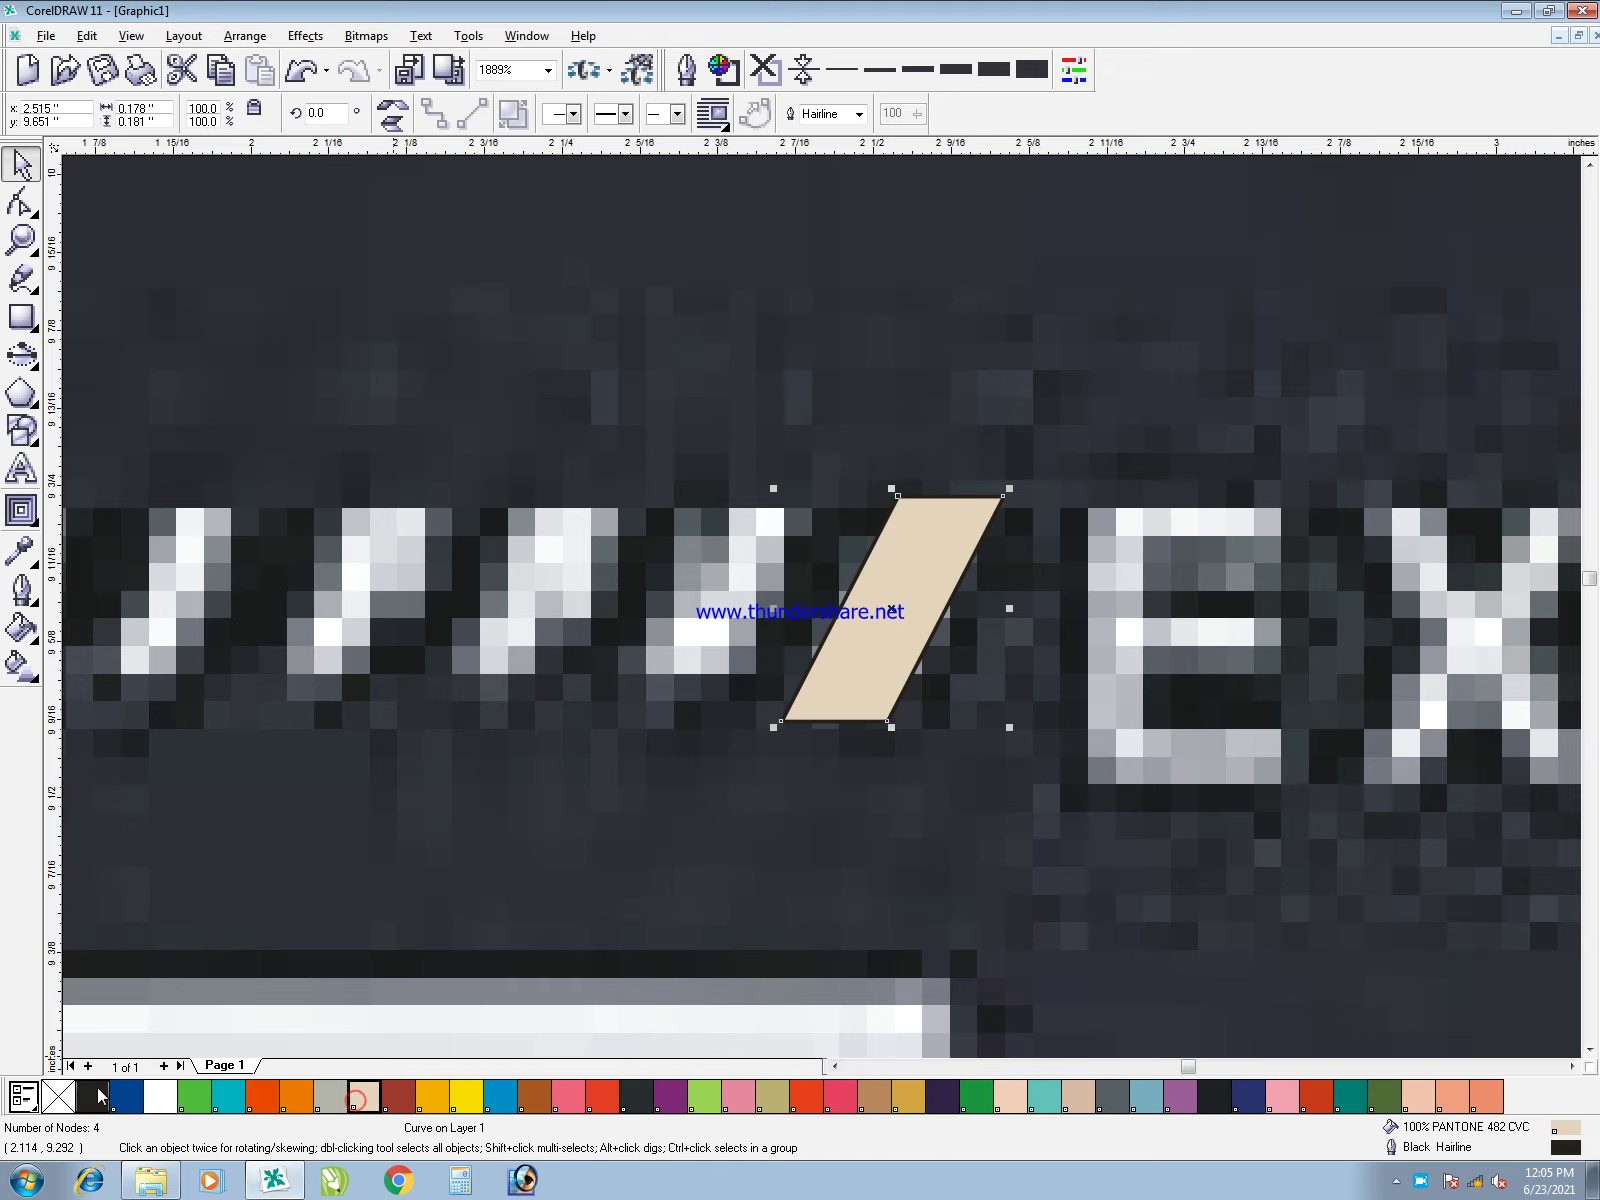
- Remove the slanted stripe's outline and repeat copies of it leftward to form an evenly spaced row of ten stripes
{"action": "right_click", "coordinate": [58, 1097]}
{"action": "left_click_drag", "start_coordinate": [925, 588], "coordinate": [751, 587]}
{"action": "right_click", "coordinate": [751, 587]}
{"action": "key", "text": "ctrl+r"}
{"action": "key", "text": "ctrl+r"}
{"action": "key", "text": "F3"}
{"action": "key", "text": "F3"}
{"action": "key", "text": "ctrl+r"}
{"action": "key", "text": "ctrl+r"}
{"action": "key", "text": "ctrl+r"}
{"action": "key", "text": "ctrl+r"}
{"action": "key", "text": "ctrl+r"}
{"action": "key", "text": "ctrl+r"}
- Combine the row of stripes into one object and trim its lower ends with a temporary rectangle
{"action": "left_click_drag", "start_coordinate": [298, 345], "coordinate": [1000, 505]}
{"action": "key", "text": "ctrl+l"}
{"action": "key", "text": "F6"}
{"action": "left_click_drag", "start_coordinate": [328, 466], "coordinate": [1122, 577]}
{"action": "key", "text": "space"}
{"action": "key", "text": "Delete"}
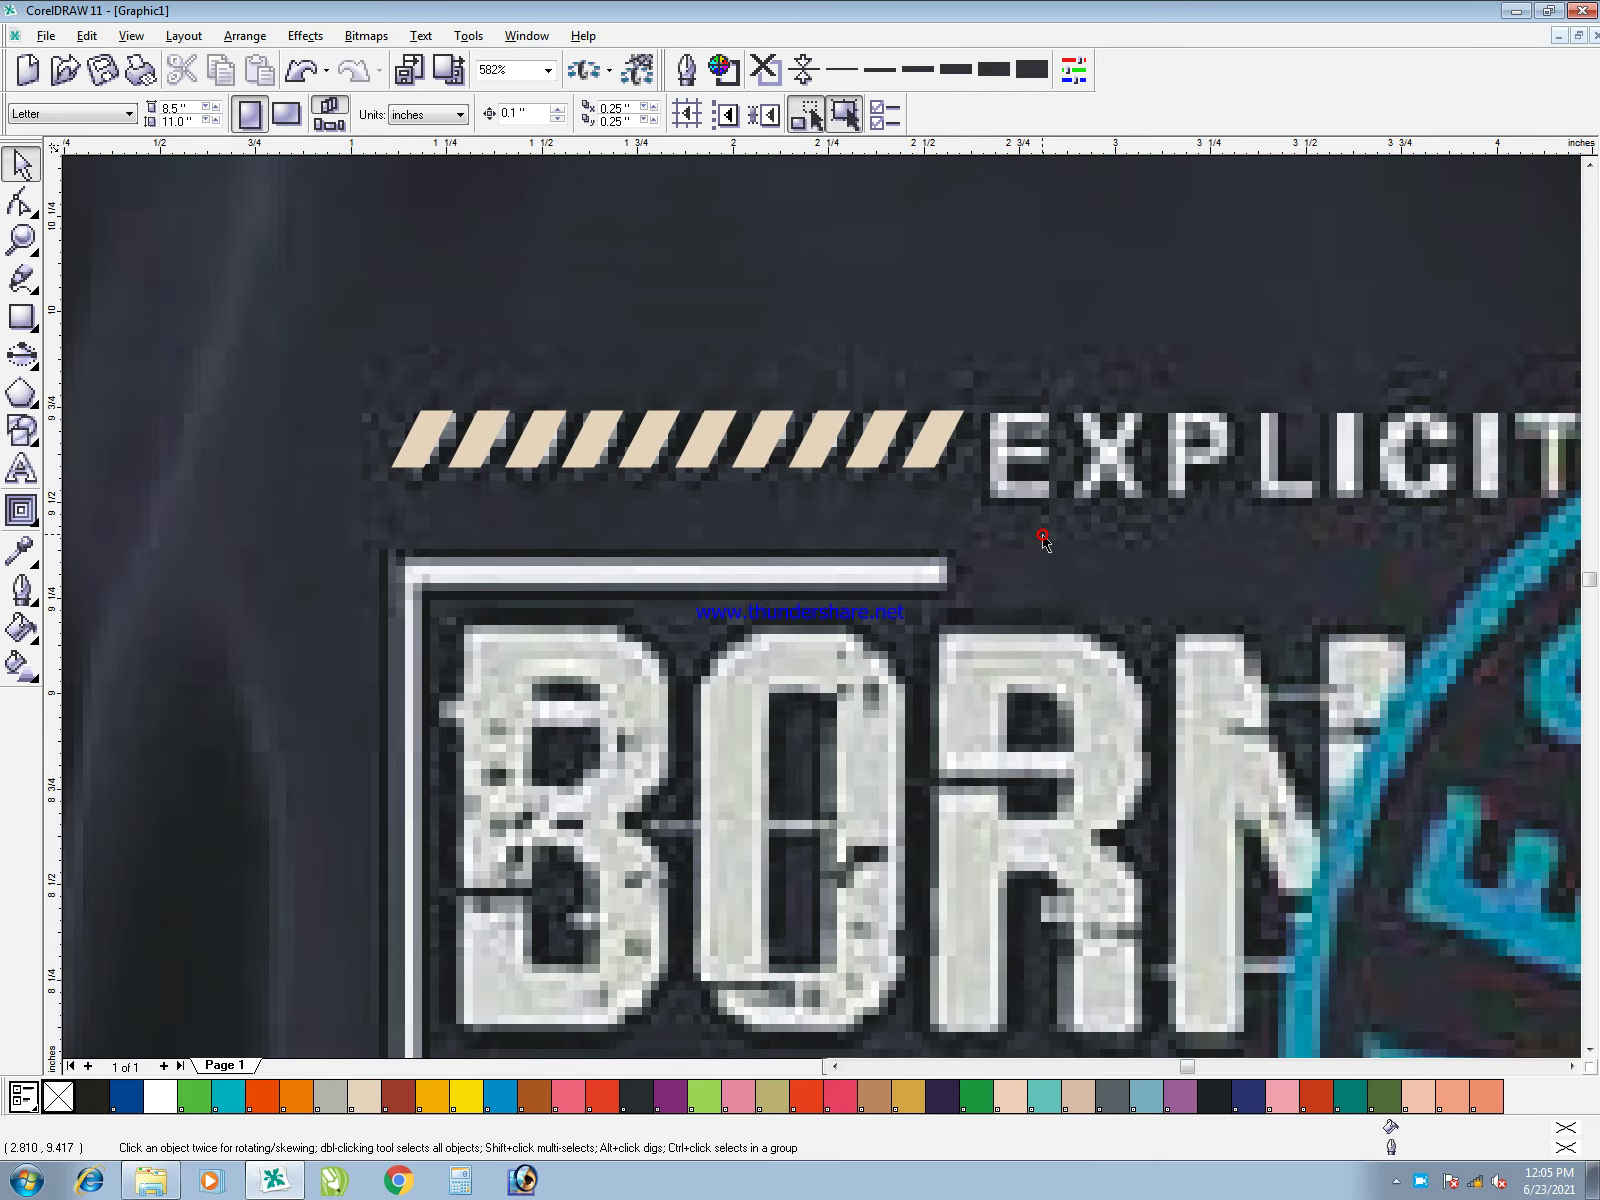
- Add the artistic text "Explicit" above the EXPLICIT lettering in the reference image
{"action": "key", "text": "F3"}
{"action": "key", "text": "F2"}
{"action": "left_click_drag", "start_coordinate": [497, 291], "coordinate": [632, 382]}
{"action": "scroll", "coordinate": [554, 375], "scroll_direction": "up", "scroll_amount": 2}
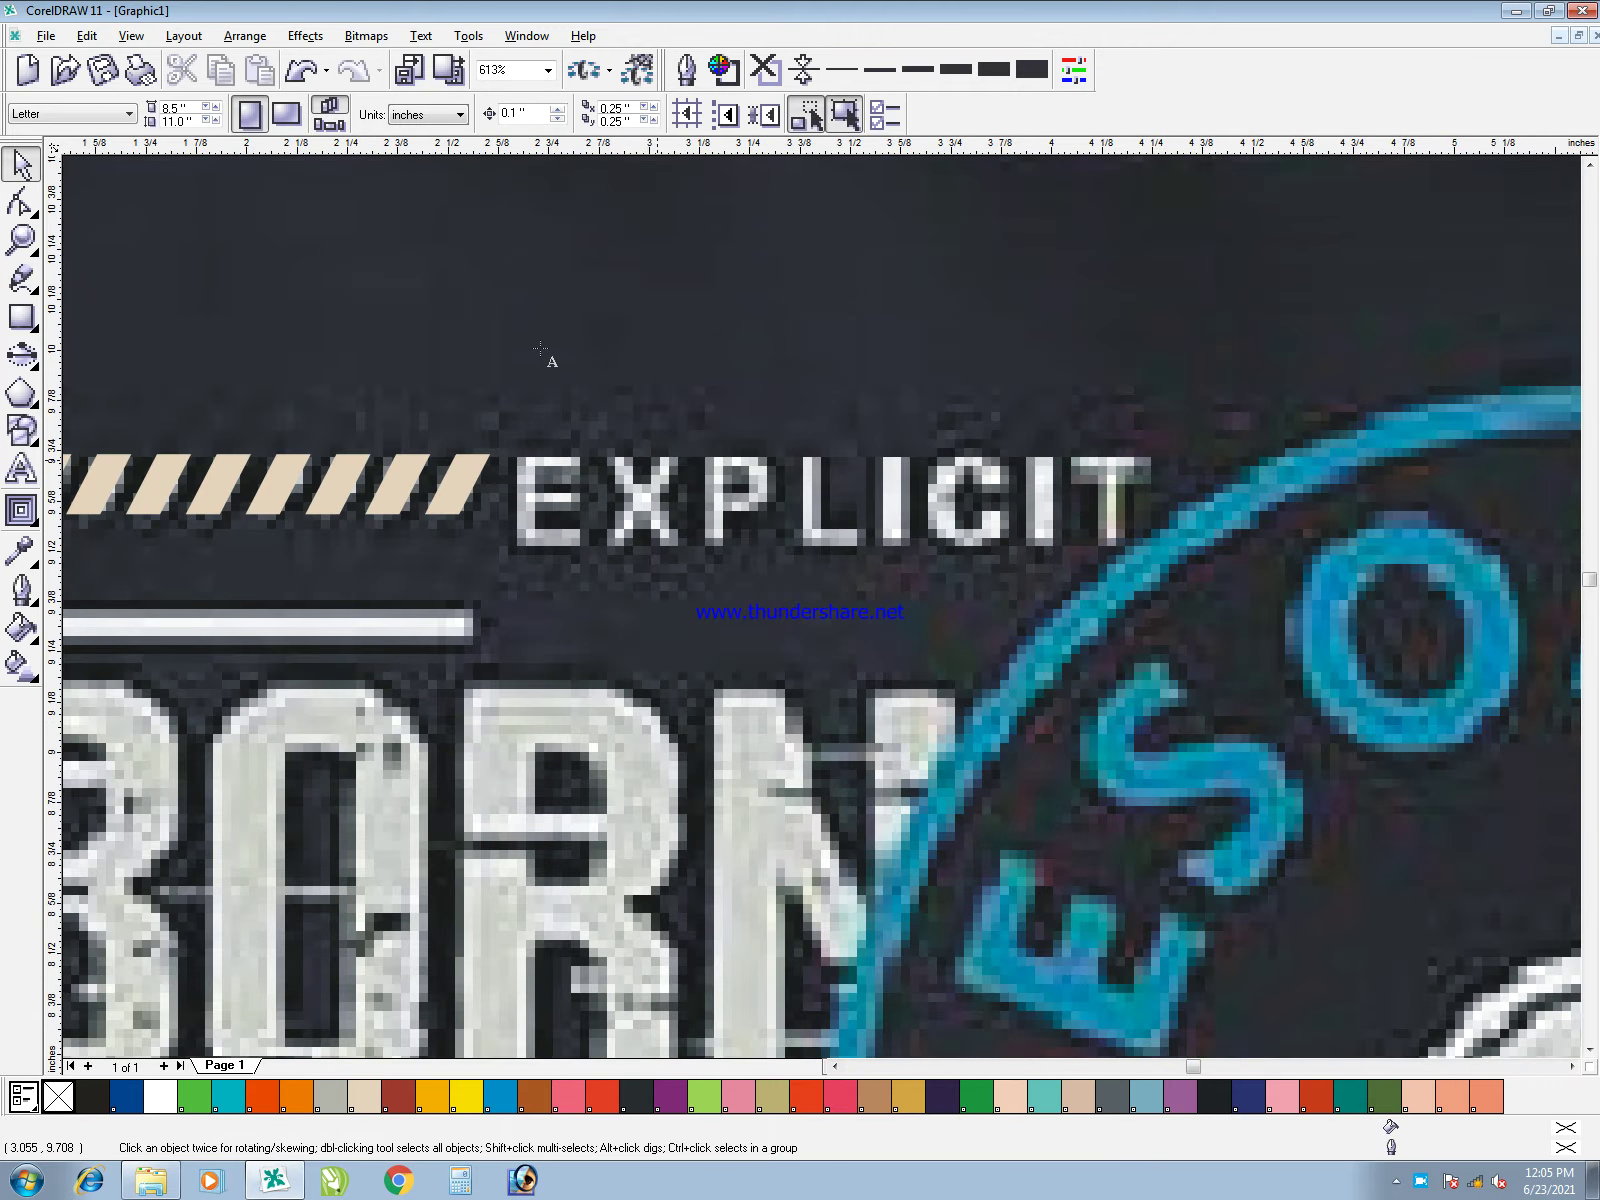
{"action": "key", "text": "F8"}
{"action": "left_click", "coordinate": [540, 342]}
{"action": "type", "text": "explicit"}
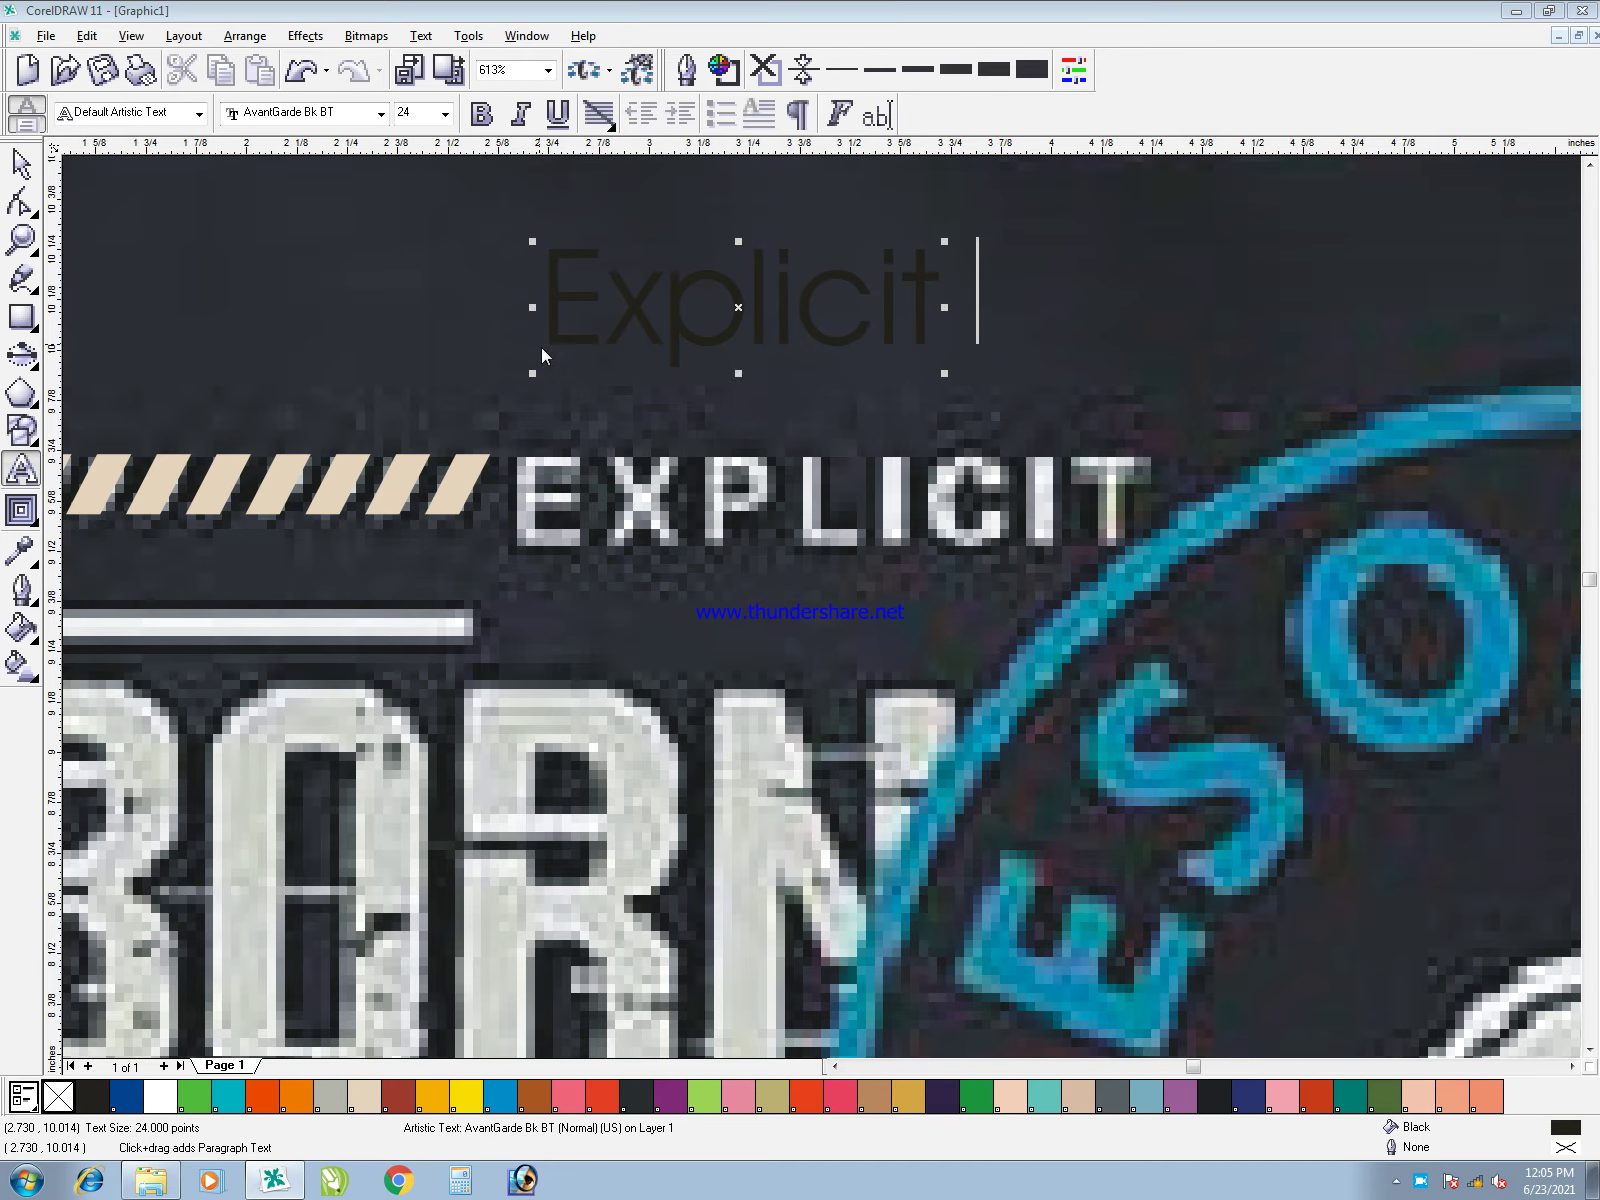
- Save the drawing as "born 9" in the customer's JUNE.2021 folder on drive G
{"action": "key", "text": "ctrl+s"}
{"action": "left_click", "coordinate": [1000, 772]}
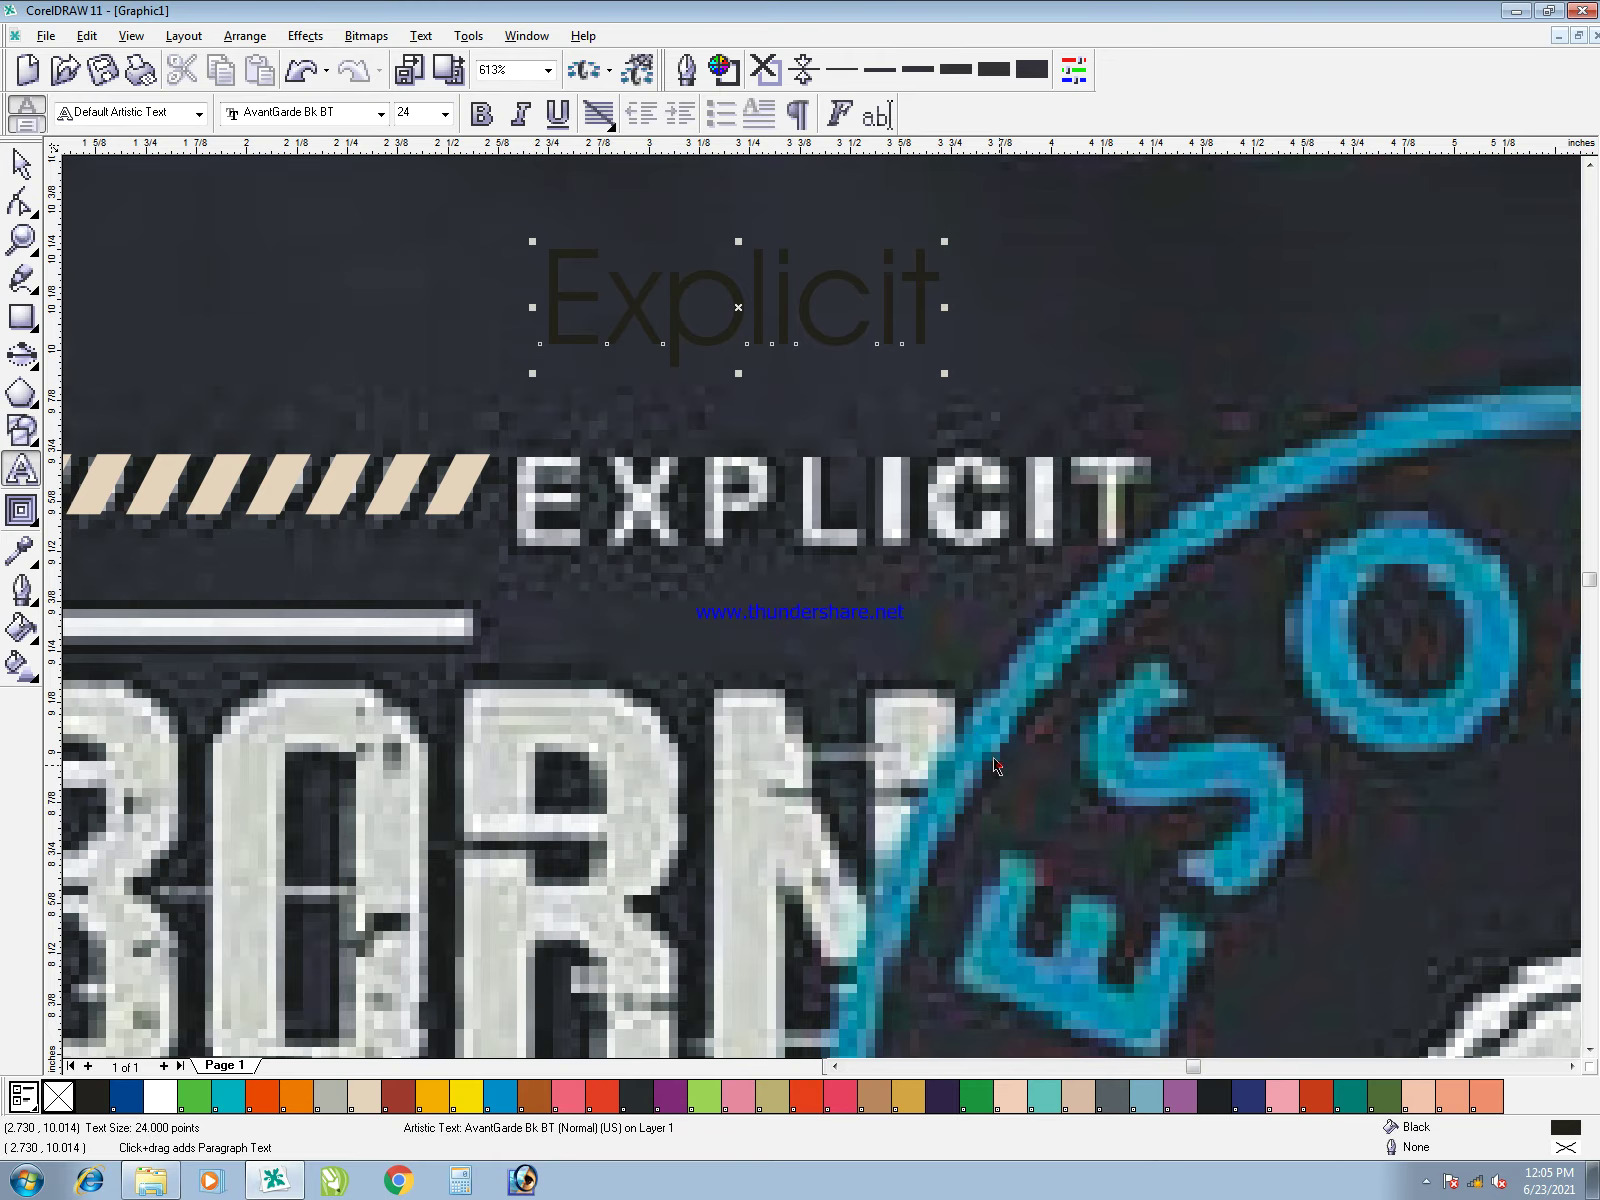
{"action": "key", "text": "ctrl+space"}
{"action": "key", "text": "ctrl+s"}
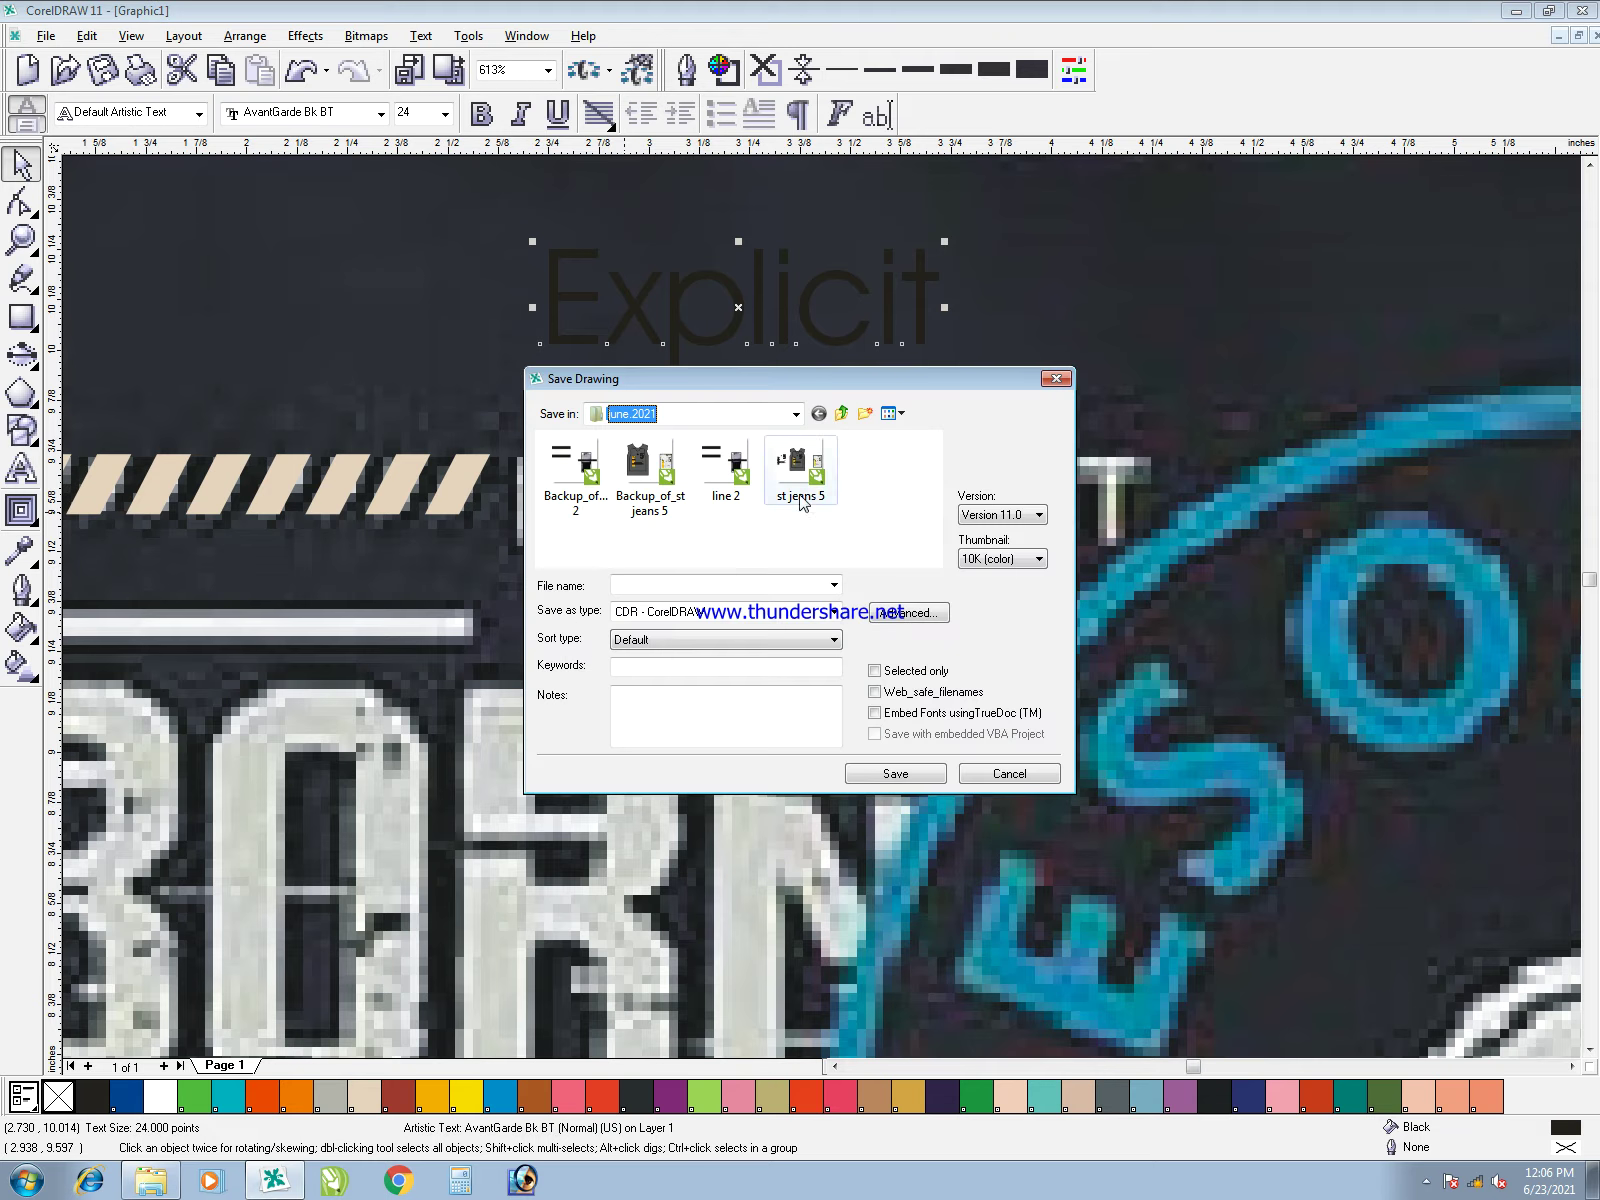
{"action": "left_click", "coordinate": [841, 413]}
{"action": "left_click", "coordinate": [733, 474]}
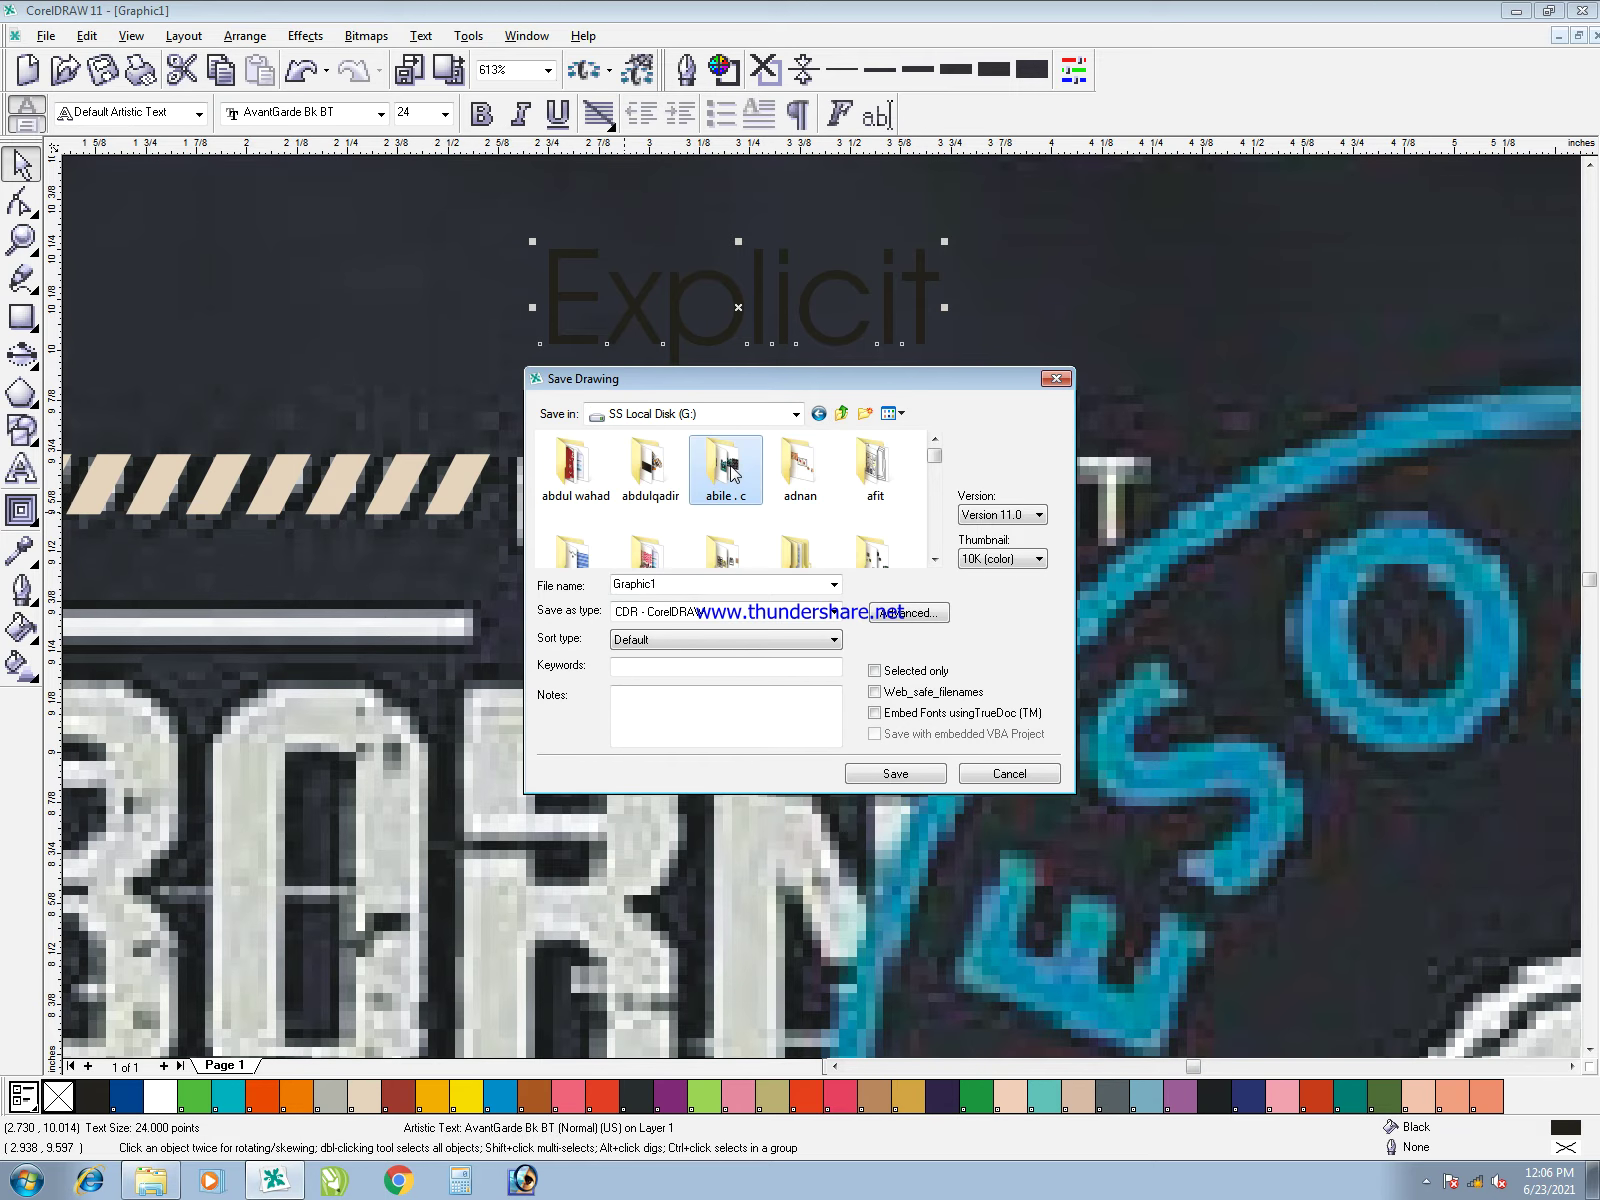
{"action": "key", "text": "o"}
{"action": "double_click", "coordinate": [875, 465]}
{"action": "left_click", "coordinate": [682, 474]}
{"action": "scroll", "coordinate": [709, 490], "scroll_direction": "down", "scroll_amount": 1}
{"action": "left_click", "coordinate": [725, 458]}
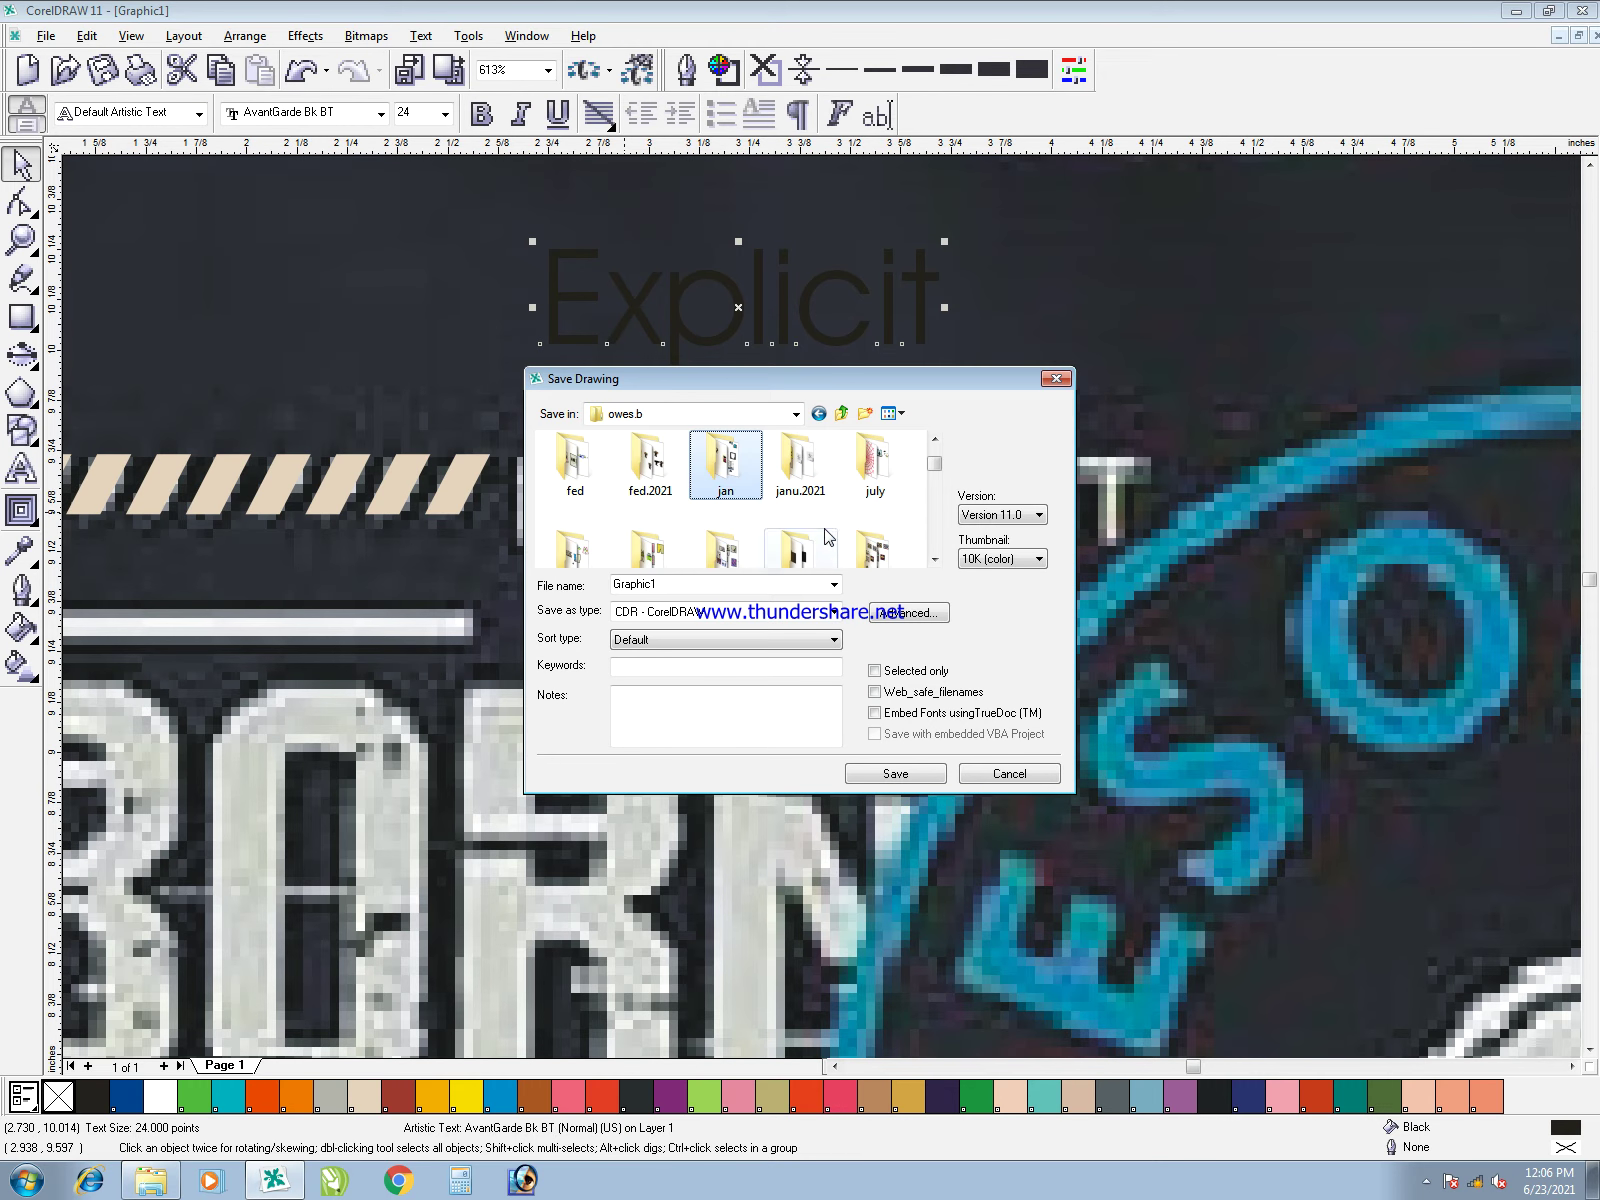
{"action": "scroll", "coordinate": [815, 480], "scroll_direction": "down", "scroll_amount": 1}
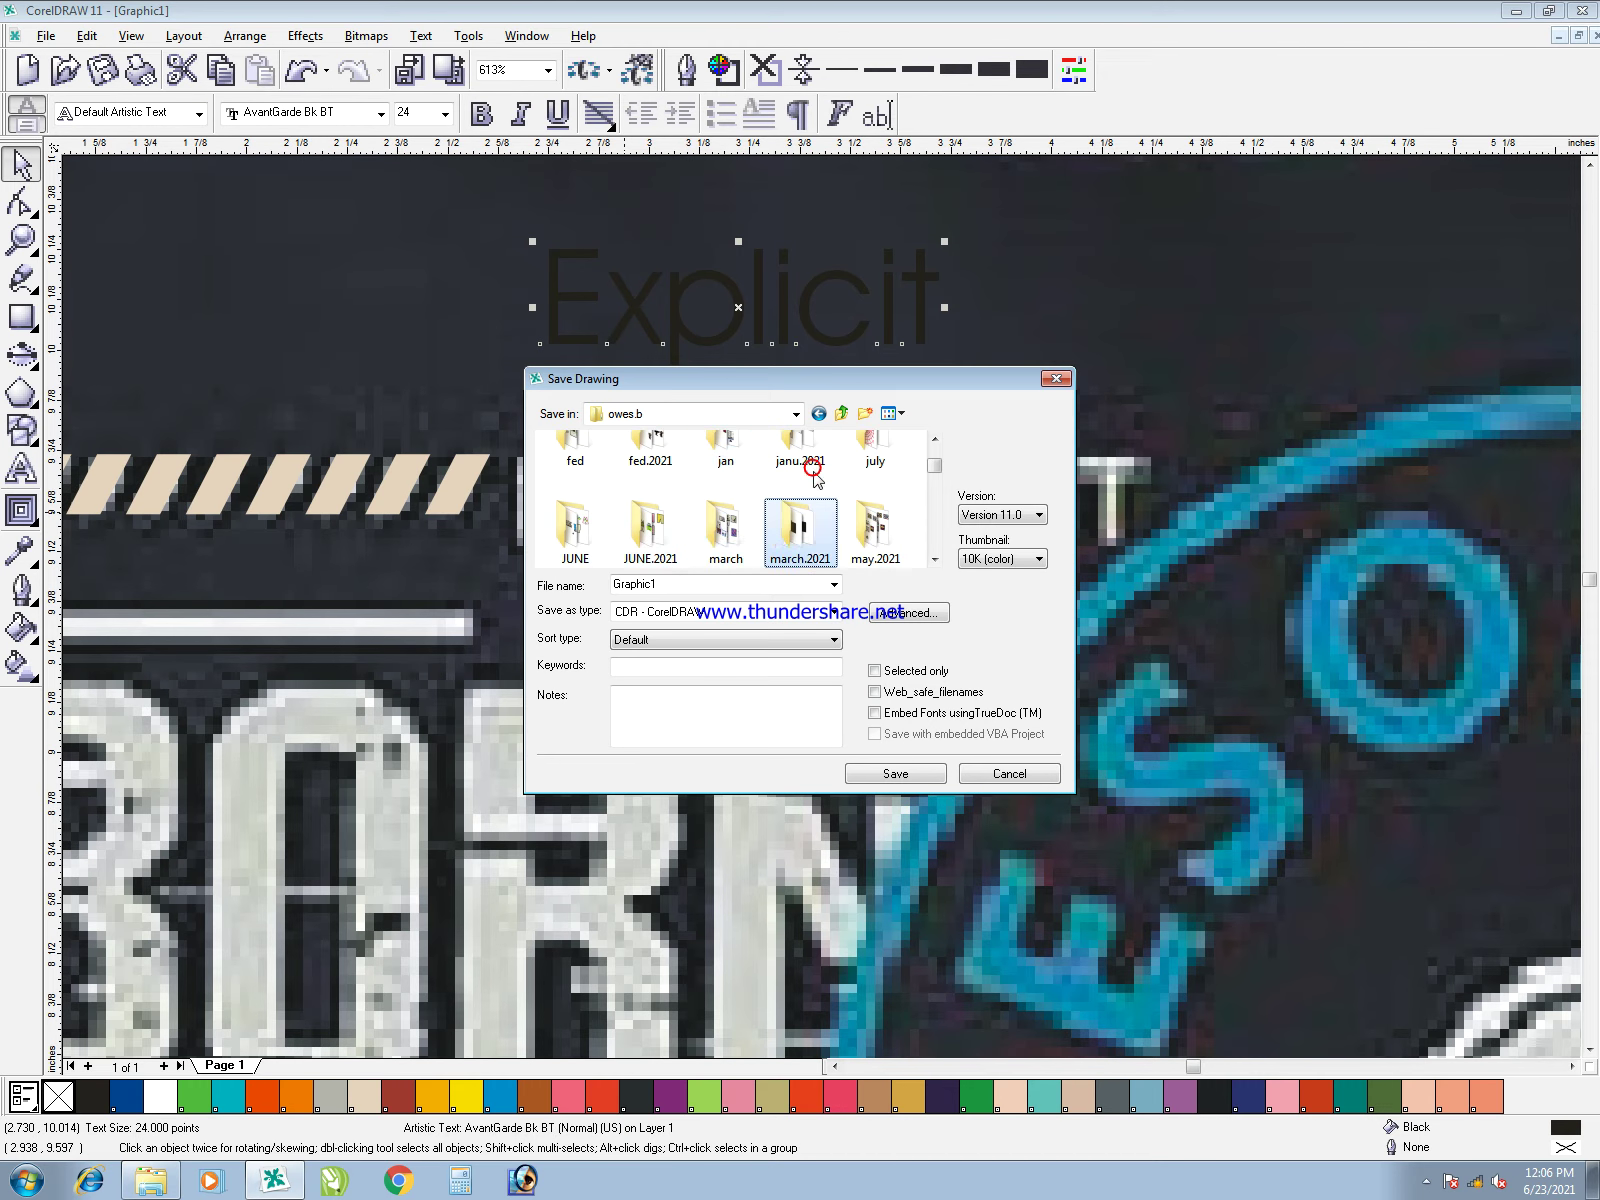
{"action": "double_click", "coordinate": [660, 525]}
{"action": "left_click_drag", "start_coordinate": [790, 385], "coordinate": [1243, 418]}
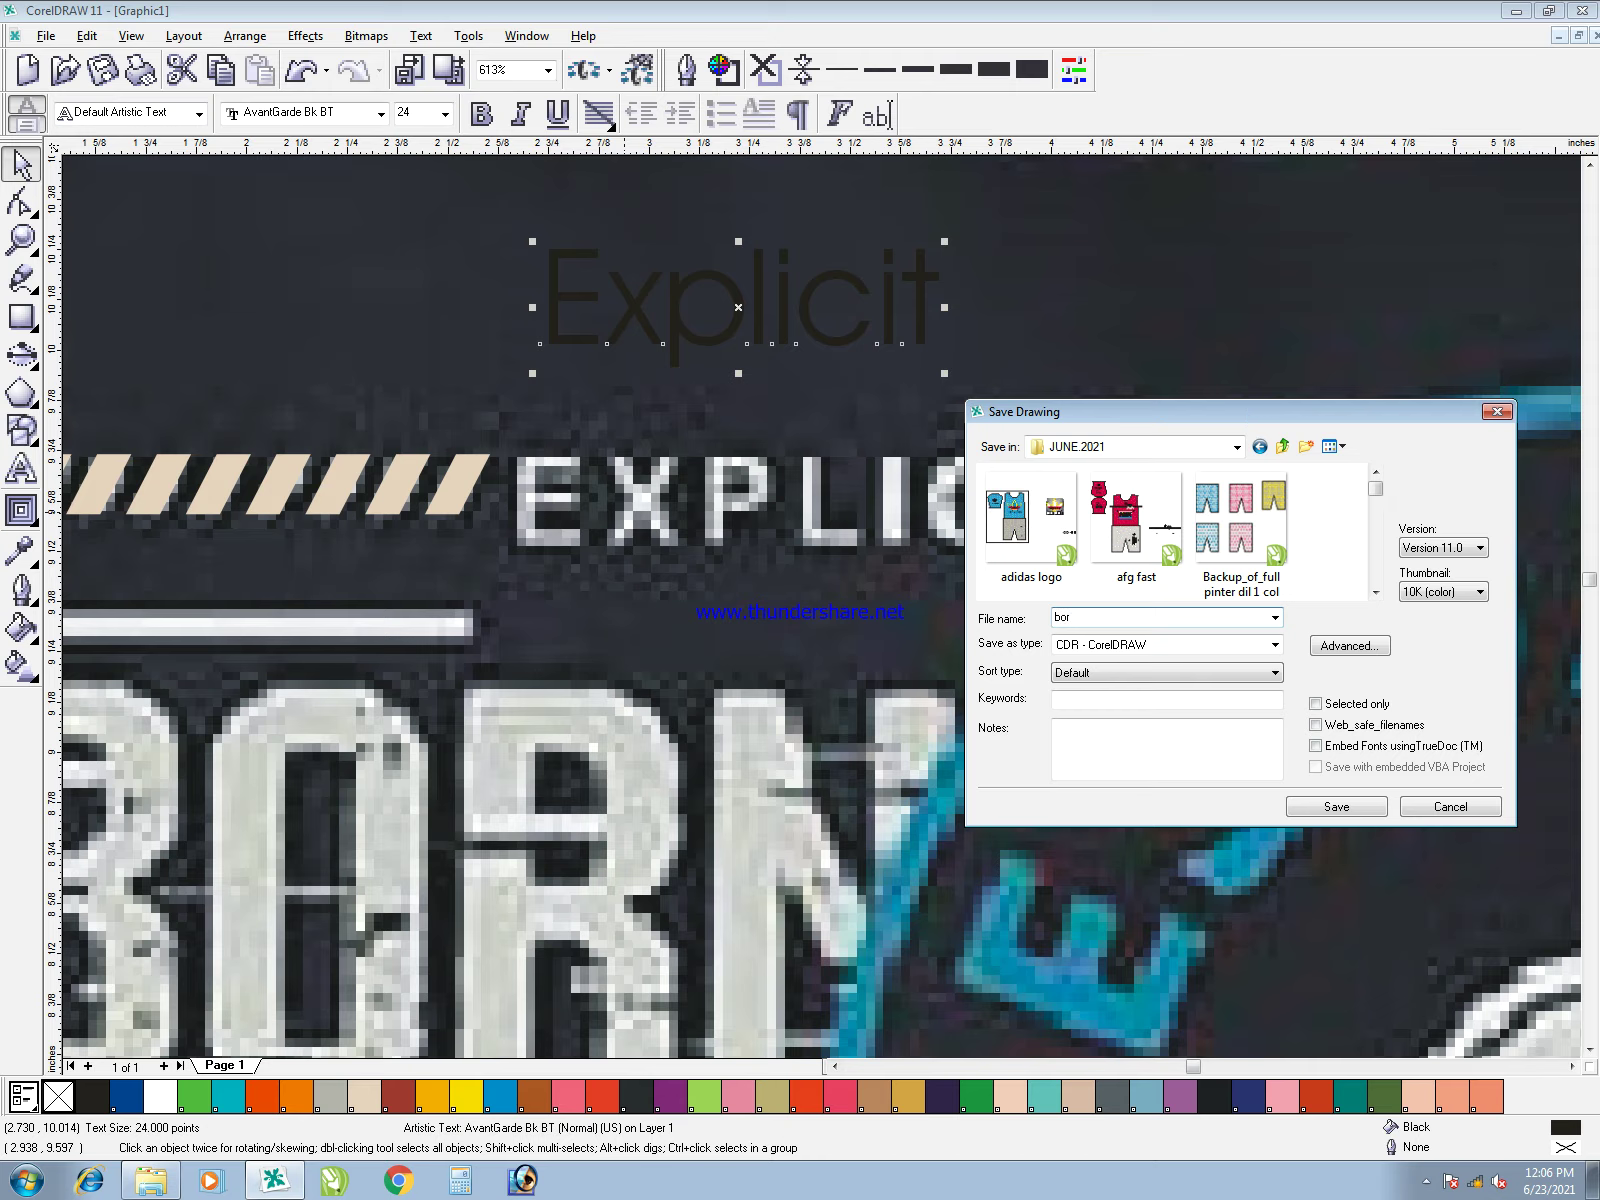
{"action": "key", "text": "Return"}
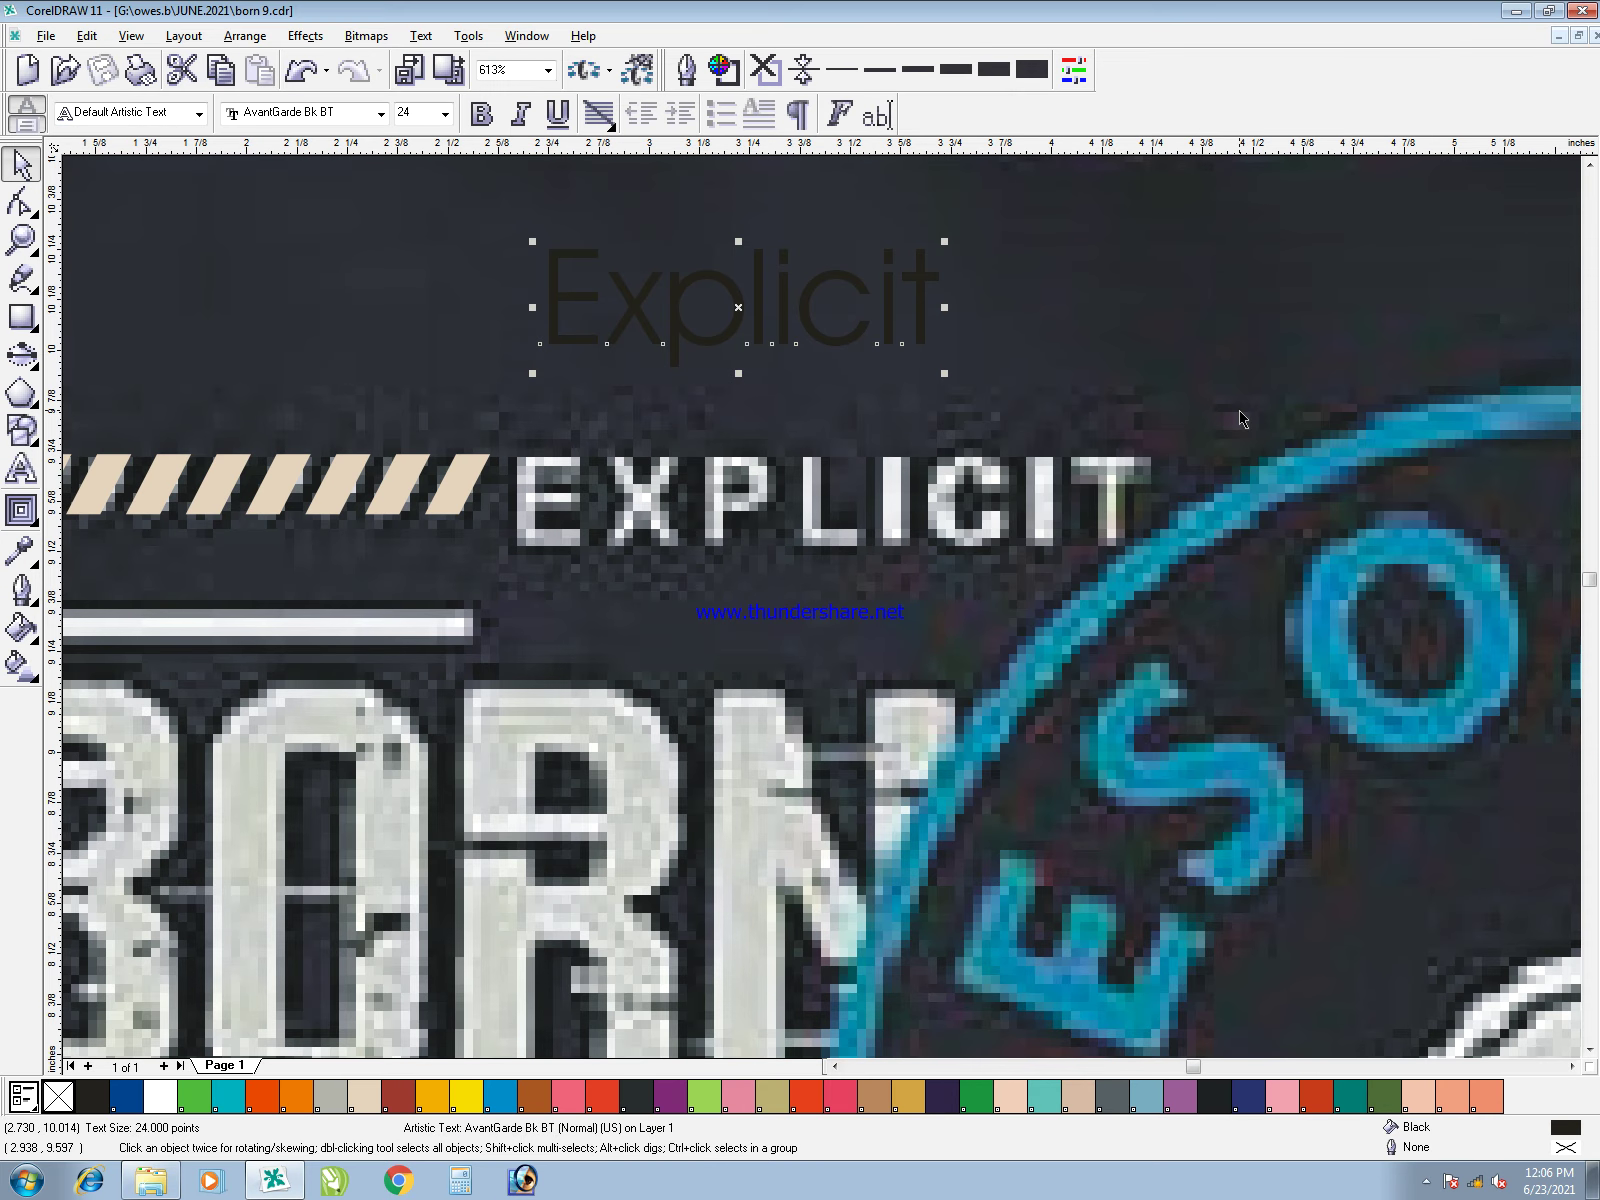
- Set the Explicit text's font to Arial and change it to uppercase
{"action": "left_click", "coordinate": [308, 115]}
{"action": "type", "text": "arial"}
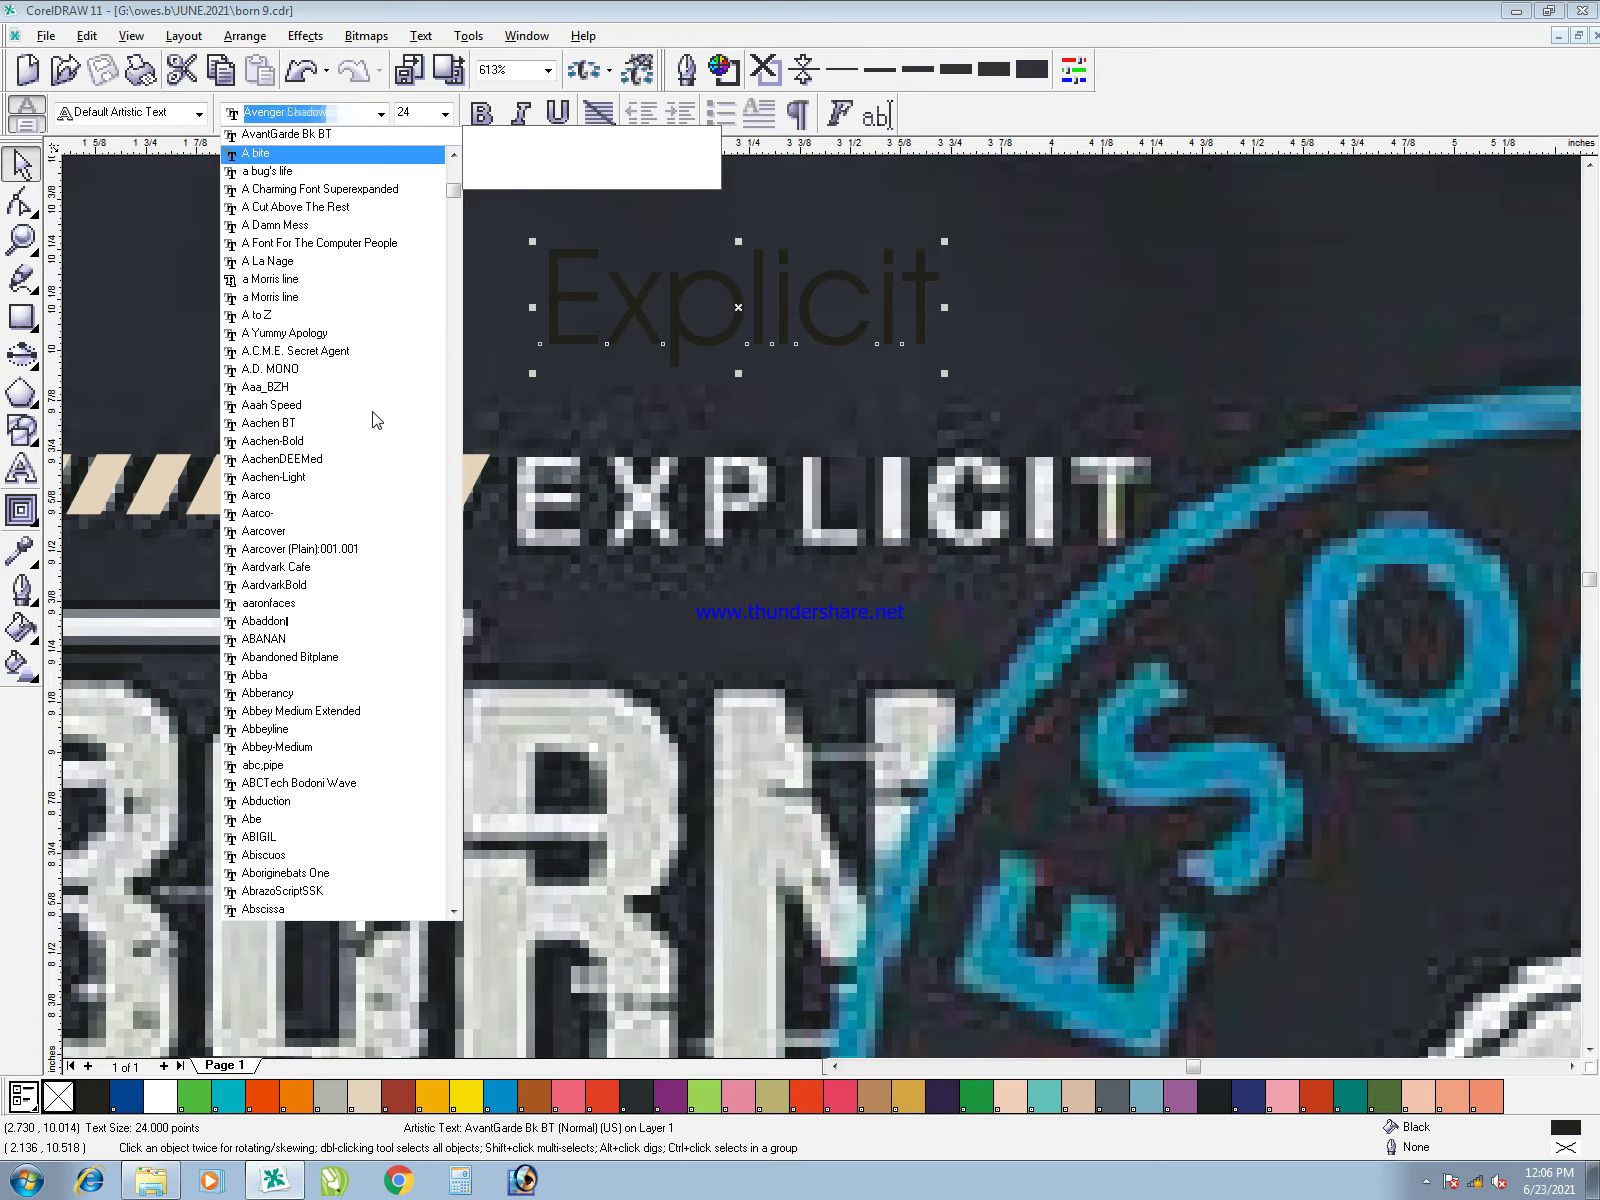
{"action": "key", "text": "Return"}
{"action": "key", "text": "shift+F3"}
{"action": "double_click", "coordinate": [741, 572]}
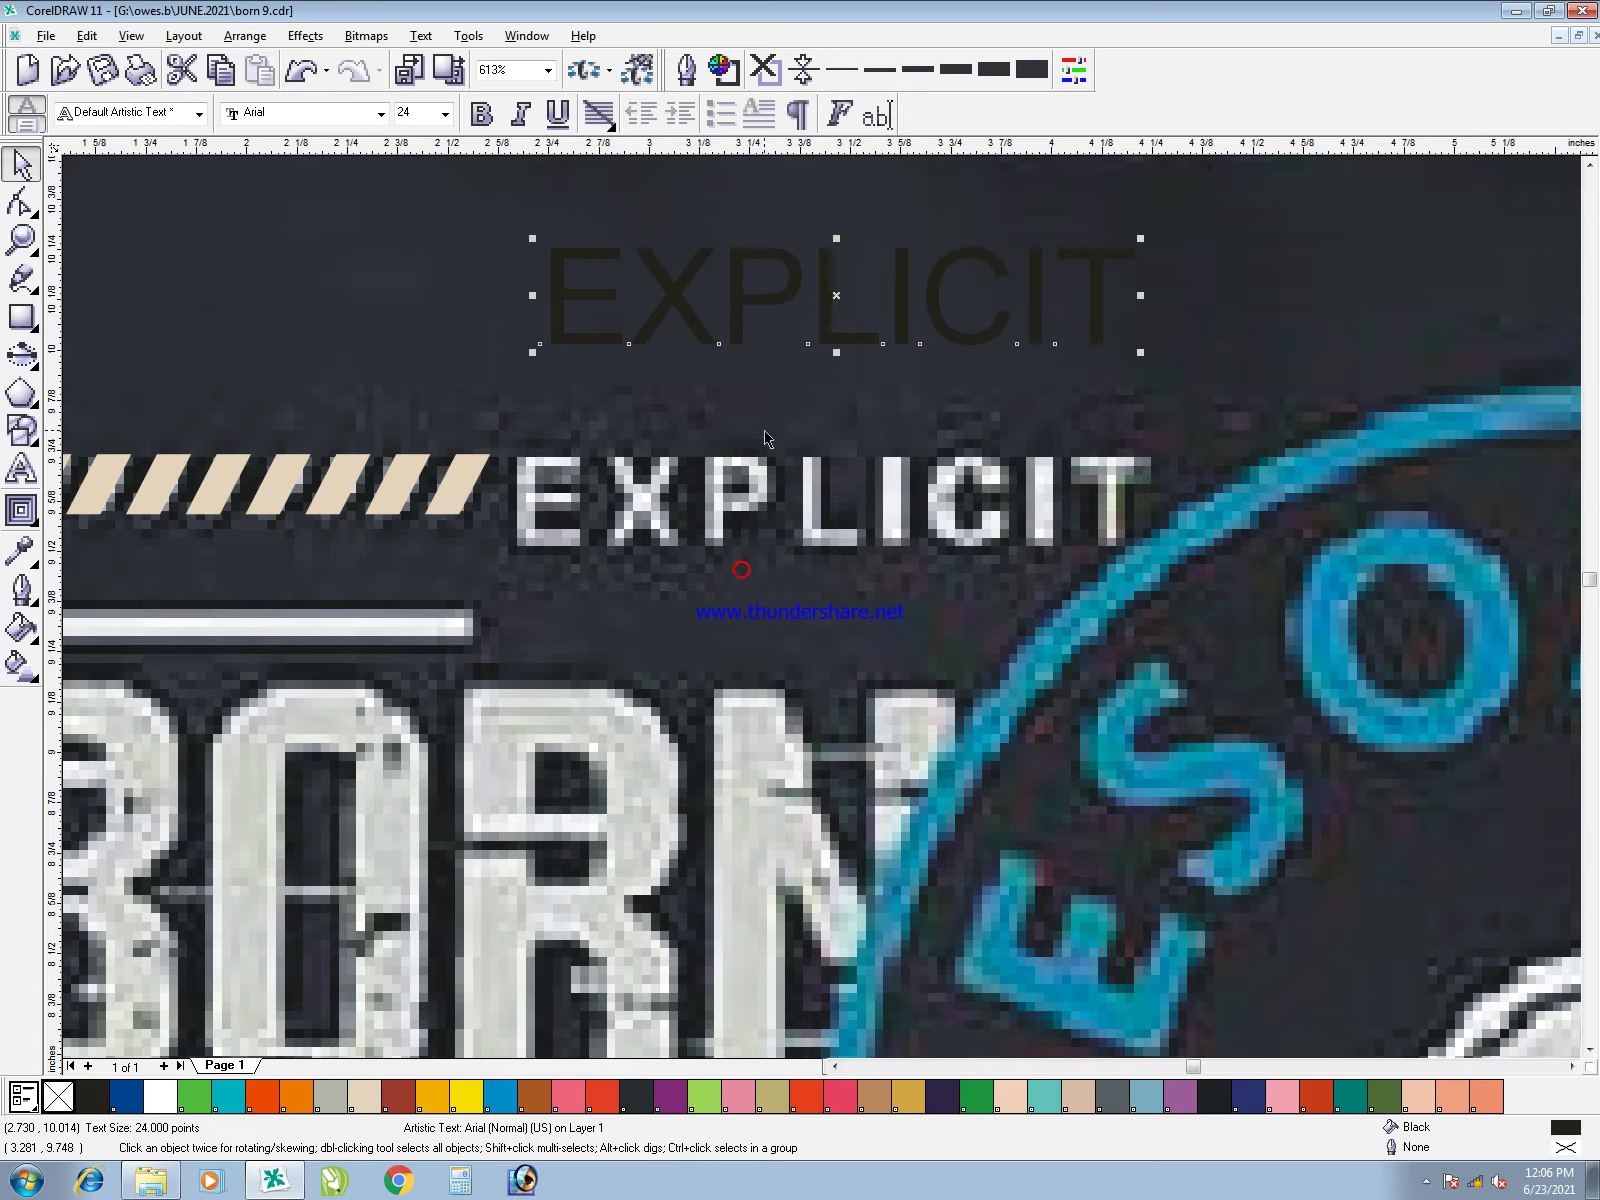
- Place the text over the reference EXPLICIT lettering, in bold and scaled to about 22.14 pt
{"action": "left_click_drag", "start_coordinate": [793, 300], "coordinate": [763, 504]}
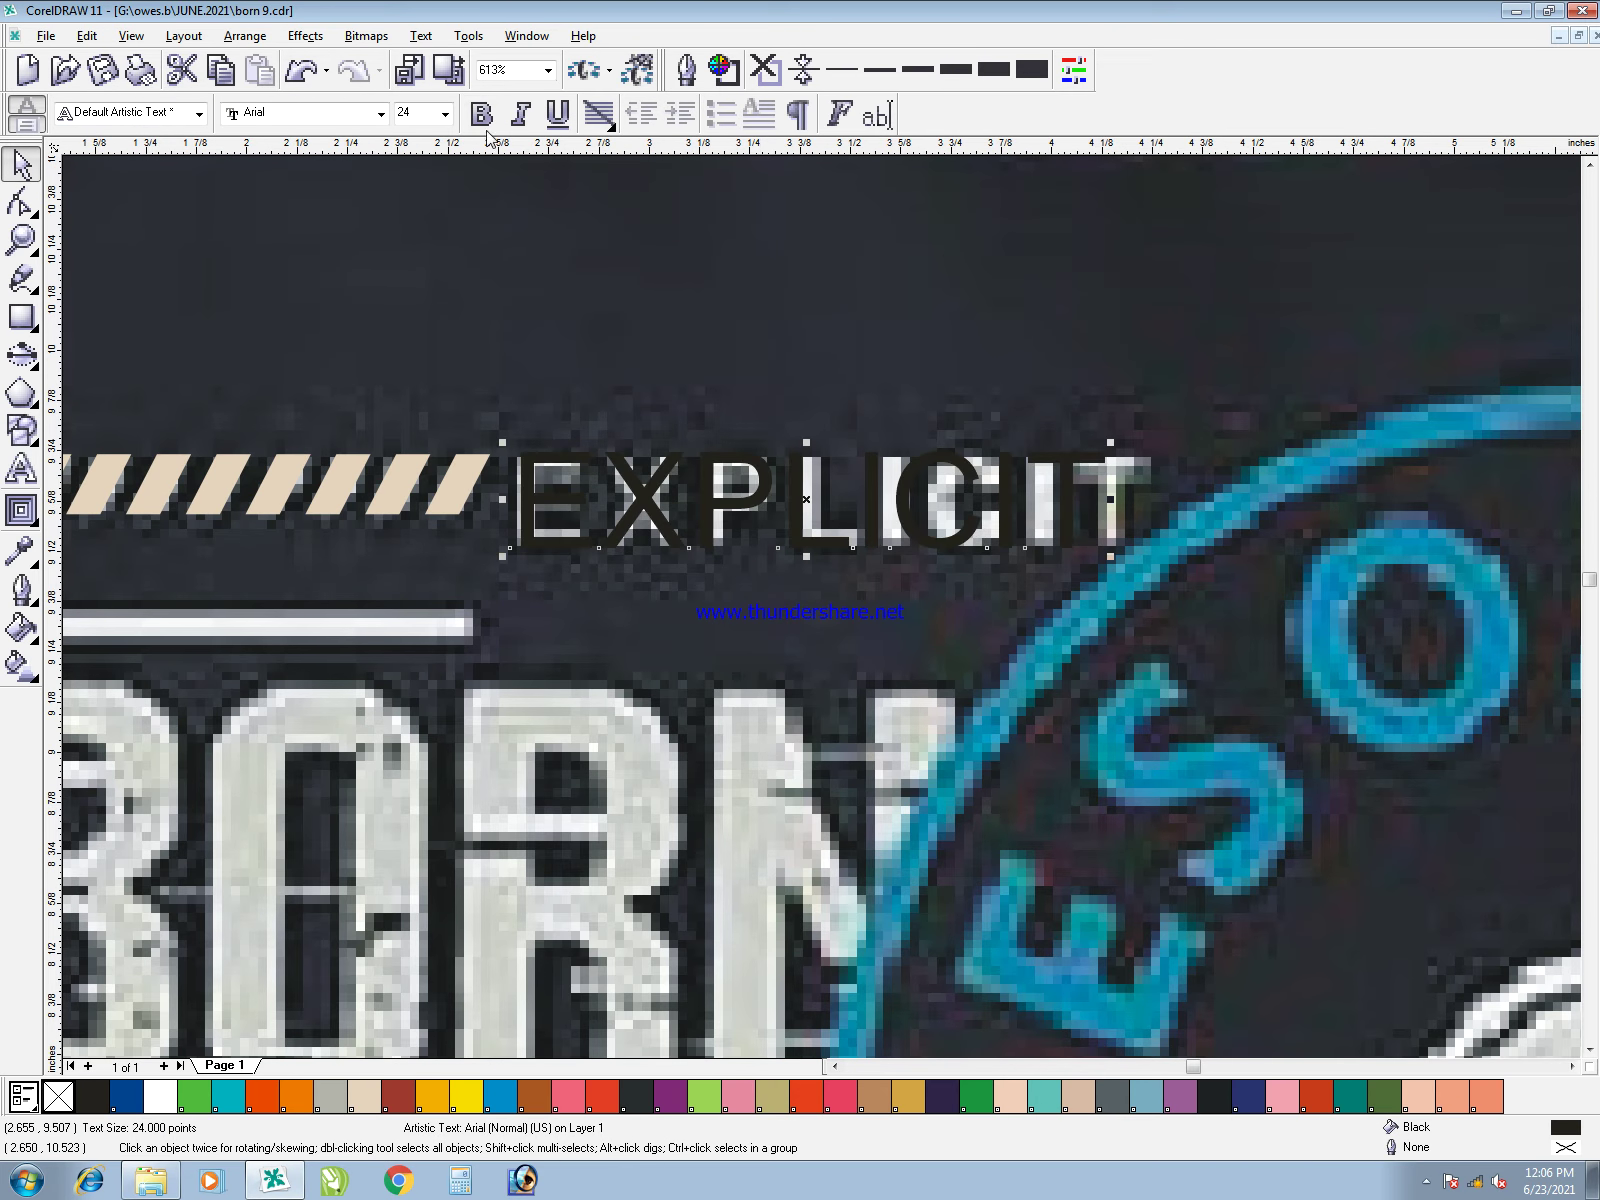
{"action": "left_click", "coordinate": [483, 115]}
{"action": "left_click_drag", "start_coordinate": [1122, 440], "coordinate": [1072, 449]}
{"action": "left_click_drag", "start_coordinate": [567, 465], "coordinate": [560, 462]}
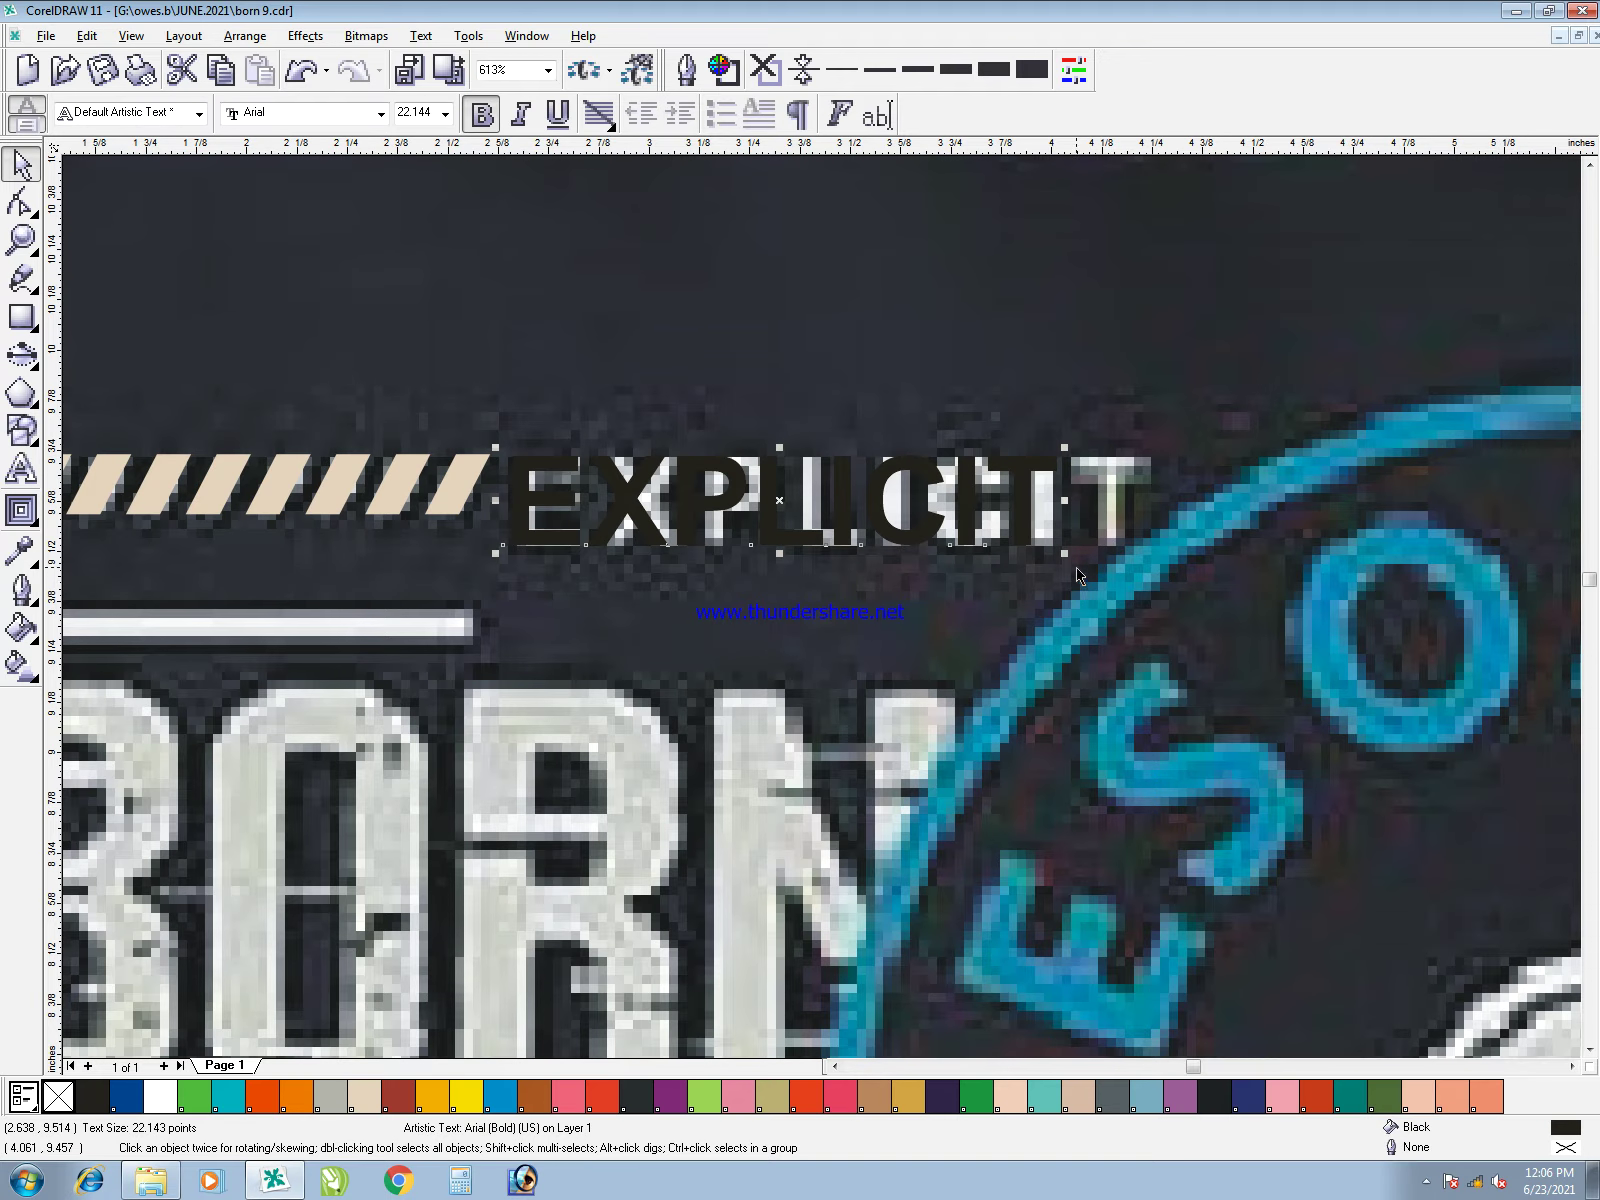
- Widen the text's letter spacing to match the reference EXPLICIT and fill it with PANTONE 482 CVC
{"action": "key", "text": "F10"}
{"action": "left_click_drag", "start_coordinate": [1071, 553], "coordinate": [1155, 563]}
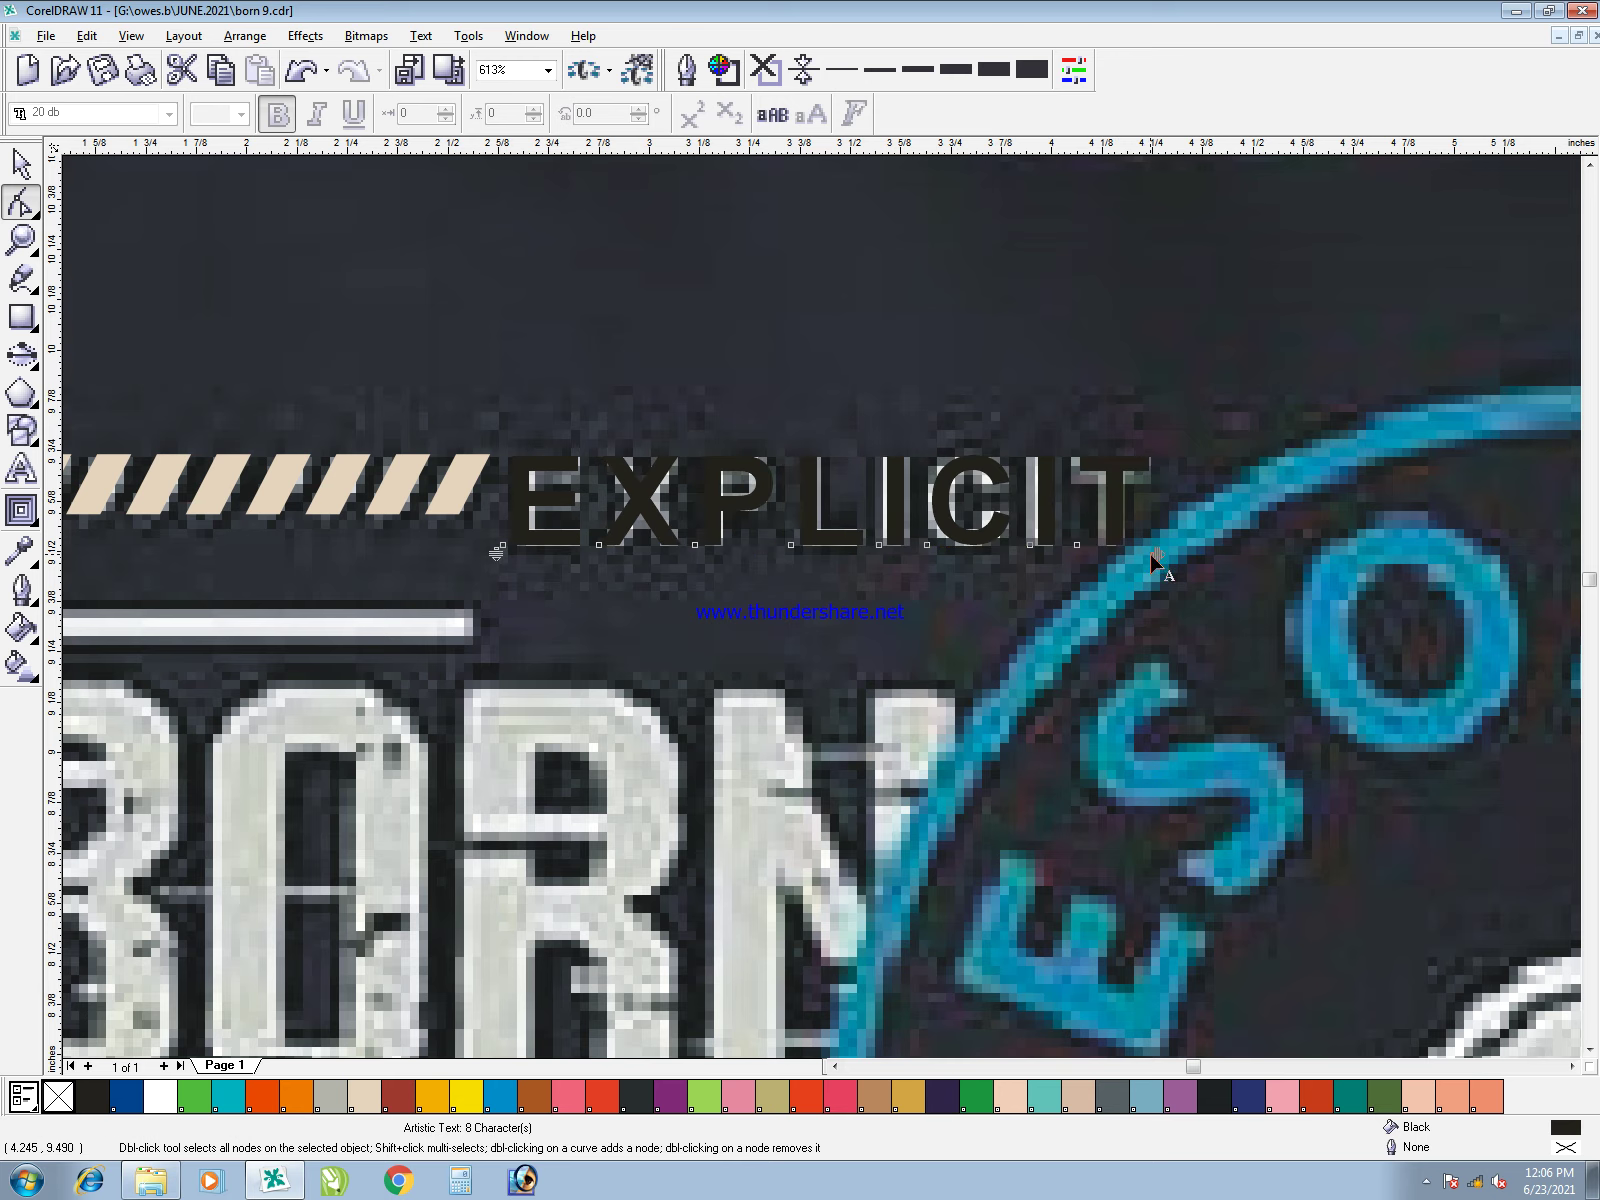
{"action": "key", "text": "space"}
{"action": "left_click", "coordinate": [365, 1097]}
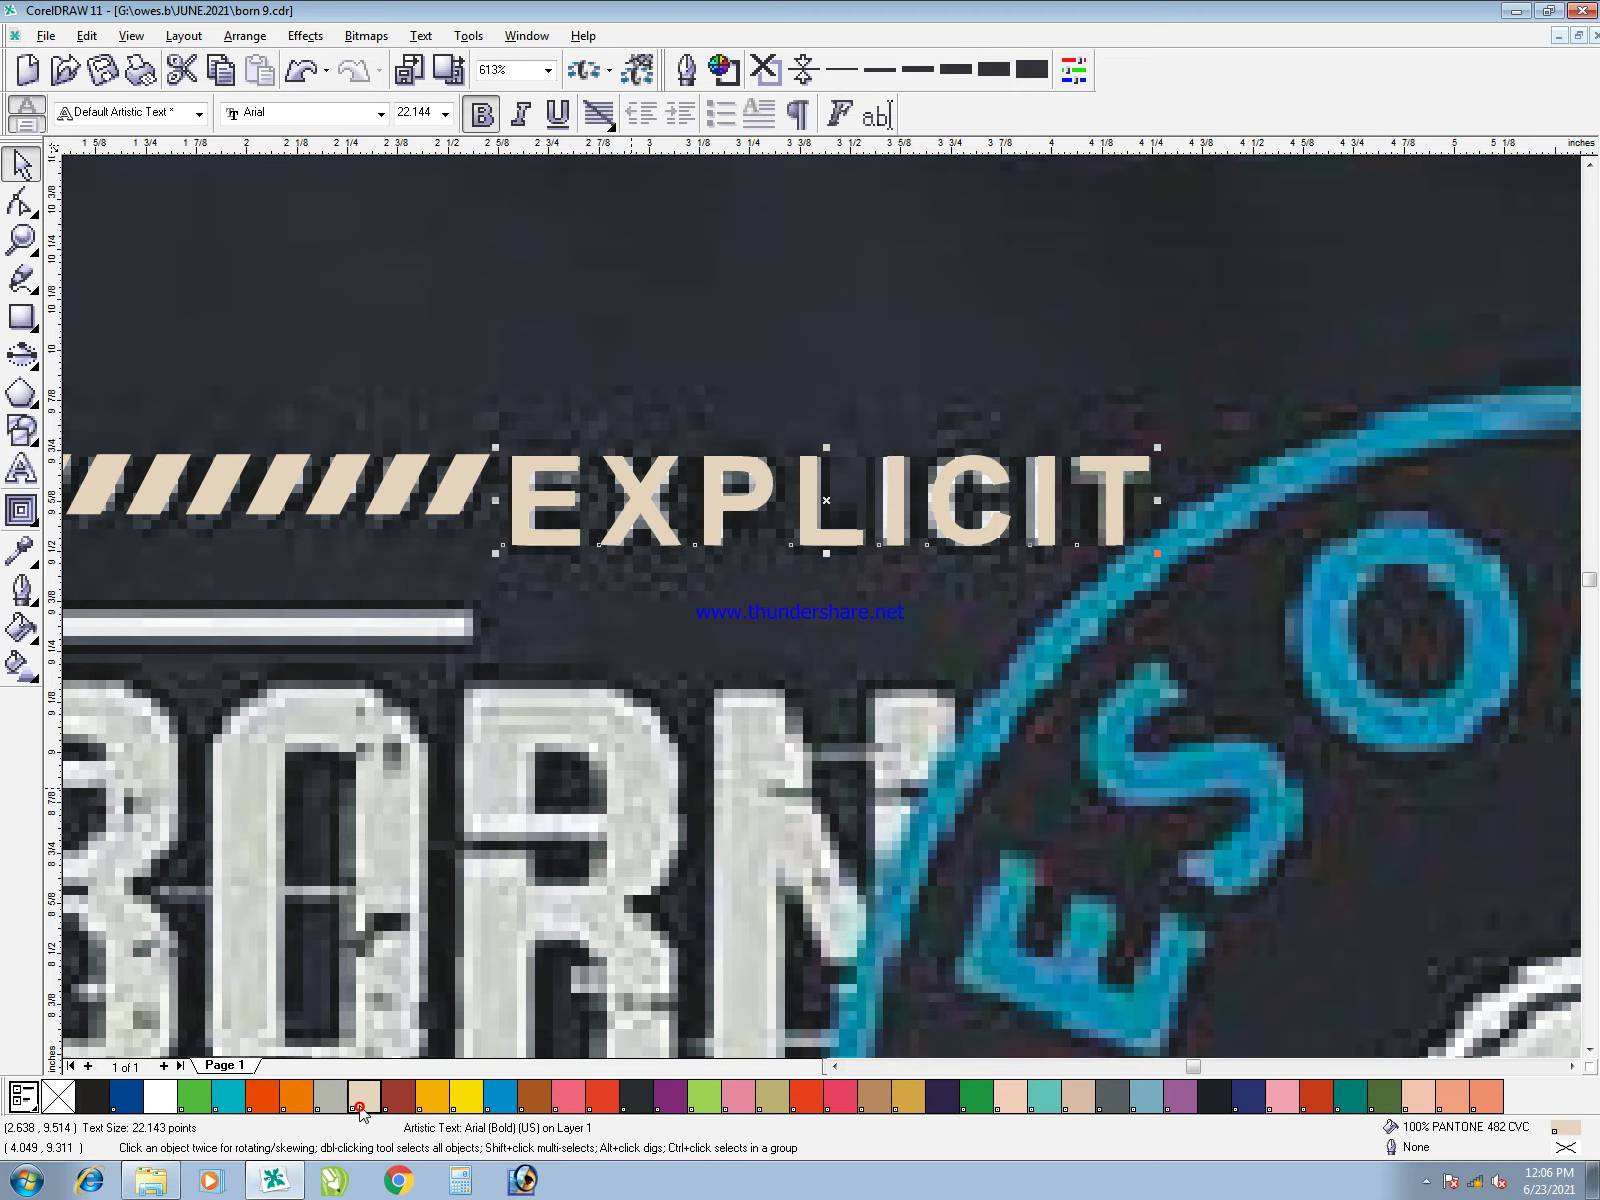
{"action": "left_click", "coordinate": [637, 895]}
- Draw a rectangle about 2.67 by 1.41 inches around the word BORN along its white frame lines
{"action": "key", "text": "F3"}
{"action": "key", "text": "F2"}
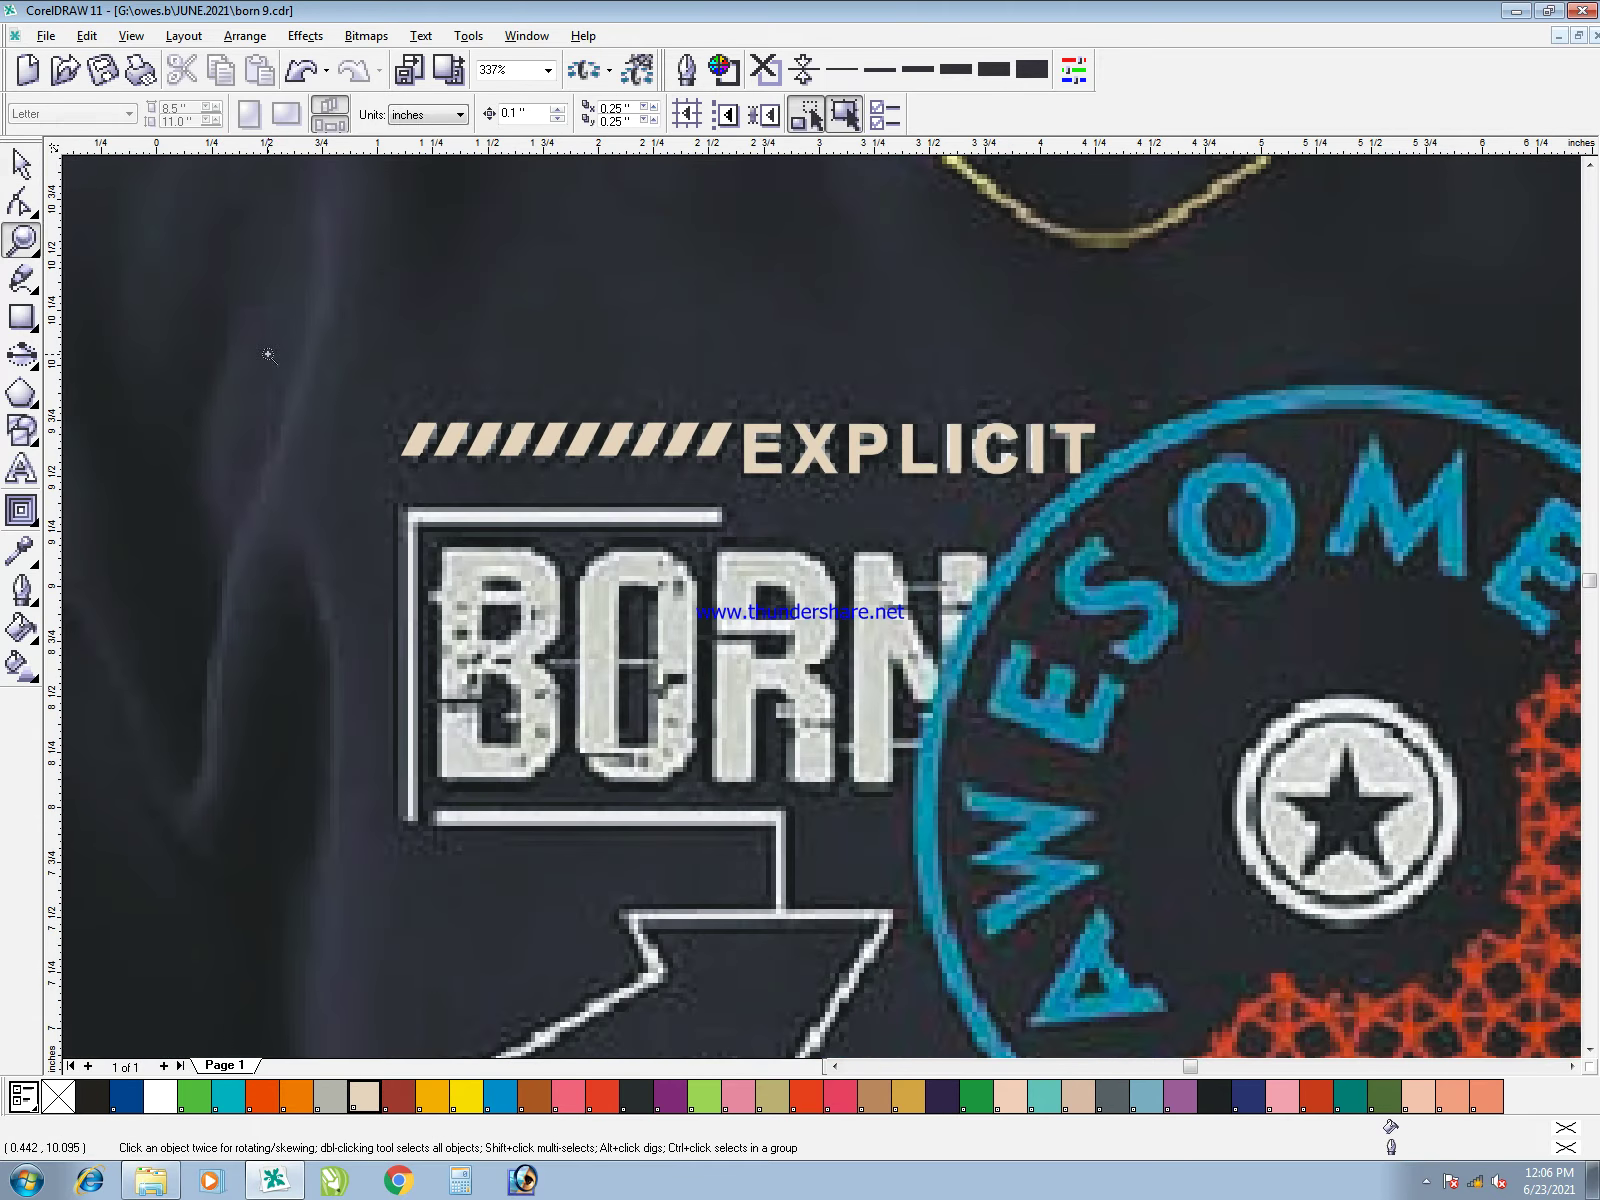
{"action": "left_click_drag", "start_coordinate": [226, 329], "coordinate": [1386, 1197]}
{"action": "scroll", "coordinate": [1118, 737], "scroll_direction": "down", "scroll_amount": 2}
{"action": "scroll", "coordinate": [1118, 737], "scroll_direction": "down", "scroll_amount": 1}
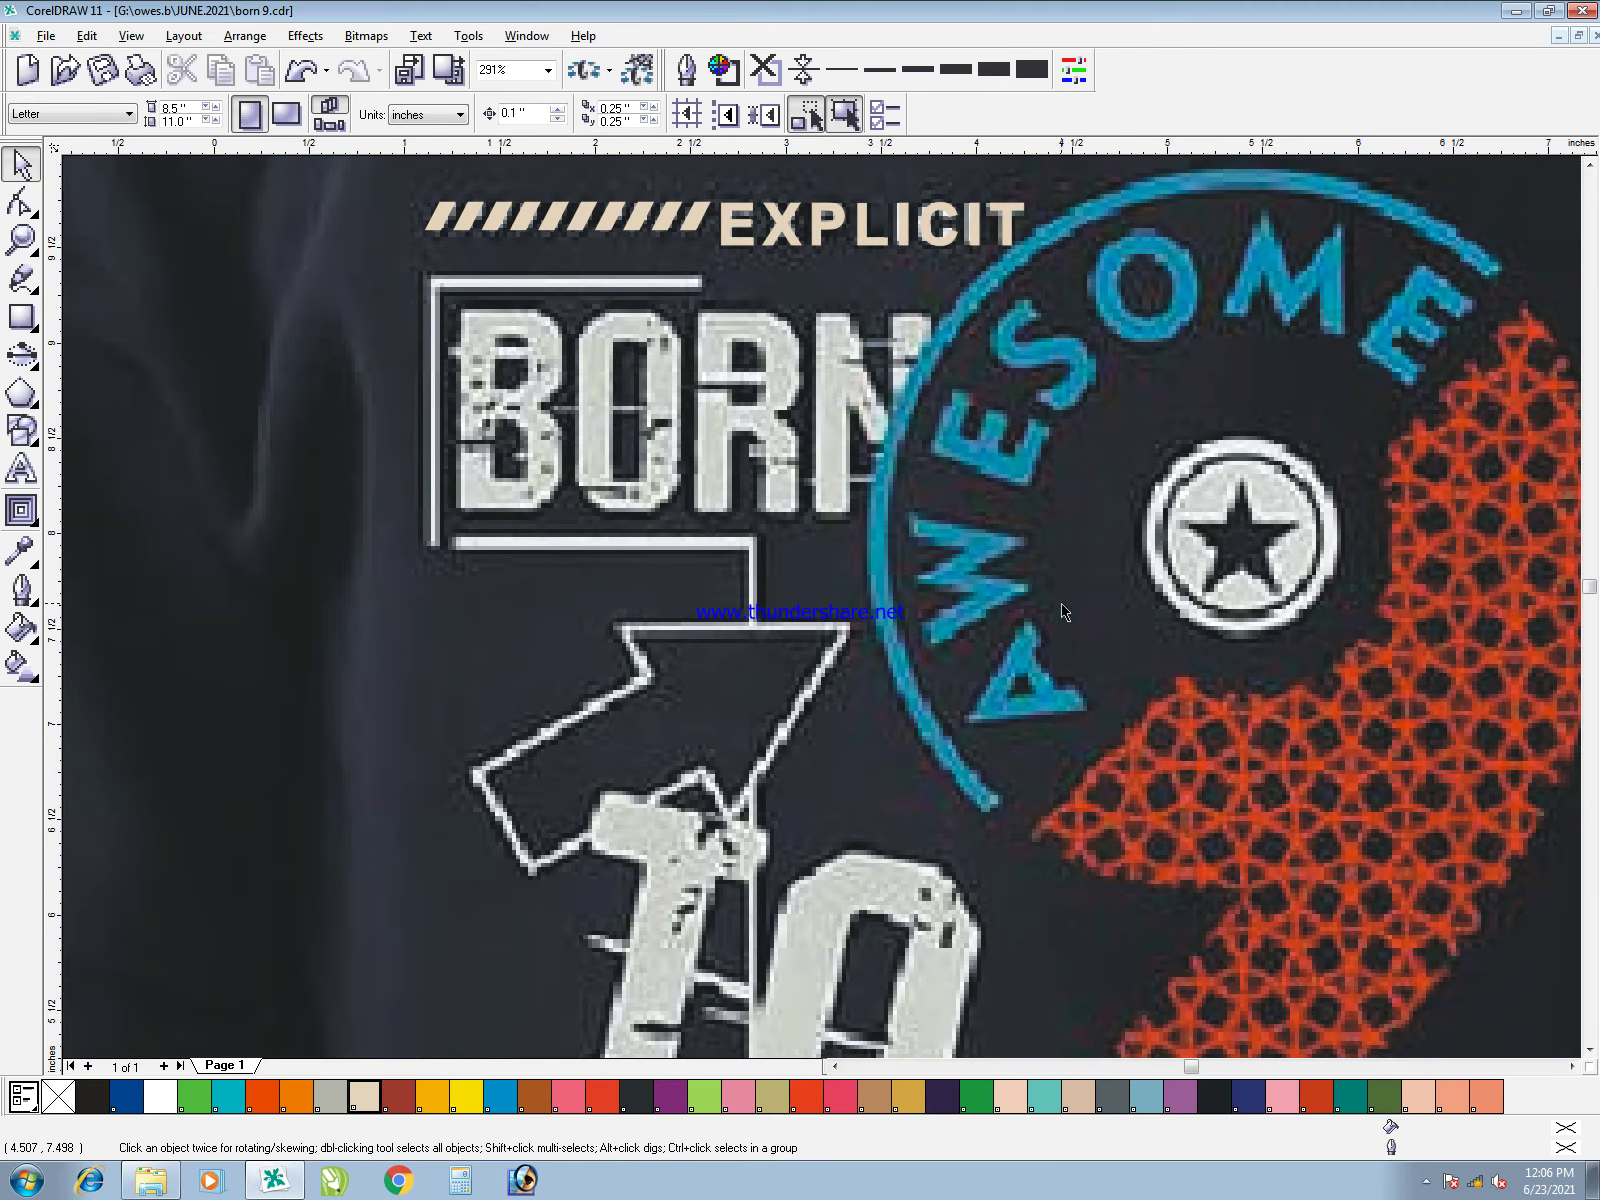
{"action": "key", "text": "F2"}
{"action": "left_click_drag", "start_coordinate": [867, 733], "coordinate": [433, 68]}
{"action": "key", "text": "F6"}
{"action": "mouse_move", "coordinate": [550, 488]}
{"action": "left_mouse_down"}
{"action": "mouse_move", "coordinate": [1040, 775]}
{"action": "mouse_move", "coordinate": [1185, 822]}
{"action": "left_mouse_up"}
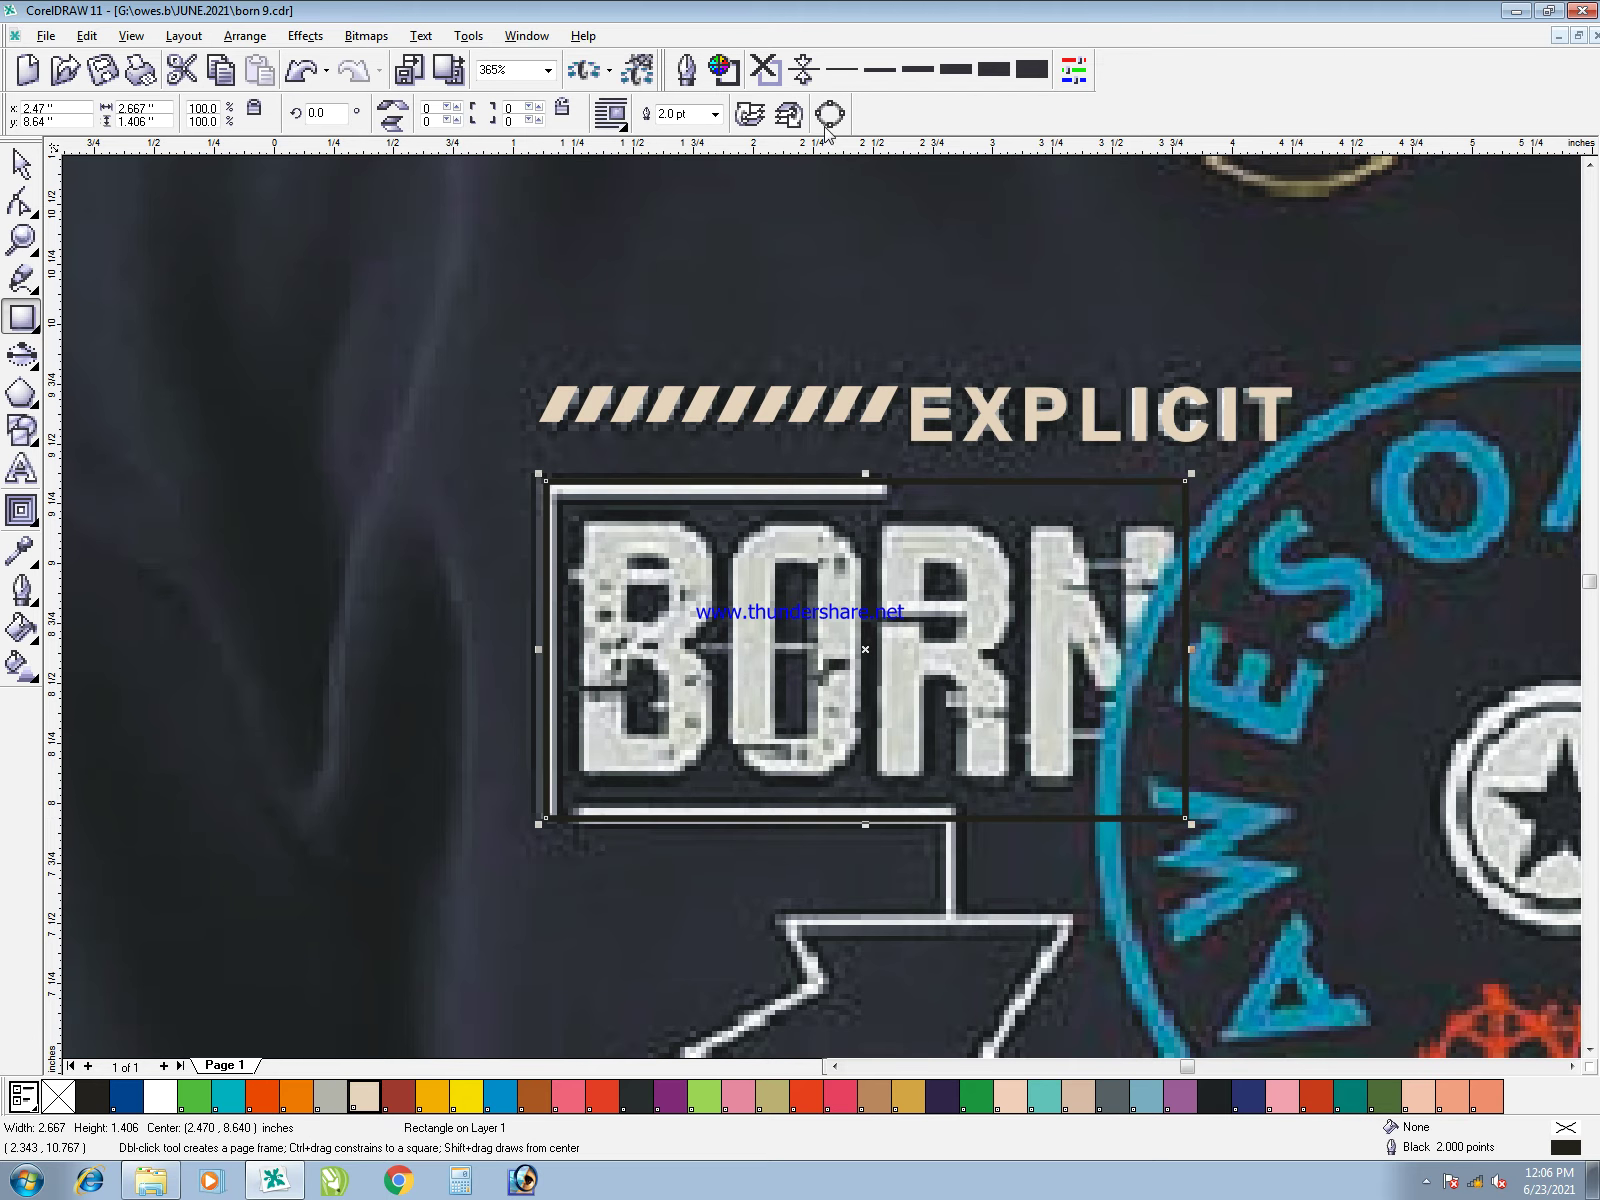
- Give the rectangle a 5 pt outline coloured PANTONE 482 CVC
{"action": "left_click", "coordinate": [699, 118]}
{"action": "key", "text": "Return"}
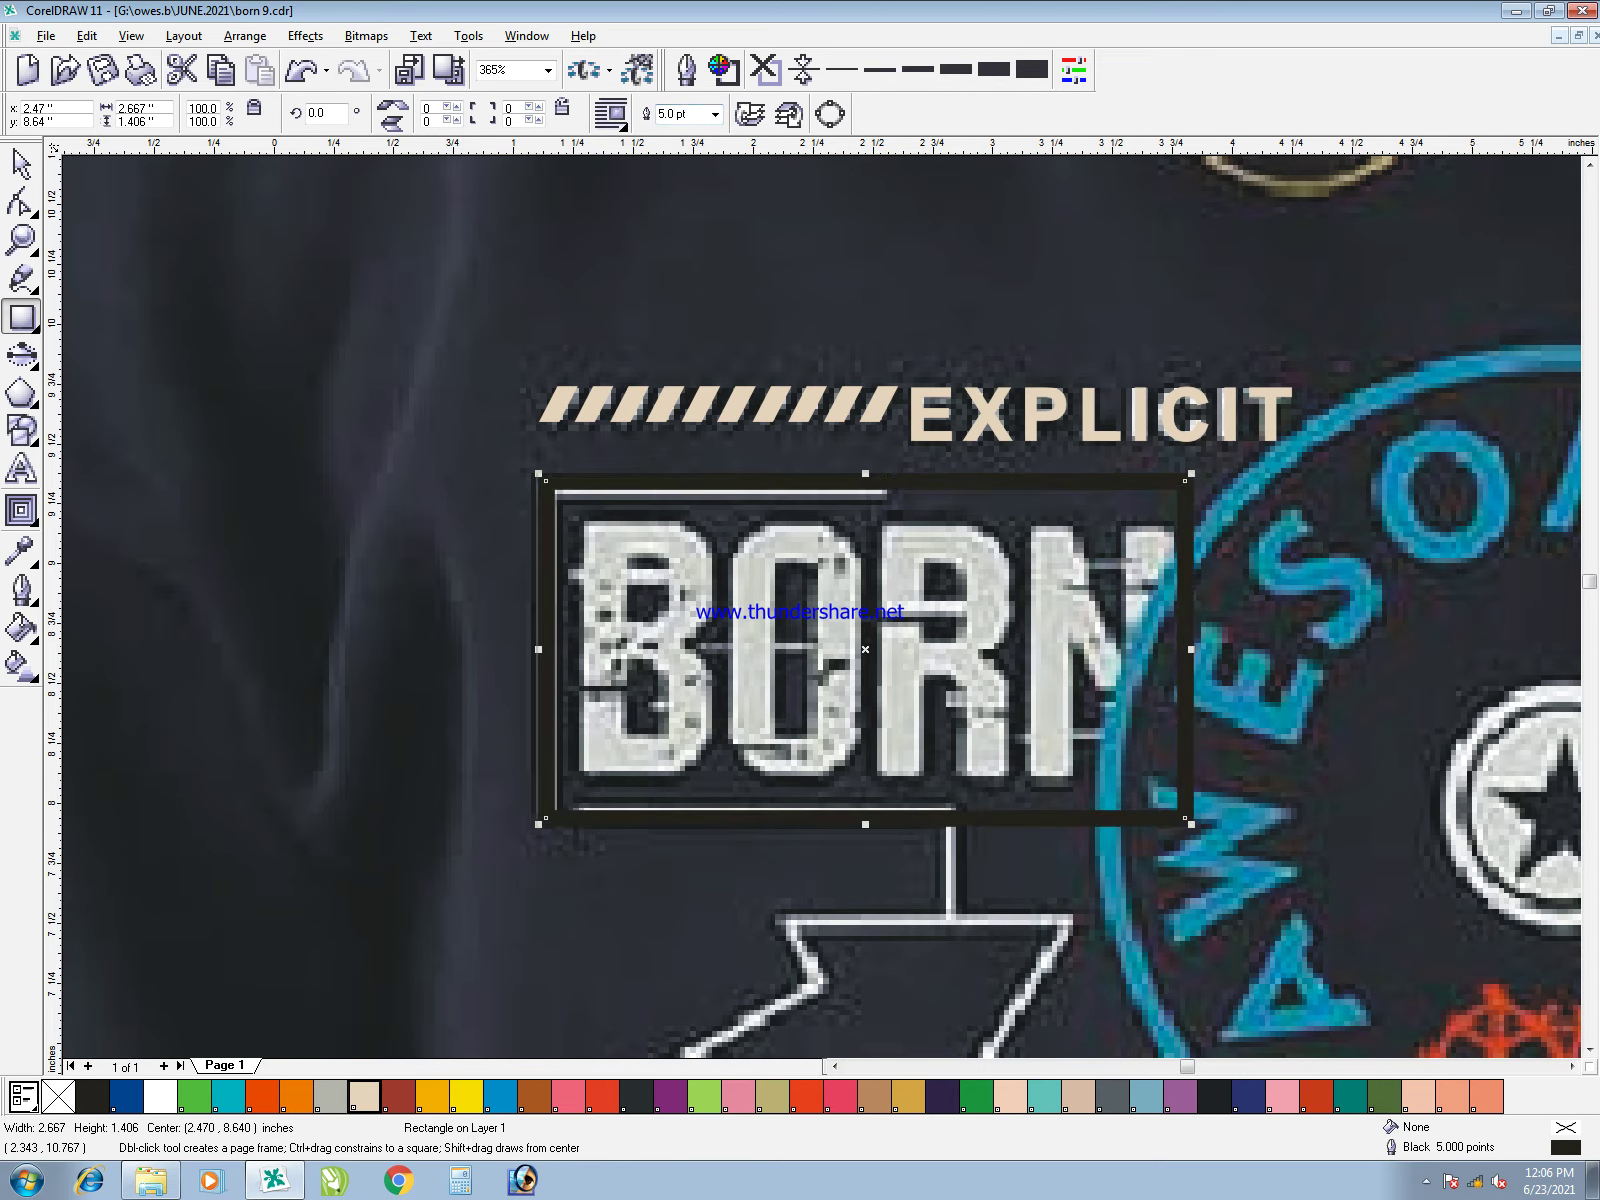
{"action": "right_click", "coordinate": [369, 1100]}
{"action": "key", "text": "space"}
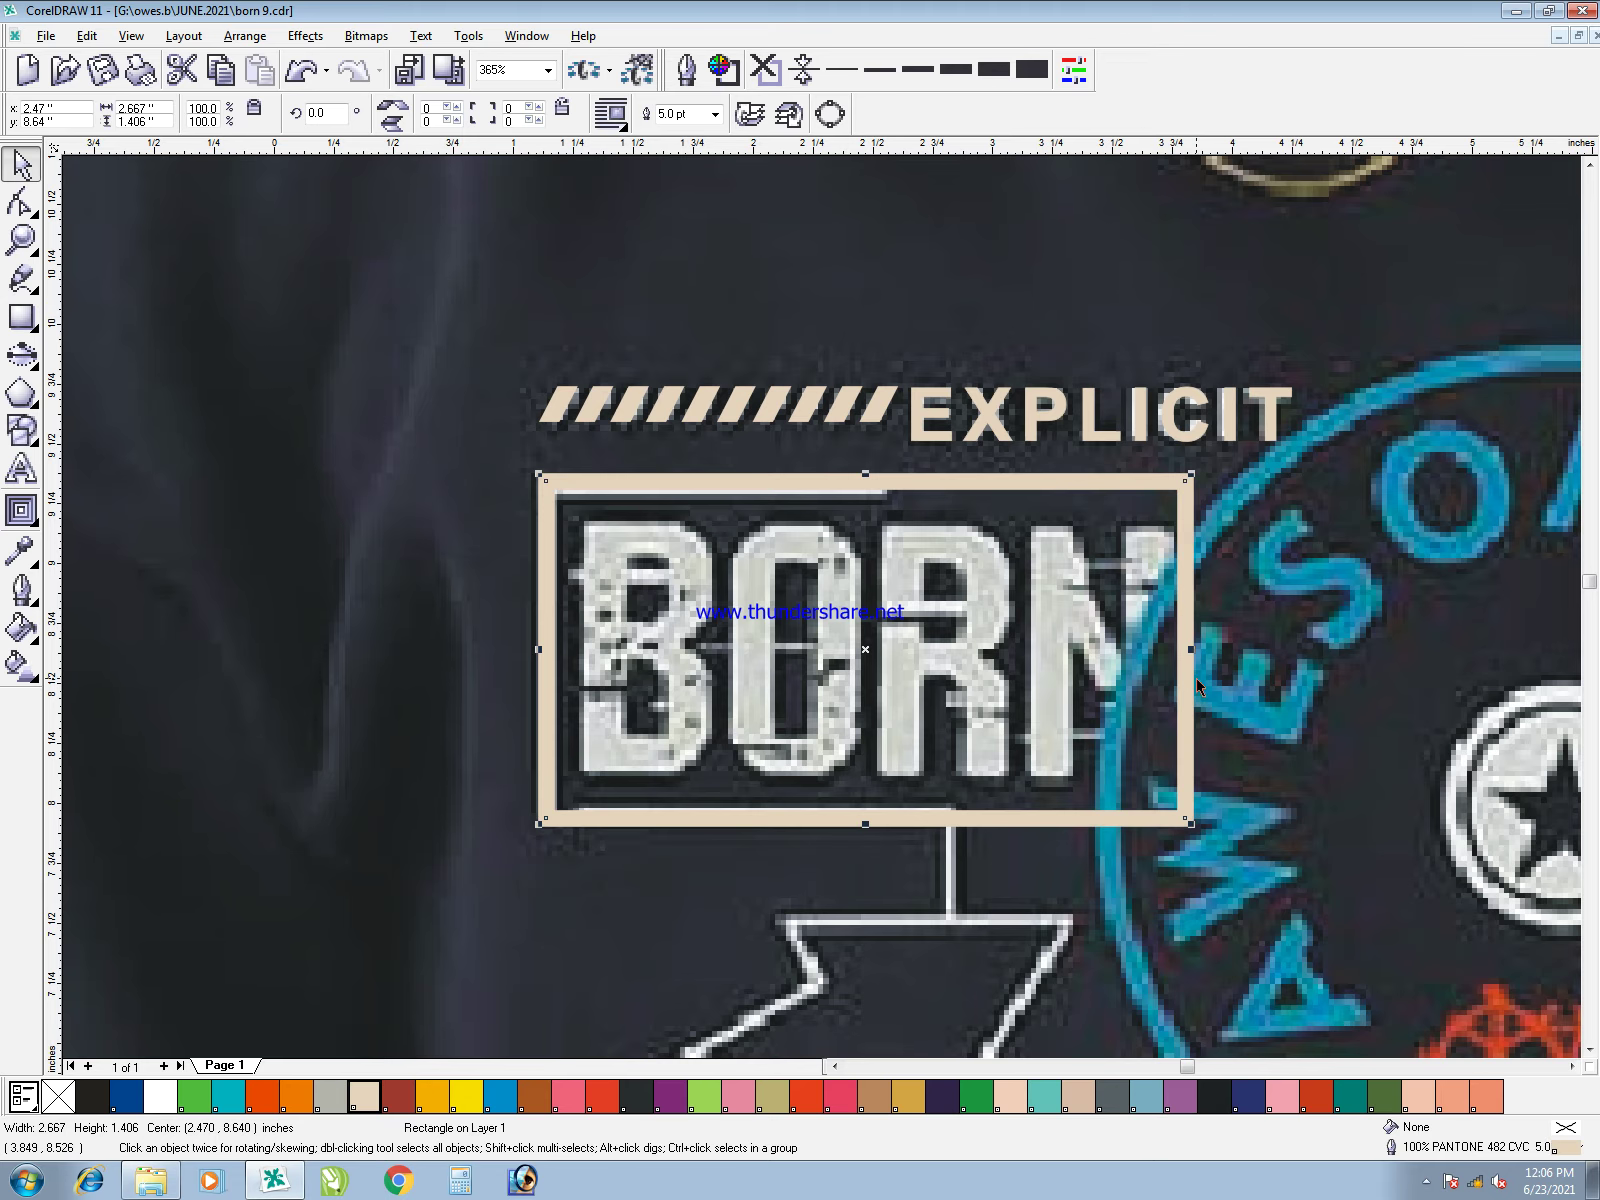
- Narrow the BORN rectangle to about 2.61 inches, fit its upper edge to the reference line and convert it to curves
{"action": "left_click_drag", "start_coordinate": [1188, 650], "coordinate": [1176, 650]}
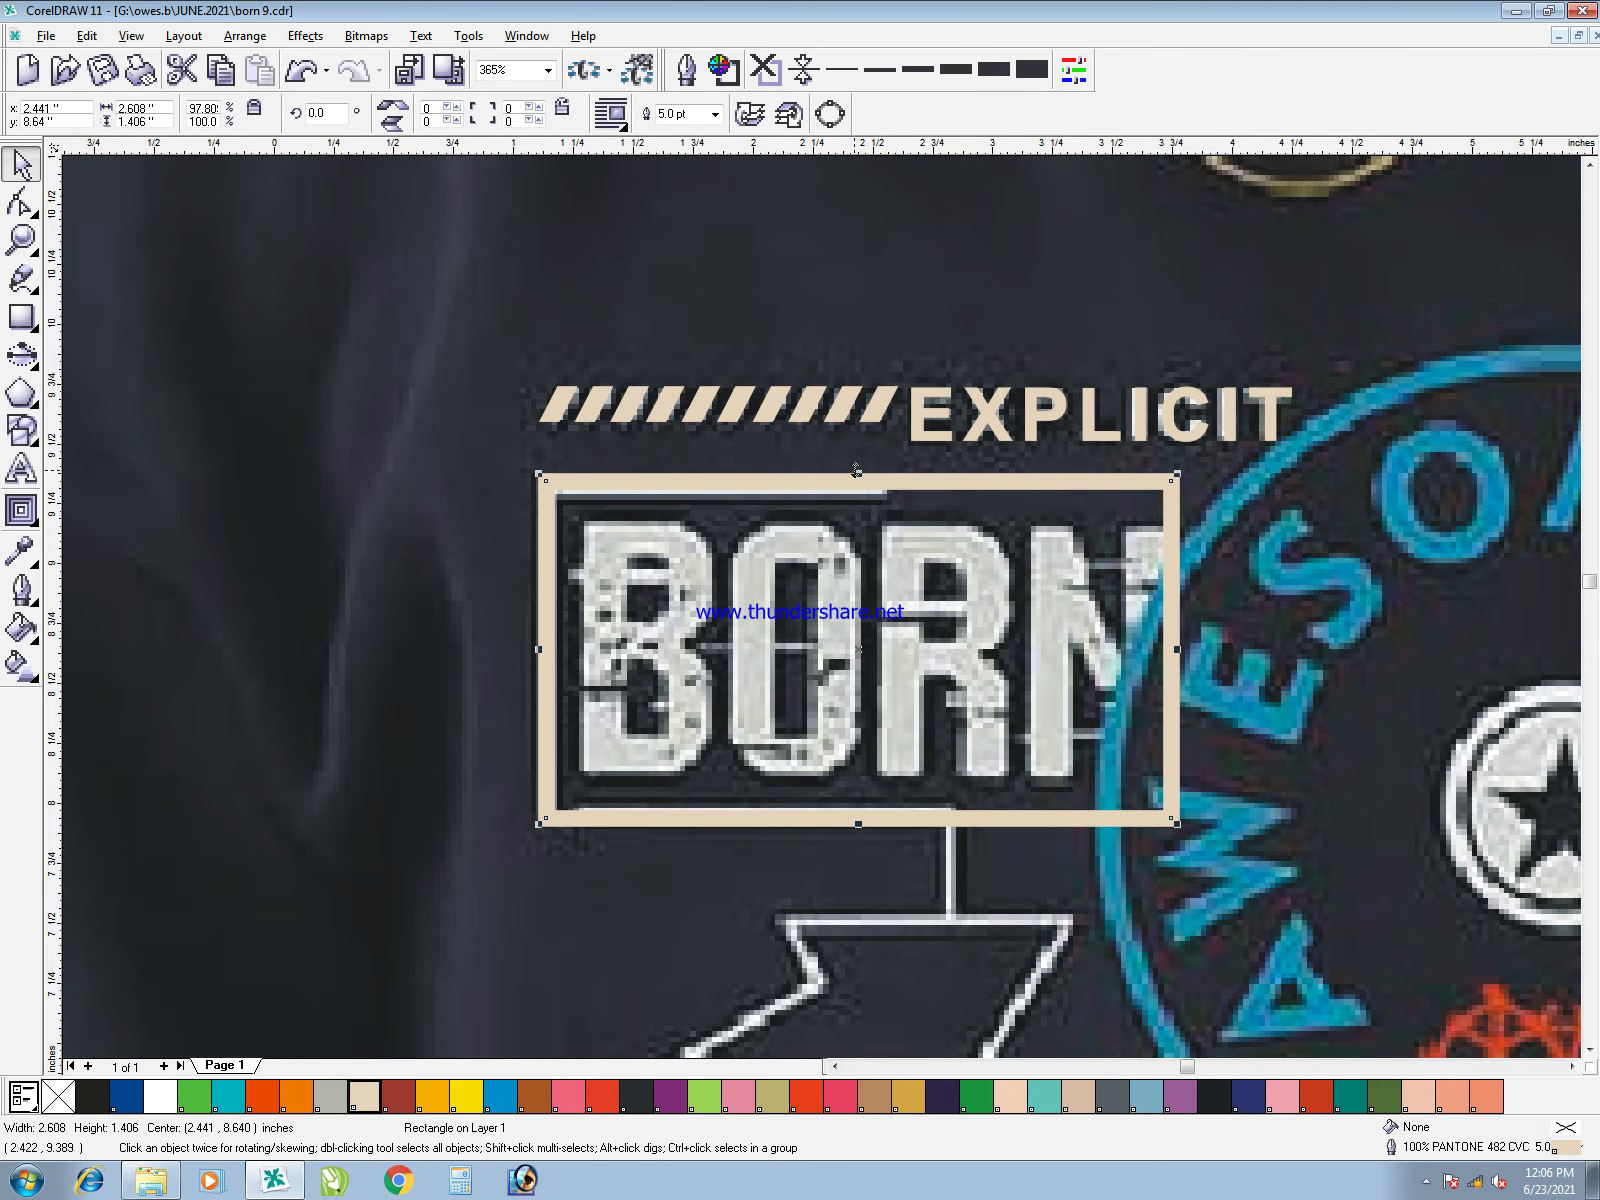
{"action": "key", "text": "ctrl+q"}
{"action": "key", "text": "F10"}
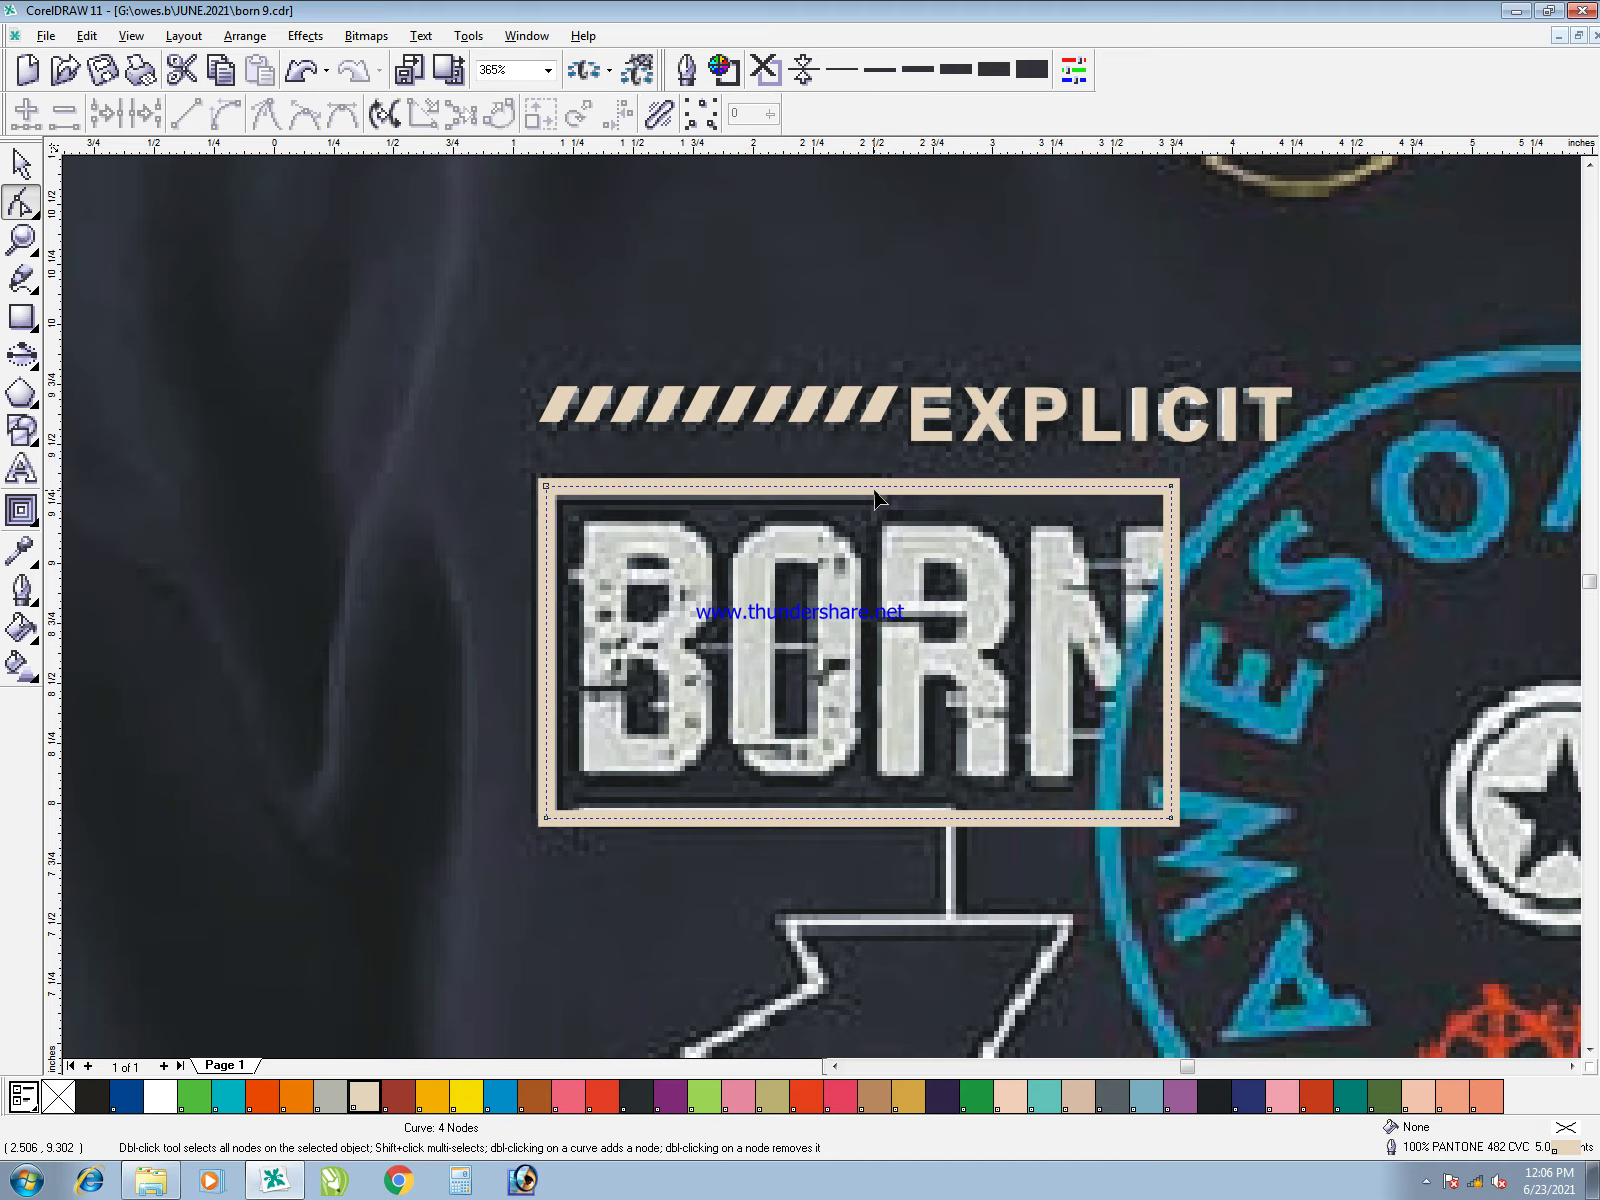
- Cut the frame open where the upper white line ends, removing its upper-right part, and move the lower-right corner to the vertical line below BORN
{"action": "double_click", "coordinate": [877, 488]}
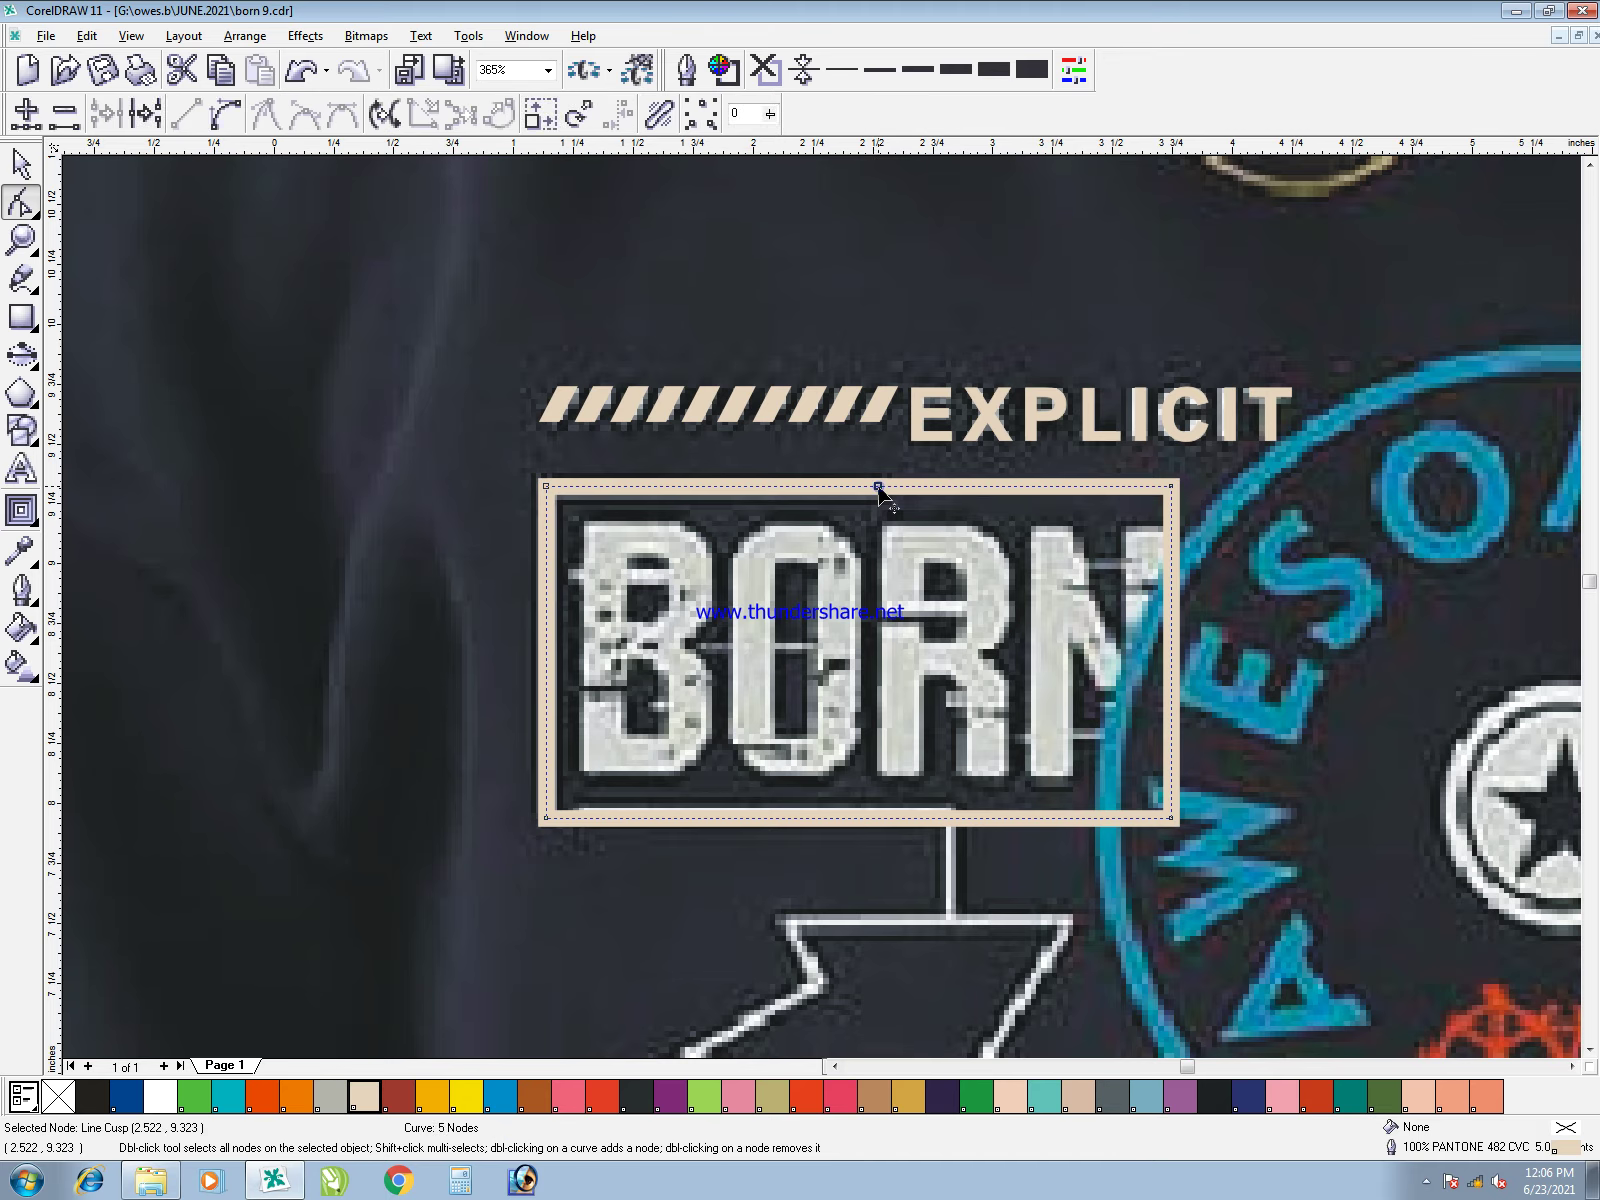
{"action": "left_click", "coordinate": [145, 114]}
{"action": "key", "text": "Delete"}
{"action": "left_click_drag", "start_coordinate": [1236, 433], "coordinate": [1075, 563]}
{"action": "key", "text": "Delete"}
{"action": "left_click_drag", "start_coordinate": [1172, 823], "coordinate": [953, 821]}
- Extend the frame with a straight freehand segment down from its lower-right corner into the arrow
{"action": "key", "text": "space"}
{"action": "key", "text": "F5"}
{"action": "left_click", "coordinate": [952, 818]}
{"action": "left_click", "coordinate": [955, 1020]}
{"action": "key", "text": "space"}
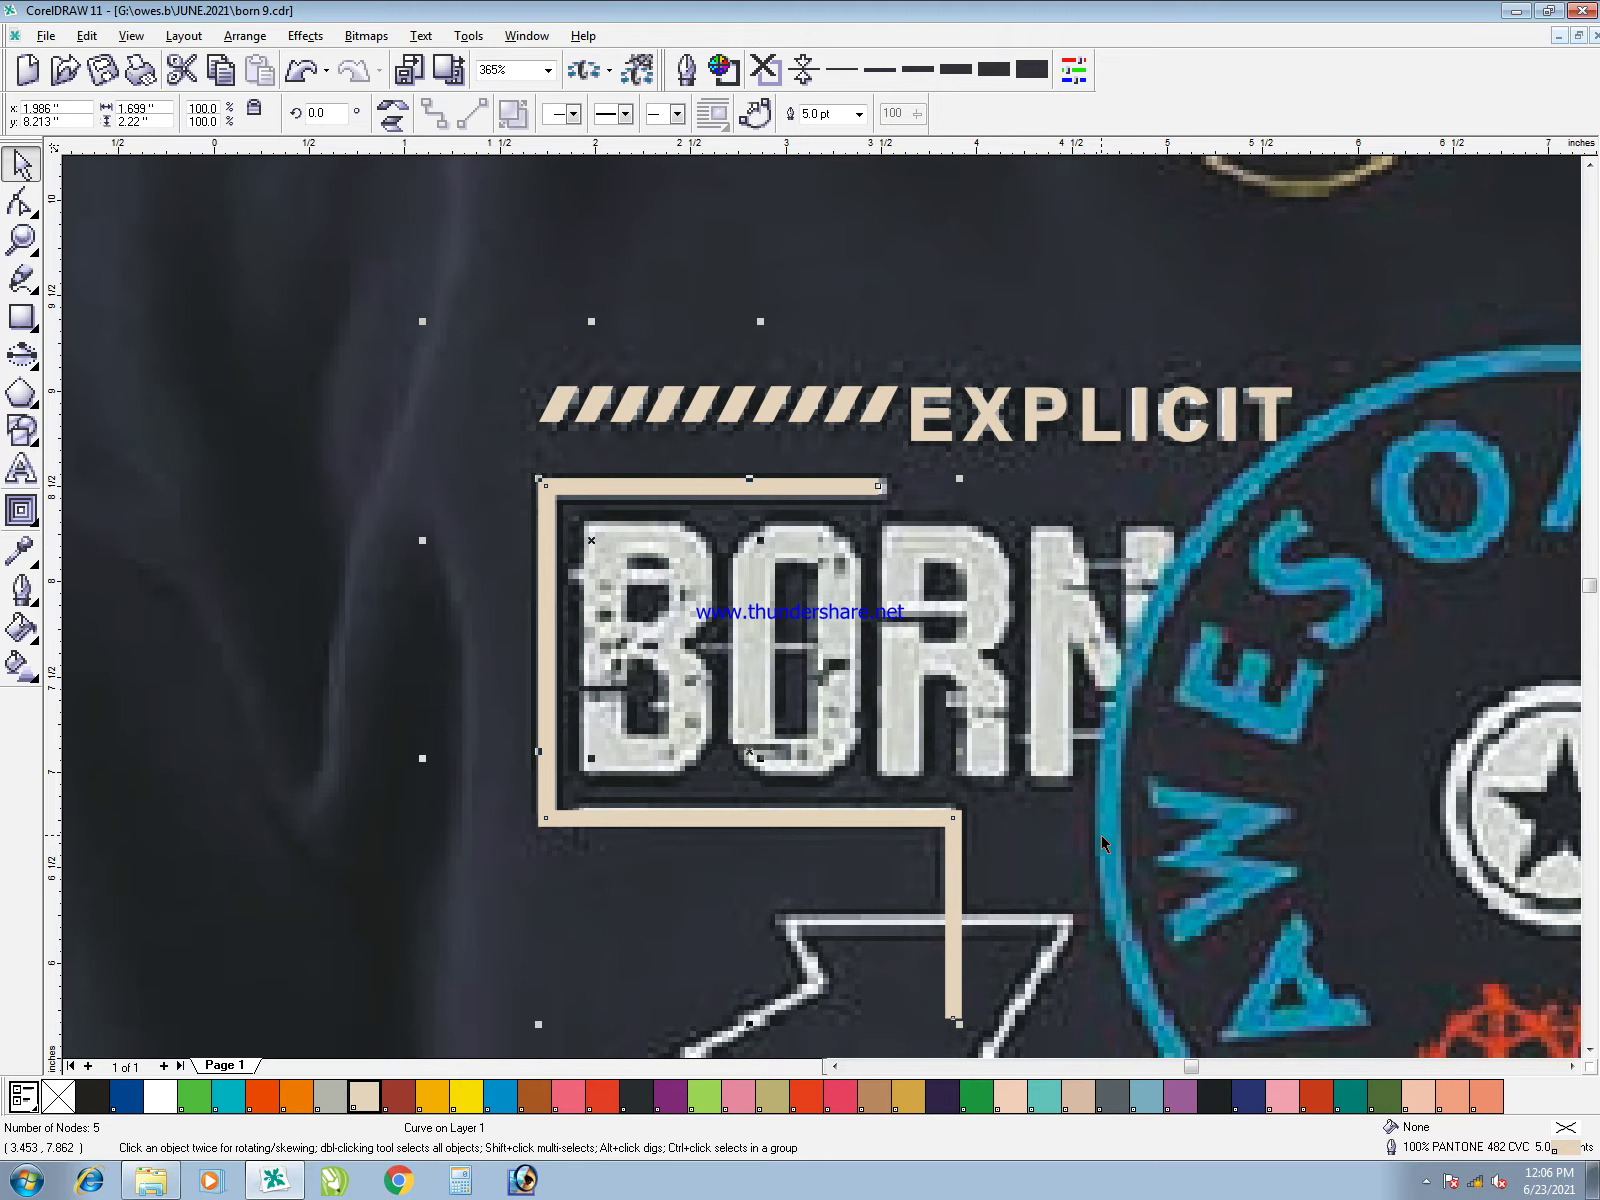
- Extend the vertical line about 3.39 inches straight down to the lower-left corner beside the dotted rows
{"action": "scroll", "coordinate": [1101, 835], "scroll_direction": "down", "scroll_amount": 3}
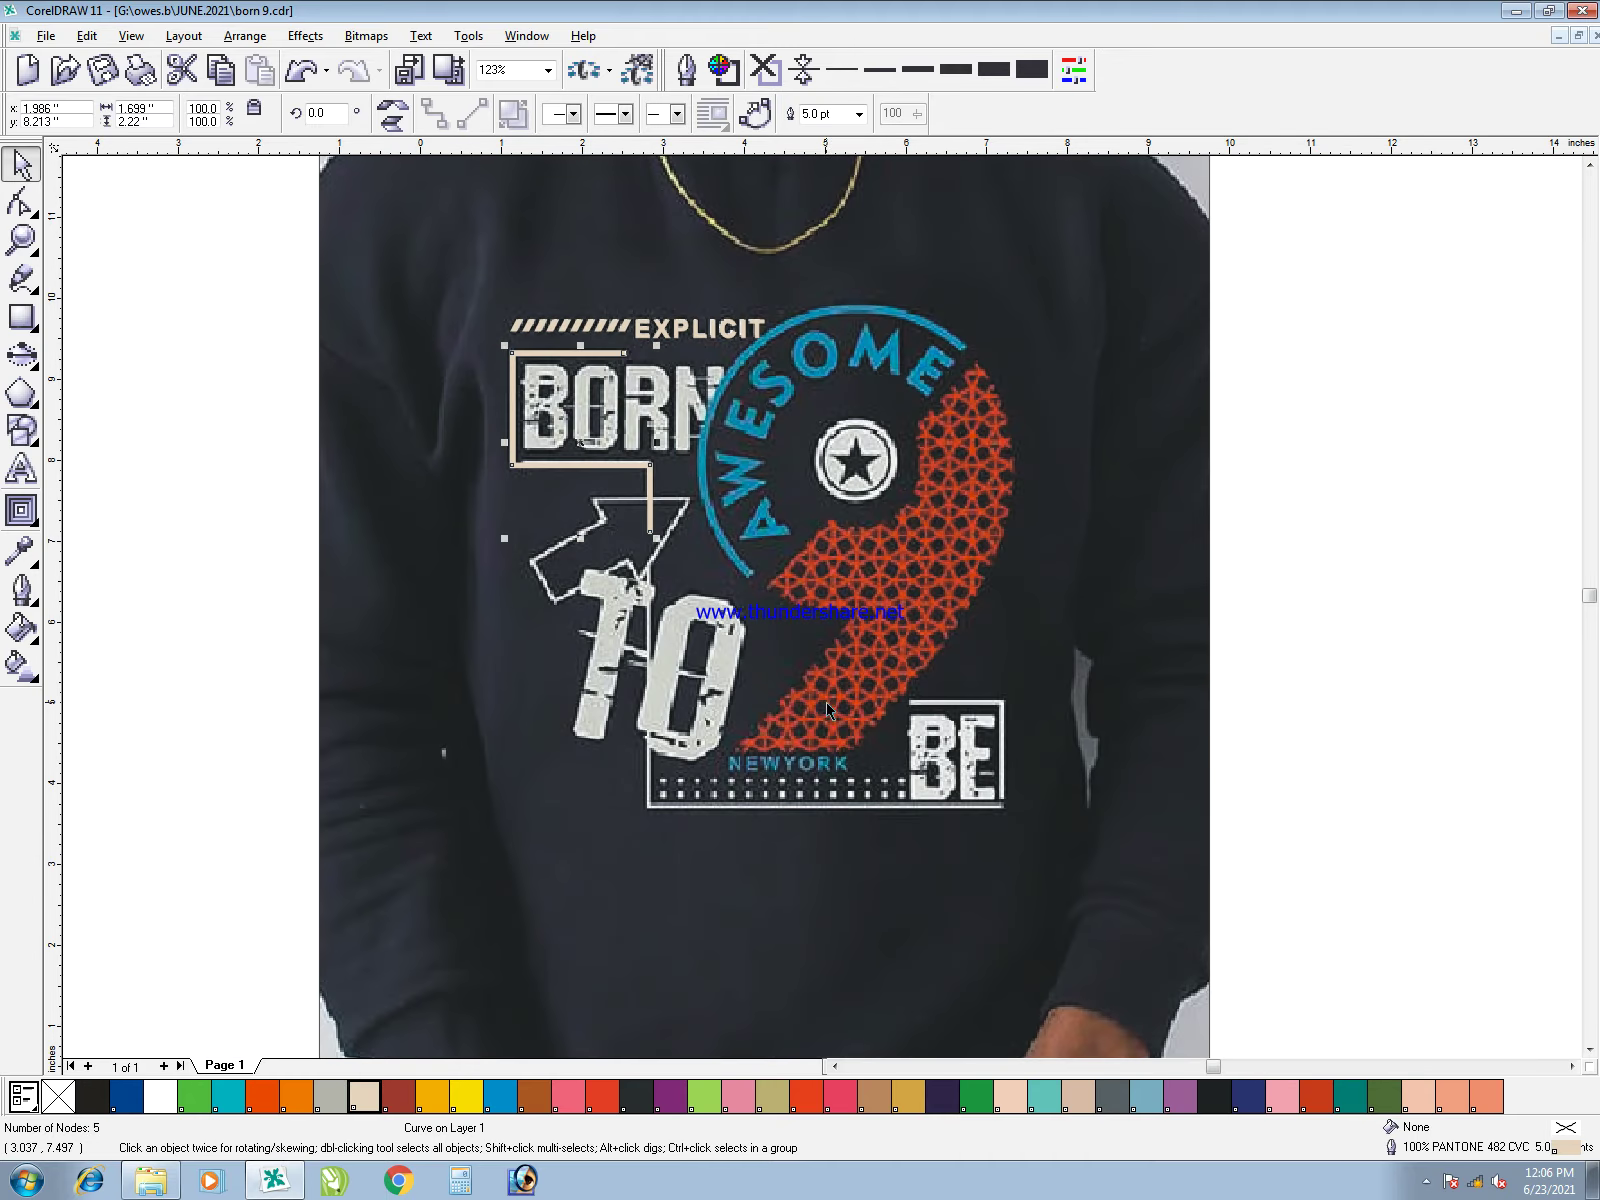
{"action": "scroll", "coordinate": [650, 480], "scroll_direction": "up", "scroll_amount": 2}
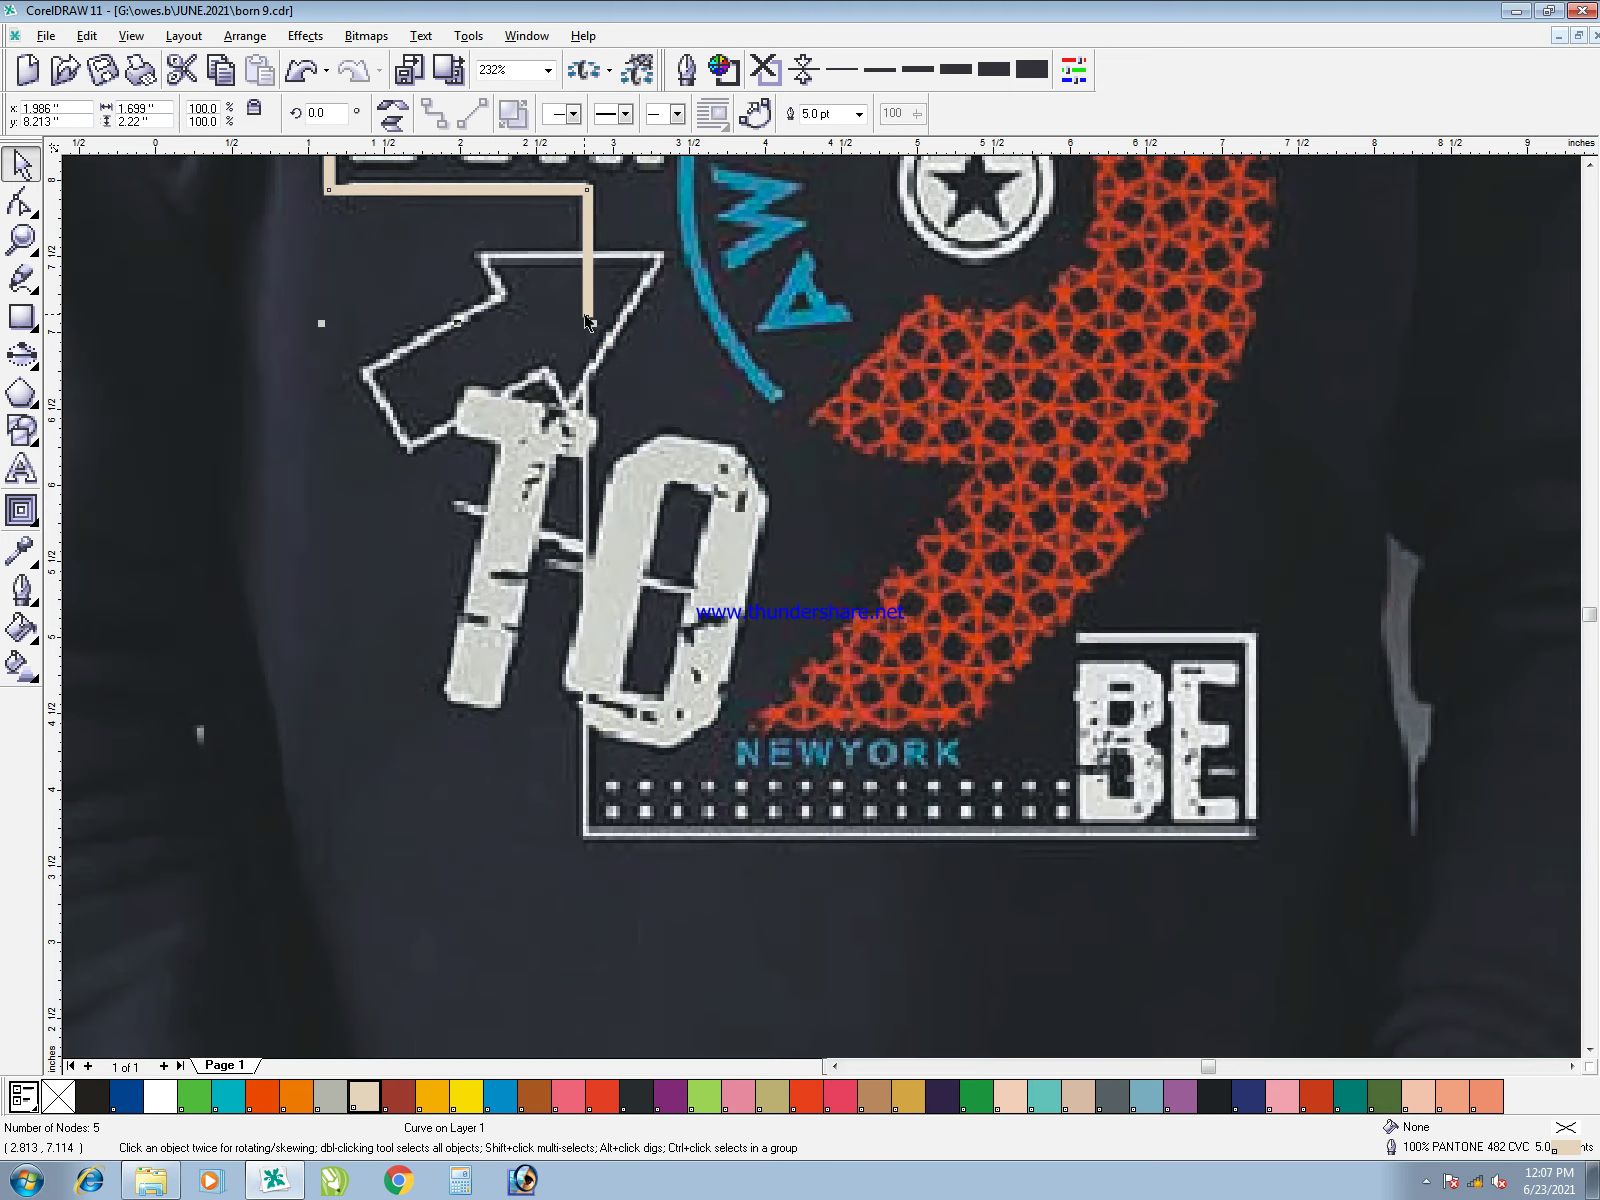
{"action": "key", "text": "F5"}
{"action": "left_click", "coordinate": [587, 320]}
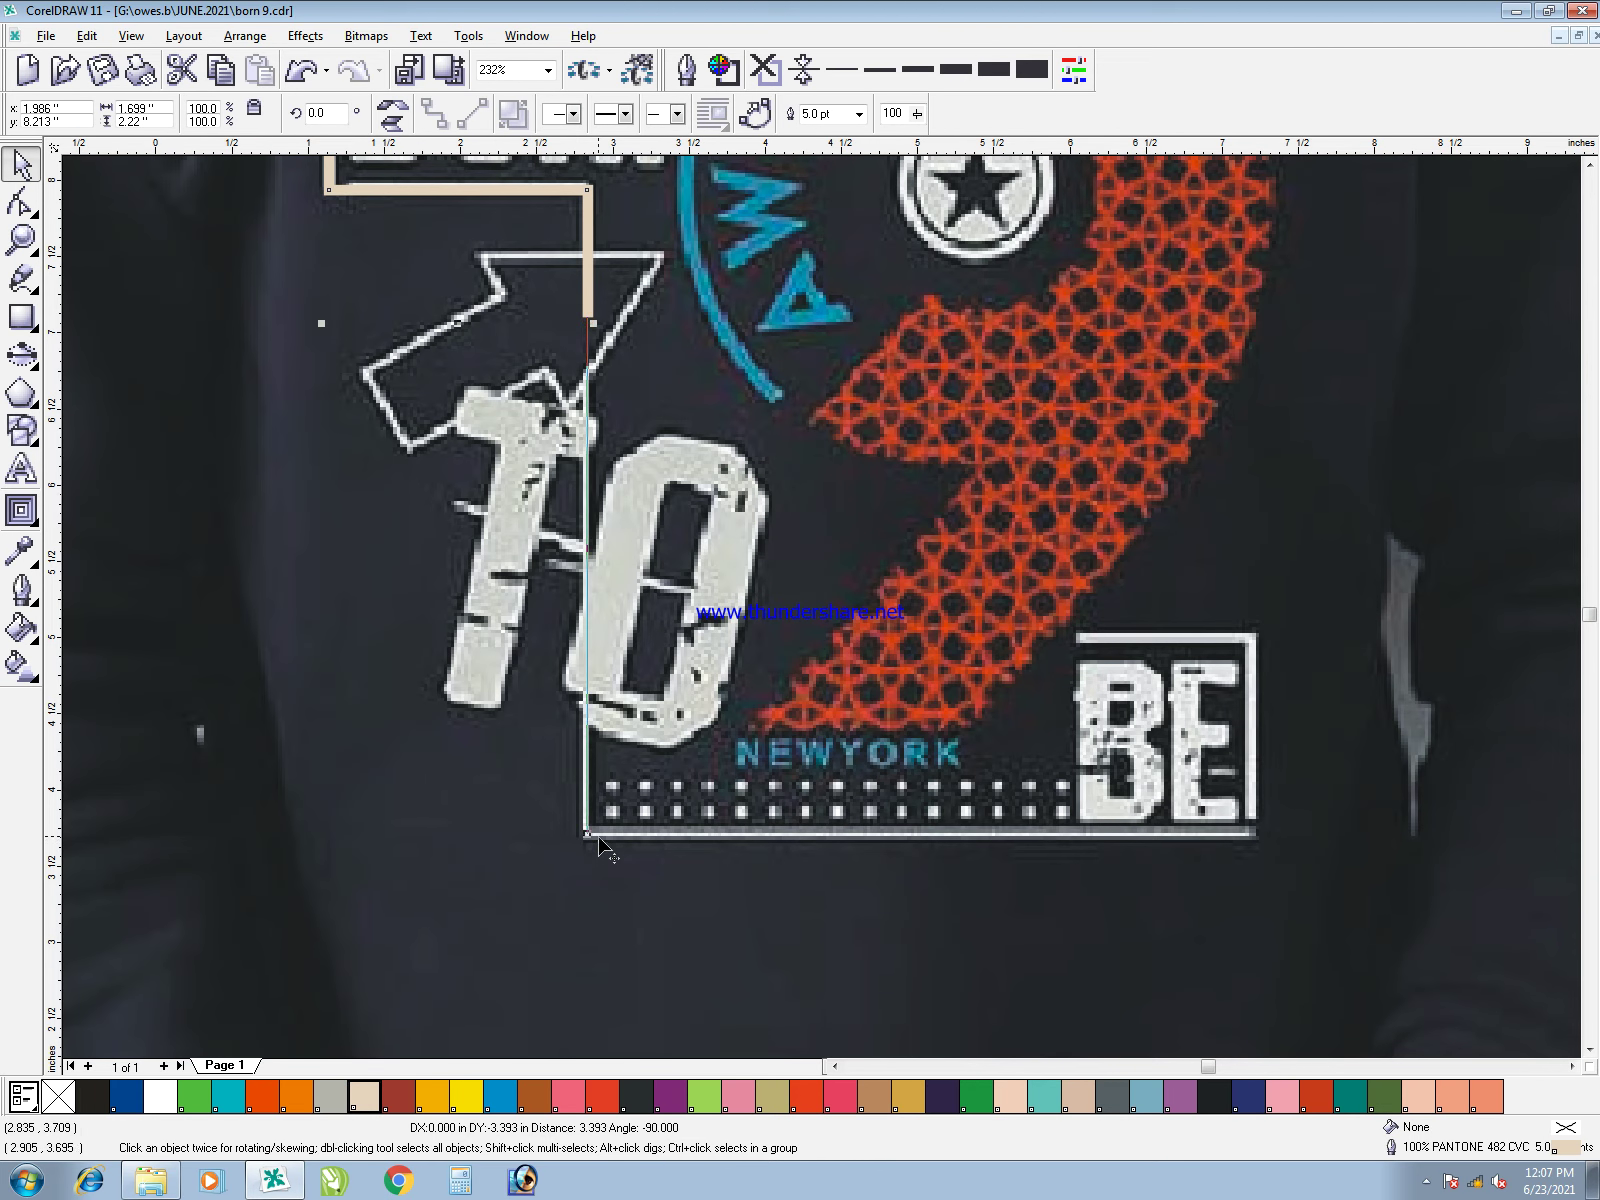
{"action": "left_click", "coordinate": [597, 840]}
- Continue the line along the design's lower edge, up beside BE and about 1.11 inches left above it
{"action": "left_click", "coordinate": [590, 835]}
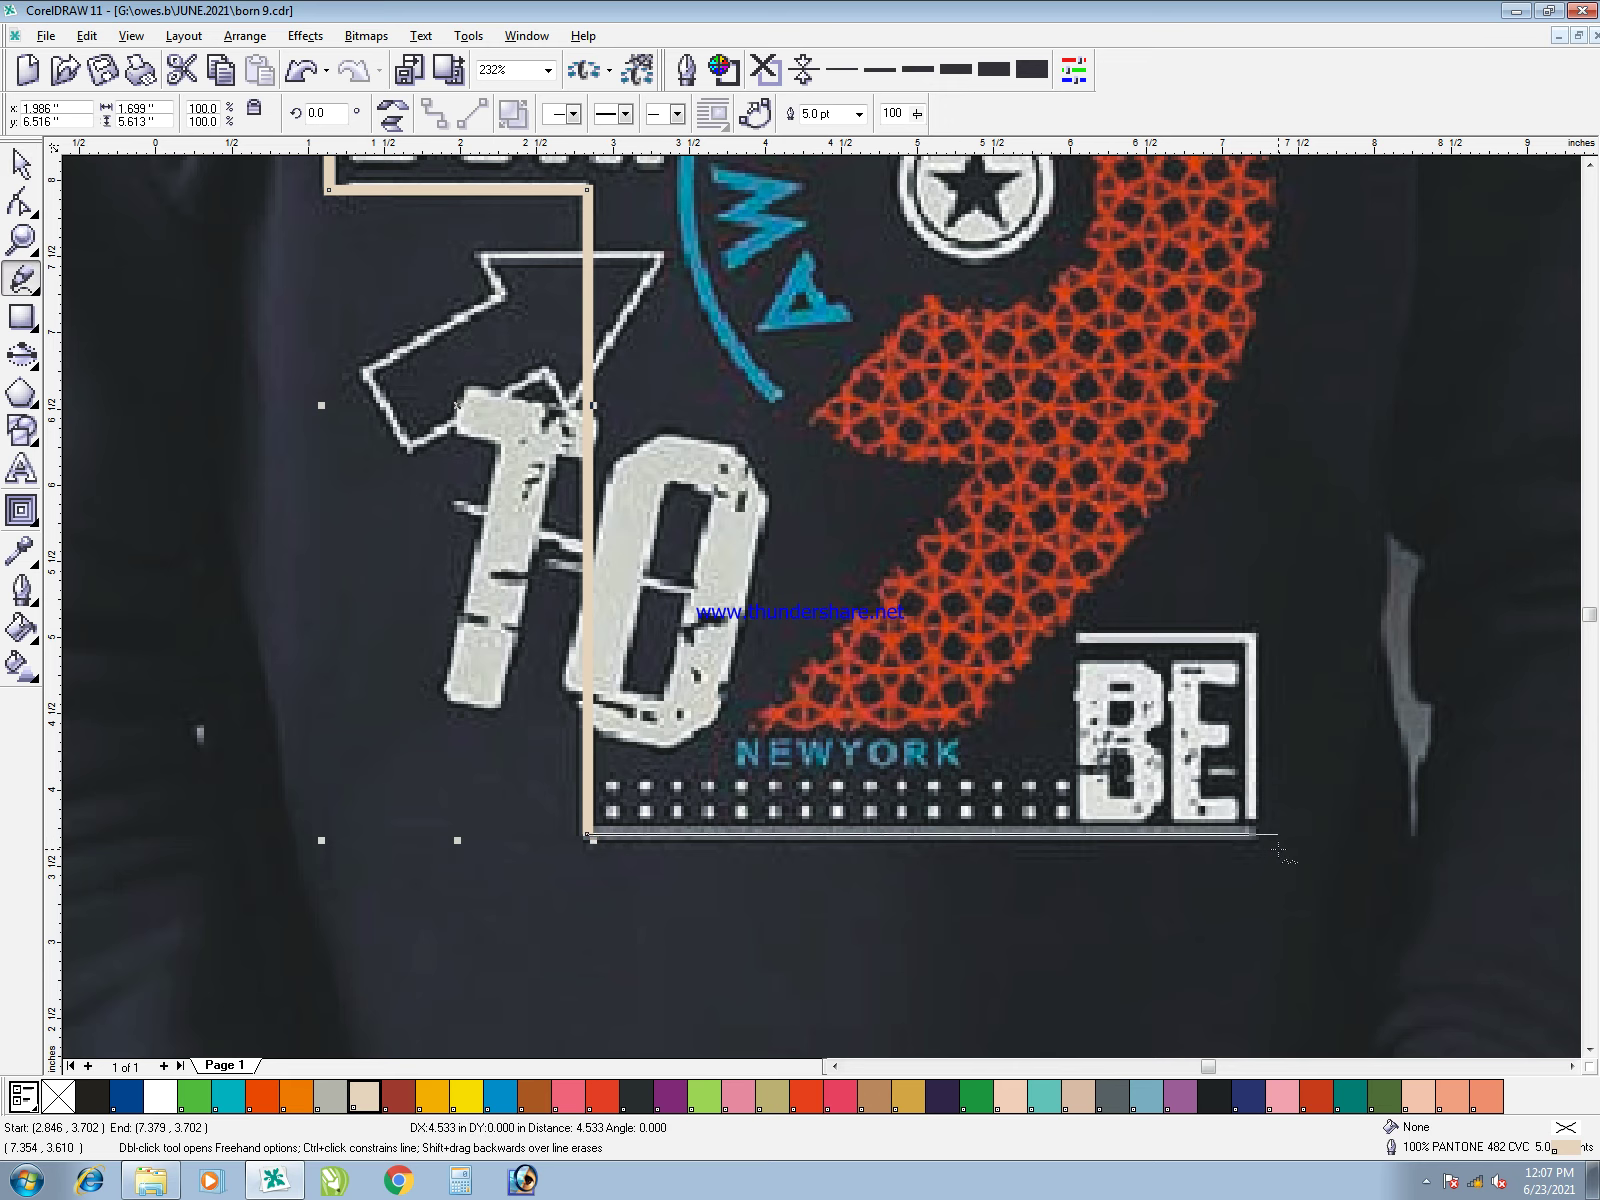
{"action": "left_click", "coordinate": [1250, 850]}
{"action": "left_click", "coordinate": [1252, 836]}
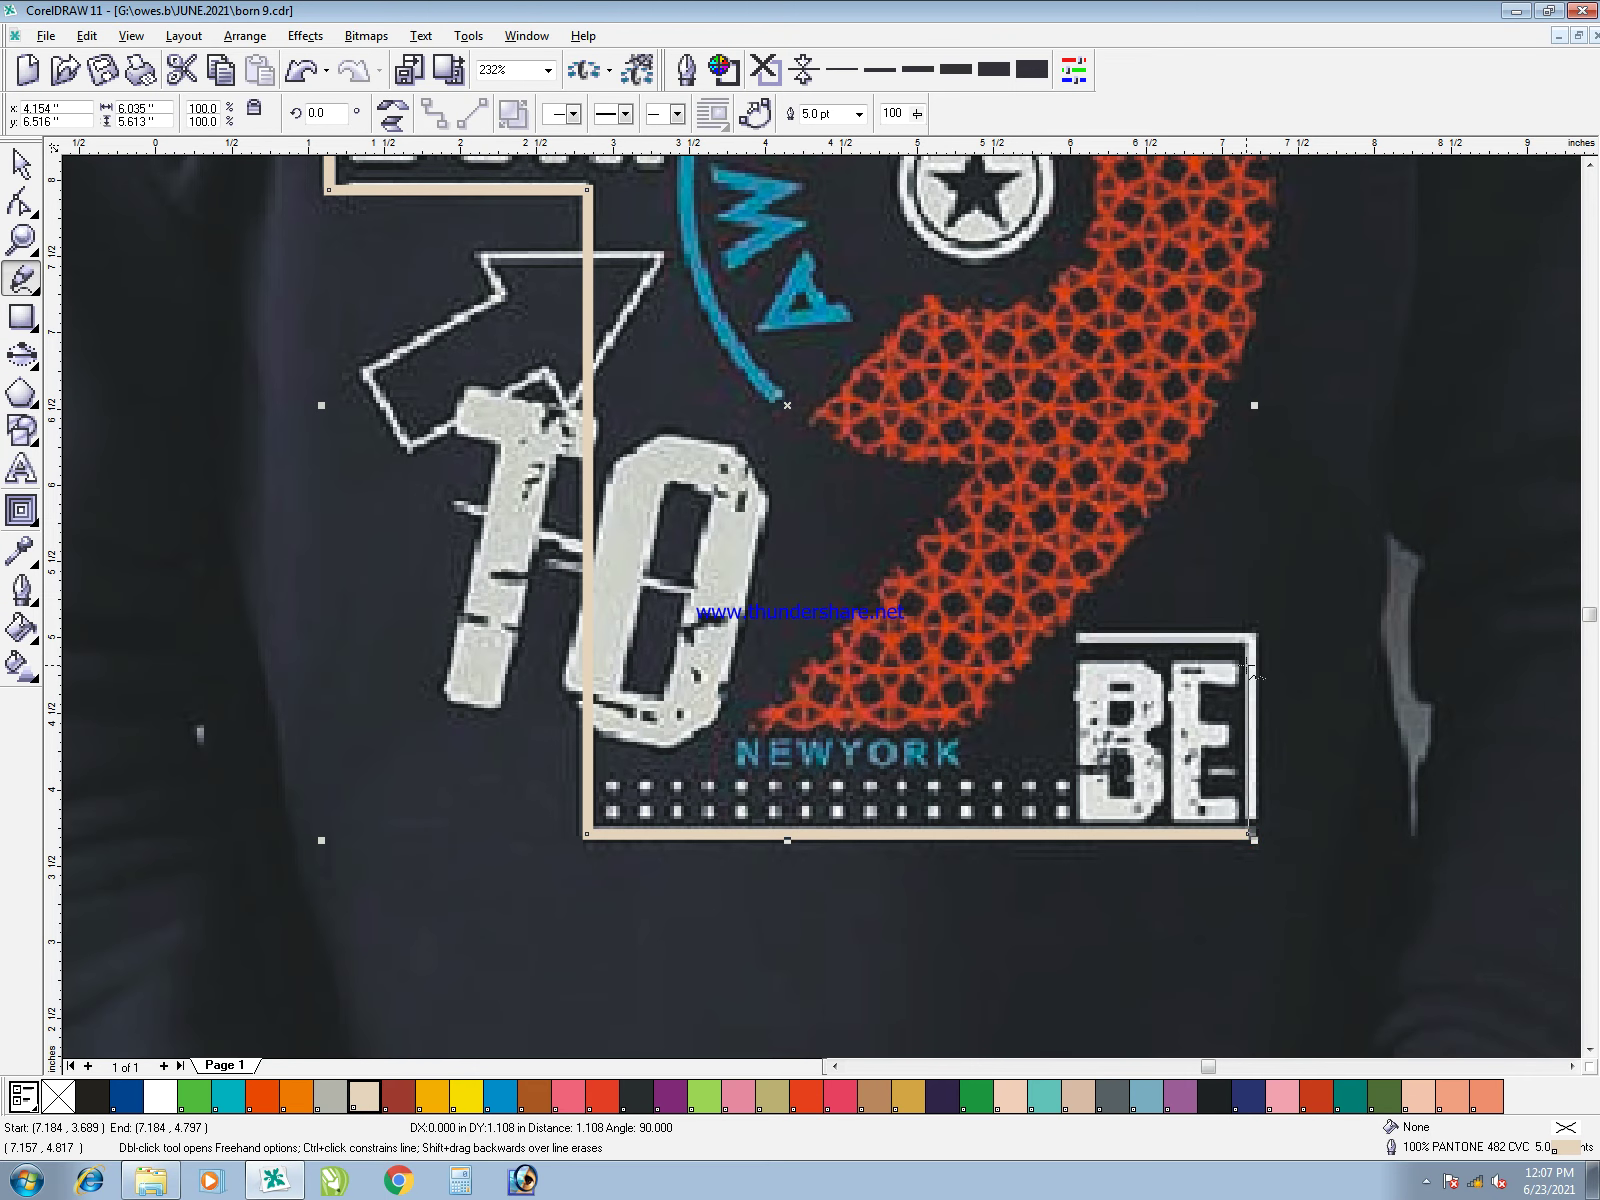
{"action": "left_click", "coordinate": [1251, 633]}
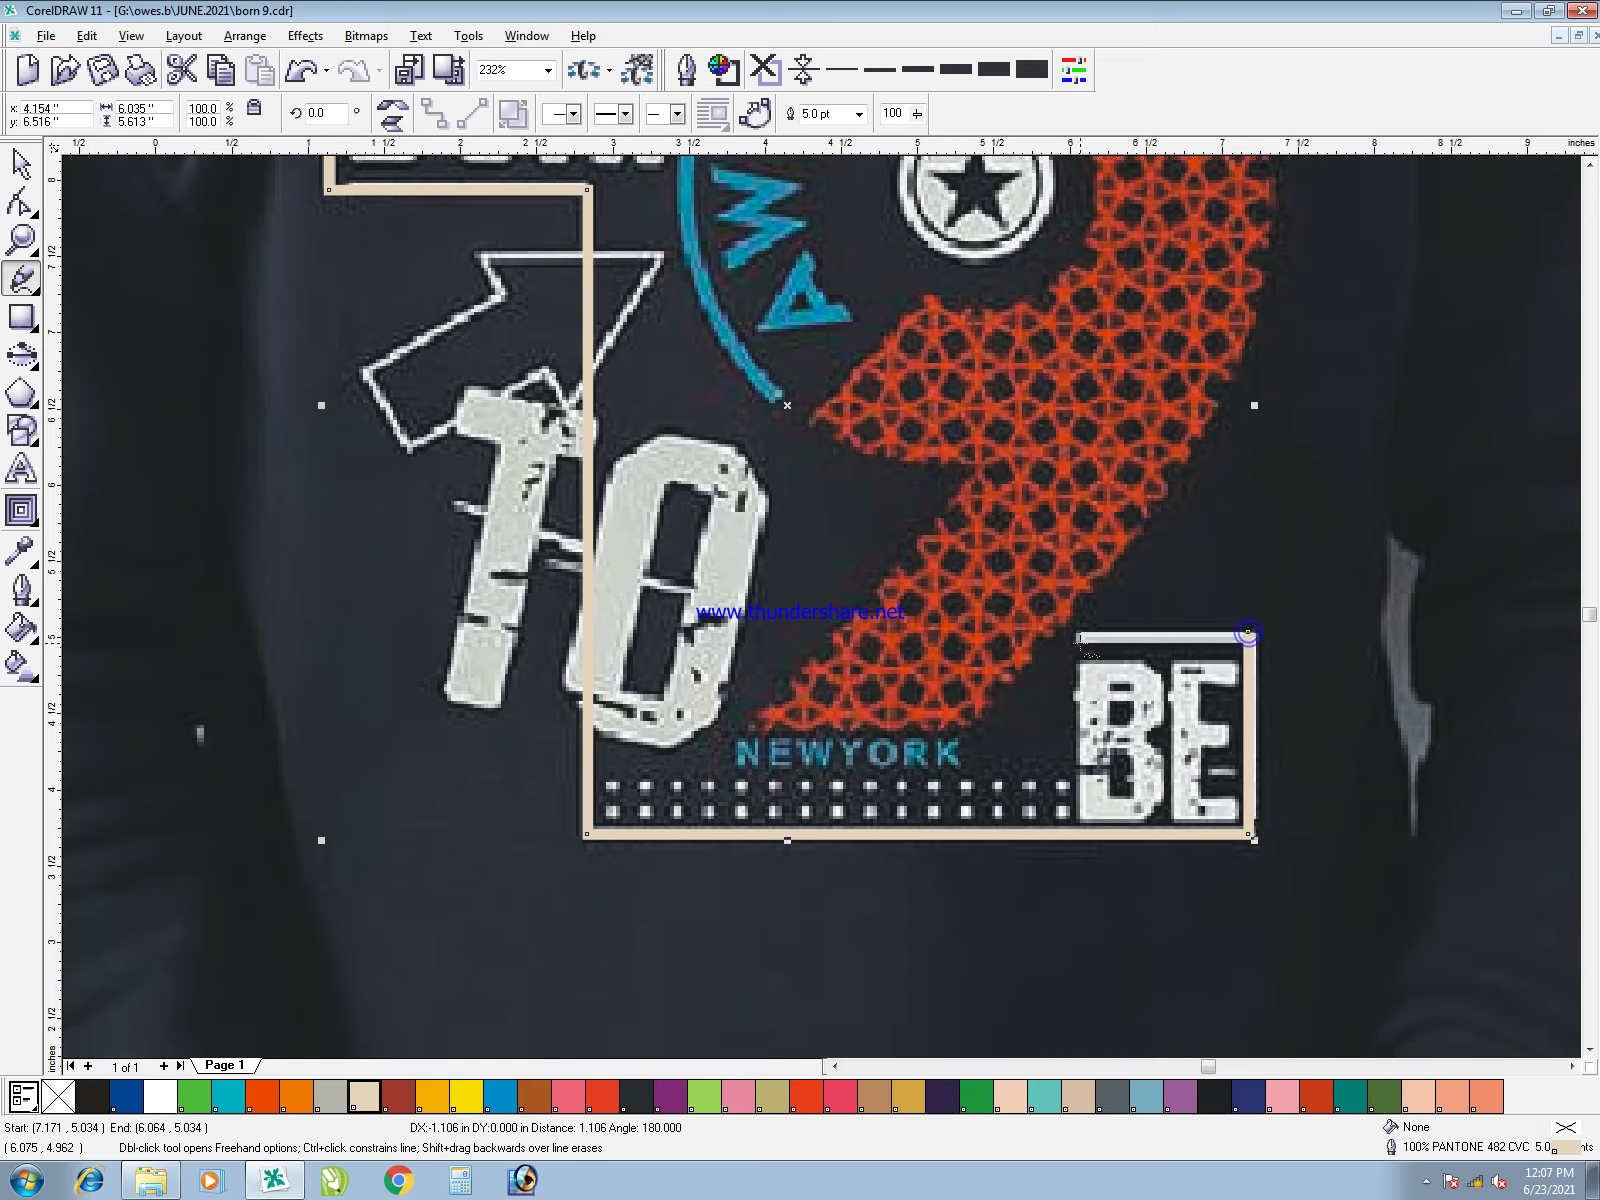
{"action": "left_click", "coordinate": [1080, 642], "text": "ctrl"}
{"action": "key", "text": "space"}
- Adjust the nodes of the frame around BE so its side and upper line match the reference
{"action": "key", "text": "F2"}
{"action": "left_click_drag", "start_coordinate": [993, 543], "coordinate": [1367, 1015]}
{"action": "key", "text": "F10"}
{"action": "left_click_drag", "start_coordinate": [1105, 908], "coordinate": [882, 260]}
{"action": "left_click_drag", "start_coordinate": [949, 327], "coordinate": [956, 327]}
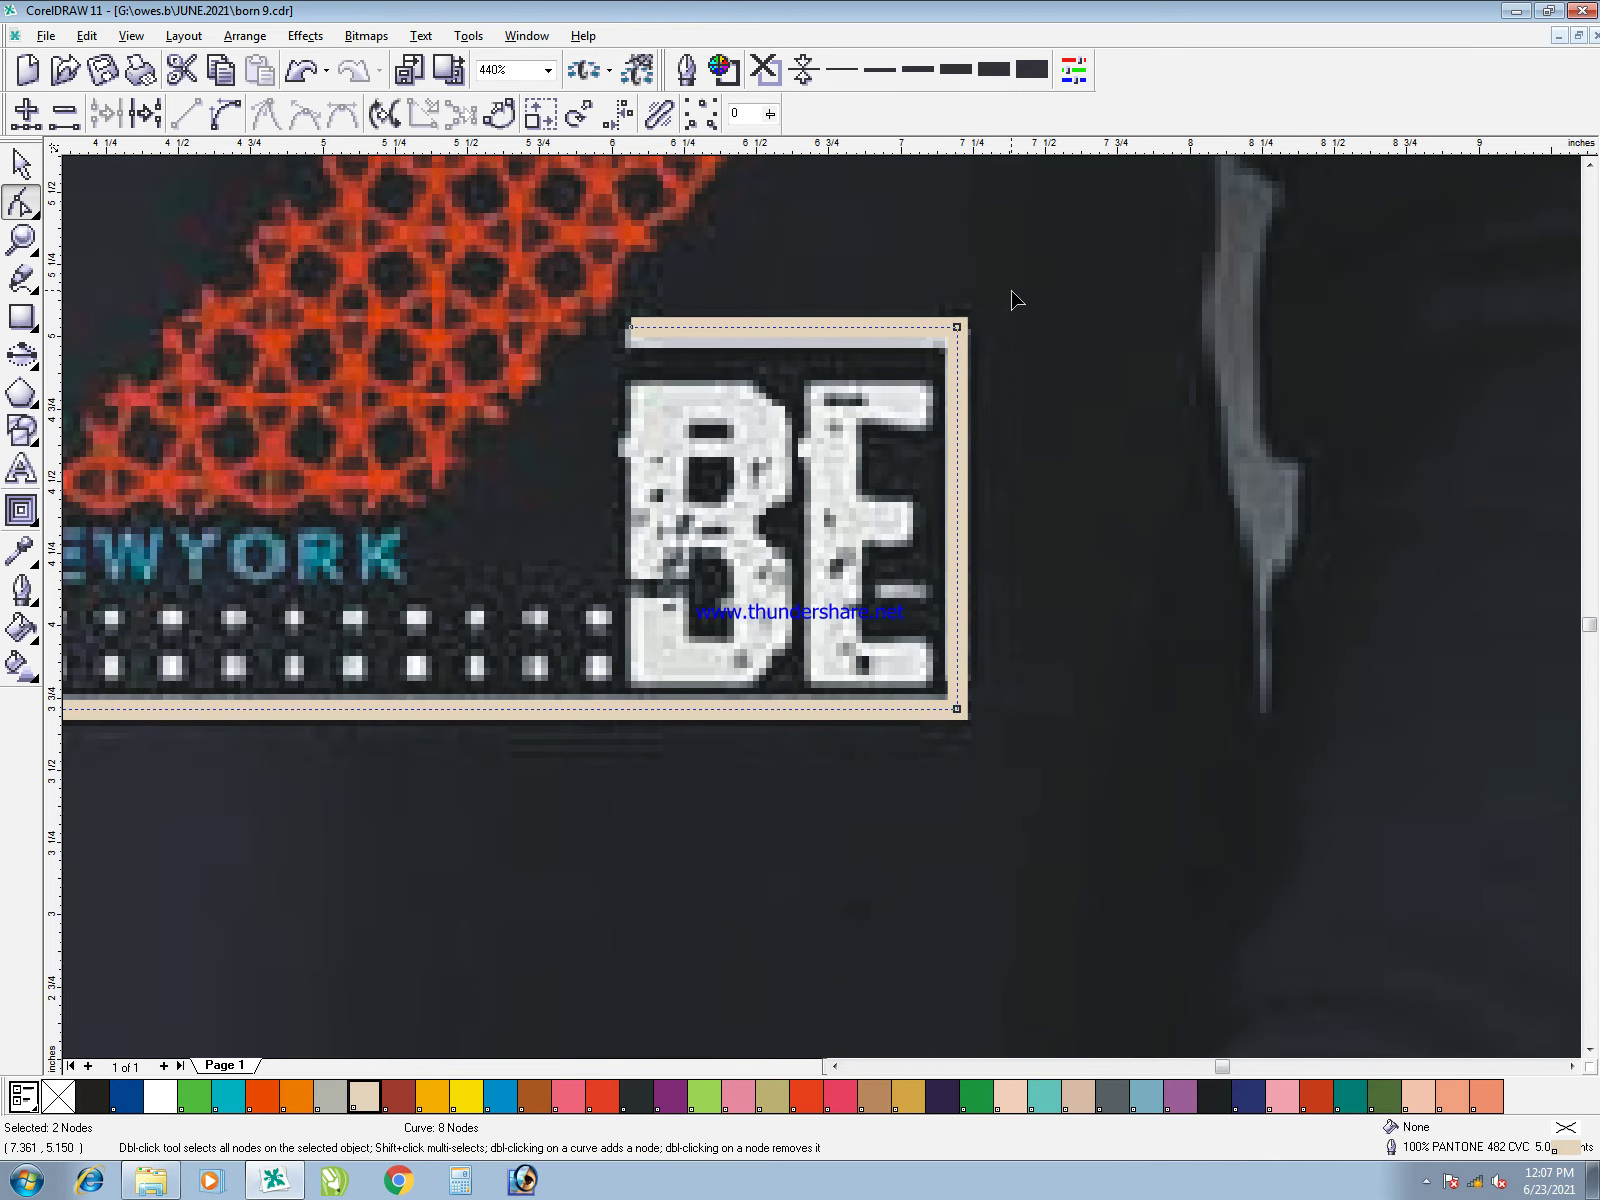
{"action": "left_click_drag", "start_coordinate": [632, 328], "coordinate": [634, 338]}
{"action": "key", "text": "space"}
{"action": "left_click", "coordinate": [850, 877]}
{"action": "key", "text": "F3"}
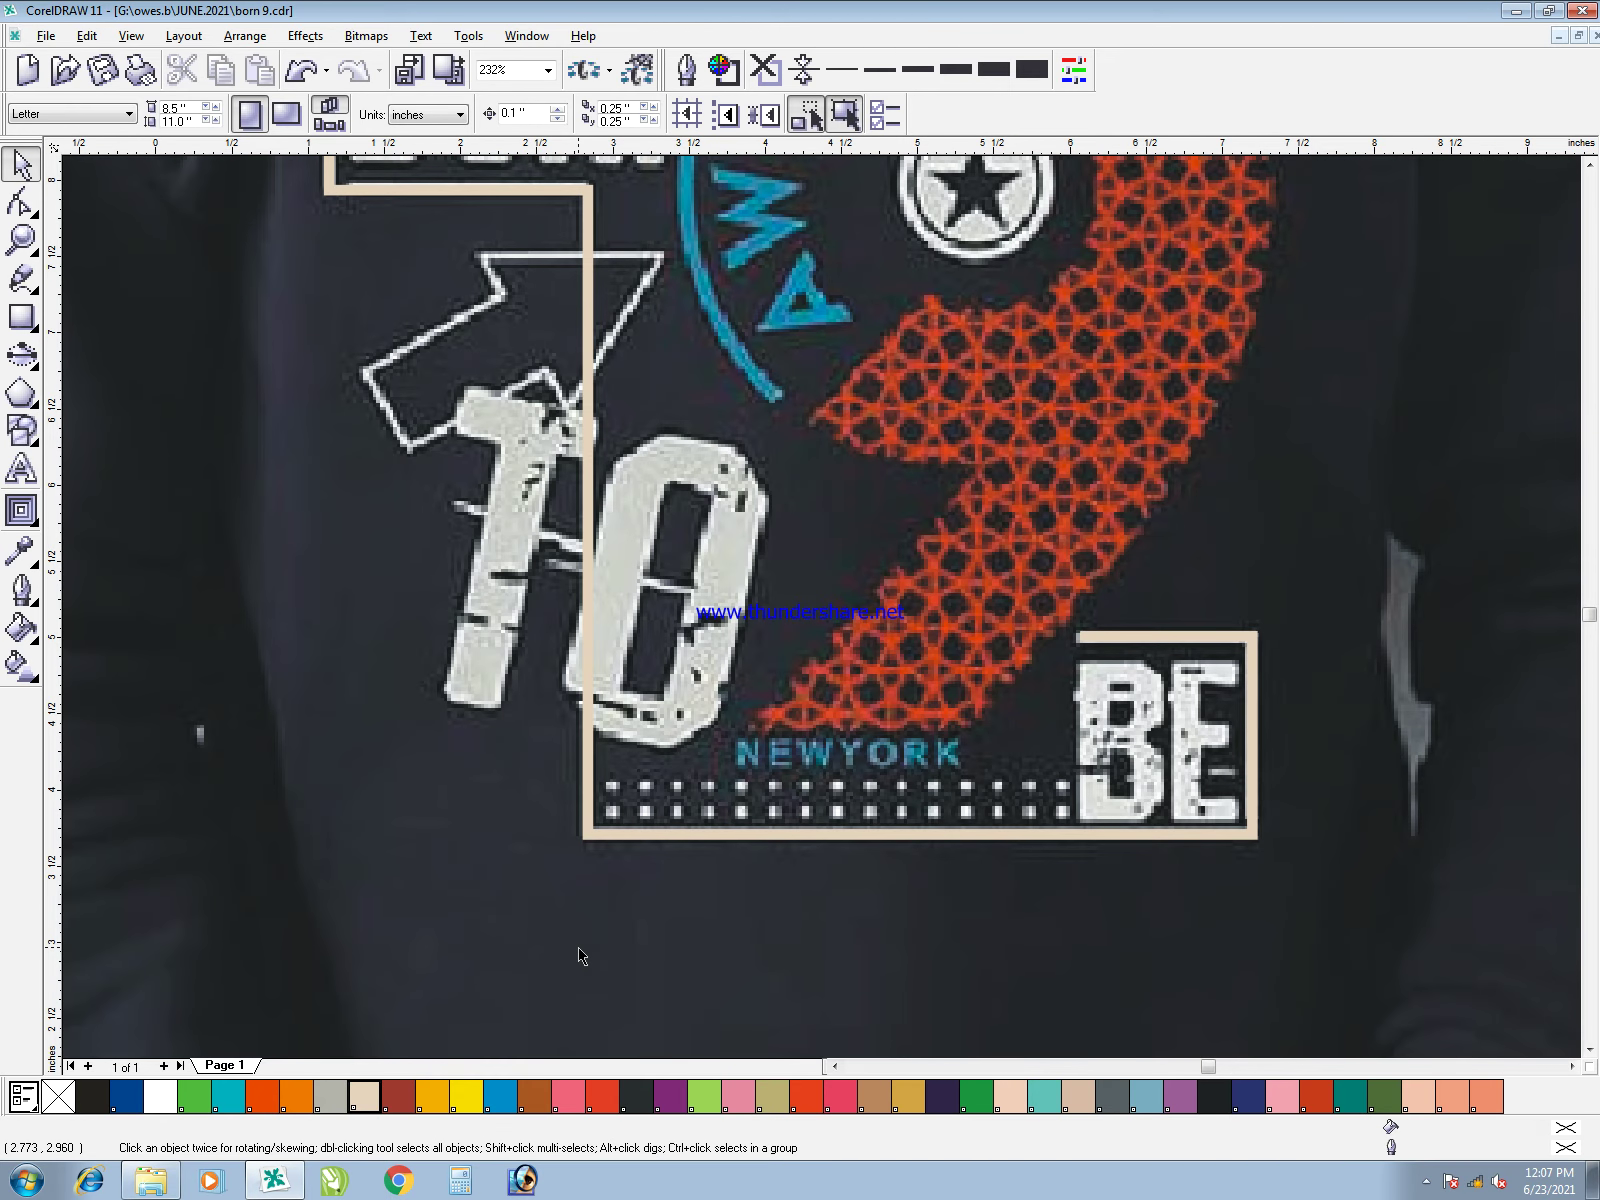
{"action": "key", "text": "F2"}
{"action": "left_click_drag", "start_coordinate": [196, 543], "coordinate": [1270, 995]}
{"action": "key", "text": "F2"}
{"action": "left_click_drag", "start_coordinate": [529, 511], "coordinate": [1432, 818]}
{"action": "key", "text": "F2"}
{"action": "left_click_drag", "start_coordinate": [161, 451], "coordinate": [473, 758]}
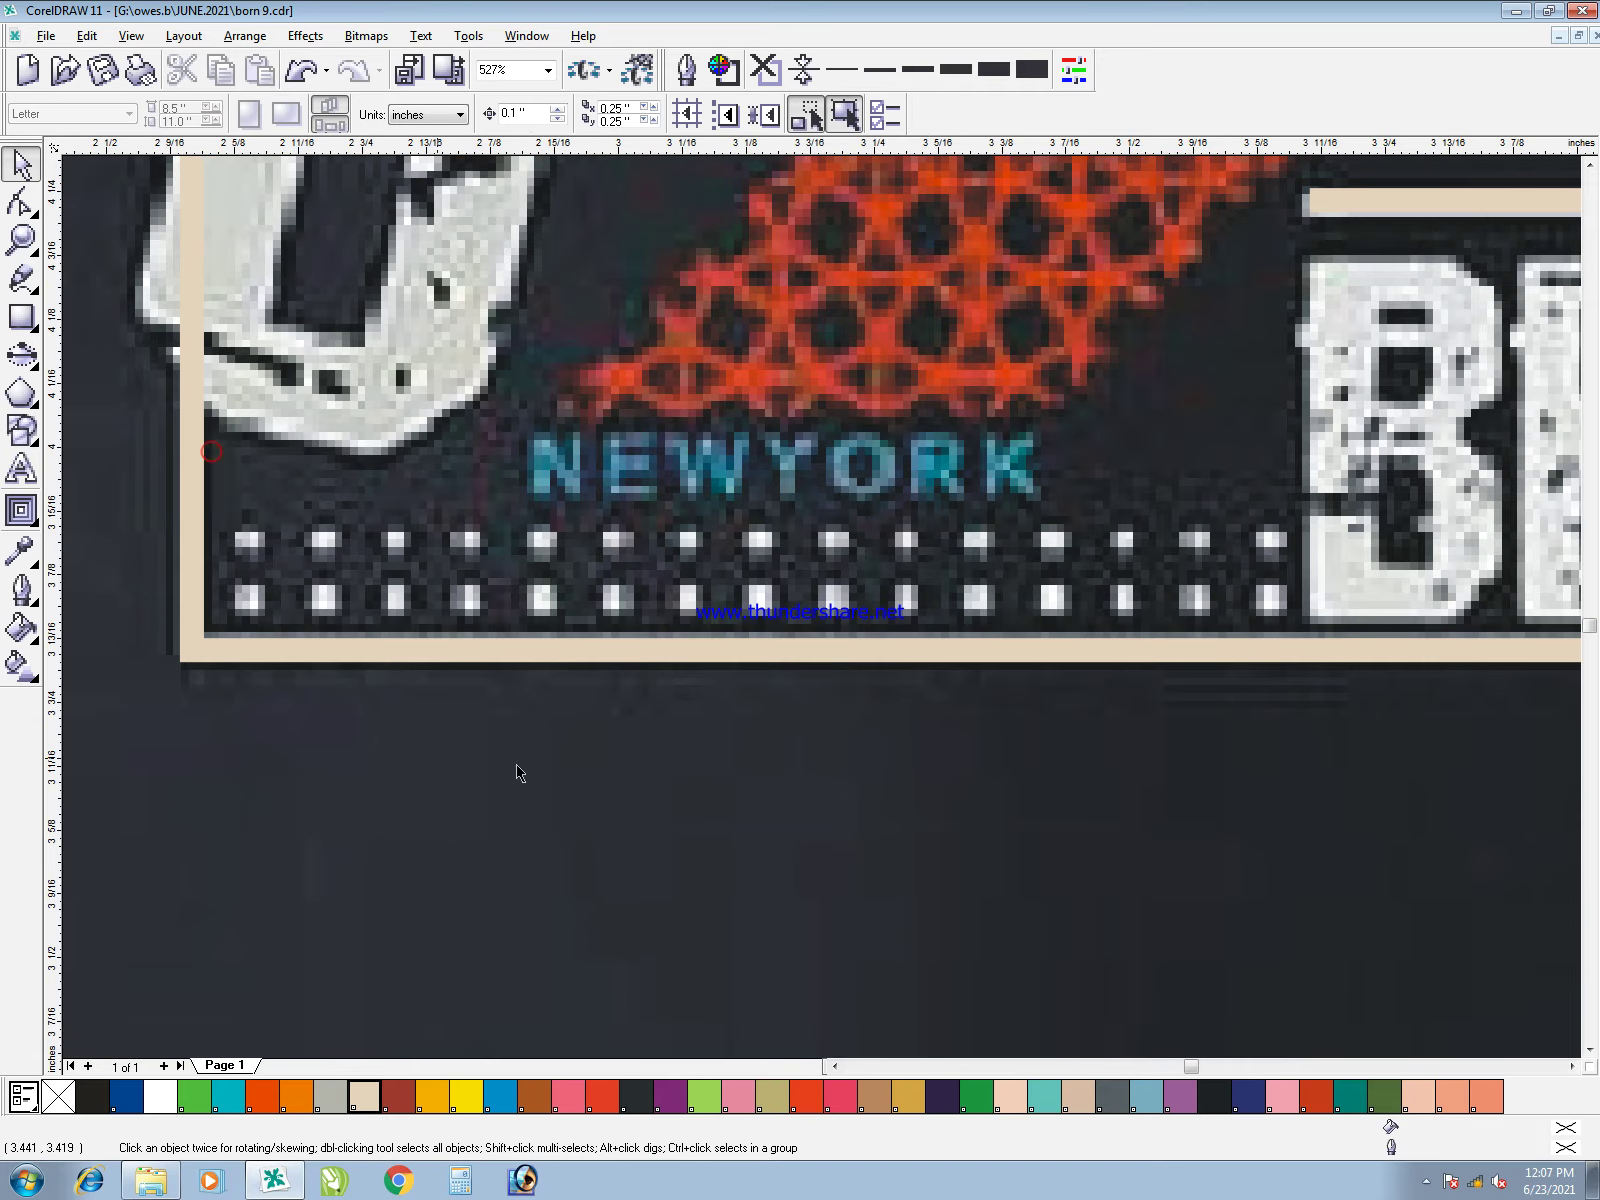
{"action": "key", "text": "F6"}
{"action": "key", "text": "F7"}
{"action": "left_click_drag", "start_coordinate": [619, 587], "coordinate": [655, 628]}
{"action": "key", "text": "ctrl+z"}
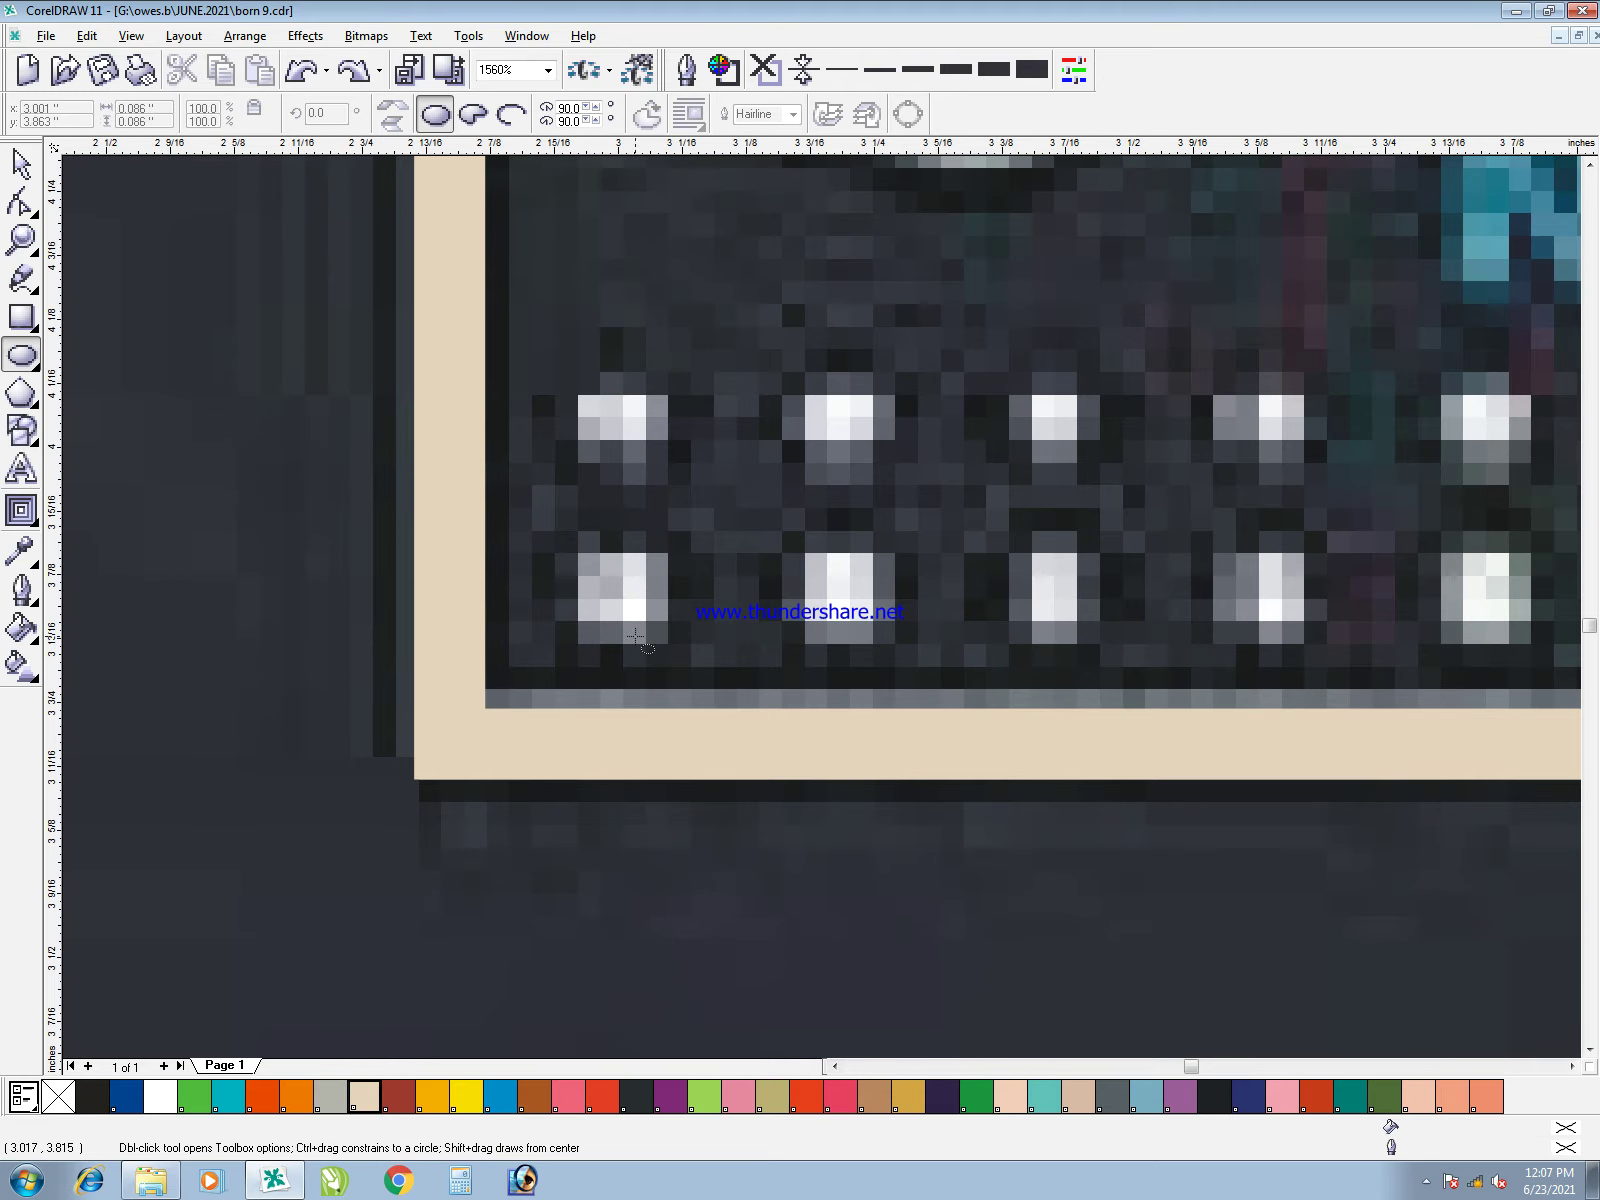
- Draw a beige rounded square about 0.1 inch wide over the lower-left dot and place a slightly smaller copy on the dot above
{"action": "key", "text": "F6"}
{"action": "mouse_move", "coordinate": [580, 542]}
{"action": "left_mouse_down"}
{"action": "mouse_move", "coordinate": [670, 638]}
{"action": "mouse_move", "coordinate": [632, 545]}
{"action": "mouse_move", "coordinate": [644, 570]}
{"action": "mouse_move", "coordinate": [680, 560]}
{"action": "mouse_move", "coordinate": [603, 455]}
{"action": "mouse_move", "coordinate": [603, 412]}
{"action": "left_mouse_up"}
{"action": "key", "text": "space"}
{"action": "left_click", "coordinate": [364, 1097]}
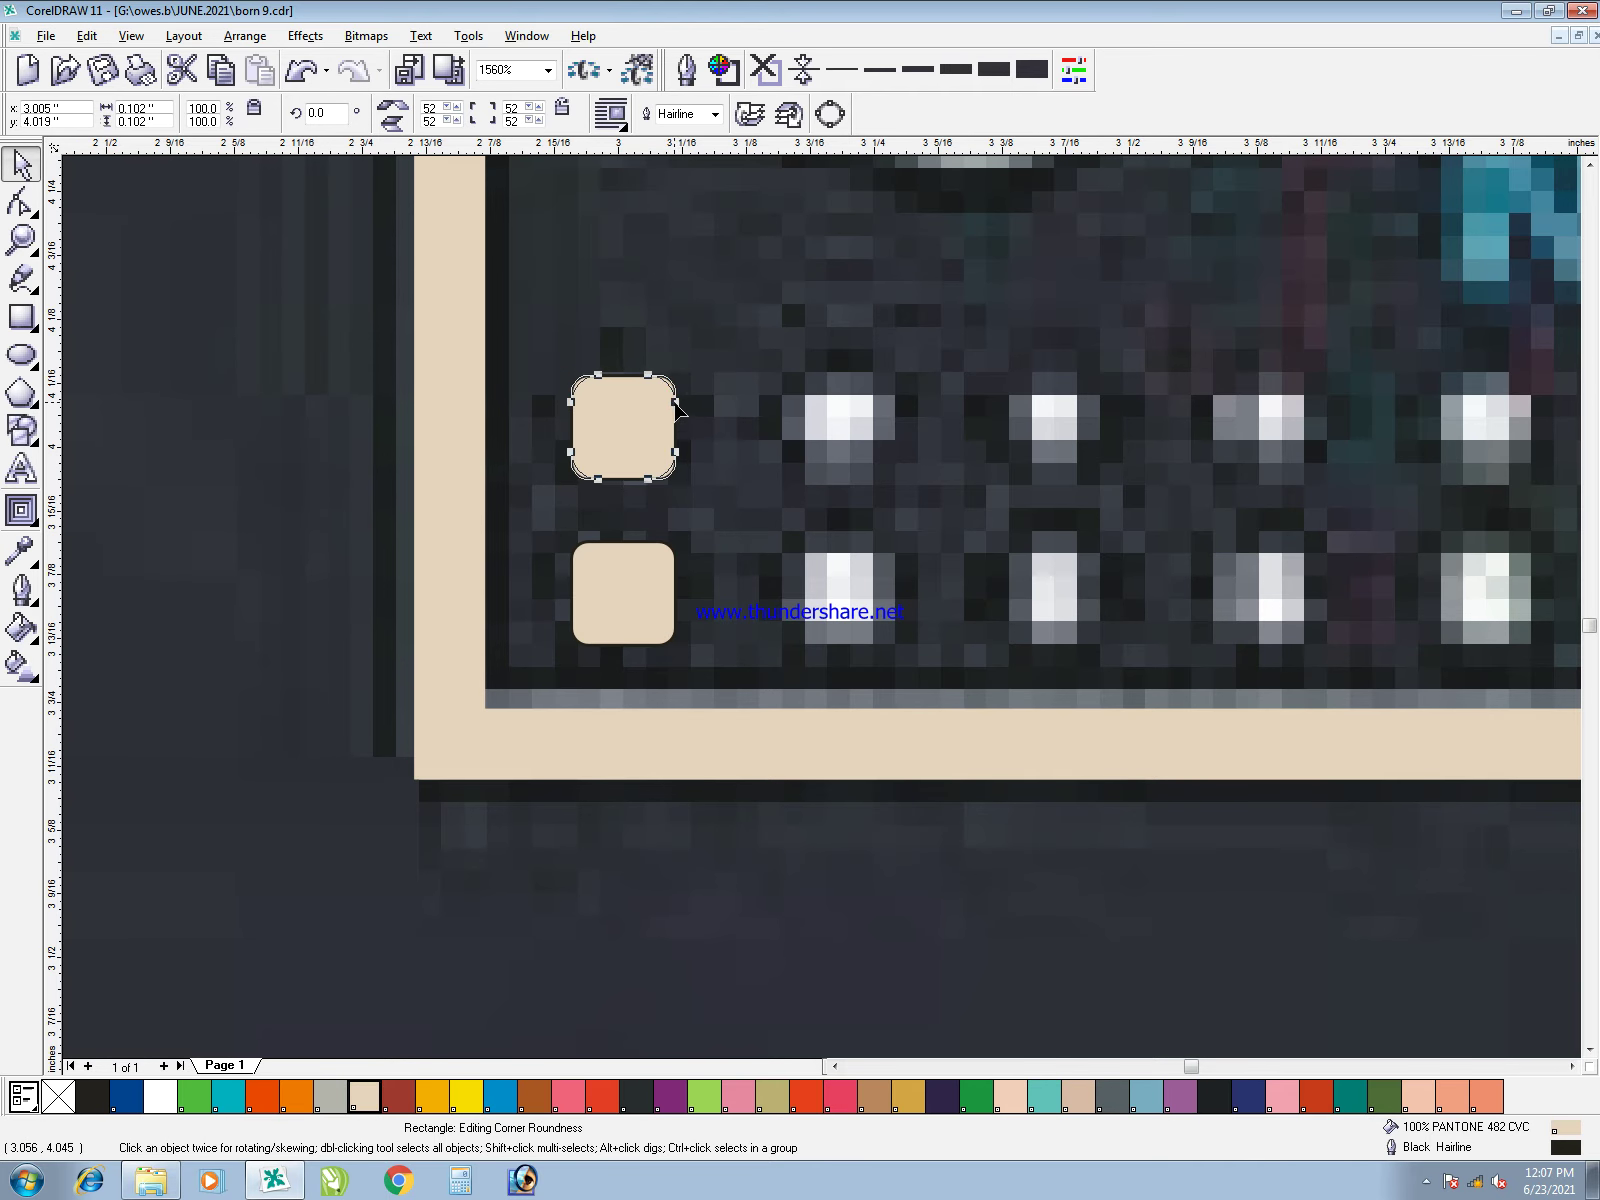
{"action": "left_click_drag", "start_coordinate": [681, 368], "coordinate": [675, 374]}
- Combine the two rounded squares into one object and remove its outline
{"action": "left_click", "coordinate": [575, 602], "text": "shift"}
{"action": "key", "text": "ctrl+l"}
{"action": "right_click", "coordinate": [57, 1100]}
{"action": "left_click", "coordinate": [593, 957]}
{"action": "left_click_drag", "start_coordinate": [650, 561], "coordinate": [876, 585]}
{"action": "key", "text": "ctrl+r"}
{"action": "key", "text": "ctrl+r"}
{"action": "key", "text": "F3"}
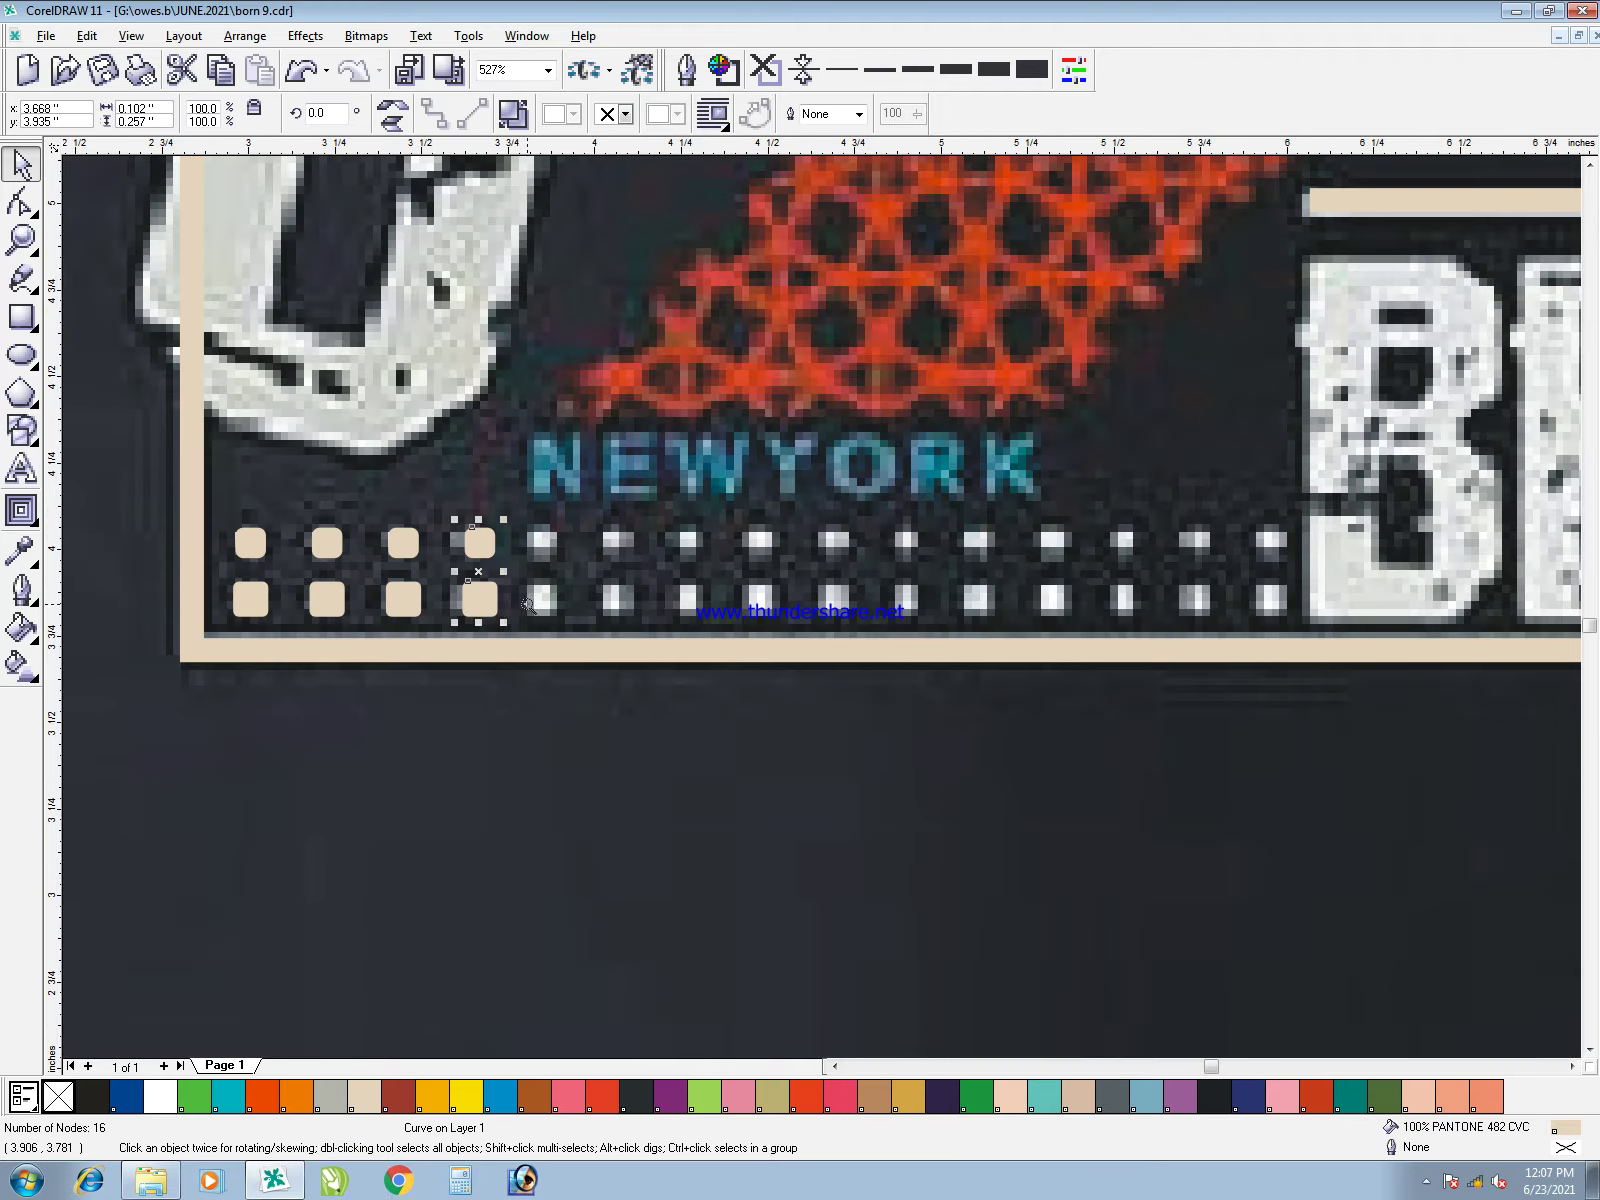
{"action": "key", "text": "F2"}
{"action": "left_click_drag", "start_coordinate": [177, 382], "coordinate": [1462, 1047]}
{"action": "scroll", "coordinate": [912, 831], "scroll_direction": "up", "scroll_amount": 1}
{"action": "left_click_drag", "start_coordinate": [310, 472], "coordinate": [753, 796]}
{"action": "key", "text": "Delete"}
- Copy the pair of rounded squares horizontally onto the last column of dots beside BE
{"action": "left_click_drag", "start_coordinate": [243, 594], "coordinate": [1251, 594]}
{"action": "left_click_drag", "start_coordinate": [1292, 473], "coordinate": [1306, 473]}
{"action": "right_click", "coordinate": [1306, 473]}
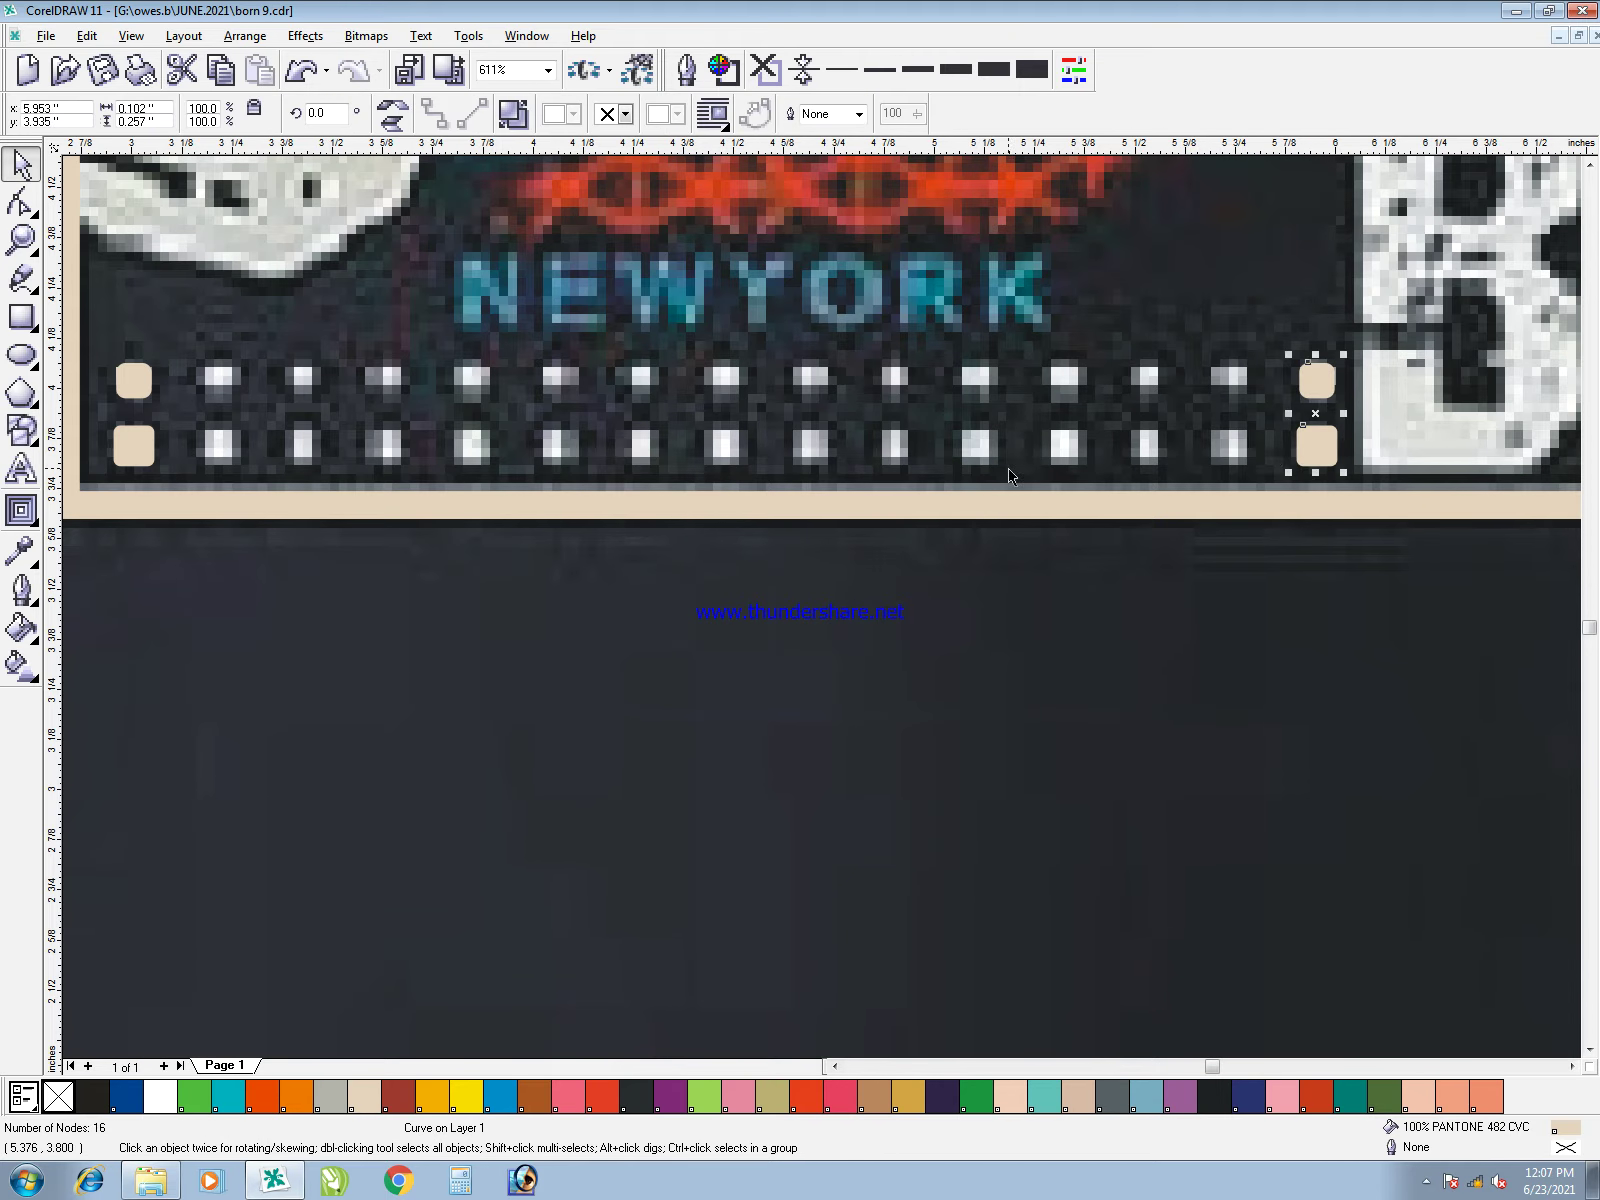
- Blend the first and last pairs of rounded squares with 13 steps so they cover the reference dots
{"action": "key", "text": "ctrl+b"}
{"action": "left_click_drag", "start_coordinate": [145, 447], "coordinate": [1316, 447]}
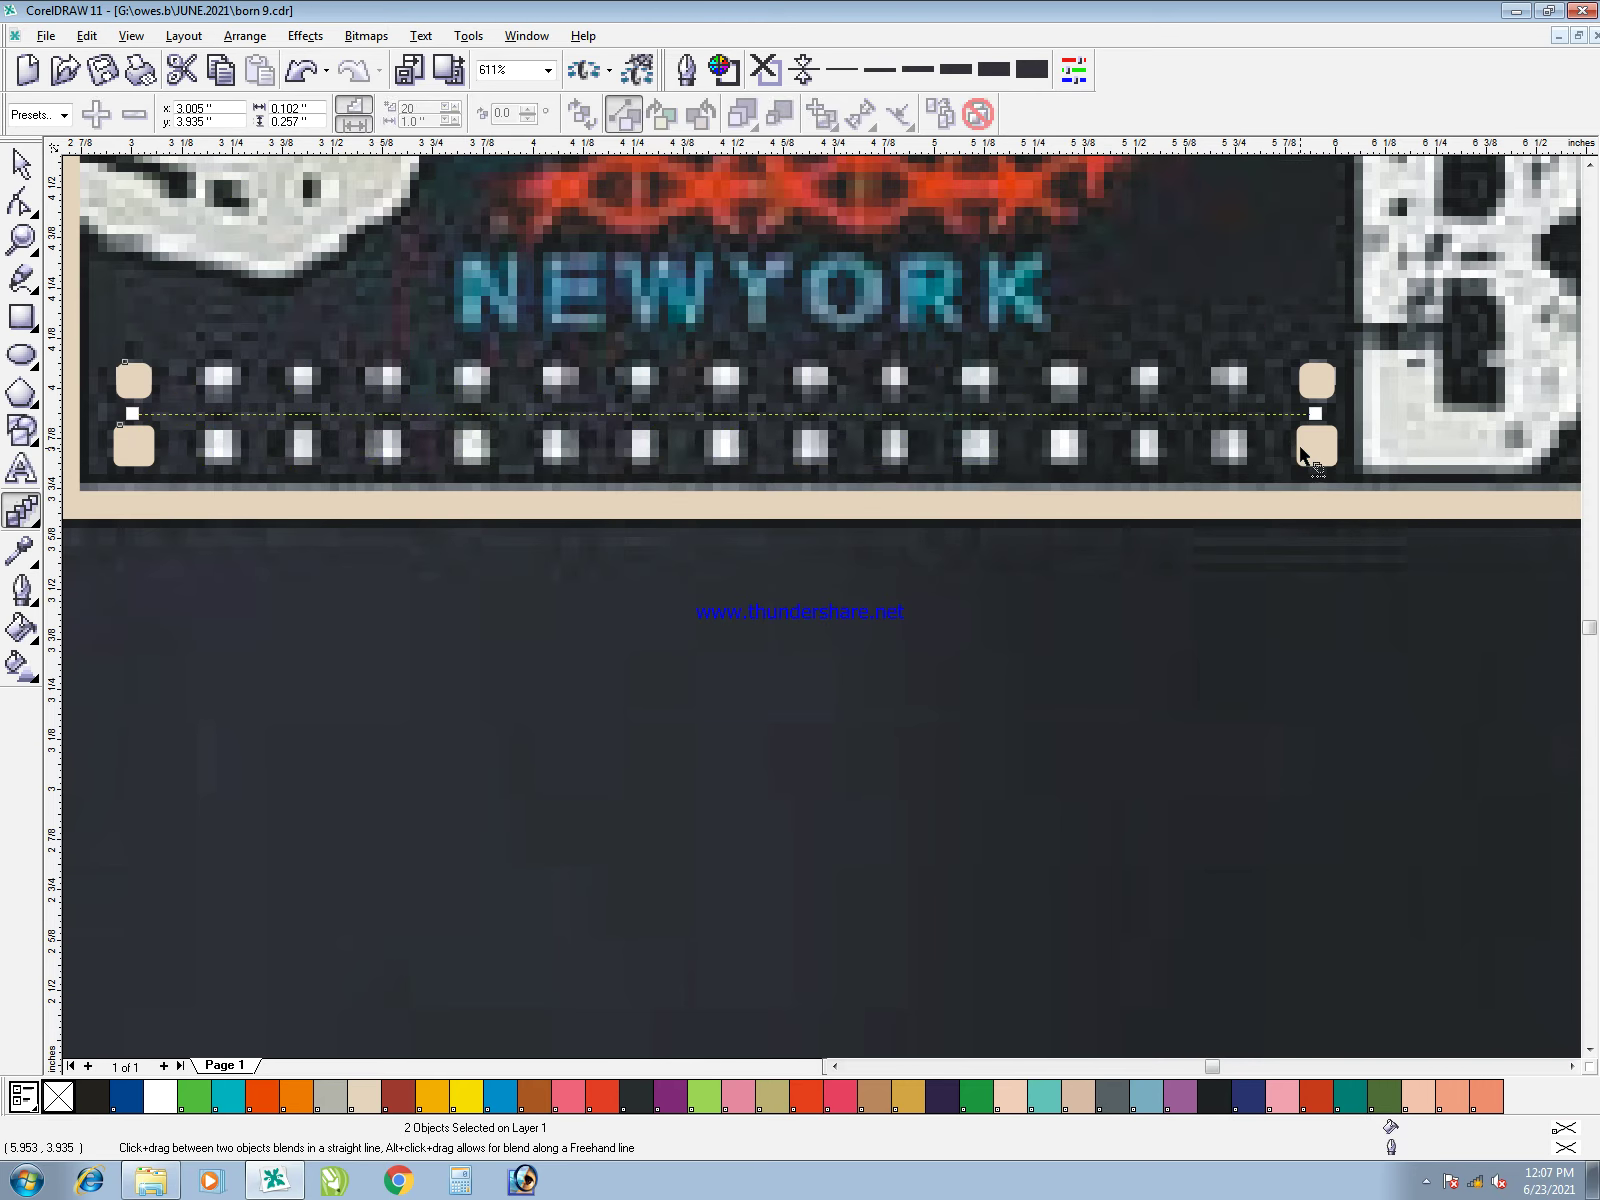
{"action": "type", "text": "15"}
{"action": "key", "text": "Return"}
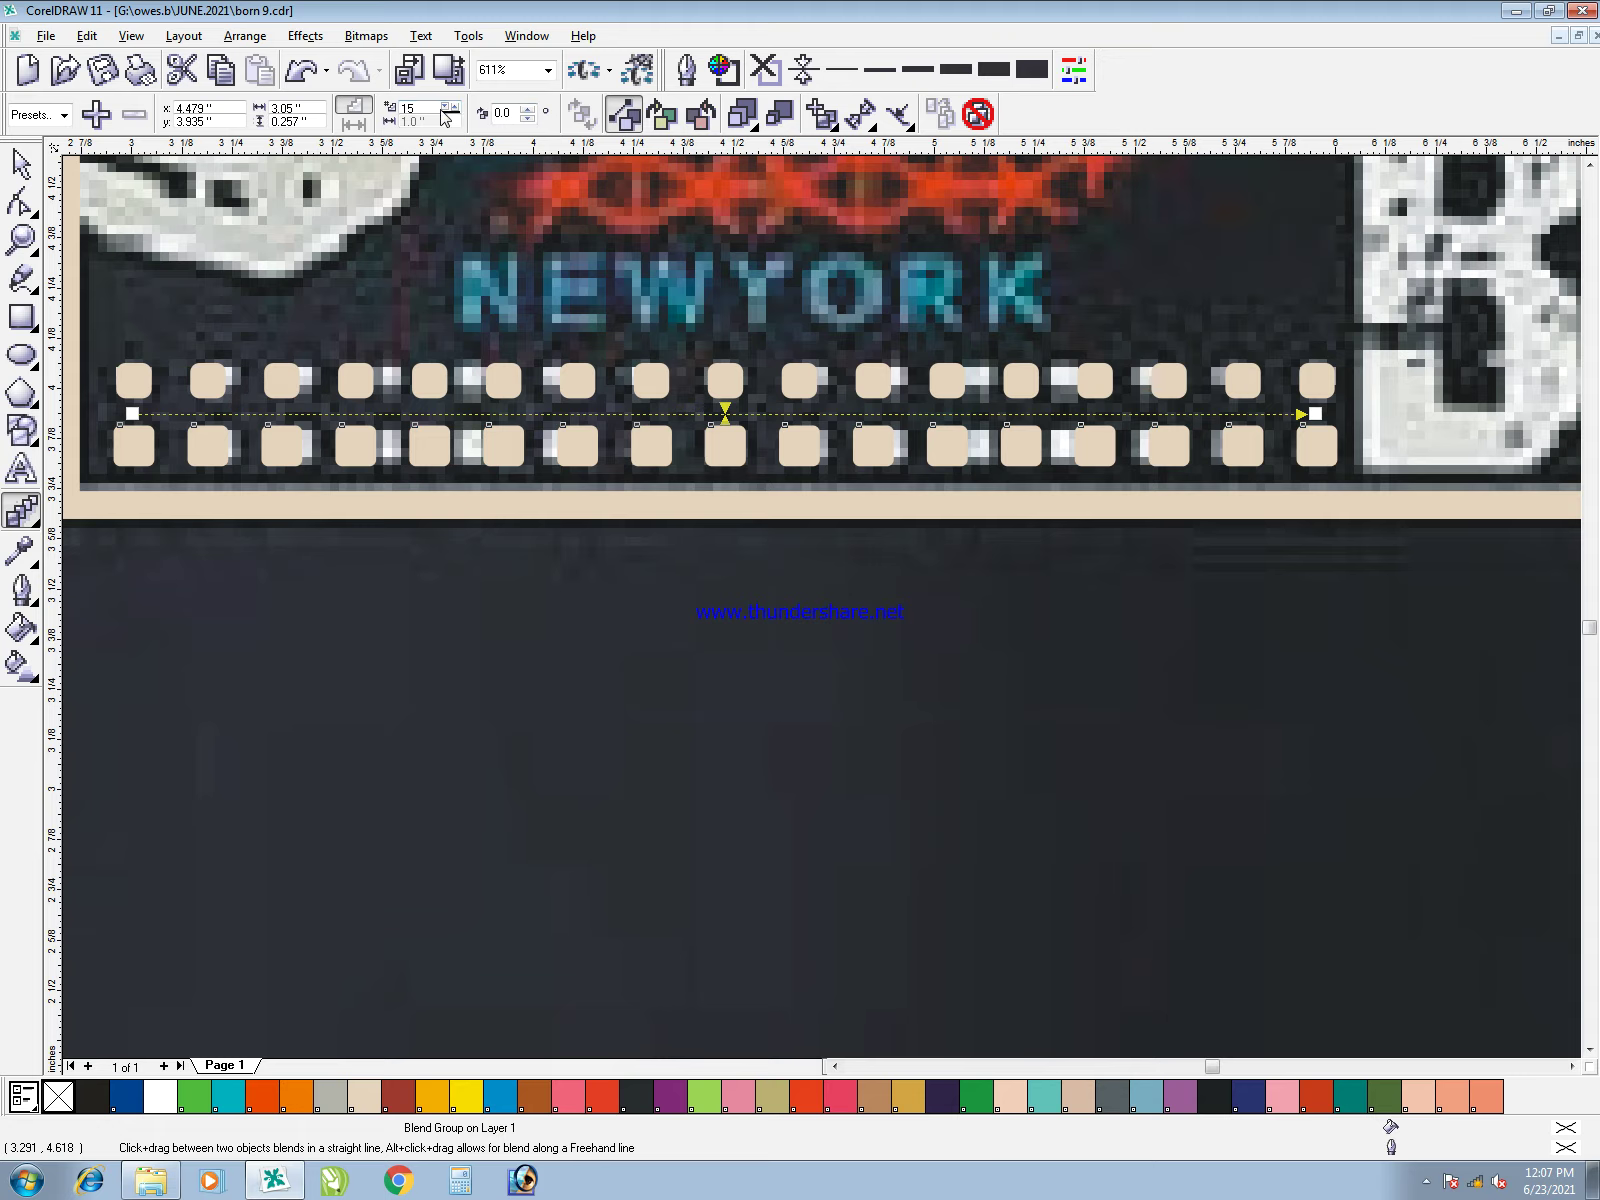
{"action": "left_click", "coordinate": [450, 112]}
{"action": "left_click", "coordinate": [450, 112]}
{"action": "key", "text": "space"}
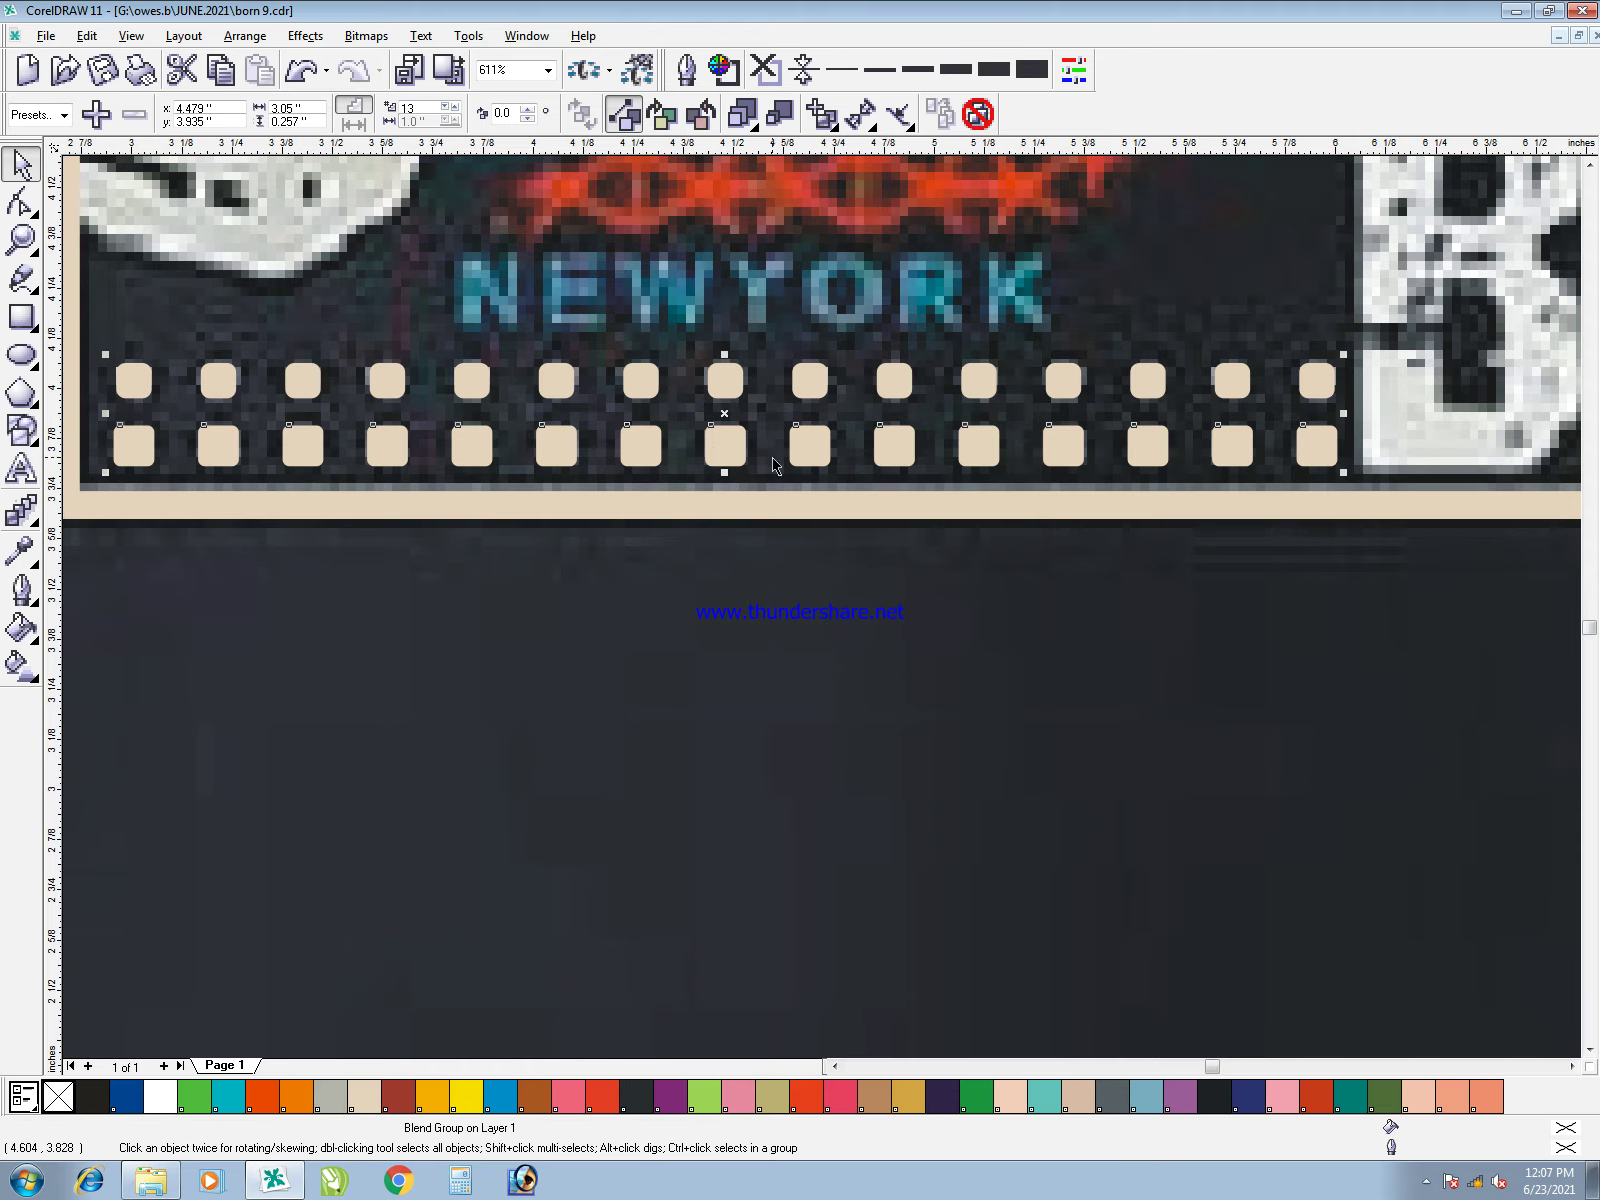
- Break the blend of rounded squares apart, keep the dots as one ordinary group and deselect it
{"action": "right_click", "coordinate": [716, 458]}
{"action": "left_click", "coordinate": [735, 477]}
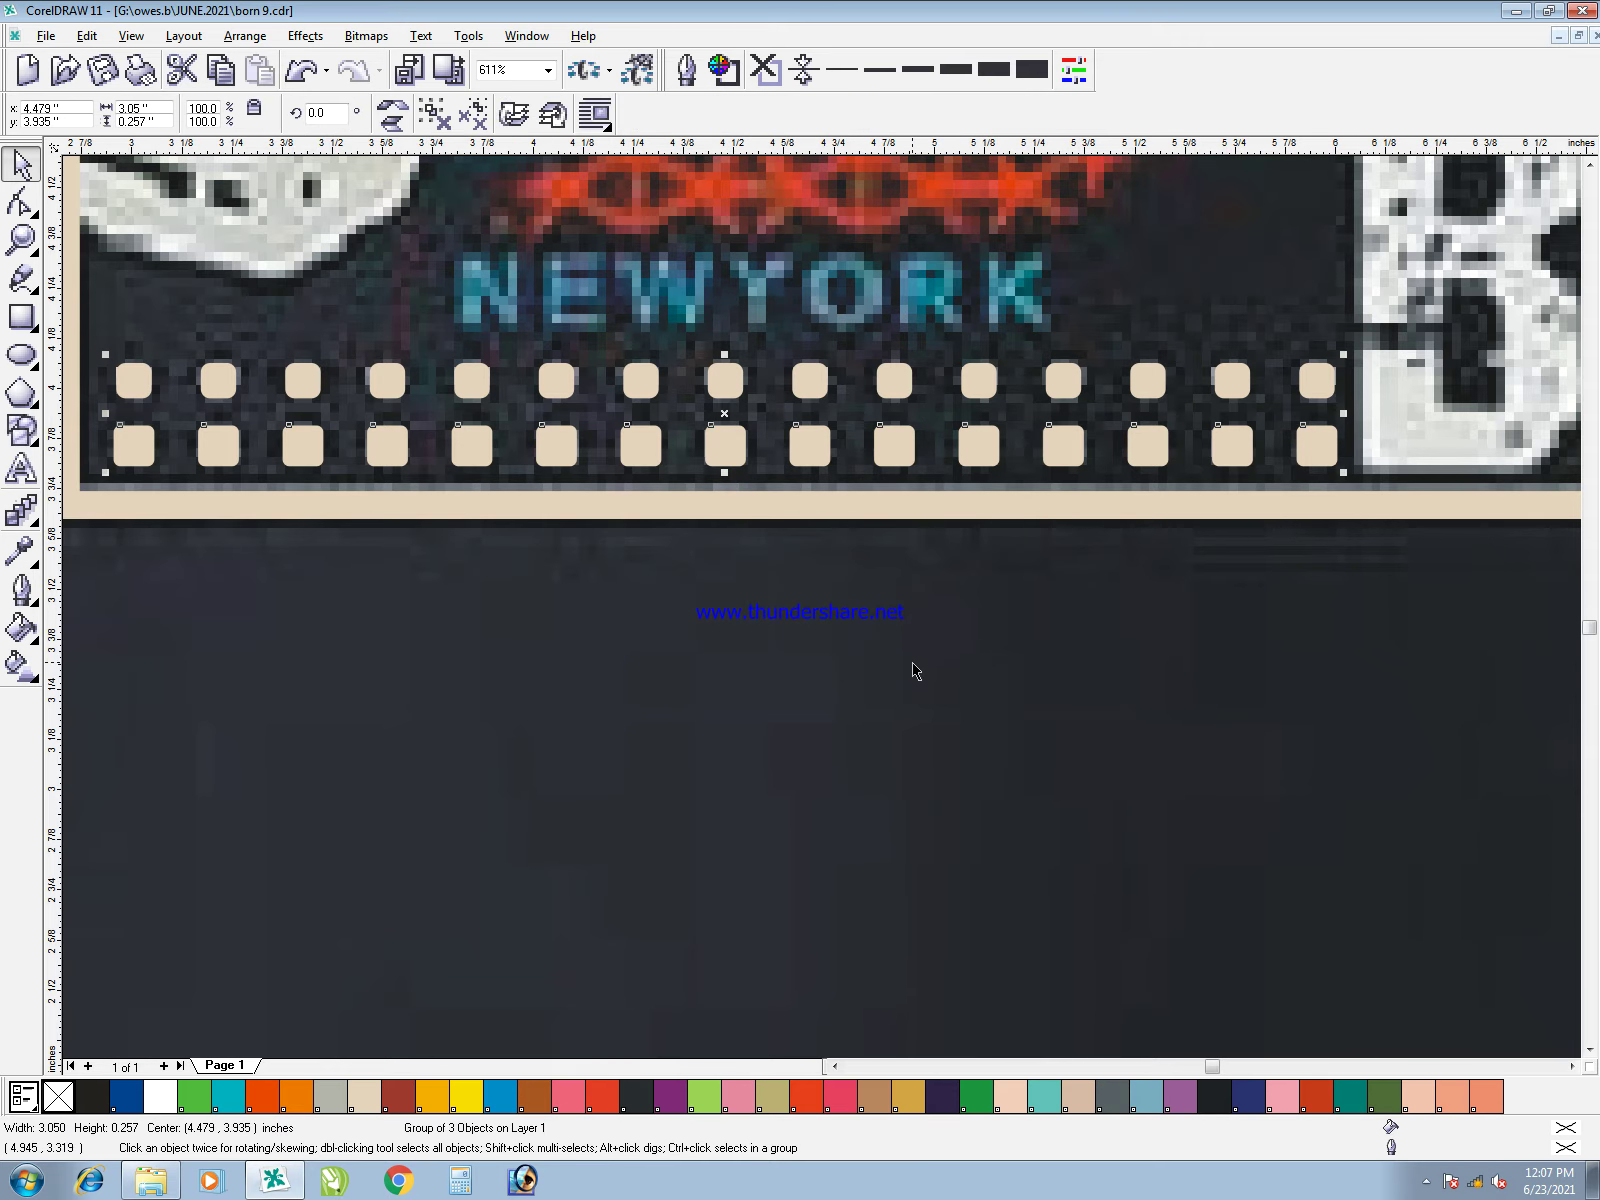
{"action": "scroll", "coordinate": [930, 655], "scroll_direction": "down", "scroll_amount": 1}
{"action": "left_click", "coordinate": [1103, 754]}
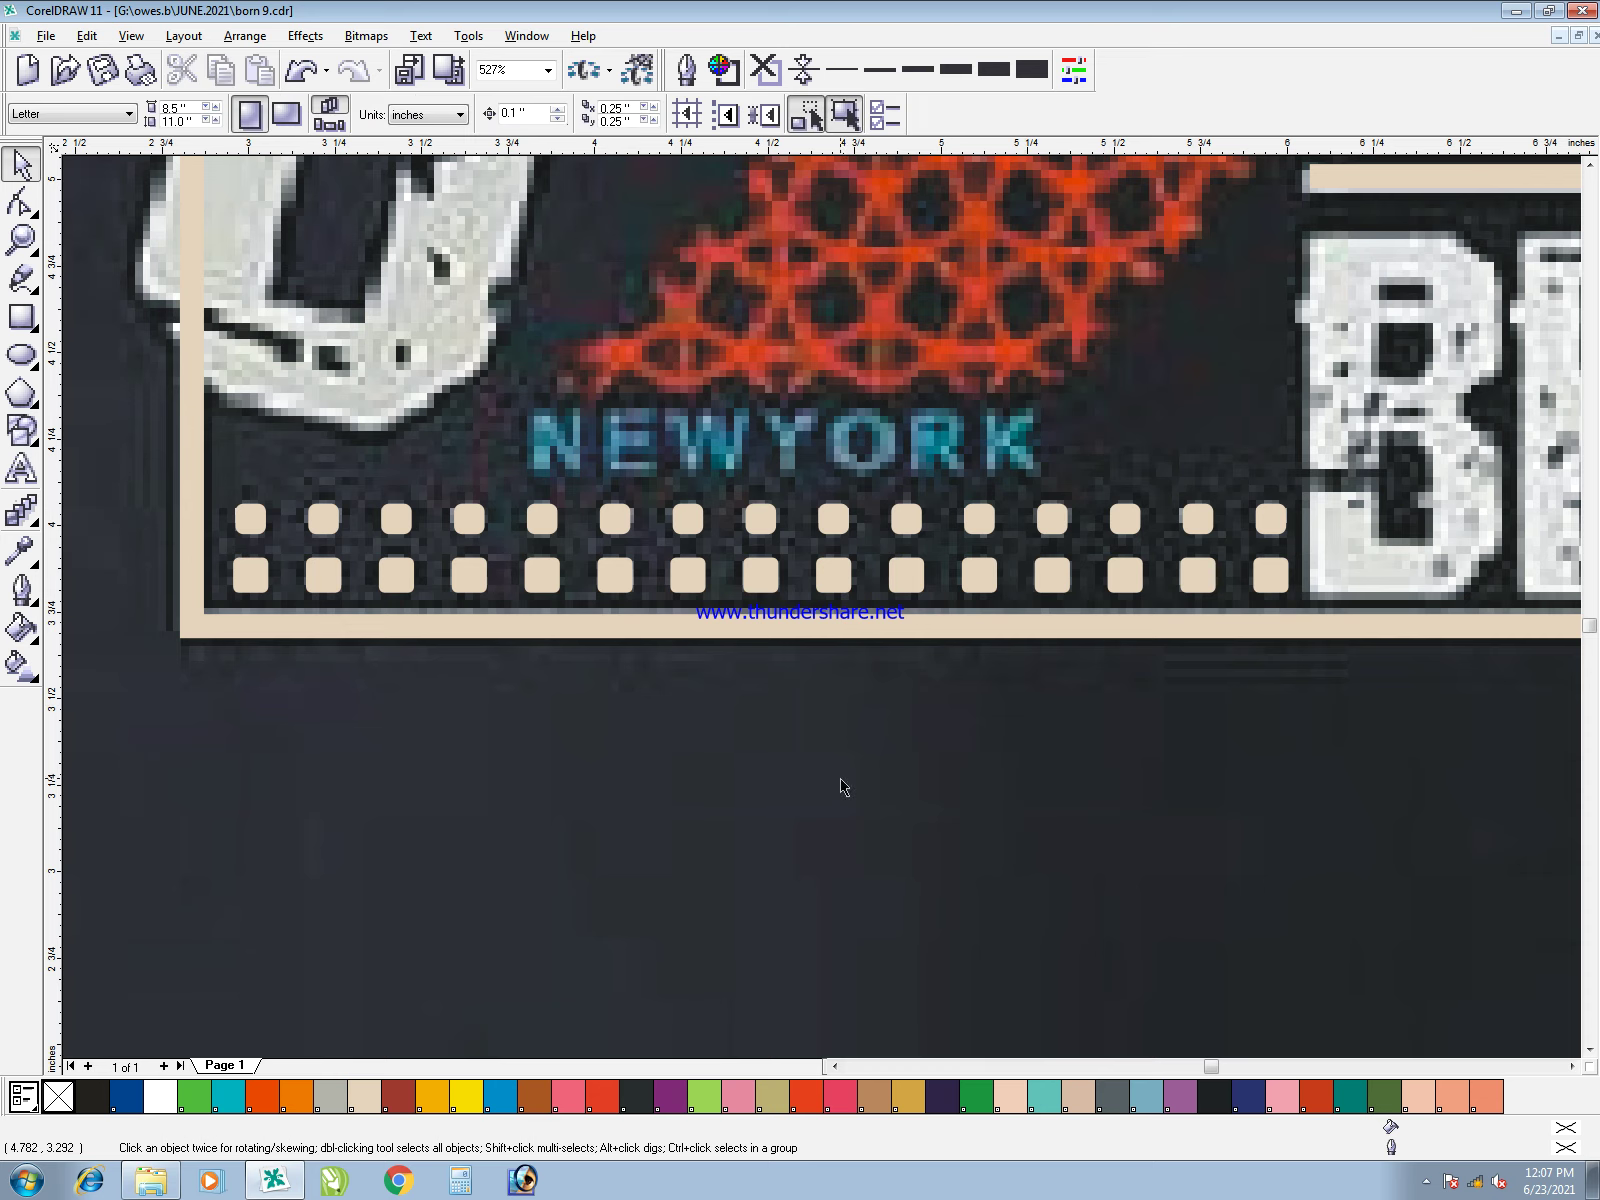
- Add the artistic text "Newyork" in the empty area below the dotted rows
{"action": "key", "text": "F8"}
{"action": "left_click", "coordinate": [535, 797]}
{"action": "type", "text": "New"}
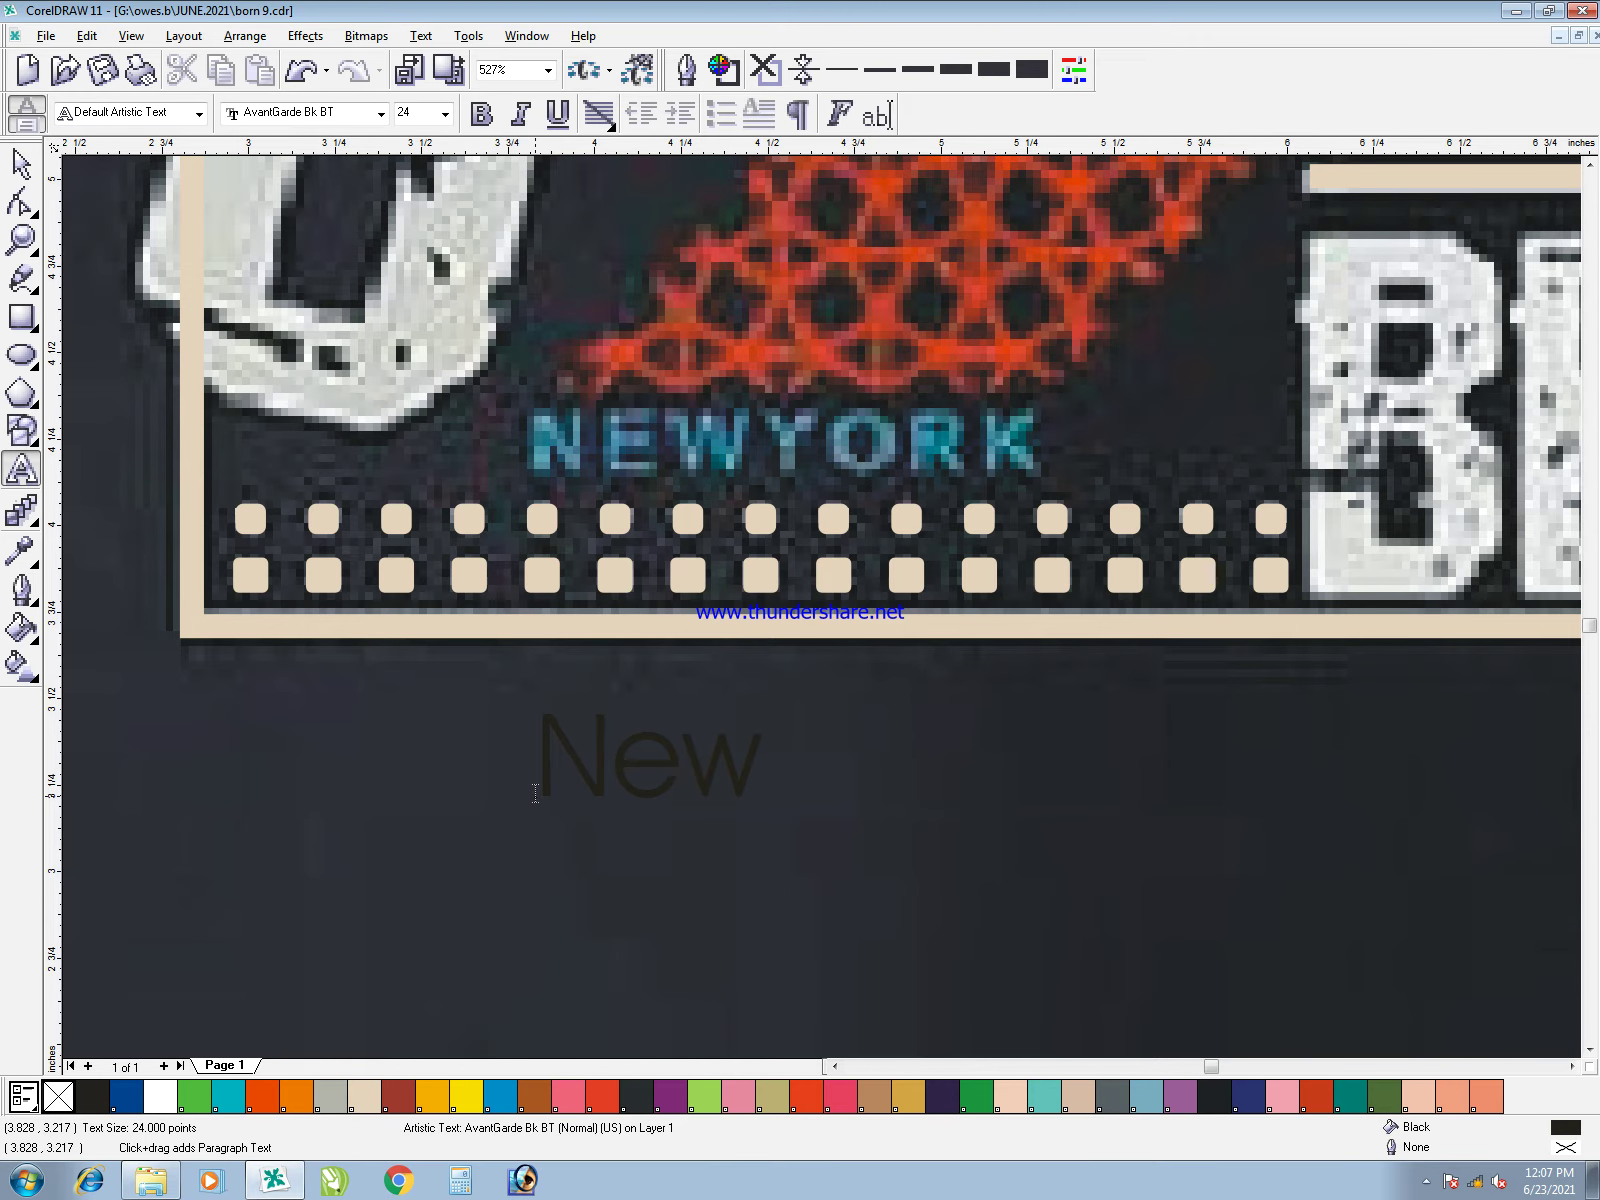
{"action": "type", "text": "yo"}
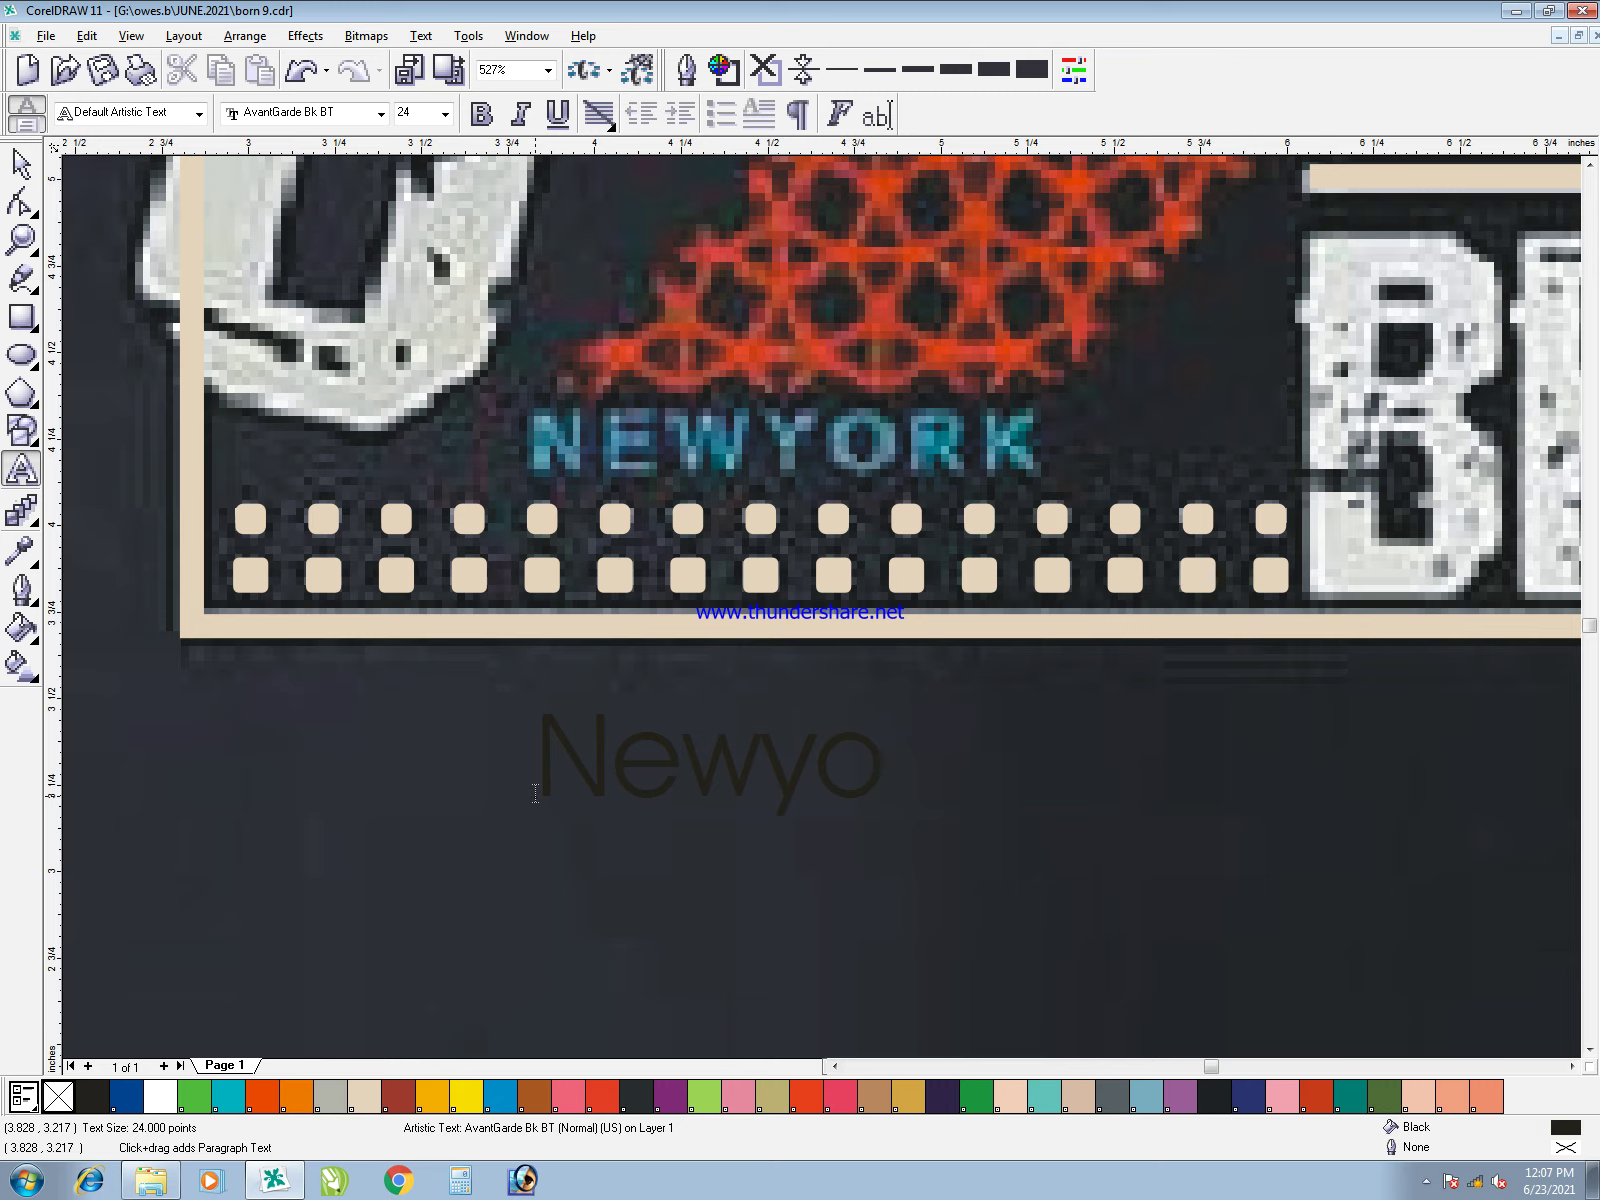
{"action": "type", "text": "rk"}
{"action": "left_click", "coordinate": [20, 163]}
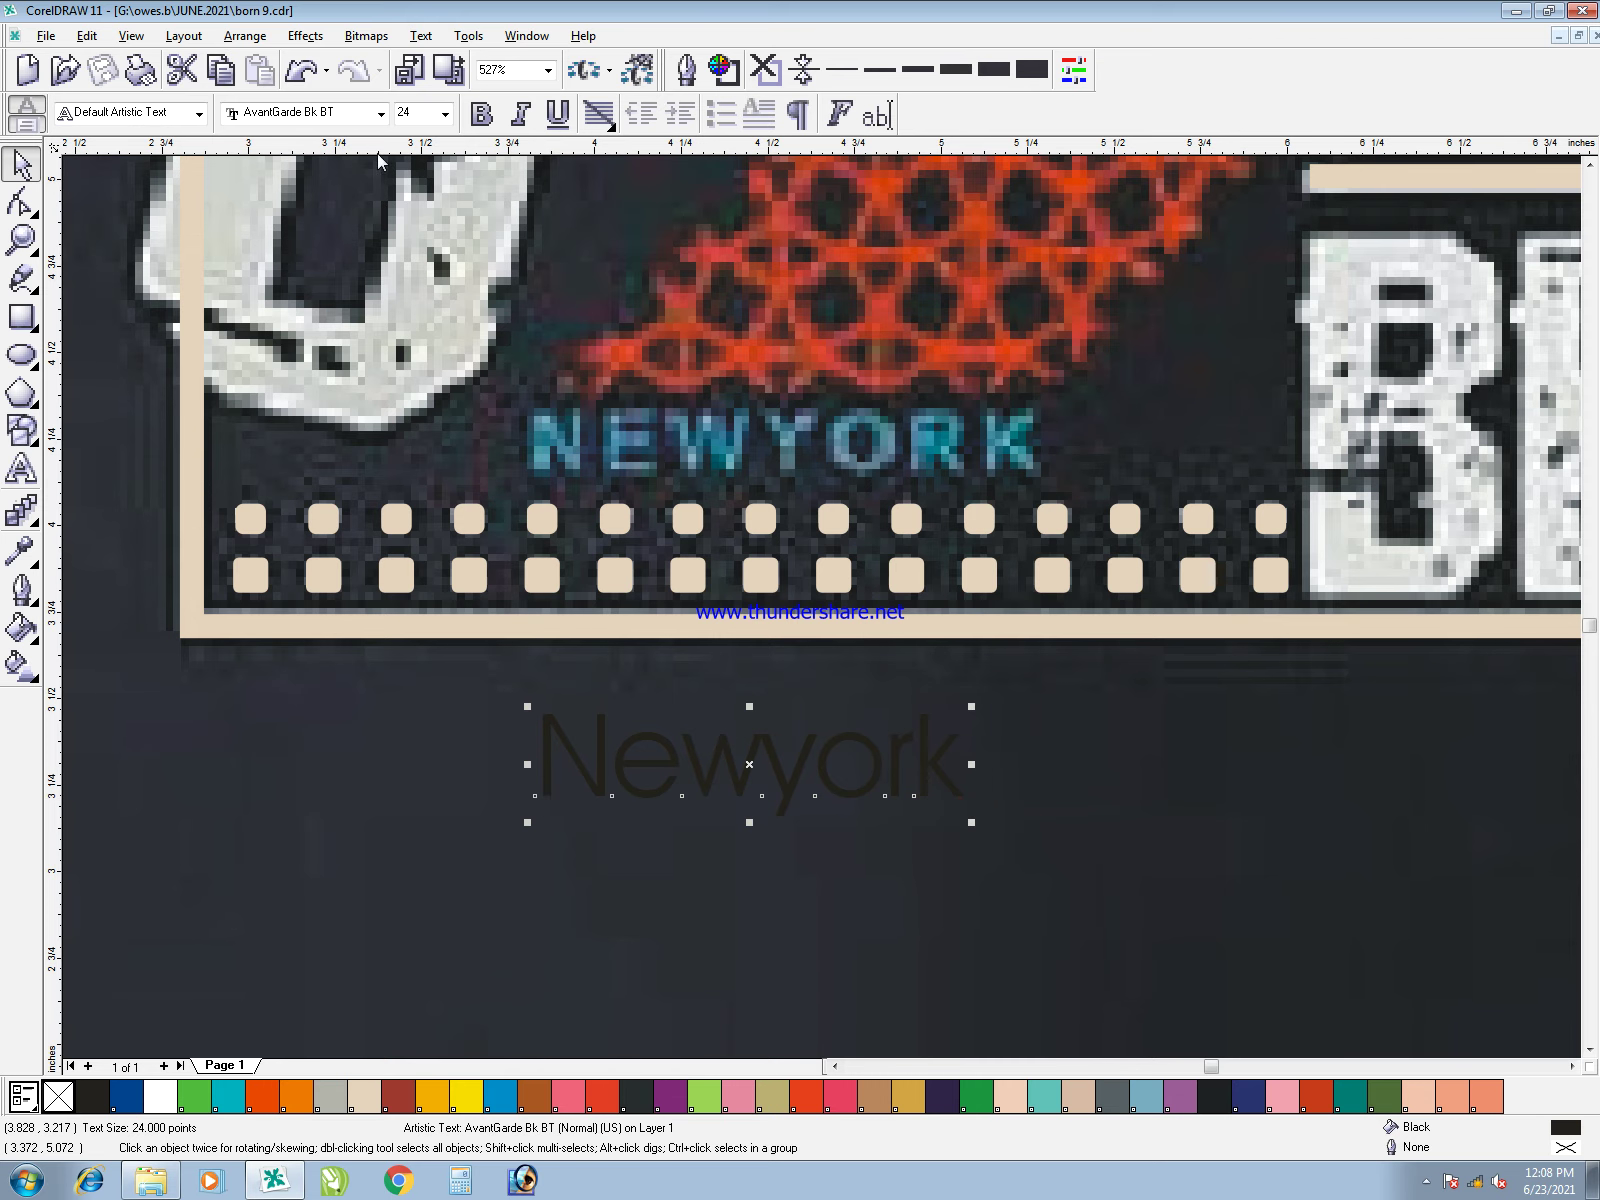
- Set the new text's font to Arial and change its case to uppercase
{"action": "left_click", "coordinate": [340, 118]}
{"action": "left_click", "coordinate": [255, 152]}
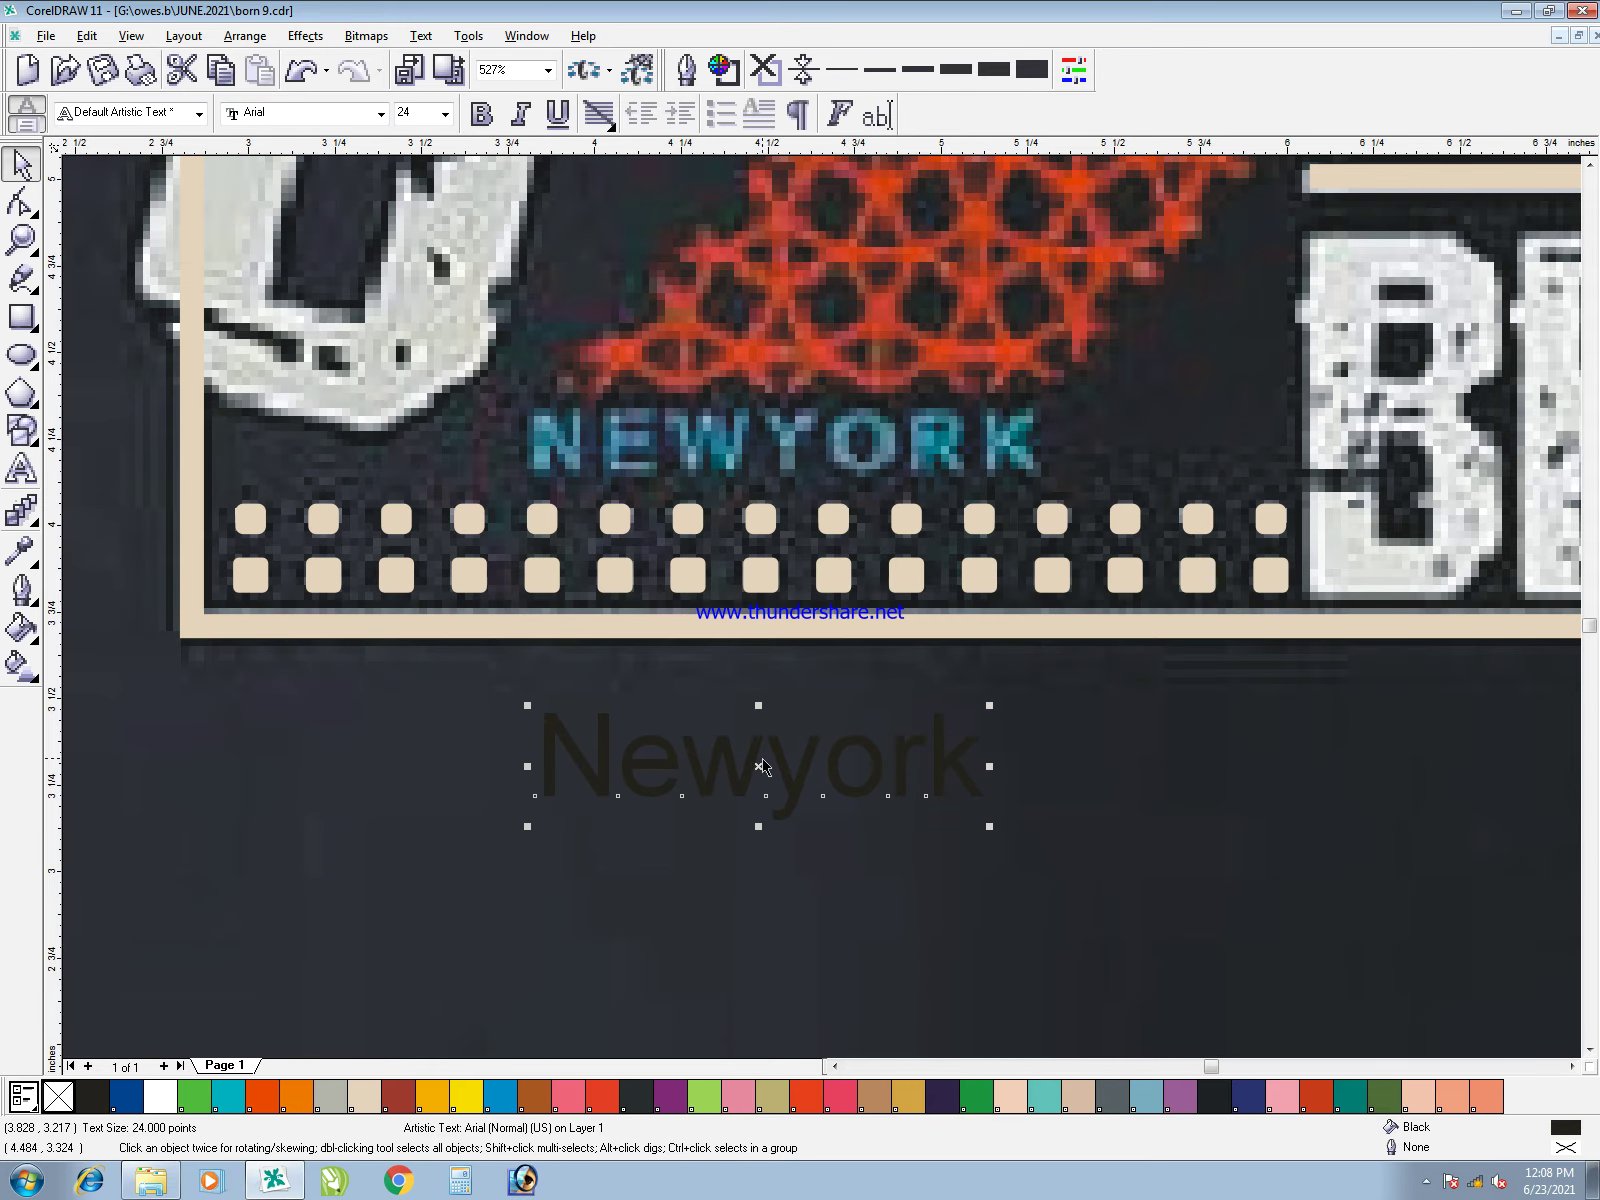
{"action": "key", "text": "shift+F3"}
{"action": "left_click", "coordinate": [733, 578]}
{"action": "left_click", "coordinate": [719, 649]}
- Move the text onto the reference NEWYORK lettering, save the drawing and scale the text to about 19.95 points
{"action": "left_click_drag", "start_coordinate": [799, 761], "coordinate": [800, 450]}
{"action": "key", "text": "ctrl+s"}
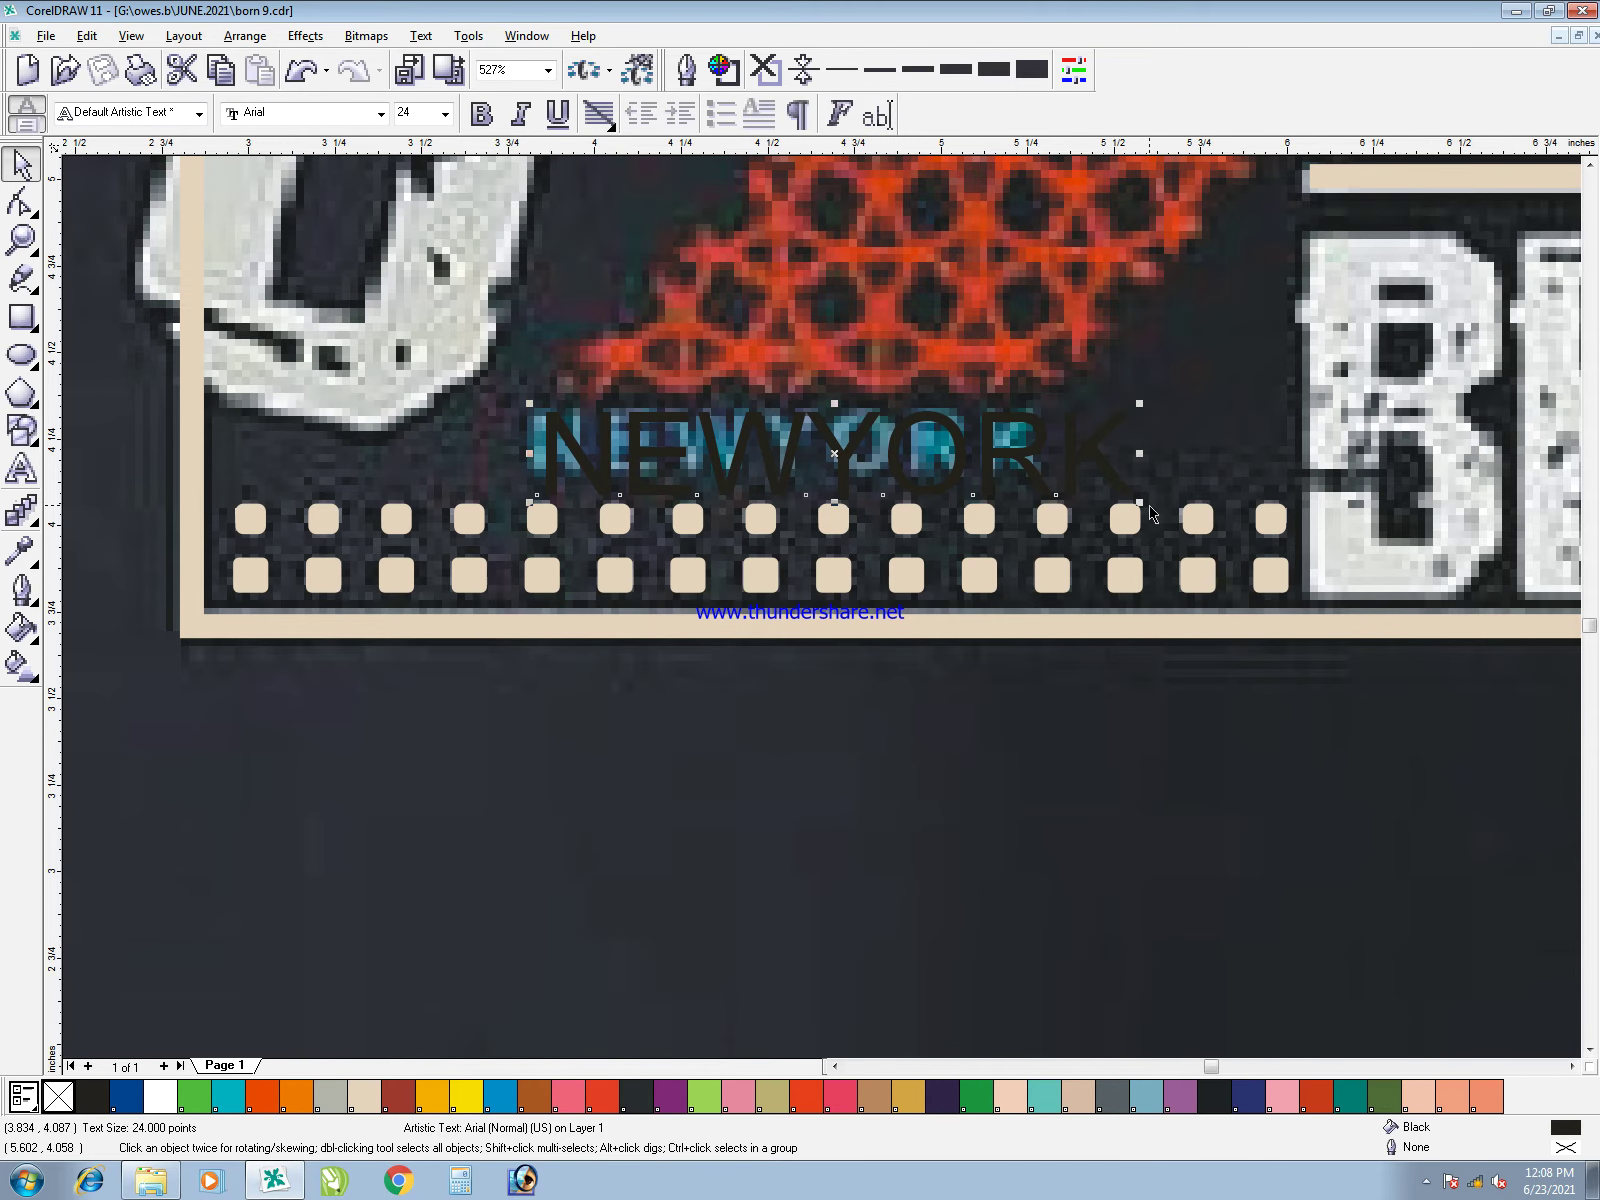
{"action": "left_click_drag", "start_coordinate": [1140, 503], "coordinate": [1040, 488]}
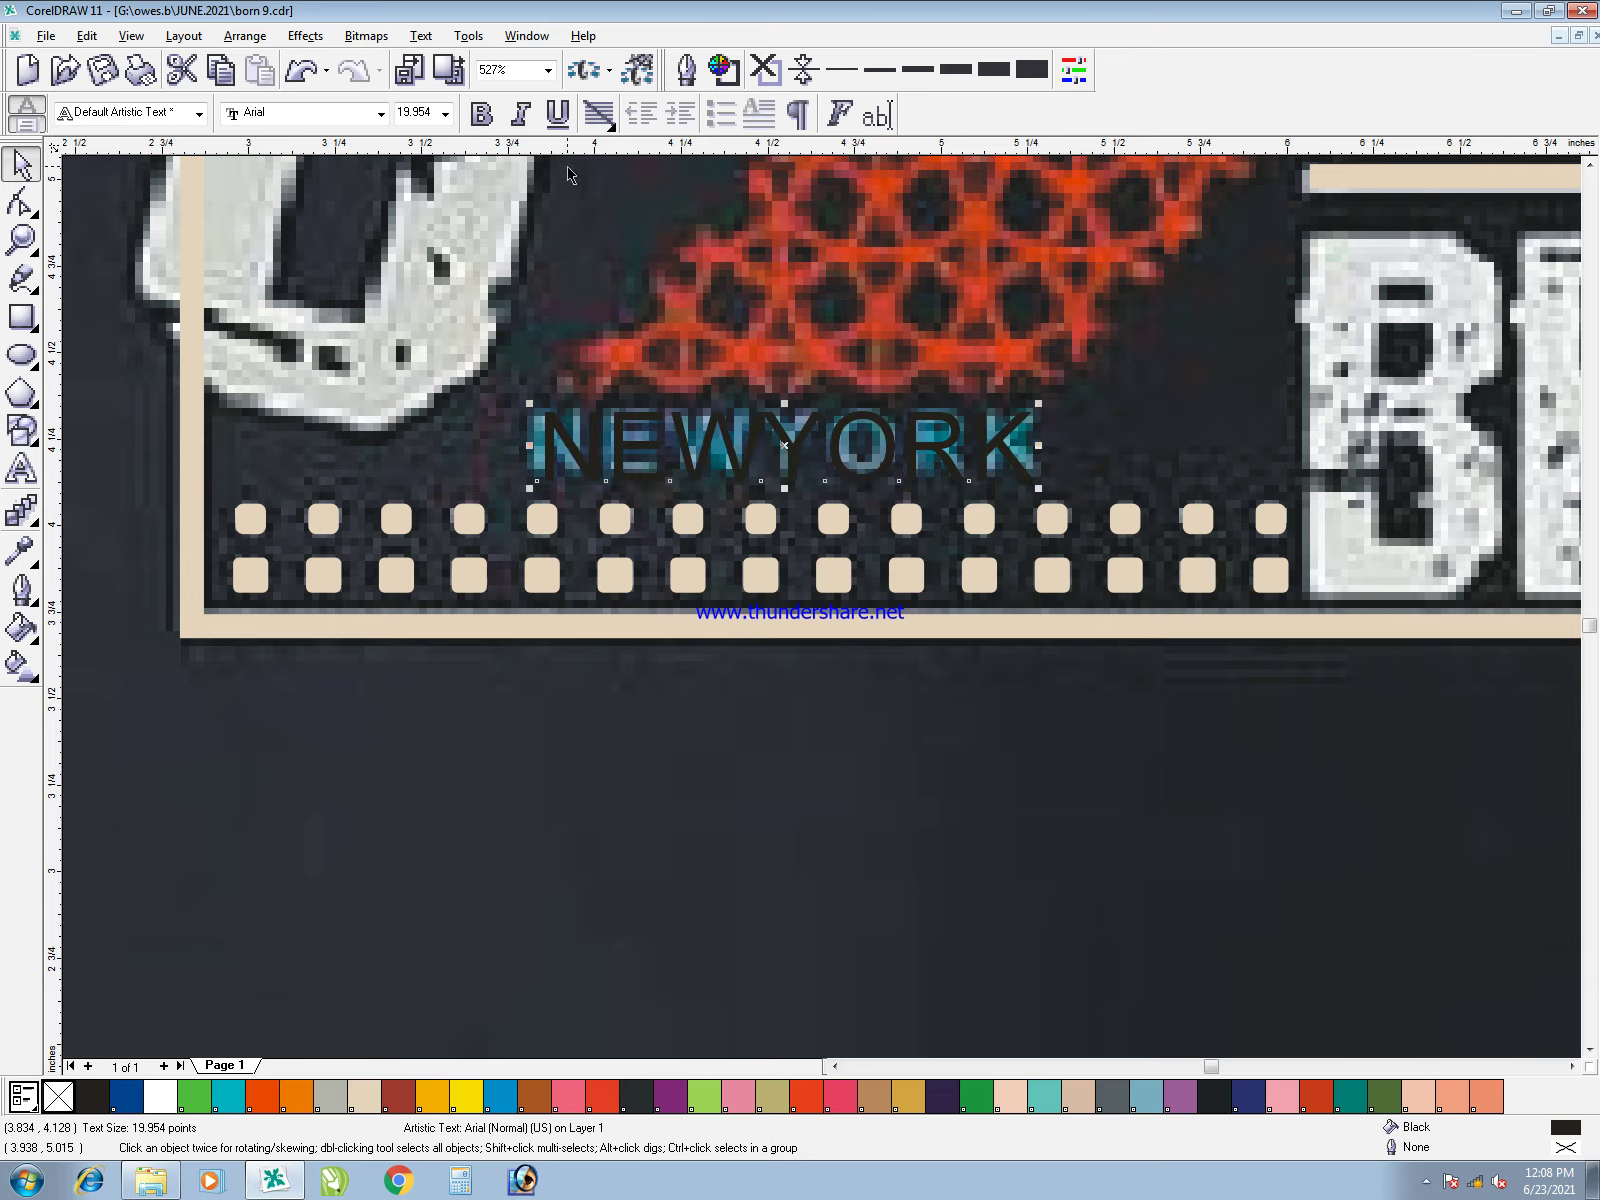
- Make the NEWYORK text bold and widen its letter spacing to span the reference lettering
{"action": "left_click", "coordinate": [483, 113]}
{"action": "left_click_drag", "start_coordinate": [755, 493], "coordinate": [741, 489]}
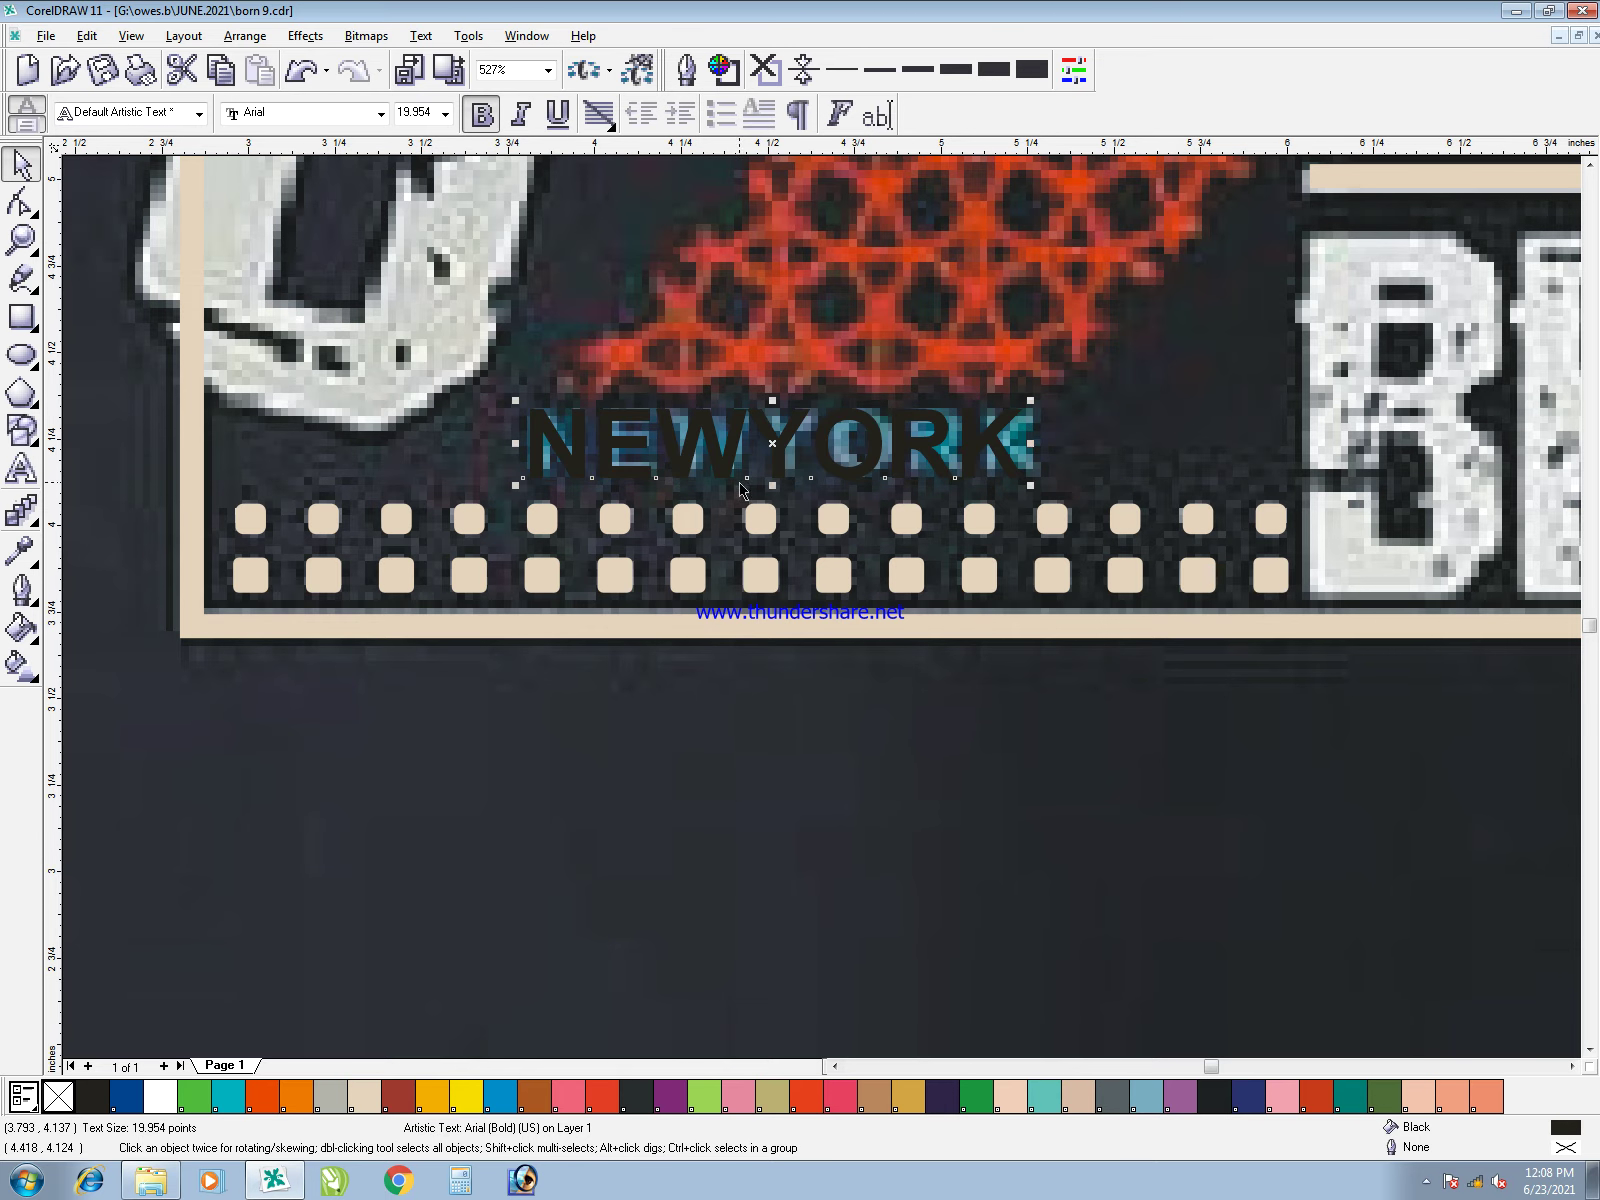
{"action": "key", "text": "F10"}
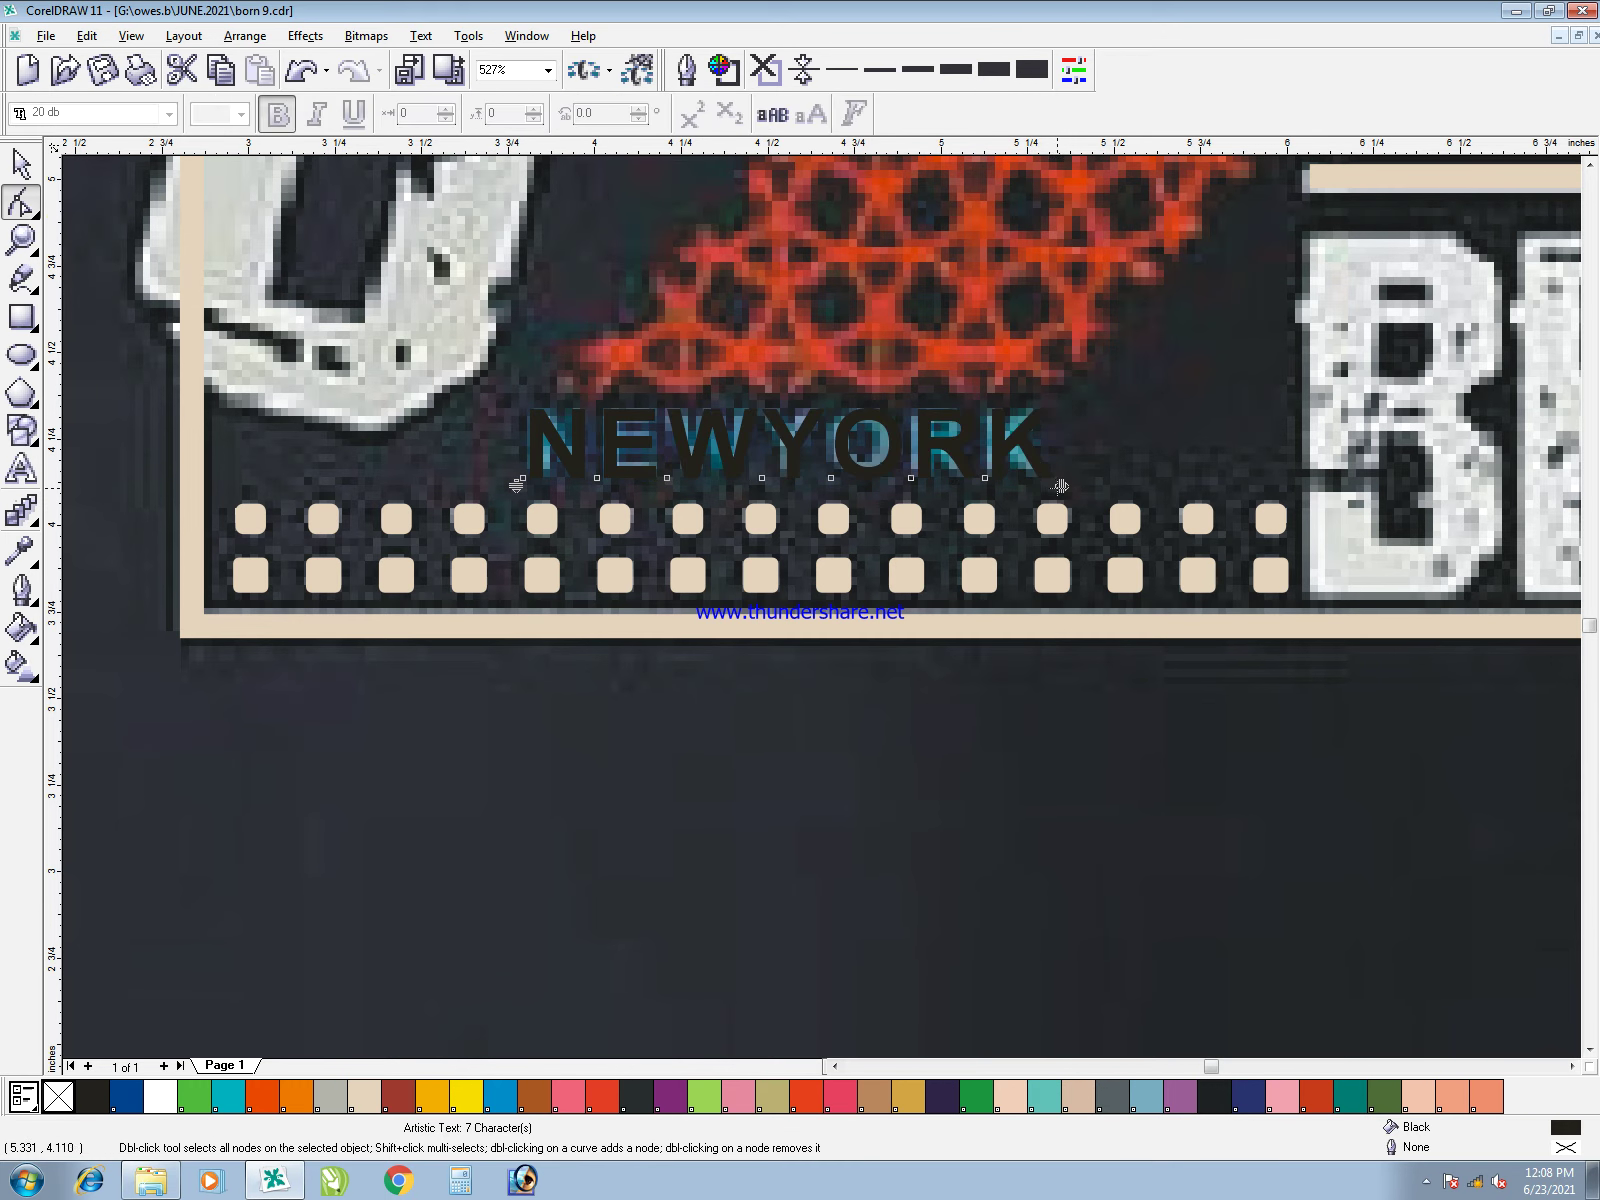
- Color the NEWYORK text blue and fine-tune its size and letter spacing to fit the reference
{"action": "key", "text": "space"}
{"action": "left_click", "coordinate": [500, 1096]}
{"action": "left_click_drag", "start_coordinate": [407, 310], "coordinate": [1296, 637]}
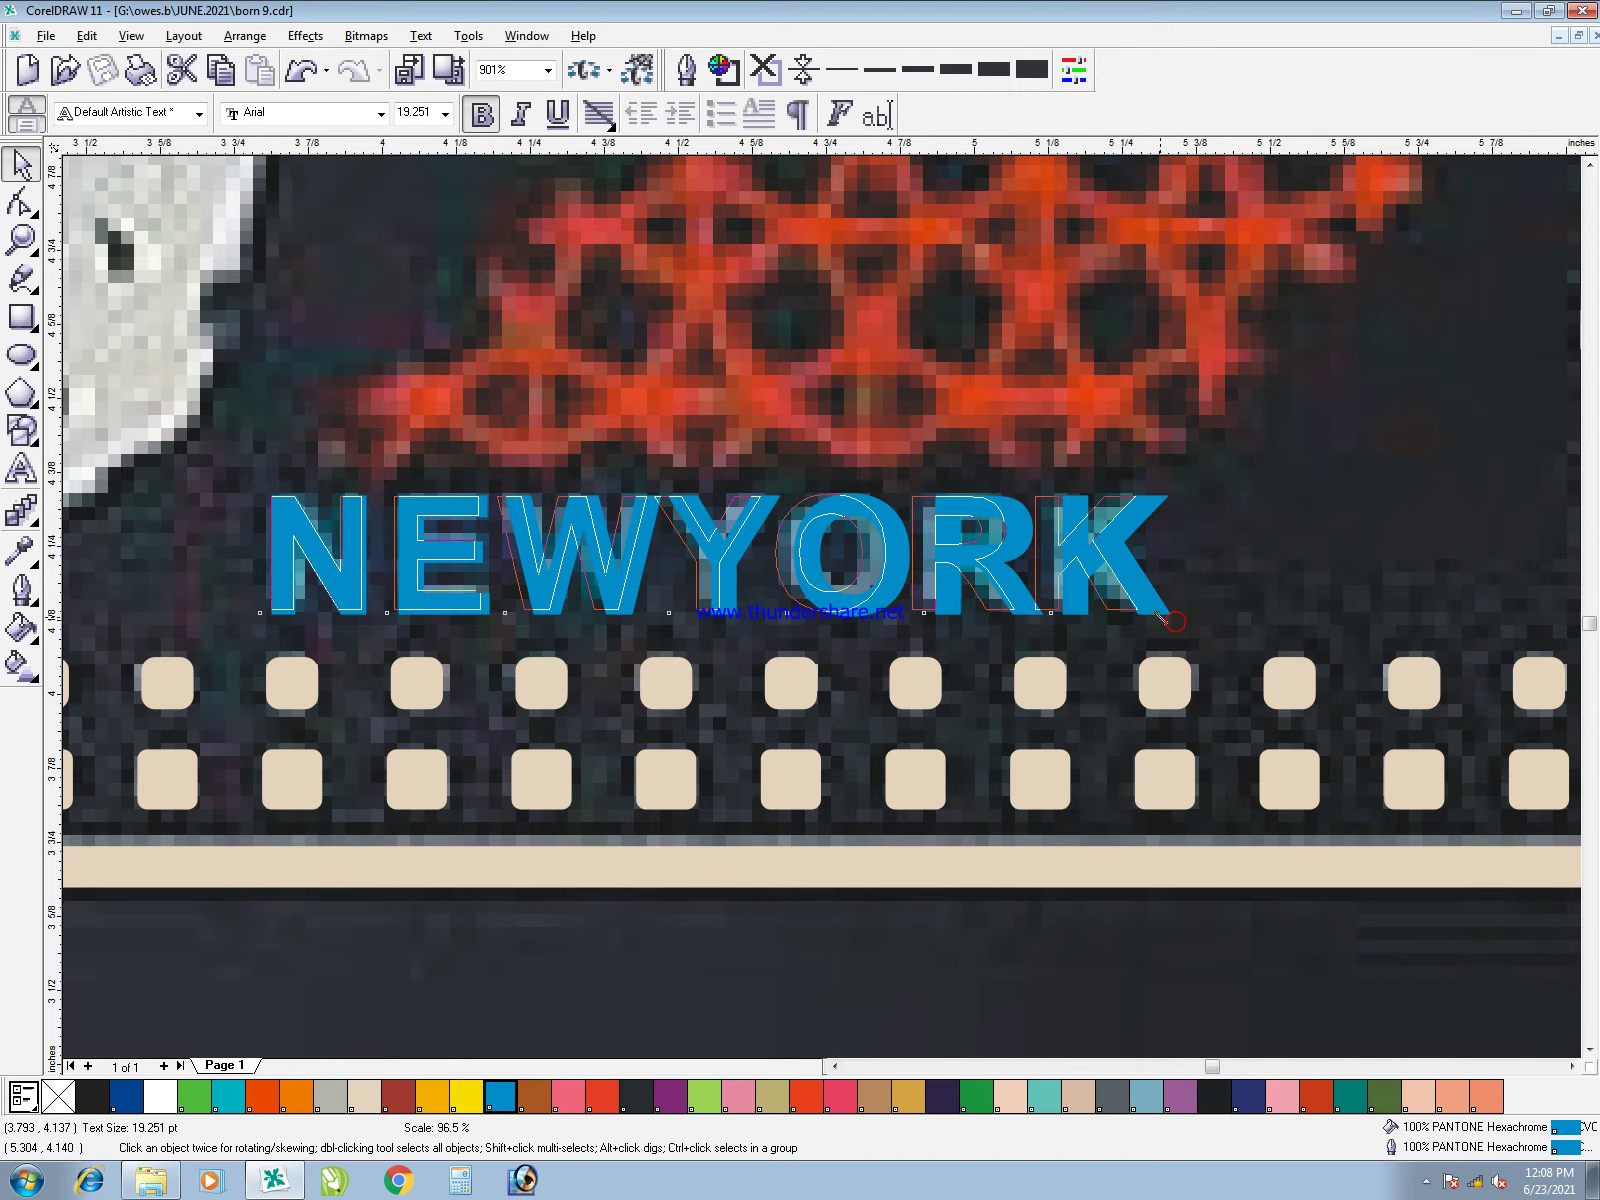
{"action": "key", "text": "F10"}
{"action": "left_click_drag", "start_coordinate": [1143, 618], "coordinate": [1147, 618]}
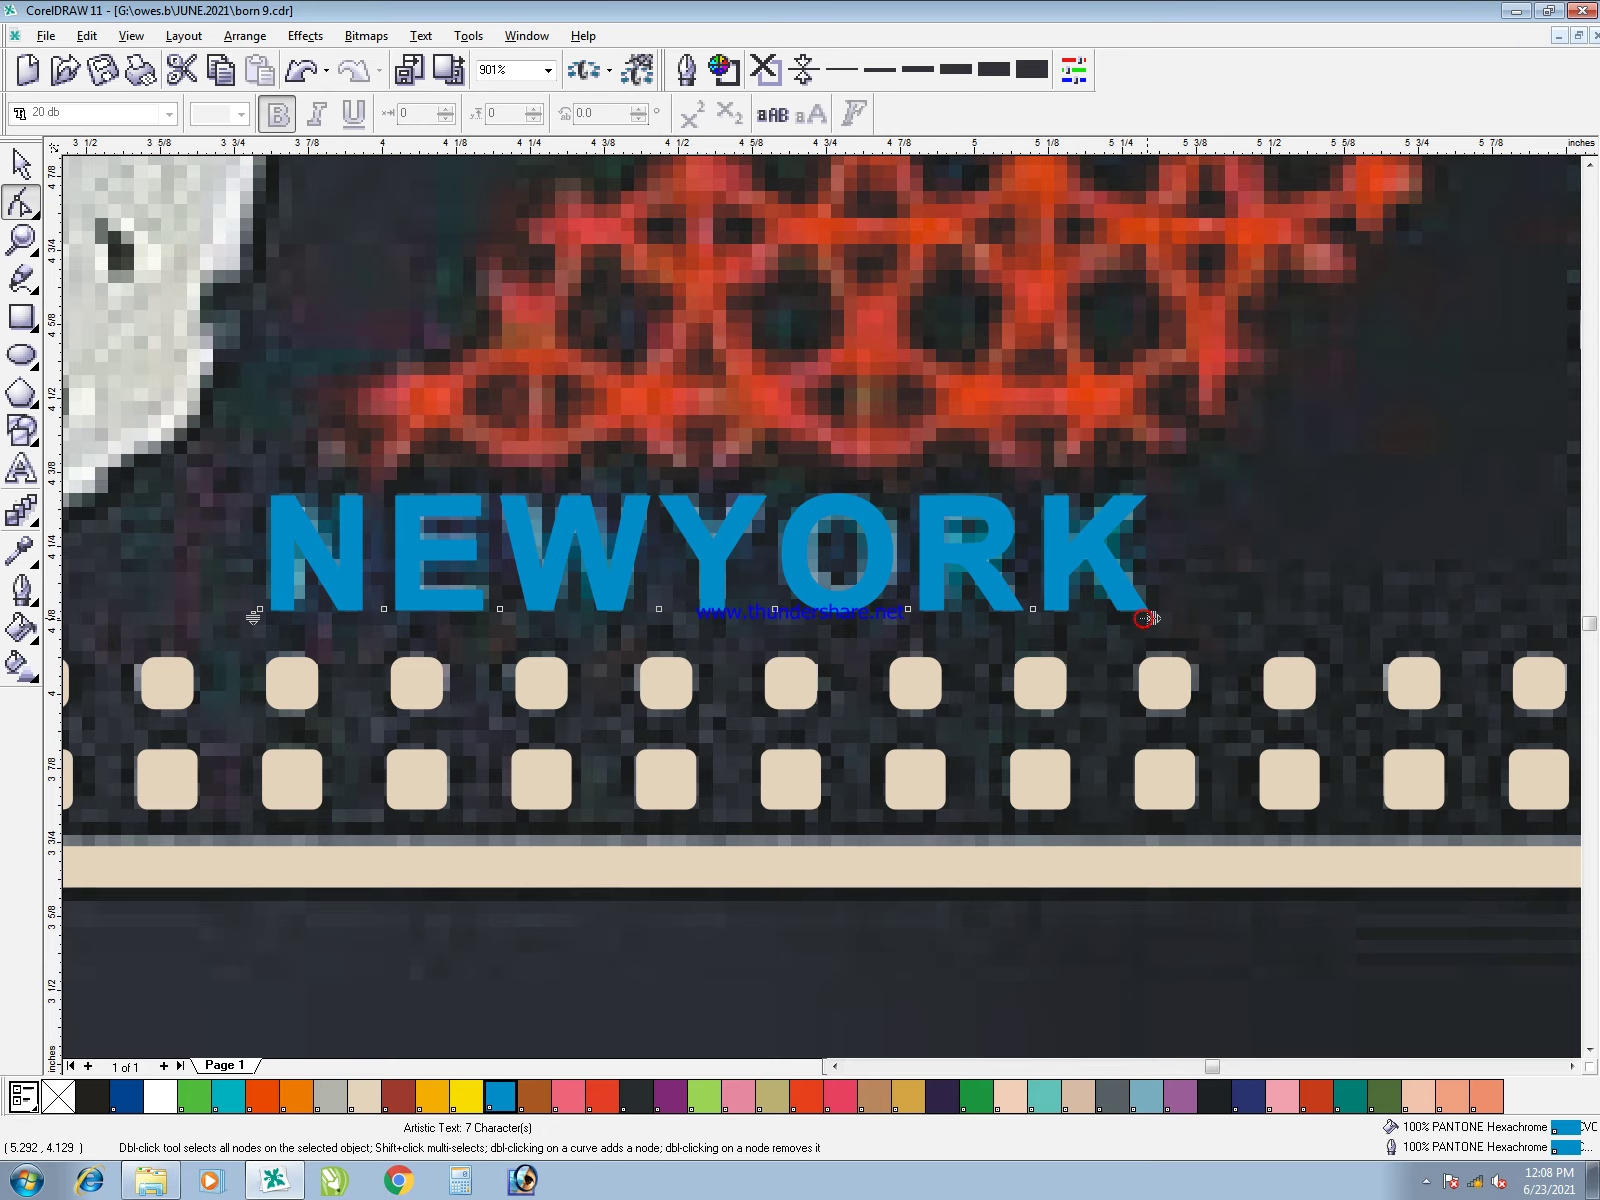
{"action": "key", "text": "space"}
{"action": "key", "text": "F3"}
{"action": "left_click", "coordinate": [1116, 882]}
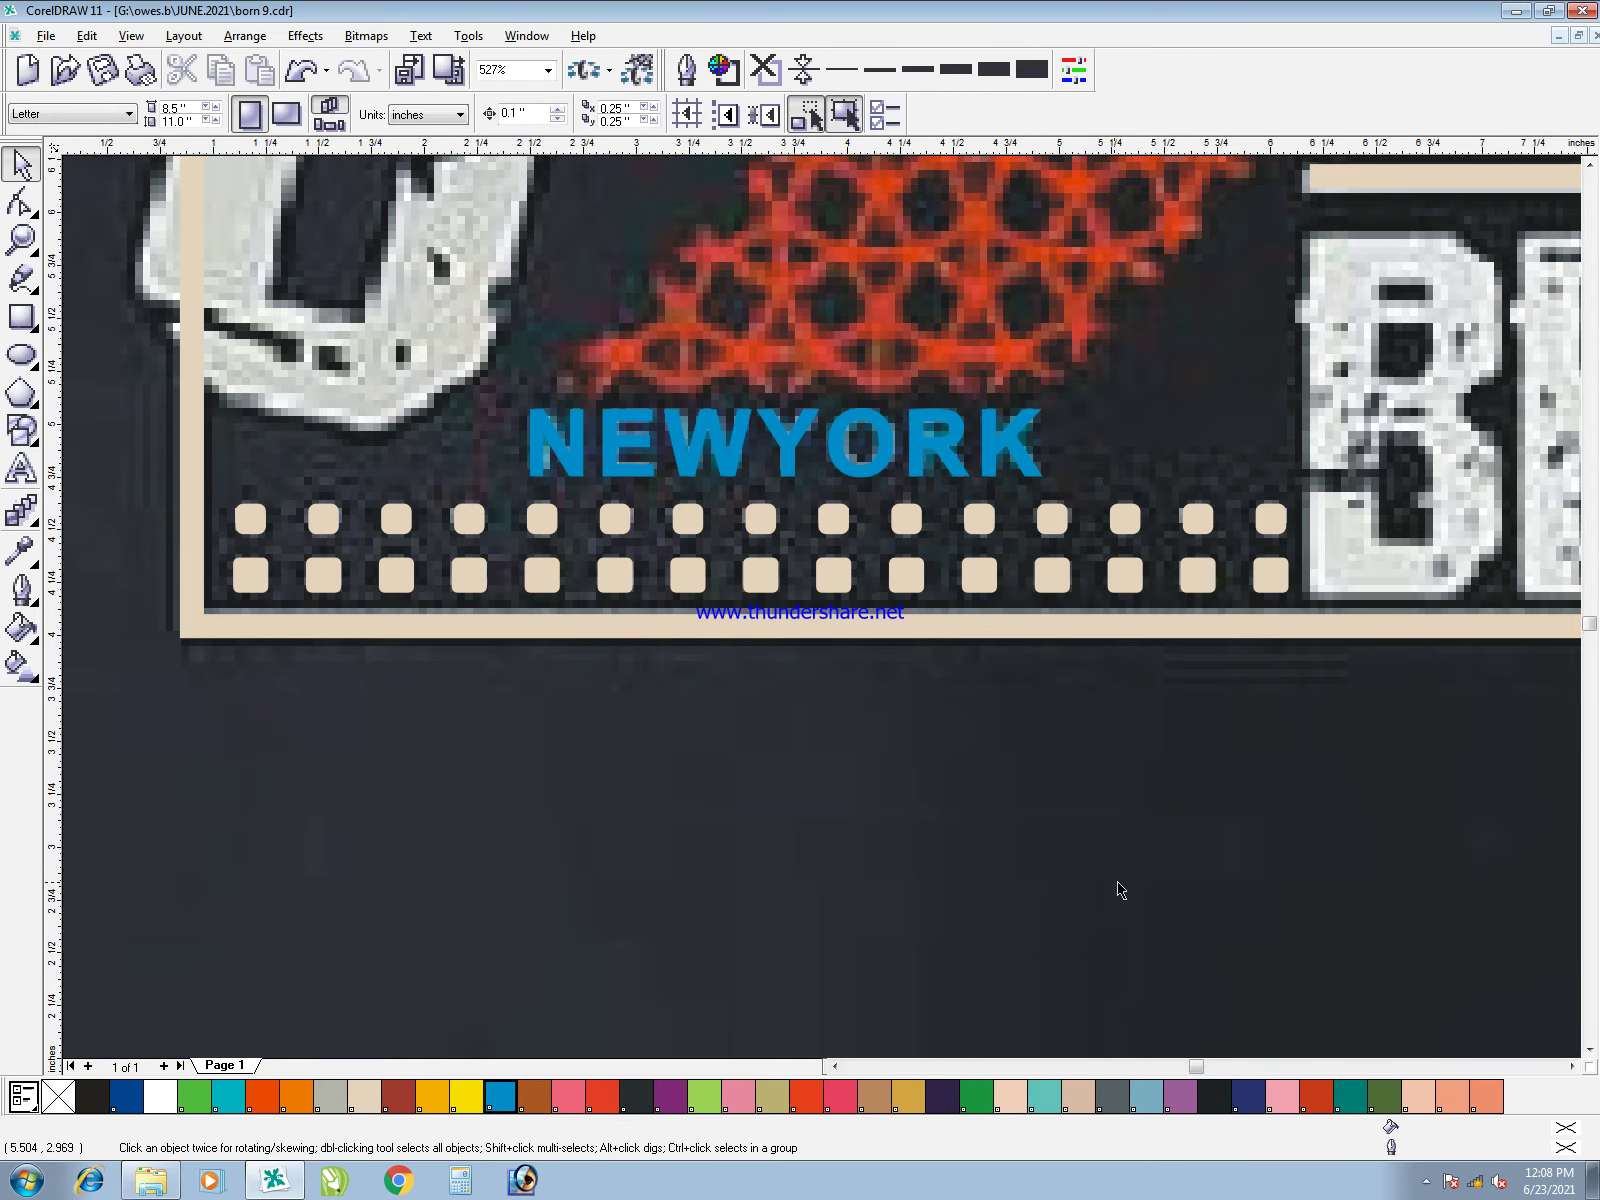
- Save the drawing and add the artistic text "be" in the empty area below the frame
{"action": "key", "text": "F3"}
{"action": "key", "text": "F3"}
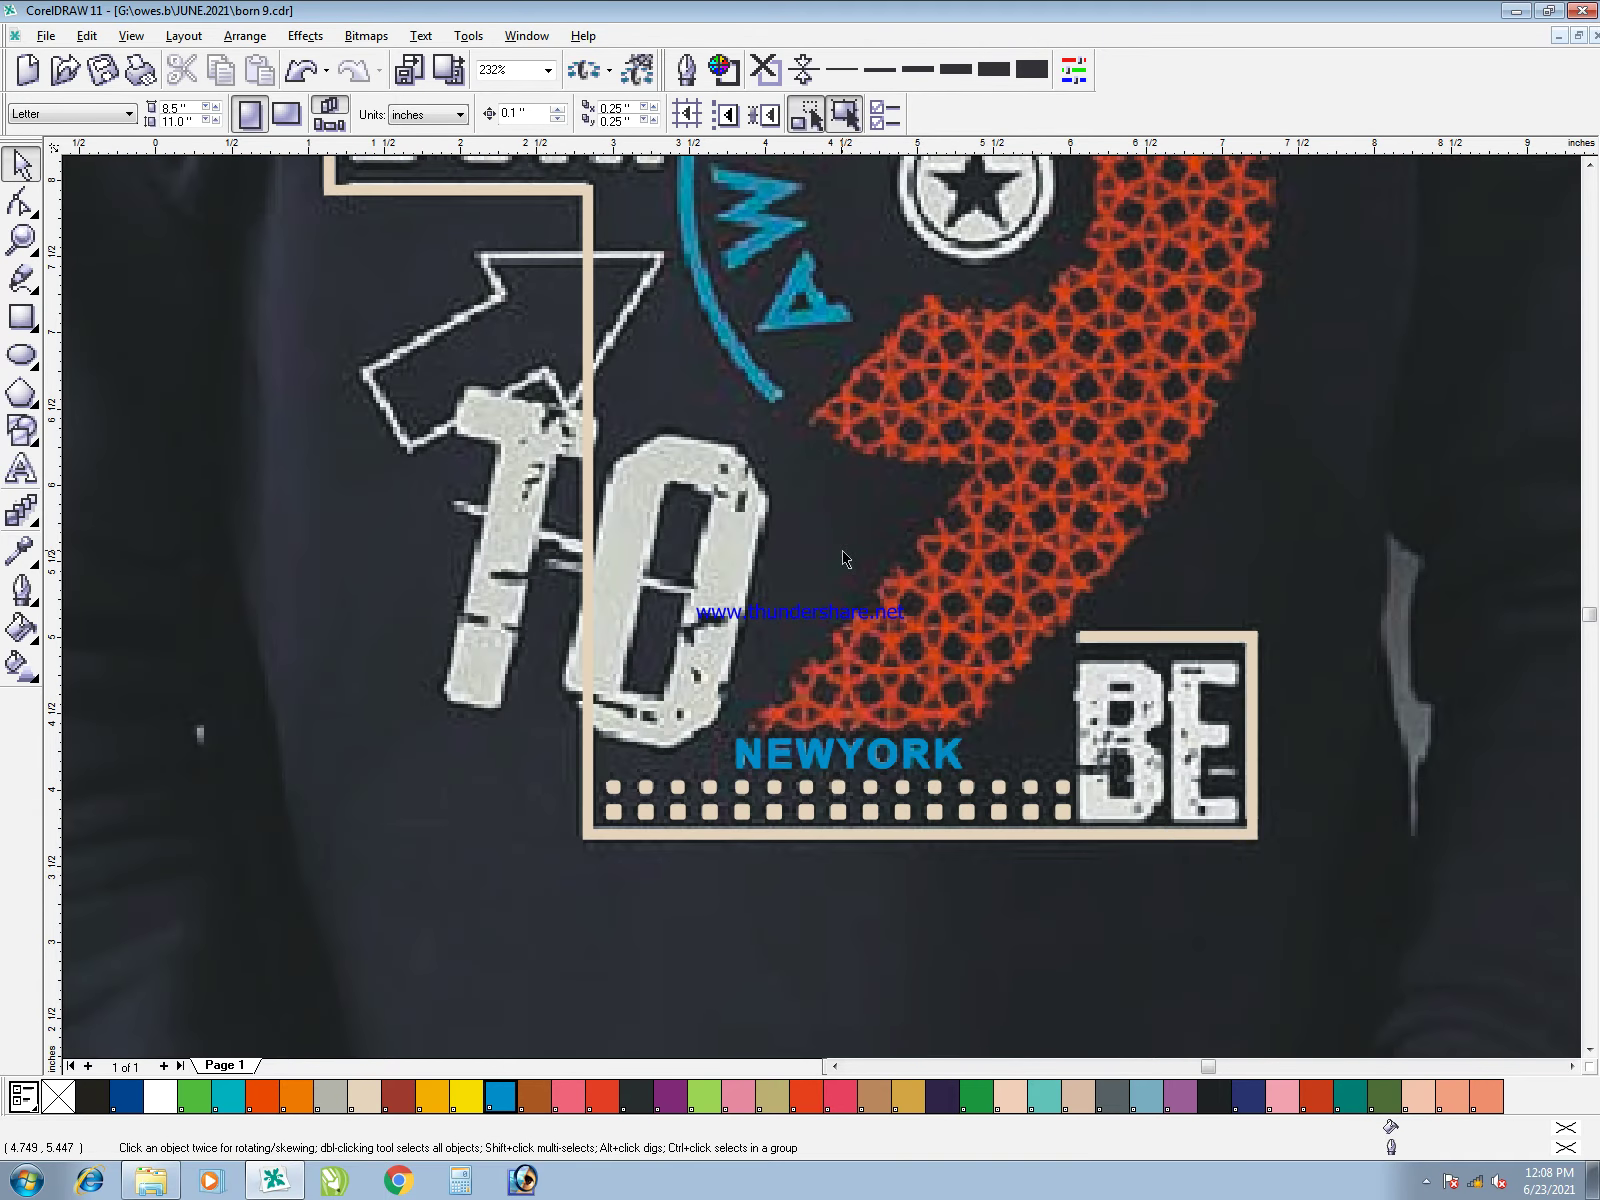
{"action": "key", "text": "F2"}
{"action": "mouse_move", "coordinate": [762, 454]}
{"action": "left_mouse_down"}
{"action": "mouse_move", "coordinate": [1320, 1045]}
{"action": "mouse_move", "coordinate": [1320, 1075]}
{"action": "left_mouse_up"}
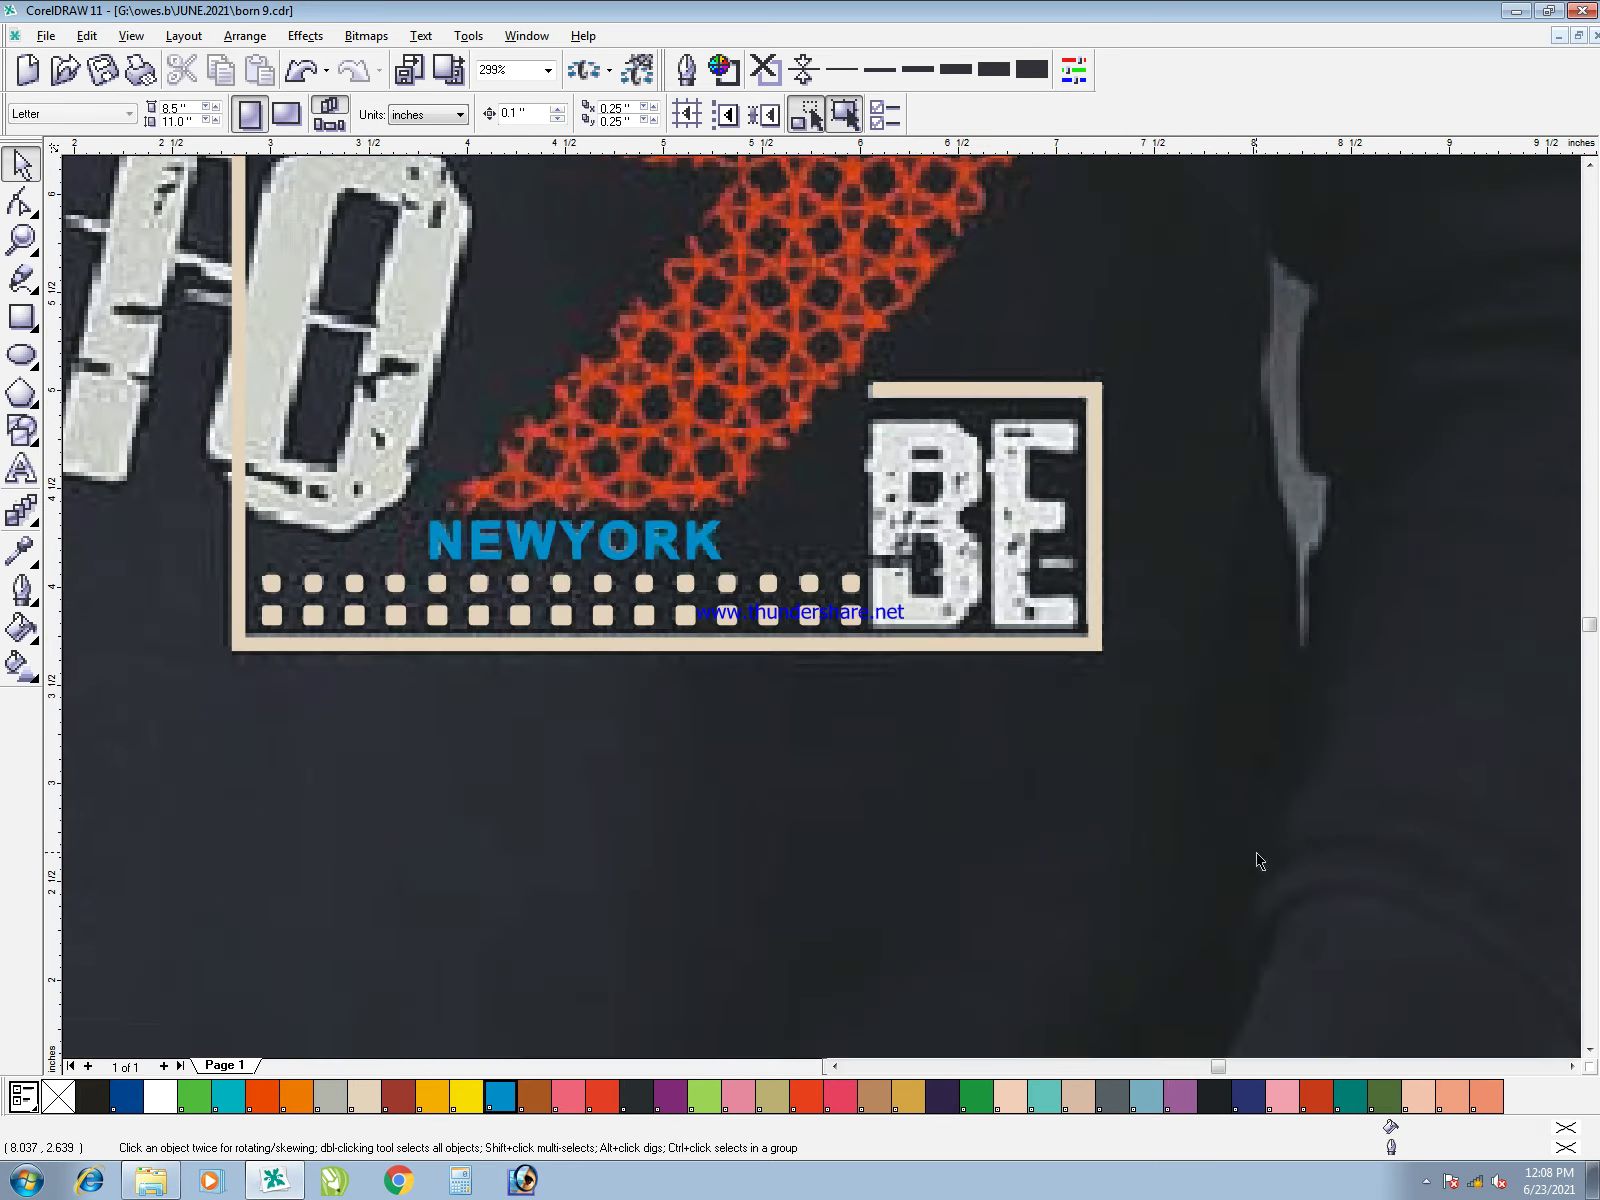
{"action": "left_click", "coordinate": [1177, 841]}
{"action": "key", "text": "ctrl+s"}
{"action": "key", "text": "F8"}
{"action": "left_click", "coordinate": [688, 848]}
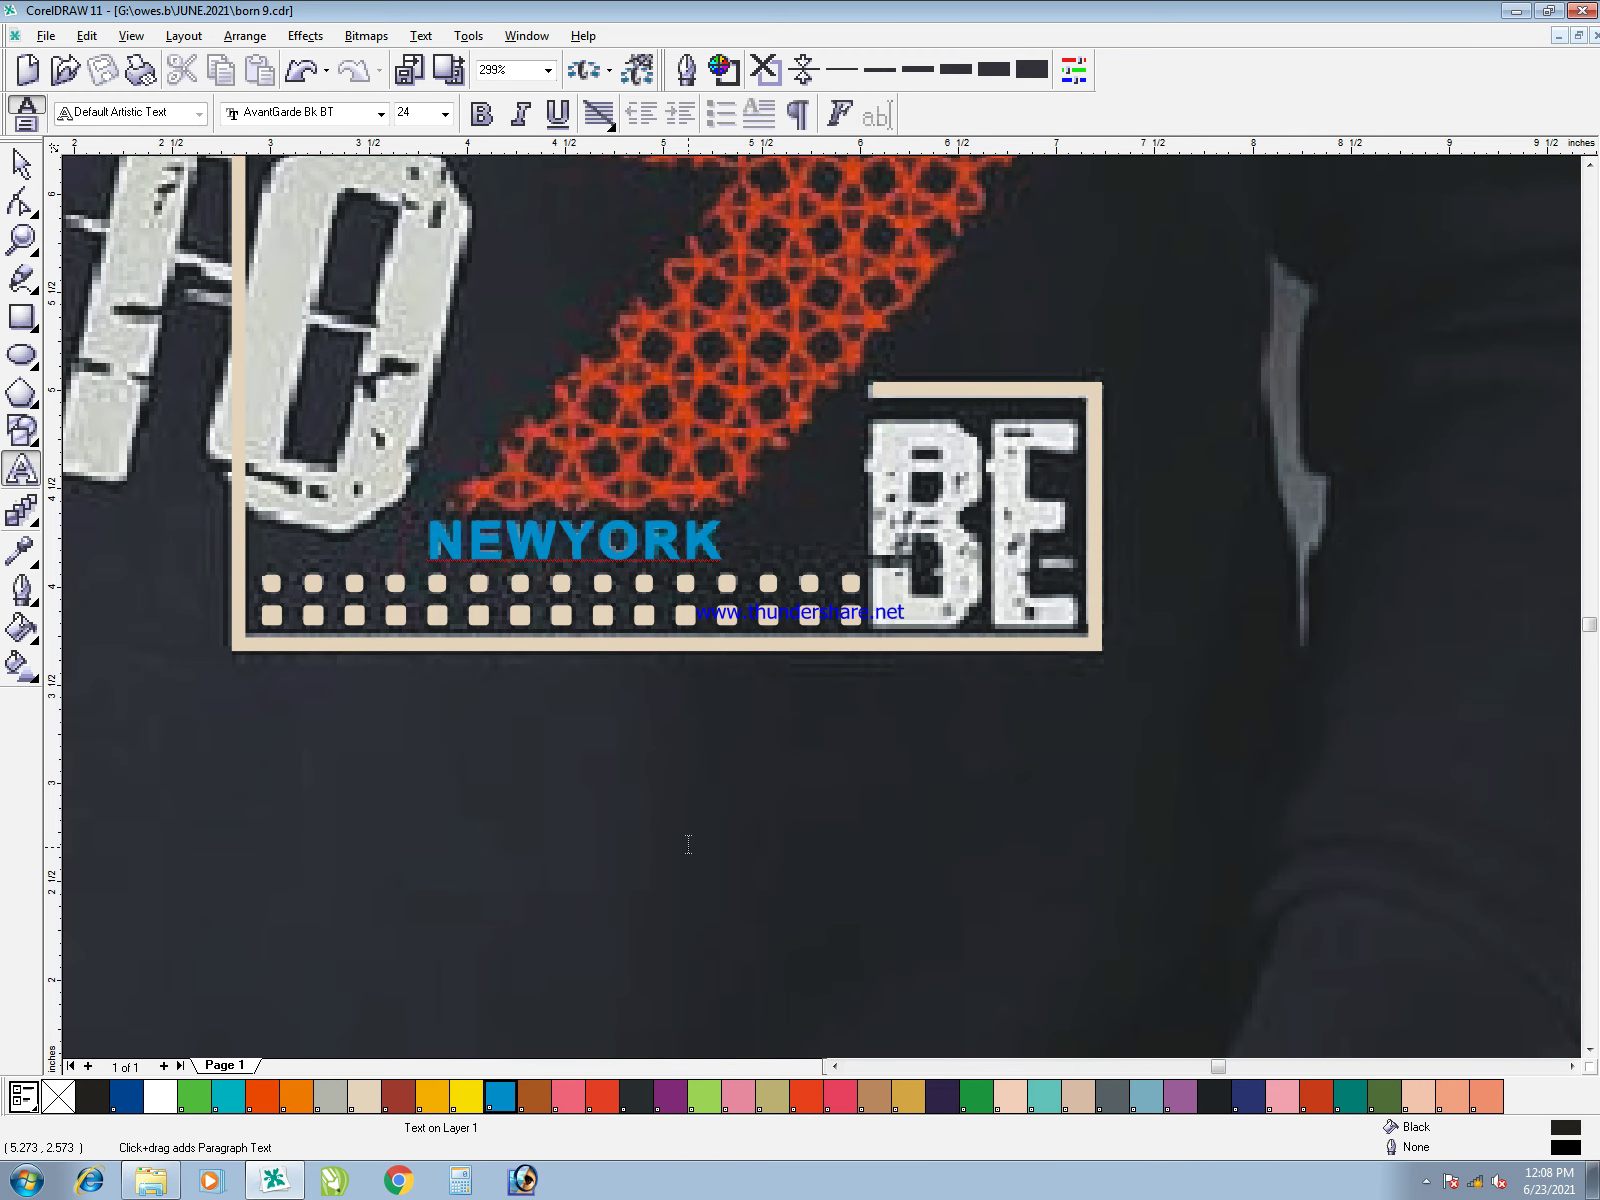
{"action": "type", "text": "be"}
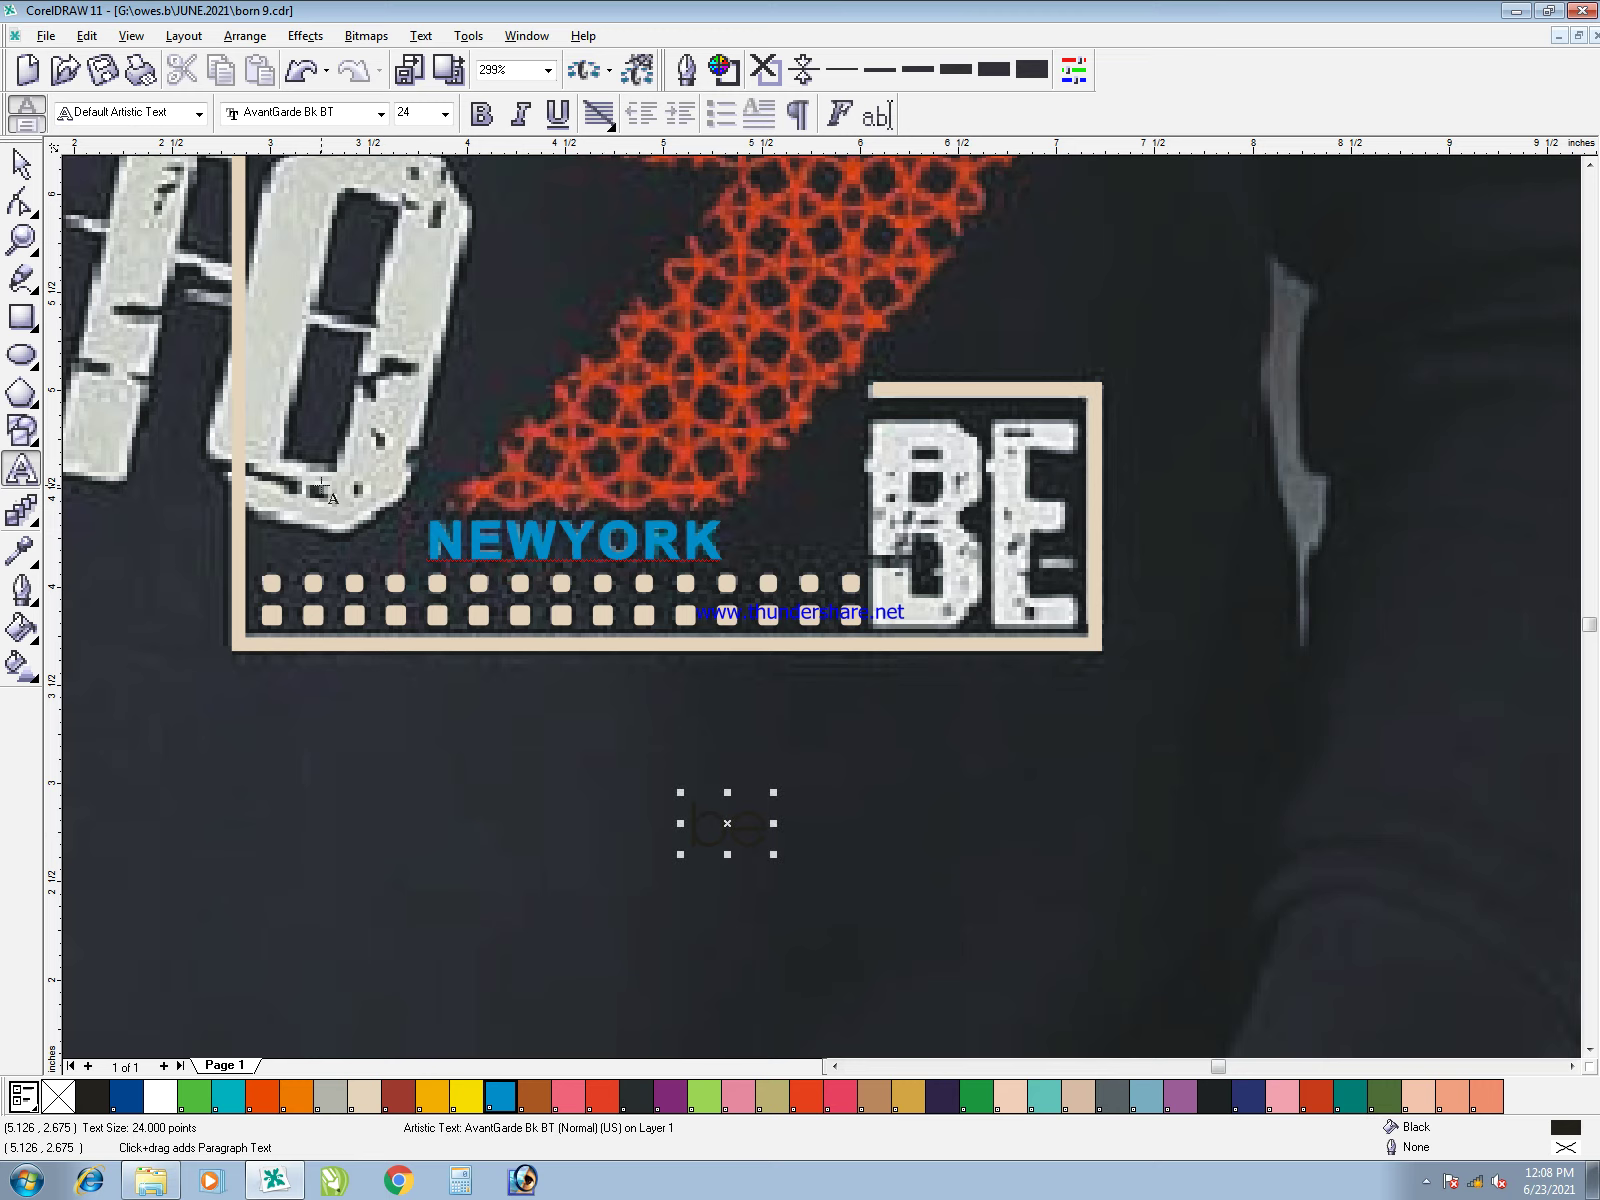
{"action": "left_click", "coordinate": [20, 163]}
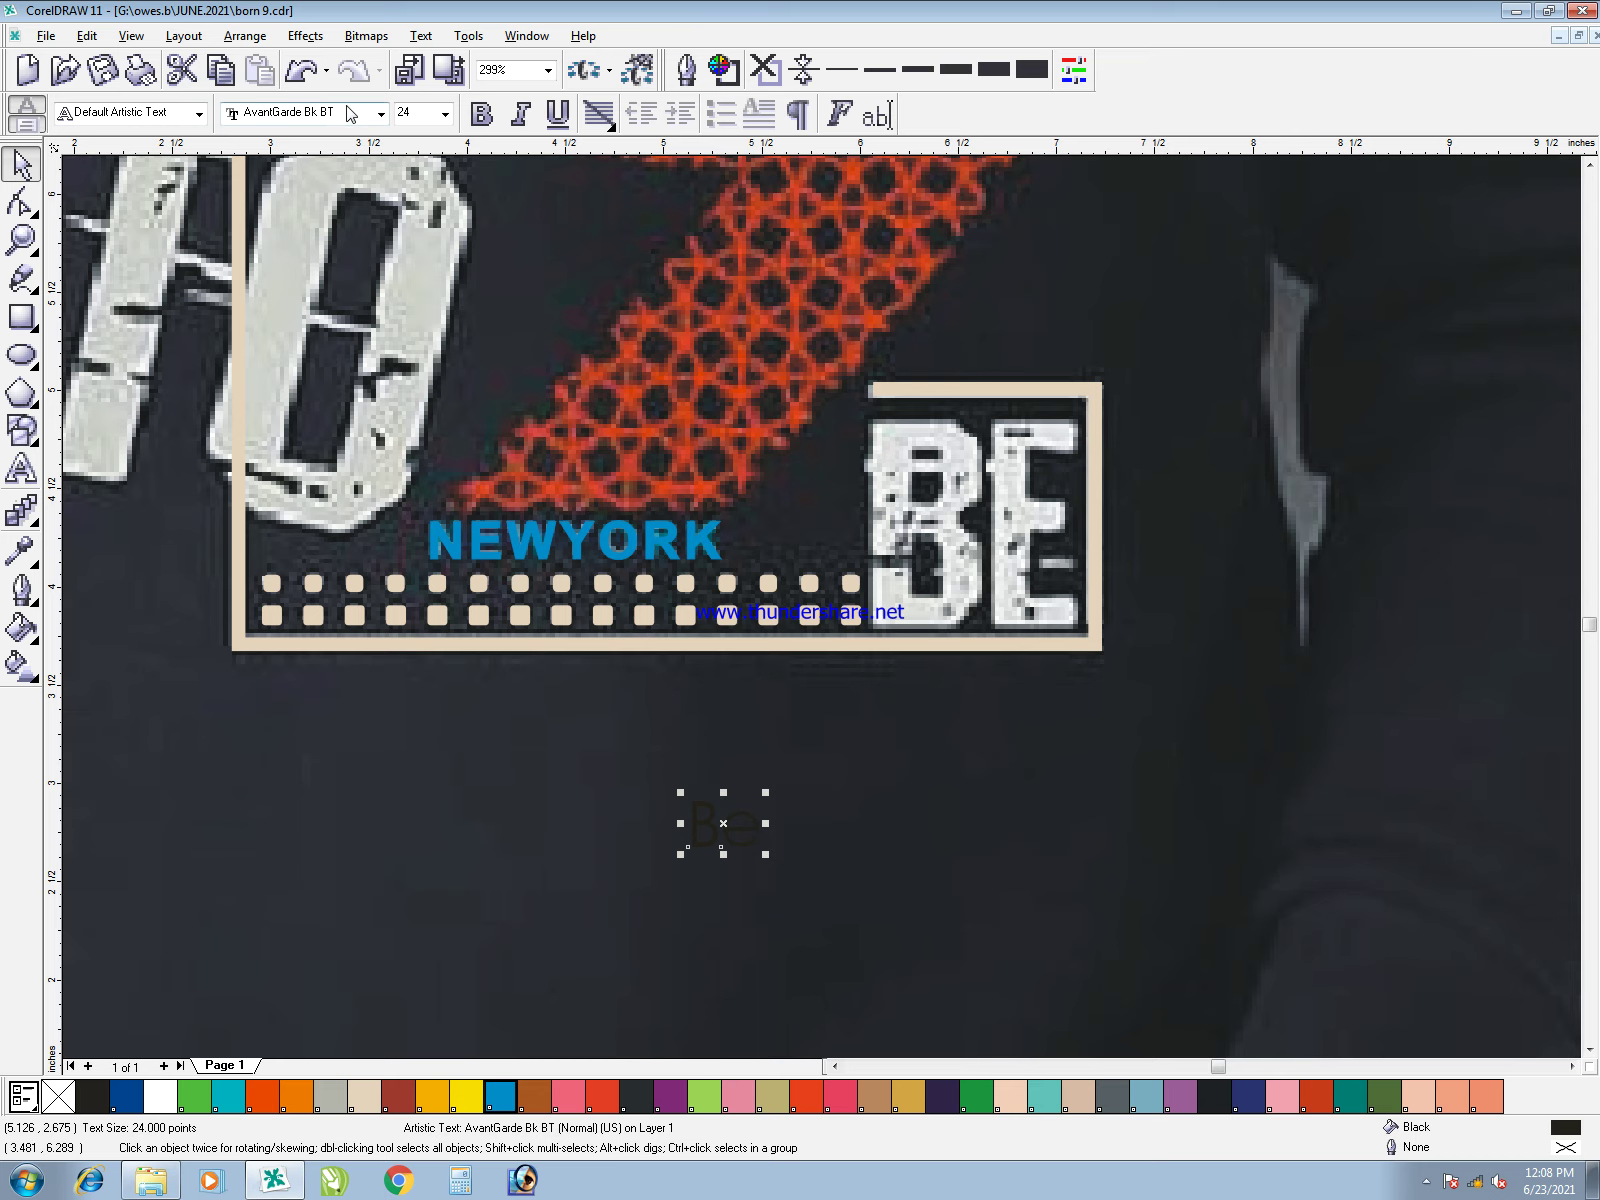
- Change the case of the new "be" text to uppercase
{"action": "key", "text": "shift+F3"}
{"action": "left_click", "coordinate": [720, 577]}
{"action": "key", "text": "Return"}
- Preview the BE text in the fonts from Medfly to Meravian, comparing each with the distressed reference lettering
{"action": "left_click", "coordinate": [337, 119]}
{"action": "type", "text": "Medfly"}
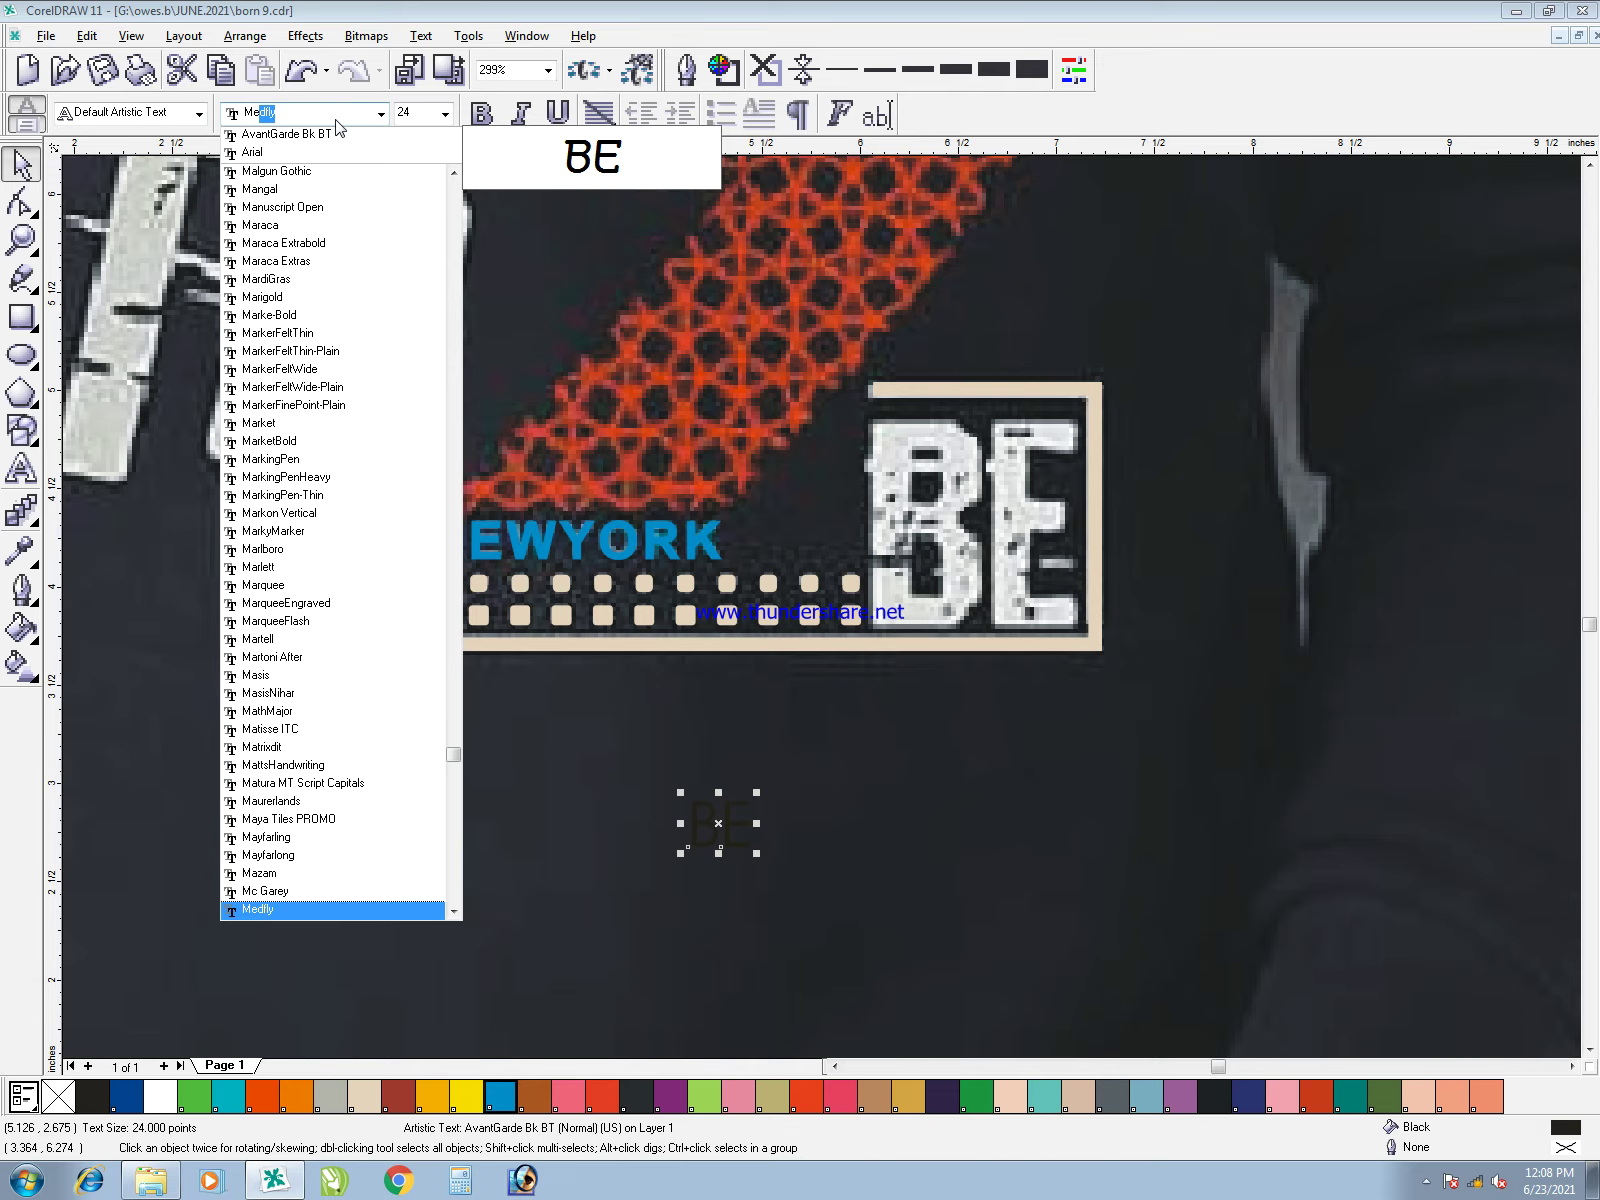
{"action": "key", "text": "Down"}
{"action": "key", "text": "Down"}
{"action": "key", "text": "Down"}
{"action": "key", "text": "Down"}
{"action": "key", "text": "Down"}
{"action": "key", "text": "Down"}
{"action": "key", "text": "Down"}
{"action": "key", "text": "Down"}
{"action": "key", "text": "Down"}
{"action": "key", "text": "Down"}
{"action": "key", "text": "Down"}
{"action": "key", "text": "Down"}
{"action": "key", "text": "Down"}
{"action": "key", "text": "Down"}
{"action": "key", "text": "Down"}
{"action": "key", "text": "Down"}
{"action": "key", "text": "Down"}
{"action": "key", "text": "Down"}
{"action": "key", "text": "Down"}
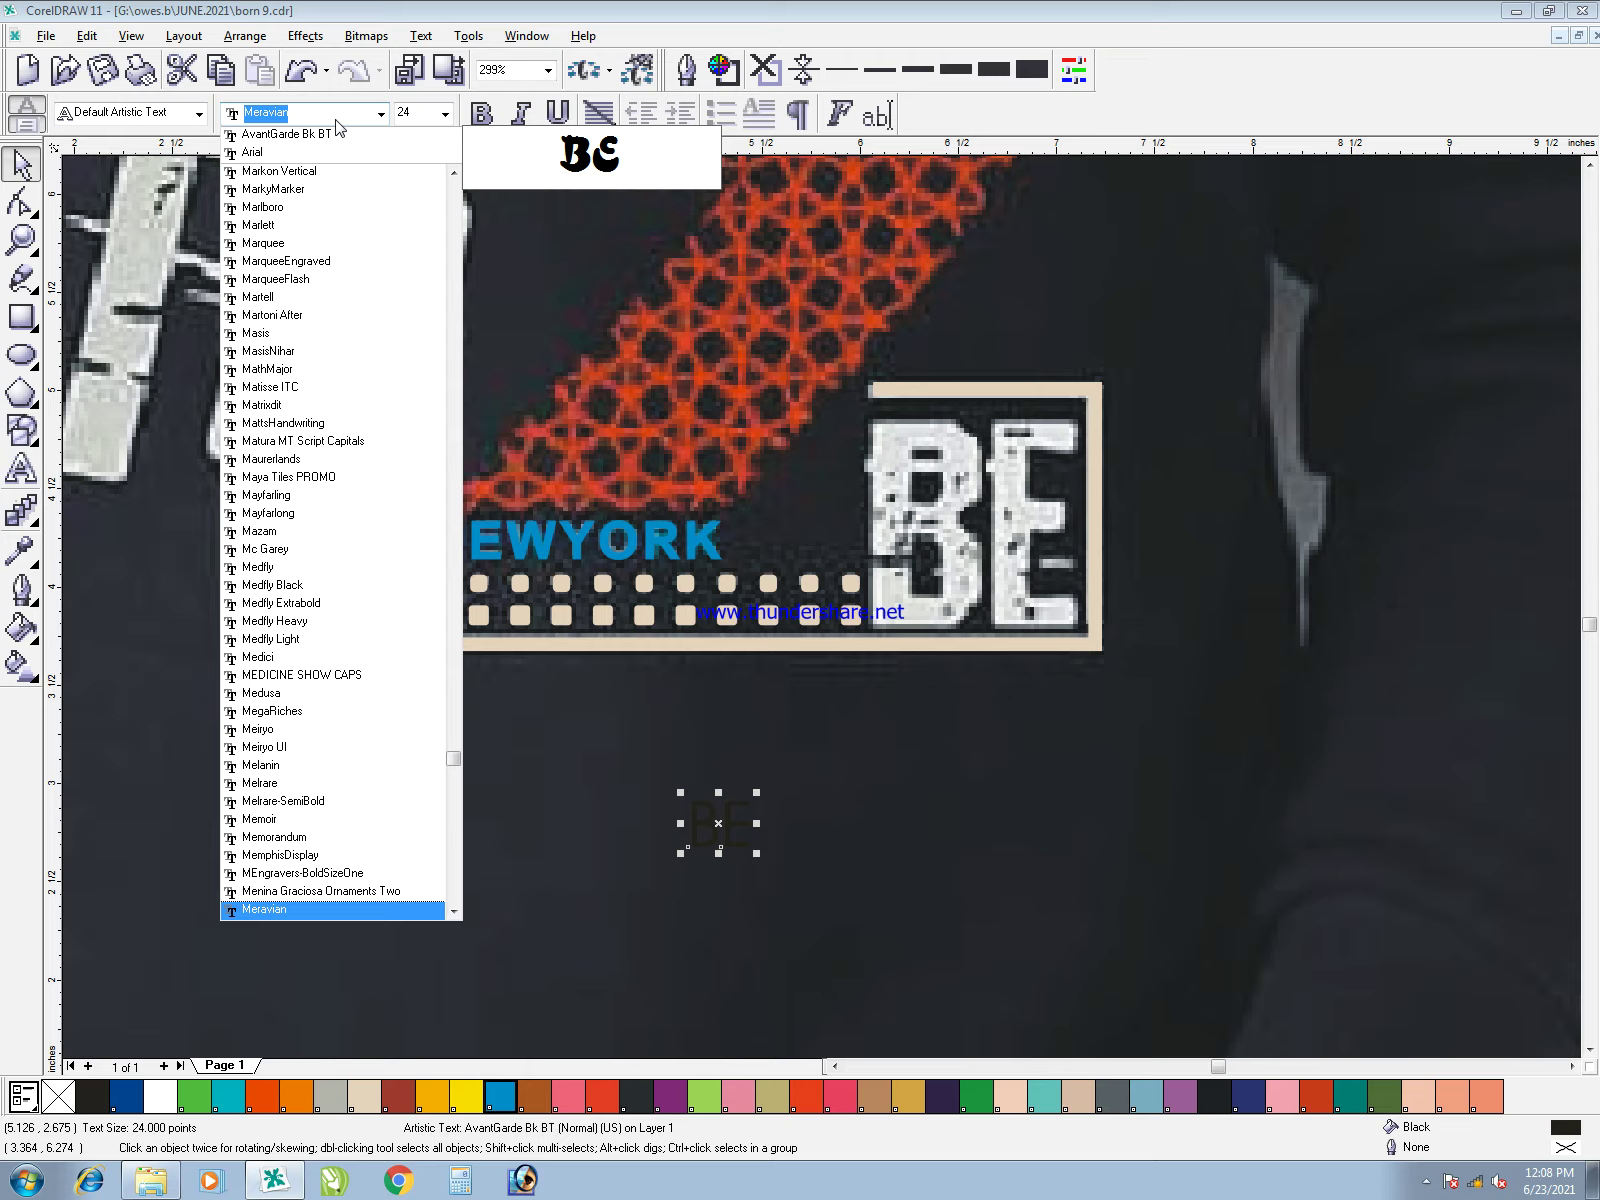
- Preview the BE text in the fonts from MacHumaine to Memorandum, comparing each with the distressed reference lettering
{"action": "type", "text": "ba"}
{"action": "type", "text": "m"}
{"action": "key", "text": "Down"}
{"action": "key", "text": "Down"}
{"action": "key", "text": "Down"}
{"action": "key", "text": "Down"}
{"action": "key", "text": "Down"}
{"action": "key", "text": "Down"}
{"action": "key", "text": "Down"}
{"action": "key", "text": "Down"}
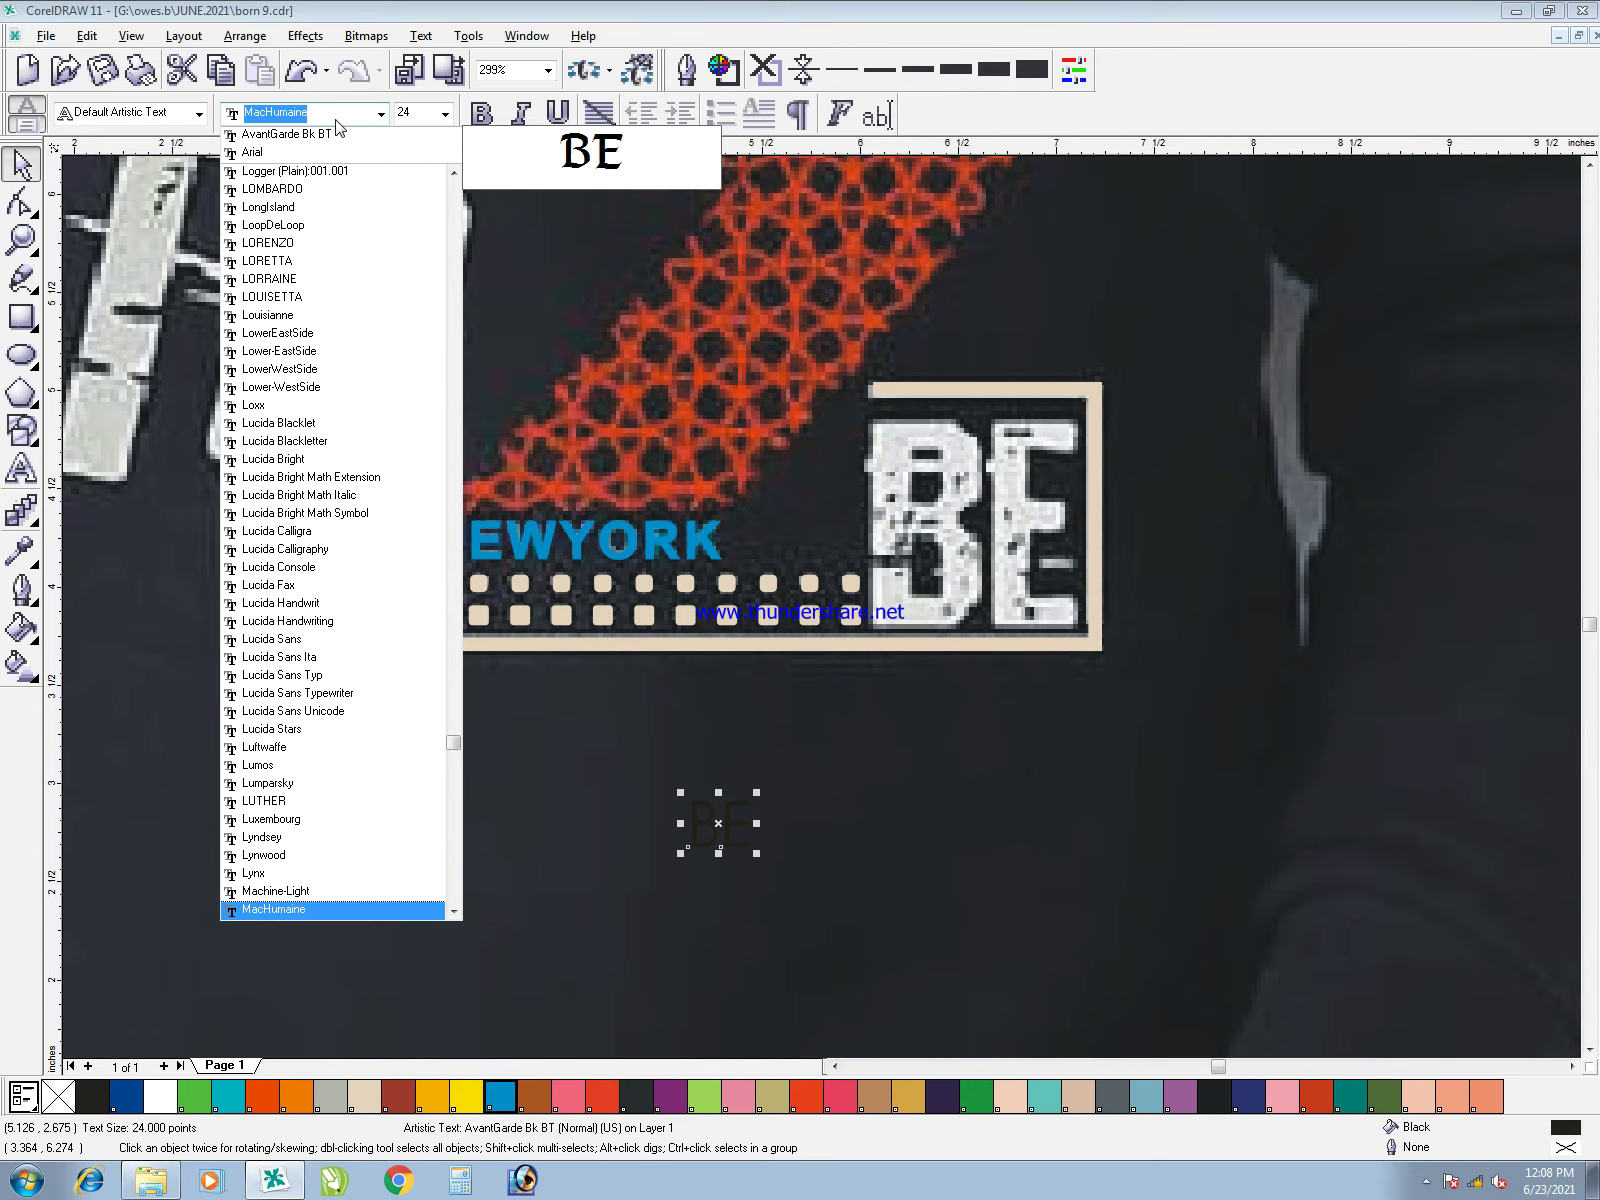
{"action": "key", "text": "Down"}
{"action": "key", "text": "Down"}
{"action": "key", "text": "Down"}
{"action": "key", "text": "Down"}
{"action": "key", "text": "Down"}
{"action": "key", "text": "Down"}
{"action": "key", "text": "Down"}
{"action": "key", "text": "Down"}
{"action": "key", "text": "Down"}
{"action": "key", "text": "Down"}
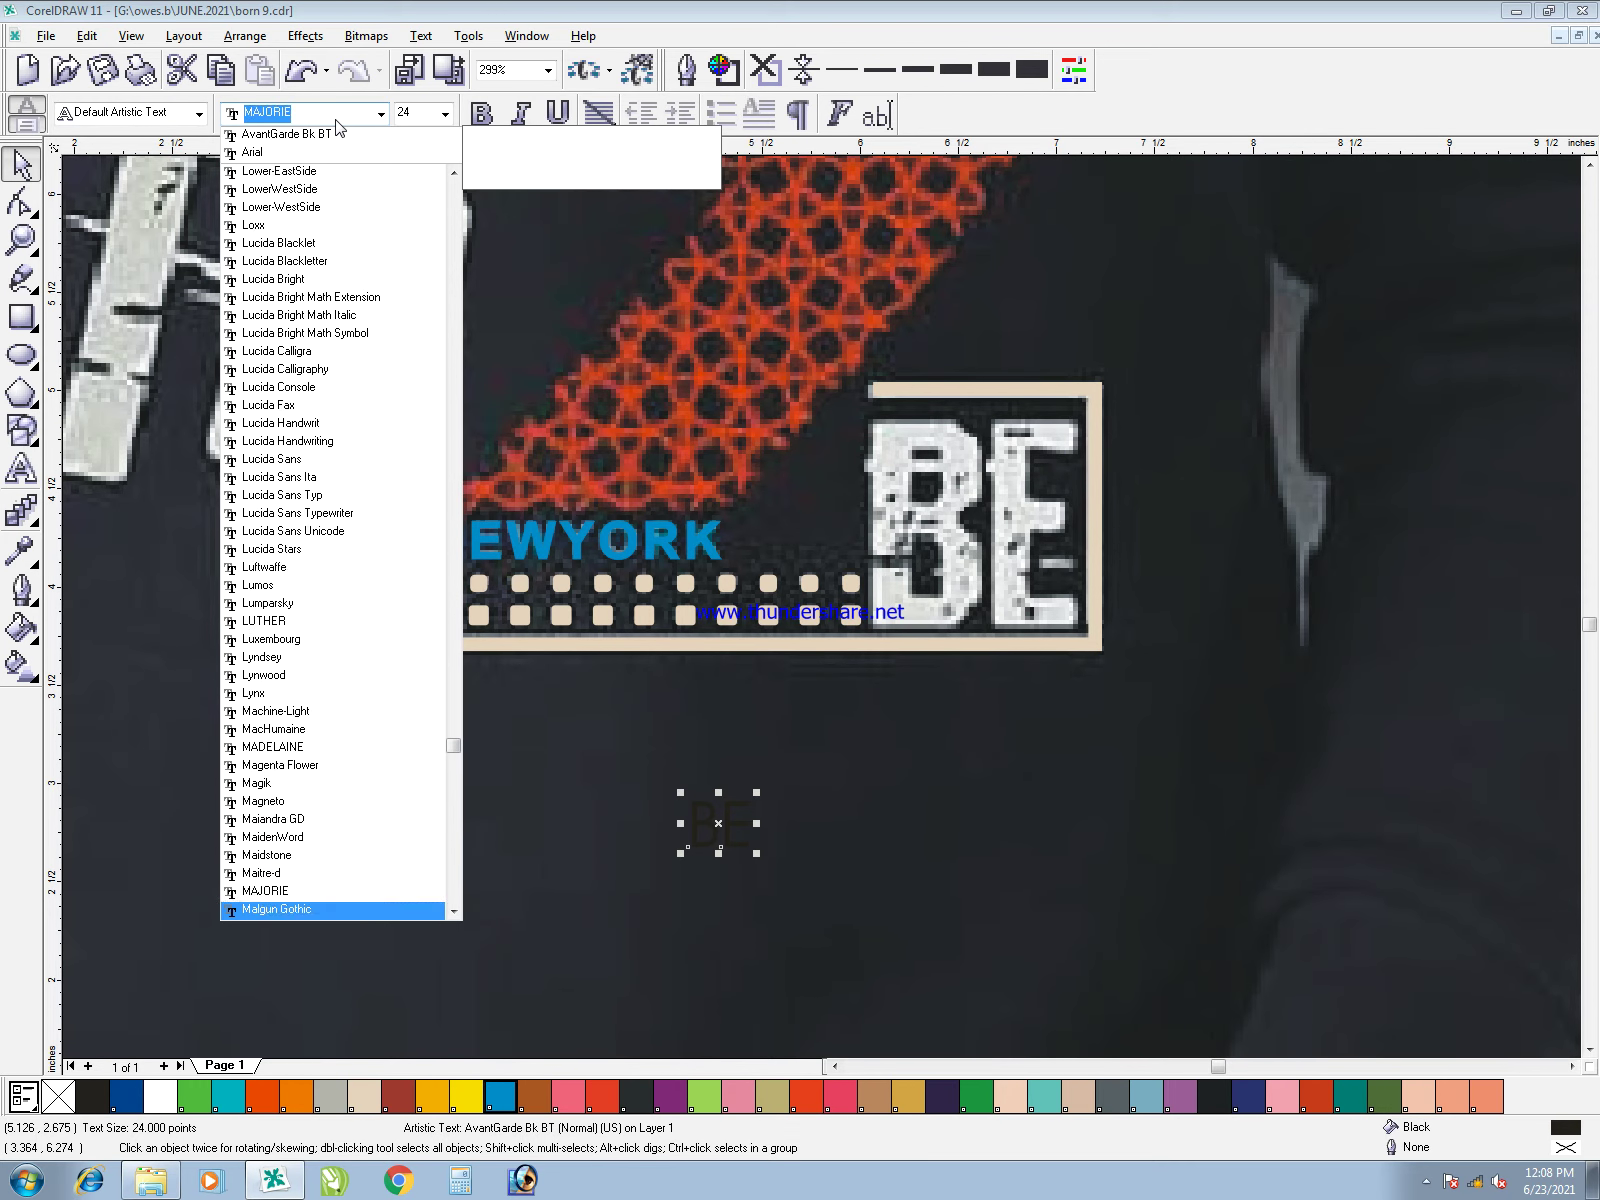
{"action": "key", "text": "Down"}
{"action": "key", "text": "Down"}
{"action": "key", "text": "Down"}
{"action": "key", "text": "Down"}
{"action": "key", "text": "Down"}
{"action": "key", "text": "Down"}
{"action": "key", "text": "Down"}
{"action": "key", "text": "Down"}
{"action": "key", "text": "Down"}
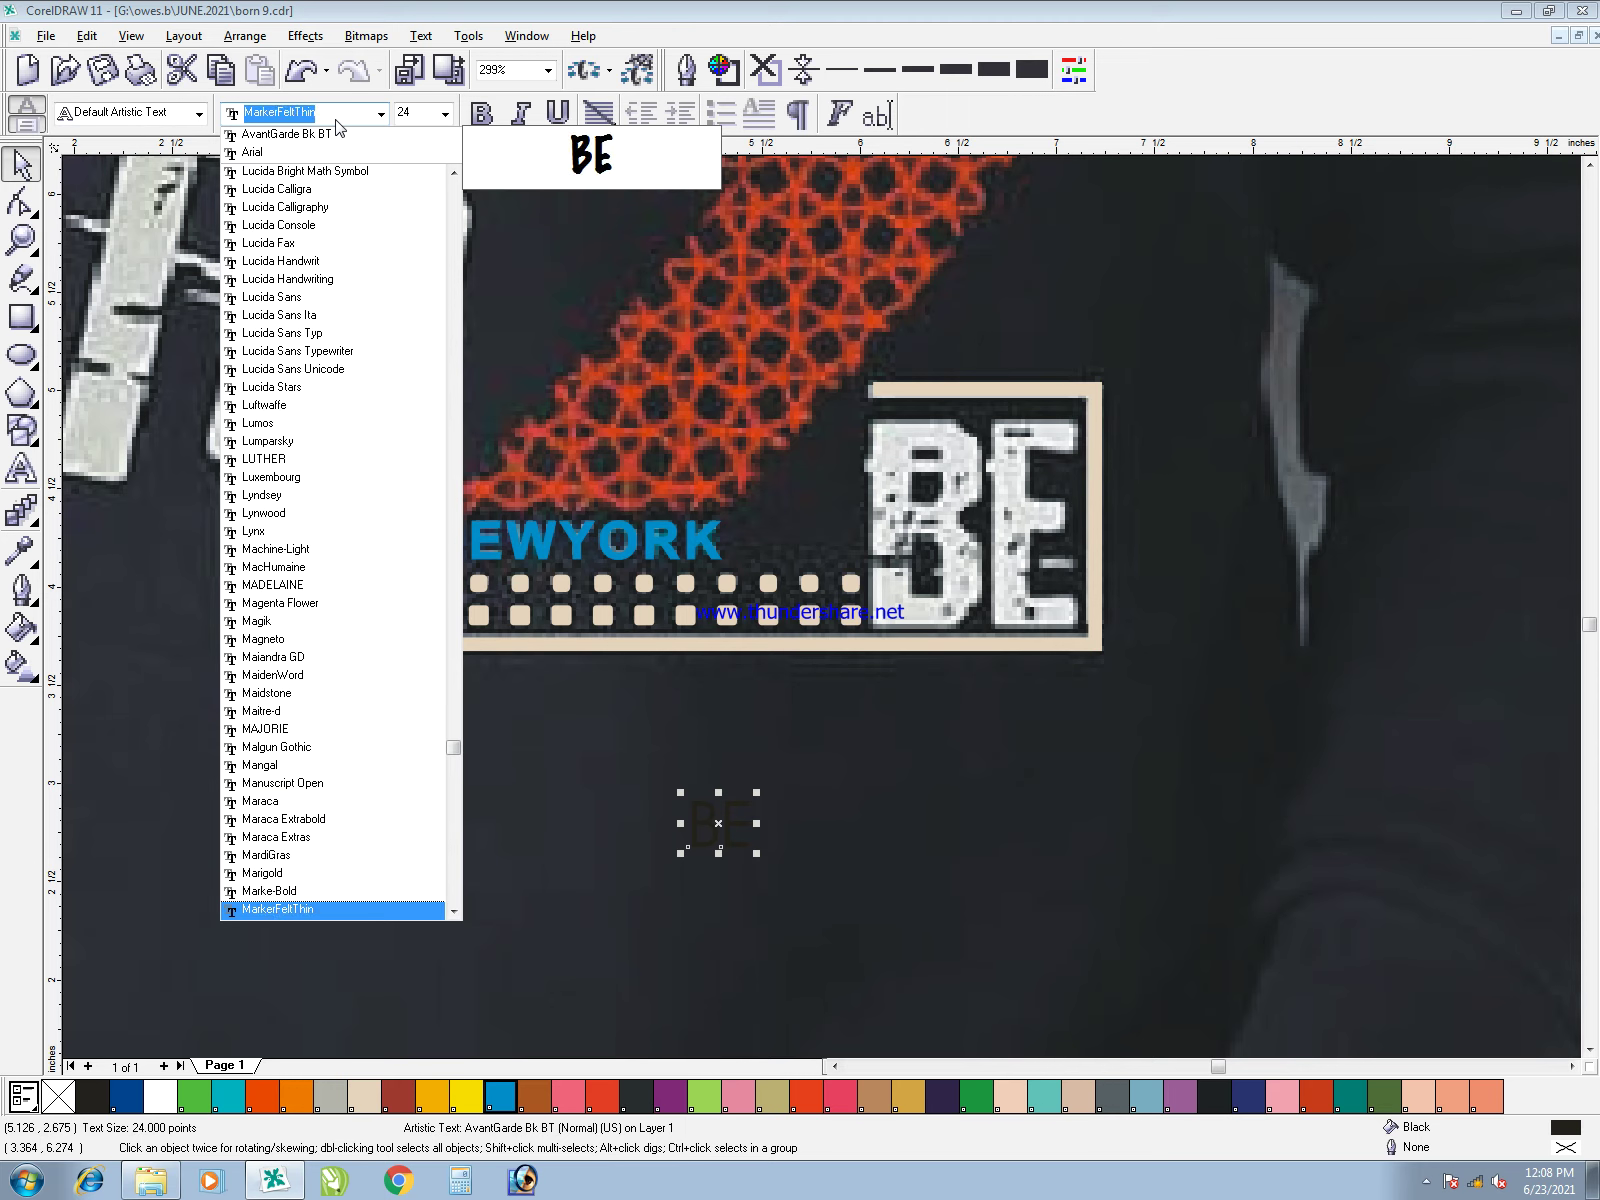
{"action": "key", "text": "Down"}
{"action": "key", "text": "Down"}
{"action": "key", "text": "Down"}
{"action": "key", "text": "Up"}
{"action": "key", "text": "Down"}
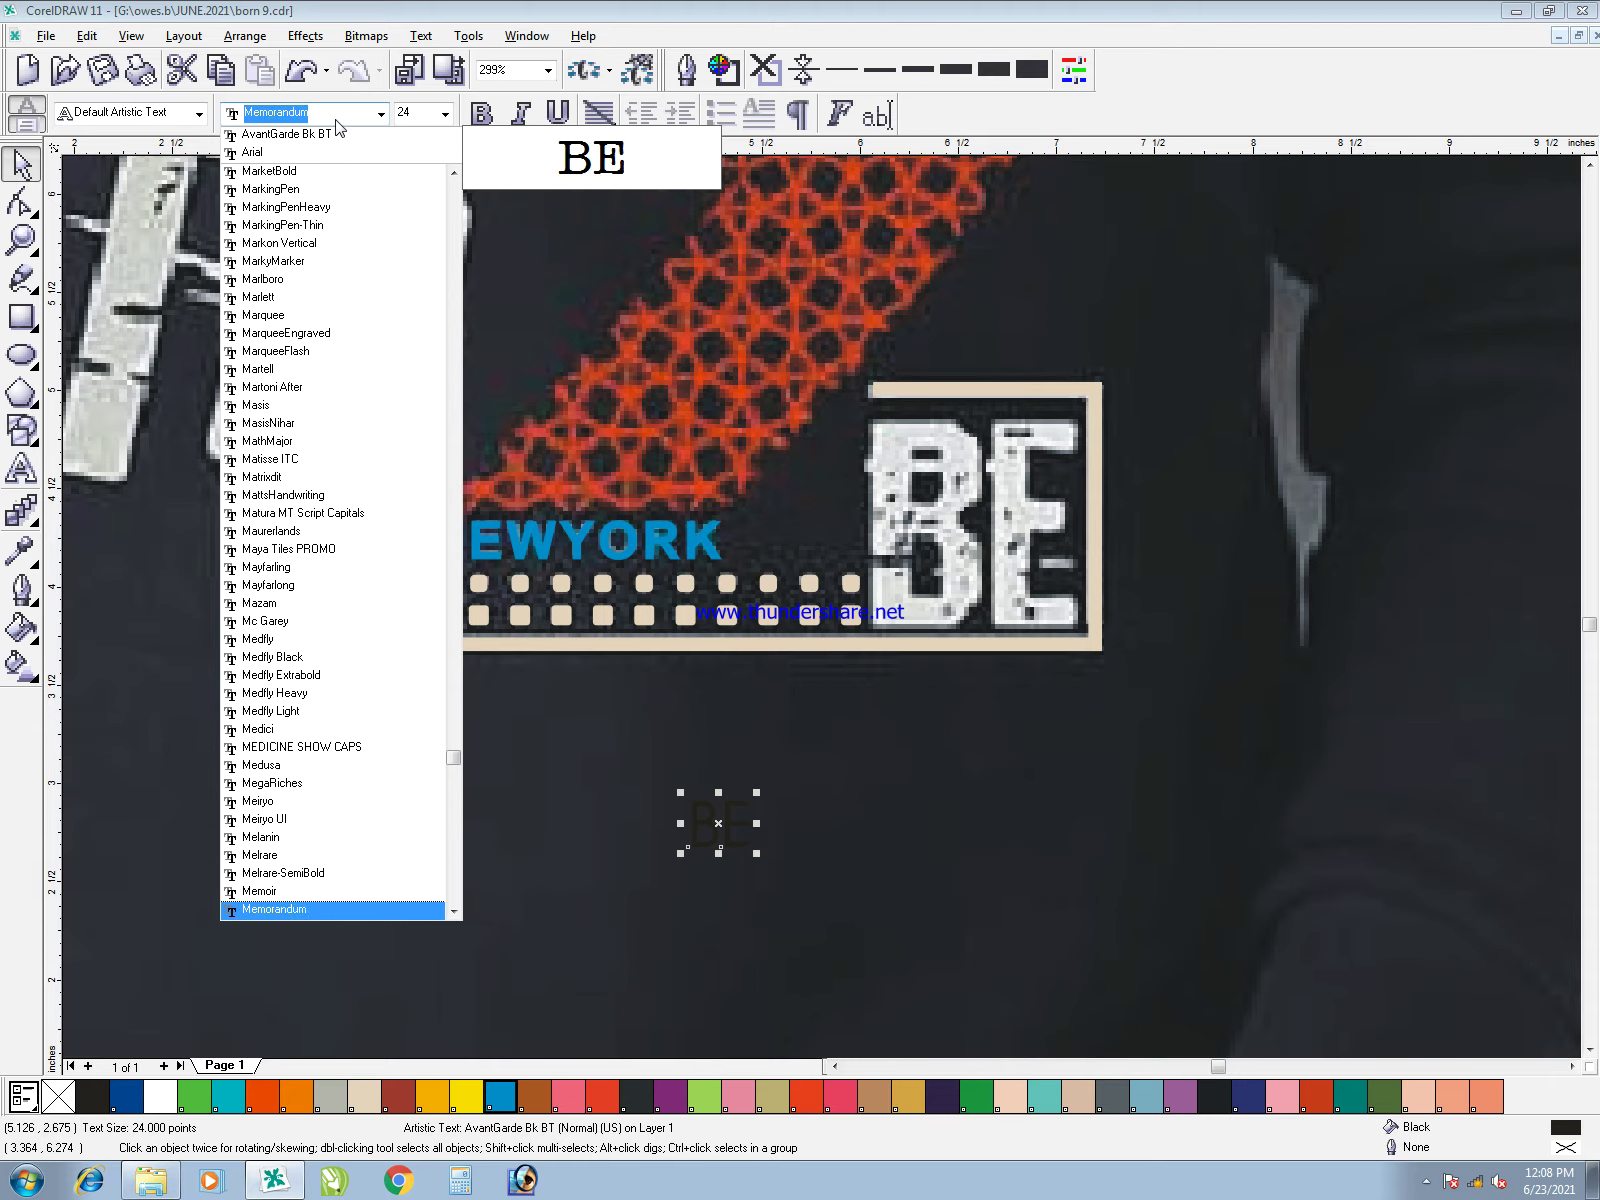
- Preview the BE text in the fonts from Memorandum onward and set it in bold Microstyle ATT
{"action": "key", "text": "Up"}
{"action": "key", "text": "Up"}
{"action": "key", "text": "Down"}
{"action": "key", "text": "Down"}
{"action": "key", "text": "Down"}
{"action": "key", "text": "Down"}
{"action": "key", "text": "Down"}
{"action": "key", "text": "Down"}
{"action": "key", "text": "Down"}
{"action": "key", "text": "Down"}
{"action": "key", "text": "Down"}
{"action": "key", "text": "Down"}
{"action": "key", "text": "Down"}
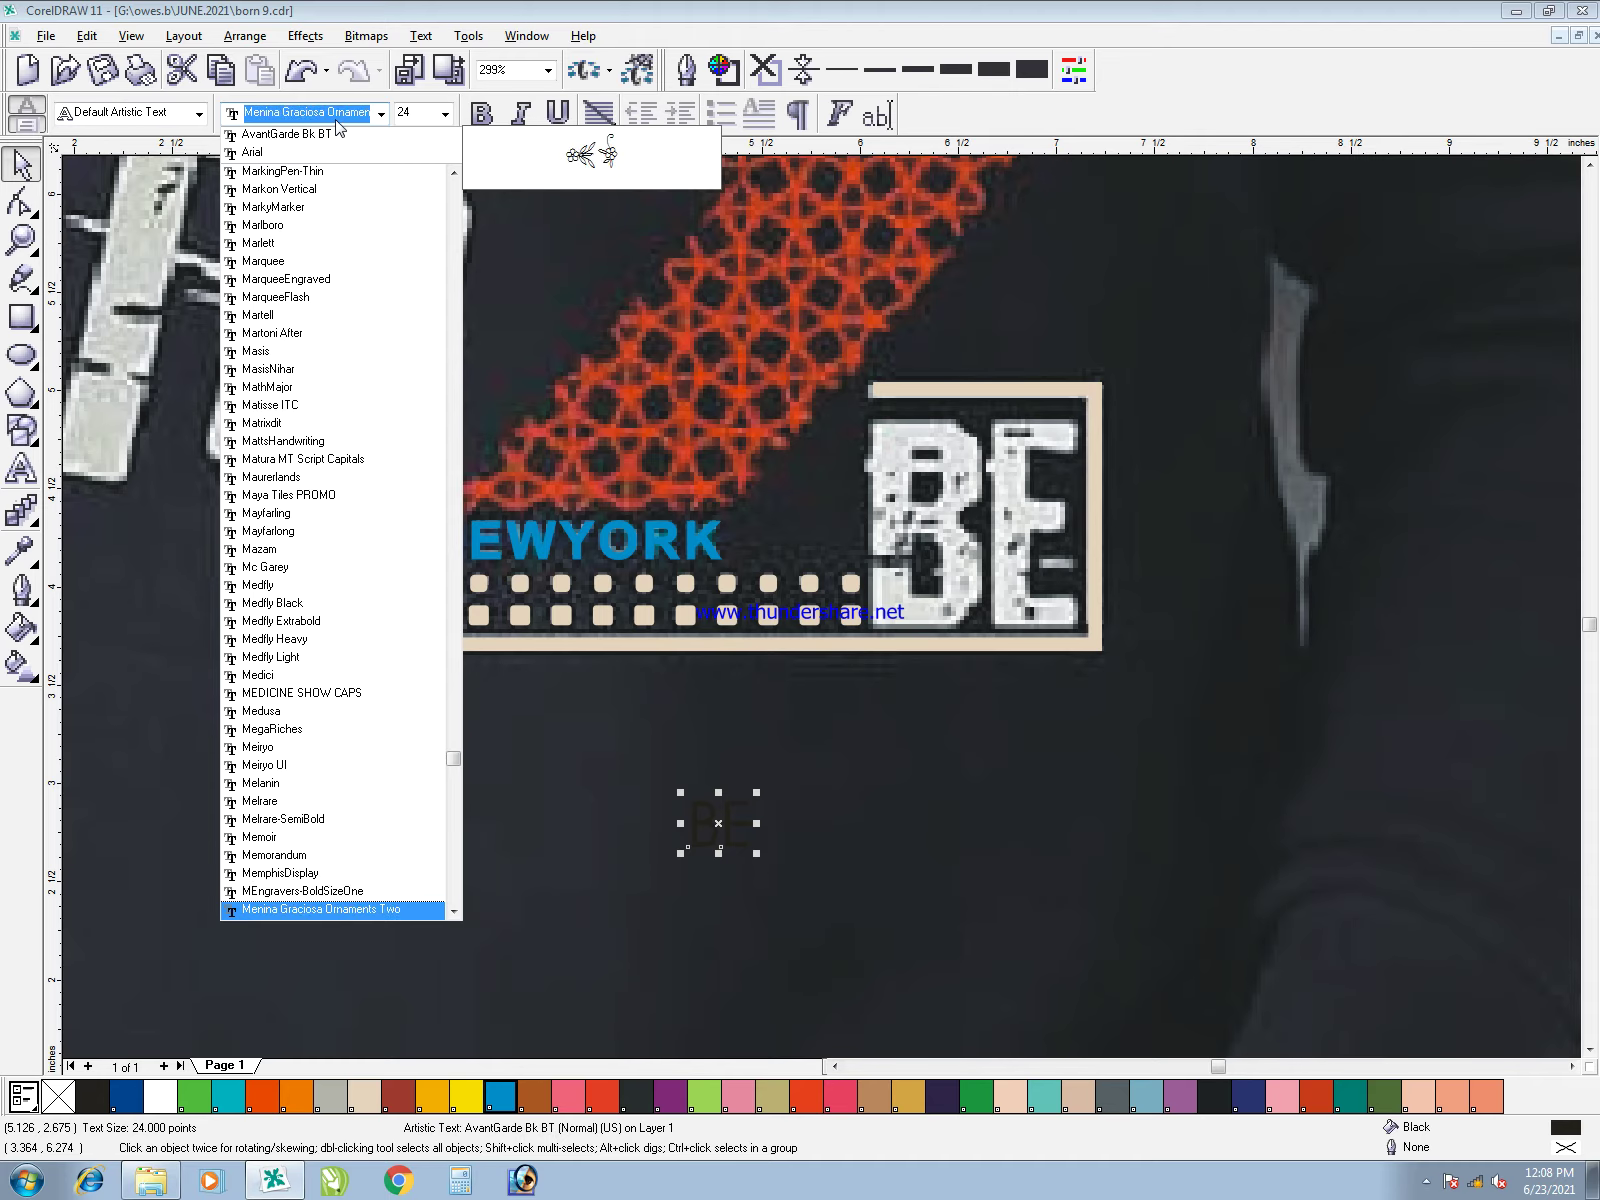
{"action": "key", "text": "Down"}
{"action": "key", "text": "Down"}
{"action": "key", "text": "Down"}
{"action": "key", "text": "Down"}
{"action": "key", "text": "Down"}
{"action": "key", "text": "Down"}
{"action": "key", "text": "Down"}
{"action": "key", "text": "Down"}
{"action": "key", "text": "Down"}
{"action": "key", "text": "Down"}
{"action": "key", "text": "Down"}
{"action": "key", "text": "Down"}
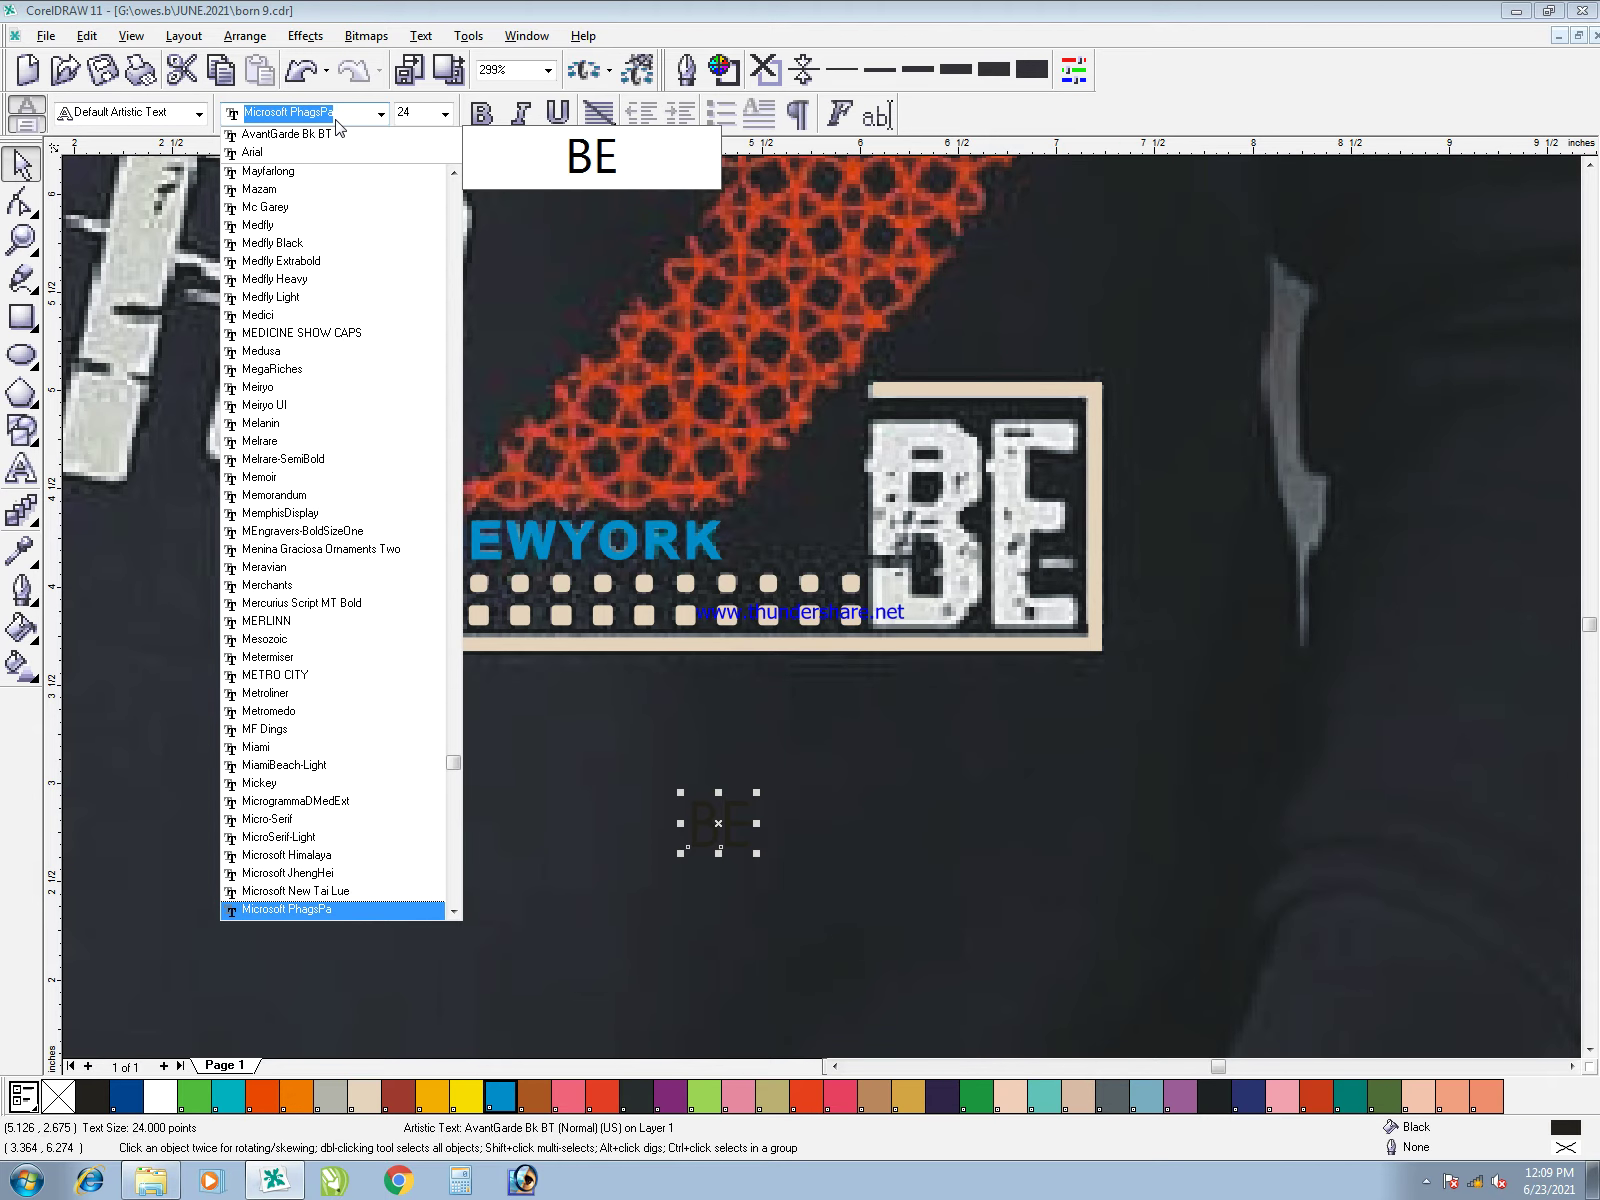
{"action": "key", "text": "Down"}
{"action": "key", "text": "Down"}
{"action": "key", "text": "Down"}
{"action": "key", "text": "Down"}
{"action": "key", "text": "Down"}
{"action": "key", "text": "Down"}
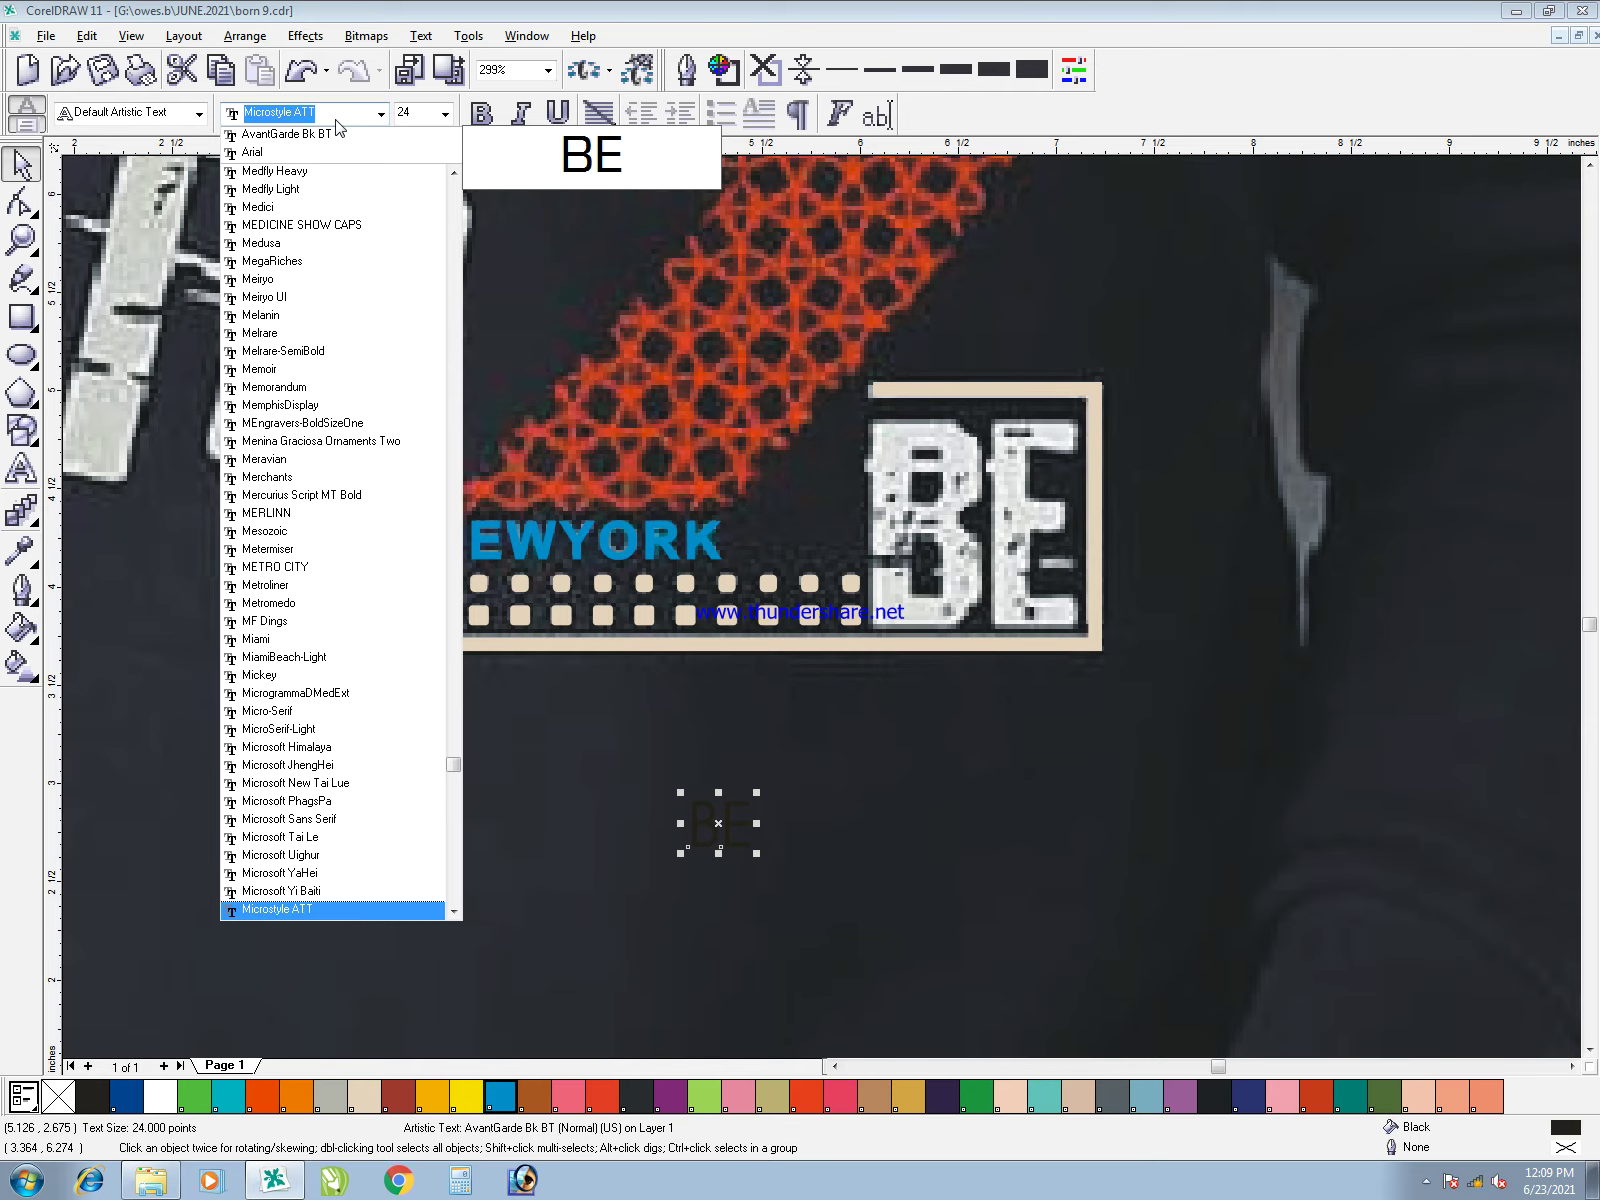
{"action": "key", "text": "Return"}
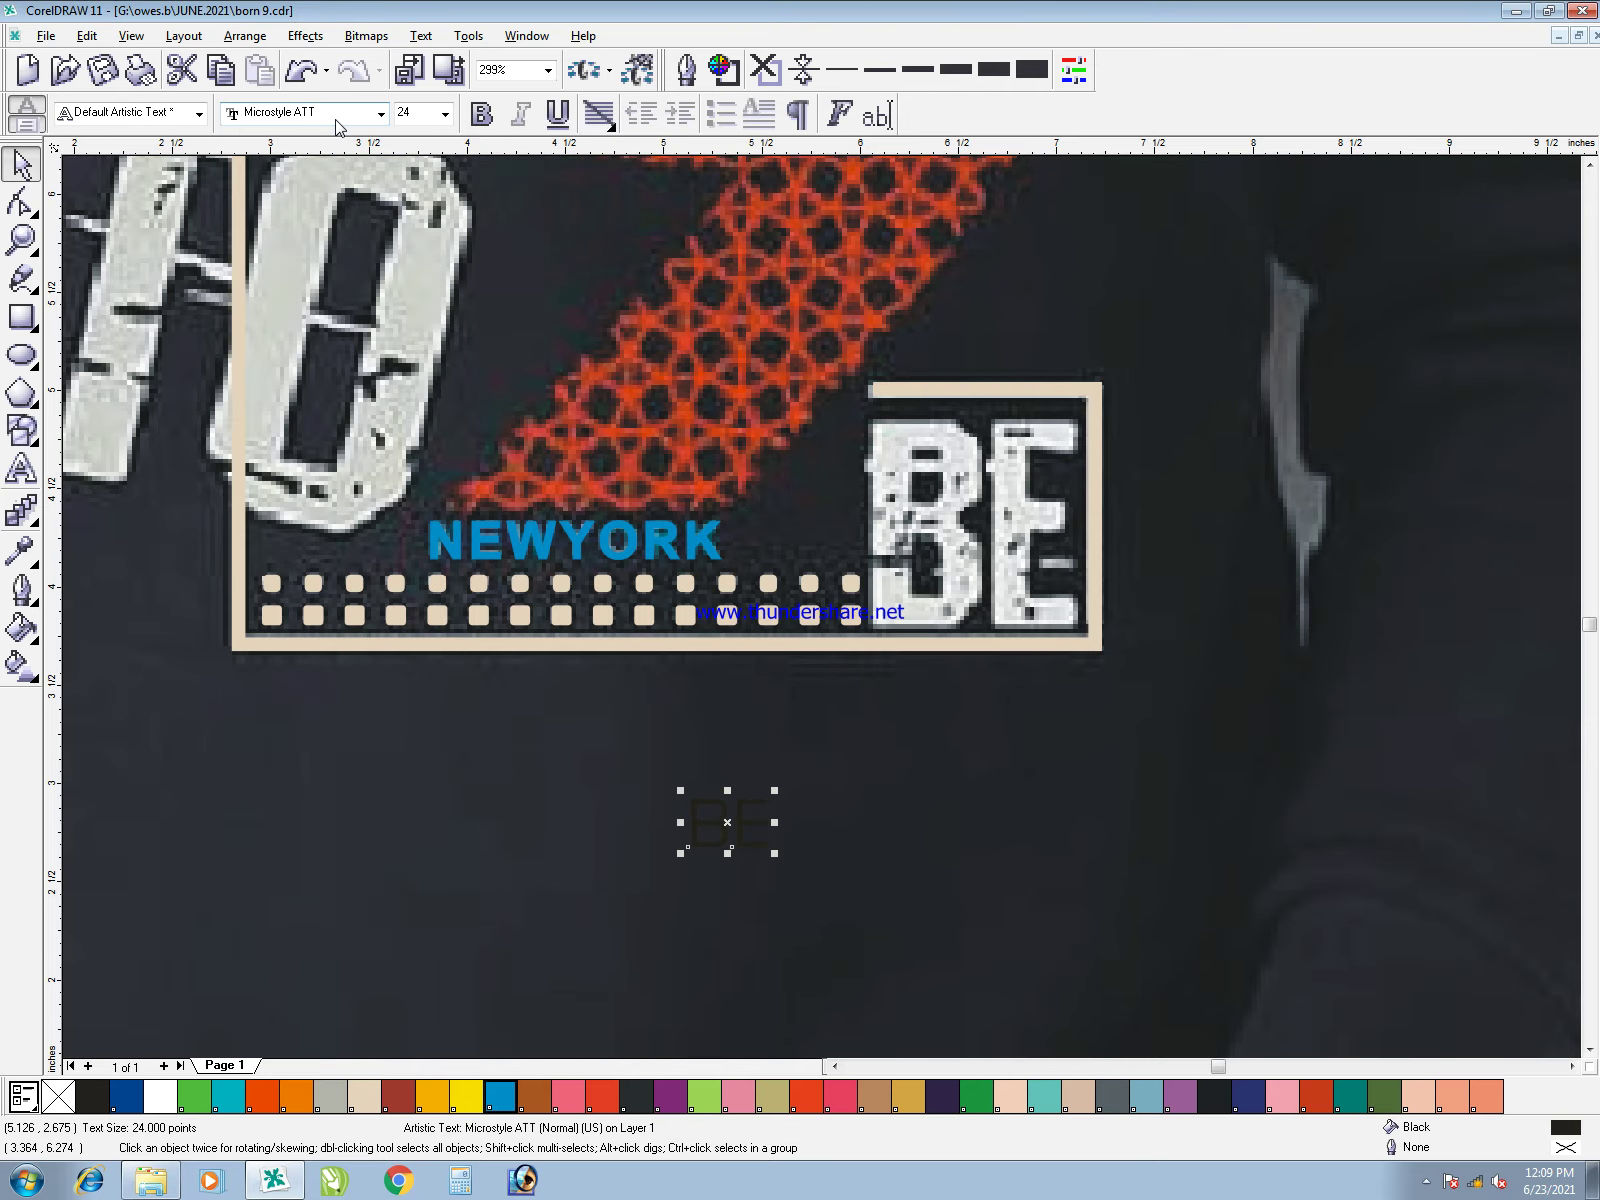
{"action": "left_click", "coordinate": [481, 114]}
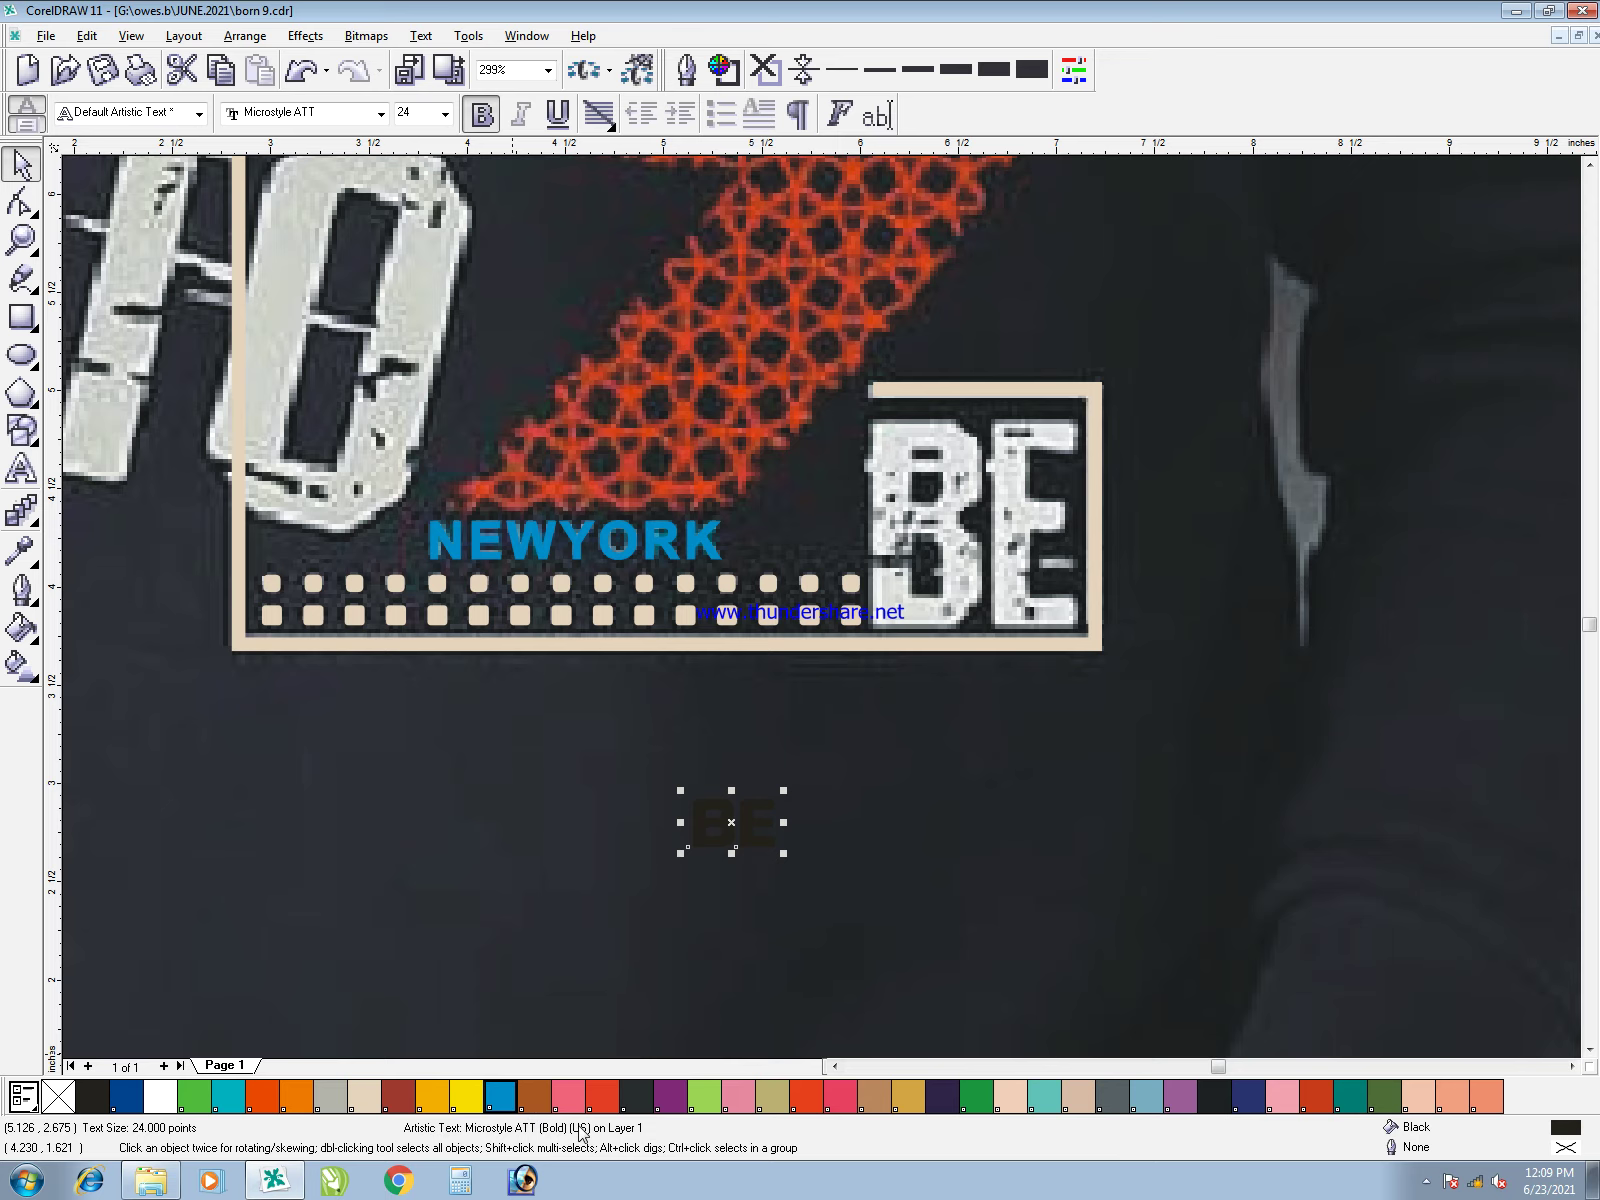
- Color the BE text red, move it into the frame corner and scale it over the reference BE lettering
{"action": "left_click", "coordinate": [601, 1097]}
{"action": "left_click_drag", "start_coordinate": [743, 828], "coordinate": [1092, 548]}
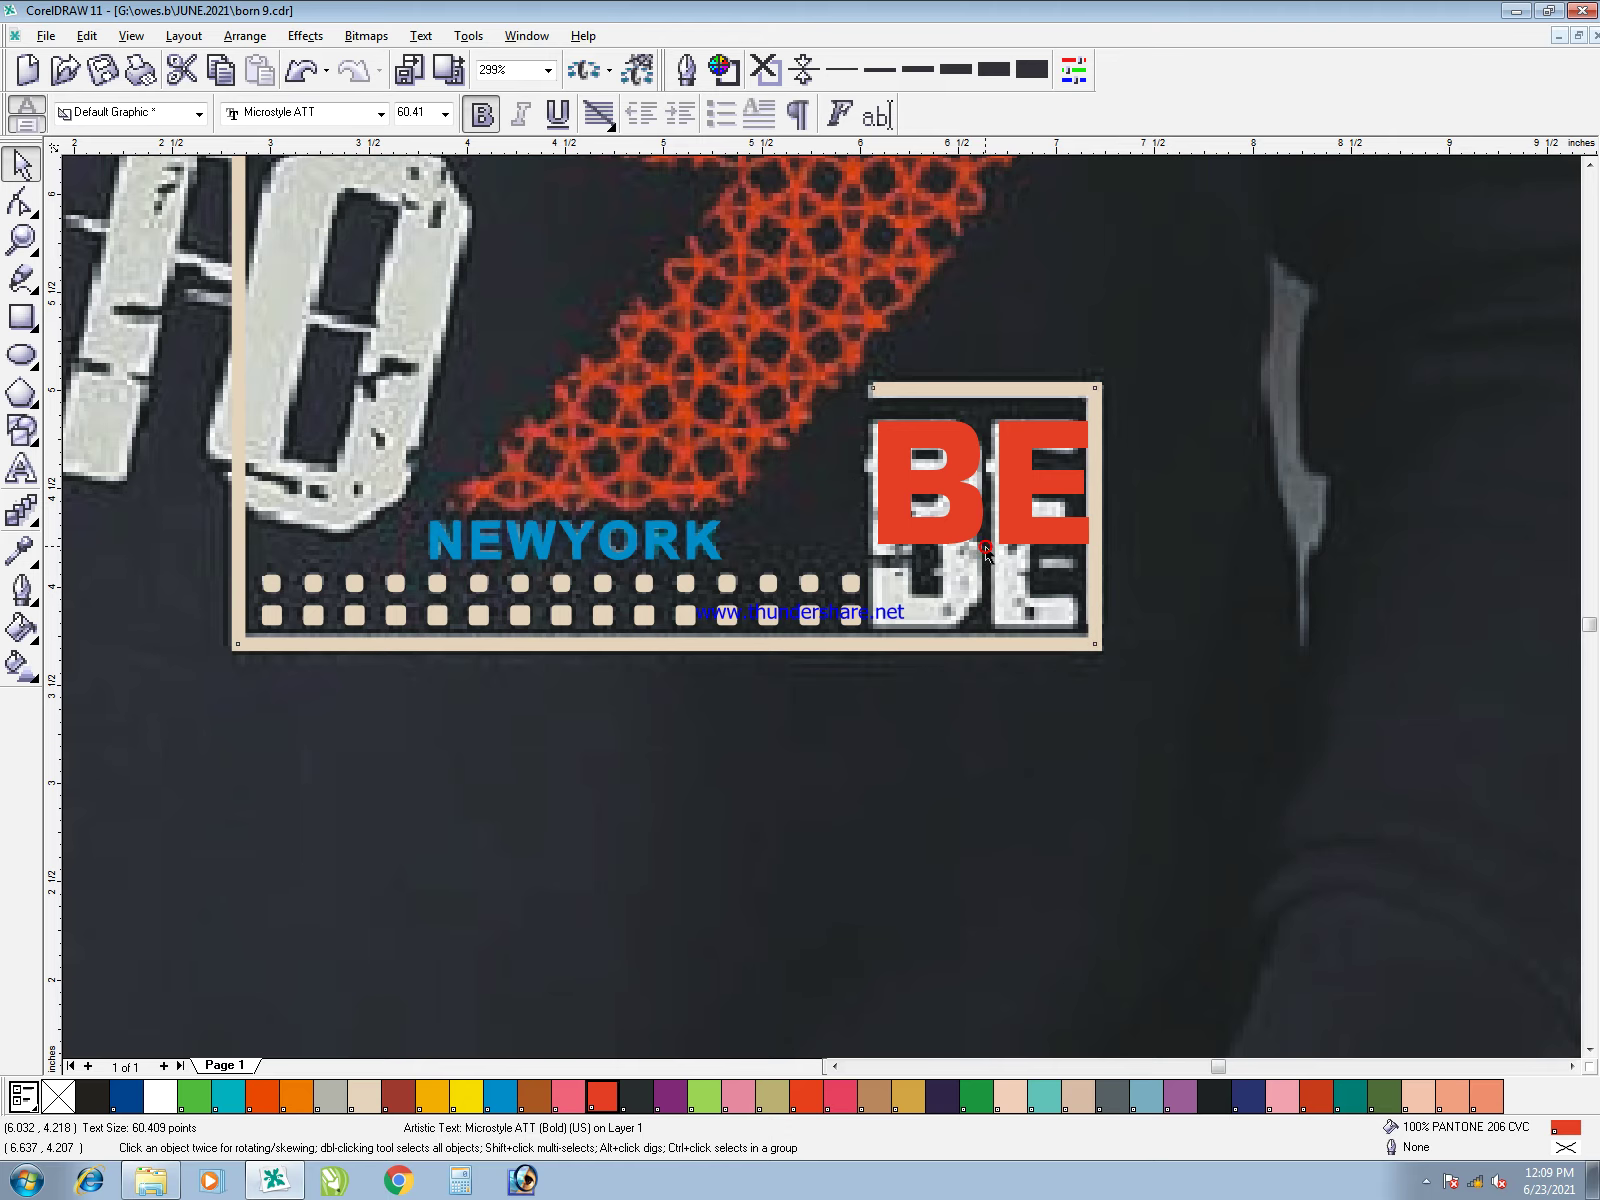
{"action": "key", "text": "ctrl+q"}
{"action": "key", "text": "ctrl+z"}
{"action": "left_click_drag", "start_coordinate": [988, 550], "coordinate": [982, 632]}
{"action": "left_click_drag", "start_coordinate": [1087, 528], "coordinate": [1079, 528]}
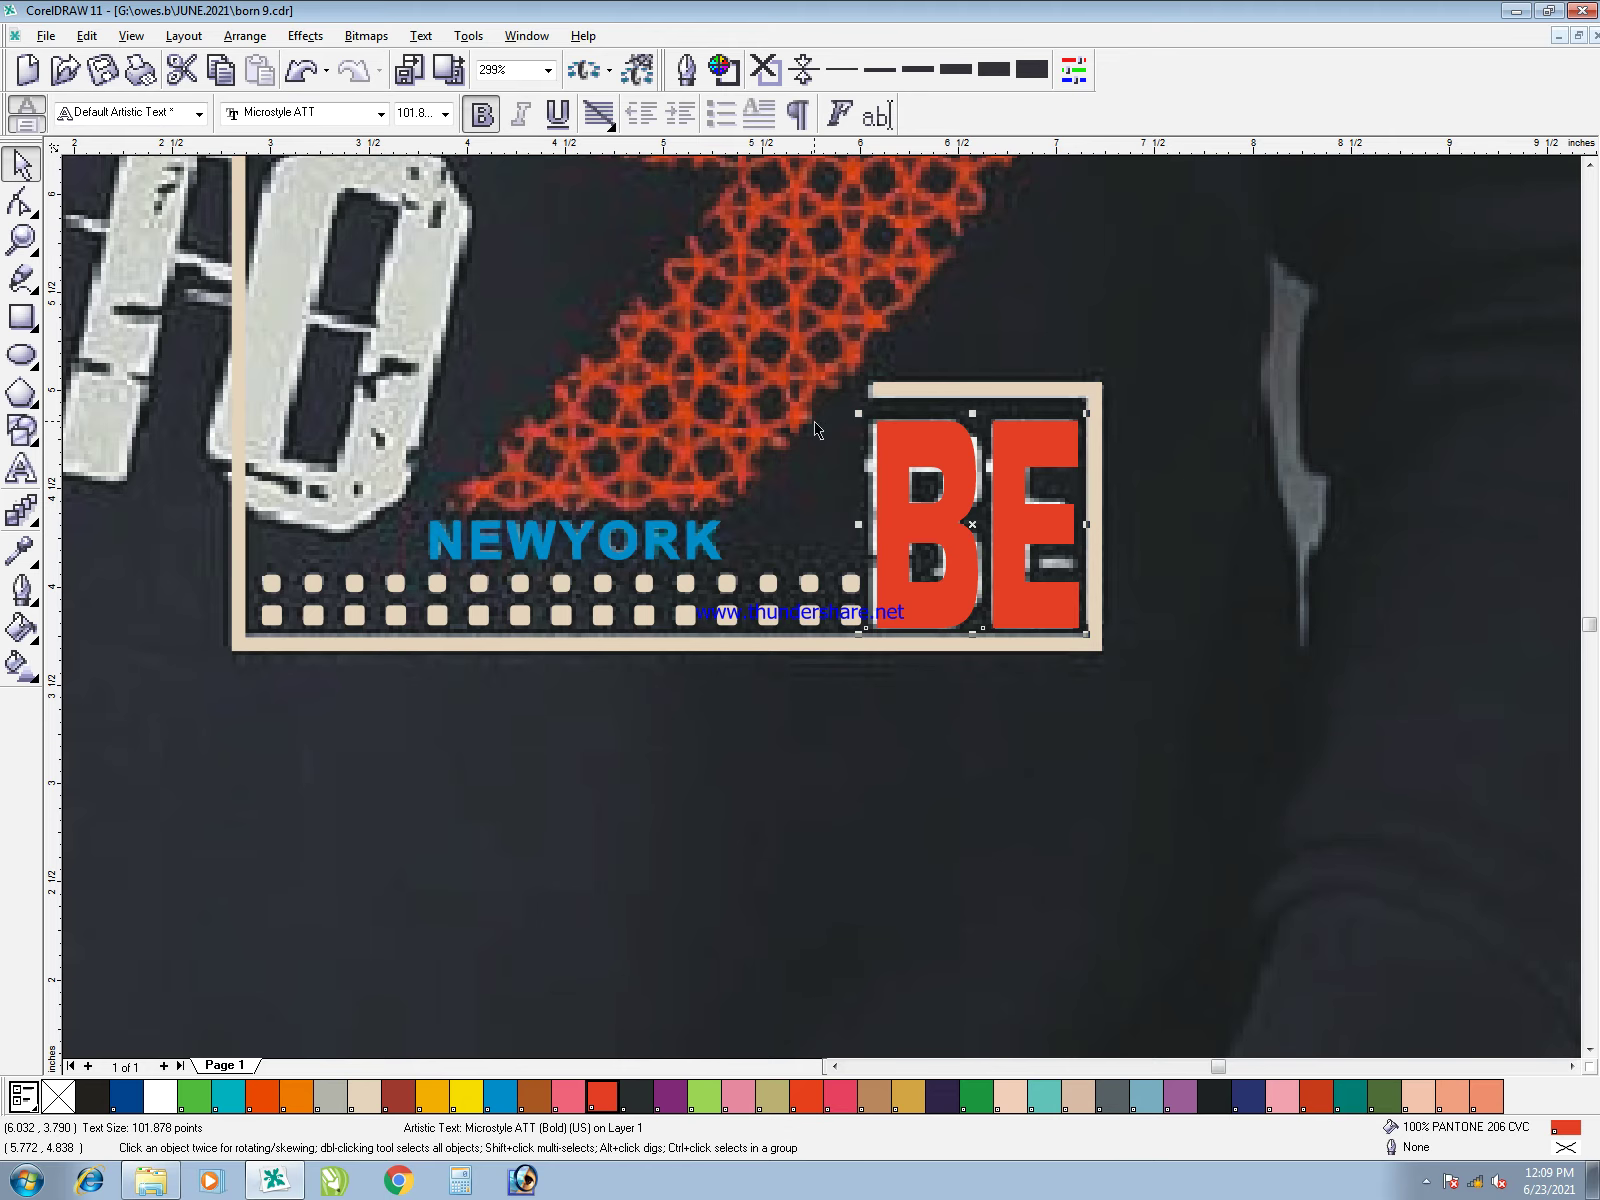
- Compare the BE text in the fonts following Microstyle ATT and apply the Monotone font
{"action": "left_click", "coordinate": [301, 112]}
{"action": "key", "text": "Down"}
{"action": "key", "text": "Down"}
{"action": "key", "text": "Down"}
{"action": "key", "text": "Down"}
{"action": "key", "text": "Down"}
{"action": "key", "text": "Down"}
{"action": "key", "text": "Down"}
{"action": "key", "text": "Down"}
{"action": "key", "text": "Down"}
{"action": "key", "text": "Down"}
{"action": "key", "text": "Up"}
{"action": "key", "text": "Up"}
{"action": "key", "text": "Up"}
{"action": "key", "text": "Up"}
{"action": "key", "text": "Up"}
{"action": "key", "text": "Up"}
{"action": "key", "text": "Up"}
{"action": "key", "text": "Up"}
{"action": "key", "text": "Up"}
{"action": "key", "text": "Up"}
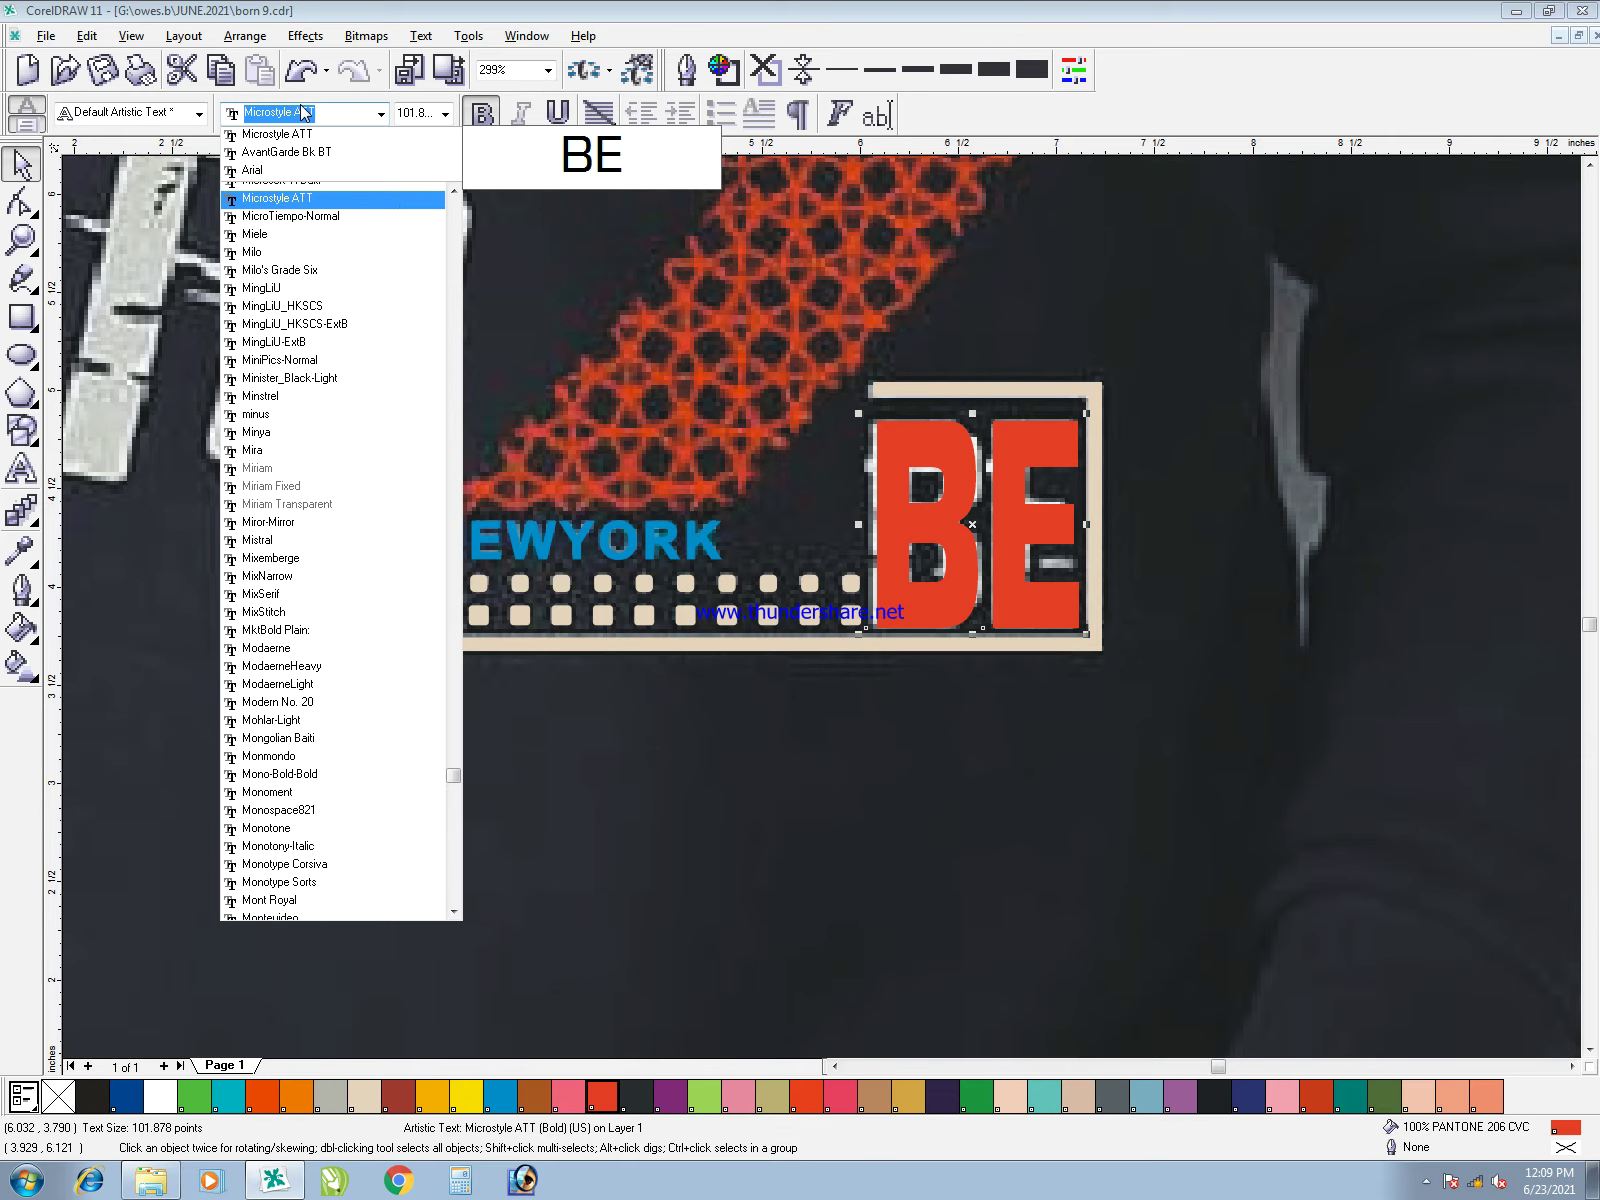
{"action": "key", "text": "Down"}
{"action": "key", "text": "Down"}
{"action": "key", "text": "Down"}
{"action": "key", "text": "Down"}
{"action": "key", "text": "Down"}
{"action": "key", "text": "Down"}
{"action": "key", "text": "Down"}
{"action": "key", "text": "Down"}
{"action": "key", "text": "Down"}
{"action": "key", "text": "Down"}
{"action": "key", "text": "Down"}
{"action": "key", "text": "Down"}
{"action": "key", "text": "Down"}
{"action": "key", "text": "Down"}
{"action": "key", "text": "Down"}
{"action": "key", "text": "Down"}
{"action": "key", "text": "Down"}
{"action": "key", "text": "Down"}
{"action": "key", "text": "Down"}
{"action": "key", "text": "Down"}
{"action": "key", "text": "Down"}
{"action": "key", "text": "Down"}
{"action": "key", "text": "Down"}
{"action": "key", "text": "Down"}
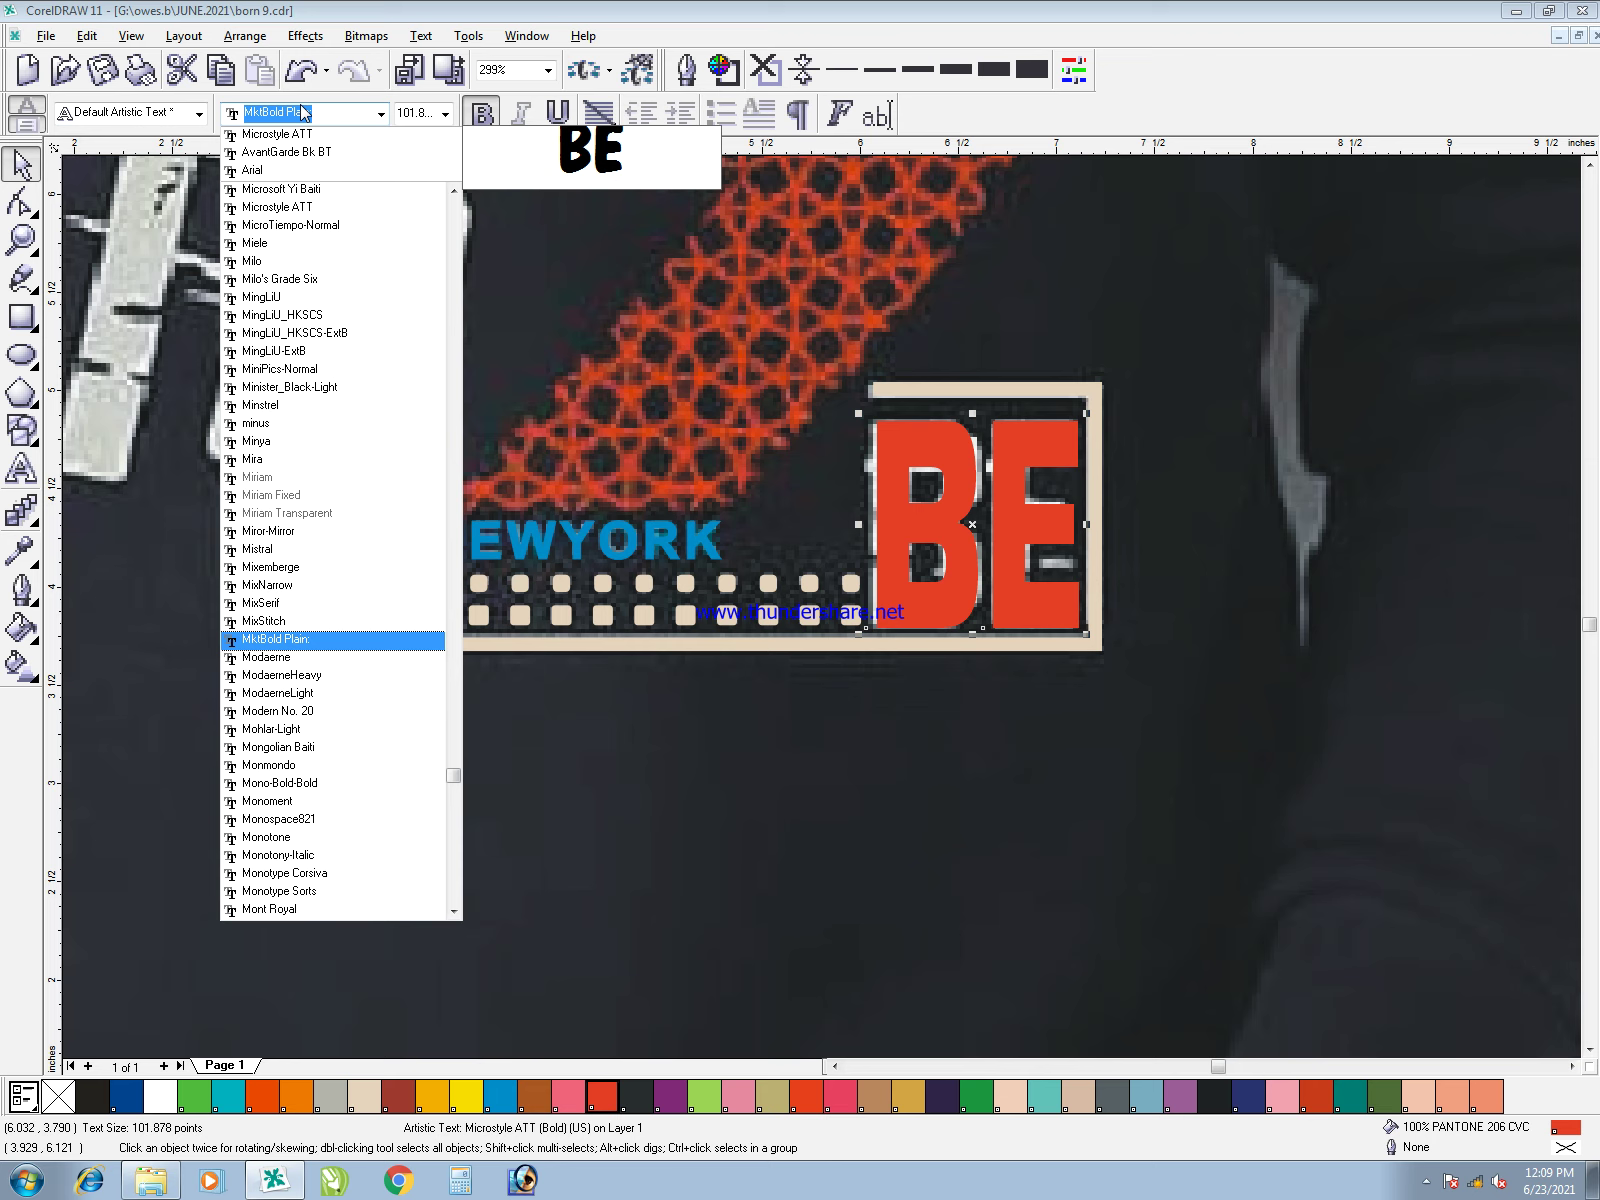
{"action": "key", "text": "Down"}
{"action": "key", "text": "Down"}
{"action": "key", "text": "Down"}
{"action": "key", "text": "Down"}
{"action": "key", "text": "Down"}
{"action": "key", "text": "Down"}
{"action": "key", "text": "Down"}
{"action": "key", "text": "Down"}
{"action": "key", "text": "Down"}
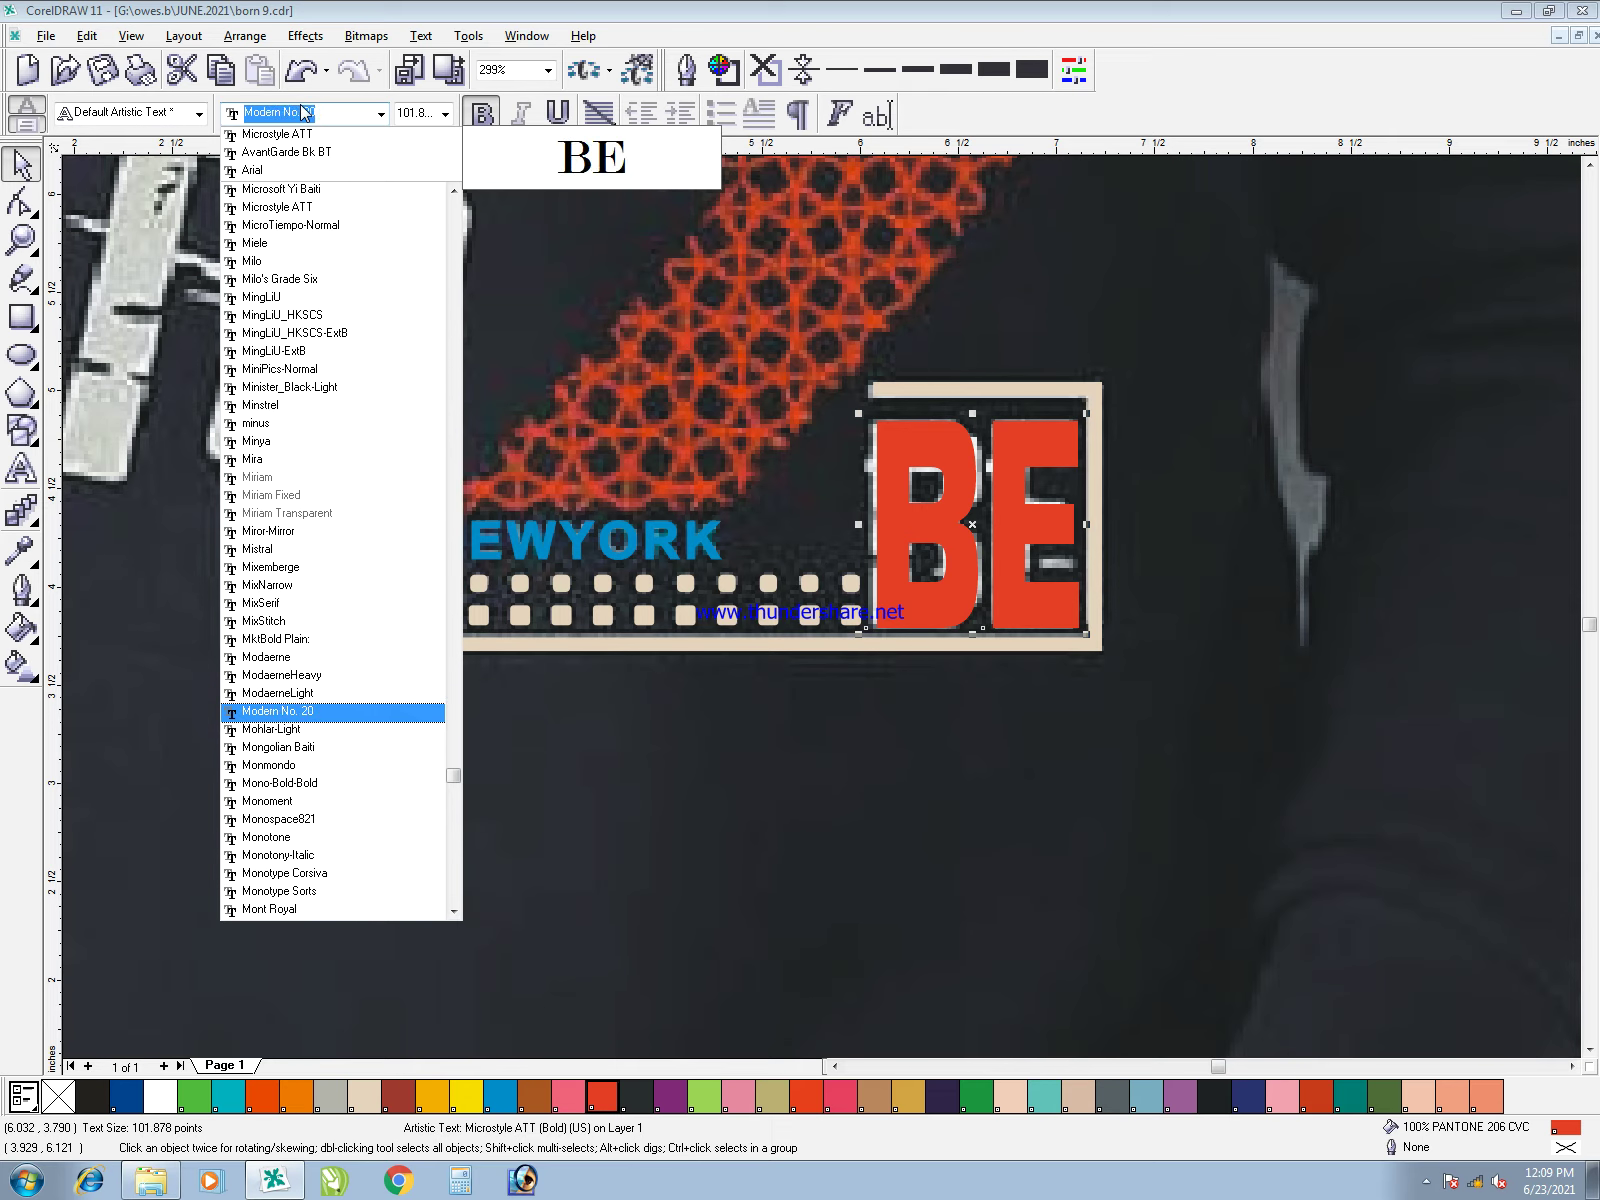
{"action": "key", "text": "Down"}
{"action": "key", "text": "Down"}
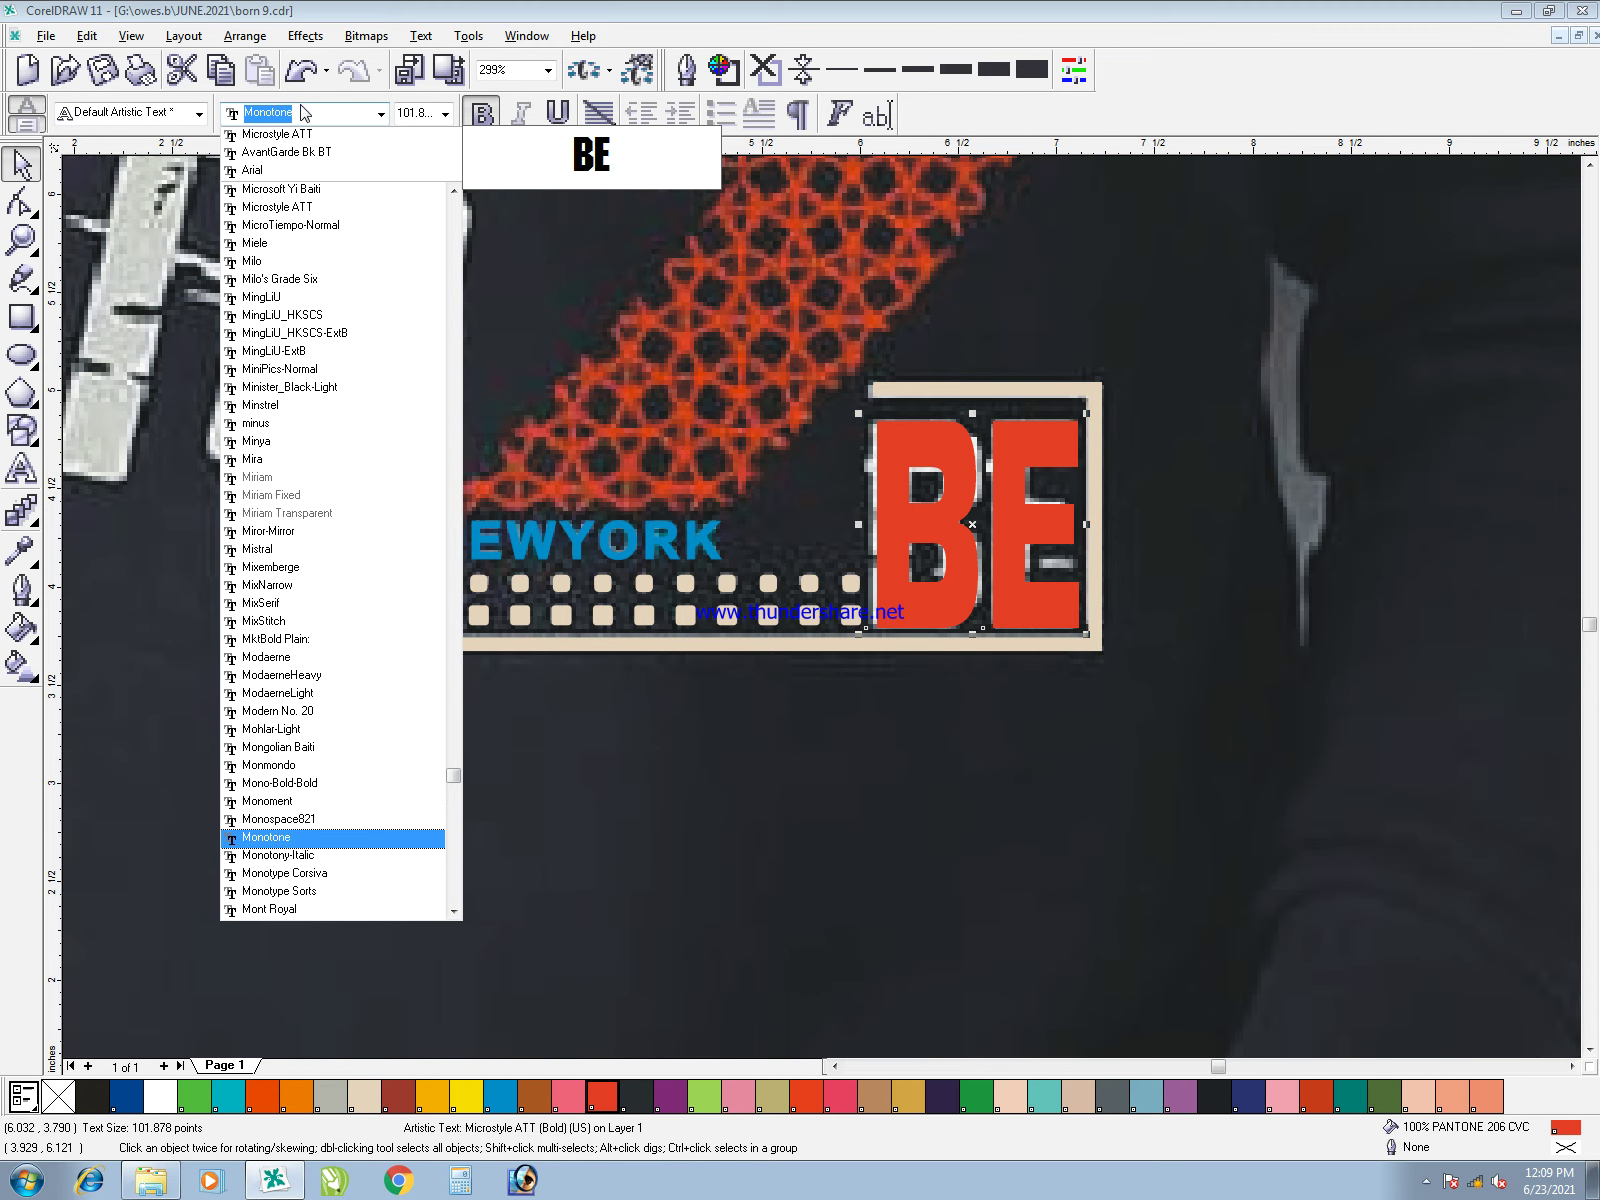
{"action": "key", "text": "Return"}
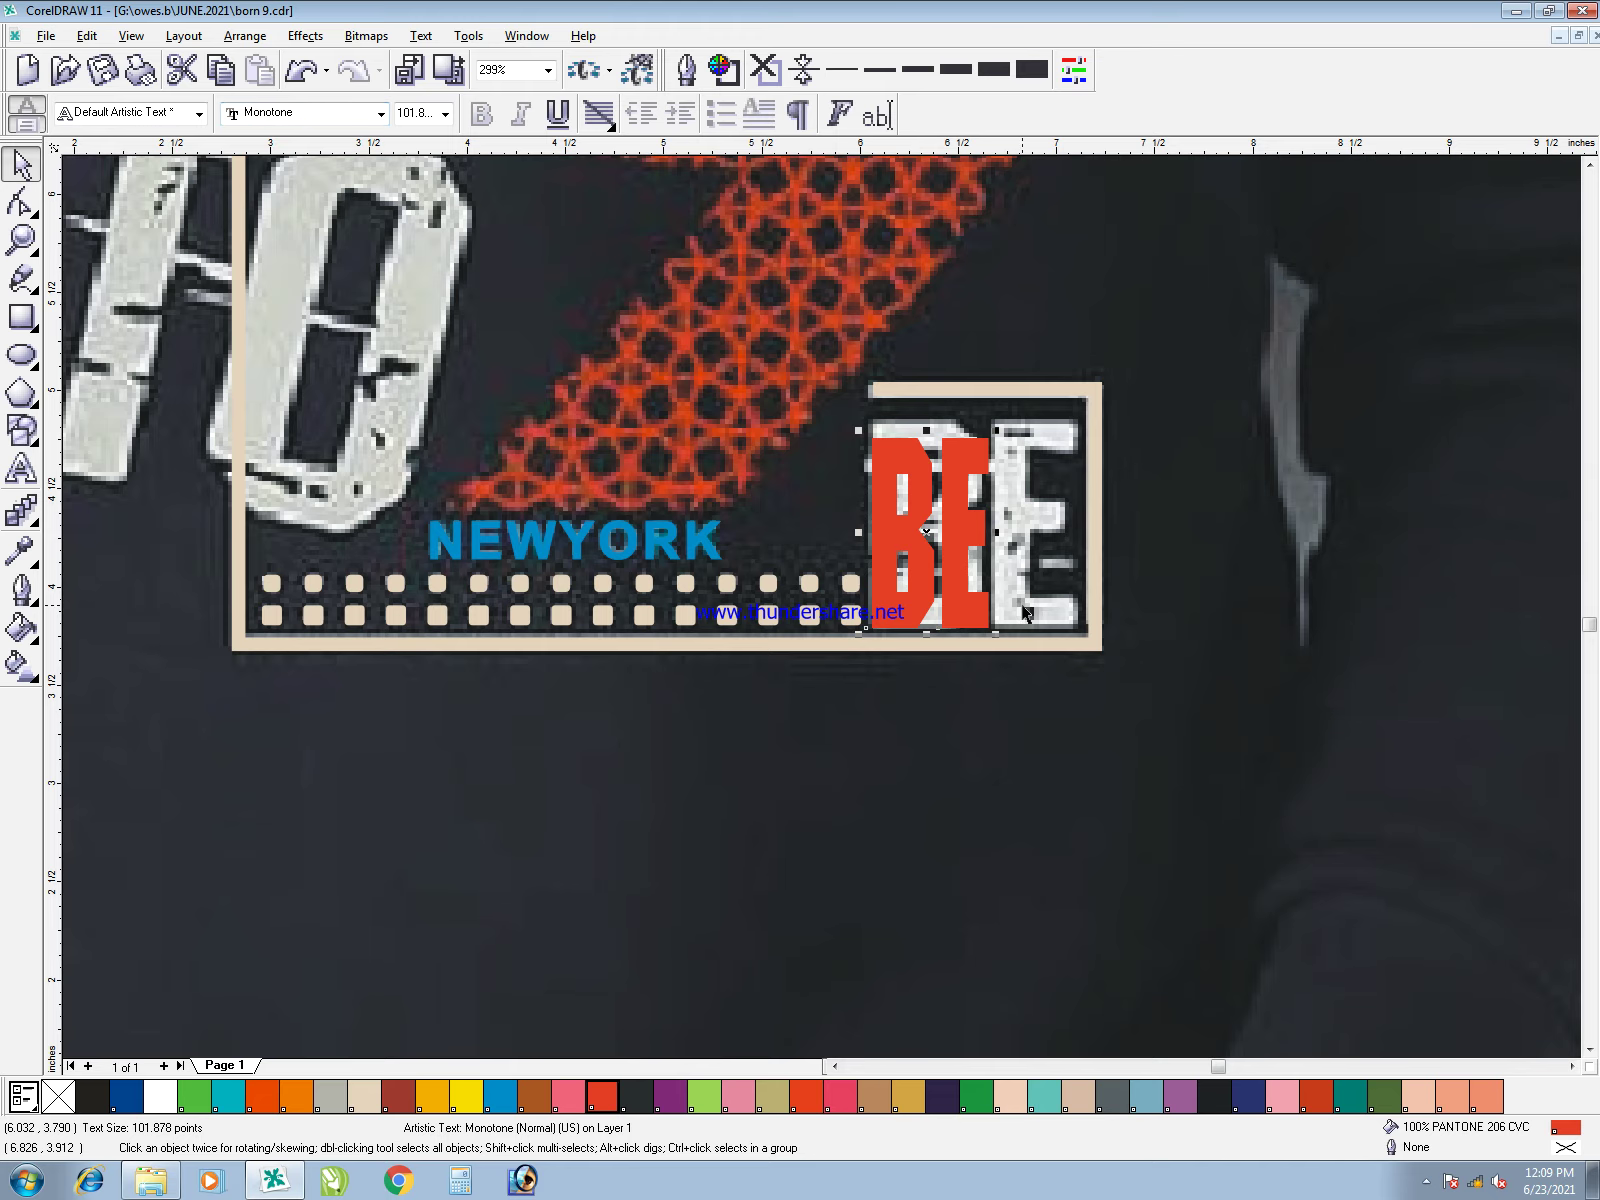
- Stretch the BE text wider and taller until it covers the reference letters inside the frame, then deselect it
{"action": "left_click_drag", "start_coordinate": [996, 544], "coordinate": [1077, 540]}
{"action": "left_click_drag", "start_coordinate": [968, 432], "coordinate": [963, 415]}
{"action": "left_click_drag", "start_coordinate": [1073, 541], "coordinate": [1084, 540]}
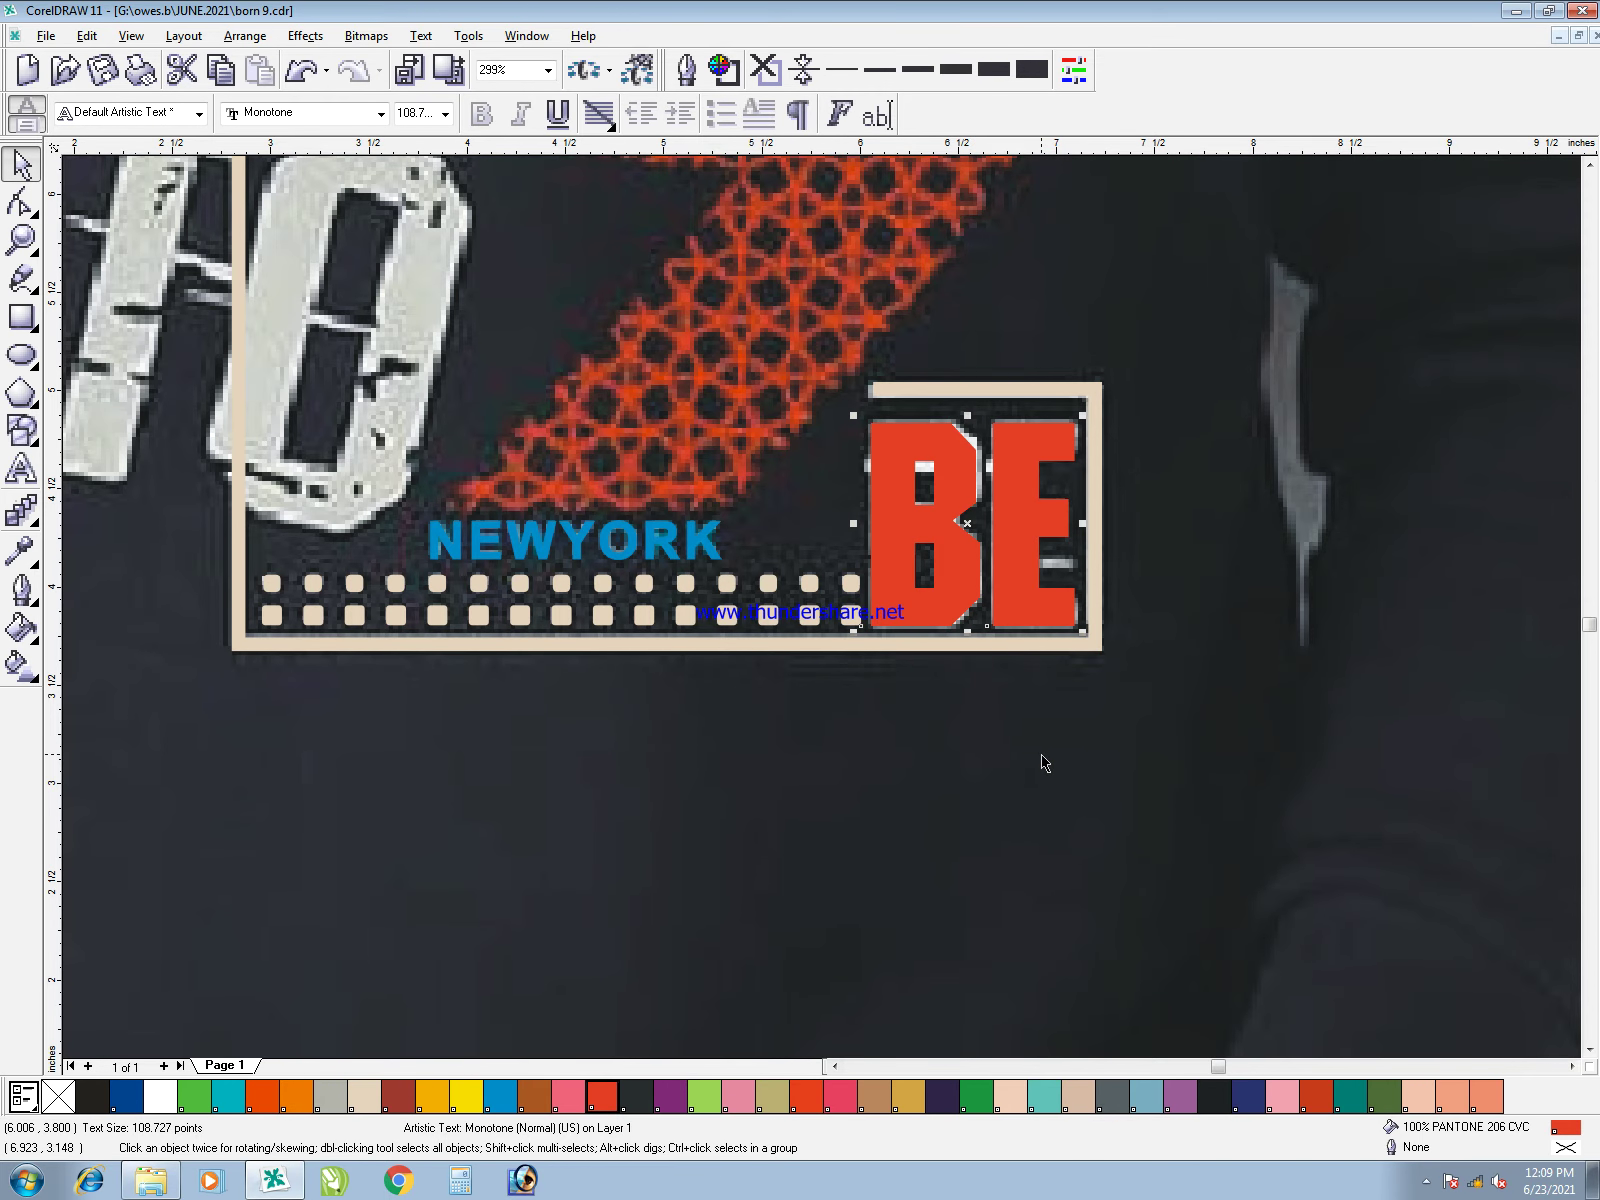
{"action": "scroll", "coordinate": [1043, 763], "scroll_direction": "down", "scroll_amount": 1}
{"action": "left_click", "coordinate": [1037, 825]}
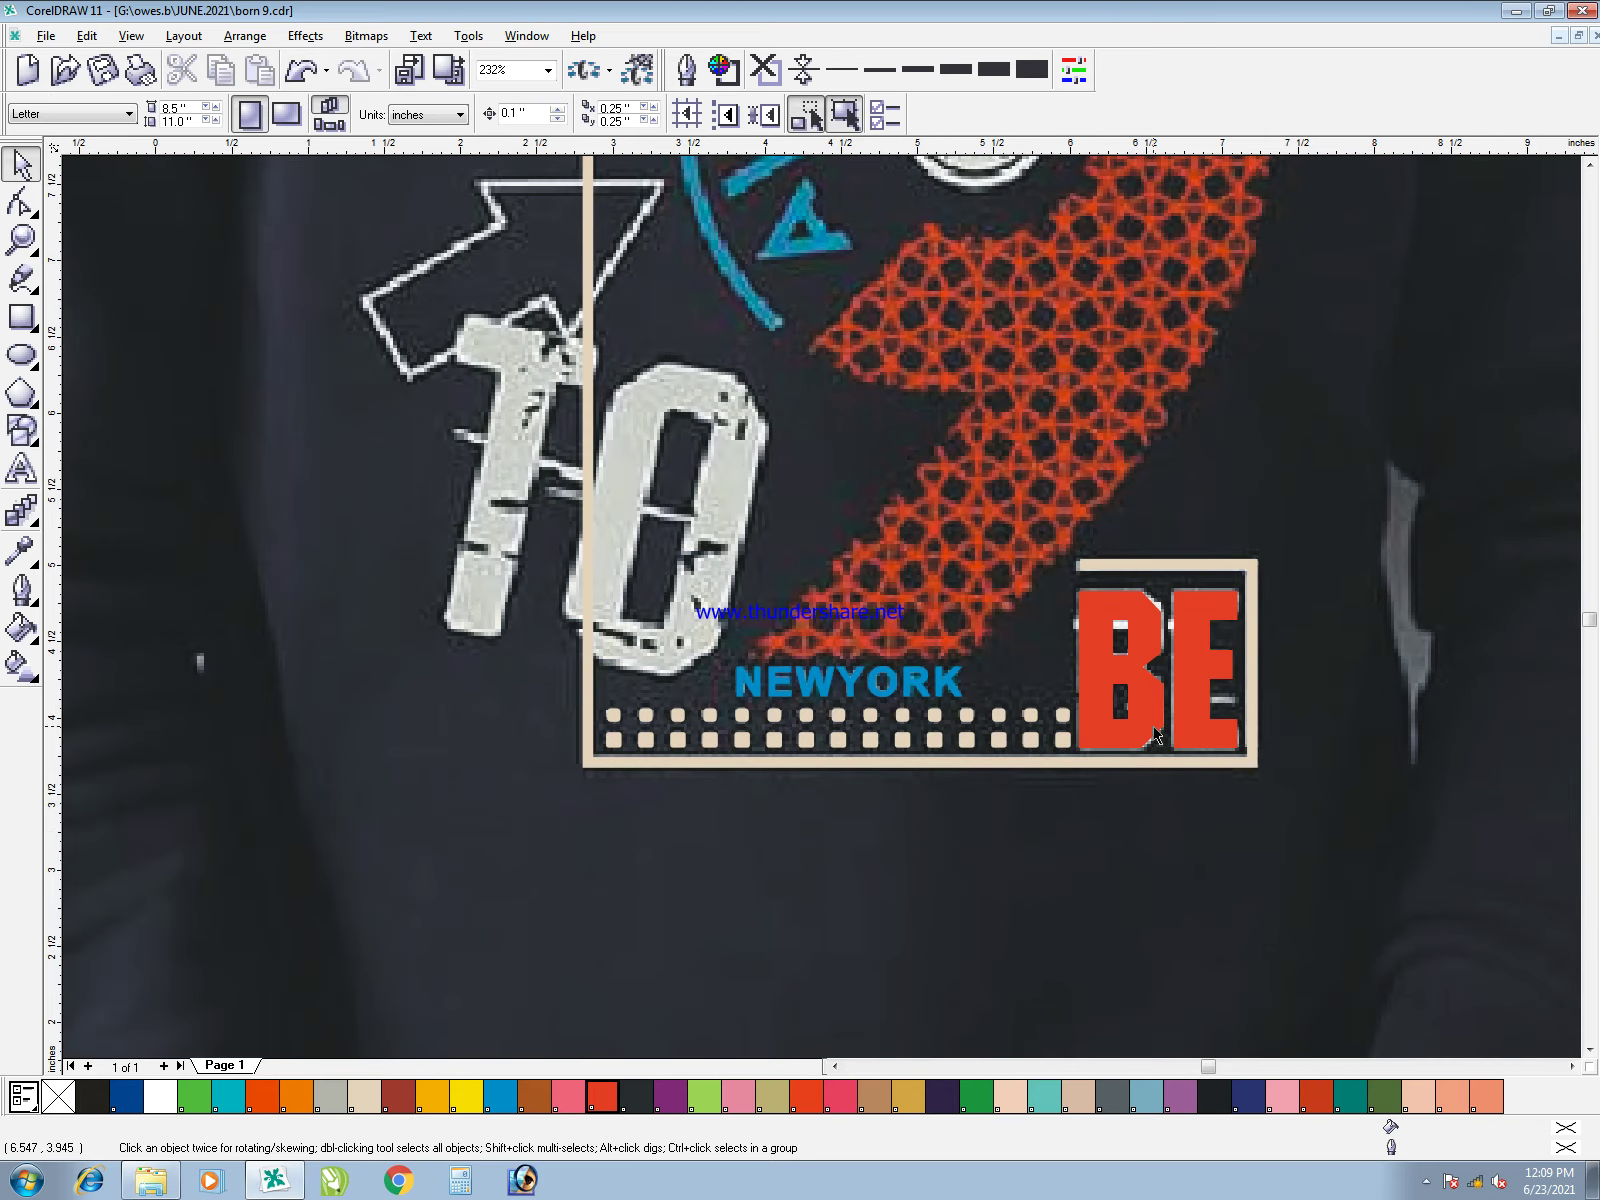
- Place a copy of the red BE text beside the reference BORN lettering and change its wording to BORN
{"action": "key", "text": "F3"}
{"action": "key", "text": "F2"}
{"action": "left_click_drag", "start_coordinate": [340, 279], "coordinate": [389, 372]}
{"action": "scroll", "coordinate": [1135, 882], "scroll_direction": "up", "scroll_amount": 2}
{"action": "key", "text": "F8"}
{"action": "type", "text": "OR"}
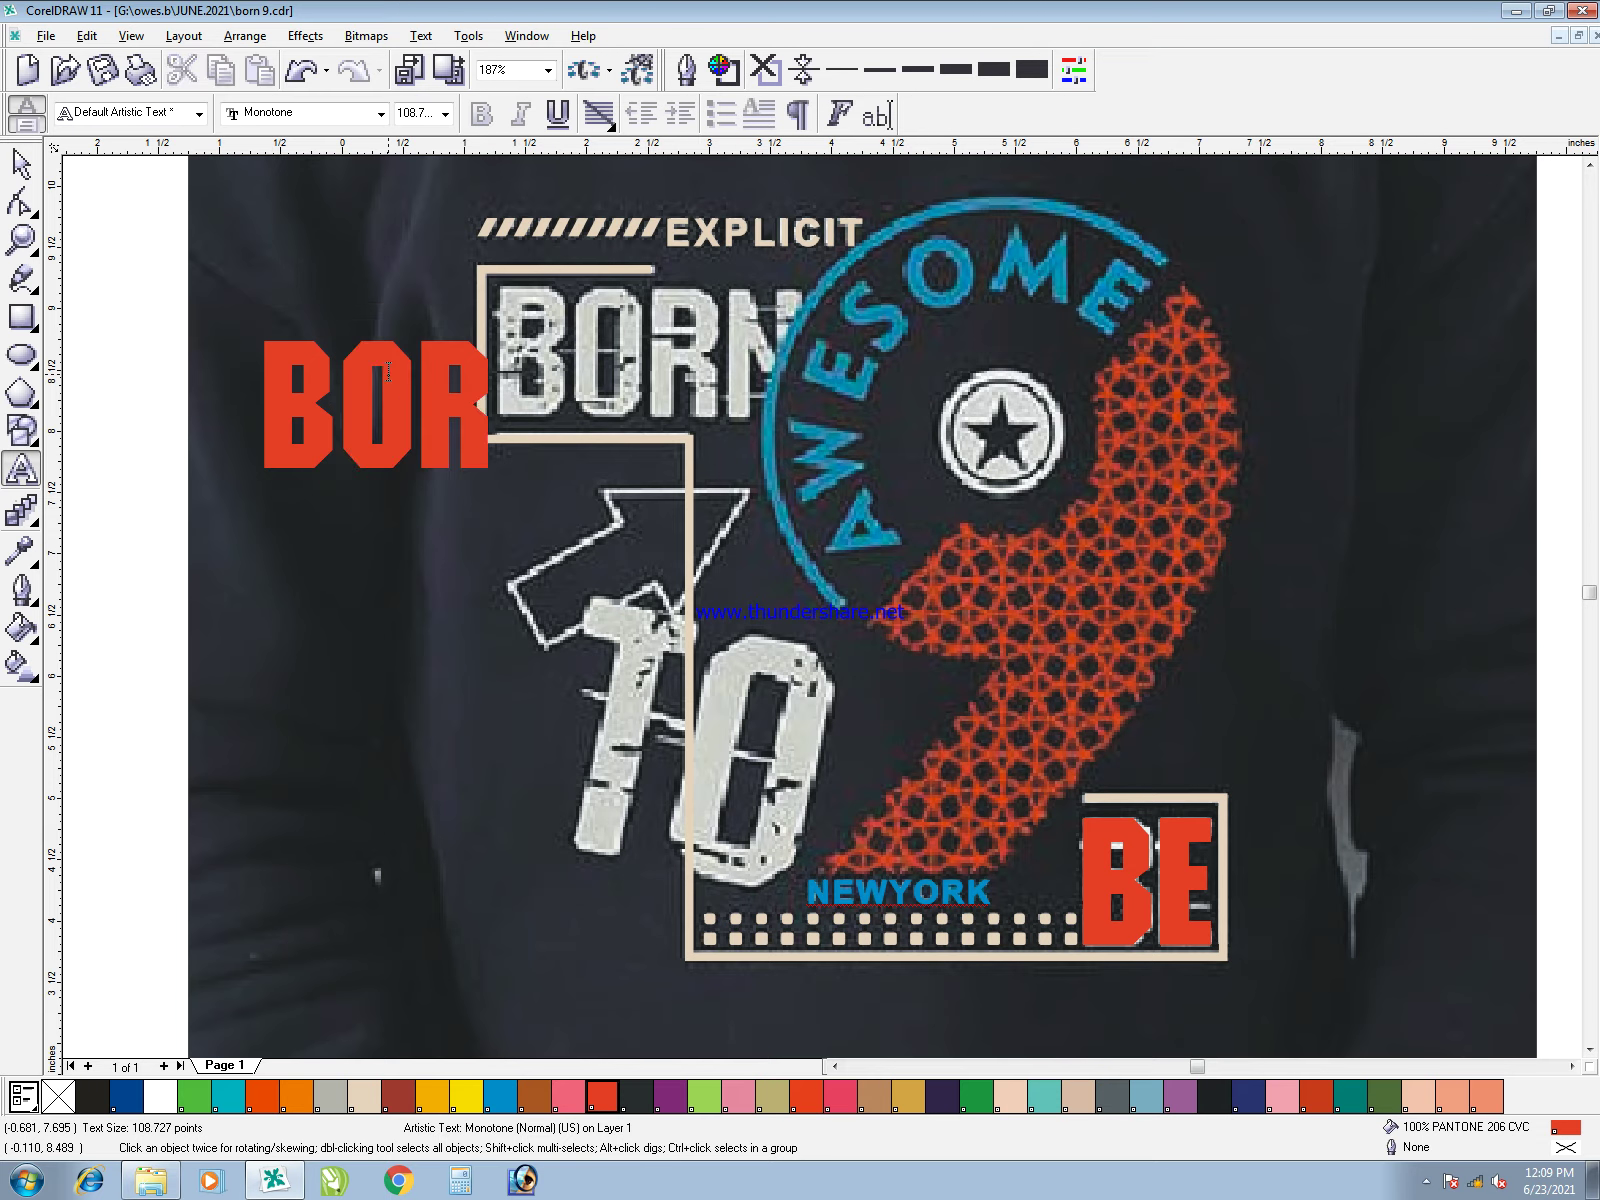
{"action": "type", "text": "N"}
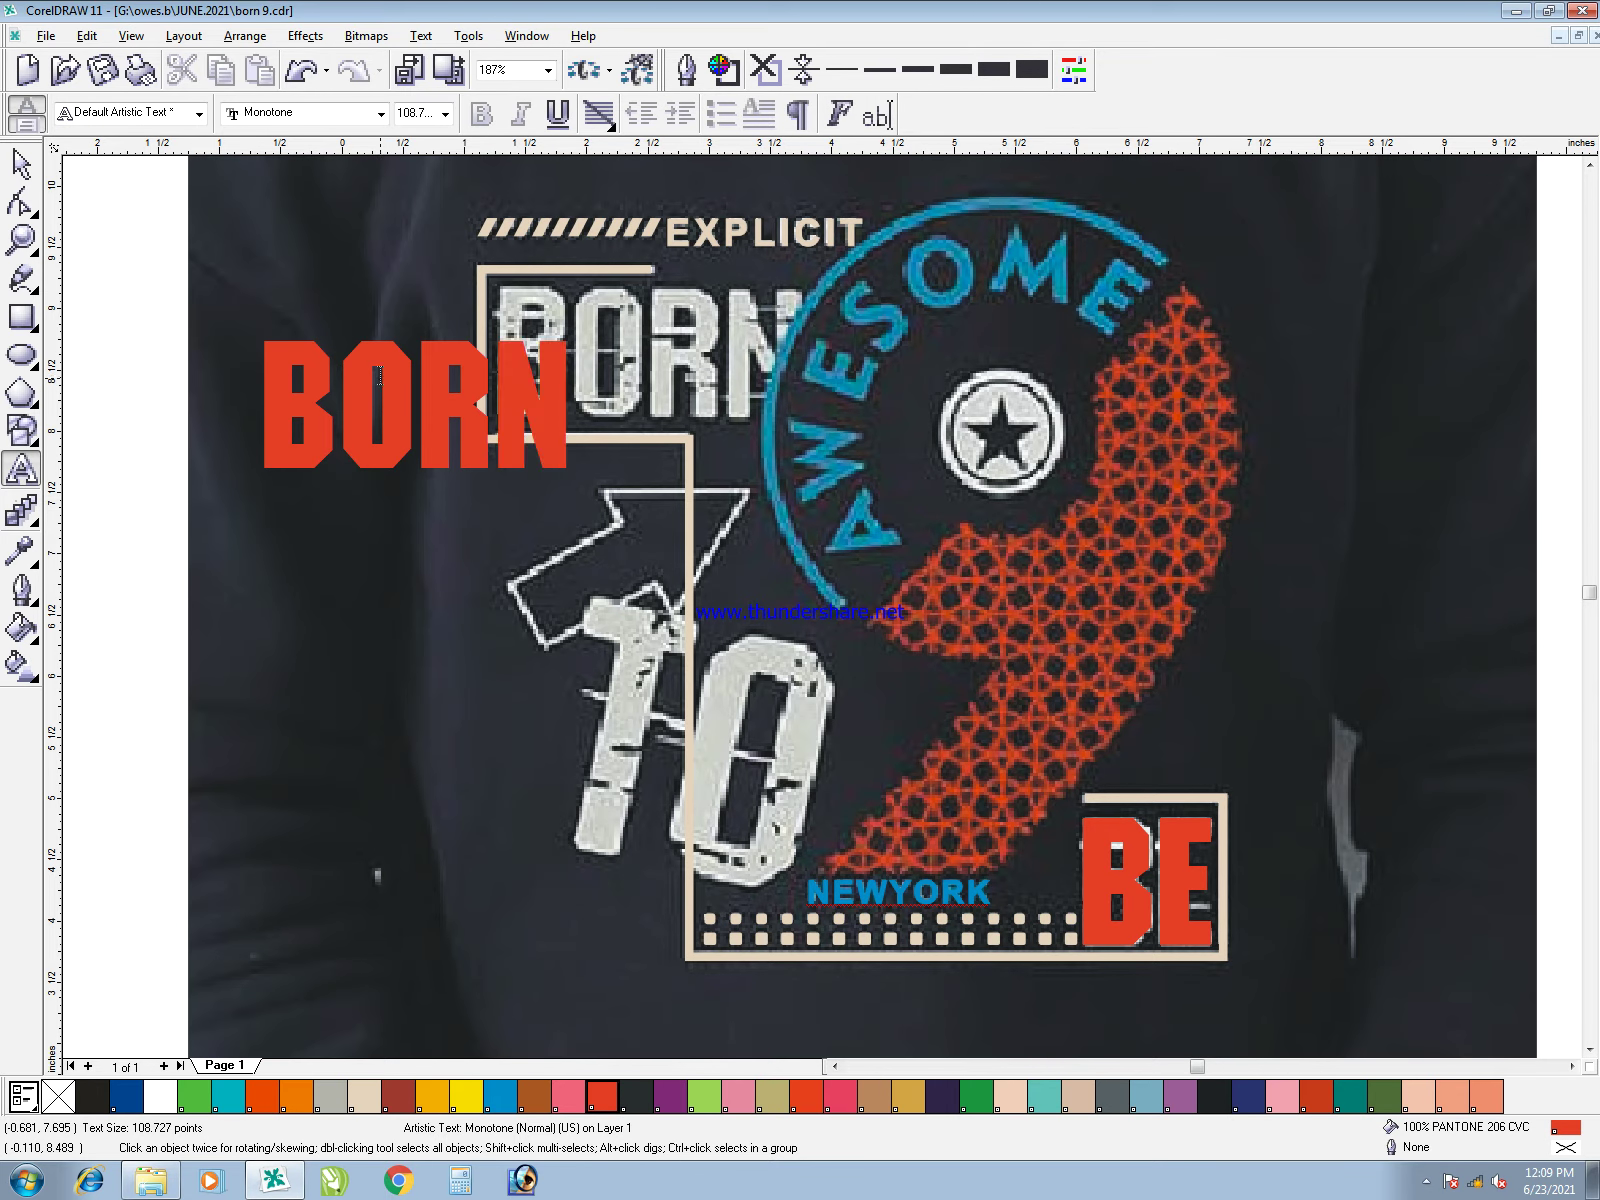
{"action": "left_click", "coordinate": [20, 163]}
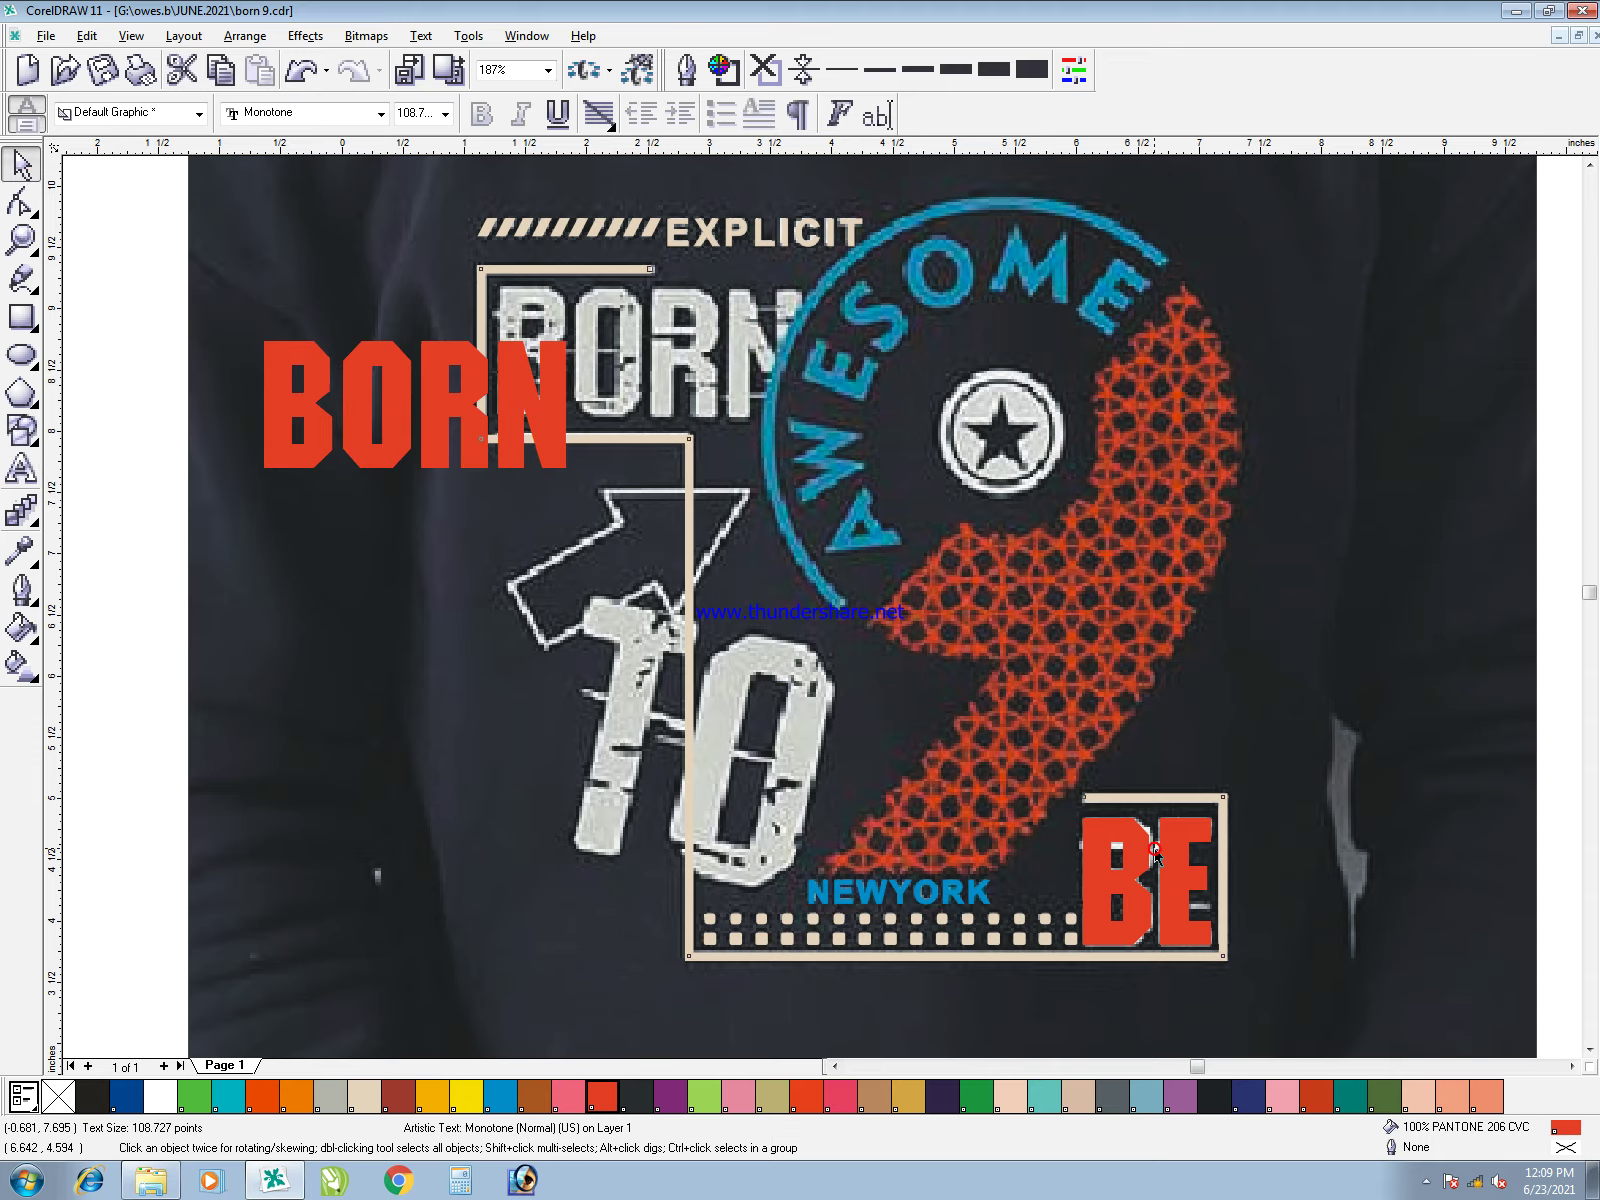
- Turn the BE text into unfilled letters with a red hairline outline and enlarge it slightly to match the reference edges
{"action": "left_click", "coordinate": [1137, 851]}
{"action": "key", "text": "F2"}
{"action": "left_click_drag", "start_coordinate": [922, 707], "coordinate": [1217, 1007]}
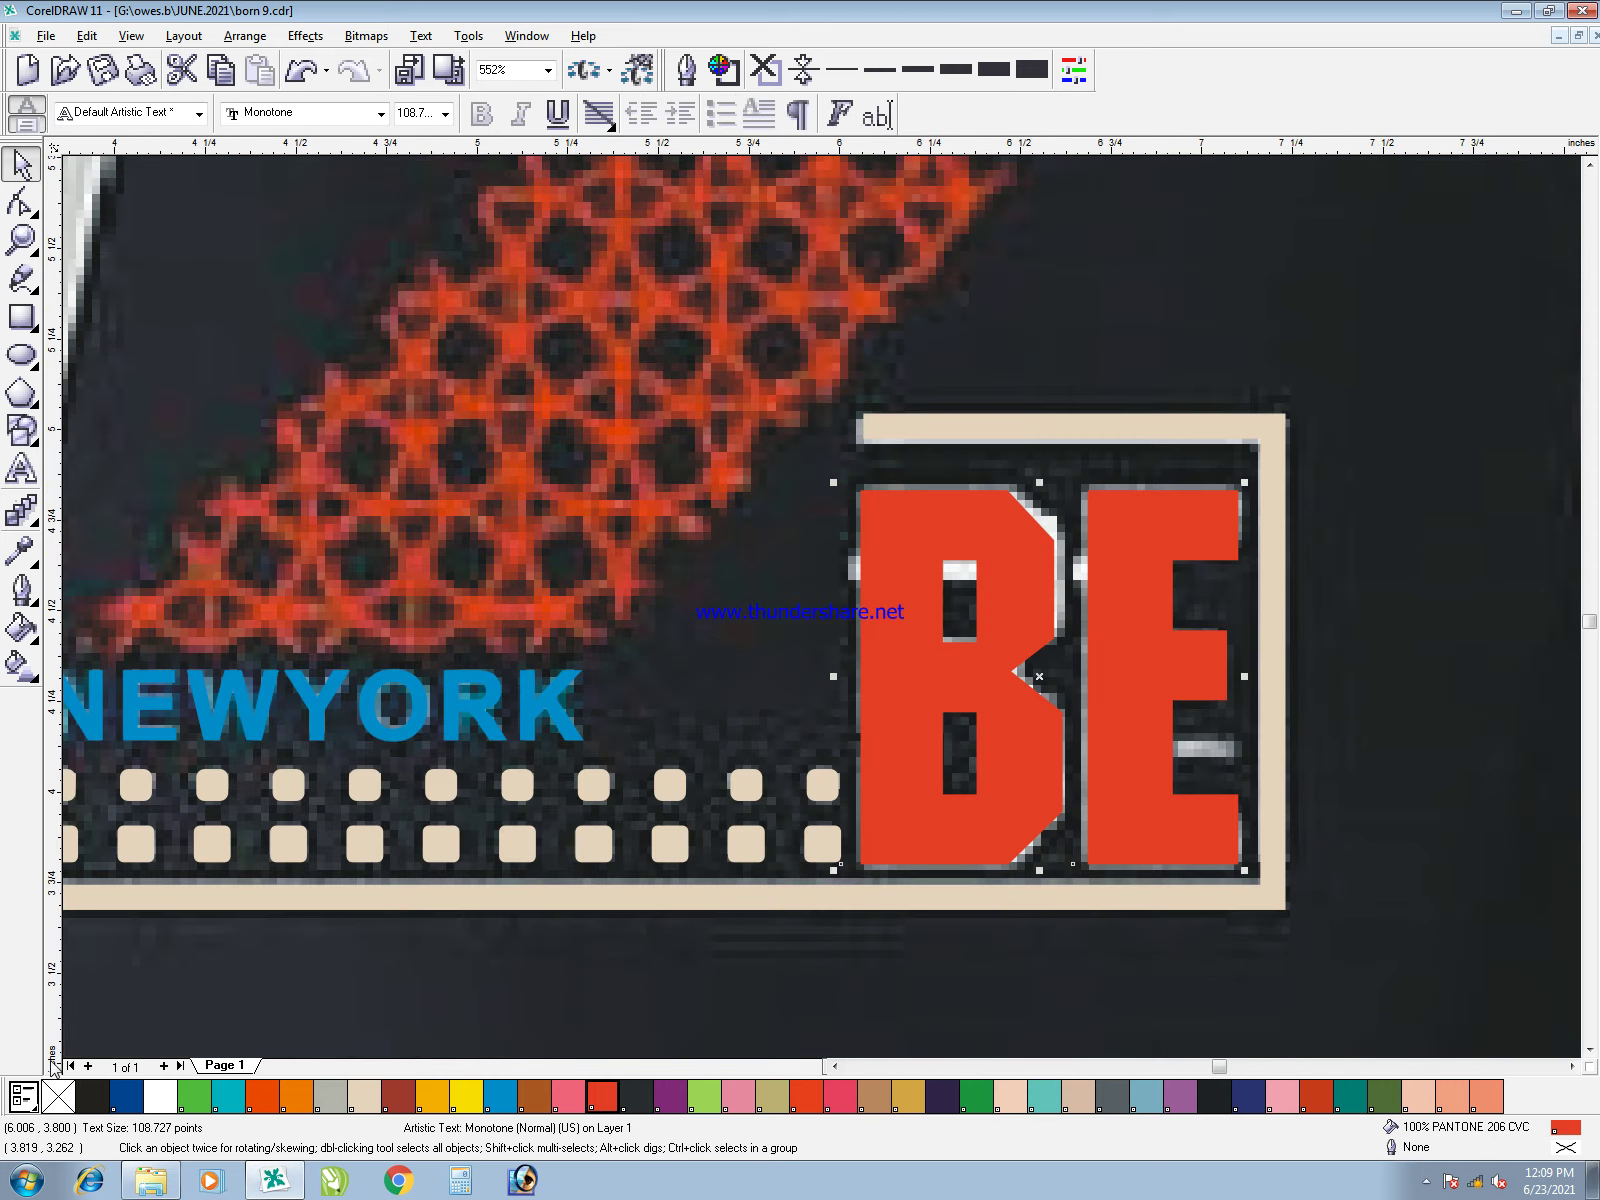
{"action": "left_click", "coordinate": [60, 1097]}
{"action": "right_click", "coordinate": [92, 1097]}
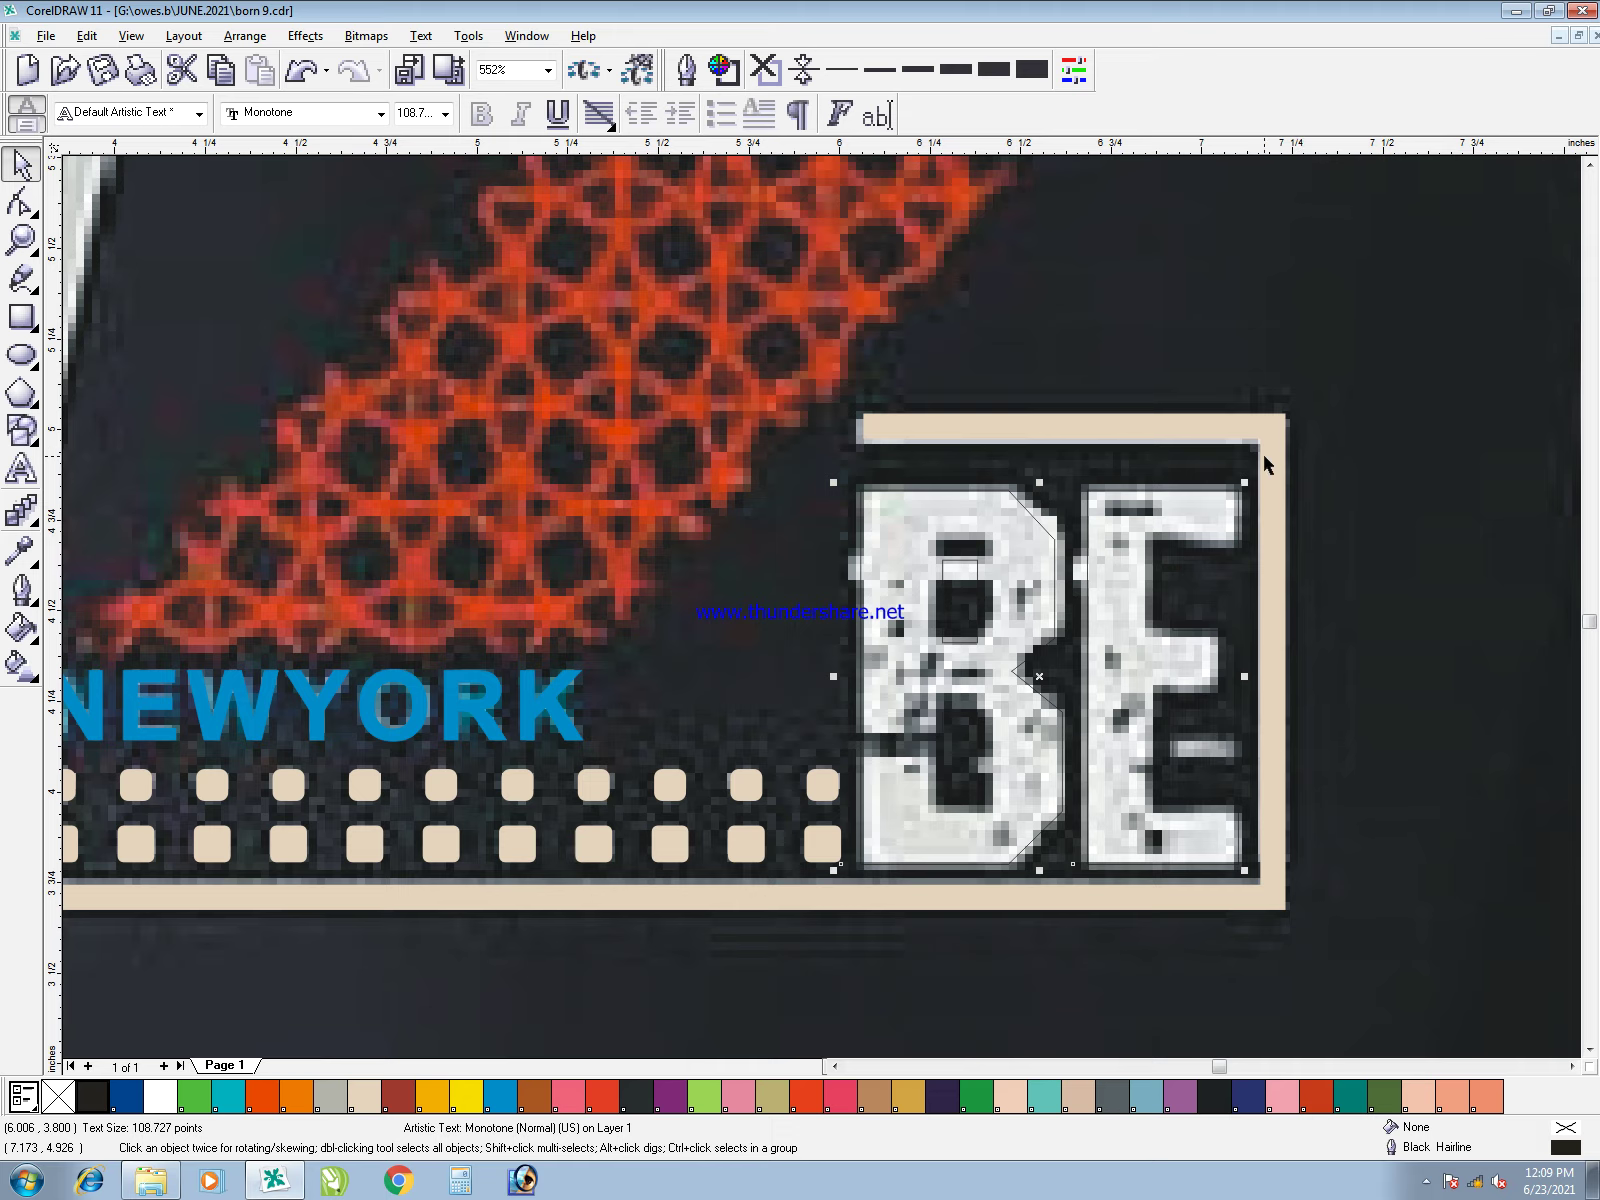
{"action": "right_click", "coordinate": [593, 1108]}
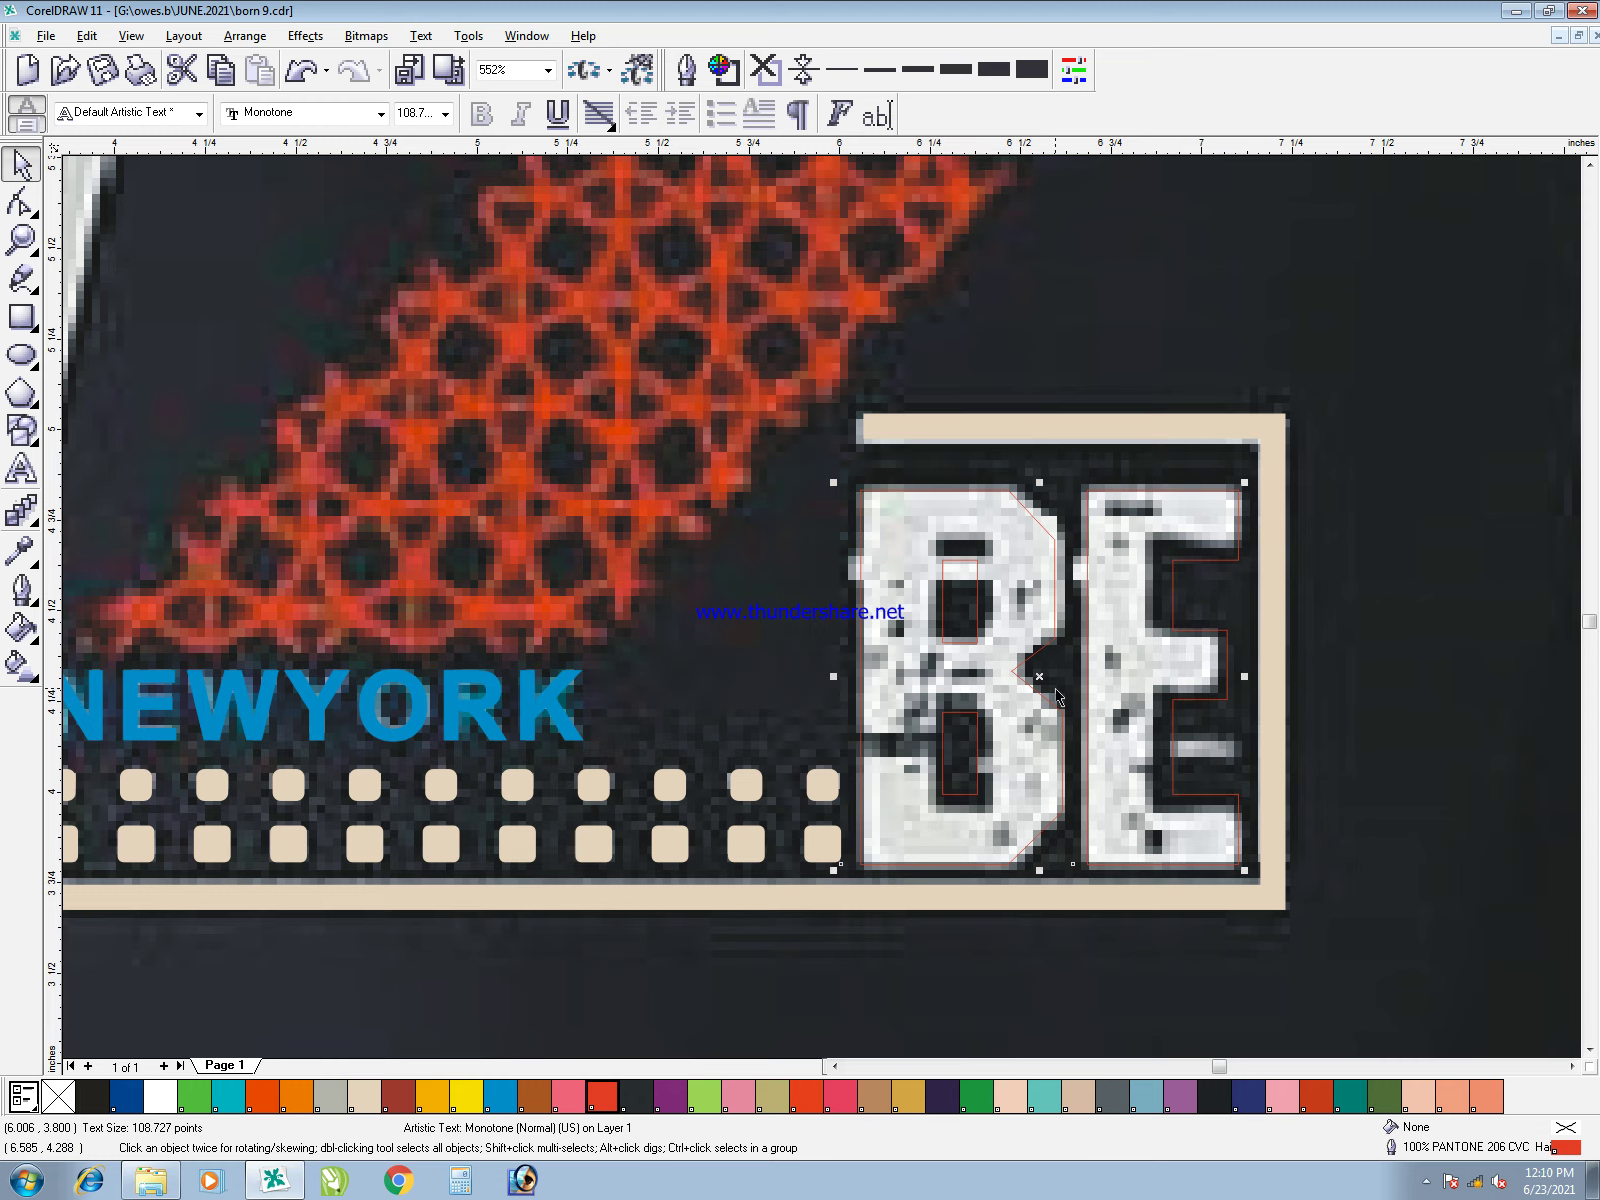
{"action": "left_click_drag", "start_coordinate": [1248, 680], "coordinate": [1245, 679]}
{"action": "left_click_drag", "start_coordinate": [1245, 481], "coordinate": [1250, 474]}
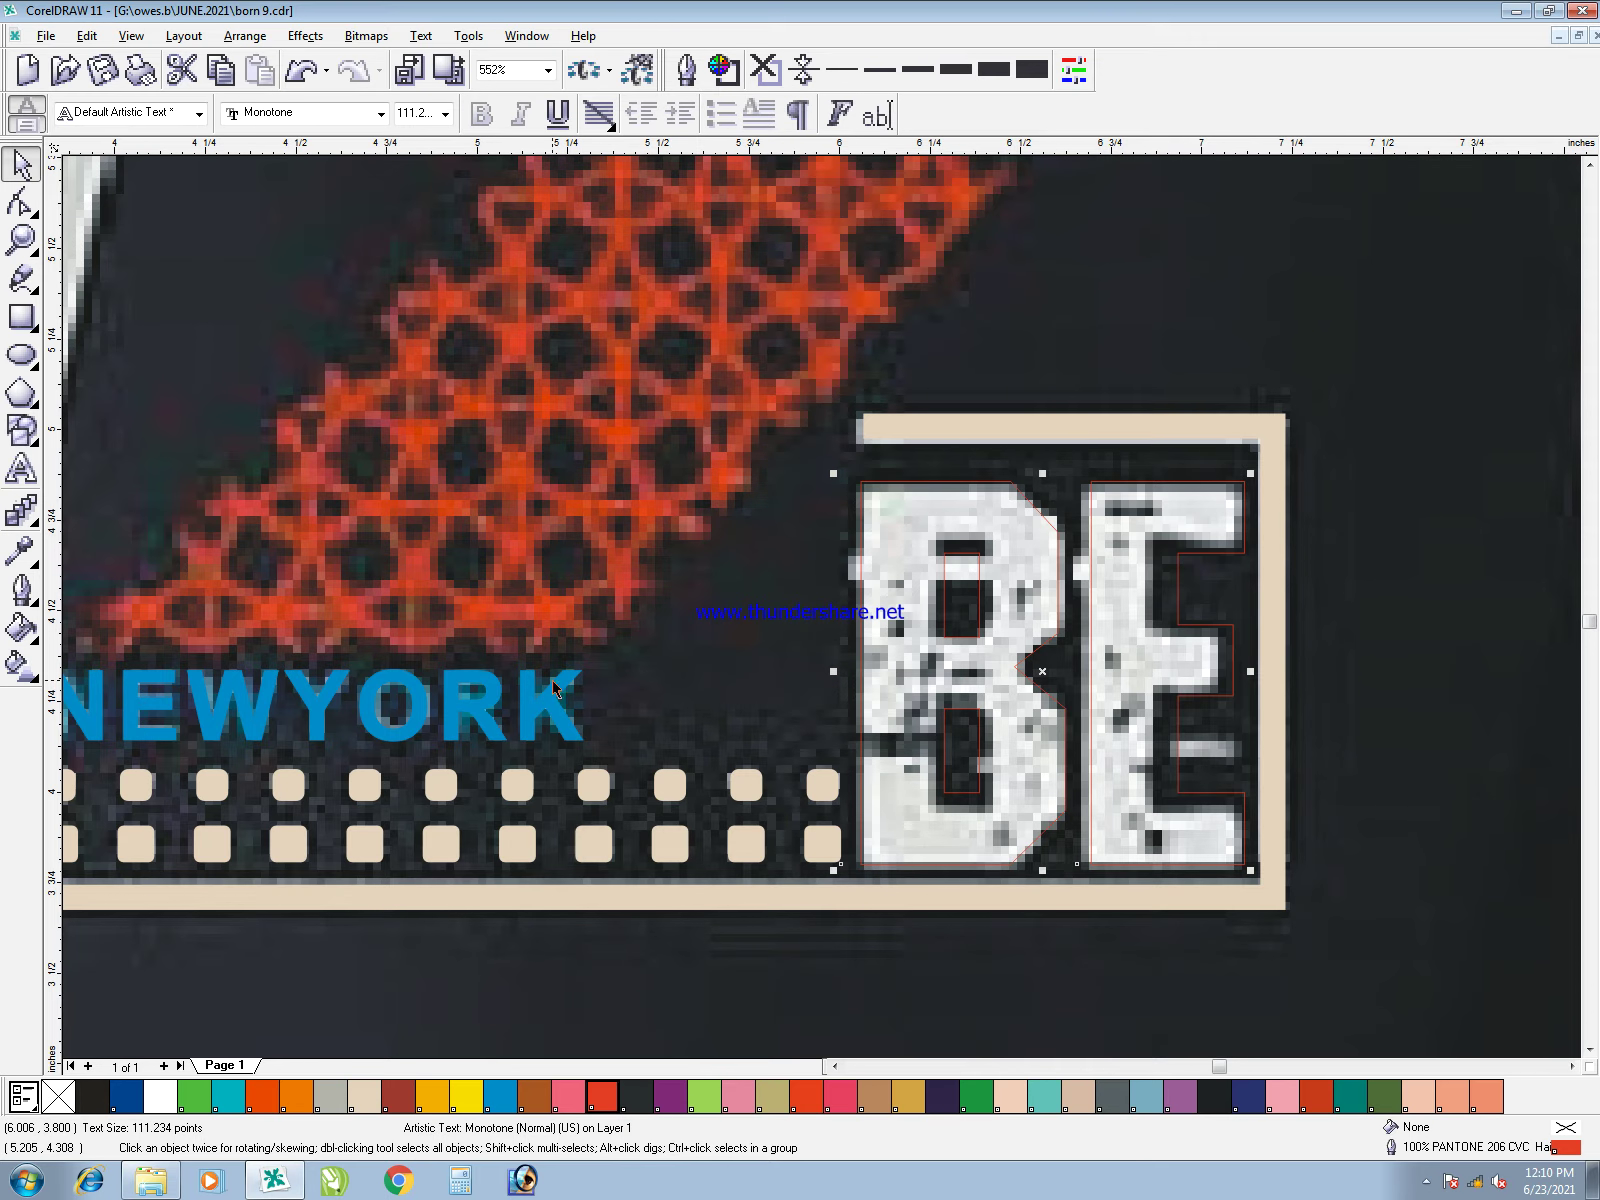
- Add a one-step inside contour with a 0.02" offset to the BE text
{"action": "left_click", "coordinate": [31, 530]}
{"action": "left_click", "coordinate": [110, 518]}
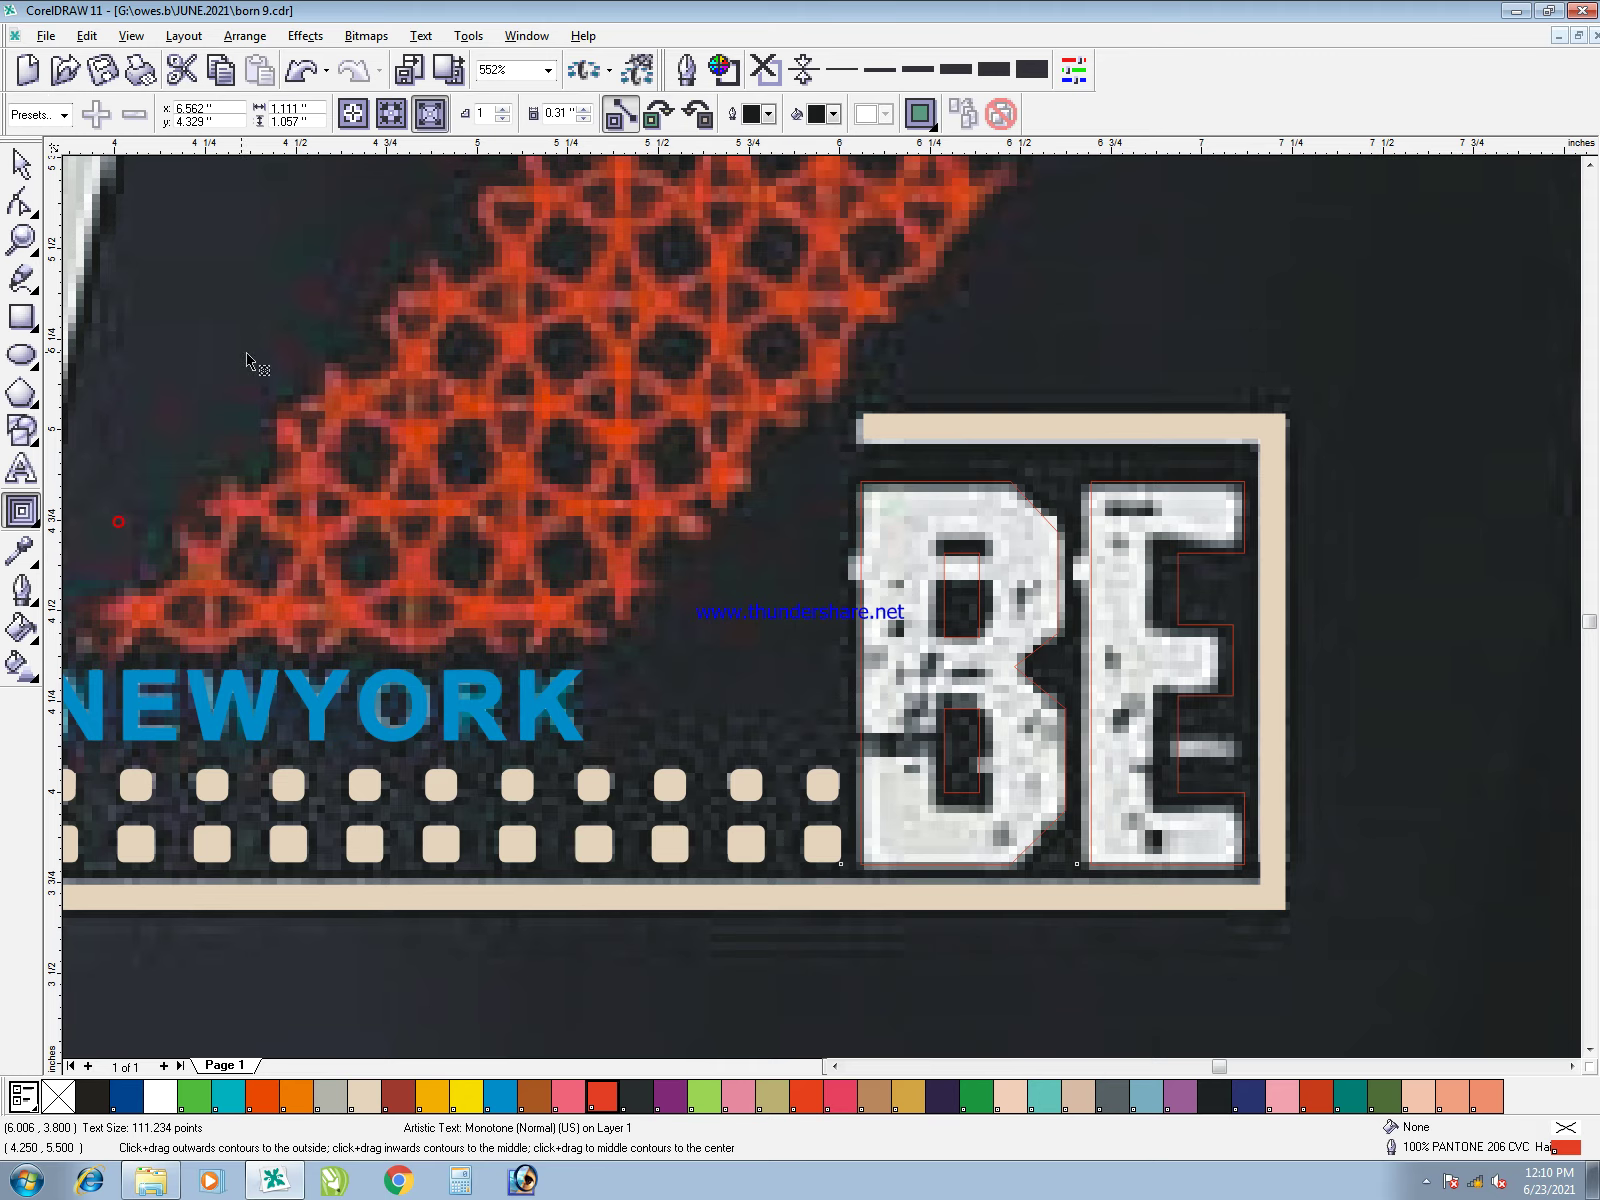
{"action": "left_click", "coordinate": [390, 113]}
{"action": "left_click", "coordinate": [880, 641]}
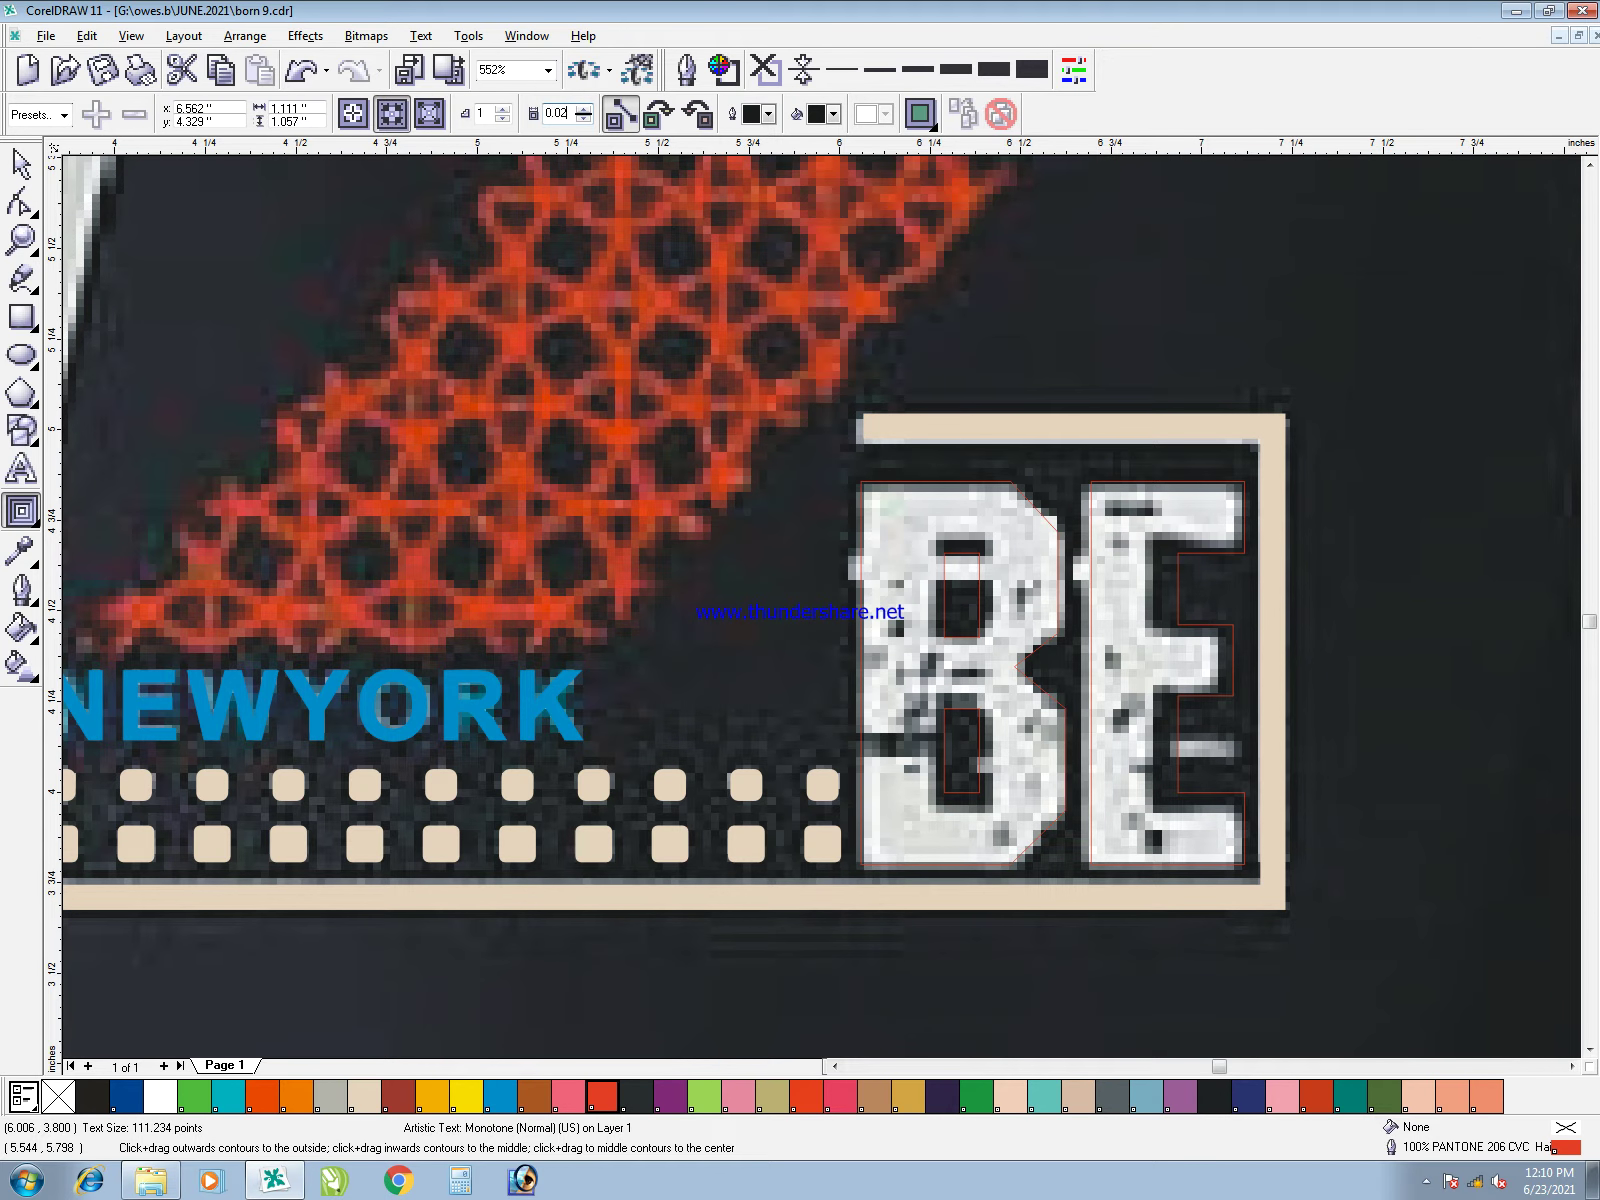
{"action": "key", "text": "Return"}
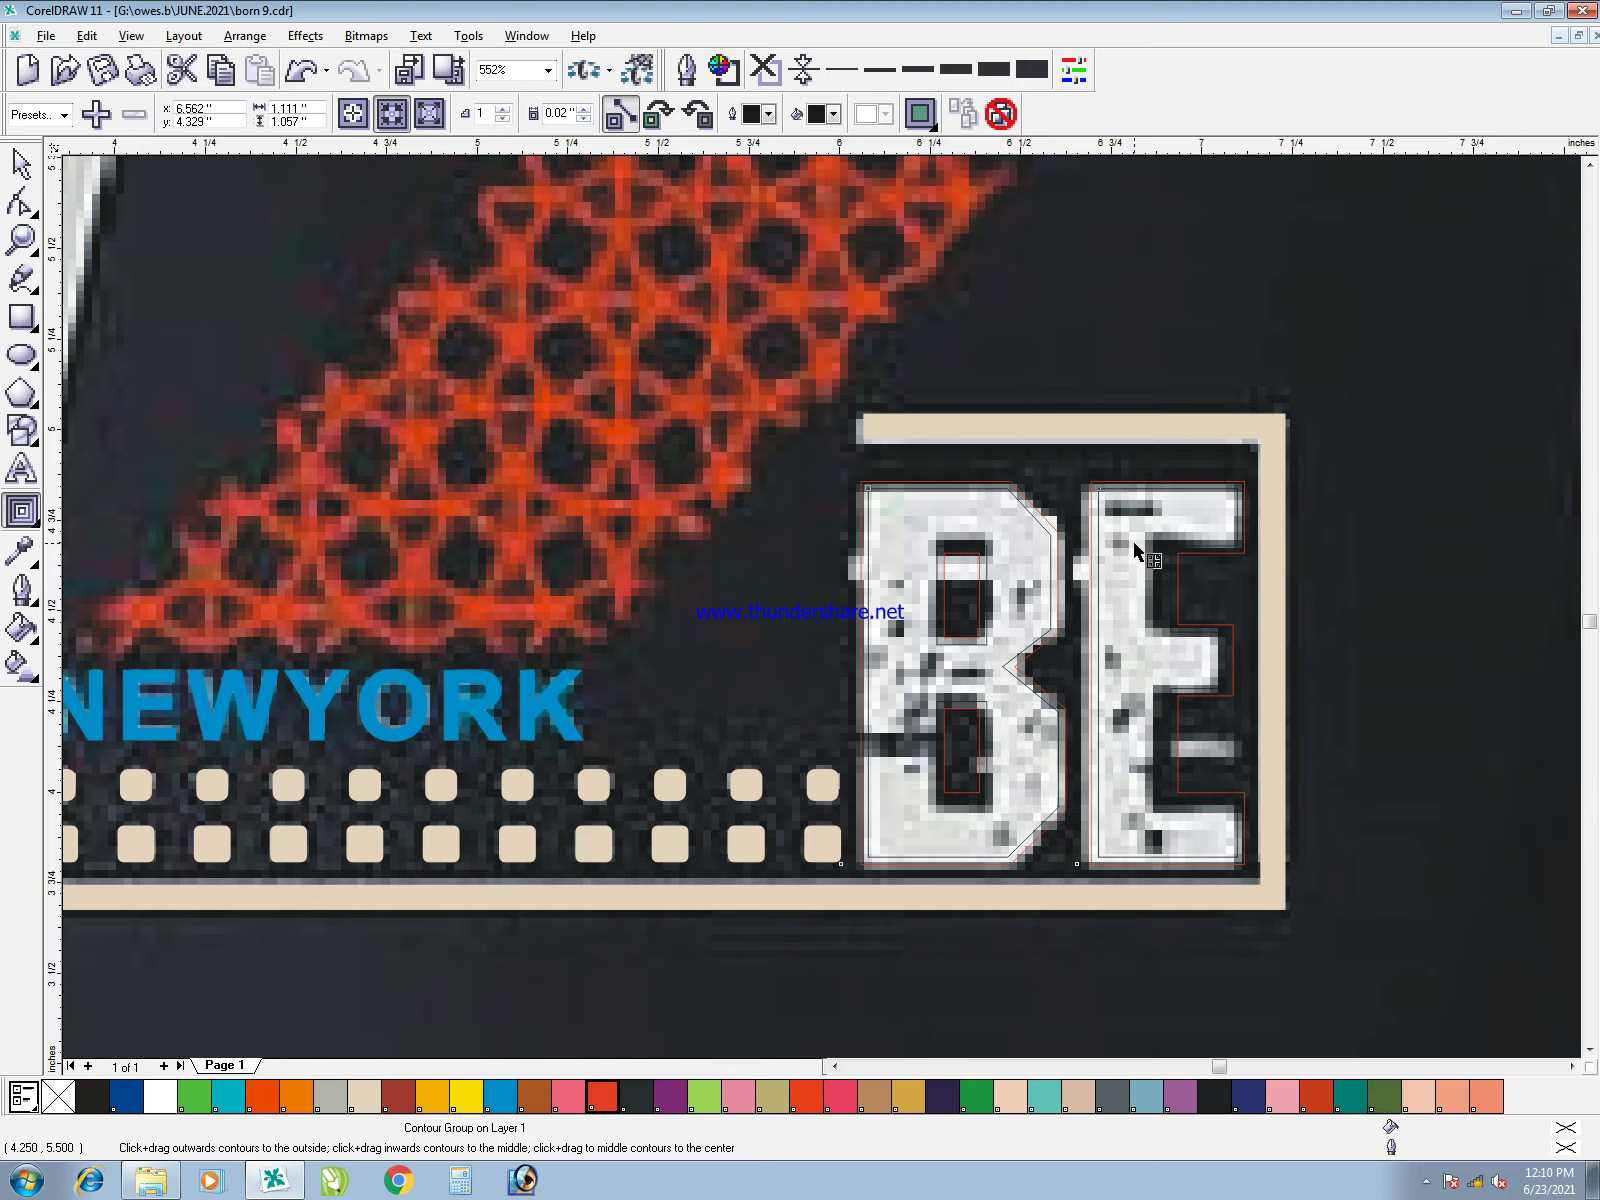
- Break the BE contour group apart, fill the inset letters red, and delete the outer original lettering
{"action": "key", "text": "space"}
{"action": "right_click", "coordinate": [1017, 543]}
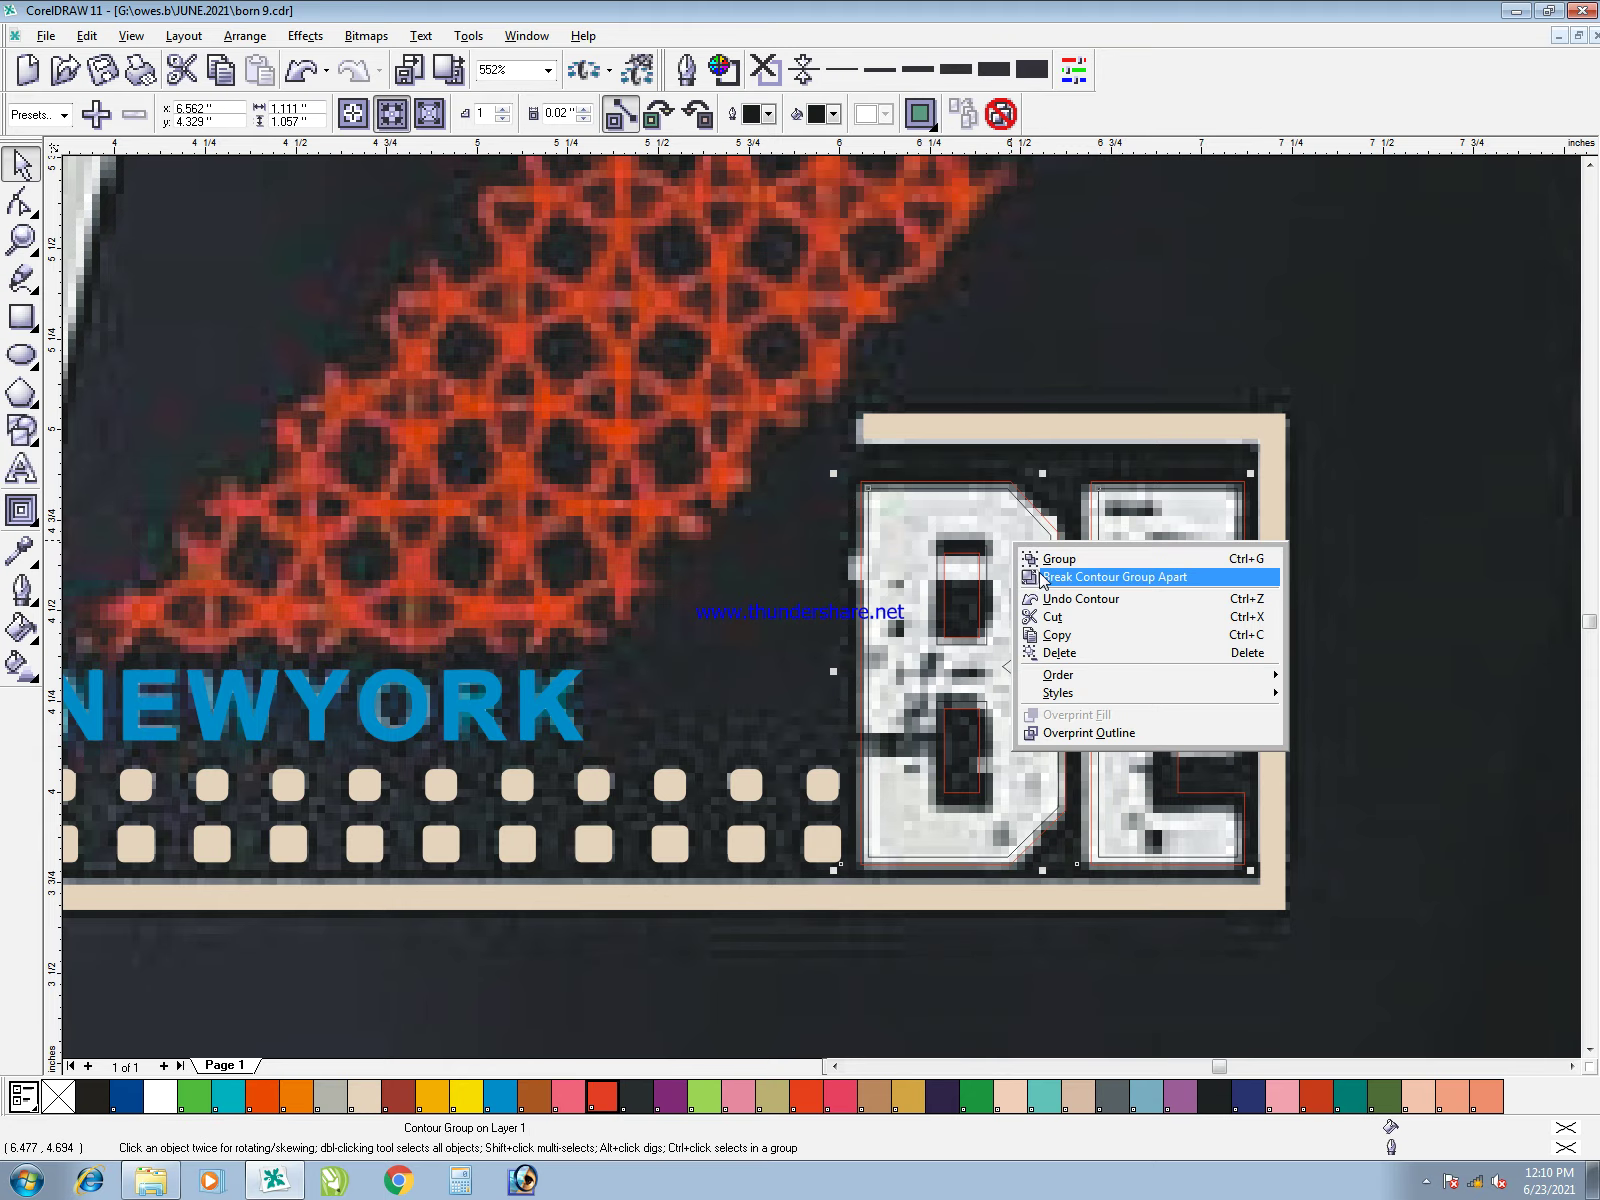
{"action": "left_click", "coordinate": [1036, 575]}
{"action": "left_click", "coordinate": [1268, 550]}
{"action": "left_click", "coordinate": [1130, 540]}
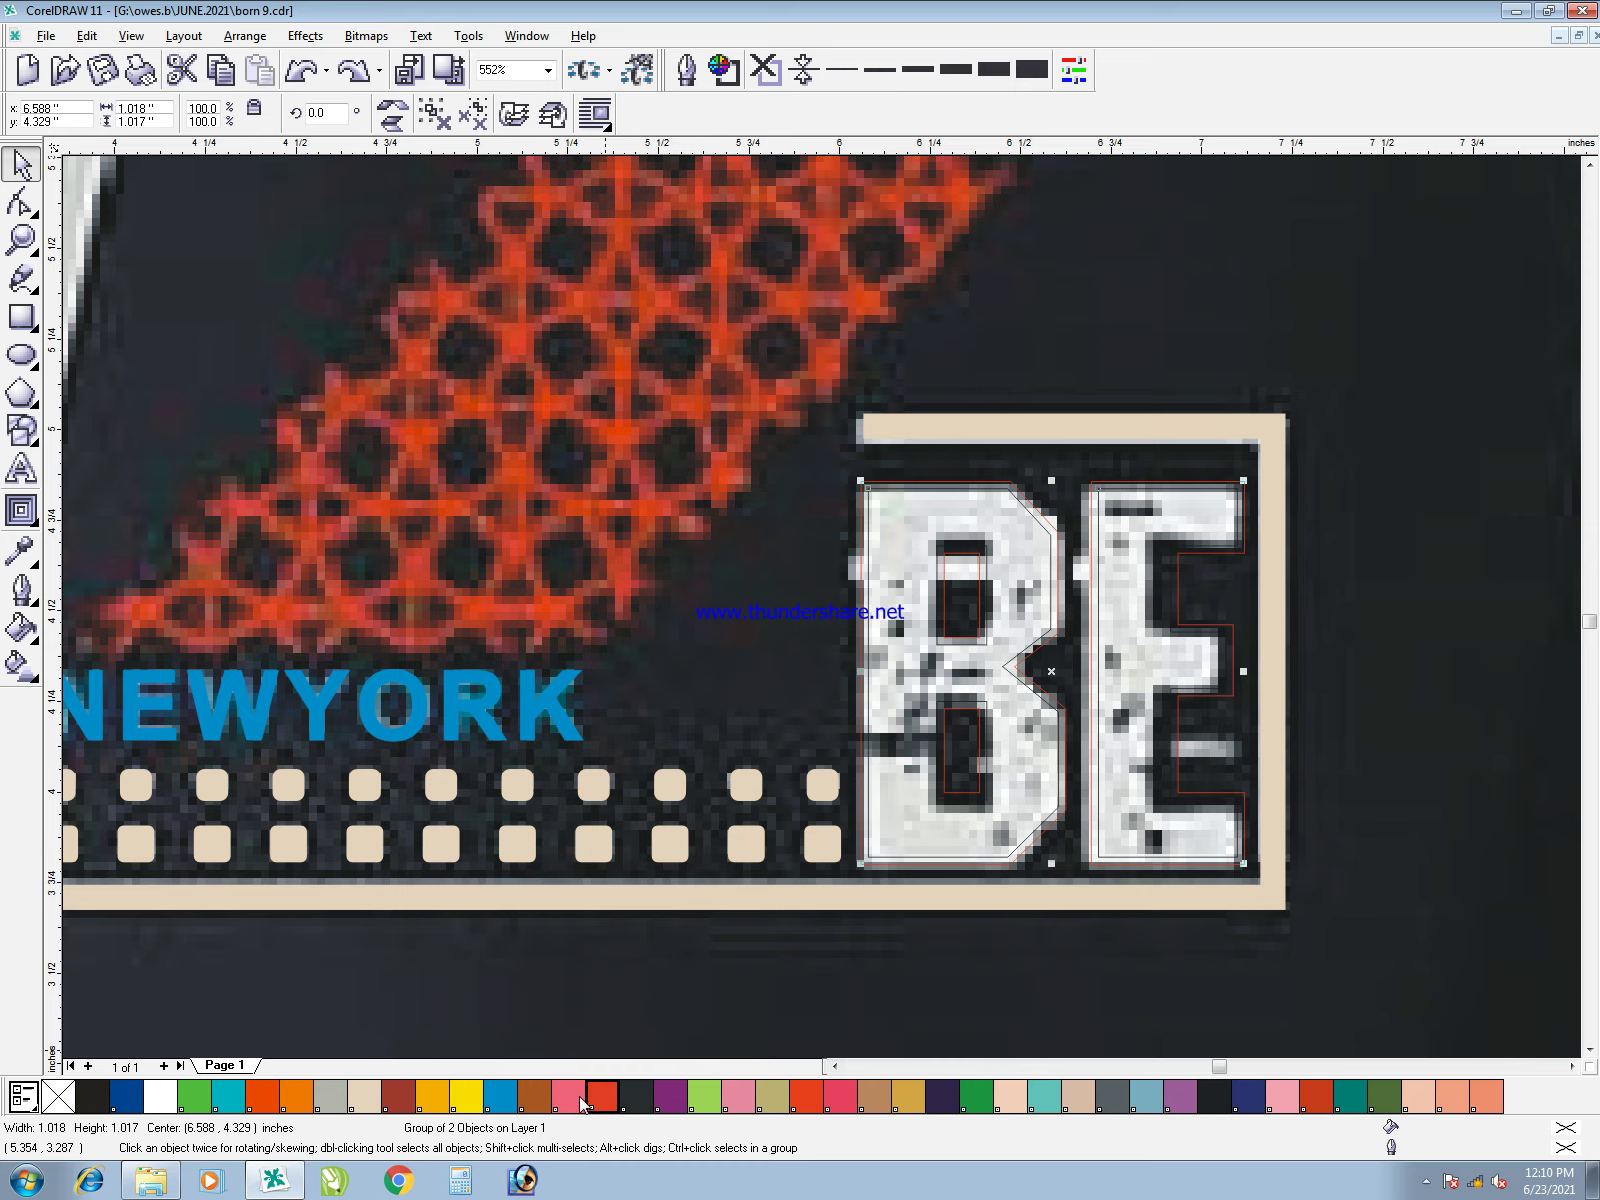
{"action": "left_click", "coordinate": [618, 1097]}
{"action": "left_click", "coordinate": [1112, 484]}
{"action": "key", "text": "Delete"}
{"action": "left_click", "coordinate": [1143, 538]}
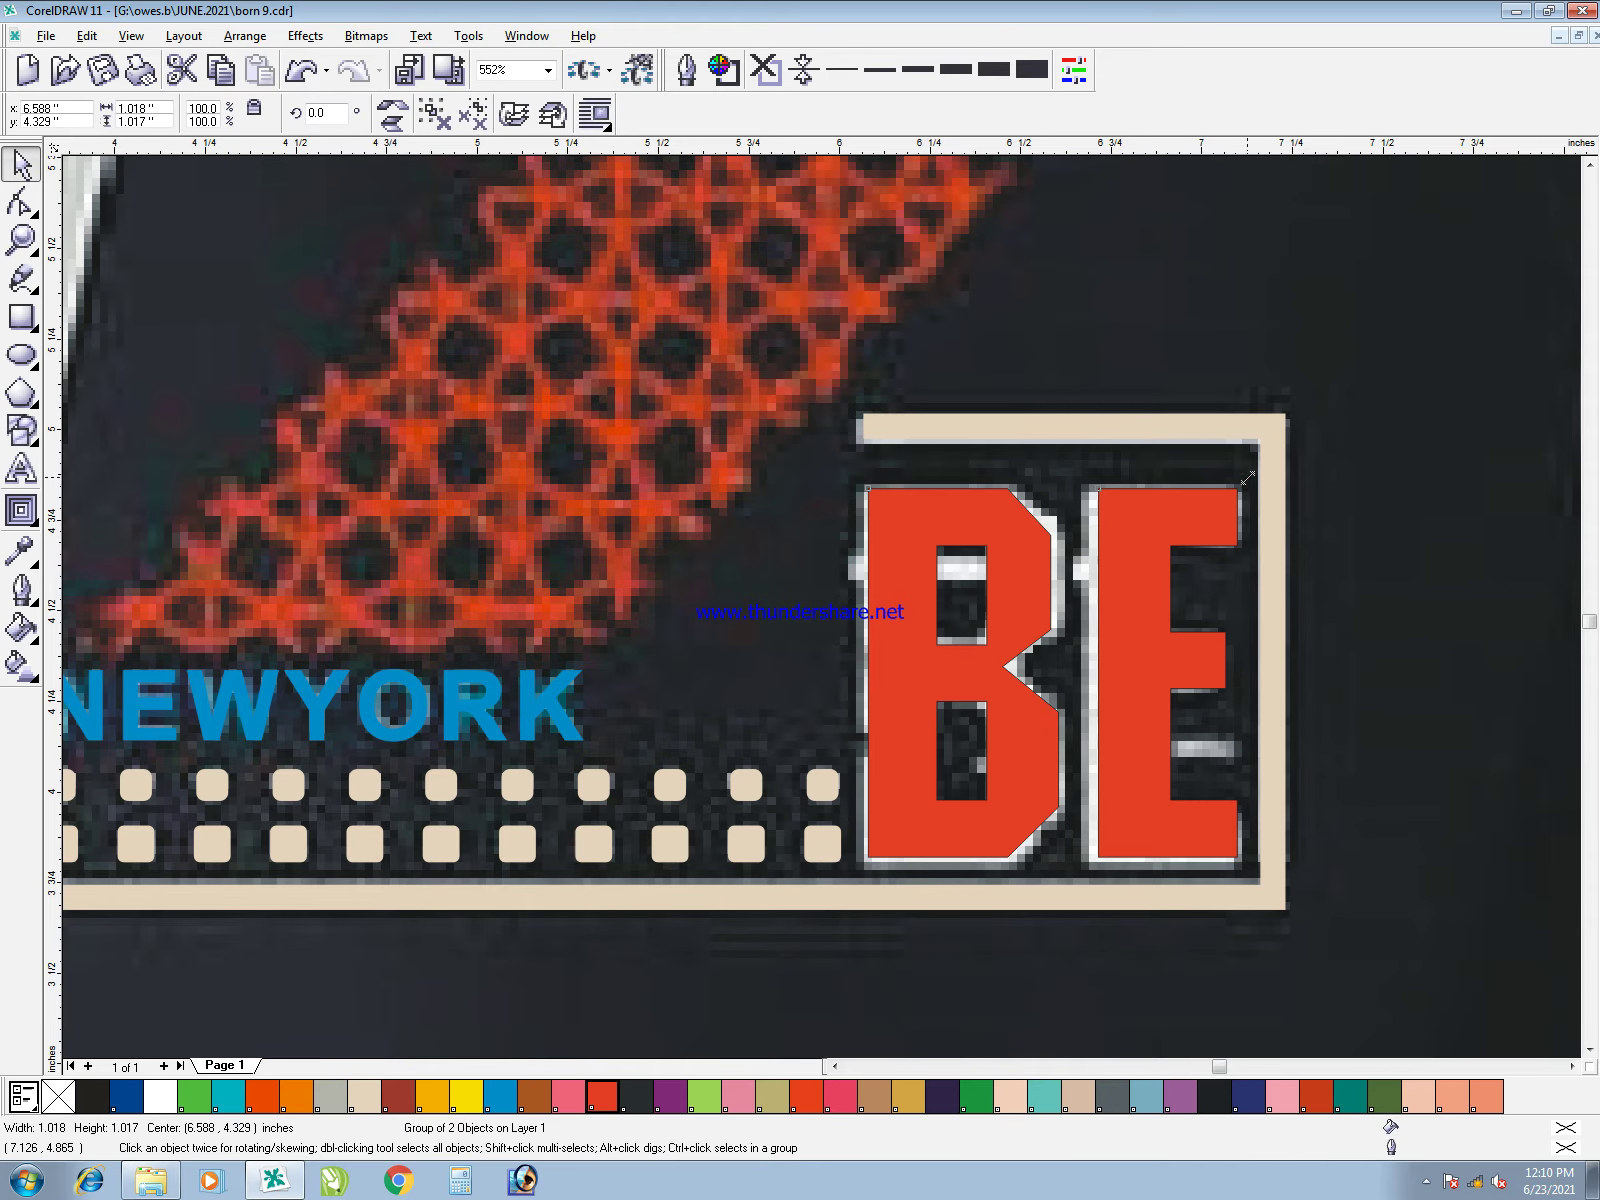
- Enlarge the red BE letters to about 1.063" wide and 1.061" tall over the reference lettering
{"action": "left_click_drag", "start_coordinate": [1248, 477], "coordinate": [1258, 466]}
{"action": "left_click_drag", "start_coordinate": [1057, 553], "coordinate": [1056, 563]}
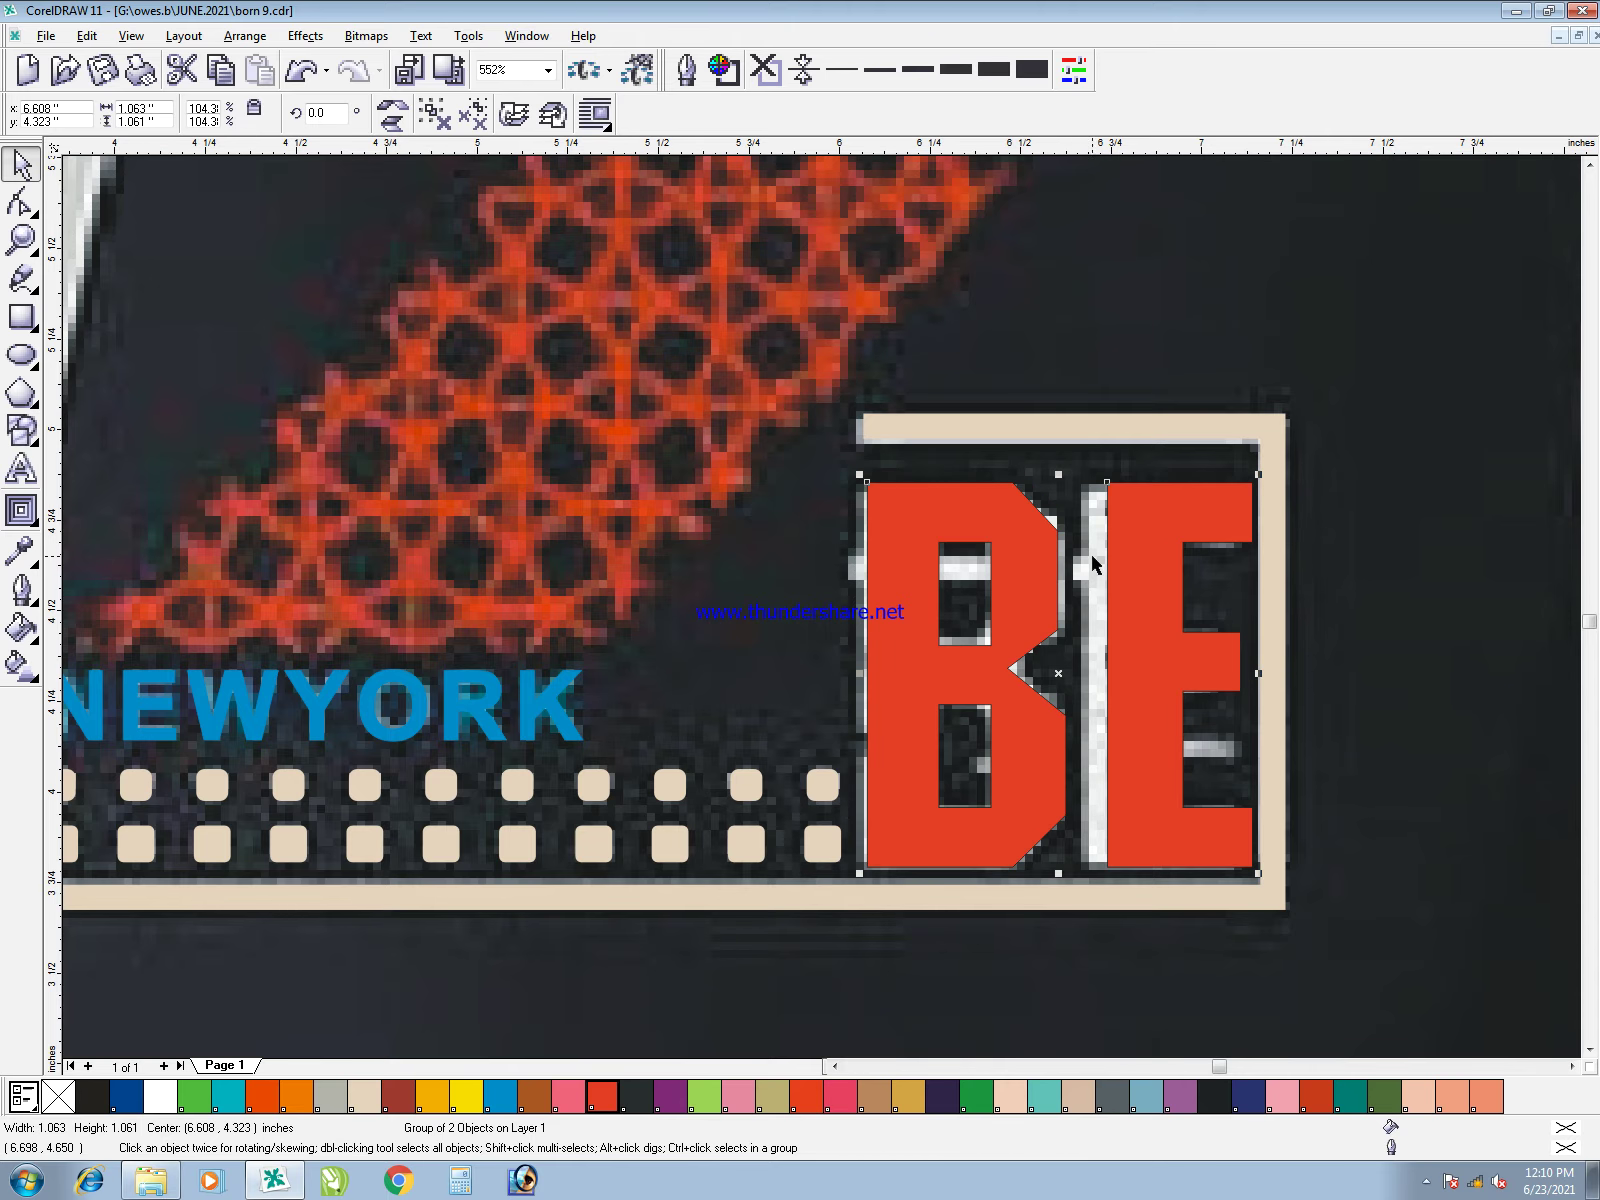
{"action": "key", "text": "F10"}
{"action": "left_click", "coordinate": [1083, 432]}
{"action": "key", "text": "space"}
- Ungroup the BE letters, shift the E about 0.07" toward the B, then combine both and fit their width to about 1.026"
{"action": "left_click", "coordinate": [1135, 710]}
{"action": "left_click", "coordinate": [478, 118]}
{"action": "left_click", "coordinate": [1158, 640]}
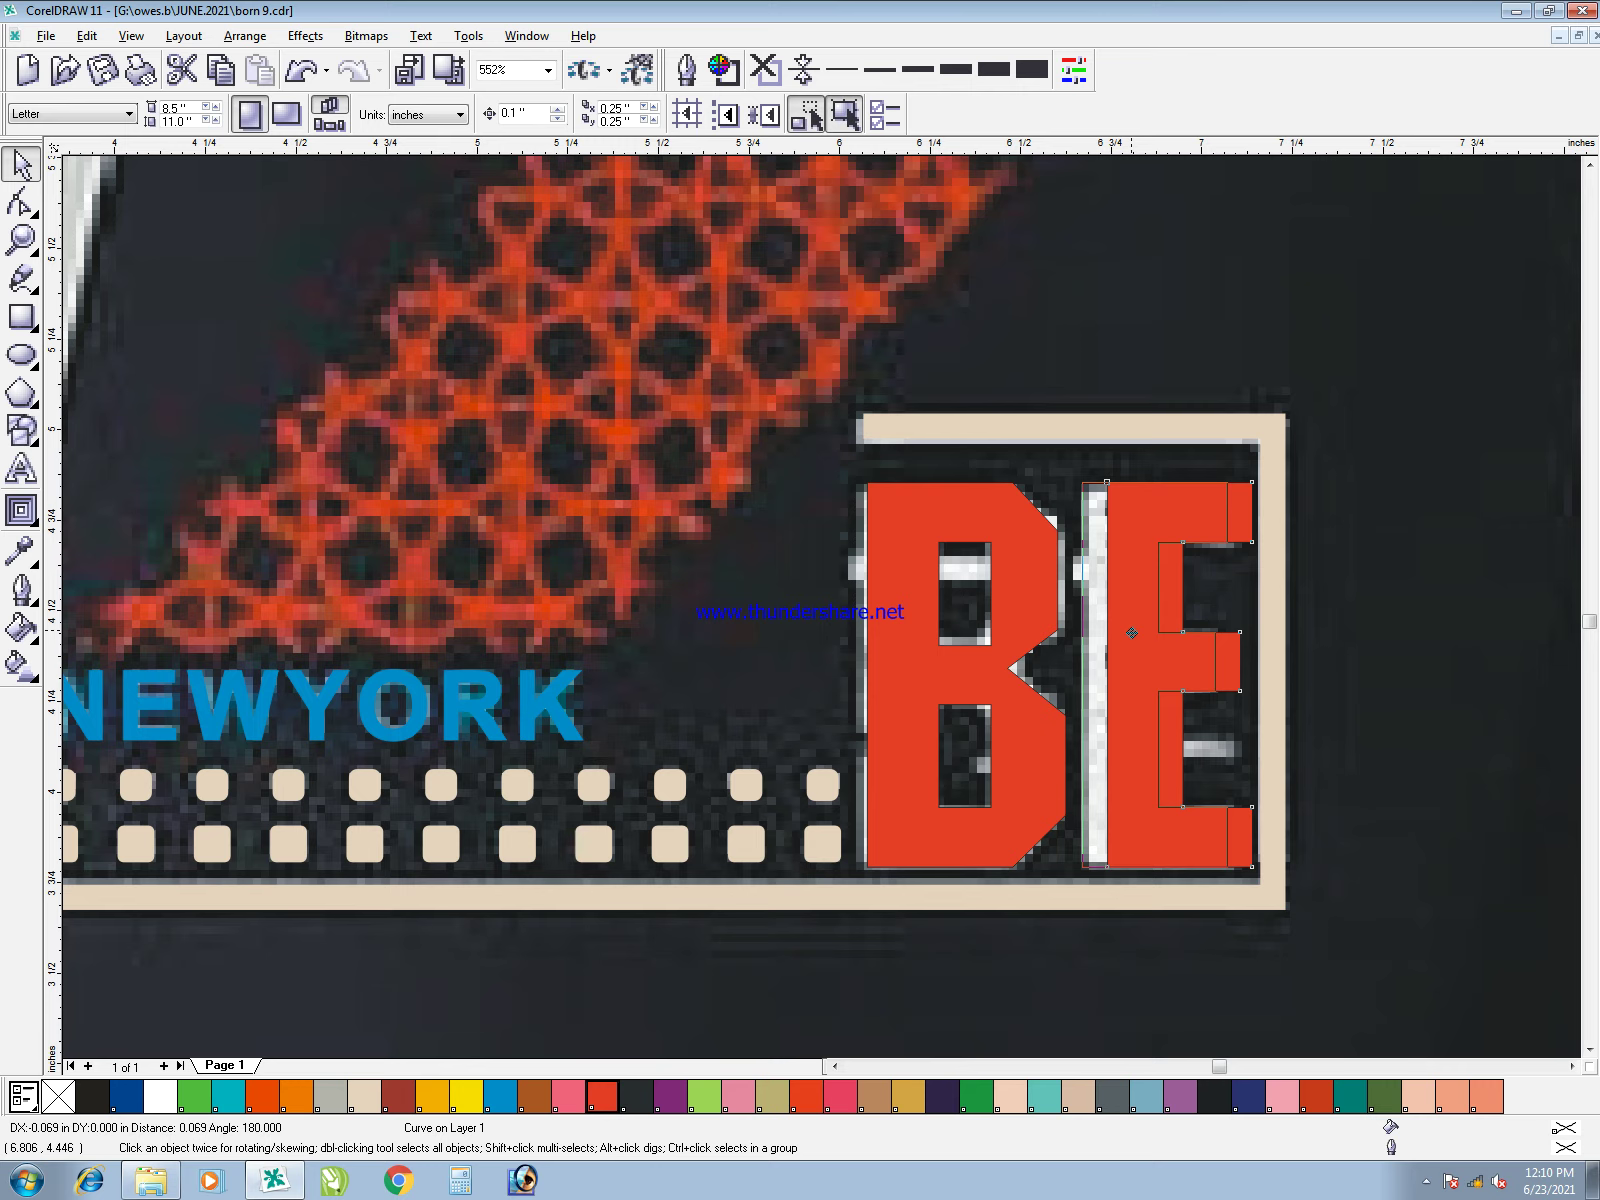
{"action": "left_click_drag", "start_coordinate": [1158, 640], "coordinate": [1133, 640]}
{"action": "left_click", "coordinate": [1028, 583], "text": "shift"}
{"action": "key", "text": "ctrl+l"}
{"action": "left_click_drag", "start_coordinate": [1233, 678], "coordinate": [1245, 676]}
{"action": "left_click_drag", "start_coordinate": [848, 673], "coordinate": [854, 674]}
- Remove the fill from the combined BE letters and give them a black hairline outline
{"action": "right_click", "coordinate": [50, 1098]}
{"action": "left_click", "coordinate": [100, 888]}
{"action": "left_click", "coordinate": [967, 1000]}
- Draw a horizontal line about 0.53" long across the upper part of the B and set its outline to 4 pt
{"action": "key", "text": "F2"}
{"action": "mouse_move", "coordinate": [650, 432]}
{"action": "left_mouse_down"}
{"action": "mouse_move", "coordinate": [880, 621]}
{"action": "mouse_move", "coordinate": [1394, 928]}
{"action": "left_mouse_up"}
{"action": "key", "text": "F5"}
{"action": "left_click", "coordinate": [500, 404]}
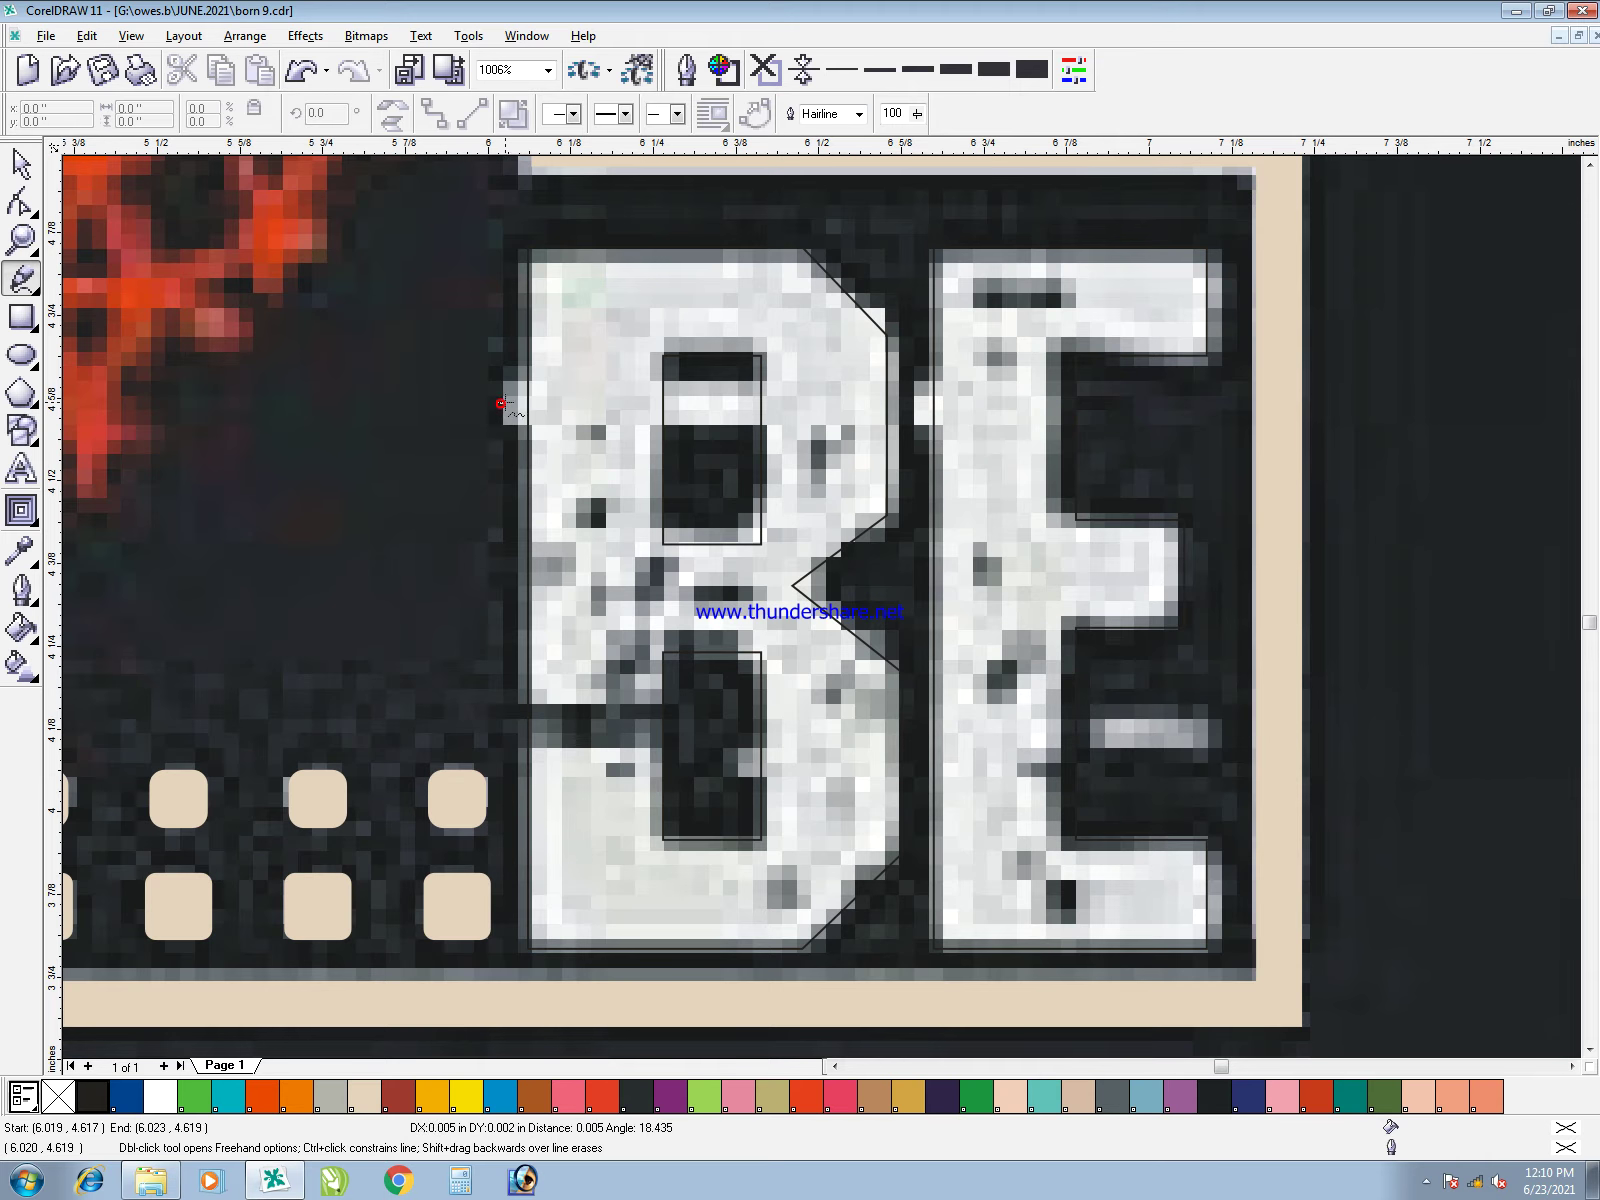
{"action": "left_click", "coordinate": [850, 417], "text": "ctrl"}
{"action": "left_click", "coordinate": [918, 69]}
{"action": "left_click_drag", "start_coordinate": [844, 114], "coordinate": [762, 120]}
{"action": "type", "text": "4"}
{"action": "key", "text": "Return"}
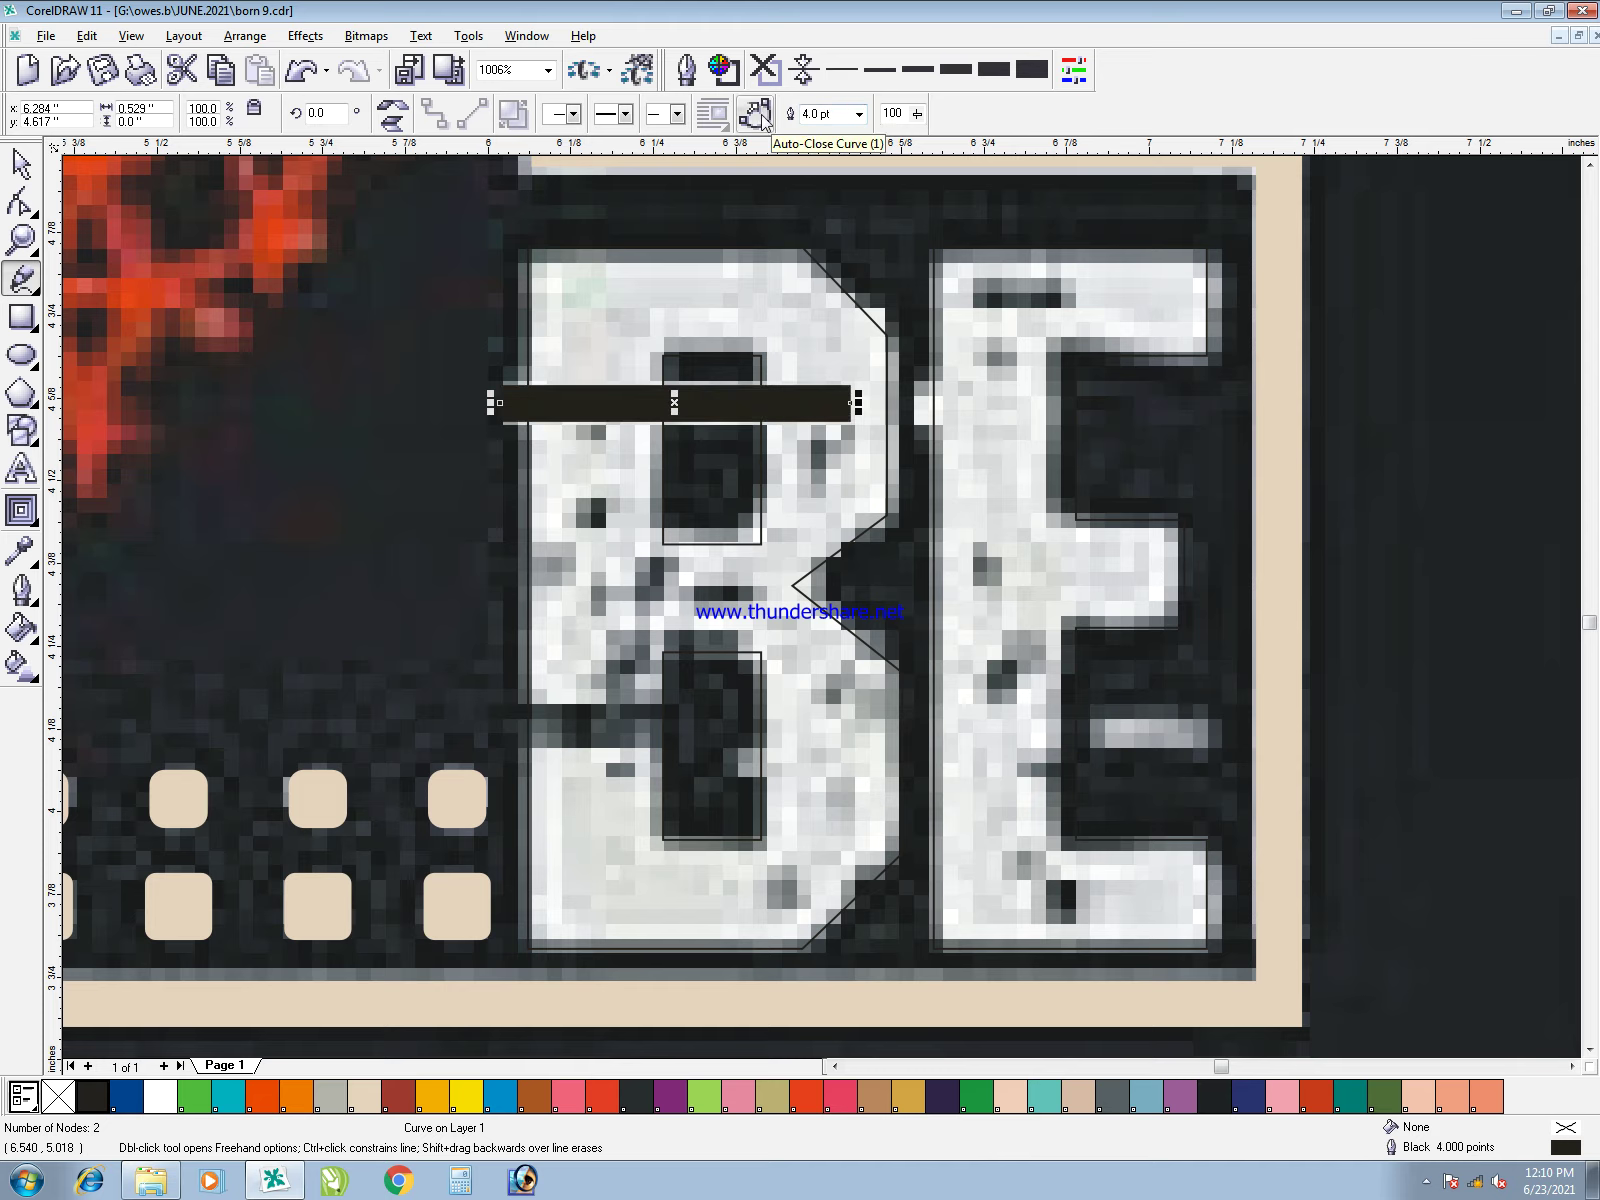
- Give the 4 pt line rounded end caps
{"action": "key", "text": "F12"}
{"action": "left_click", "coordinate": [876, 628]}
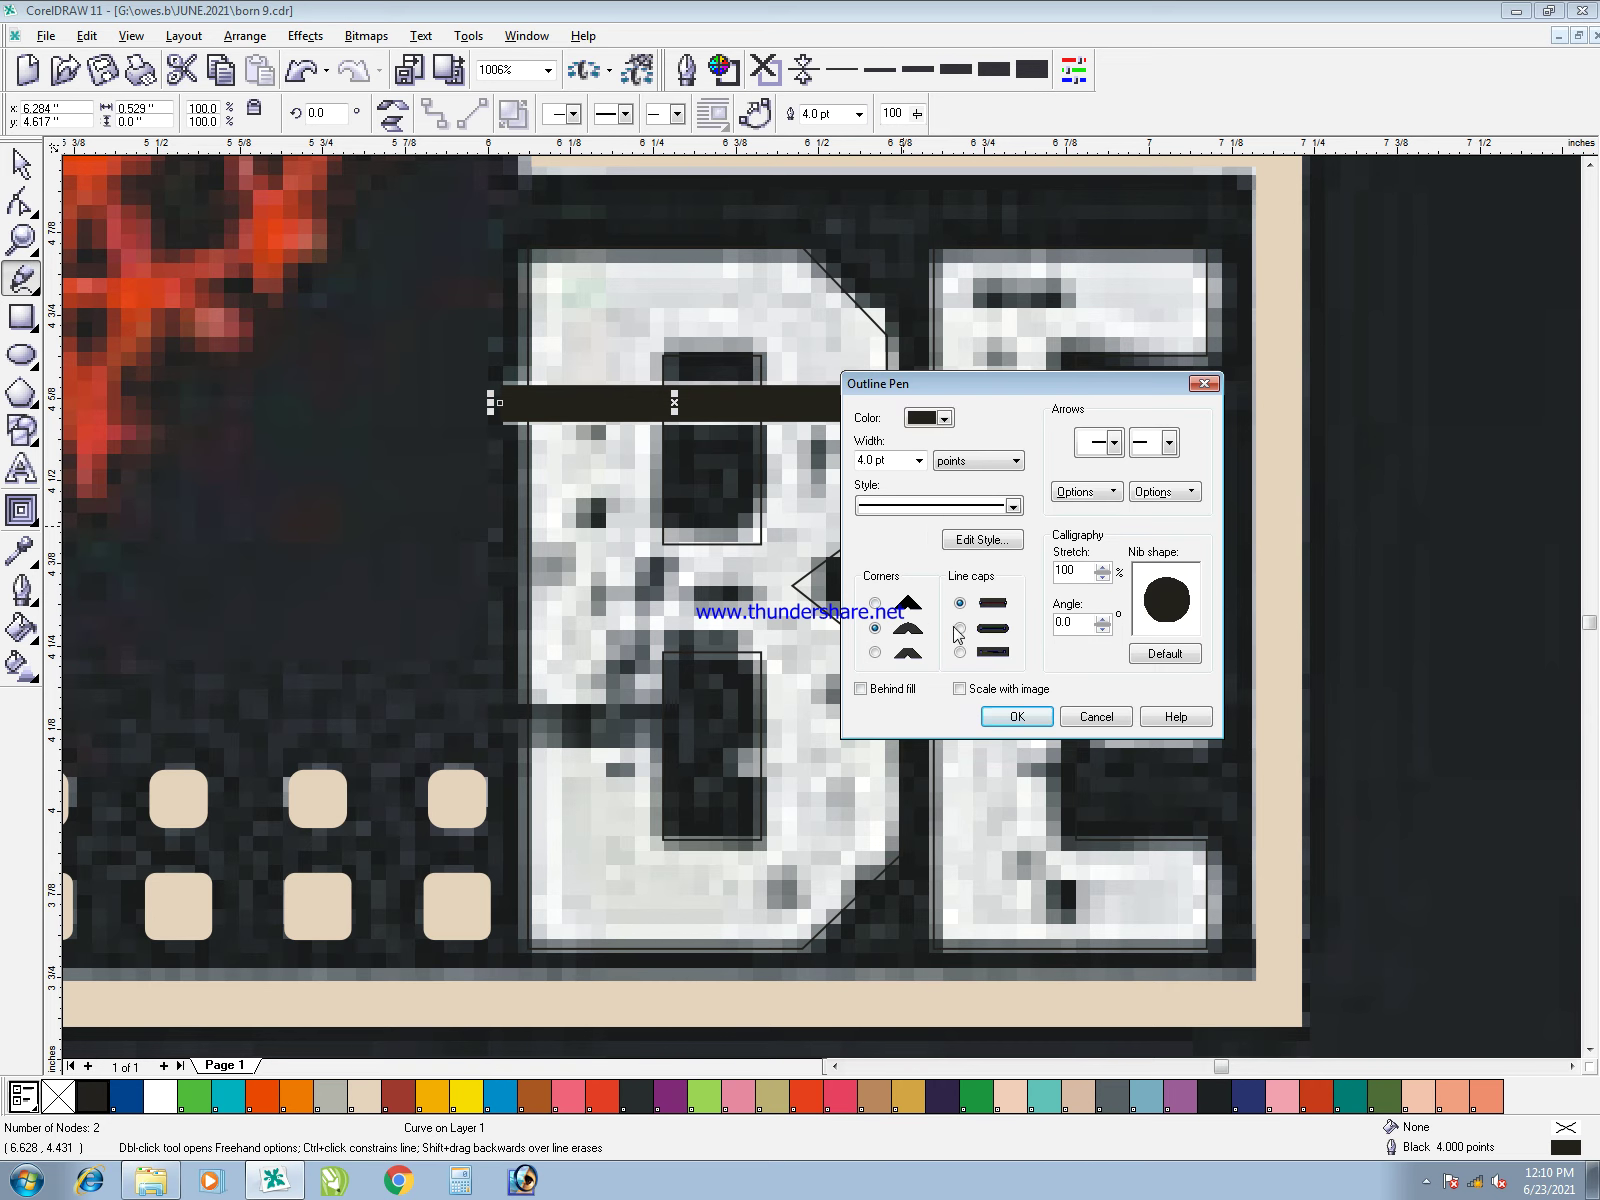
{"action": "left_click", "coordinate": [959, 628]}
{"action": "key", "text": "Return"}
- Copy the rounded bar onto the E's stem, shorten it, and place two 3 pt copies near the E's upper arm
{"action": "key", "text": "space"}
{"action": "left_click_drag", "start_coordinate": [712, 394], "coordinate": [1136, 418]}
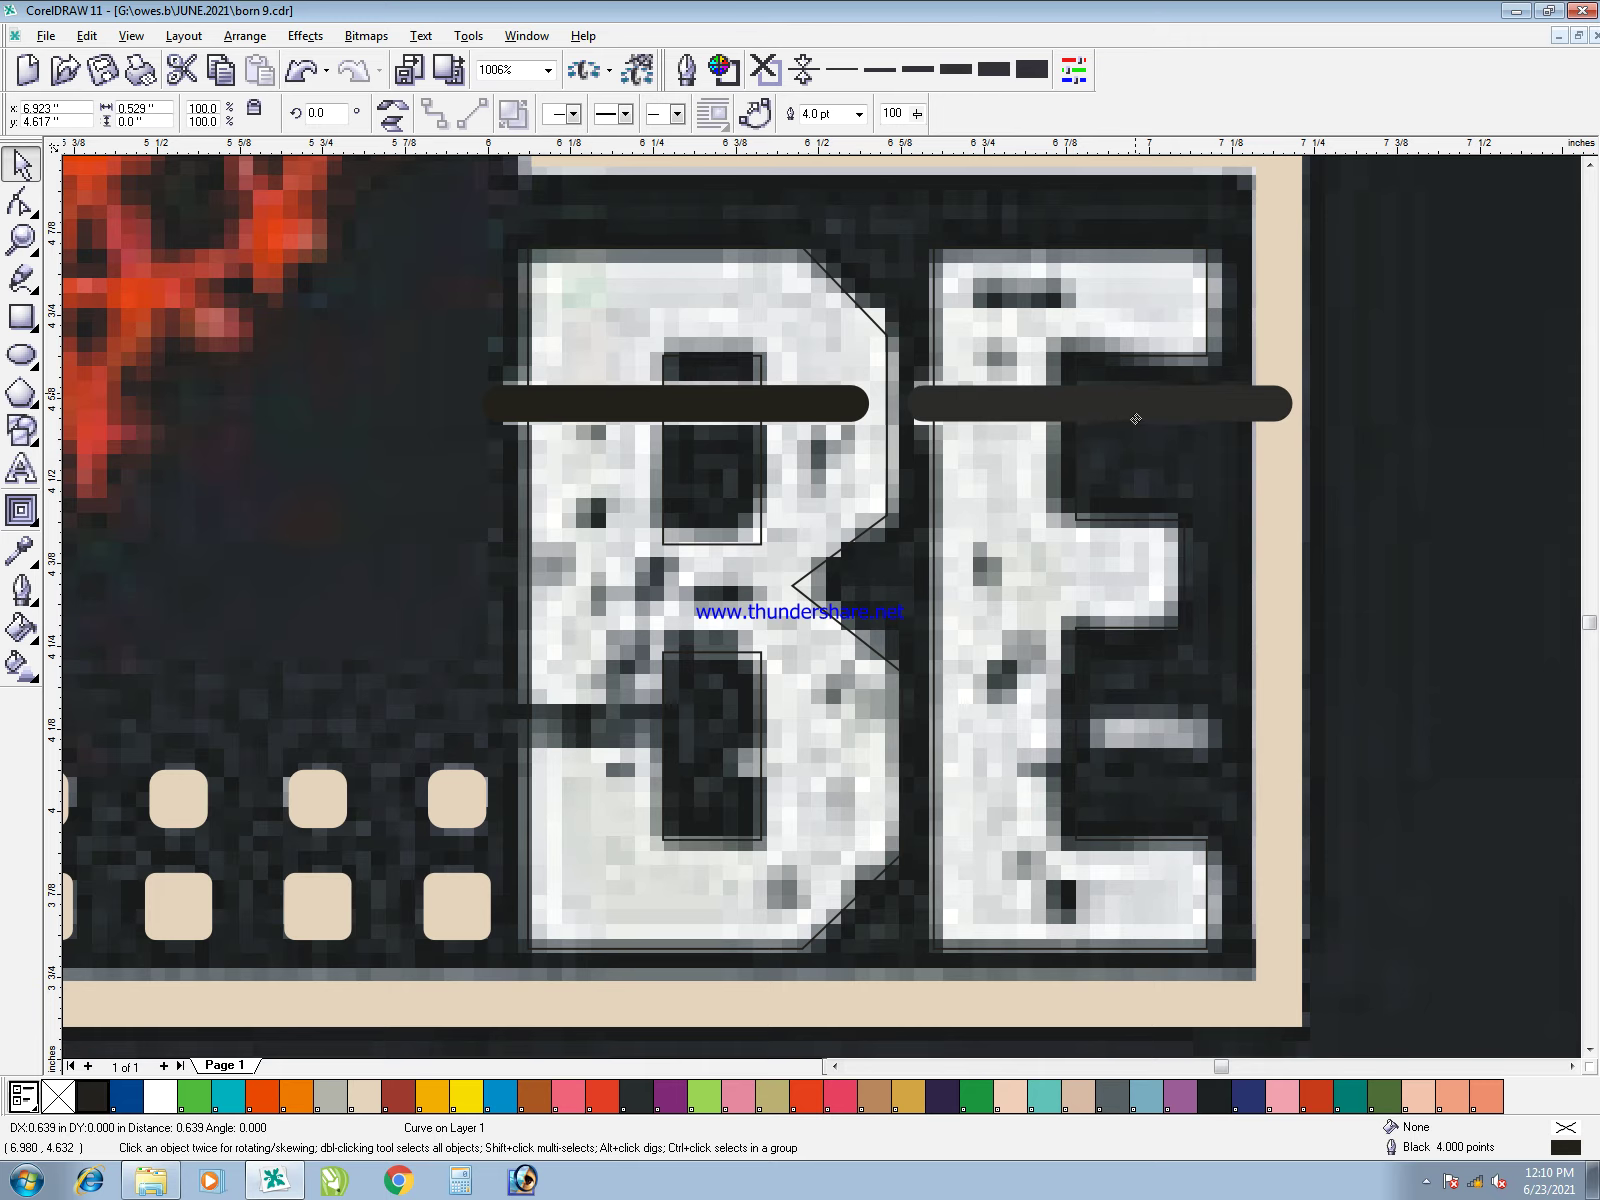
{"action": "right_click", "coordinate": [1136, 418]}
{"action": "left_click_drag", "start_coordinate": [1282, 404], "coordinate": [1047, 358]}
{"action": "right_click", "coordinate": [1022, 358]}
{"action": "key", "text": "Return"}
{"action": "left_click_drag", "start_coordinate": [1010, 345], "coordinate": [1063, 290]}
{"action": "right_click", "coordinate": [1005, 249]}
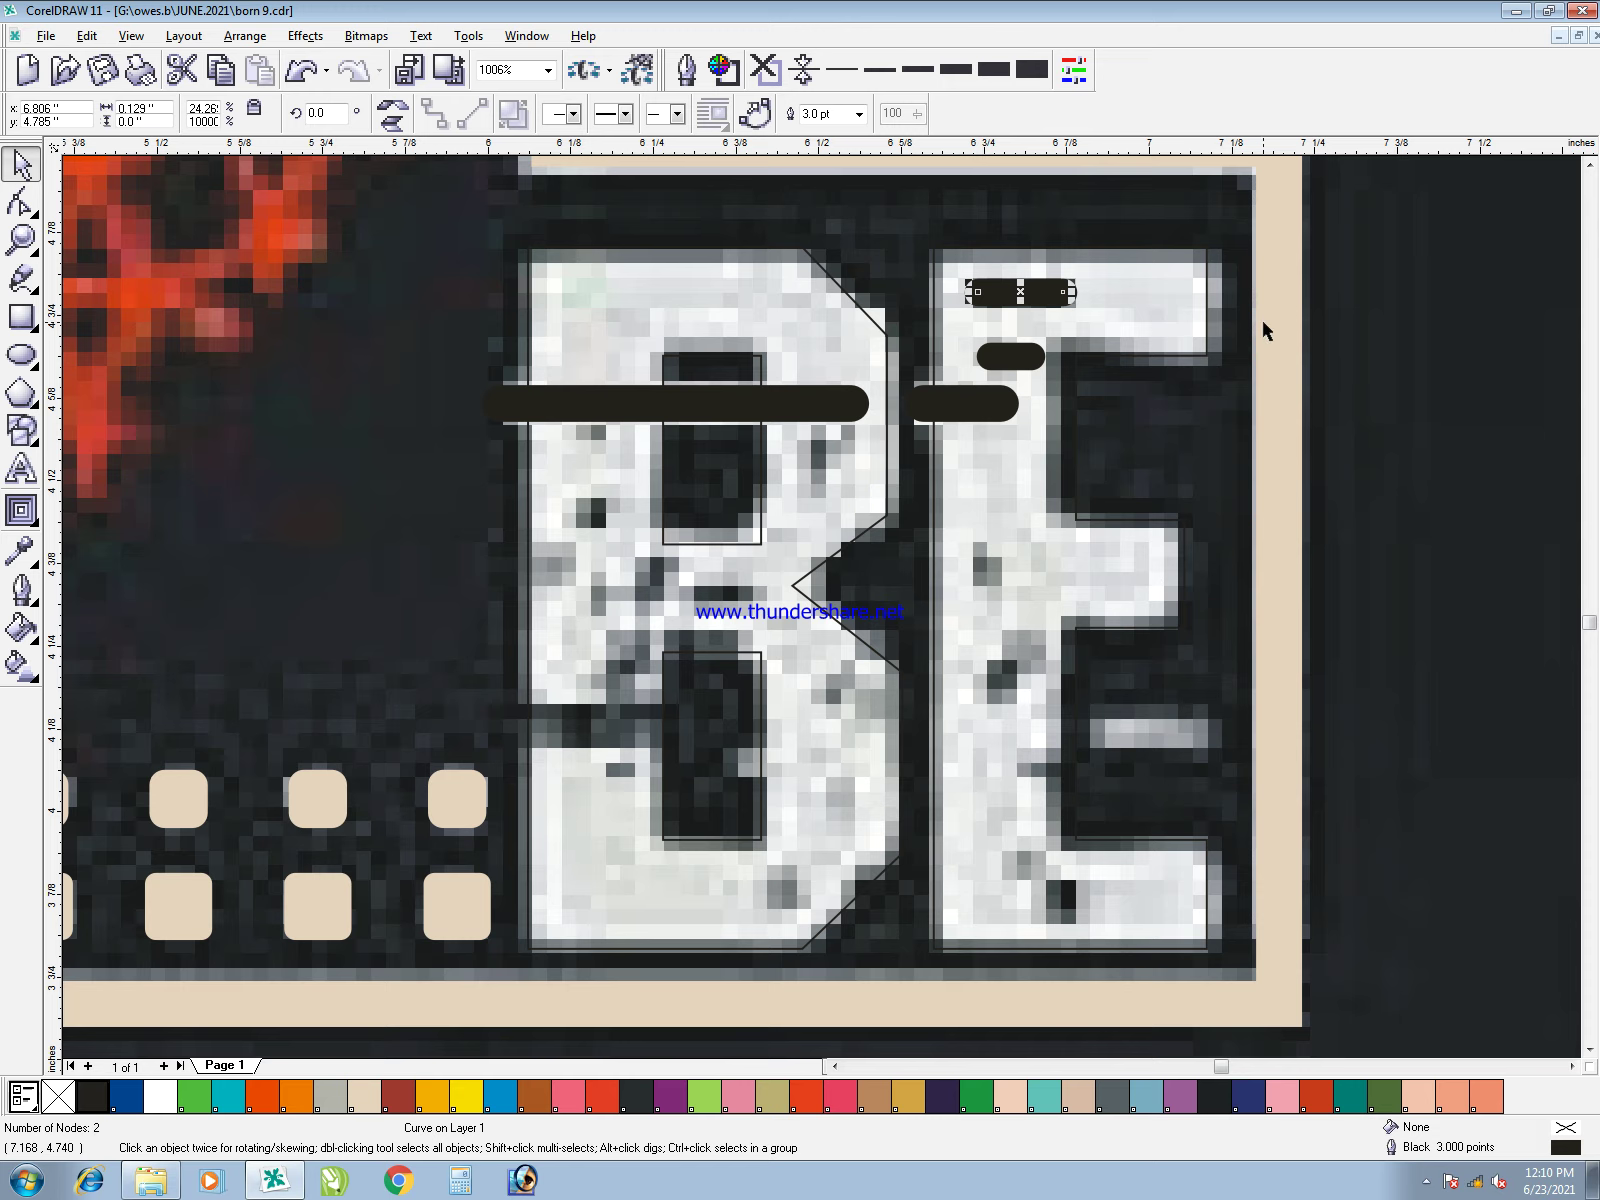
- Save the drawing and combine the two 3 pt bars at the top of the E
{"action": "key", "text": "ctrl+s"}
{"action": "left_click", "coordinate": [996, 354], "text": "shift"}
{"action": "key", "text": "ctrl+l"}
{"action": "left_click", "coordinate": [1450, 447]}
- Place a copy of the 3 pt bars on the E's stem near its middle arm and reduce it to one short bar
{"action": "left_click_drag", "start_coordinate": [1041, 288], "coordinate": [1027, 505]}
{"action": "right_click", "coordinate": [1027, 505]}
{"action": "key", "text": "F10"}
{"action": "left_click_drag", "start_coordinate": [914, 479], "coordinate": [1103, 535]}
{"action": "key", "text": "Delete"}
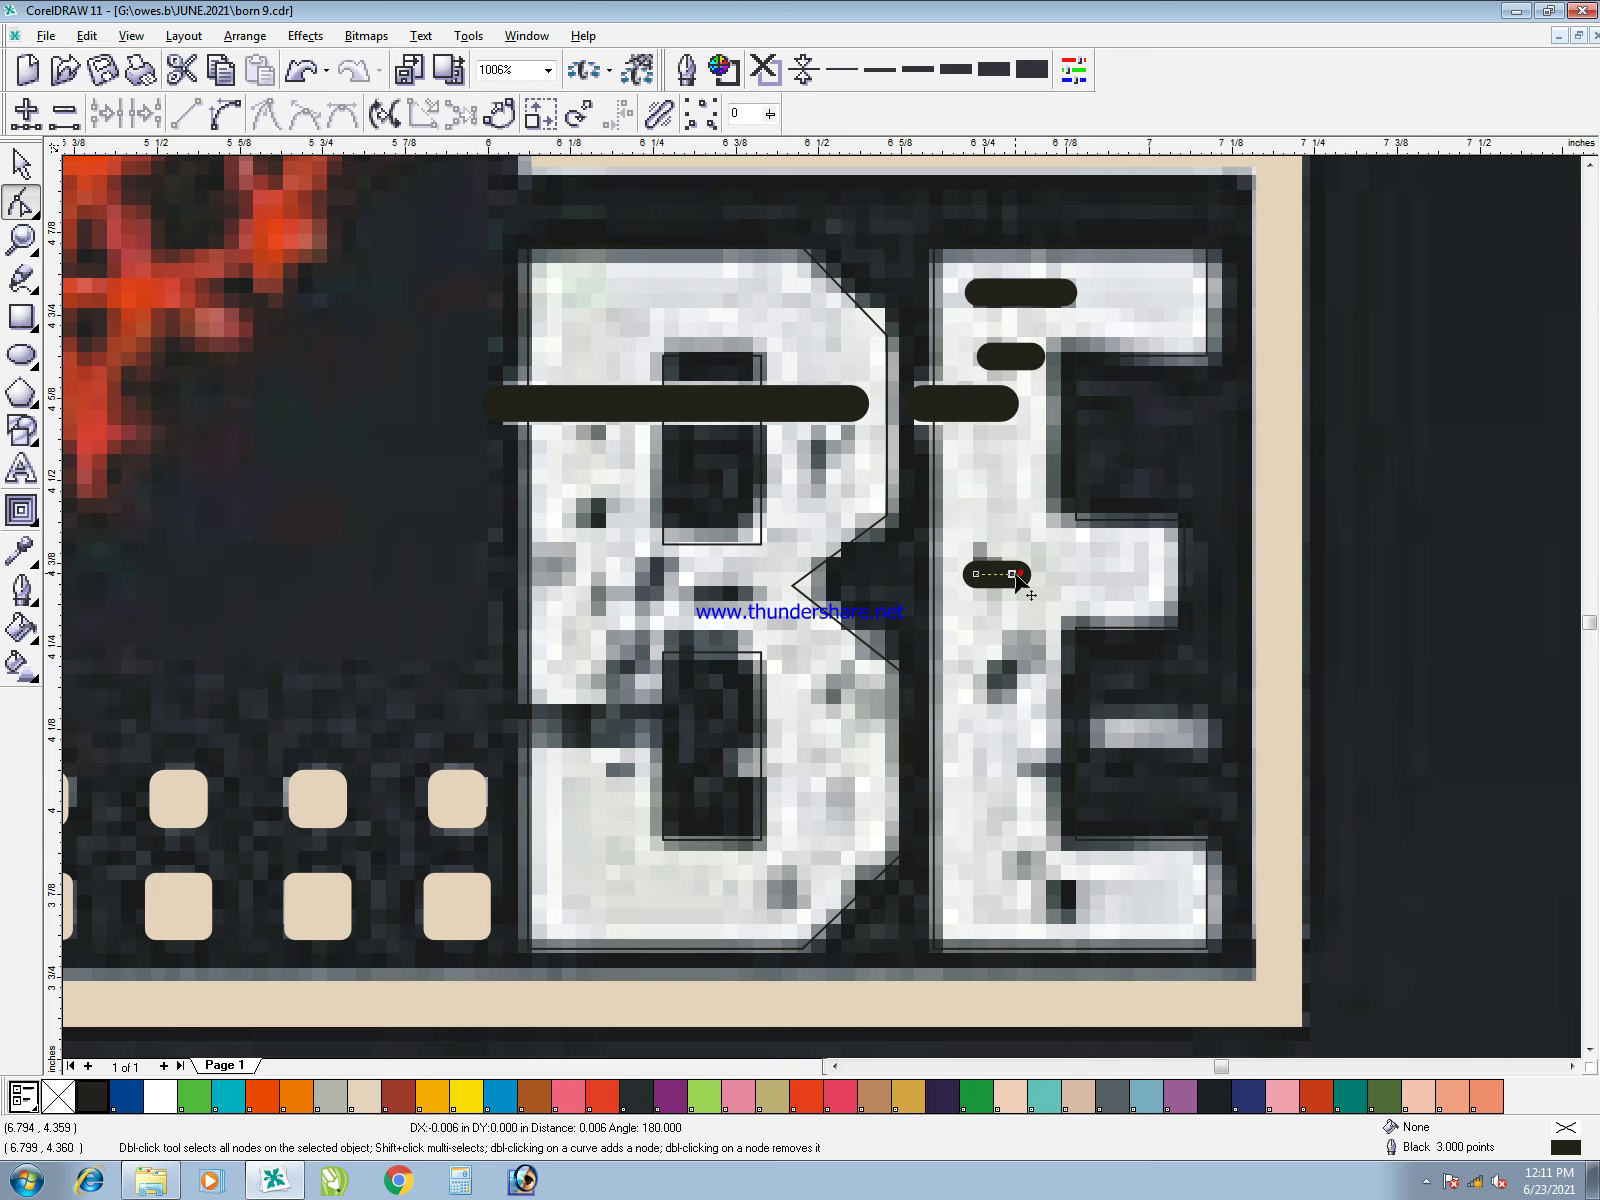
{"action": "key", "text": "space"}
- Place four more copies of the short bar over the dark marks down the E's lower stem, adjusting the length of one
{"action": "left_click_drag", "start_coordinate": [1000, 574], "coordinate": [1005, 680]}
{"action": "right_click", "coordinate": [1005, 680]}
{"action": "left_click_drag", "start_coordinate": [1005, 680], "coordinate": [1046, 765]}
{"action": "right_click", "coordinate": [1046, 765]}
{"action": "left_click_drag", "start_coordinate": [1046, 765], "coordinate": [1071, 912]}
{"action": "right_click", "coordinate": [1020, 868]}
{"action": "right_click", "coordinate": [1071, 912]}
{"action": "left_click", "coordinate": [1062, 770]}
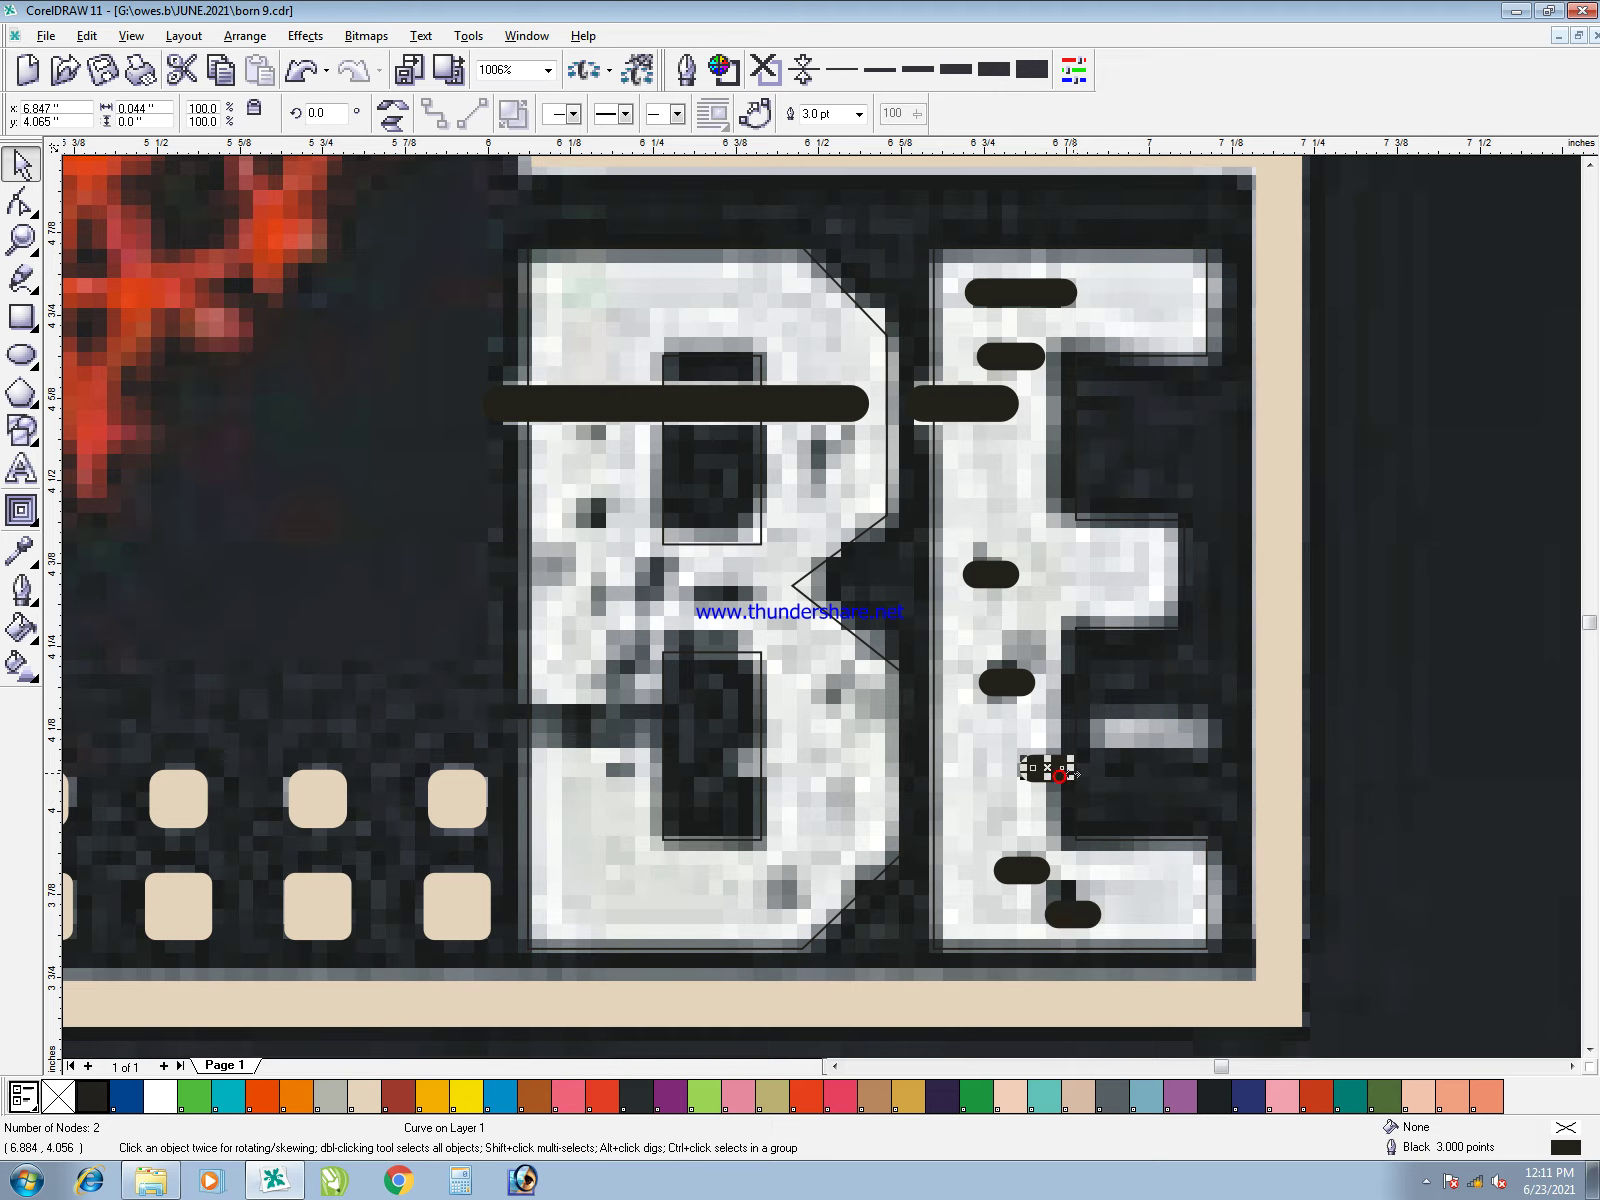
{"action": "left_click_drag", "start_coordinate": [1075, 771], "coordinate": [1086, 770]}
- Copy short bars onto the B's lower bowl and counter, then combine the counter bar with the long 4 pt bar
{"action": "left_click_drag", "start_coordinate": [1060, 770], "coordinate": [837, 803]}
{"action": "right_click", "coordinate": [805, 888]}
{"action": "right_click", "coordinate": [837, 803]}
{"action": "left_click_drag", "start_coordinate": [837, 803], "coordinate": [763, 764]}
{"action": "right_click", "coordinate": [763, 764]}
{"action": "left_click", "coordinate": [782, 410], "text": "shift"}
{"action": "key", "text": "ctrl+l"}
- Place short bar copies over the dark marks on the B's stem, waist and upper bowl
{"action": "left_click_drag", "start_coordinate": [807, 884], "coordinate": [544, 562]}
{"action": "right_click", "coordinate": [738, 594]}
{"action": "right_click", "coordinate": [544, 562]}
{"action": "left_click_drag", "start_coordinate": [544, 562], "coordinate": [684, 670]}
{"action": "right_click", "coordinate": [617, 511]}
{"action": "key", "text": "ctrl+z"}
{"action": "right_click", "coordinate": [588, 444]}
{"action": "right_click", "coordinate": [819, 456]}
{"action": "right_click", "coordinate": [634, 666]}
- Add a long 3 pt bar across the B's lower stem and a short bar about 0.05" long beneath it
{"action": "left_click_drag", "start_coordinate": [684, 670], "coordinate": [686, 732]}
{"action": "left_click_drag", "start_coordinate": [629, 725], "coordinate": [678, 775]}
{"action": "right_click", "coordinate": [689, 773]}
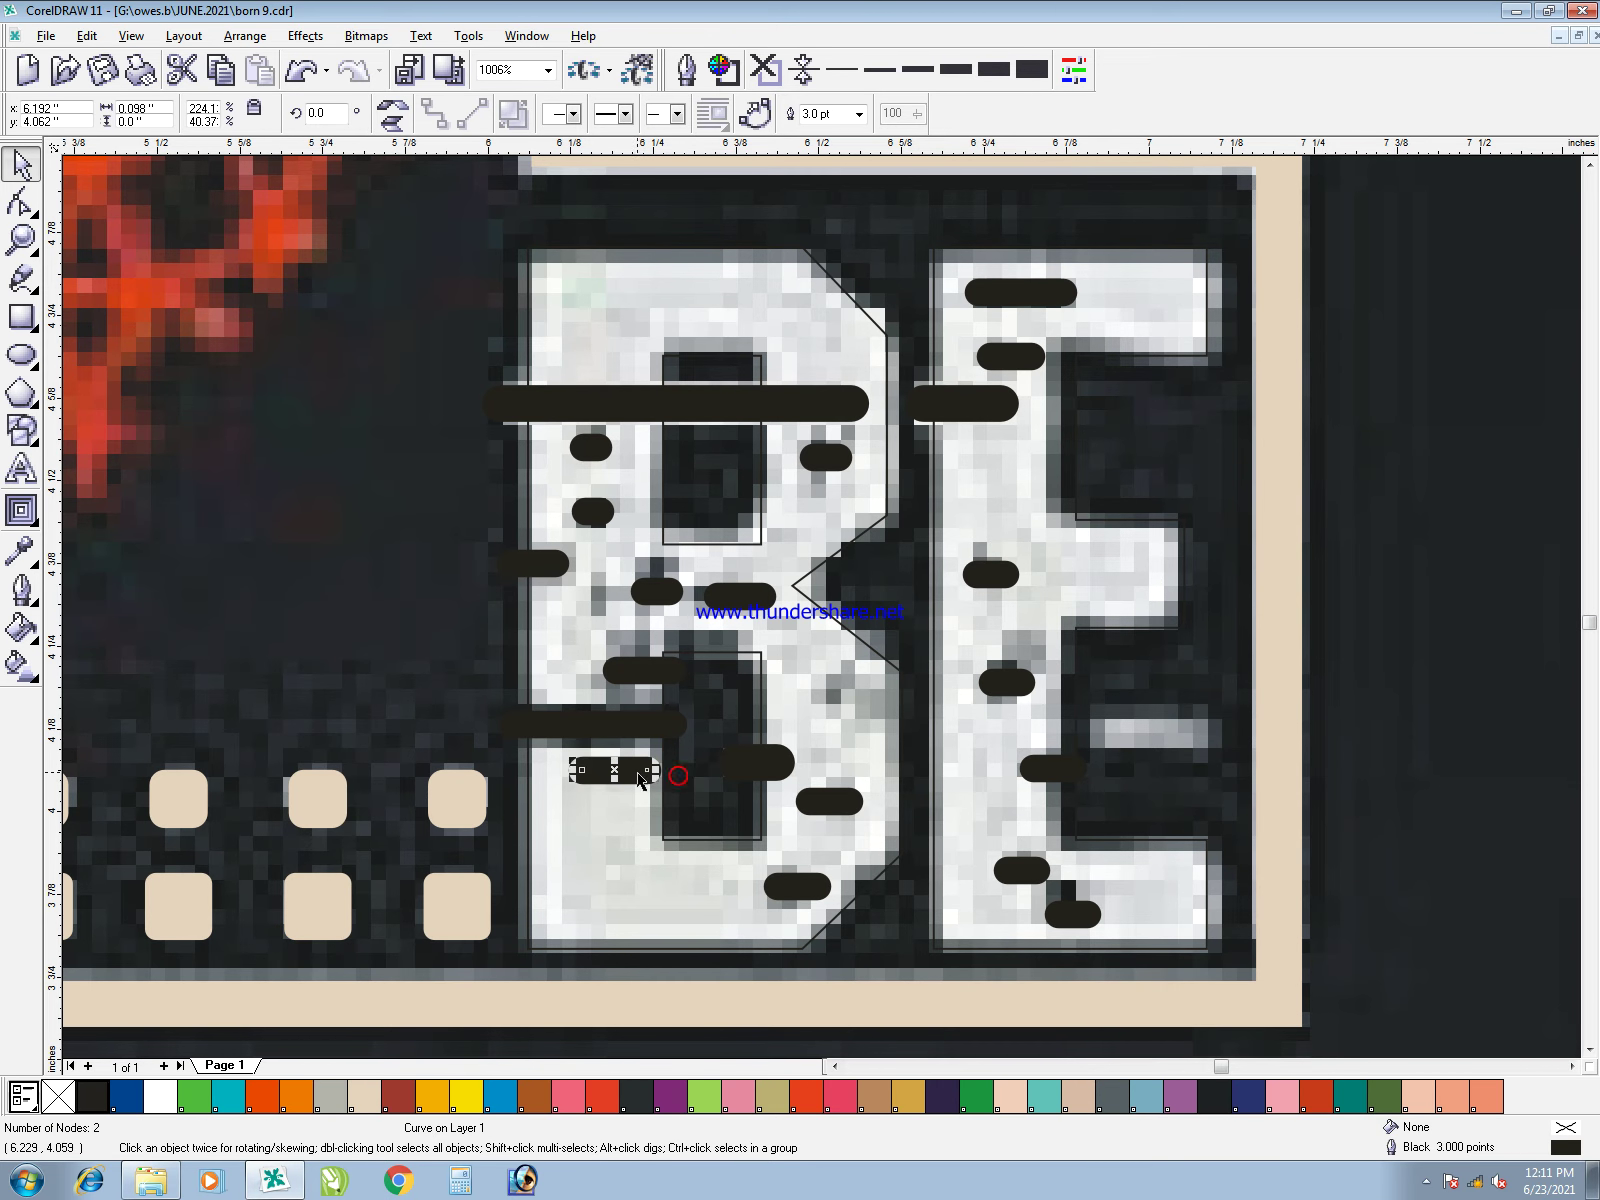
{"action": "left_click_drag", "start_coordinate": [574, 770], "coordinate": [619, 768]}
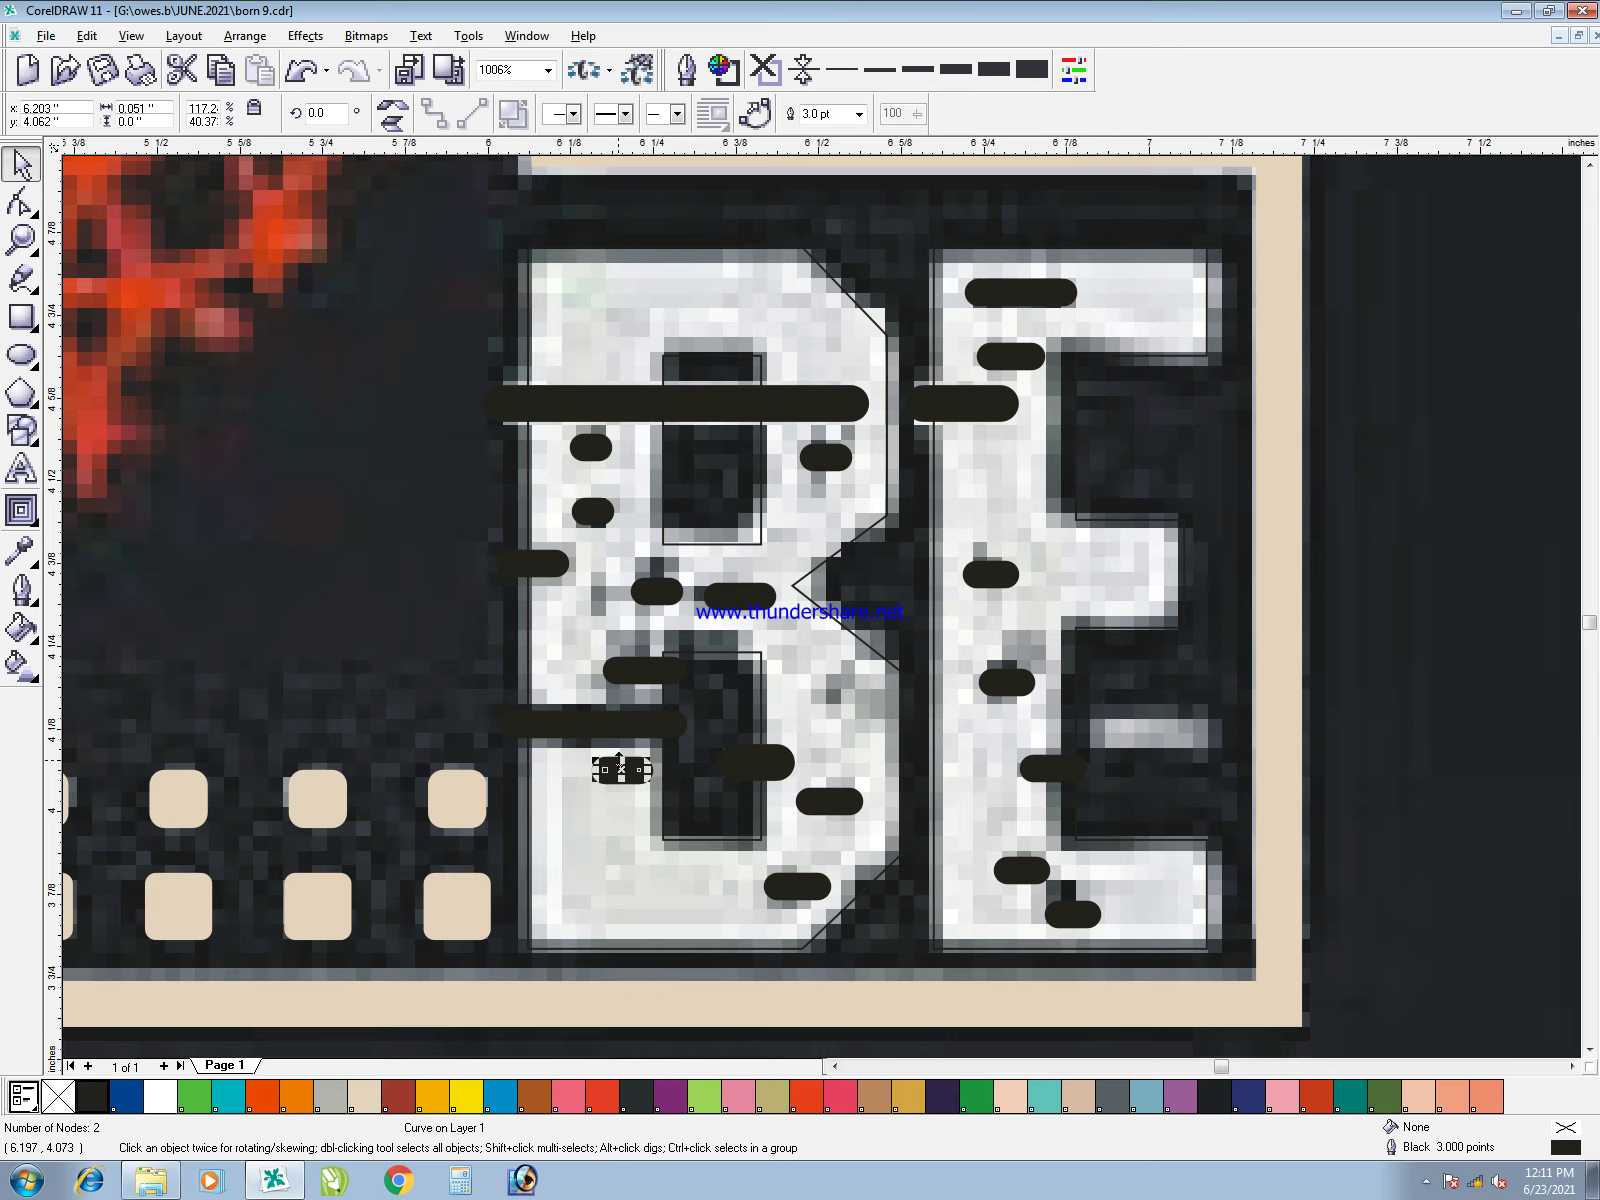
{"action": "left_click", "coordinate": [622, 733]}
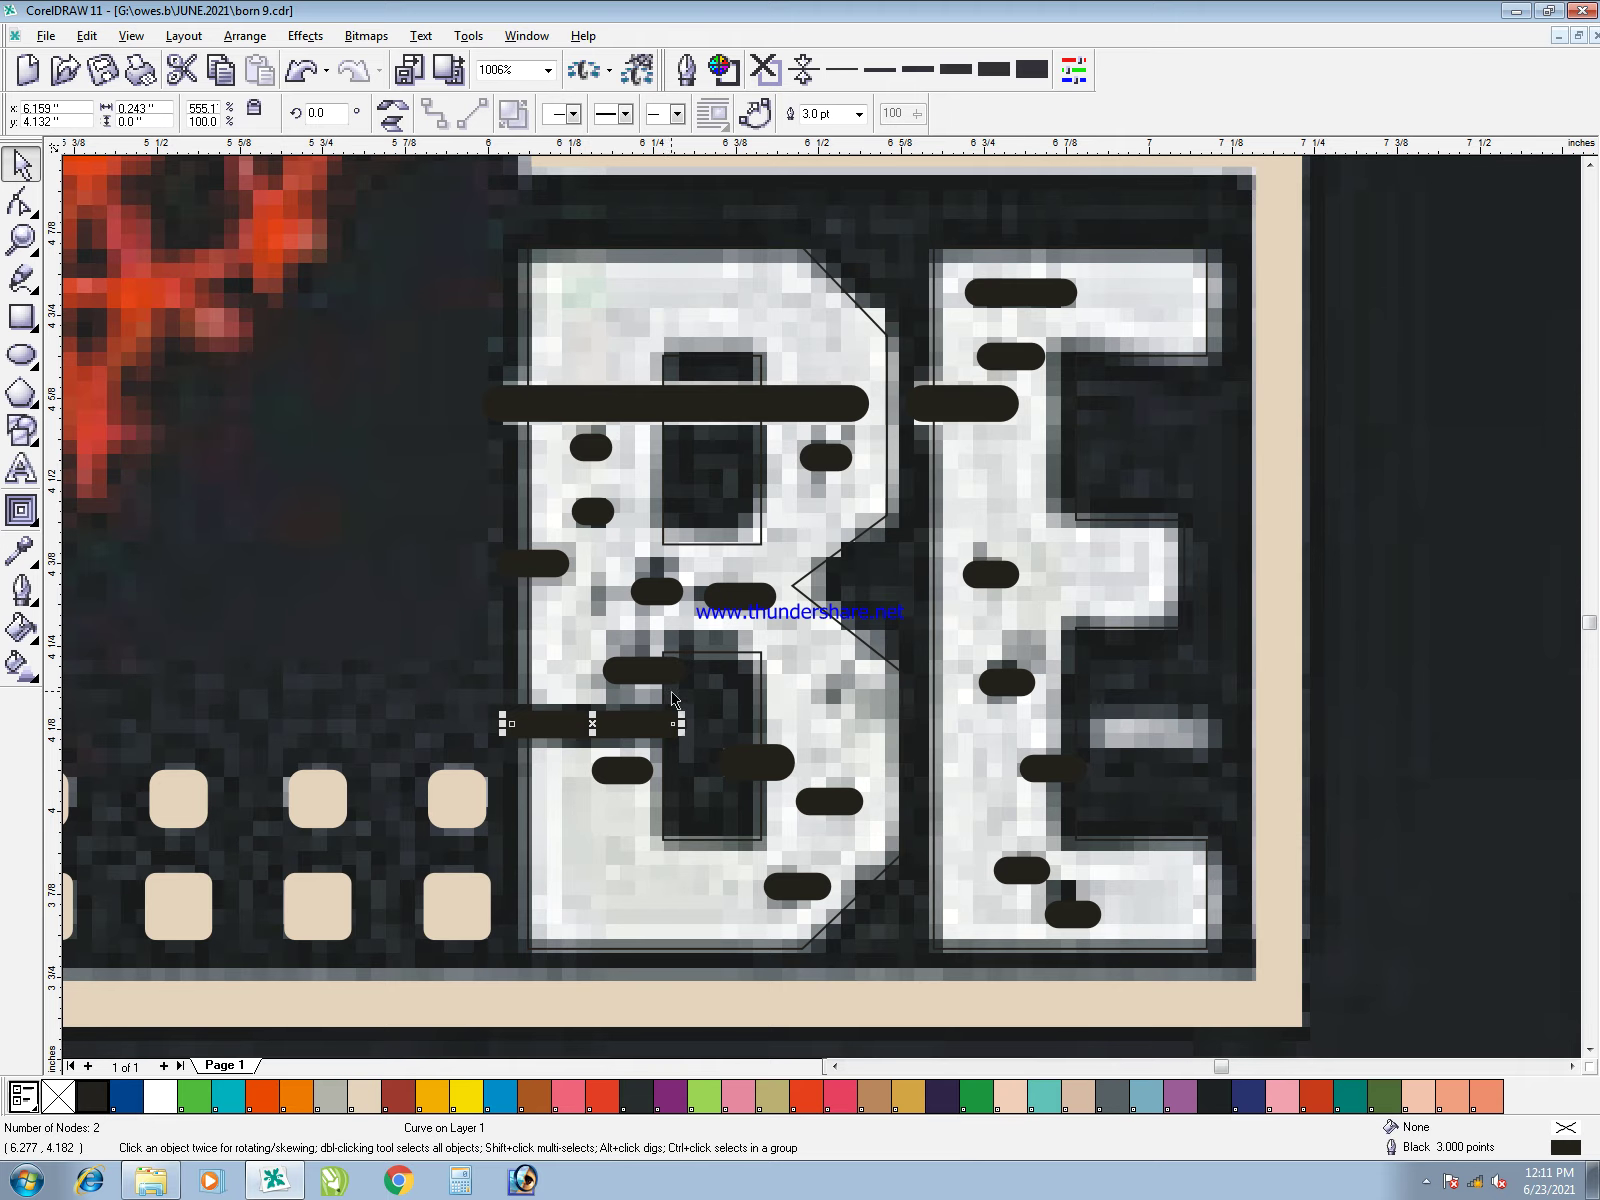
- Add a bar in the gap between the E's lower arms and combine it with the 4 pt bars
{"action": "left_click_drag", "start_coordinate": [621, 776], "coordinate": [1230, 742]}
{"action": "right_click", "coordinate": [1128, 739]}
{"action": "left_click", "coordinate": [841, 409], "text": "shift"}
{"action": "key", "text": "ctrl+l"}
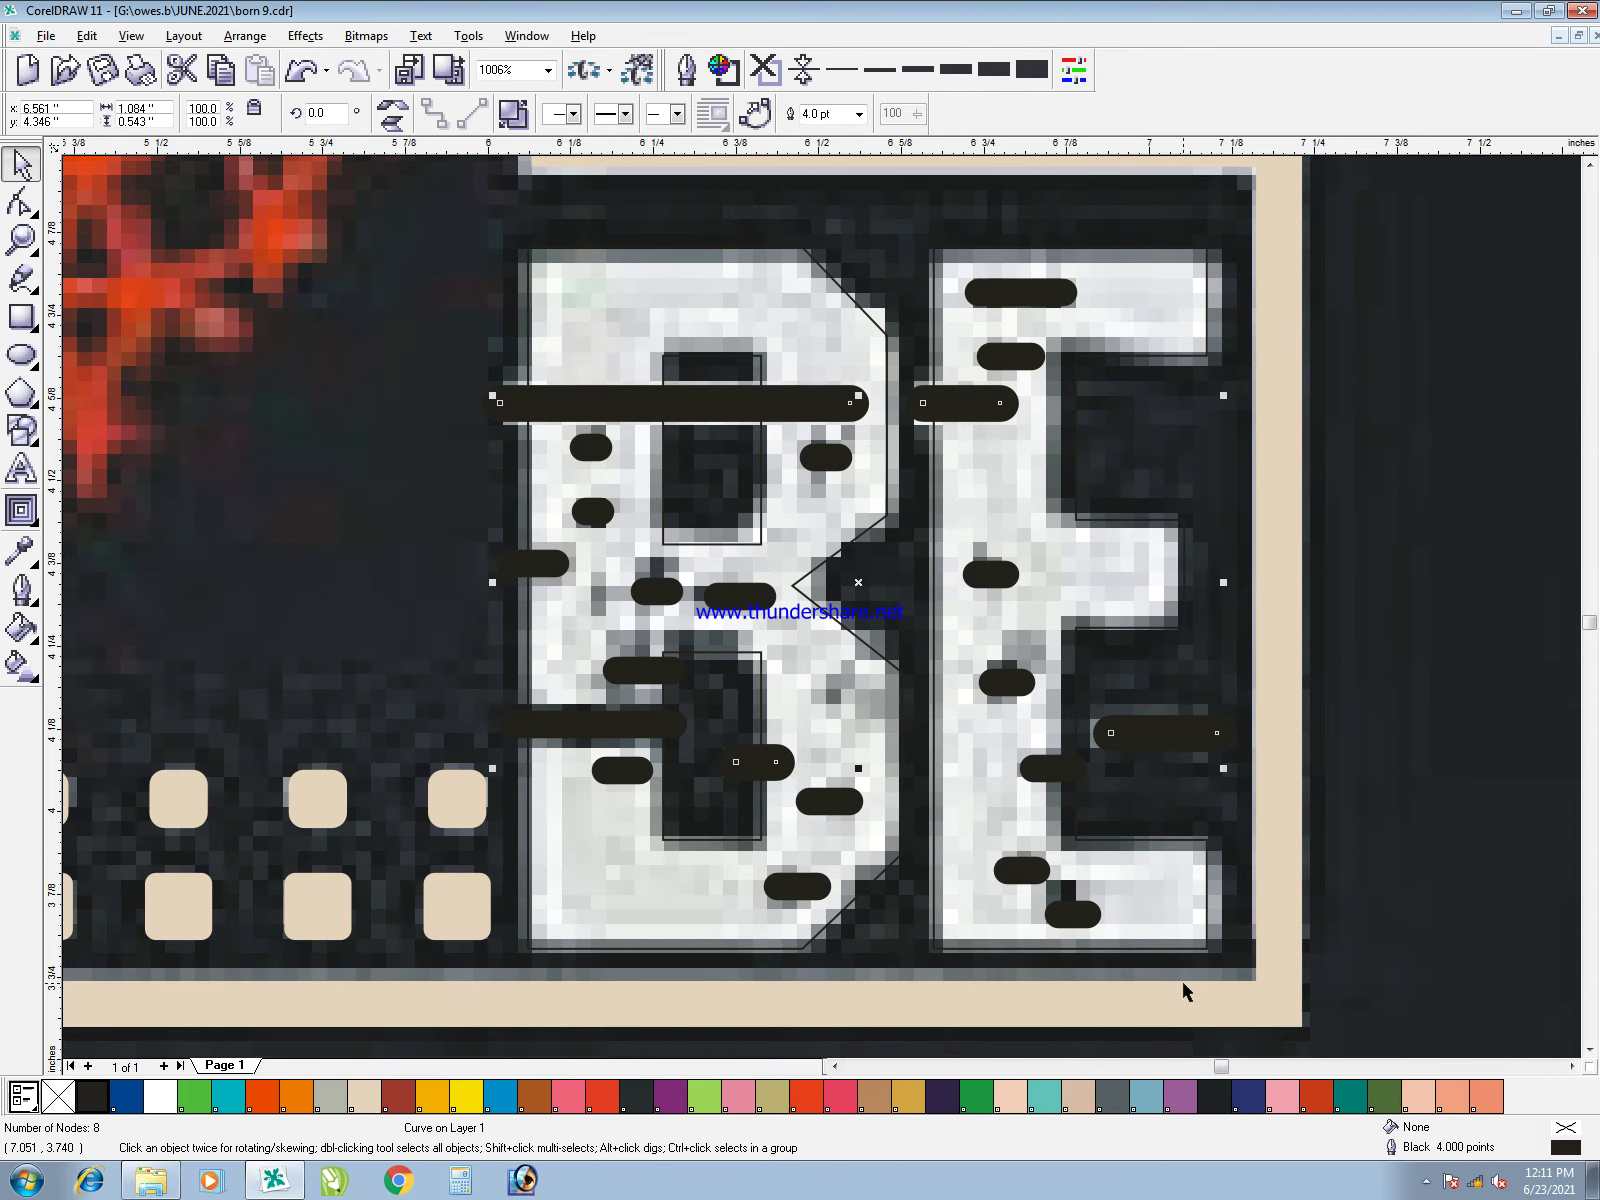
- Combine all the 3 pt bars, leaving out the 4 pt ones, and color their outline white
{"action": "left_click_drag", "start_coordinate": [1323, 945], "coordinate": [358, 300]}
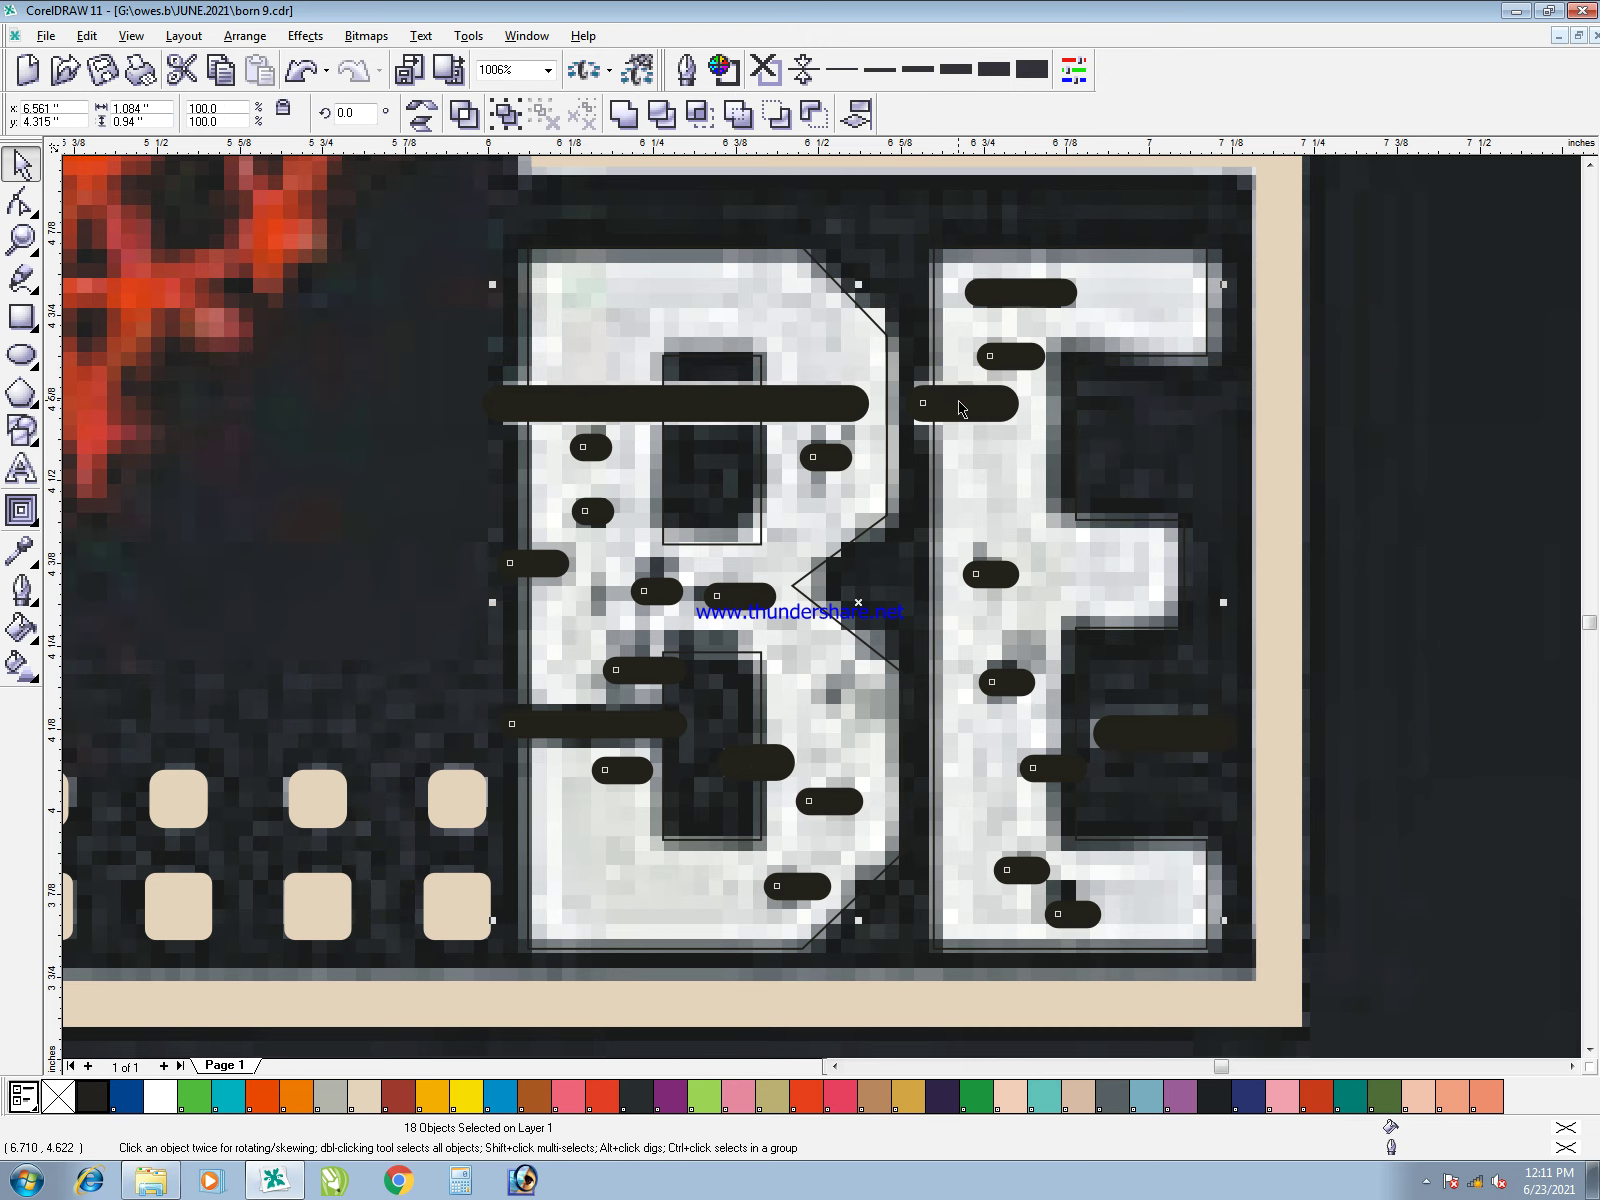
{"action": "left_click", "coordinate": [958, 408], "text": "shift"}
{"action": "key", "text": "ctrl+l"}
{"action": "left_click", "coordinate": [158, 1098]}
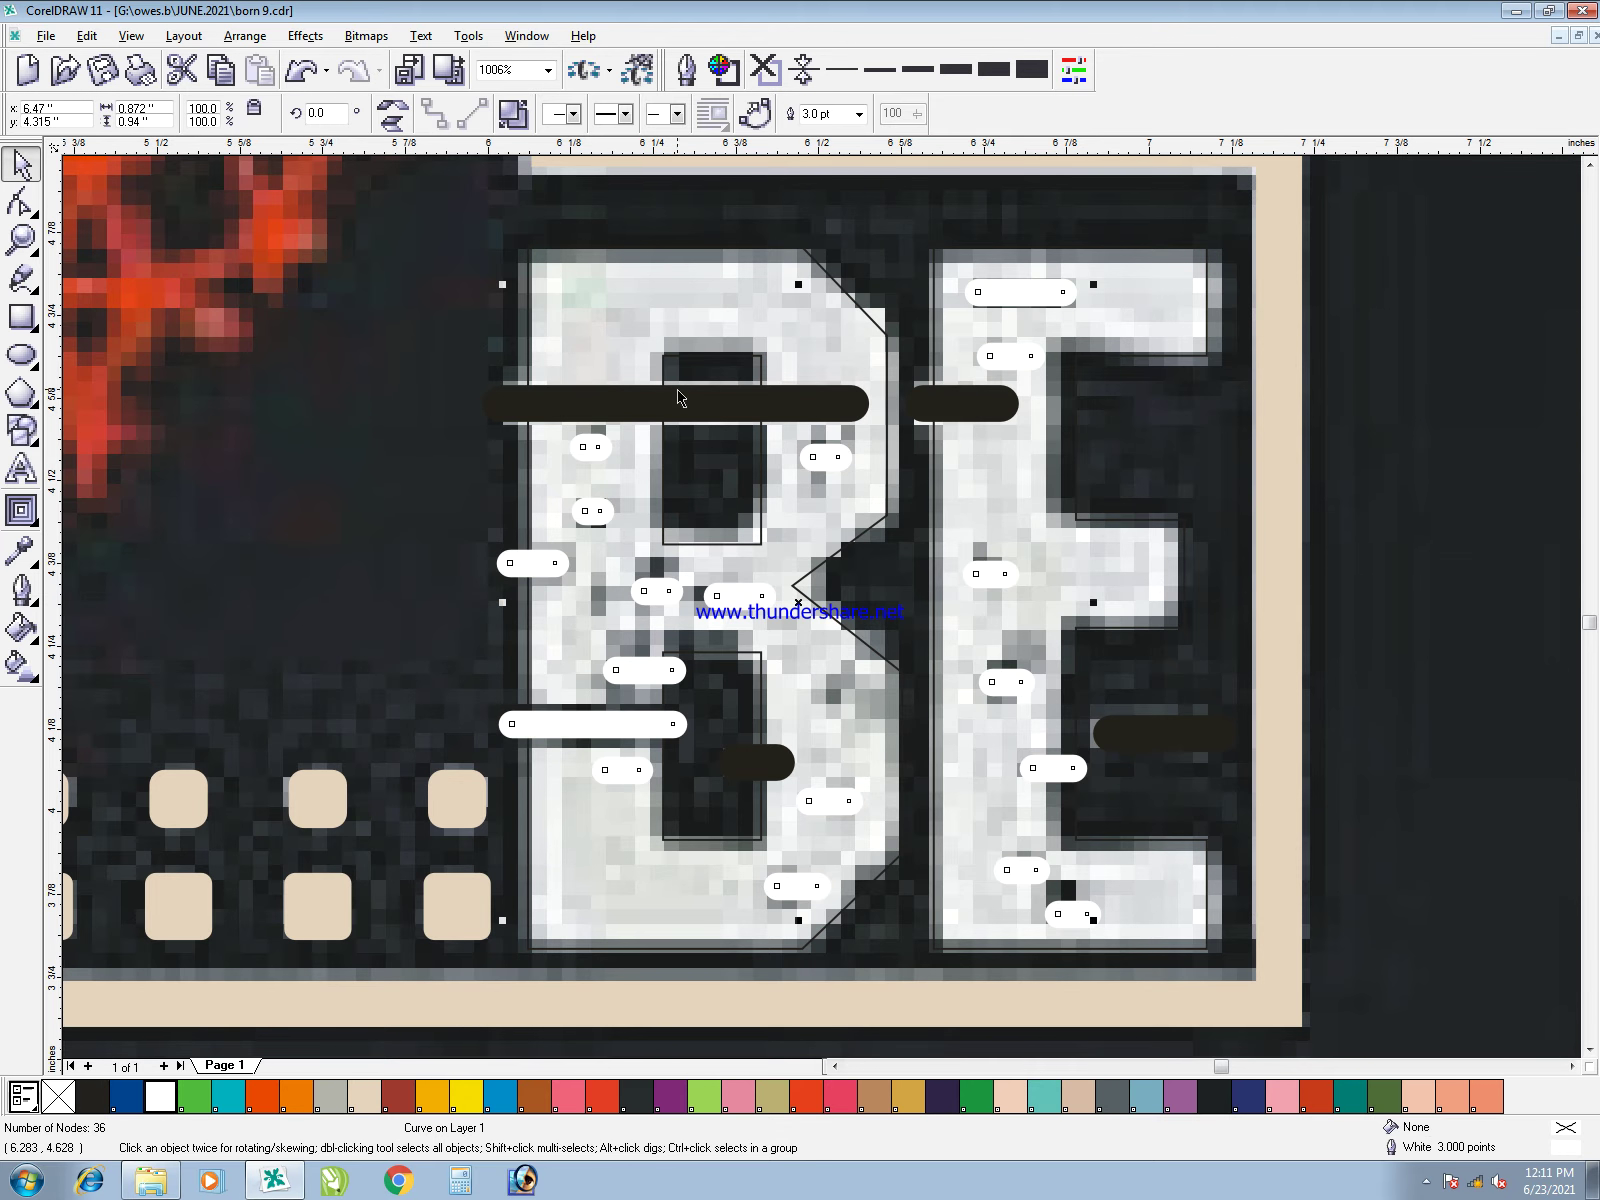
- Color the outline of the combined 4 pt bars the same beige as the frame
{"action": "left_click", "coordinate": [812, 412]}
{"action": "key", "text": "ctrl+z"}
{"action": "left_click_drag", "start_coordinate": [622, 412], "coordinate": [610, 362]}
{"action": "key", "text": "ctrl+z"}
{"action": "left_click", "coordinate": [376, 1097]}
- Fill the BE letters with beige PANTONE 482 CVC, remove their outline, and deselect them
{"action": "left_click", "coordinate": [601, 332]}
{"action": "left_click", "coordinate": [366, 1097]}
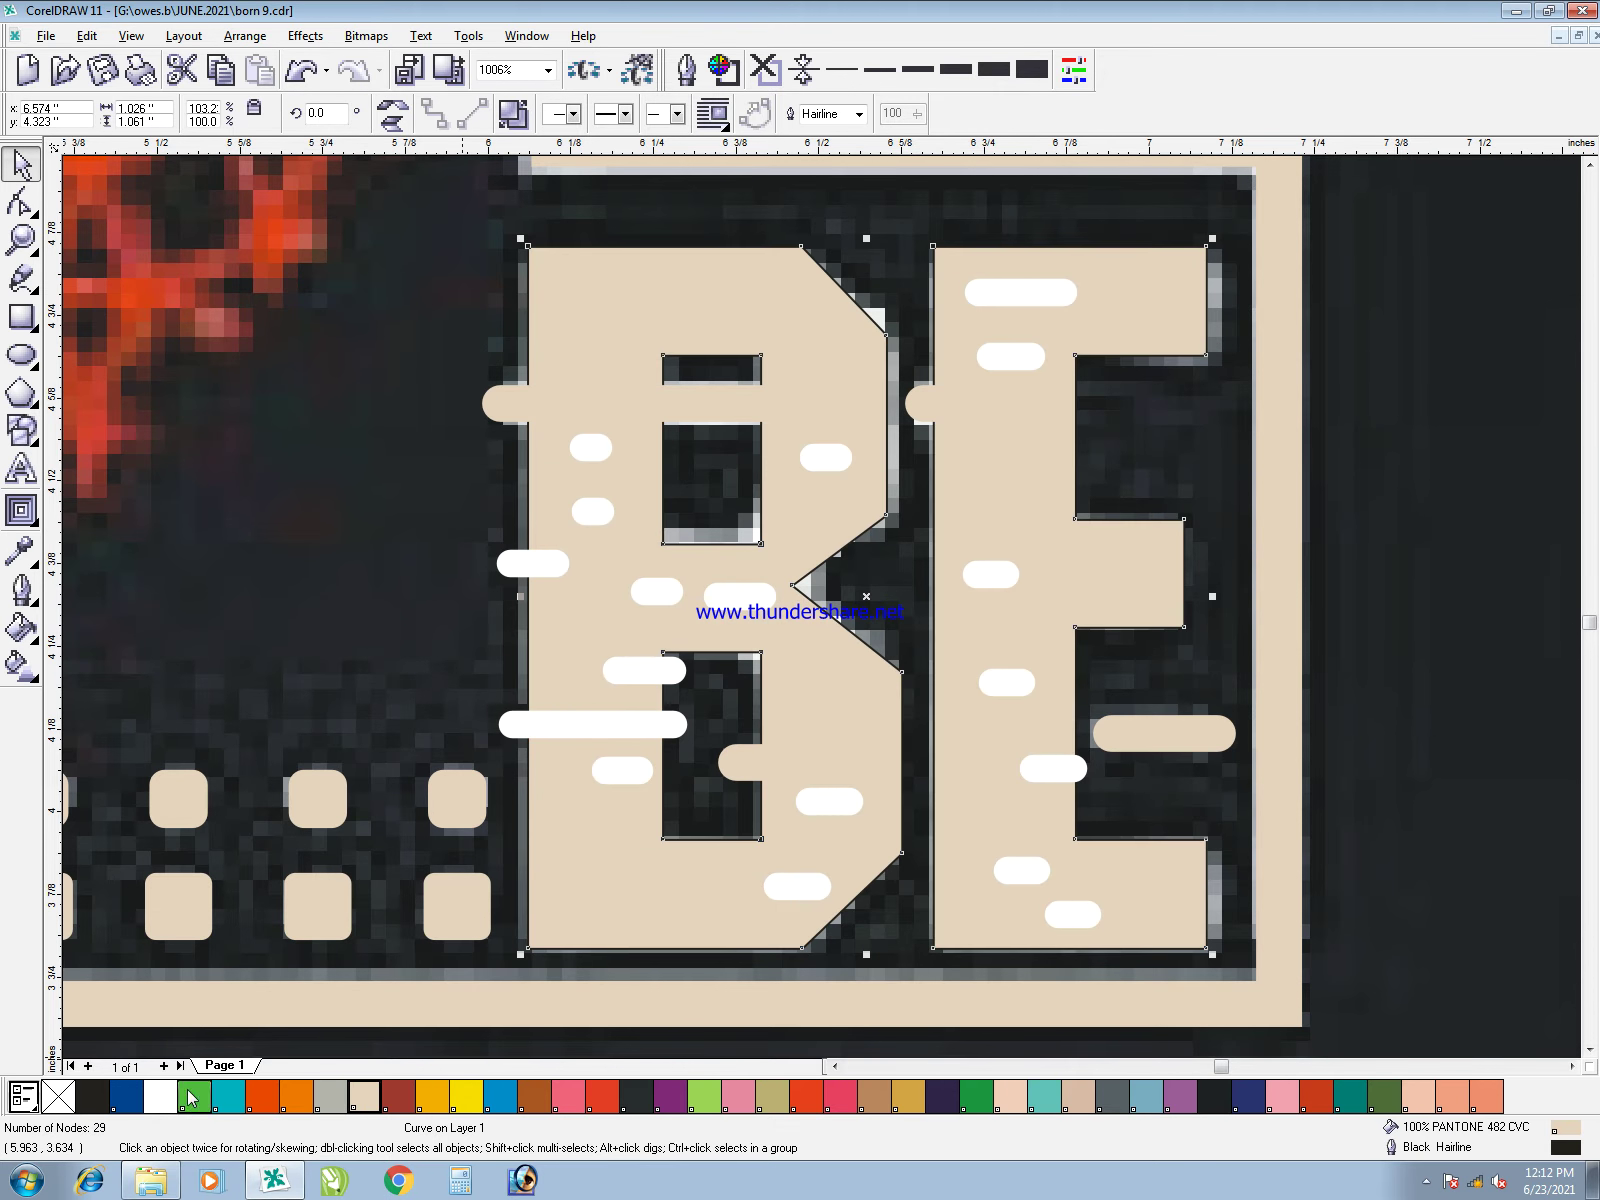
{"action": "left_click", "coordinate": [1358, 652]}
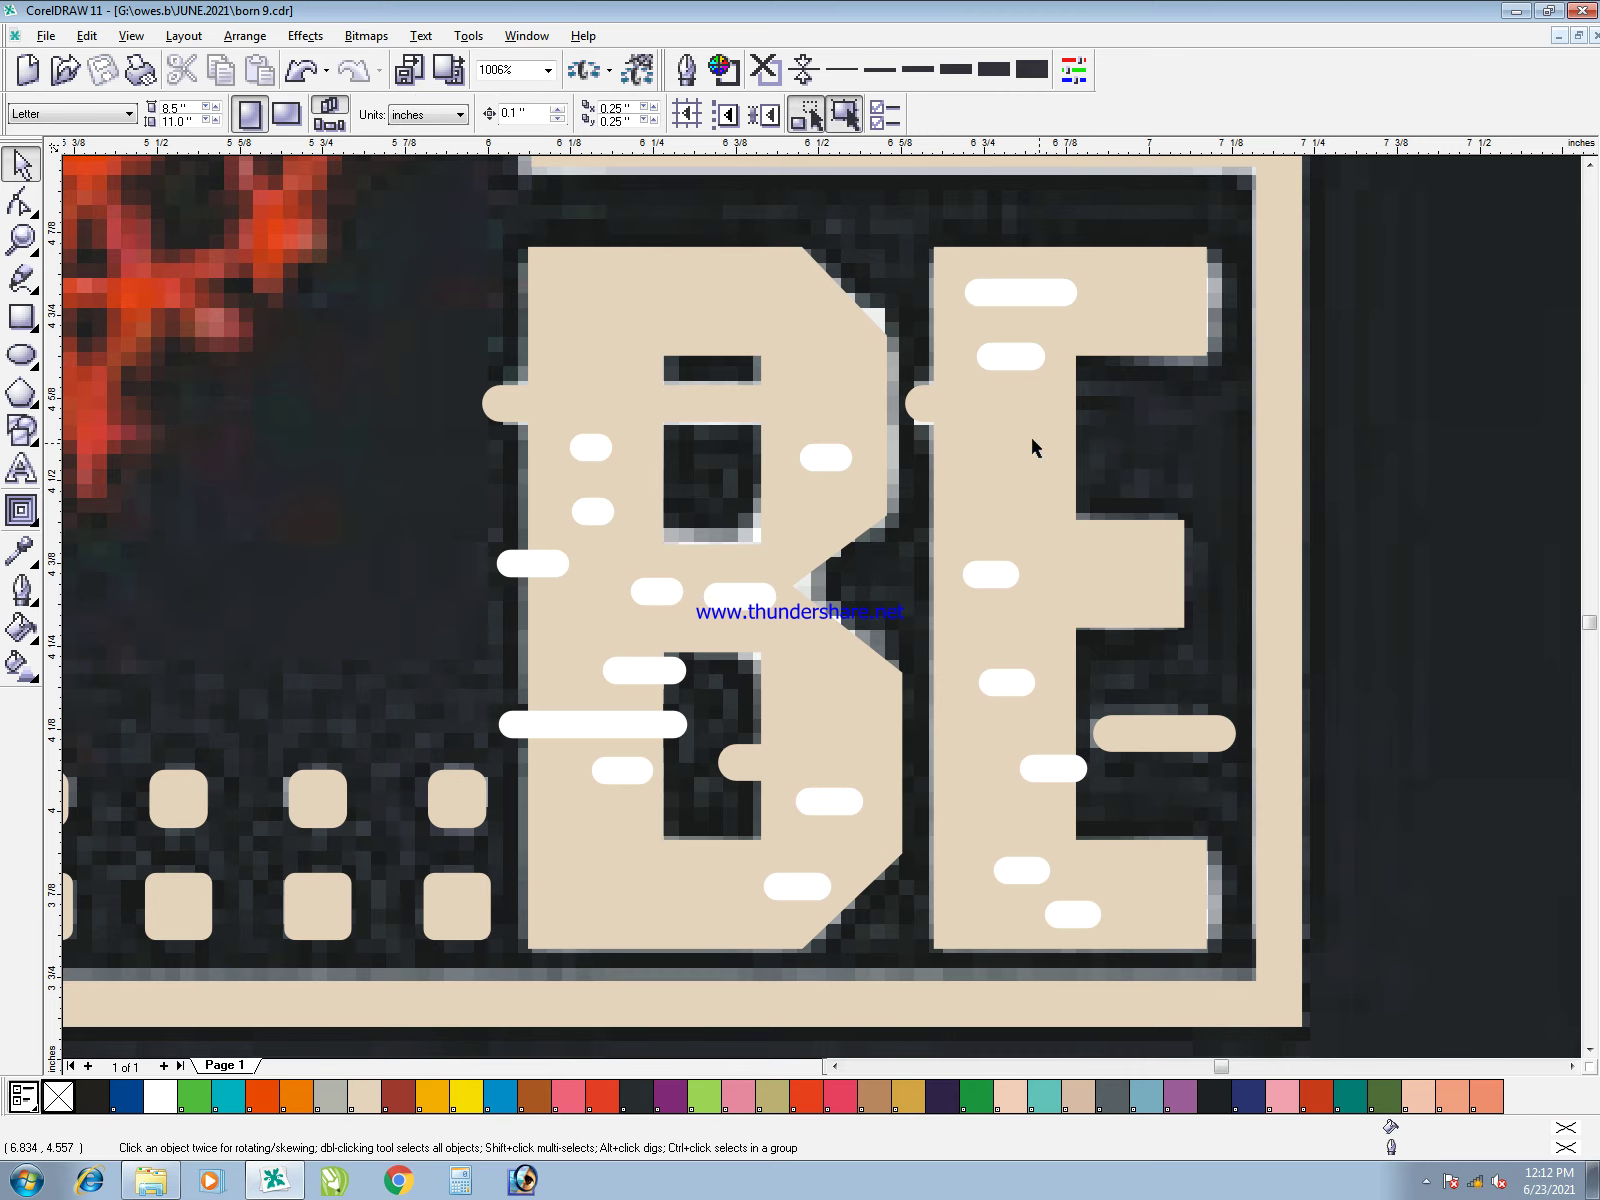
{"action": "left_click", "coordinate": [1011, 366]}
{"action": "left_click", "coordinate": [1413, 558]}
- Move the red BORN text over the reference BORN lettering and resize it to match the reference's width and height
{"action": "key", "text": "F3"}
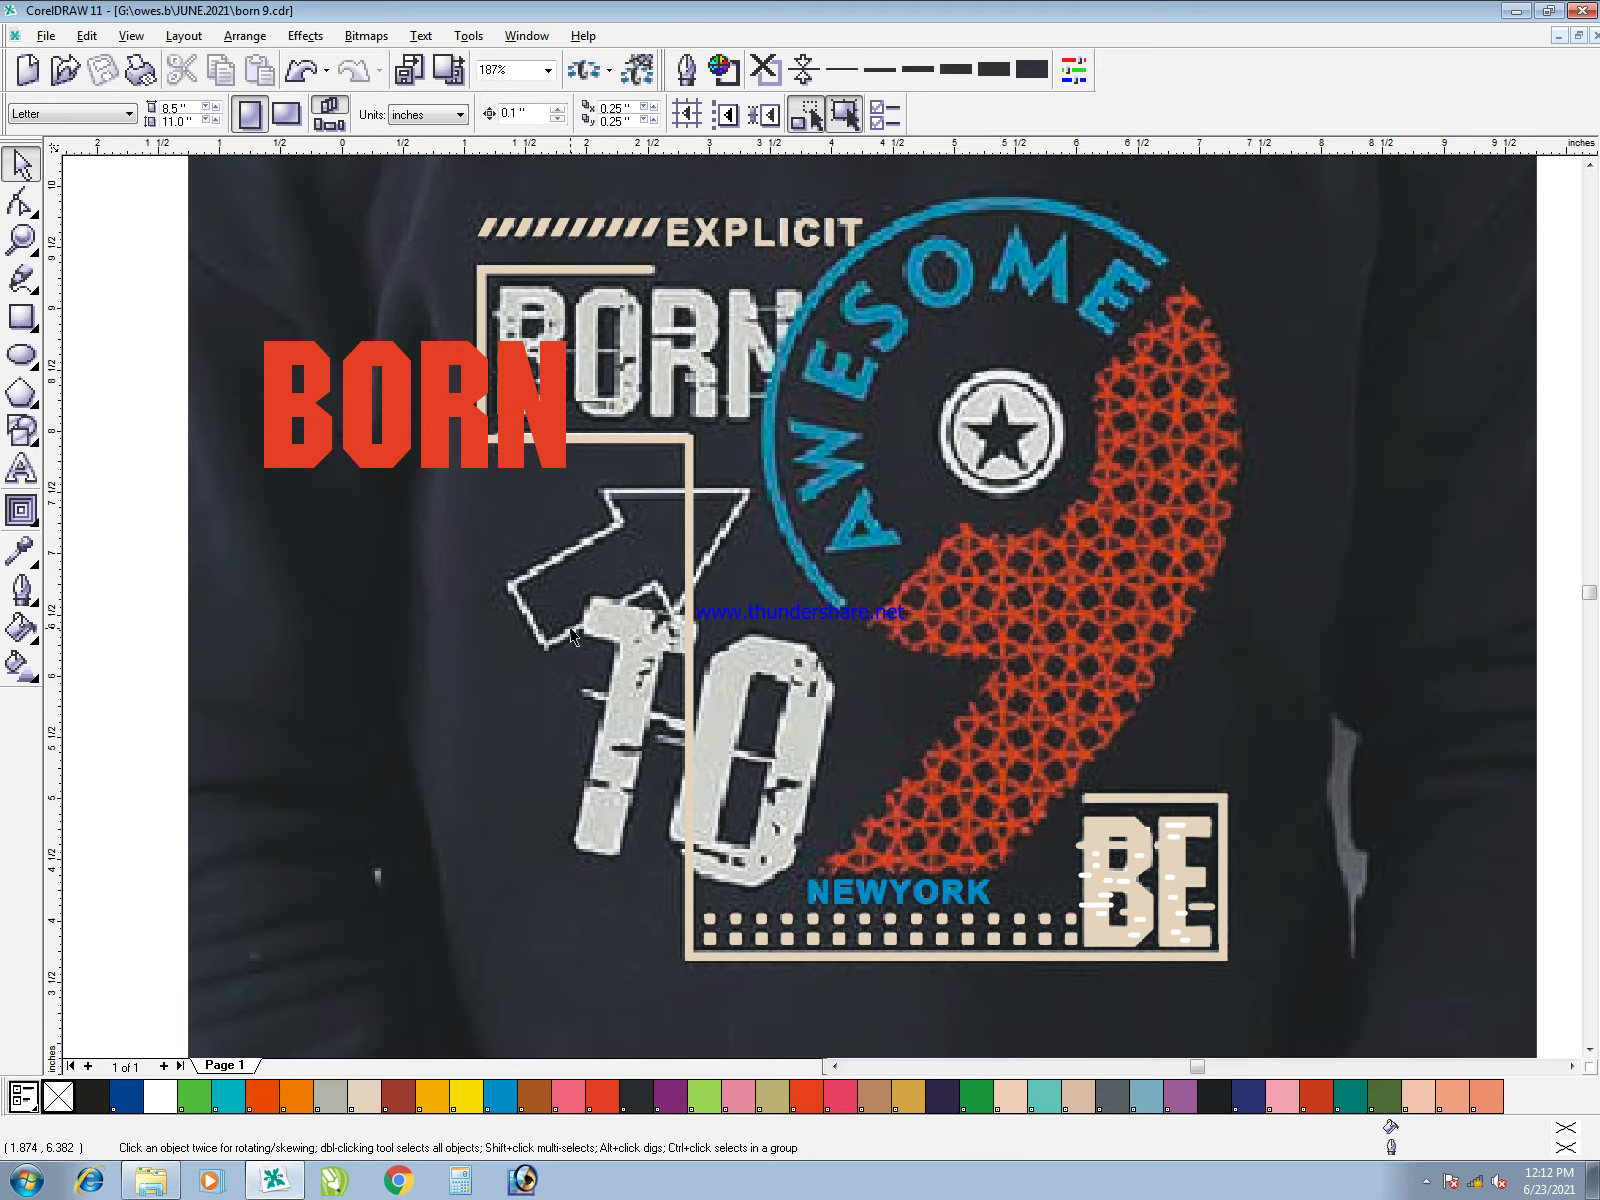
{"action": "key", "text": "F2"}
{"action": "left_click_drag", "start_coordinate": [899, 721], "coordinate": [394, 189]}
{"action": "left_click_drag", "start_coordinate": [605, 423], "coordinate": [1002, 327]}
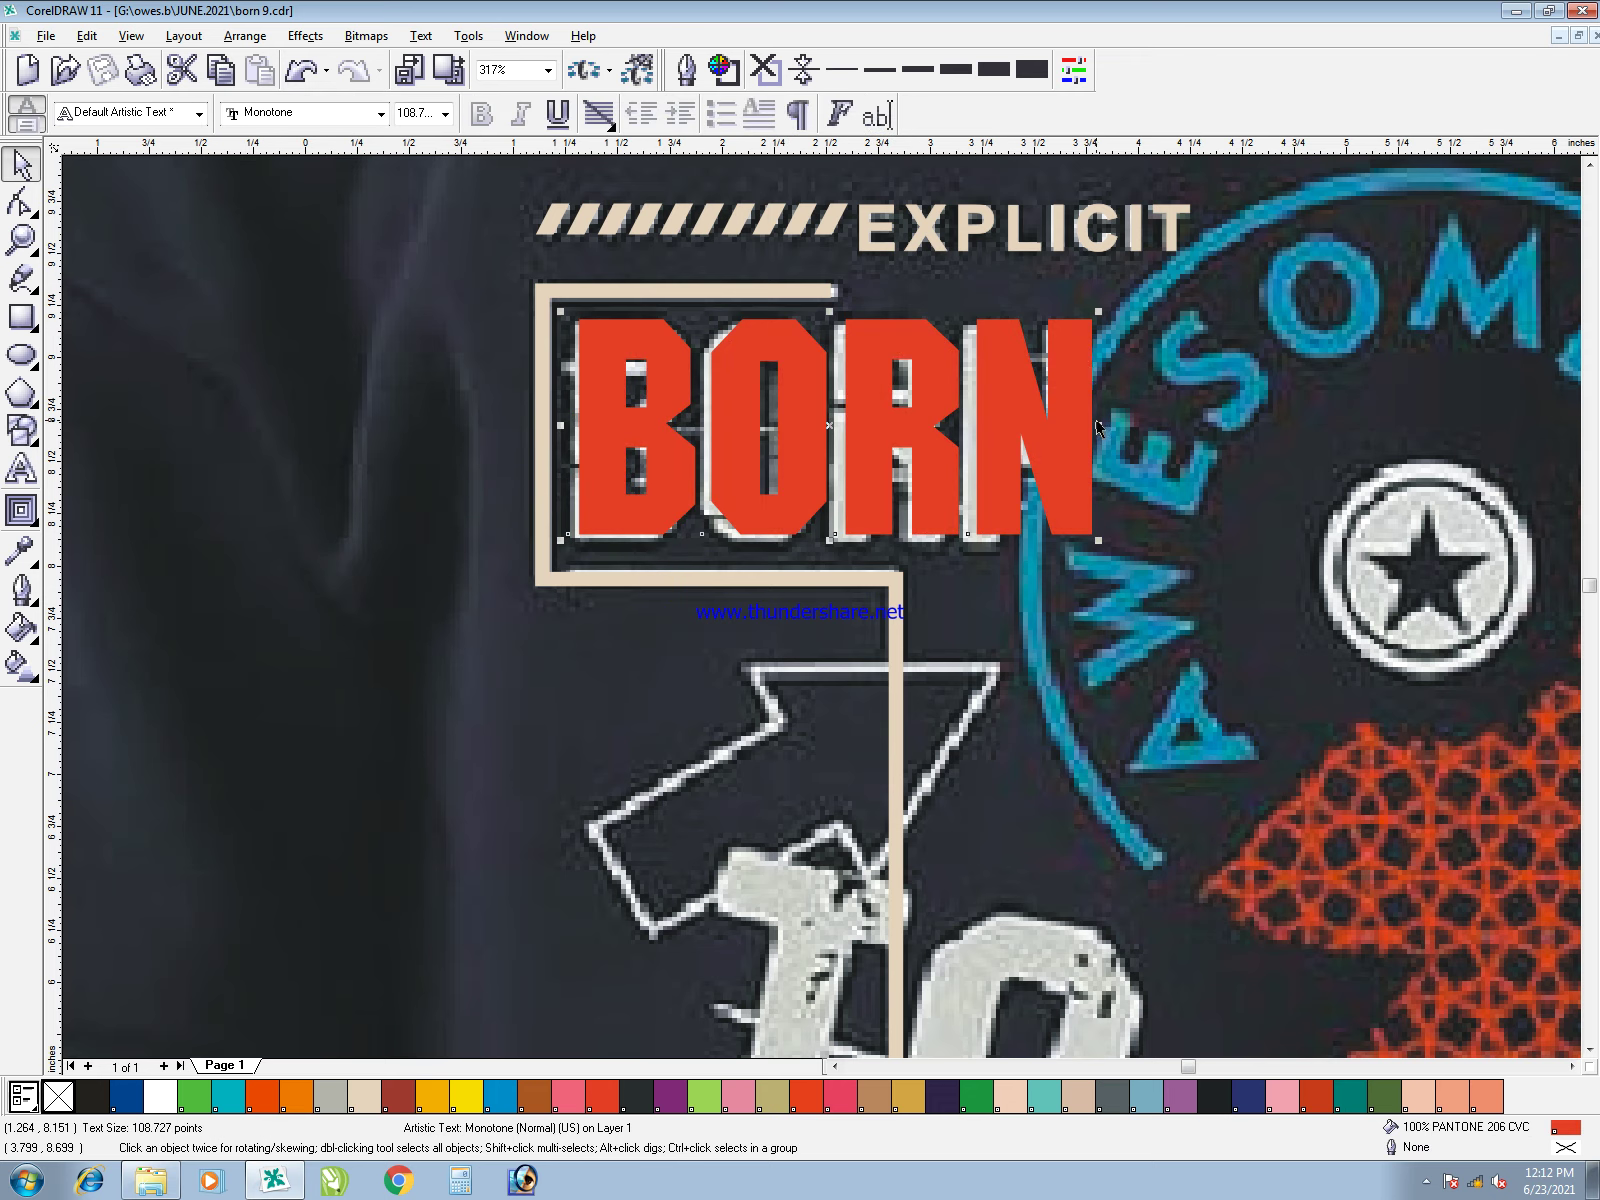
{"action": "left_click_drag", "start_coordinate": [1097, 425], "coordinate": [1076, 425]}
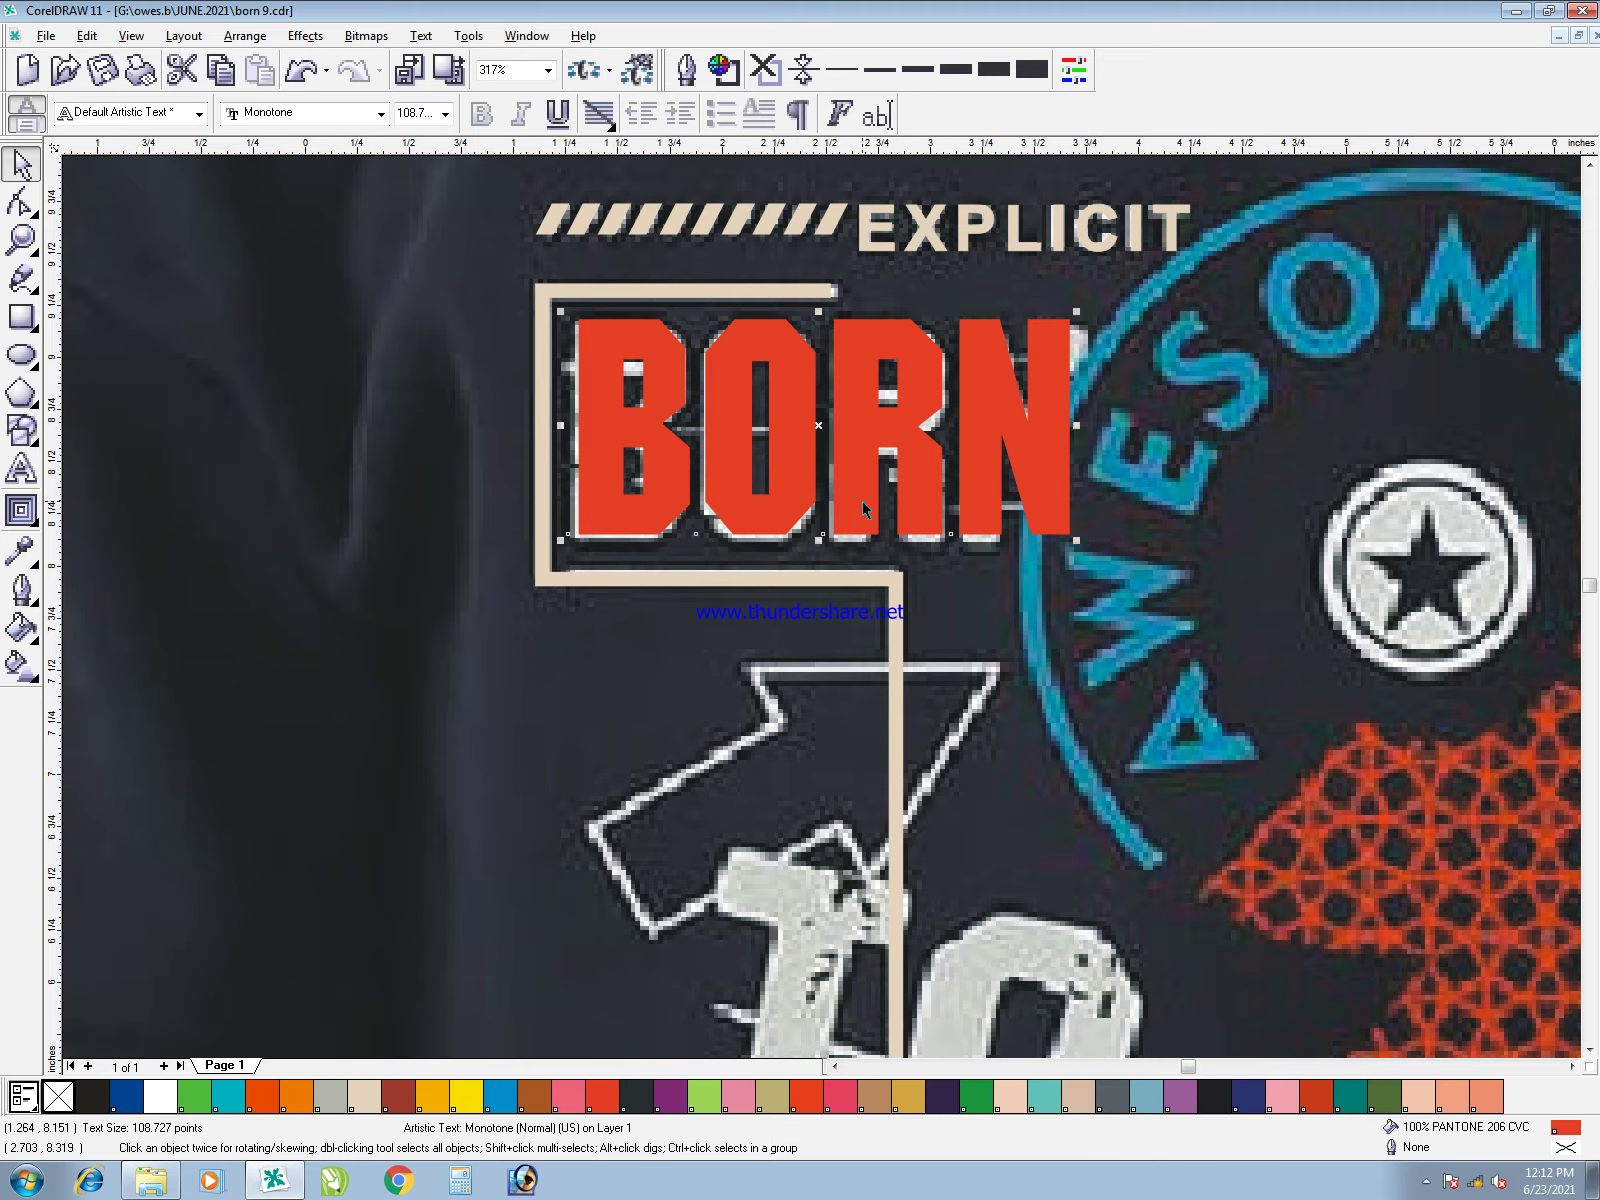
{"action": "left_click_drag", "start_coordinate": [819, 538], "coordinate": [822, 543]}
{"action": "left_click_drag", "start_coordinate": [672, 450], "coordinate": [665, 451]}
{"action": "left_click_drag", "start_coordinate": [1068, 432], "coordinate": [1082, 432]}
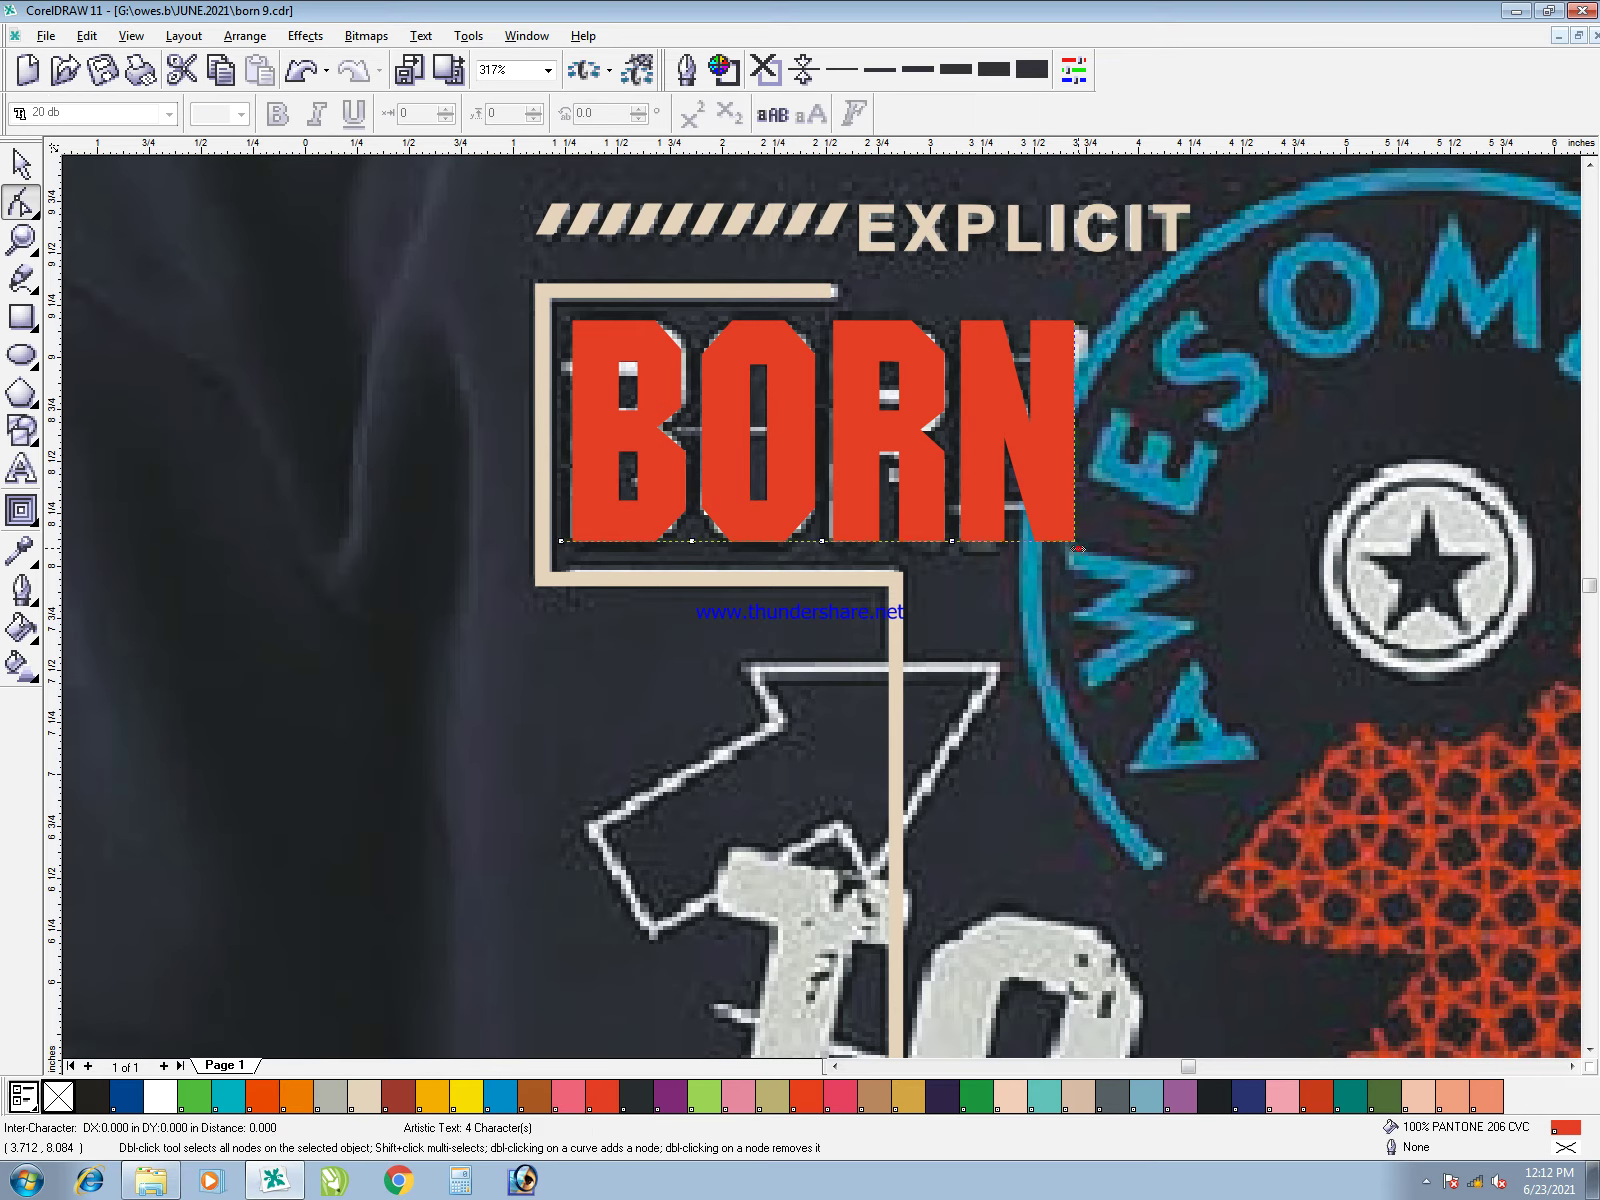
- Turn the BORN text into unfilled letters with a red hairline outline and widen it slightly
{"action": "left_click", "coordinate": [58, 1097]}
{"action": "right_click", "coordinate": [94, 1102]}
{"action": "key", "text": "1"}
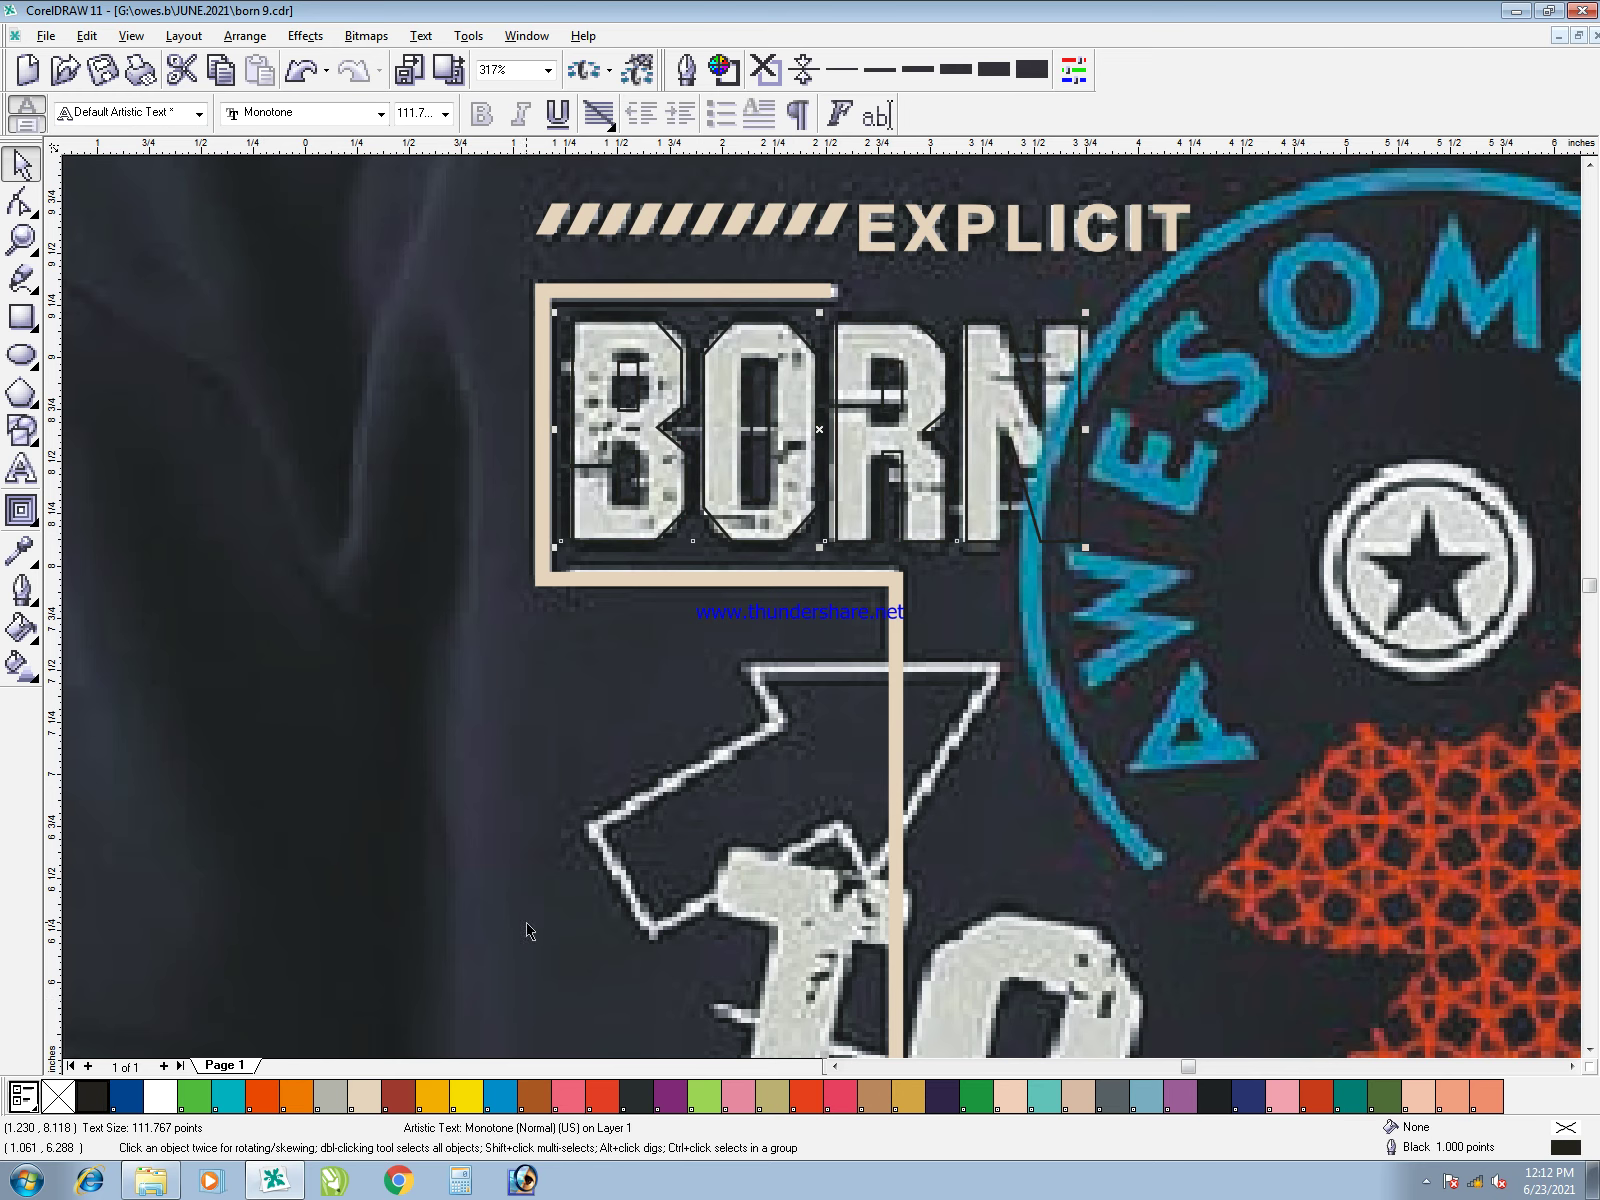
{"action": "right_click", "coordinate": [594, 1103]}
{"action": "key", "text": "z"}
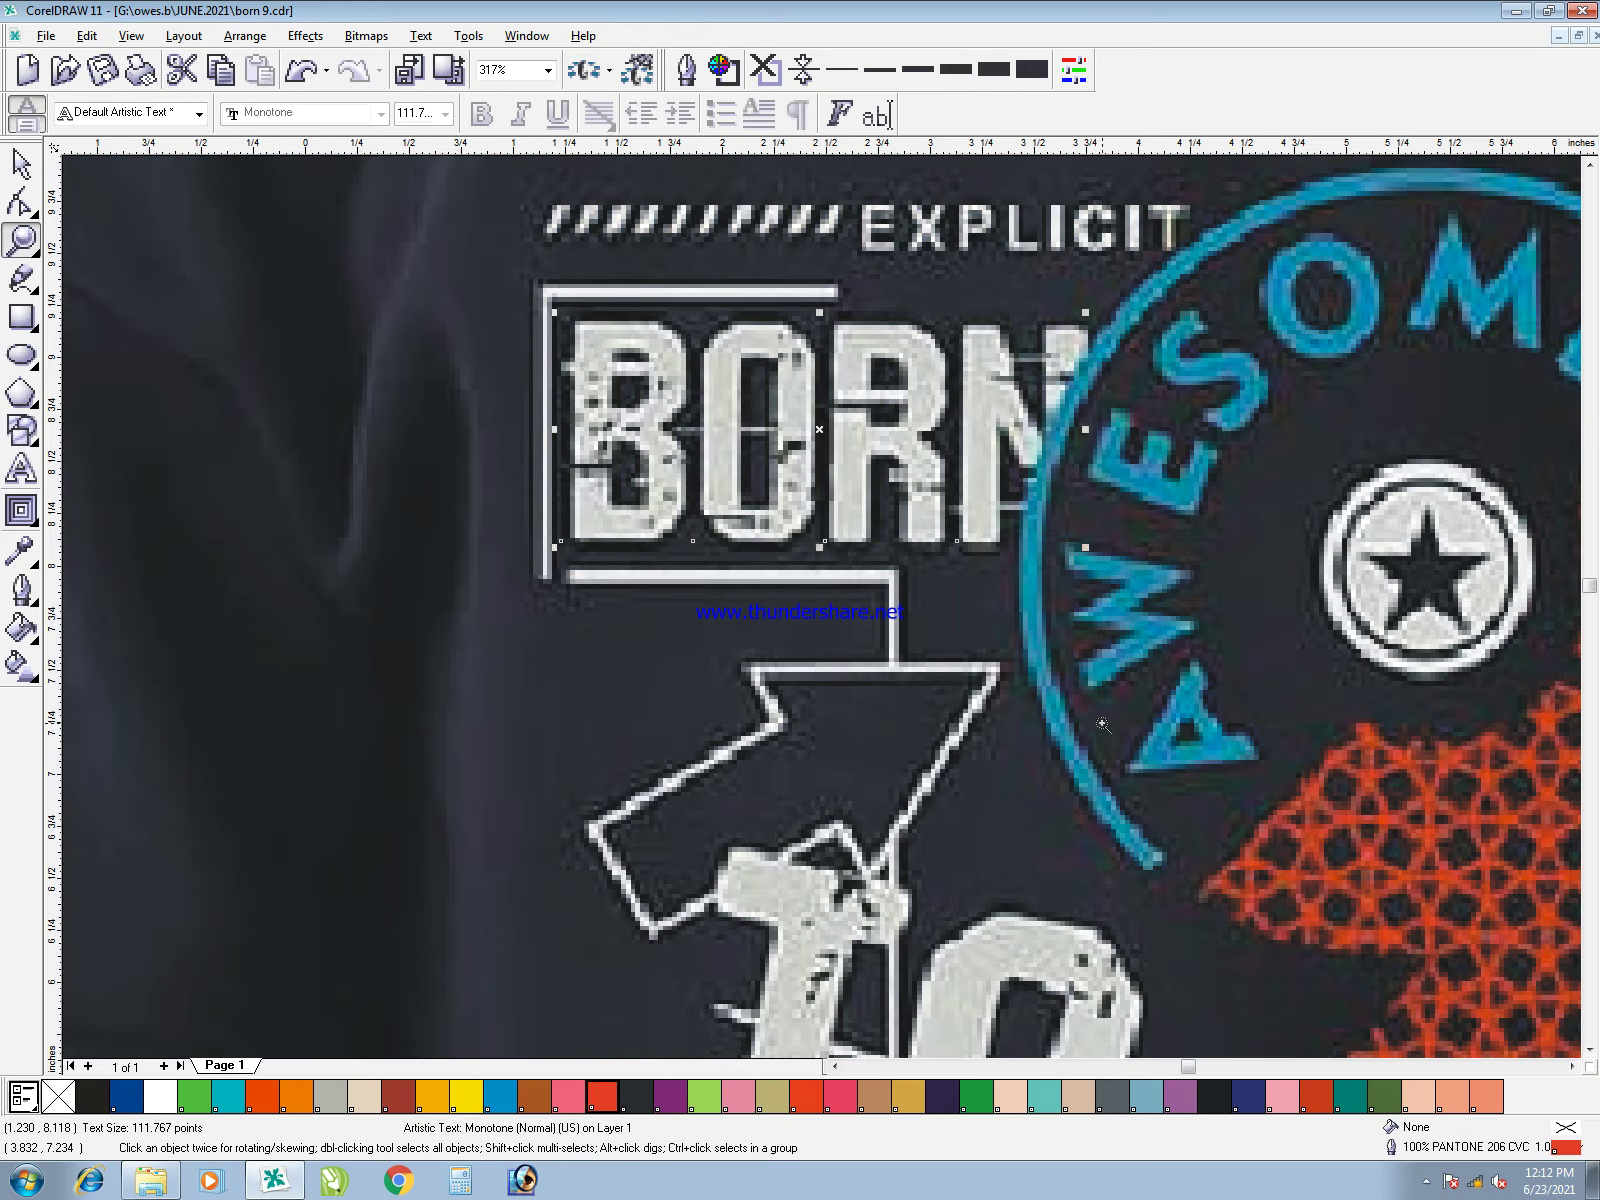
{"action": "left_click_drag", "start_coordinate": [1102, 723], "coordinate": [568, 89]}
{"action": "left_click", "coordinate": [806, 70]}
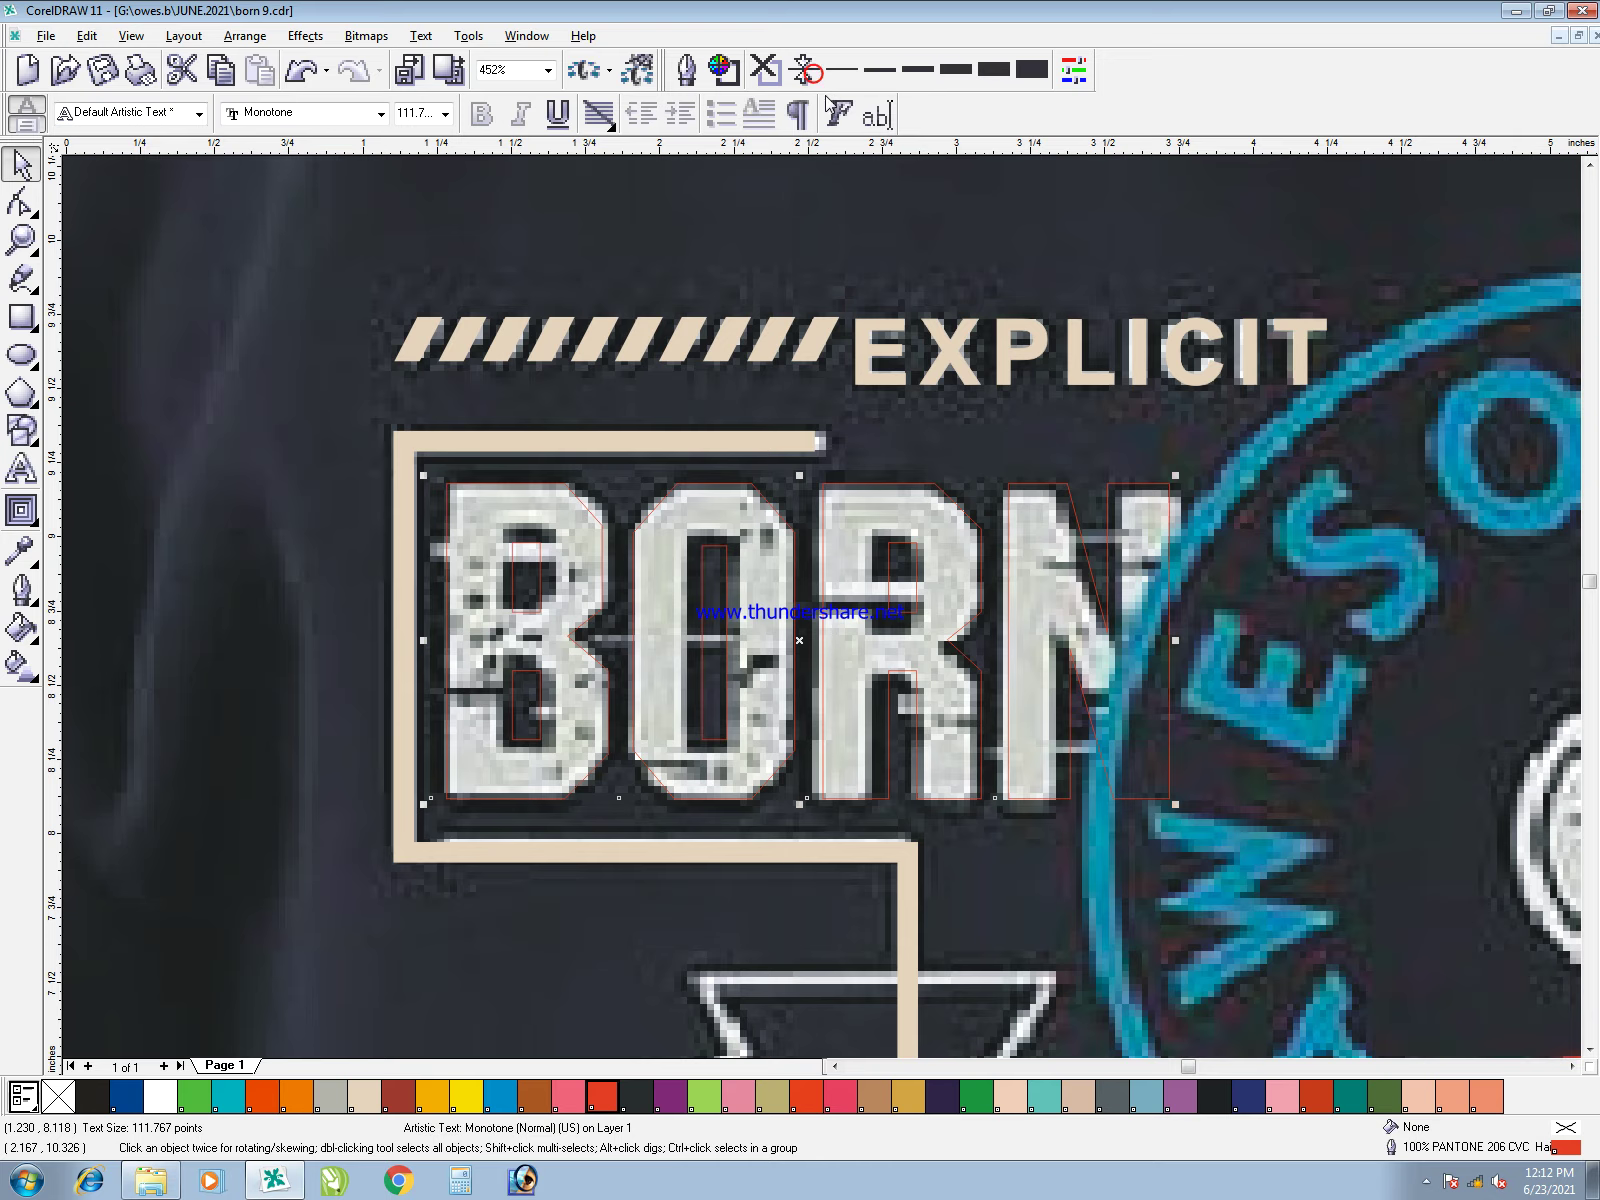
{"action": "left_click_drag", "start_coordinate": [1174, 641], "coordinate": [1186, 641]}
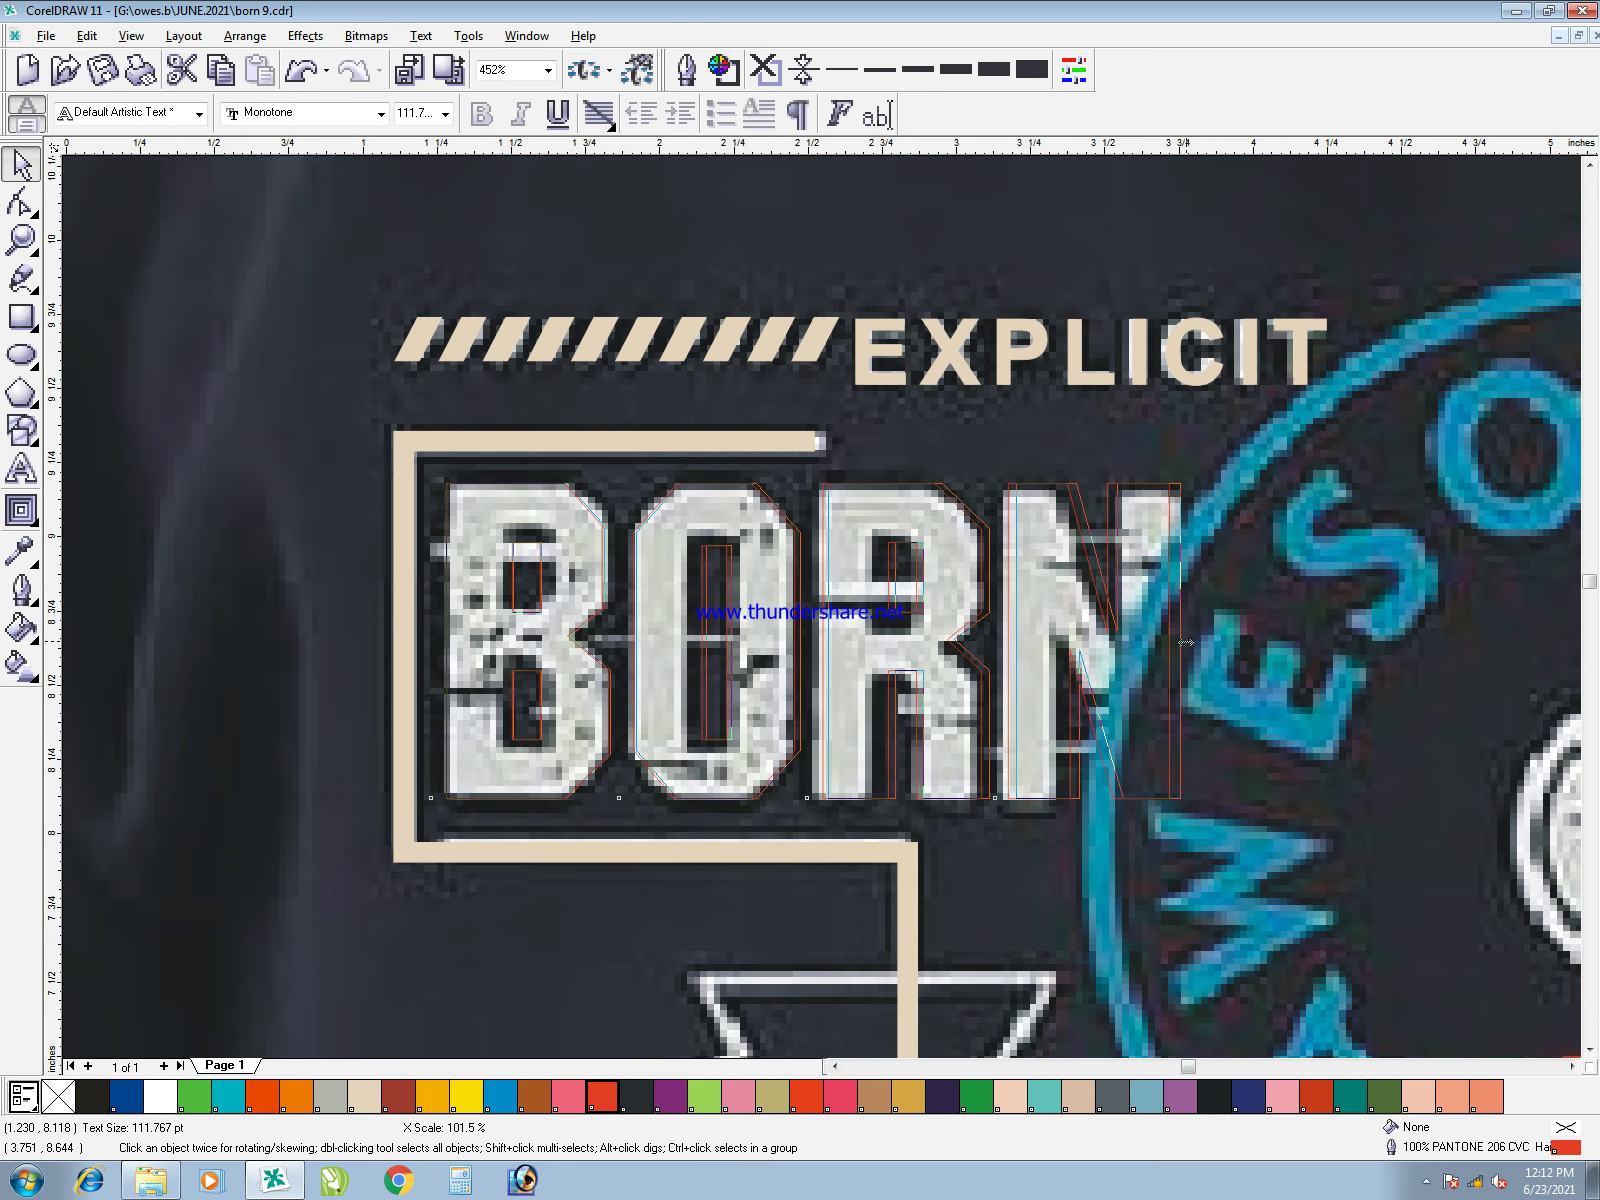
- Shift the O, R and N of the BORN text individually closer together to line up with the reference letters
{"action": "left_click_drag", "start_coordinate": [374, 347], "coordinate": [394, 357]}
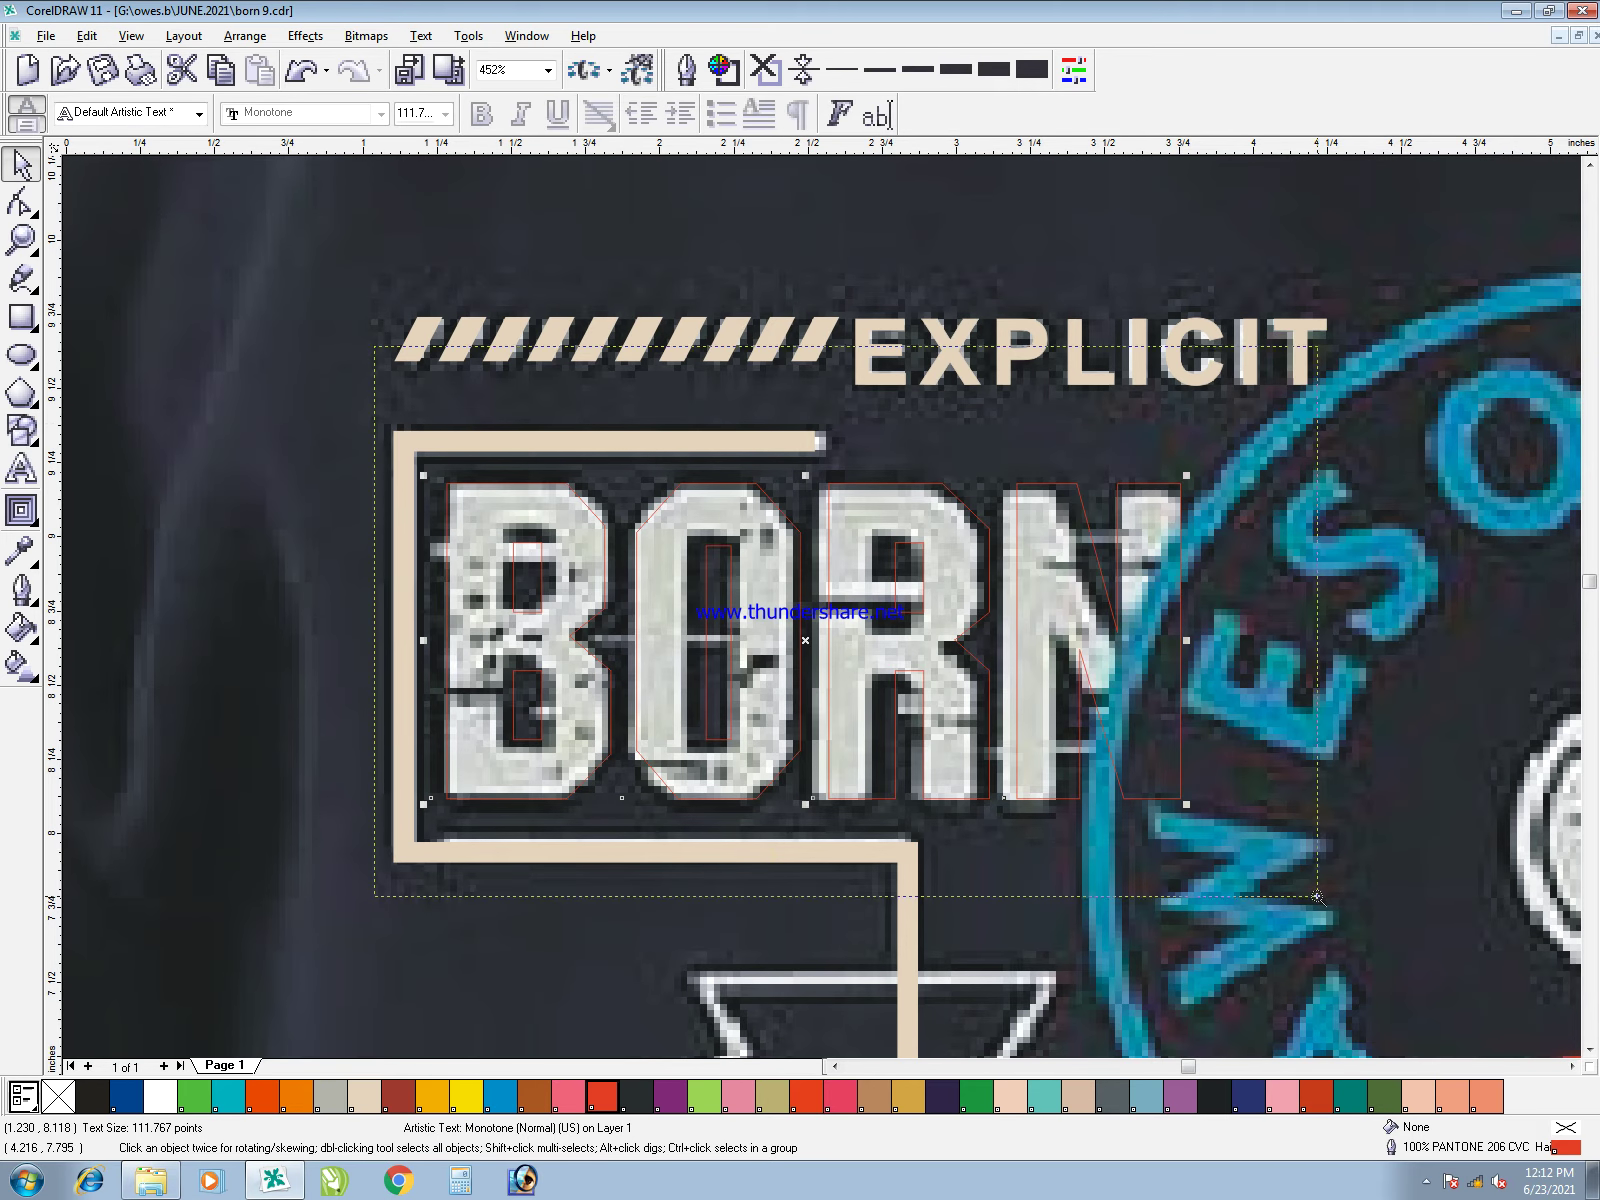
{"action": "left_click_drag", "start_coordinate": [1318, 897], "coordinate": [1318, 897]}
{"action": "key", "text": "F10"}
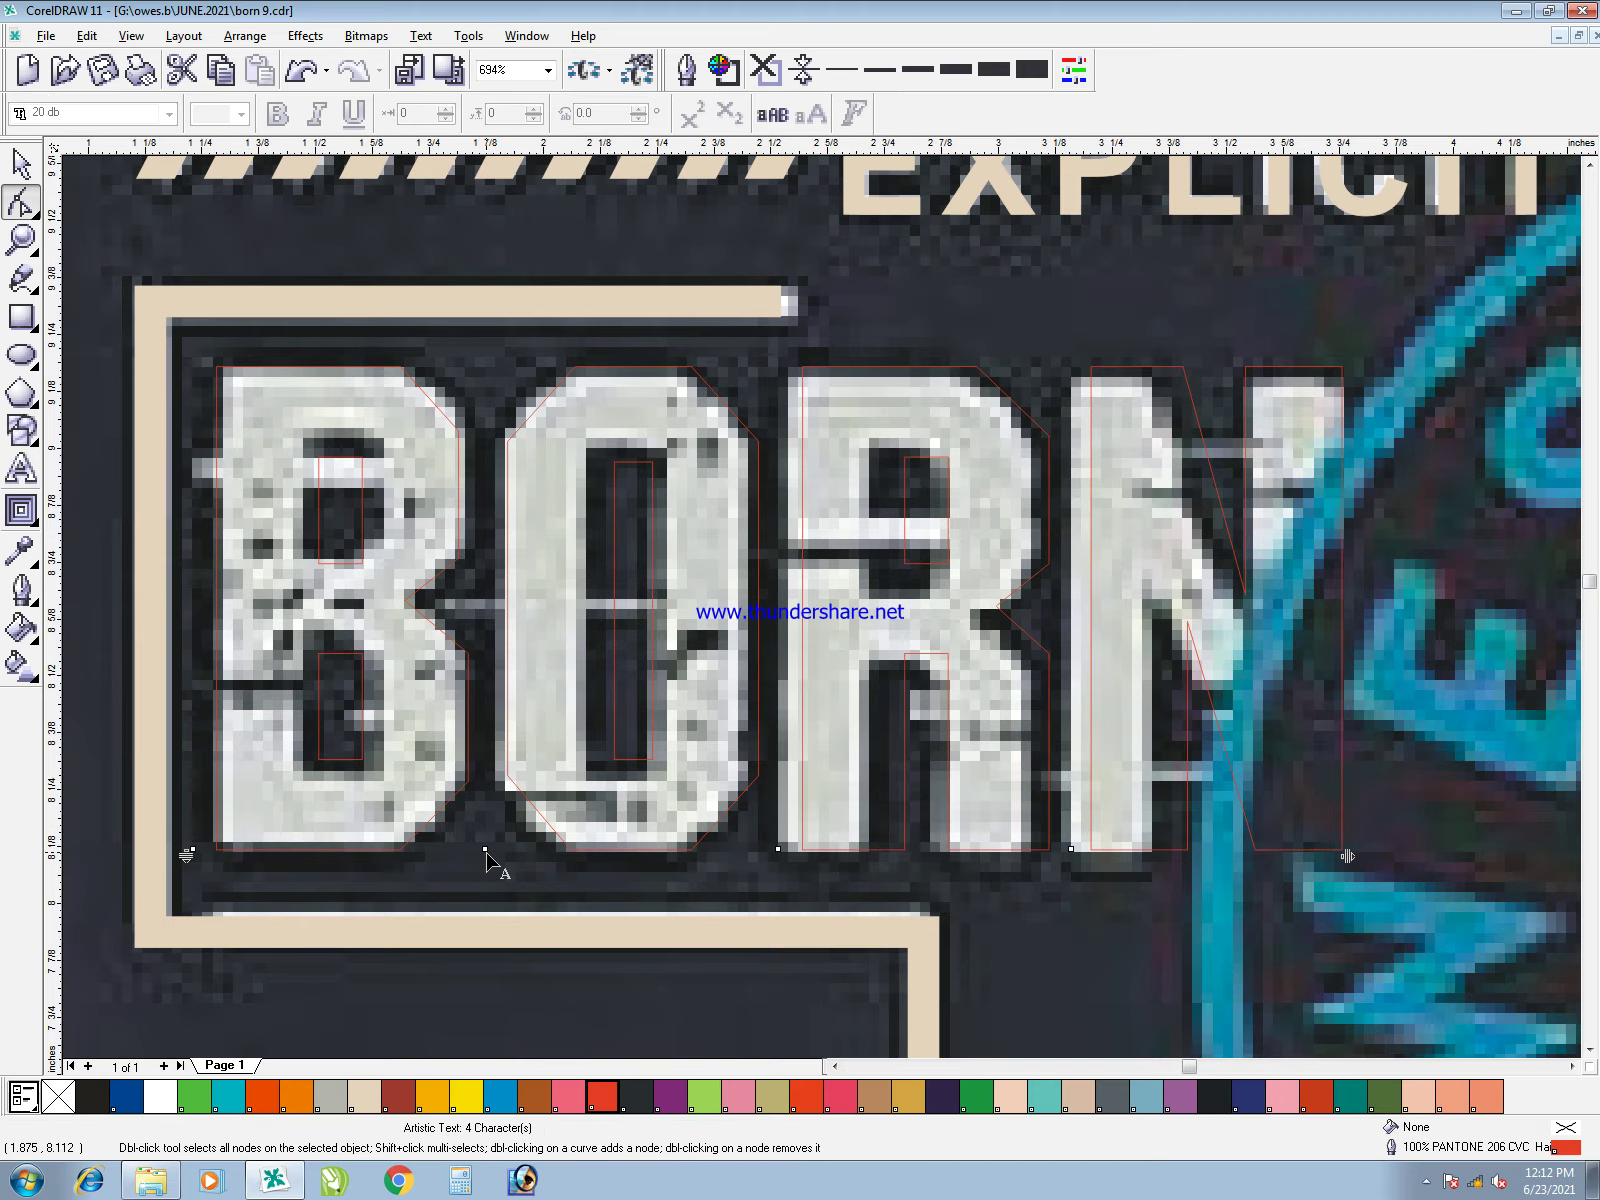
{"action": "left_click_drag", "start_coordinate": [486, 851], "coordinate": [479, 851]}
{"action": "left_click_drag", "start_coordinate": [780, 850], "coordinate": [761, 851]}
{"action": "left_click", "coordinate": [1078, 855]}
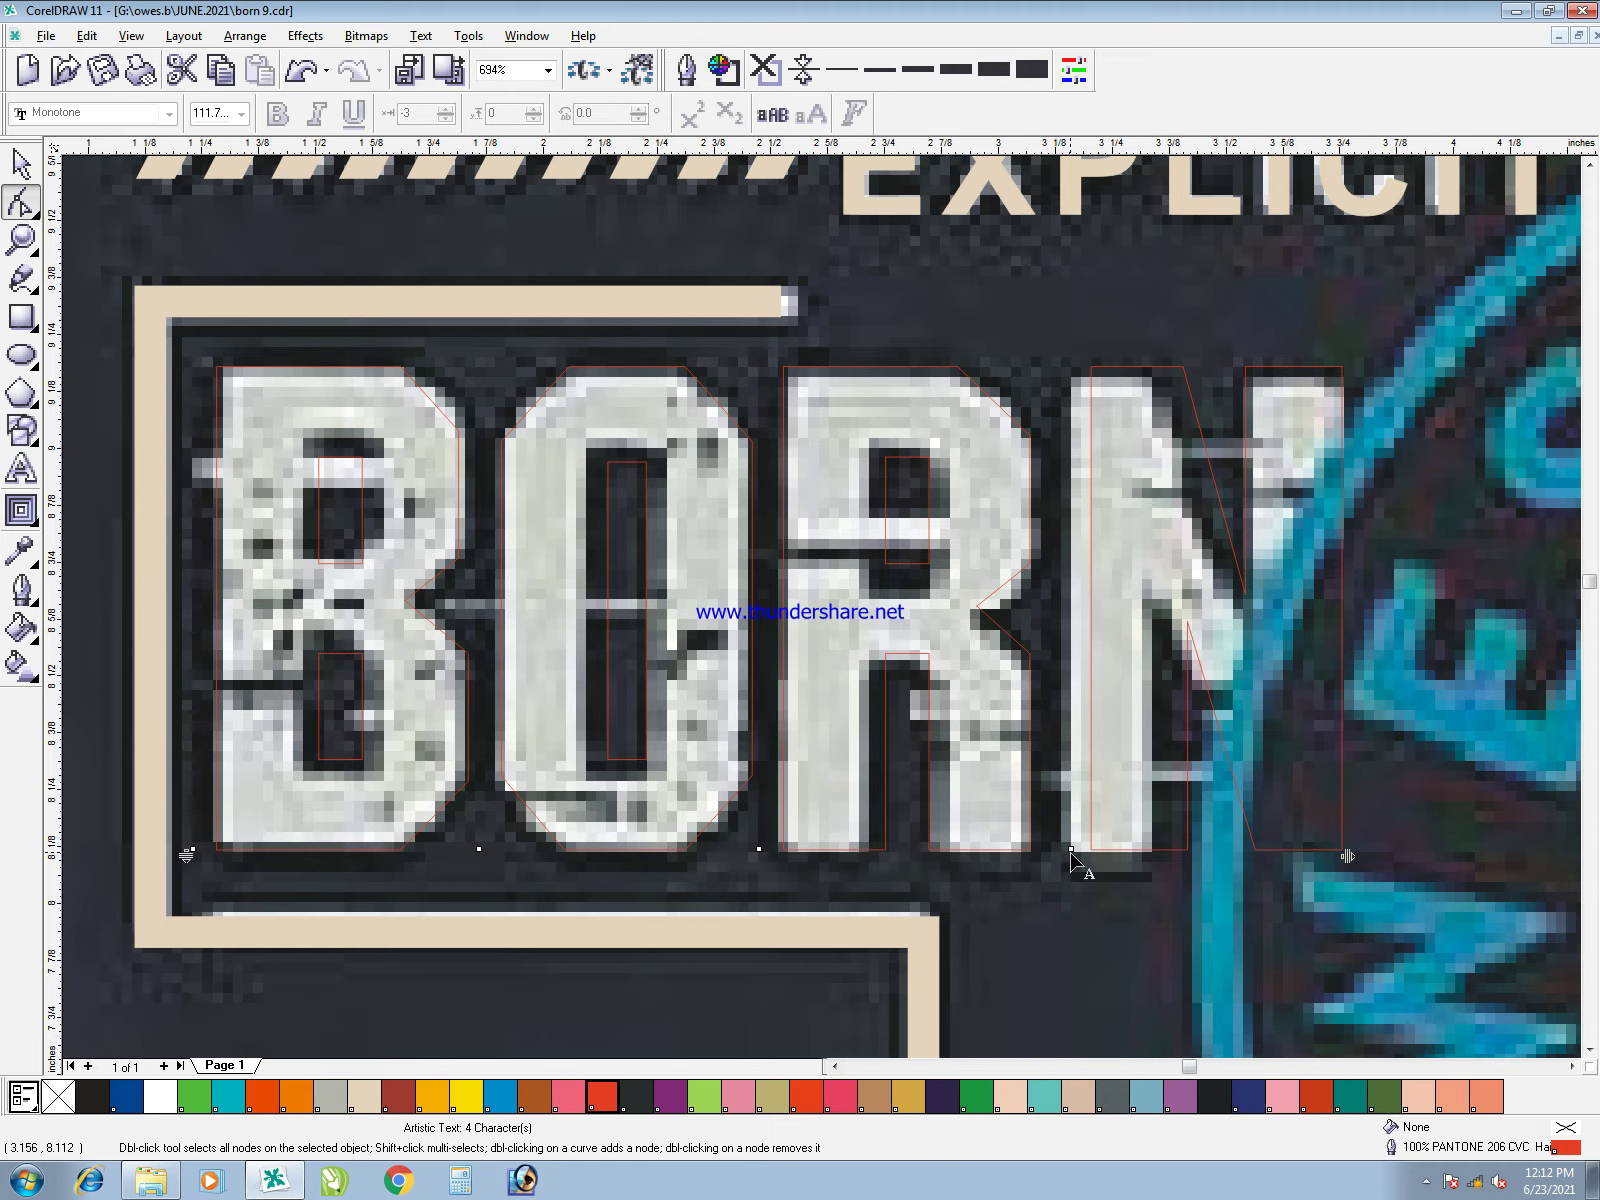
{"action": "left_click", "coordinate": [1071, 849]}
{"action": "left_click_drag", "start_coordinate": [1071, 849], "coordinate": [1045, 852]}
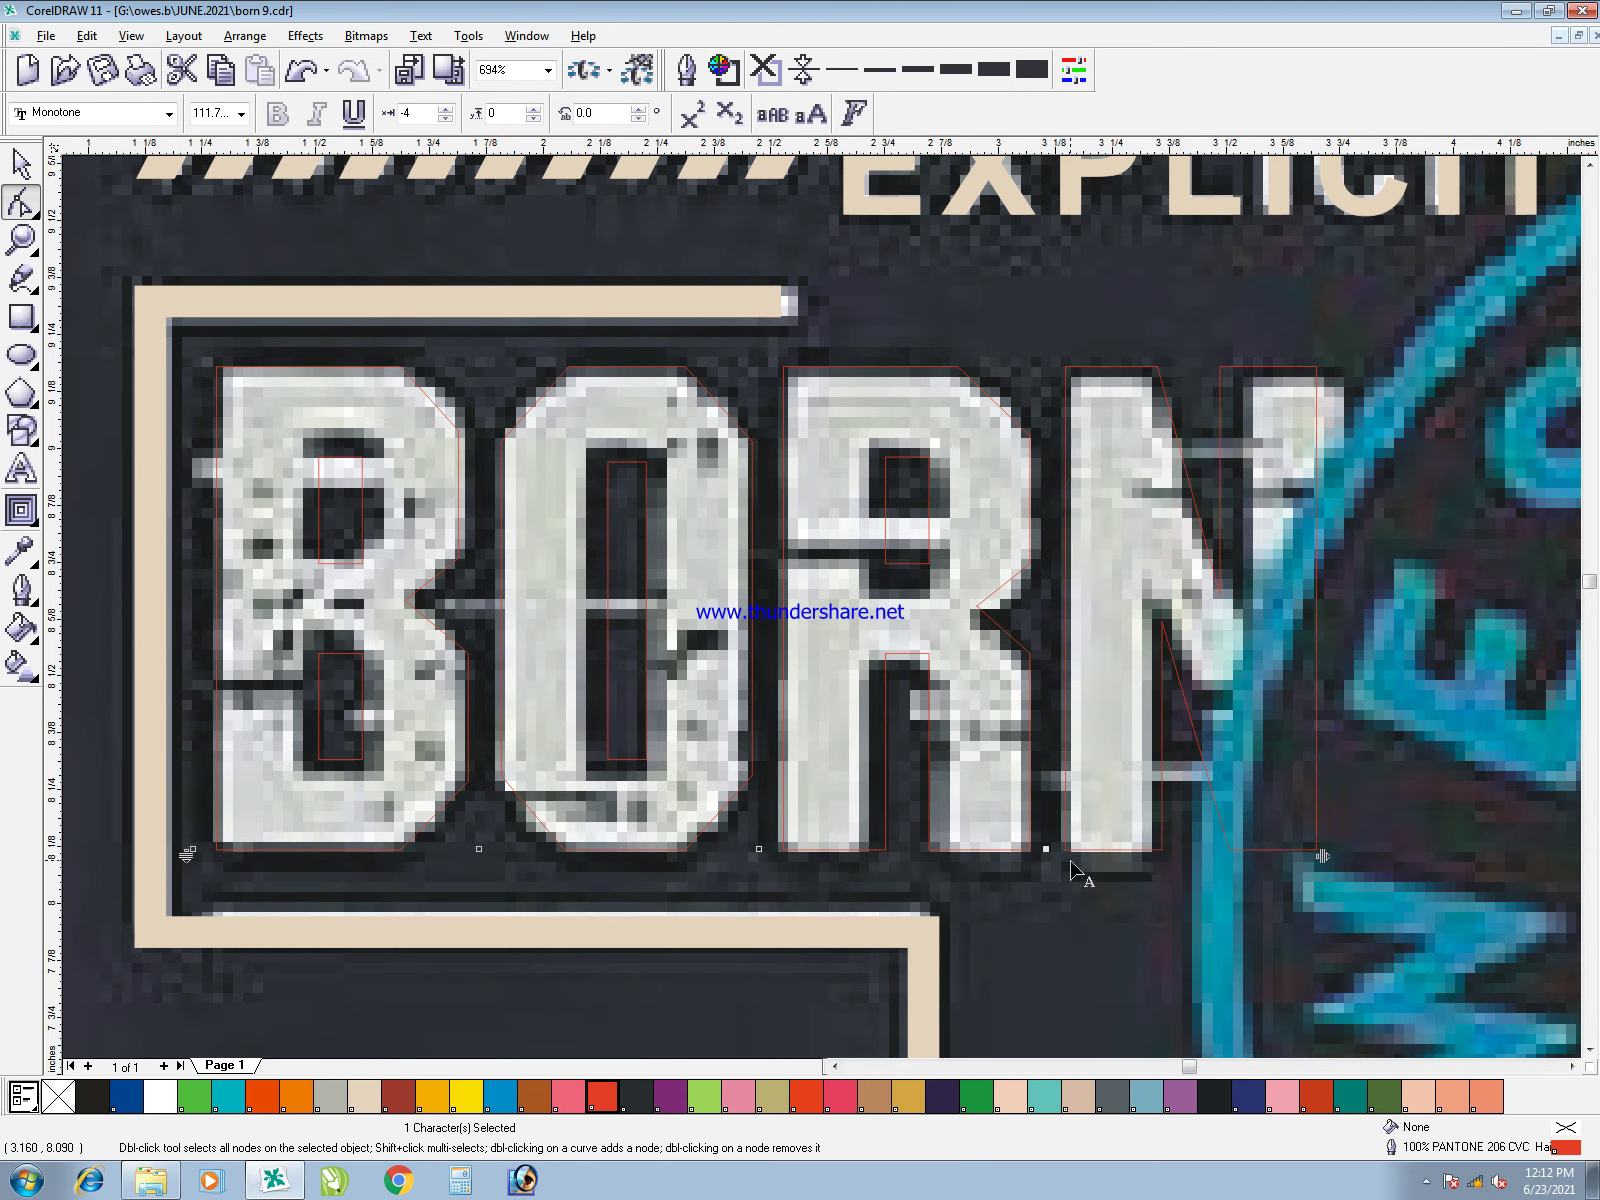
- Convert the BORN text to curves, break it apart, and enlarge the R's counter to about 0.13" by 0.32"
{"action": "key", "text": "ctrl+q"}
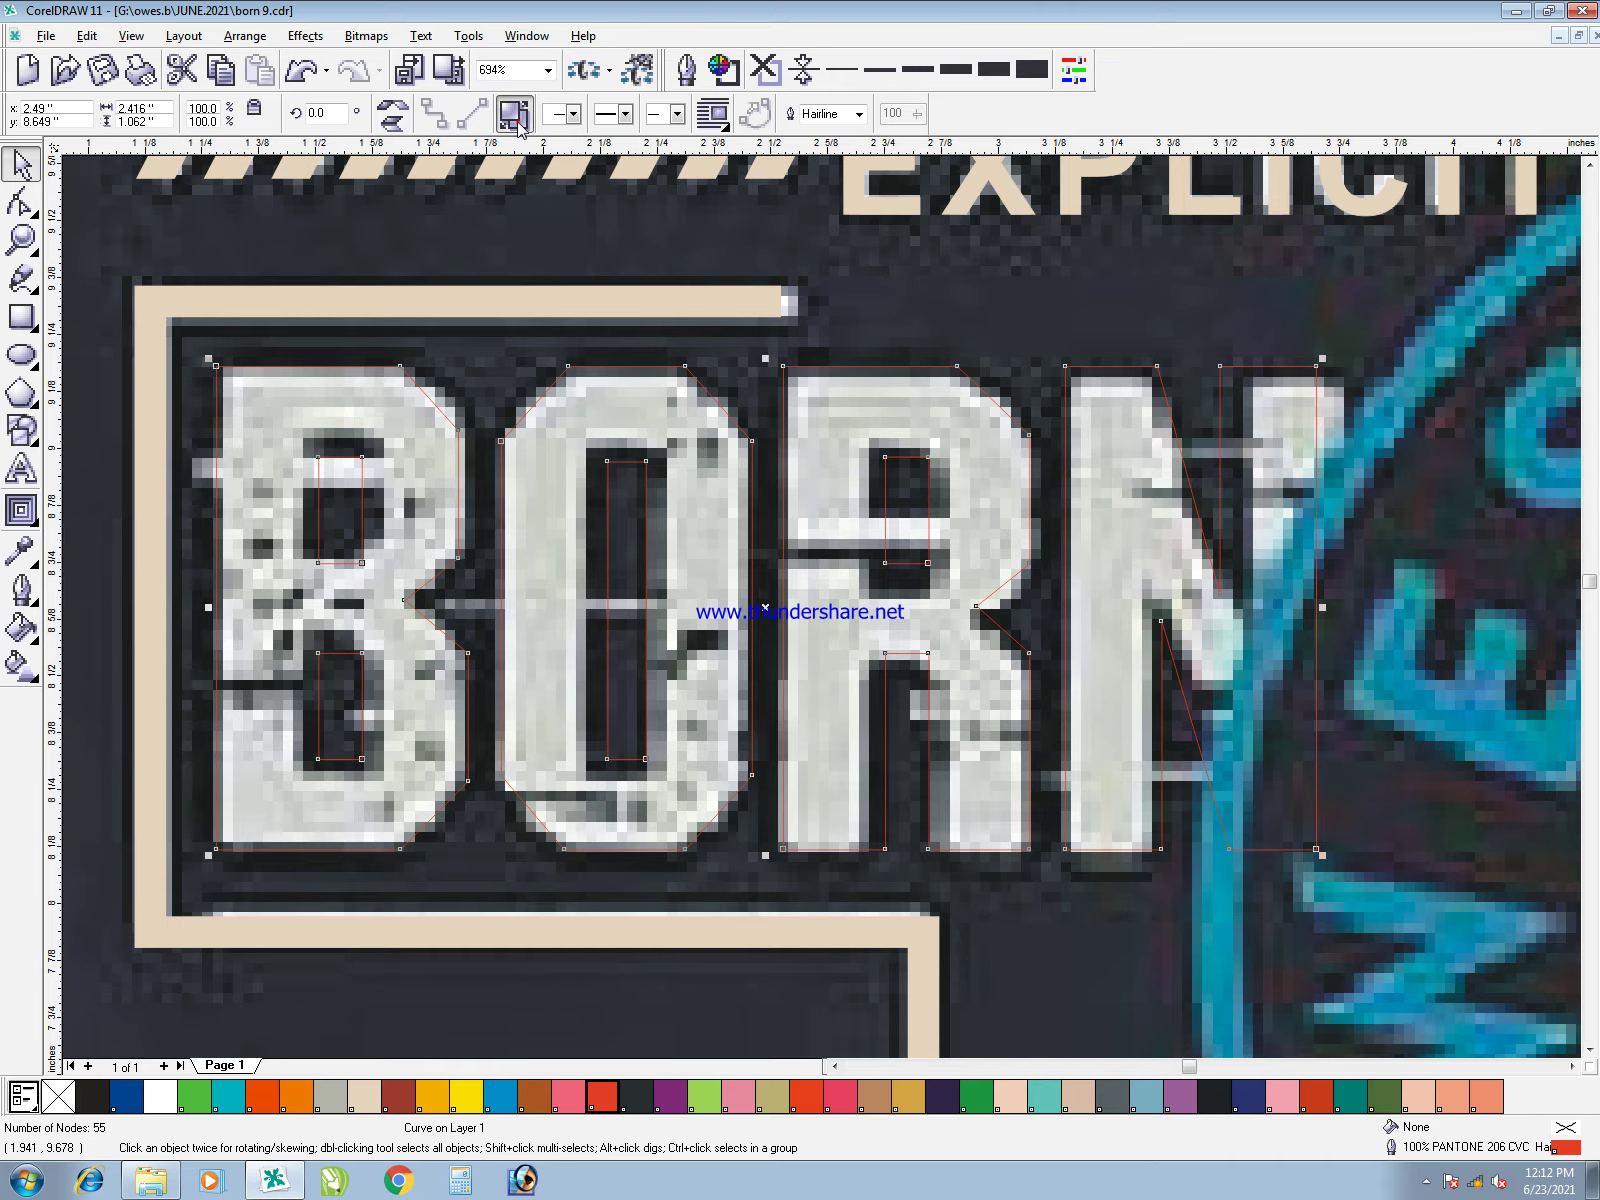
{"action": "left_click", "coordinate": [999, 294]}
{"action": "left_click", "coordinate": [932, 489]}
{"action": "left_click", "coordinate": [929, 476]}
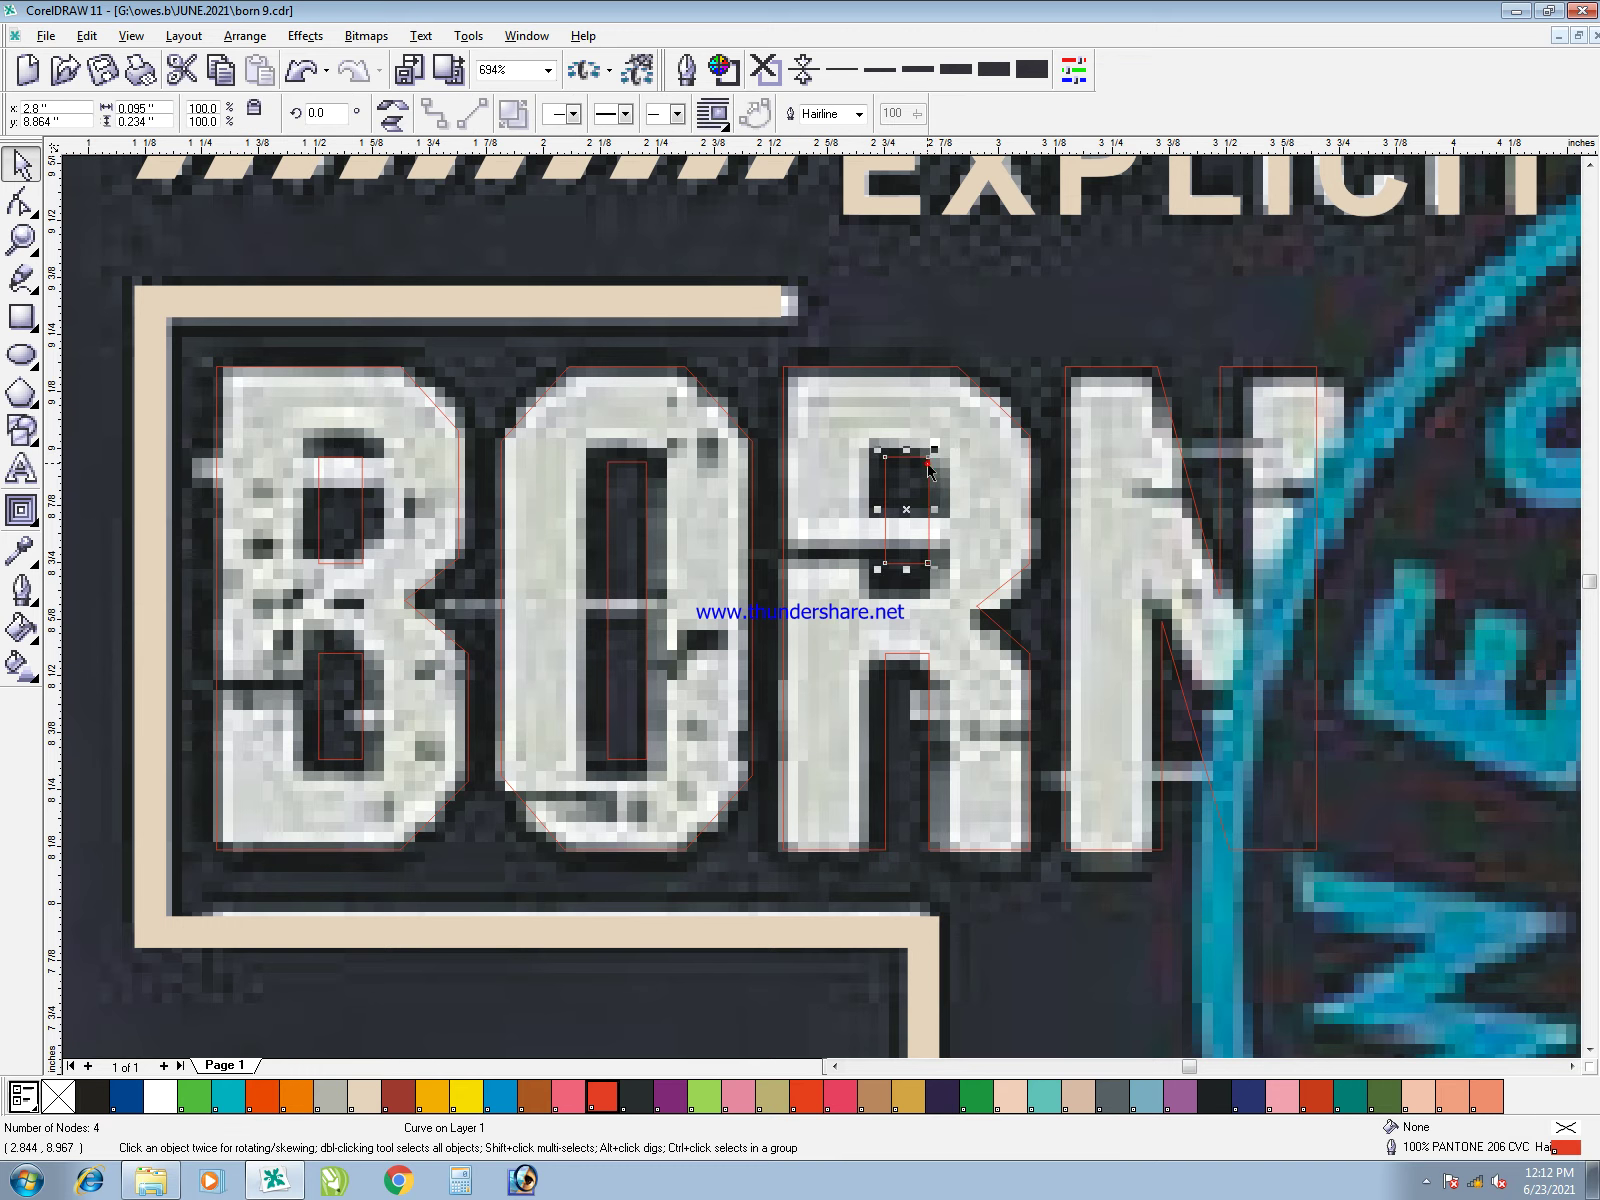
{"action": "left_click_drag", "start_coordinate": [936, 453], "coordinate": [951, 431]}
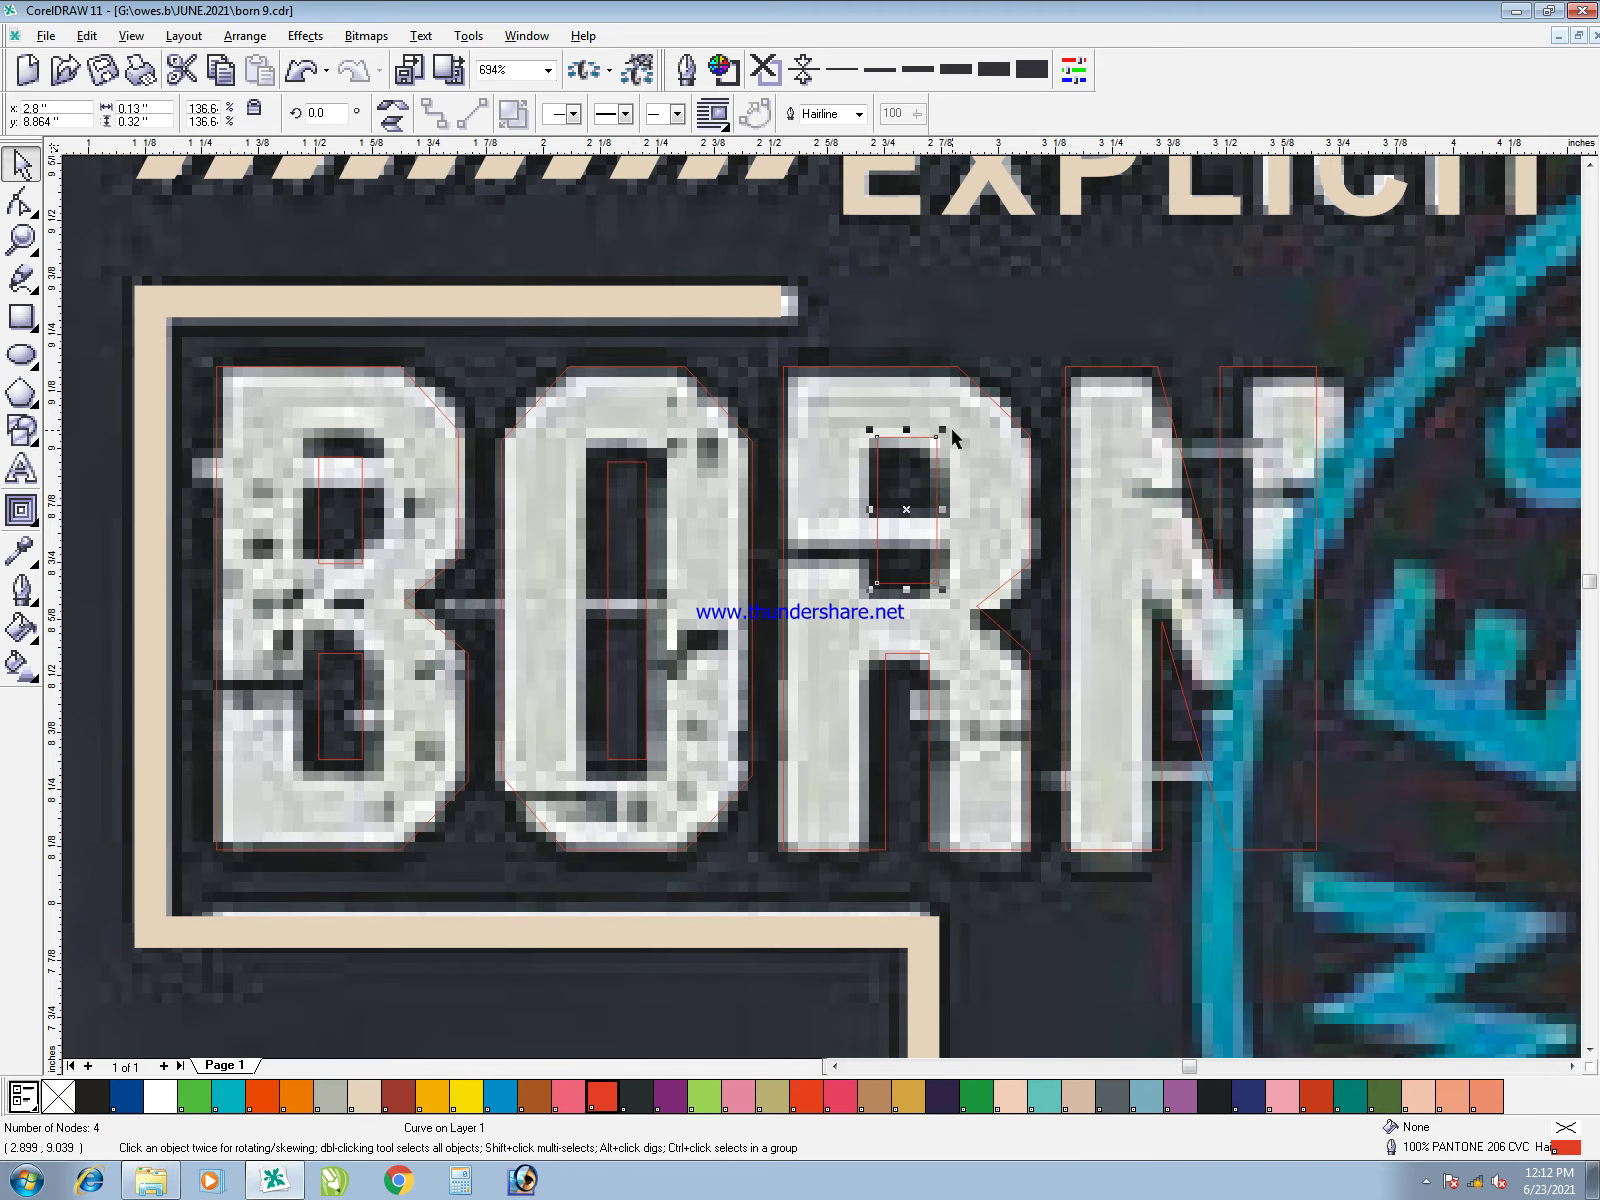
- Enlarge the O's counter to about 0.726 inches high and widen it to match the dark opening in the reference
{"action": "left_click", "coordinate": [645, 484]}
{"action": "left_click_drag", "start_coordinate": [650, 458], "coordinate": [662, 437]}
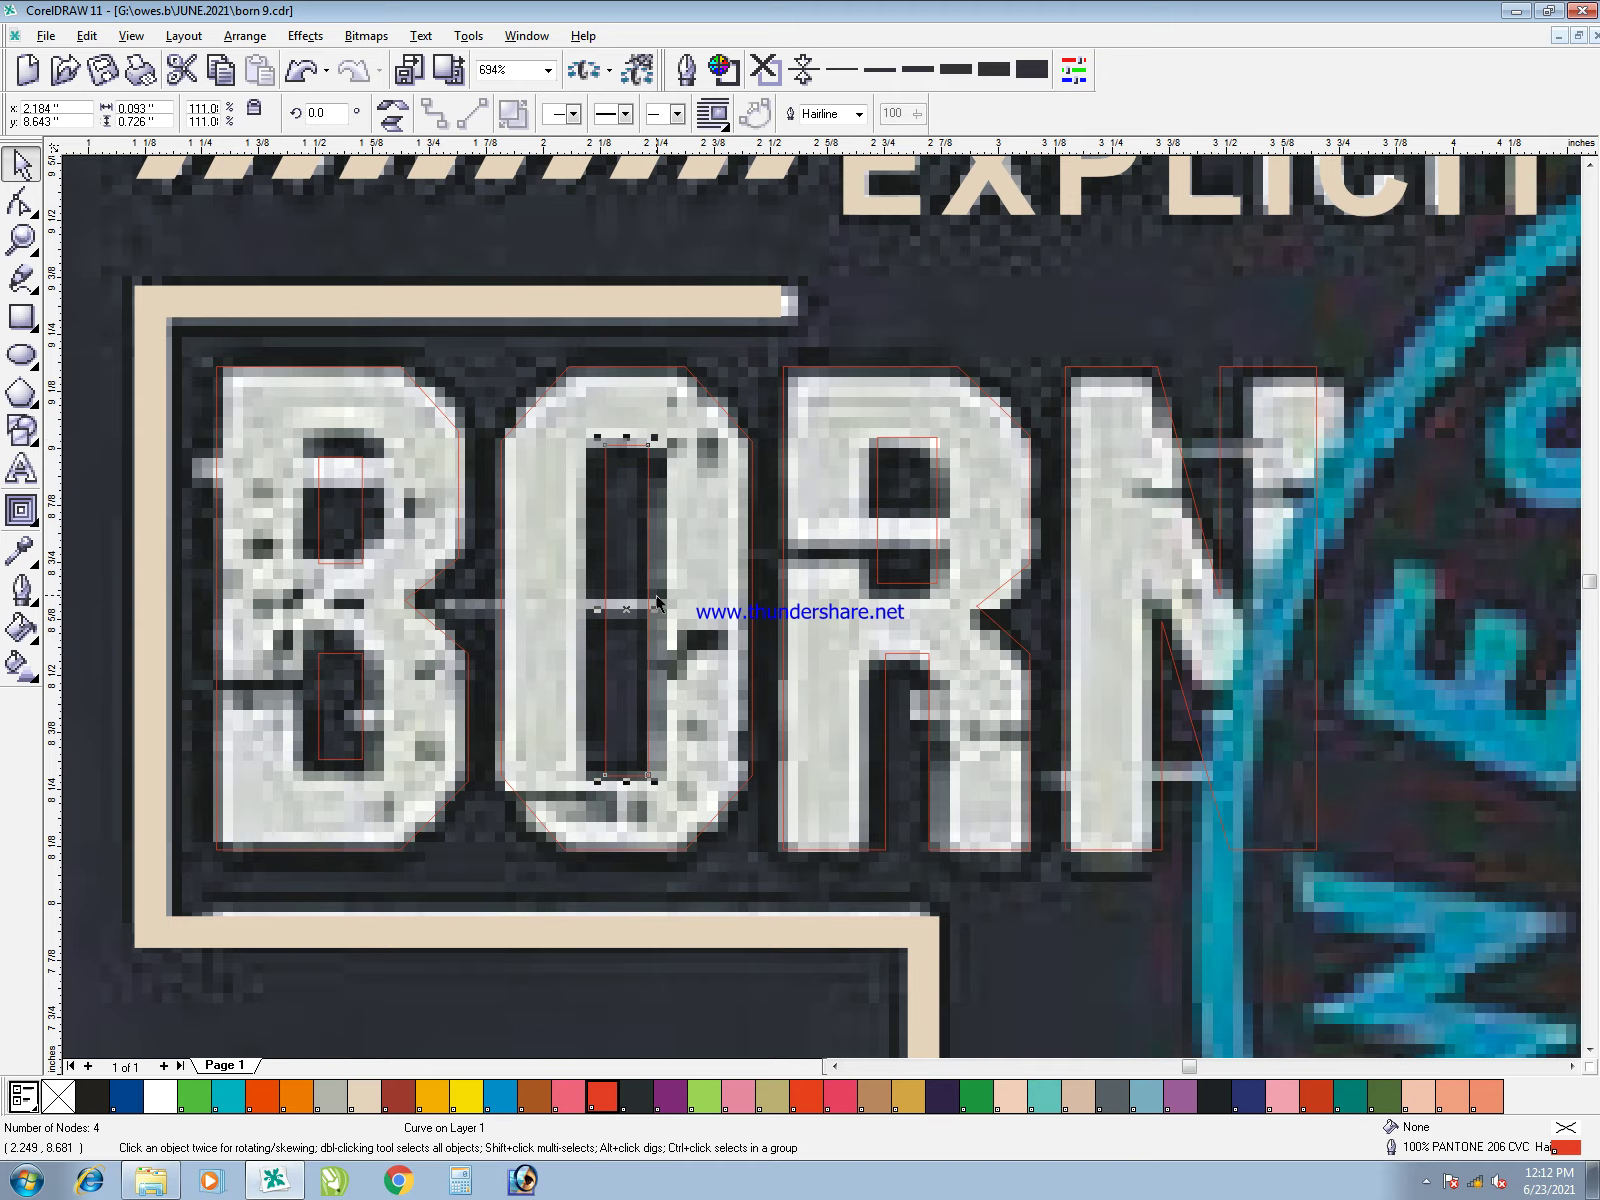
{"action": "left_click_drag", "start_coordinate": [654, 607], "coordinate": [668, 609]}
- Enlarge both of the B's counters and widen them together to about 0.149 inches to match the reference
{"action": "left_click", "coordinate": [362, 461]}
{"action": "left_click_drag", "start_coordinate": [369, 450], "coordinate": [371, 442]}
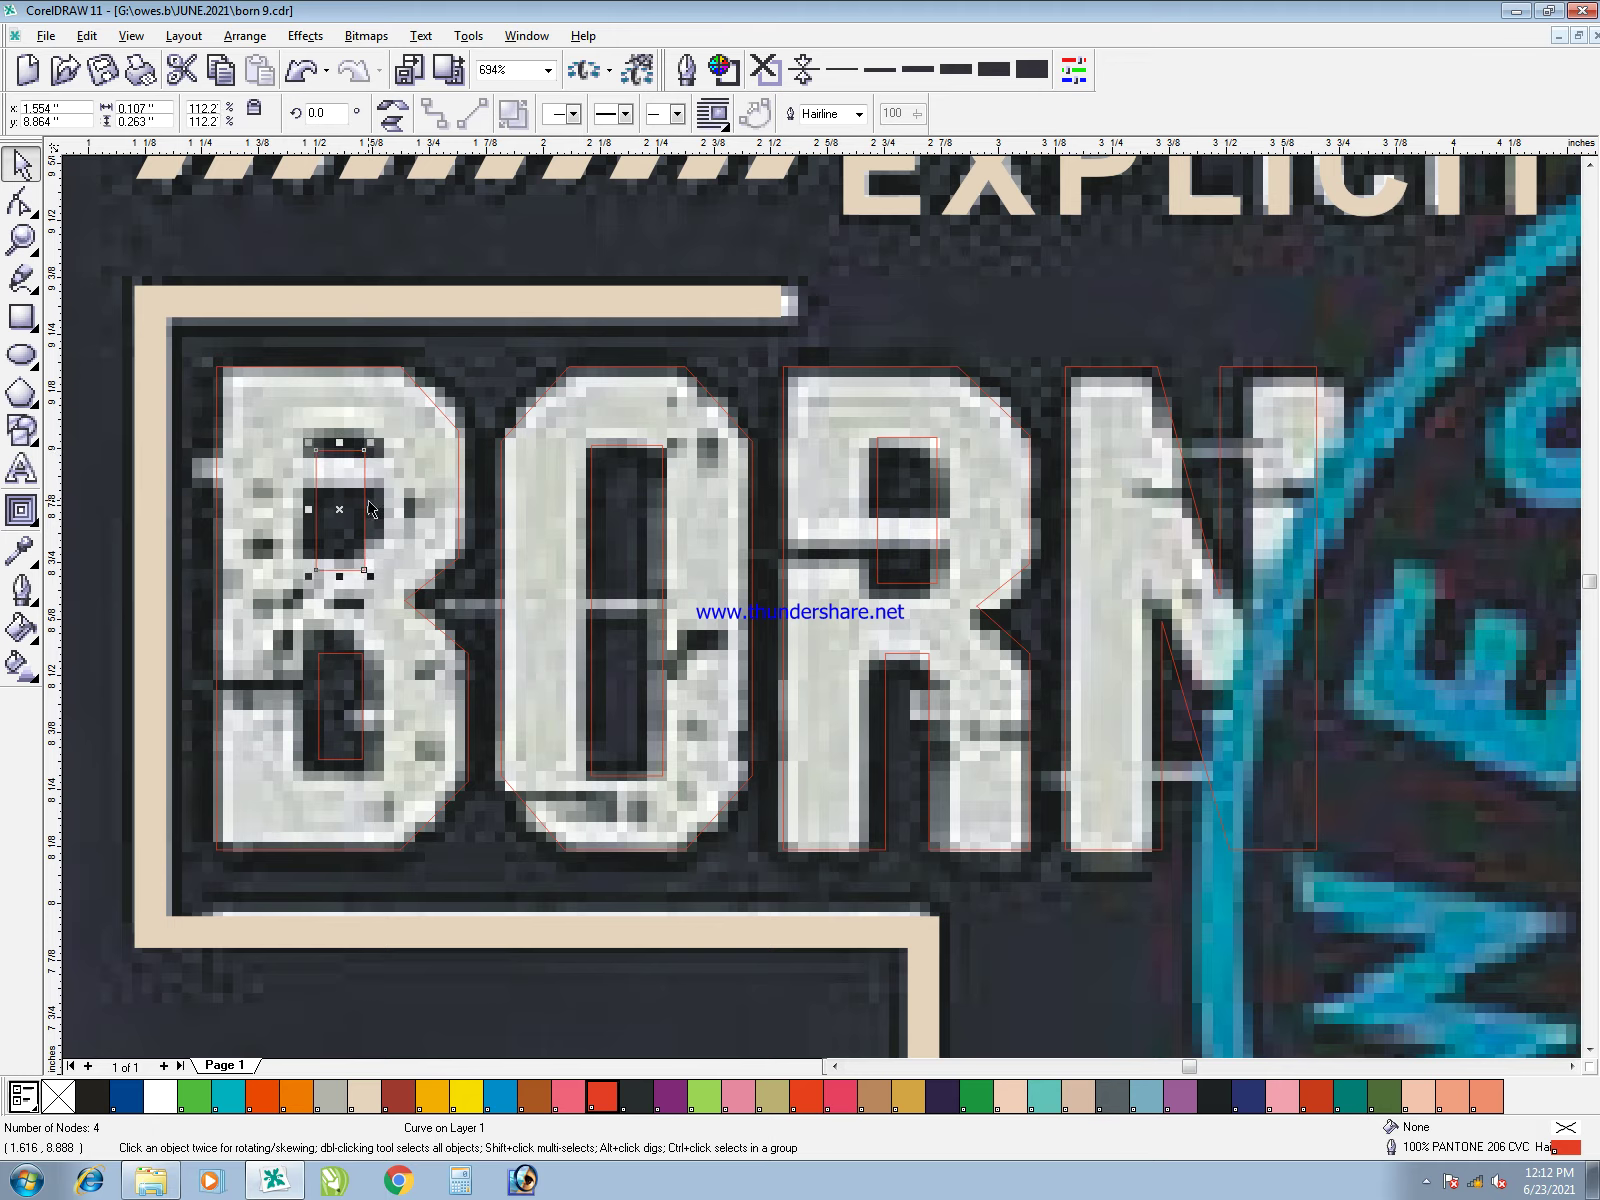
{"action": "left_click", "coordinate": [366, 653]}
{"action": "key", "text": "ctrl+r"}
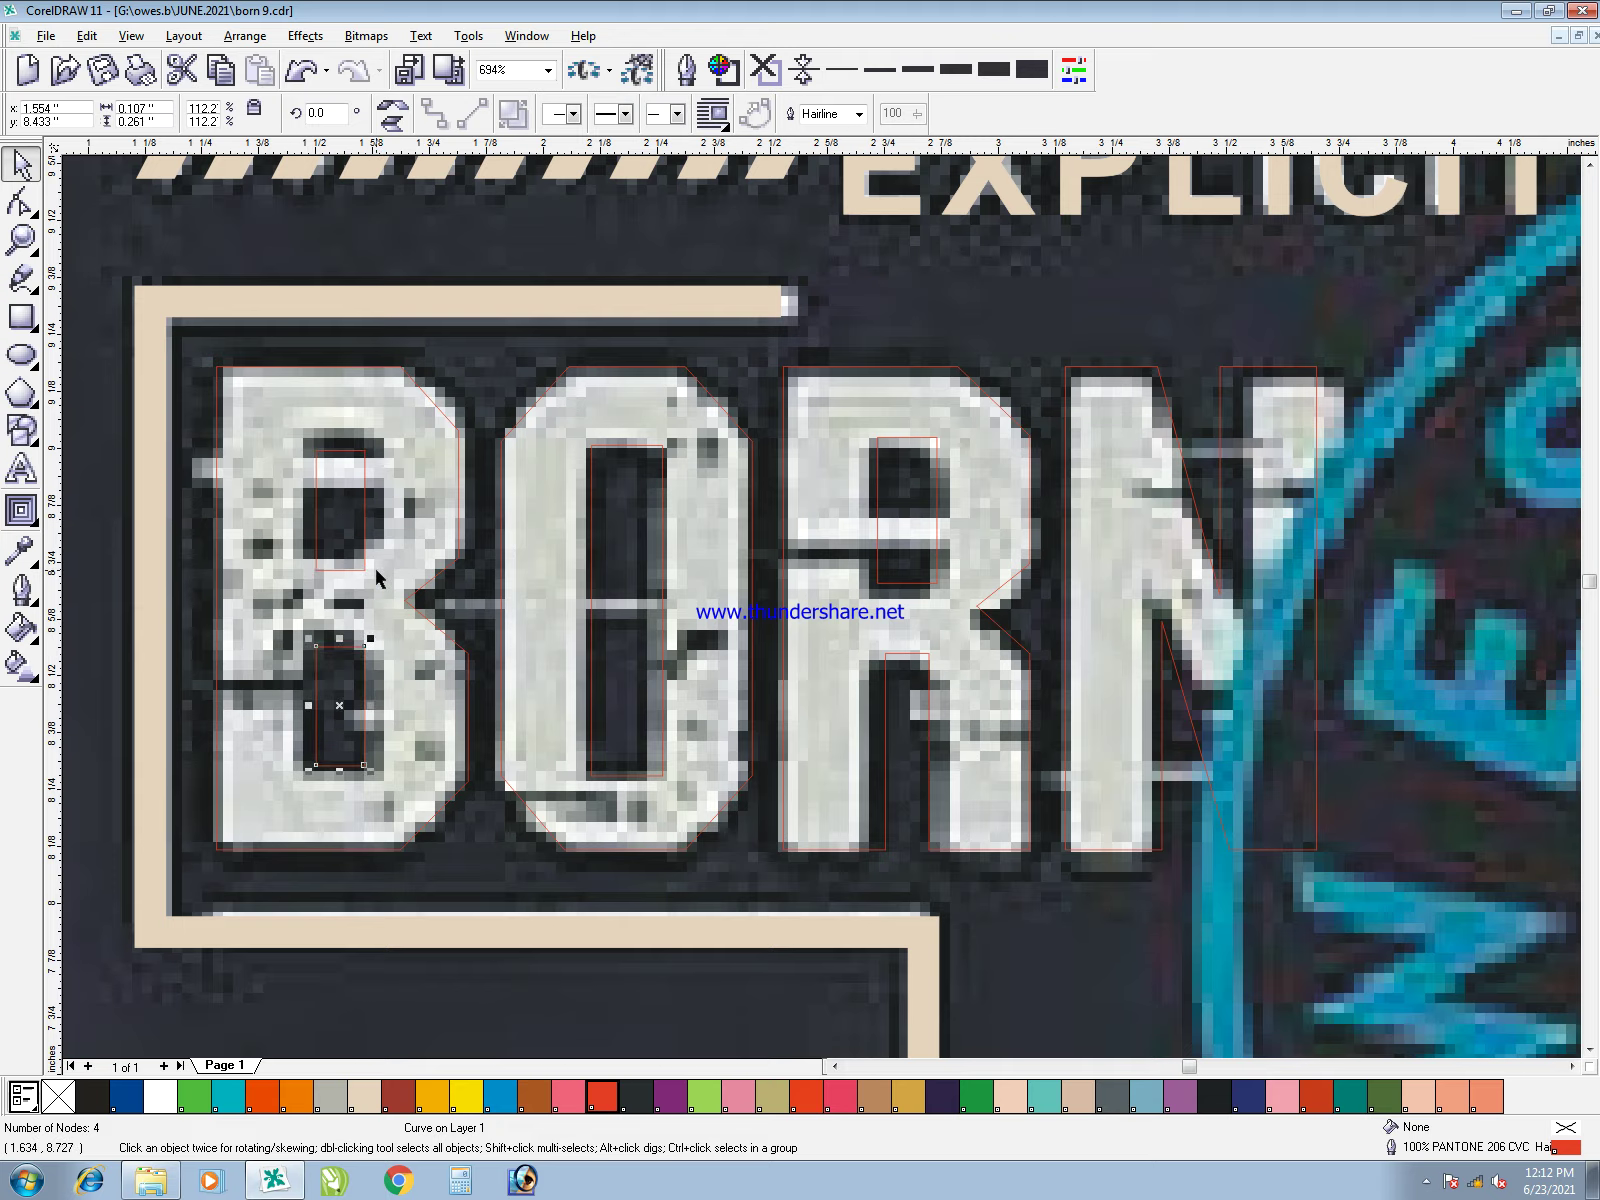
{"action": "left_click", "coordinate": [368, 527], "text": "shift"}
{"action": "left_click_drag", "start_coordinate": [369, 606], "coordinate": [378, 604]}
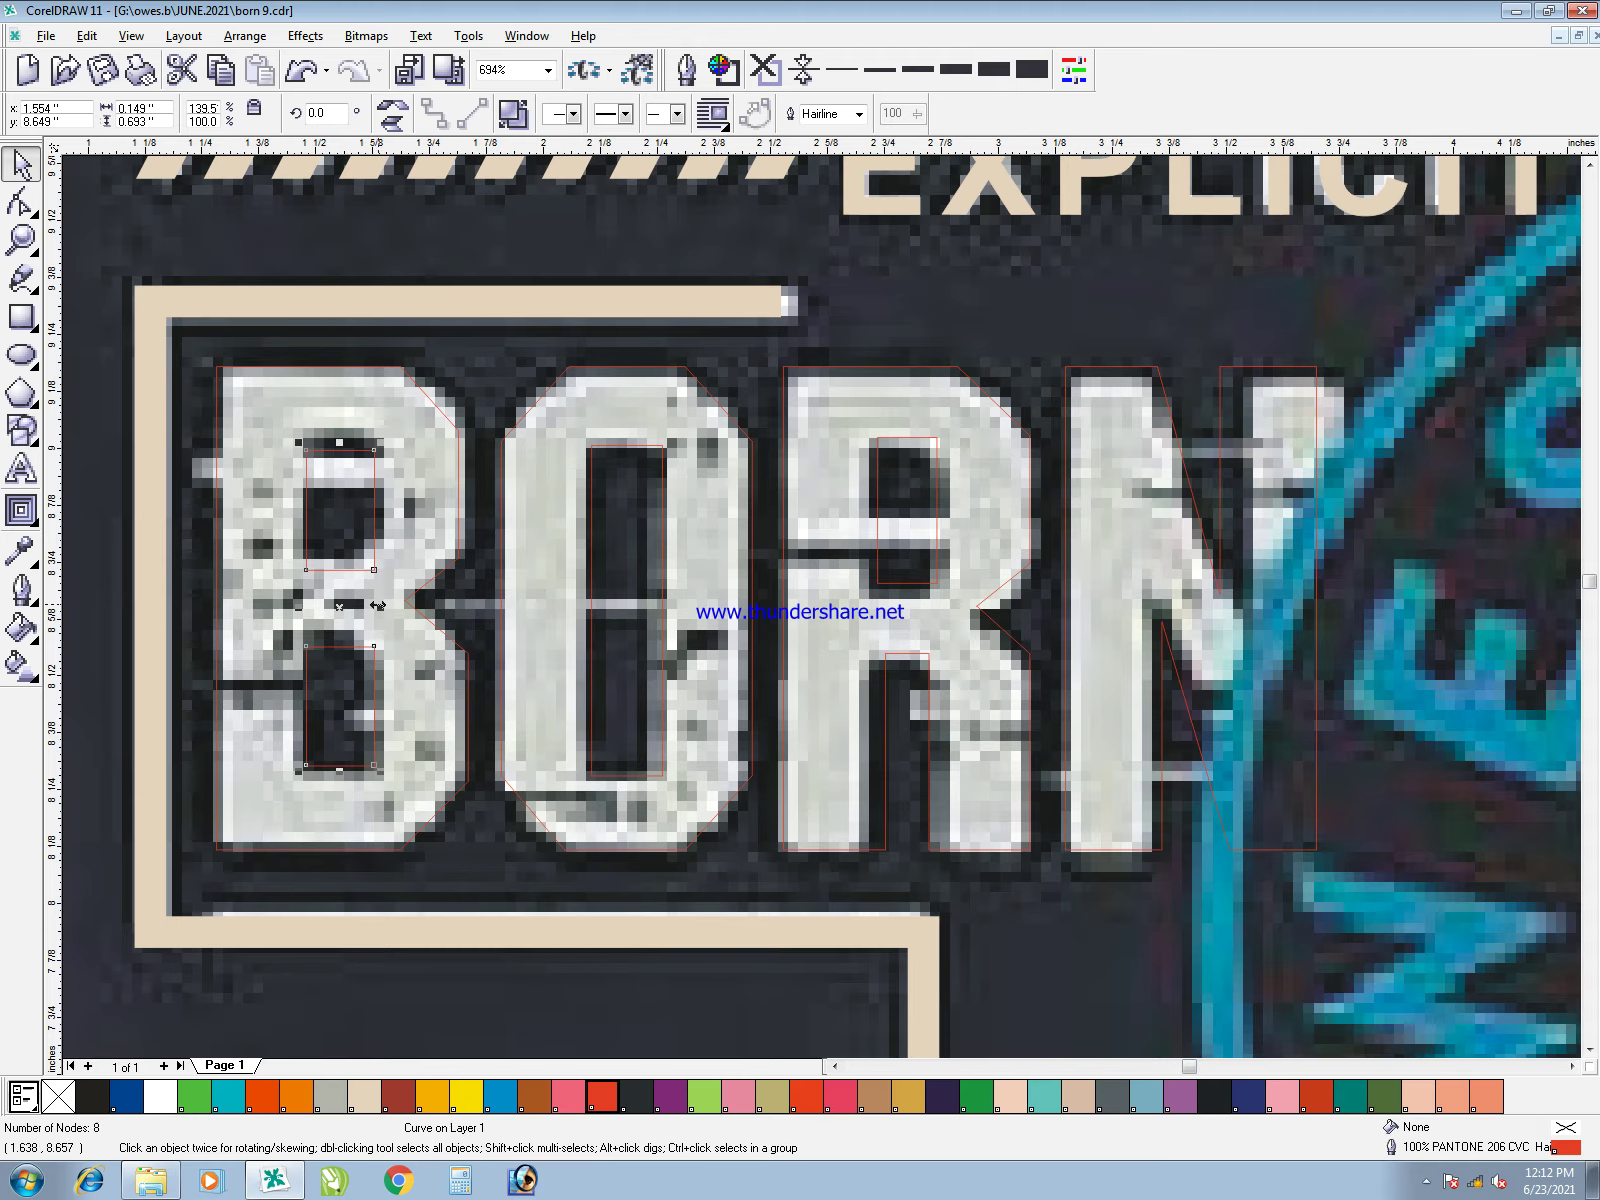
- Widen the N outline to about 0.607 inches
{"action": "scroll", "coordinate": [408, 615], "scroll_direction": "down", "scroll_amount": 1}
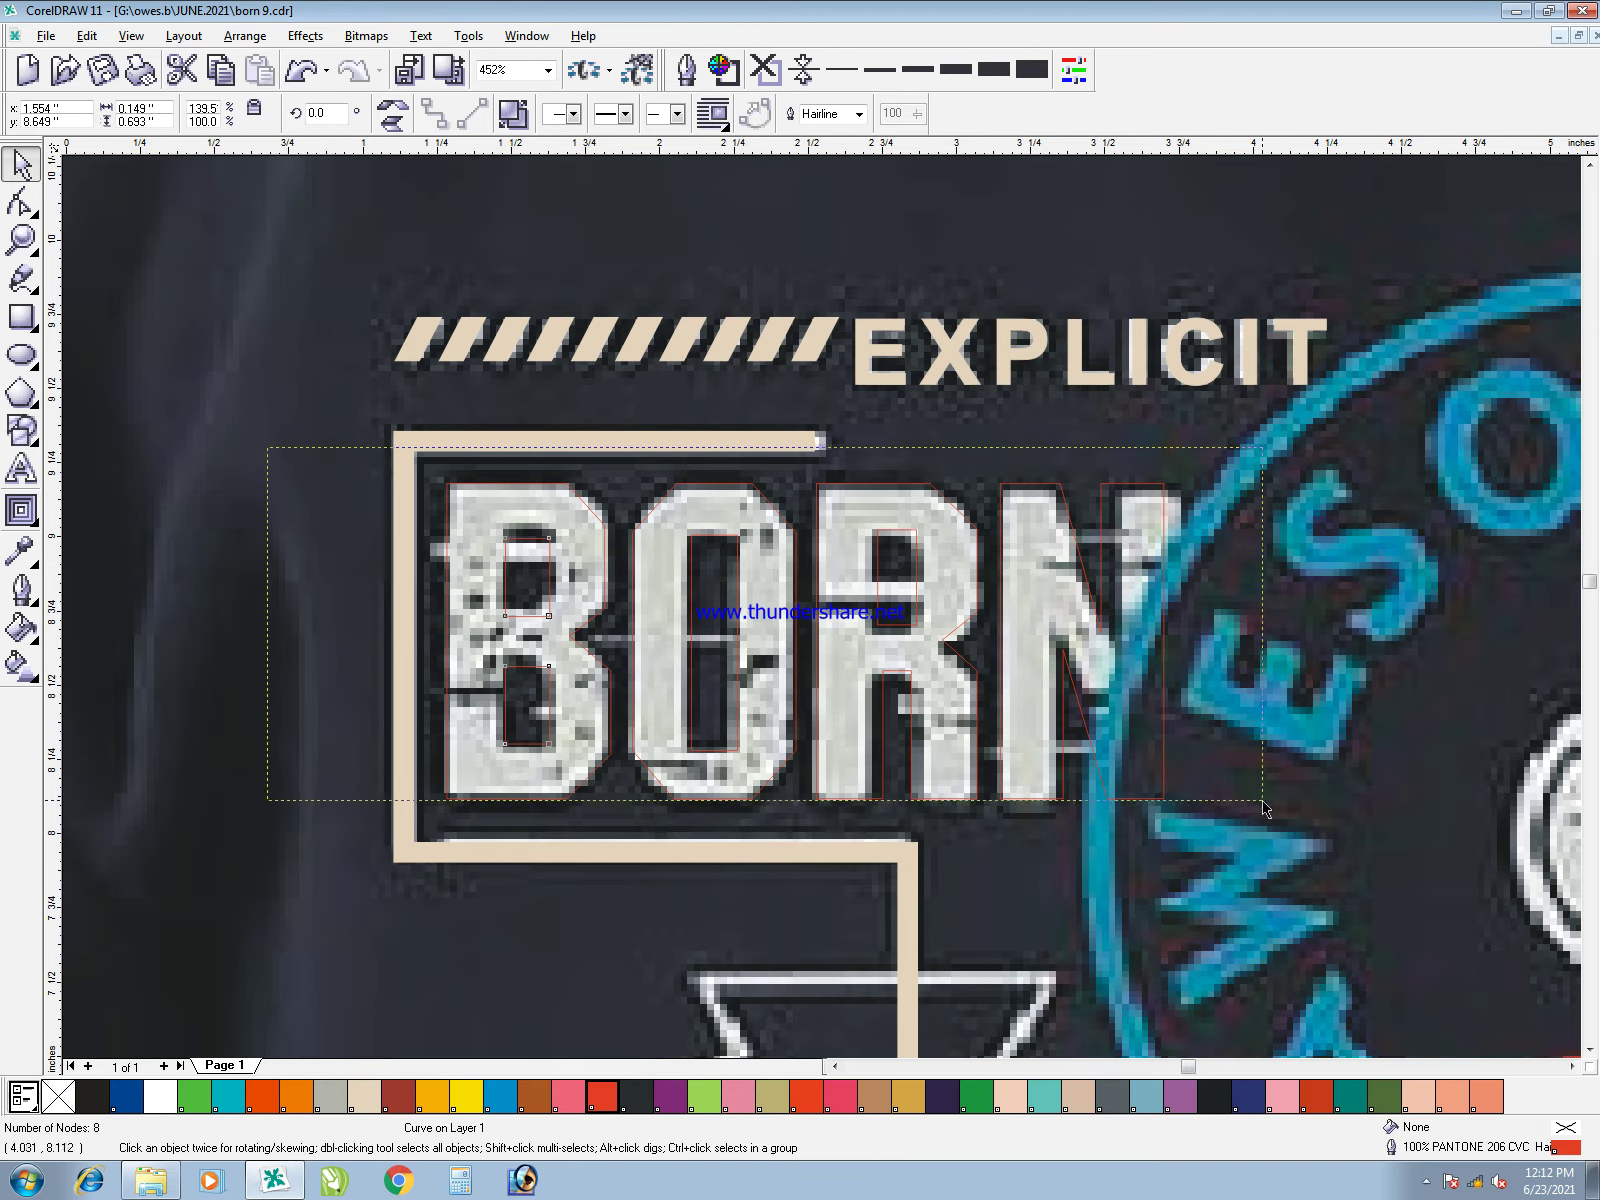
{"action": "left_click_drag", "start_coordinate": [1265, 808], "coordinate": [1262, 800]}
{"action": "left_click", "coordinate": [1152, 703]}
{"action": "left_click_drag", "start_coordinate": [1171, 646], "coordinate": [1188, 646]}
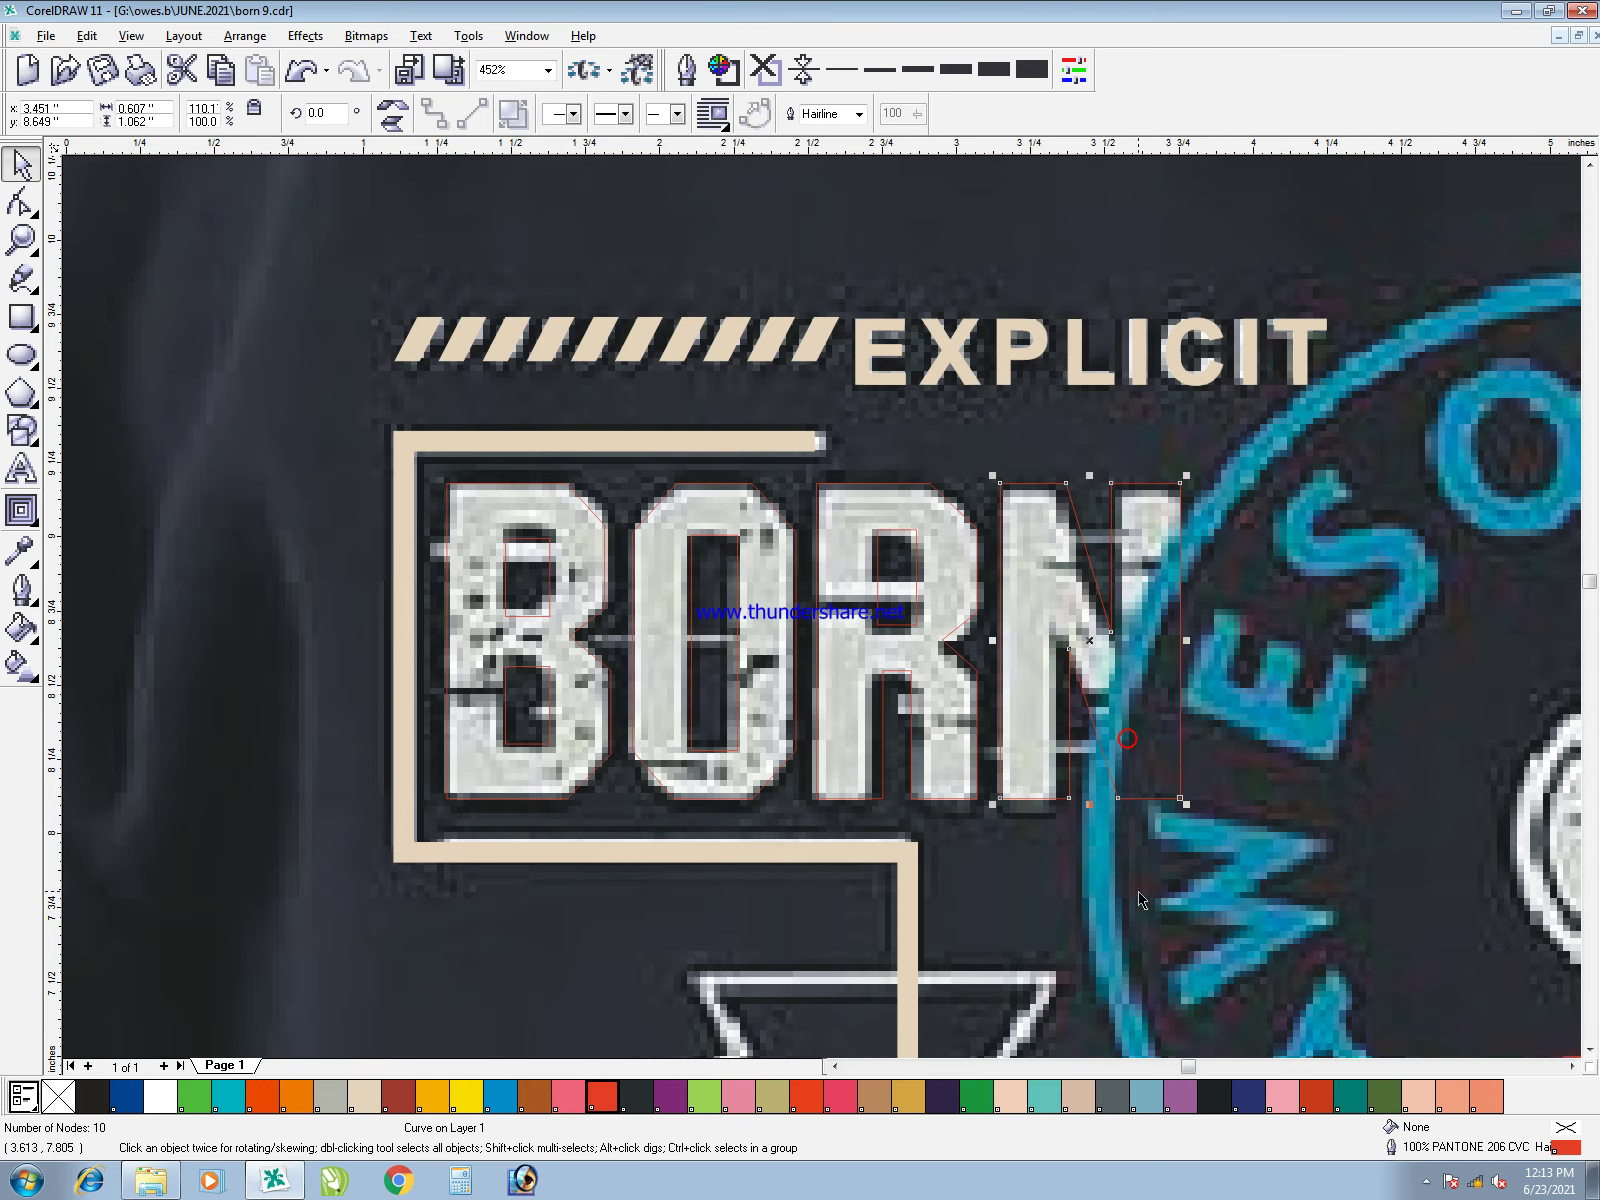
- Shift the three nodes along the inner edge of the N's right stem slightly outward to narrow that stem
{"action": "key", "text": "F10"}
{"action": "scroll", "coordinate": [1346, 696], "scroll_direction": "up", "scroll_amount": 1}
{"action": "left_click_drag", "start_coordinate": [868, 912], "coordinate": [840, 880]}
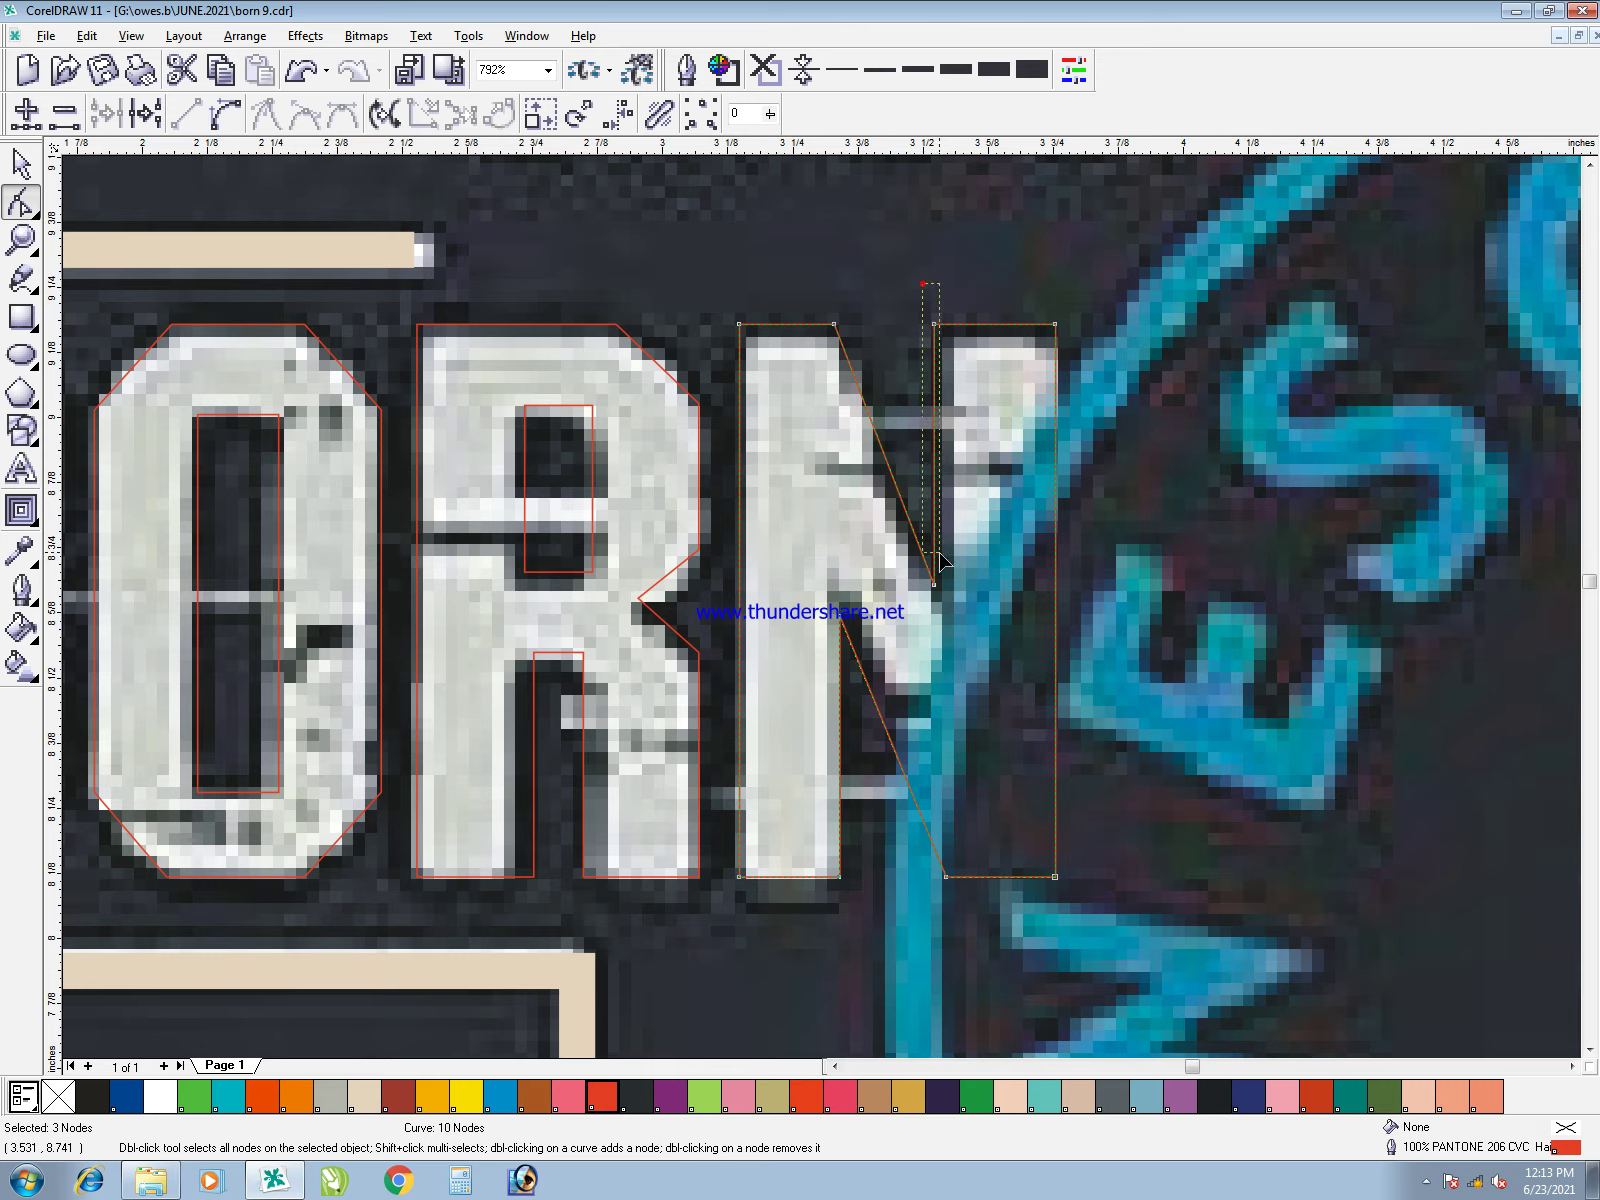
{"action": "left_click_drag", "start_coordinate": [945, 878], "coordinate": [956, 878]}
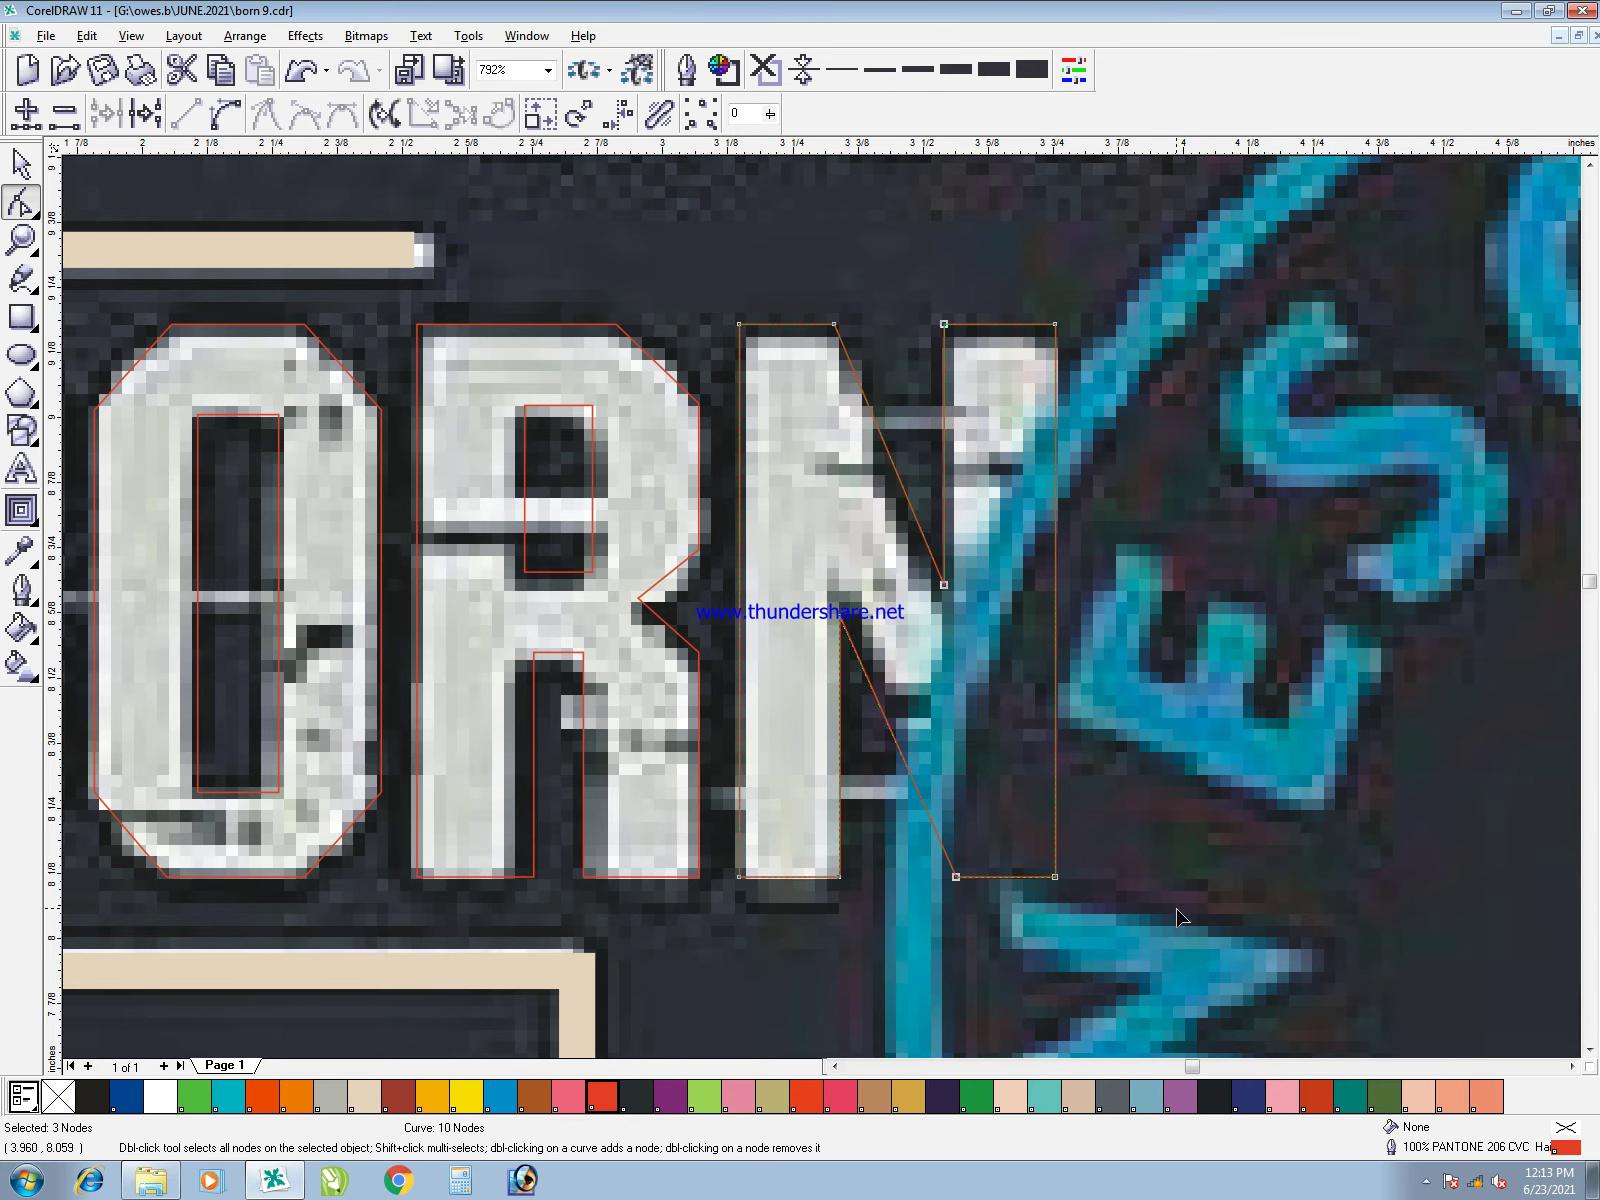
{"action": "key", "text": "space"}
{"action": "left_click", "coordinate": [1196, 902]}
{"action": "key", "text": "F3"}
{"action": "left_click_drag", "start_coordinate": [334, 455], "coordinate": [890, 815]}
{"action": "key", "text": "F2"}
{"action": "left_click_drag", "start_coordinate": [1147, 836], "coordinate": [688, 739]}
{"action": "left_click", "coordinate": [900, 590]}
{"action": "key", "text": "F10"}
{"action": "key", "text": "space"}
- Draw a rectangle about 0.197 by 0.099 inches across the gap between the R's legs and delete its intersection with the letter
{"action": "key", "text": "F2"}
{"action": "left_click_drag", "start_coordinate": [918, 810], "coordinate": [652, 135]}
{"action": "left_click", "coordinate": [821, 412]}
{"action": "left_click", "coordinate": [817, 458]}
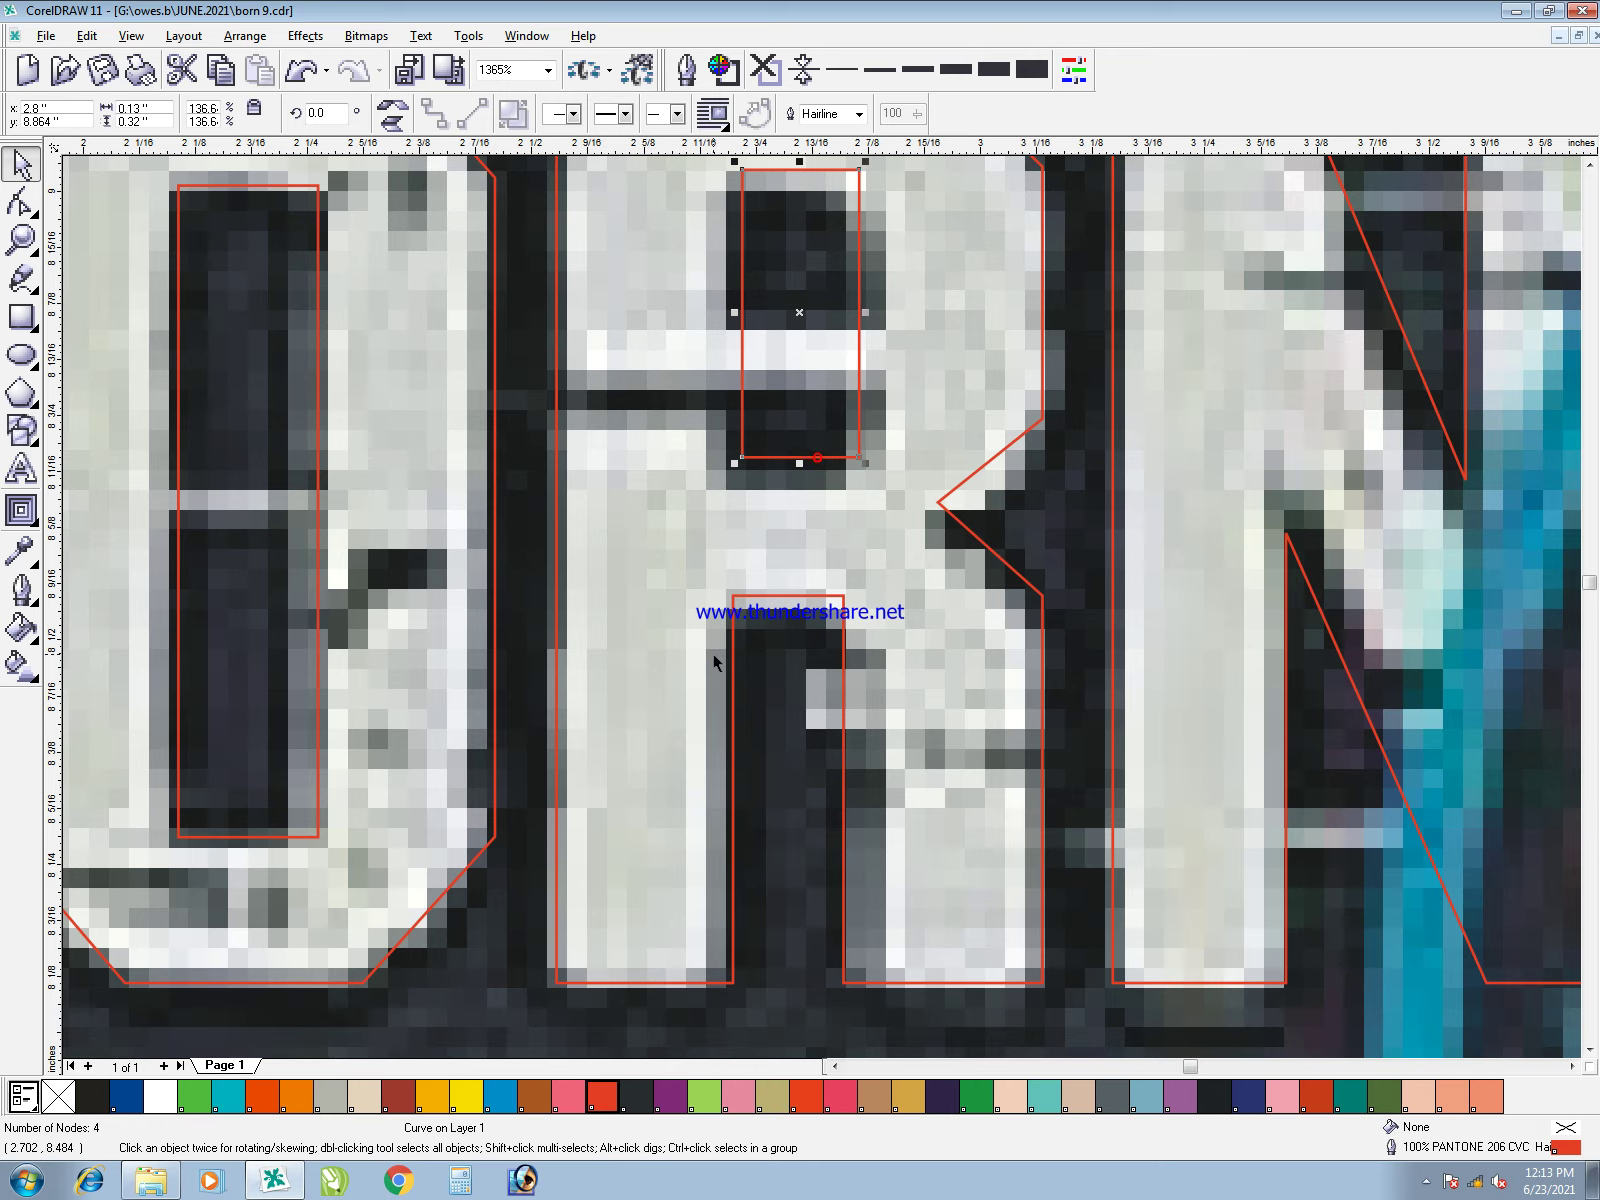
{"action": "key", "text": "F6"}
{"action": "left_click_drag", "start_coordinate": [714, 655], "coordinate": [891, 745]}
{"action": "key", "text": "space"}
{"action": "left_click", "coordinate": [904, 768], "text": "shift"}
{"action": "left_click", "coordinate": [704, 112]}
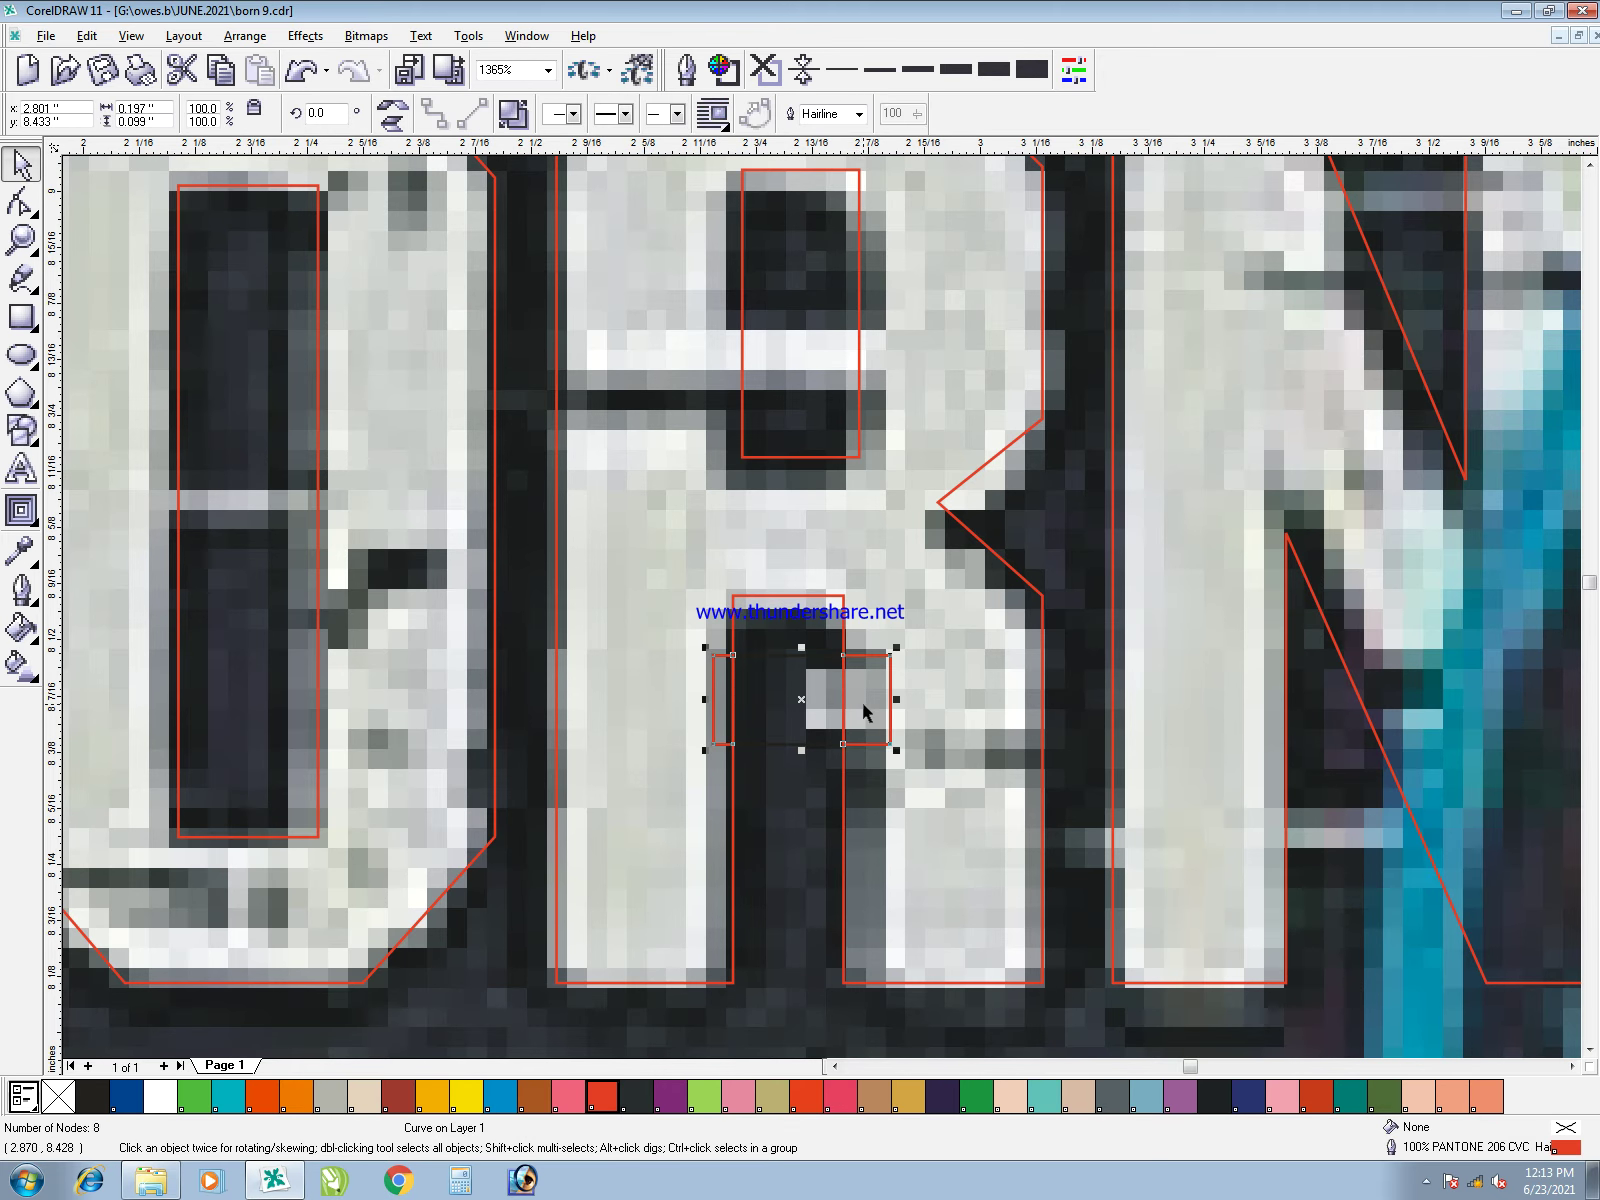
{"action": "key", "text": "Delete"}
- Trim the rectangle with the R's outline and move the remaining middle piece up onto the R's counter
{"action": "left_click", "coordinate": [896, 775]}
{"action": "left_click", "coordinate": [852, 710], "text": "shift"}
{"action": "left_click", "coordinate": [670, 112]}
{"action": "left_click_drag", "start_coordinate": [802, 725], "coordinate": [773, 470]}
- Stretch the trimmed piece to about 0.347 inches high over the R's counter and delete the old counter shape
{"action": "left_click_drag", "start_coordinate": [788, 398], "coordinate": [810, 178]}
{"action": "left_click", "coordinate": [837, 176]}
{"action": "left_click", "coordinate": [848, 171]}
{"action": "key", "text": "Delete"}
{"action": "left_click", "coordinate": [838, 183]}
{"action": "left_click_drag", "start_coordinate": [787, 176], "coordinate": [787, 171]}
- Widen the R's new counter slightly to match the opening in the reference
{"action": "key", "text": "F3"}
{"action": "key", "text": "F3"}
{"action": "key", "text": "F3"}
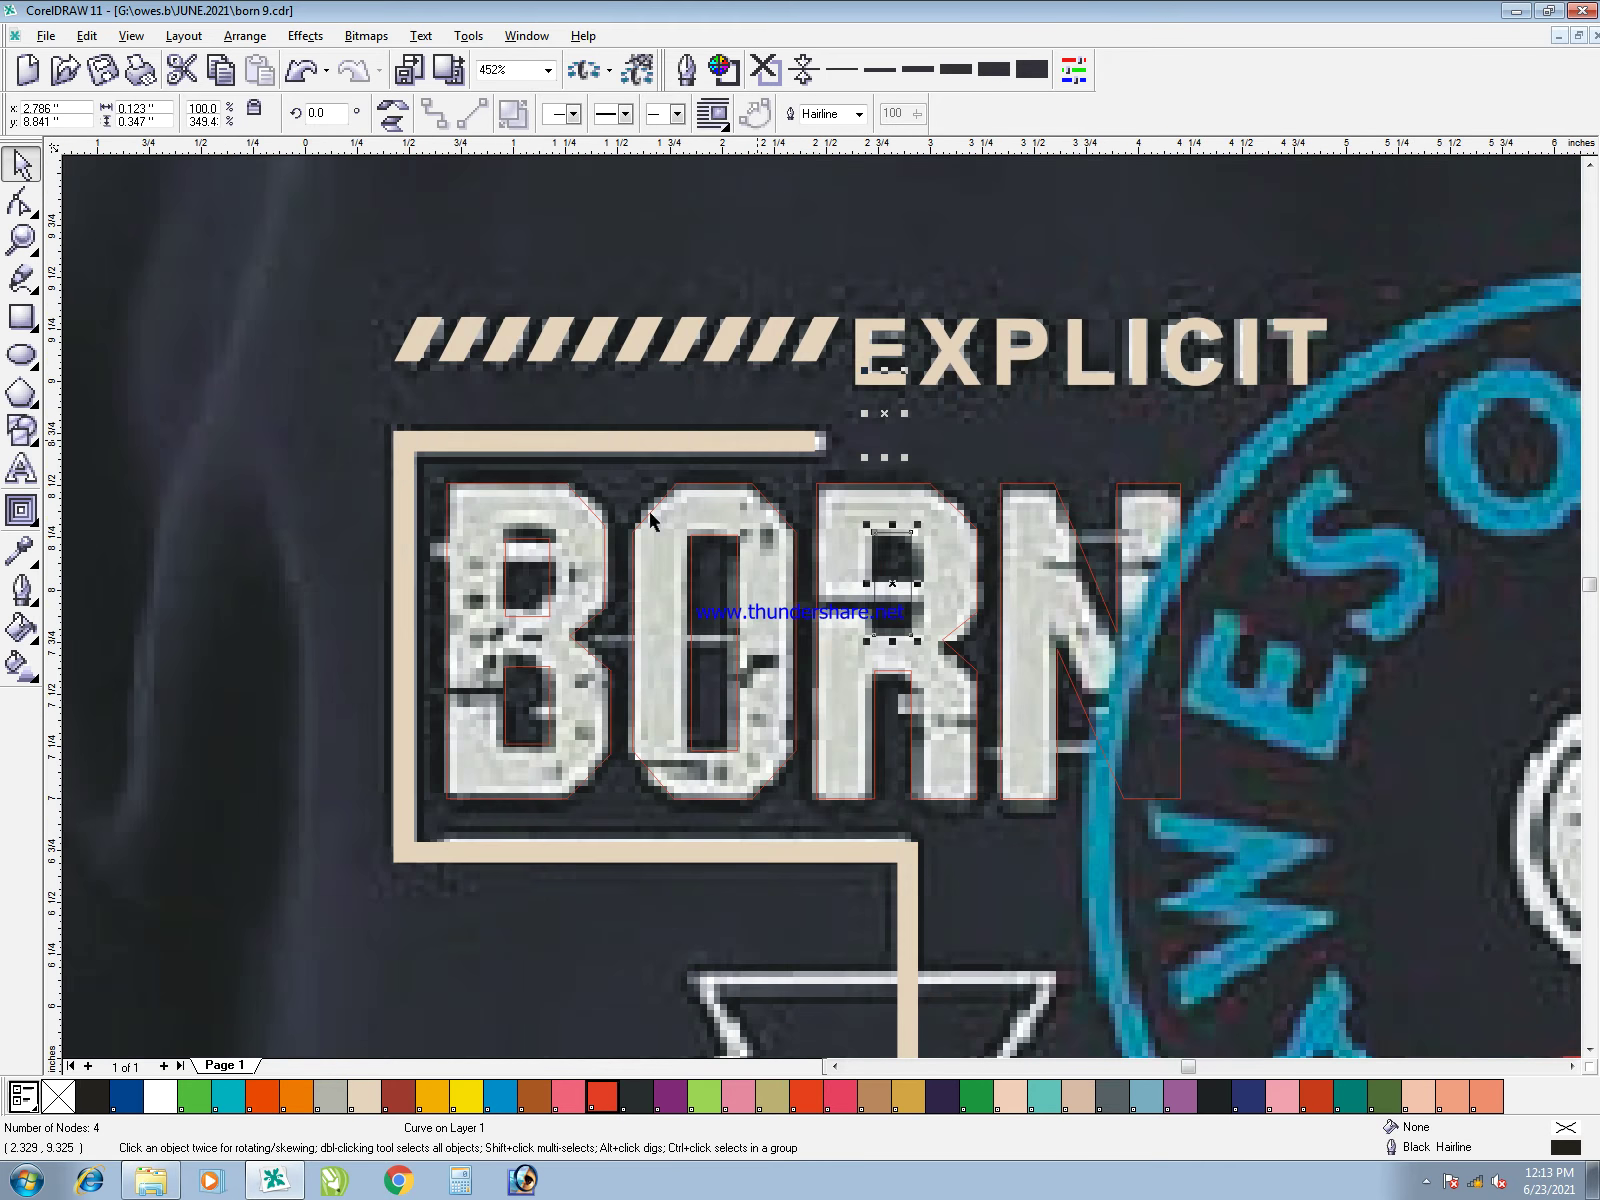
{"action": "key", "text": "F2"}
{"action": "left_click_drag", "start_coordinate": [322, 293], "coordinate": [1360, 715]}
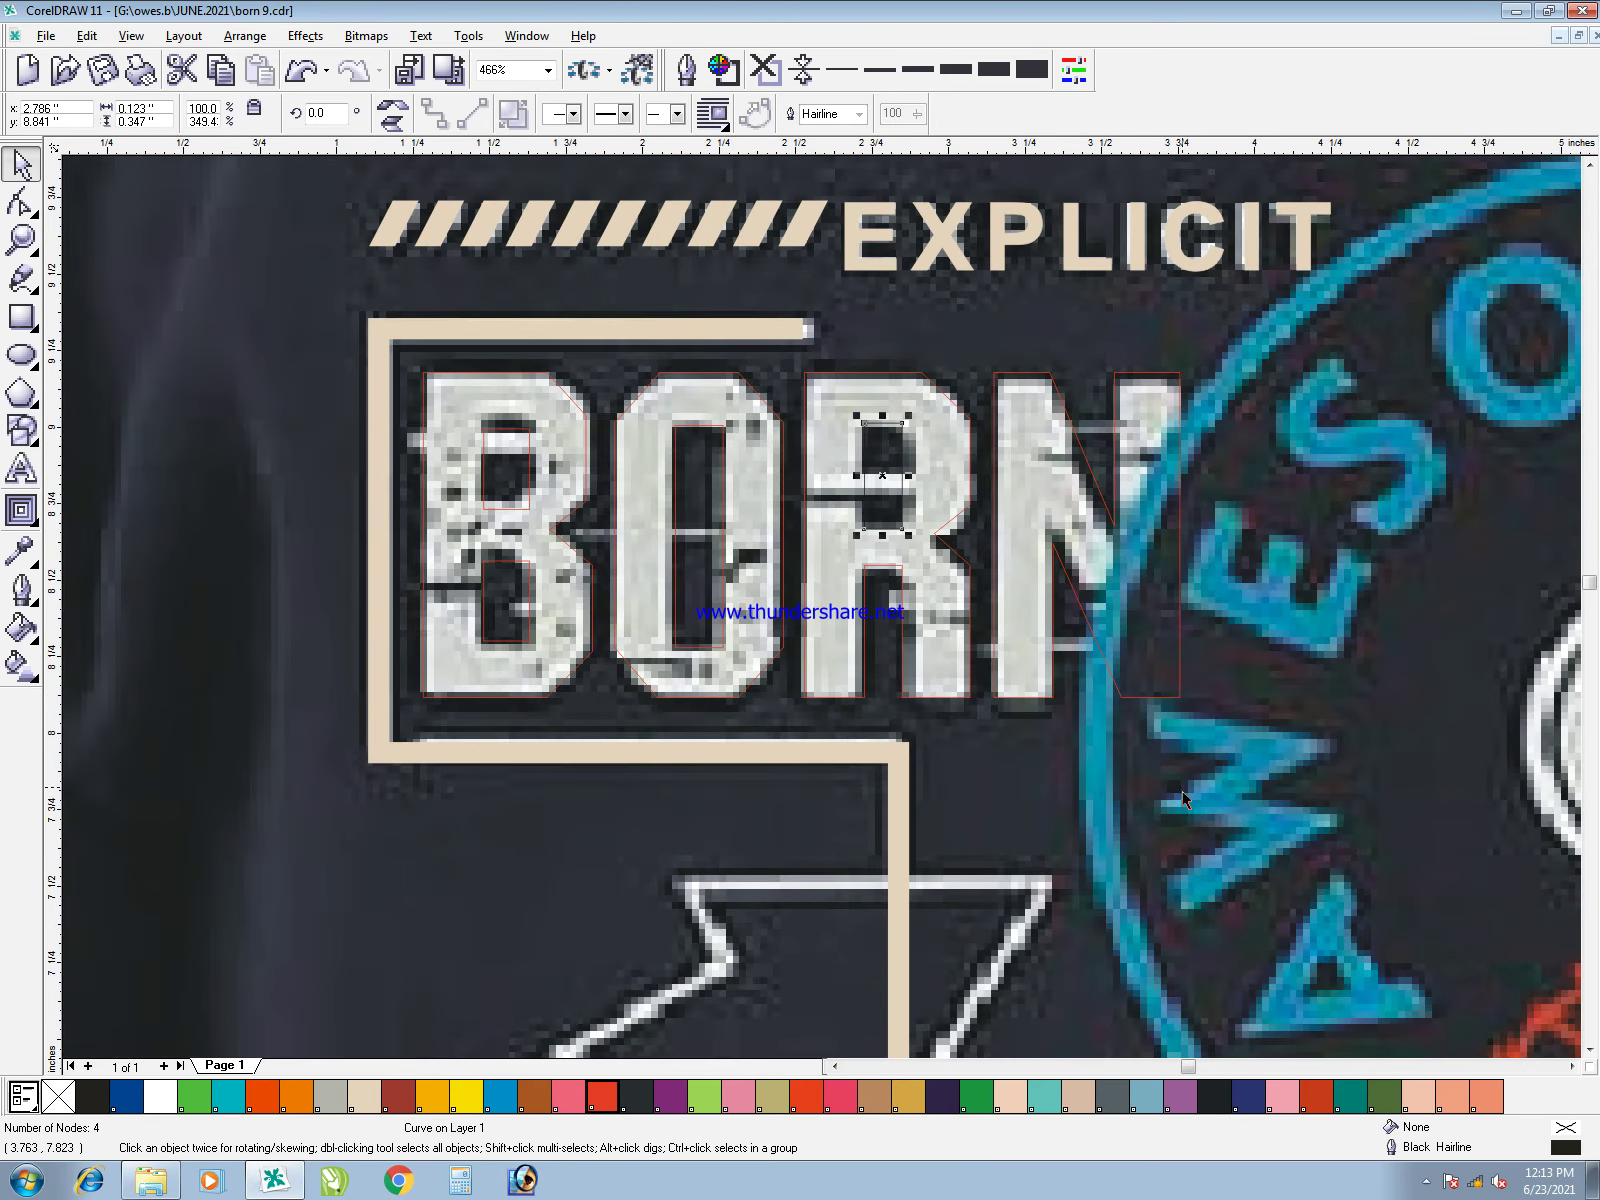
{"action": "left_click", "coordinate": [1238, 798]}
{"action": "left_click", "coordinate": [903, 481]}
{"action": "left_click_drag", "start_coordinate": [909, 475], "coordinate": [920, 475]}
- Combine all the BORN letter outlines and counters into one curve and save the drawing
{"action": "left_click", "coordinate": [1345, 755]}
{"action": "left_click_drag", "start_coordinate": [1326, 746], "coordinate": [345, 350]}
{"action": "key", "text": "ctrl+l"}
{"action": "left_click", "coordinate": [253, 590]}
{"action": "key", "text": "ctrl+s"}
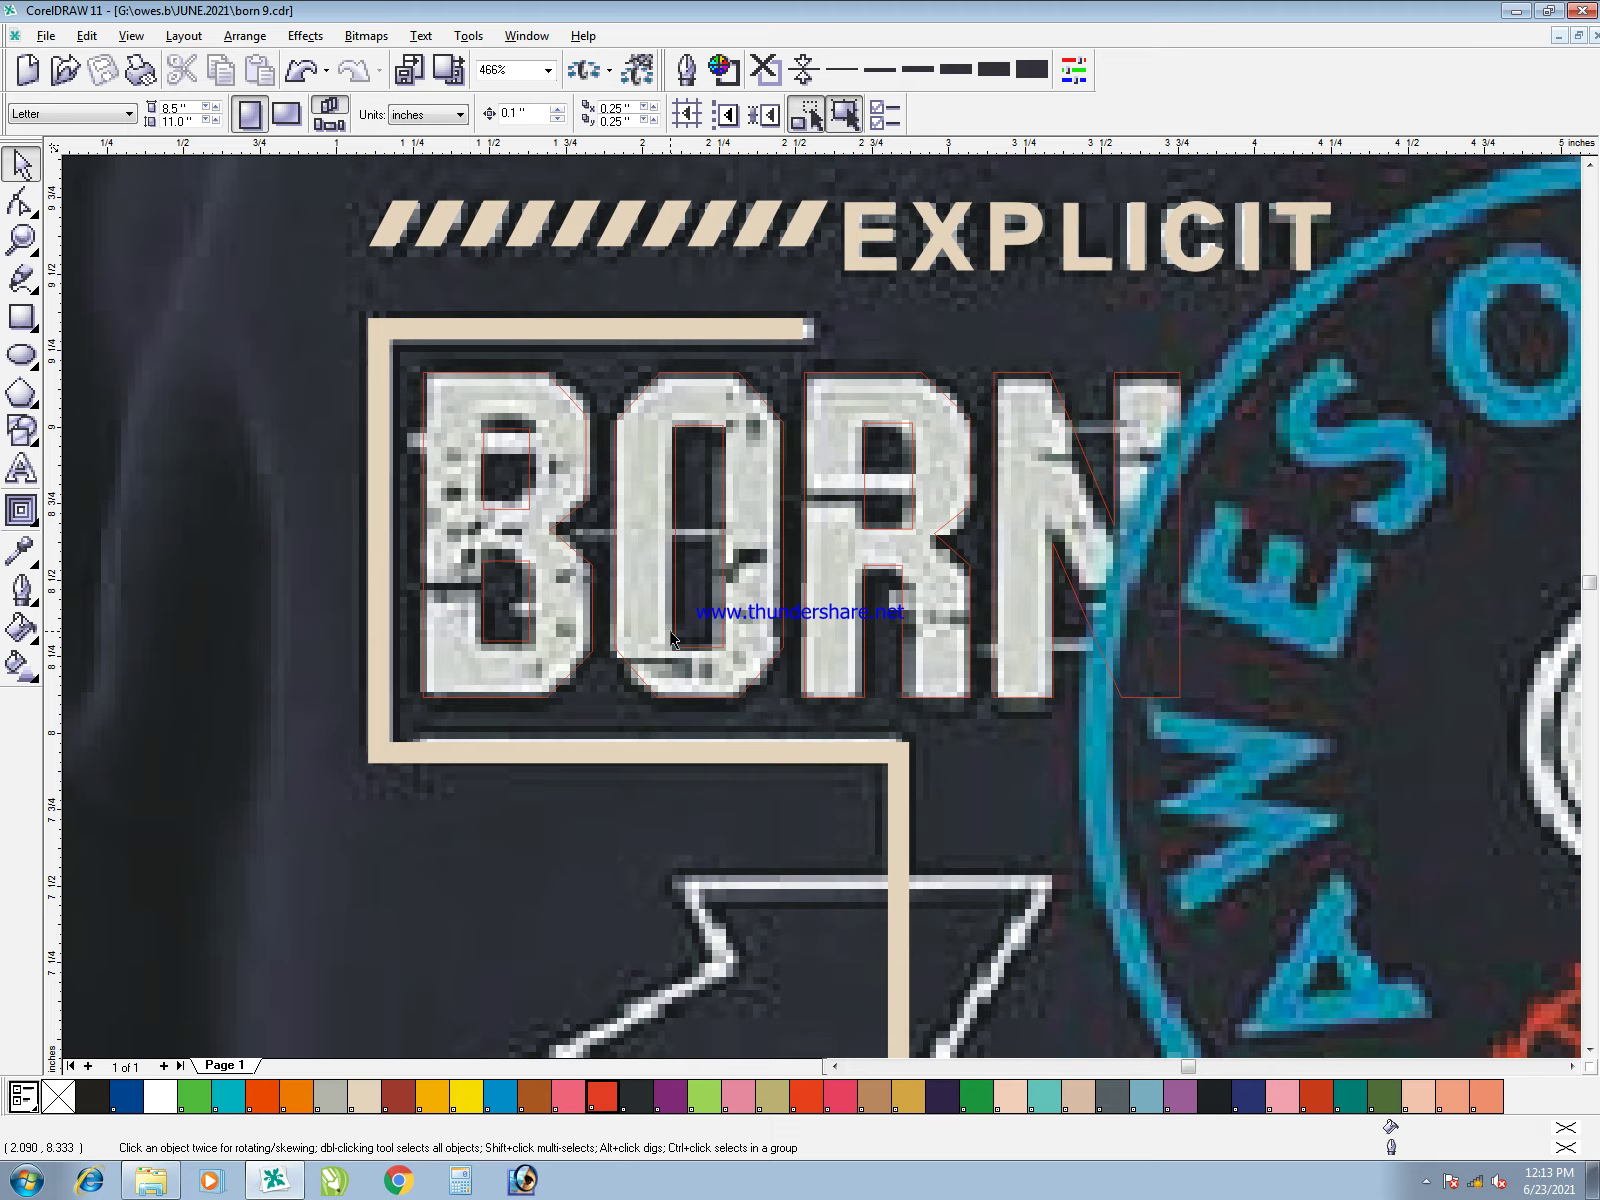
- Draw a horizontal freehand line about 0.505 inches long across the upper part of the B with a 4 pt outline
{"action": "key", "text": "F2"}
{"action": "mouse_move", "coordinate": [218, 313]}
{"action": "left_mouse_down"}
{"action": "mouse_move", "coordinate": [1075, 739]}
{"action": "mouse_move", "coordinate": [1299, 790]}
{"action": "left_mouse_up"}
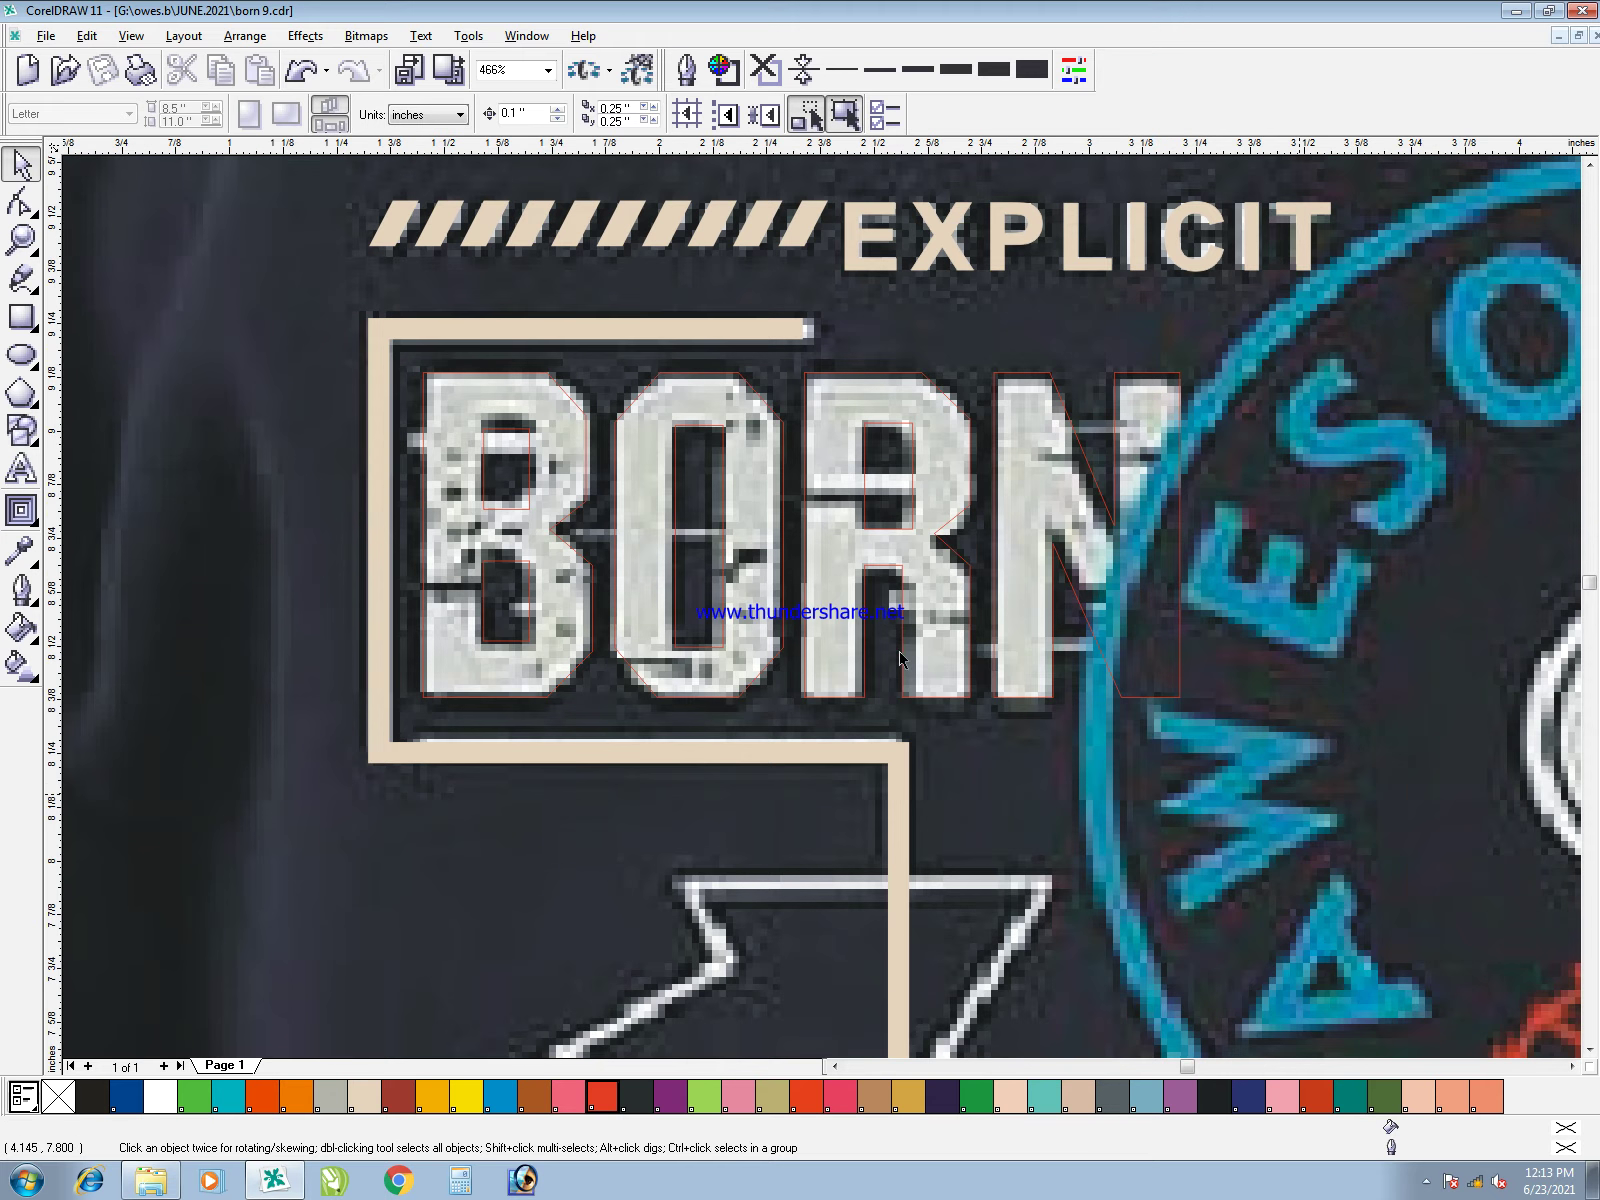
{"action": "key", "text": "F5"}
{"action": "left_click", "coordinate": [333, 452]}
{"action": "left_click", "coordinate": [556, 451]}
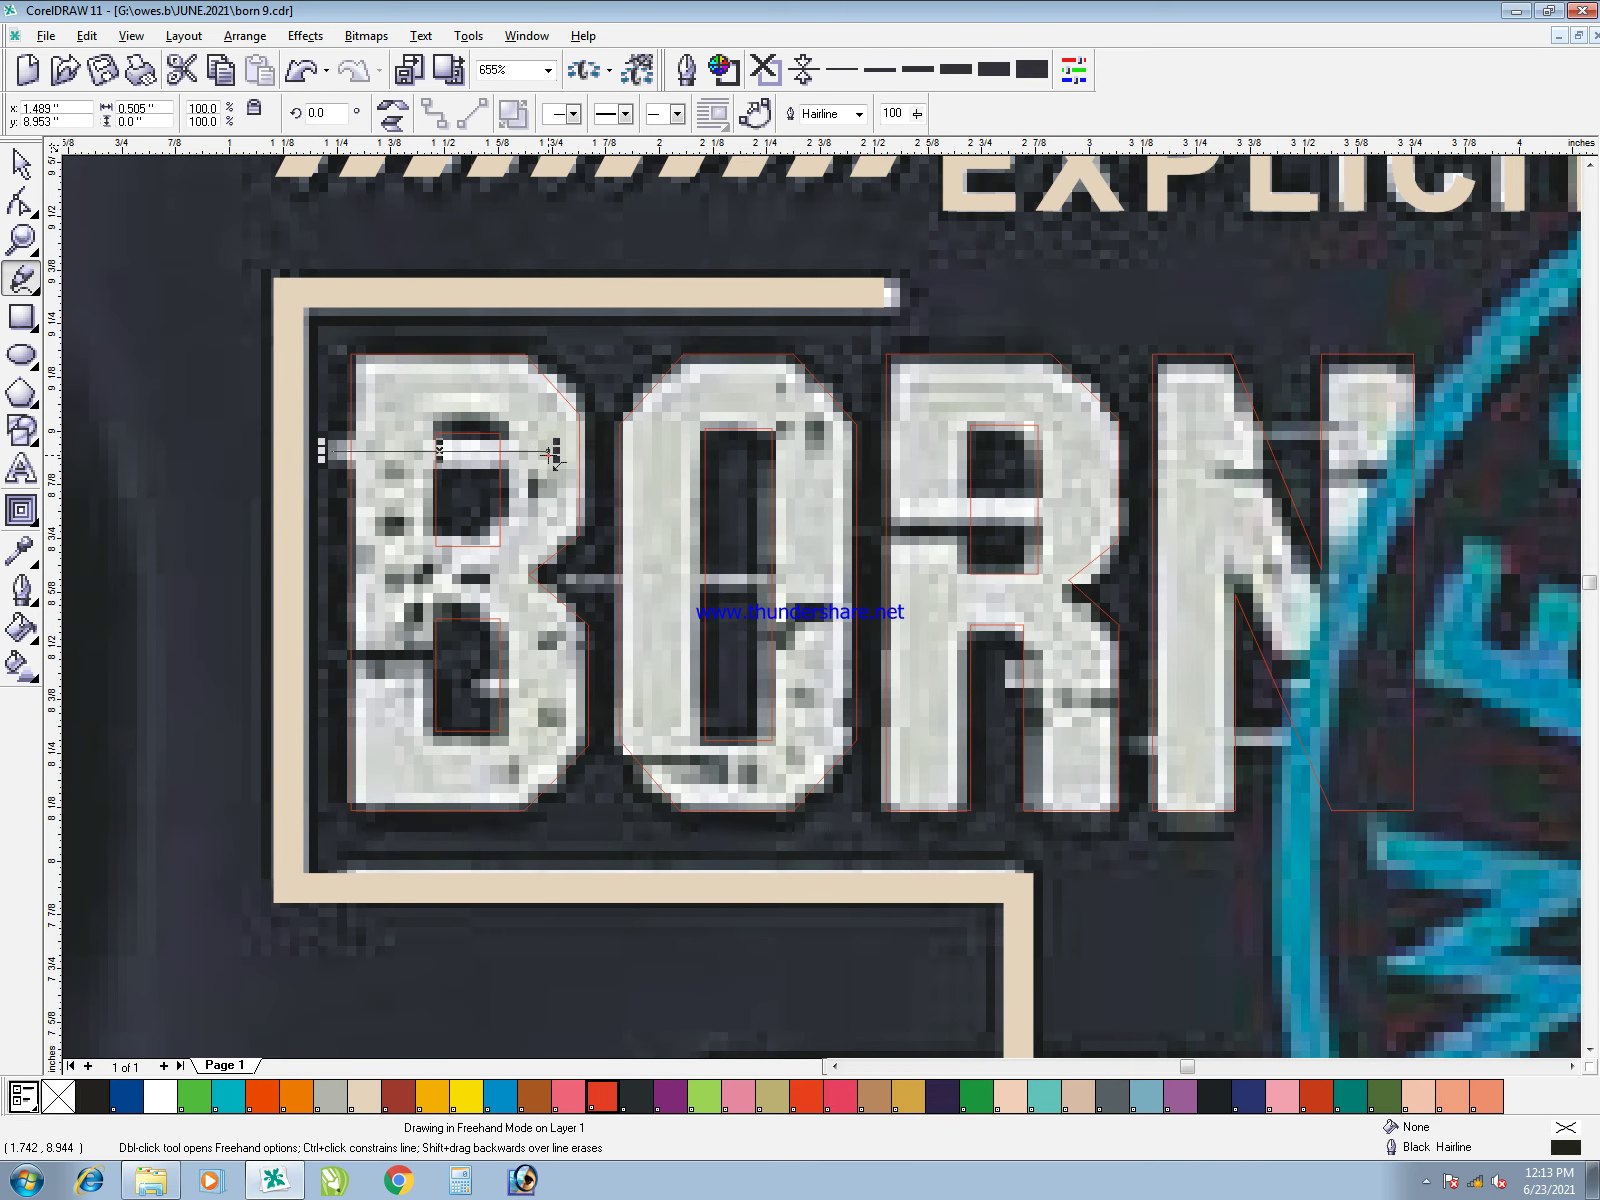
{"action": "type", "text": "4"}
{"action": "key", "text": "Return"}
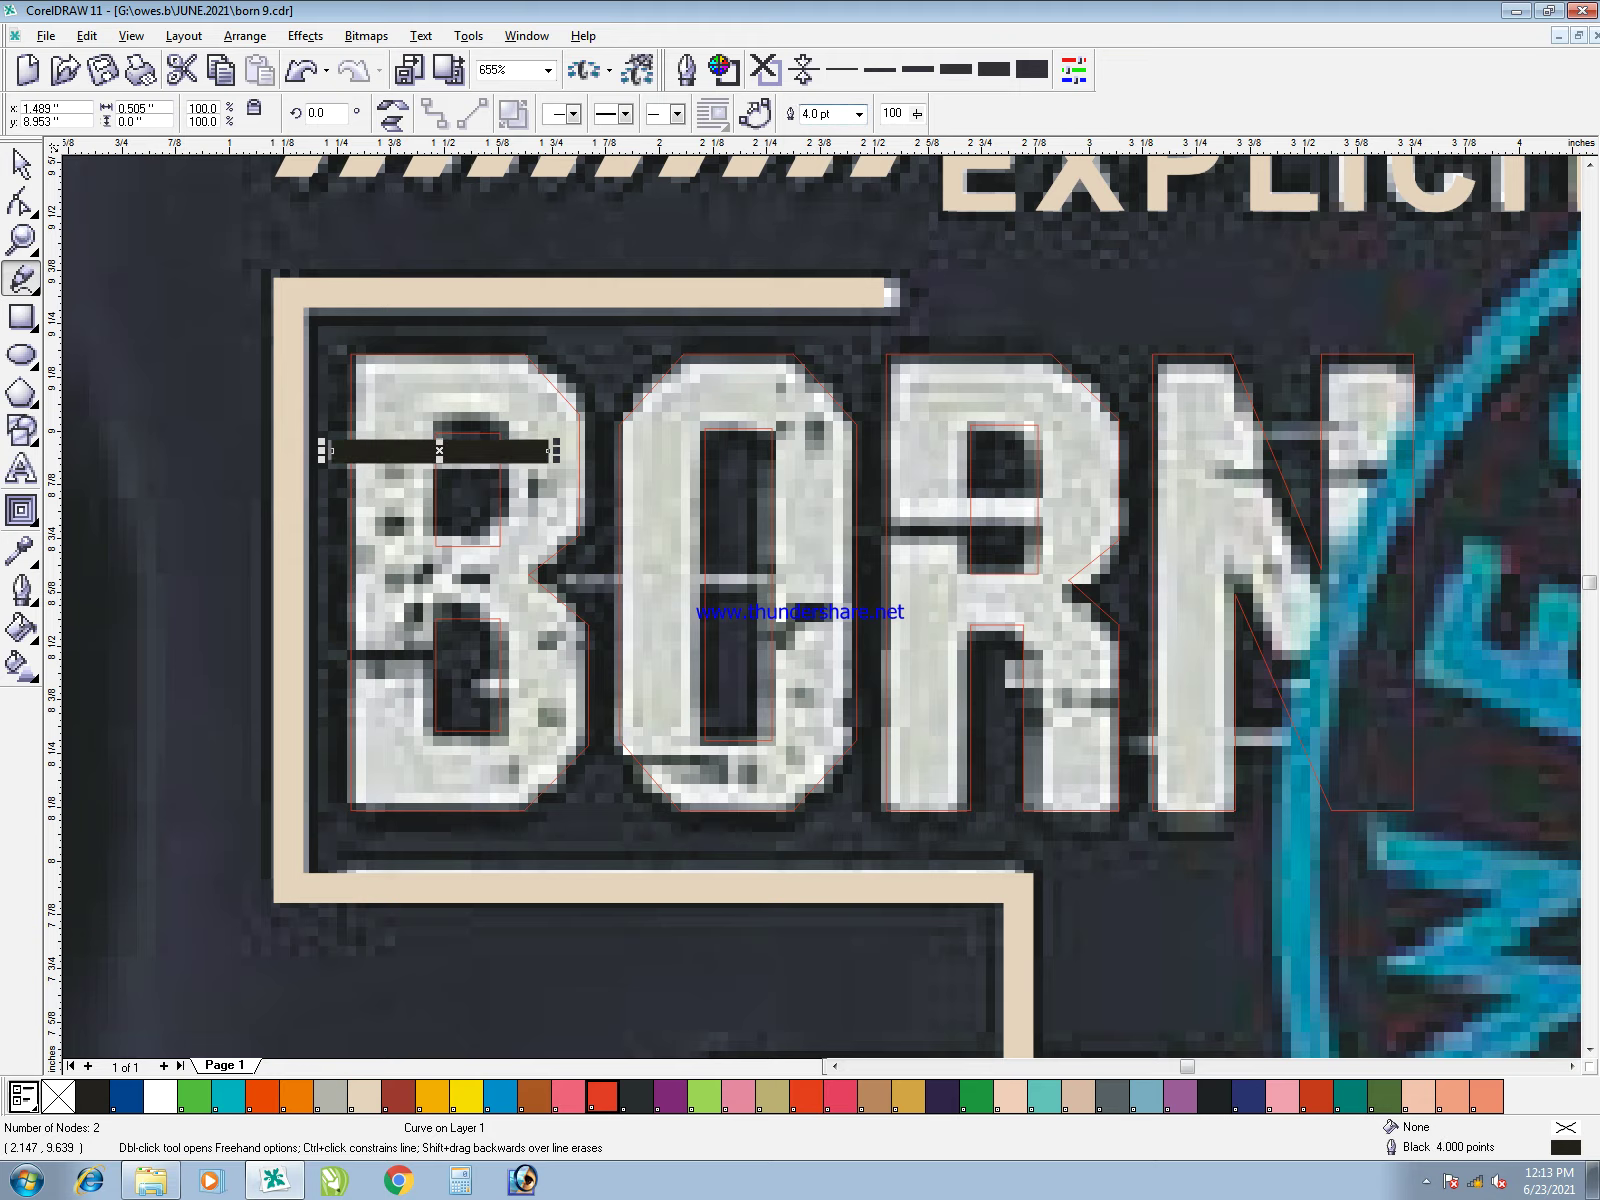
- Give the line across the B rounded corners and rounded line caps
{"action": "key", "text": "F12"}
{"action": "left_click", "coordinate": [883, 628]}
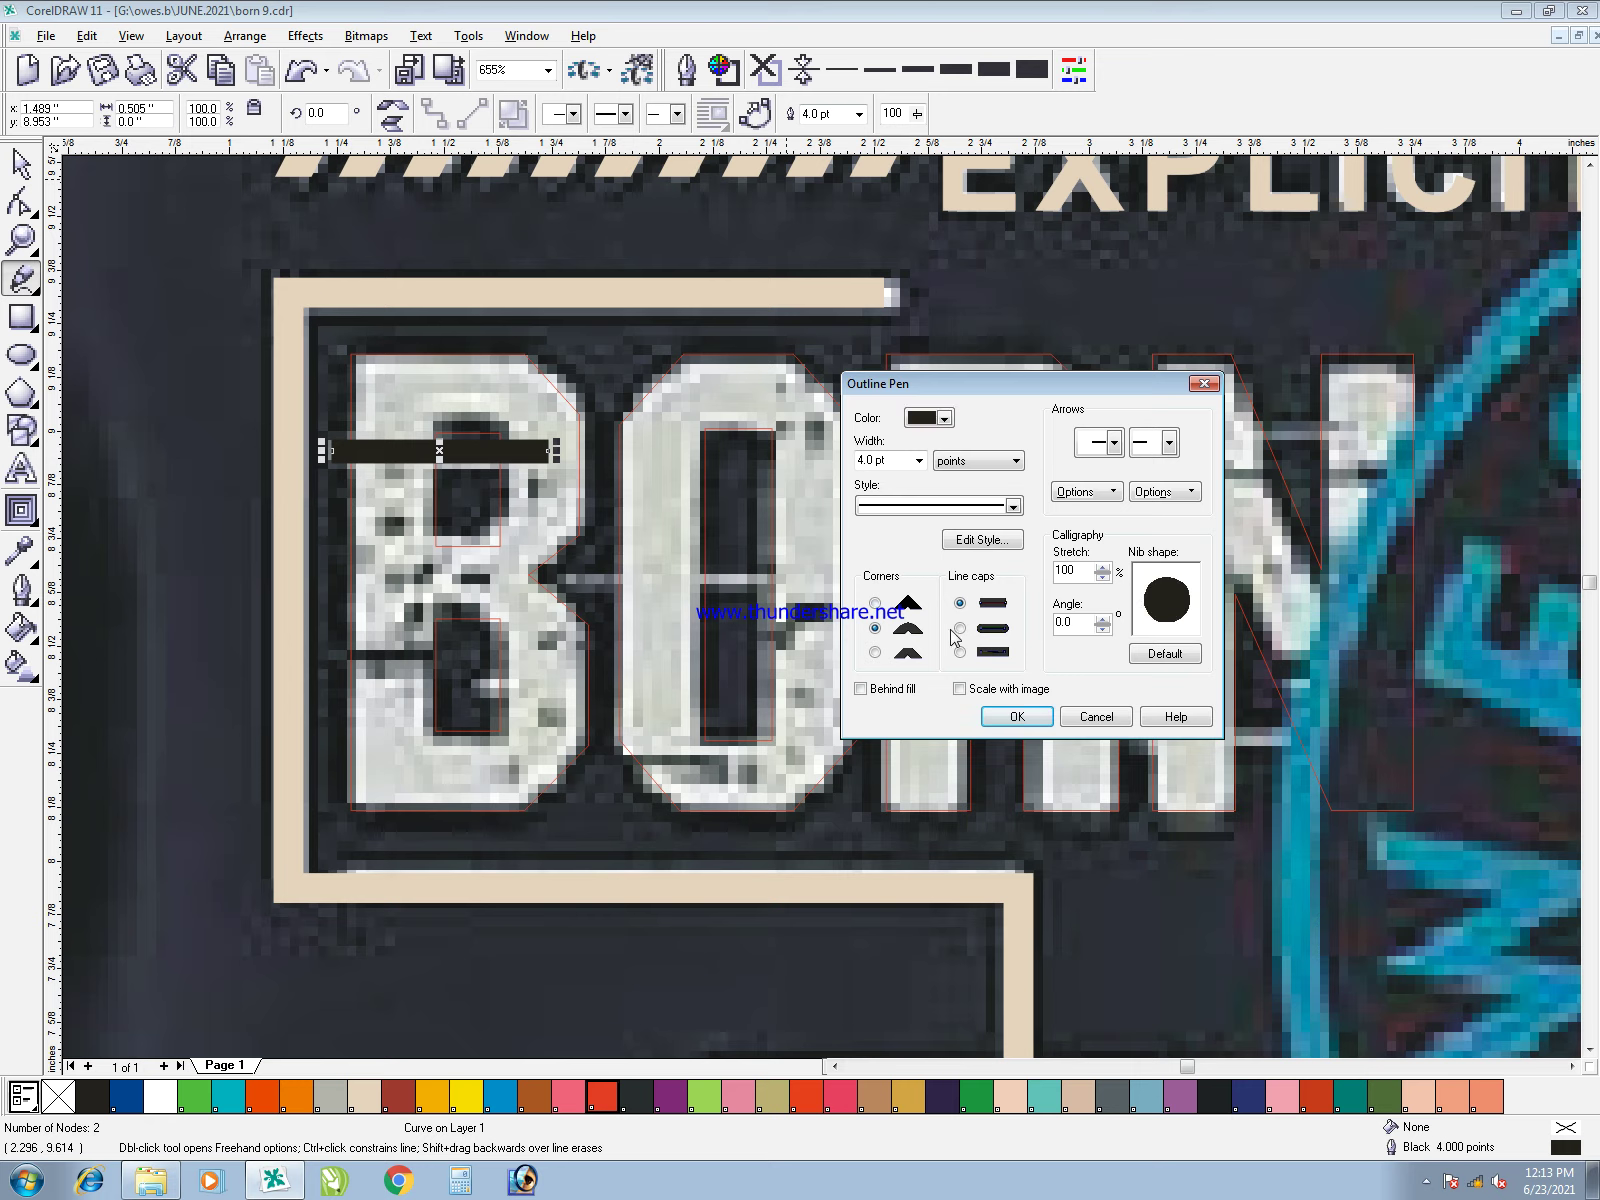
{"action": "left_click", "coordinate": [957, 628]}
{"action": "key", "text": "Return"}
- Duplicate the rounded line across the middle of the O and twice across the R, making the R's copies about 0.454 inches long
{"action": "key", "text": "space"}
{"action": "left_click_drag", "start_coordinate": [475, 446], "coordinate": [1104, 512]}
{"action": "right_click", "coordinate": [711, 576]}
{"action": "scroll", "coordinate": [983, 495], "scroll_direction": "up", "scroll_amount": 3}
{"action": "left_click_drag", "start_coordinate": [983, 495], "coordinate": [860, 584]}
{"action": "right_click", "coordinate": [868, 578]}
- Recolor the lower of the R's two rounded lines white
{"action": "left_click_drag", "start_coordinate": [768, 514], "coordinate": [765, 493]}
{"action": "key", "text": "ctrl+z"}
{"action": "left_click", "coordinate": [727, 584]}
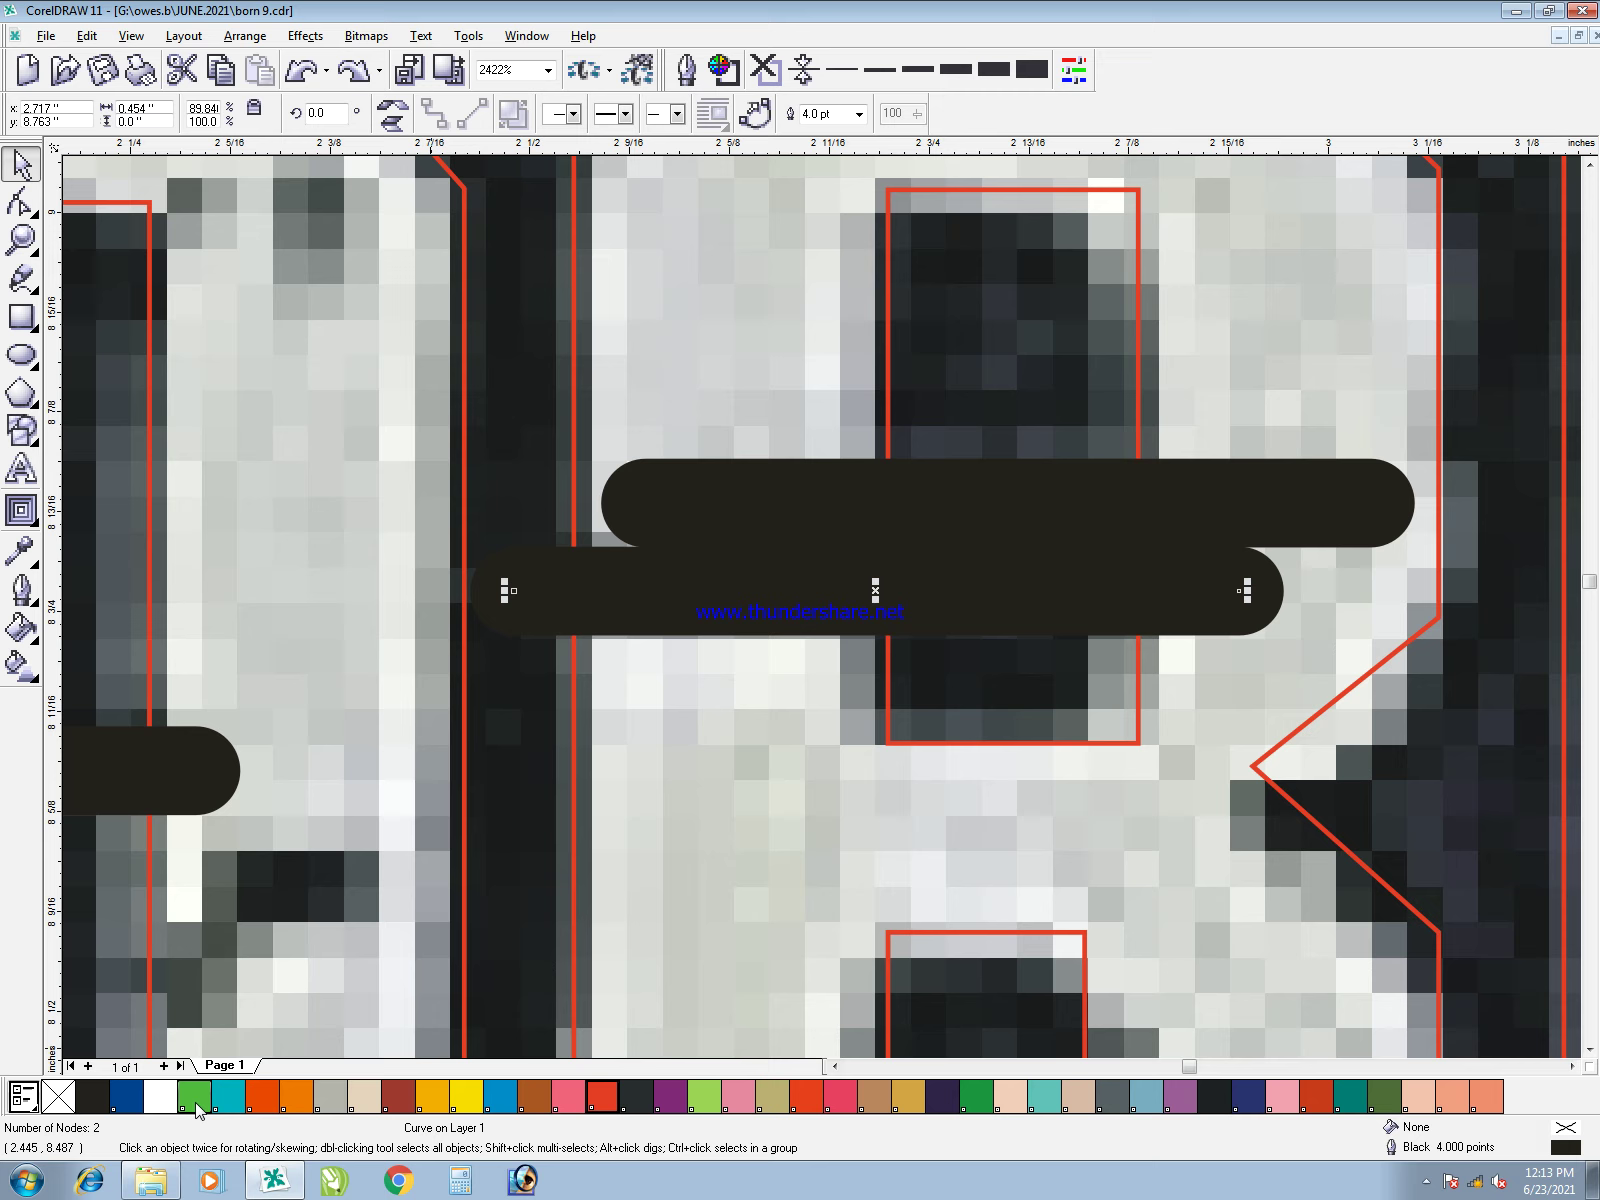
{"action": "left_click", "coordinate": [161, 1098]}
{"action": "left_click", "coordinate": [743, 503]}
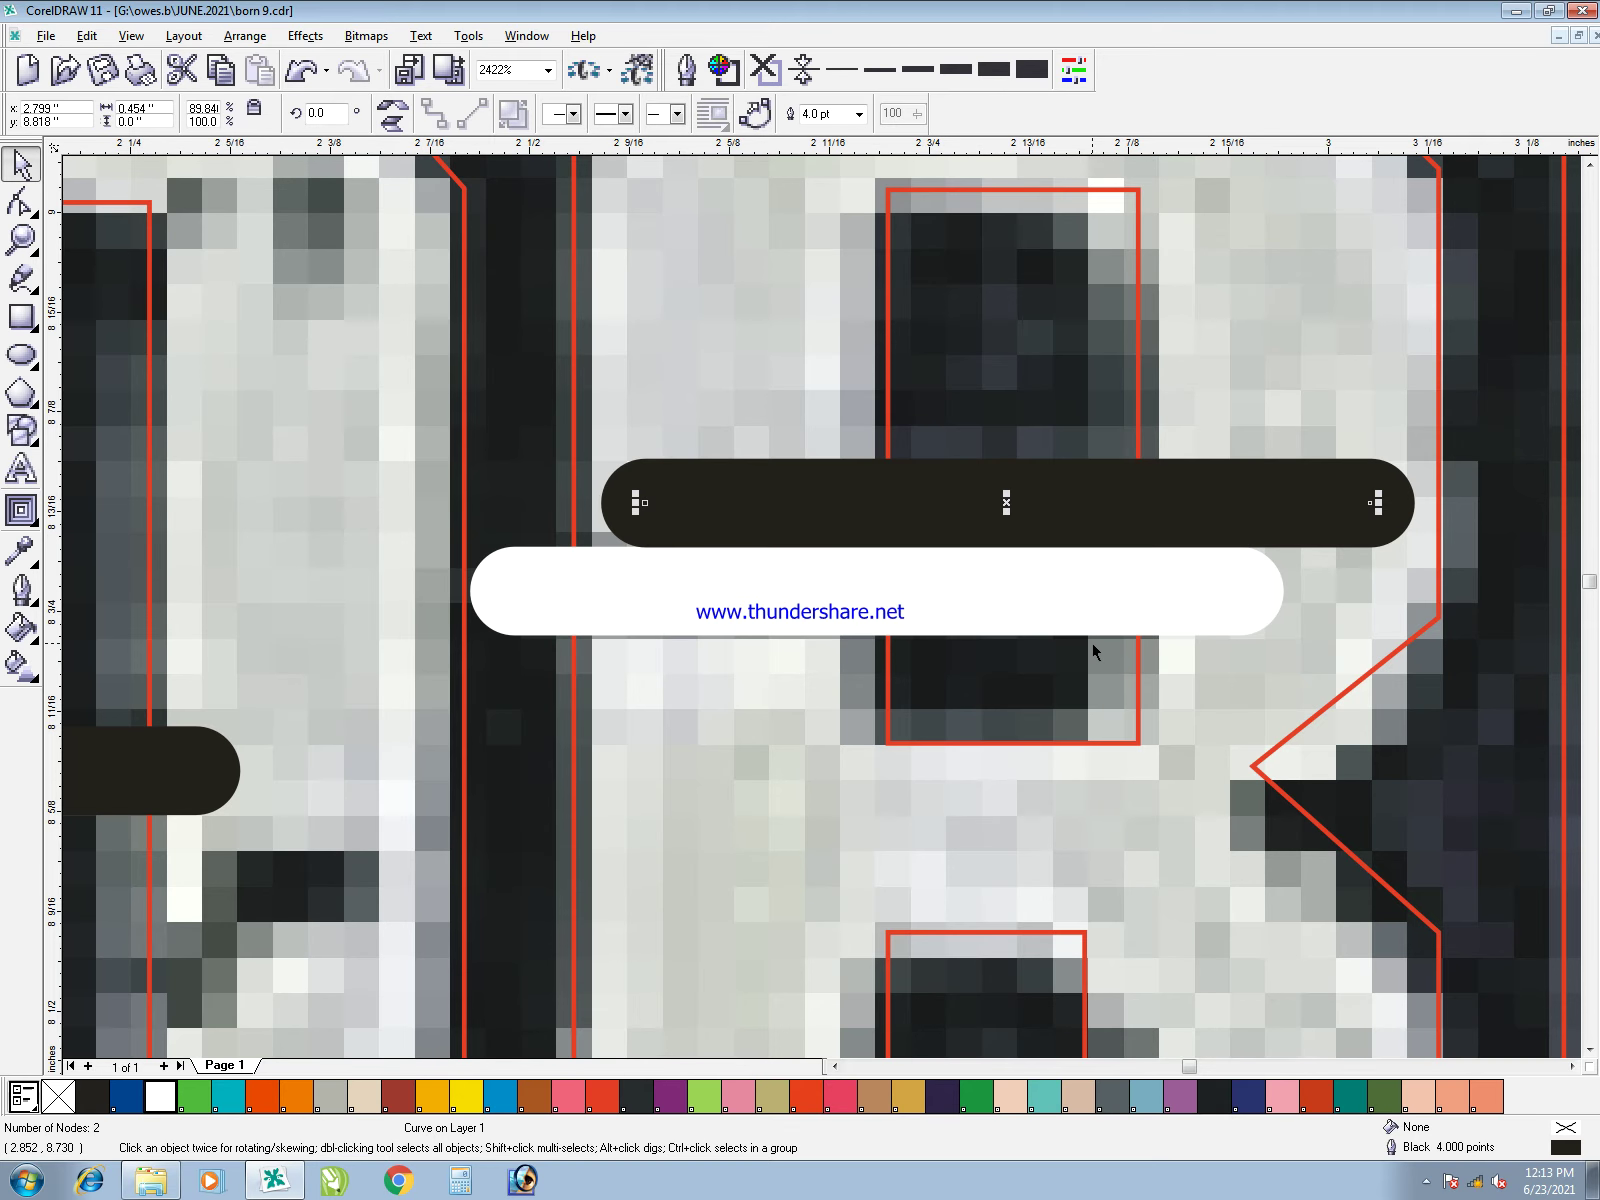
- Set the R's white line to 3 pt and move it up directly beneath the black line
{"action": "key", "text": "F3"}
{"action": "left_click", "coordinate": [1158, 862]}
{"action": "left_click", "coordinate": [939, 535]}
{"action": "type", "text": "3"}
{"action": "key", "text": "Return"}
{"action": "key", "text": "F2"}
{"action": "left_click_drag", "start_coordinate": [750, 472], "coordinate": [1117, 602]}
{"action": "left_click_drag", "start_coordinate": [853, 563], "coordinate": [848, 541]}
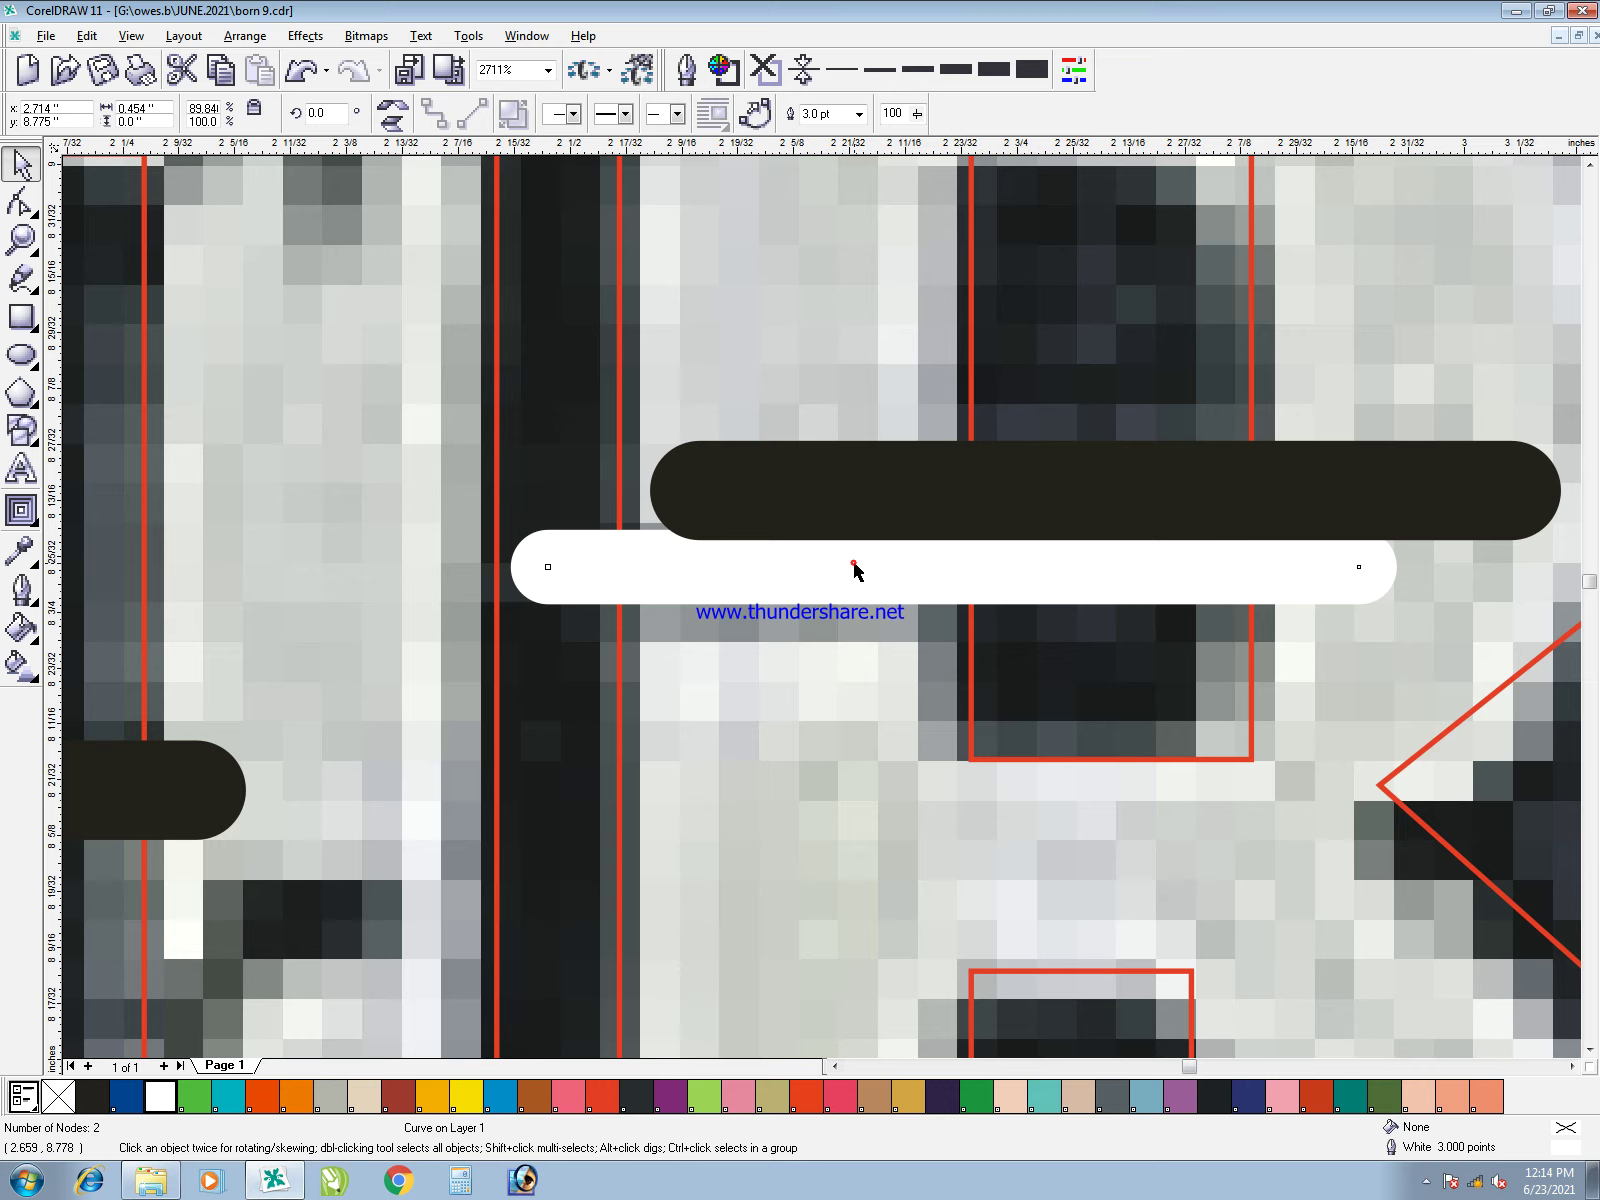
{"action": "left_click_drag", "start_coordinate": [857, 563], "coordinate": [868, 569]}
- Copy the white line from the R onto the upper part of the N
{"action": "key", "text": "F3"}
{"action": "key", "text": "F2"}
{"action": "left_click_drag", "start_coordinate": [725, 232], "coordinate": [1517, 850]}
{"action": "left_click_drag", "start_coordinate": [571, 587], "coordinate": [1083, 502]}
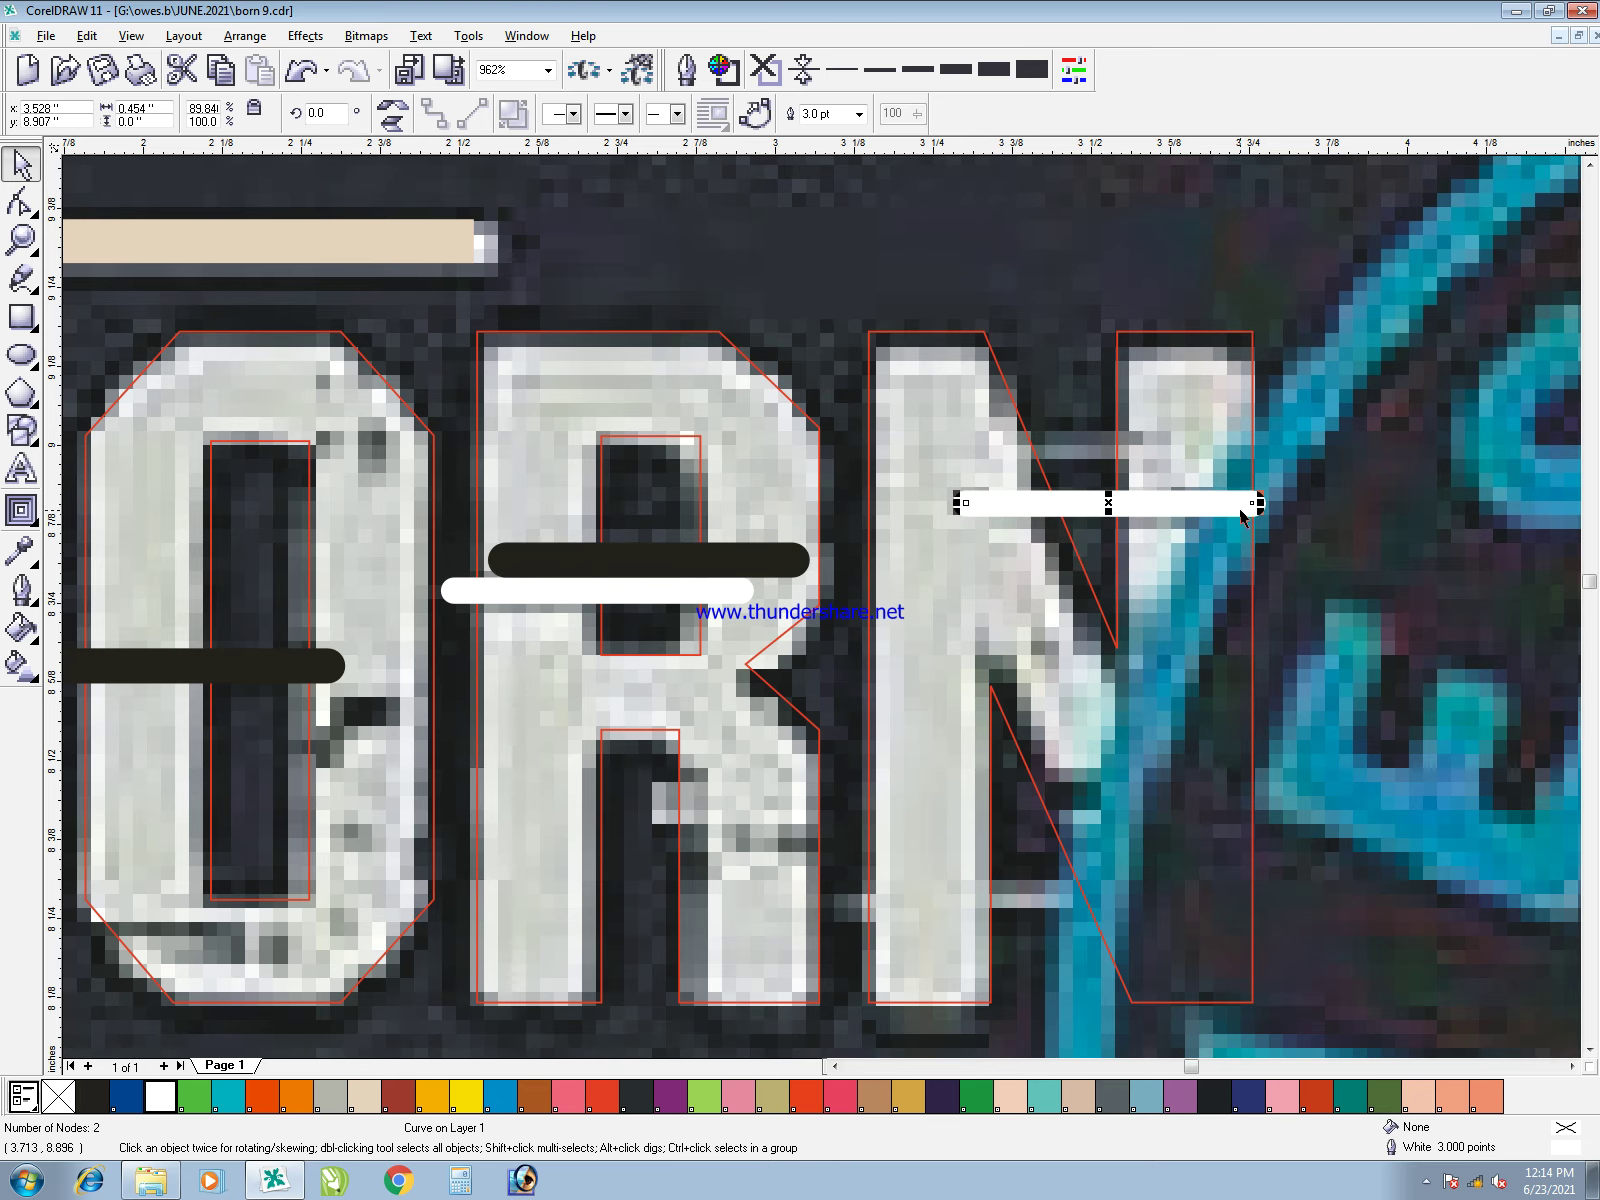
- Duplicate the N's white line just above it, combine the copy with the R's black line, and shorten it
{"action": "left_click_drag", "start_coordinate": [1260, 503], "coordinate": [1212, 443]}
{"action": "right_click", "coordinate": [1212, 443]}
{"action": "left_click", "coordinate": [750, 556], "text": "shift"}
{"action": "key", "text": "ctrl+l"}
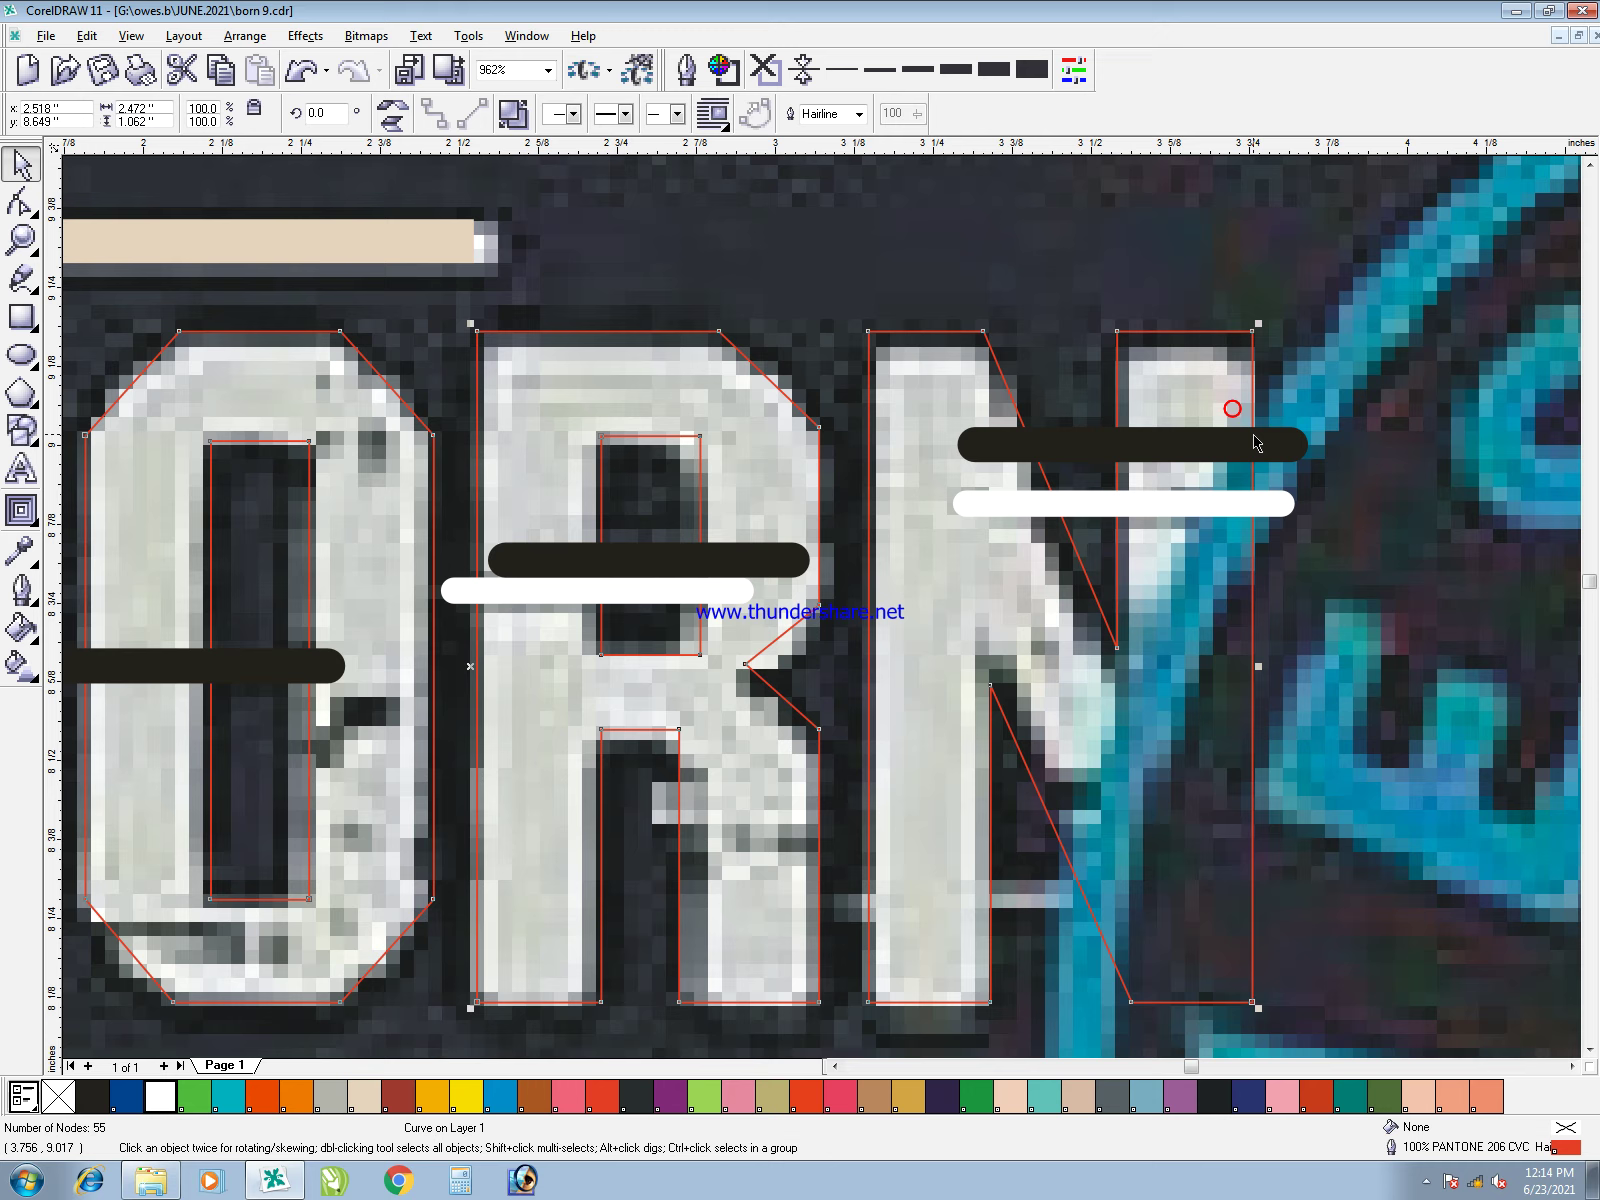
{"action": "left_click_drag", "start_coordinate": [1291, 445], "coordinate": [1205, 445]}
{"action": "left_click", "coordinate": [1381, 551]}
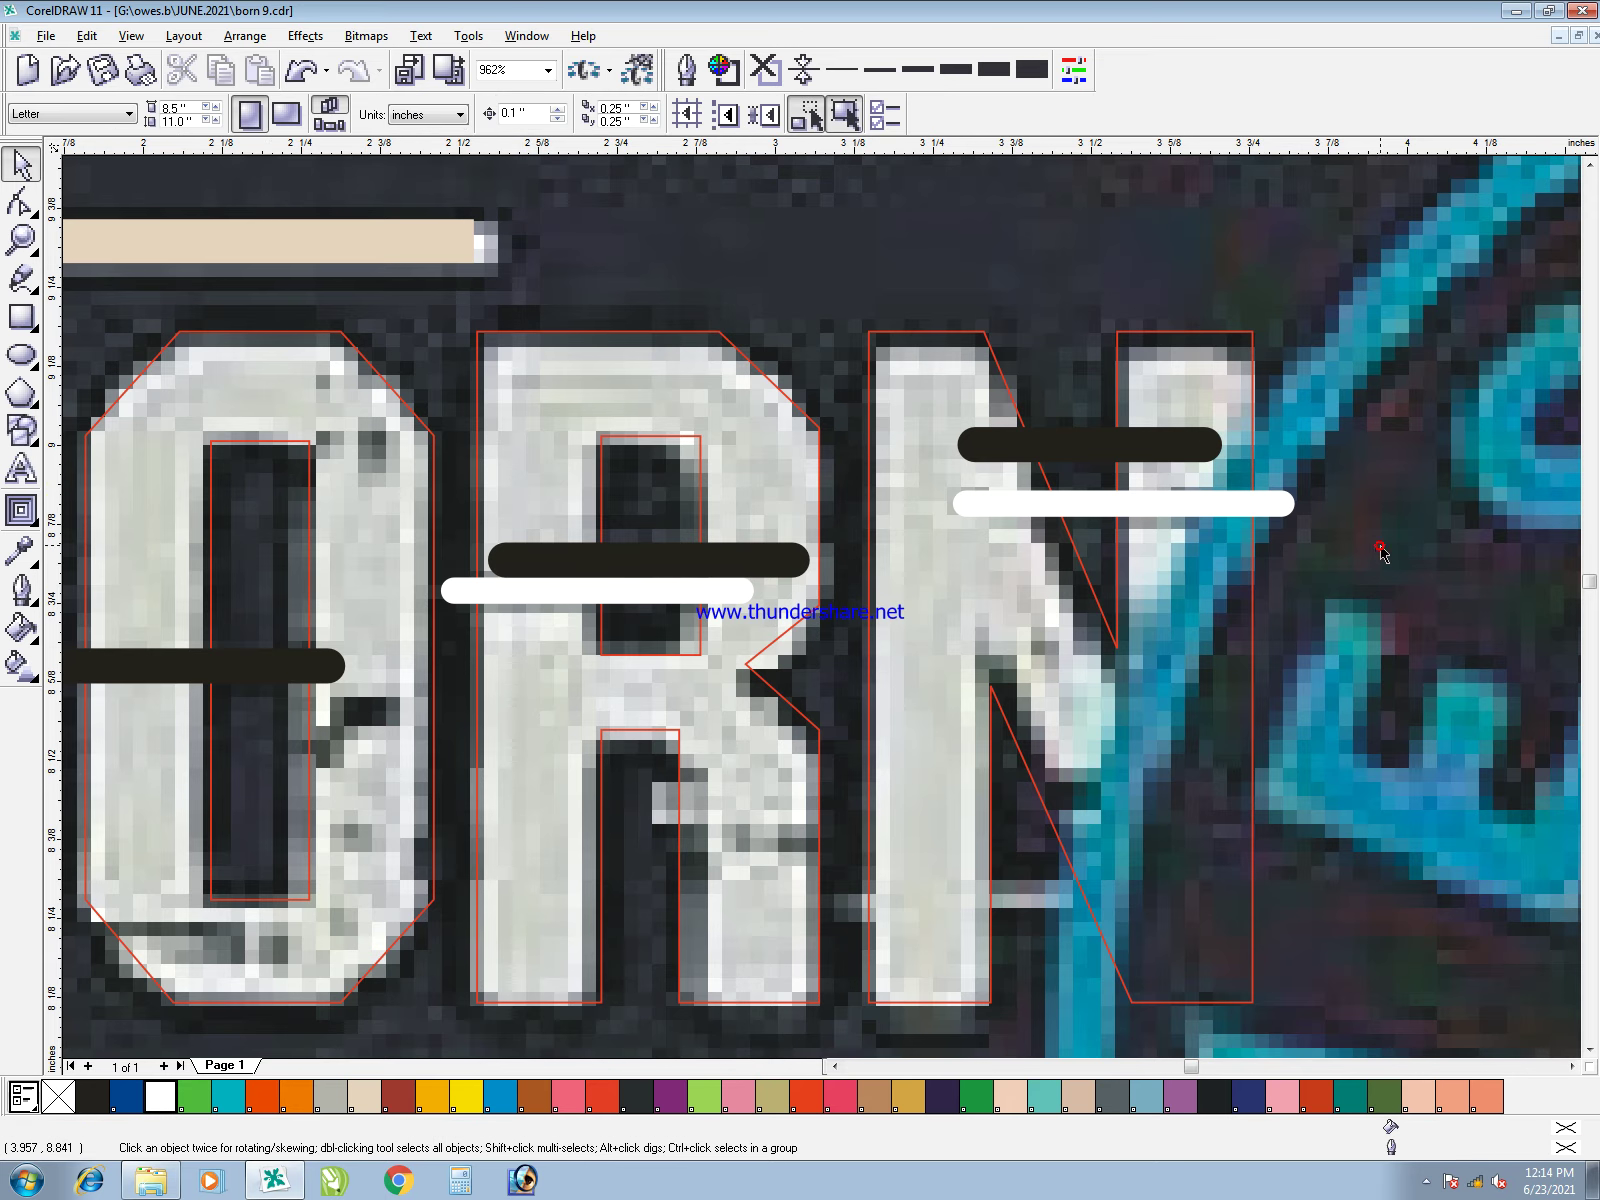
- Draw two short horizontal lines on the R's lower part, one over the right leg's inner edge, one about 0.127 inches long at the outer edge
{"action": "key", "text": "F3"}
{"action": "key", "text": "F2"}
{"action": "mouse_move", "coordinate": [387, 265]}
{"action": "left_mouse_down"}
{"action": "mouse_move", "coordinate": [549, 431]}
{"action": "mouse_move", "coordinate": [1388, 938]}
{"action": "left_mouse_up"}
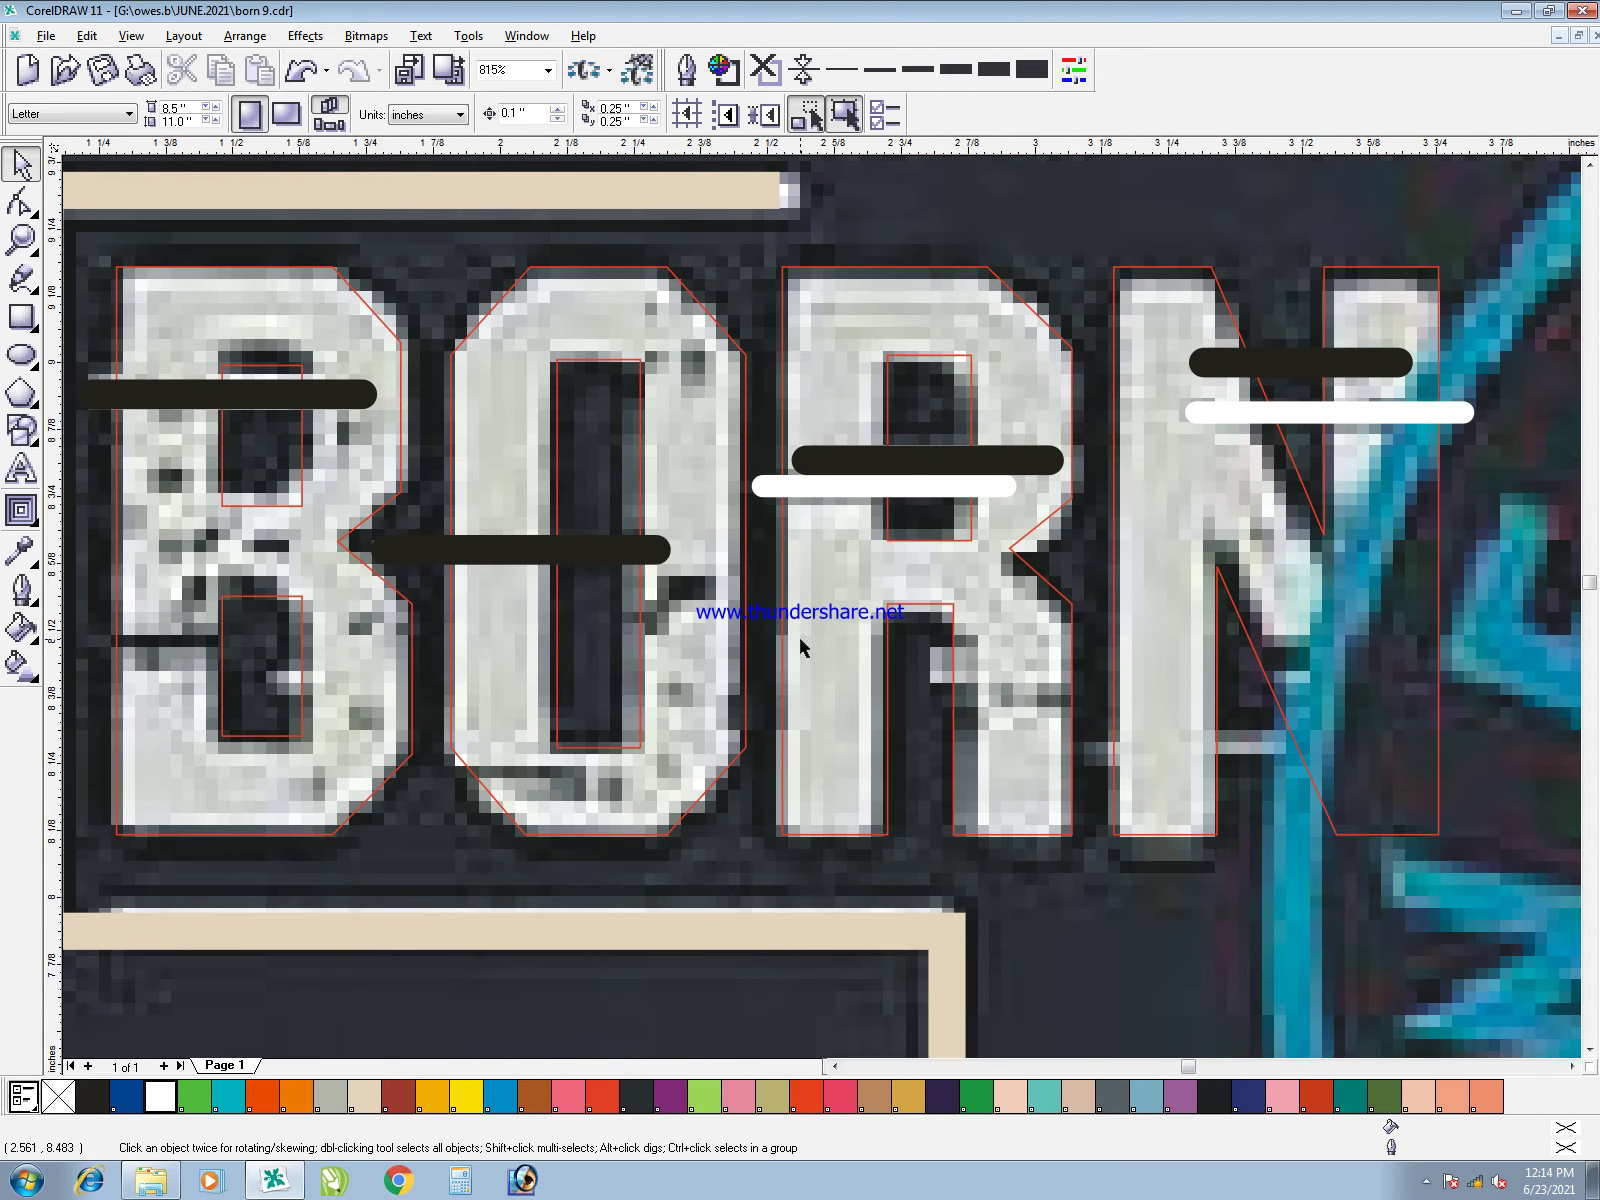
{"action": "key", "text": "F5"}
{"action": "left_click", "coordinate": [929, 705]}
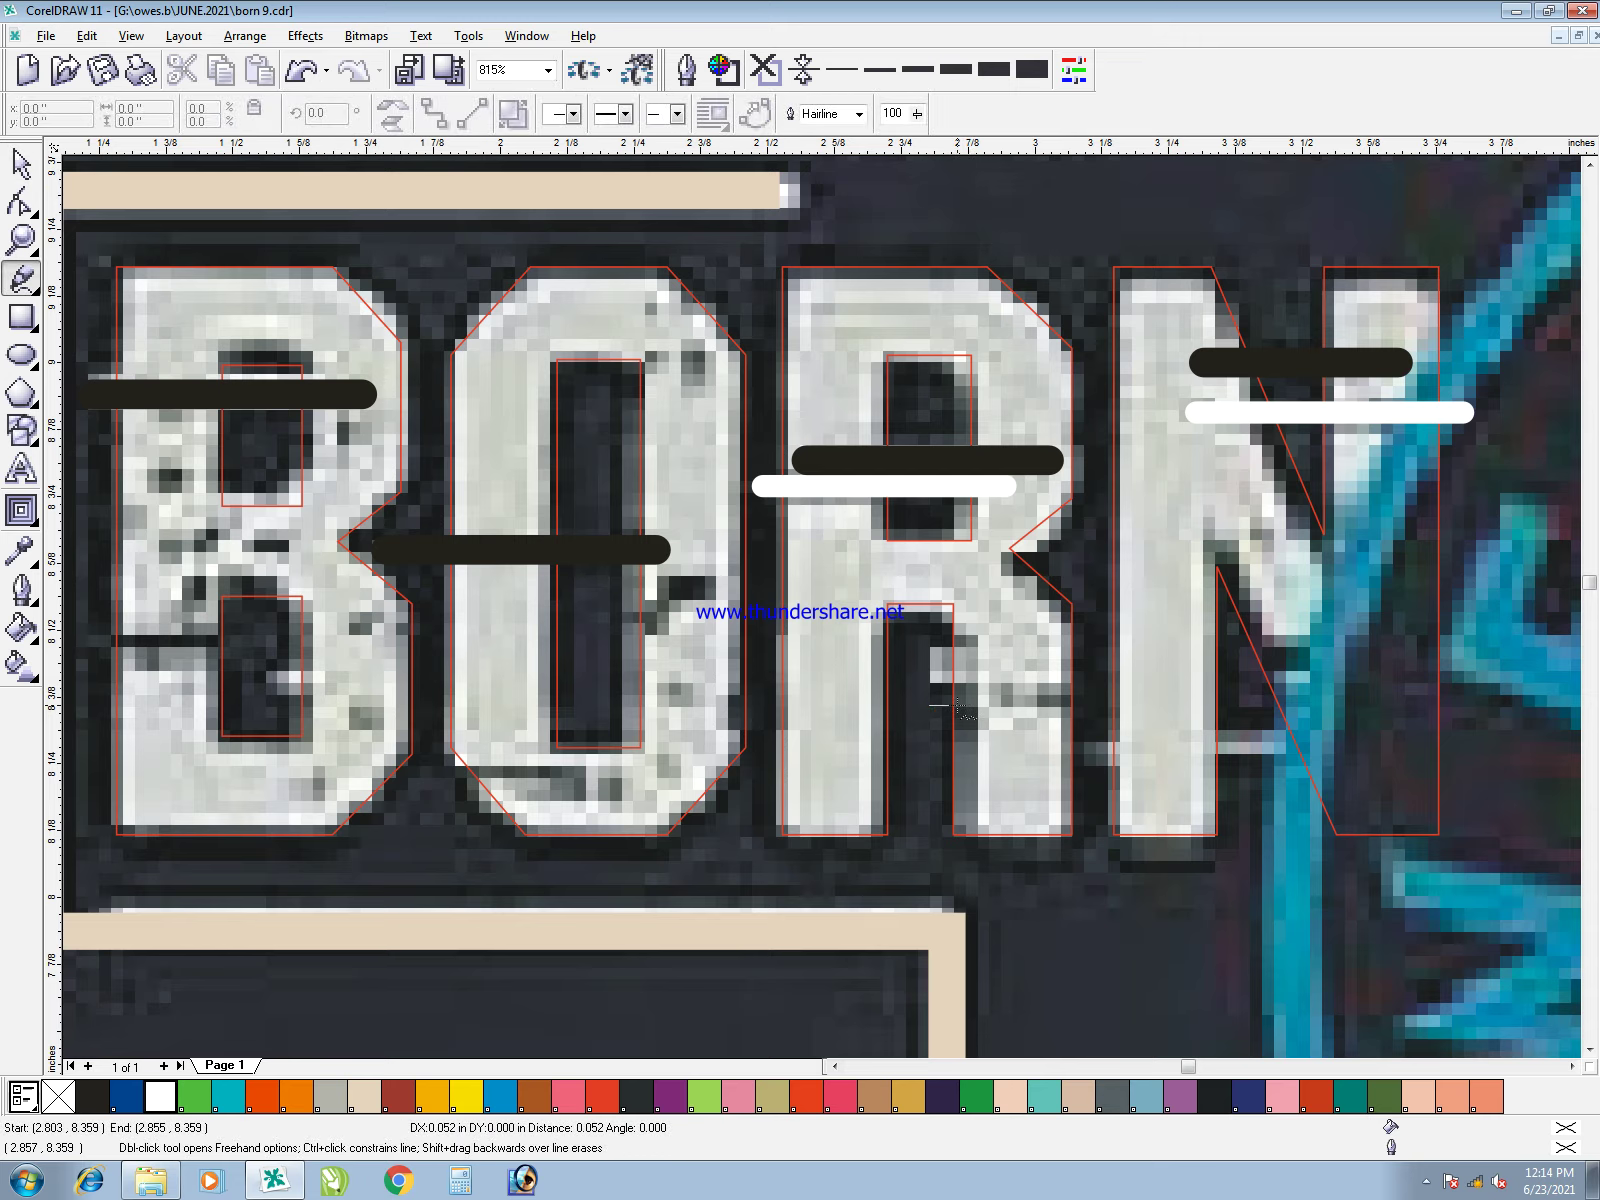
{"action": "left_click", "coordinate": [1000, 706], "text": "ctrl"}
{"action": "left_click", "coordinate": [1089, 695], "text": "ctrl"}
{"action": "key", "text": "space"}
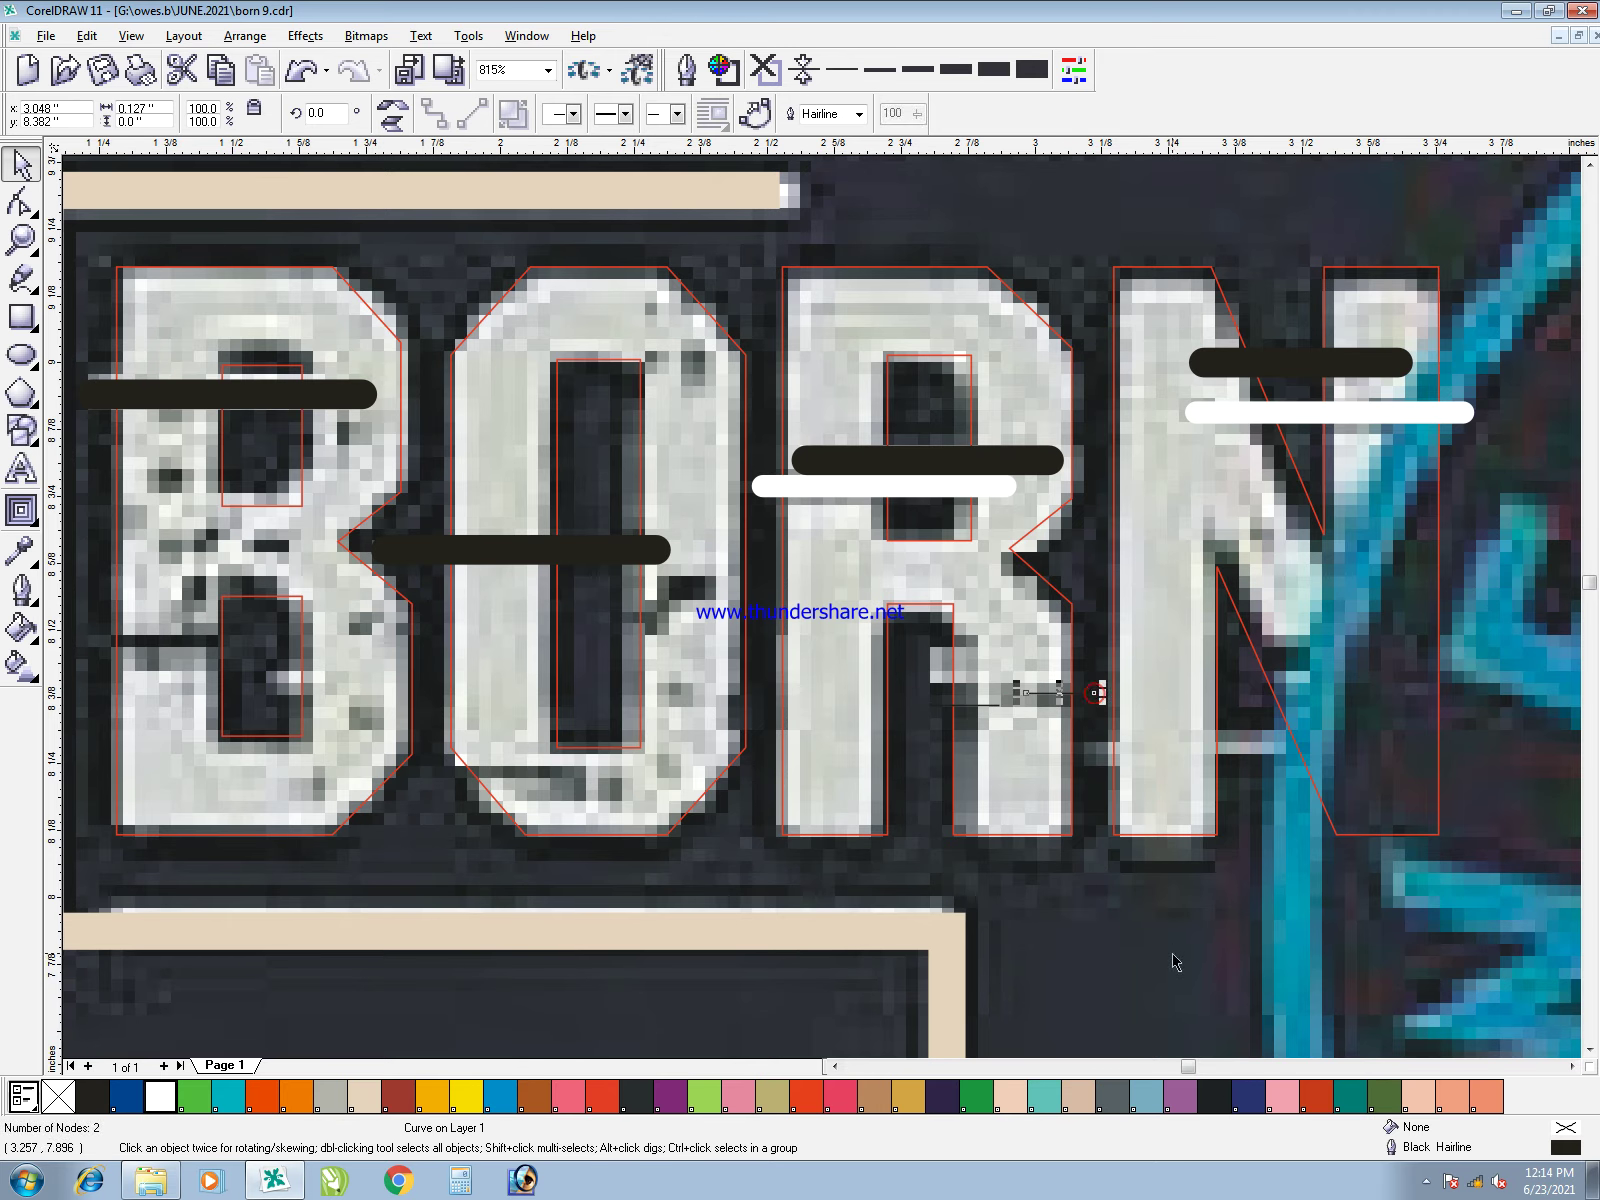
- Combine the two short lines with the black lines on the R and N, and shorten the outer one at its inner end
{"action": "left_click_drag", "start_coordinate": [1177, 955], "coordinate": [850, 606]}
{"action": "key", "text": "ctrl+z"}
{"action": "left_click_drag", "start_coordinate": [875, 780], "coordinate": [873, 781]}
{"action": "key", "text": "ctrl+l"}
{"action": "left_click", "coordinate": [1005, 460], "text": "shift"}
{"action": "key", "text": "ctrl+l"}
{"action": "left_click_drag", "start_coordinate": [1028, 703], "coordinate": [1045, 703]}
- Draw a horizontal line about 0.57 inches long across the lower part of the N and combine it with the black lines
{"action": "key", "text": "F5"}
{"action": "left_click", "coordinate": [1090, 752]}
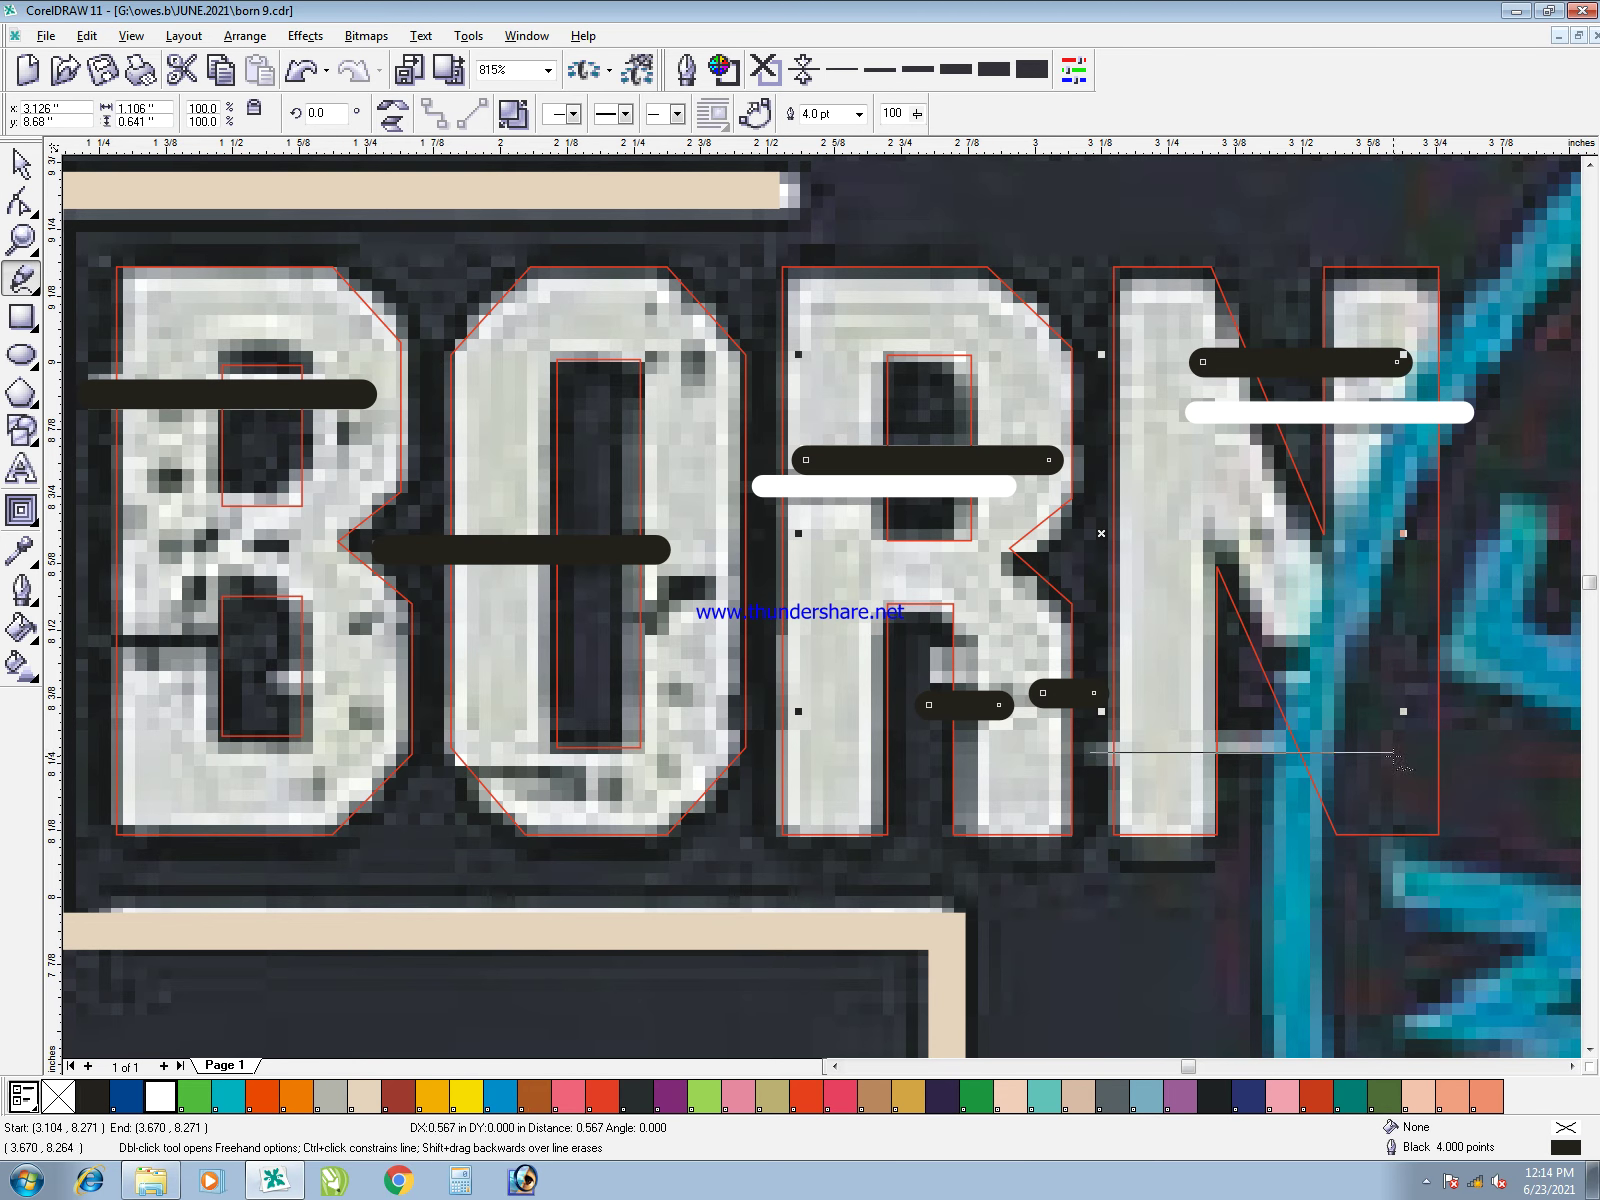
{"action": "left_click", "coordinate": [1400, 752]}
{"action": "key", "text": "space"}
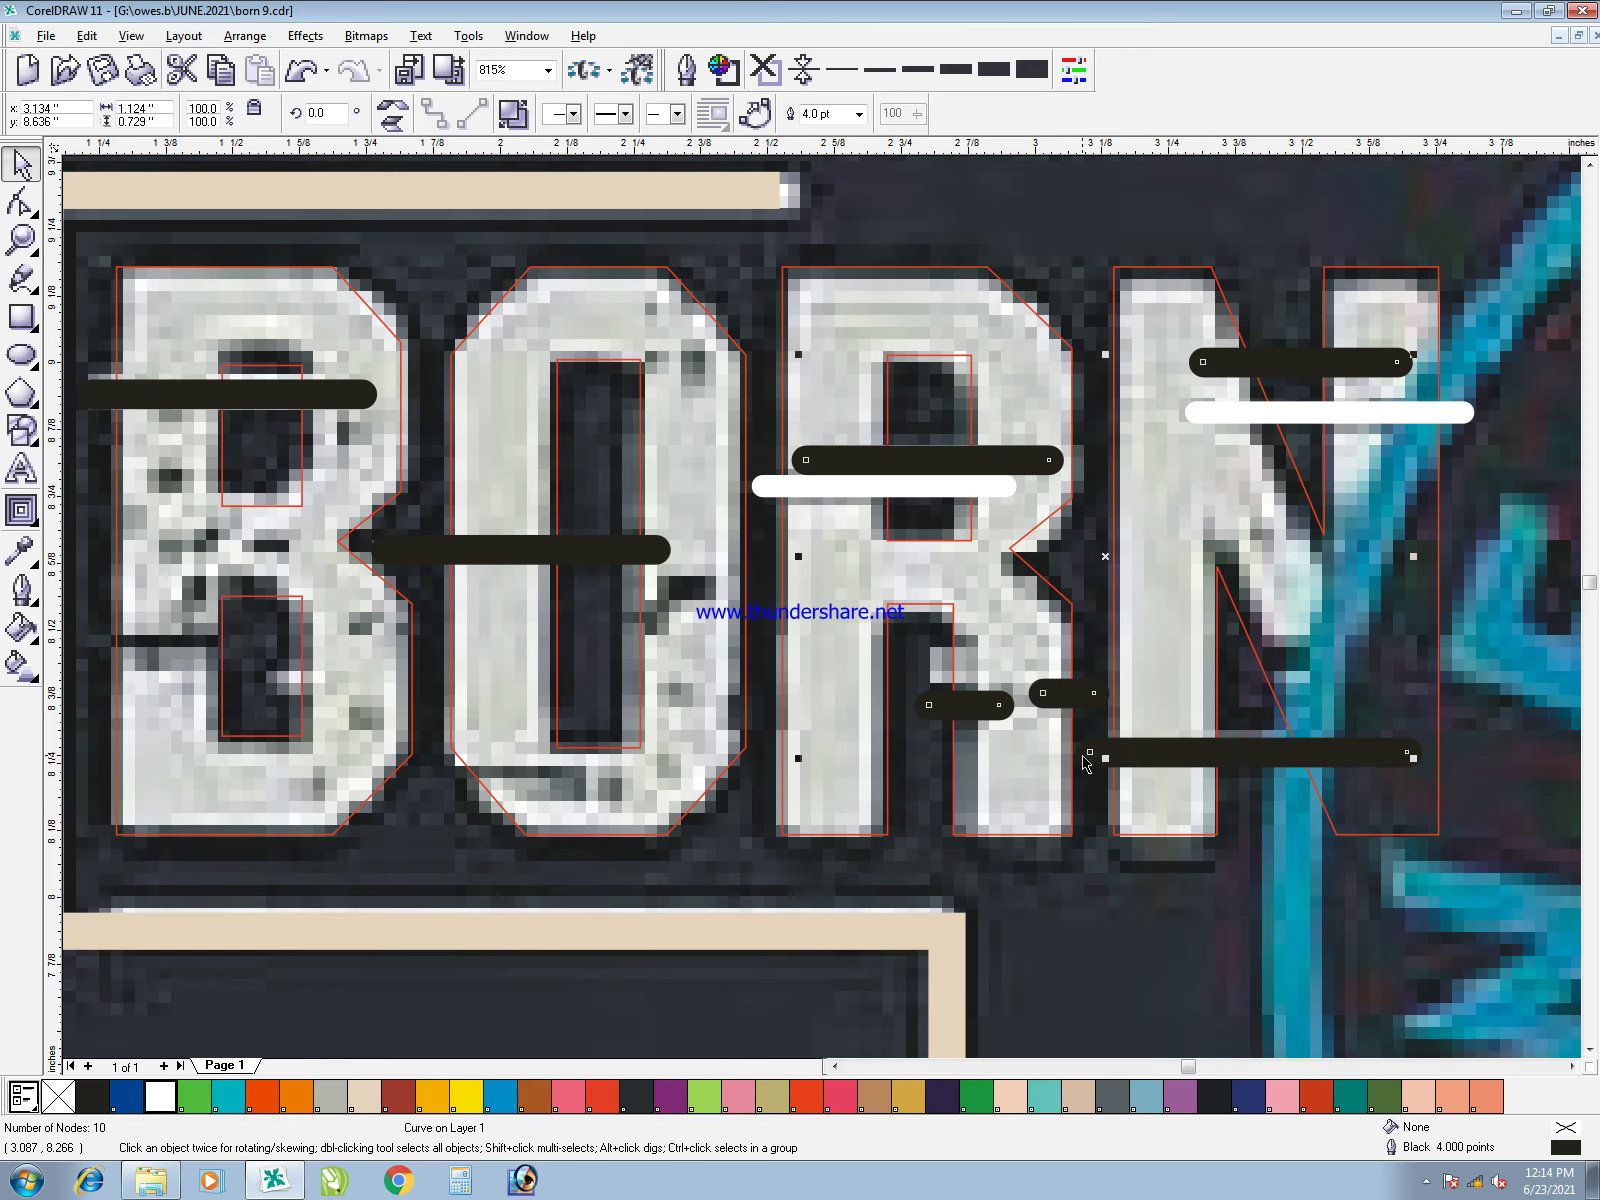
- Draw a horizontal line about 0.4 inches long across the N's lower right and combine it with the N's white line
{"action": "key", "text": "F5"}
{"action": "left_click", "coordinate": [1250, 658]}
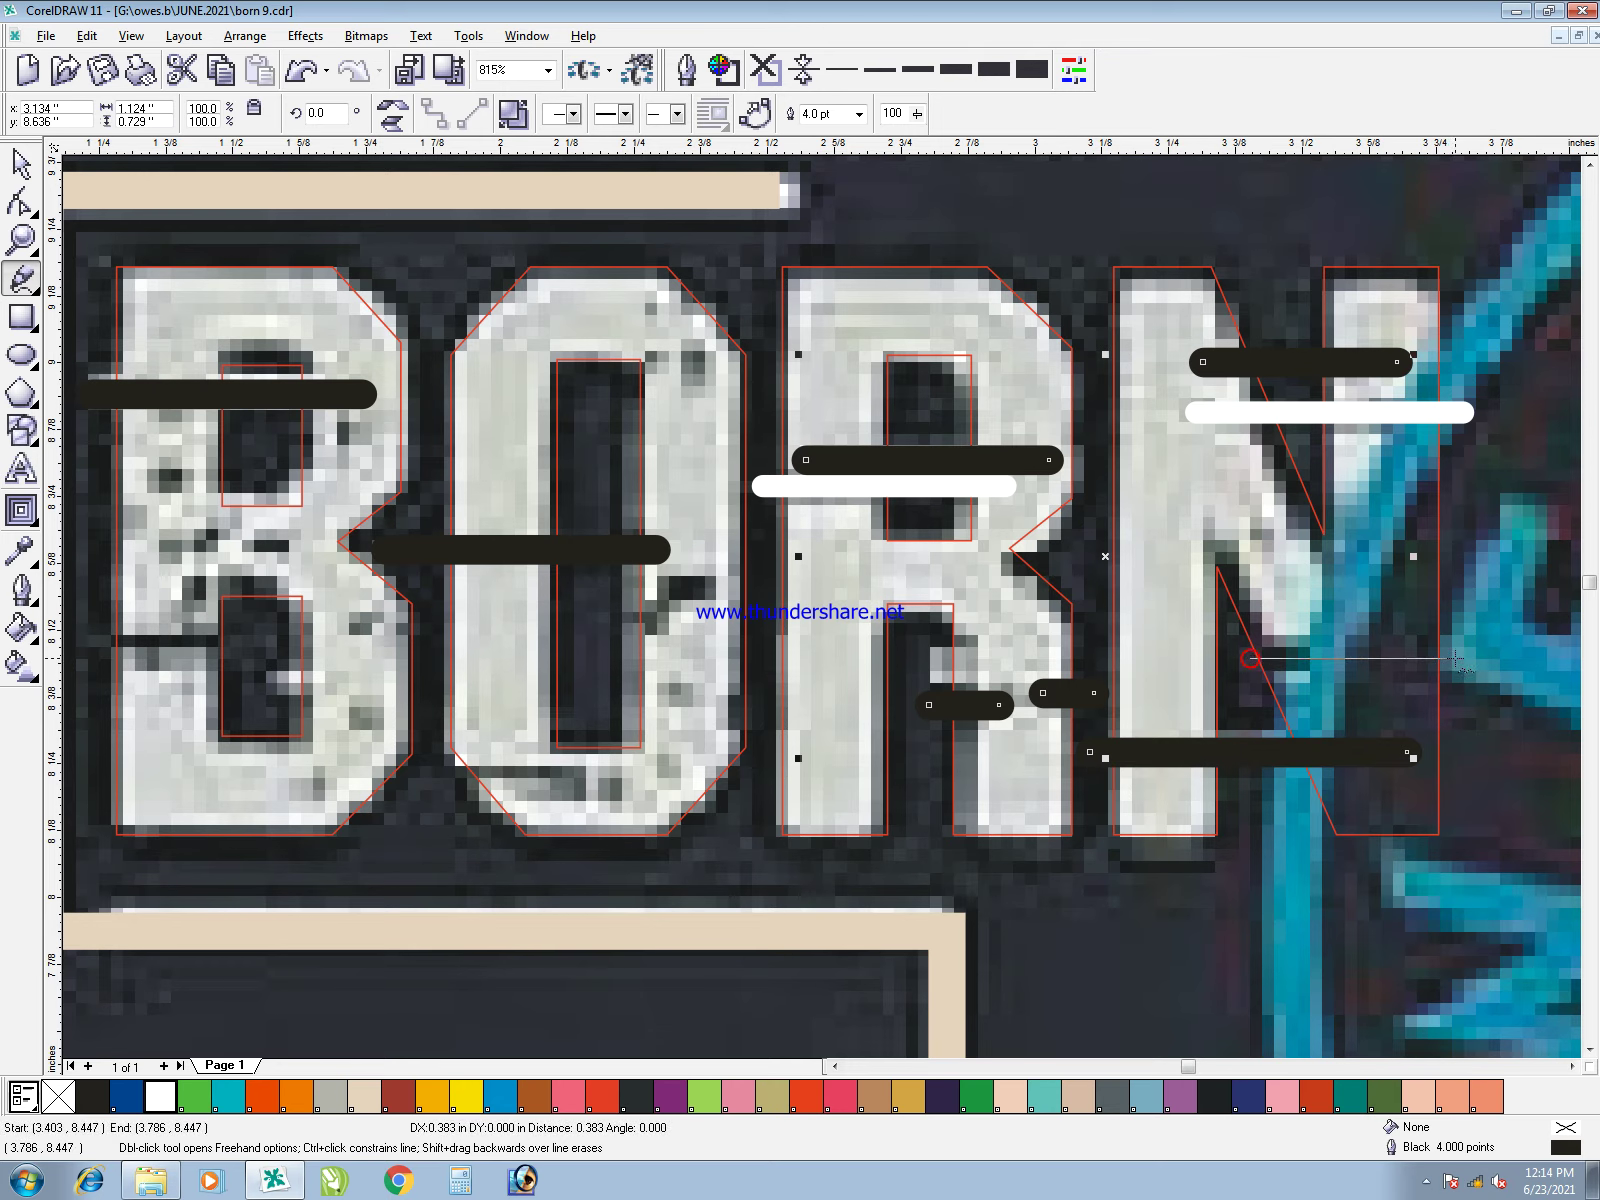
{"action": "left_click", "coordinate": [1469, 658]}
{"action": "key", "text": "space"}
{"action": "left_click", "coordinate": [1292, 412], "text": "shift"}
{"action": "key", "text": "ctrl+l"}
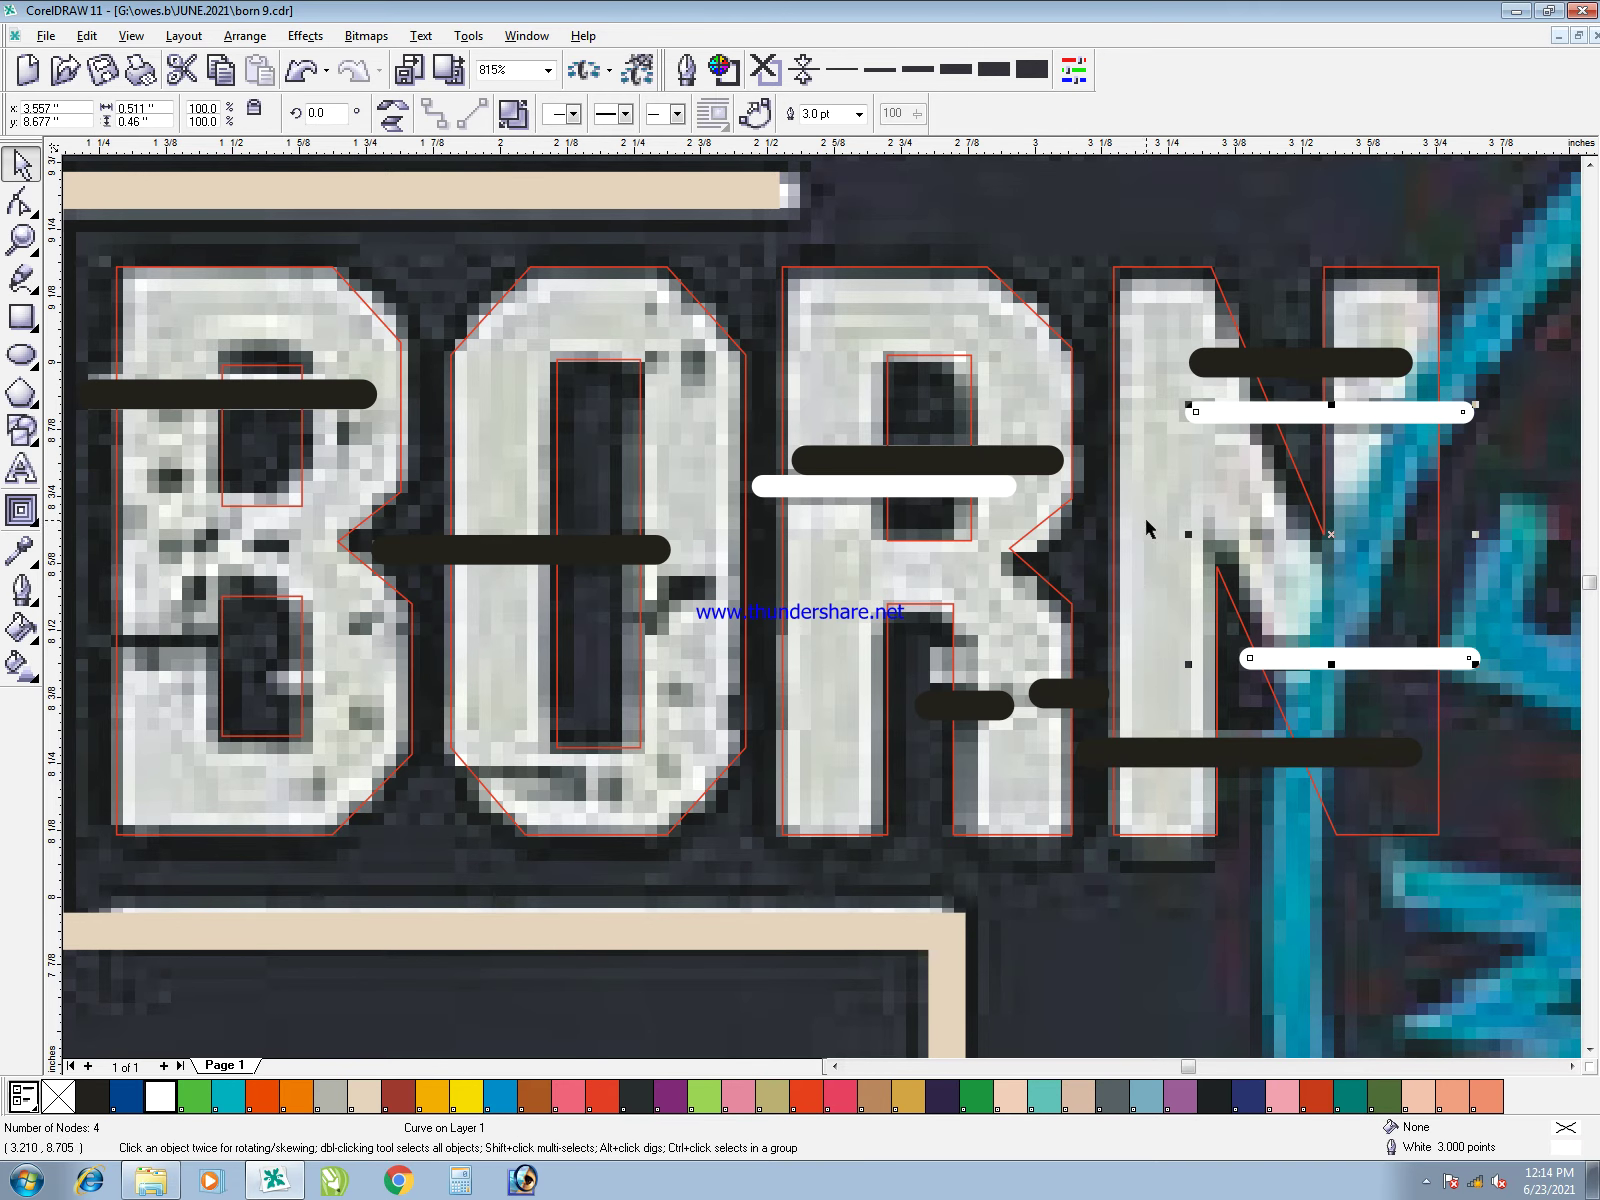
- Draw a short horizontal line across the O's lower left corner and combine it with the R's white line
{"action": "key", "text": "F5"}
{"action": "left_click", "coordinate": [447, 778]}
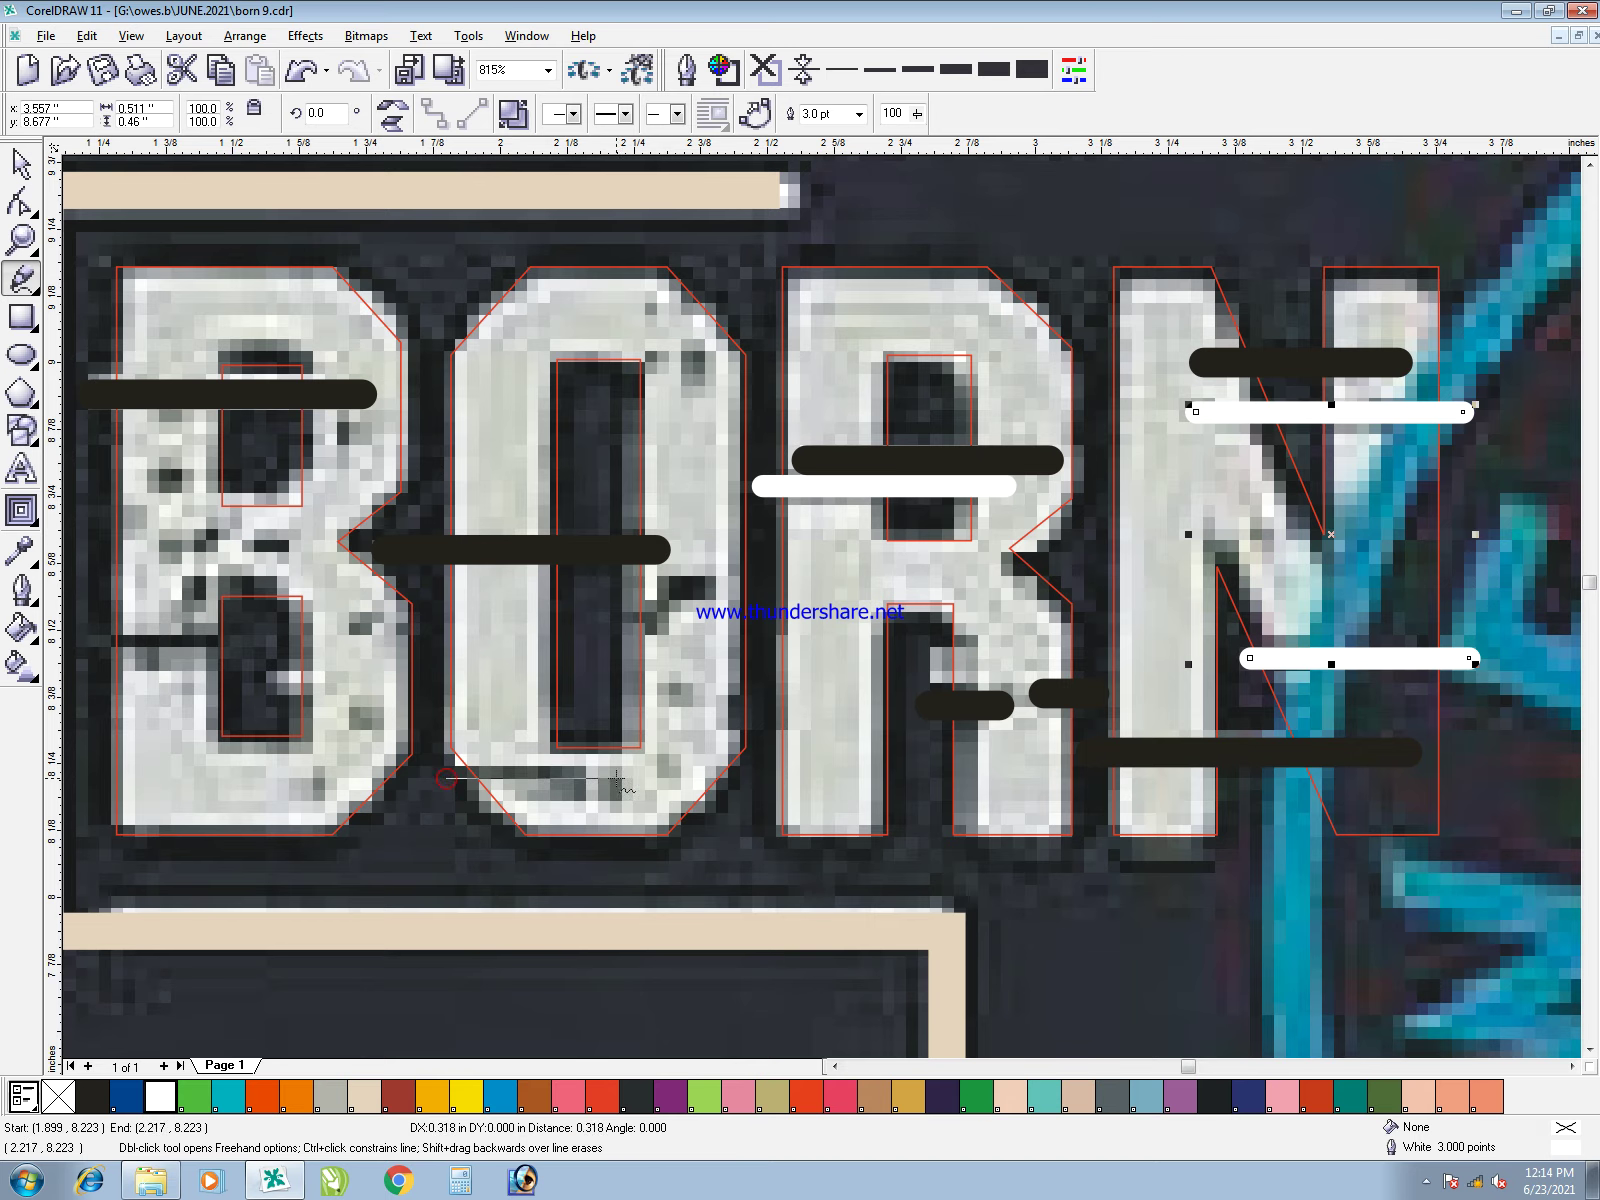
{"action": "left_click", "coordinate": [565, 778]}
{"action": "key", "text": "space"}
{"action": "left_click", "coordinate": [772, 487], "text": "shift"}
{"action": "key", "text": "ctrl+l"}
- Draw six very short horizontal lines over the dark scratches along the right side and bottom of the O
{"action": "key", "text": "F5"}
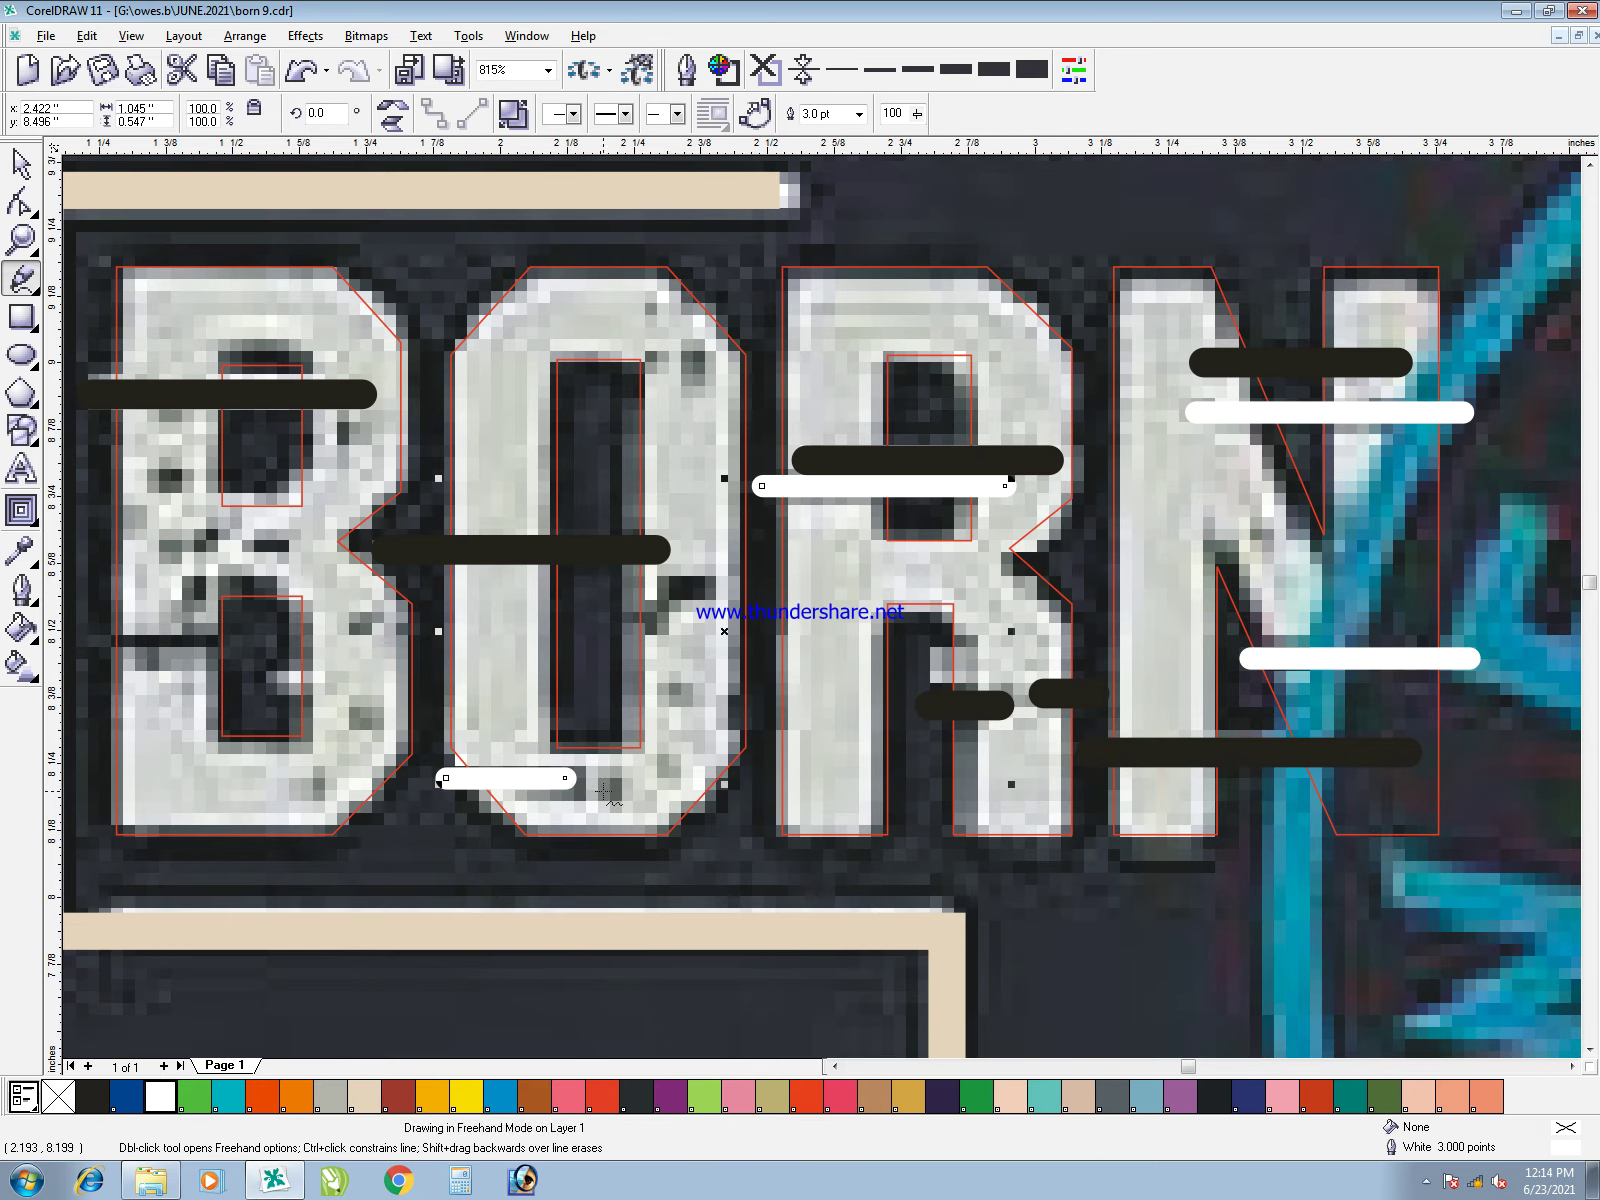
{"action": "left_click", "coordinate": [603, 790]}
{"action": "left_click", "coordinate": [628, 790]}
{"action": "left_click", "coordinate": [658, 766]}
{"action": "left_click", "coordinate": [688, 766]}
{"action": "left_click", "coordinate": [668, 686]}
{"action": "left_click", "coordinate": [694, 686]}
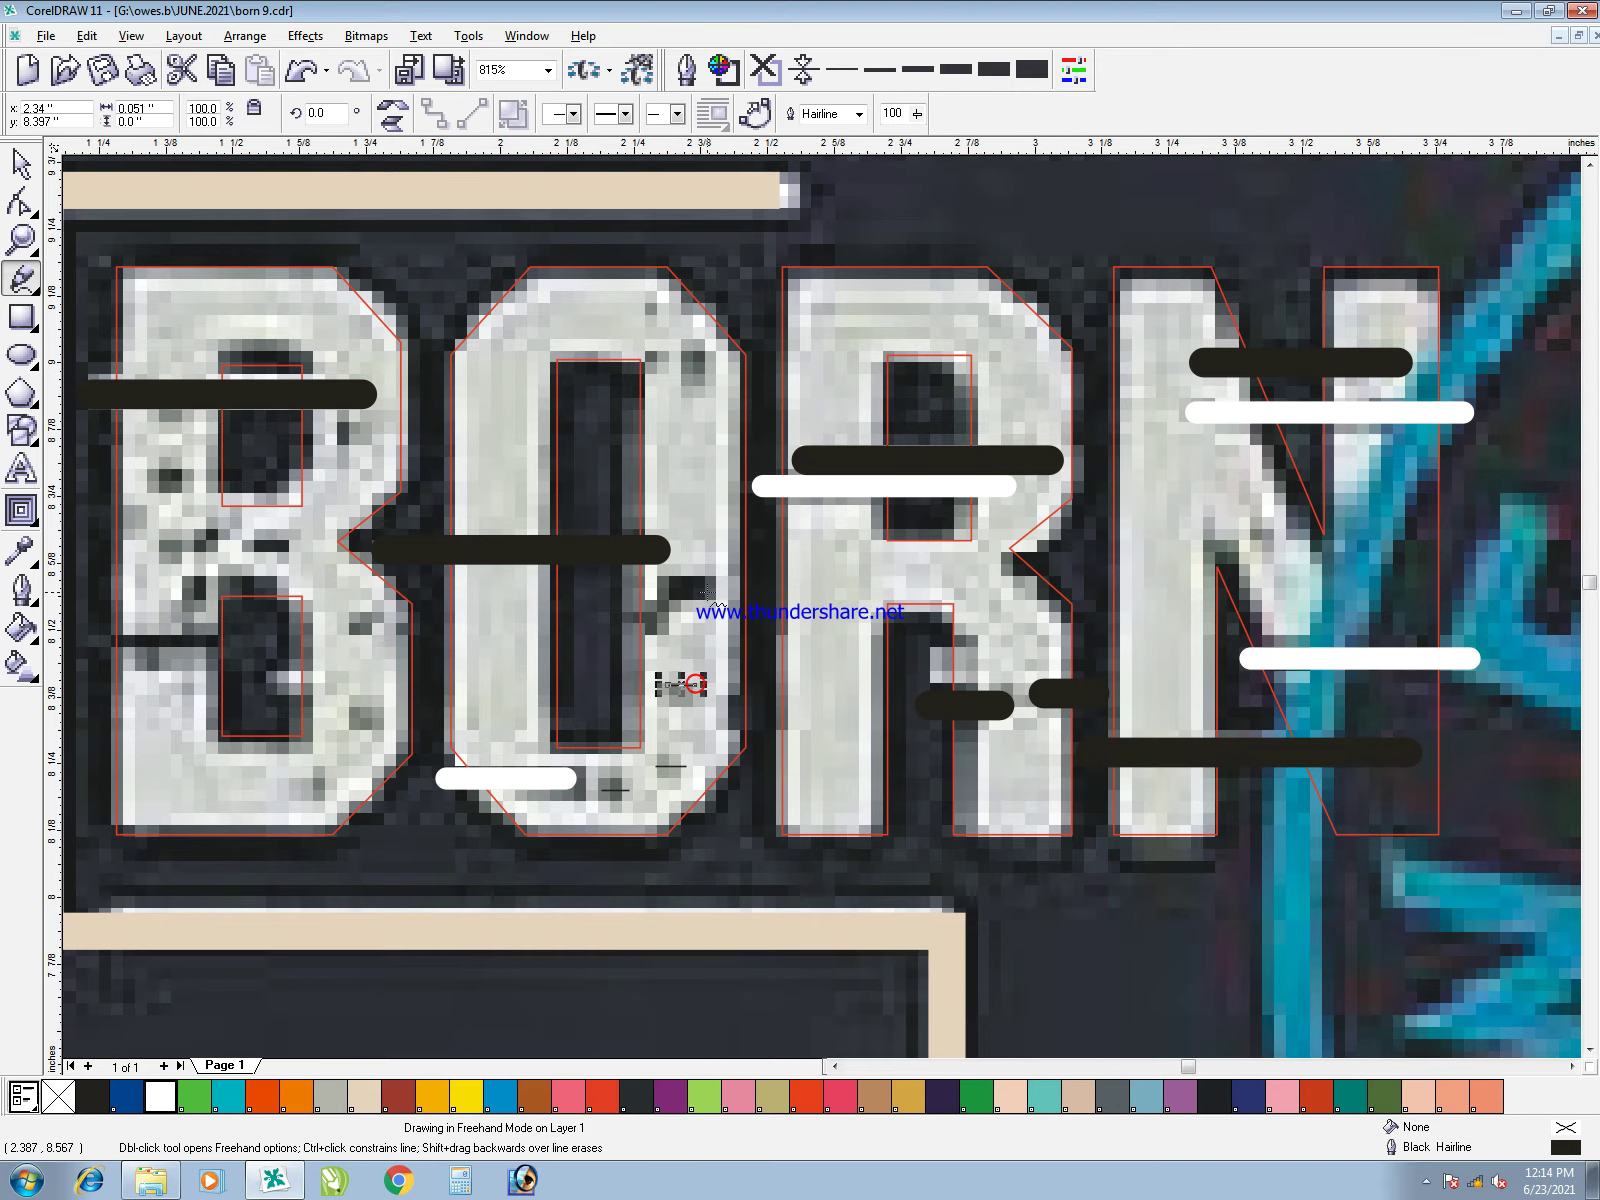
{"action": "left_click", "coordinate": [673, 590]}
{"action": "left_click", "coordinate": [720, 711]}
{"action": "left_click", "coordinate": [746, 711], "text": "ctrl"}
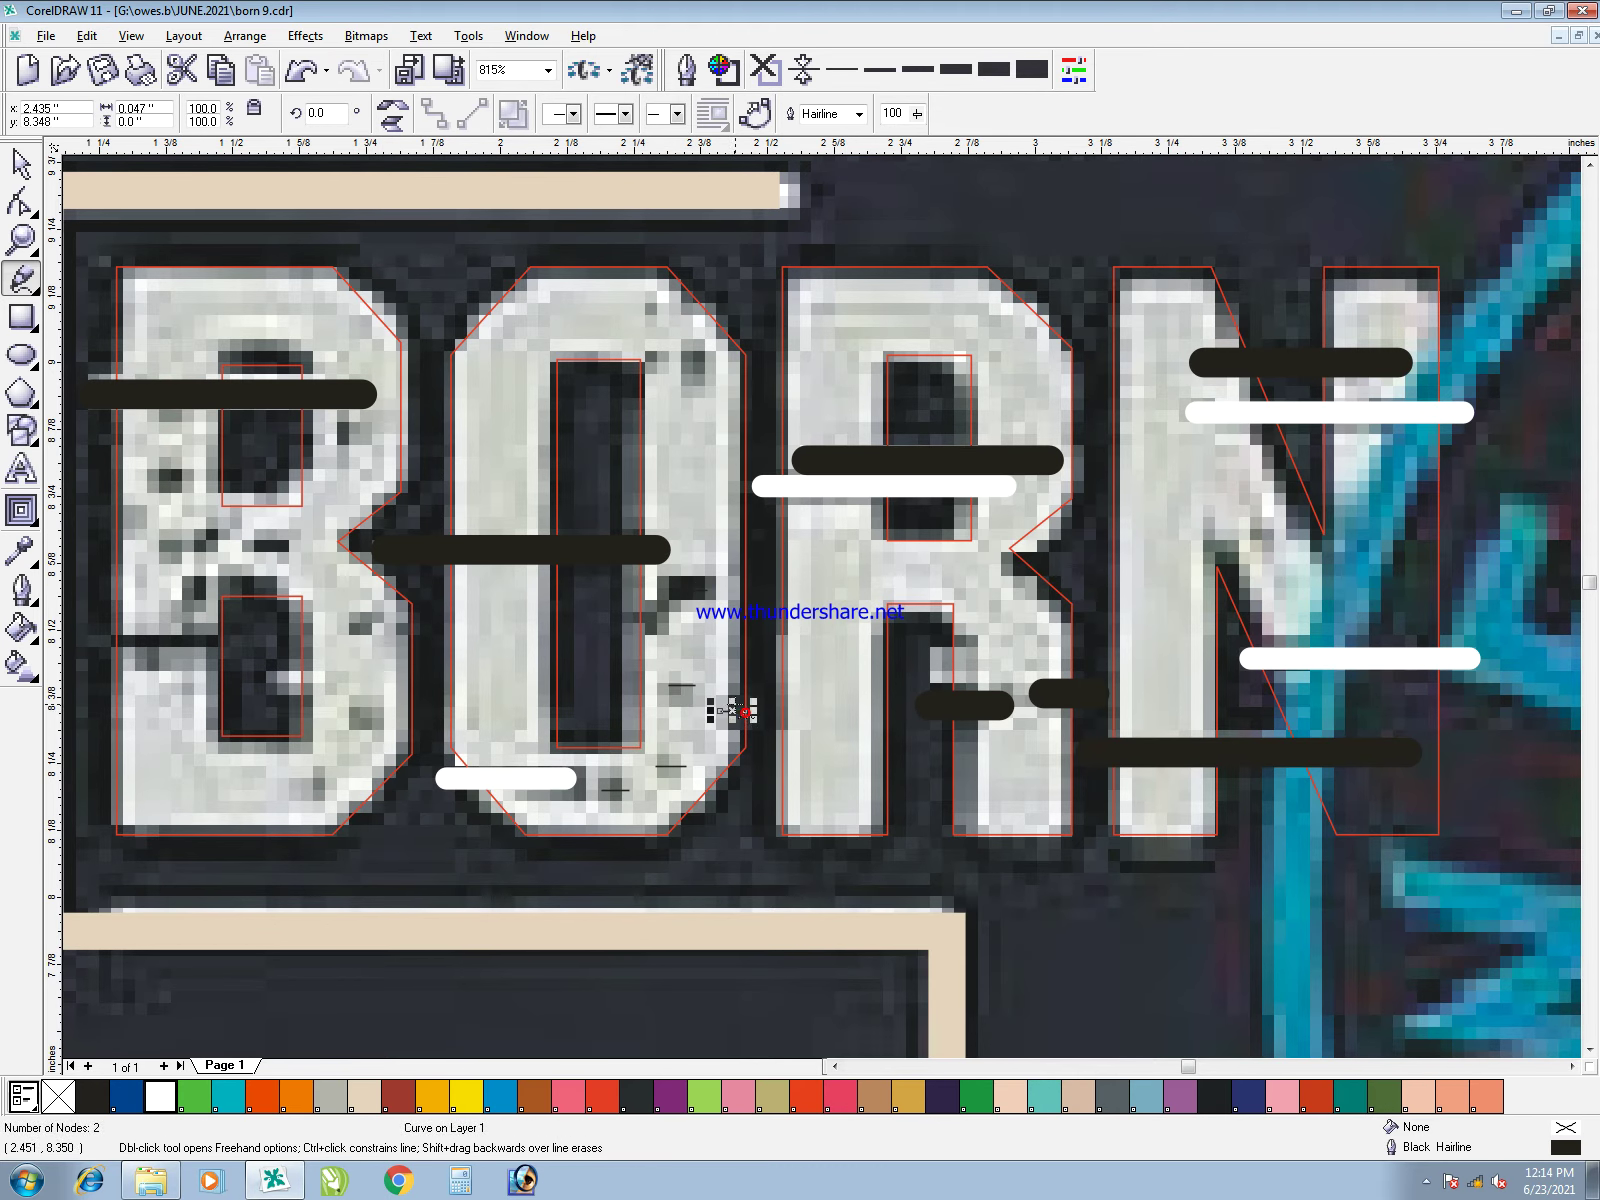
{"action": "left_click", "coordinate": [661, 628]}
{"action": "left_click", "coordinate": [622, 630], "text": "ctrl"}
- Combine the O's six short scratch lines with the white lines on the O and R
{"action": "key", "text": "space"}
{"action": "left_click_drag", "start_coordinate": [852, 930], "coordinate": [540, 647]}
{"action": "key", "text": "ctrl+z"}
{"action": "left_click_drag", "start_coordinate": [850, 1054], "coordinate": [471, 560]}
{"action": "key", "text": "ctrl+l"}
{"action": "left_click", "coordinate": [449, 779], "text": "shift"}
{"action": "key", "text": "ctrl+l"}
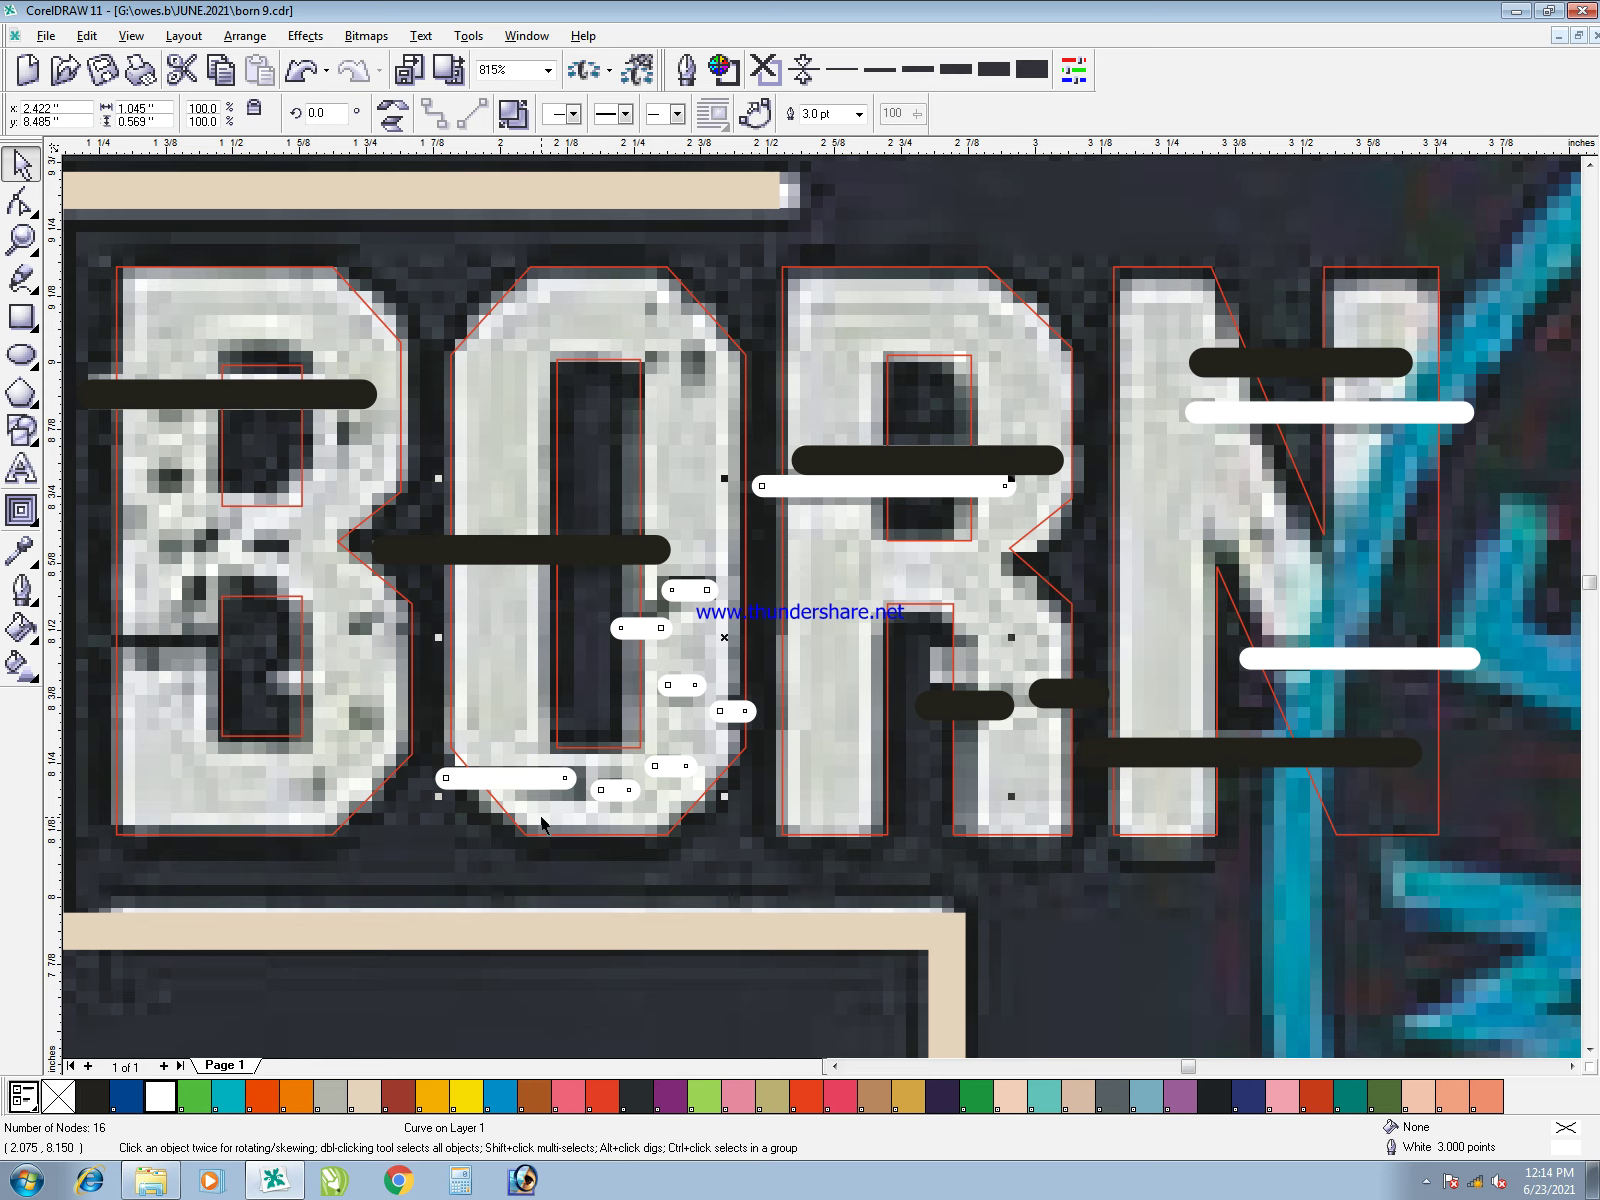
- Draw three very short horizontal lines over the dark scratches at the O's upper right and combine them with the white lines
{"action": "key", "text": "F5"}
{"action": "left_click", "coordinate": [682, 365]}
{"action": "left_click", "coordinate": [707, 365], "text": "ctrl"}
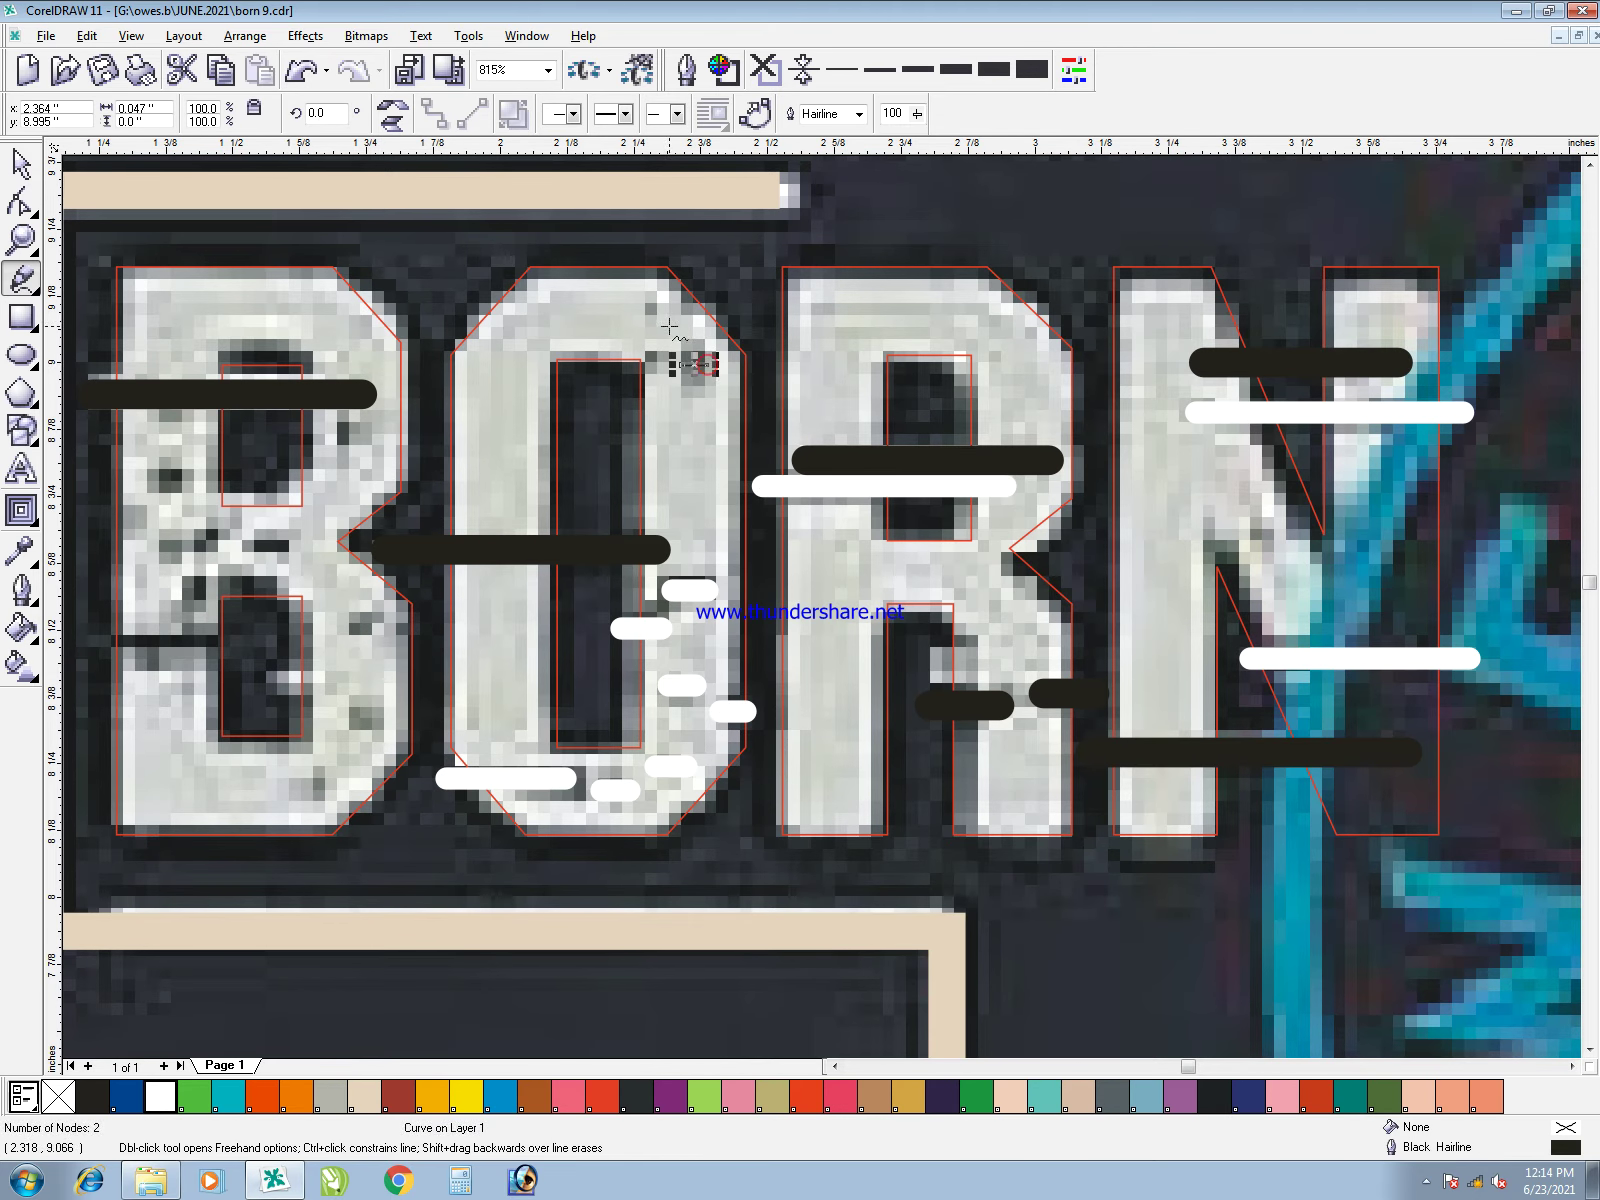
{"action": "mouse_move", "coordinate": [644, 308]}
{"action": "left_mouse_down"}
{"action": "mouse_move", "coordinate": [663, 309]}
{"action": "mouse_move", "coordinate": [610, 362]}
{"action": "left_mouse_up"}
{"action": "key", "text": "space"}
{"action": "left_click_drag", "start_coordinate": [770, 175], "coordinate": [553, 453]}
{"action": "key", "text": "ctrl+l"}
{"action": "left_click", "coordinate": [690, 601], "text": "shift"}
{"action": "key", "text": "ctrl+l"}
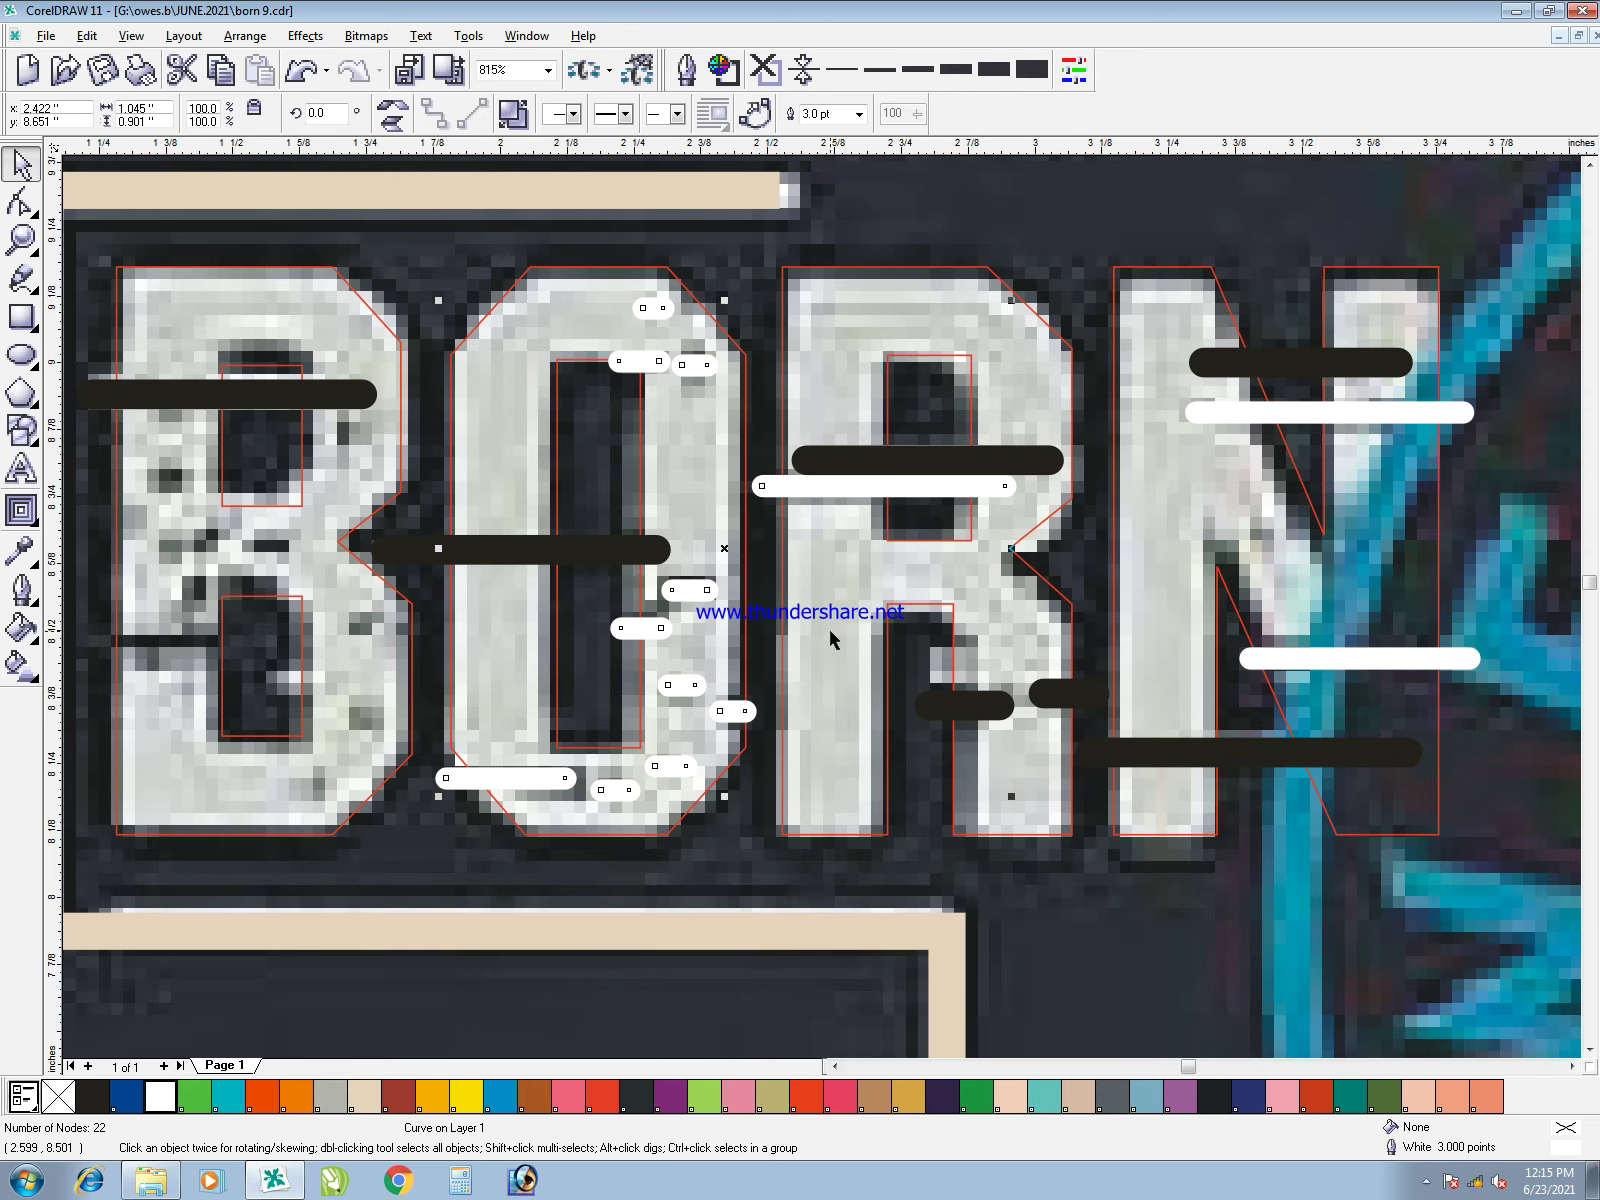
- Draw a short horizontal line across the inner edge of the R's right leg and combine it with the white lines
{"action": "key", "text": "F3"}
{"action": "key", "text": "F2"}
{"action": "left_click_drag", "start_coordinate": [1132, 926], "coordinate": [798, 440]}
{"action": "key", "text": "F5"}
{"action": "left_click", "coordinate": [898, 553]}
{"action": "left_click", "coordinate": [963, 553], "text": "ctrl"}
{"action": "key", "text": "space"}
{"action": "left_click", "coordinate": [928, 324], "text": "shift"}
{"action": "key", "text": "ctrl+l"}
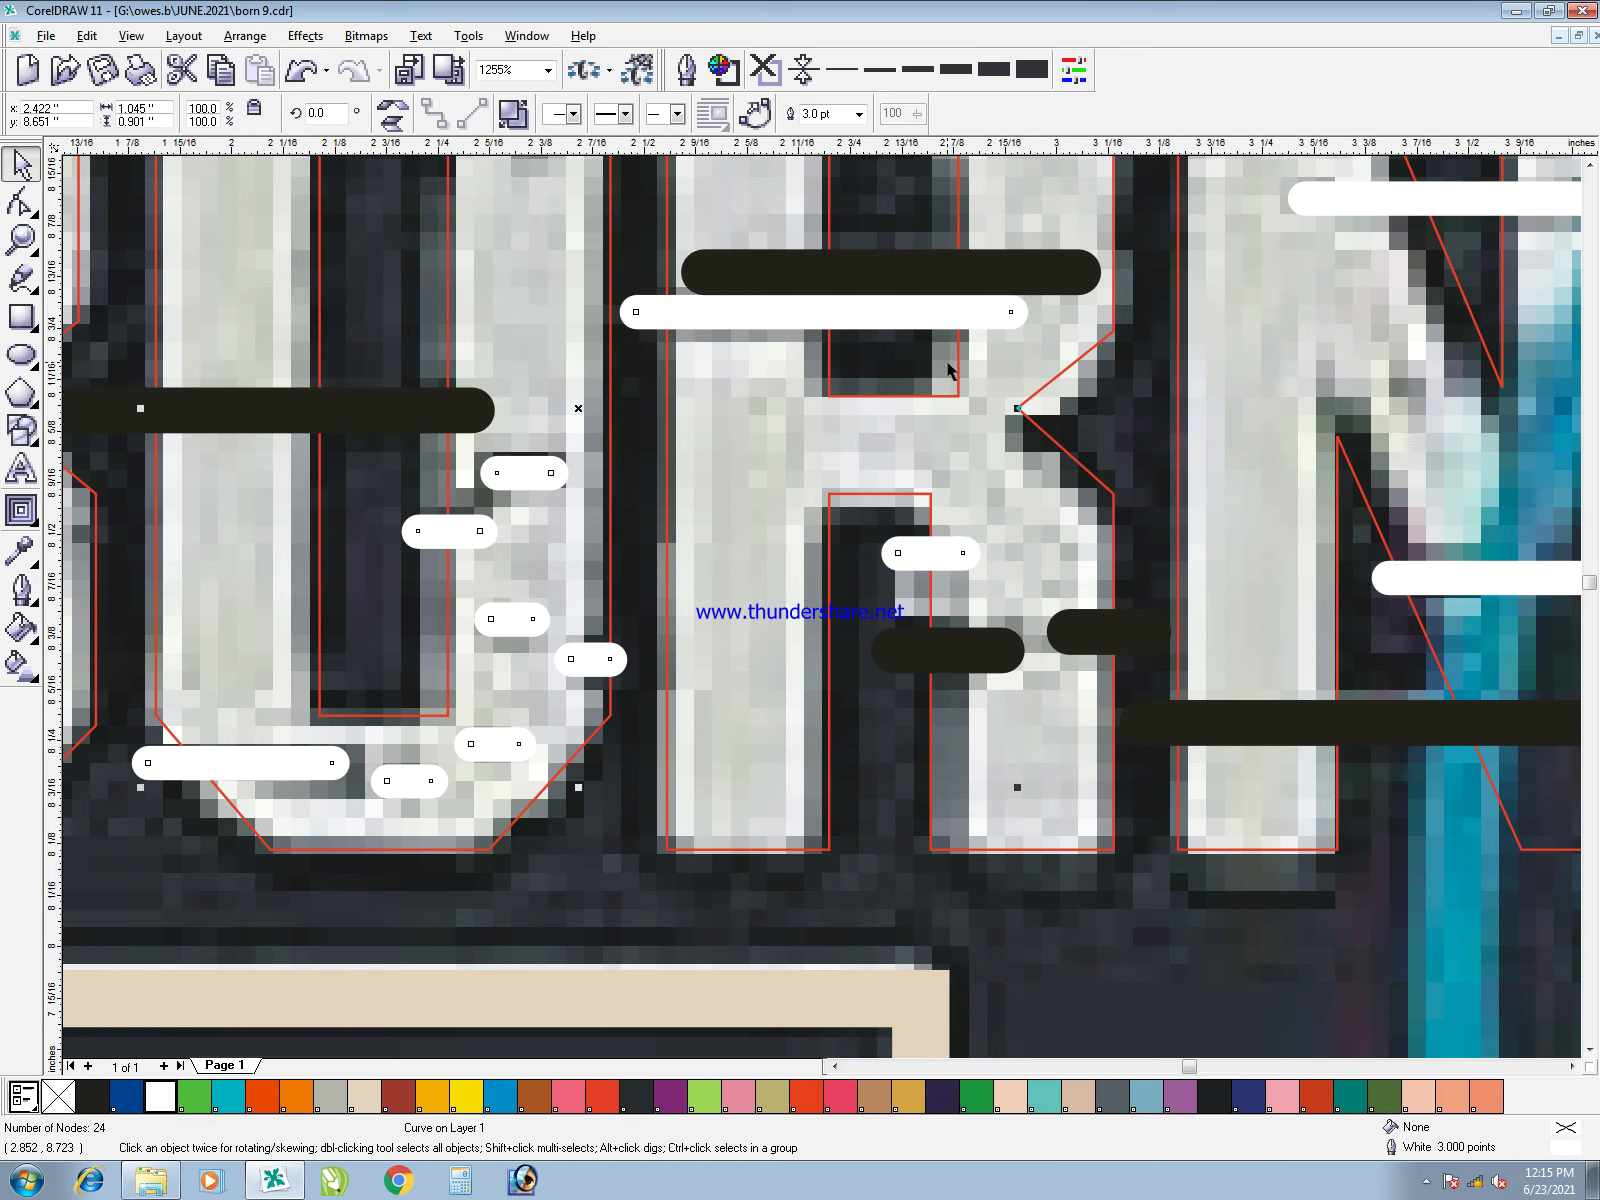
- Draw a horizontal line about 0.27 inches long across the B's lower left and combine it with the white lines
{"action": "key", "text": "F3"}
{"action": "key", "text": "F3"}
{"action": "key", "text": "F2"}
{"action": "left_click_drag", "start_coordinate": [381, 304], "coordinate": [897, 780]}
{"action": "key", "text": "F5"}
{"action": "left_click_drag", "start_coordinate": [383, 648], "coordinate": [527, 648]}
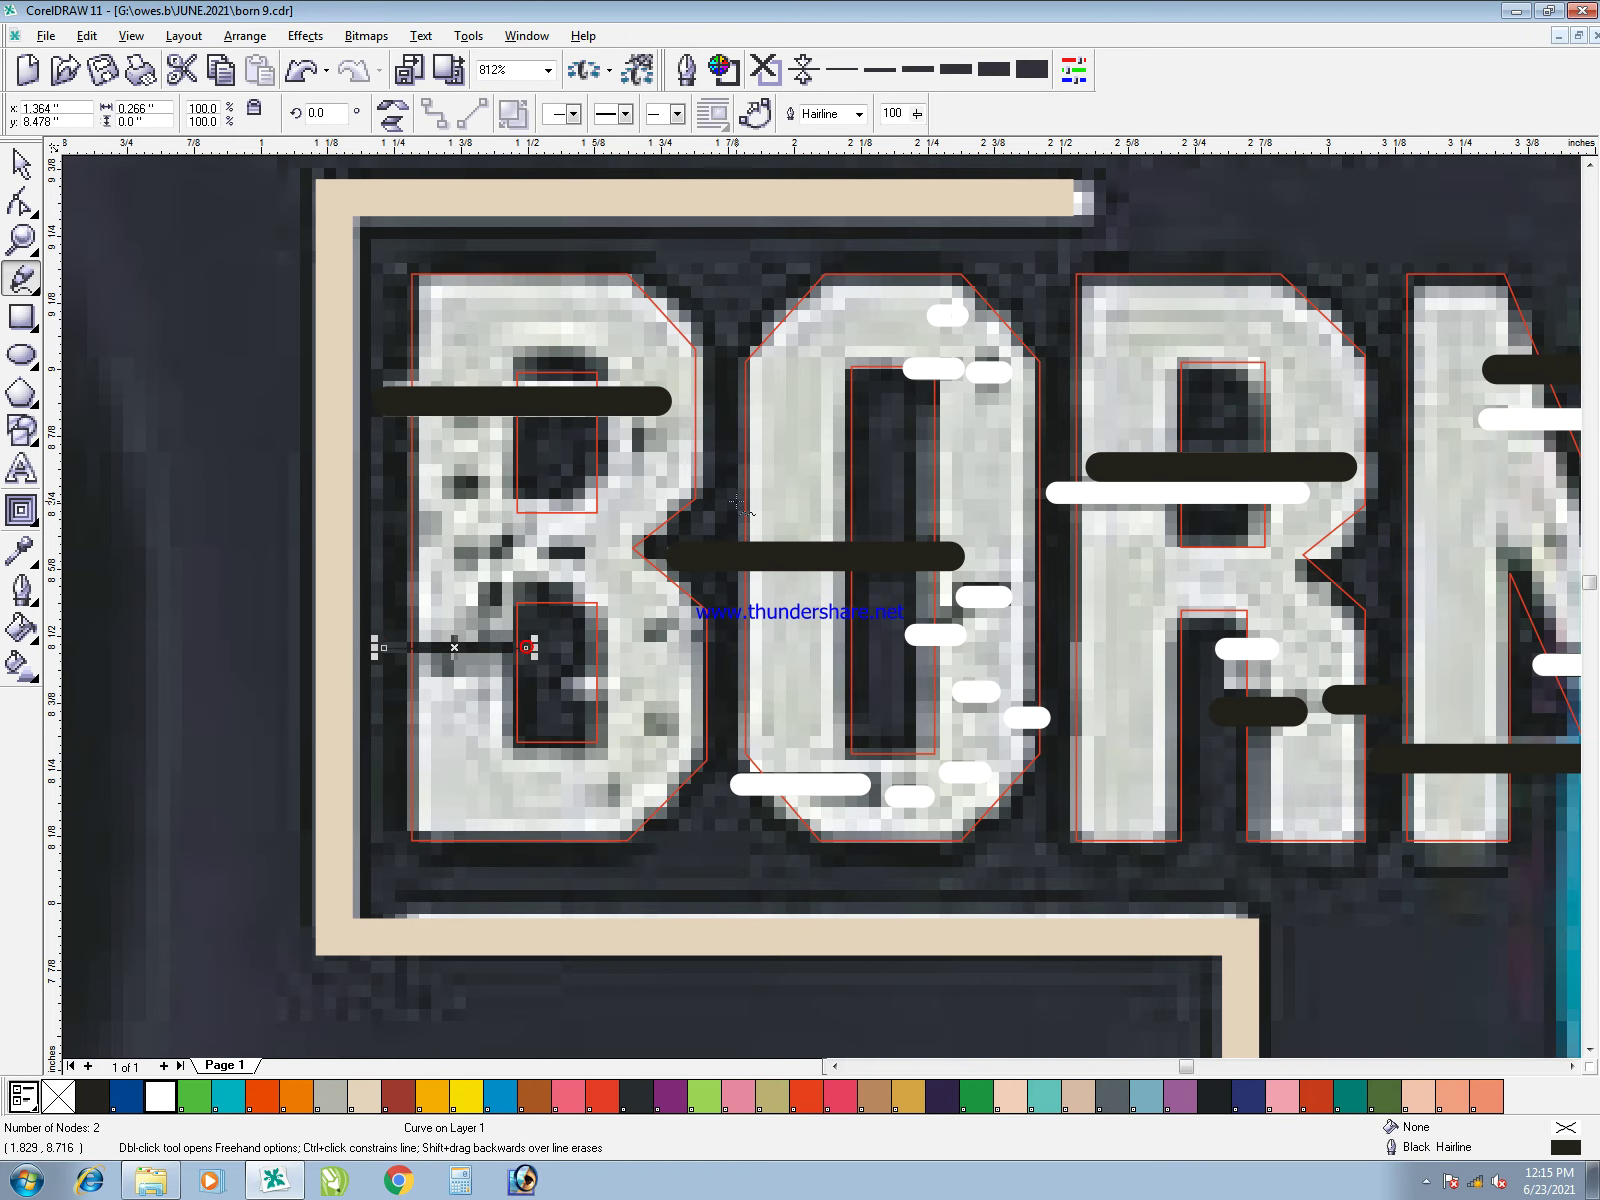
{"action": "key", "text": "space"}
{"action": "left_click", "coordinate": [948, 320], "text": "shift"}
- Draw ten very short horizontal lines over the dark scratches across the B
{"action": "key", "text": "space"}
{"action": "left_click", "coordinate": [445, 484]}
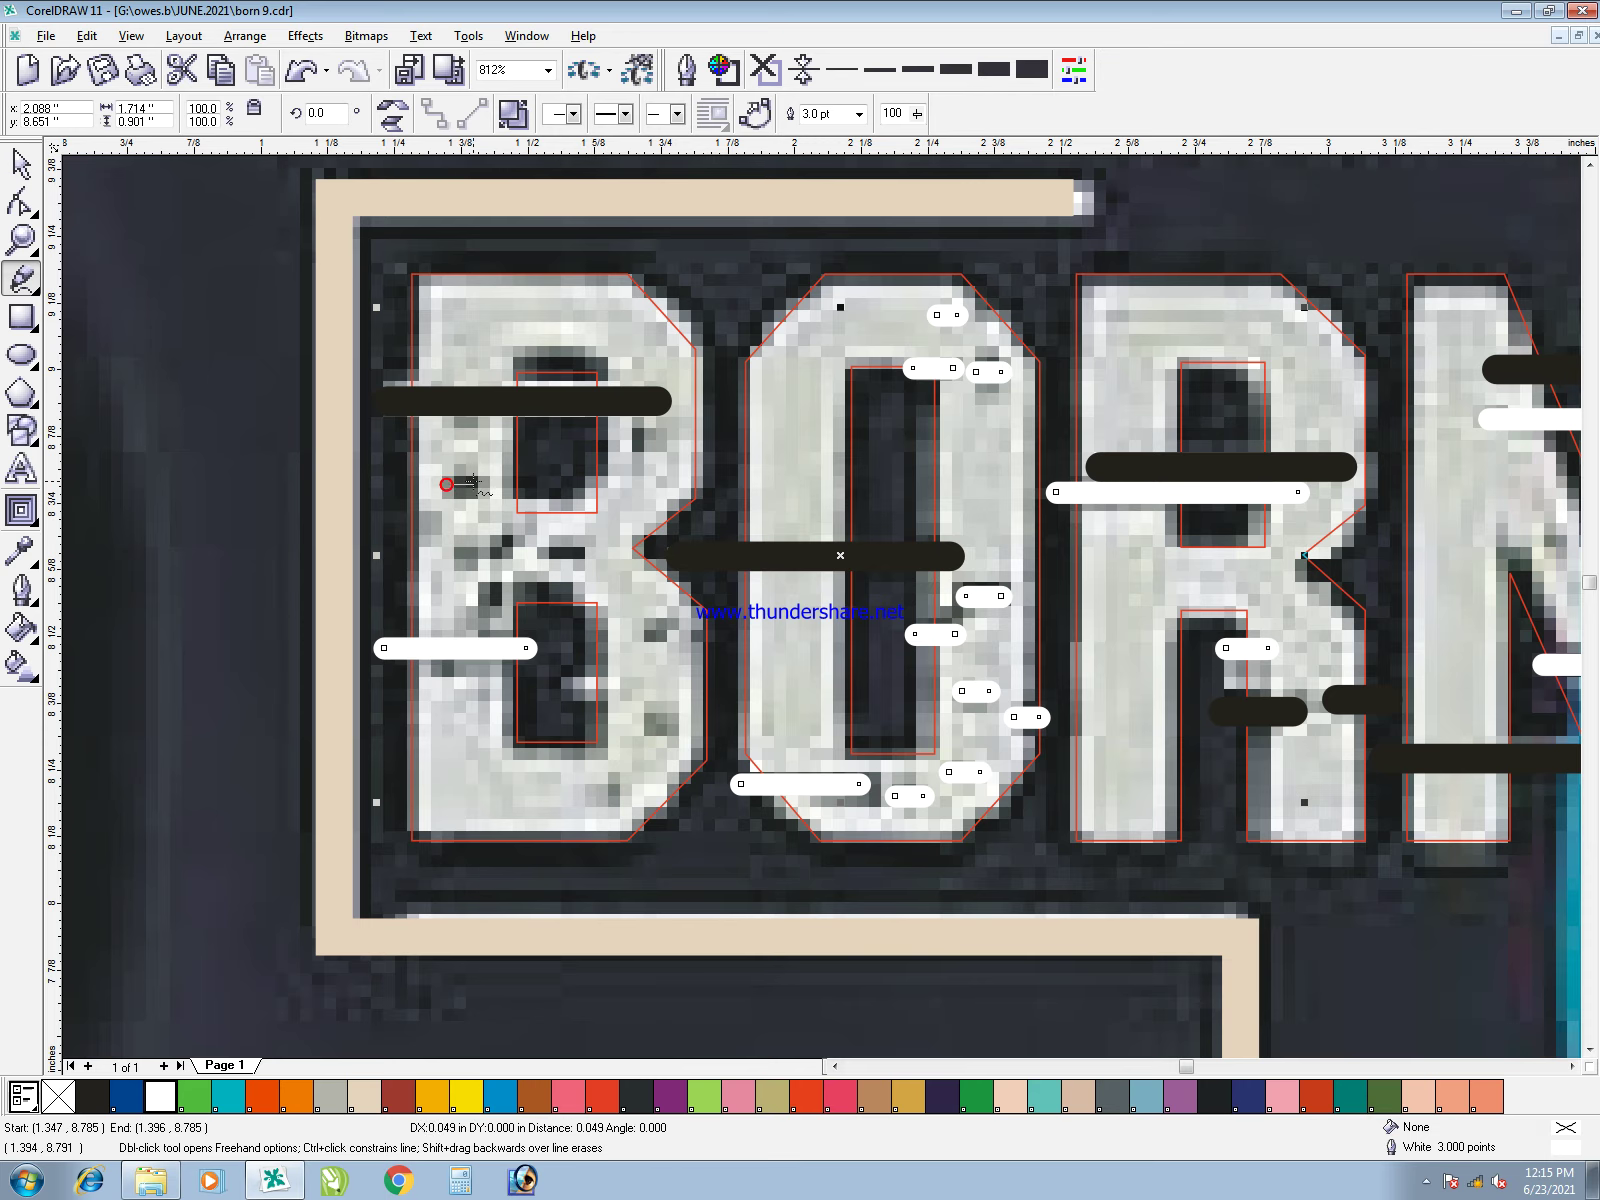
{"action": "left_click", "coordinate": [473, 484]}
{"action": "left_click", "coordinate": [633, 440]}
{"action": "left_click", "coordinate": [660, 440]}
{"action": "left_click", "coordinate": [475, 543]}
{"action": "left_click", "coordinate": [502, 543]}
{"action": "left_click", "coordinate": [558, 548]}
{"action": "left_click", "coordinate": [587, 548]}
{"action": "left_click", "coordinate": [648, 624]}
{"action": "left_click", "coordinate": [672, 624]}
{"action": "left_click", "coordinate": [636, 722]}
{"action": "left_click", "coordinate": [677, 722]}
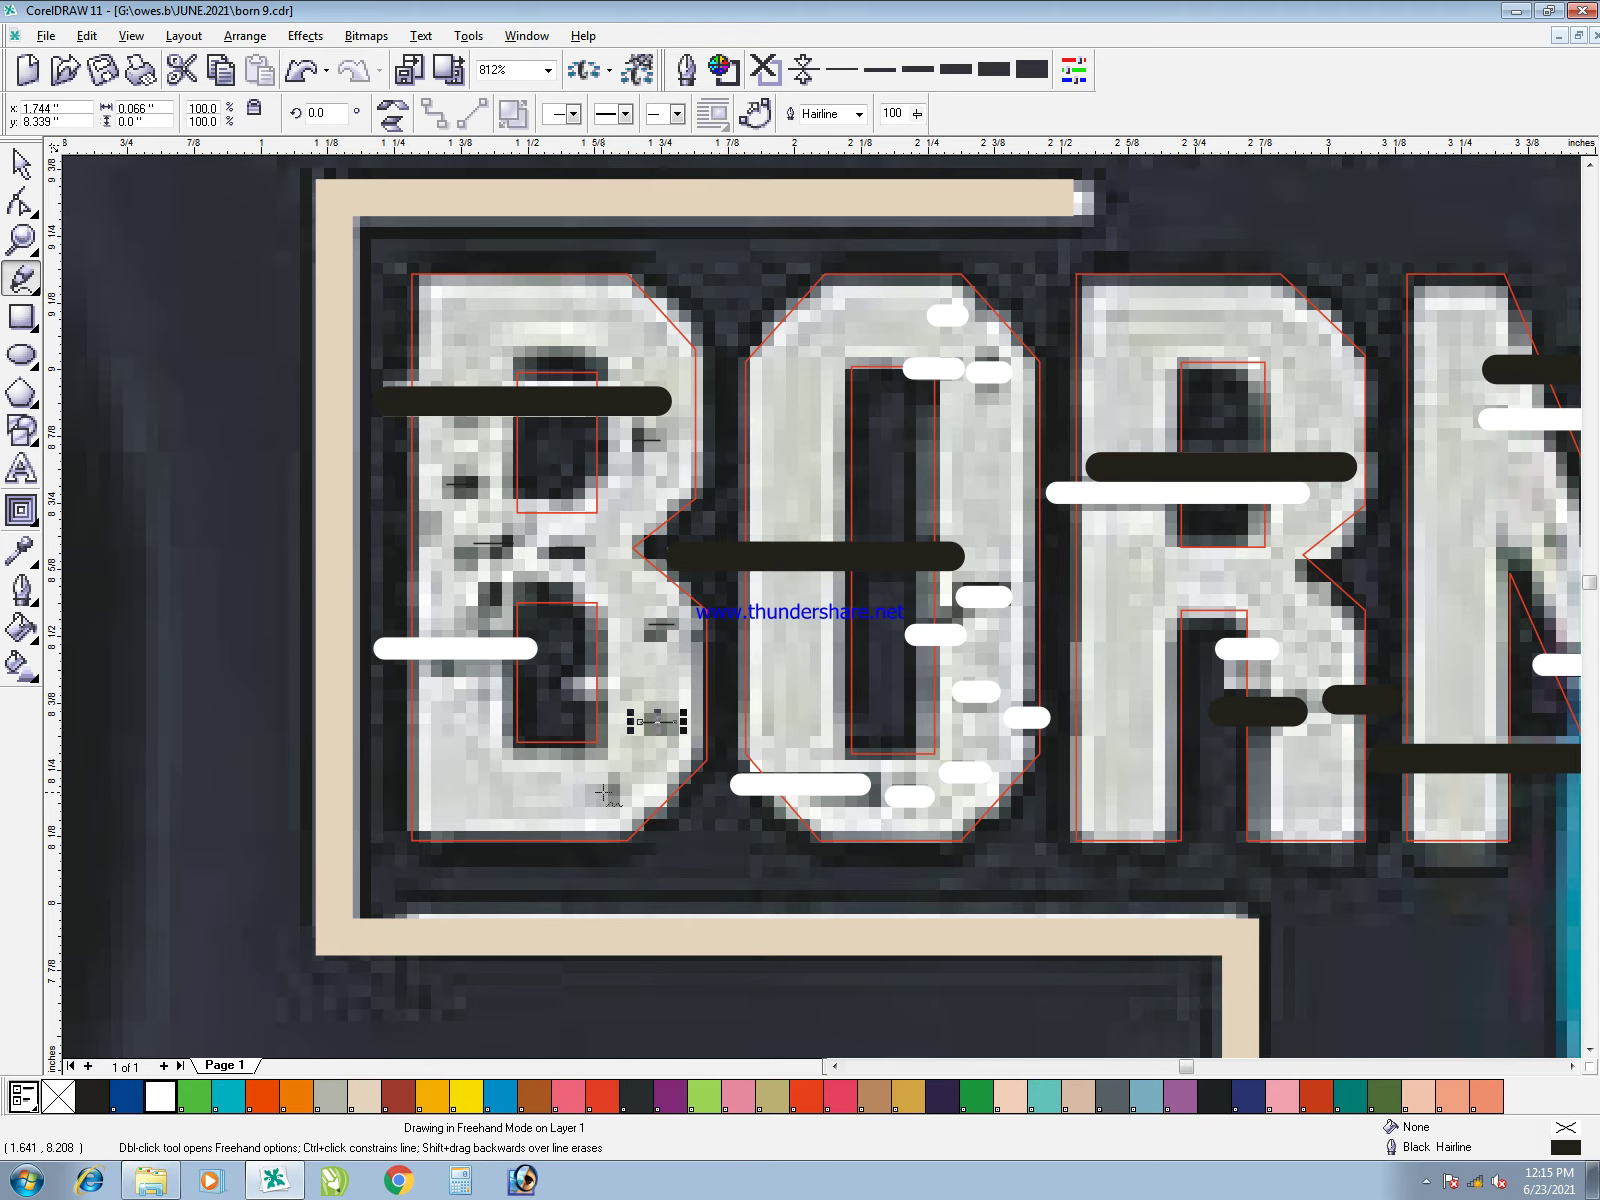
{"action": "left_click", "coordinate": [601, 792]}
{"action": "left_click", "coordinate": [626, 792]}
{"action": "left_click", "coordinate": [547, 555]}
{"action": "left_click", "coordinate": [590, 555]}
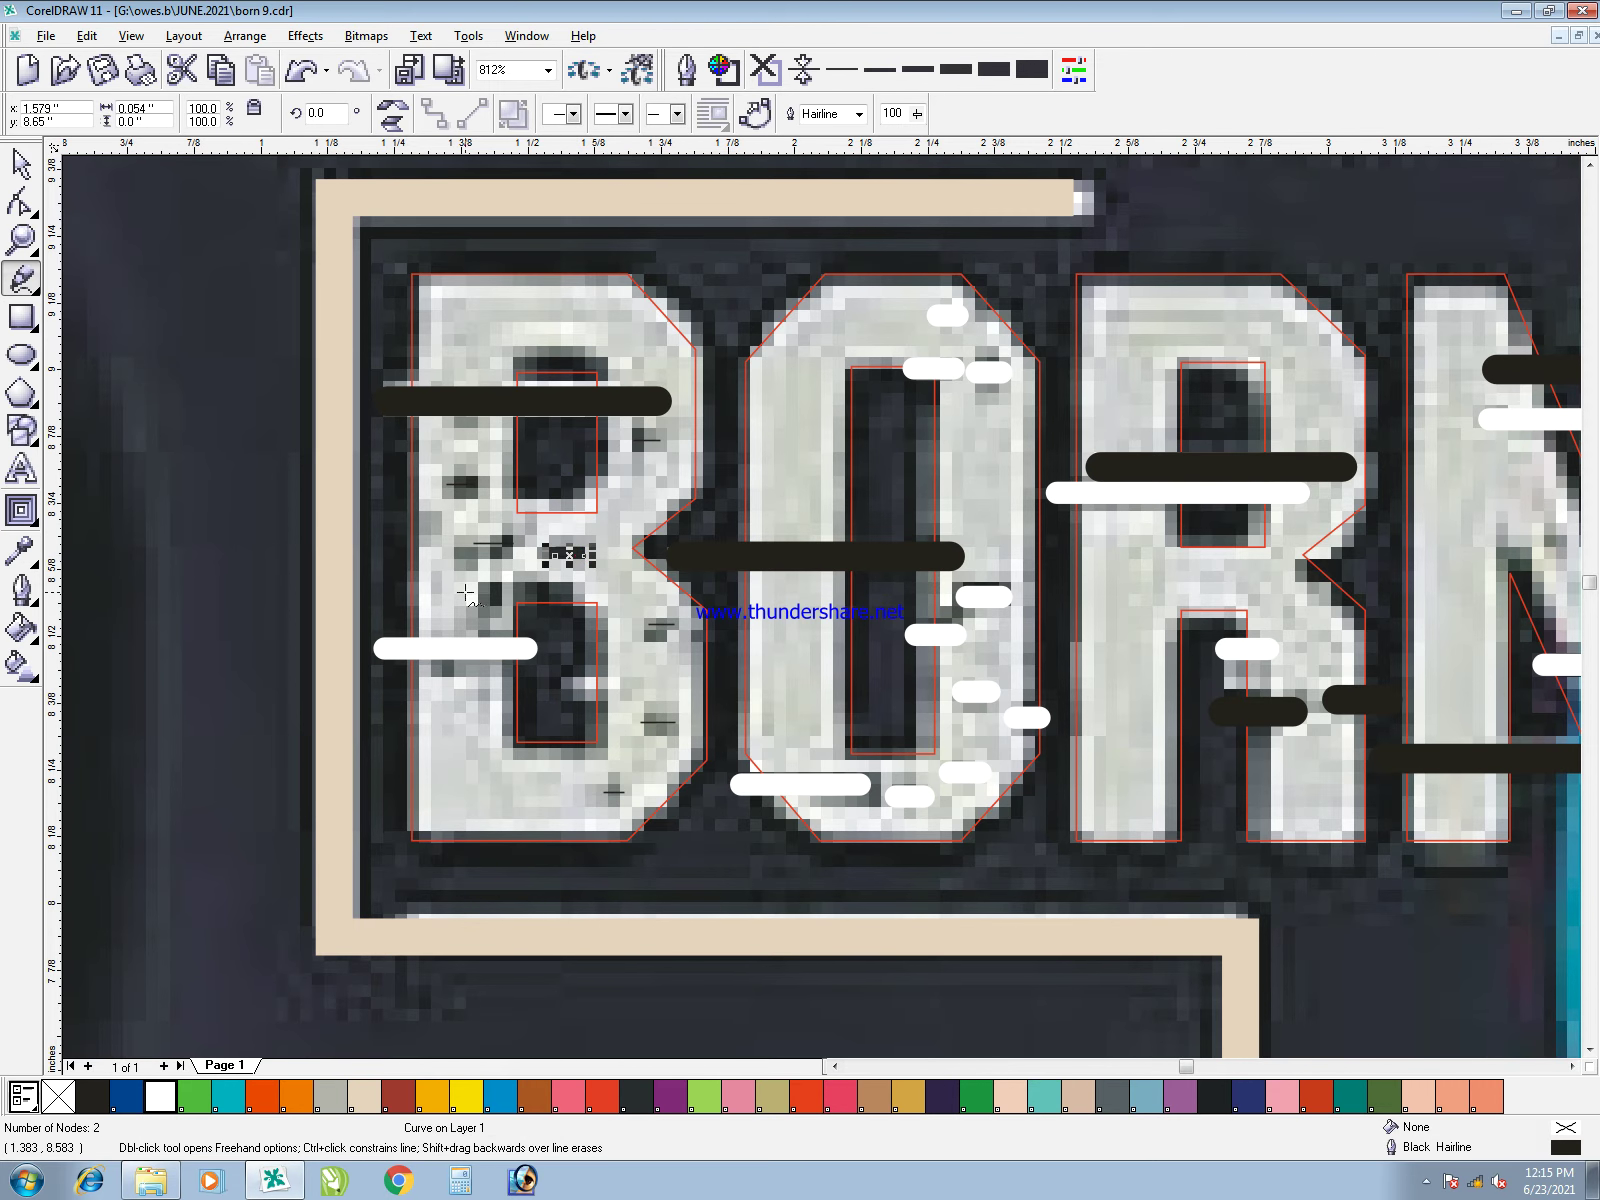
{"action": "left_click", "coordinate": [466, 592]}
{"action": "left_click", "coordinate": [502, 594]}
{"action": "left_click", "coordinate": [475, 567]}
{"action": "left_click", "coordinate": [433, 567]}
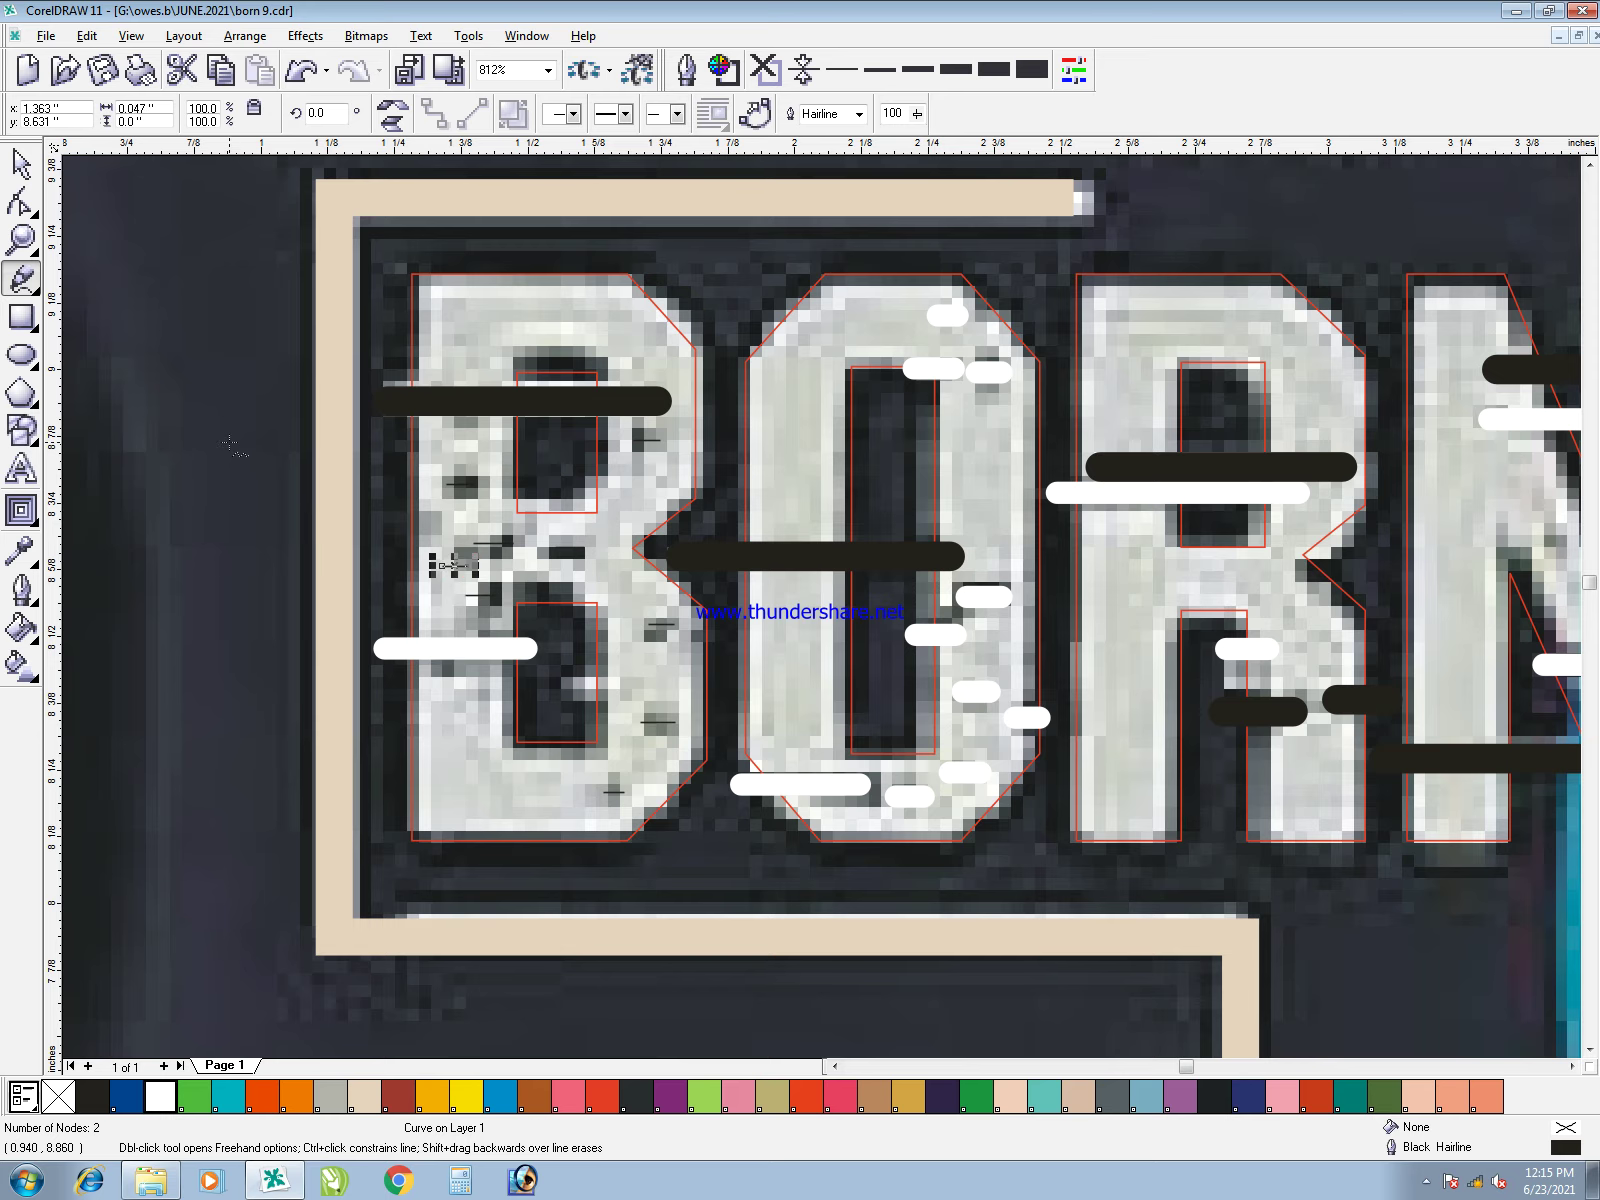
- Combine the B's ten short scratch lines with the white lines on BORN
{"action": "key", "text": "space"}
{"action": "left_click_drag", "start_coordinate": [733, 829], "coordinate": [733, 829]}
{"action": "key", "text": "ctrl+l"}
{"action": "left_click", "coordinate": [465, 648], "text": "shift"}
{"action": "key", "text": "ctrl+l"}
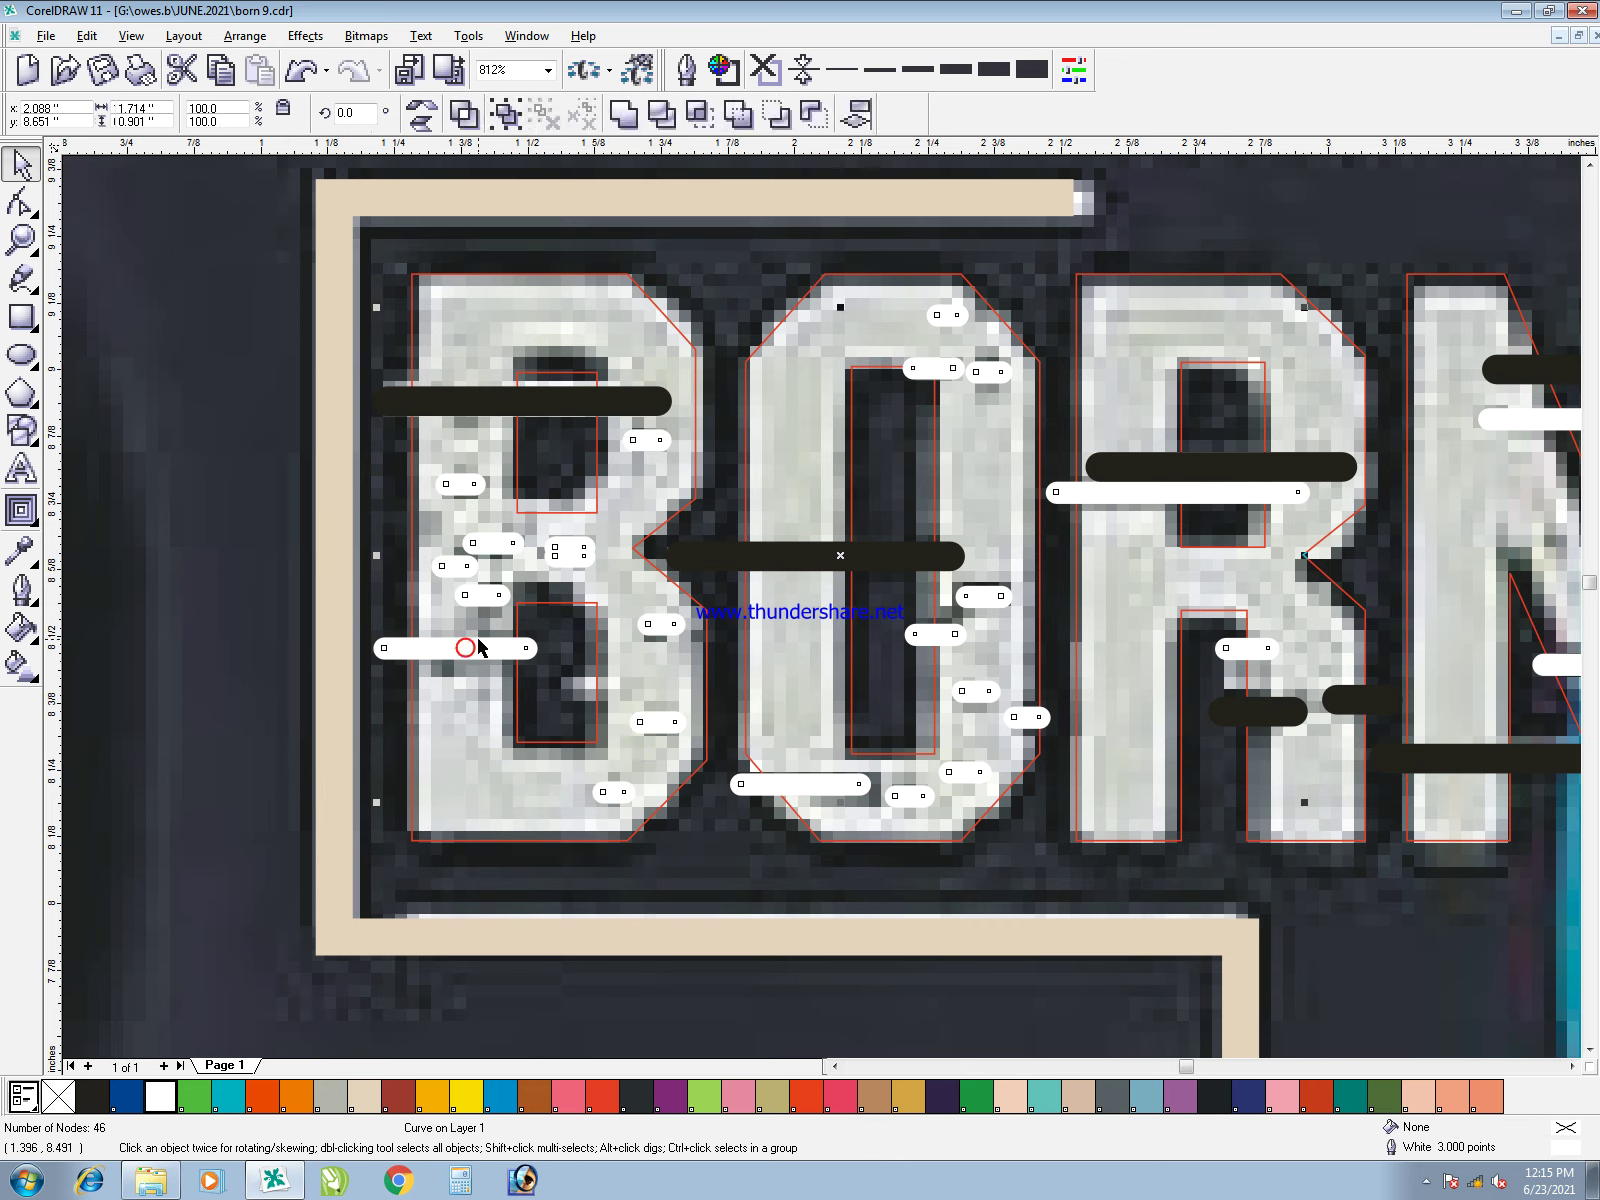
- Combine the black lines across BORN and set their outline colour to beige PANTONE 482 CVC
{"action": "left_click_drag", "start_coordinate": [579, 402], "coordinate": [580, 366]}
{"action": "key", "text": "ctrl+z"}
{"action": "left_click", "coordinate": [722, 550], "text": "shift"}
{"action": "key", "text": "ctrl+l"}
{"action": "left_click", "coordinate": [1122, 457], "text": "shift"}
{"action": "key", "text": "ctrl+l"}
{"action": "right_click", "coordinate": [365, 1104]}
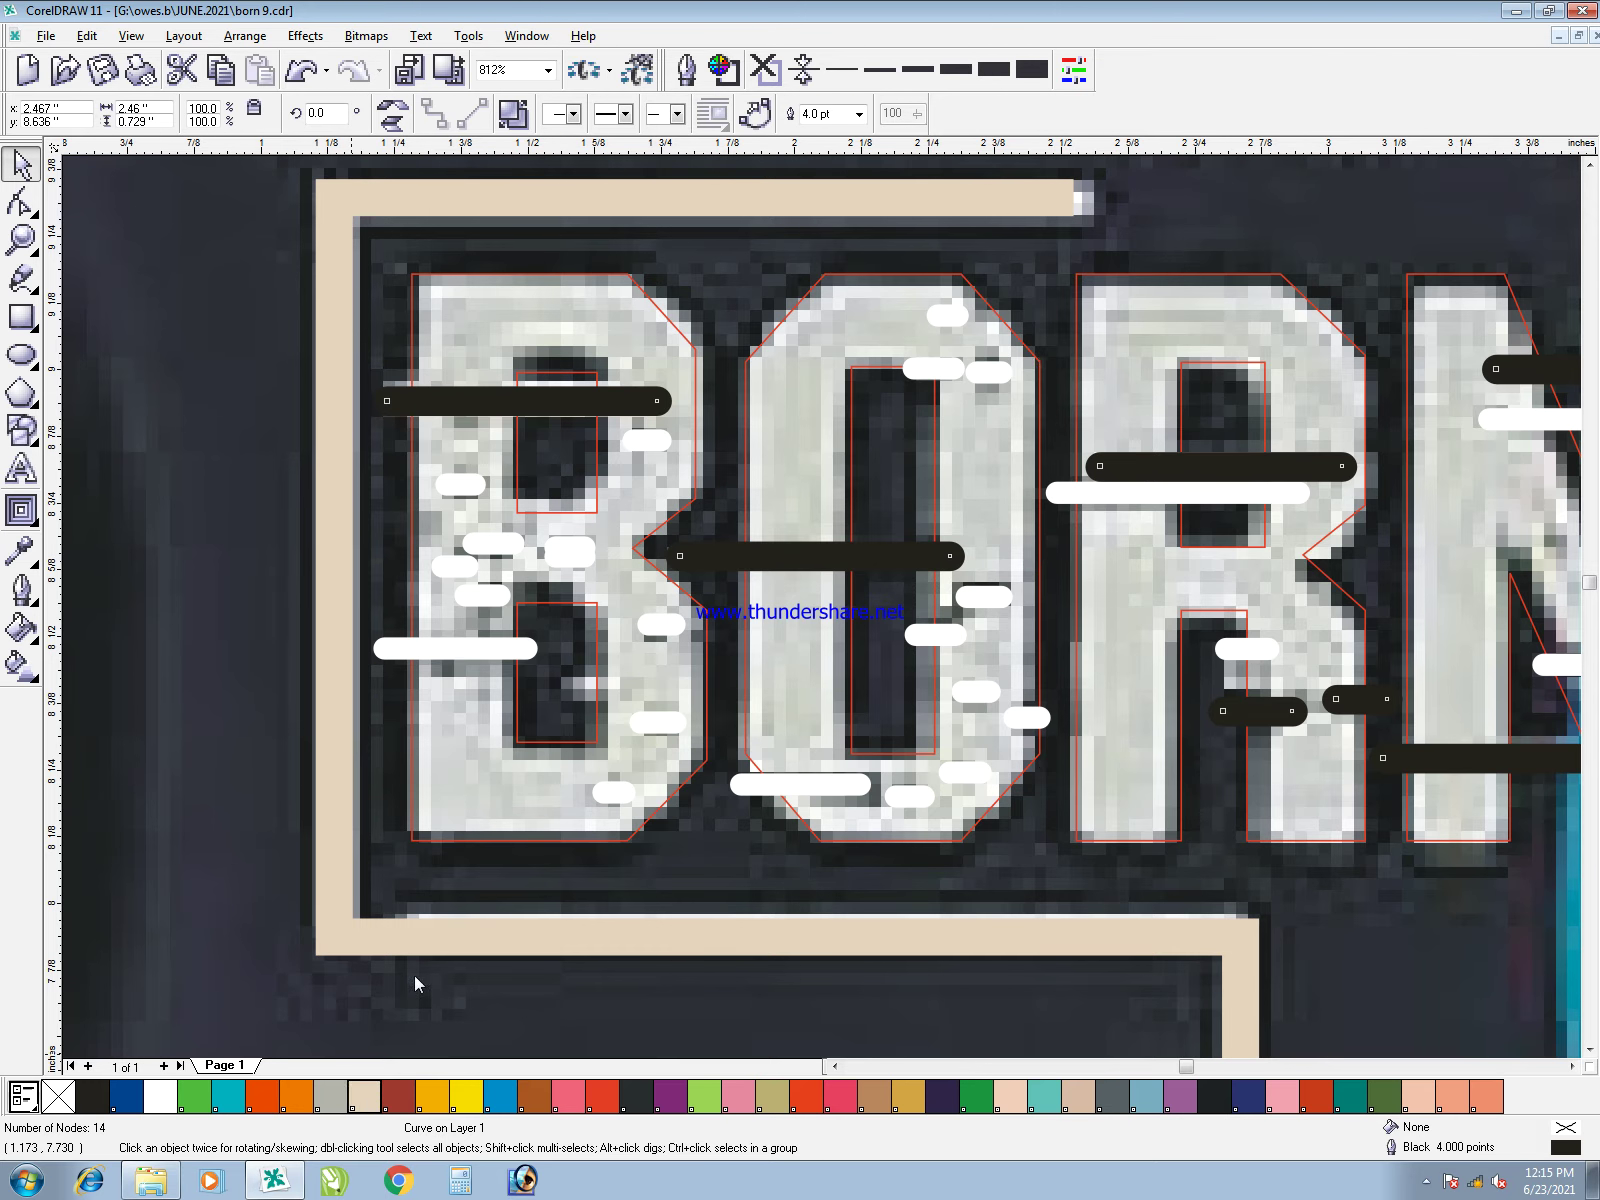
- Fill the BORN letter shapes with beige PANTONE 482 CVC and remove their outline
{"action": "left_click_drag", "start_coordinate": [487, 650], "coordinate": [488, 603]}
{"action": "key", "text": "ctrl+z"}
{"action": "left_click", "coordinate": [455, 765]}
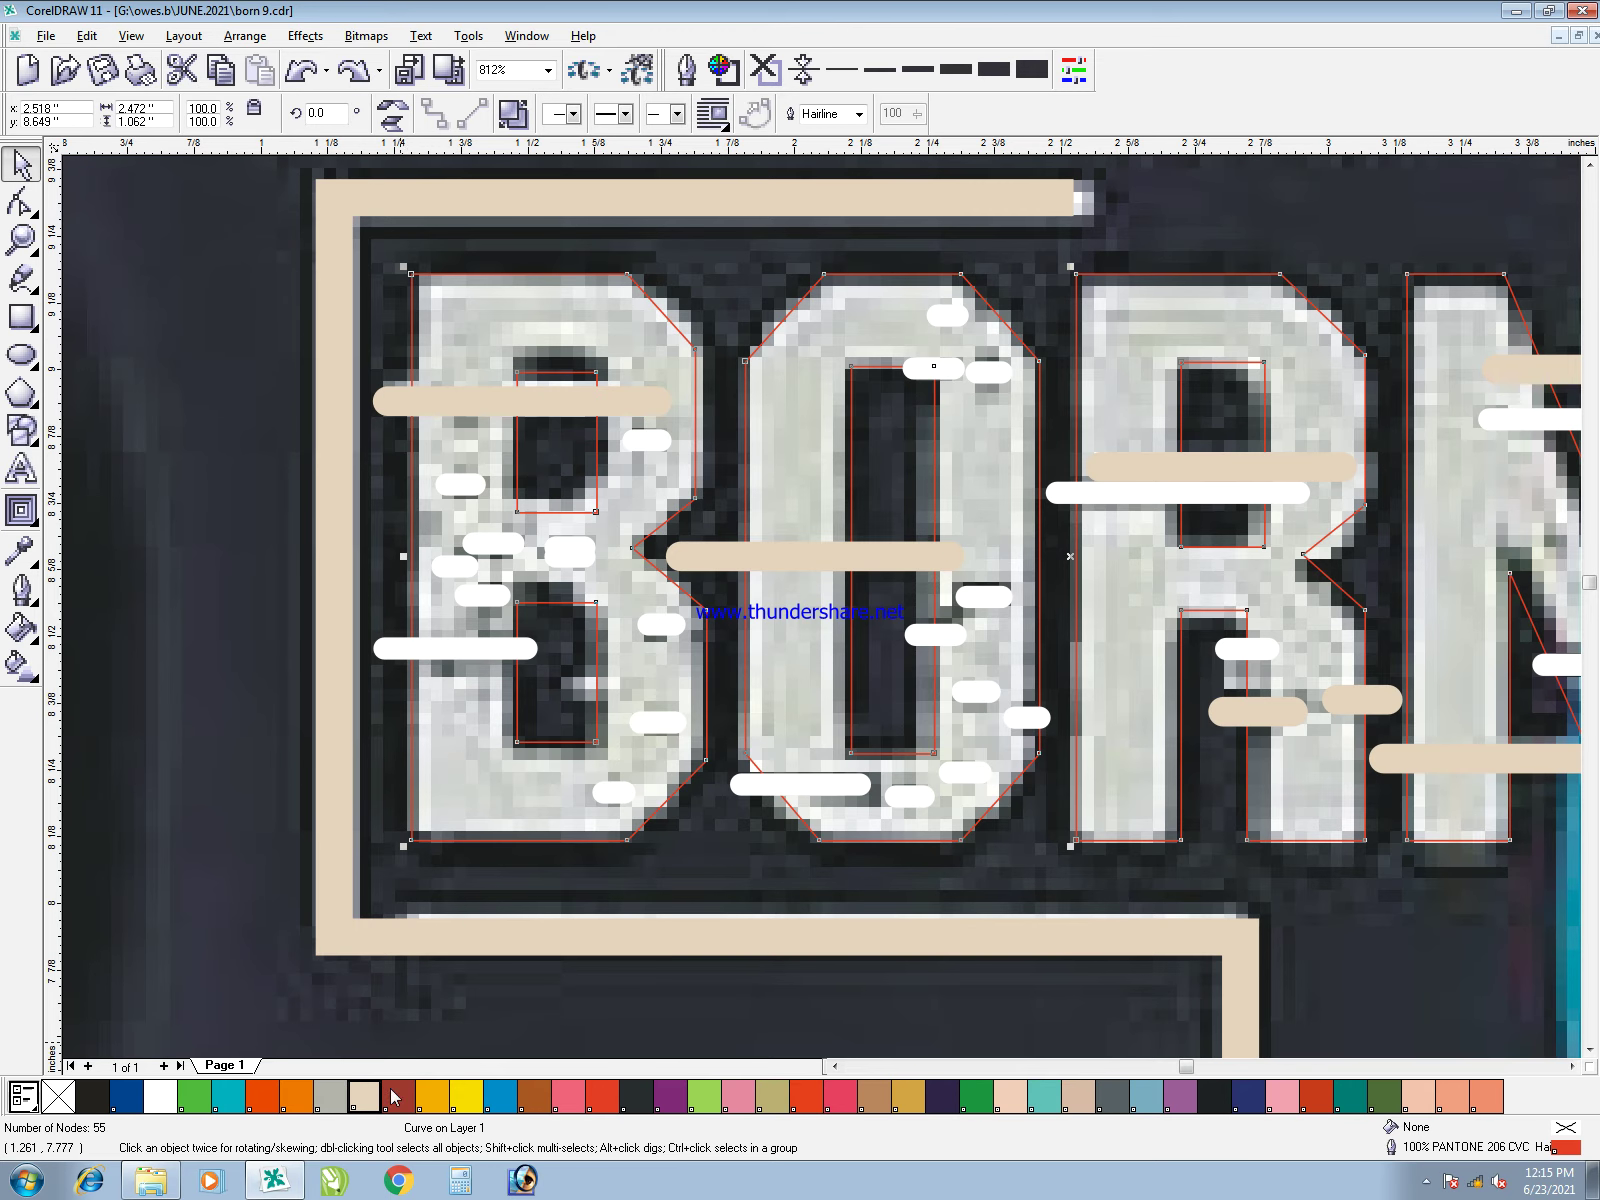
{"action": "left_click", "coordinate": [364, 1097]}
{"action": "right_click", "coordinate": [63, 1093]}
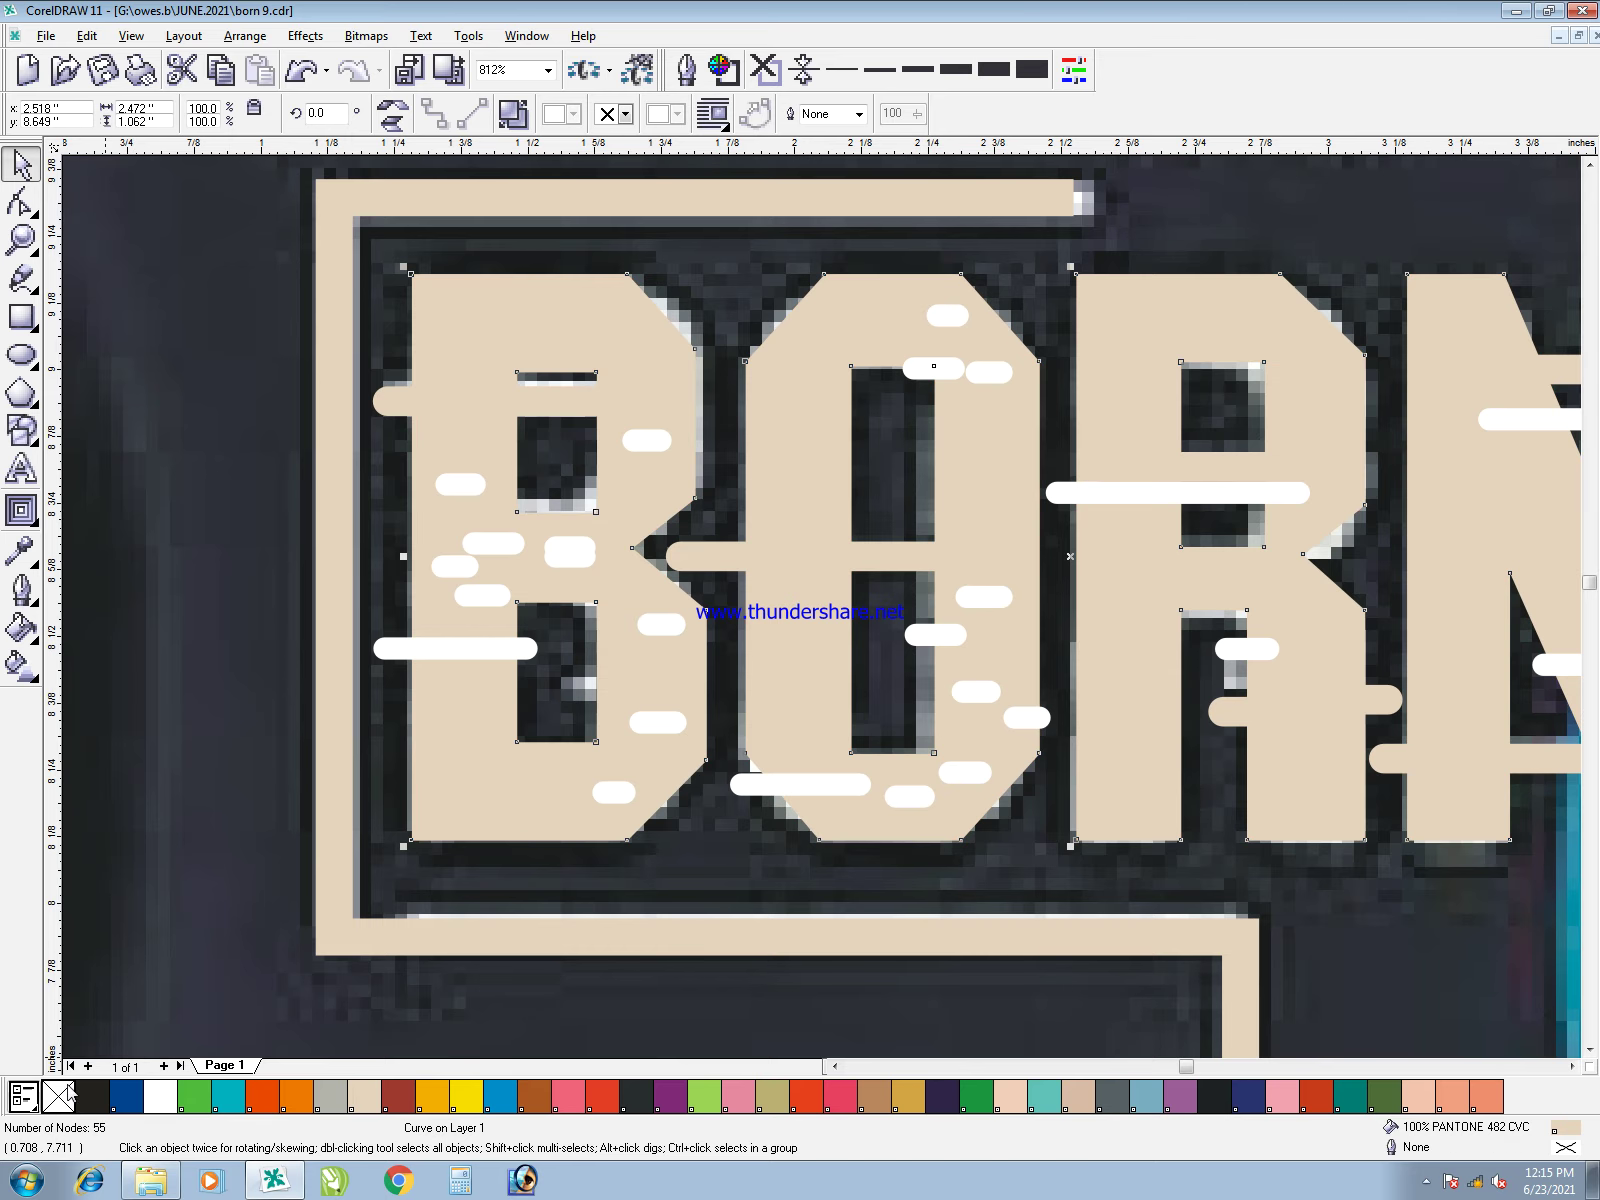
- Group the BORN and BE lettering with their distress lines and save the drawing
{"action": "scroll", "coordinate": [490, 975], "scroll_direction": "down", "scroll_amount": 5}
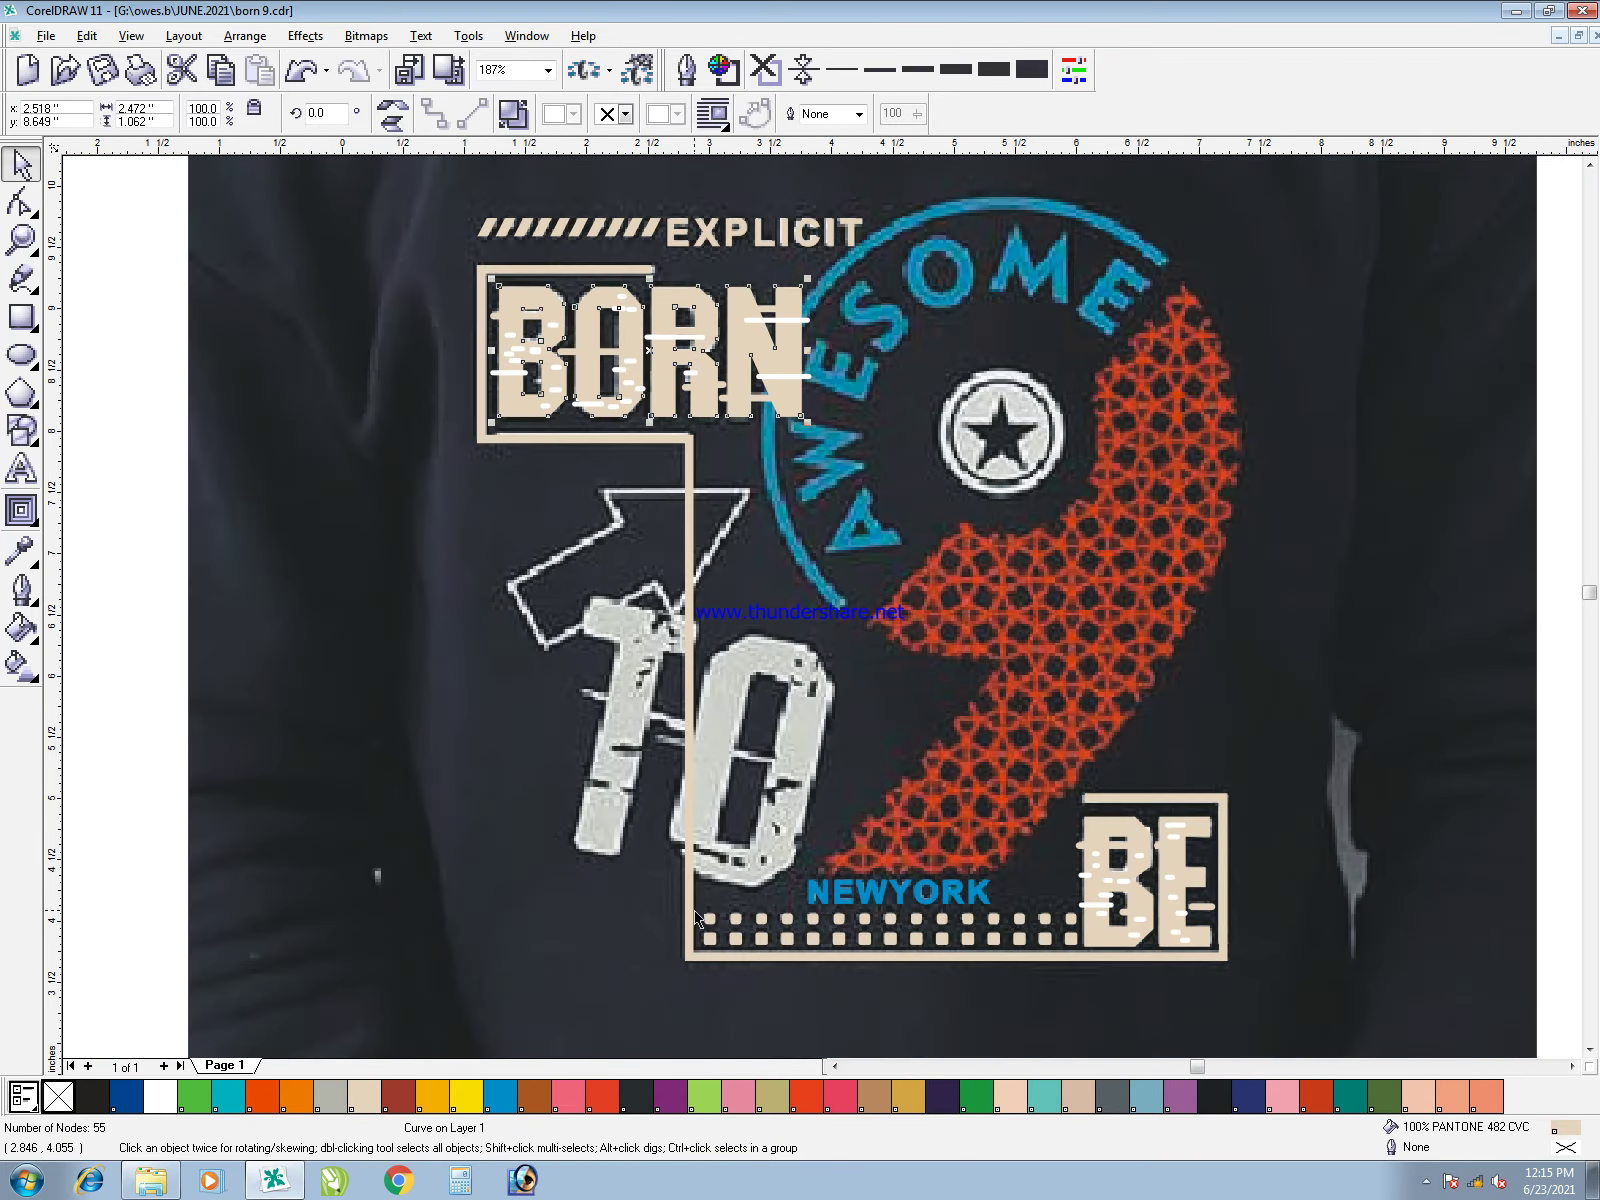
{"action": "left_click_drag", "start_coordinate": [1236, 261], "coordinate": [389, 460]}
{"action": "key", "text": "ctrl+g"}
{"action": "left_click_drag", "start_coordinate": [1099, 1011], "coordinate": [1015, 1054]}
{"action": "key", "text": "ctrl+g"}
{"action": "left_click", "coordinate": [1239, 953]}
{"action": "key", "text": "ctrl+s"}
{"action": "key", "text": "F4"}
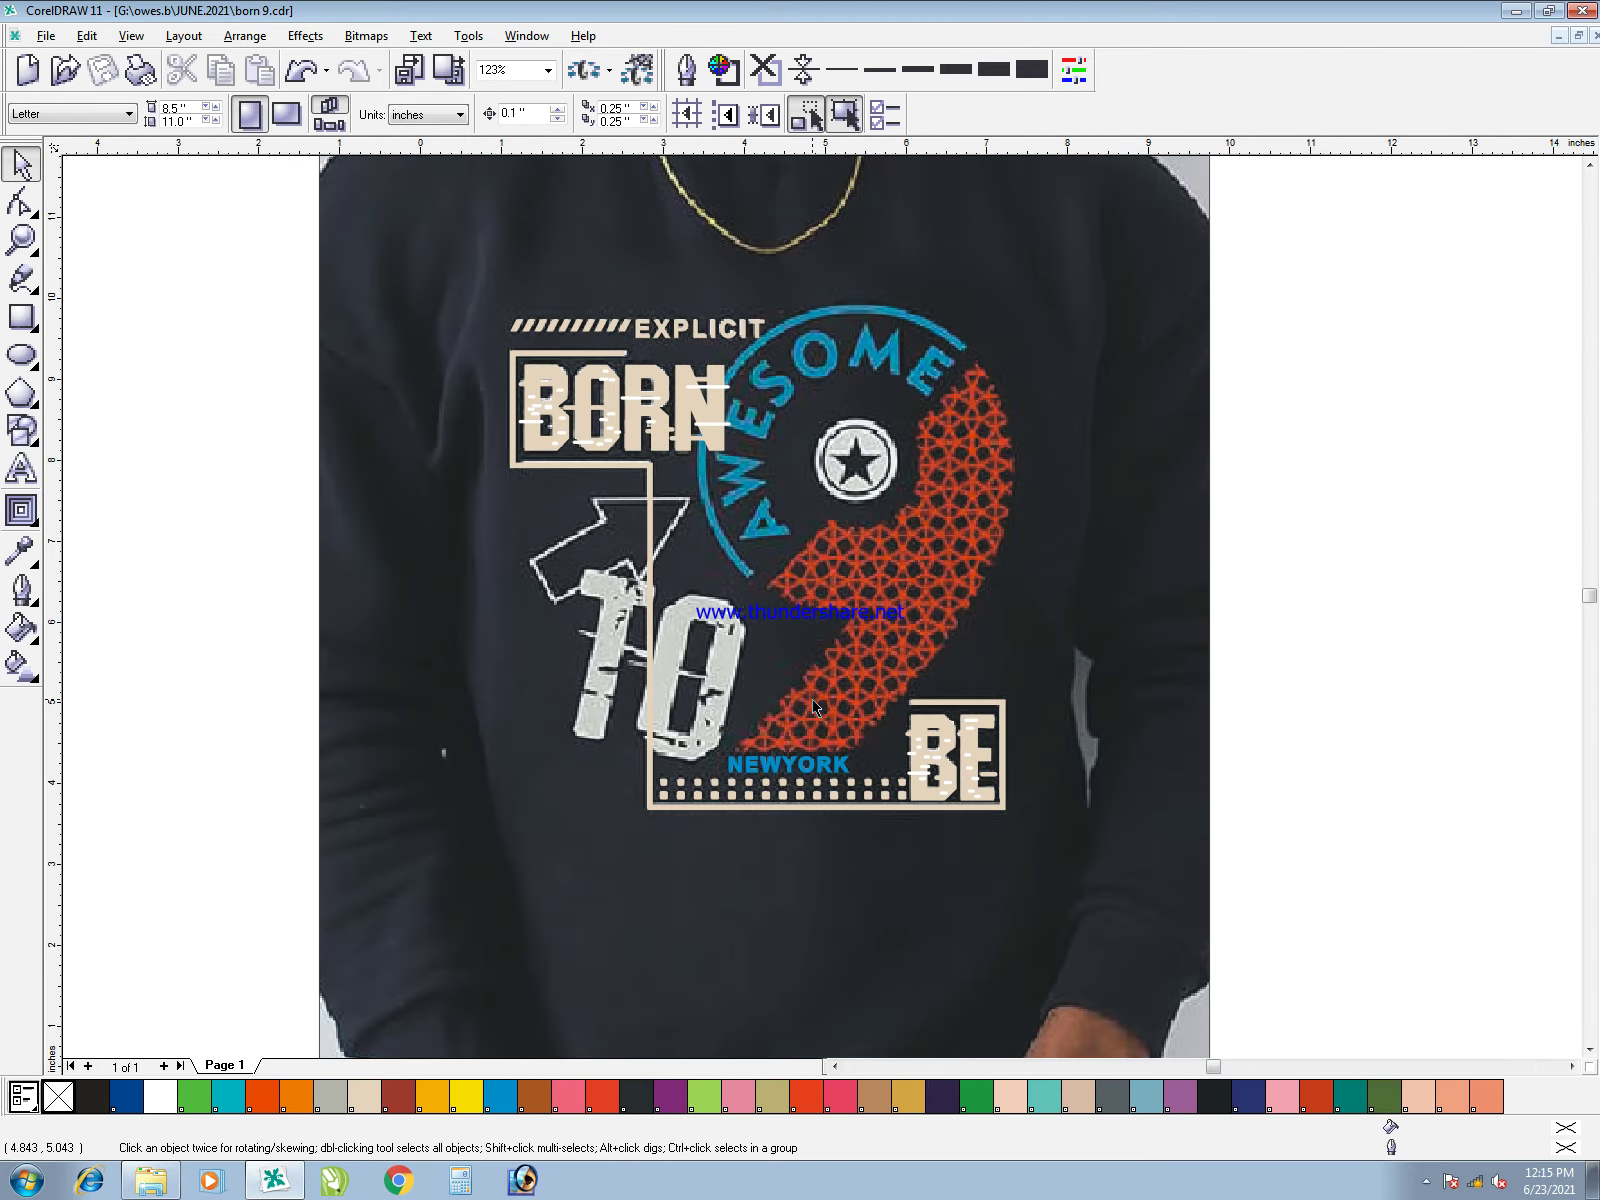
- PowerClip a copy of the photo into a rectangle about 4.06 by 4.07 inches around the arrow and 10, beside the original
{"action": "key", "text": "F2"}
{"action": "left_click_drag", "start_coordinate": [800, 996], "coordinate": [2, 245]}
{"action": "right_click", "coordinate": [912, 550]}
{"action": "left_click", "coordinate": [945, 572]}
{"action": "left_click_drag", "start_coordinate": [1042, 549], "coordinate": [512, 542]}
{"action": "key", "text": "F6"}
{"action": "mouse_move", "coordinate": [404, 416]}
{"action": "left_mouse_down"}
{"action": "mouse_move", "coordinate": [779, 771]}
{"action": "mouse_move", "coordinate": [801, 814]}
{"action": "mouse_move", "coordinate": [433, 289]}
{"action": "left_mouse_up"}
{"action": "key", "text": "space"}
{"action": "left_click", "coordinate": [832, 871]}
{"action": "key", "text": "alt+c"}
{"action": "key", "text": "w"}
{"action": "key", "text": "p"}
{"action": "left_click", "coordinate": [621, 690]}
- Draw a slanted three-point rectangle about 2.8 inches wide along the arrow's lower edge as an angle guide
{"action": "key", "text": "F2"}
{"action": "key", "text": "F7"}
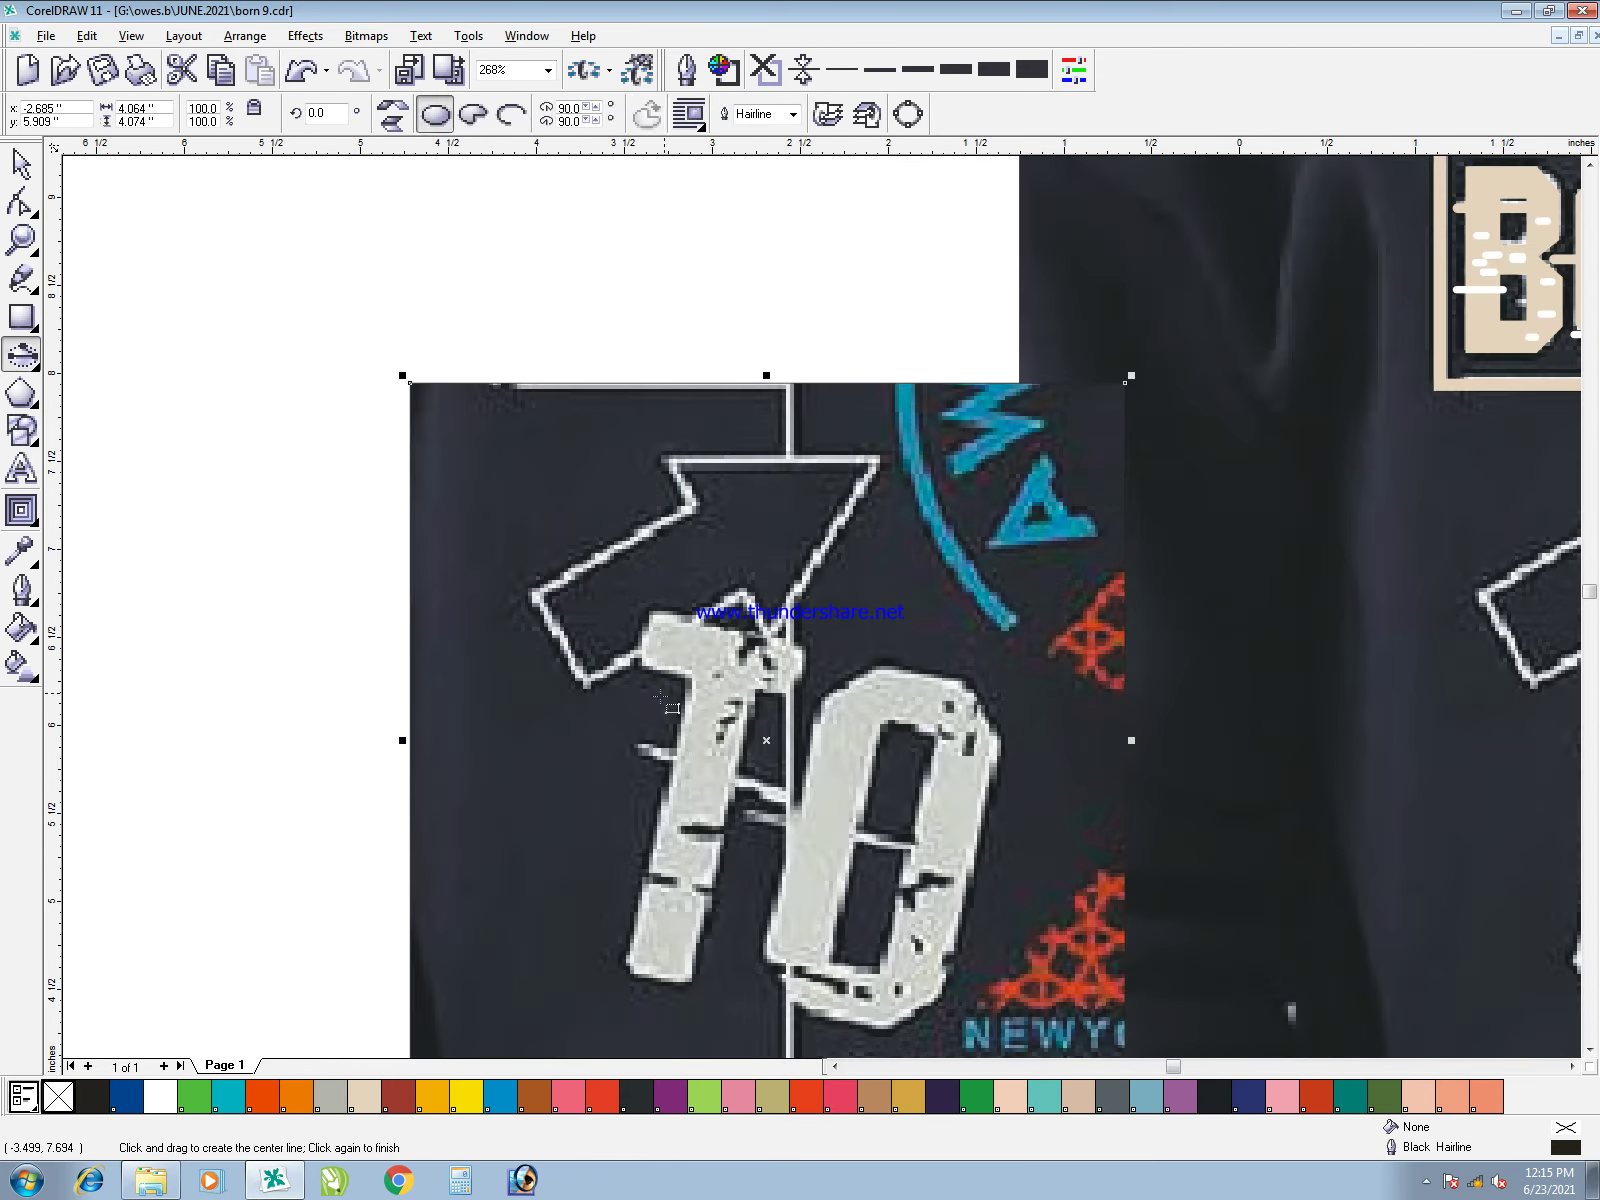
{"action": "key", "text": "F6"}
{"action": "left_click_drag", "start_coordinate": [585, 683], "coordinate": [1010, 434]}
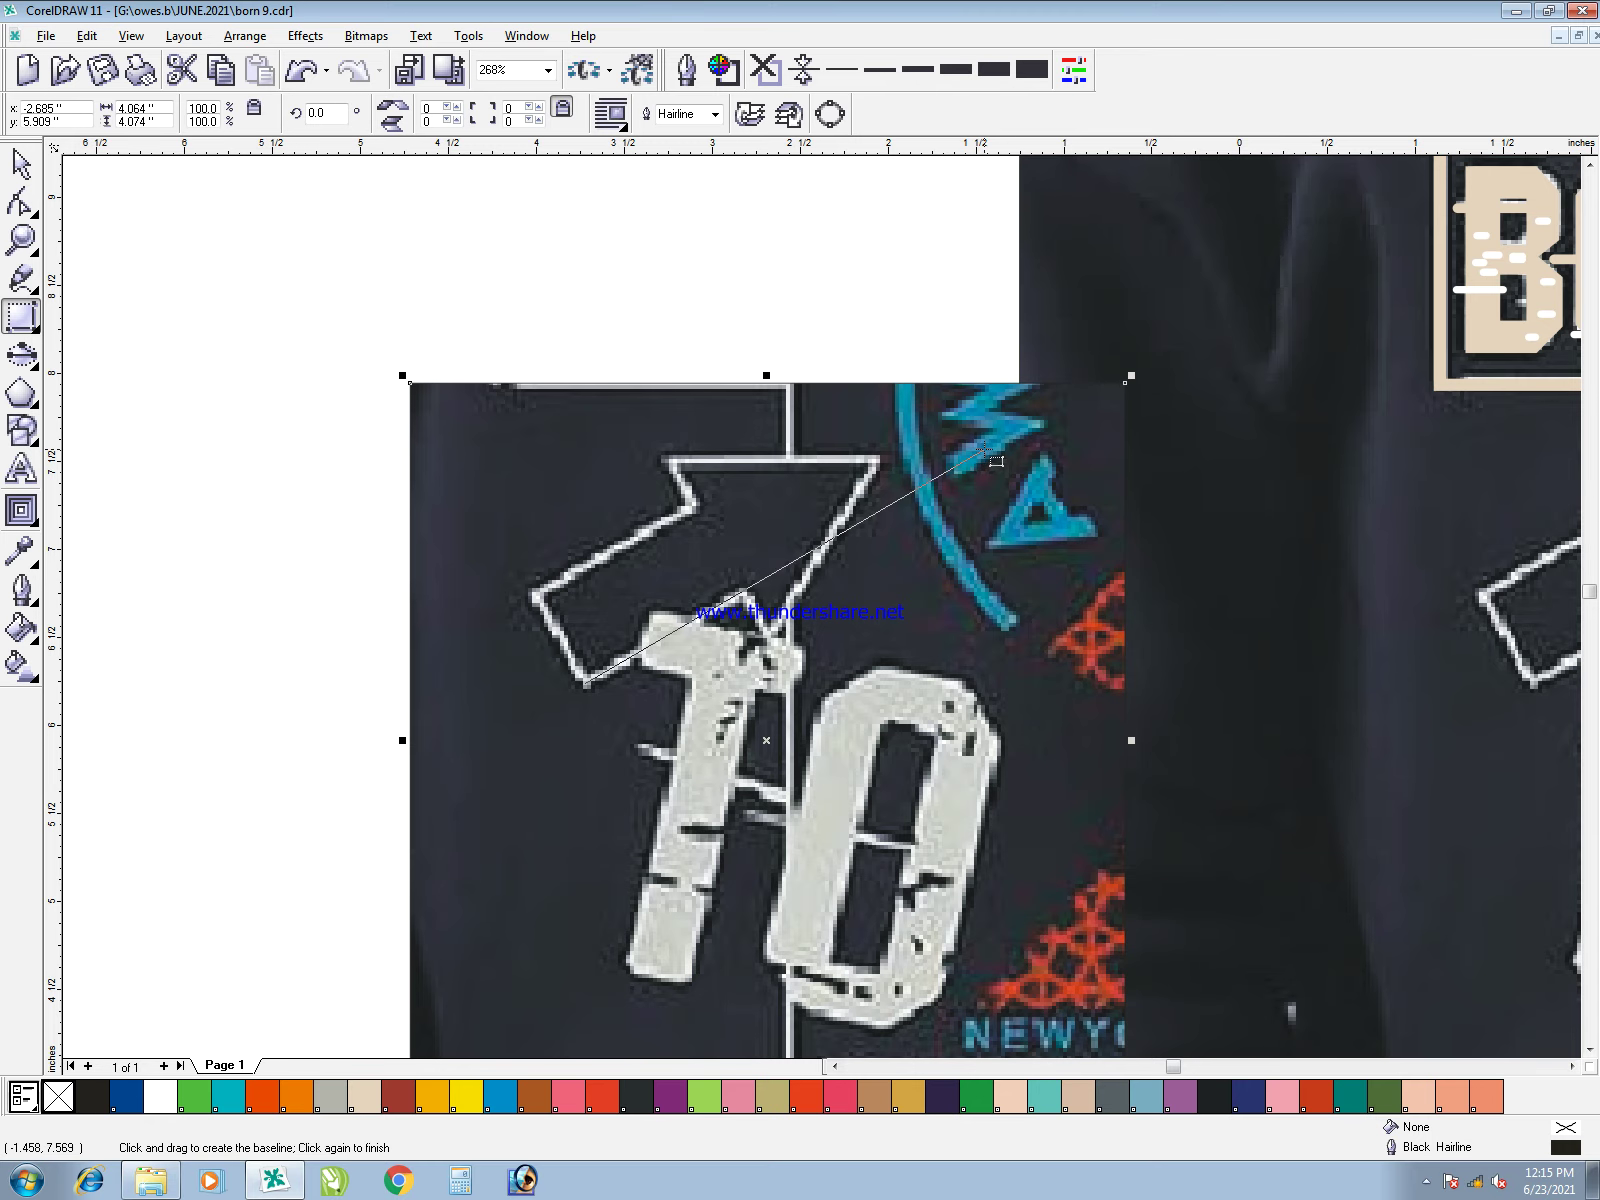
{"action": "left_click", "coordinate": [1078, 551]}
{"action": "key", "text": "space"}
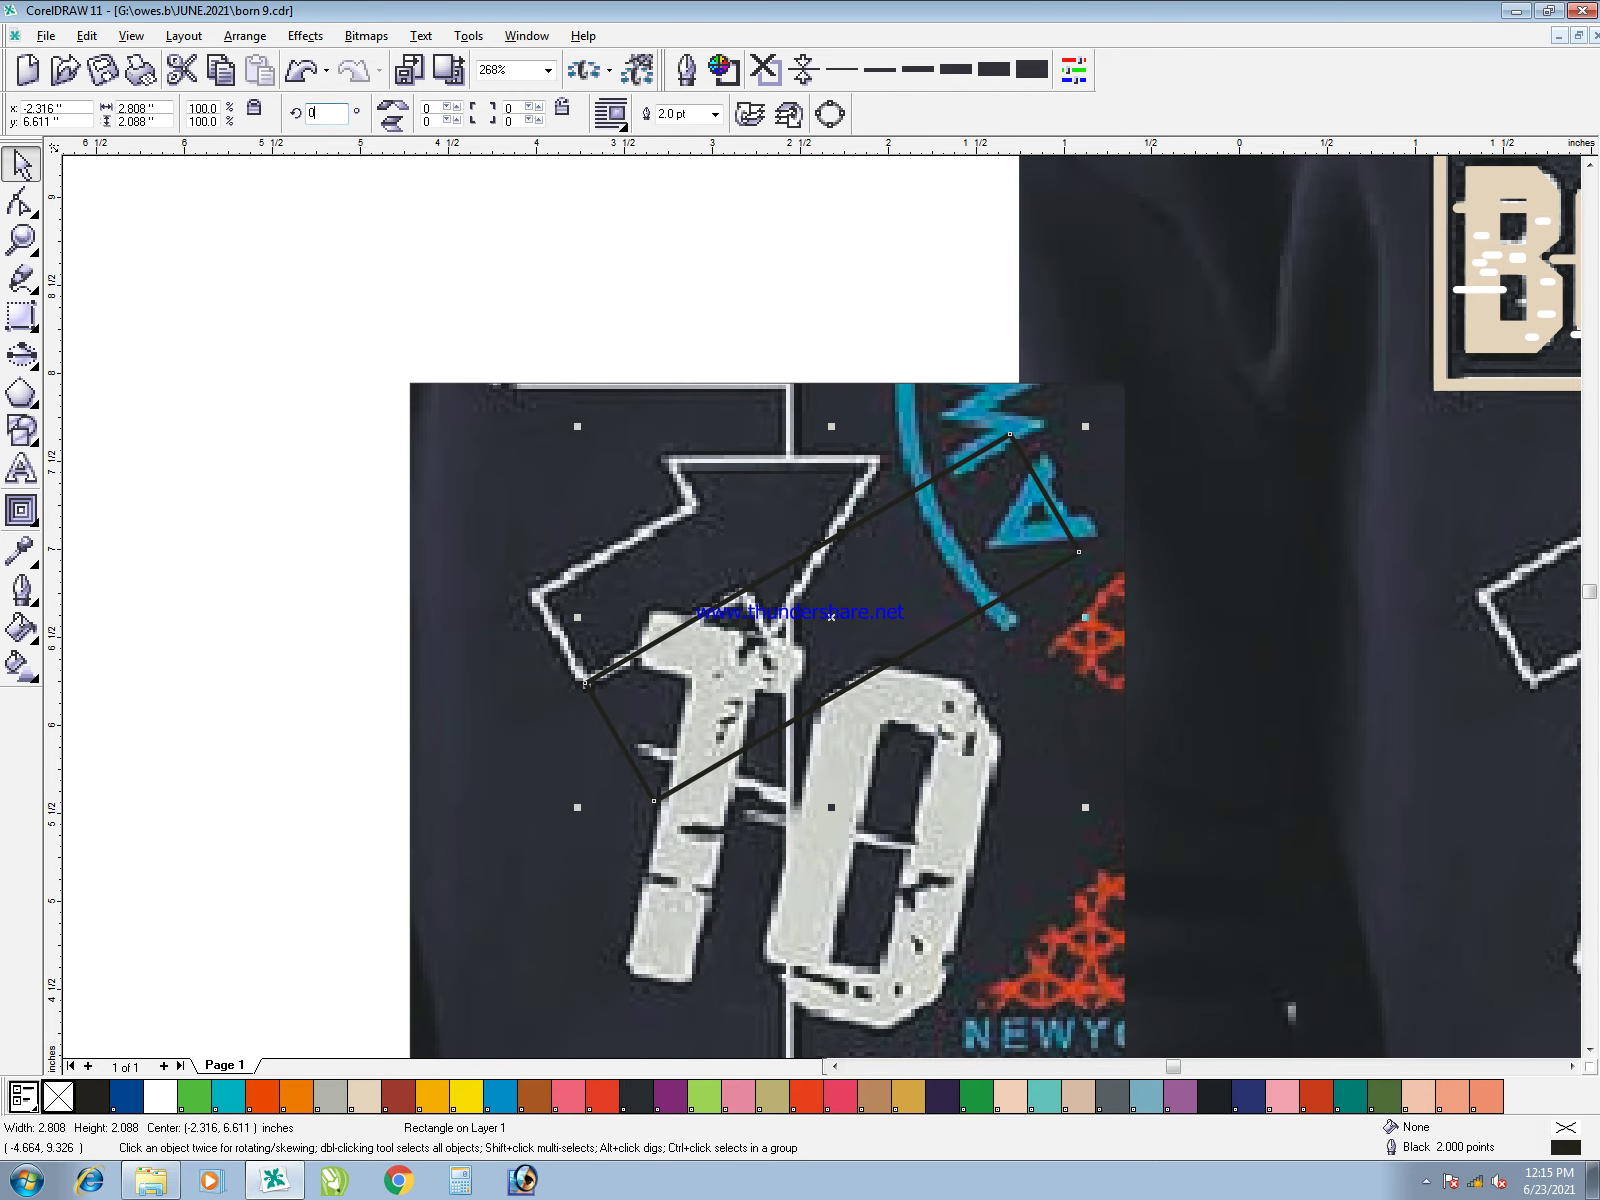
- Set the guide rectangle's rotation to 0, repeat that rotation on the cropped photo, and delete the guide
{"action": "key", "text": "Return"}
{"action": "key", "text": "space"}
{"action": "left_click", "coordinate": [665, 482]}
{"action": "key", "text": "ctrl+r"}
{"action": "left_click", "coordinate": [726, 557]}
{"action": "key", "text": "Delete"}
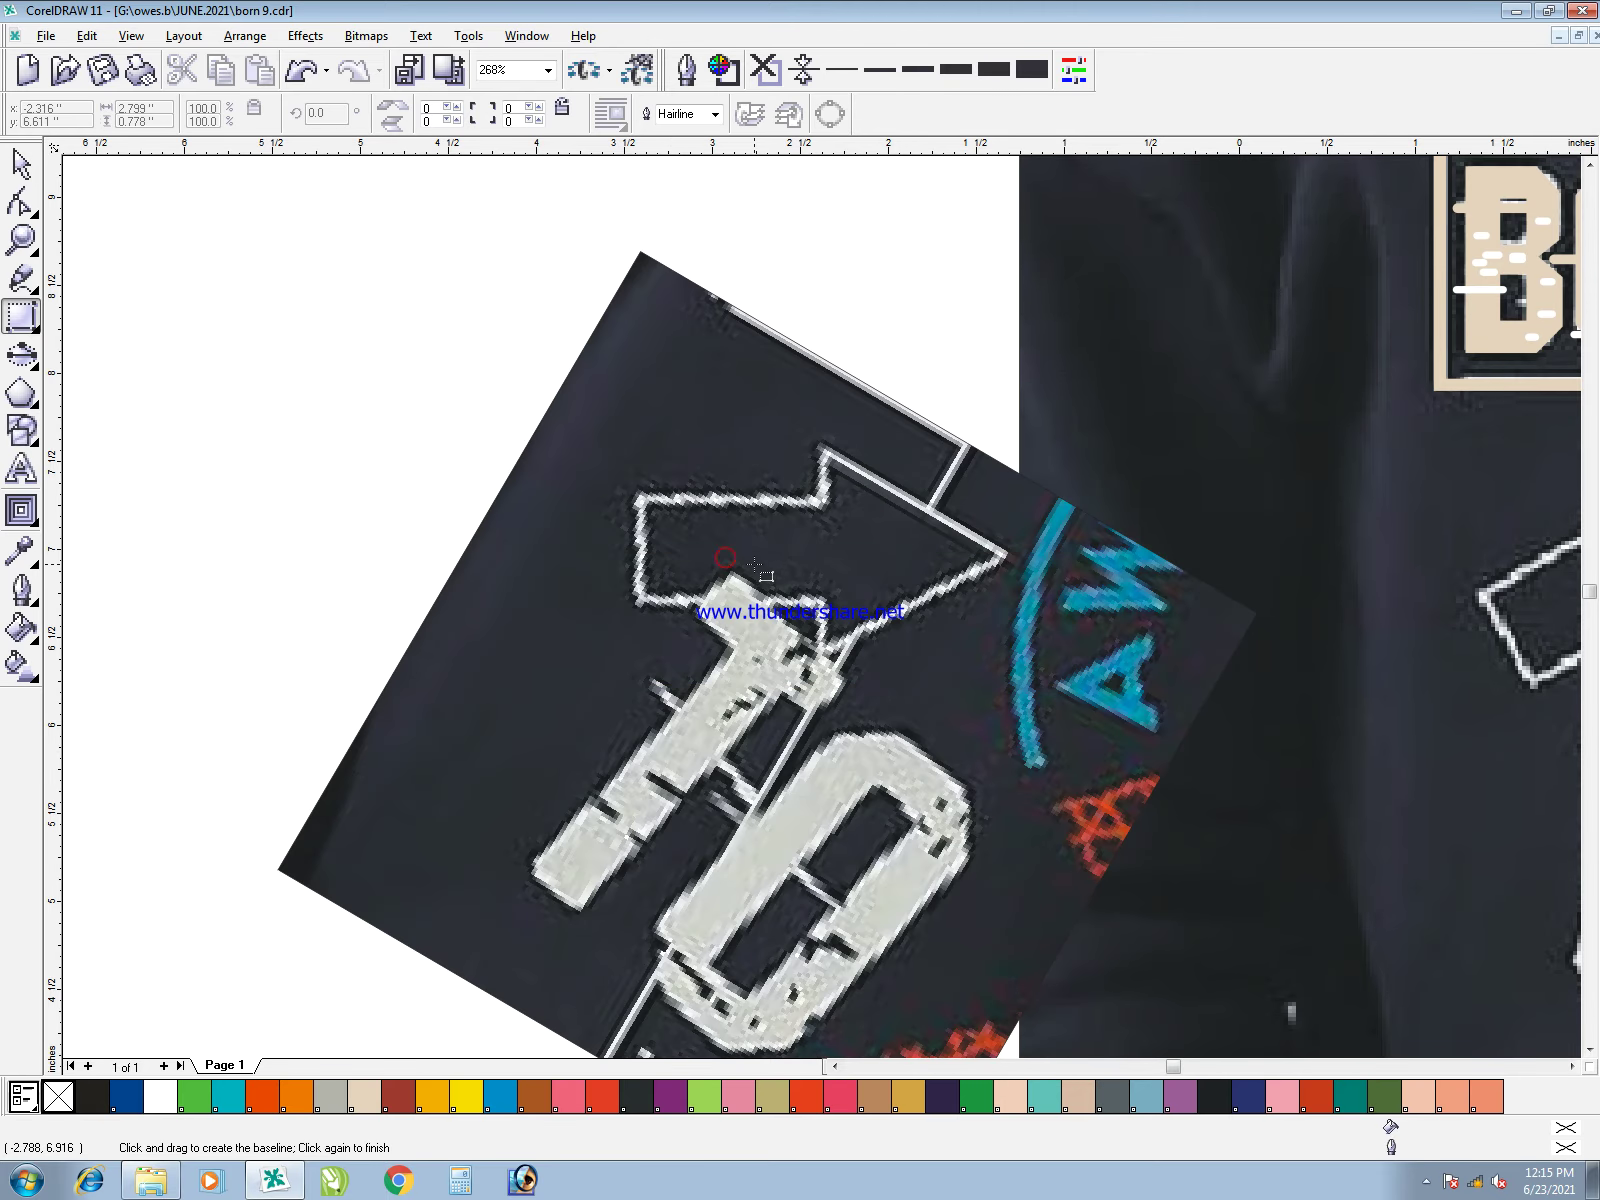
- Draw a rectangle over the arrow's shaft and set its outline width to 2 pt
{"action": "key", "text": "F6"}
{"action": "left_click_drag", "start_coordinate": [638, 498], "coordinate": [904, 604]}
{"action": "key", "text": "space"}
{"action": "key", "text": "2"}
- Draw a rectangle about 1.04 by 1.13 inches over the arrowhead and weld it to the shaft rectangle
{"action": "left_click_drag", "start_coordinate": [683, 407], "coordinate": [1088, 715]}
{"action": "left_click_drag", "start_coordinate": [1210, 763], "coordinate": [1286, 785]}
{"action": "key", "text": "F6"}
{"action": "left_click_drag", "start_coordinate": [430, 258], "coordinate": [861, 726]}
{"action": "key", "text": "space"}
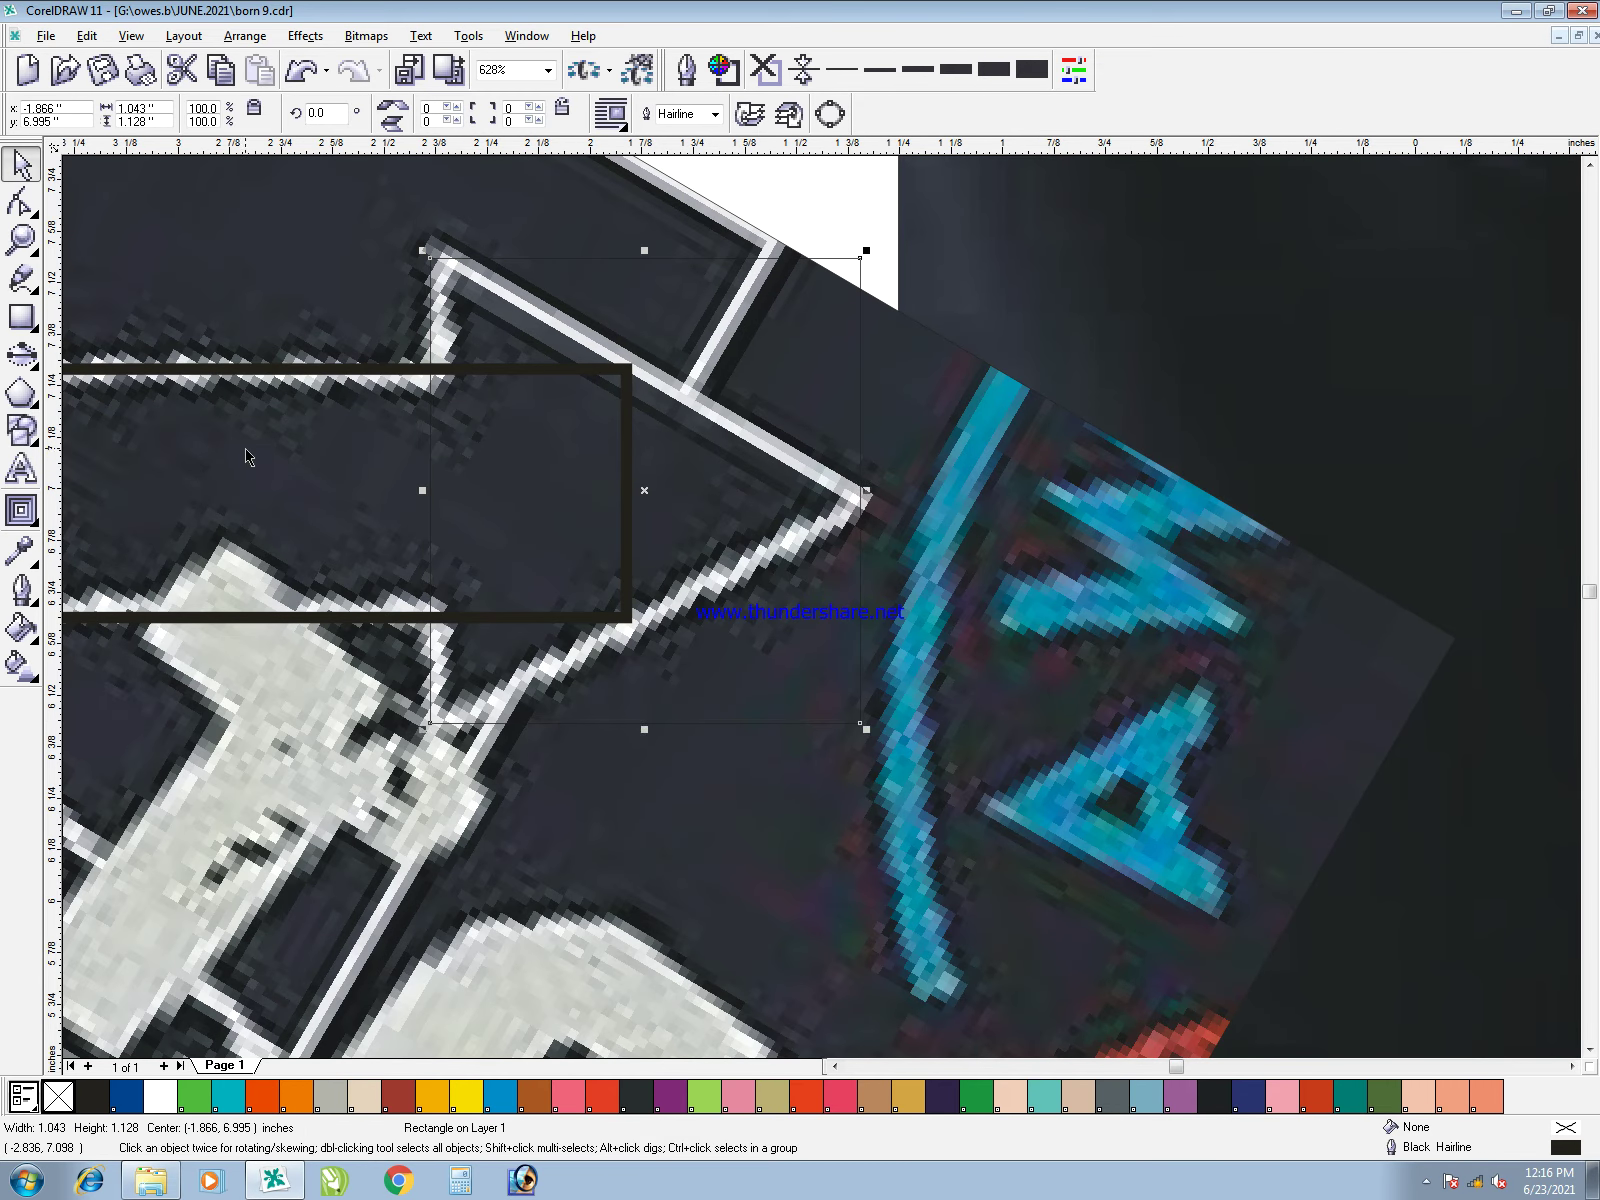
{"action": "left_click", "coordinate": [246, 453], "text": "shift"}
{"action": "left_click", "coordinate": [623, 114]}
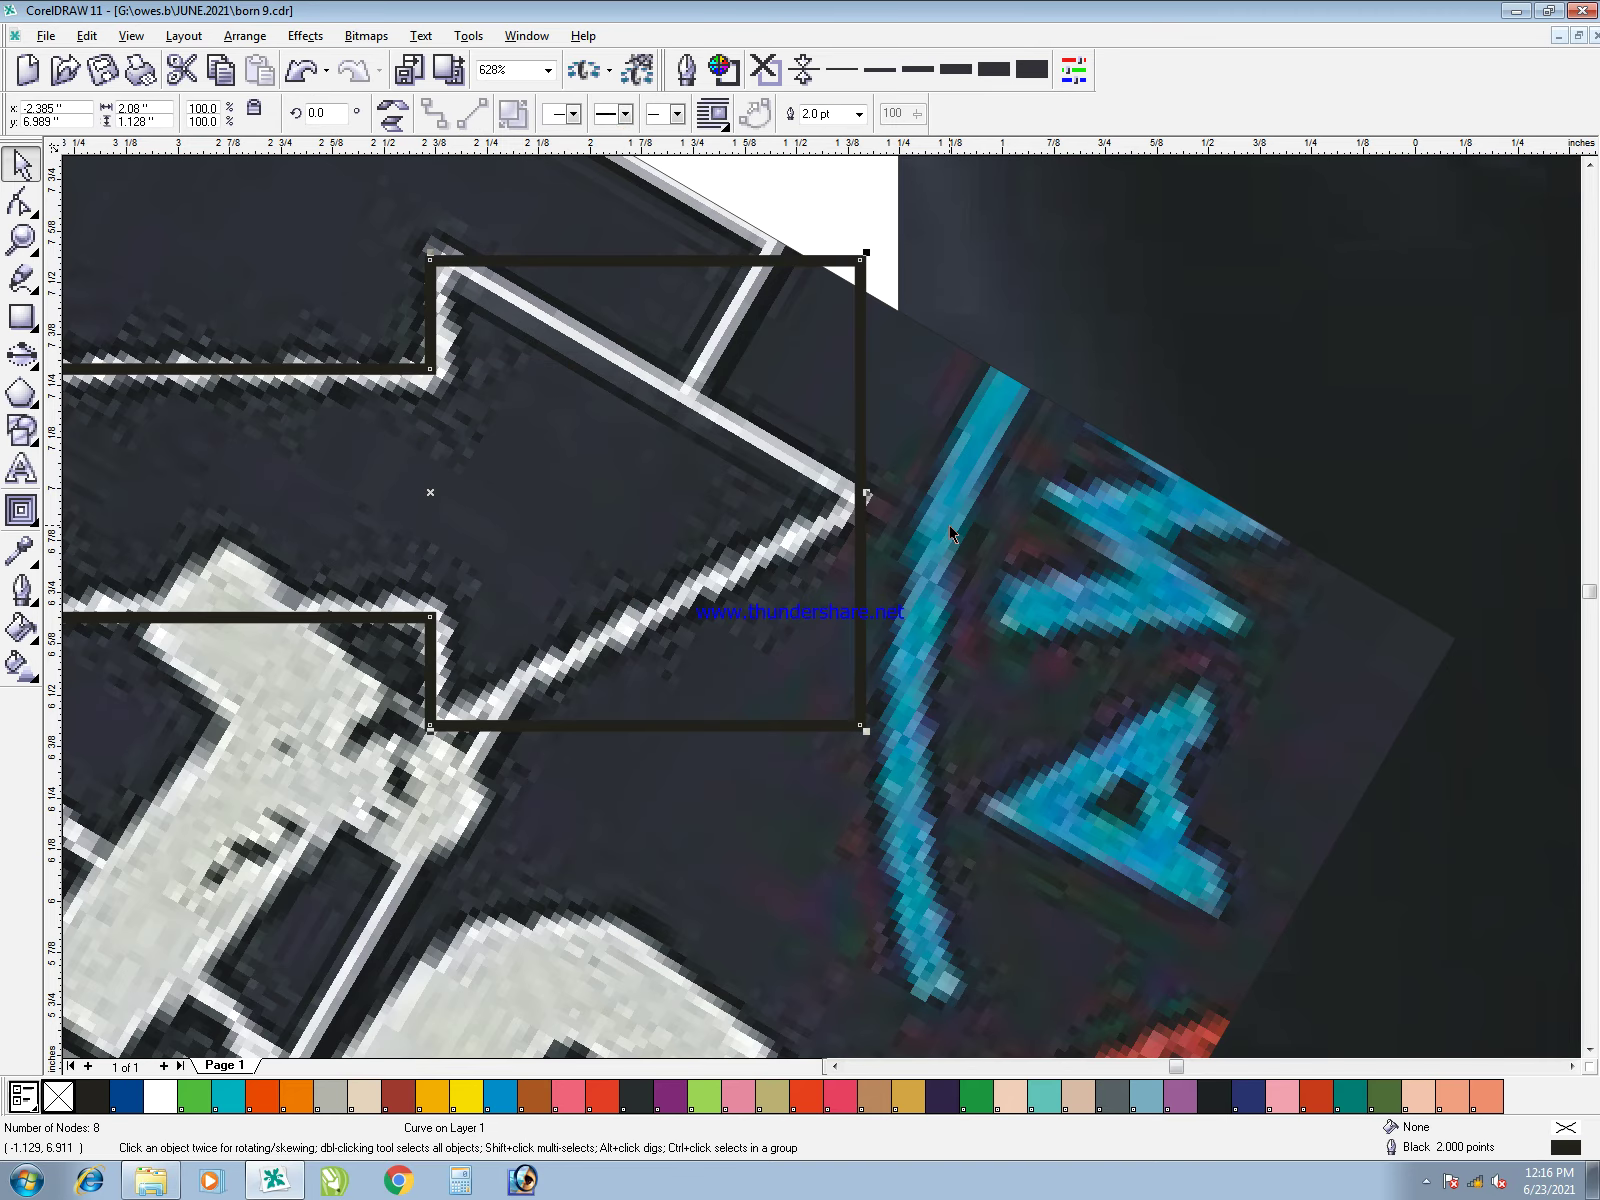
- Add a node midway along the arrowhead's right edge and delete the two right corner nodes to form the point
{"action": "key", "text": "F10"}
{"action": "left_click_drag", "start_coordinate": [940, 641], "coordinate": [778, 815]}
{"action": "left_click", "coordinate": [26, 127]}
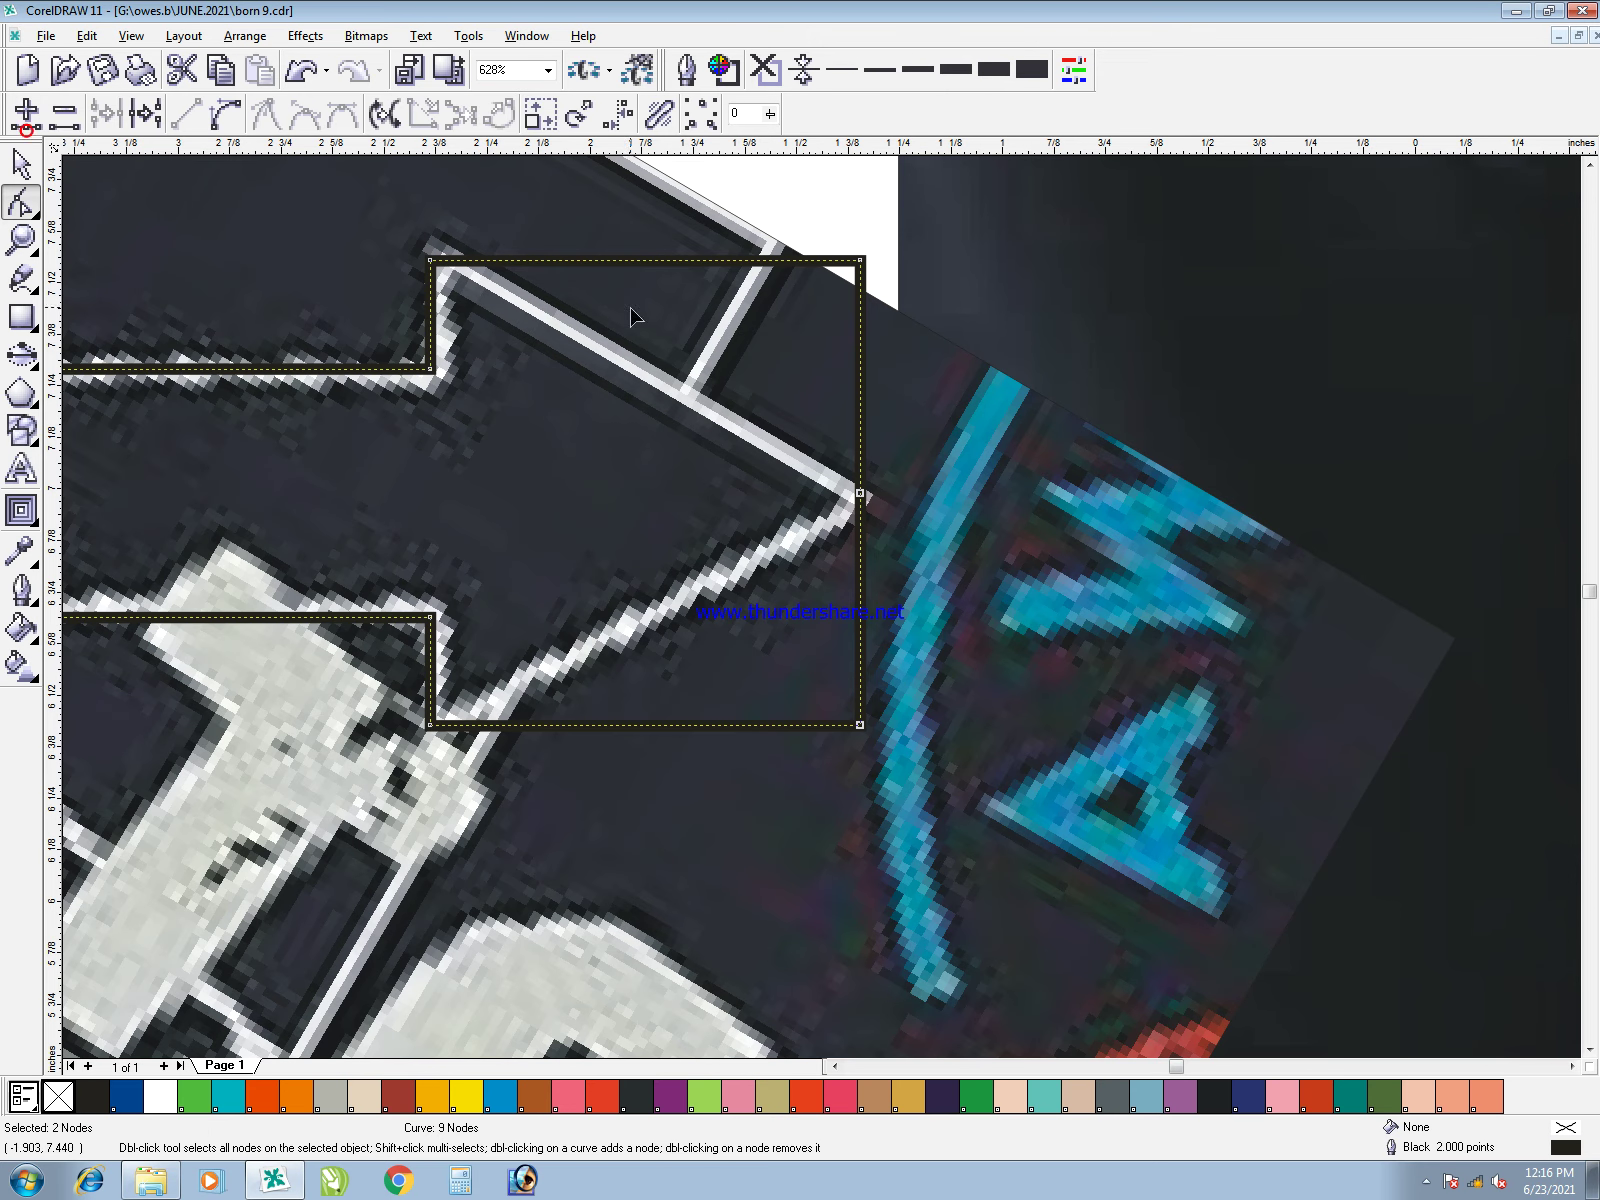
{"action": "left_click_drag", "start_coordinate": [881, 243], "coordinate": [816, 302]}
{"action": "left_click", "coordinate": [930, 580]}
{"action": "left_click_drag", "start_coordinate": [1014, 222], "coordinate": [782, 418]}
{"action": "key", "text": "Delete"}
{"action": "left_click_drag", "start_coordinate": [935, 660], "coordinate": [803, 777]}
{"action": "key", "text": "Delete"}
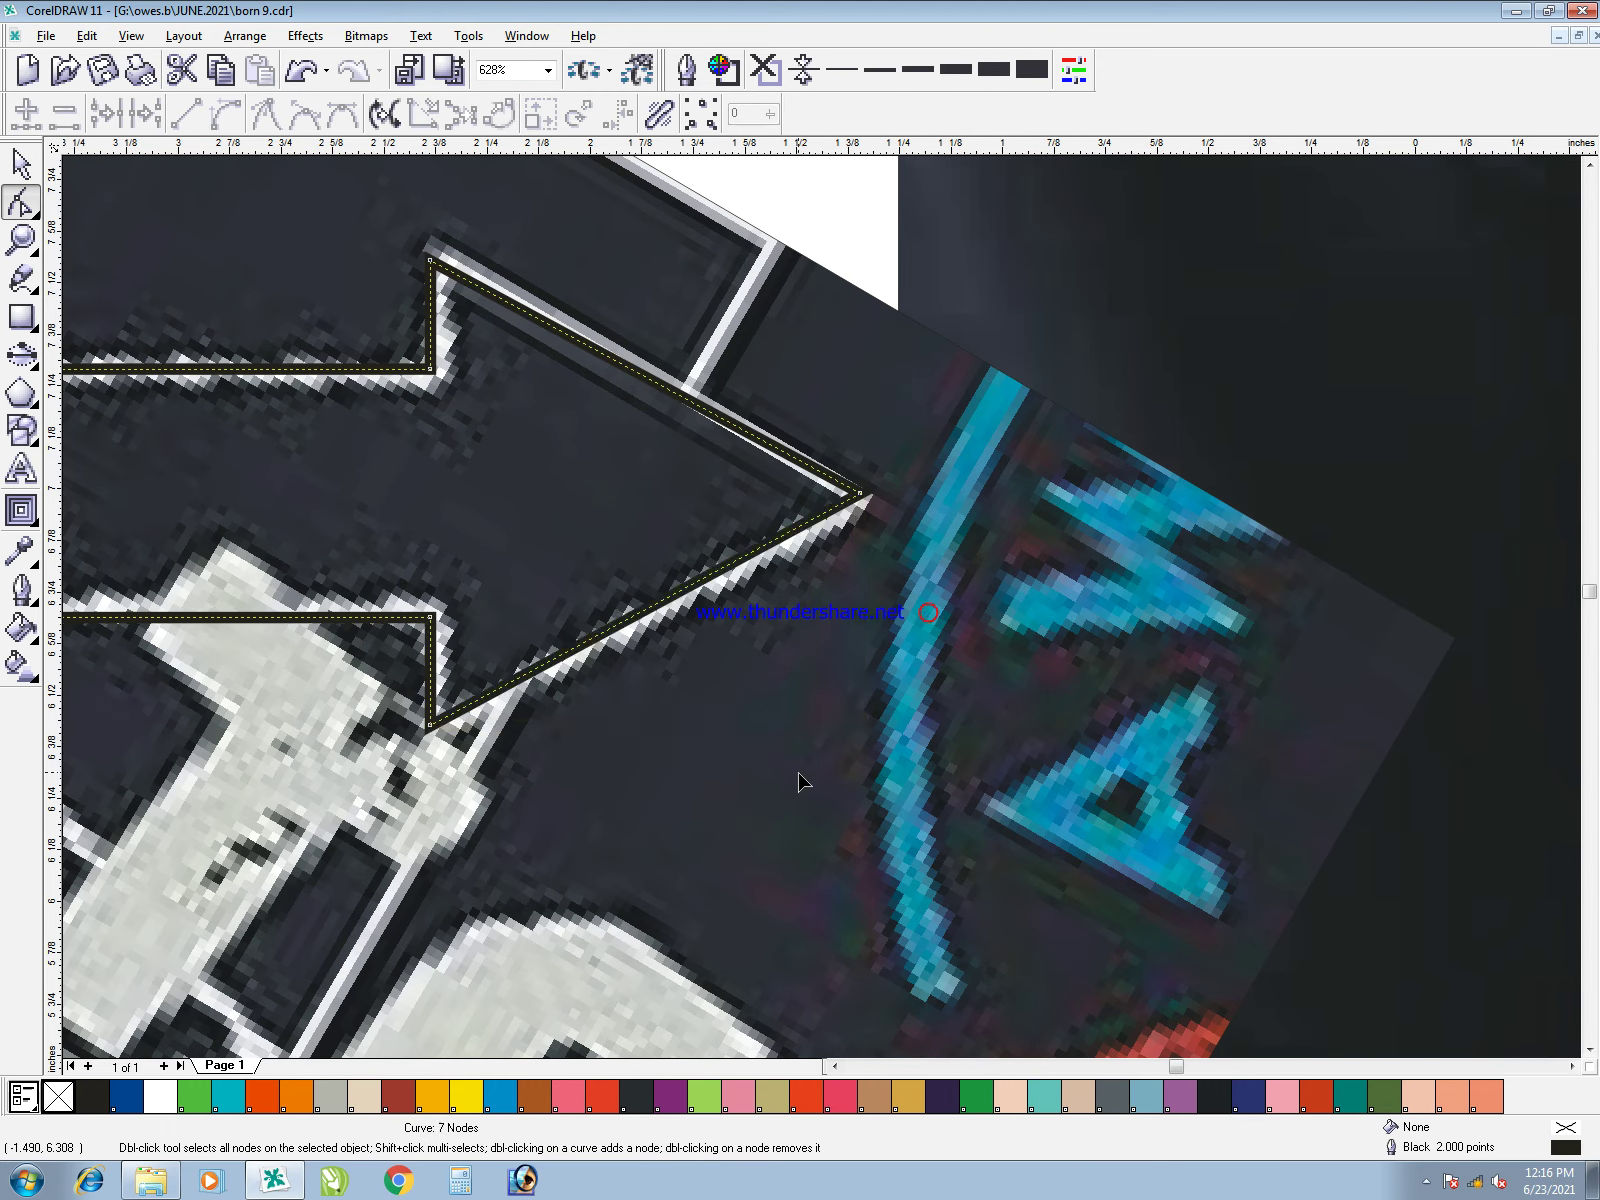
- Set the arrow's outline width to 4 pt
{"action": "key", "text": "space"}
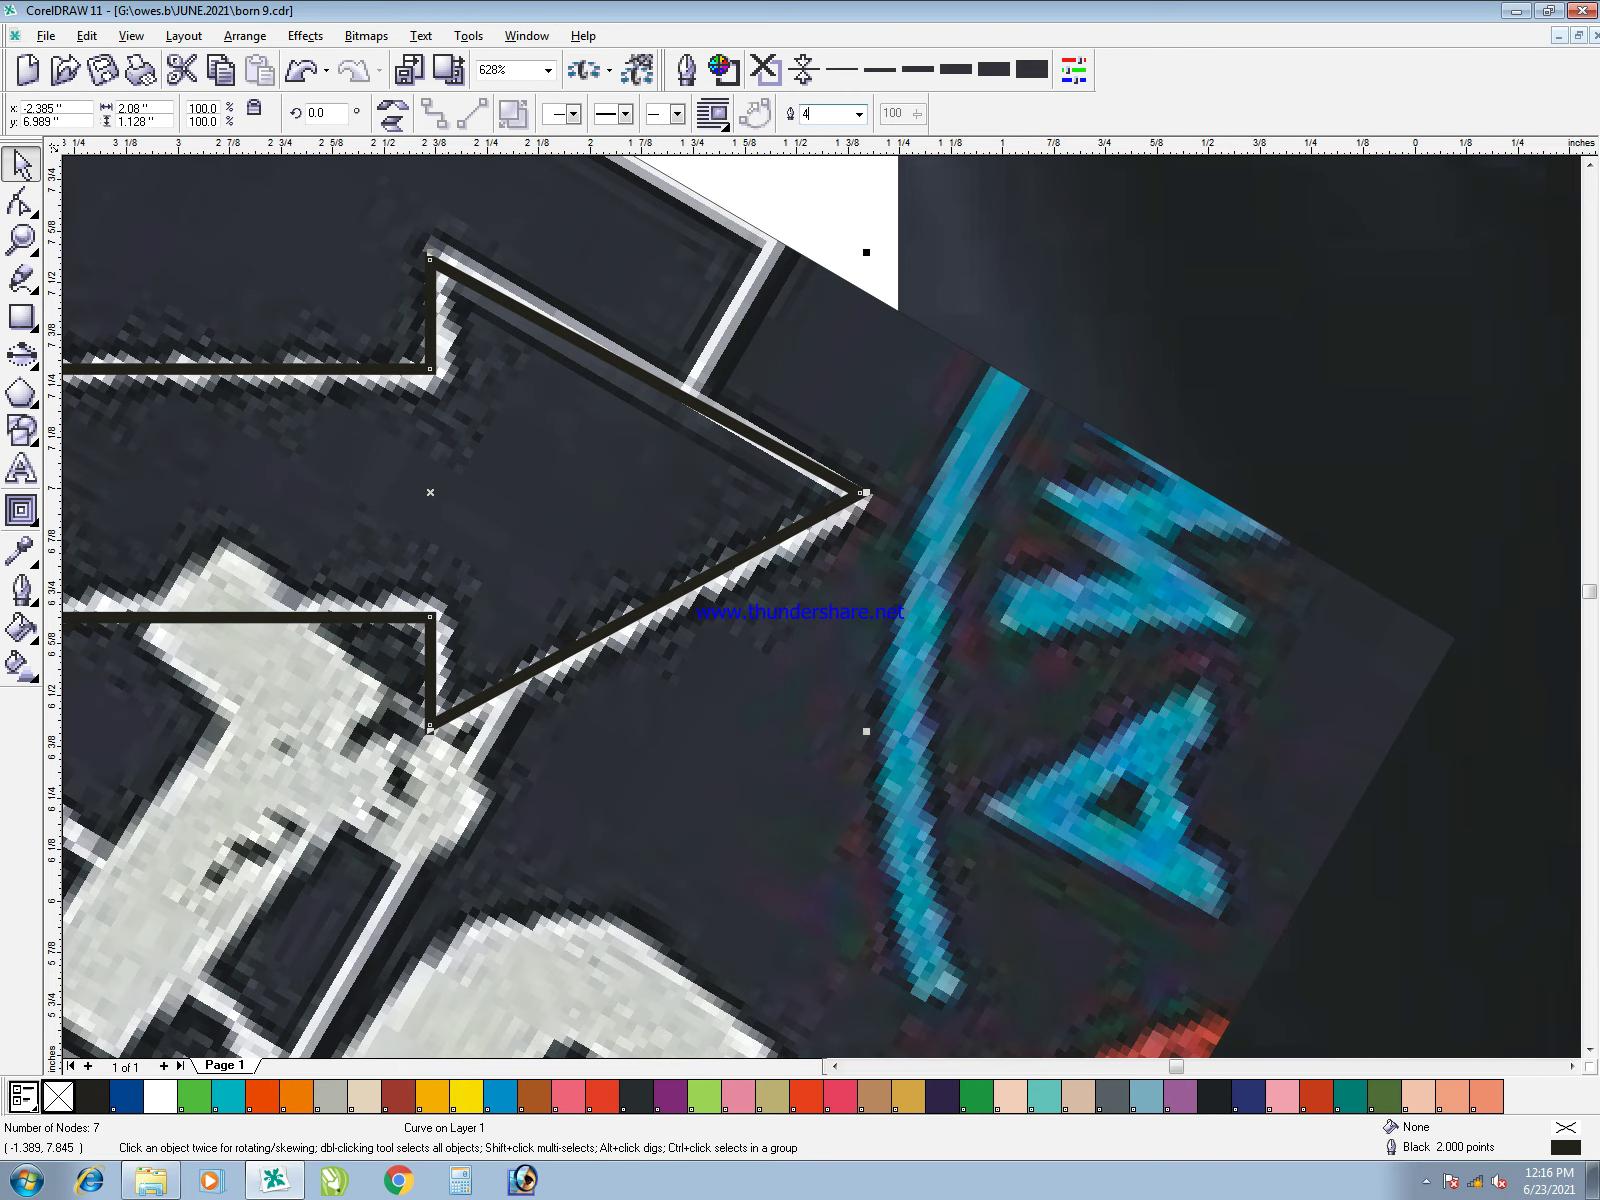
{"action": "type", "text": "4"}
{"action": "key", "text": "Return"}
- Rotate the arrow and the cropped photo together back to 0 degrees
{"action": "scroll", "coordinate": [875, 450], "scroll_direction": "down", "scroll_amount": 2}
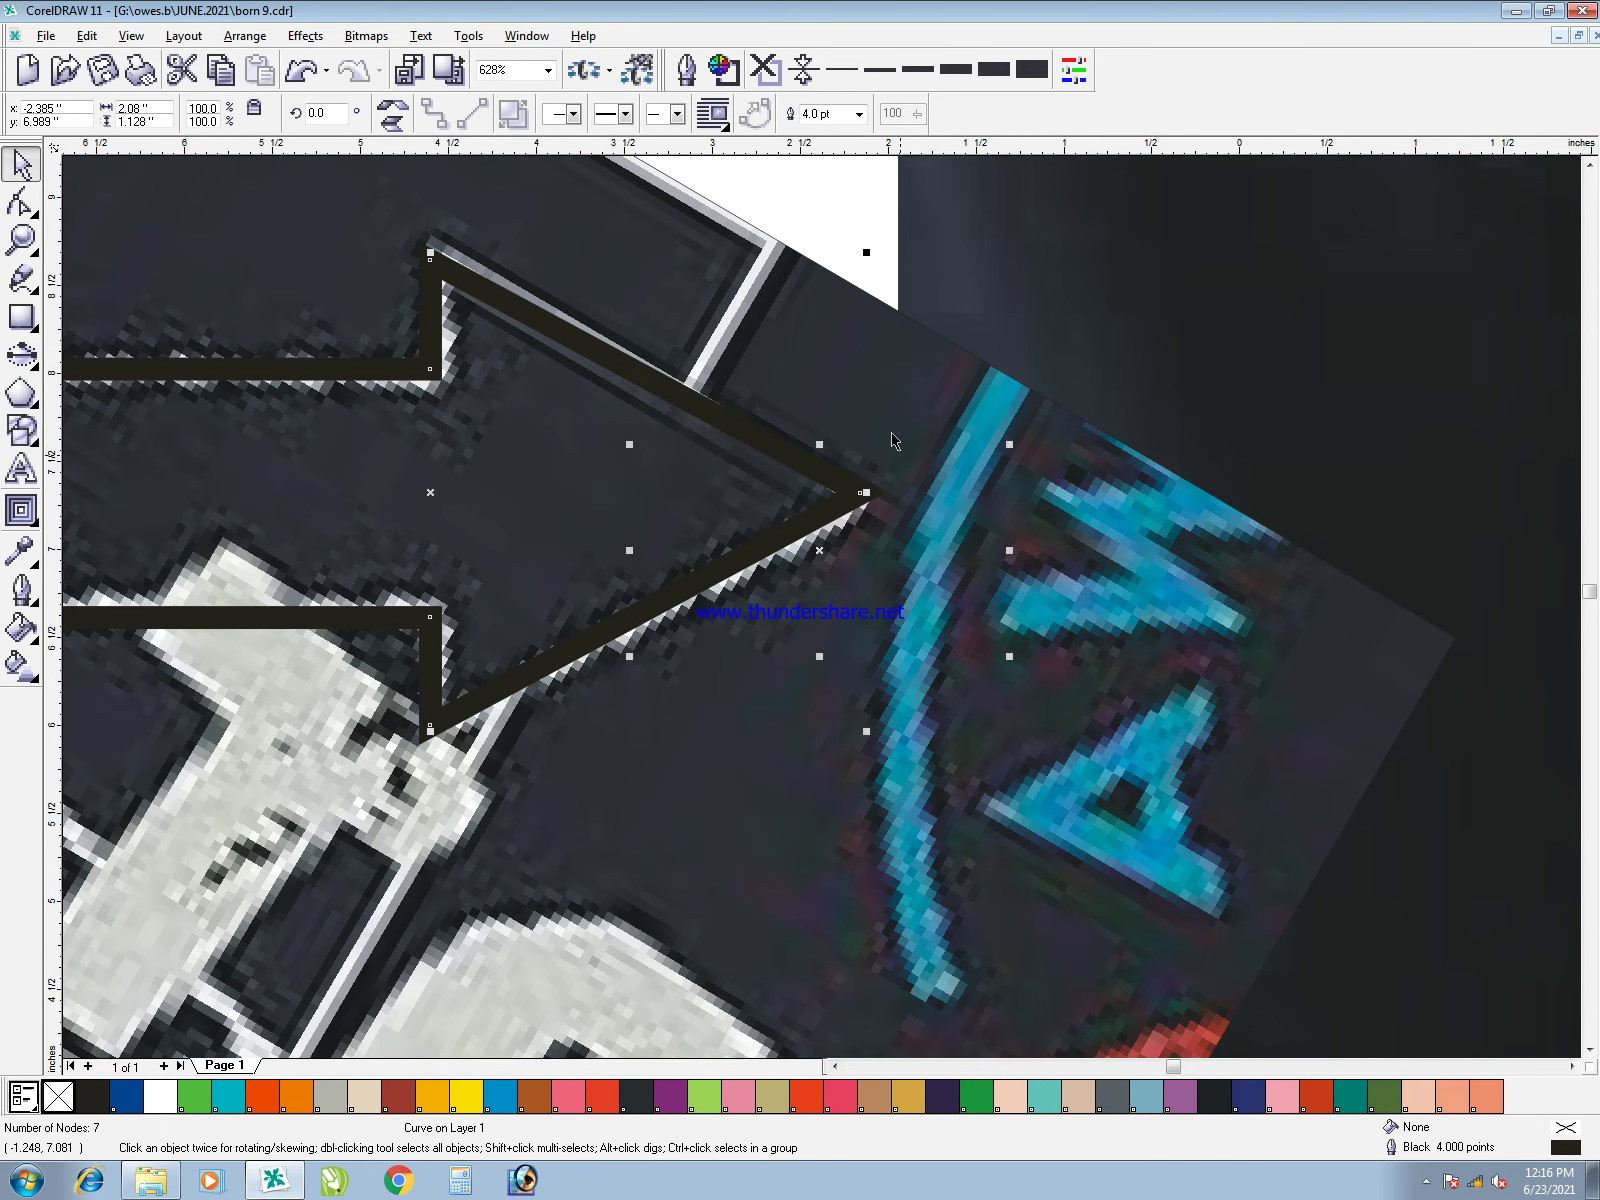
{"action": "key", "text": "ctrl+a"}
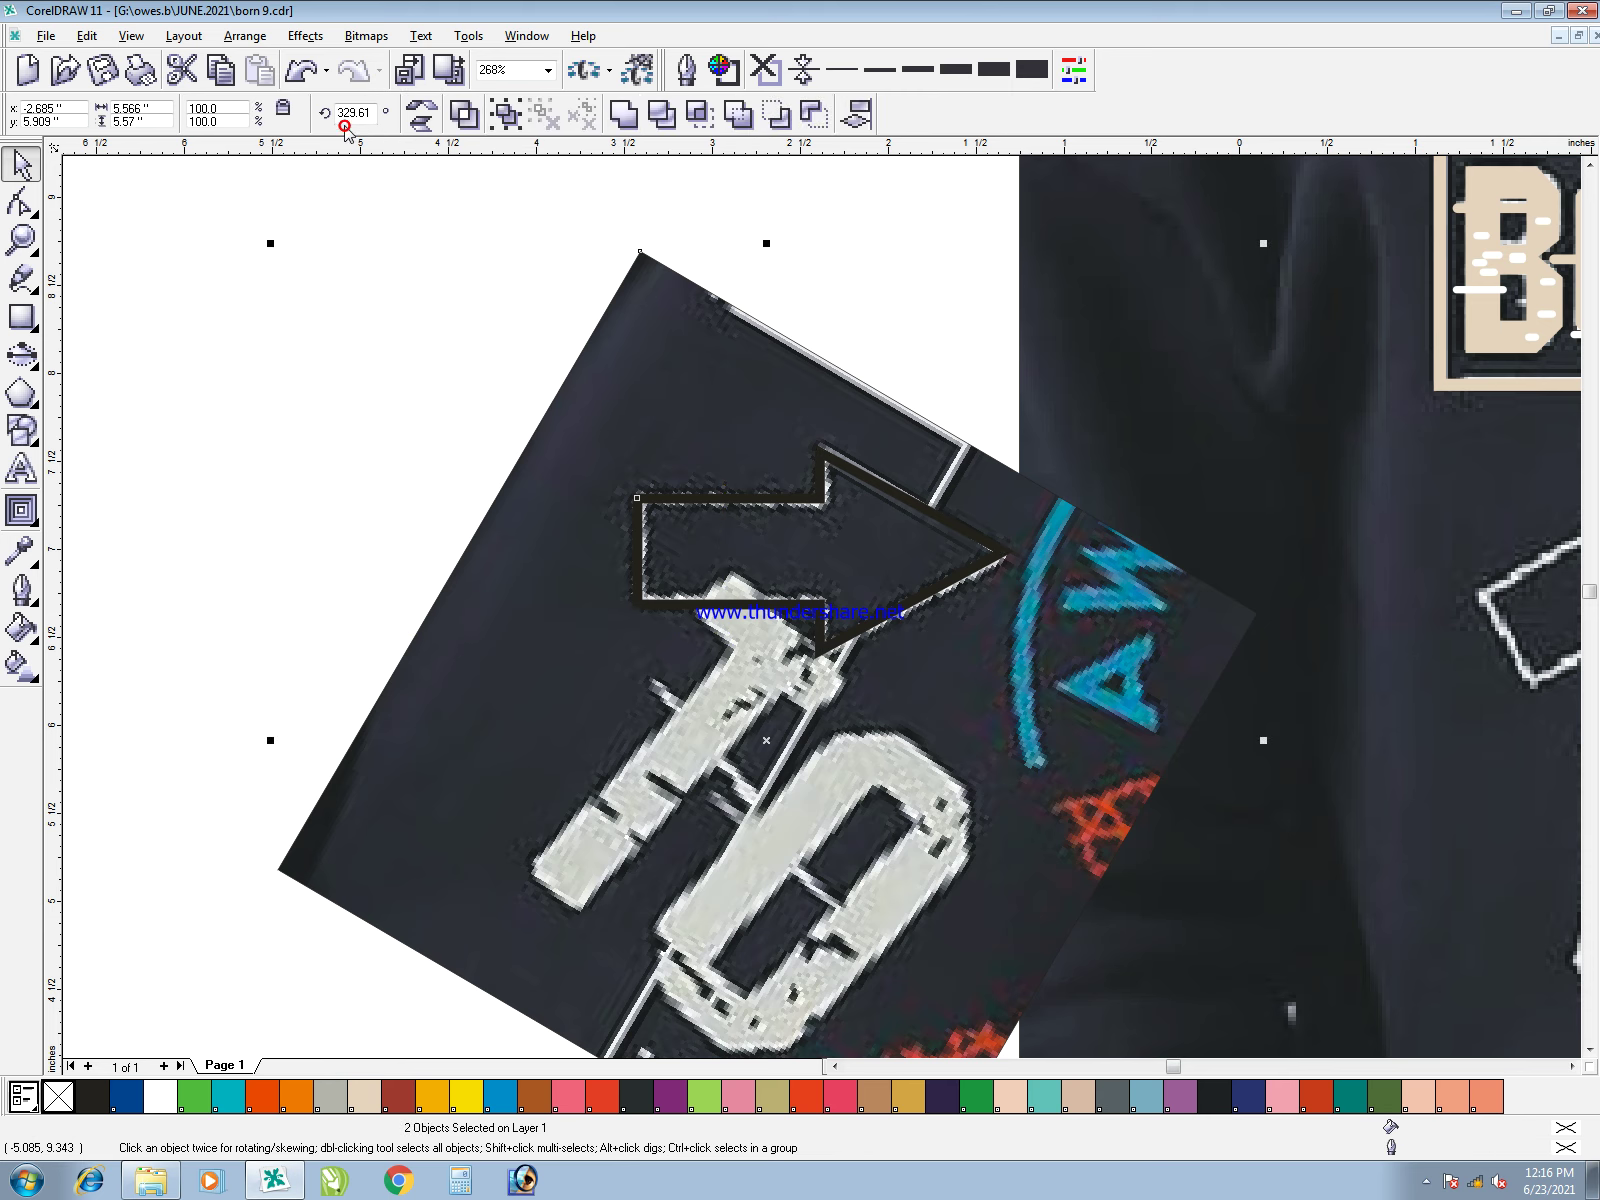
{"action": "type", "text": "0"}
{"action": "key", "text": "Return"}
- Fill the arrow with white and set its outline colour to beige PANTONE 482 CVC
{"action": "left_click", "coordinate": [732, 518]}
{"action": "left_click", "coordinate": [155, 1098]}
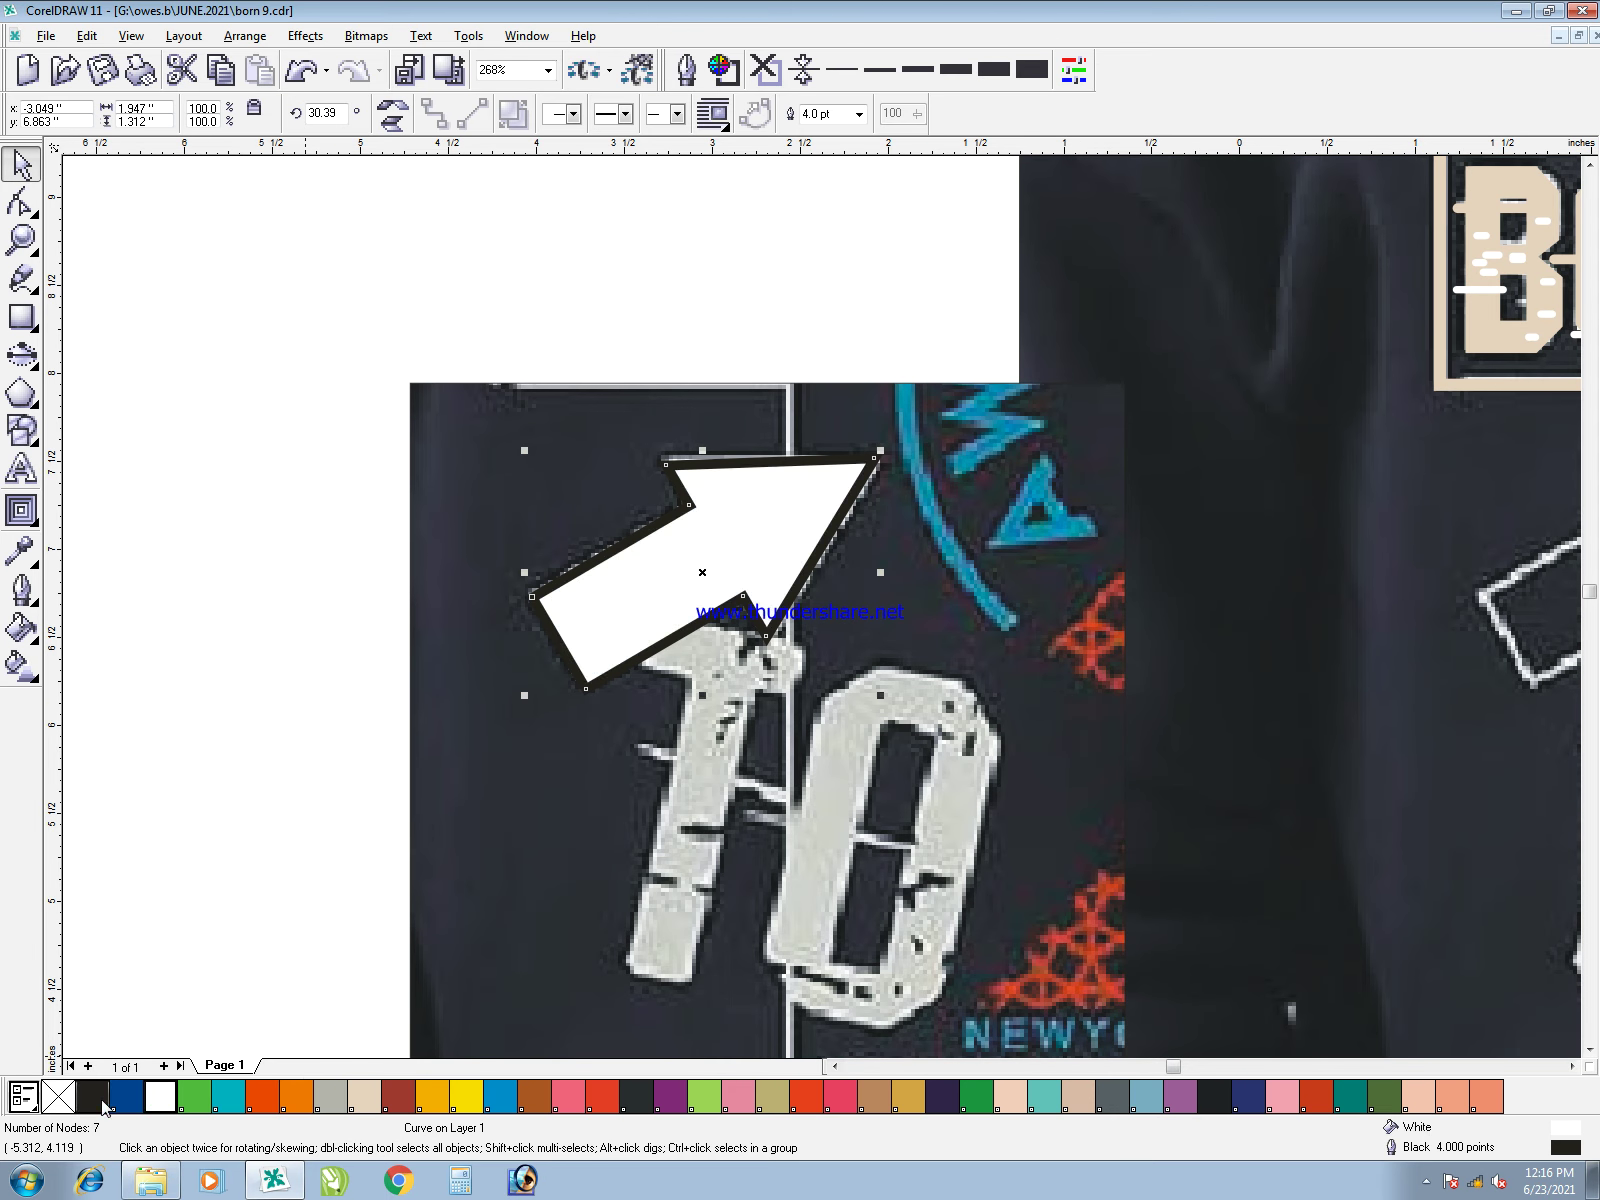
{"action": "right_click", "coordinate": [363, 1097]}
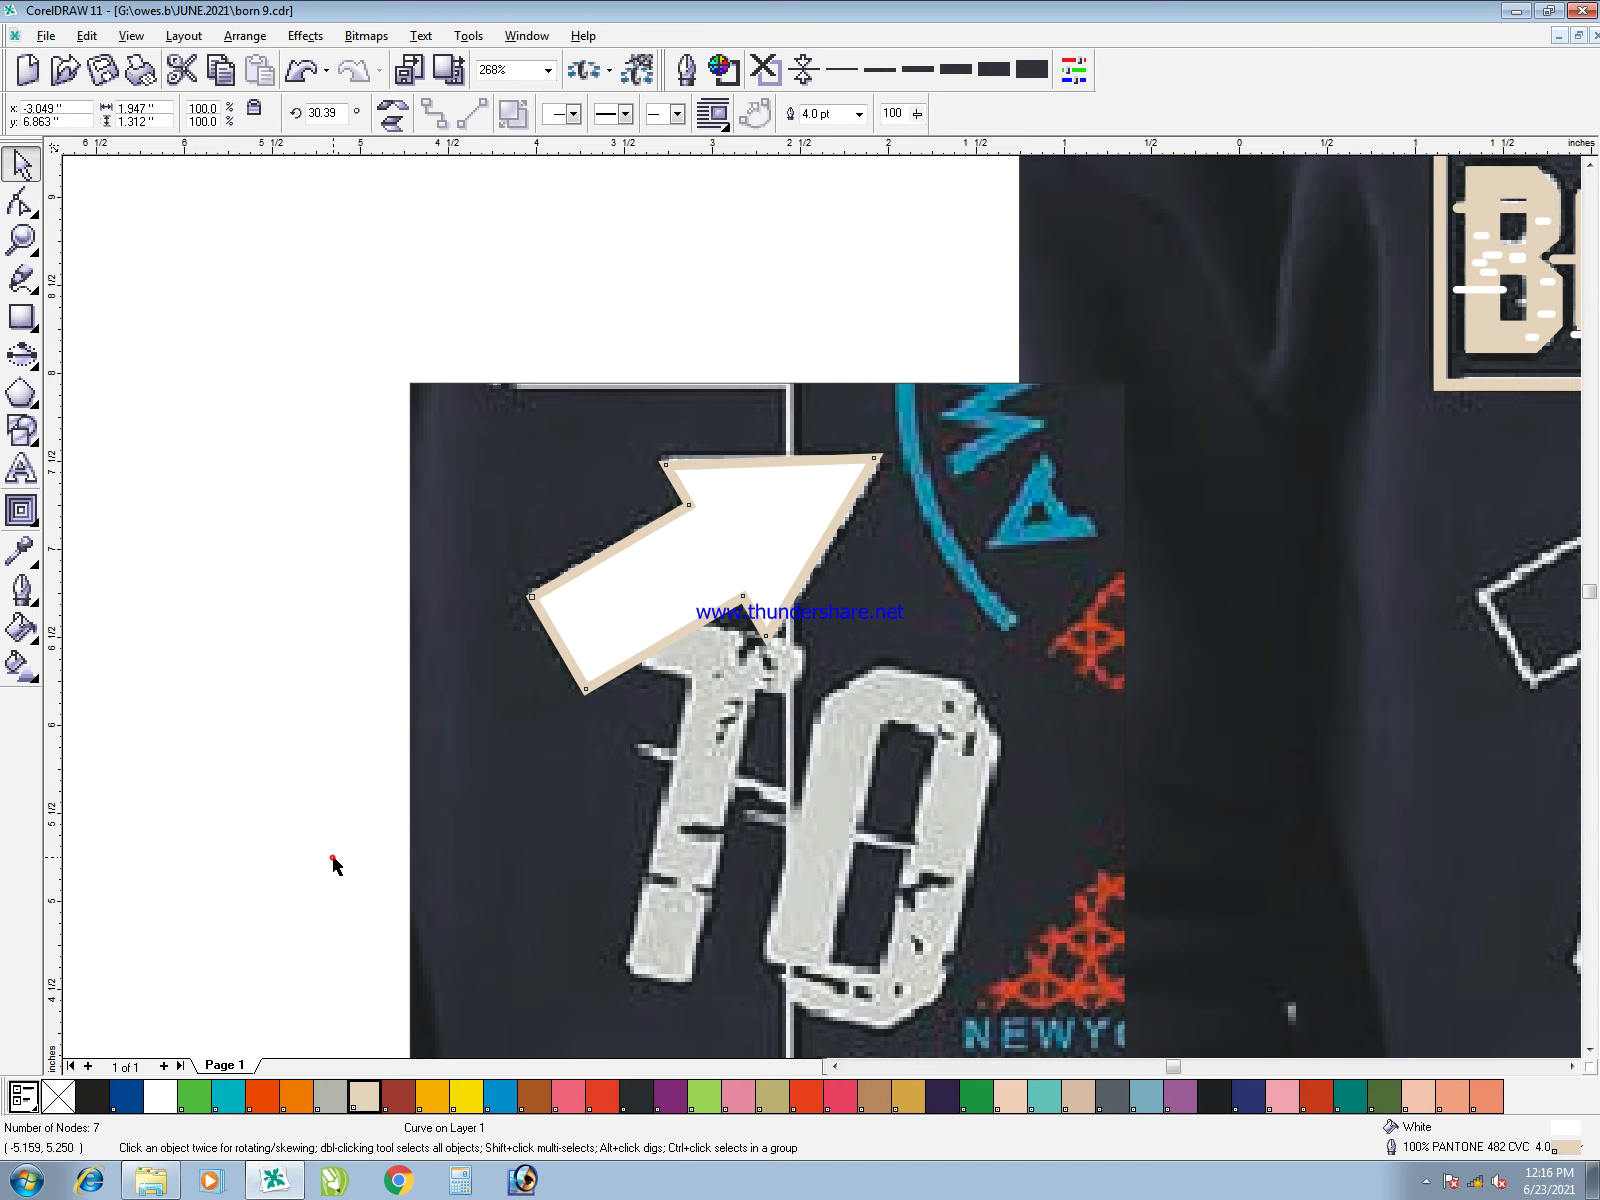
{"action": "left_click", "coordinate": [332, 861]}
- Move the arrow about 5.36 inches right onto the matching arrow in the main artwork
{"action": "scroll", "coordinate": [565, 650], "scroll_direction": "down", "scroll_amount": 2}
{"action": "left_click_drag", "start_coordinate": [643, 470], "coordinate": [1172, 478]}
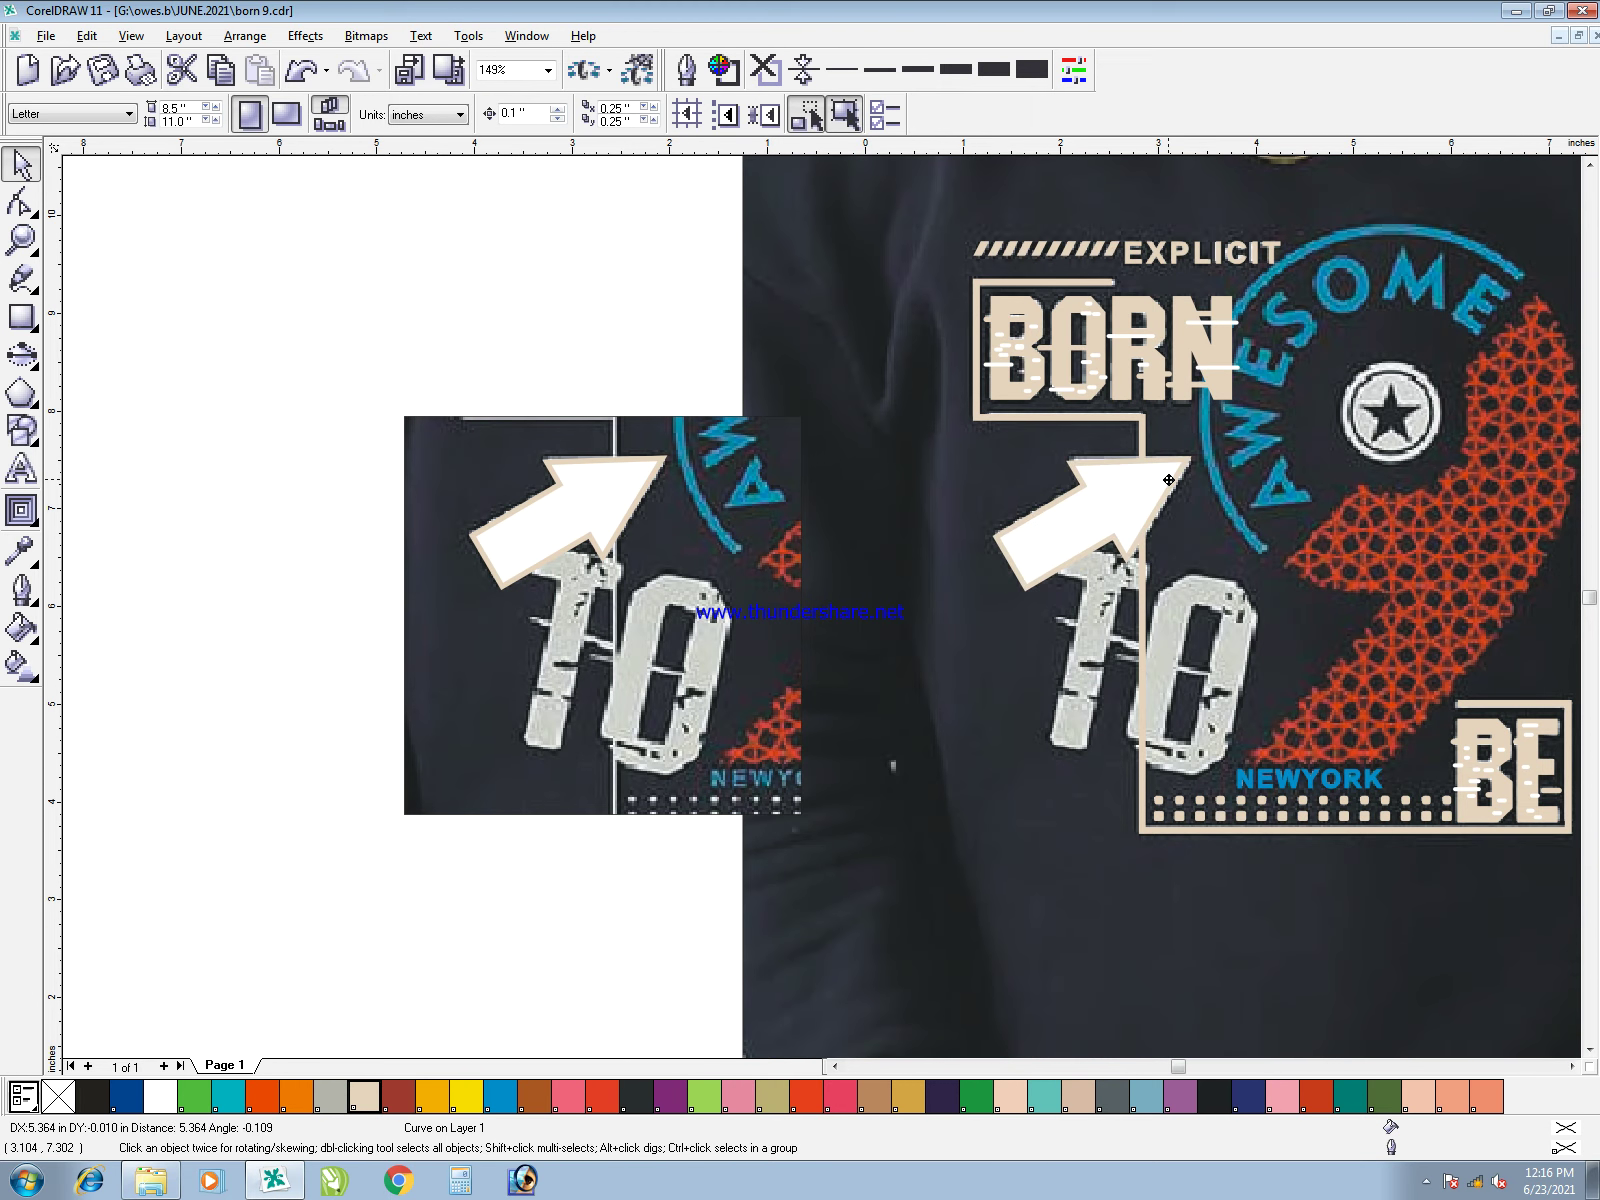
{"action": "left_click_drag", "start_coordinate": [1172, 478], "coordinate": [1172, 477]}
- Move the cropped photo about 0.8 inches further left, away from the main photo
{"action": "left_click", "coordinate": [464, 614]}
{"action": "key", "text": "F2"}
{"action": "left_click_drag", "start_coordinate": [346, 411], "coordinate": [818, 949]}
{"action": "left_click_drag", "start_coordinate": [820, 673], "coordinate": [677, 692]}
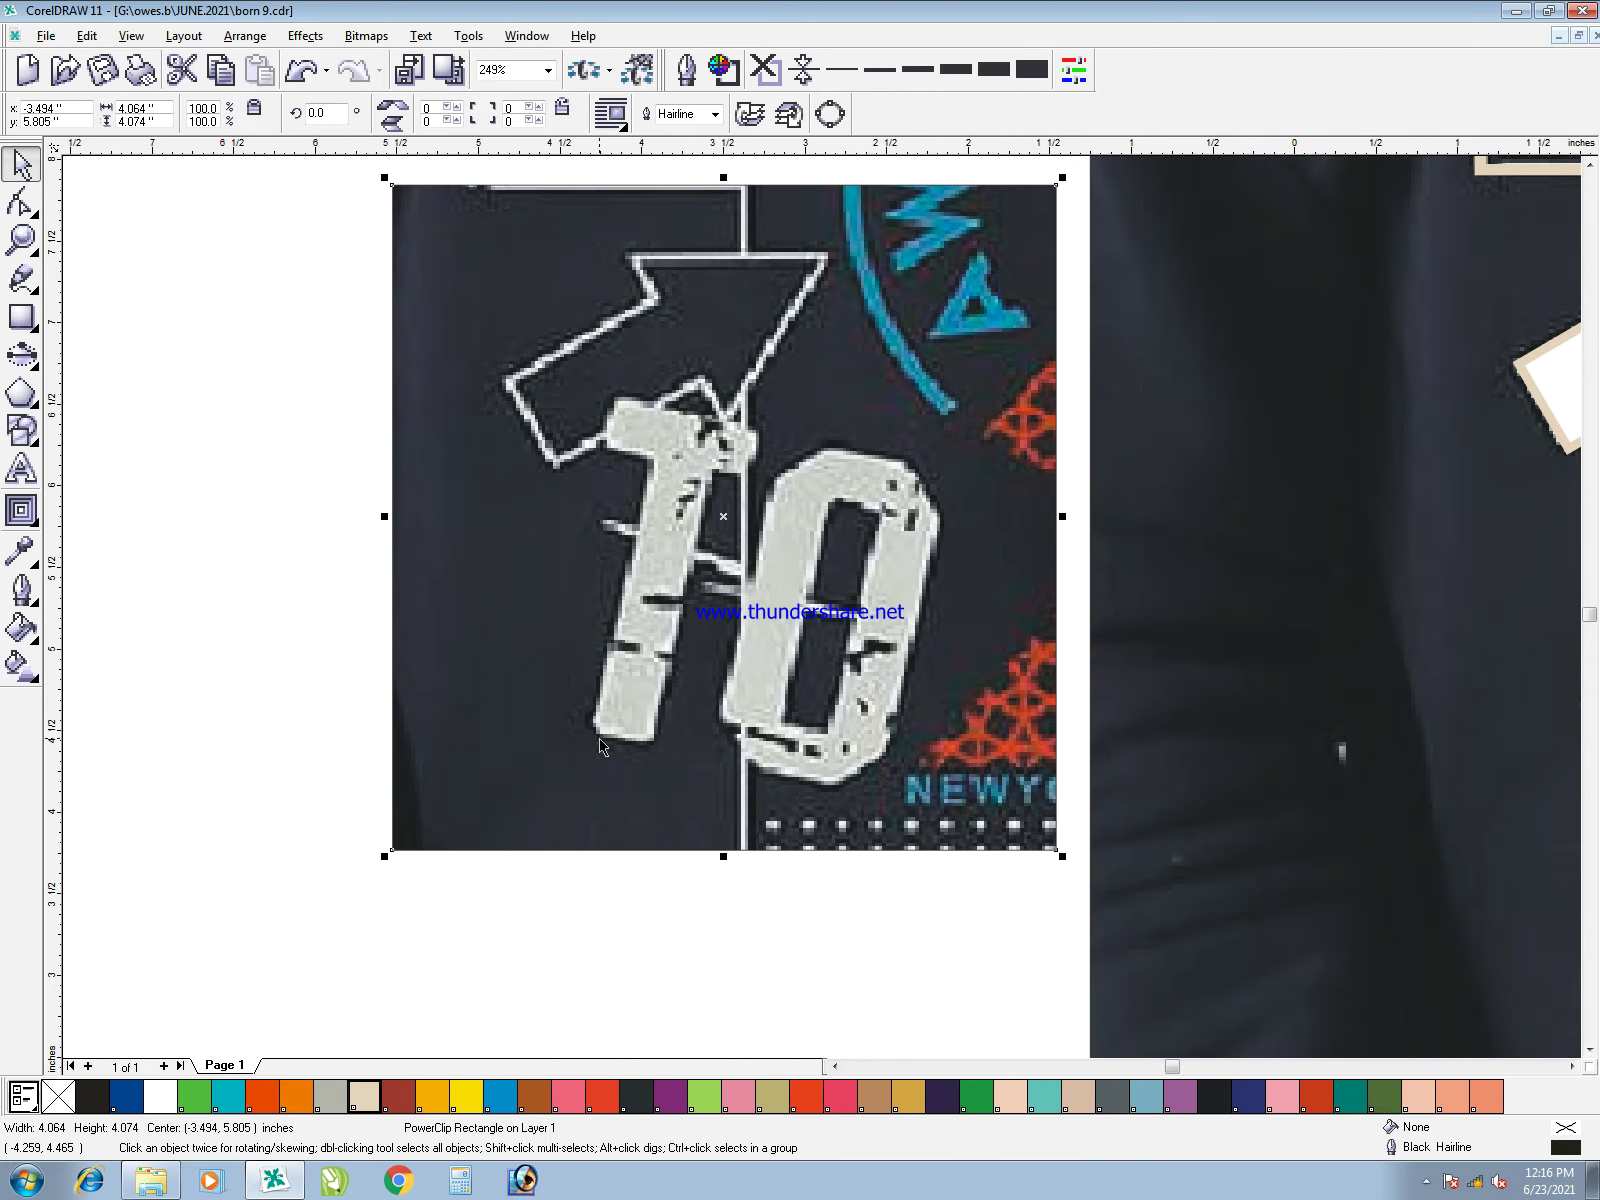
- Draw a slanted three-point rectangle about 2.75 inches wide from the base of the 1, following the slant of the 10
{"action": "key", "text": "F6"}
{"action": "left_click_drag", "start_coordinate": [595, 732], "coordinate": [998, 852]}
{"action": "left_click", "coordinate": [967, 993]}
{"action": "key", "text": "space"}
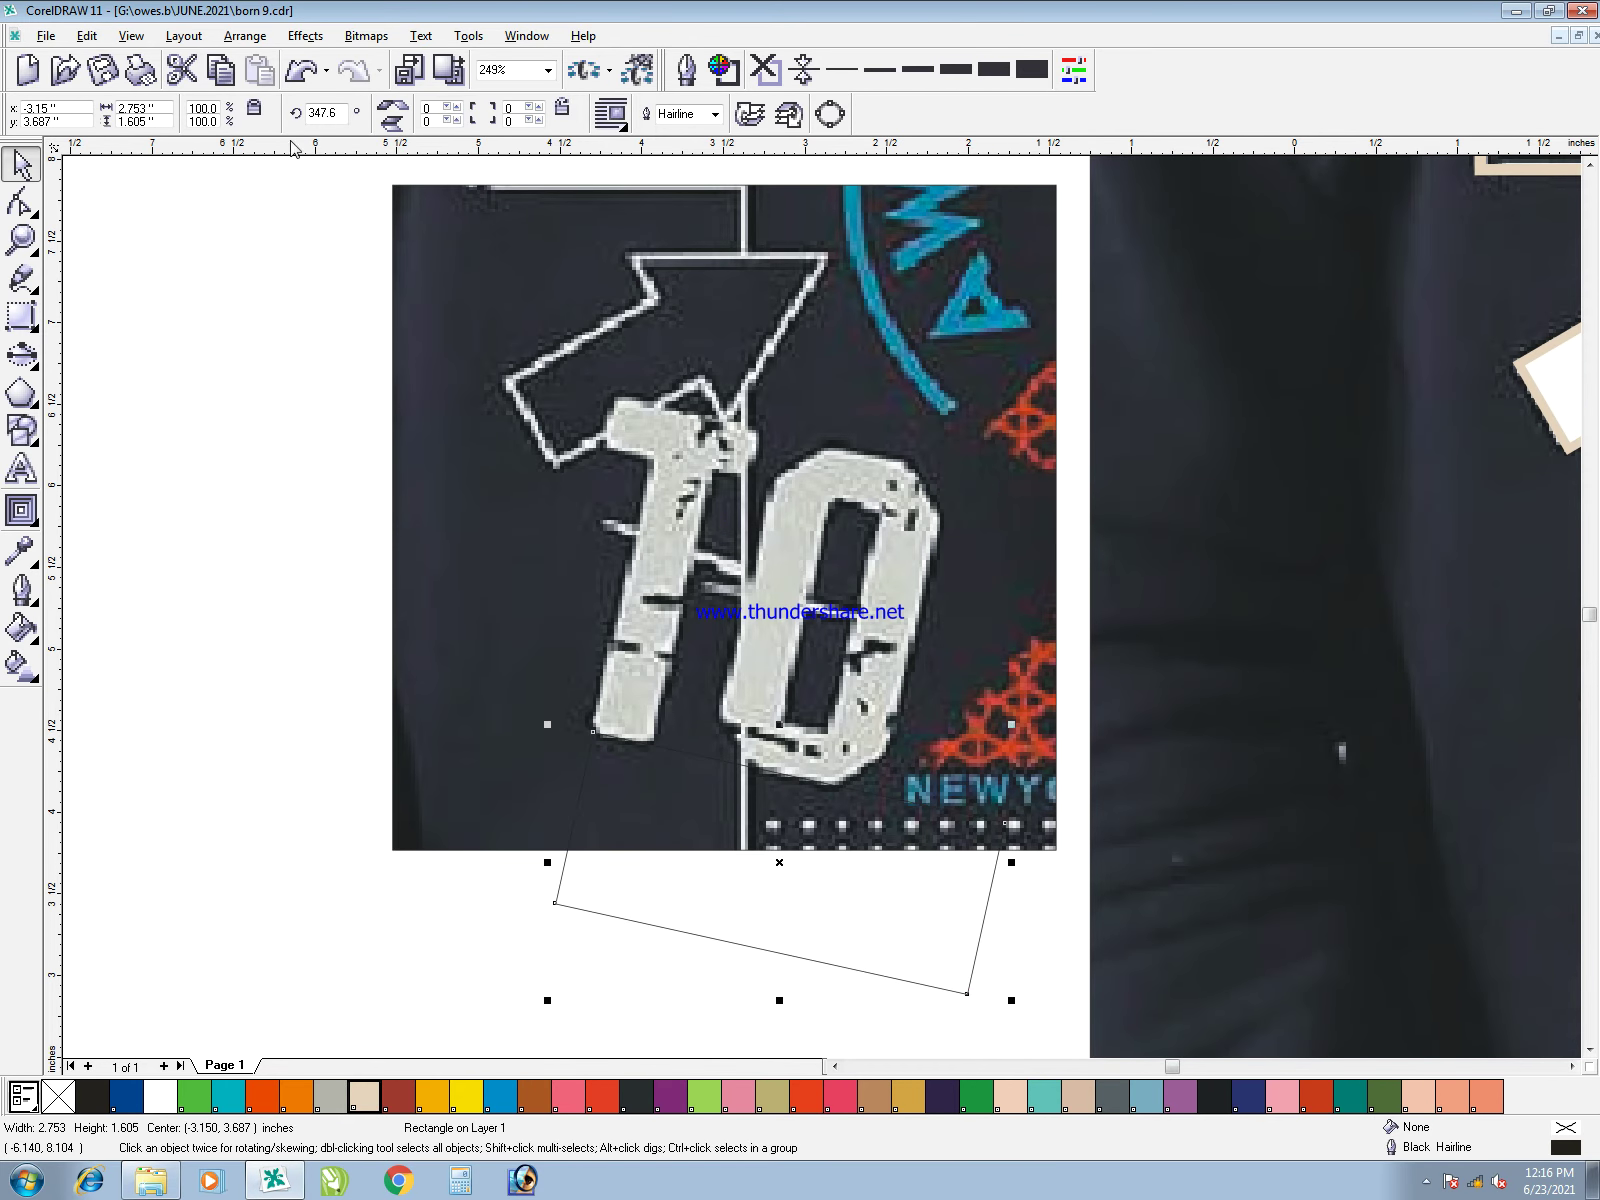
- Straighten the slanted rectangle to 0 degrees, repeat the rotation on the cropped photo so the 10 stands upright, and delete the rectangle
{"action": "double_click", "coordinate": [320, 113]}
{"action": "type", "text": "0"}
{"action": "key", "text": "Return"}
{"action": "key", "text": "space"}
{"action": "left_click", "coordinate": [566, 457]}
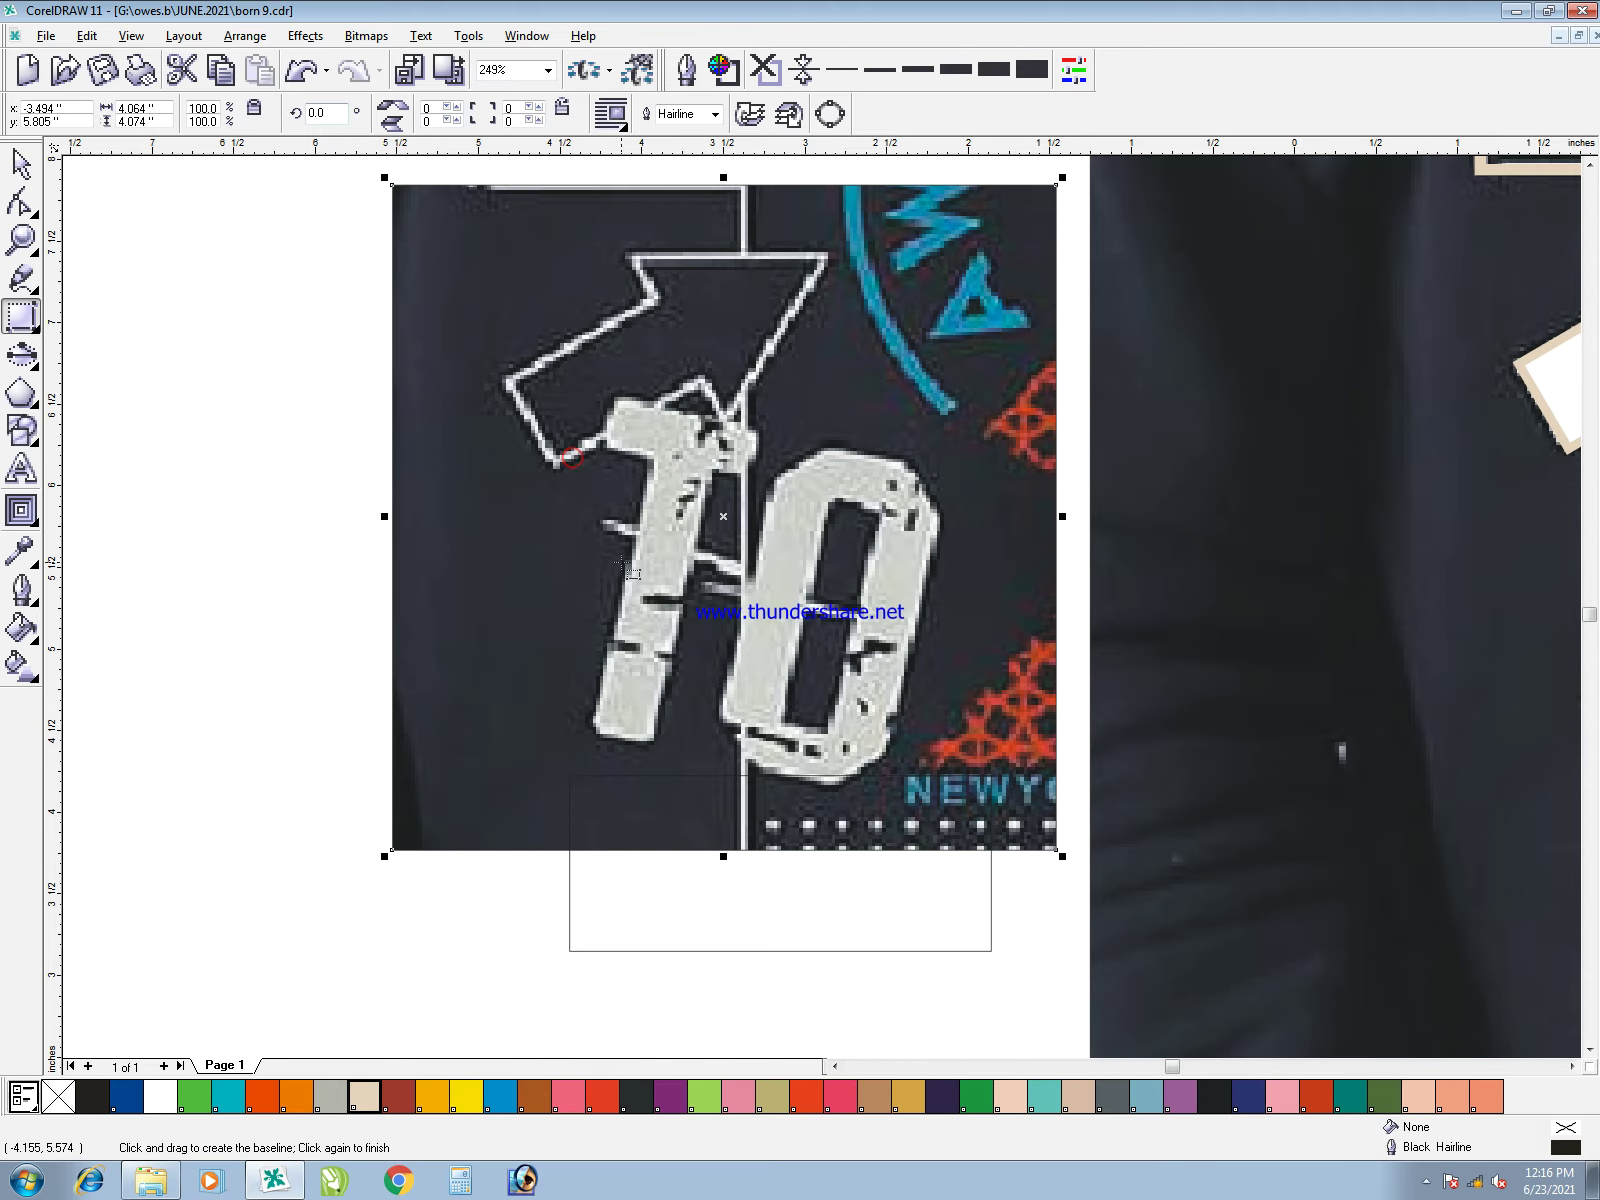
{"action": "key", "text": "ctrl+r"}
{"action": "key", "text": "space"}
{"action": "key", "text": "Tab"}
{"action": "key", "text": "Delete"}
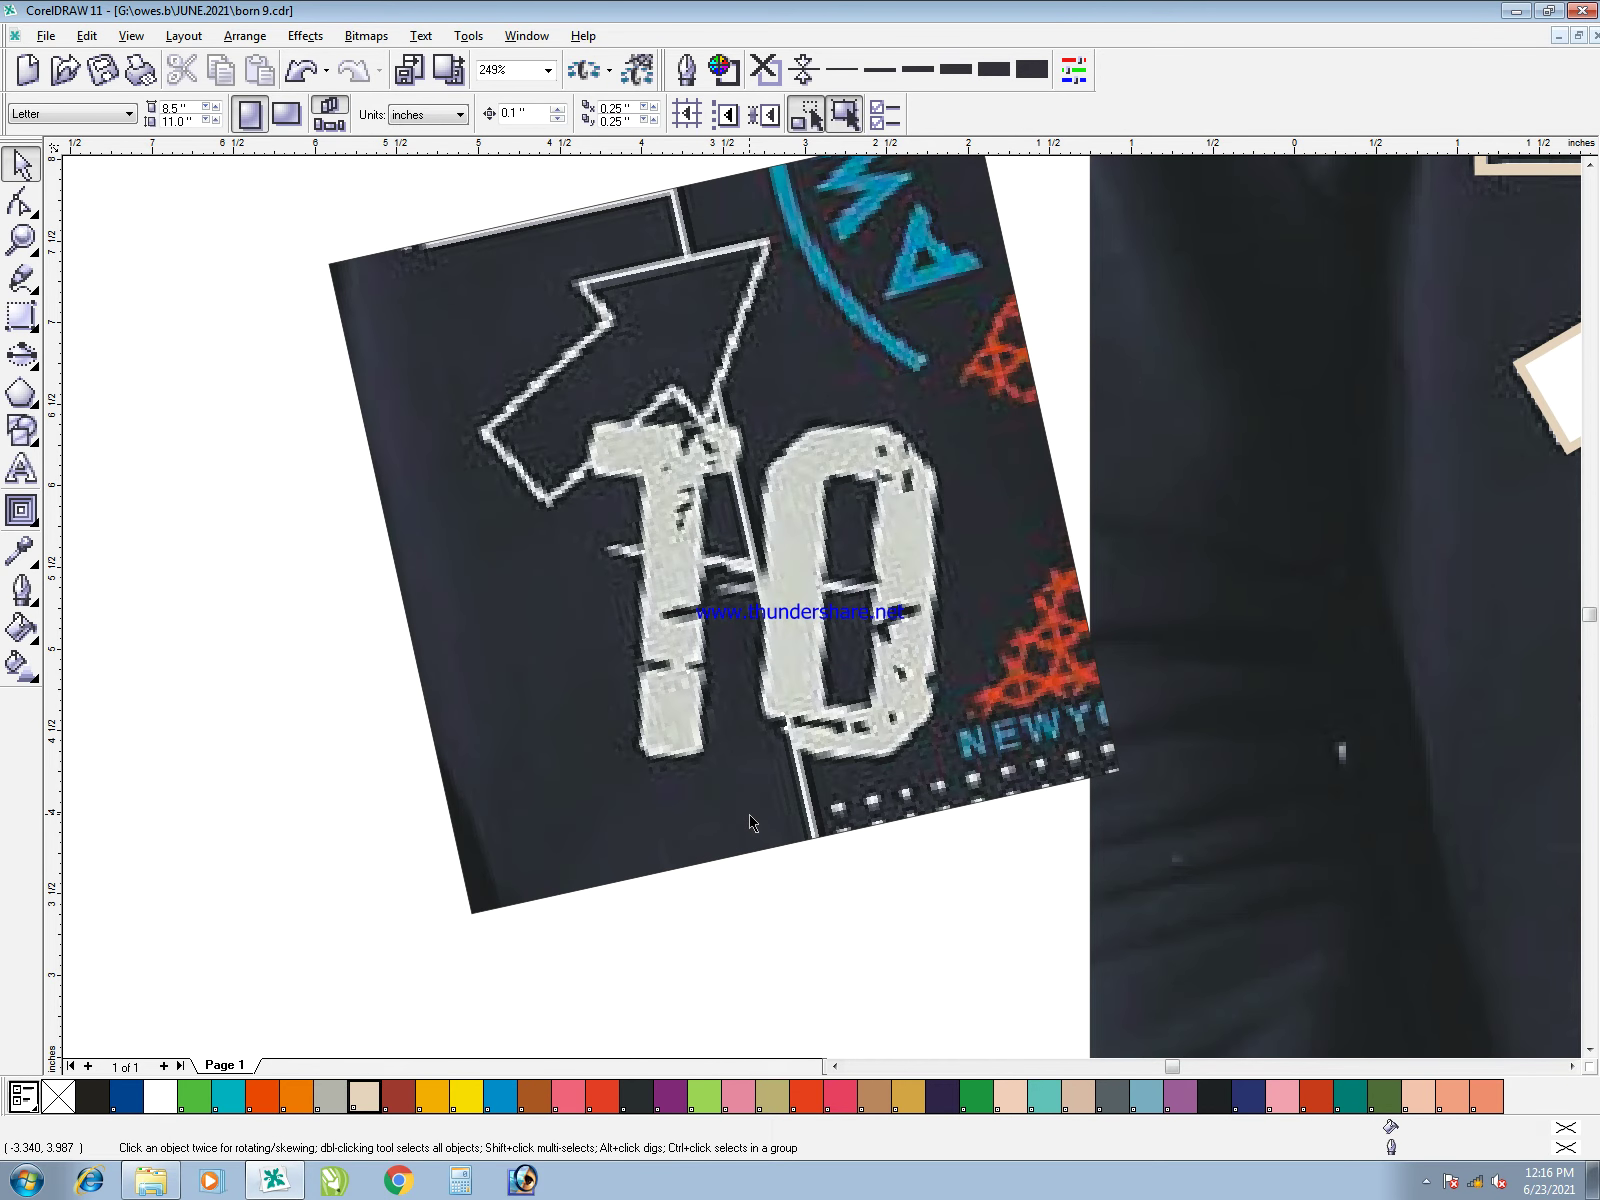
- Draw a rectangle over the 1's top bar and size it to about 0.95 by 0.36 inches
{"action": "key", "text": "F2"}
{"action": "left_click_drag", "start_coordinate": [505, 340], "coordinate": [1061, 850]}
{"action": "key", "text": "F6"}
{"action": "left_click_drag", "start_coordinate": [460, 285], "coordinate": [733, 393]}
{"action": "key", "text": "space"}
{"action": "left_click_drag", "start_coordinate": [596, 277], "coordinate": [603, 286]}
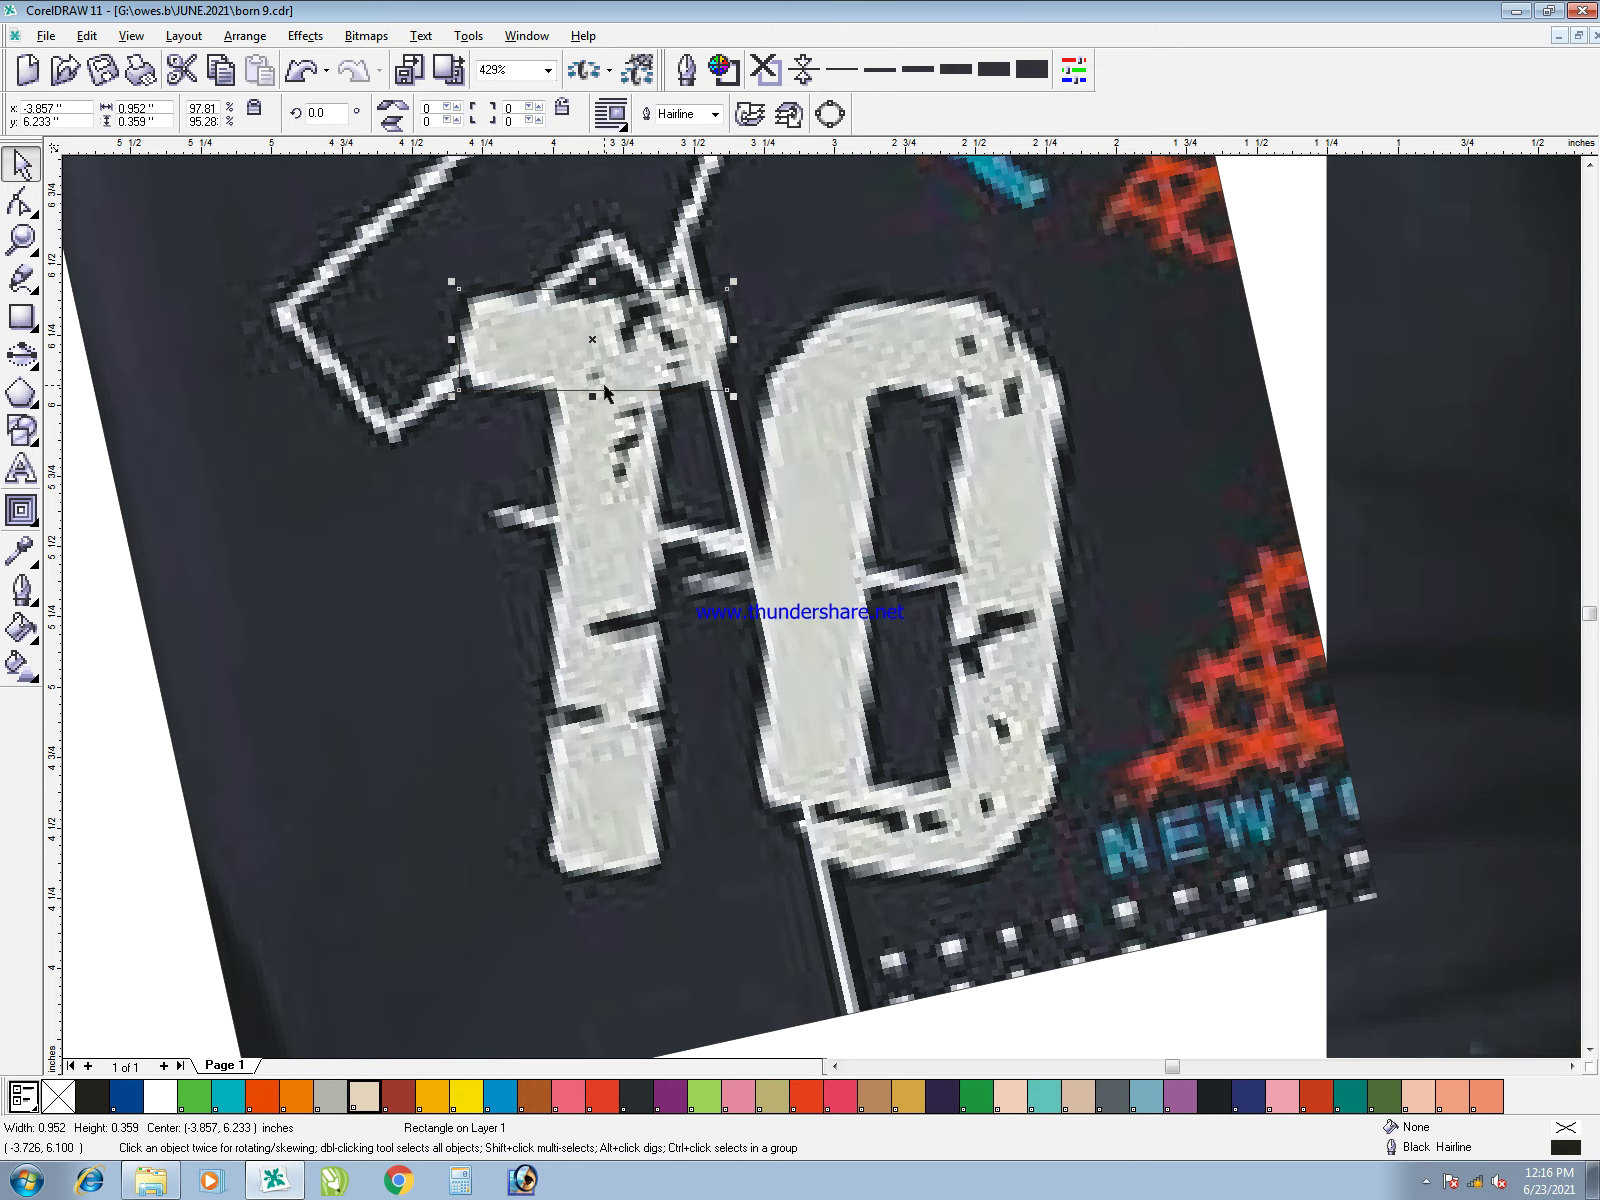
- Draw a rectangle about 0.37 by 1.79 inches over the 1's stem and centre it horizontally on the top bar's rectangle
{"action": "key", "text": "F6"}
{"action": "left_click_drag", "start_coordinate": [554, 367], "coordinate": [645, 868]}
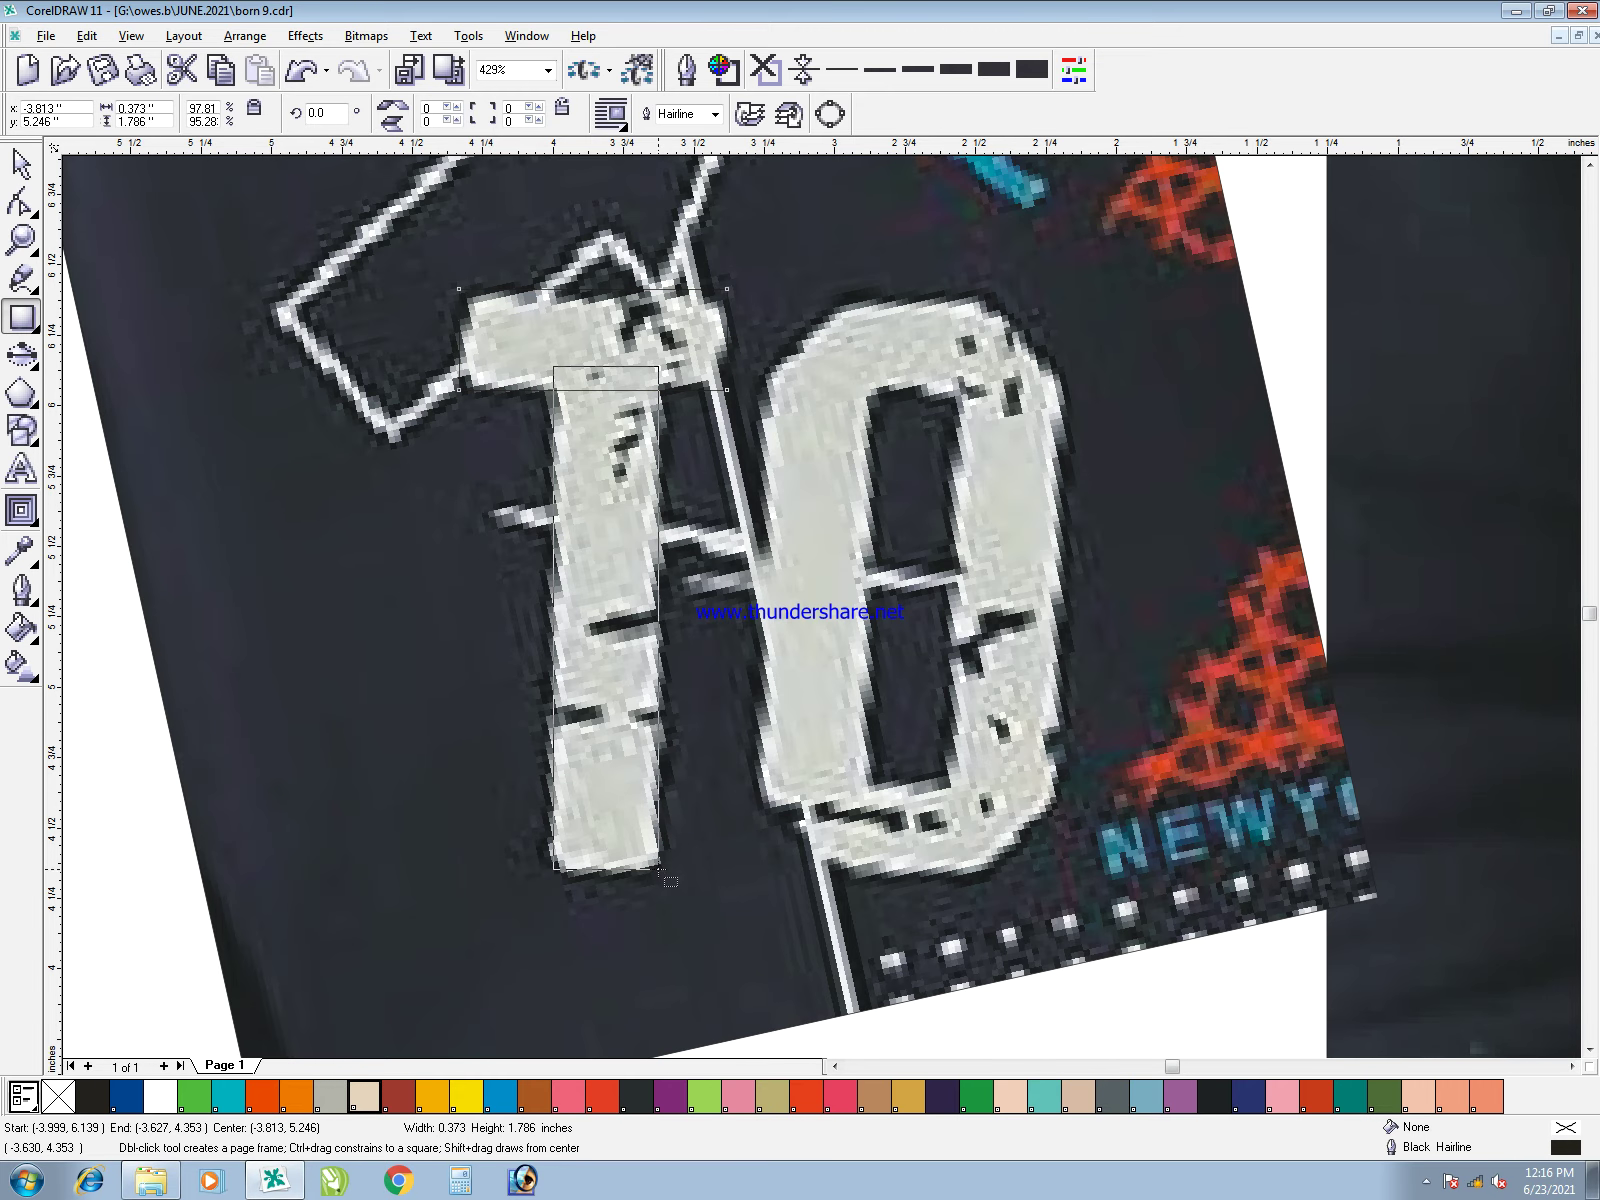
{"action": "key", "text": "space"}
{"action": "left_click", "coordinate": [713, 398], "text": "shift"}
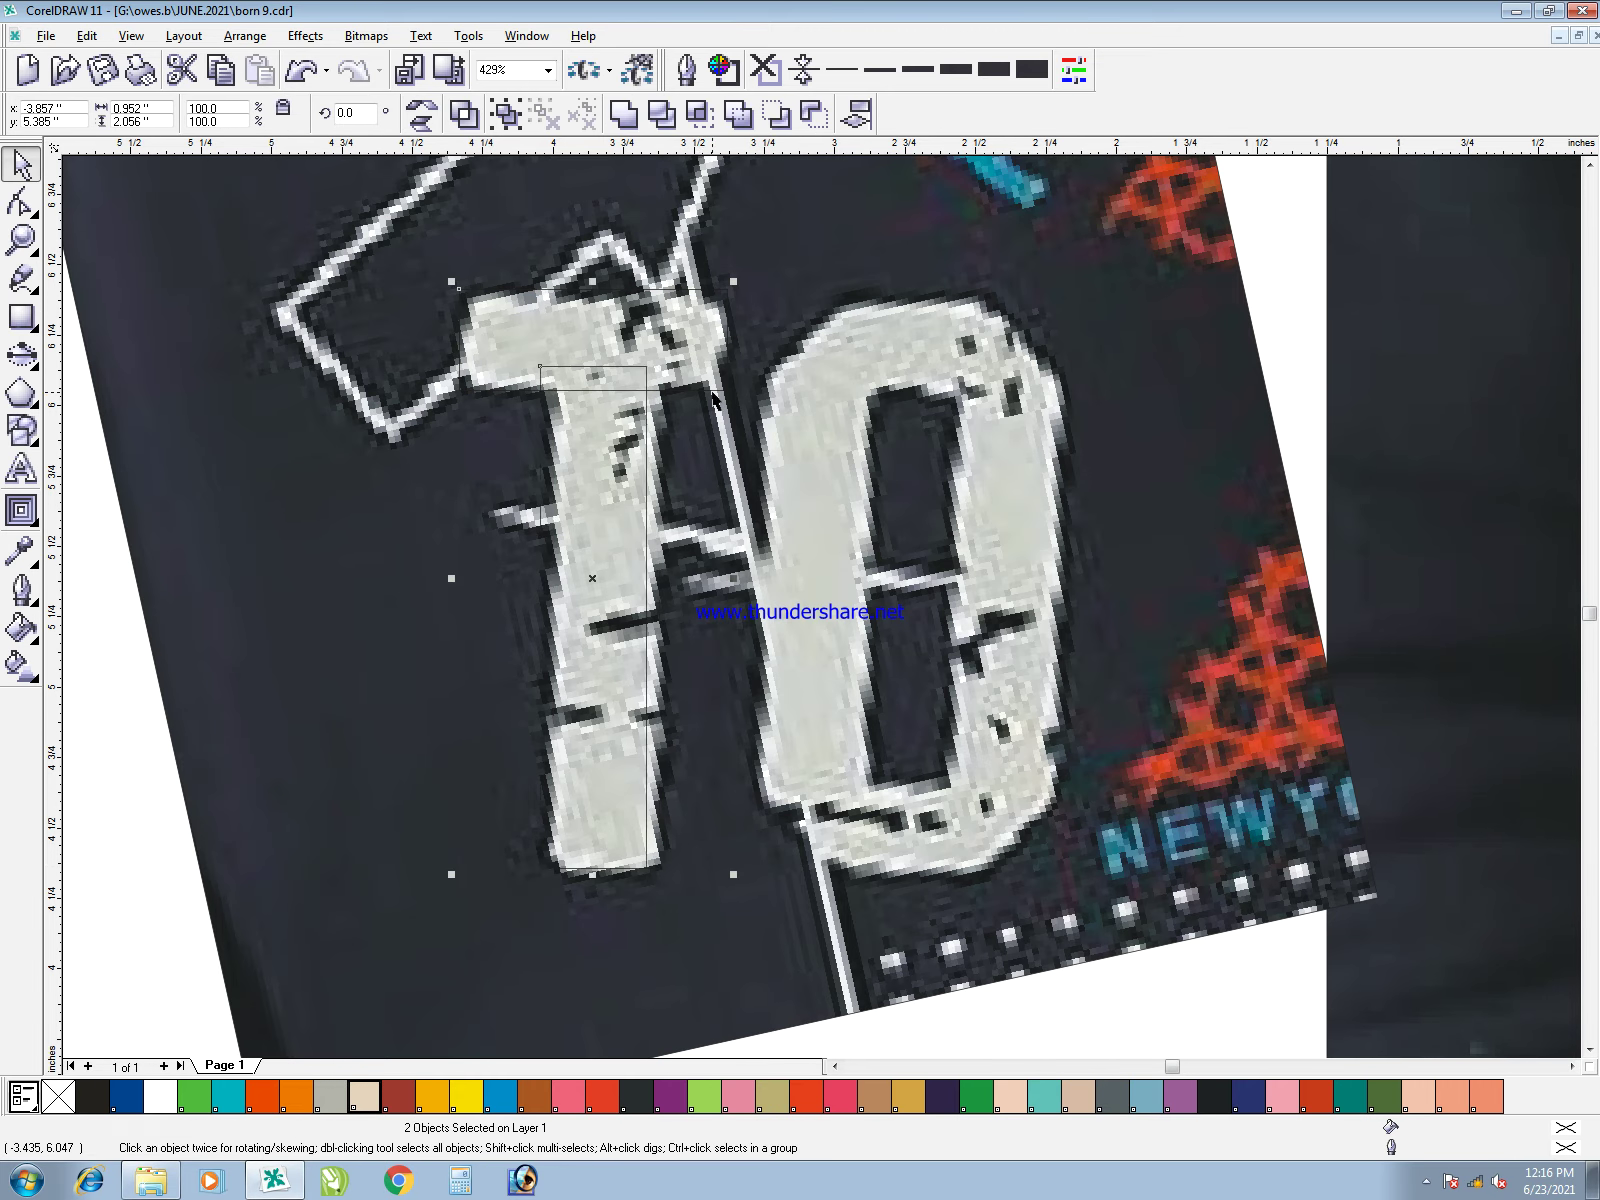
- Weld the two rectangles into the 1's outline and place a copy of it over the 0
{"action": "left_click", "coordinate": [622, 117]}
{"action": "left_click_drag", "start_coordinate": [667, 345], "coordinate": [921, 358]}
{"action": "key", "text": "ctrl+z"}
{"action": "mouse_move", "coordinate": [617, 366]}
{"action": "left_mouse_down"}
{"action": "mouse_move", "coordinate": [905, 283]}
{"action": "mouse_move", "coordinate": [893, 806]}
{"action": "mouse_move", "coordinate": [910, 909]}
{"action": "left_mouse_up"}
- Intersect the copy with a narrow rectangle, remove the leftovers, and stretch the resulting piece to about 1.08 by 2.06 inches over the 0
{"action": "key", "text": "F6"}
{"action": "key", "text": "space"}
{"action": "left_click", "coordinate": [933, 695], "text": "shift"}
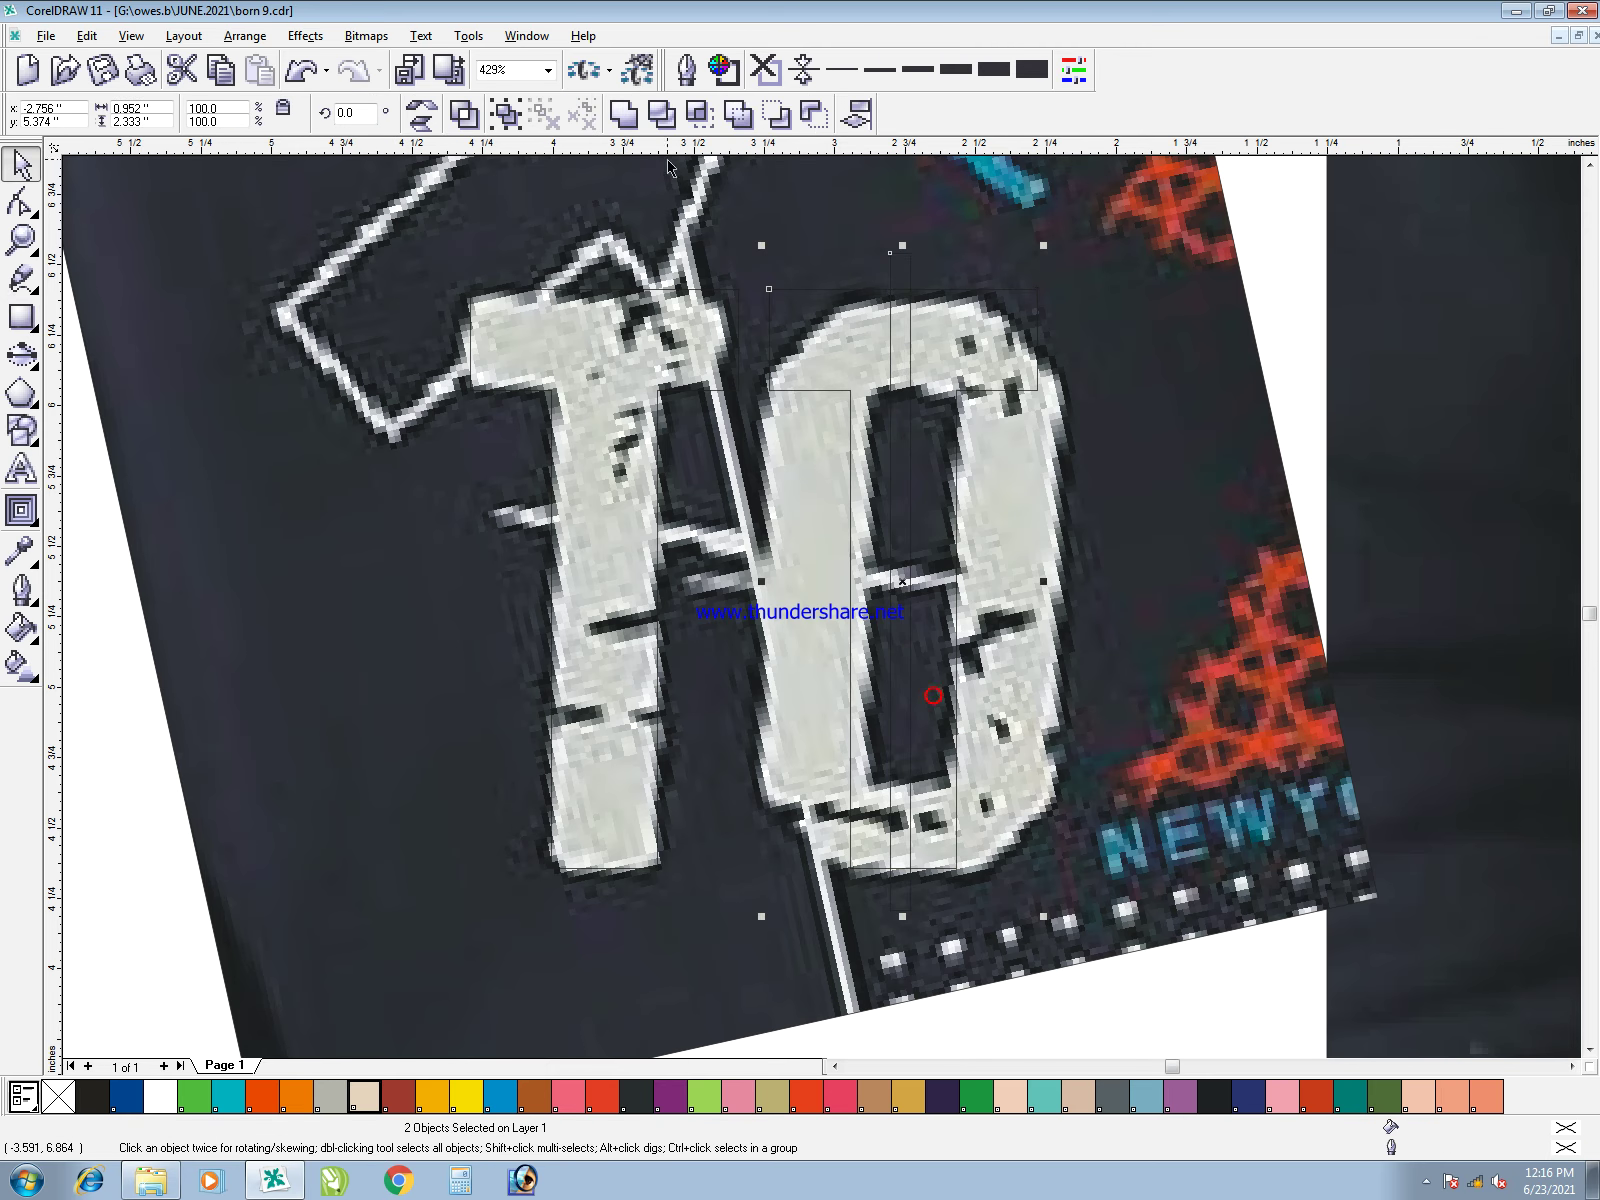
{"action": "left_click", "coordinate": [697, 115]}
{"action": "left_click", "coordinate": [912, 271]}
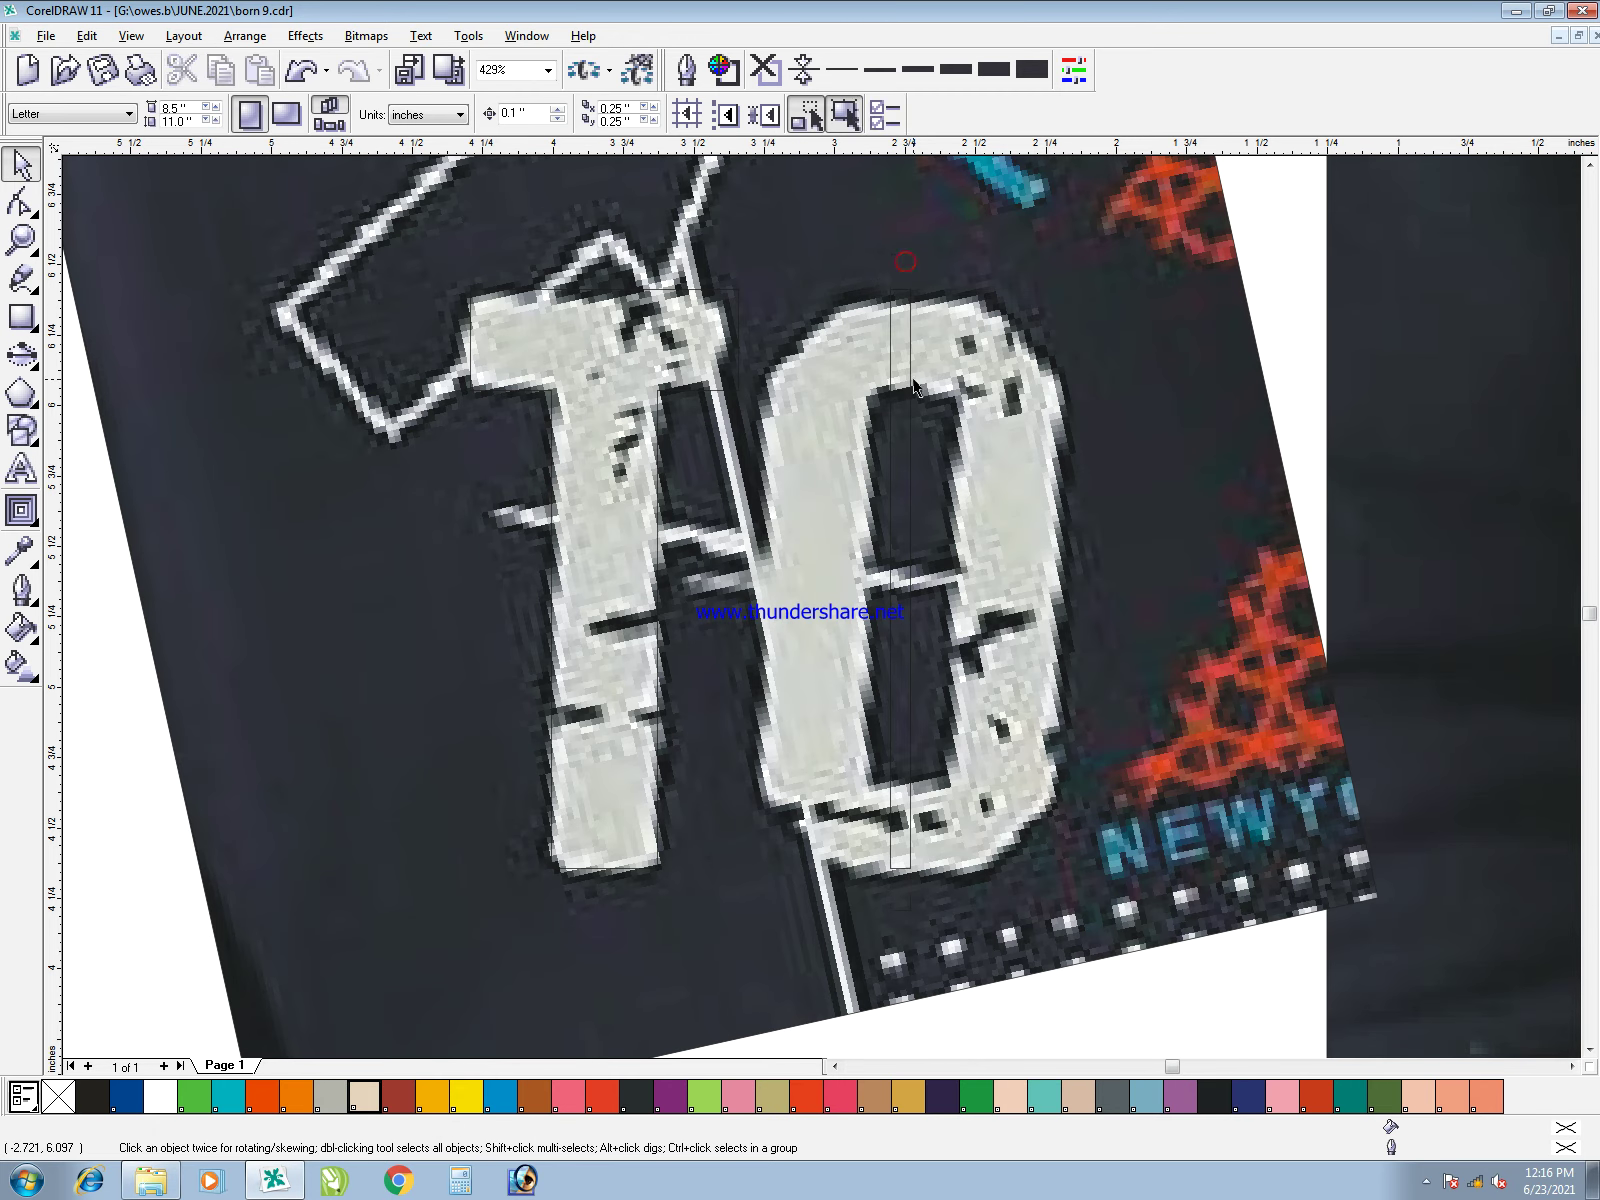
{"action": "left_click", "coordinate": [904, 540]}
{"action": "left_click_drag", "start_coordinate": [916, 580], "coordinate": [1067, 578]}
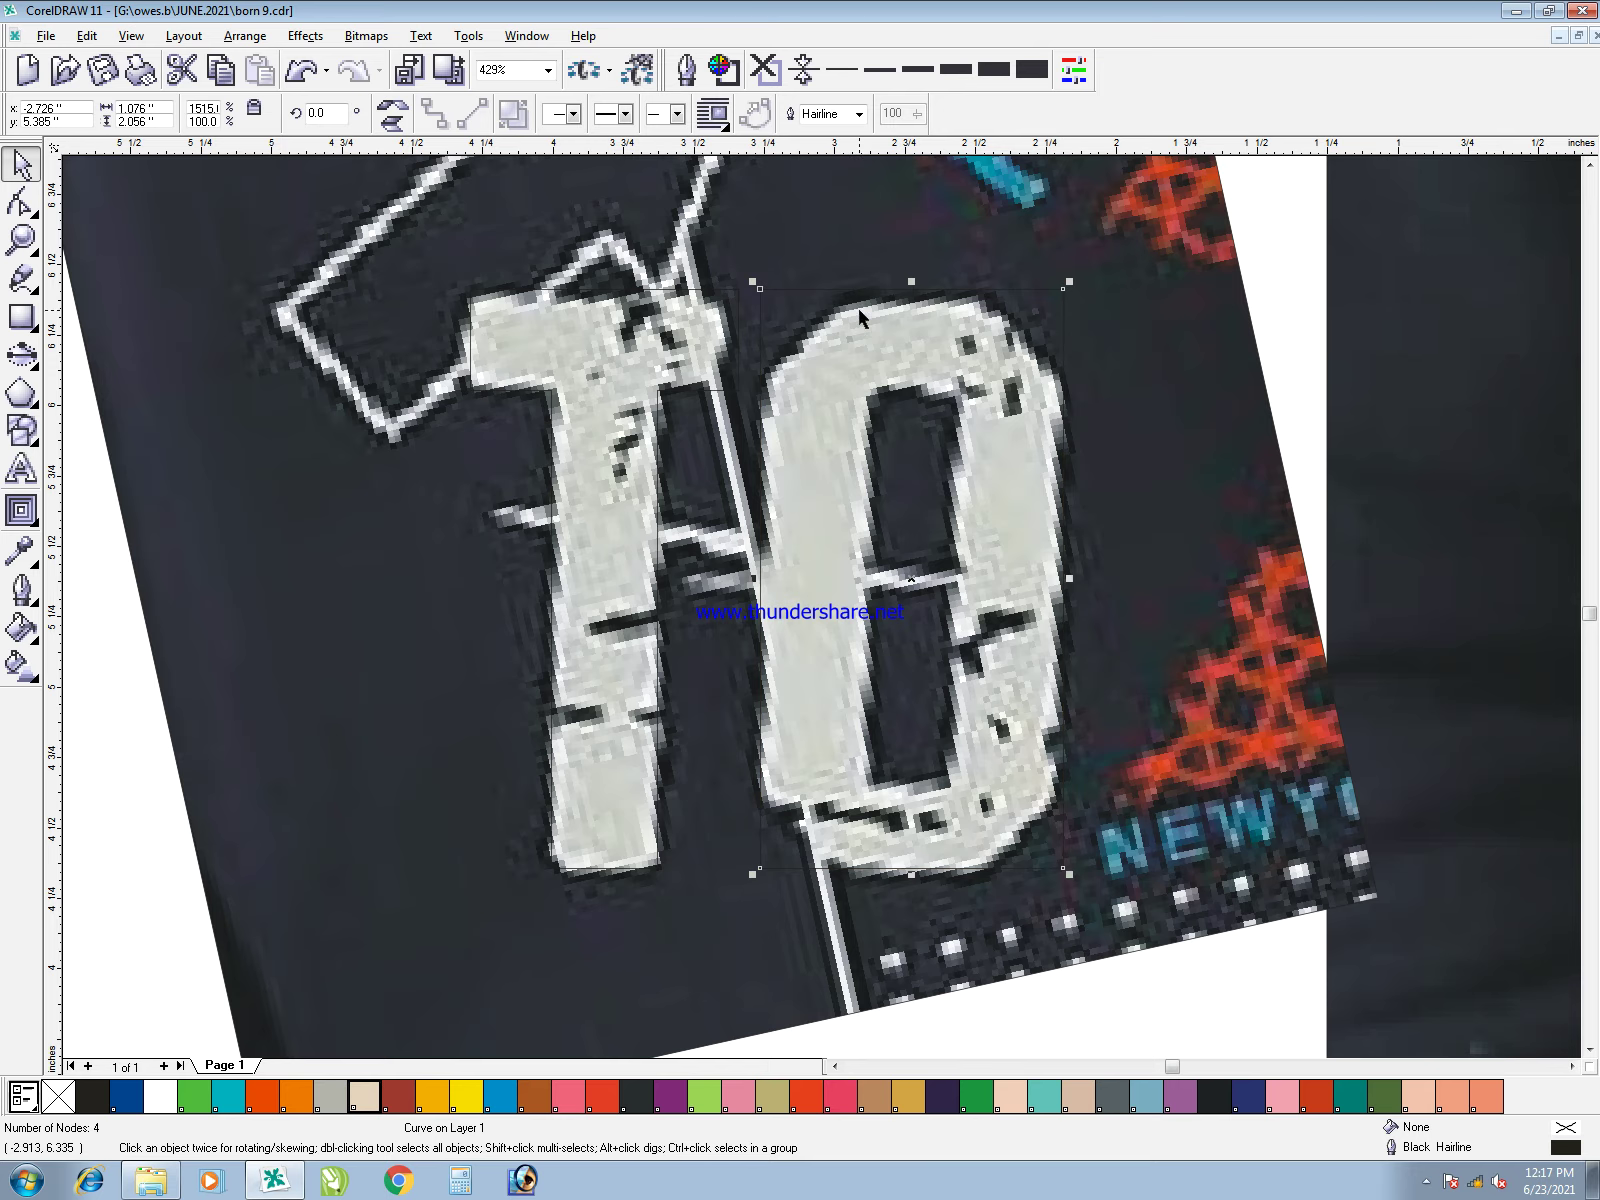
- Draw a triangle about 0.47 by 0.57 inches across the 0's upper left corner and fill it with red PANTONE 206 CVC
{"action": "key", "text": "F5"}
{"action": "left_click", "coordinate": [866, 277]}
{"action": "left_click", "coordinate": [731, 401]}
{"action": "left_click", "coordinate": [732, 401]}
{"action": "left_click", "coordinate": [746, 241], "text": "ctrl"}
{"action": "key", "text": "space"}
{"action": "left_click", "coordinate": [602, 1097]}
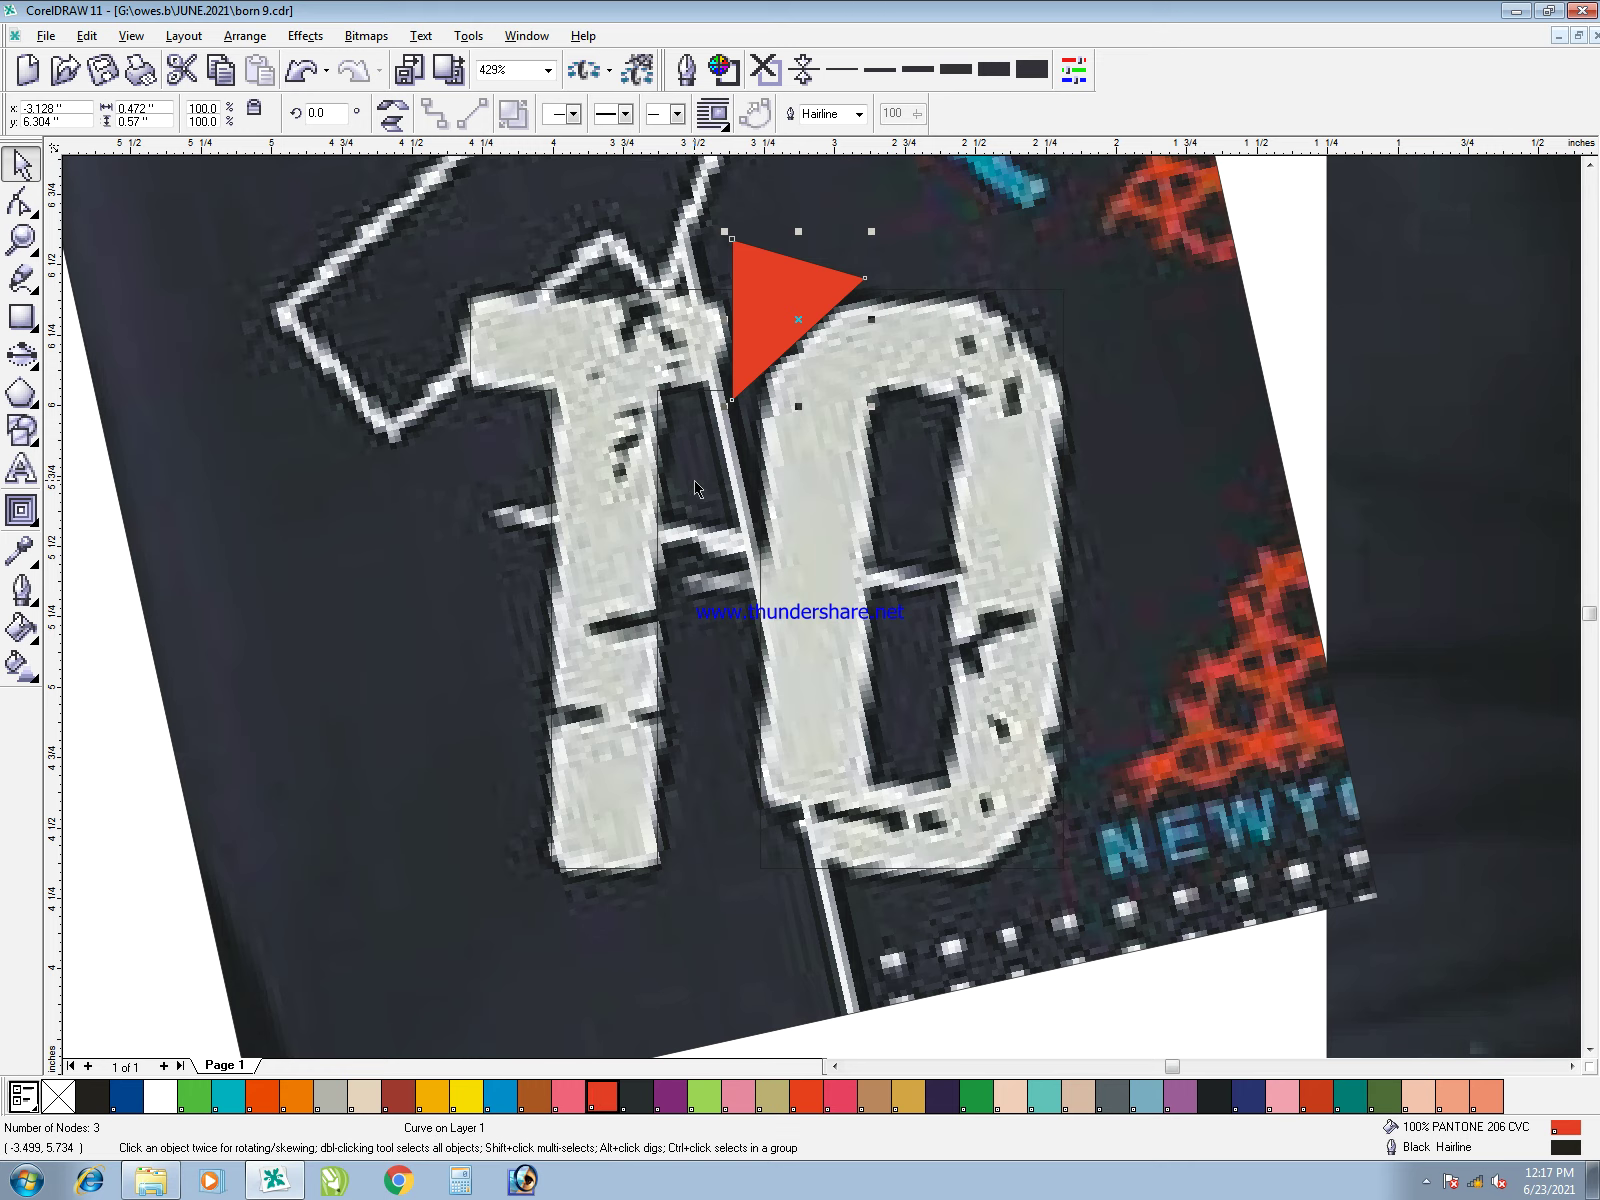
- Create a mirrored copy of the red triangle at the 0's upper right corner and combine the two triangles
{"action": "left_click_drag", "start_coordinate": [725, 318], "coordinate": [1043, 337]}
{"action": "right_click", "coordinate": [874, 342]}
{"action": "left_click", "coordinate": [807, 287], "text": "shift"}
{"action": "key", "text": "ctrl+l"}
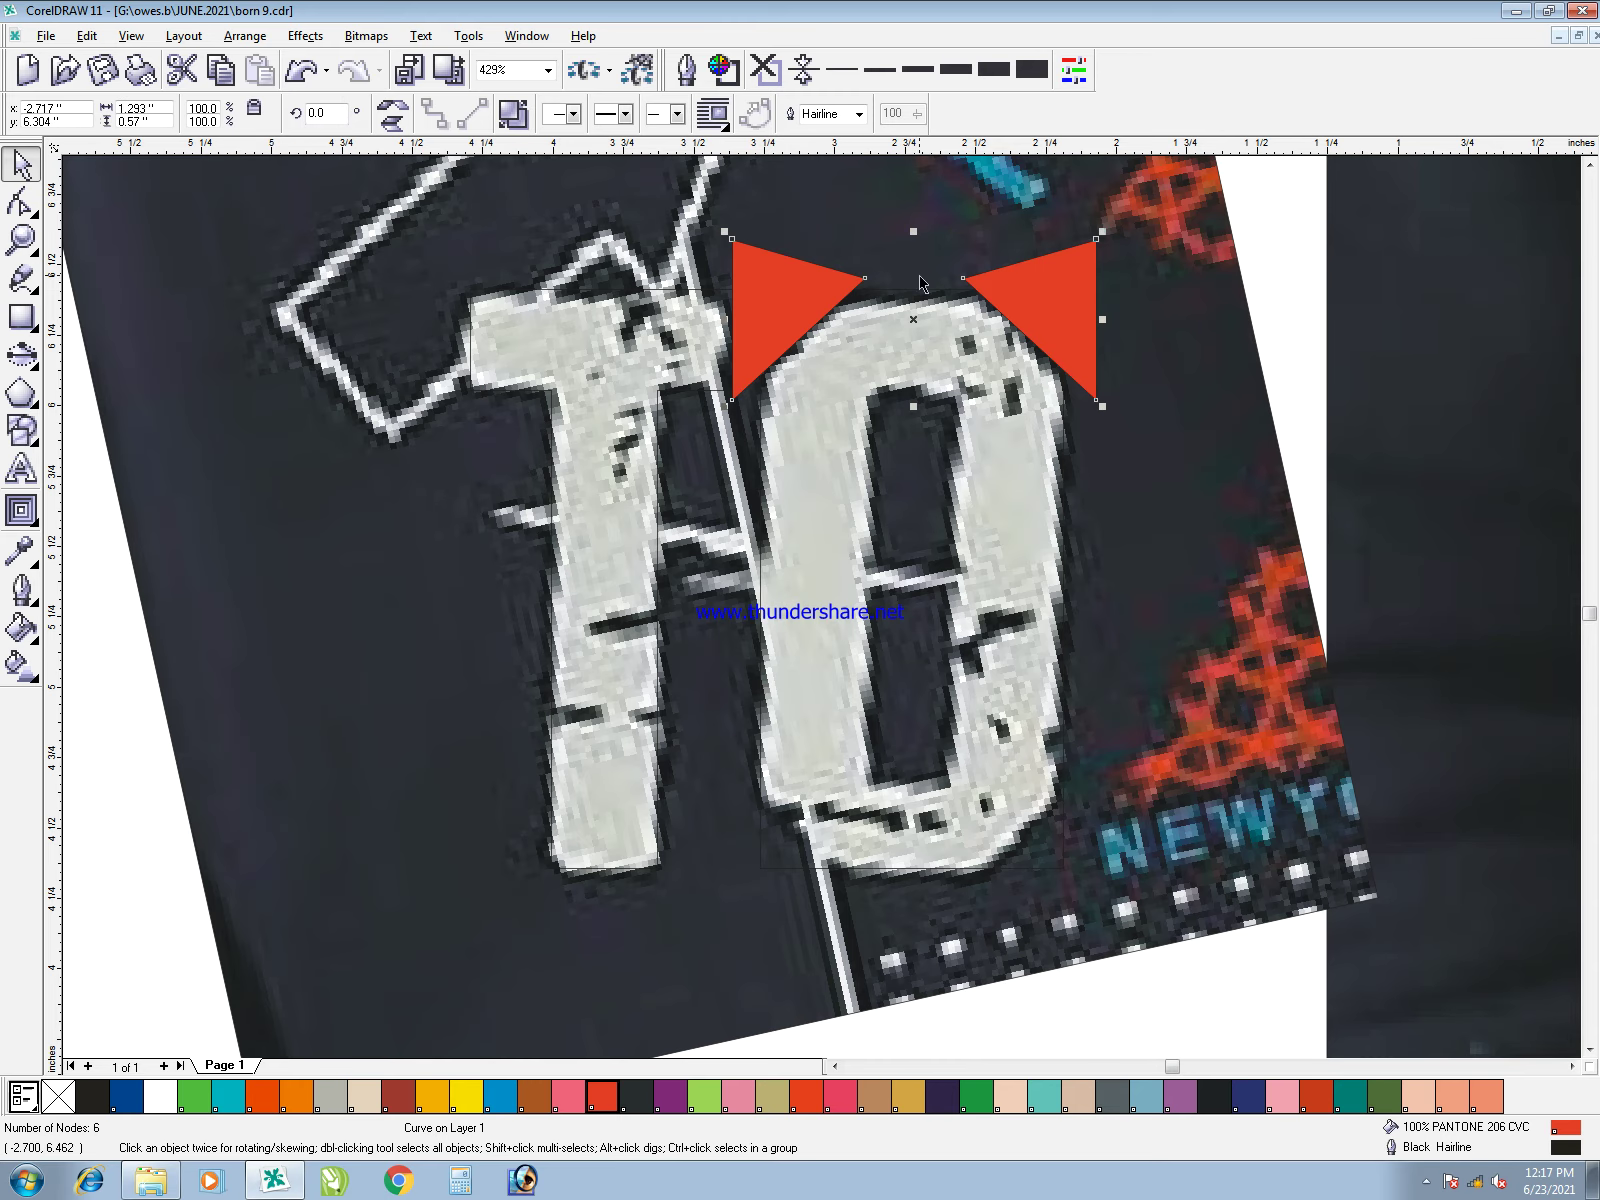
- Place a vertically mirrored copy of the triangle pair at the 0's lower corners and combine it with the upper pair
{"action": "left_click_drag", "start_coordinate": [914, 232], "coordinate": [926, 425]}
{"action": "right_click", "coordinate": [926, 425]}
{"action": "left_click_drag", "start_coordinate": [1078, 398], "coordinate": [1072, 675]}
{"action": "key", "text": "ctrl+z"}
{"action": "left_click_drag", "start_coordinate": [1057, 529], "coordinate": [1056, 897]}
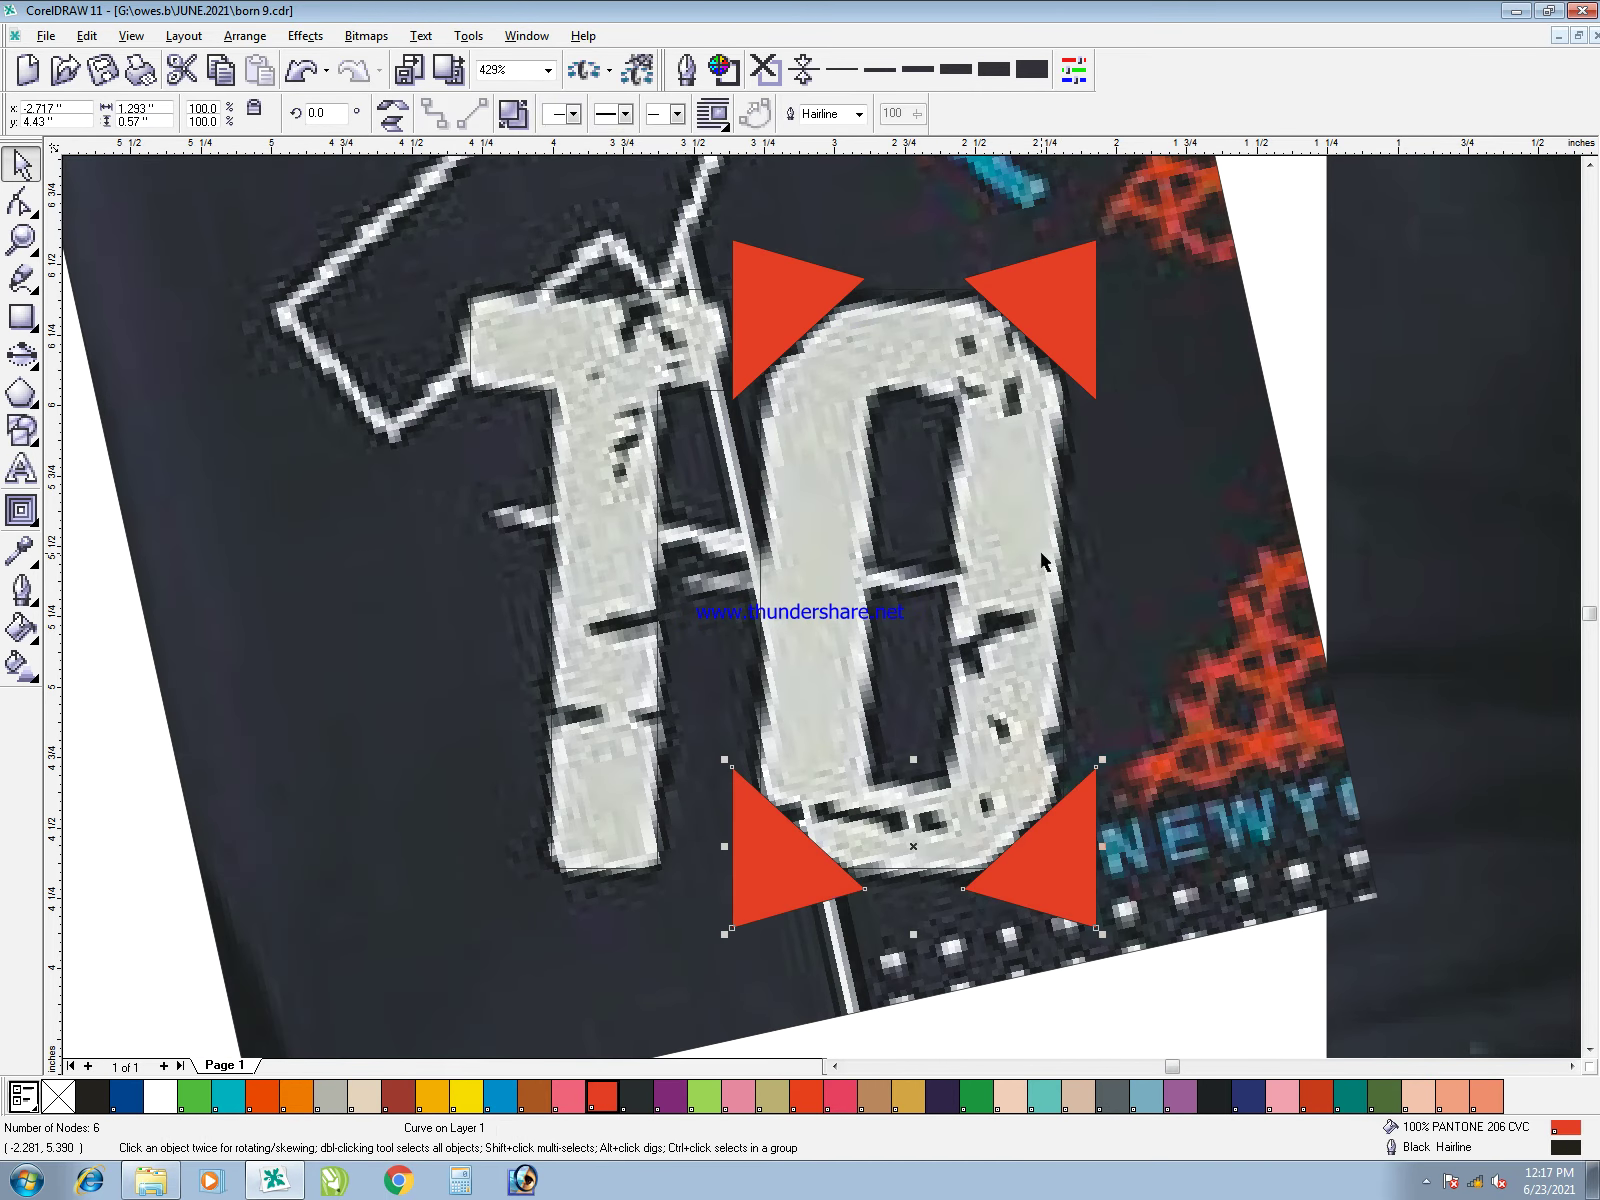
{"action": "left_click", "coordinate": [1075, 289], "text": "shift"}
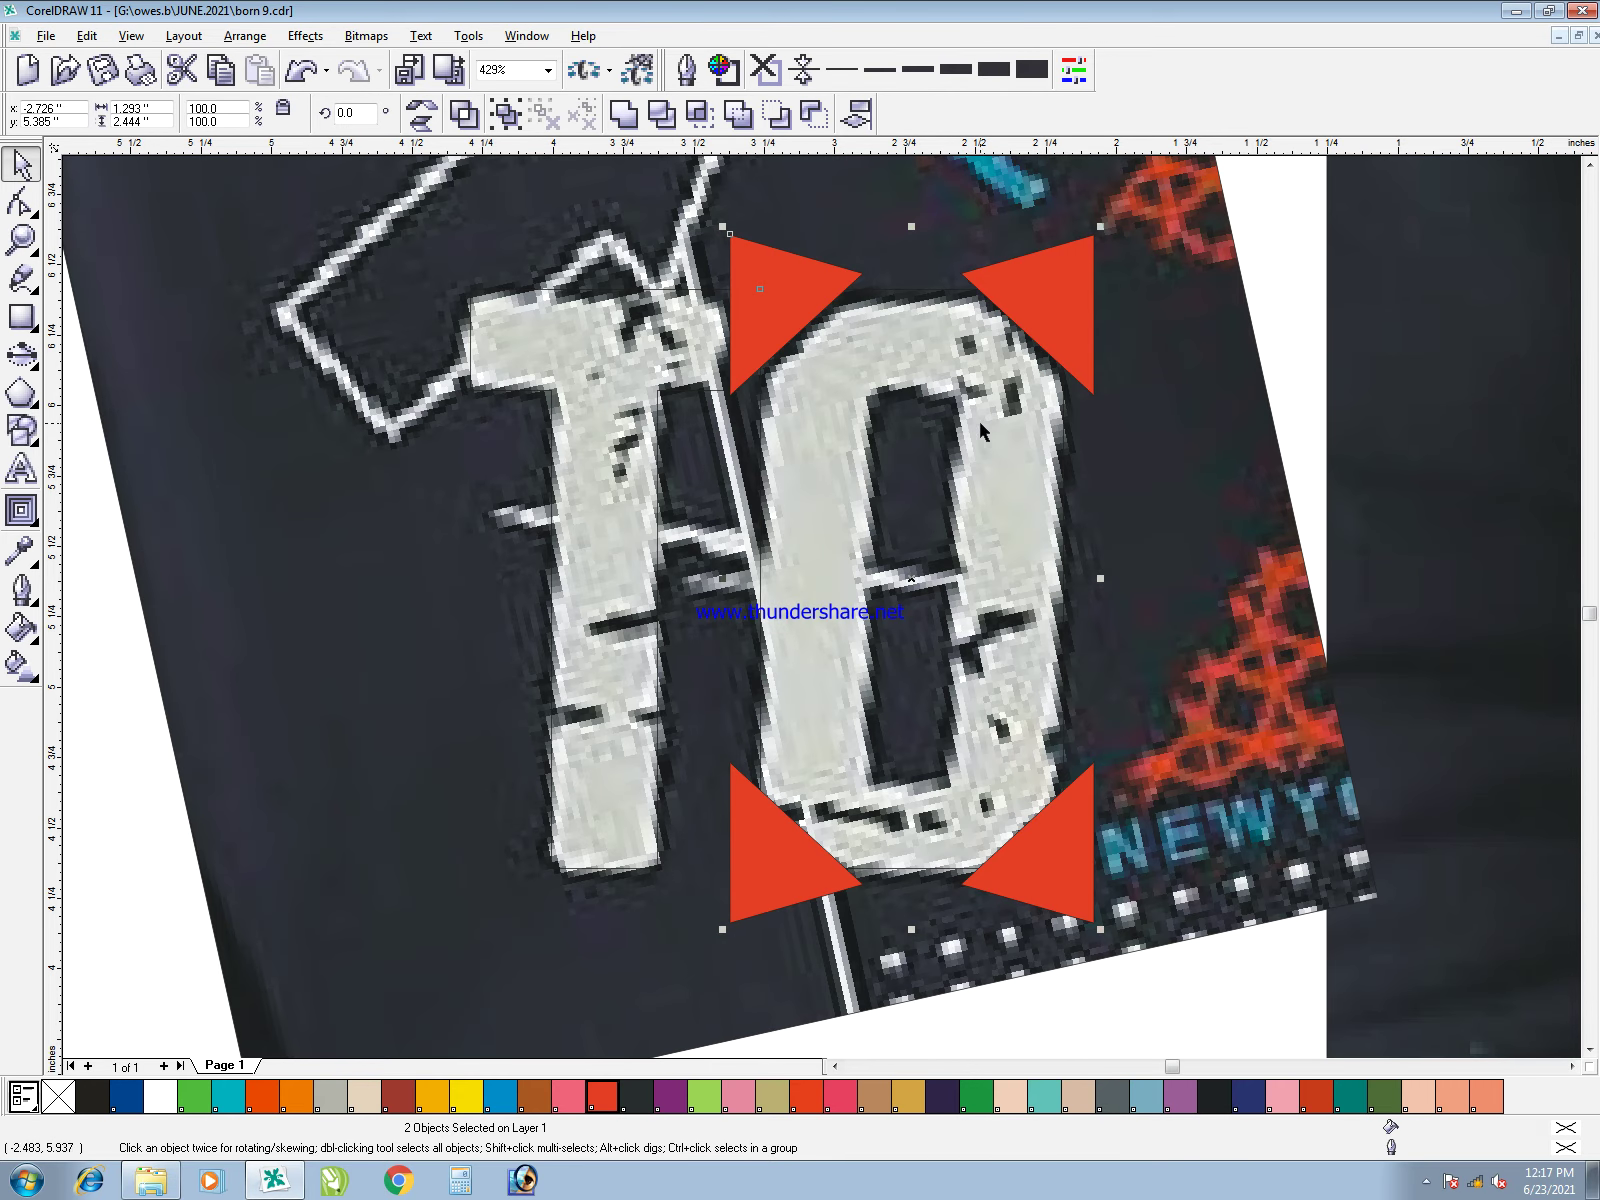
{"action": "key", "text": "ctrl+l"}
- Move one triangle pair closer to the other, centre the triangles on the 0's rectangle, trim its corners with them, and delete the triangles
{"action": "key", "text": "F10"}
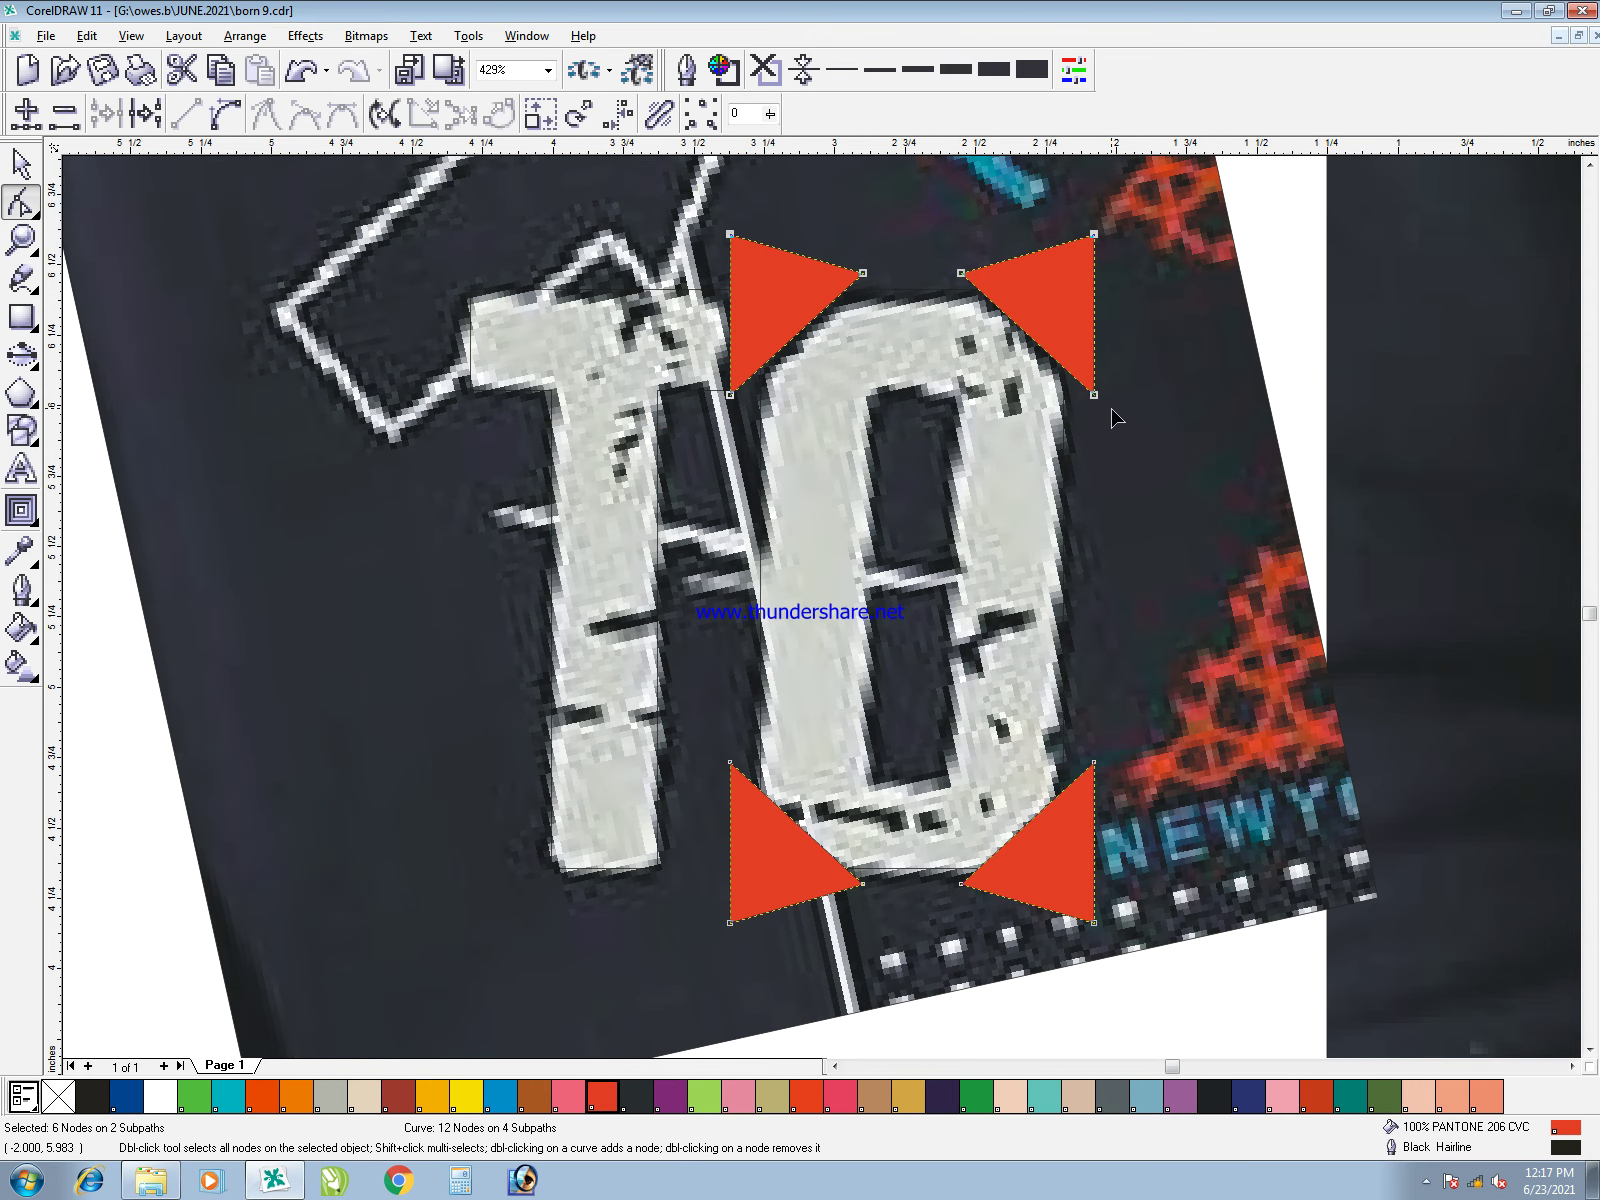
{"action": "left_click_drag", "start_coordinate": [1094, 396], "coordinate": [1094, 412]}
{"action": "key", "text": "space"}
{"action": "left_click", "coordinate": [1019, 419], "text": "shift"}
{"action": "key", "text": "e"}
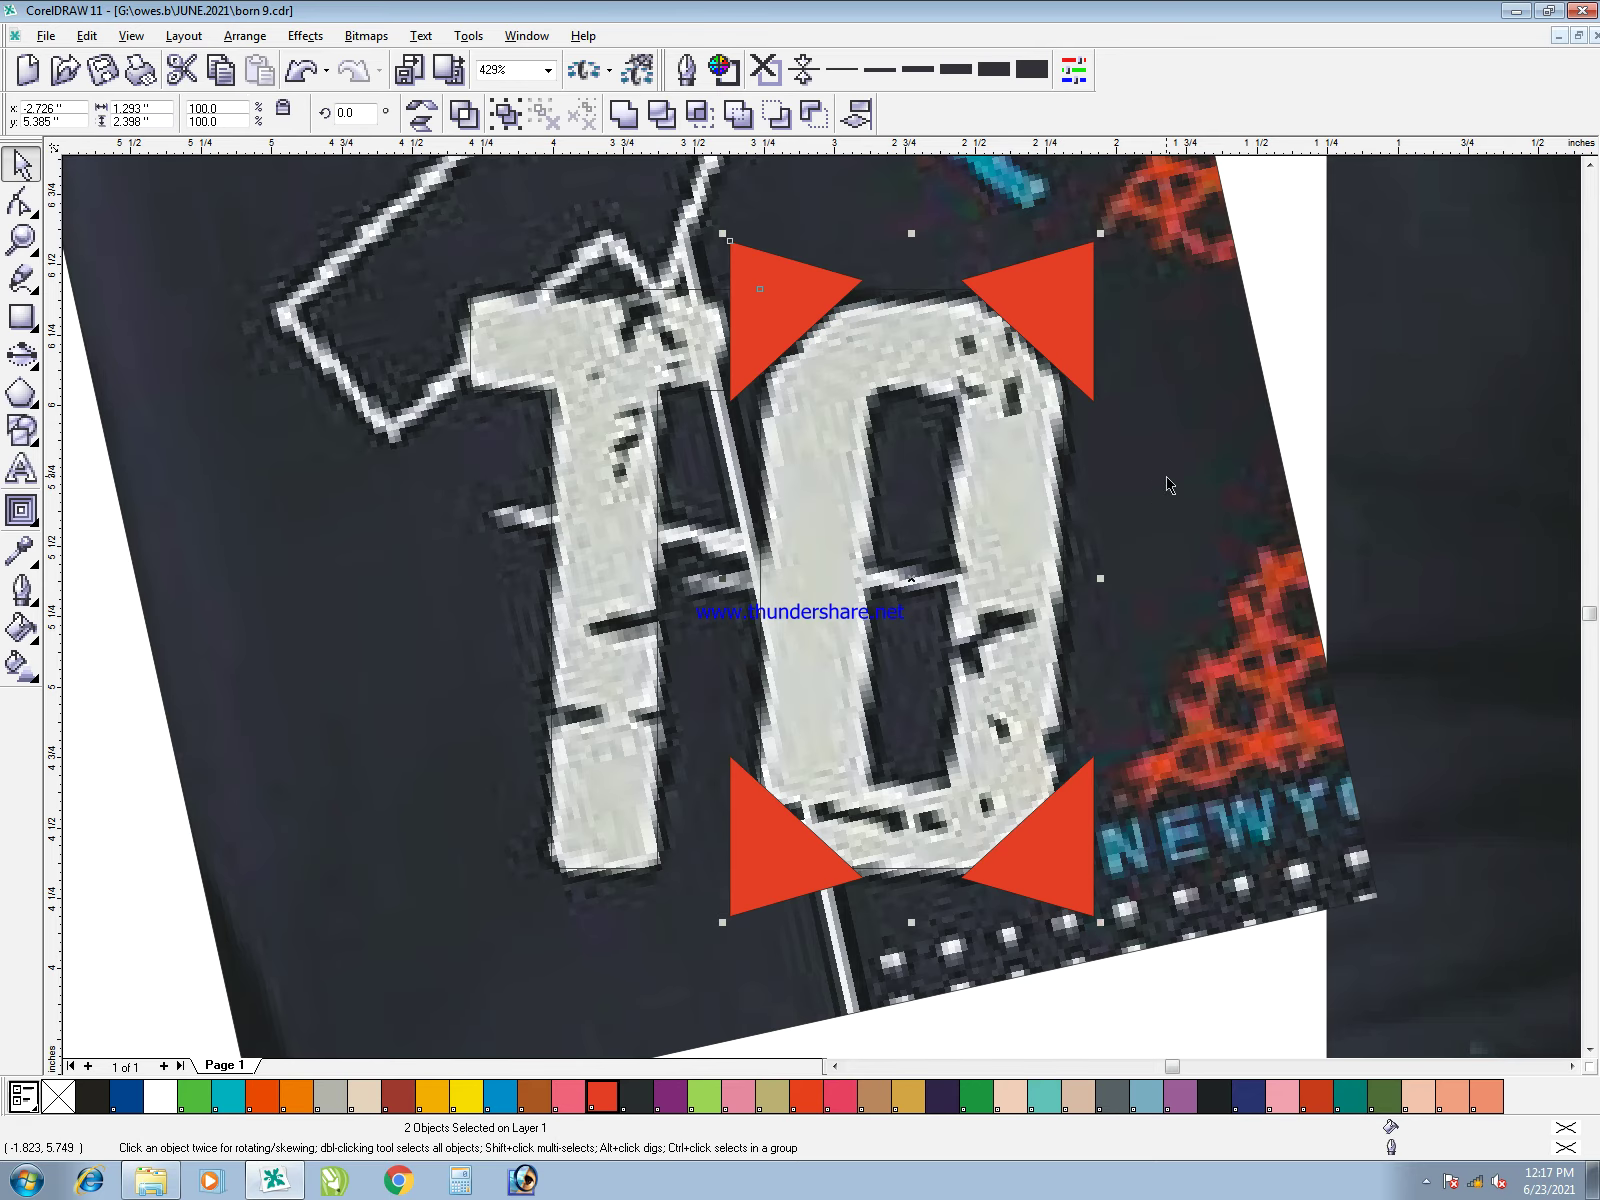
{"action": "left_click", "coordinate": [1071, 340], "text": "shift"}
{"action": "left_click", "coordinate": [1071, 340]}
{"action": "key", "text": "Delete"}
- Draw a rectangle over the 0's inner opening, centre it on the 0's outline, and combine them to cut the hole
{"action": "key", "text": "F6"}
{"action": "left_click_drag", "start_coordinate": [869, 386], "coordinate": [949, 783]}
{"action": "key", "text": "space"}
{"action": "left_click", "coordinate": [1025, 583], "text": "shift"}
{"action": "key", "text": "c"}
{"action": "key", "text": "e"}
{"action": "key", "text": "ctrl+l"}
- Combine the outlines of the 1 and the 0 into one curve, keeping it unfilled
{"action": "left_click", "coordinate": [1214, 531]}
{"action": "left_click", "coordinate": [993, 521]}
{"action": "left_click", "coordinate": [618, 361], "text": "shift"}
{"action": "key", "text": "ctrl+l"}
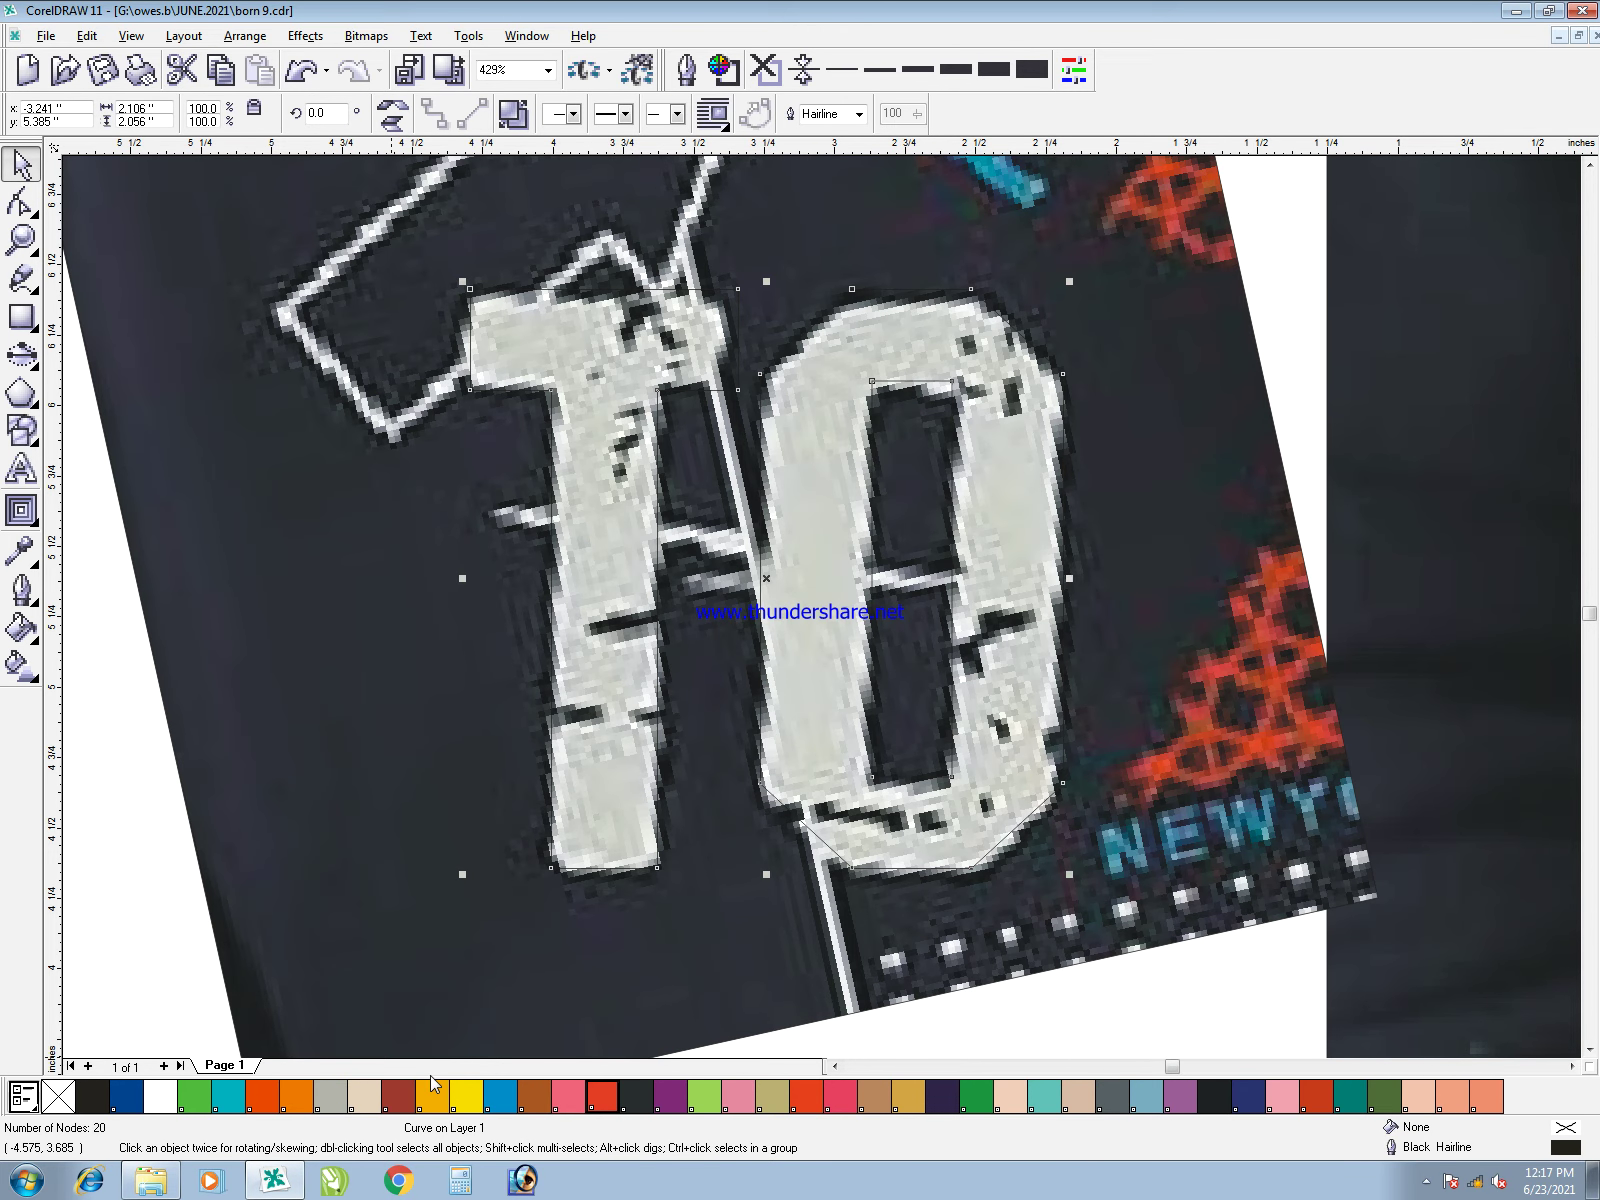
{"action": "left_click", "coordinate": [603, 1101]}
{"action": "key", "text": "ctrl+z"}
- Draw a horizontal line about 0.87 inches long across the 1's stem with a 4 pt outline and round line caps
{"action": "key", "text": "F5"}
{"action": "left_click", "coordinate": [499, 516]}
{"action": "left_click", "coordinate": [745, 517]}
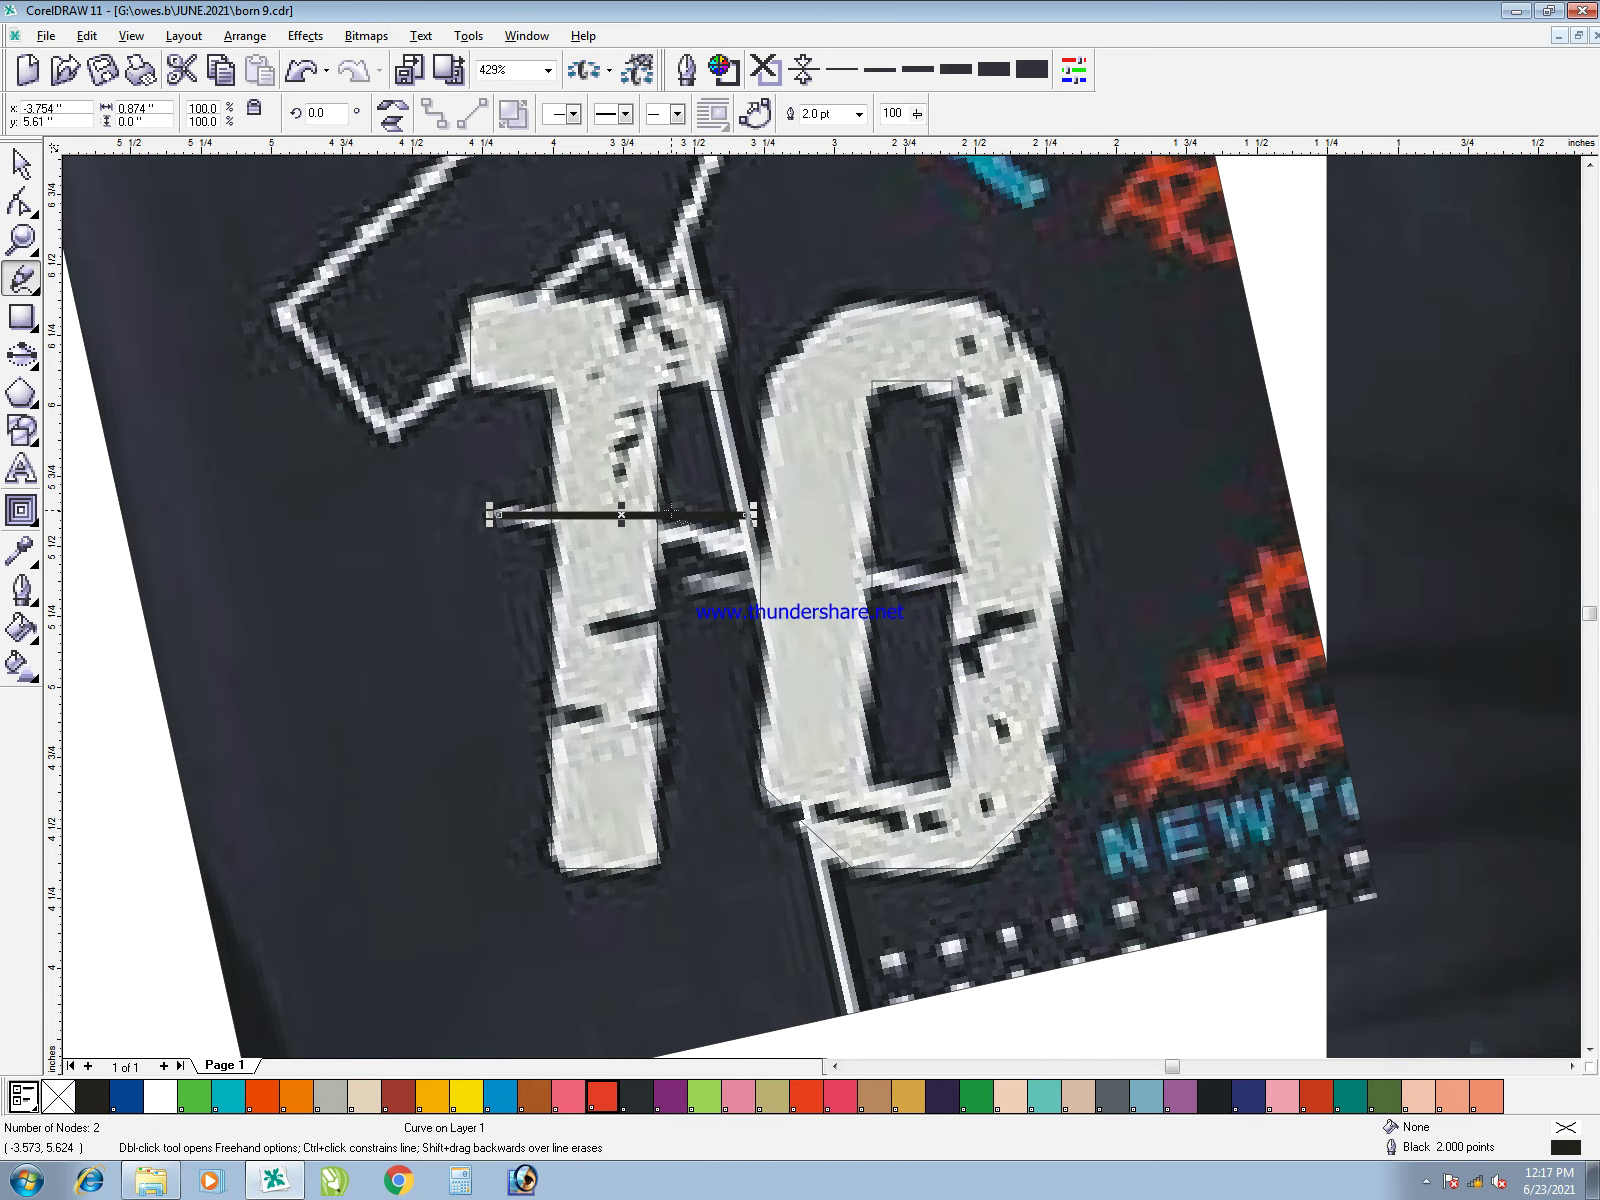
{"action": "key", "text": "space"}
{"action": "left_click_drag", "start_coordinate": [627, 515], "coordinate": [629, 522]}
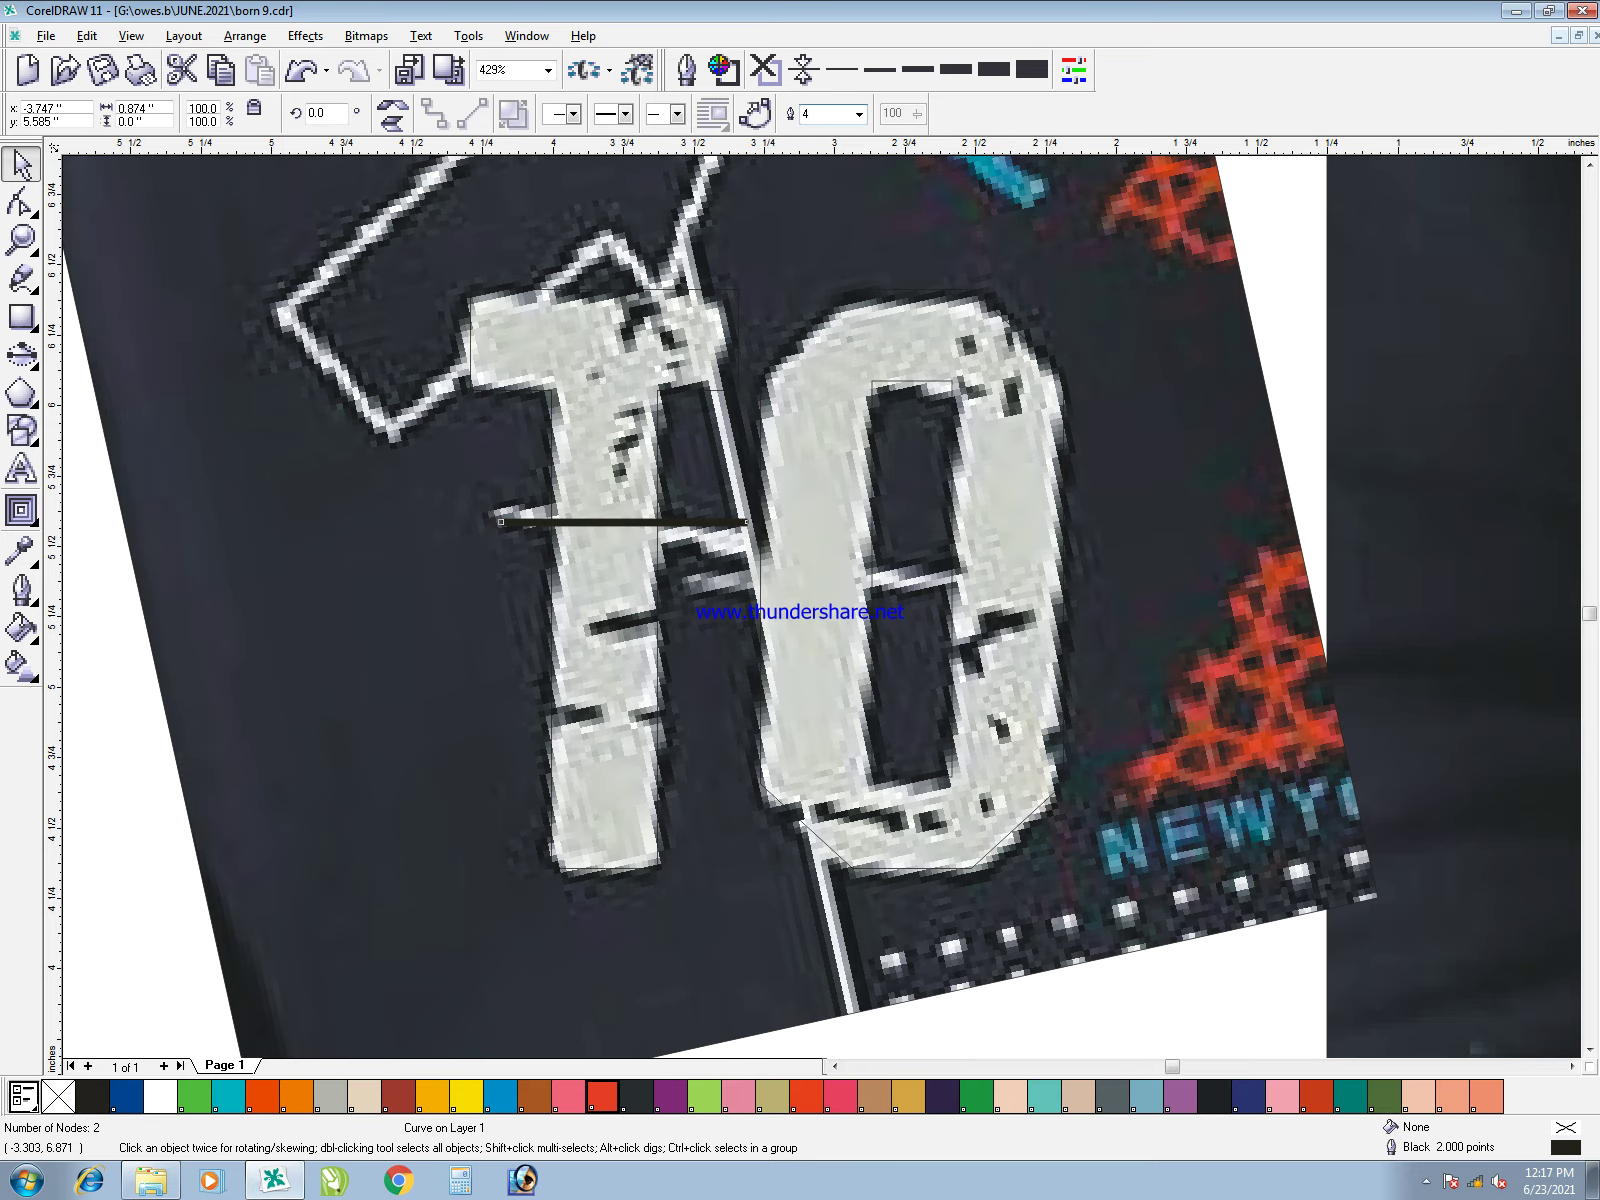
{"action": "key", "text": "Return"}
{"action": "key", "text": "F12"}
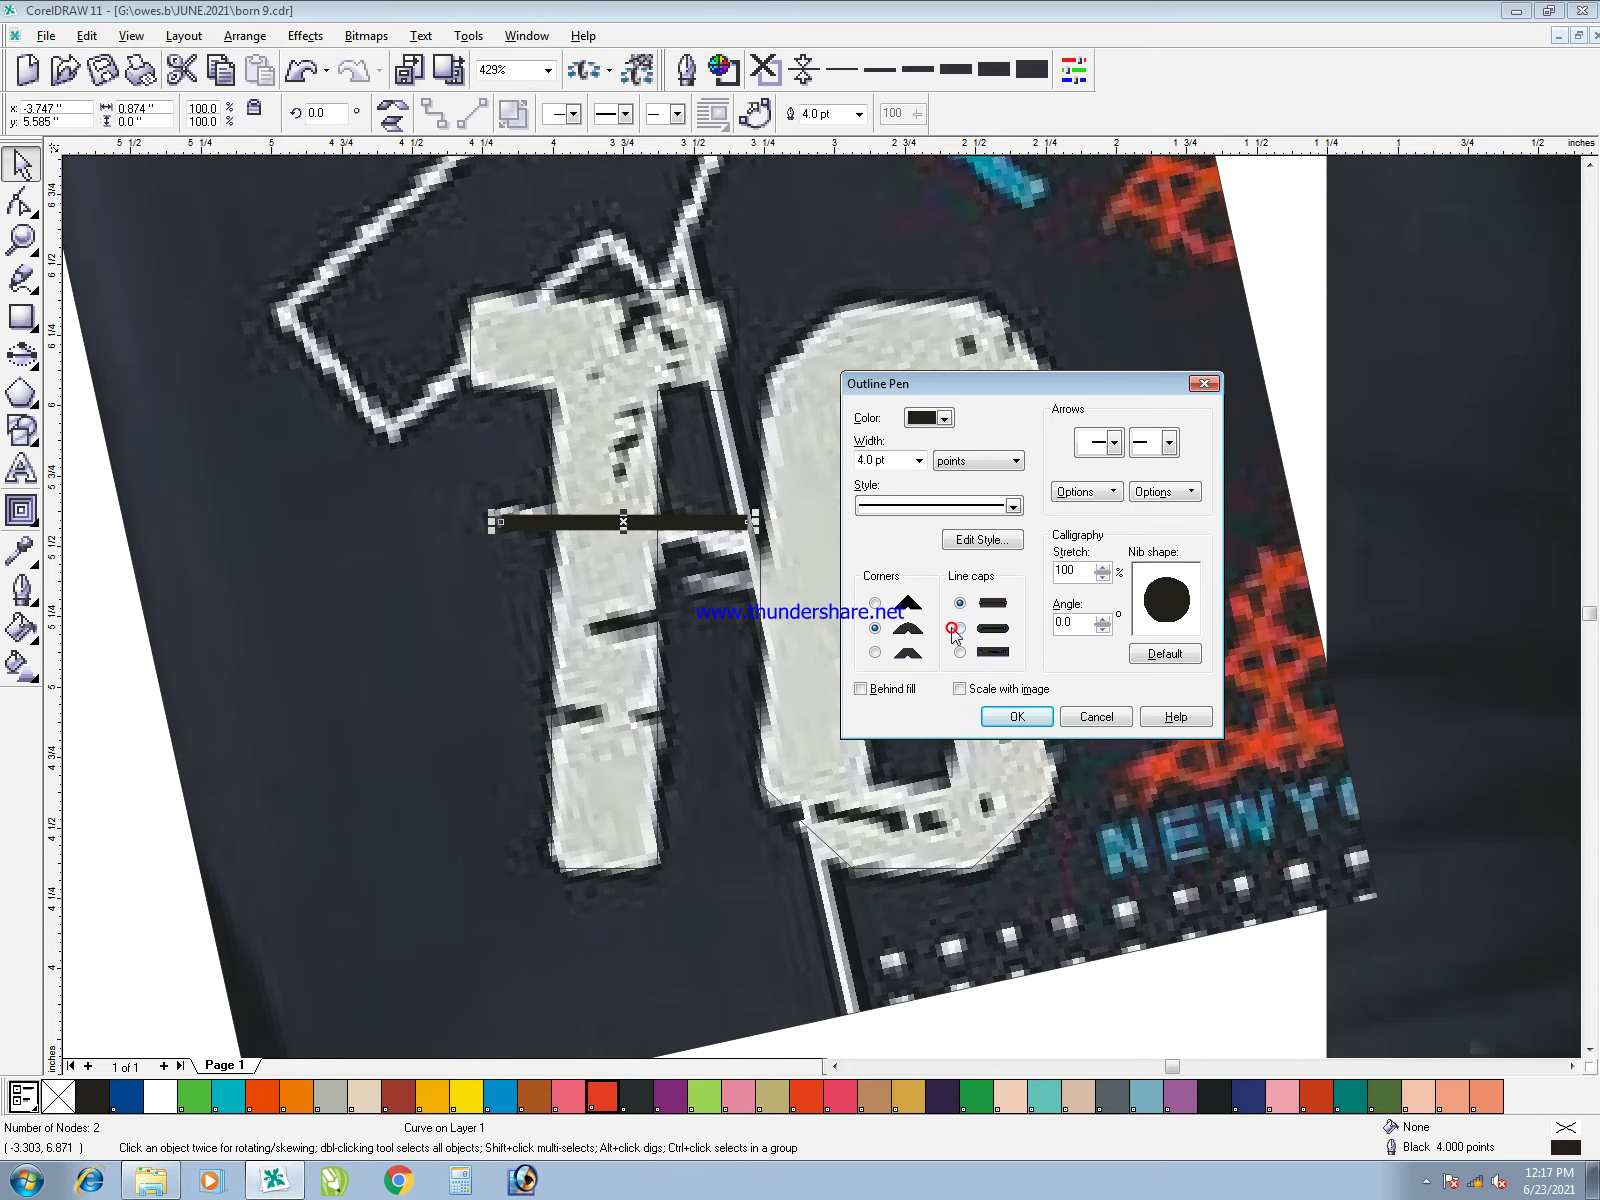
{"action": "key", "text": "Return"}
- Copy the line across the 0's middle, add three shorter copies over the 1's lower cracks, and combine the short ones with a white outline
{"action": "key", "text": "F5"}
{"action": "left_click", "coordinate": [644, 521]}
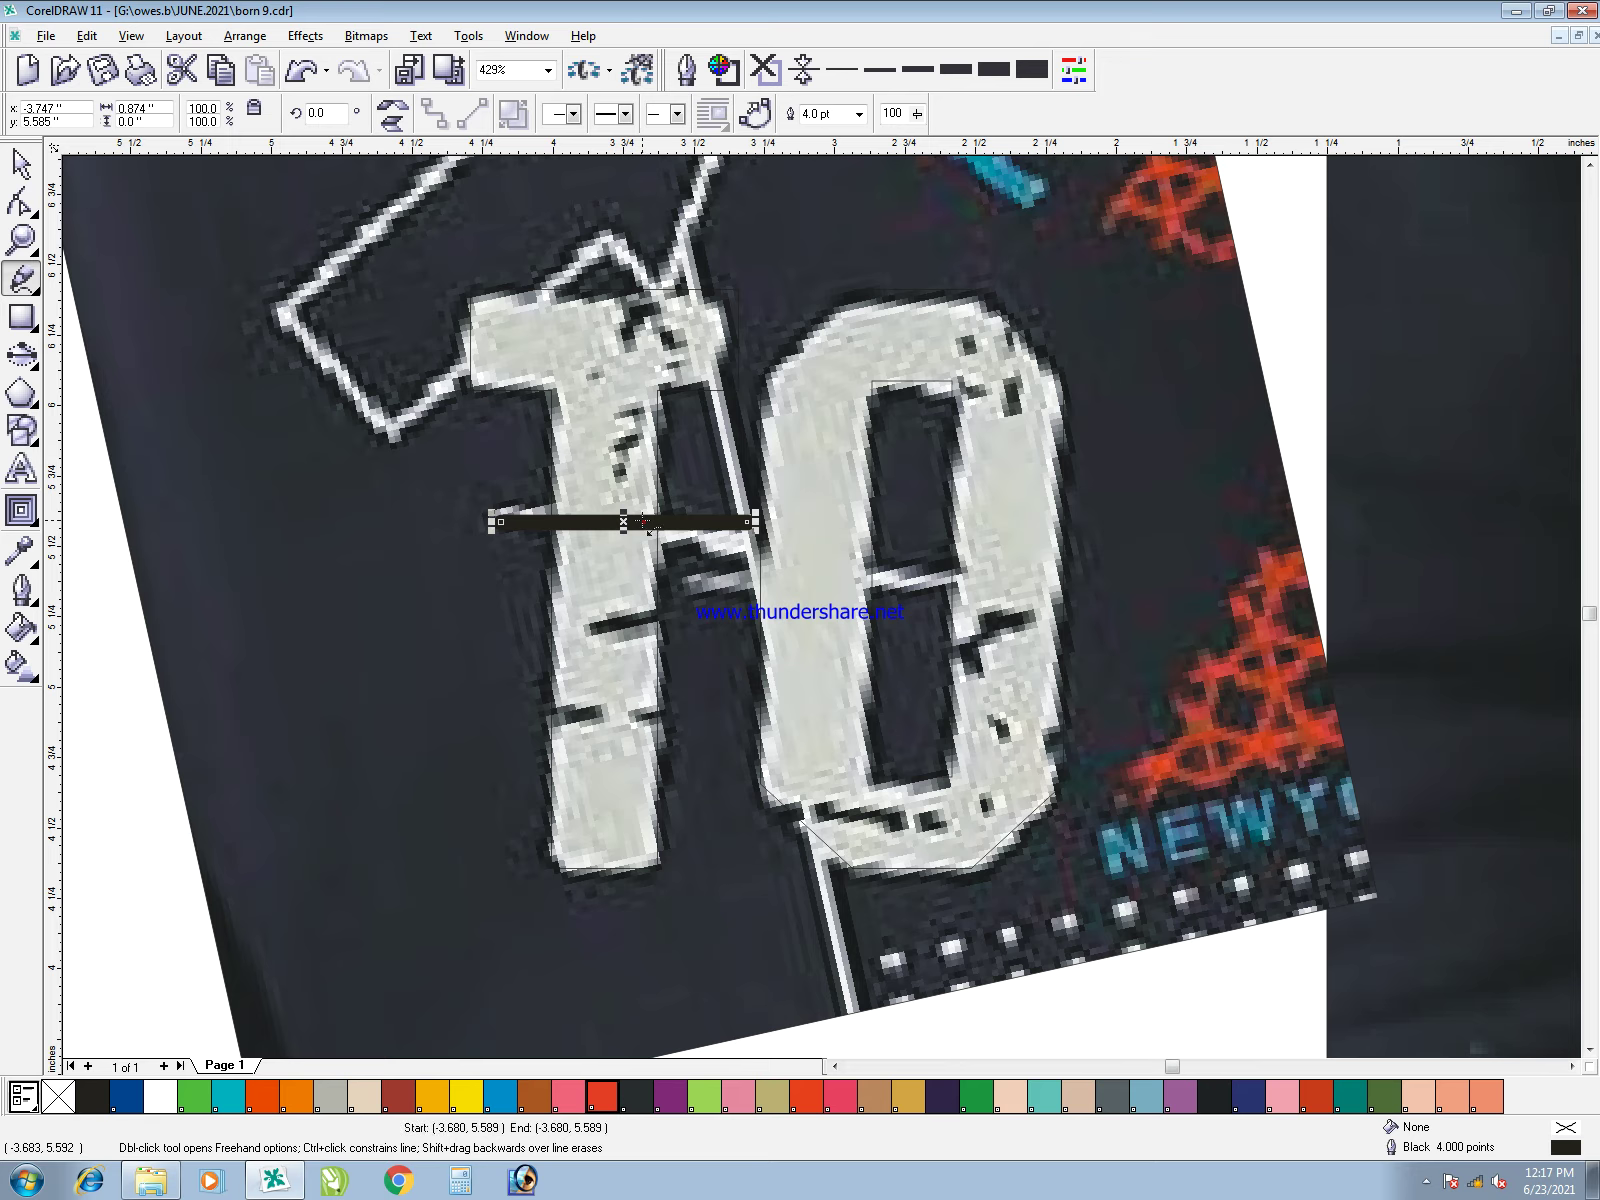
{"action": "key", "text": "space"}
{"action": "mouse_move", "coordinate": [638, 521]}
{"action": "left_mouse_down"}
{"action": "mouse_move", "coordinate": [850, 605]}
{"action": "mouse_move", "coordinate": [863, 583]}
{"action": "mouse_move", "coordinate": [741, 623]}
{"action": "left_mouse_up"}
{"action": "right_click", "coordinate": [860, 583]}
{"action": "left_click_drag", "start_coordinate": [853, 624], "coordinate": [720, 717]}
{"action": "right_click", "coordinate": [720, 717]}
{"action": "left_click_drag", "start_coordinate": [720, 717], "coordinate": [549, 716]}
{"action": "left_click_drag", "start_coordinate": [754, 602], "coordinate": [758, 610]}
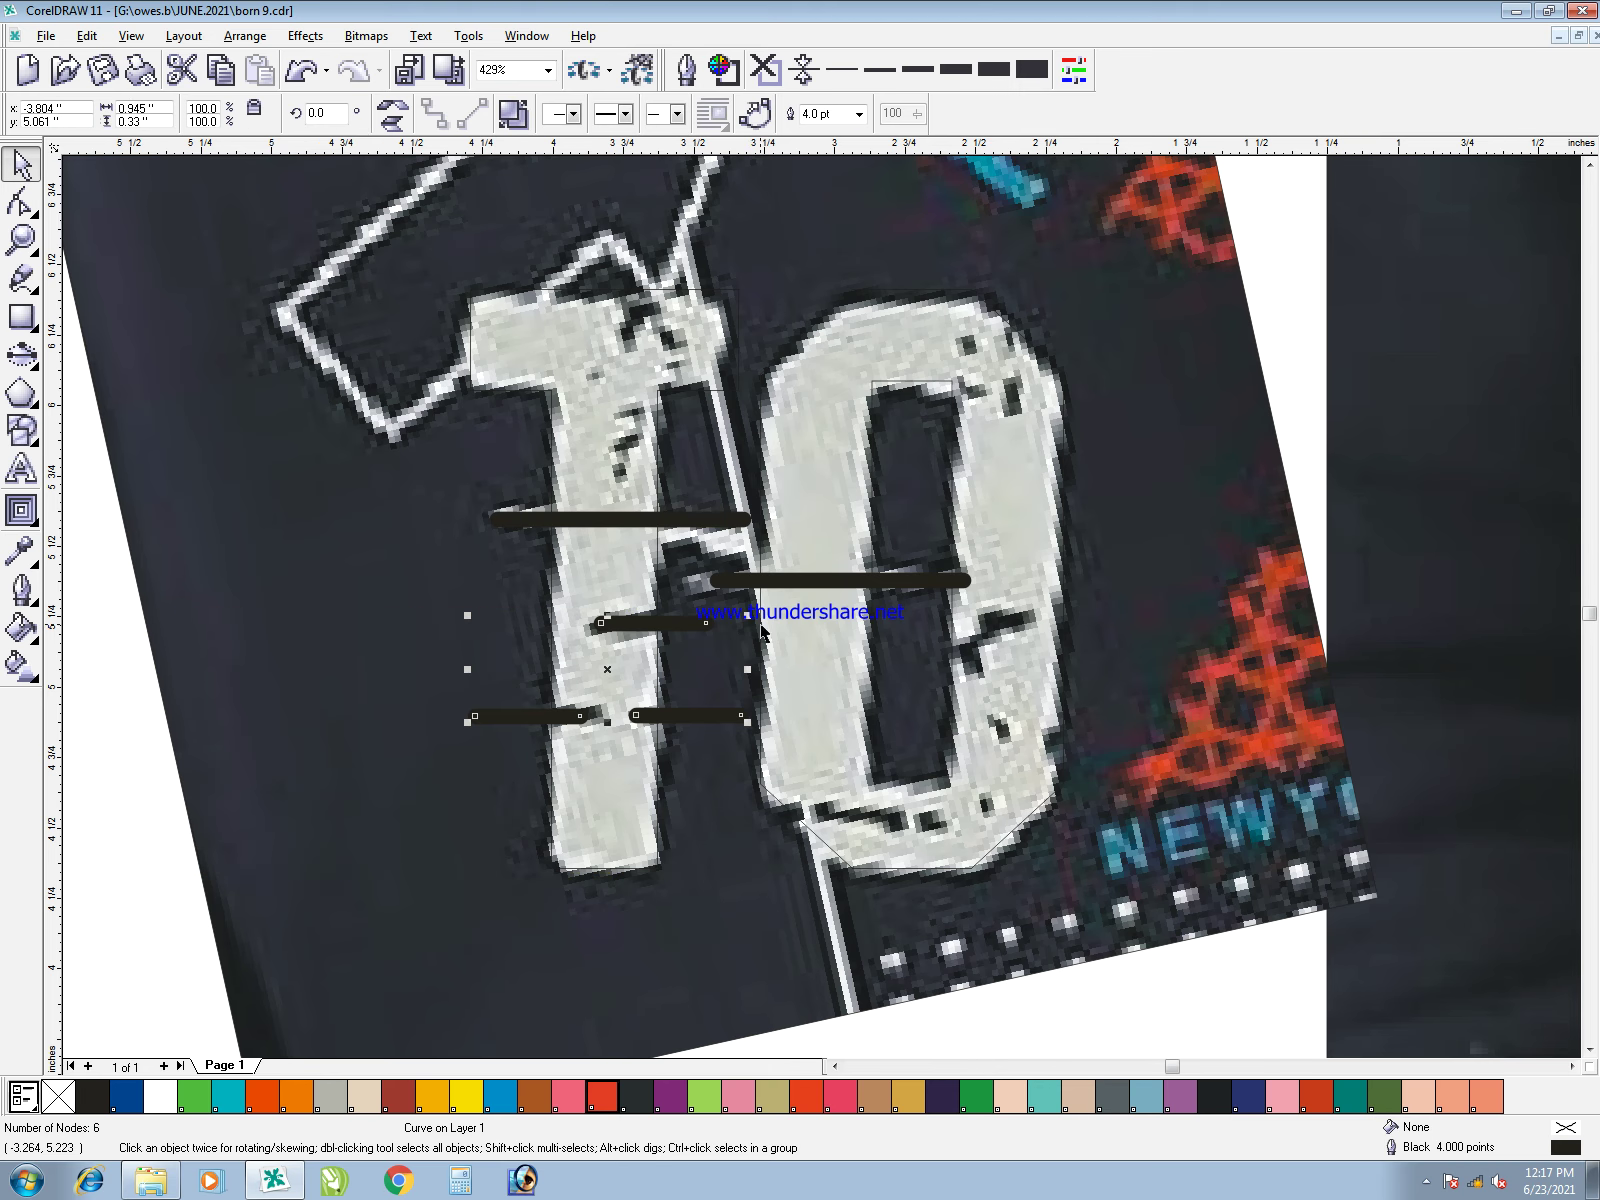
{"action": "right_click", "coordinate": [160, 1097]}
- Draw four short horizontal hairlines over the cracks along the bottom curve of the 0
{"action": "key", "text": "F5"}
{"action": "left_click", "coordinate": [767, 818]}
{"action": "left_click", "coordinate": [817, 822], "text": "ctrl"}
{"action": "left_click", "coordinate": [841, 825]}
{"action": "left_click", "coordinate": [908, 827], "text": "ctrl"}
{"action": "left_click", "coordinate": [929, 822]}
{"action": "left_click", "coordinate": [953, 822], "text": "ctrl"}
{"action": "left_click", "coordinate": [976, 807]}
{"action": "left_click", "coordinate": [996, 807], "text": "ctrl"}
- Draw short horizontal hairlines over the cracks on the right side of the 0
{"action": "left_click", "coordinate": [1000, 735]}
{"action": "left_click", "coordinate": [1023, 736], "text": "ctrl"}
{"action": "left_click", "coordinate": [1060, 740]}
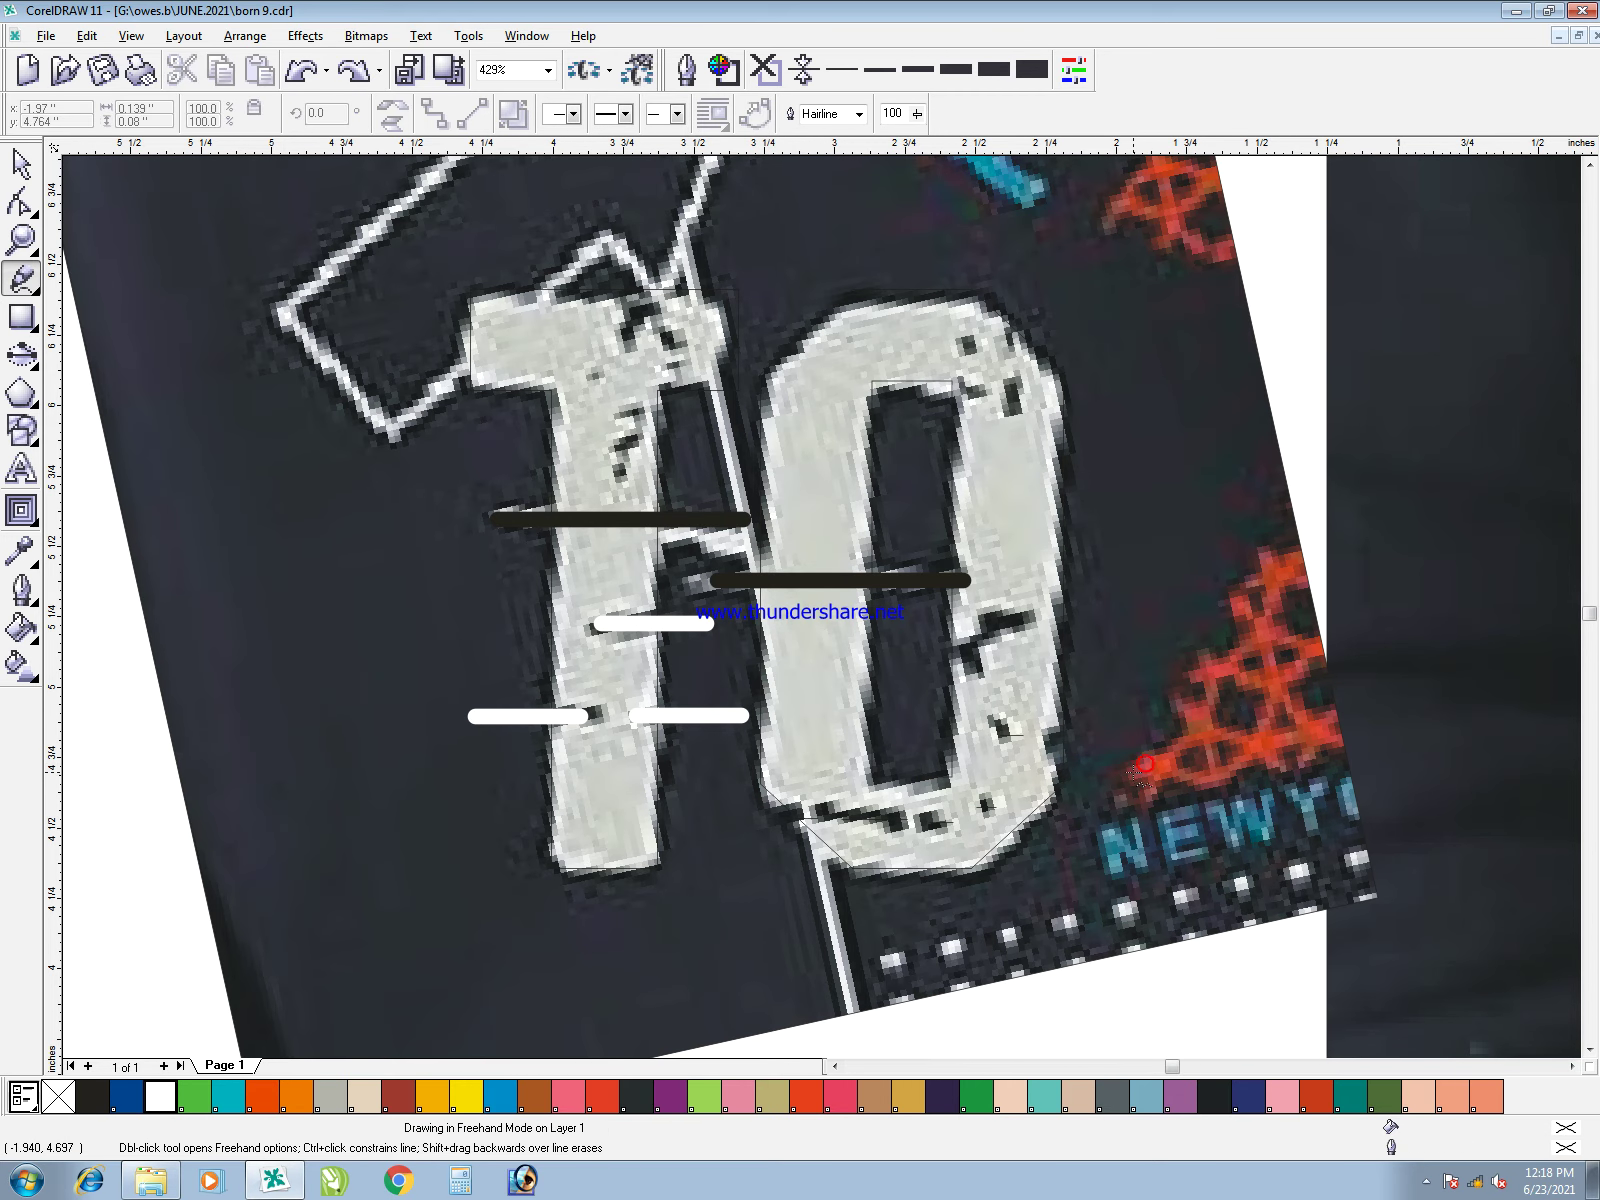
{"action": "left_click", "coordinate": [1038, 745]}
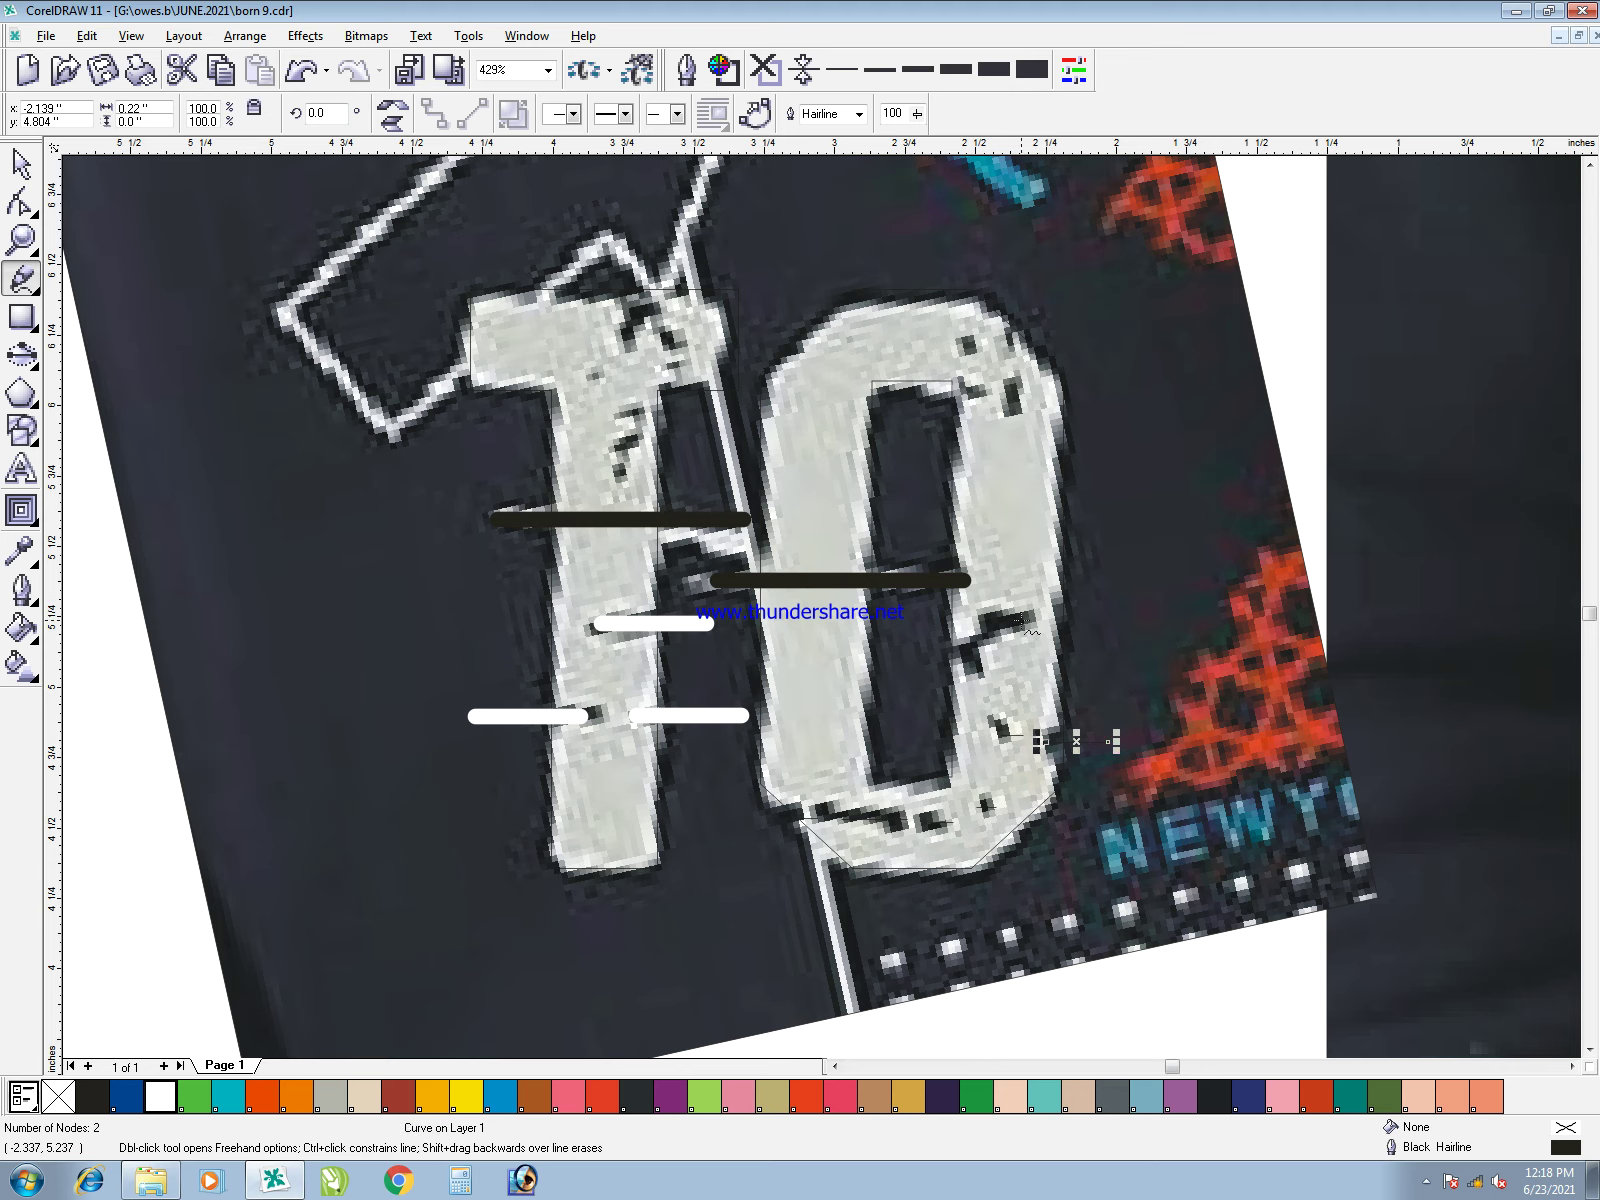
{"action": "left_click", "coordinate": [1010, 645]}
{"action": "left_click", "coordinate": [942, 648]}
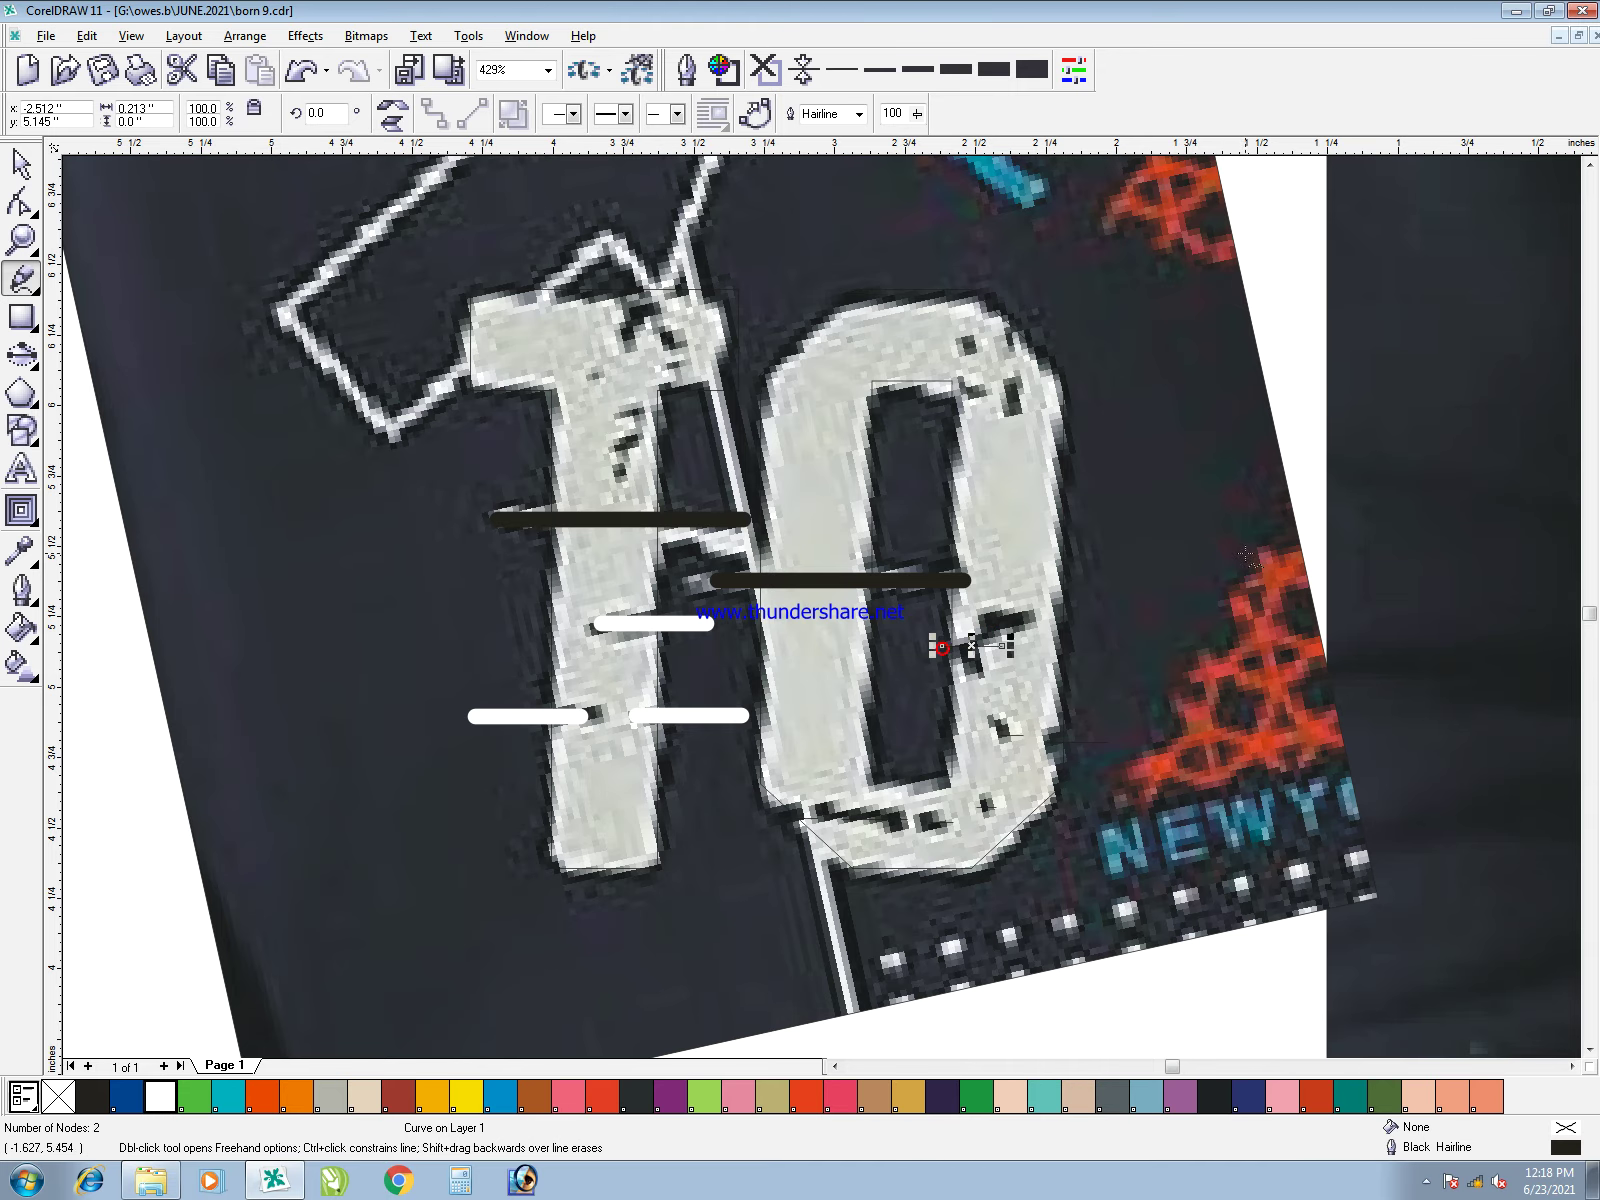
- Combine the new hairlines on the 0 with the white crack lines on the 1 so they share the 4 pt white outline
{"action": "key", "text": "space"}
{"action": "left_click_drag", "start_coordinate": [700, 960], "coordinate": [700, 958]}
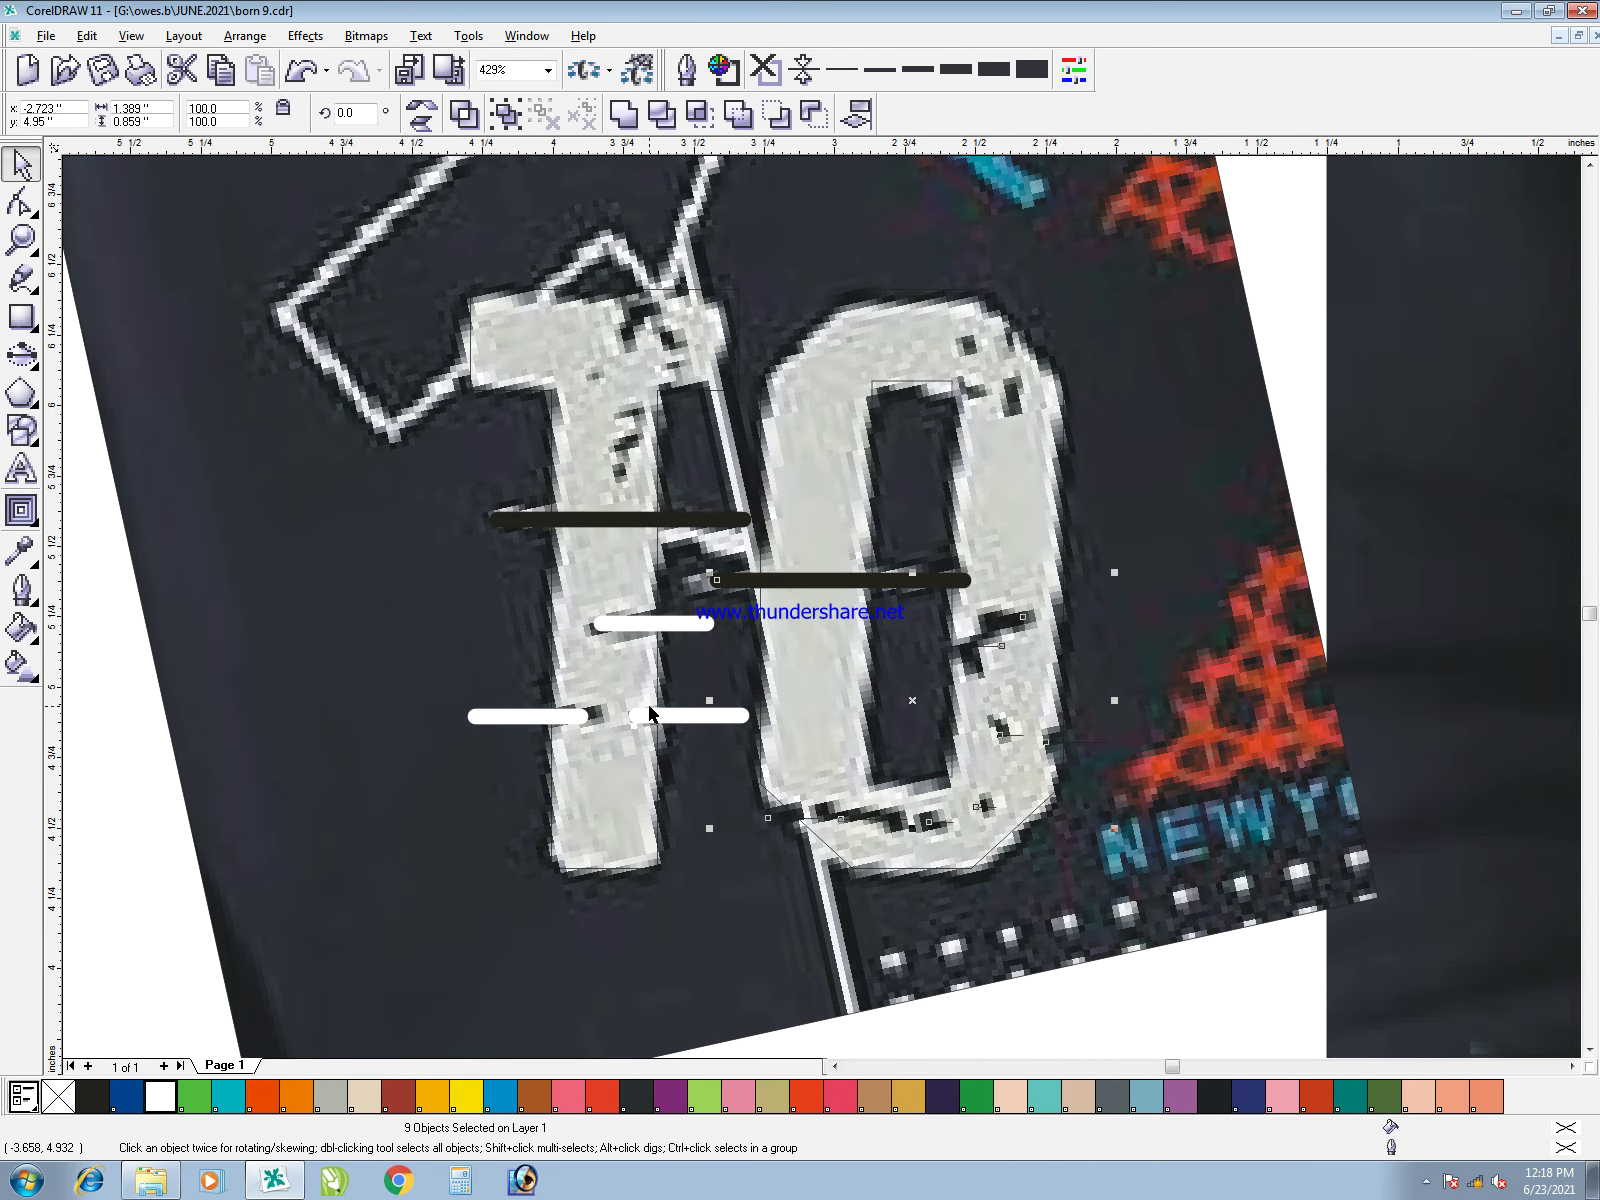
{"action": "left_click", "coordinate": [742, 582], "text": "shift"}
{"action": "left_click", "coordinate": [692, 621], "text": "shift"}
{"action": "key", "text": "ctrl+l"}
- Combine the two long black lines across the 1 and the 0 into one curve
{"action": "left_click", "coordinate": [741, 582]}
{"action": "left_click", "coordinate": [734, 520], "text": "shift"}
{"action": "key", "text": "ctrl+l"}
- Draw short lines over the cracks at the 0's upper right corner and combine them with the white crack lines
{"action": "key", "text": "F5"}
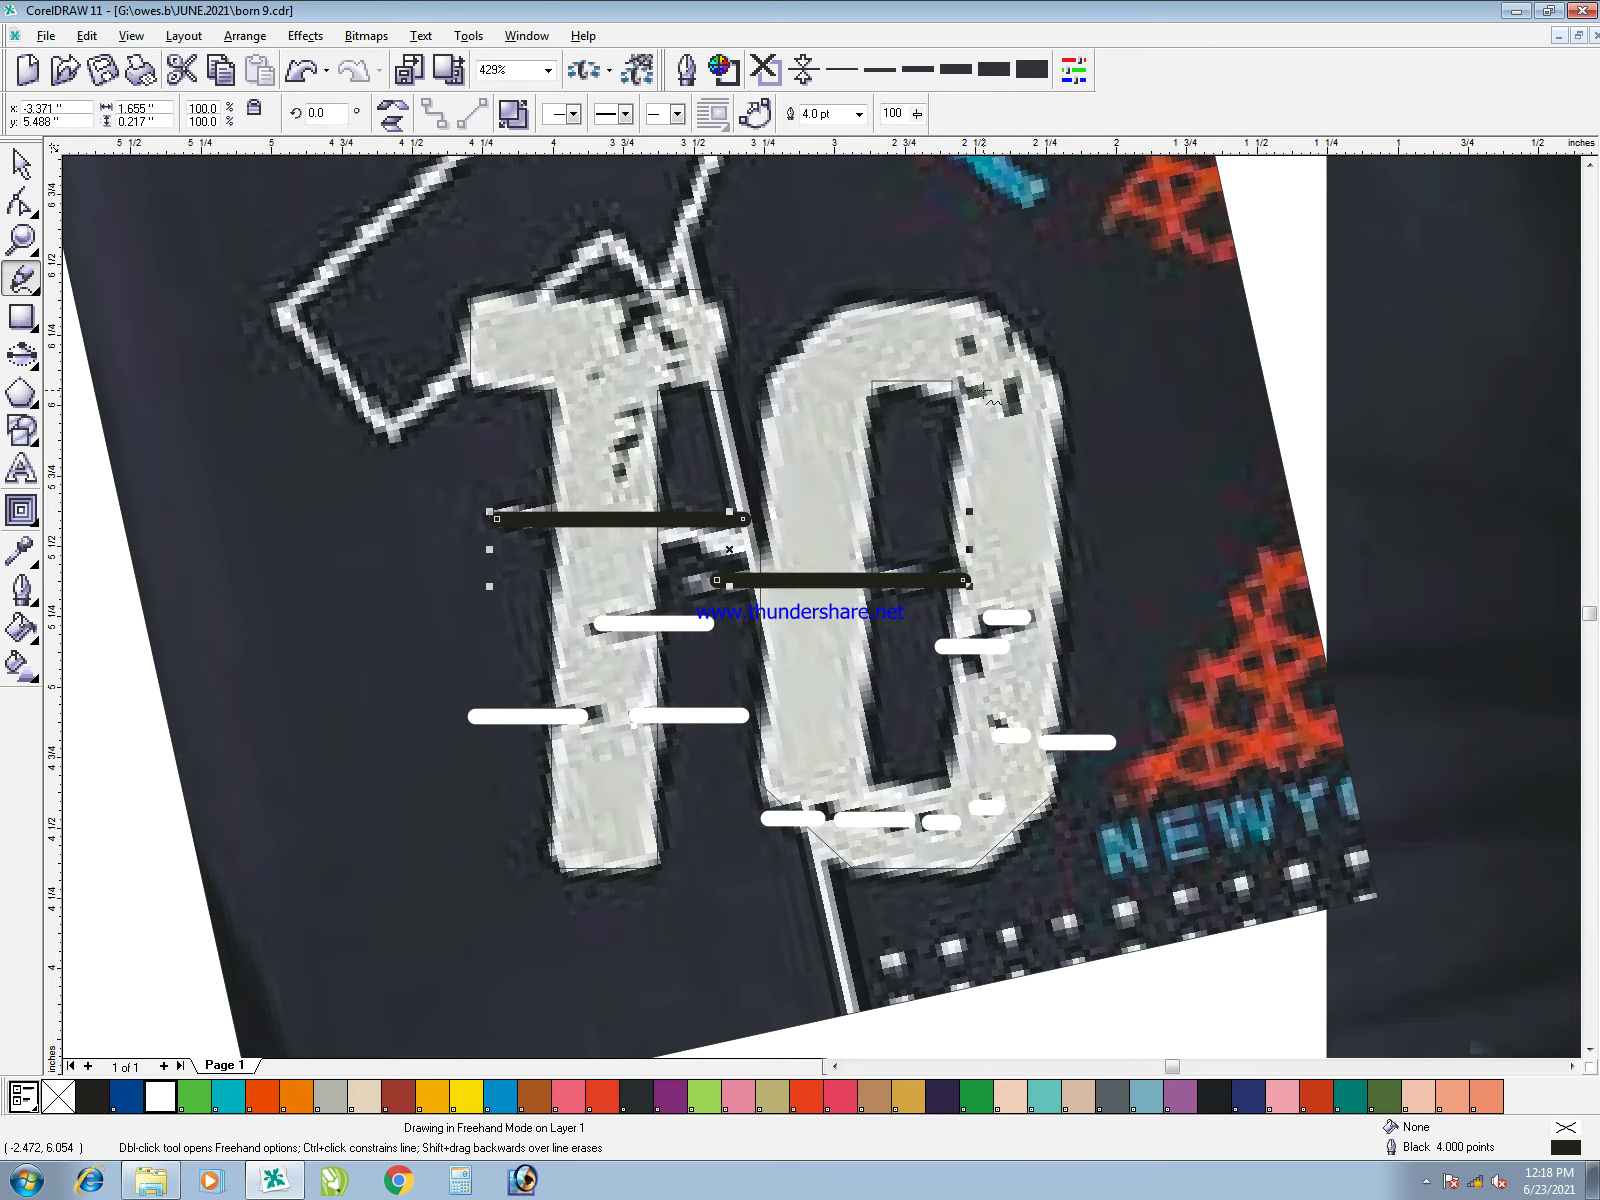
{"action": "left_click", "coordinate": [997, 342]}
{"action": "left_click", "coordinate": [1060, 342]}
{"action": "key", "text": "space"}
{"action": "left_click_drag", "start_coordinate": [1279, 236], "coordinate": [896, 478]}
{"action": "key", "text": "ctrl+l"}
{"action": "left_click", "coordinate": [1016, 623], "text": "shift"}
{"action": "key", "text": "ctrl+l"}
- Align the two end nodes of the slightly tilted short crack line at the 0's upper right with each other
{"action": "key", "text": "F10"}
{"action": "left_click_drag", "start_coordinate": [1084, 381], "coordinate": [844, 482]}
{"action": "left_click", "coordinate": [619, 115]}
{"action": "key", "text": "Return"}
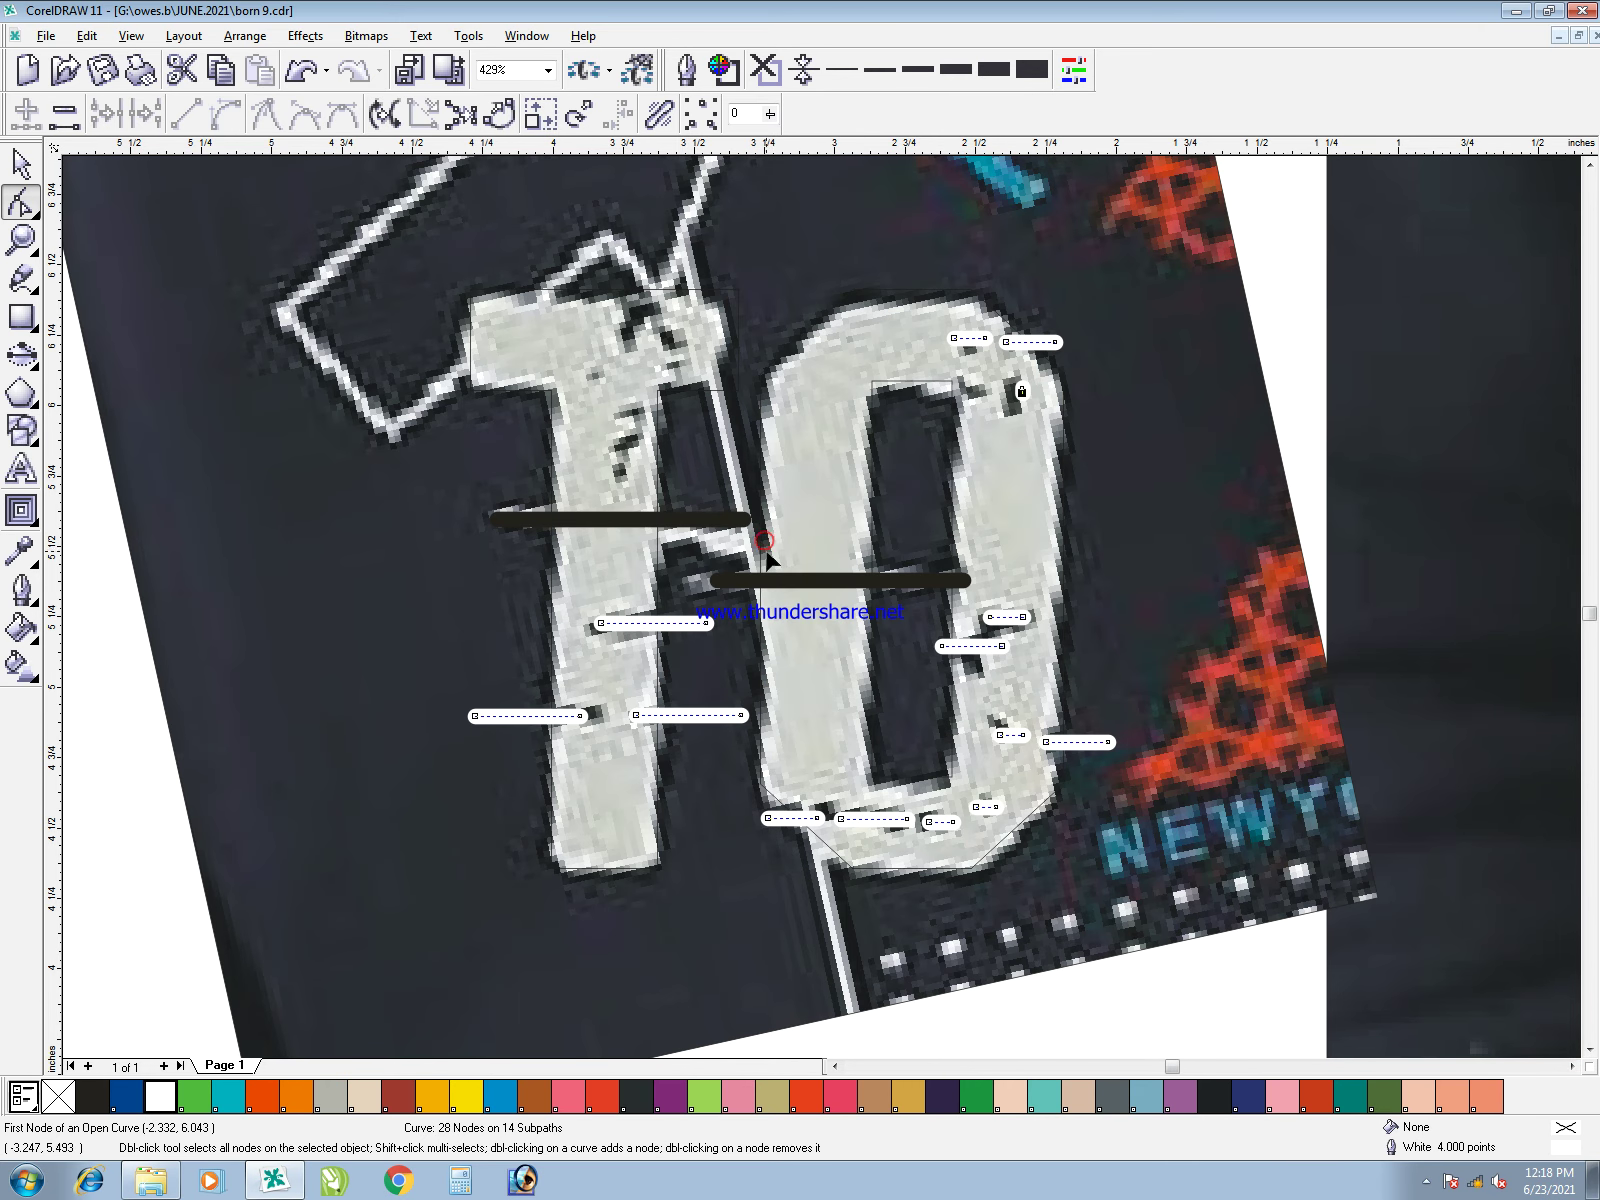
{"action": "key", "text": "ctrl+z"}
{"action": "left_click", "coordinate": [620, 113]}
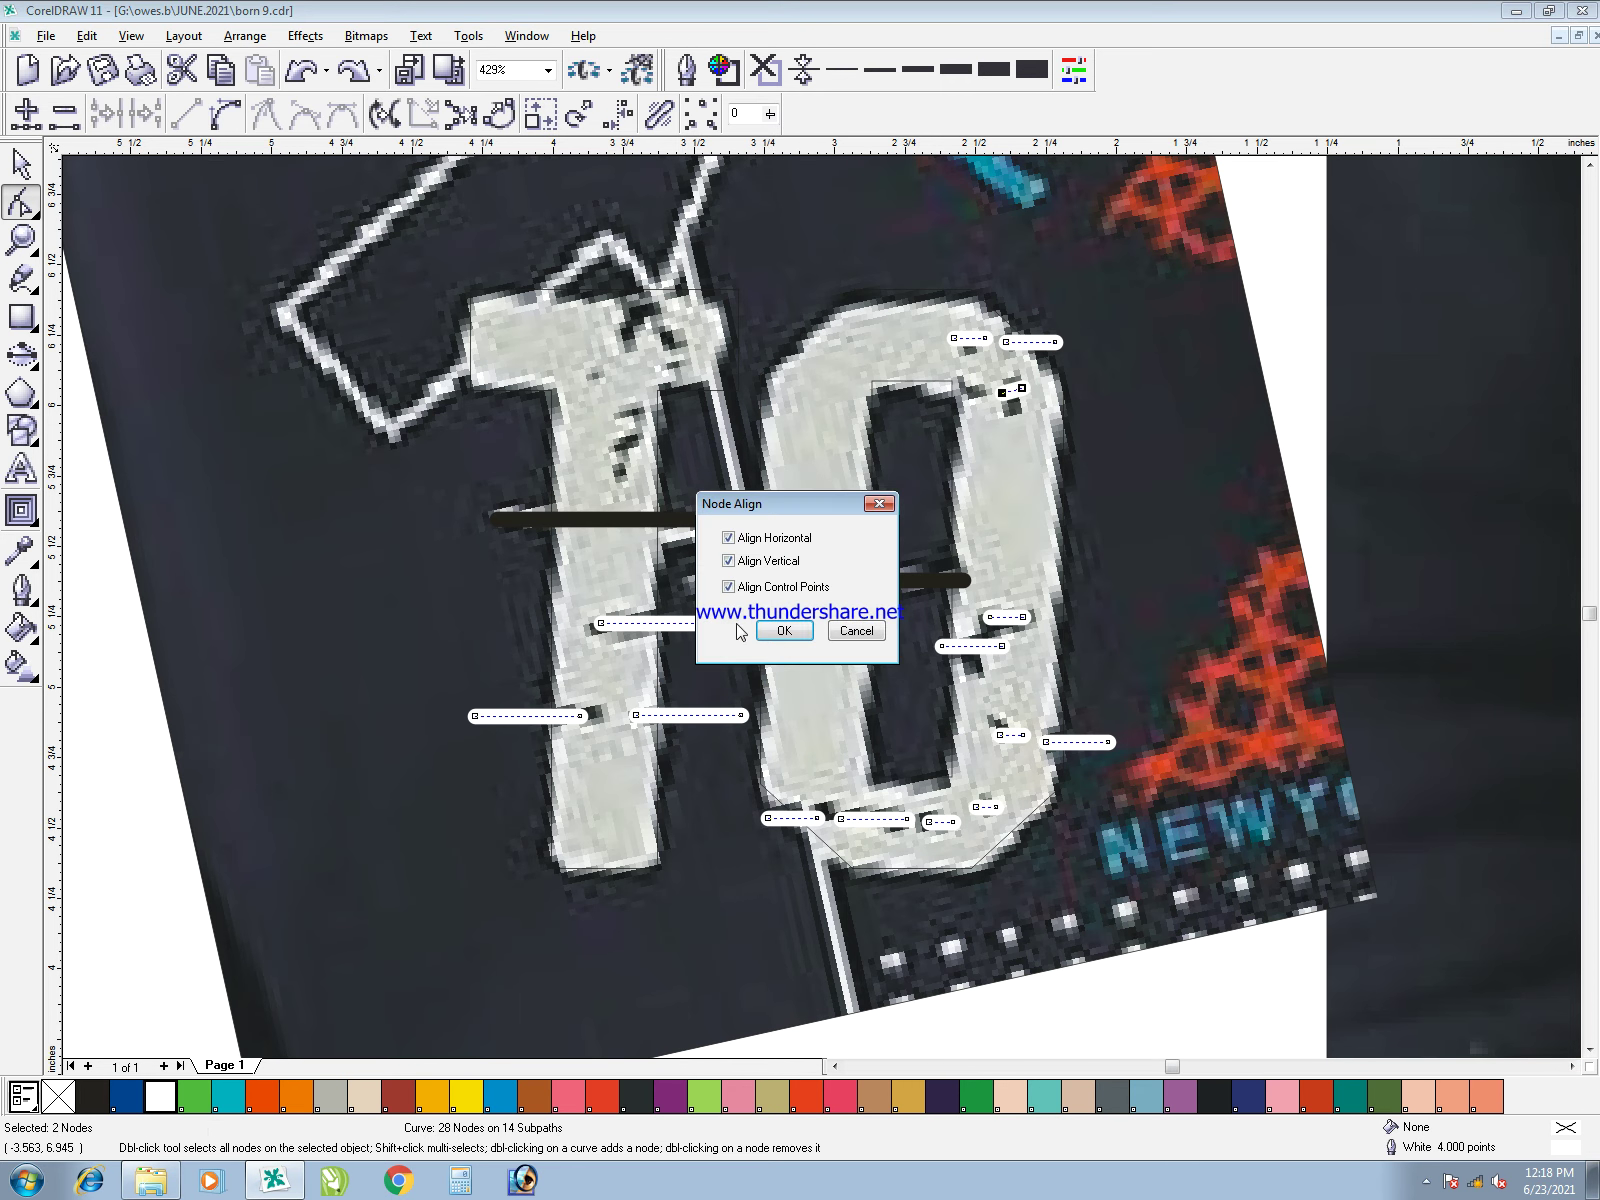
- Align the two nodes of the selected short dash on the 0 horizontally so the dash lies level
{"action": "left_click", "coordinate": [749, 565]}
{"action": "key", "text": "Return"}
{"action": "key", "text": "space"}
- Draw five short horizontal freehand lines over the worn marks in the T's crossbar
{"action": "key", "text": "F2"}
{"action": "left_click_drag", "start_coordinate": [375, 211], "coordinate": [1153, 713]}
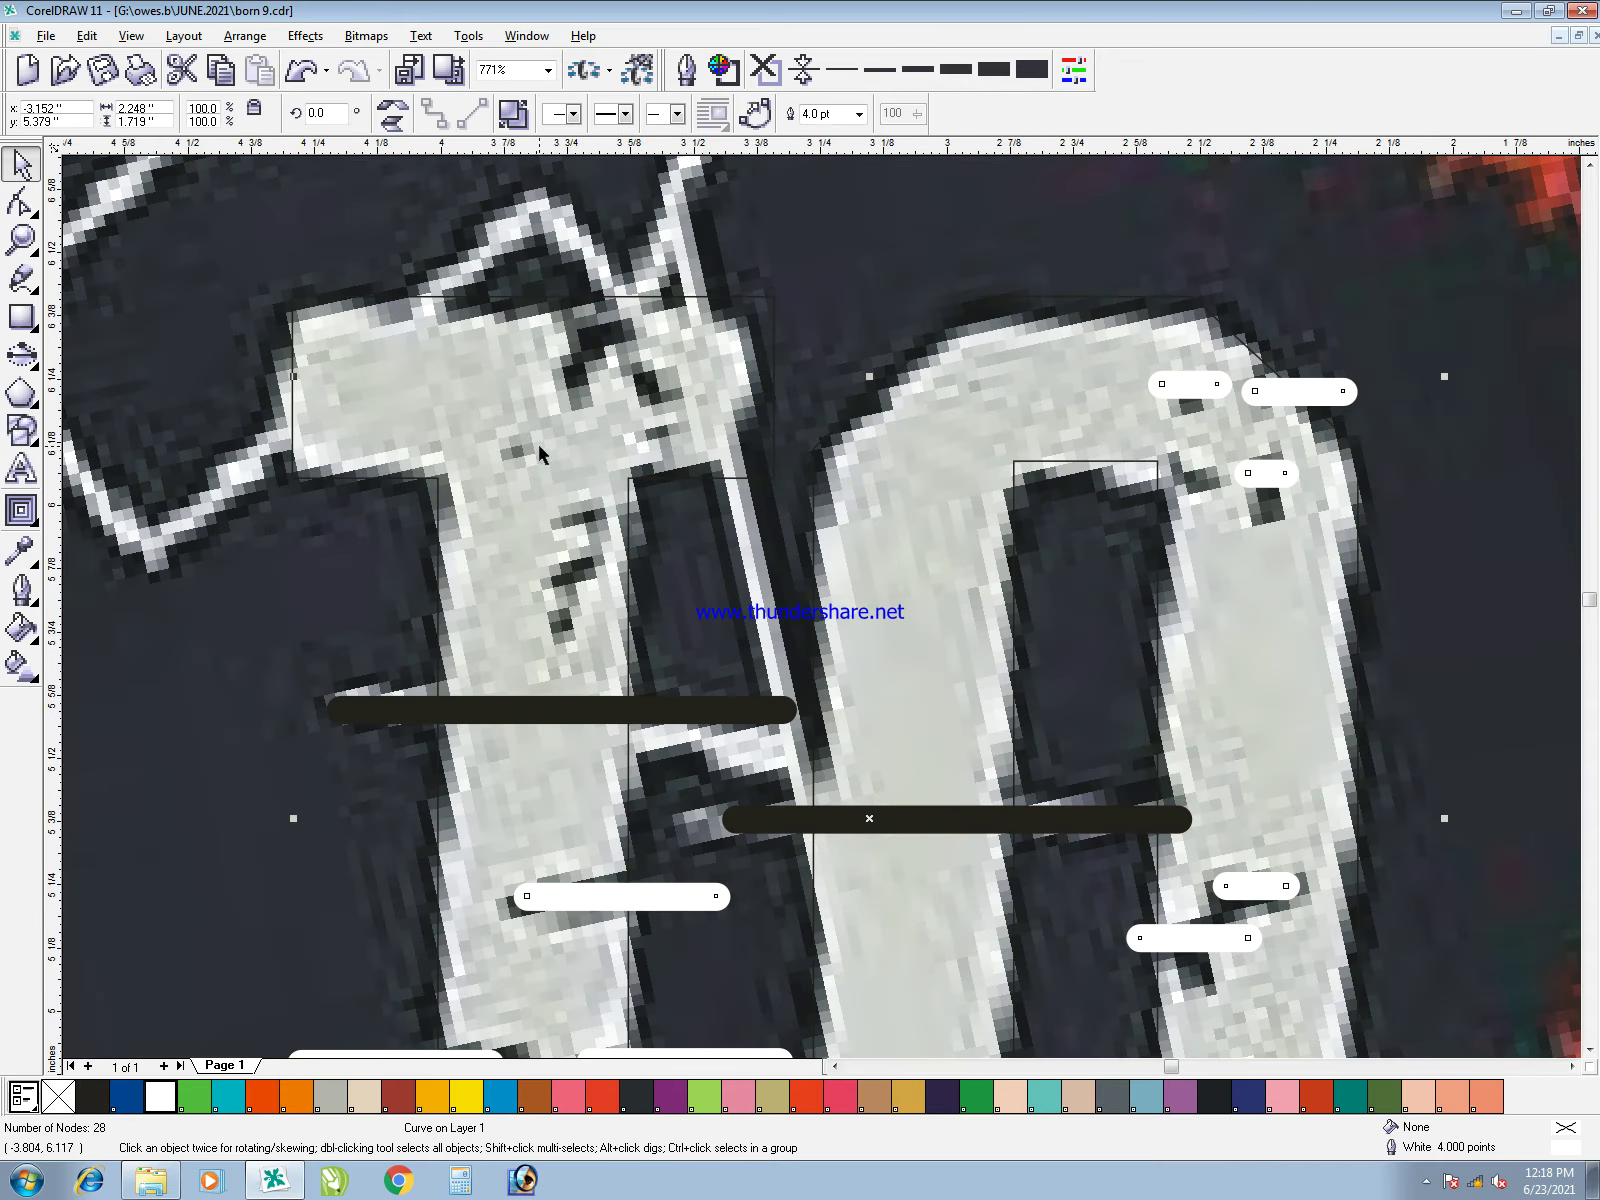
{"action": "key", "text": "F5"}
{"action": "left_click", "coordinate": [568, 340]}
{"action": "left_click", "coordinate": [668, 340], "text": "ctrl"}
{"action": "left_click", "coordinate": [525, 381]}
{"action": "left_click", "coordinate": [573, 382], "text": "ctrl"}
{"action": "left_click", "coordinate": [623, 383]}
{"action": "left_click", "coordinate": [677, 383], "text": "ctrl"}
{"action": "left_click", "coordinate": [648, 422]}
{"action": "left_click", "coordinate": [673, 429], "text": "ctrl"}
{"action": "key", "text": "ctrl+z"}
{"action": "left_click", "coordinate": [645, 431]}
{"action": "left_click", "coordinate": [672, 432], "text": "ctrl"}
{"action": "left_click", "coordinate": [496, 445]}
{"action": "left_click", "coordinate": [527, 446], "text": "ctrl"}
- Draw three more short horizontal freehand lines over the worn marks in the T's stem
{"action": "left_click", "coordinate": [546, 521]}
{"action": "left_click", "coordinate": [590, 522], "text": "ctrl"}
{"action": "left_click", "coordinate": [553, 587]}
{"action": "left_click", "coordinate": [582, 590], "text": "ctrl"}
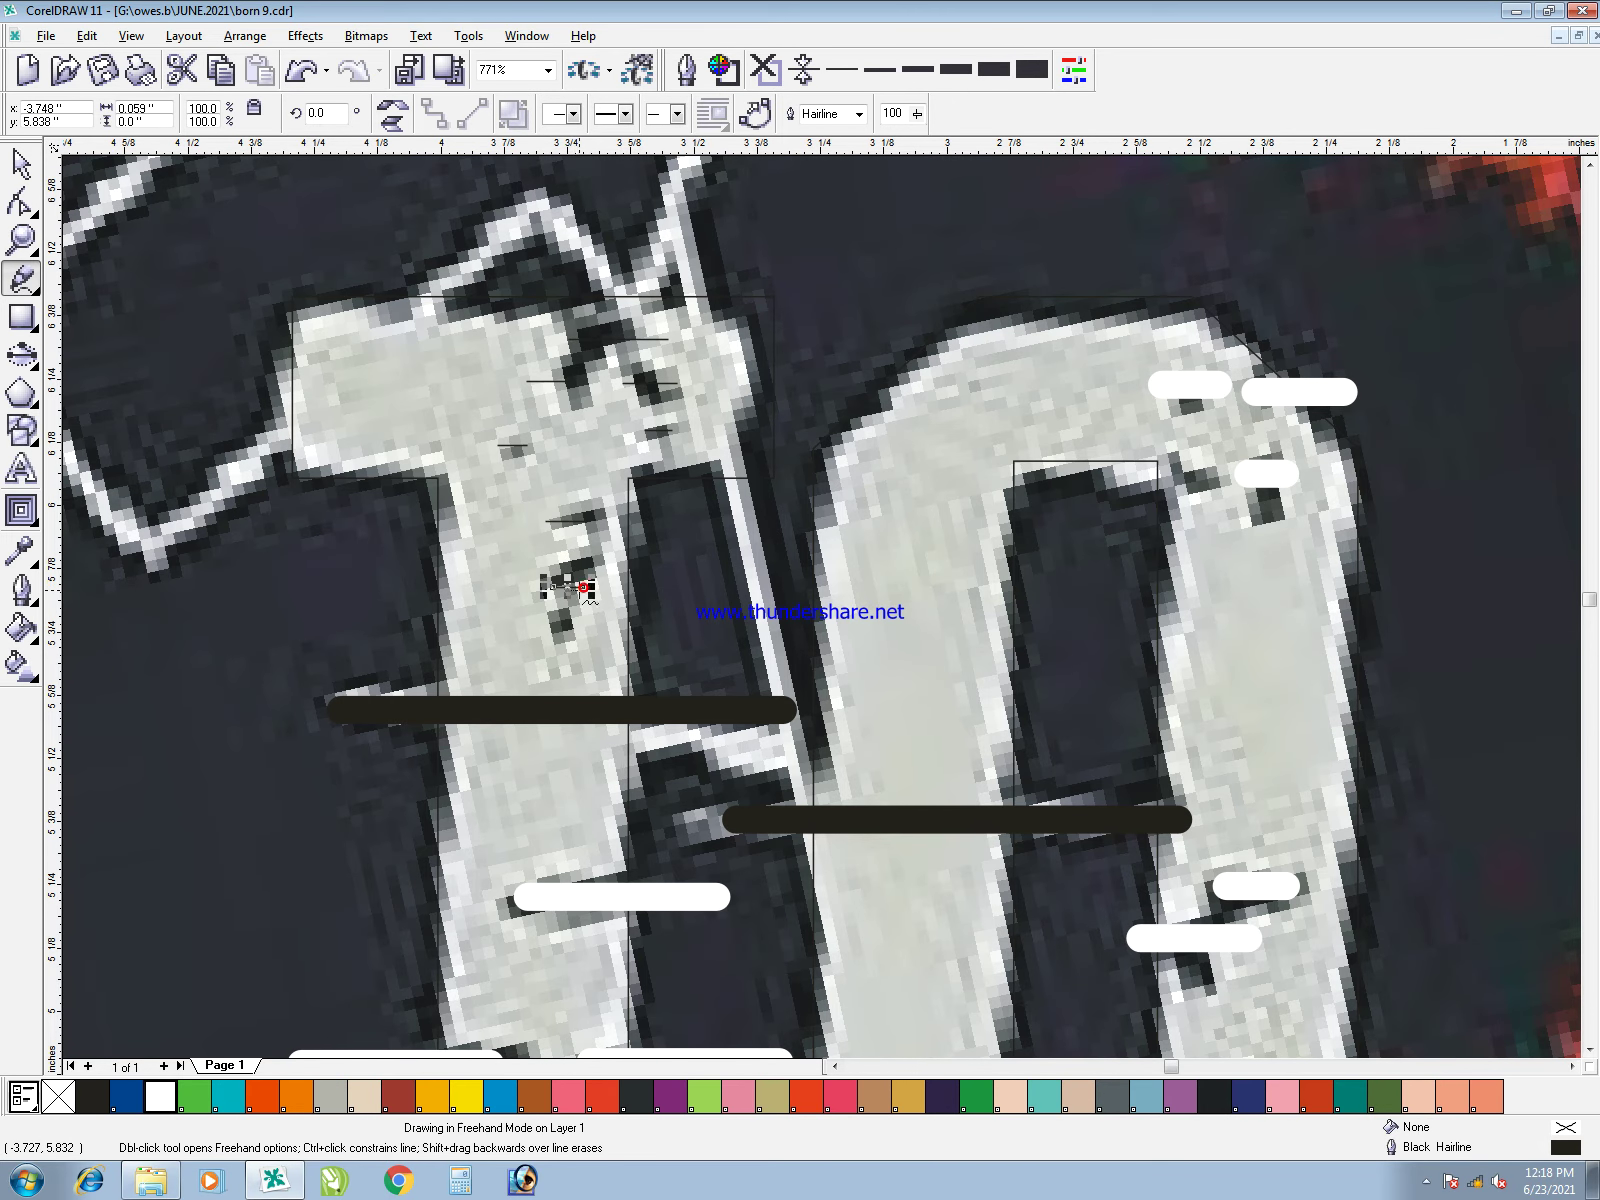
{"action": "left_click", "coordinate": [548, 632]}
{"action": "left_click", "coordinate": [573, 634], "text": "ctrl"}
- Combine the new short lines on the T with the existing white dashes into one white curve
{"action": "key", "text": "space"}
{"action": "key", "text": "F3"}
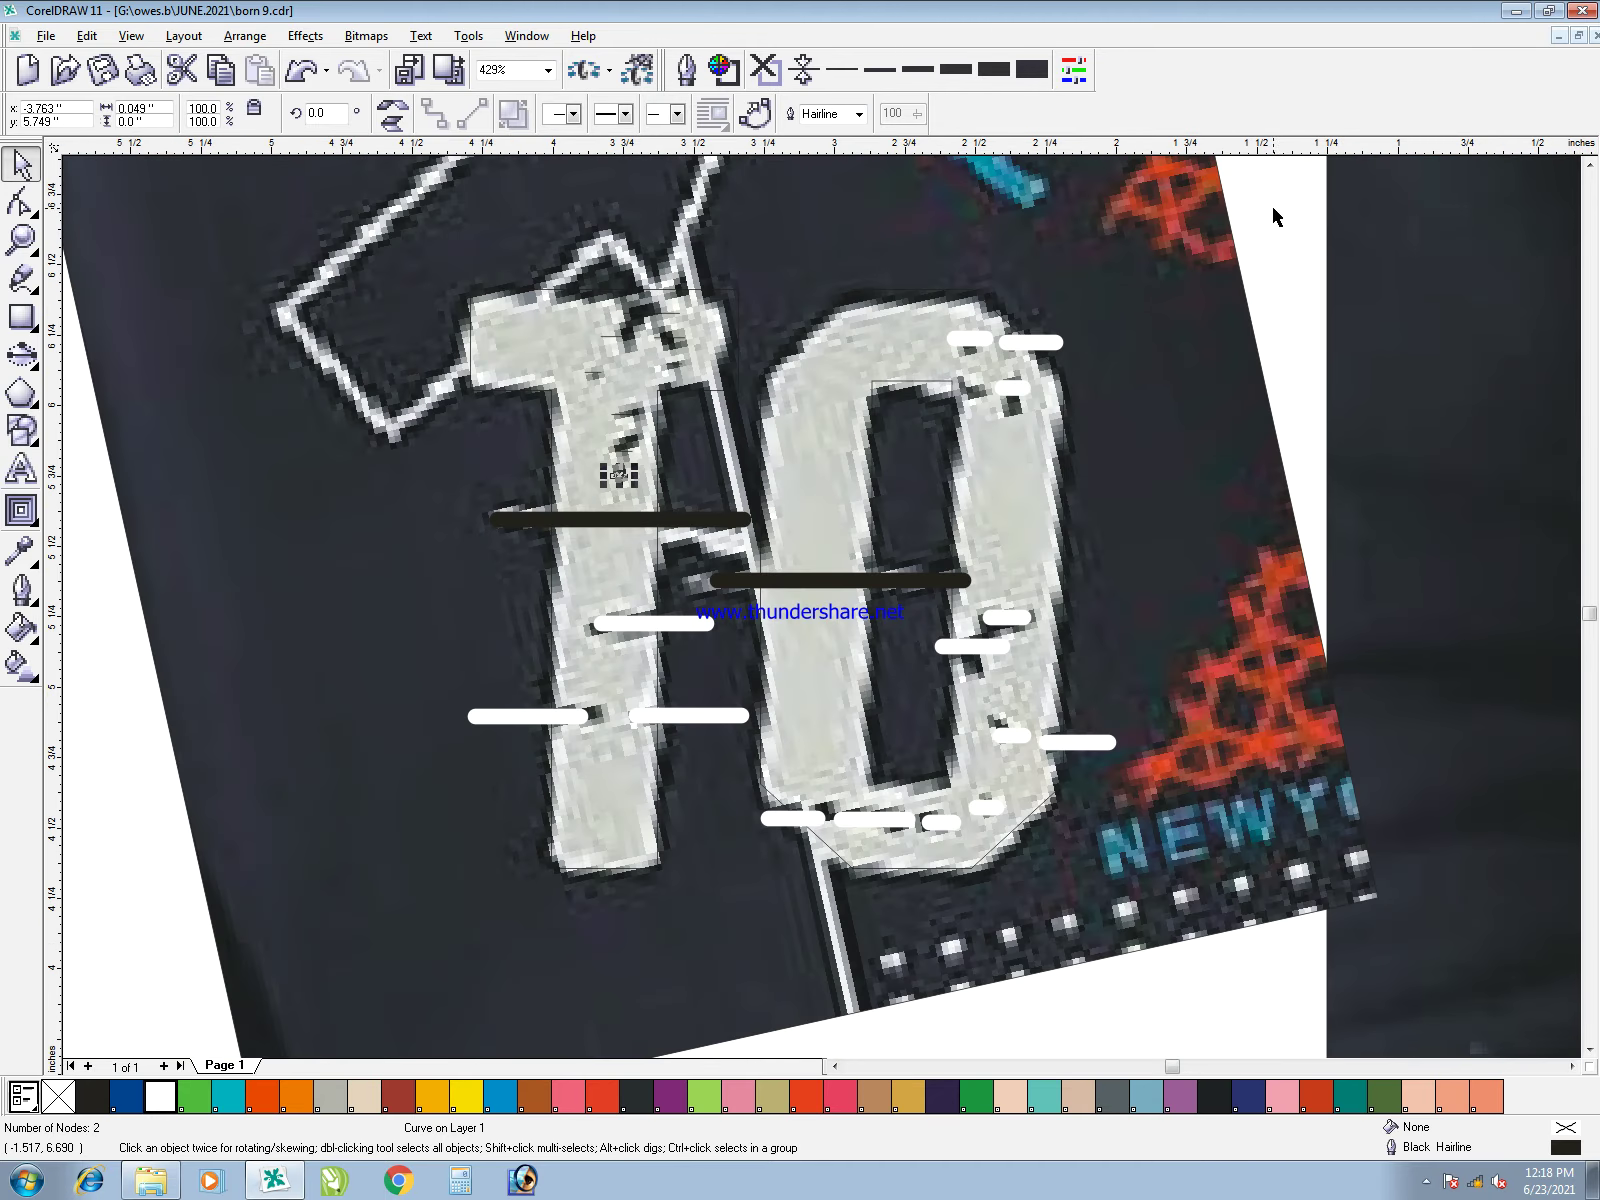
{"action": "left_click_drag", "start_coordinate": [1077, 451], "coordinate": [551, 549]}
{"action": "key", "text": "ctrl+l"}
{"action": "left_click", "coordinate": [1040, 345], "text": "shift"}
{"action": "key", "text": "ctrl+l"}
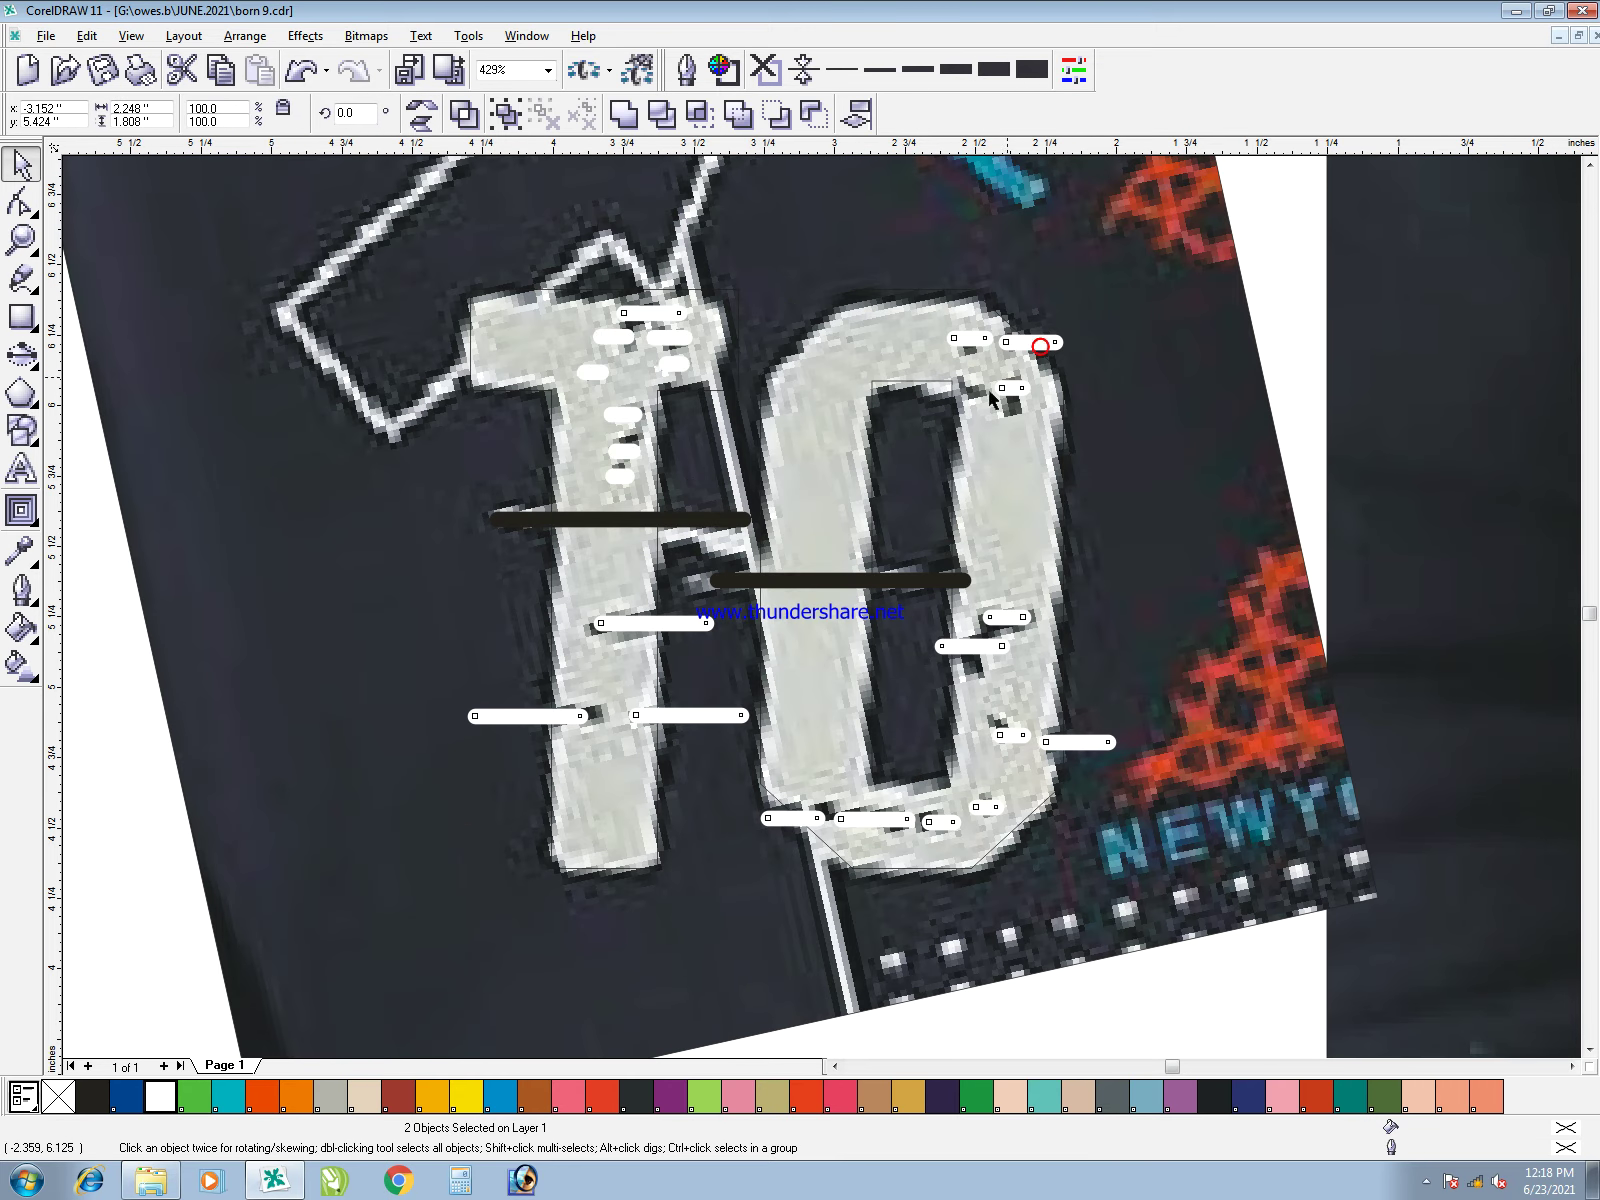
- Recolour the two black bars to PANTONE 482 CVC, and fill the TO lettering with the same beige without an outline
{"action": "left_click", "coordinate": [808, 582]}
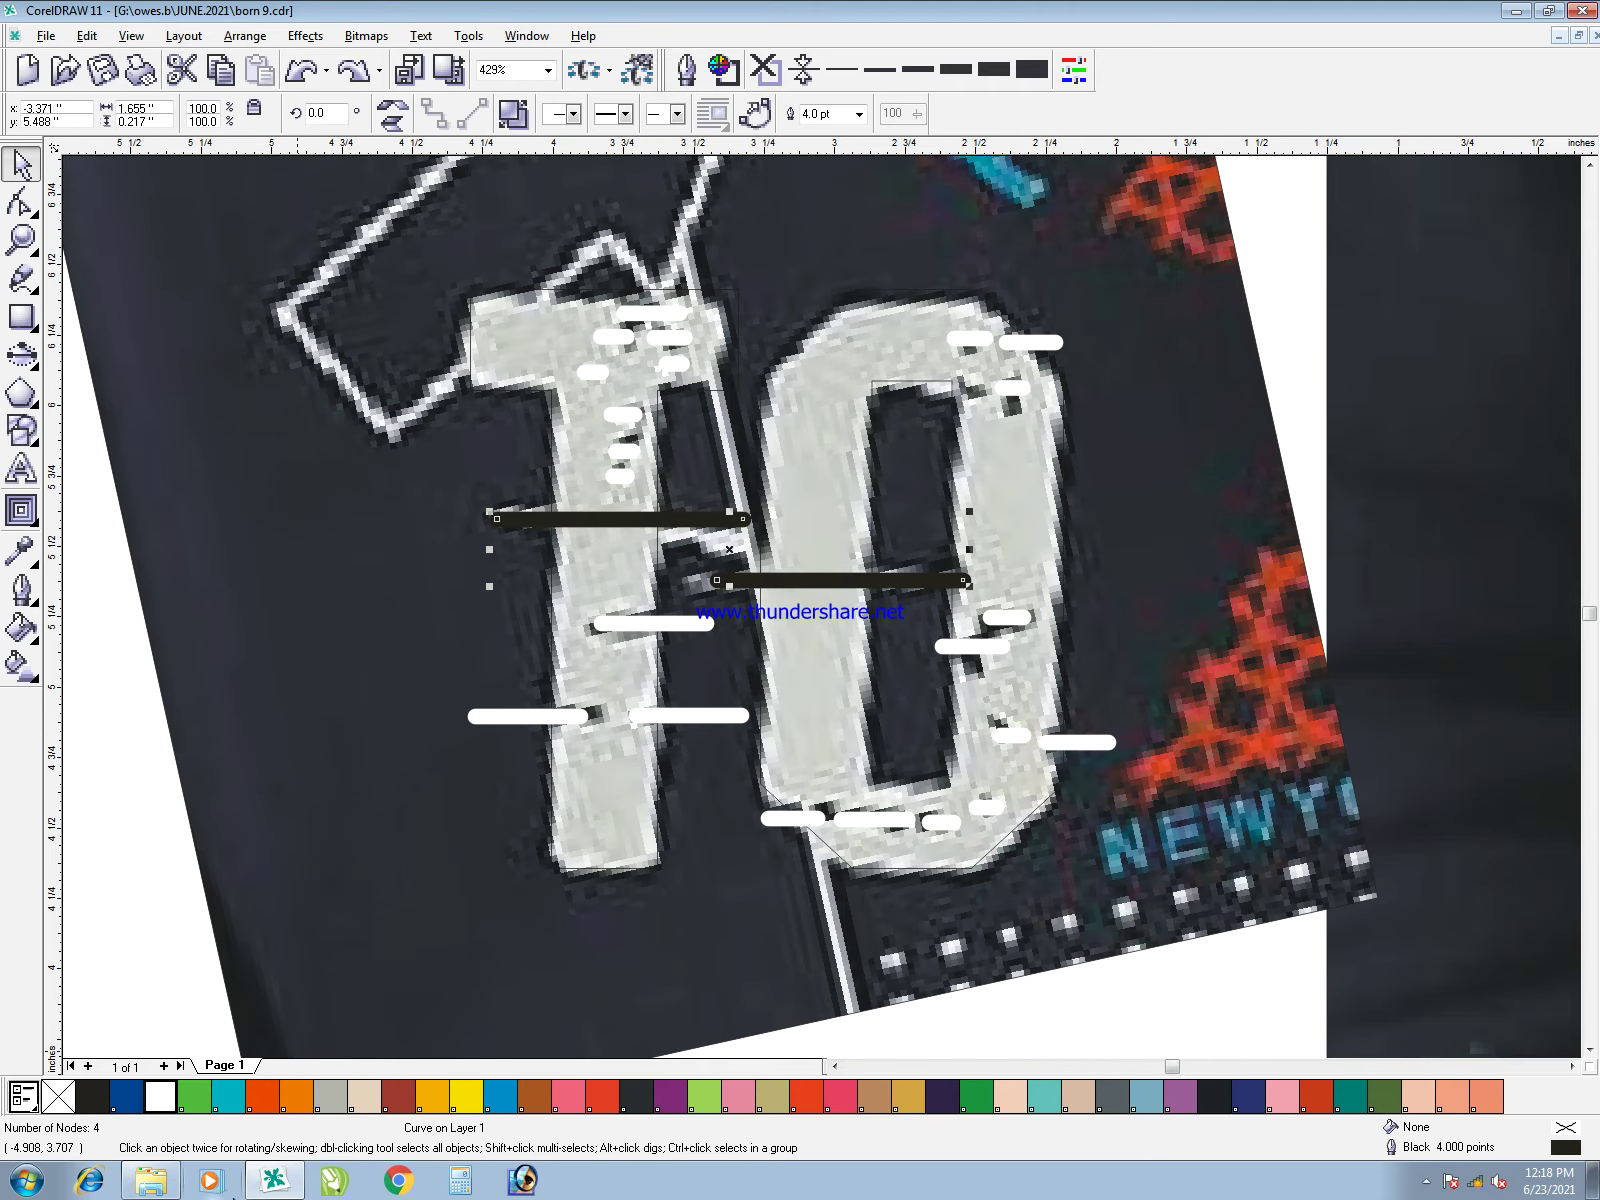
{"action": "right_click", "coordinate": [361, 1104]}
{"action": "left_click", "coordinate": [736, 714]}
{"action": "left_click", "coordinate": [833, 732]}
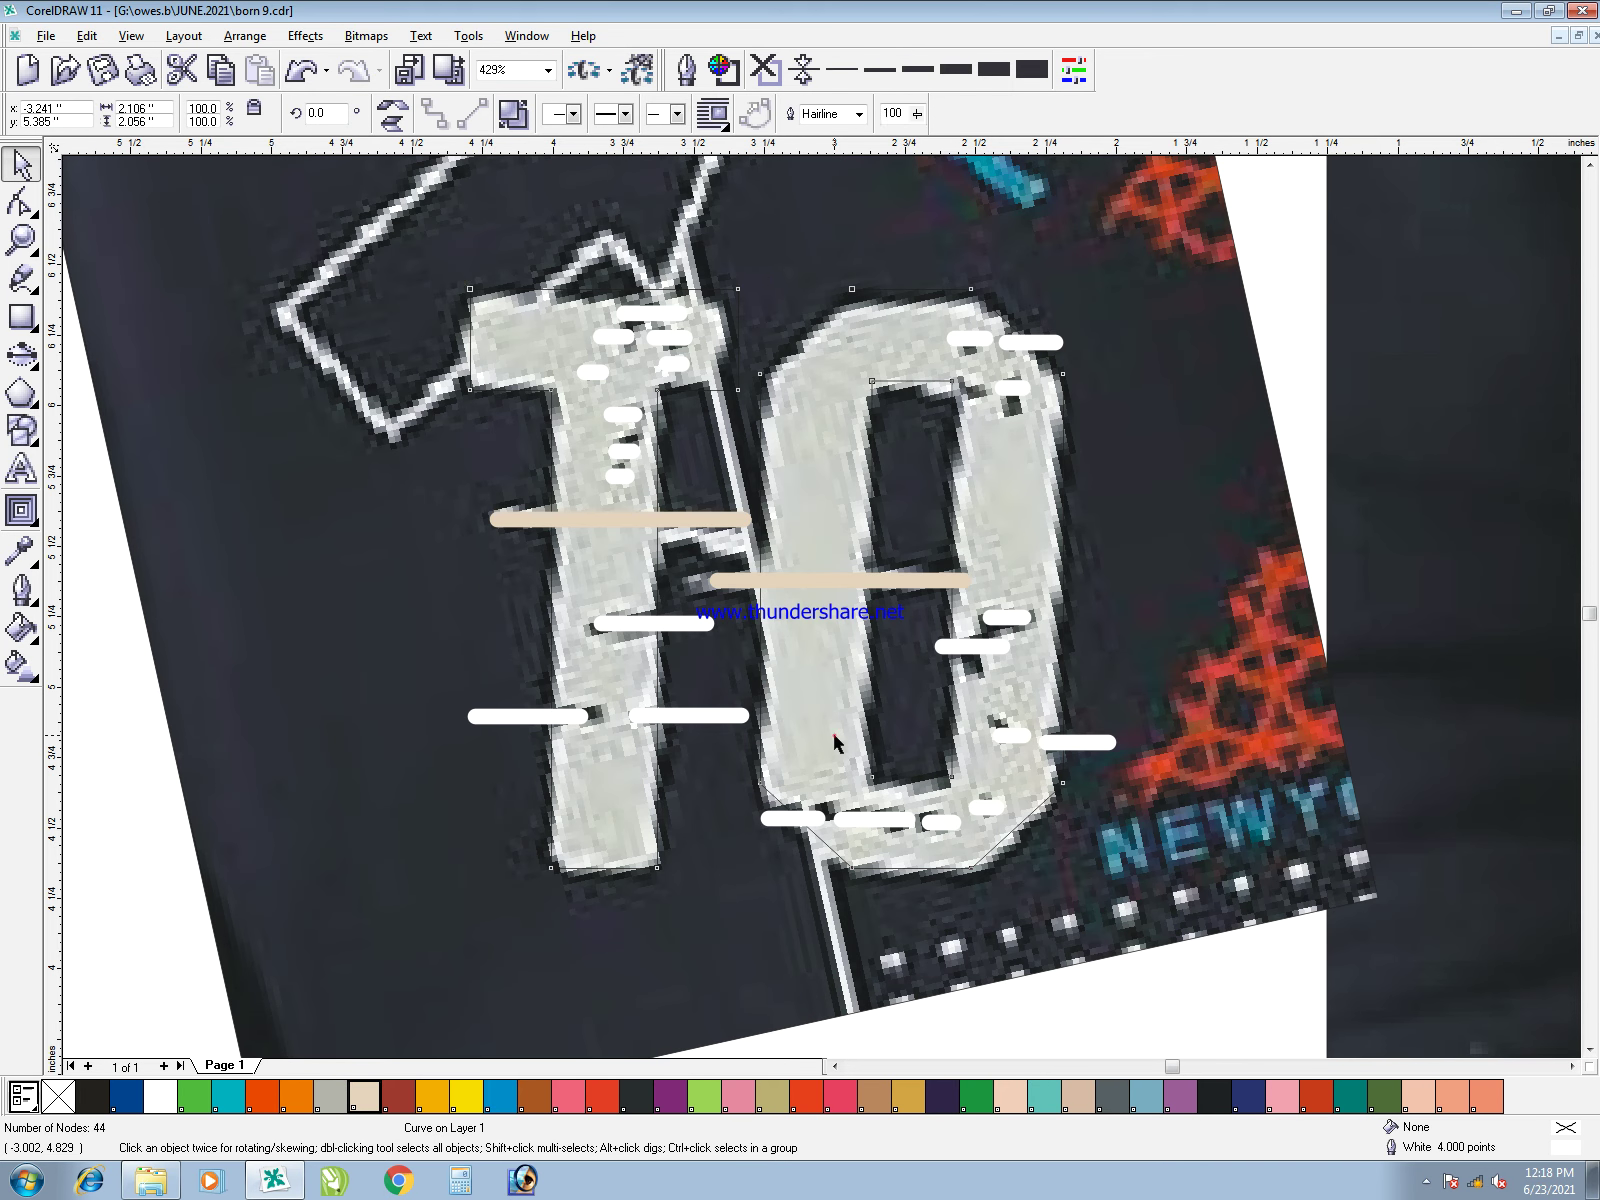
{"action": "left_click", "coordinate": [364, 1098]}
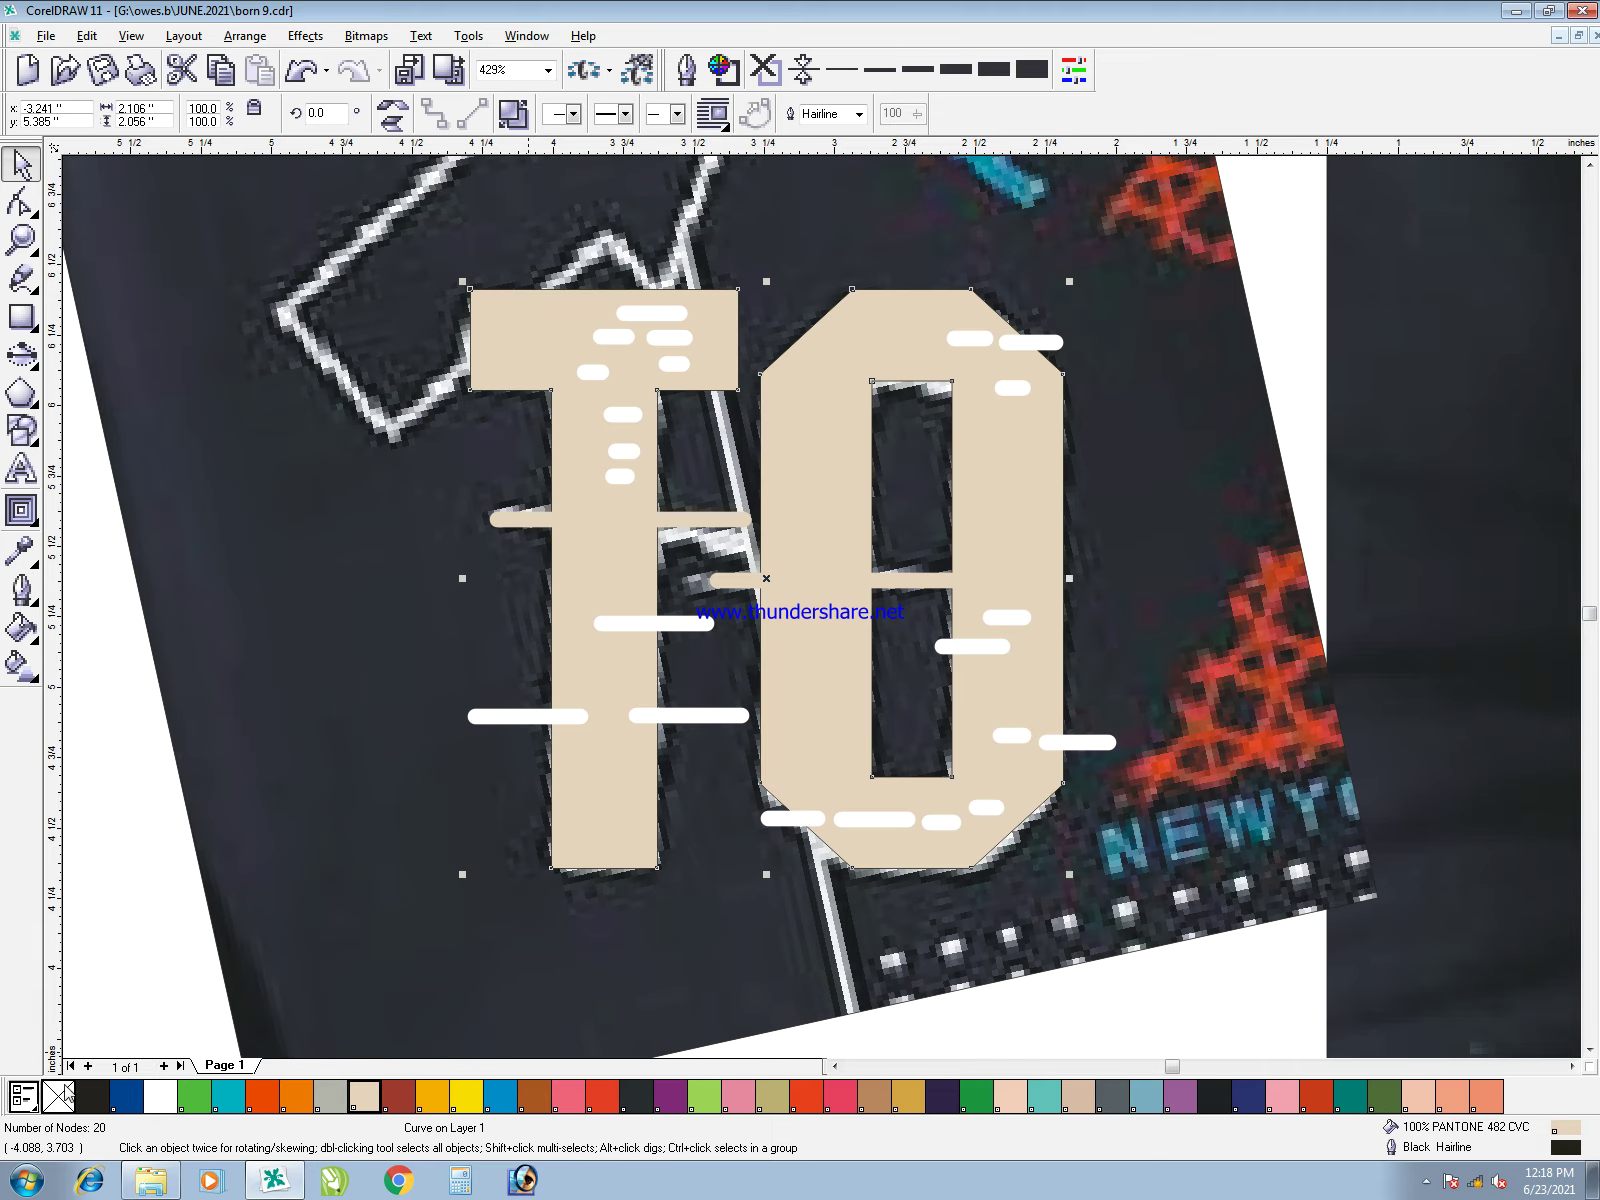
{"action": "right_click", "coordinate": [64, 1097]}
- Set the outline width of the two beige bars to 5 pt
{"action": "left_click", "coordinate": [688, 519]}
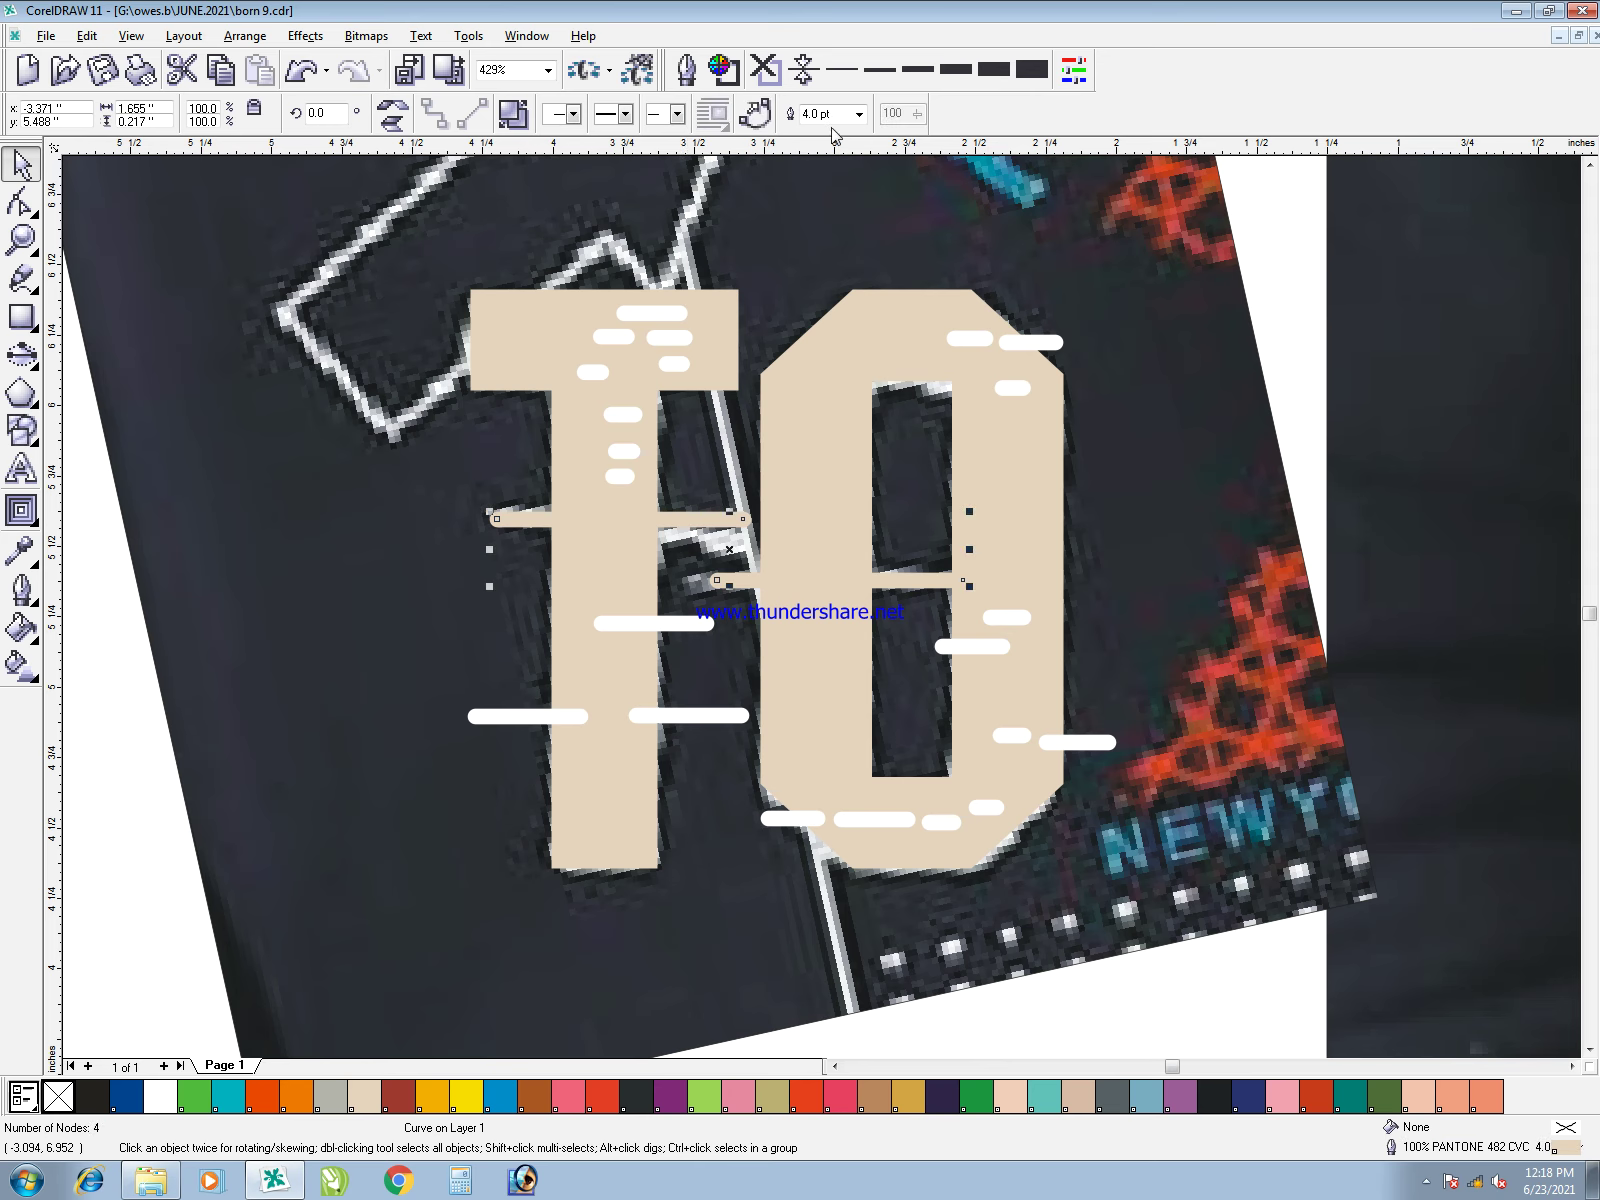
{"action": "type", "text": "5"}
{"action": "key", "text": "Return"}
- Group the TO lettering, the beige bars and the white dashes
{"action": "key", "text": "F3"}
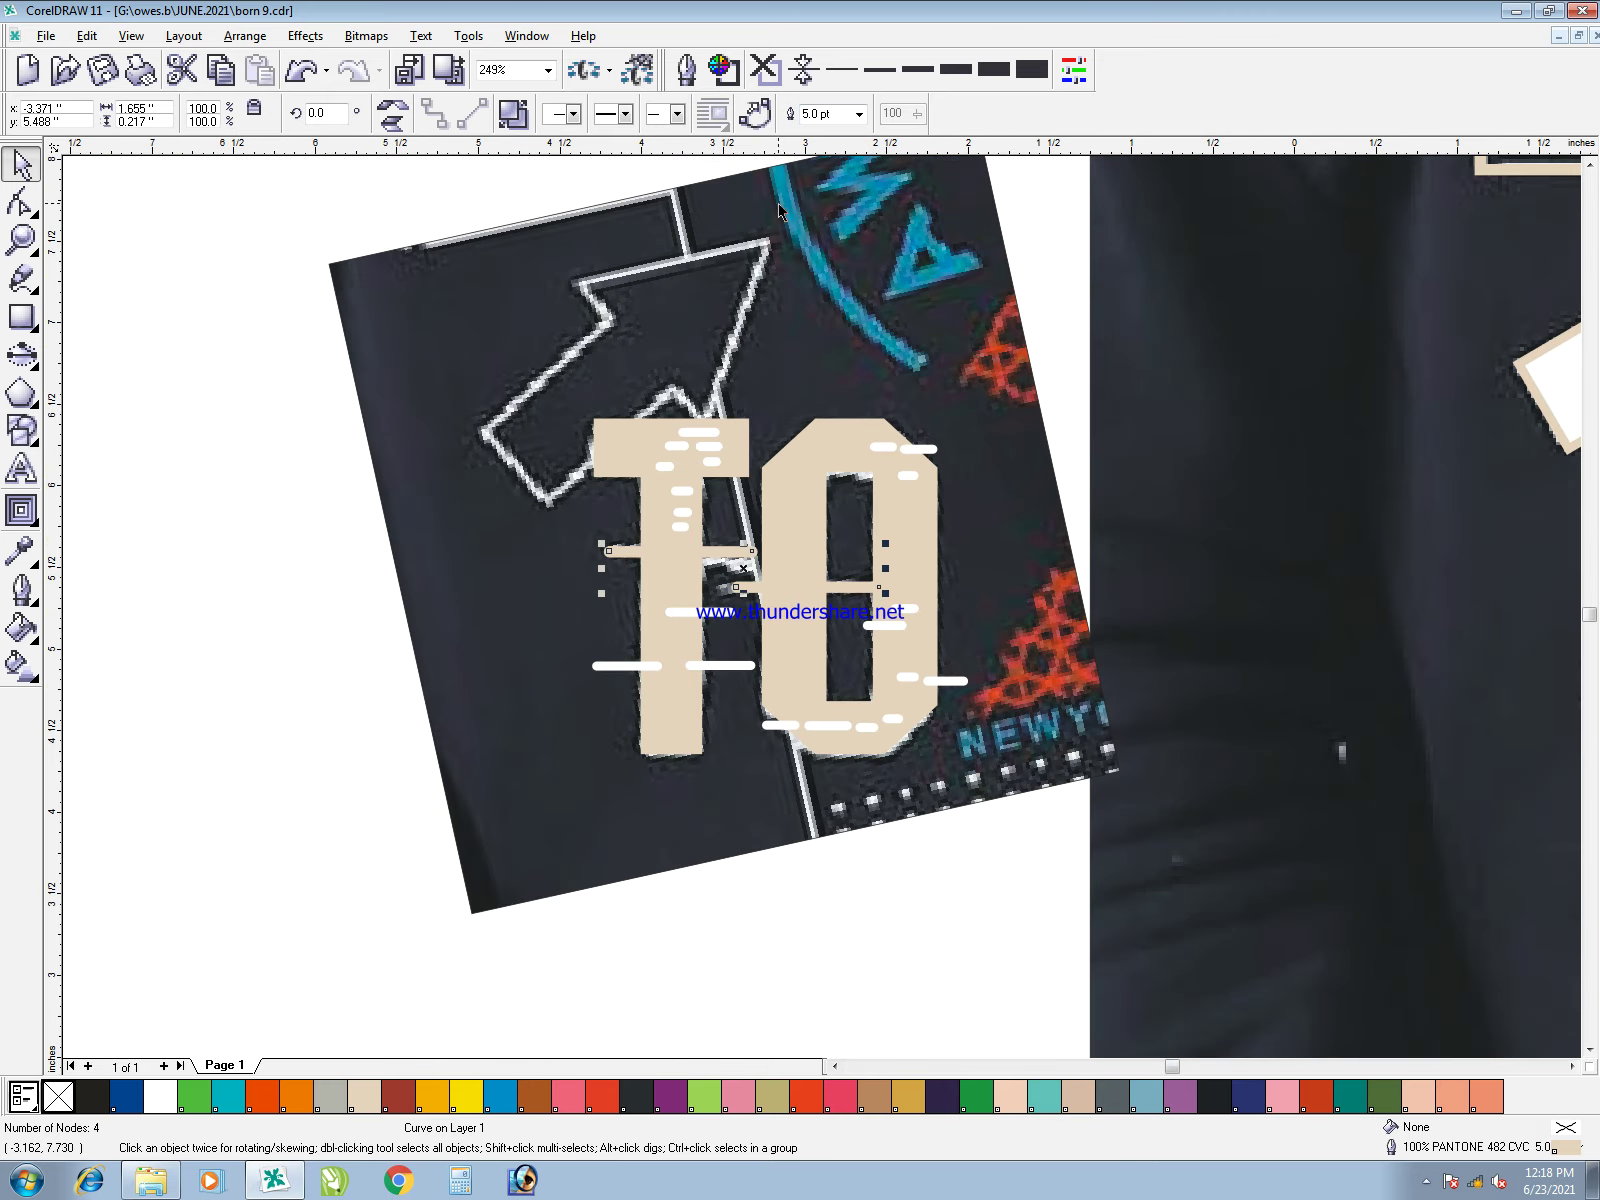
{"action": "left_click_drag", "start_coordinate": [472, 941], "coordinate": [472, 941]}
{"action": "key", "text": "ctrl+g"}
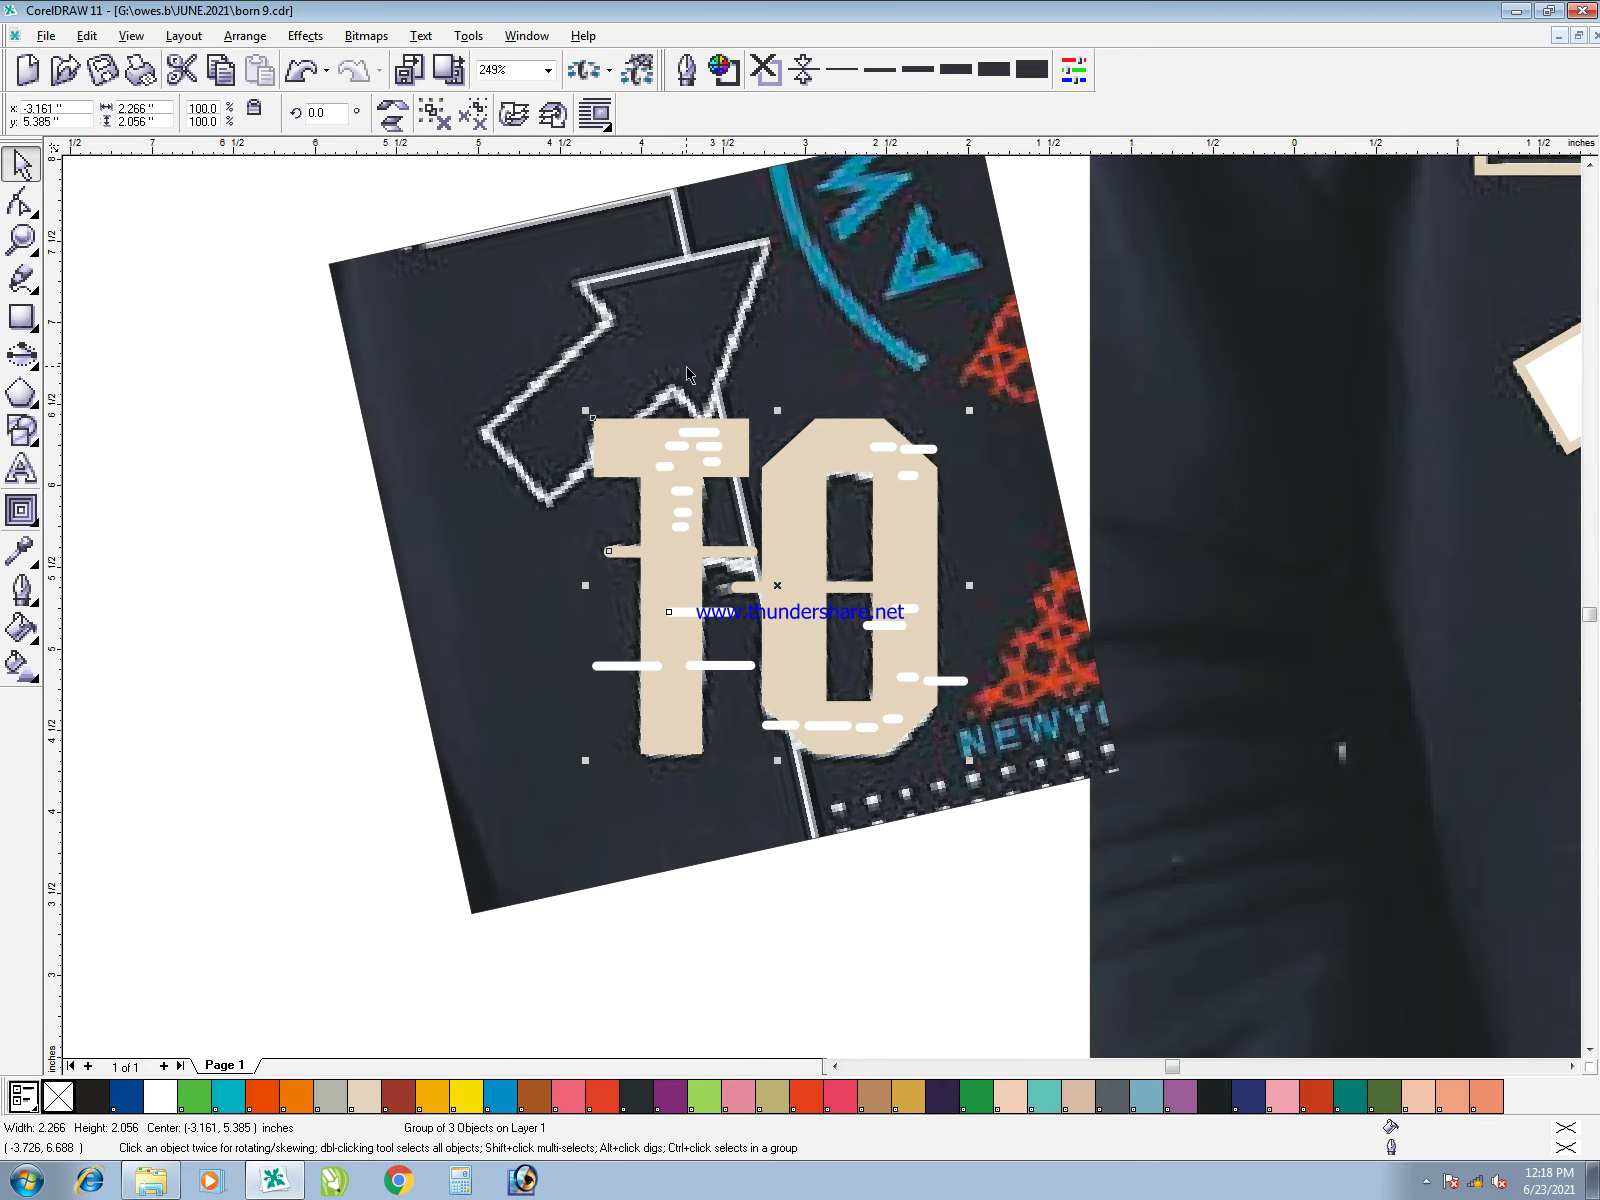
- Rotate the tilted reference crop together with the TO group until the image stands upright
{"action": "right_click", "coordinate": [689, 357]}
{"action": "left_click", "coordinate": [277, 462]}
{"action": "left_click_drag", "start_coordinate": [68, 416], "coordinate": [1000, 772]}
{"action": "key", "text": "Return"}
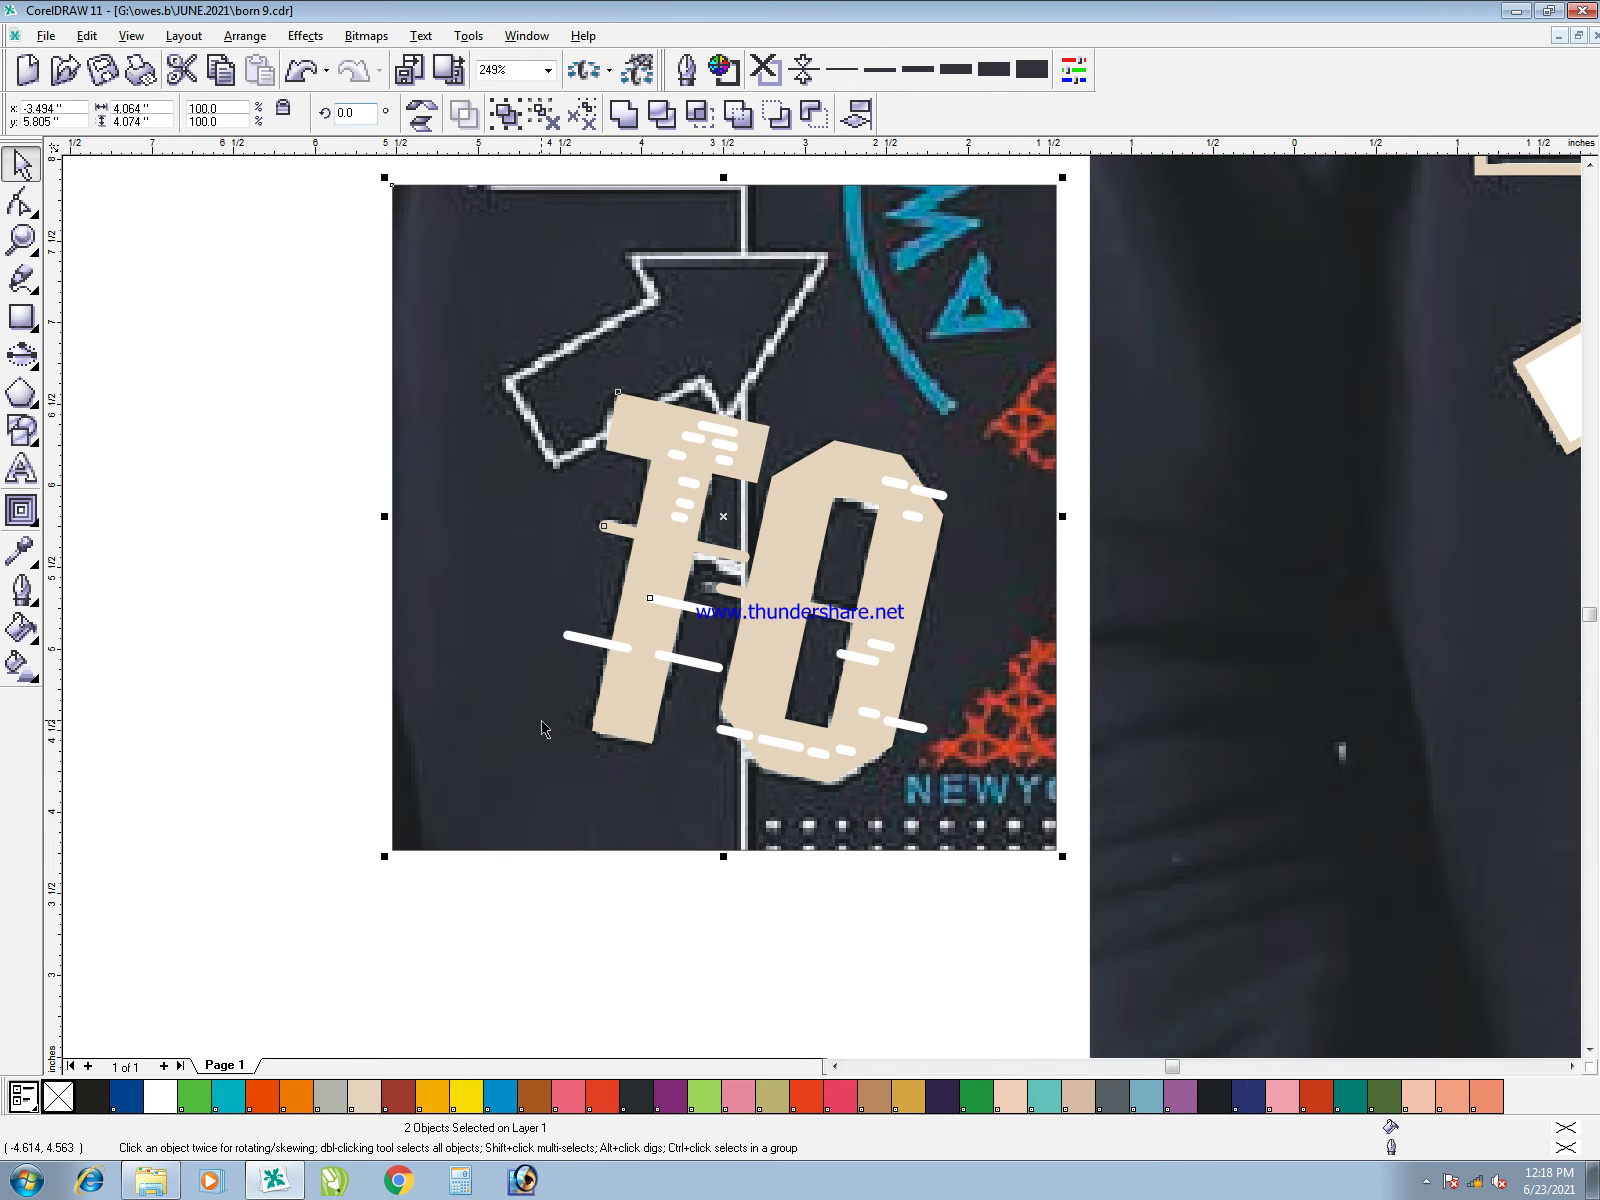
- Move the TO group over the original TO on the shirt photo and delete the leftover reference crop
{"action": "key", "text": "F3"}
{"action": "key", "text": "F2"}
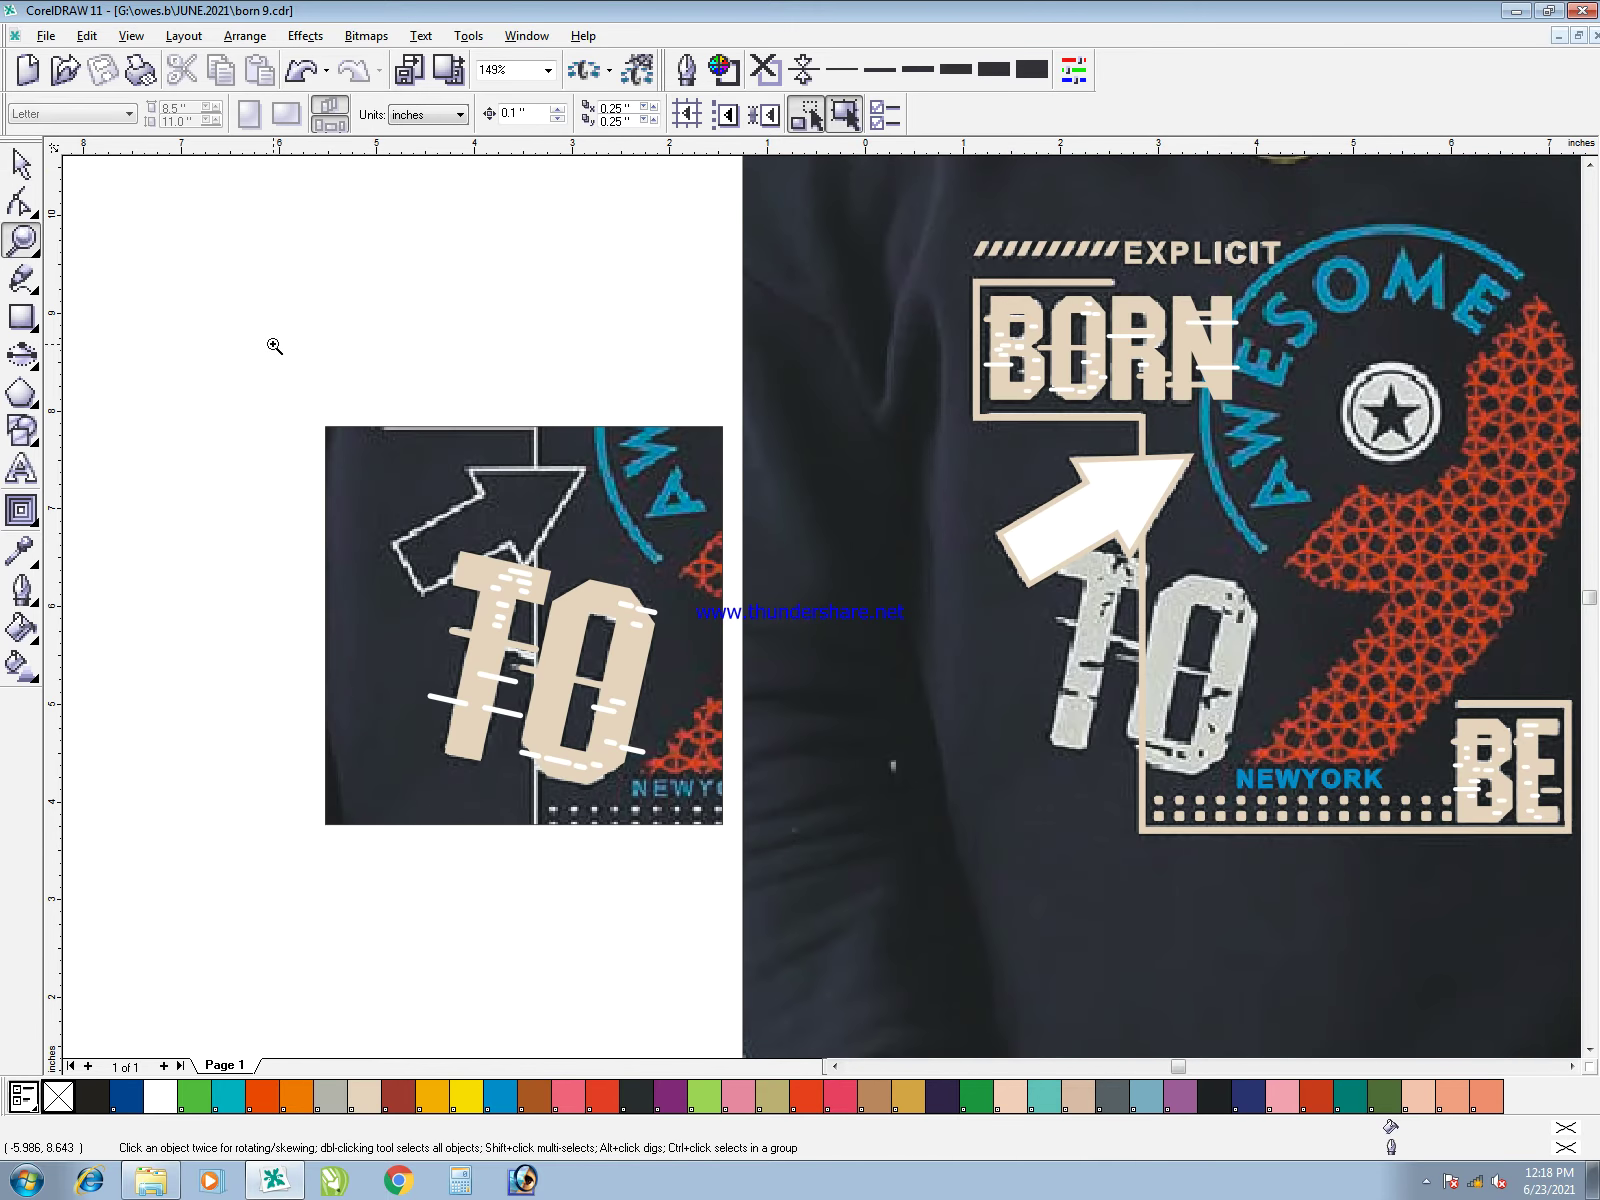
{"action": "left_click_drag", "start_coordinate": [298, 356], "coordinate": [1480, 943]}
{"action": "scroll", "coordinate": [1115, 786], "scroll_direction": "up", "scroll_amount": 1}
{"action": "left_click_drag", "start_coordinate": [421, 541], "coordinate": [1197, 551]}
{"action": "left_click_drag", "start_coordinate": [1196, 551], "coordinate": [1199, 550]}
{"action": "left_click", "coordinate": [503, 652]}
{"action": "key", "text": "Delete"}
- Lock the shirt photo in place and save the drawing
{"action": "key", "text": "F3"}
{"action": "key", "text": "F2"}
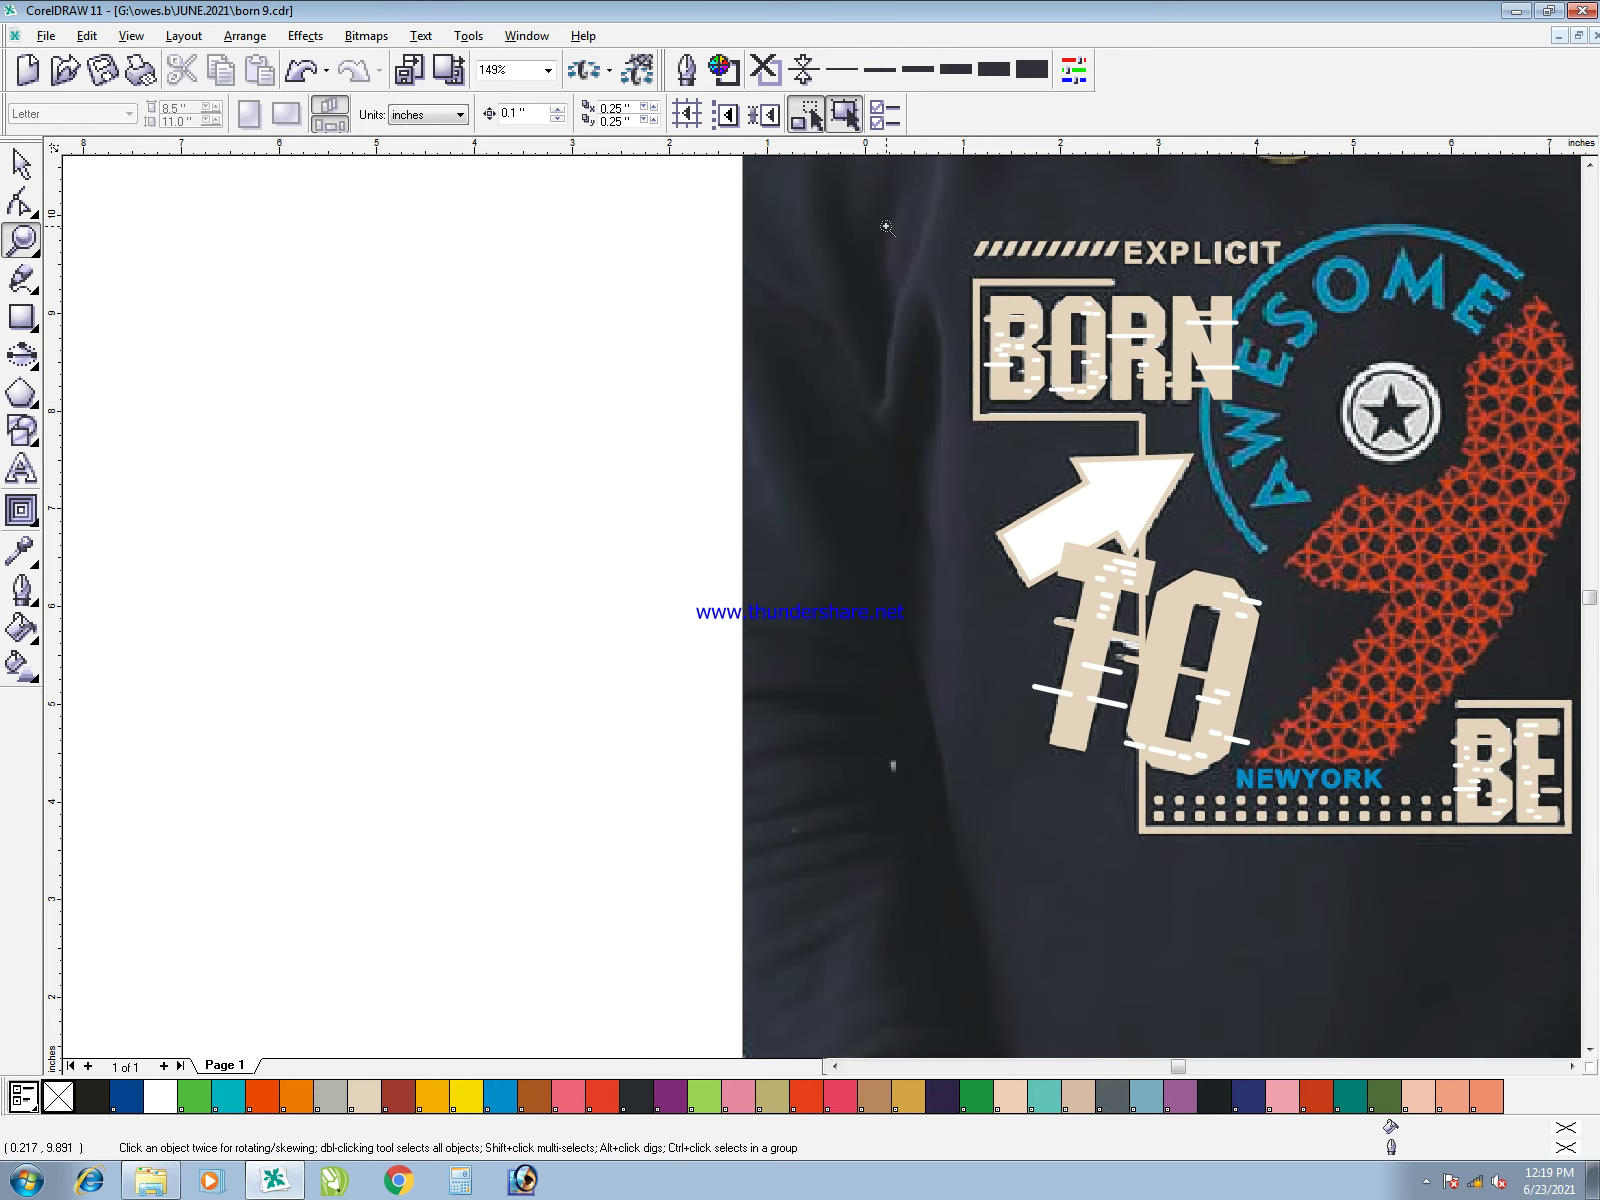
{"action": "key", "text": "F4"}
{"action": "mouse_move", "coordinate": [531, 206]}
{"action": "left_mouse_down"}
{"action": "mouse_move", "coordinate": [721, 407]}
{"action": "mouse_move", "coordinate": [1319, 911]}
{"action": "left_mouse_up"}
{"action": "left_click_drag", "start_coordinate": [1029, 578], "coordinate": [1041, 442]}
{"action": "key", "text": "ctrl+z"}
{"action": "right_click", "coordinate": [919, 438]}
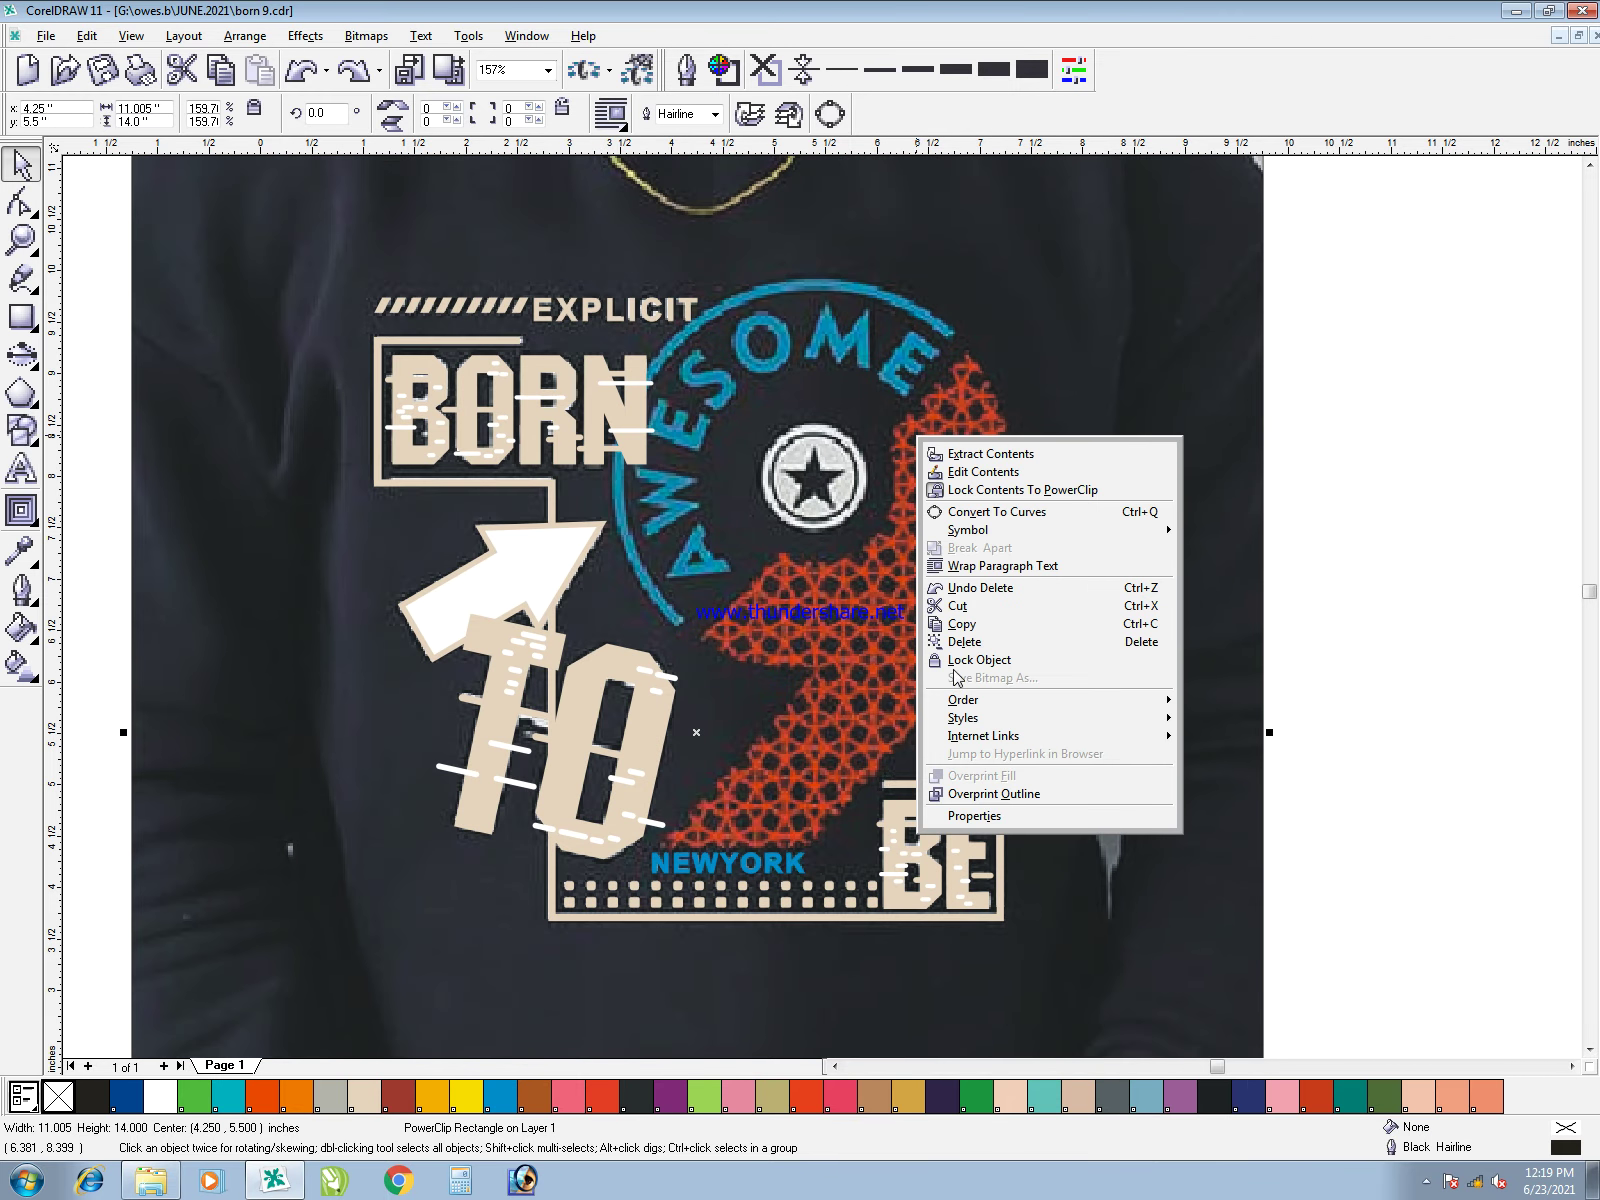
{"action": "left_click", "coordinate": [967, 661]}
{"action": "left_click", "coordinate": [1413, 509]}
{"action": "key", "text": "ctrl+s"}
- Draw a circle about 3.82 inches in diameter and position it around the round head of the 9
{"action": "key", "text": "F2"}
{"action": "left_click_drag", "start_coordinate": [476, 215], "coordinate": [1107, 963]}
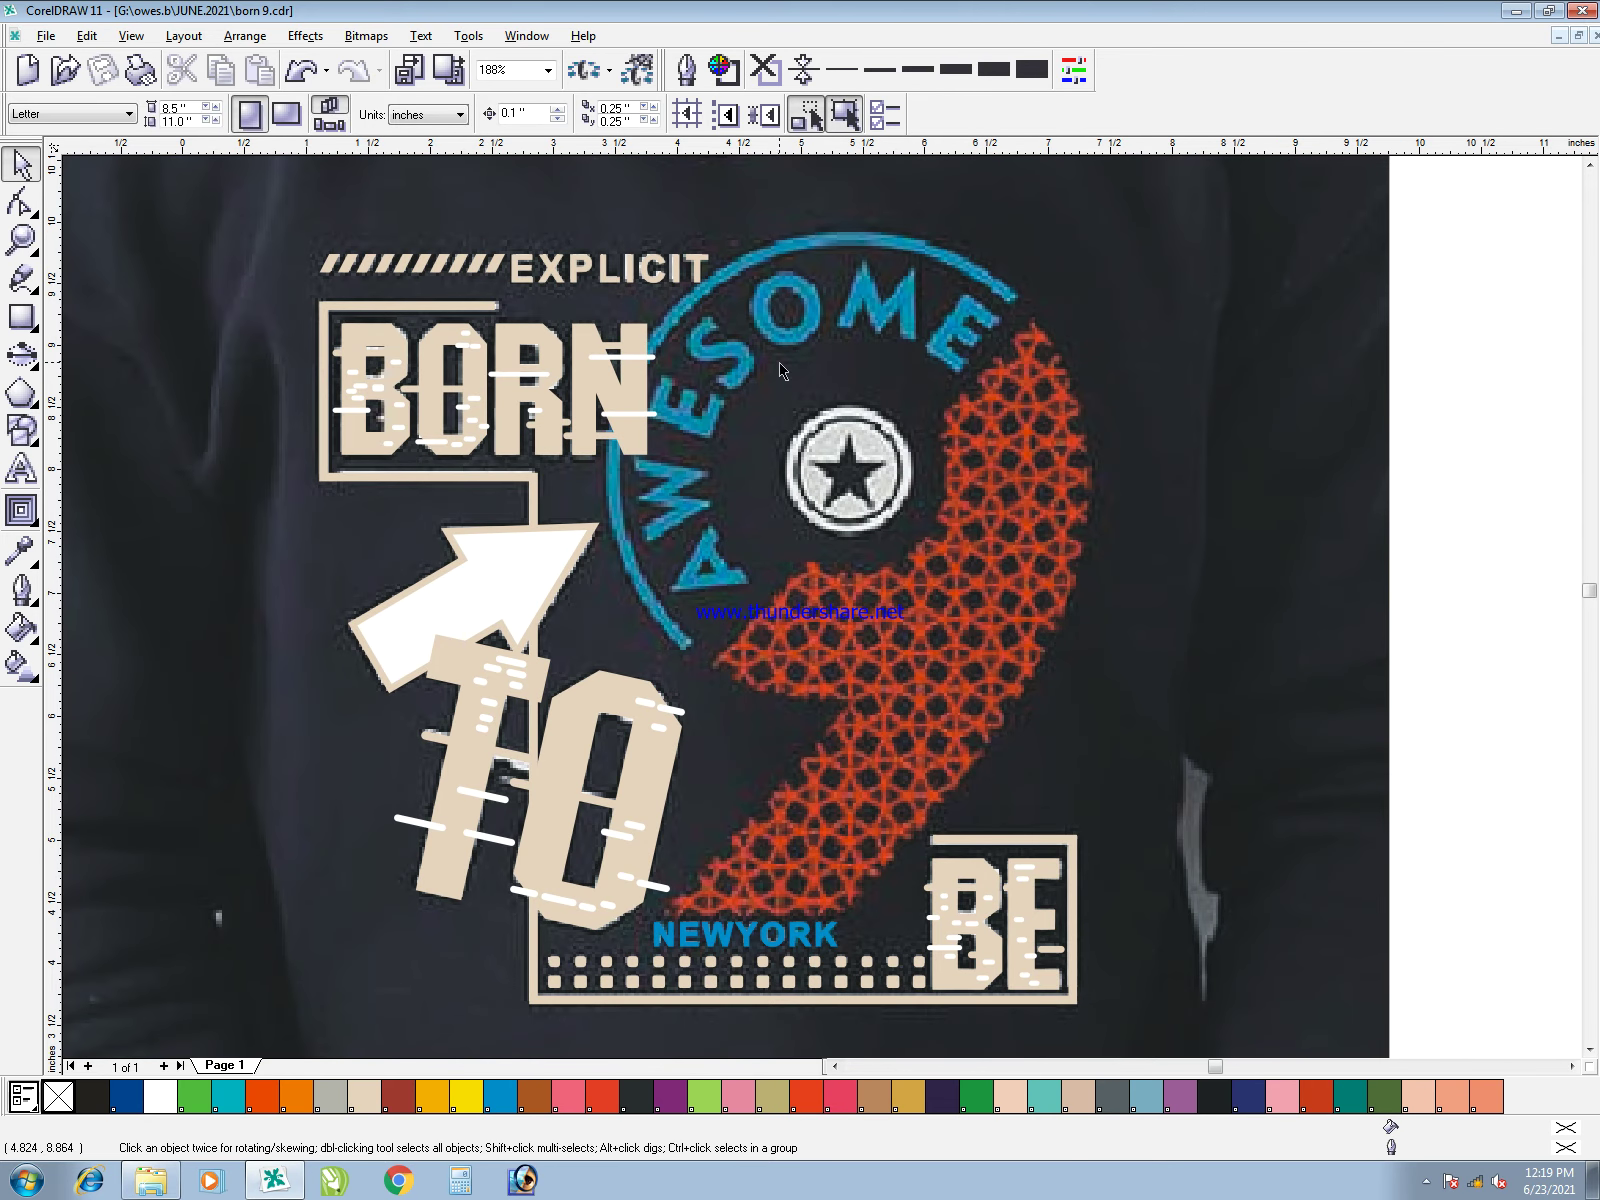
{"action": "key", "text": "F2"}
{"action": "left_click_drag", "start_coordinate": [530, 230], "coordinate": [1222, 978]}
{"action": "key", "text": "F3"}
{"action": "key", "text": "F7"}
{"action": "left_click_drag", "start_coordinate": [855, 470], "coordinate": [1074, 707]}
{"action": "key", "text": "space"}
{"action": "left_click_drag", "start_coordinate": [943, 477], "coordinate": [936, 484]}
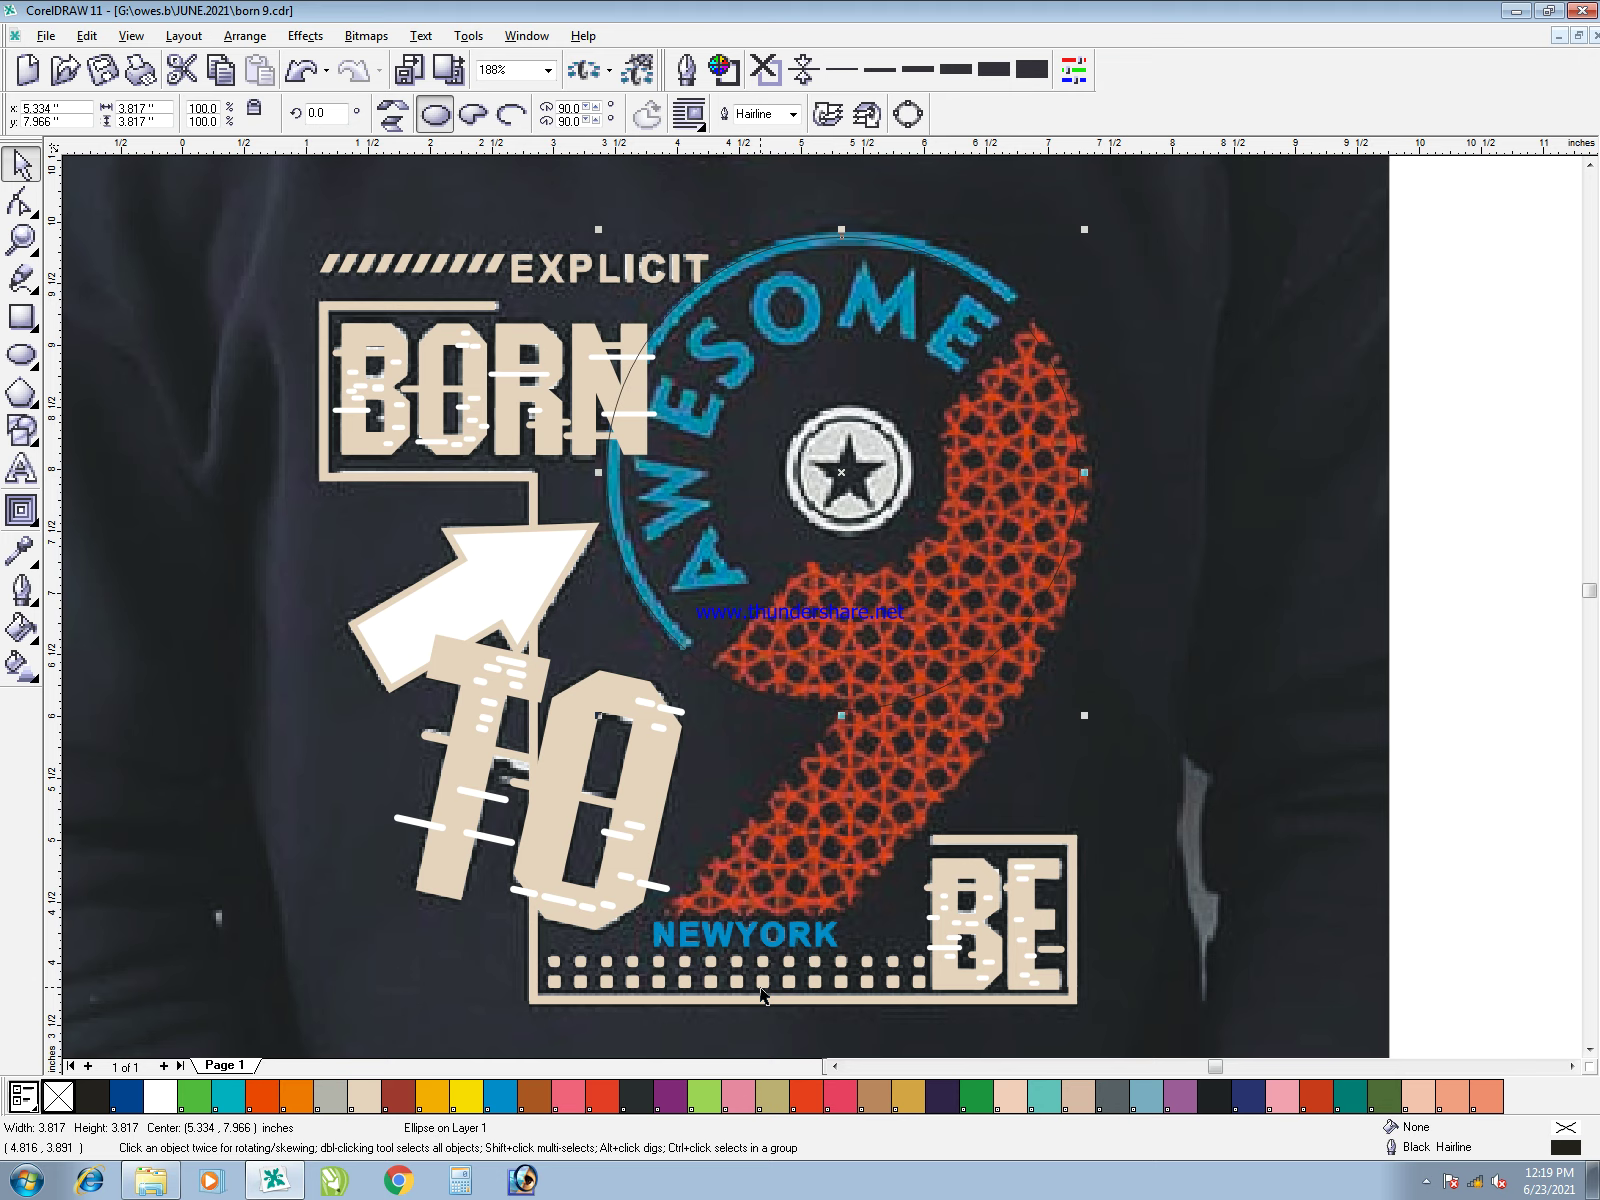
- Give the circle a 9 pt PANTONE 527 CVC outline and fit its width to the arc at about 3.83 inches
{"action": "right_click", "coordinate": [662, 1100]}
{"action": "left_click_drag", "start_coordinate": [1085, 474], "coordinate": [1095, 473]}
{"action": "left_click_drag", "start_coordinate": [598, 472], "coordinate": [606, 472]}
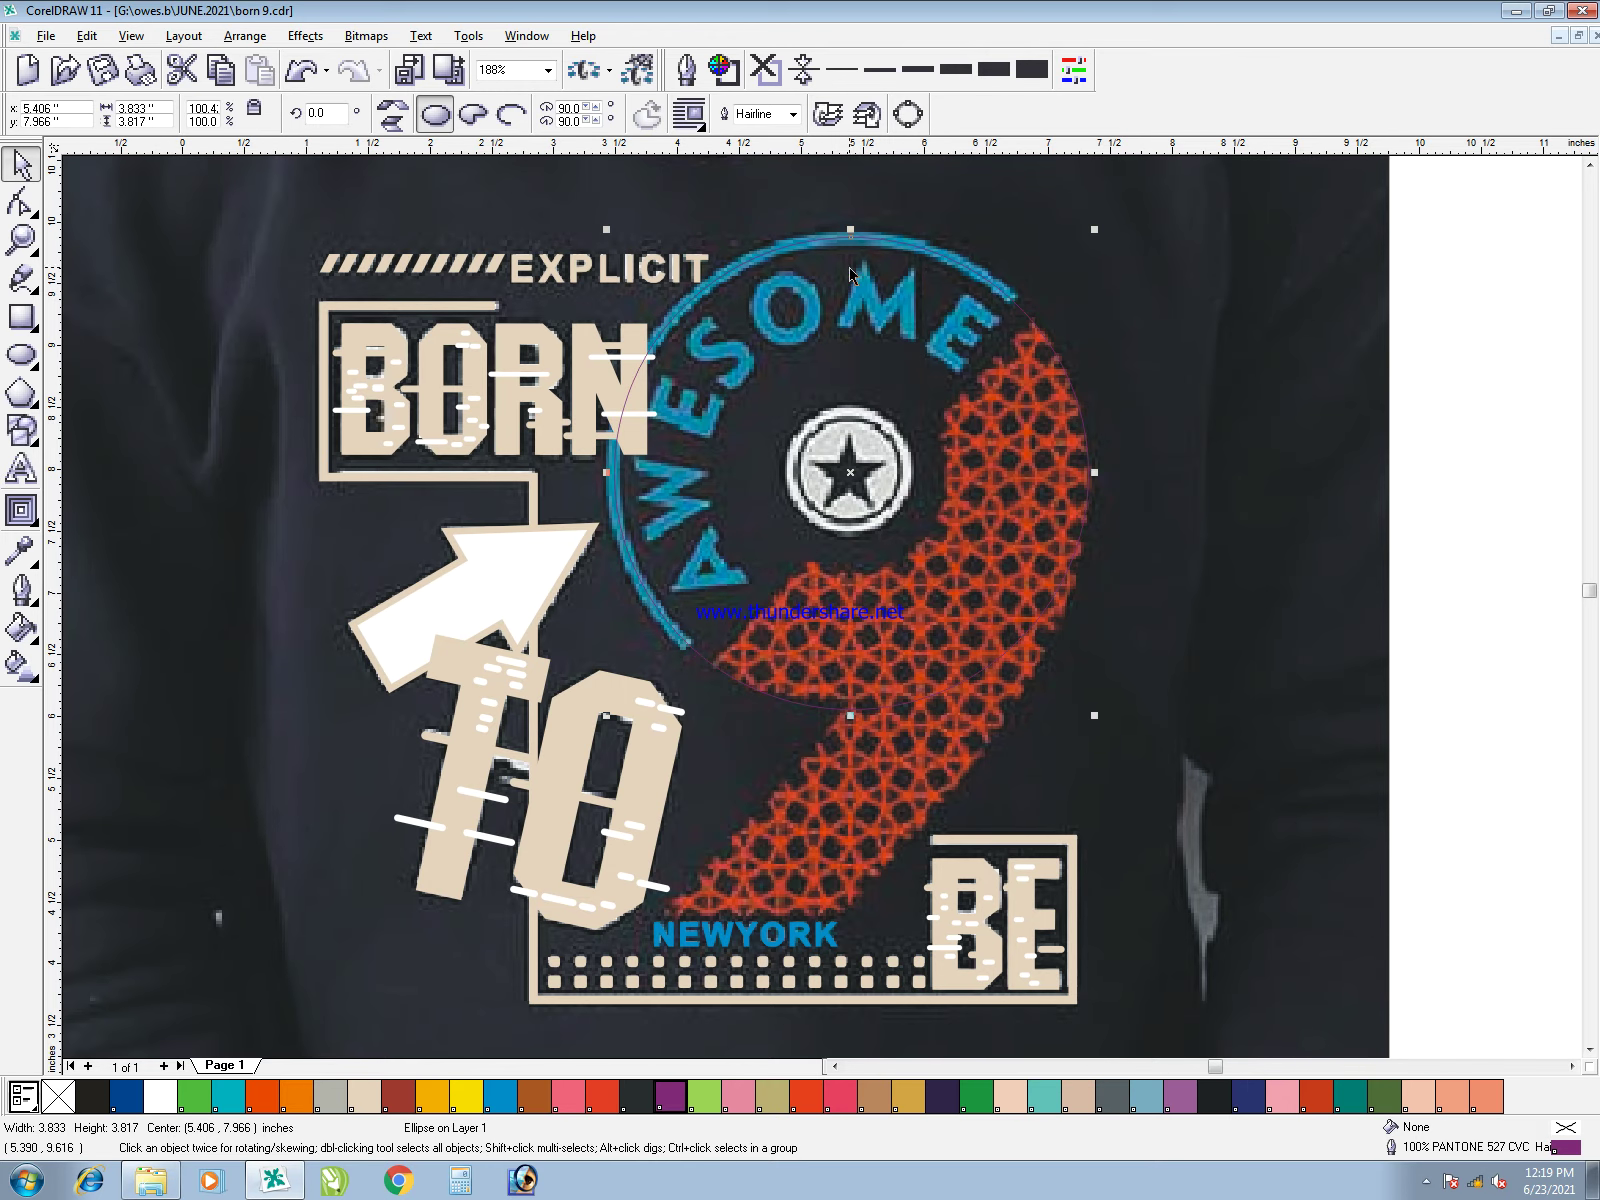
{"action": "left_click", "coordinate": [951, 72]}
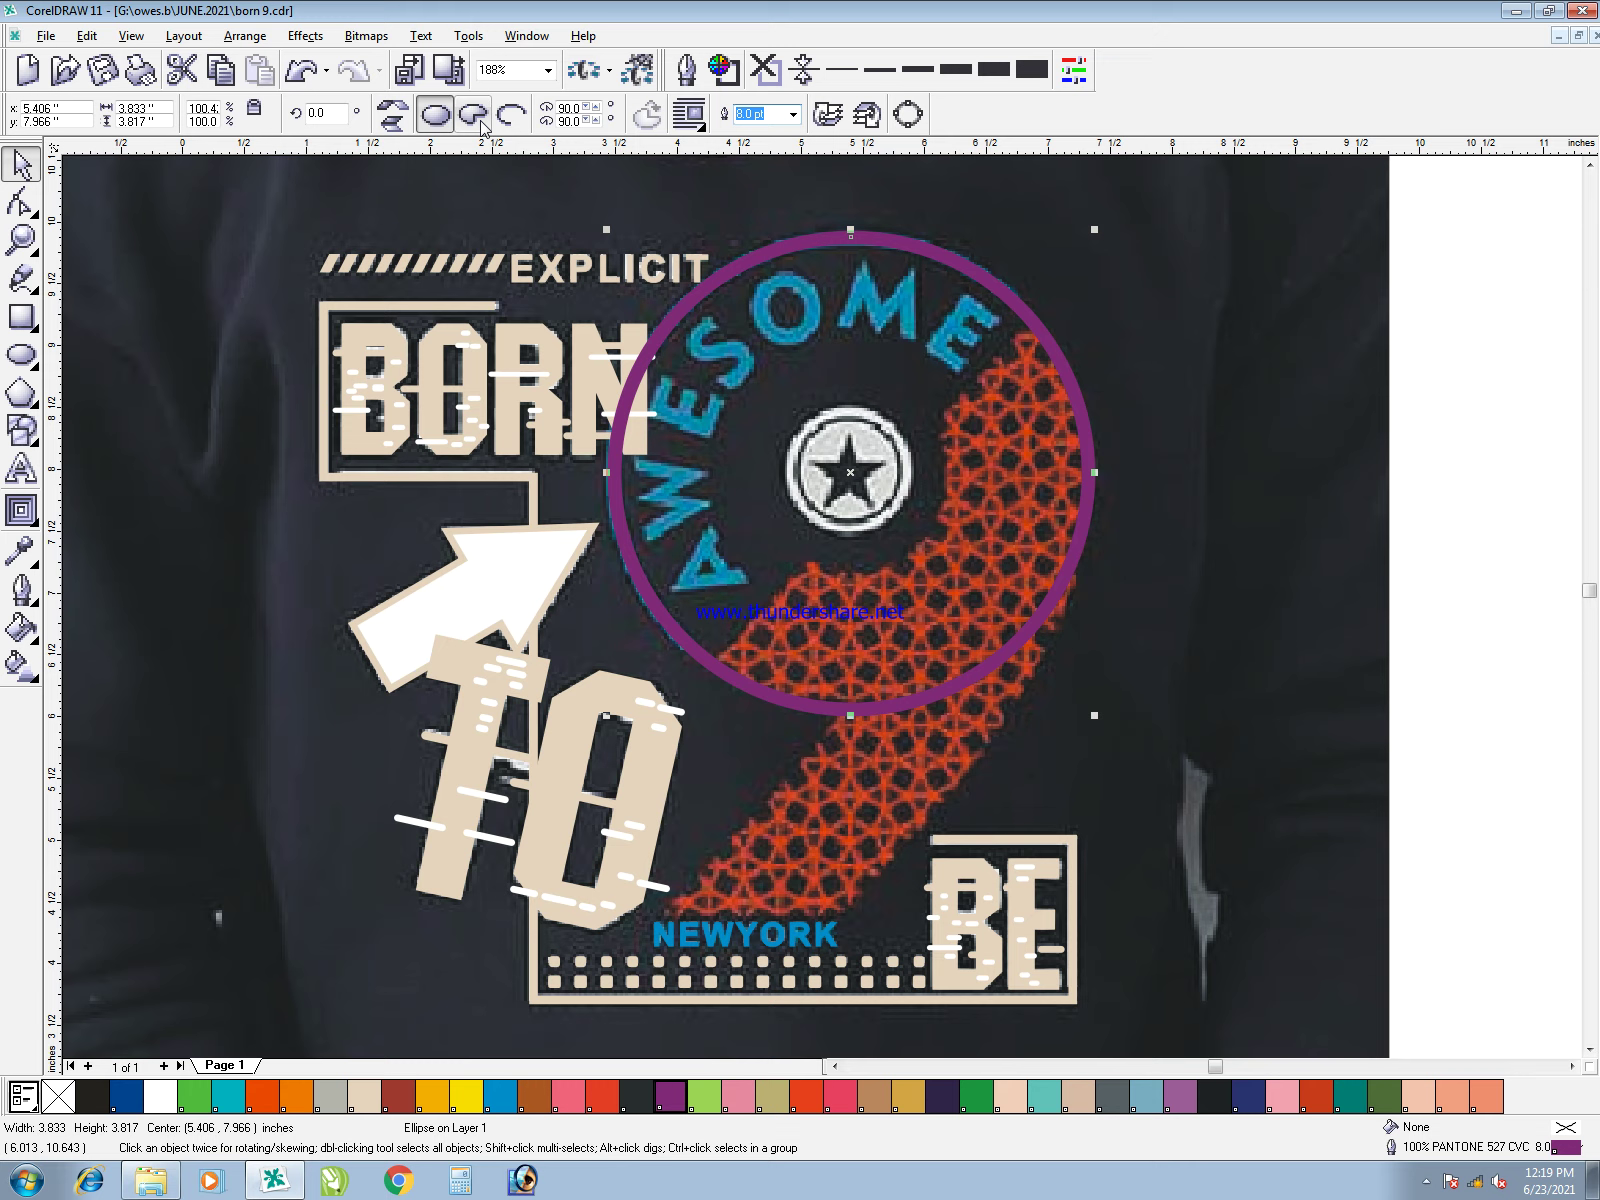
{"action": "key", "text": "Return"}
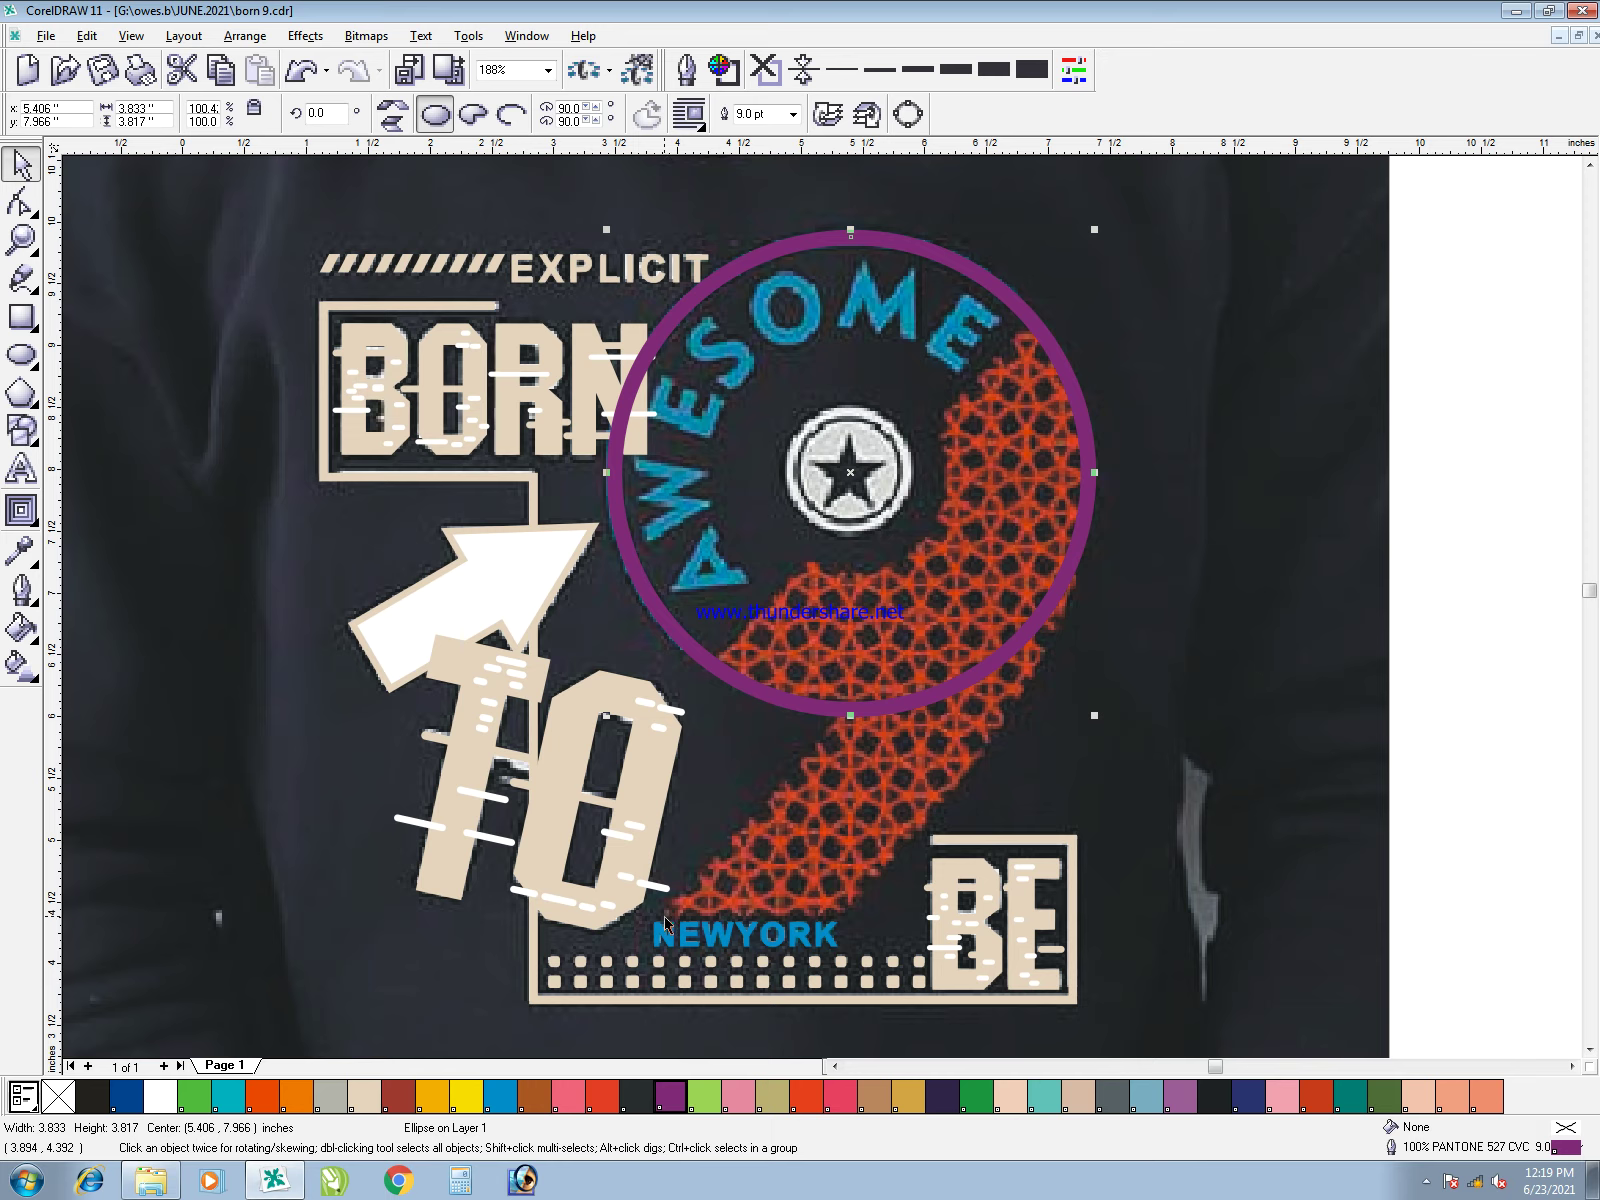
{"action": "key", "text": "F6"}
{"action": "left_click_drag", "start_coordinate": [665, 917], "coordinate": [1007, 568]}
{"action": "key", "text": "space"}
{"action": "left_click", "coordinate": [758, 509]}
{"action": "key", "text": "ctrl+z"}
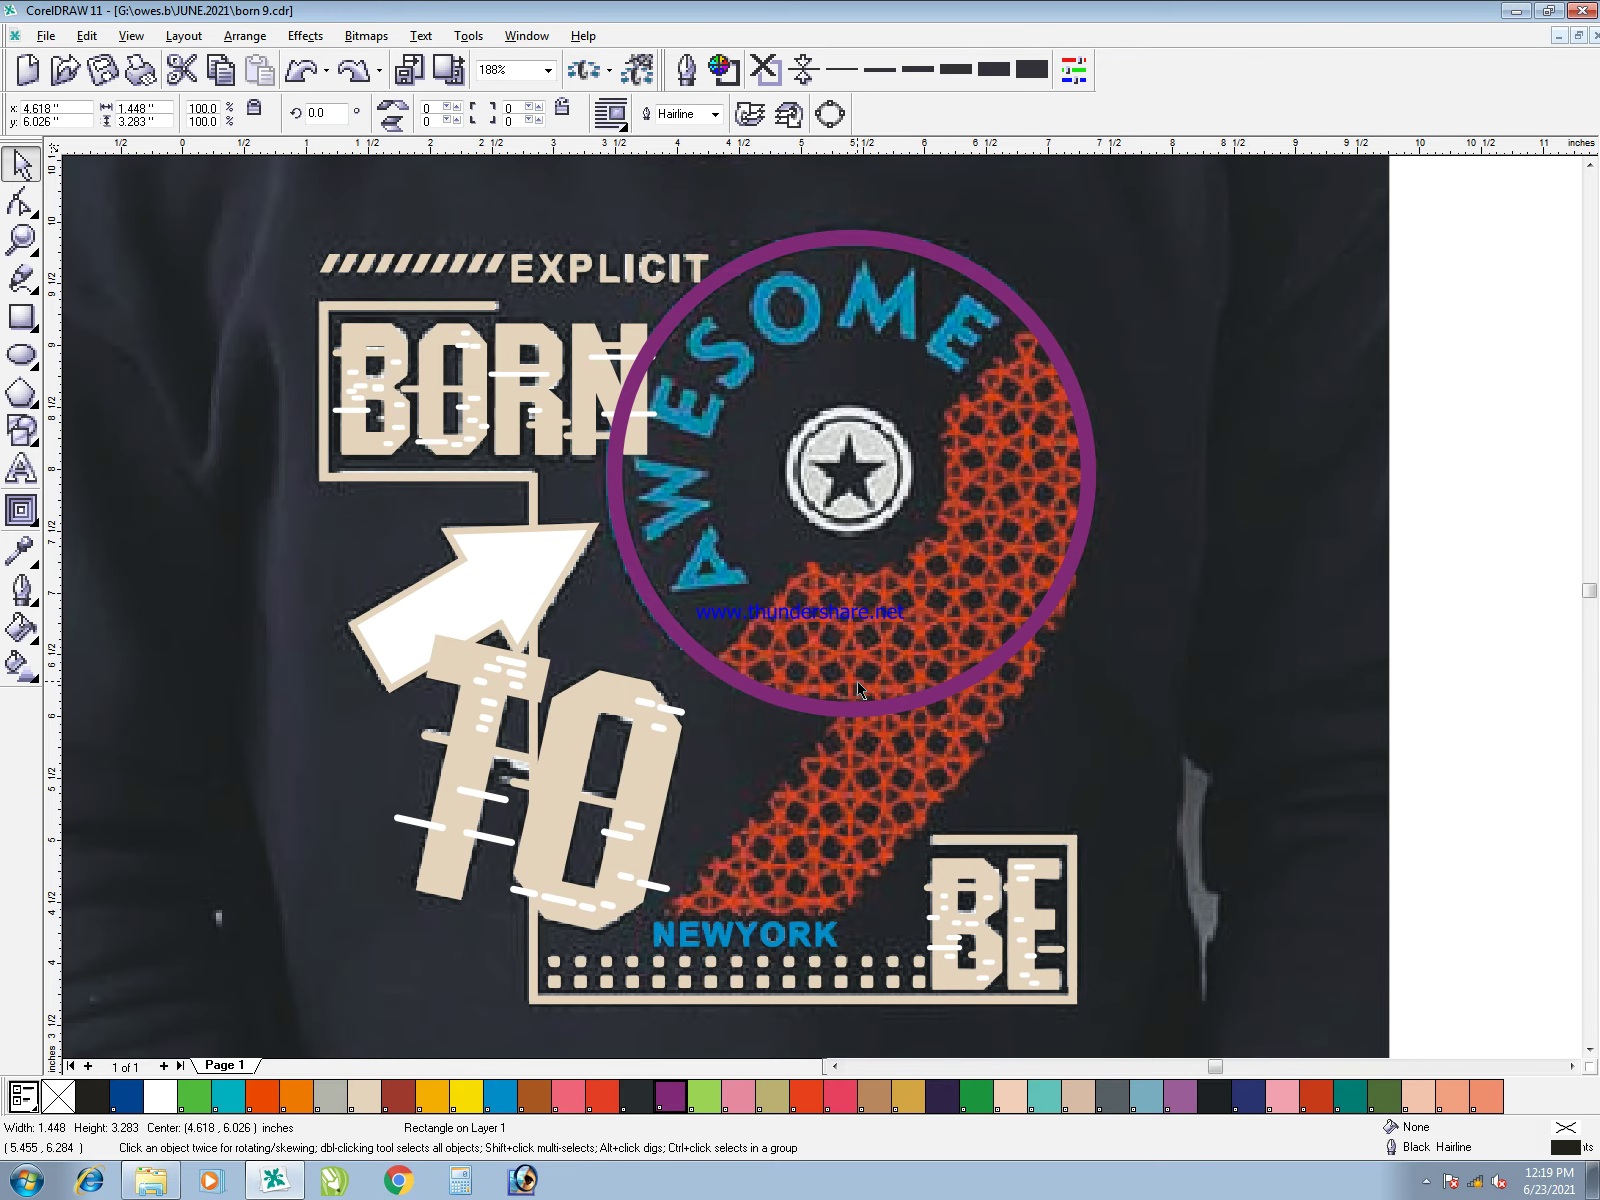
{"action": "key", "text": "Delete"}
- Draw a straight line along the inner edge of the 9's tail and outline it in PANTONE 527 CVC
{"action": "key", "text": "F5"}
{"action": "left_click", "coordinate": [905, 630]}
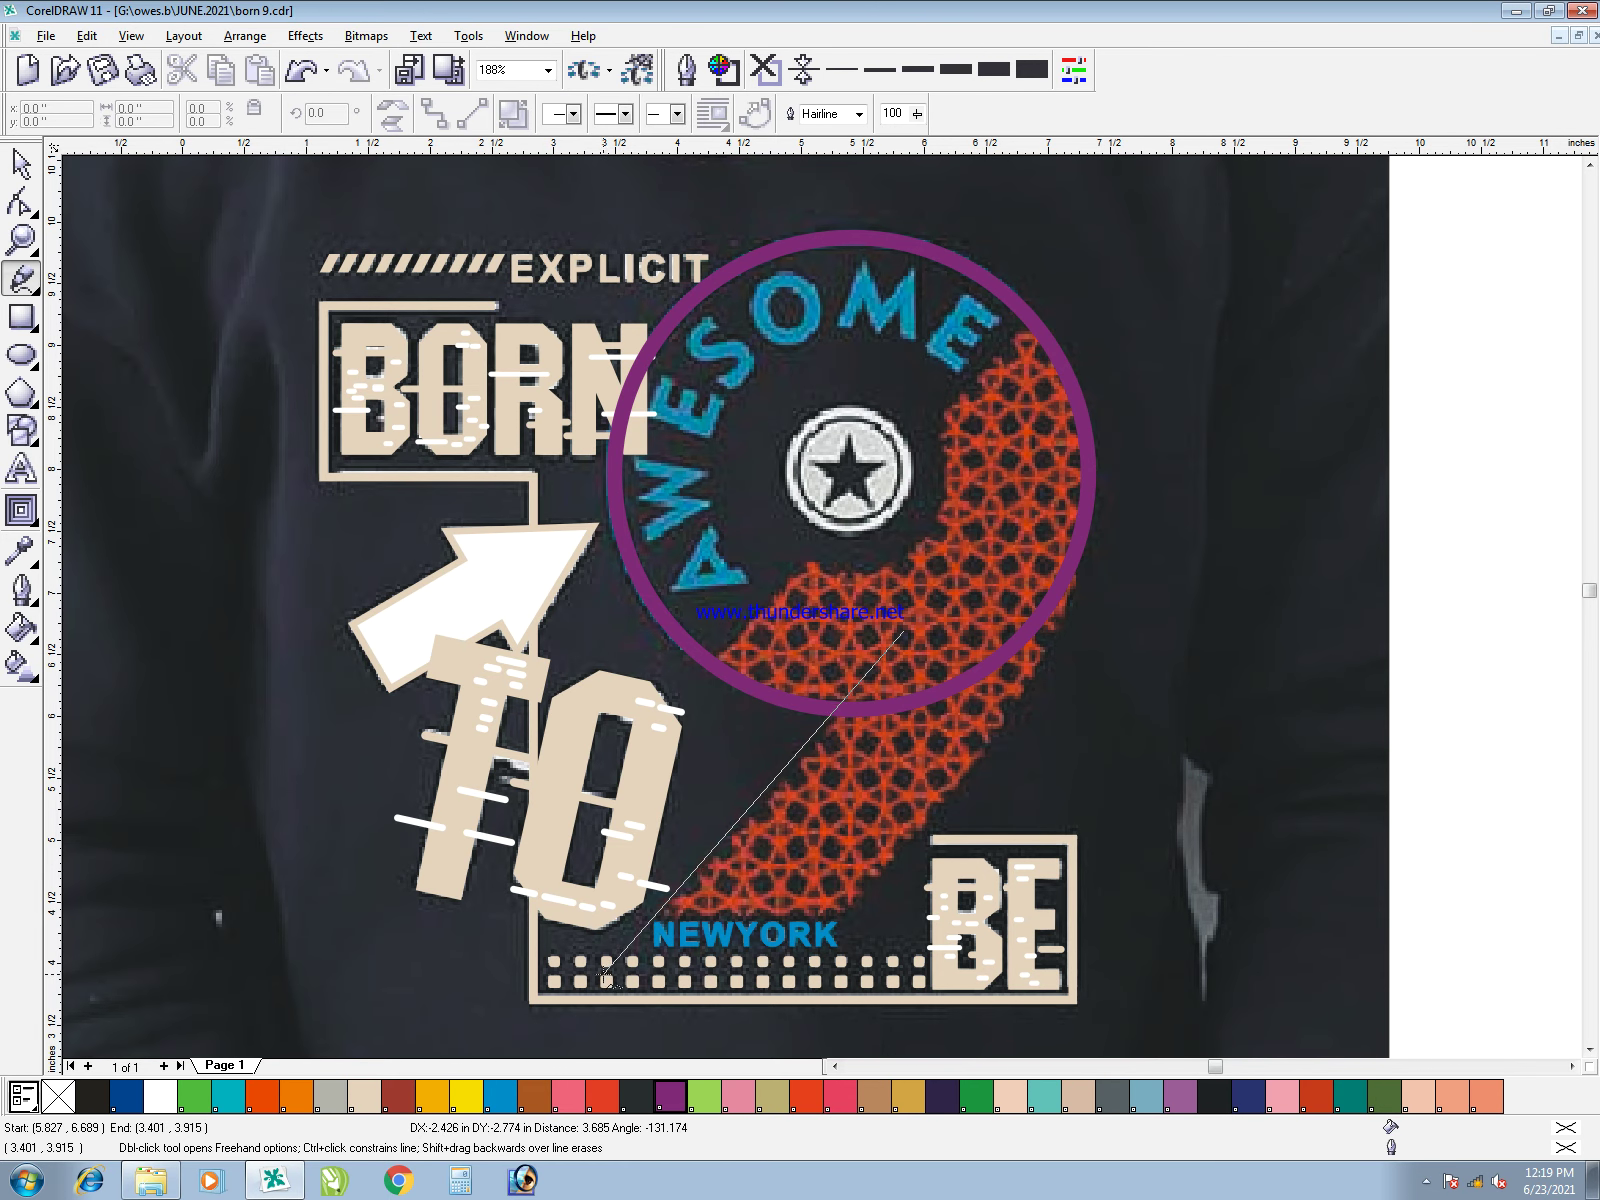
{"action": "left_click", "coordinate": [605, 975]}
{"action": "key", "text": "space"}
{"action": "left_click_drag", "start_coordinate": [905, 635], "coordinate": [920, 628]}
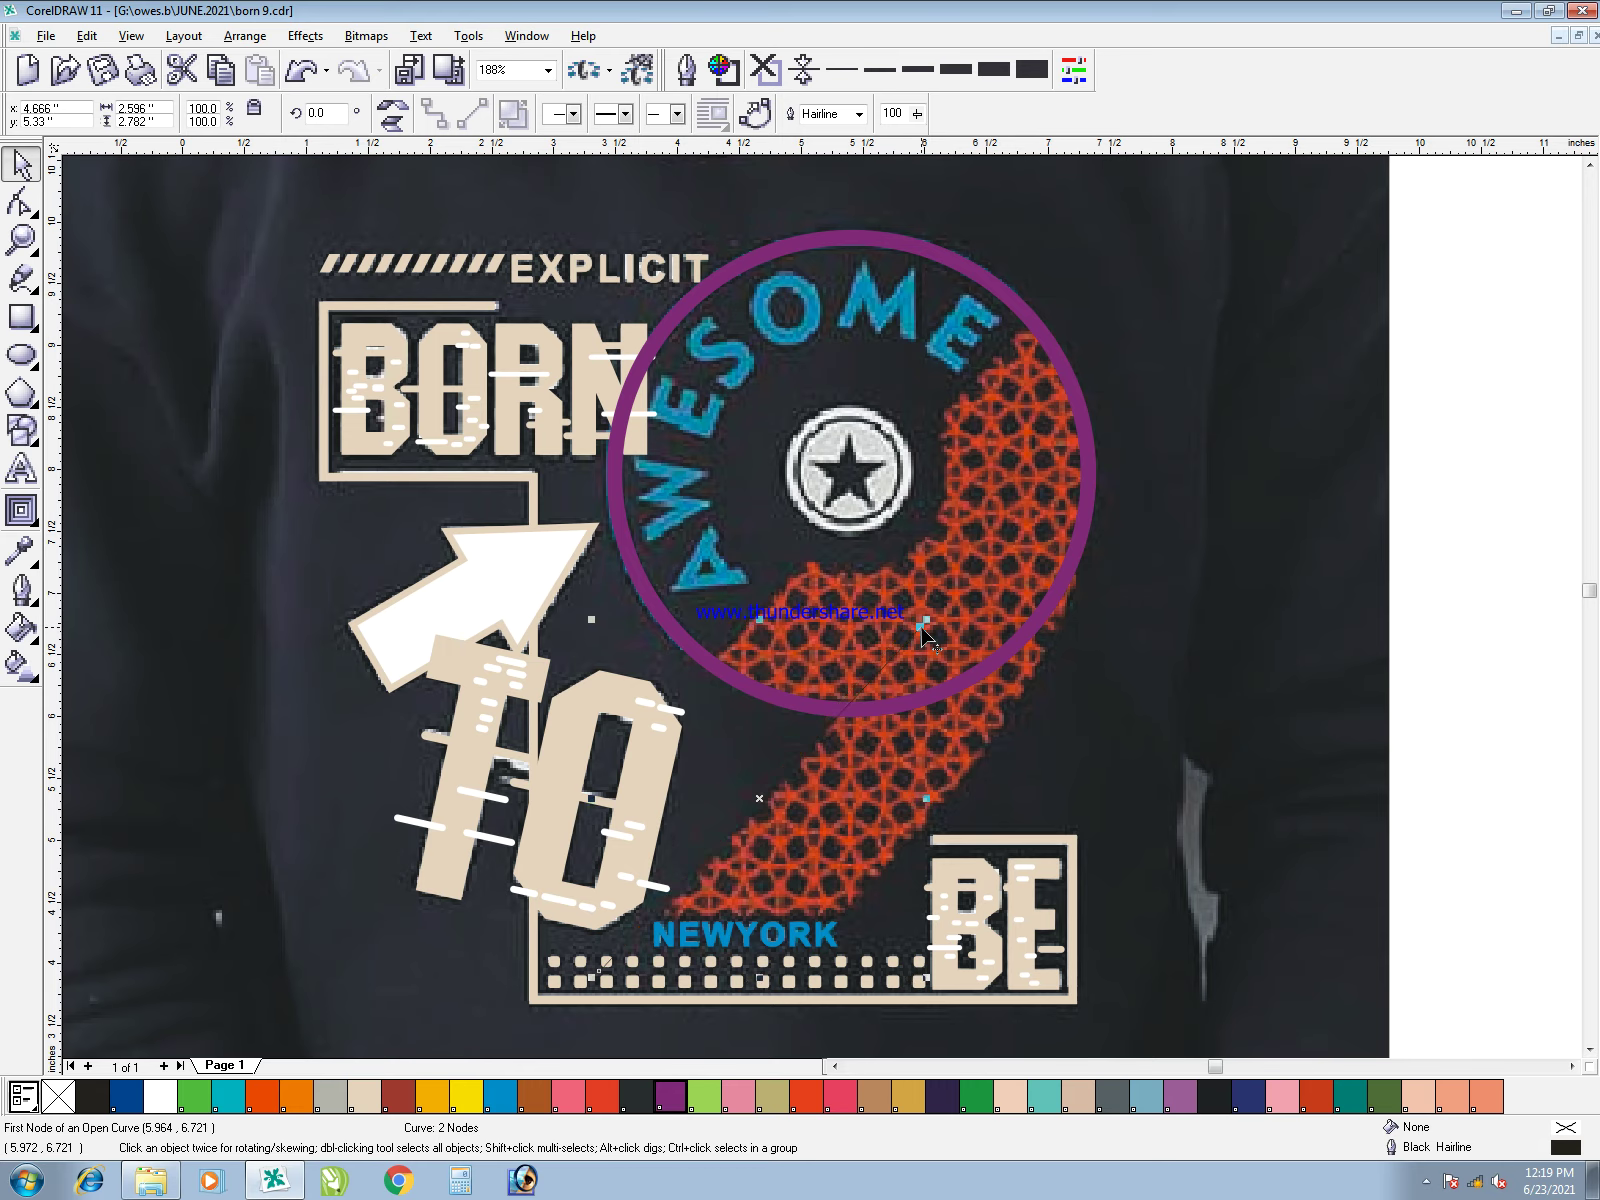
{"action": "right_click", "coordinate": [704, 1100]}
{"action": "right_click", "coordinate": [675, 1095]}
- Convert the tail line to a curve and bend it slightly along the tail's inner edge
{"action": "key", "text": "space"}
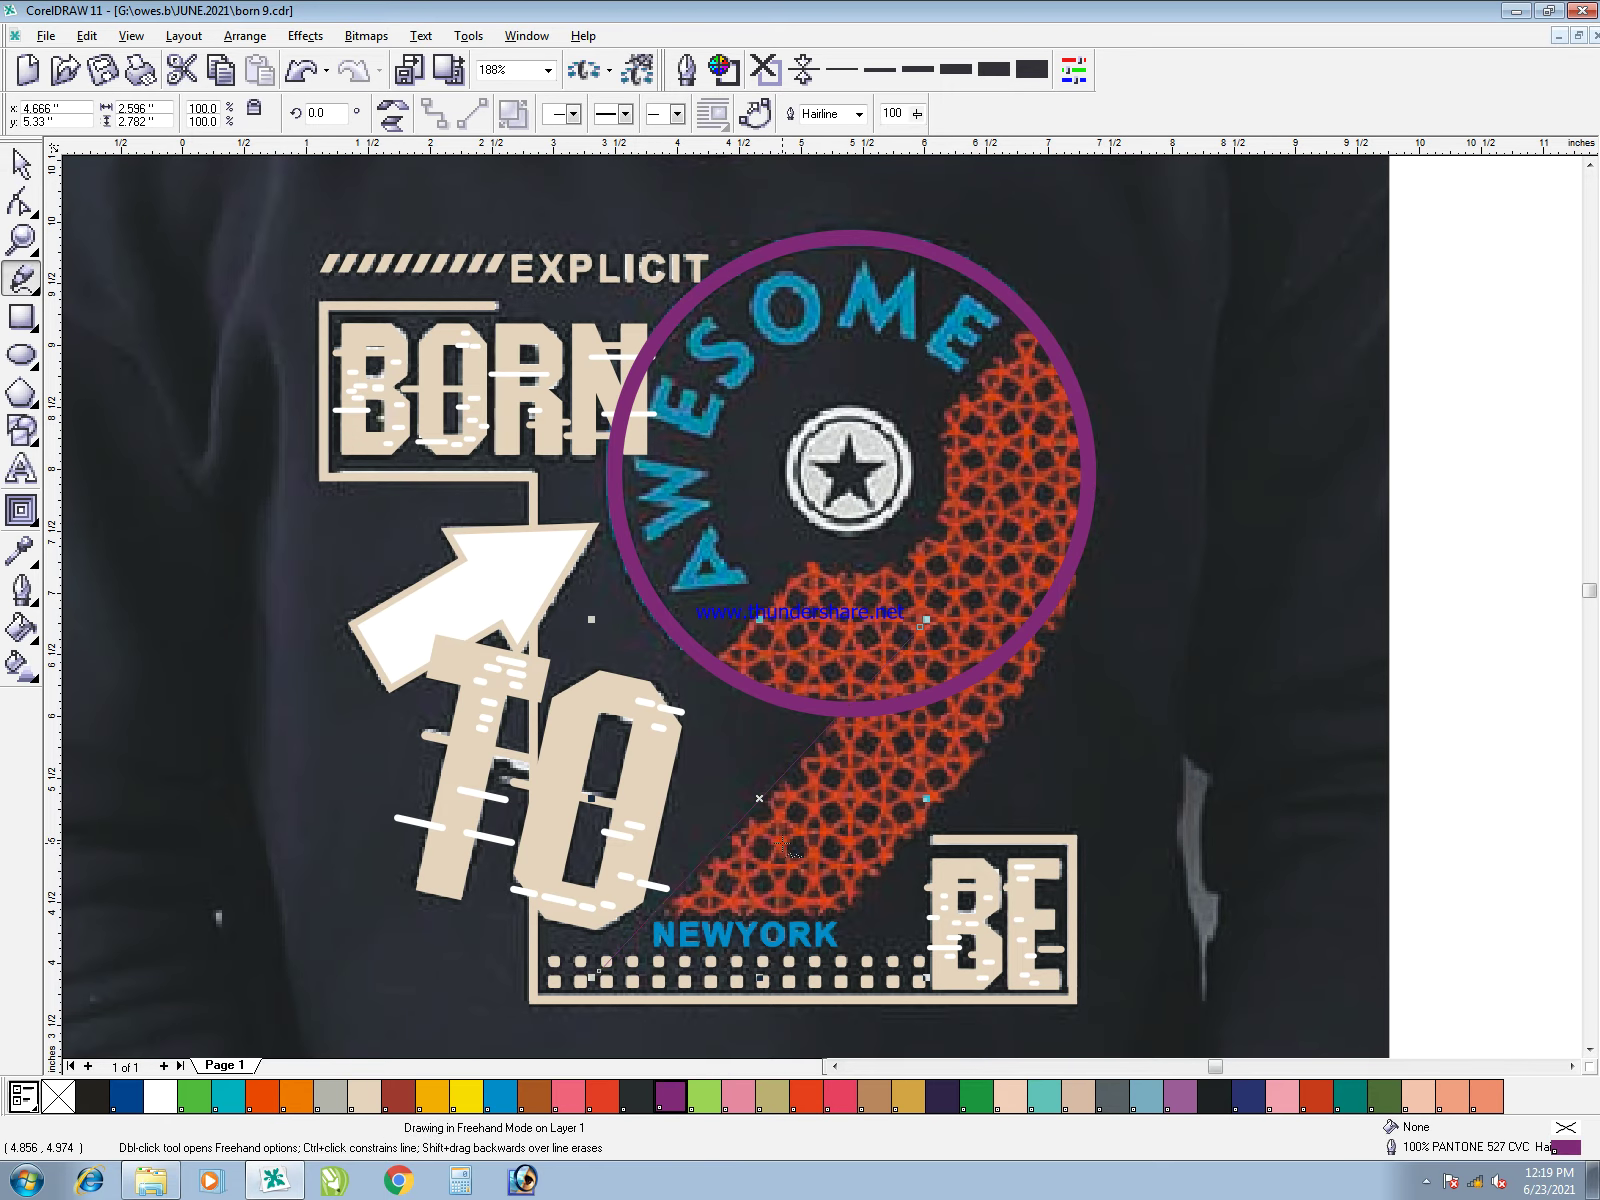
{"action": "key", "text": "F10"}
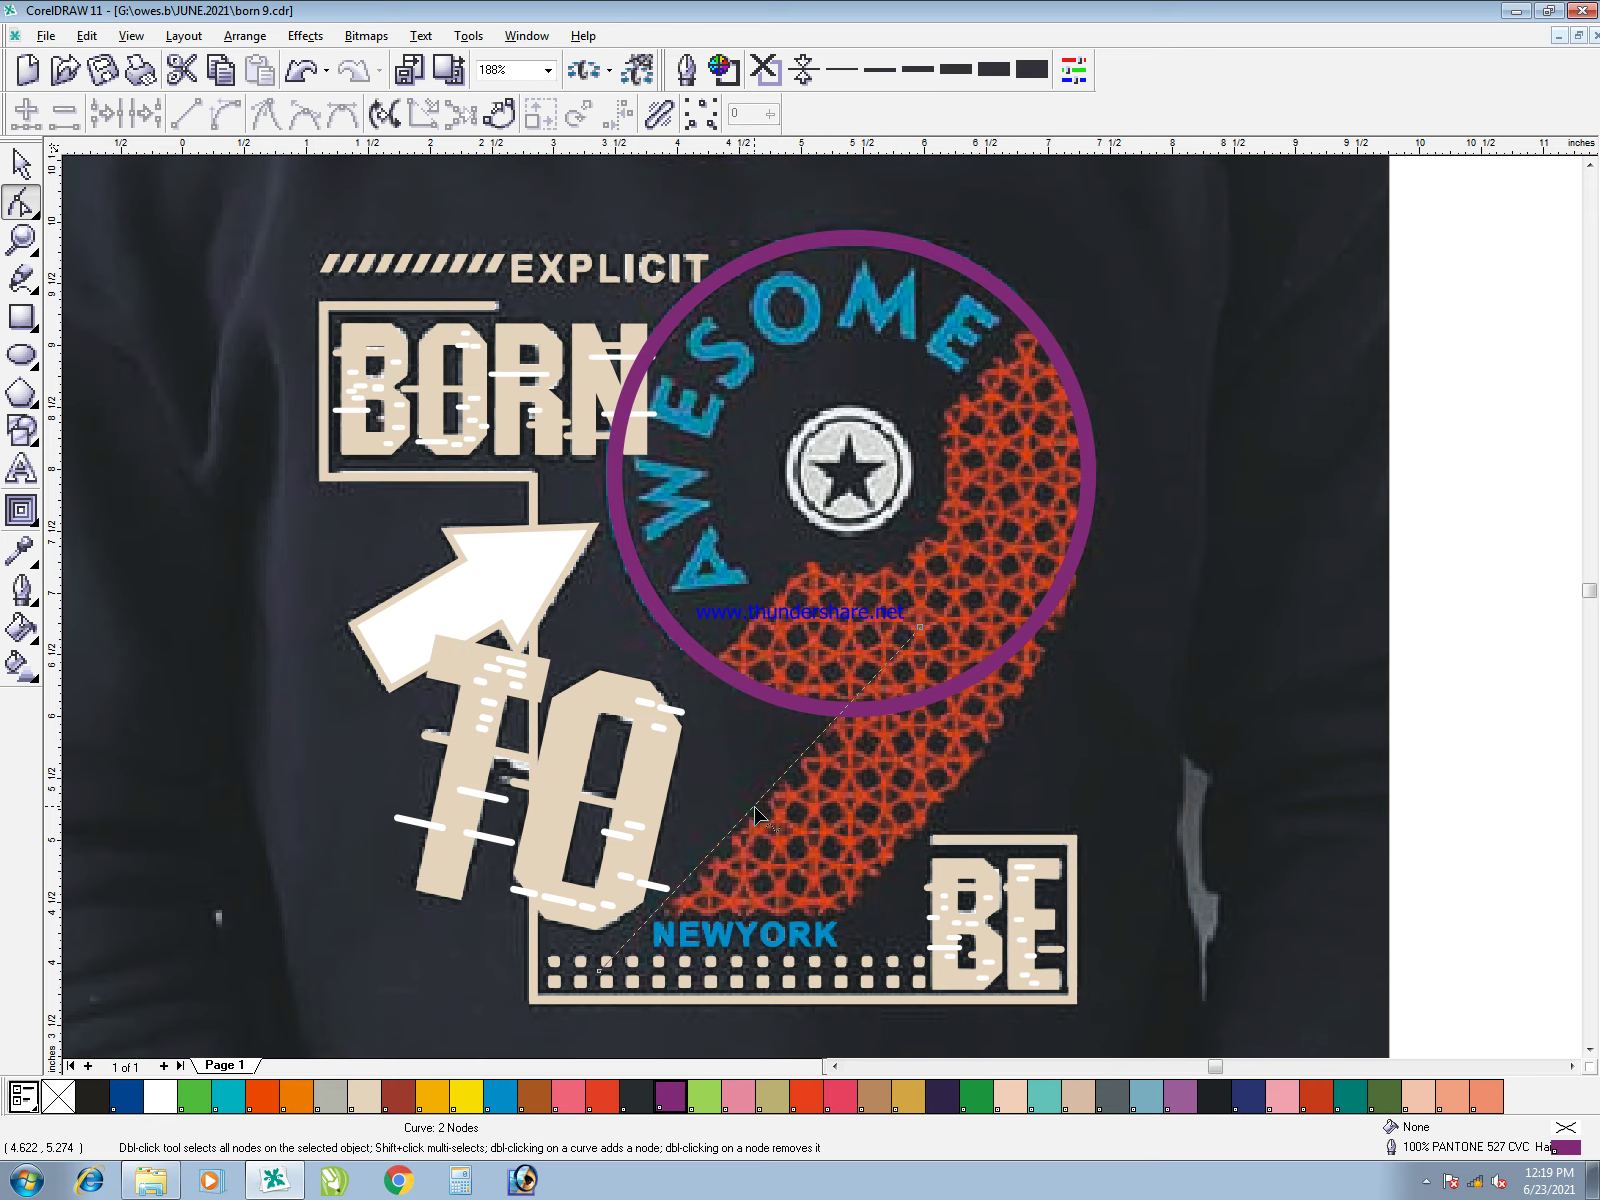
{"action": "left_click", "coordinate": [754, 806]}
{"action": "key", "text": "c"}
{"action": "left_click_drag", "start_coordinate": [754, 806], "coordinate": [752, 812]}
{"action": "key", "text": "space"}
{"action": "key", "text": "space"}
- Extend the tail outline from its upper end to the circle's outer side, then down below the tail
{"action": "key", "text": "F5"}
{"action": "left_click", "coordinate": [921, 628]}
{"action": "left_click", "coordinate": [1085, 524]}
{"action": "key", "text": "space"}
{"action": "key", "text": "F5"}
{"action": "left_click", "coordinate": [1088, 522]}
{"action": "left_click", "coordinate": [790, 1004]}
{"action": "key", "text": "space"}
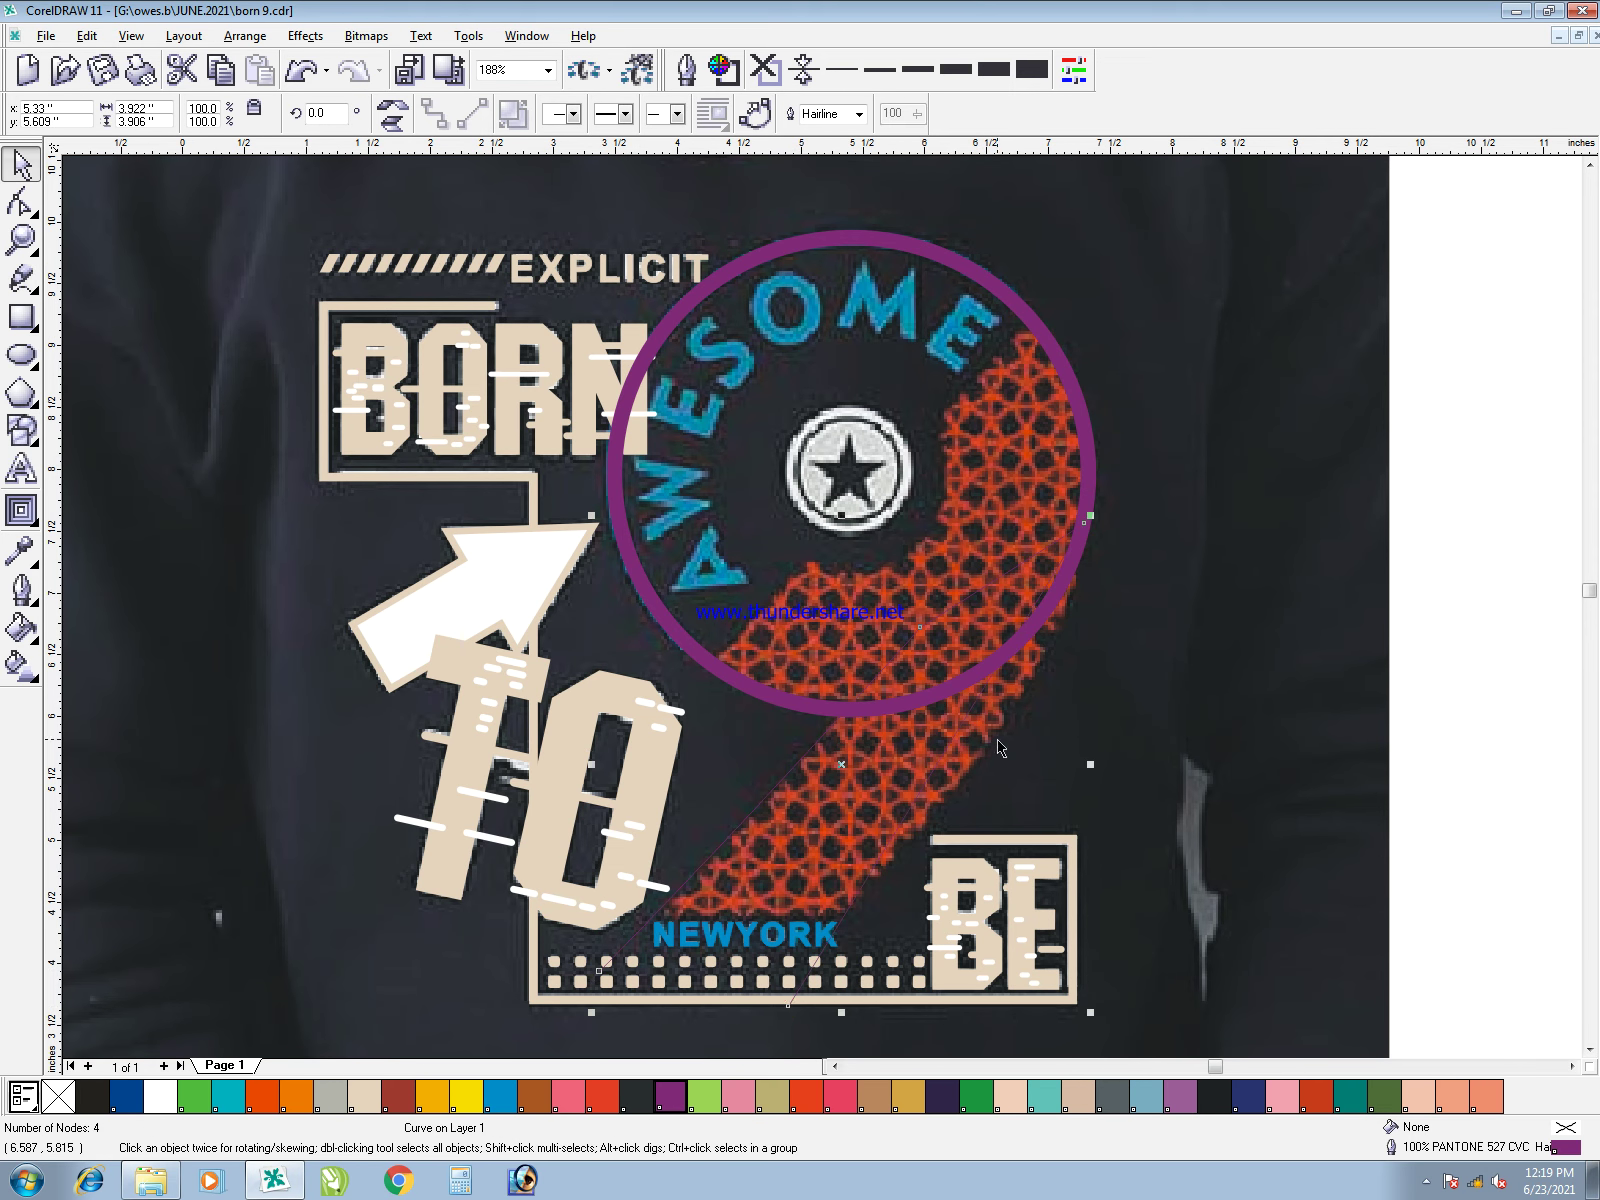
- Bend the long outer segment to follow the tail's outer edge and shift its lower end node inward
{"action": "key", "text": "F10"}
{"action": "left_click_drag", "start_coordinate": [975, 705], "coordinate": [1032, 703]}
{"action": "left_click_drag", "start_coordinate": [793, 1005], "coordinate": [760, 1006]}
{"action": "key", "text": "space"}
{"action": "key", "text": "space"}
{"action": "left_click_drag", "start_coordinate": [1129, 478], "coordinate": [1073, 690]}
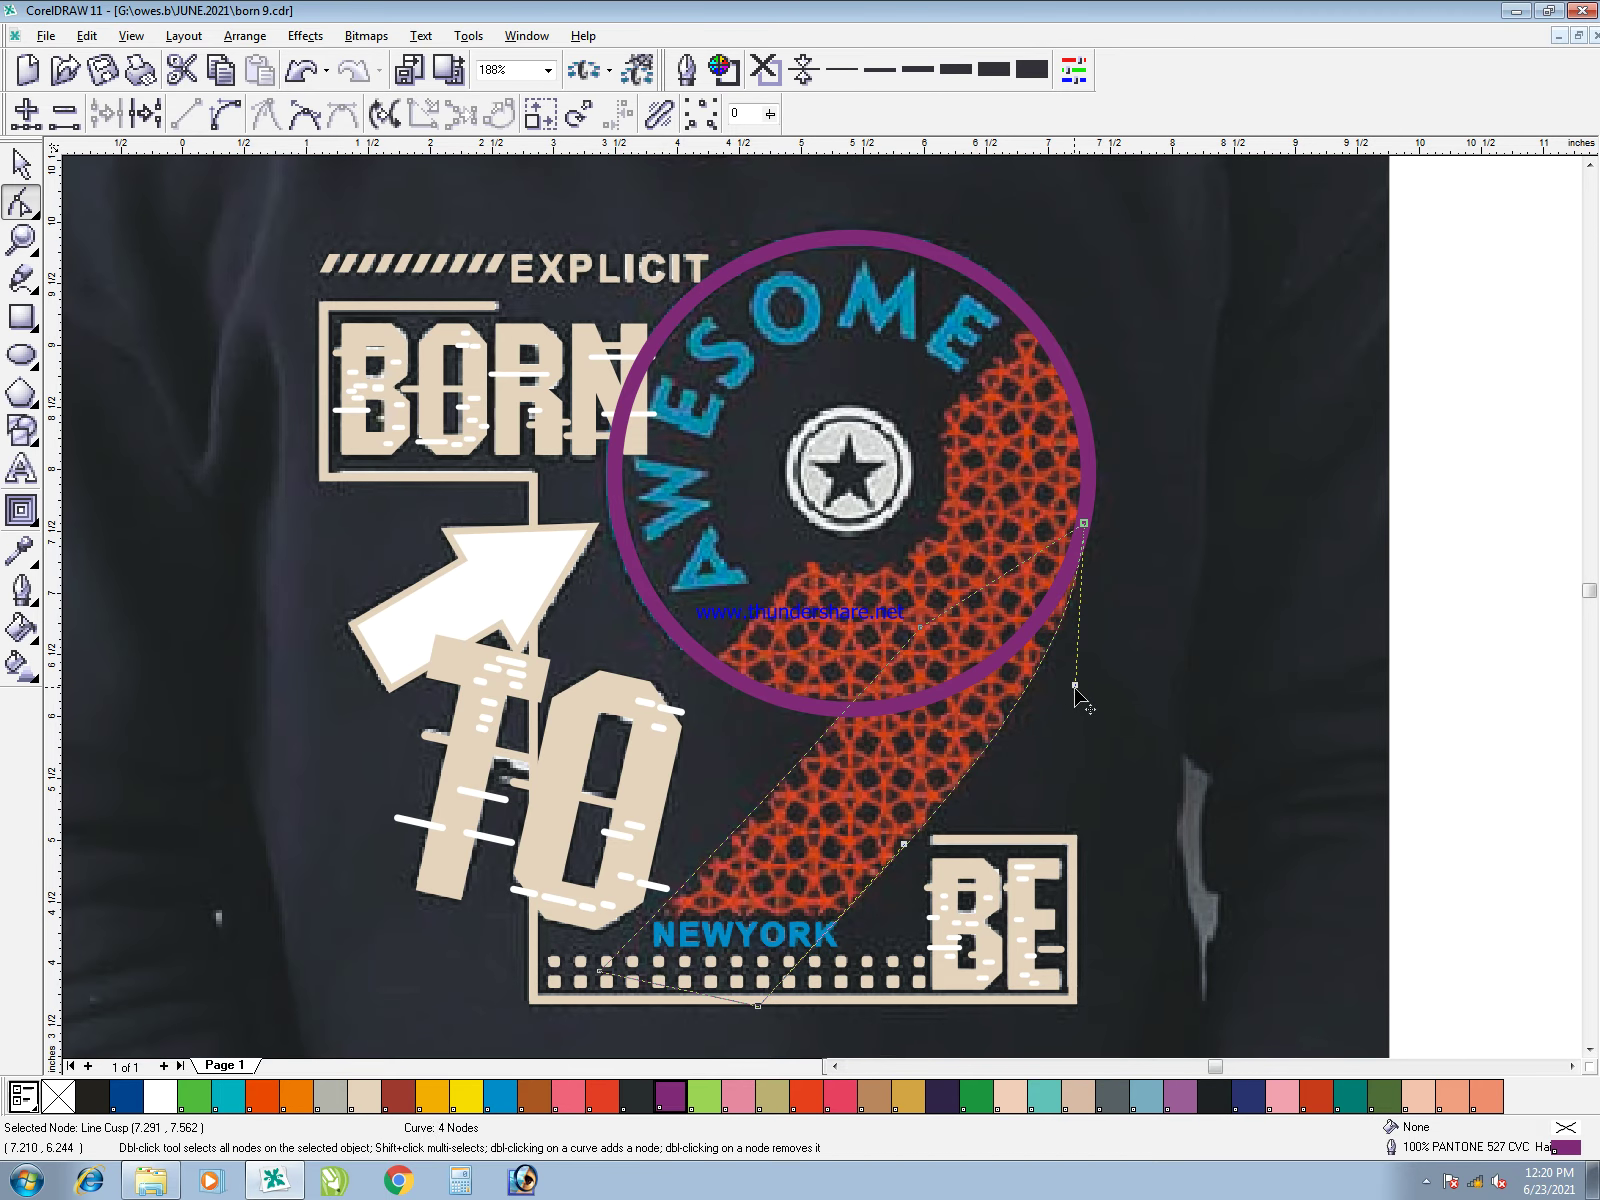
- Draw a rectangle across the bottom of the tail, trim the tail outline with it and remove the rectangle
{"action": "key", "text": "space"}
{"action": "key", "text": "F6"}
{"action": "left_click_drag", "start_coordinate": [555, 930], "coordinate": [1028, 1047]}
{"action": "key", "text": "space"}
{"action": "left_click_drag", "start_coordinate": [897, 965], "coordinate": [882, 950]}
{"action": "left_click", "coordinate": [817, 790], "text": "shift"}
{"action": "key", "text": "t"}
{"action": "left_click", "coordinate": [853, 995]}
{"action": "left_click", "coordinate": [858, 1000]}
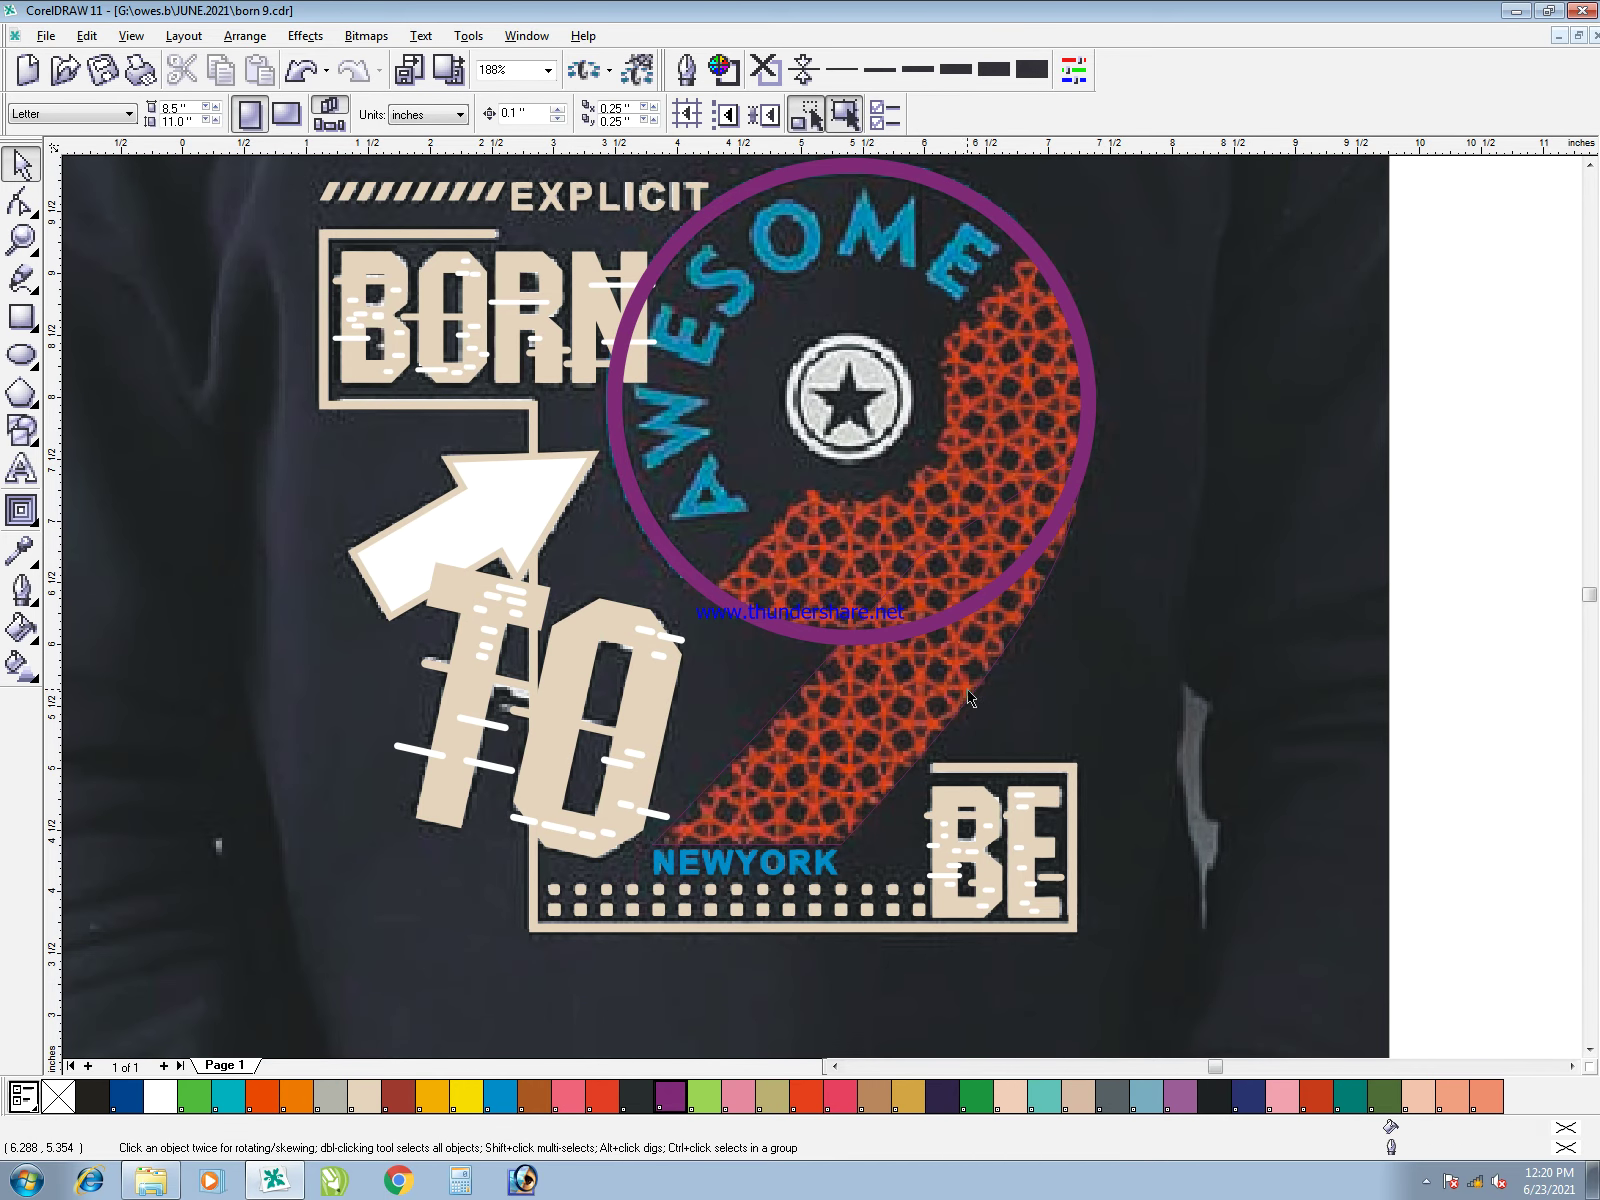
- Weld the circle and the tail outline into a single 9 shape
{"action": "left_click", "coordinate": [980, 530]}
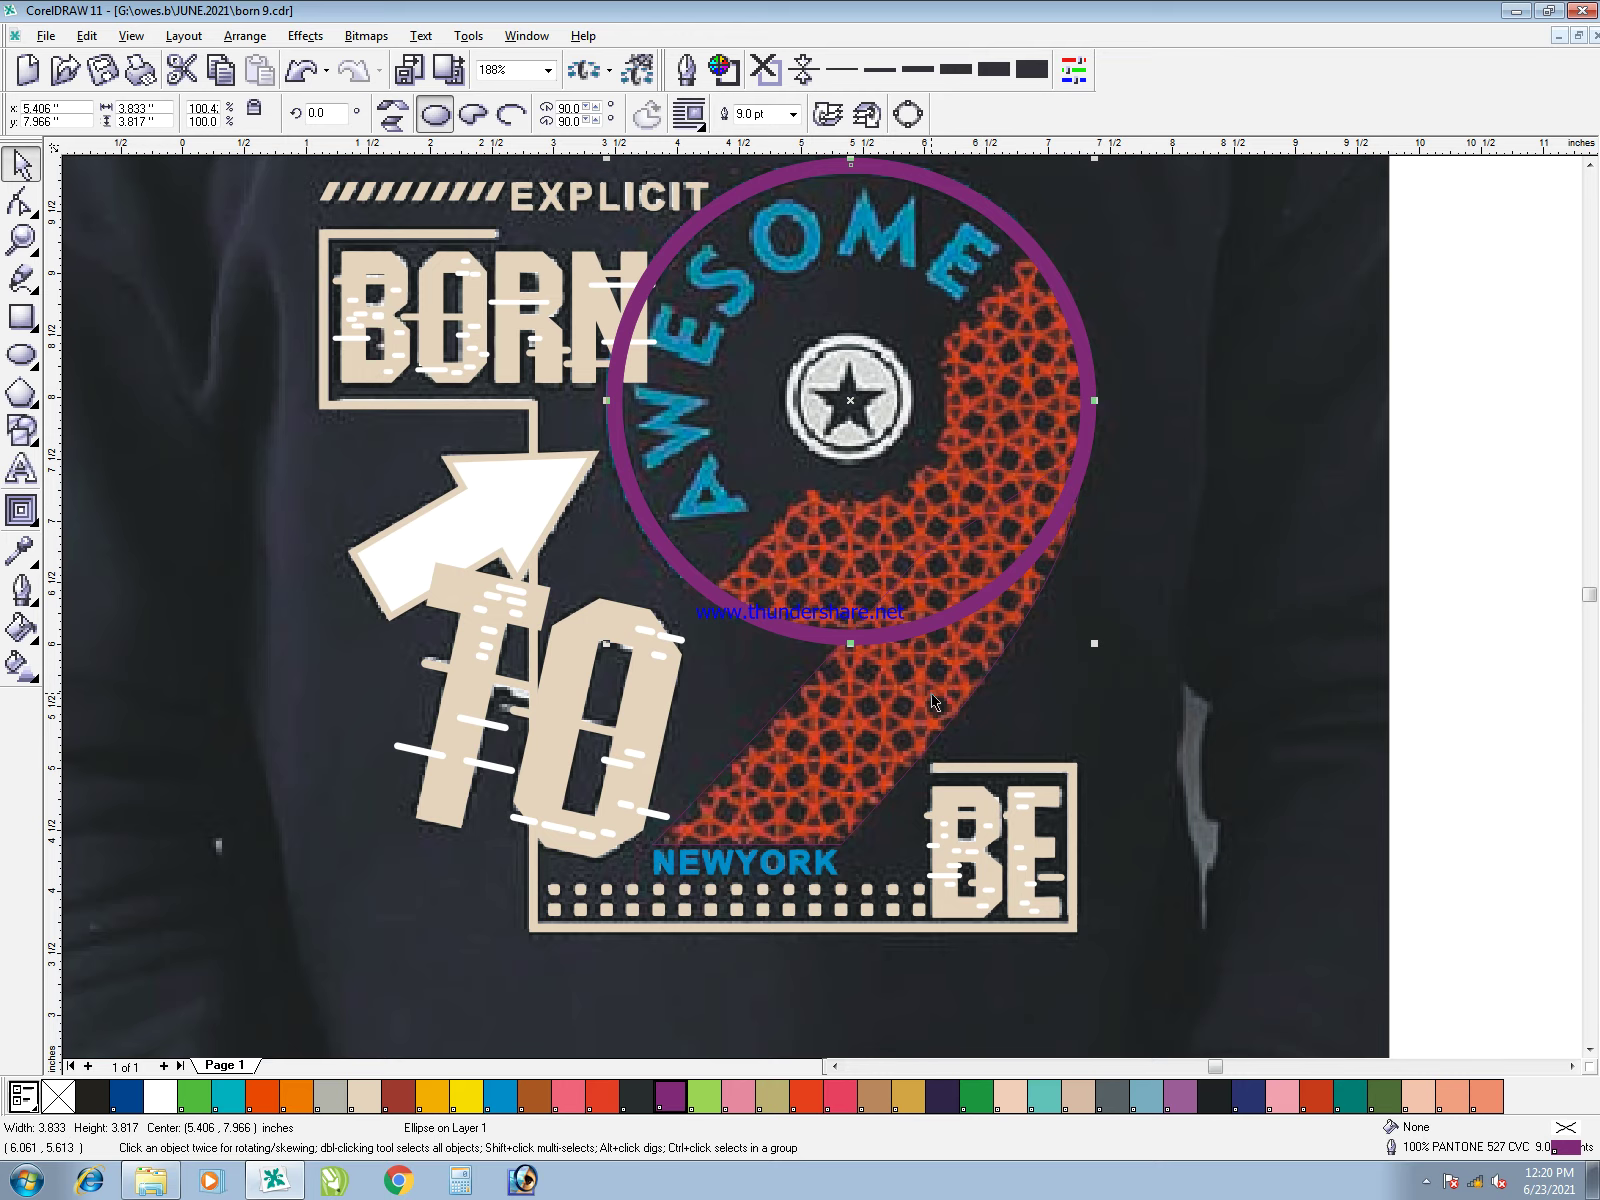
{"action": "left_click", "coordinate": [932, 695], "text": "shift"}
{"action": "left_click", "coordinate": [624, 115]}
{"action": "left_click_drag", "start_coordinate": [1019, 600], "coordinate": [945, 690]}
{"action": "key", "text": "ctrl+z"}
{"action": "left_click_drag", "start_coordinate": [962, 612], "coordinate": [931, 447]}
{"action": "key", "text": "ctrl+z"}
{"action": "key", "text": "F3"}
- Set the nudge distance to 10 inches, and nudge the thick circle aside and back to check the 9 outline
{"action": "left_click", "coordinate": [1307, 373]}
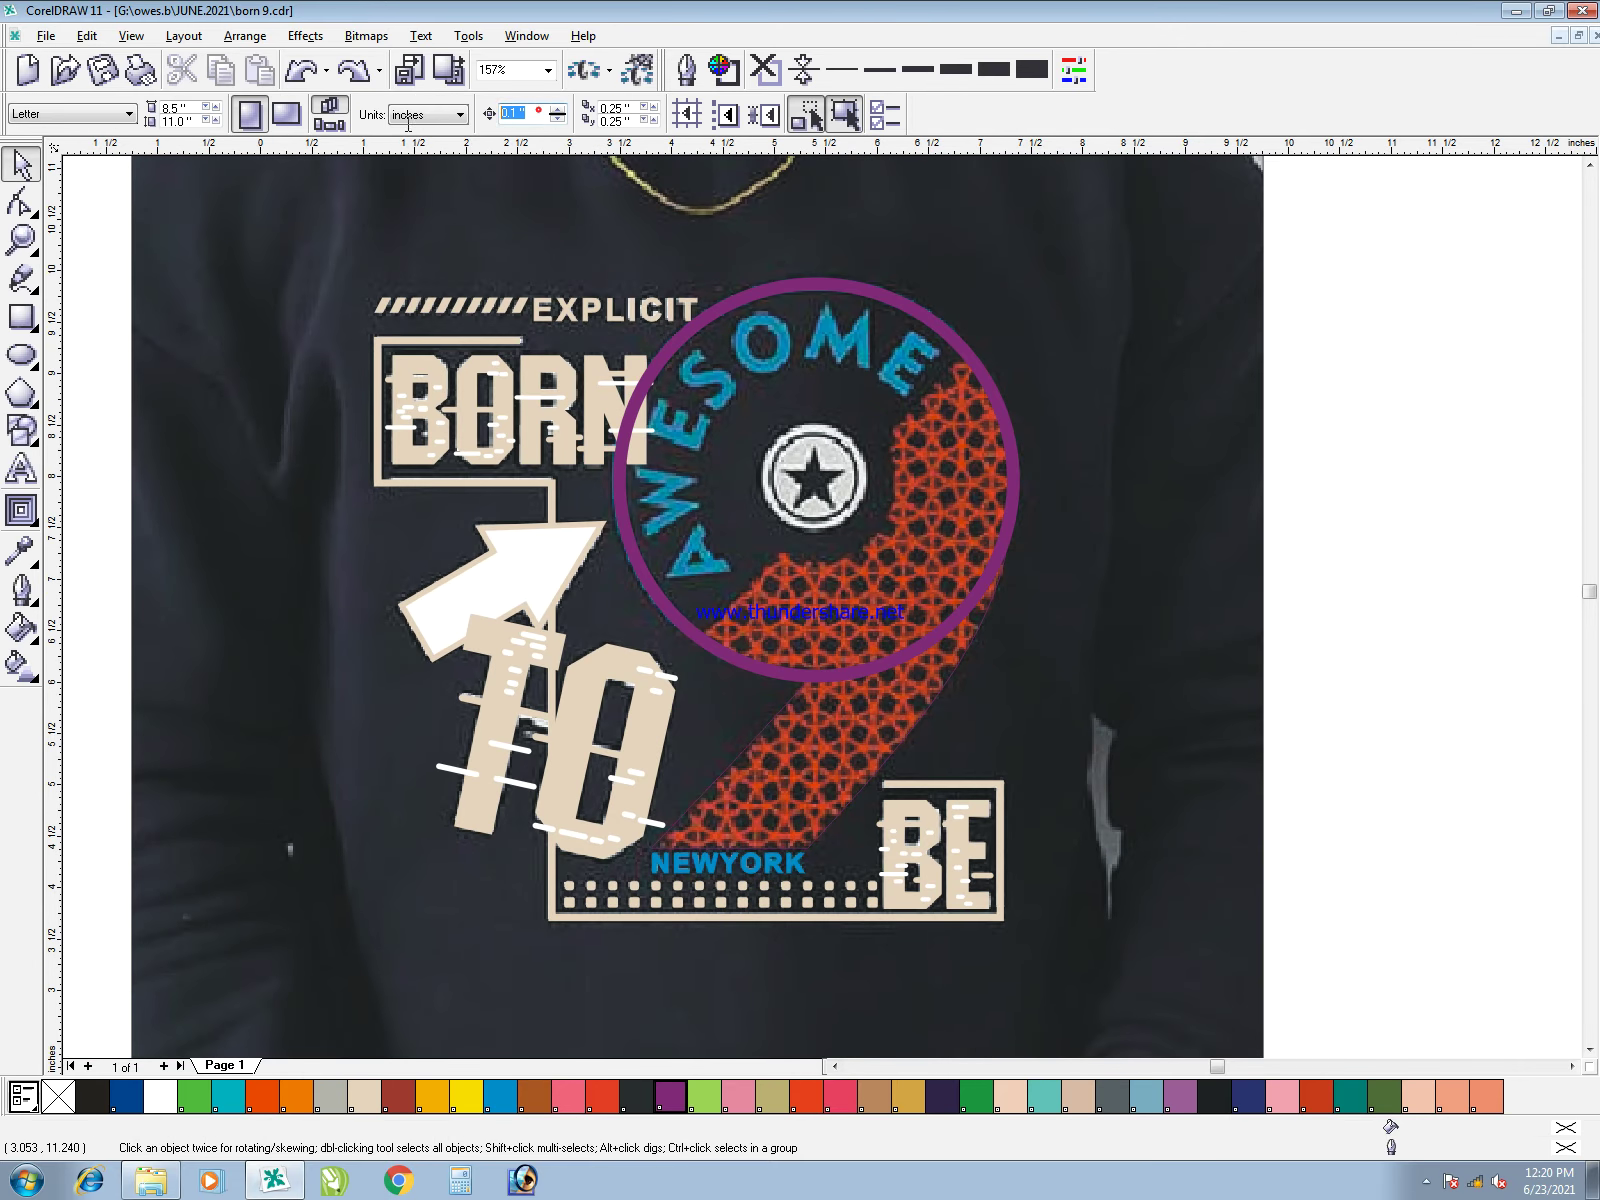
{"action": "type", "text": "10"}
{"action": "key", "text": "Return"}
{"action": "left_click", "coordinate": [868, 676]}
{"action": "key", "text": "Right"}
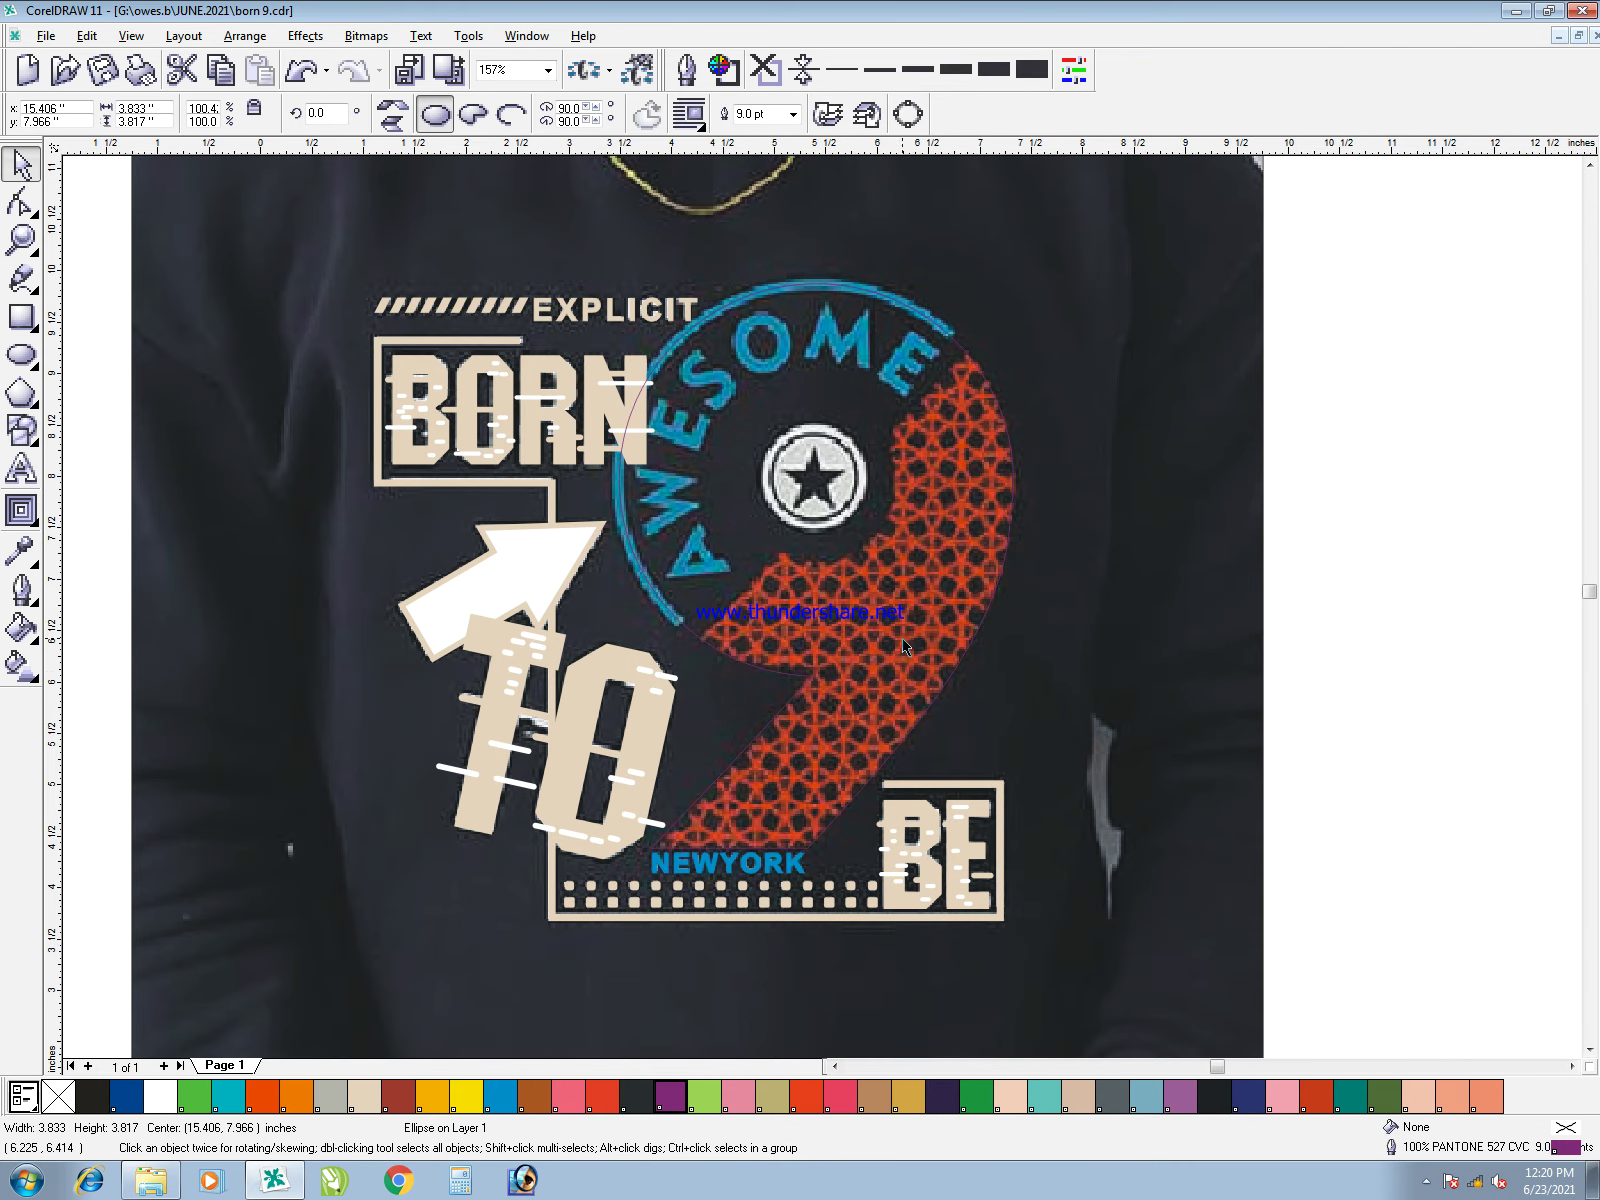
{"action": "key", "text": "Left"}
- Convert the thick circle to curves and add a node at each end of the blue arc
{"action": "key", "text": "ctrl+q"}
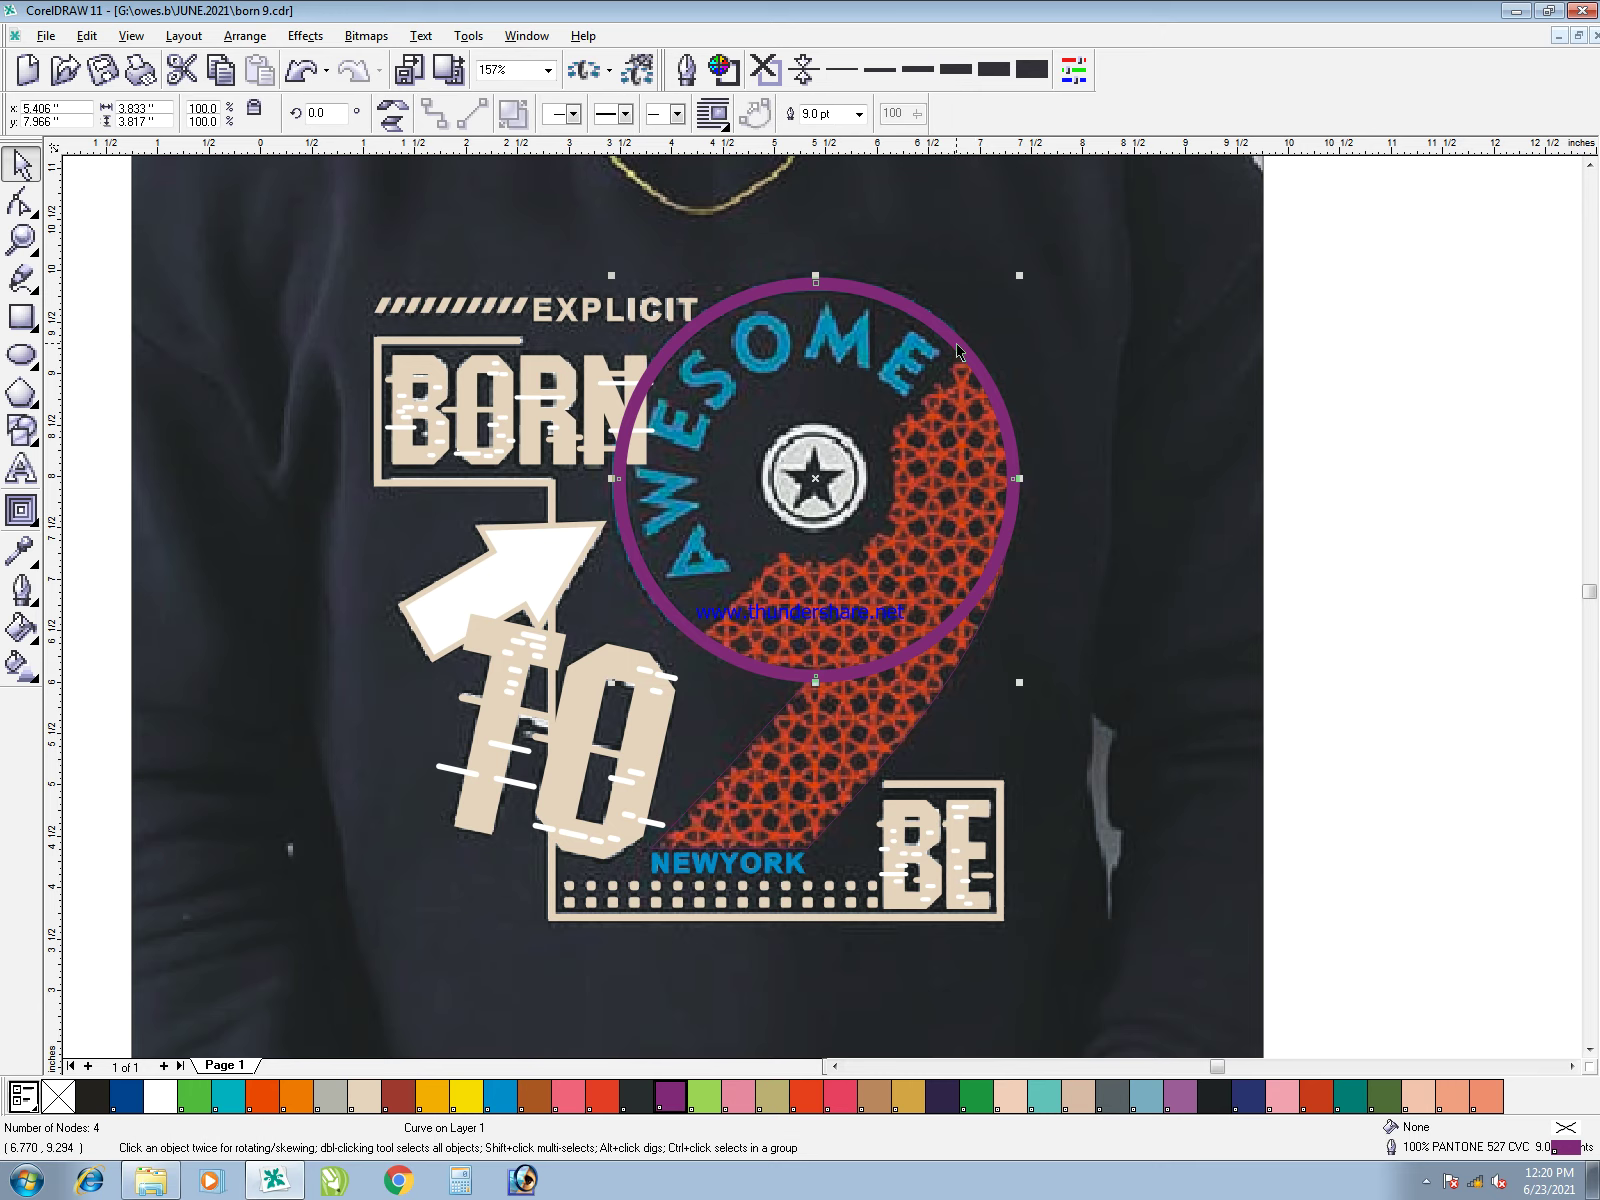
{"action": "key", "text": "F10"}
{"action": "left_click", "coordinate": [951, 340]}
{"action": "key", "text": "plus"}
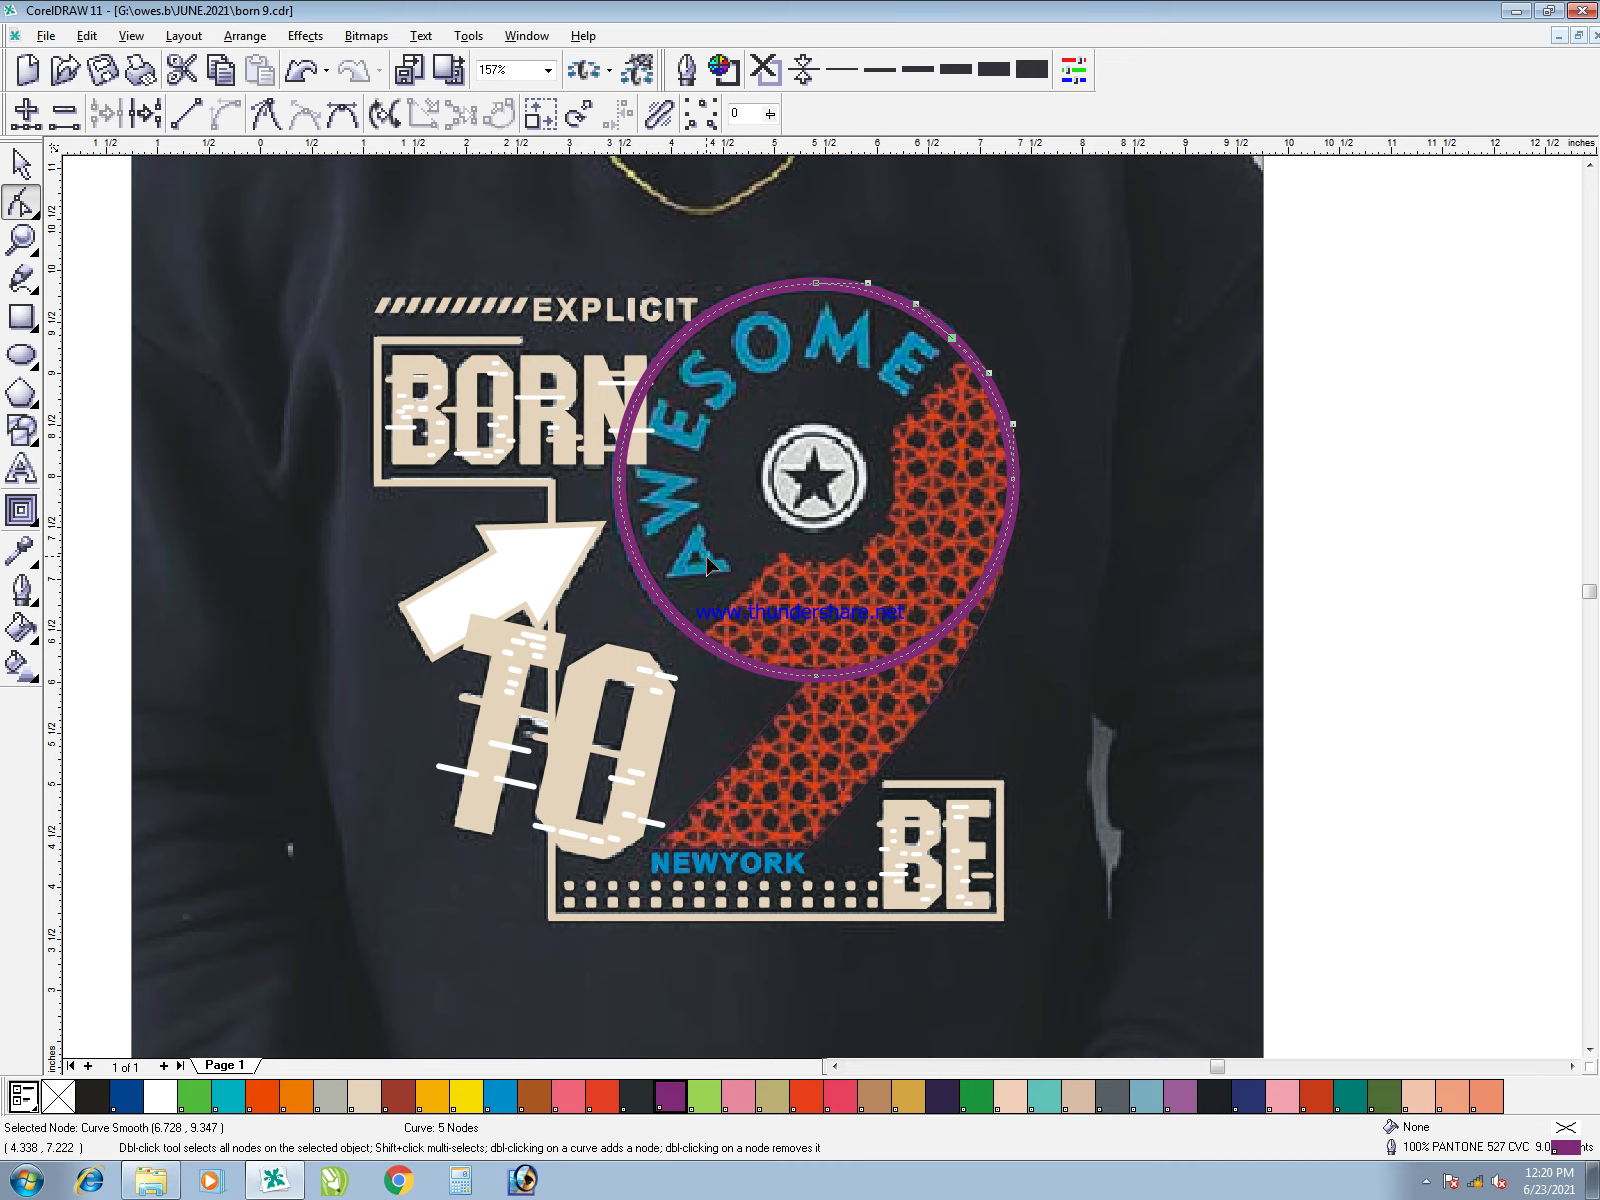
{"action": "left_click", "coordinate": [685, 627]}
{"action": "key", "text": "plus"}
- Break the circle at the arc ends and delete its lower-right portion to leave only the arc
{"action": "left_click_drag", "start_coordinate": [1110, 475], "coordinate": [782, 720]}
{"action": "left_click", "coordinate": [145, 114]}
{"action": "key", "text": "Delete"}
{"action": "left_click_drag", "start_coordinate": [1109, 441], "coordinate": [869, 593]}
{"action": "key", "text": "Delete"}
{"action": "key", "text": "space"}
{"action": "left_click_drag", "start_coordinate": [951, 514], "coordinate": [1034, 554]}
{"action": "key", "text": "ctrl+z"}
{"action": "key", "text": "F5"}
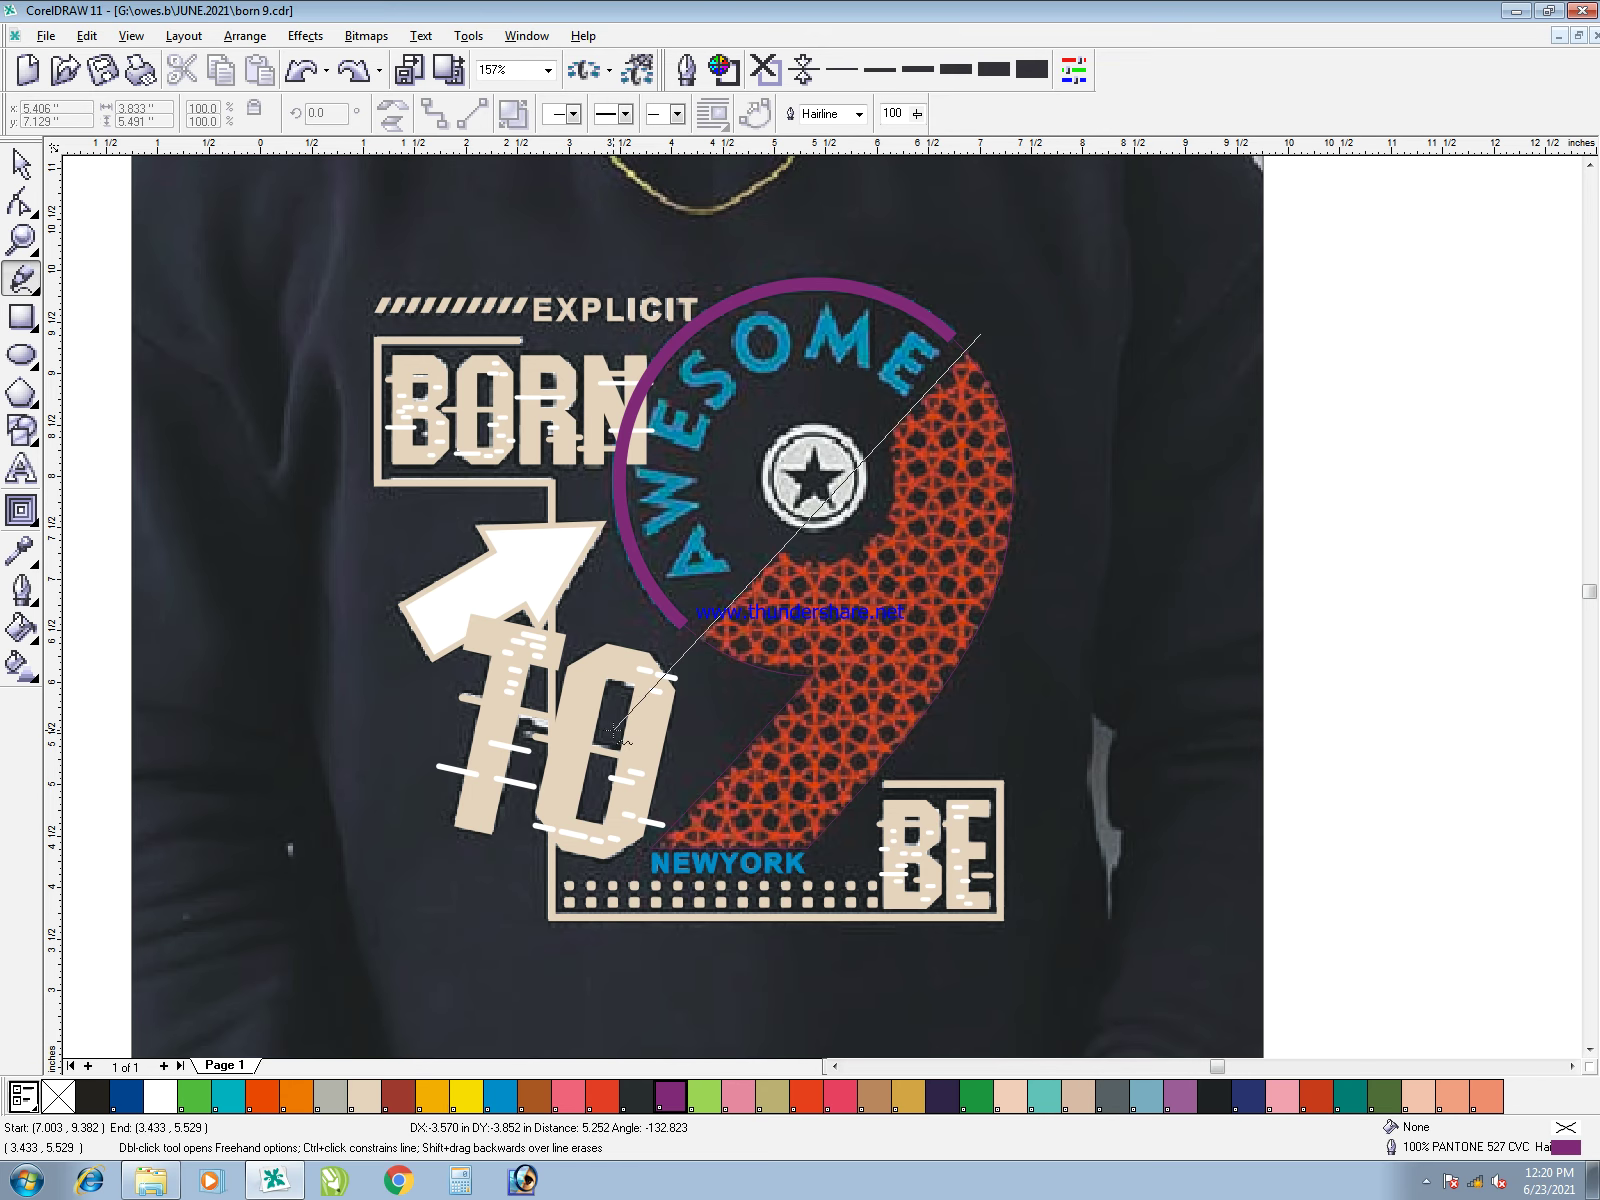
{"action": "key", "text": "space"}
- Draw a circle about 1.89 inches in diameter around the star badge and outline it in PANTONE 527 CVC
{"action": "key", "text": "F7"}
{"action": "left_click_drag", "start_coordinate": [800, 455], "coordinate": [902, 542]}
{"action": "key", "text": "space"}
{"action": "left_click_drag", "start_coordinate": [848, 468], "coordinate": [848, 490]}
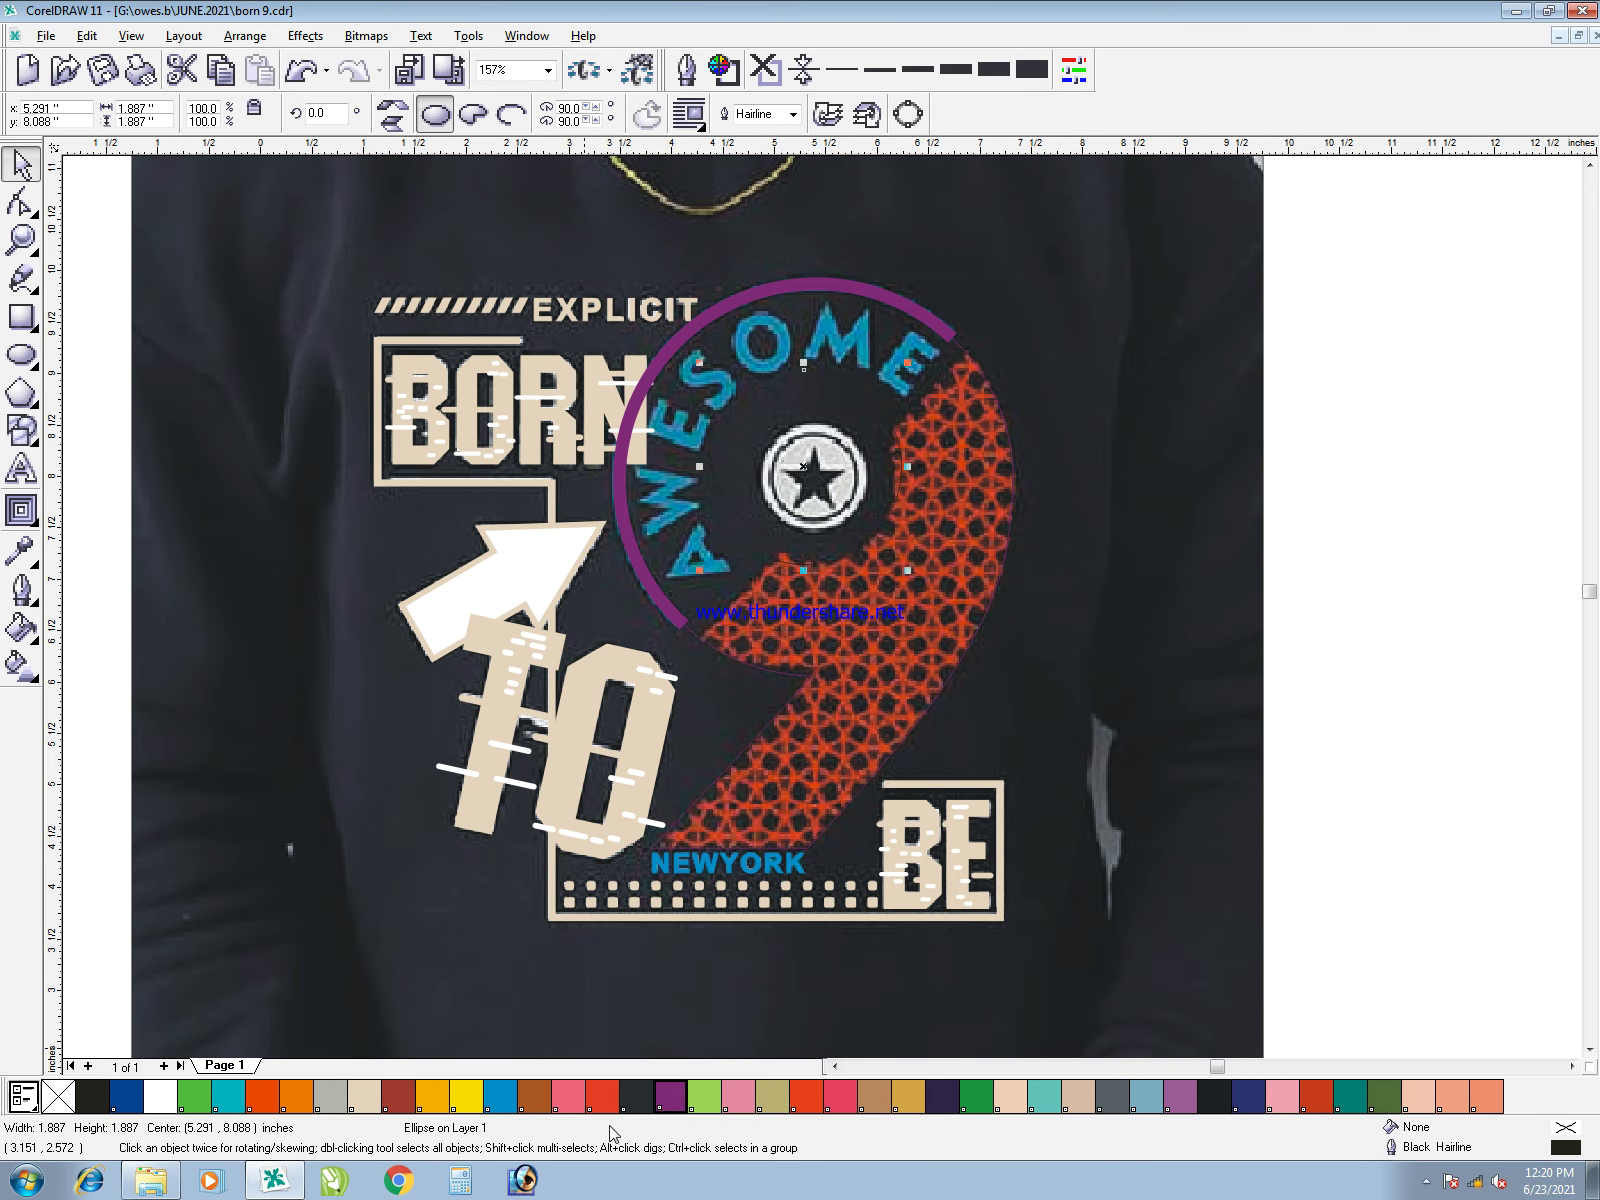
{"action": "right_click", "coordinate": [671, 1097]}
{"action": "scroll", "coordinate": [811, 407], "scroll_direction": "up", "scroll_amount": 2}
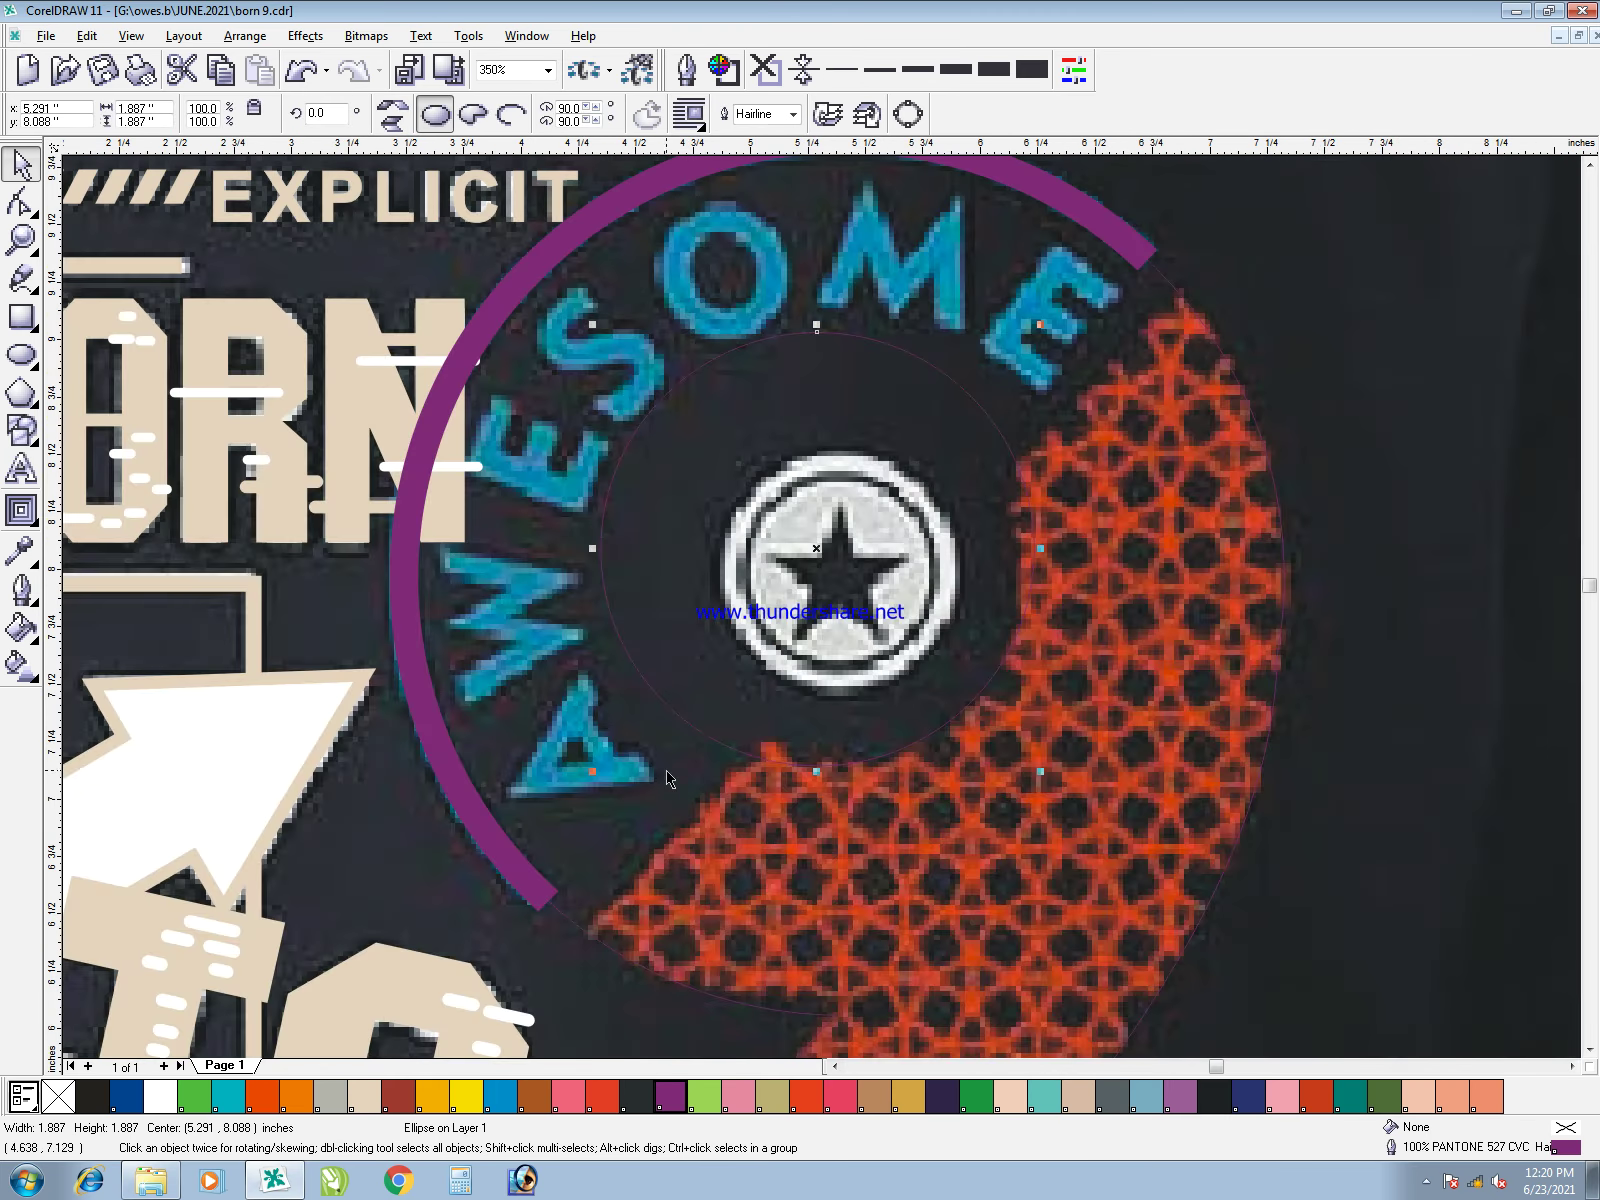
- Resize the circle around the star badge to about 1.57 inches, centre it on the badge, and combine it with the 9 outline
{"action": "left_click_drag", "start_coordinate": [598, 772], "coordinate": [625, 757]}
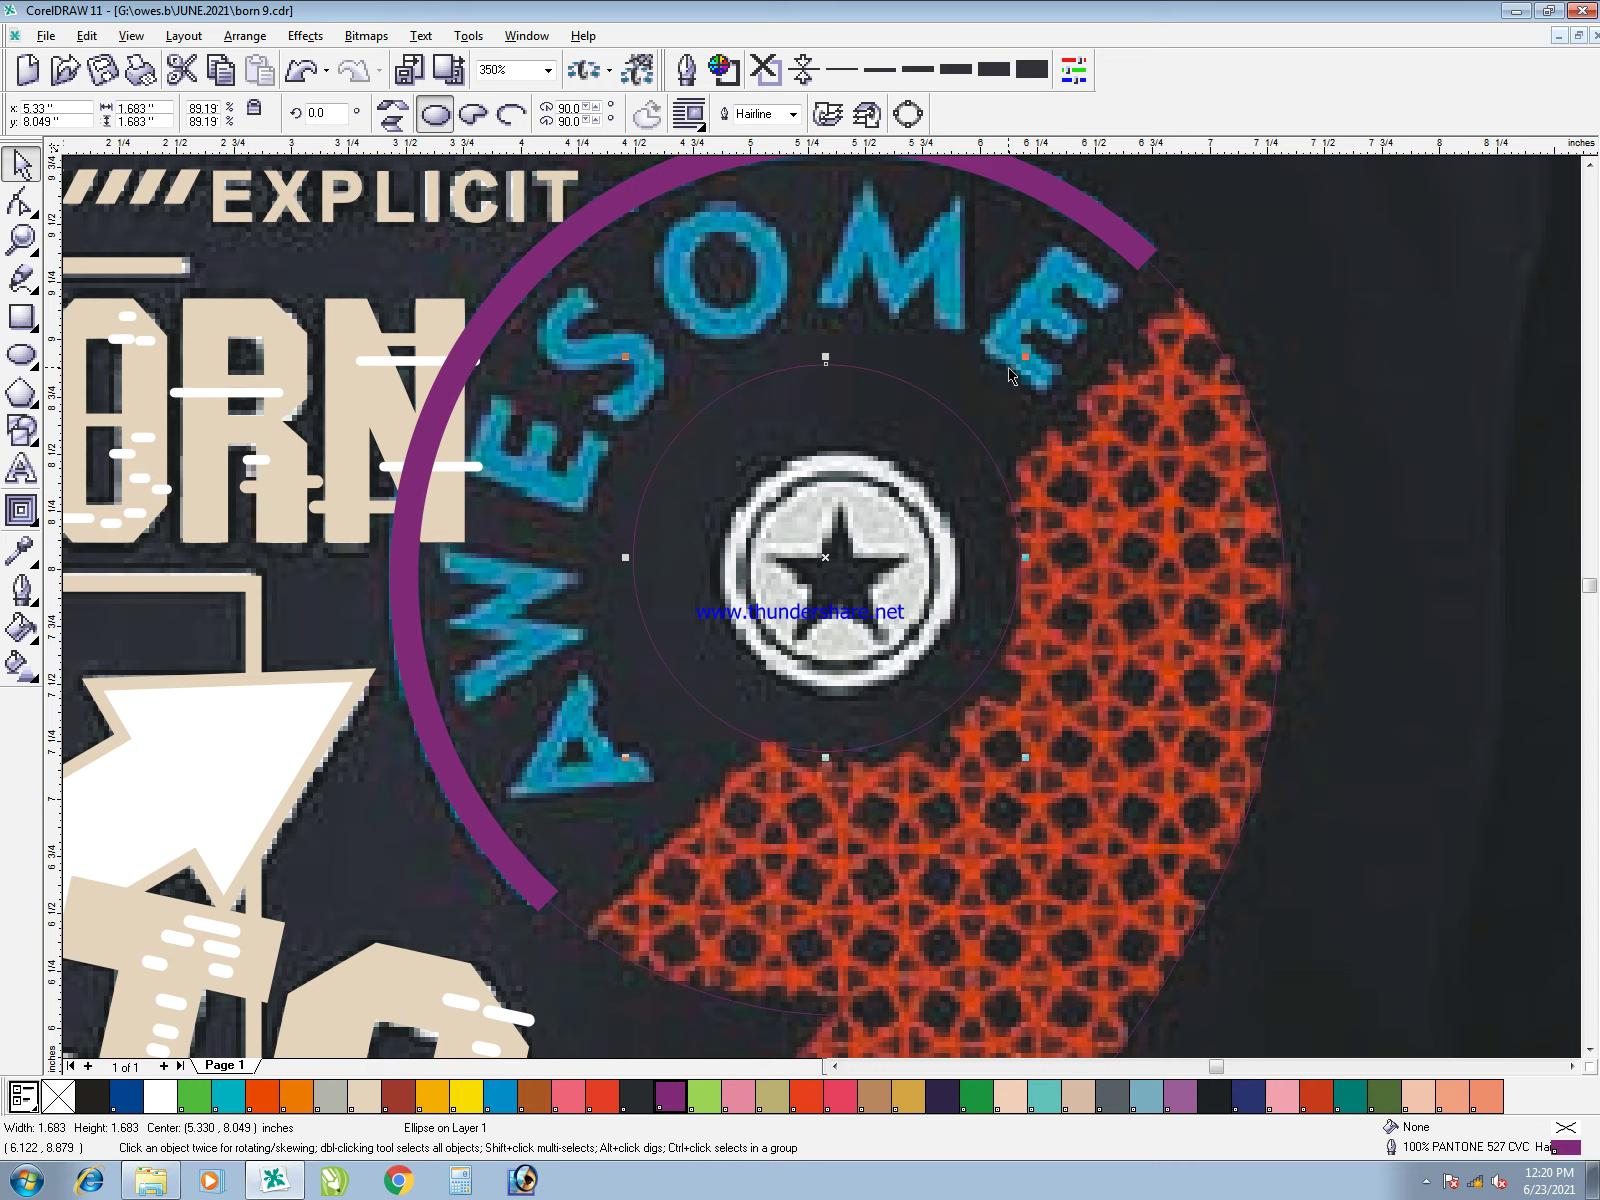
{"action": "left_click_drag", "start_coordinate": [1024, 356], "coordinate": [1012, 369]}
{"action": "left_click_drag", "start_coordinate": [905, 556], "coordinate": [921, 566]}
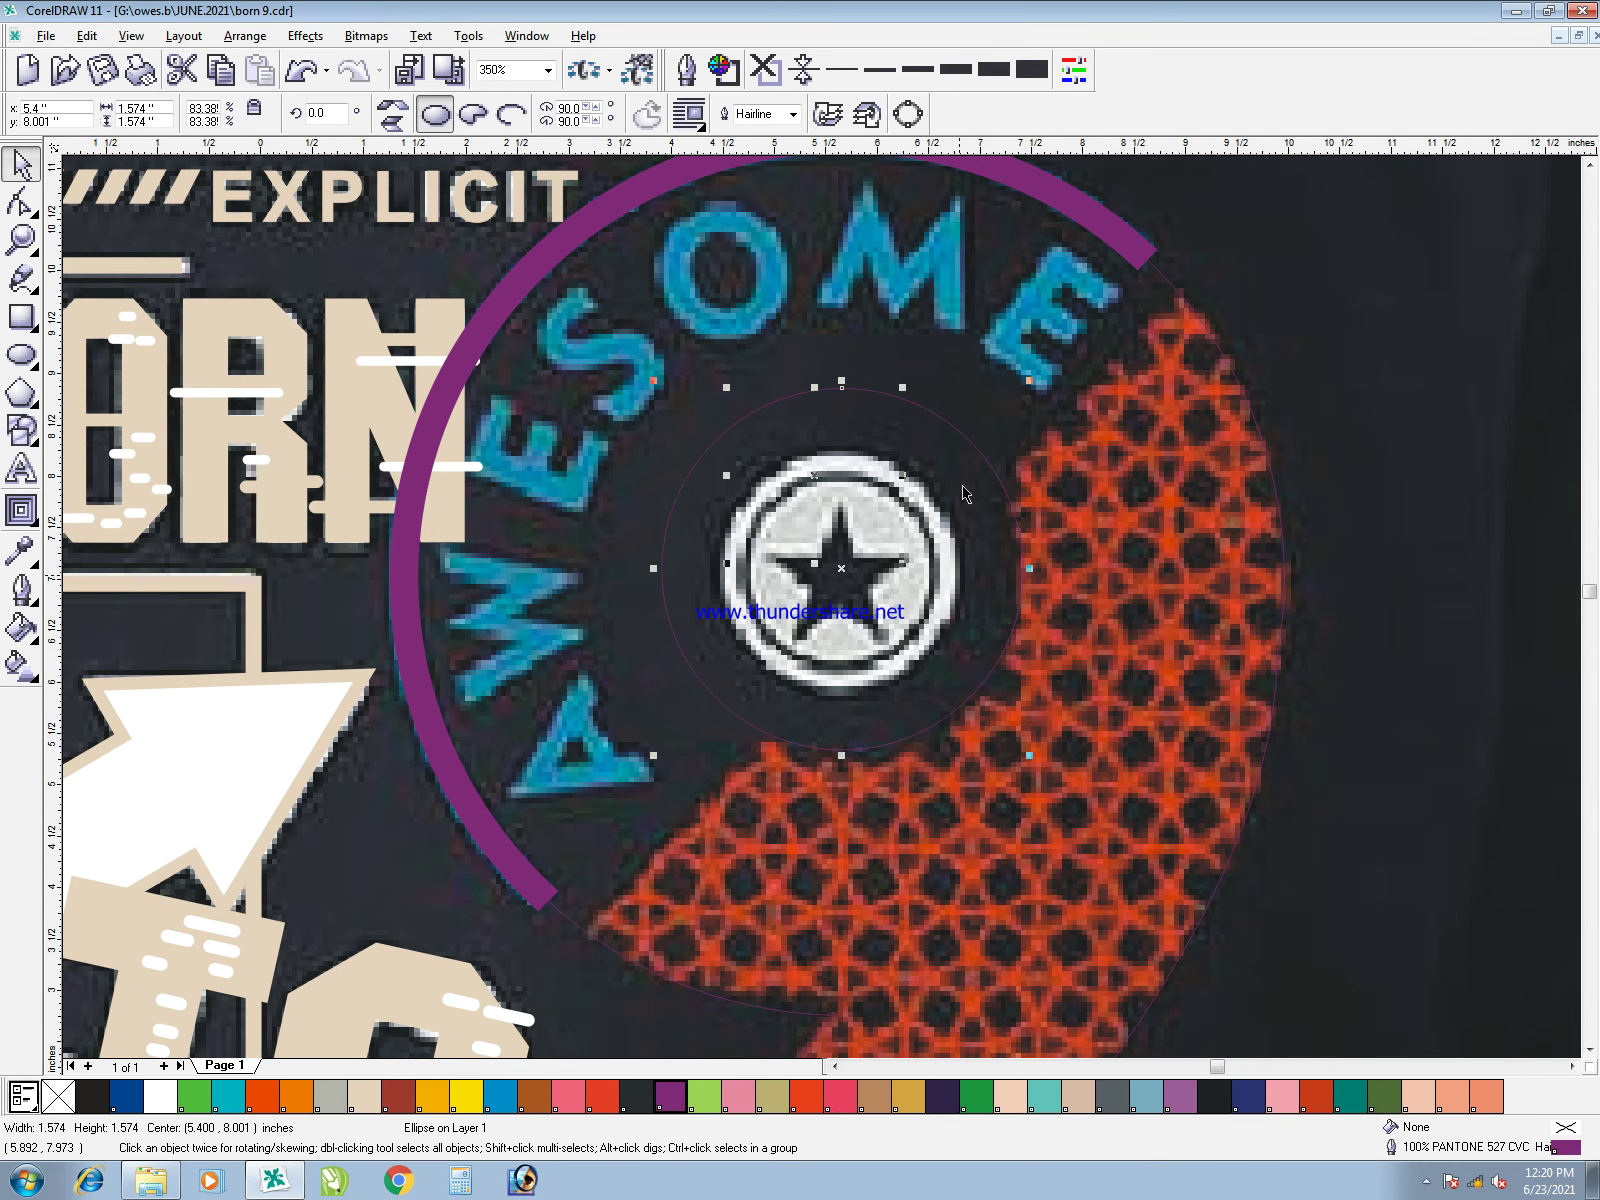
{"action": "key", "text": "F3"}
{"action": "left_click", "coordinate": [975, 432], "text": "shift"}
{"action": "key", "text": "ctrl+l"}
- Draw a closed shape over the AWESOME lettering side and trim the outline with it, leaving only the red patterned part of the 9
{"action": "key", "text": "F5"}
{"action": "left_click", "coordinate": [980, 341]}
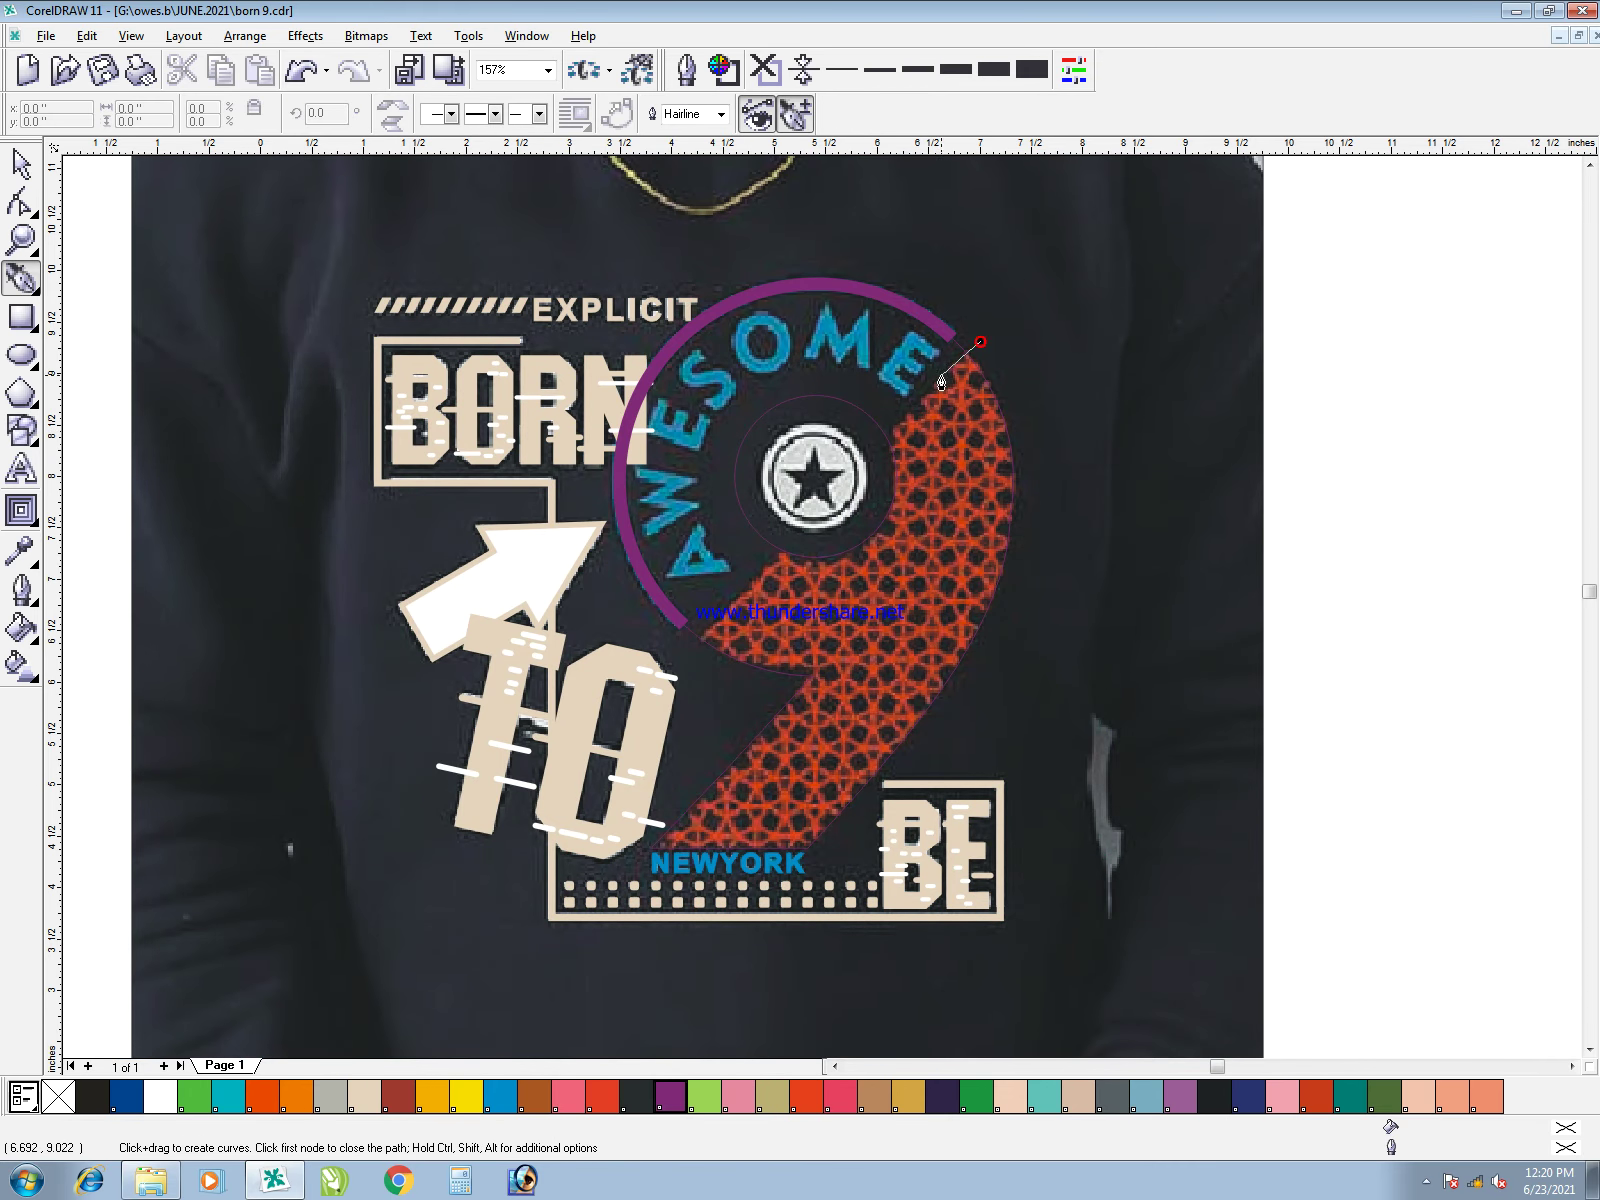
{"action": "left_click", "coordinate": [843, 479]}
{"action": "left_click", "coordinate": [794, 540]}
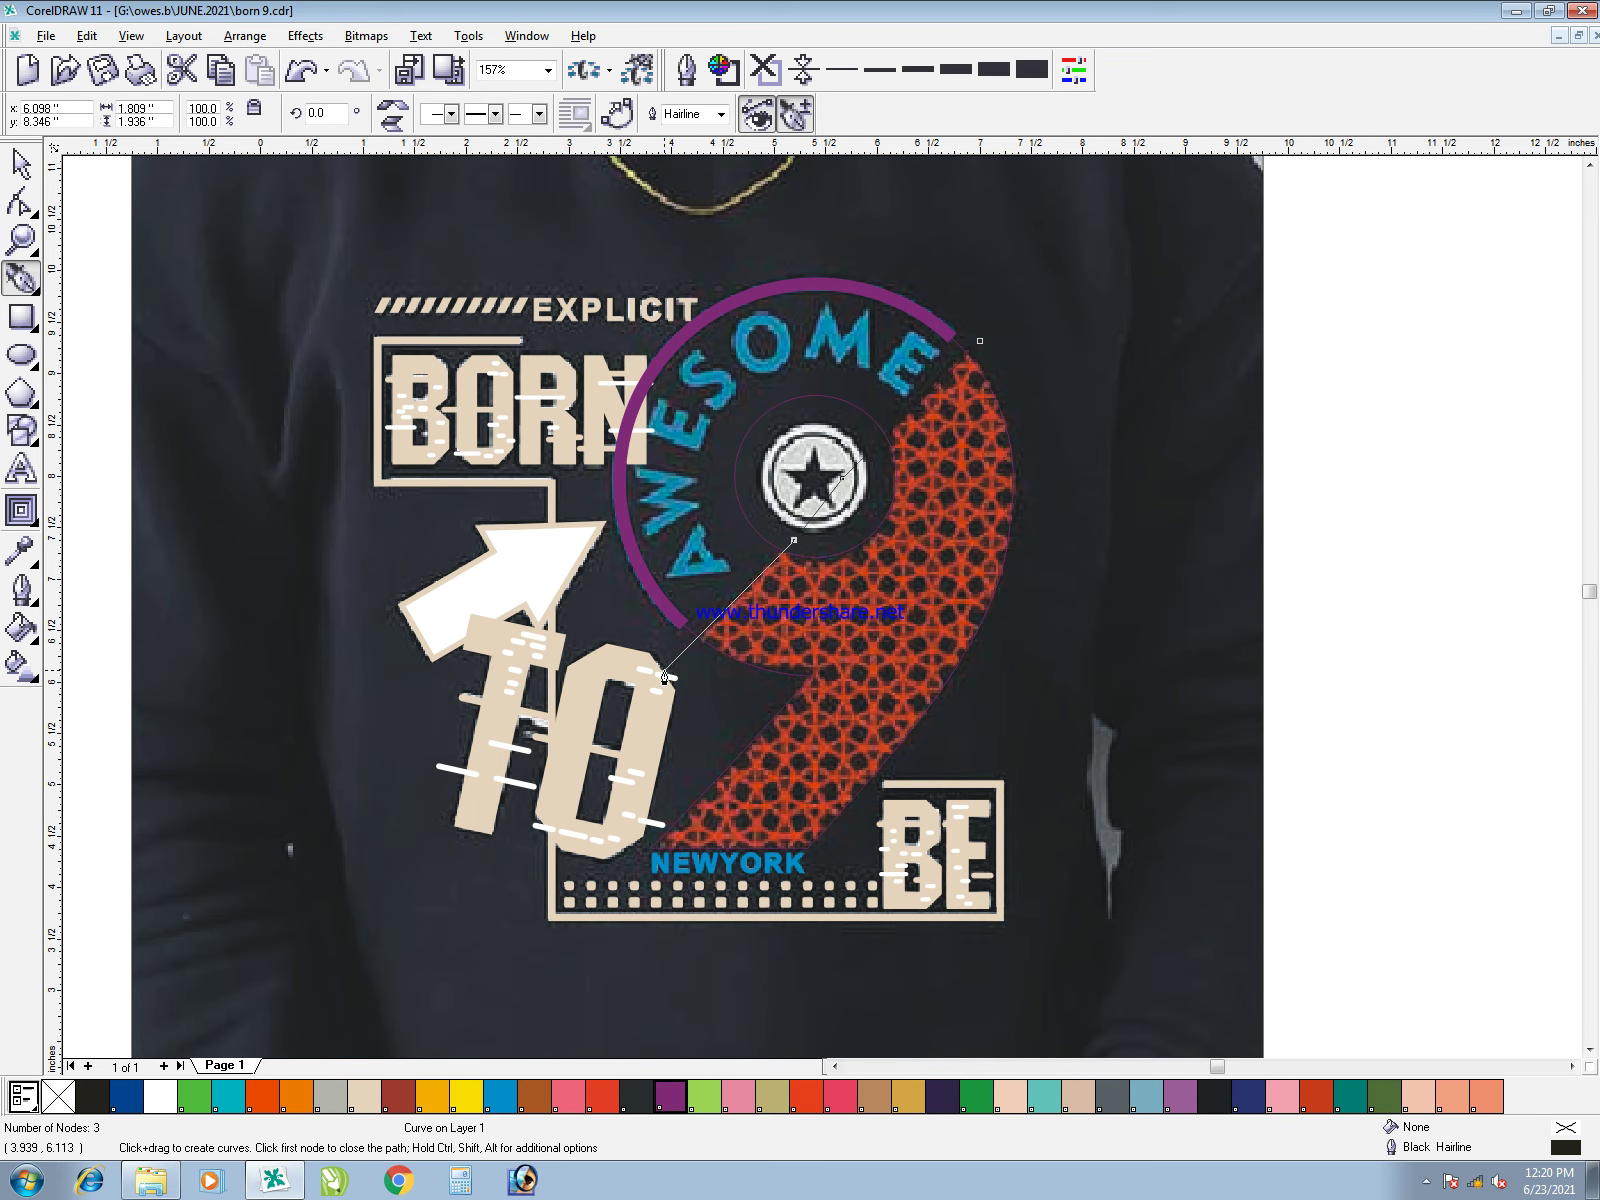
{"action": "left_click", "coordinate": [664, 673]}
{"action": "left_click", "coordinate": [446, 442]}
{"action": "left_click", "coordinate": [728, 205]}
{"action": "left_click", "coordinate": [1011, 295]}
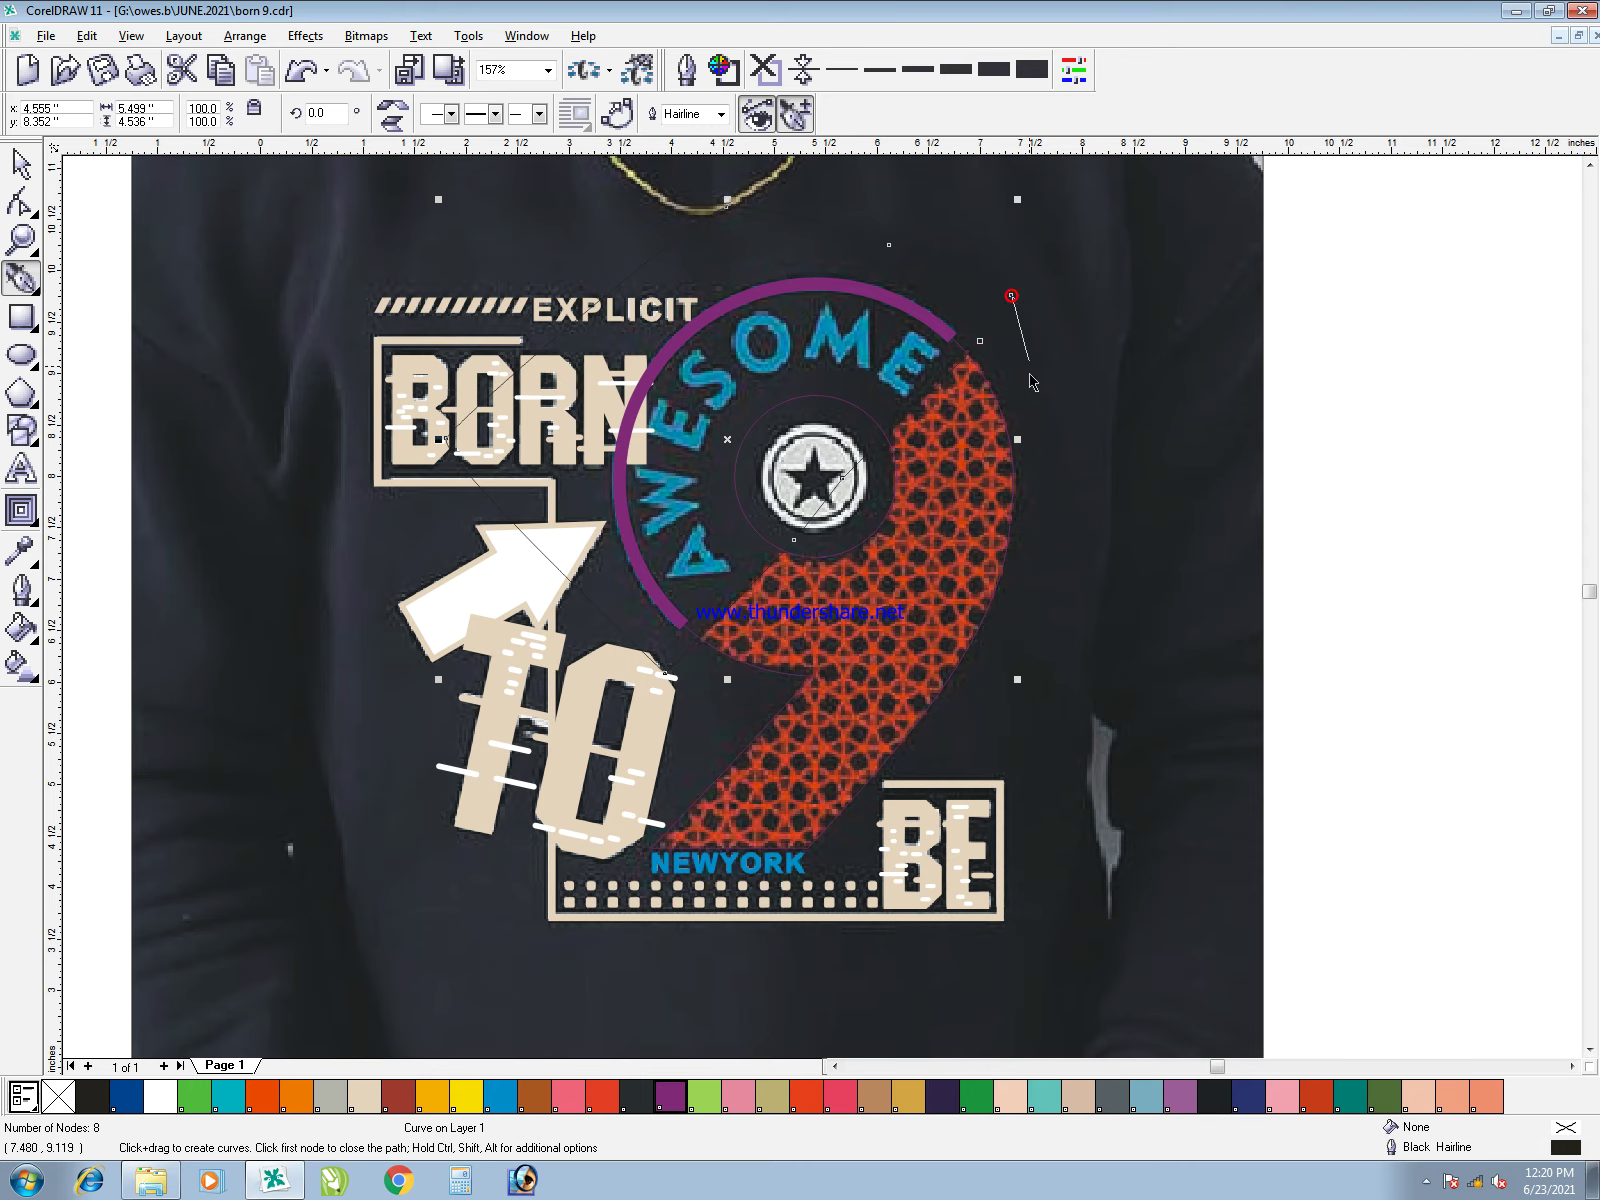
{"action": "key", "text": "space"}
{"action": "left_click", "coordinate": [965, 494], "text": "shift"}
{"action": "left_click", "coordinate": [967, 504]}
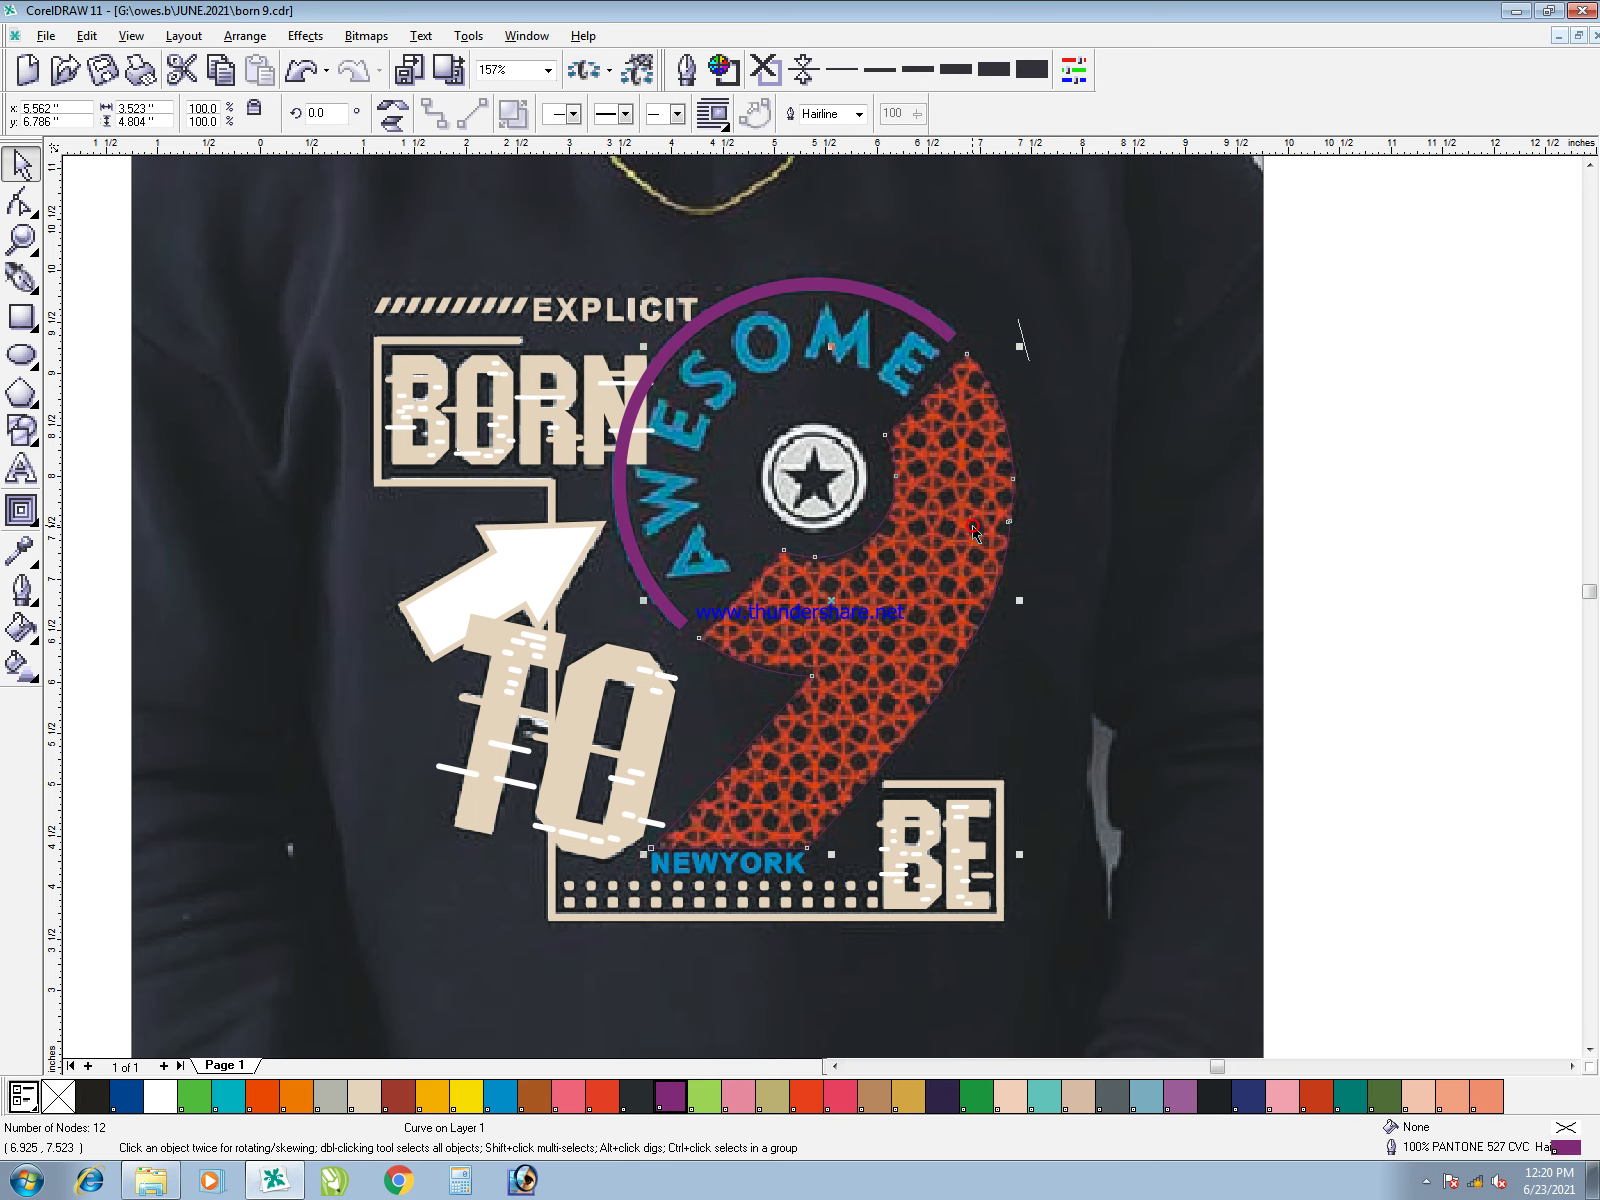
{"action": "scroll", "coordinate": [1166, 535], "scroll_direction": "down", "scroll_amount": 3}
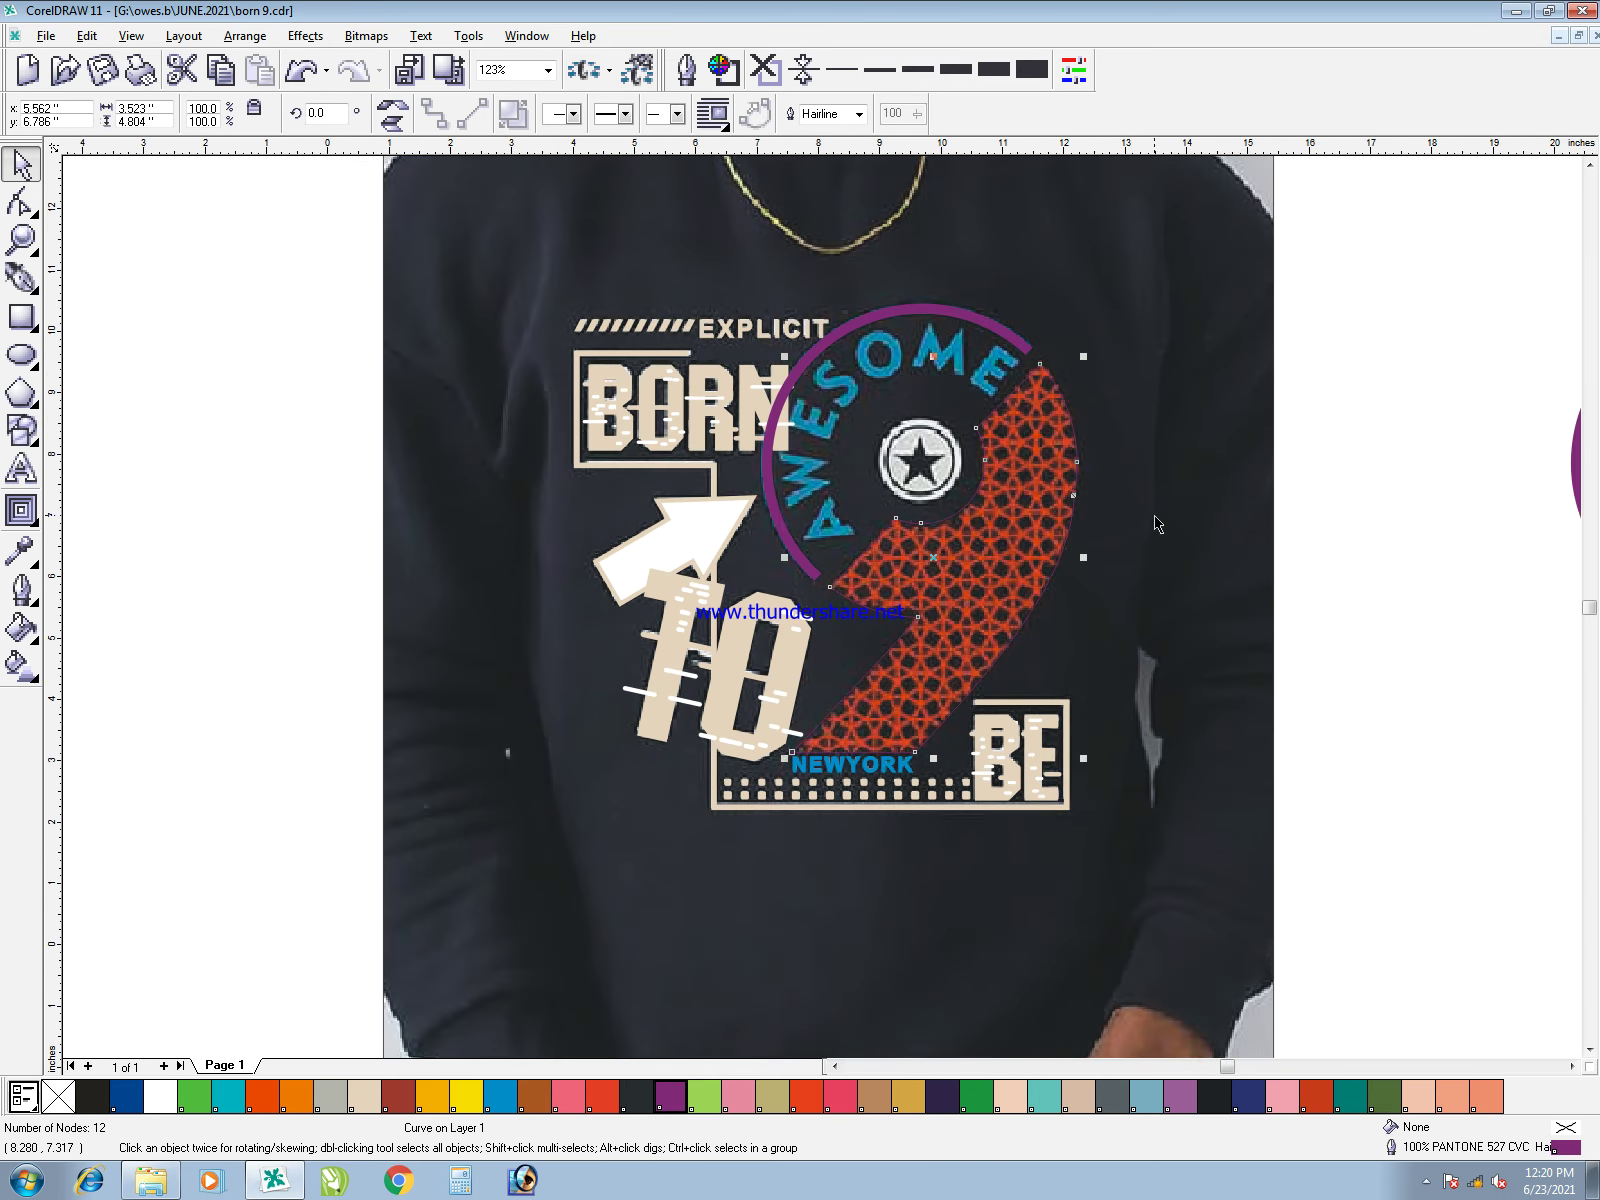
{"action": "left_click", "coordinate": [1236, 568]}
- Draw a circle about 1.07 inches in diameter around the star badge and position it over the badge's outer edge
{"action": "scroll", "coordinate": [605, 395], "scroll_direction": "up", "scroll_amount": 2}
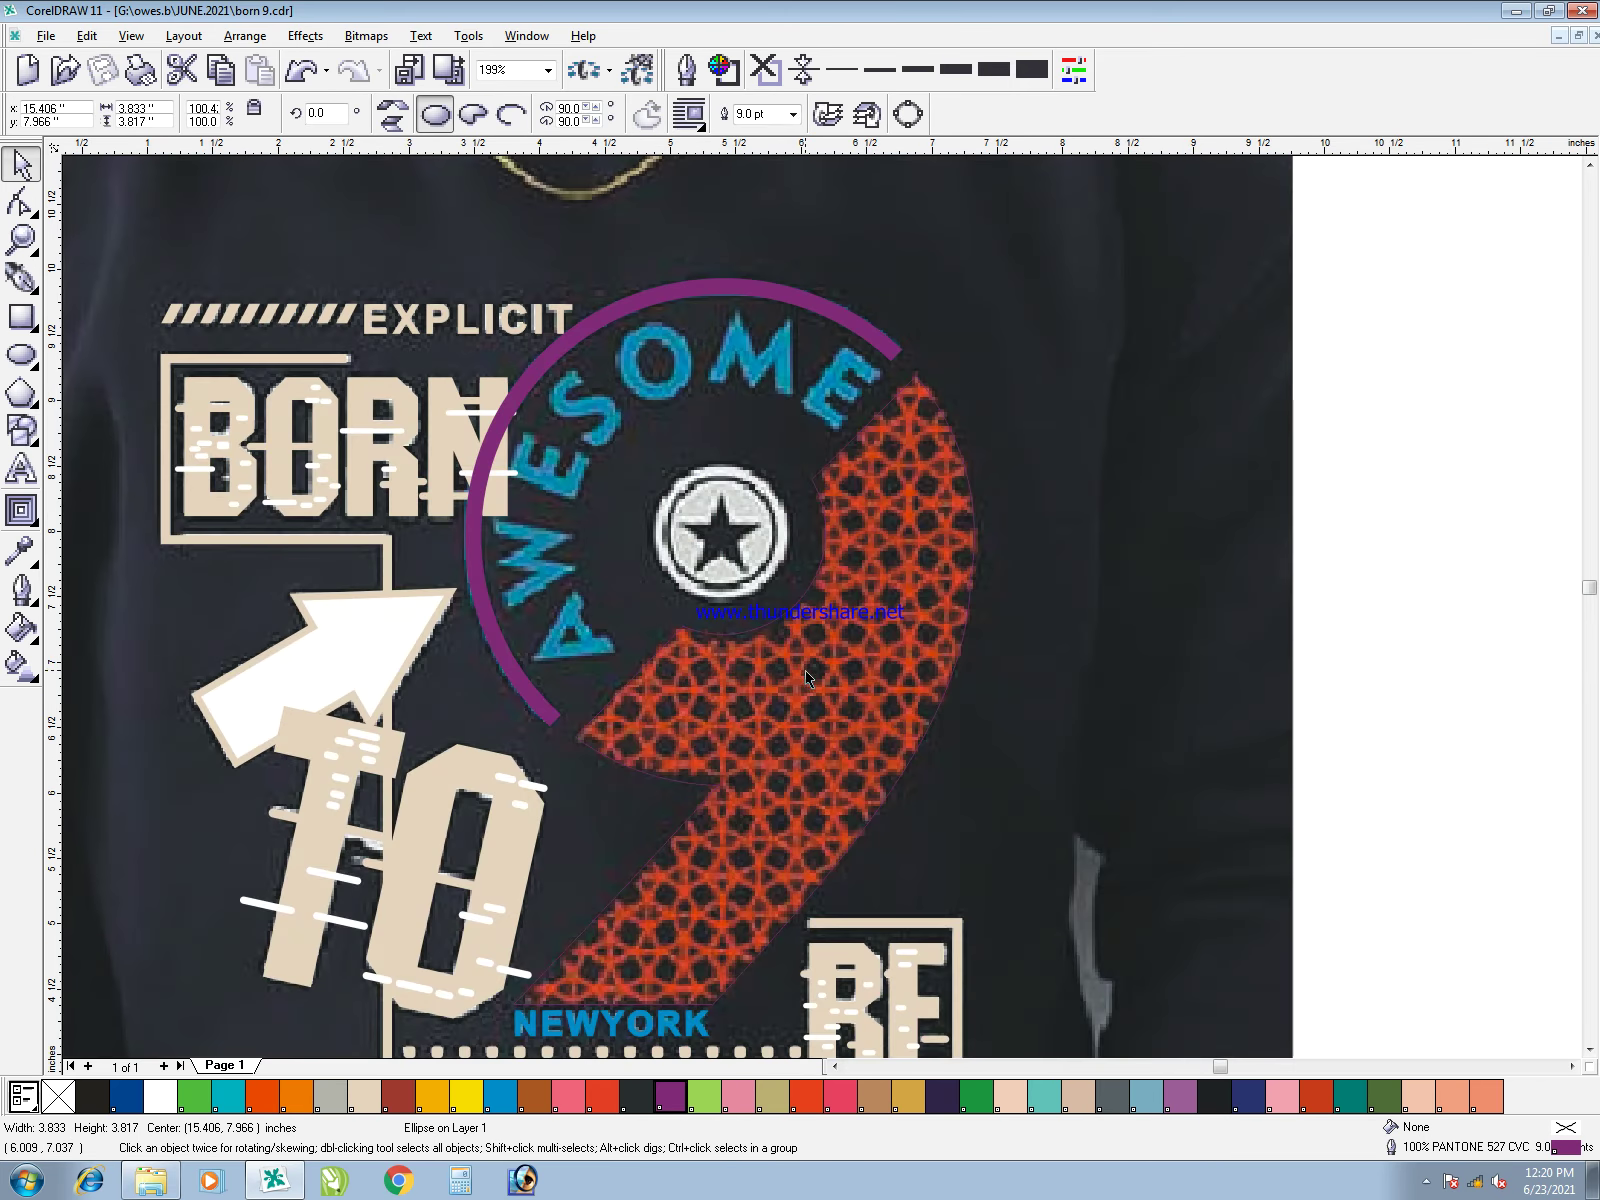
{"action": "scroll", "coordinate": [745, 590], "scroll_direction": "up", "scroll_amount": 3}
{"action": "key", "text": "F7"}
{"action": "left_click_drag", "start_coordinate": [744, 513], "coordinate": [939, 723]}
{"action": "key", "text": "space"}
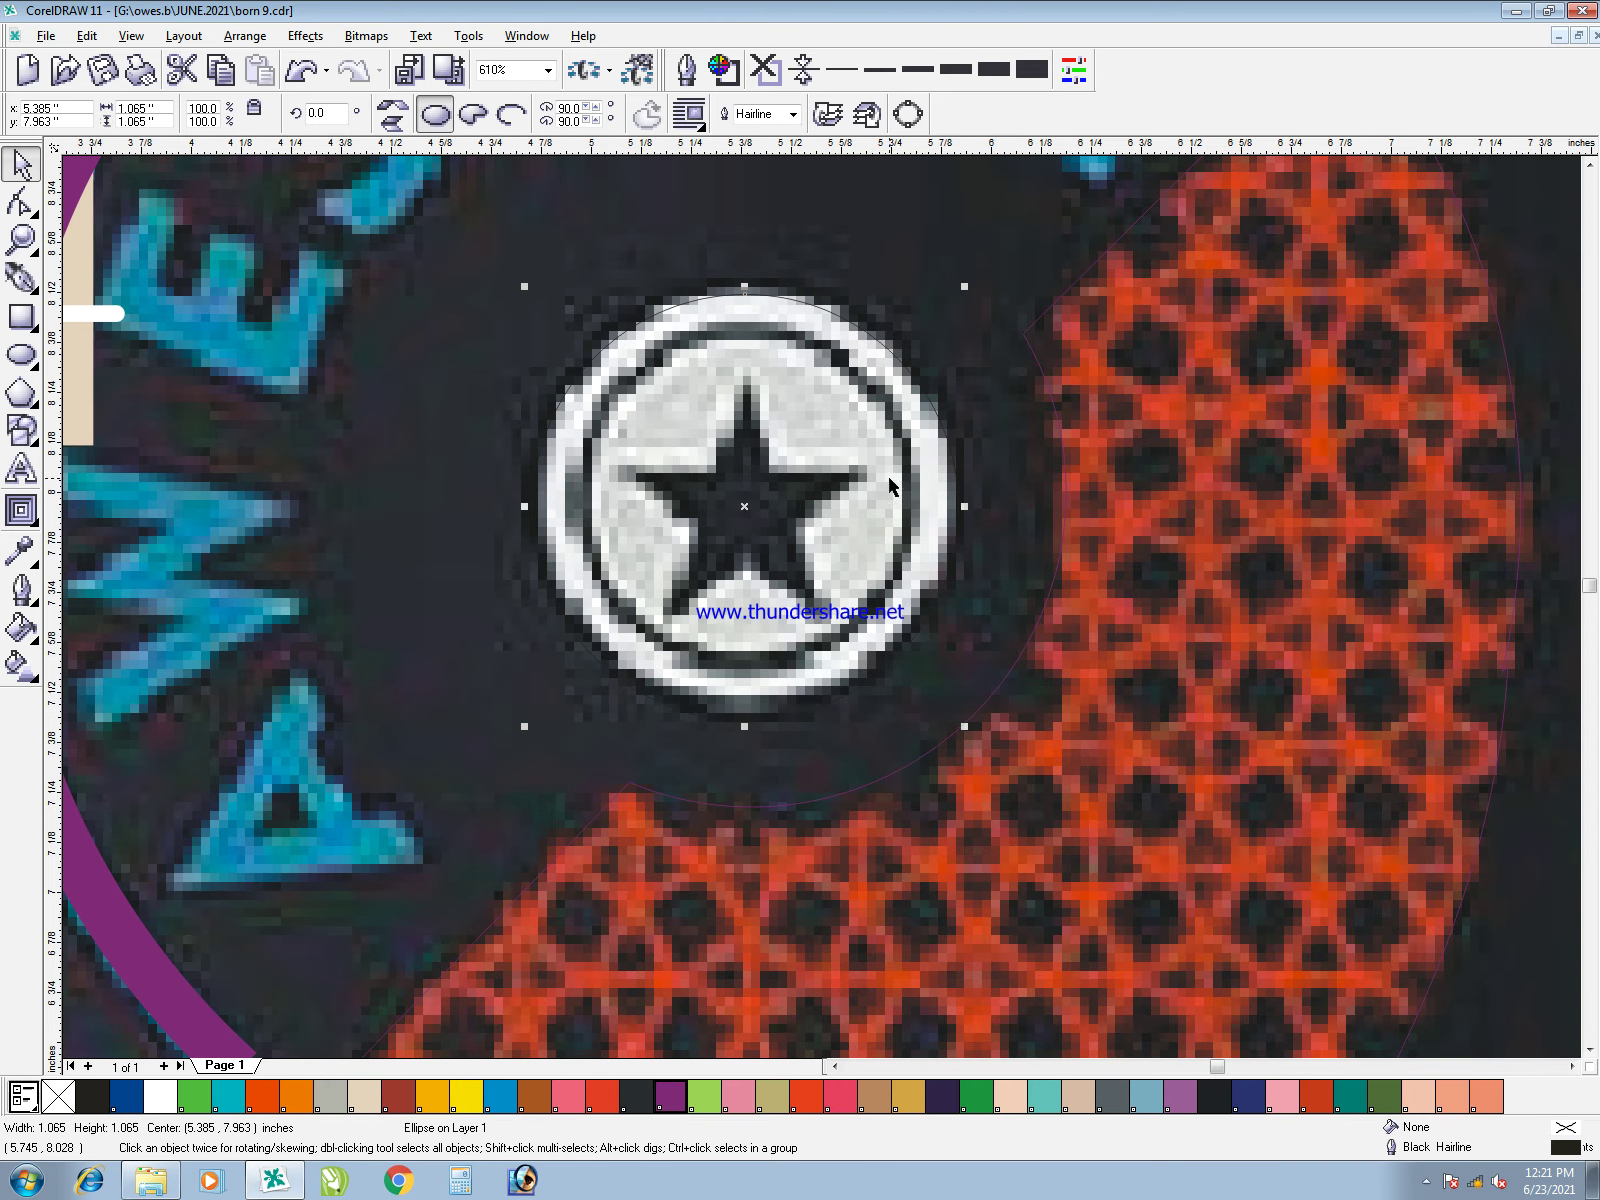
{"action": "left_click_drag", "start_coordinate": [907, 432], "coordinate": [908, 429]}
- Make a smaller concentric copy of the badge circle along the dark inner ring and give it a 3 pt outline
{"action": "left_click_drag", "start_coordinate": [968, 281], "coordinate": [957, 327]}
{"action": "left_click", "coordinate": [918, 70]}
{"action": "left_click_drag", "start_coordinate": [770, 116], "coordinate": [628, 132]}
{"action": "type", "text": "3"}
{"action": "key", "text": "Return"}
{"action": "left_click", "coordinate": [839, 319]}
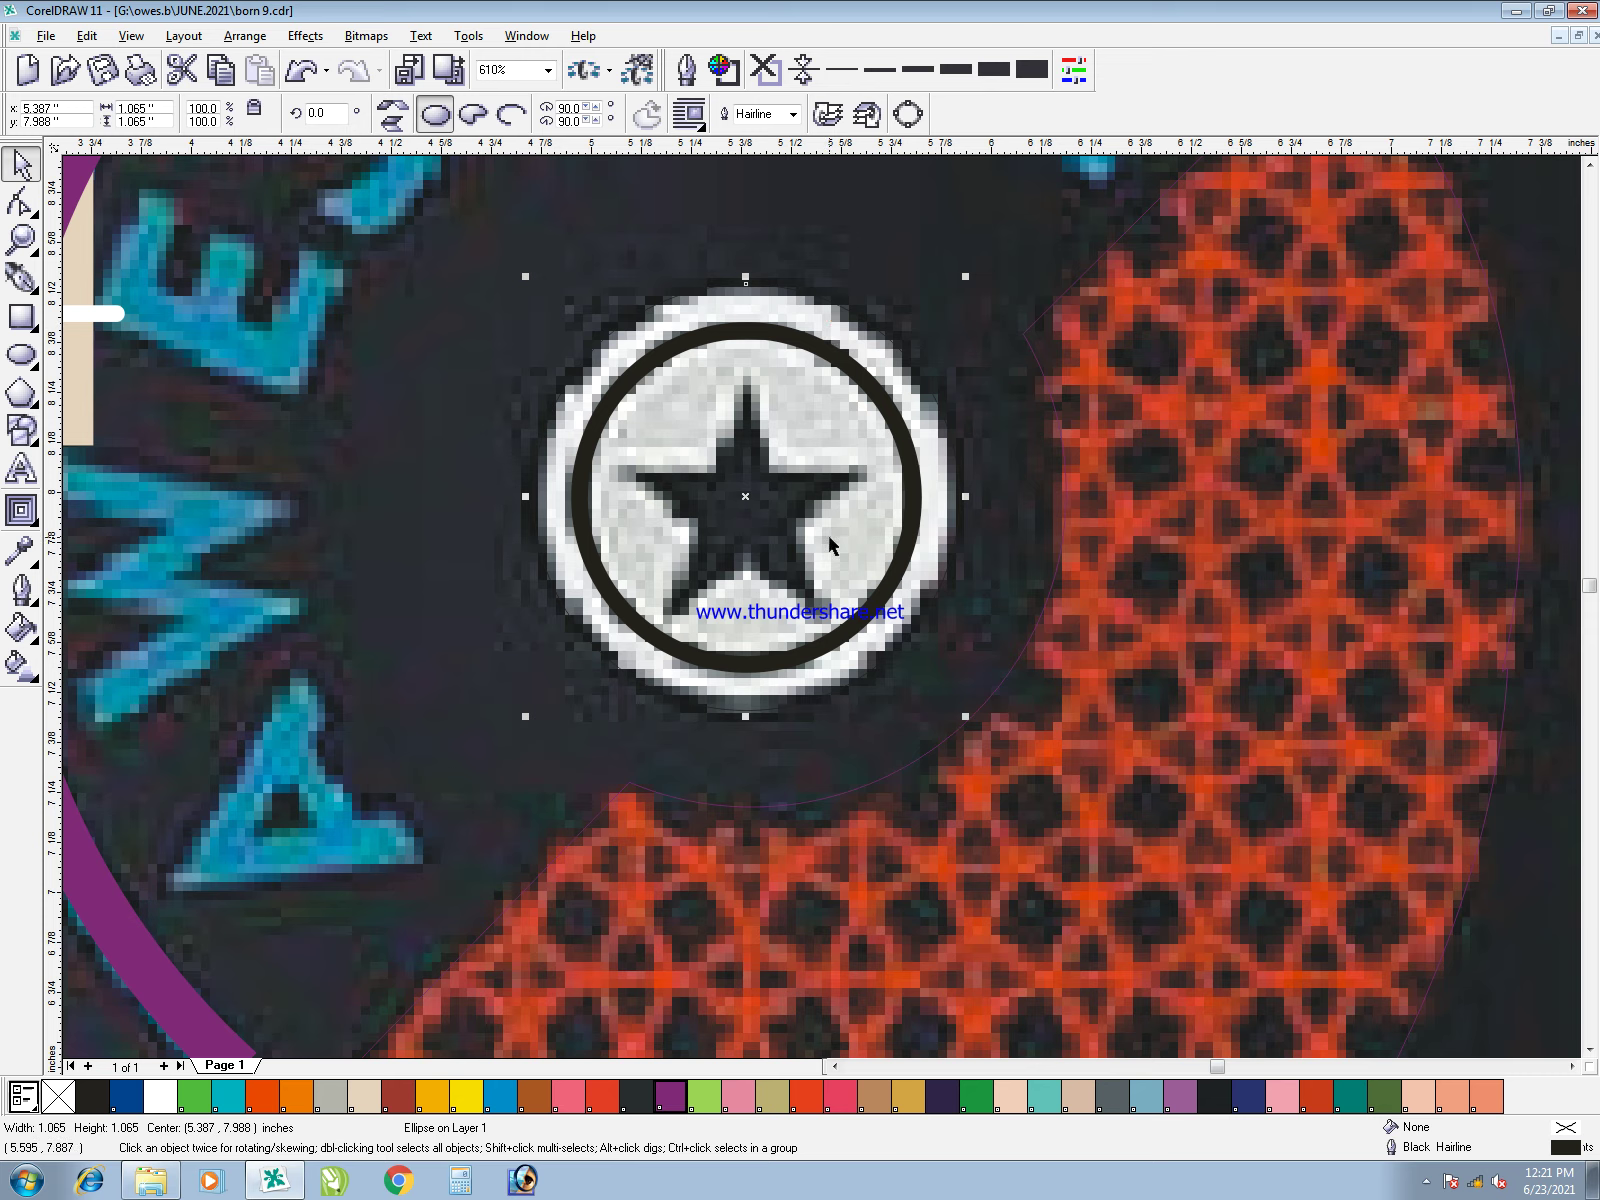
- Draw a five-sided polygon centred in the badge, enlarge it to about 0.61 by 0.58 inches, and shape it into the star
{"action": "key", "text": "y"}
{"action": "left_click_drag", "start_coordinate": [733, 533], "coordinate": [826, 620]}
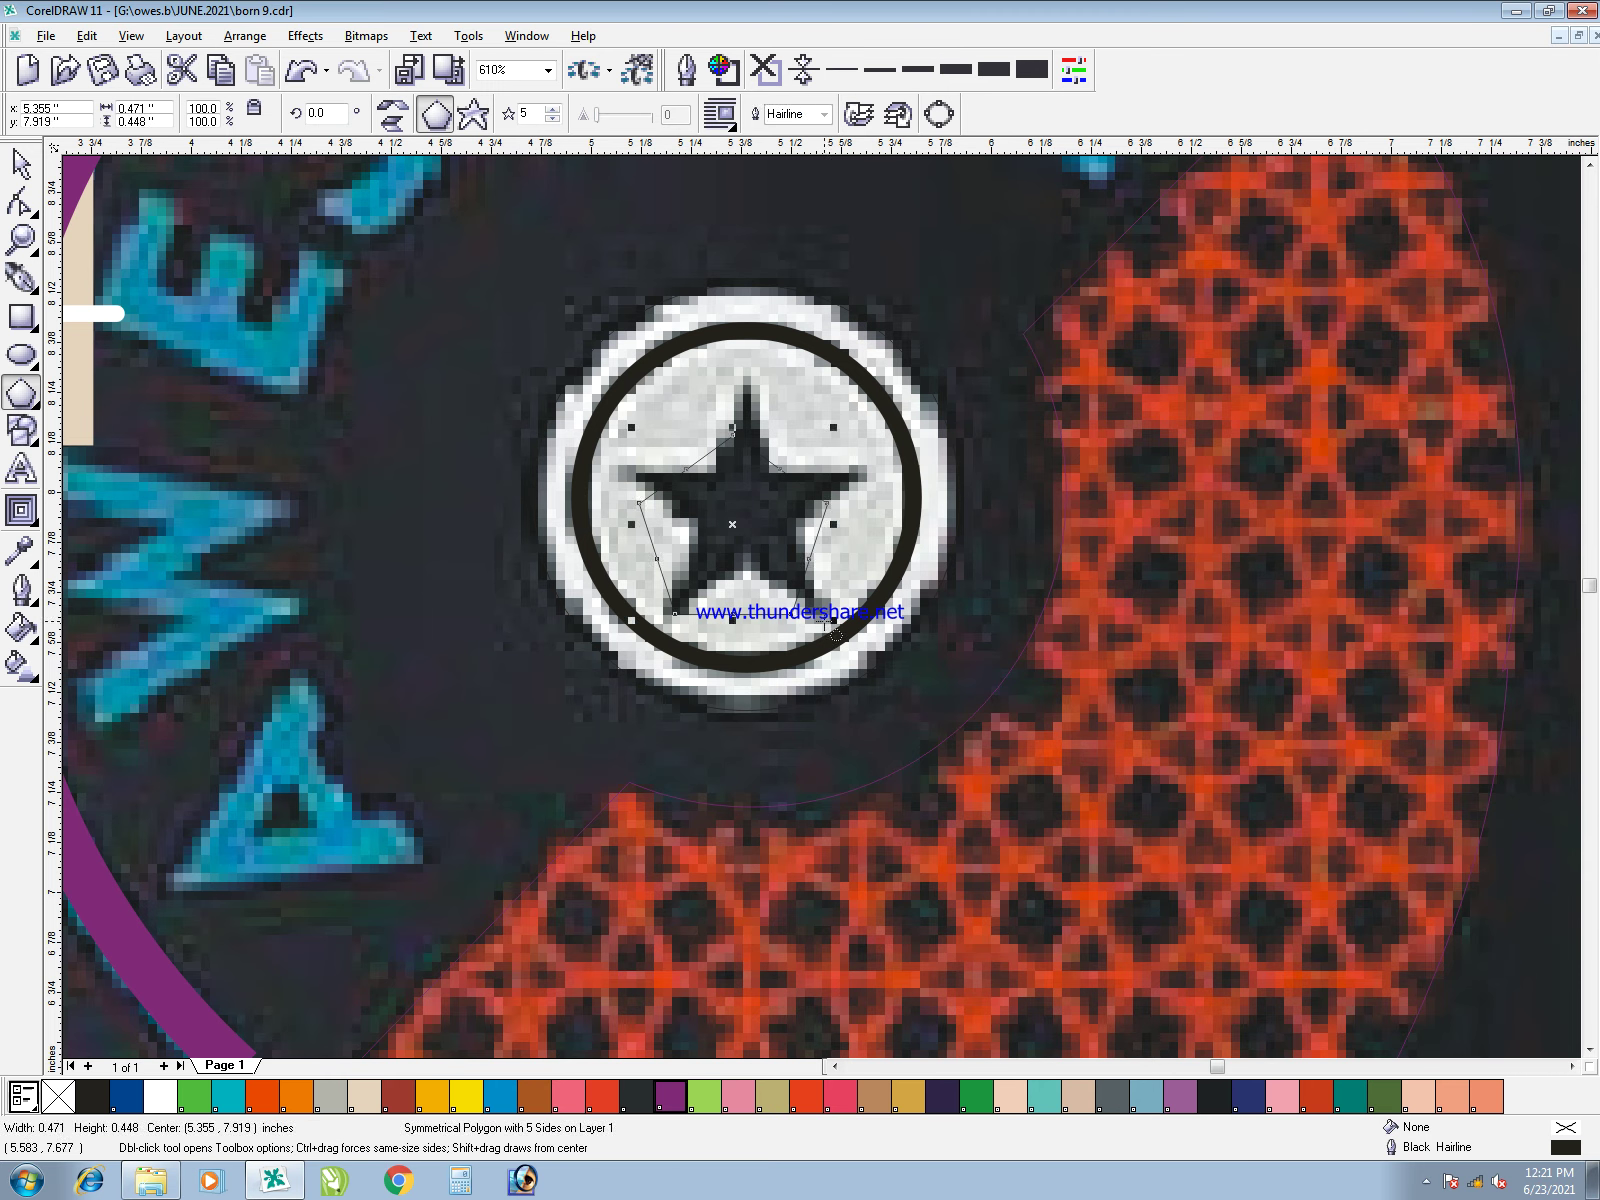
{"action": "key", "text": "space"}
{"action": "left_click", "coordinate": [844, 434], "text": "shift"}
{"action": "left_click", "coordinate": [855, 500]}
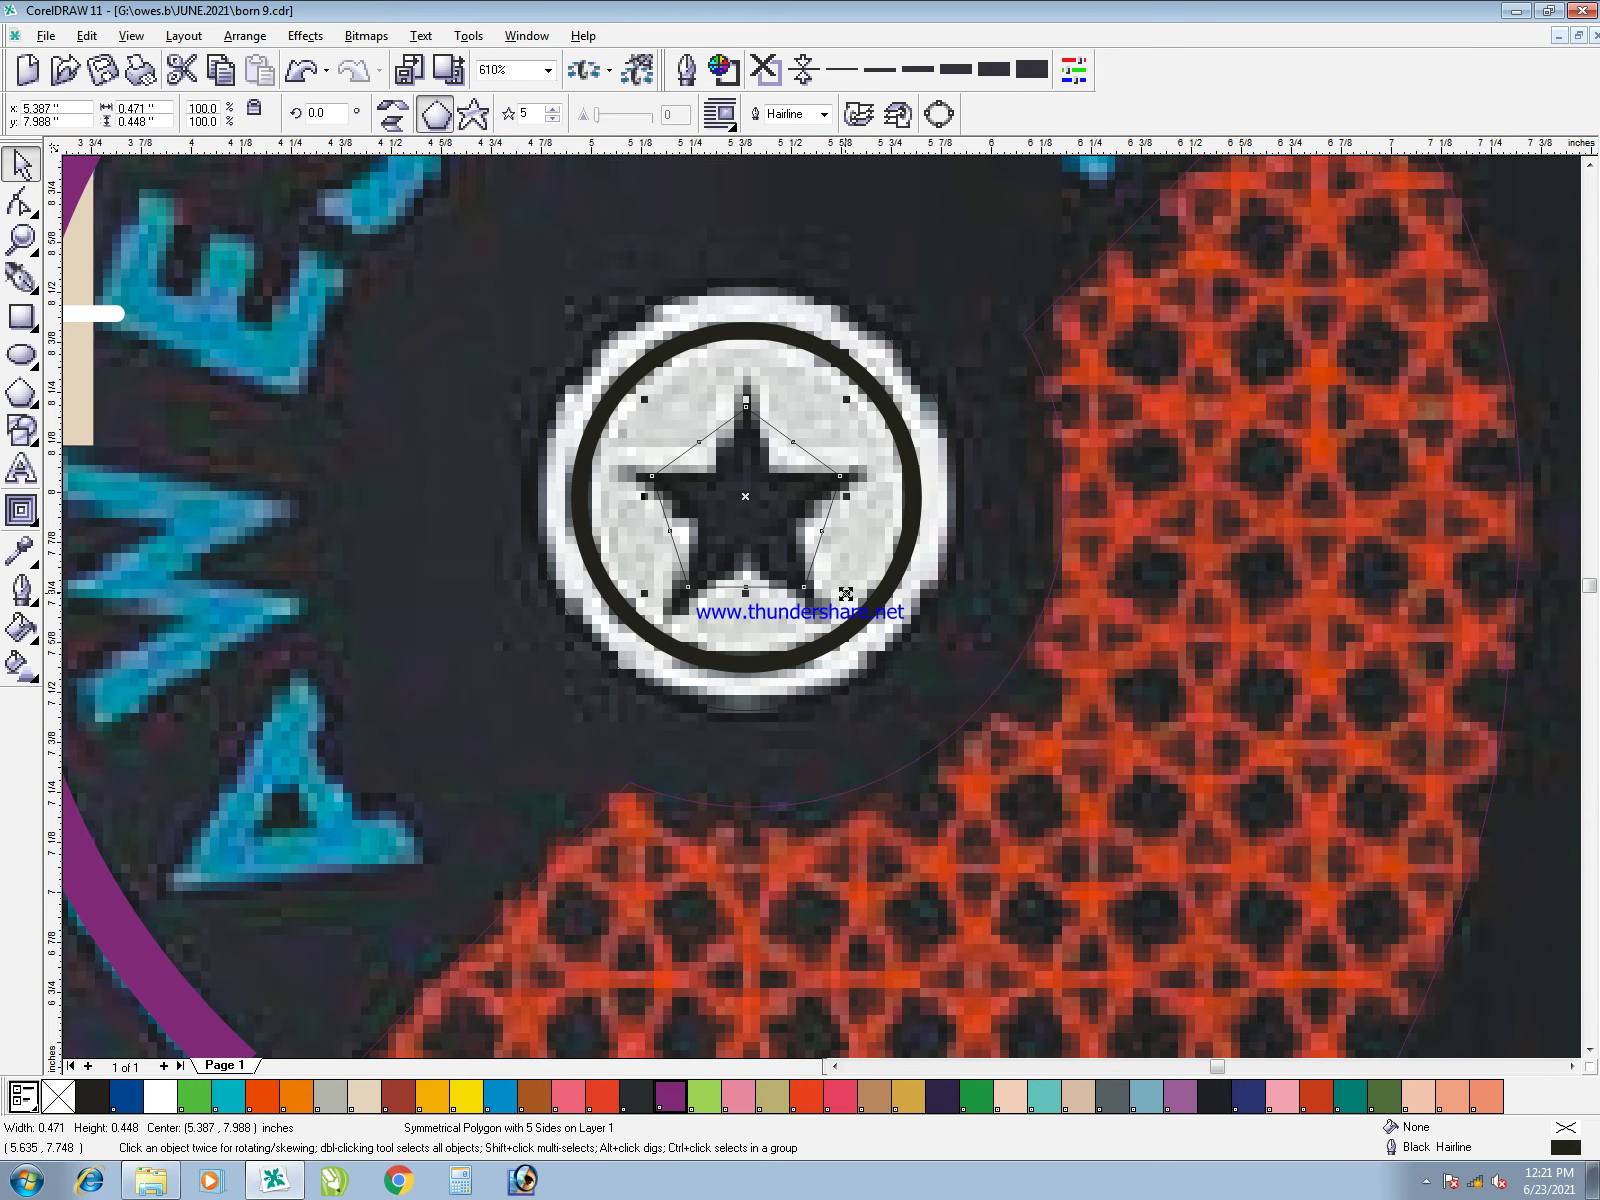
{"action": "mouse_move", "coordinate": [745, 588]}
{"action": "left_mouse_down"}
{"action": "mouse_move", "coordinate": [748, 616]}
{"action": "mouse_move", "coordinate": [747, 562]}
{"action": "left_mouse_up"}
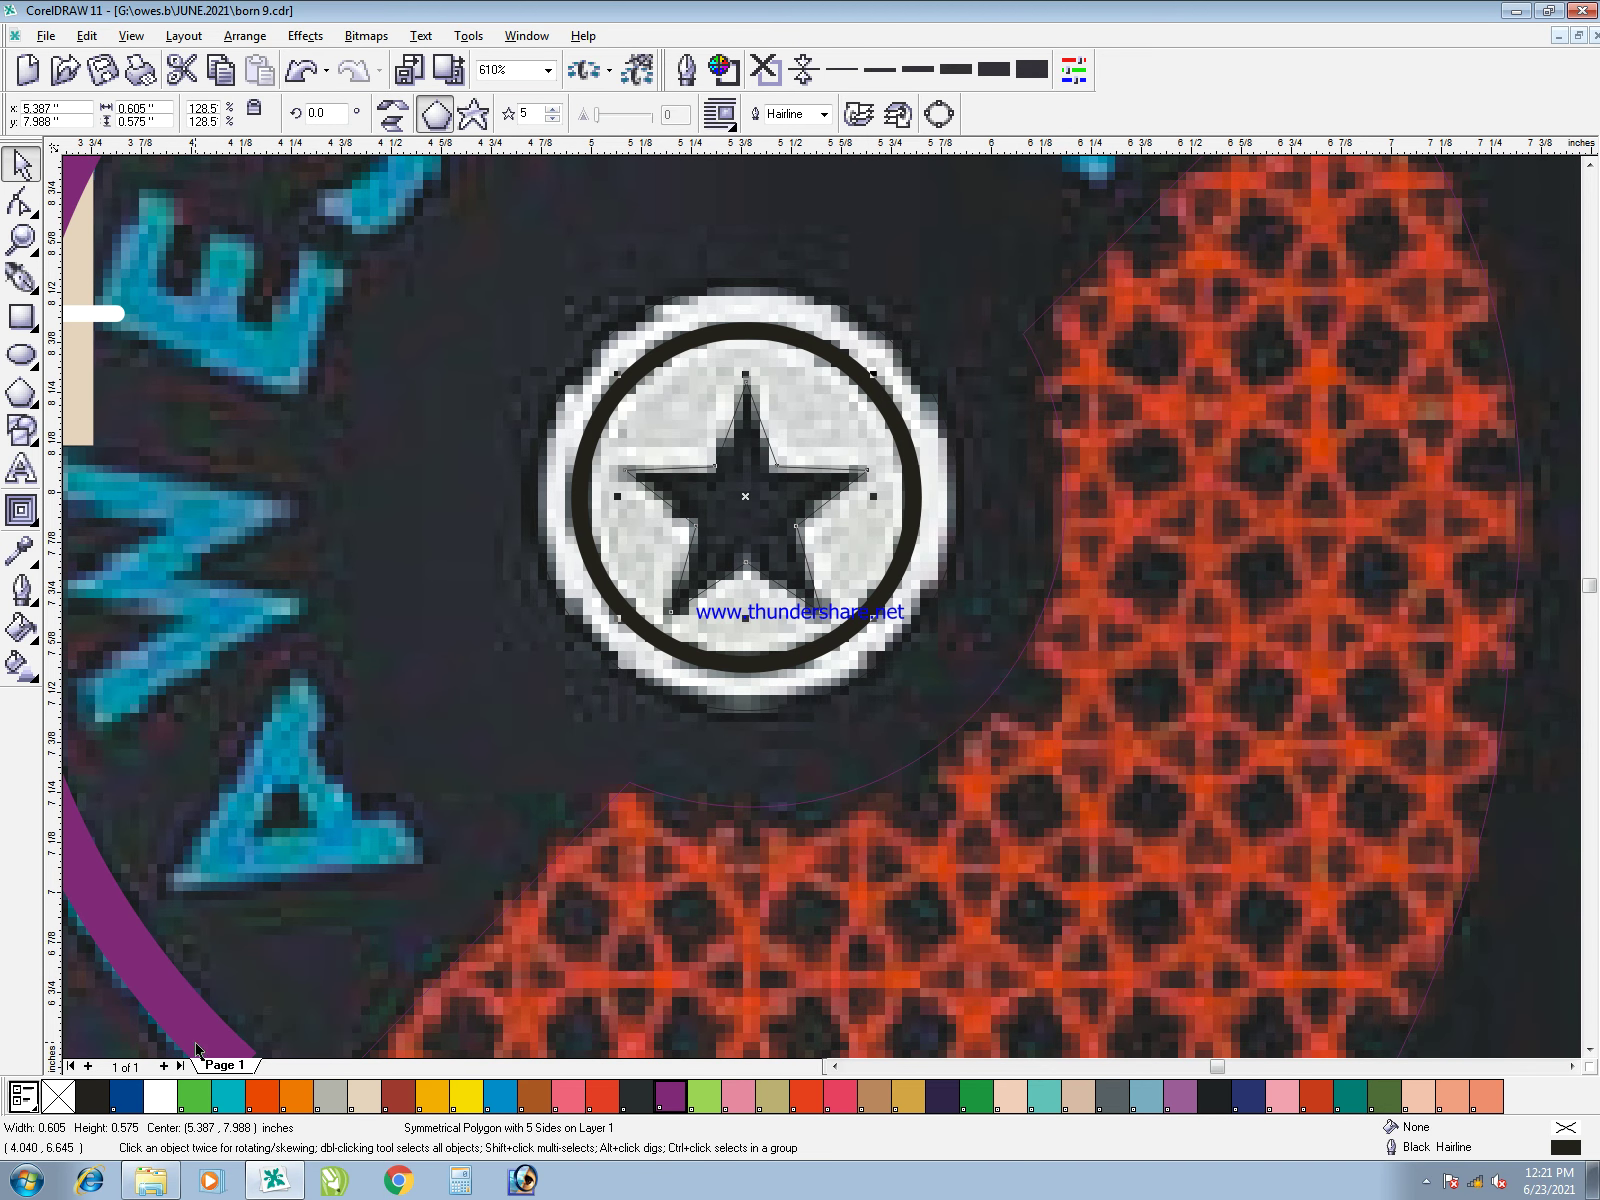
- Fill the star white with no outline and set the badge's inner ring outline to white
{"action": "left_click", "coordinate": [160, 1097]}
{"action": "right_click", "coordinate": [58, 1097]}
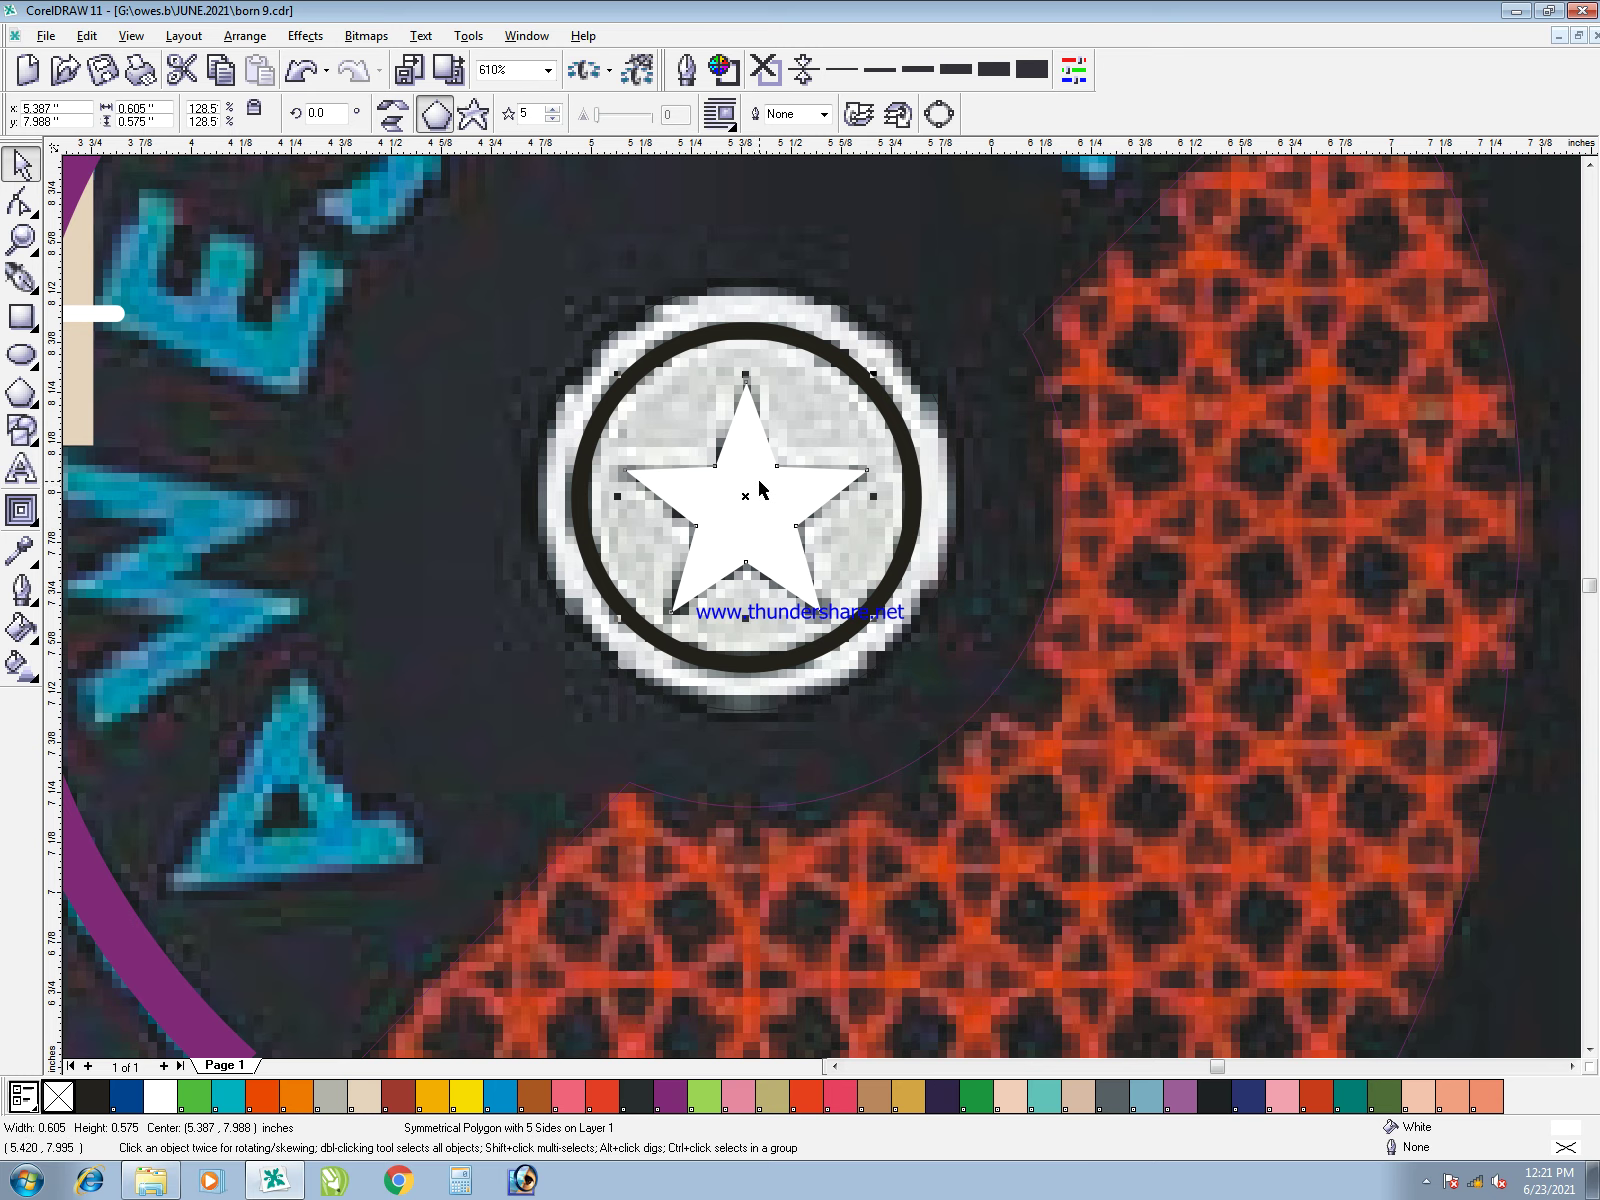
{"action": "left_click", "coordinate": [775, 337]}
{"action": "right_click", "coordinate": [160, 1097]}
{"action": "key", "text": "Escape"}
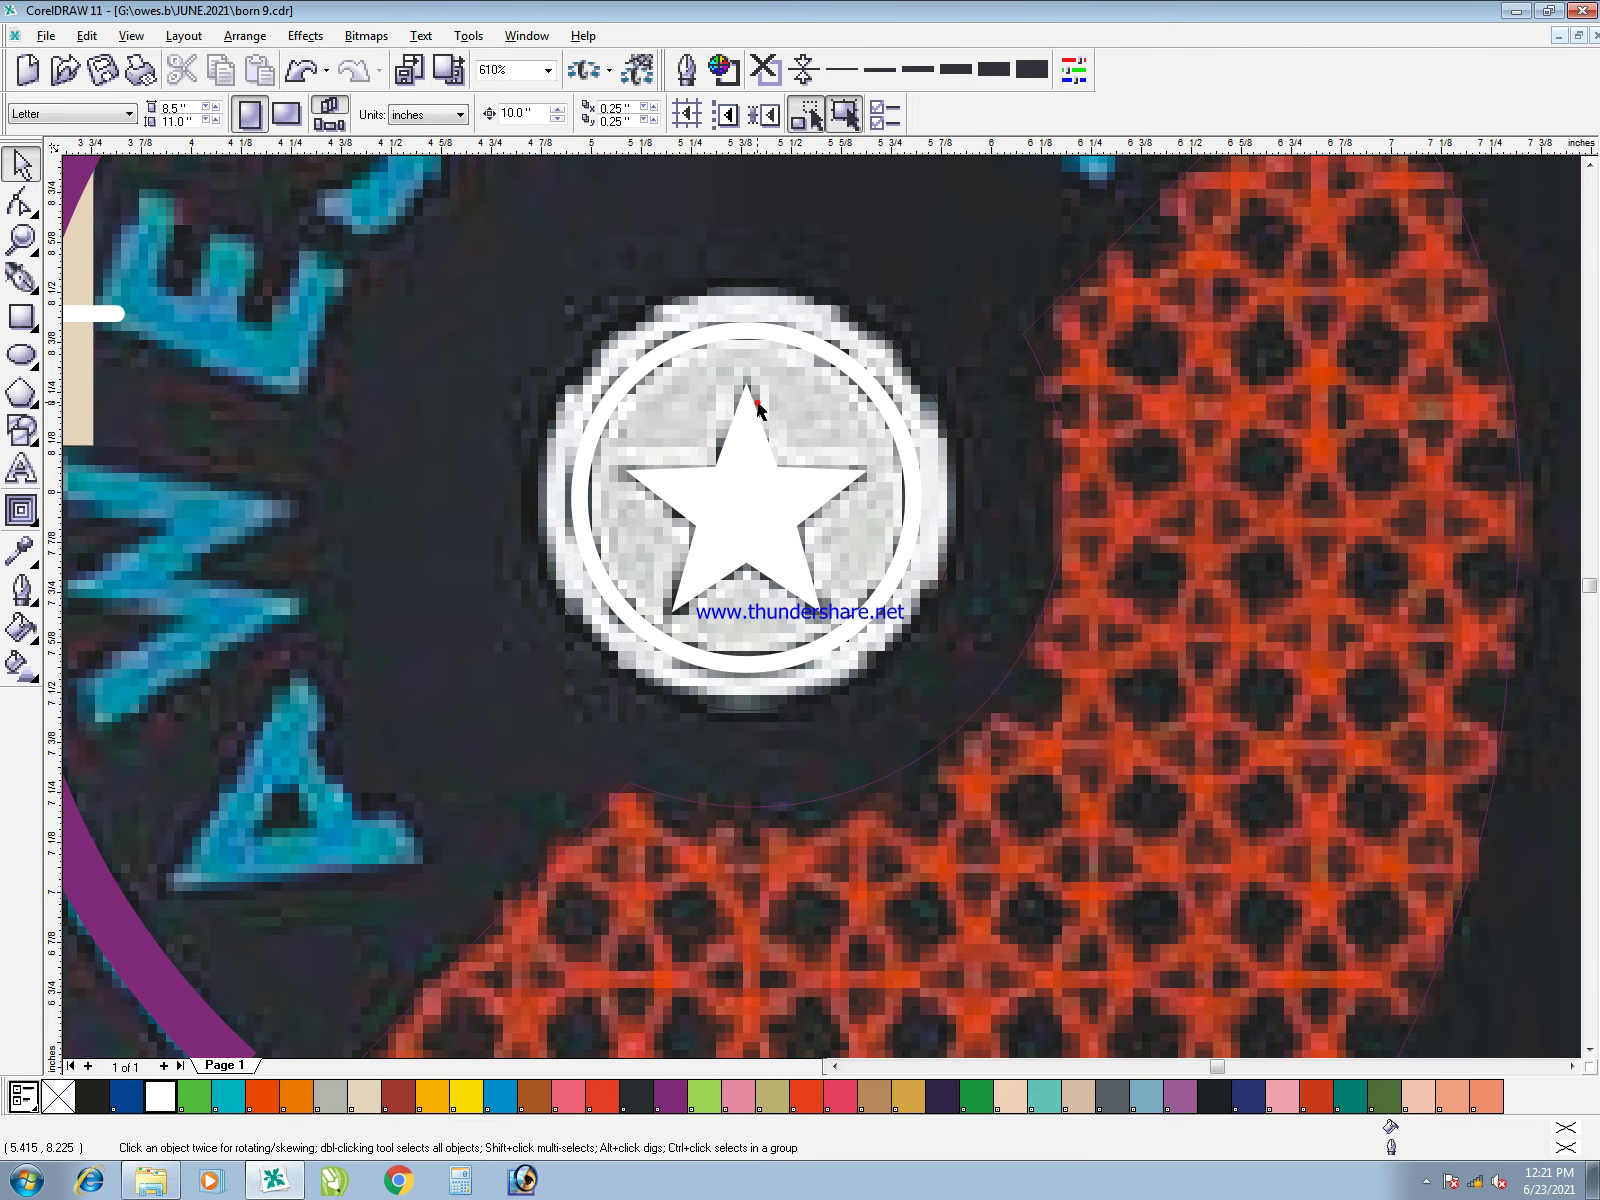
- PowerClip the star and ring into the badge circle, and give the circle a PANTONE 482 CVC fill with no outline
{"action": "left_click", "coordinate": [753, 398]}
{"action": "left_click", "coordinate": [775, 337]}
{"action": "left_click", "coordinate": [738, 387]}
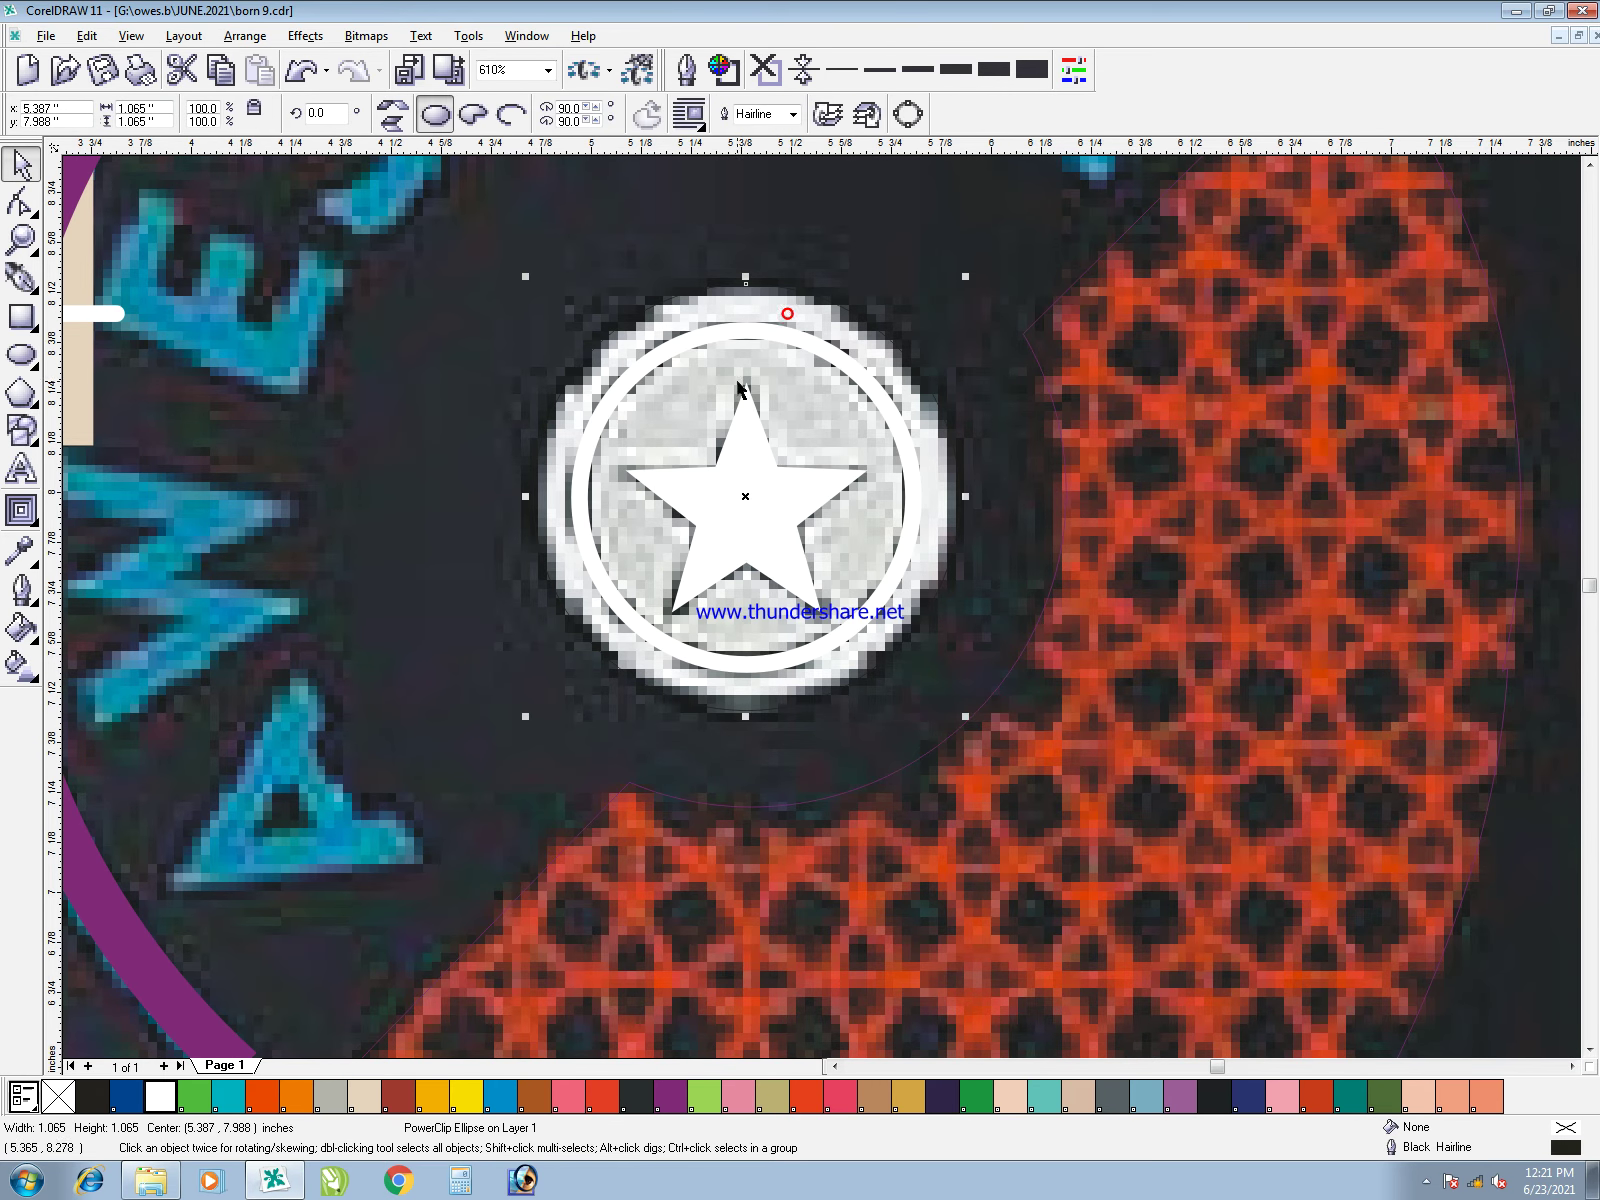
{"action": "left_click", "coordinate": [363, 1097]}
{"action": "right_click", "coordinate": [58, 1097]}
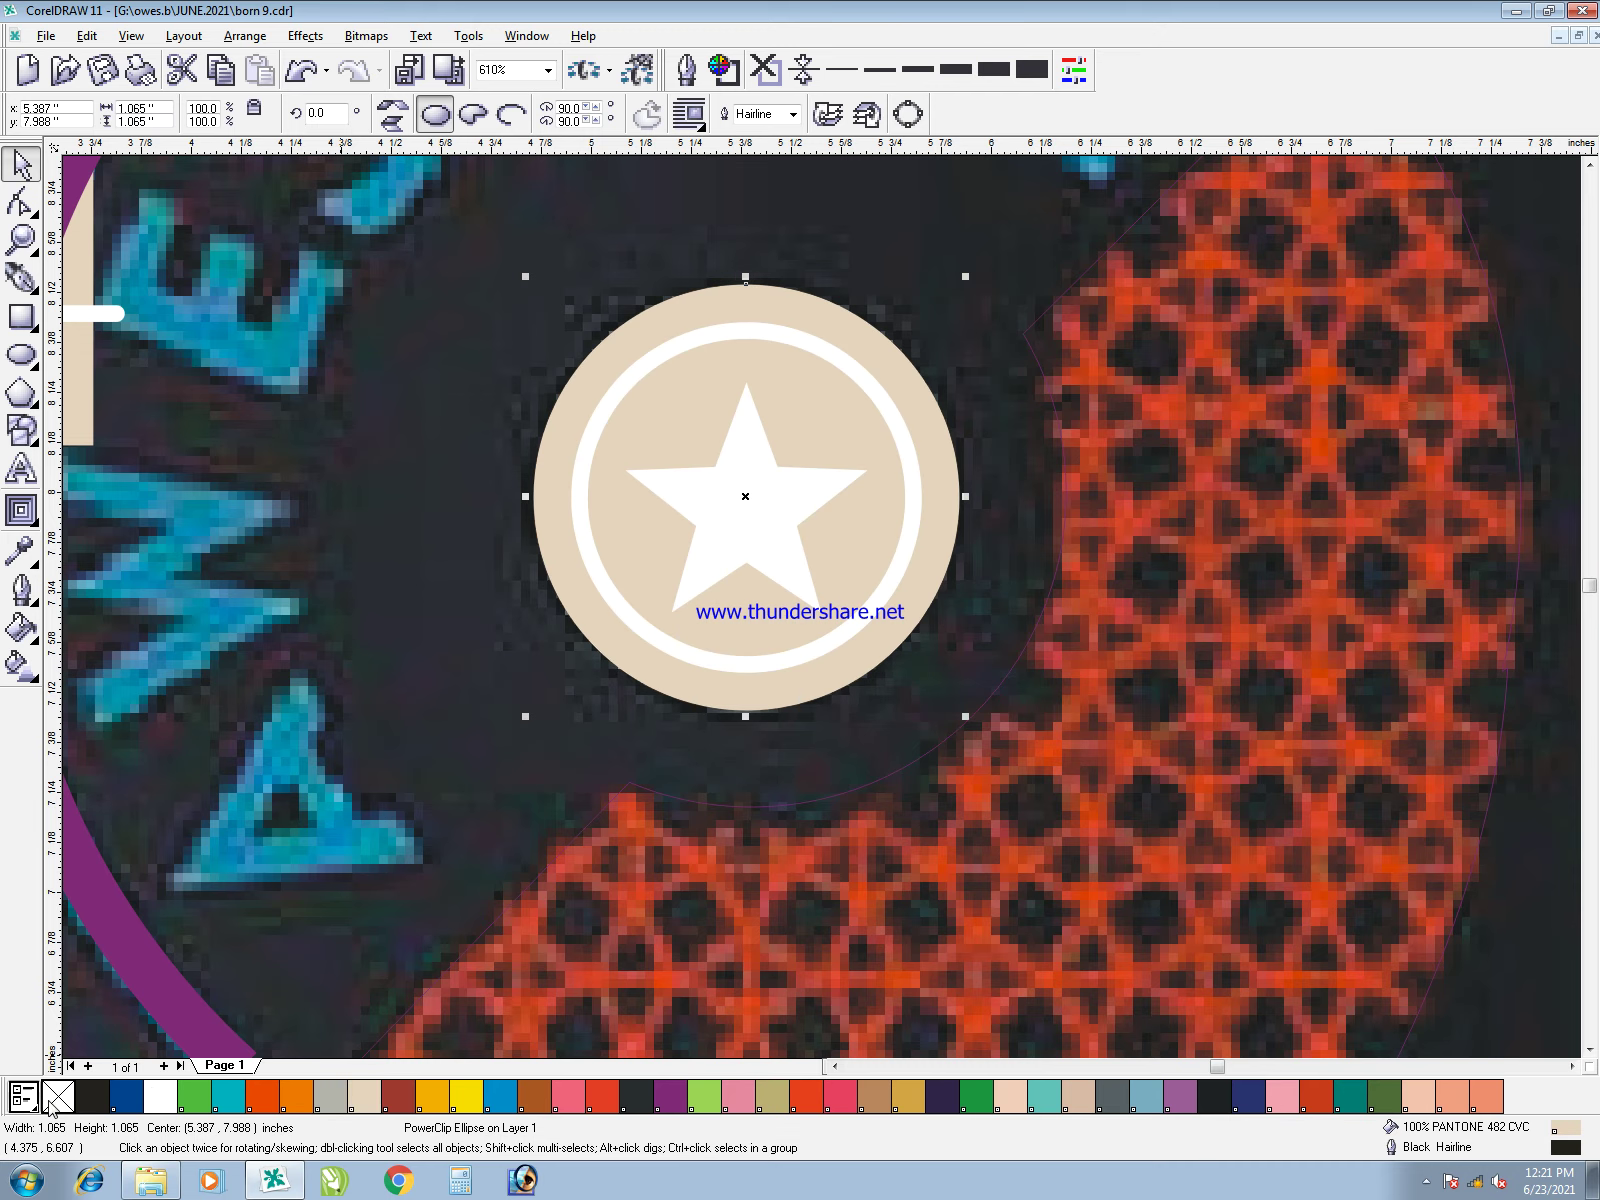
{"action": "key", "text": "F3"}
{"action": "left_click", "coordinate": [1447, 700]}
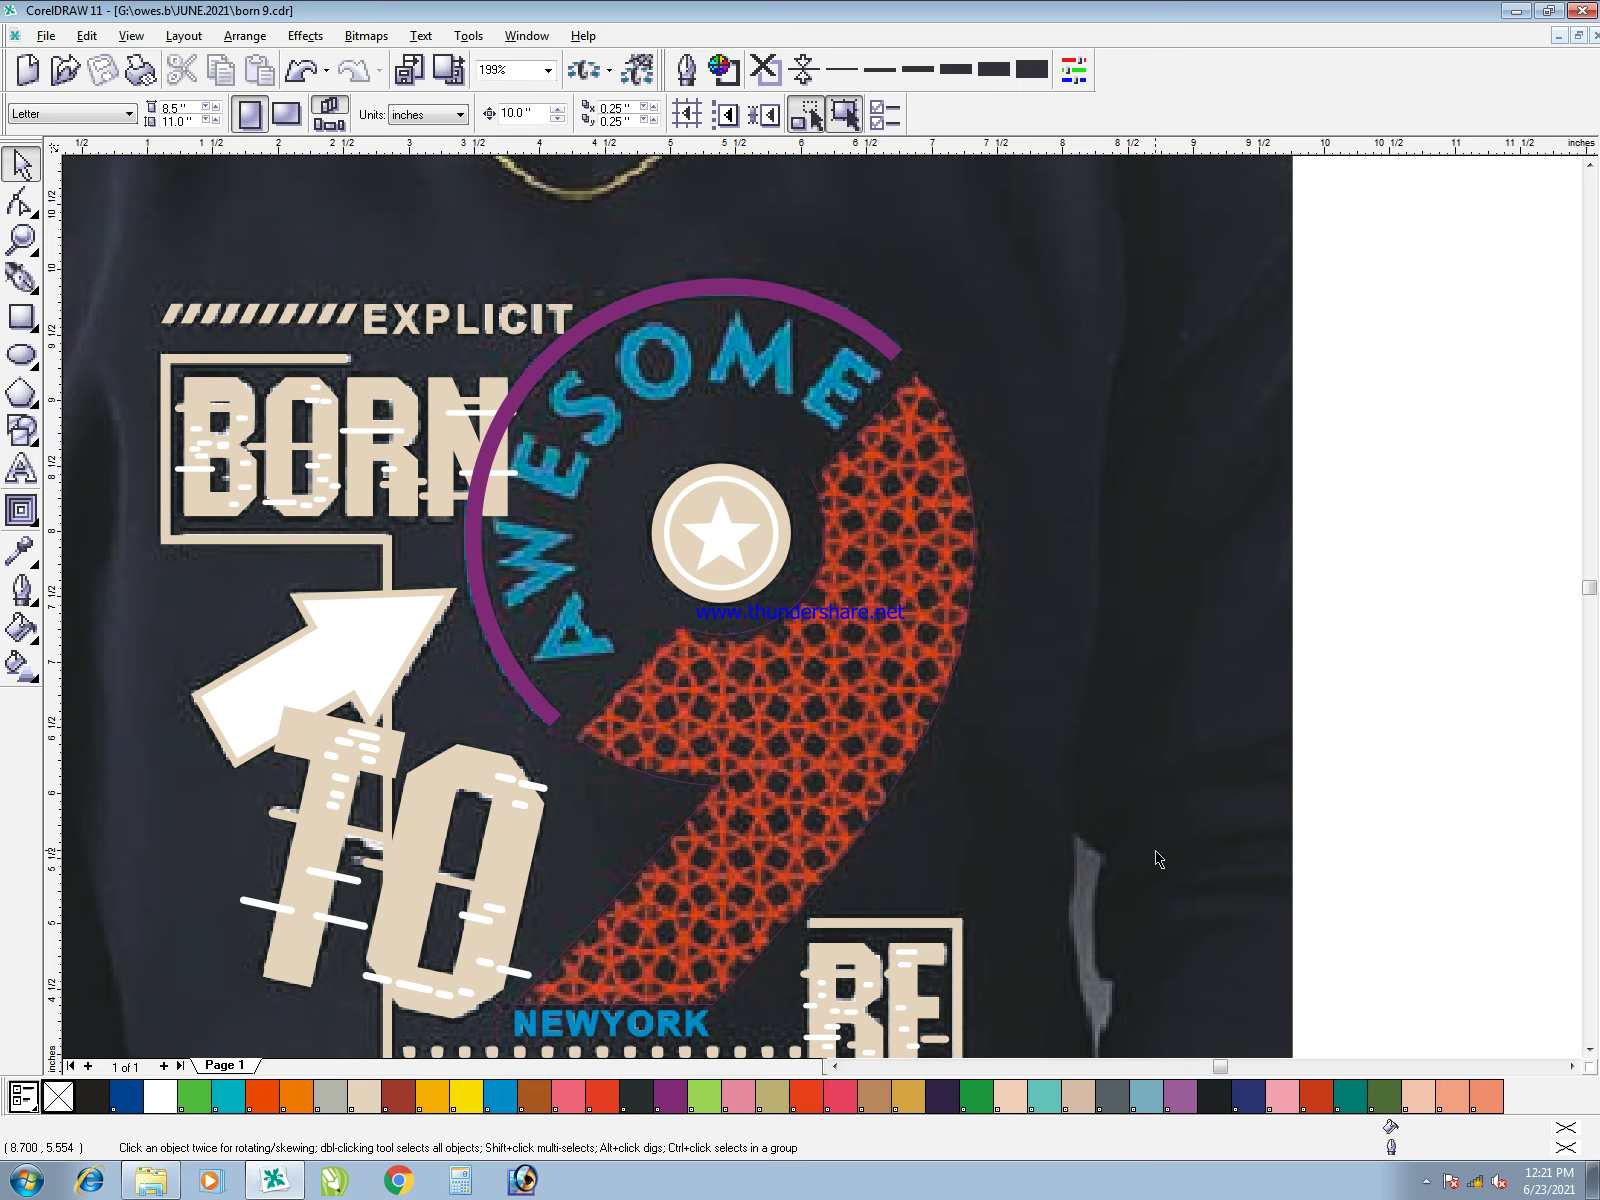
- Draw an upright ellipse about 0.54 by 0.76 inches over the 9's red pattern and set its outline to 3 pt
{"action": "key", "text": "F2"}
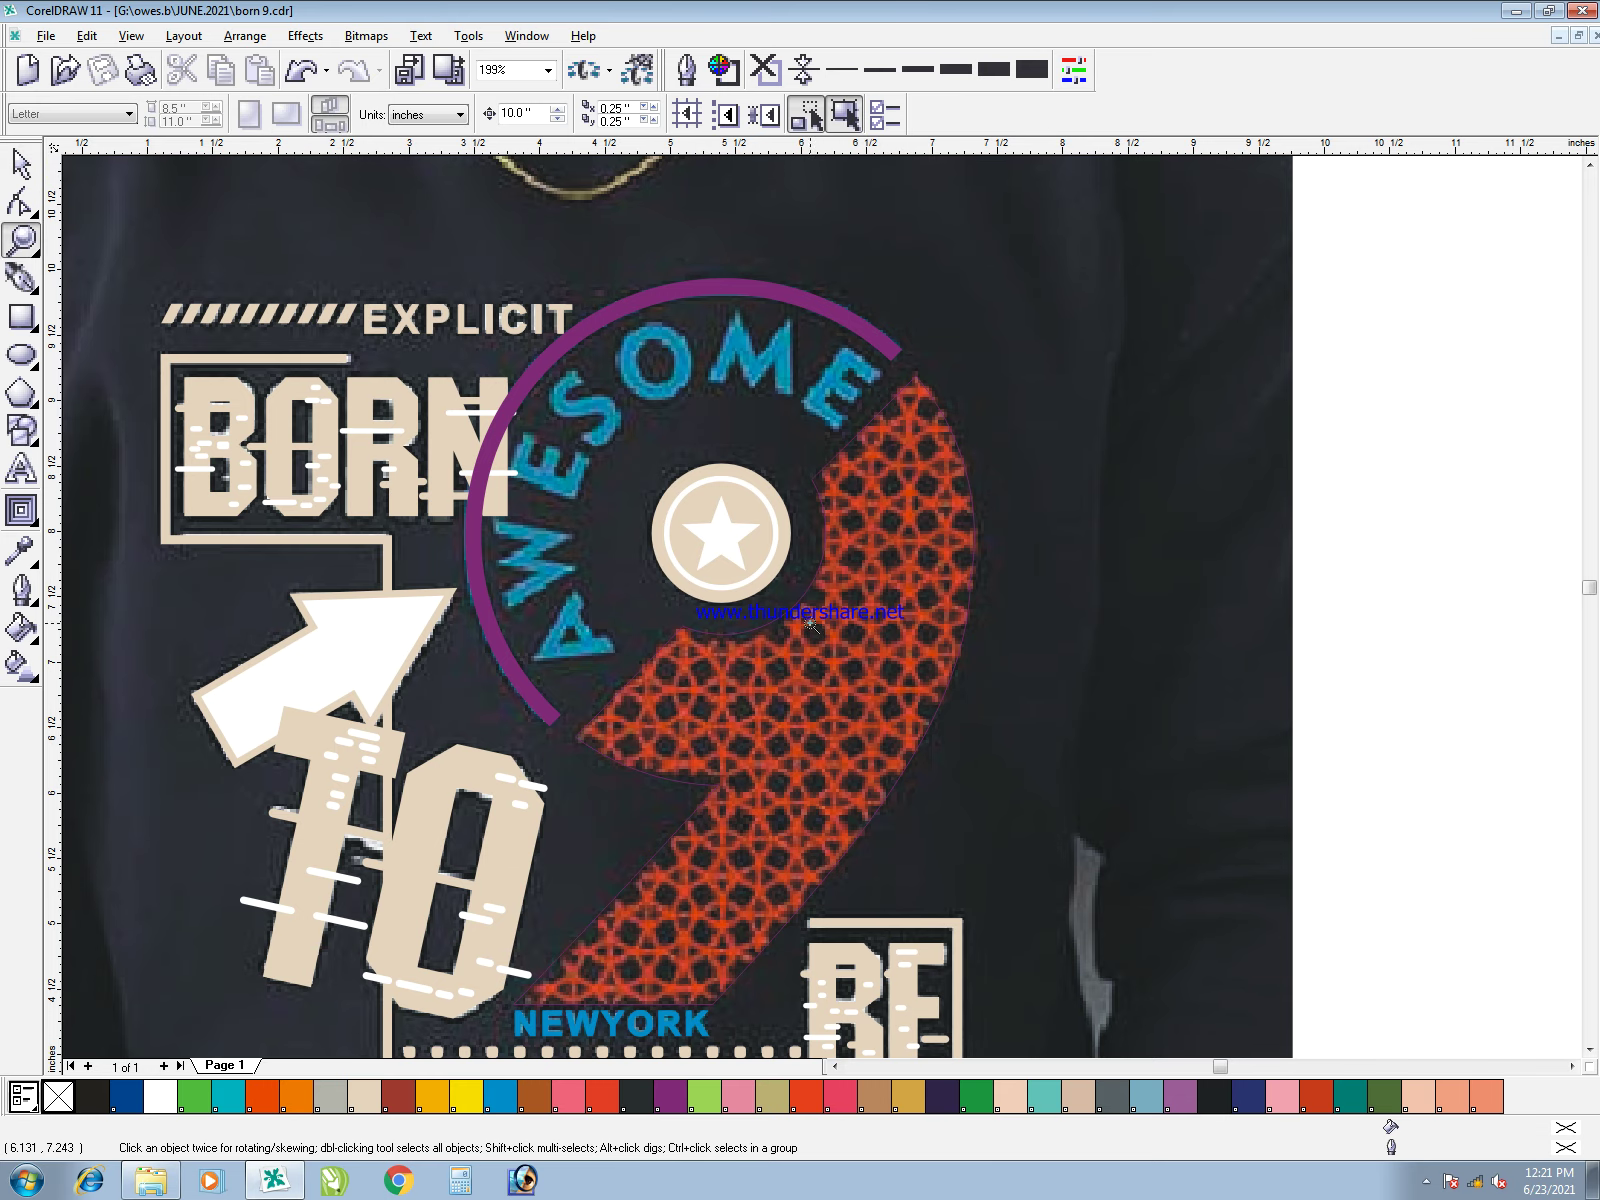
{"action": "left_click_drag", "start_coordinate": [798, 588], "coordinate": [964, 881]}
{"action": "key", "text": "F7"}
{"action": "left_click_drag", "start_coordinate": [789, 433], "coordinate": [789, 738]}
{"action": "left_click", "coordinate": [905, 748]}
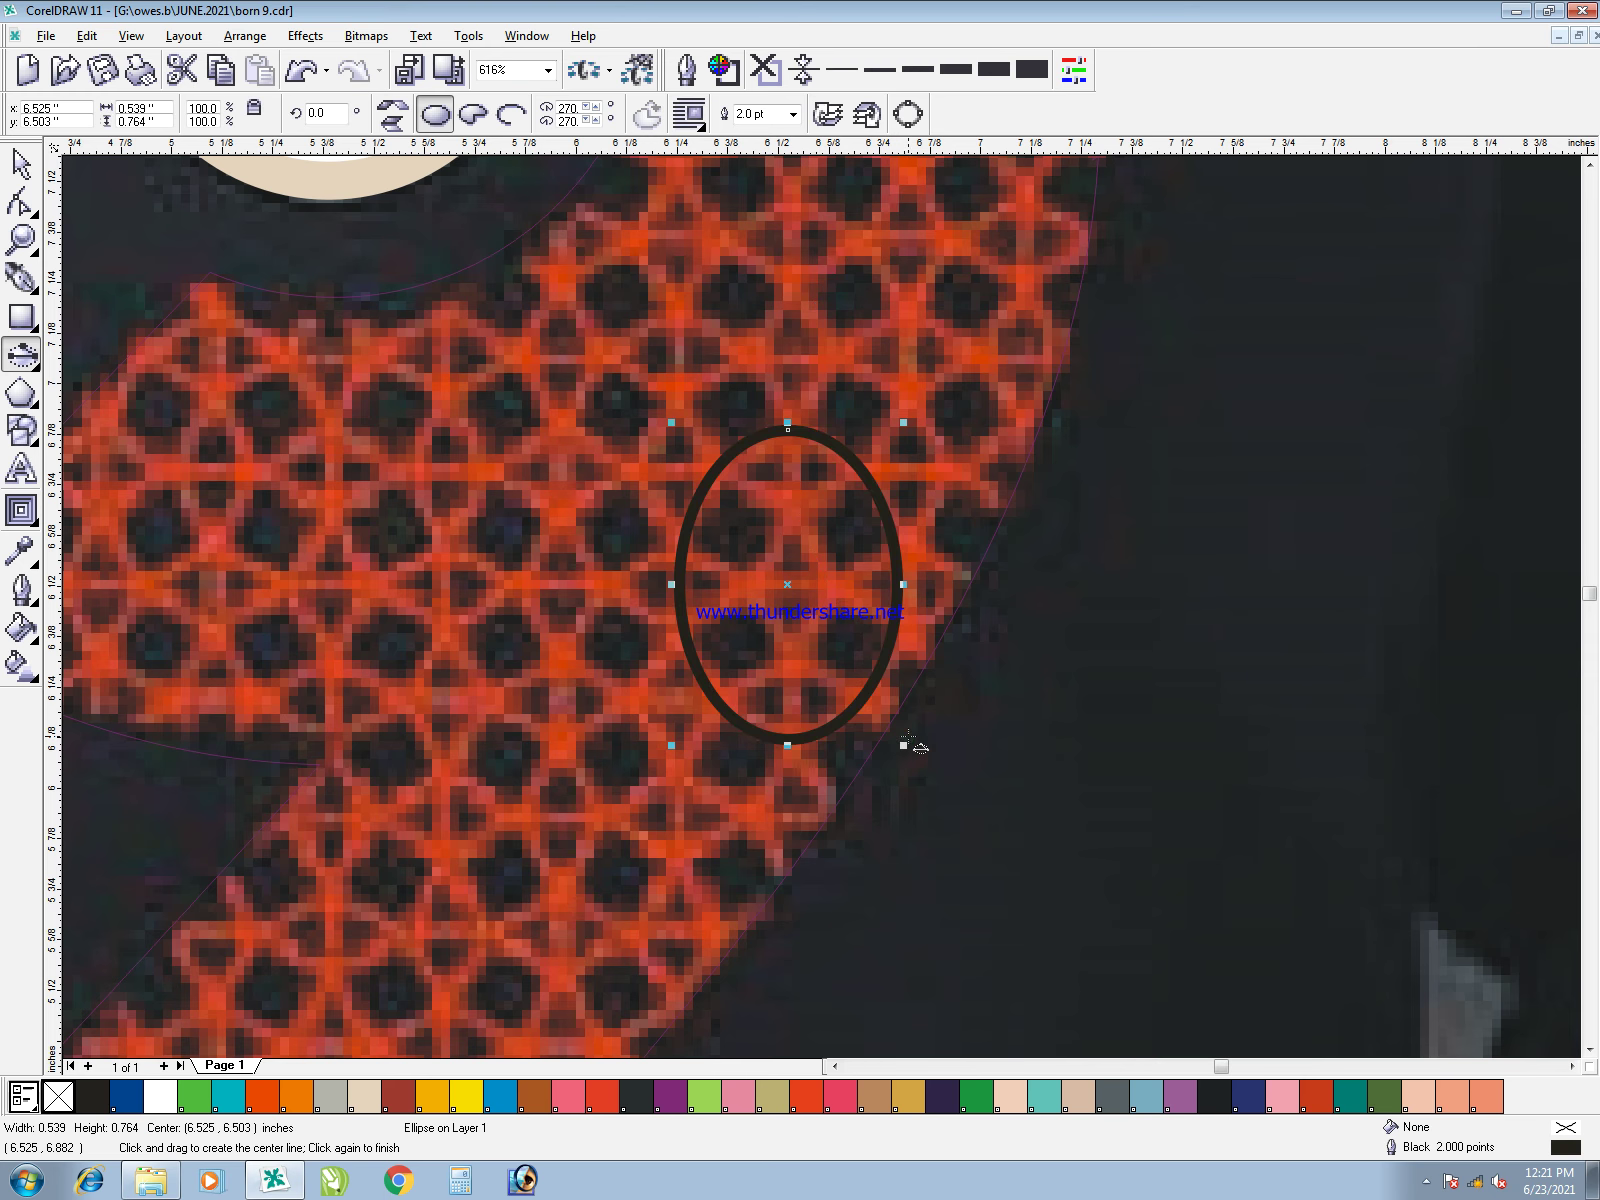
{"action": "key", "text": "space"}
{"action": "scroll", "coordinate": [910, 740], "scroll_direction": "down", "scroll_amount": 3}
{"action": "left_click", "coordinate": [760, 114]}
{"action": "type", "text": "3"}
{"action": "key", "text": "Return"}
- Place a copy of the upright ellipse directly above it over the red pattern
{"action": "key", "text": "F2"}
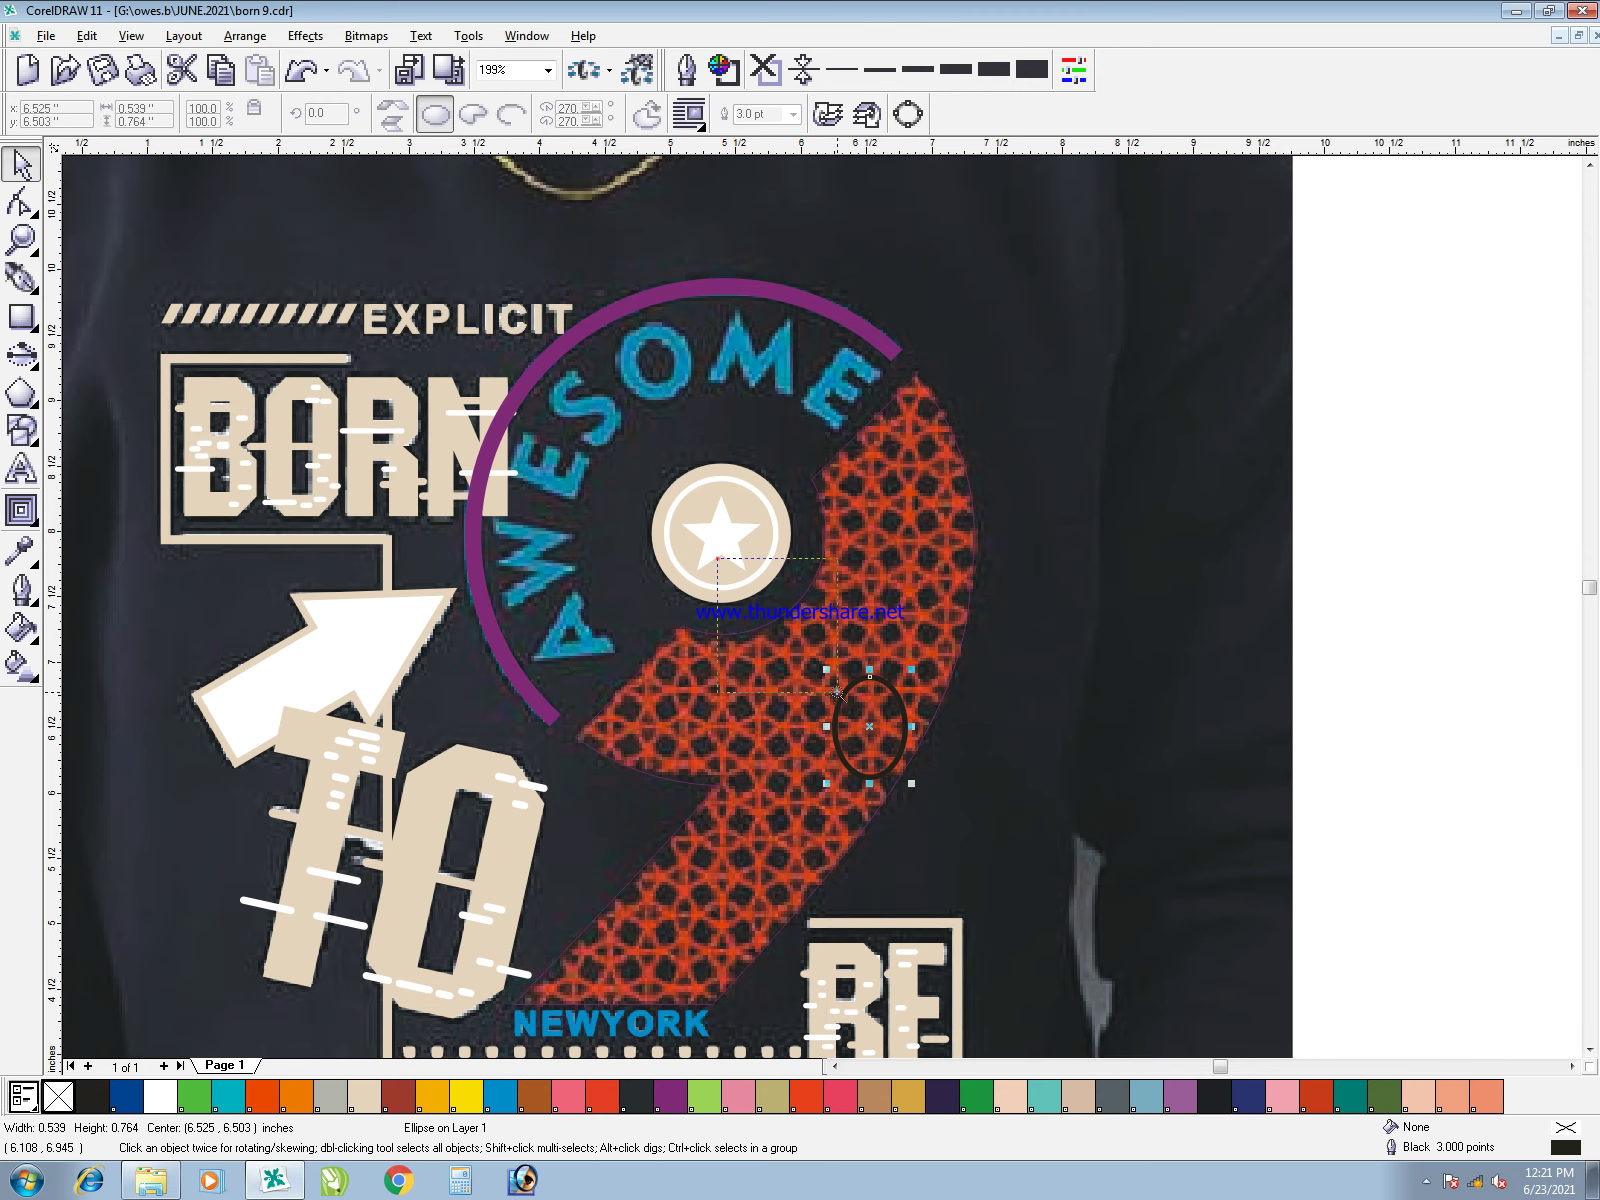
{"action": "left_click_drag", "start_coordinate": [716, 559], "coordinate": [1095, 940]}
{"action": "key", "text": "space"}
{"action": "key", "text": "space"}
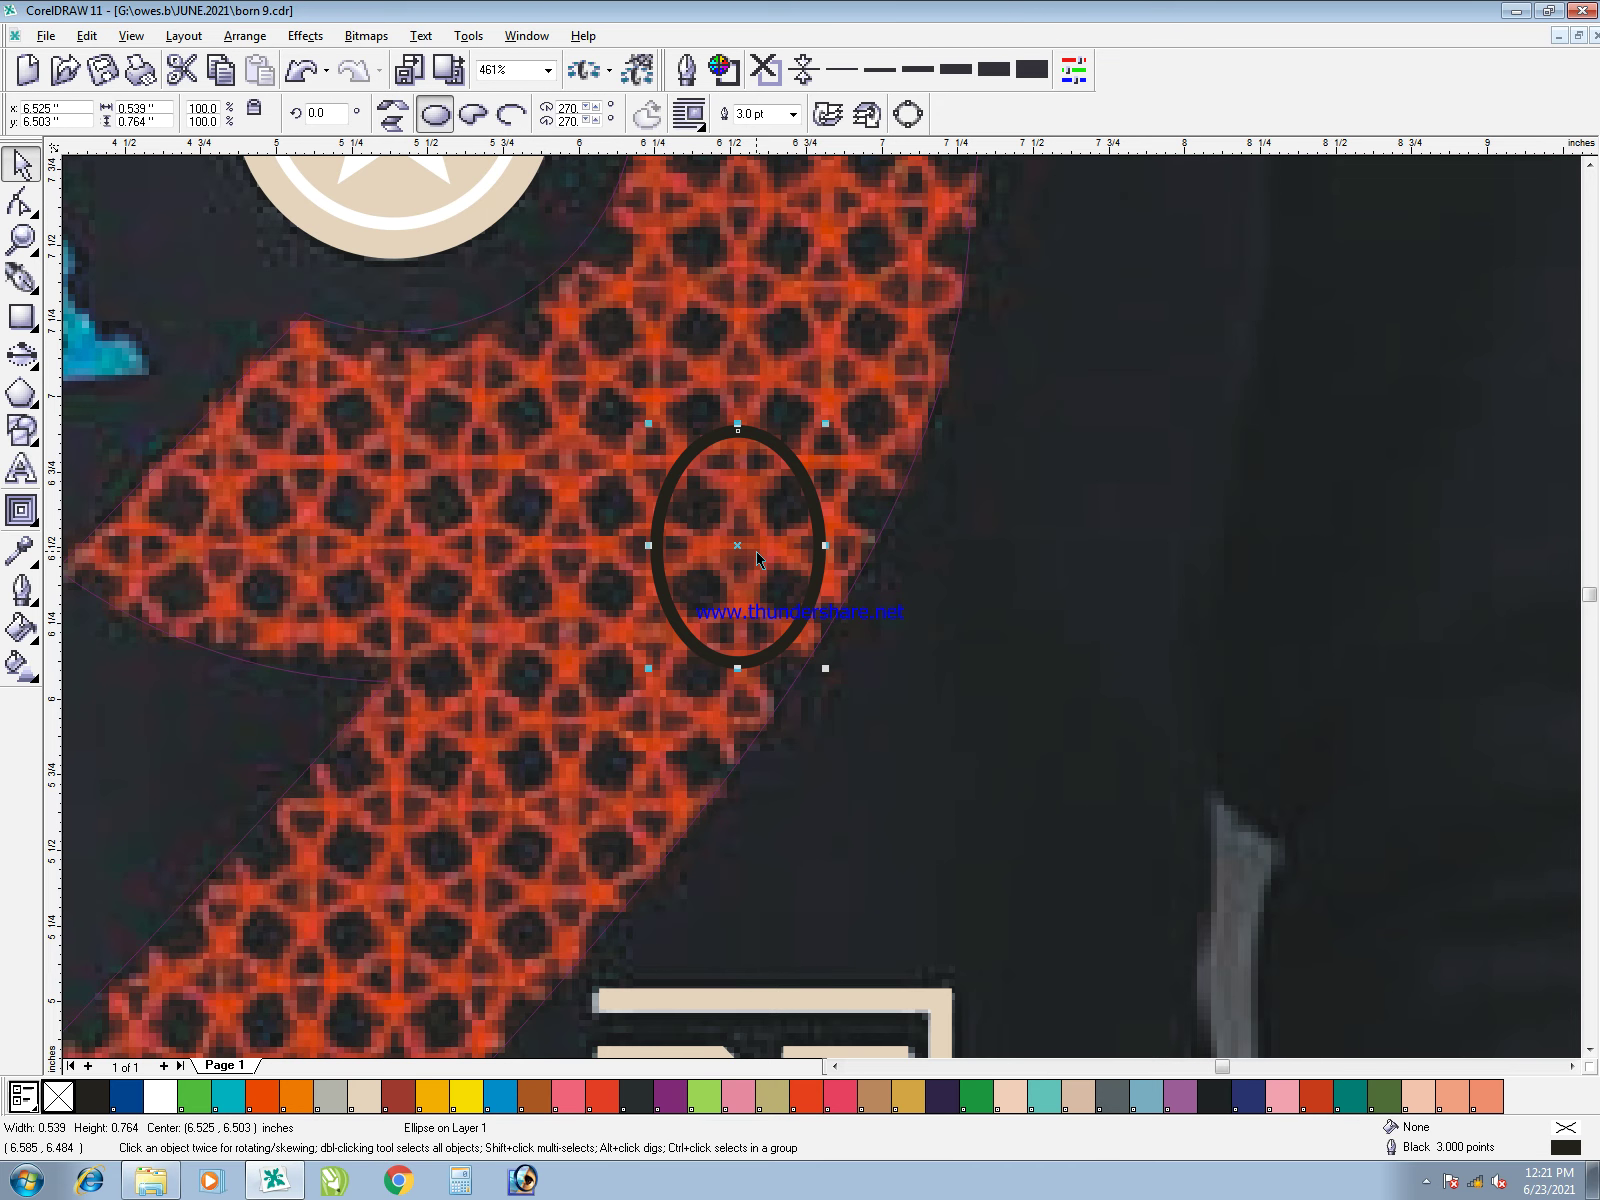
{"action": "left_click_drag", "start_coordinate": [762, 557], "coordinate": [770, 418]}
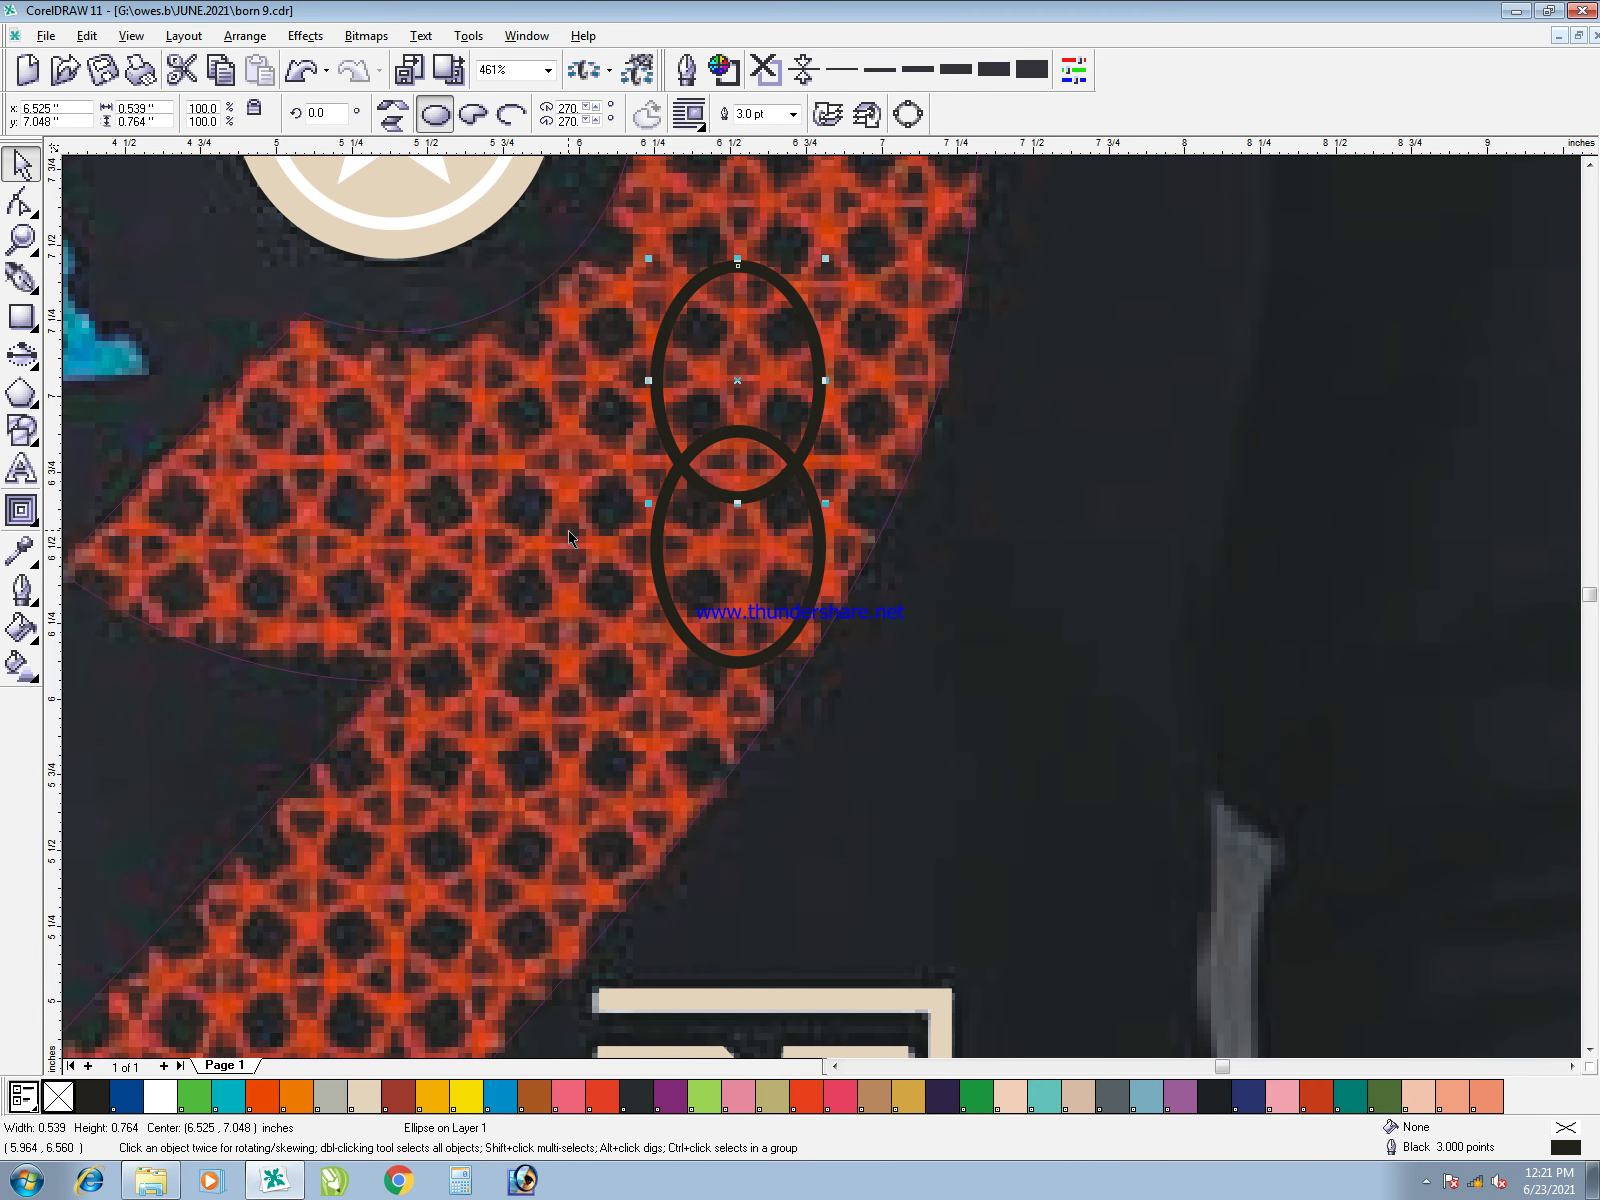
{"action": "key", "text": "F5"}
- Copy the lower upright ellipse, rotate the copy to 270 degrees, and place it horizontally overlapping the original's left half
{"action": "key", "text": "space"}
{"action": "left_click_drag", "start_coordinate": [743, 547], "coordinate": [521, 535]}
{"action": "right_click", "coordinate": [521, 535]}
{"action": "left_click", "coordinate": [551, 489]}
{"action": "left_click_drag", "start_coordinate": [603, 424], "coordinate": [675, 678]}
{"action": "left_click_drag", "start_coordinate": [585, 540], "coordinate": [733, 550]}
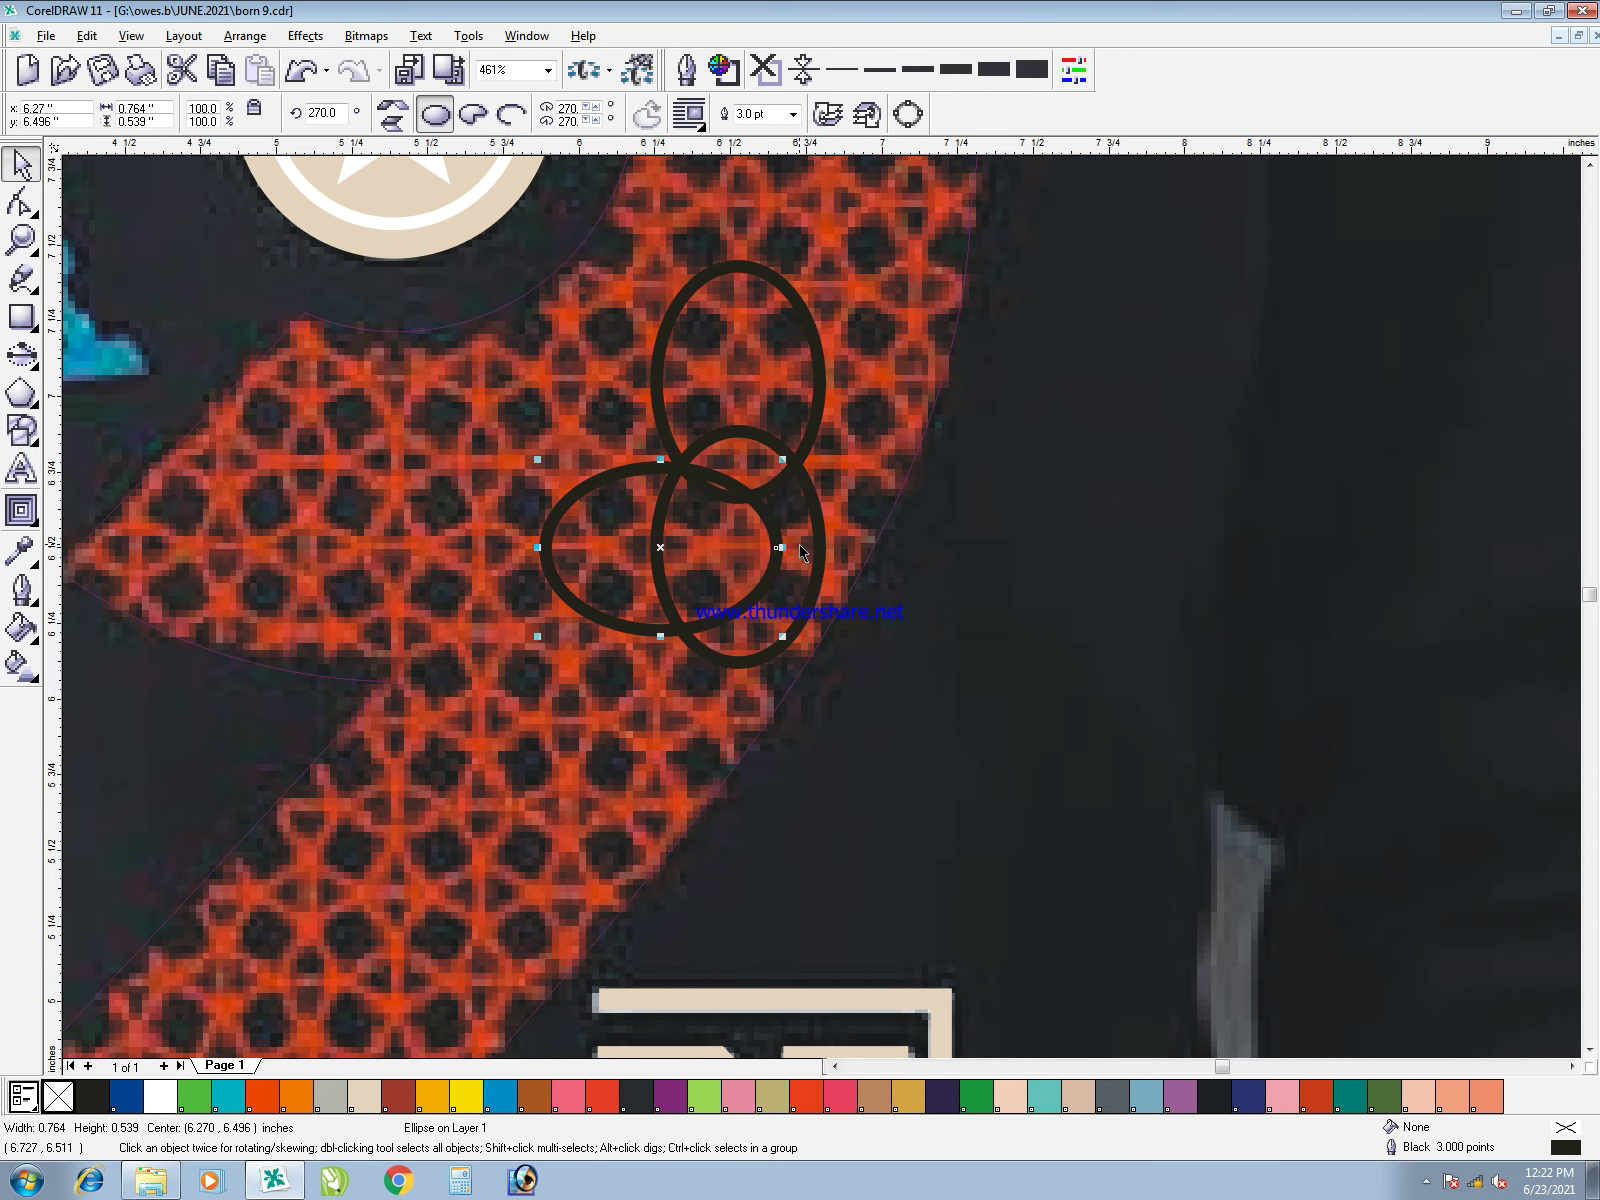
- Delete the upper upright ellipse and place a copy of the horizontal ellipse on the opposite side of the remaining upright one
{"action": "left_click", "coordinate": [781, 378]}
{"action": "key", "text": "Delete"}
{"action": "left_click", "coordinate": [797, 539]}
{"action": "left_click", "coordinate": [778, 547]}
{"action": "left_click_drag", "start_coordinate": [778, 520], "coordinate": [902, 517]}
- Group the two horizontal ellipses and centre the group horizontally on the upright ellipse
{"action": "left_click", "coordinate": [722, 479], "text": "shift"}
{"action": "key", "text": "ctrl+g"}
{"action": "left_click", "coordinate": [769, 456], "text": "shift"}
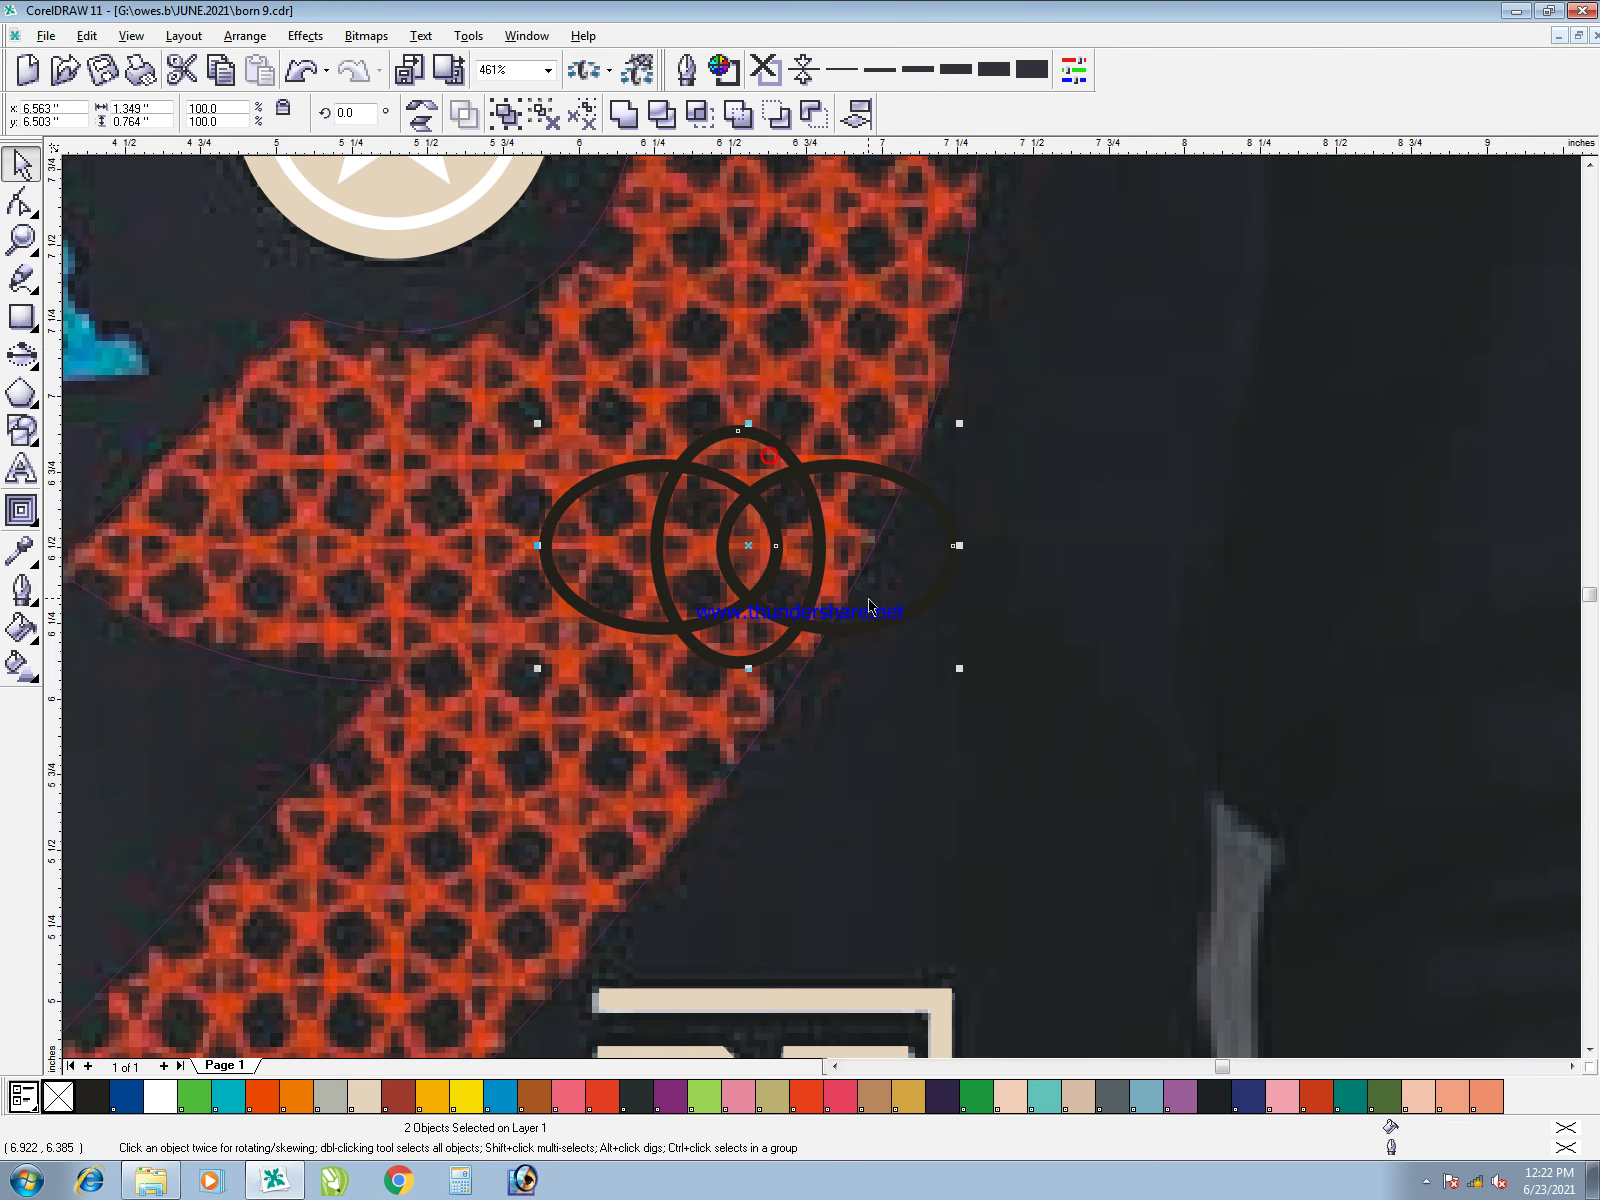
{"action": "key", "text": "c"}
{"action": "left_click", "coordinate": [946, 772]}
{"action": "left_click", "coordinate": [887, 554]}
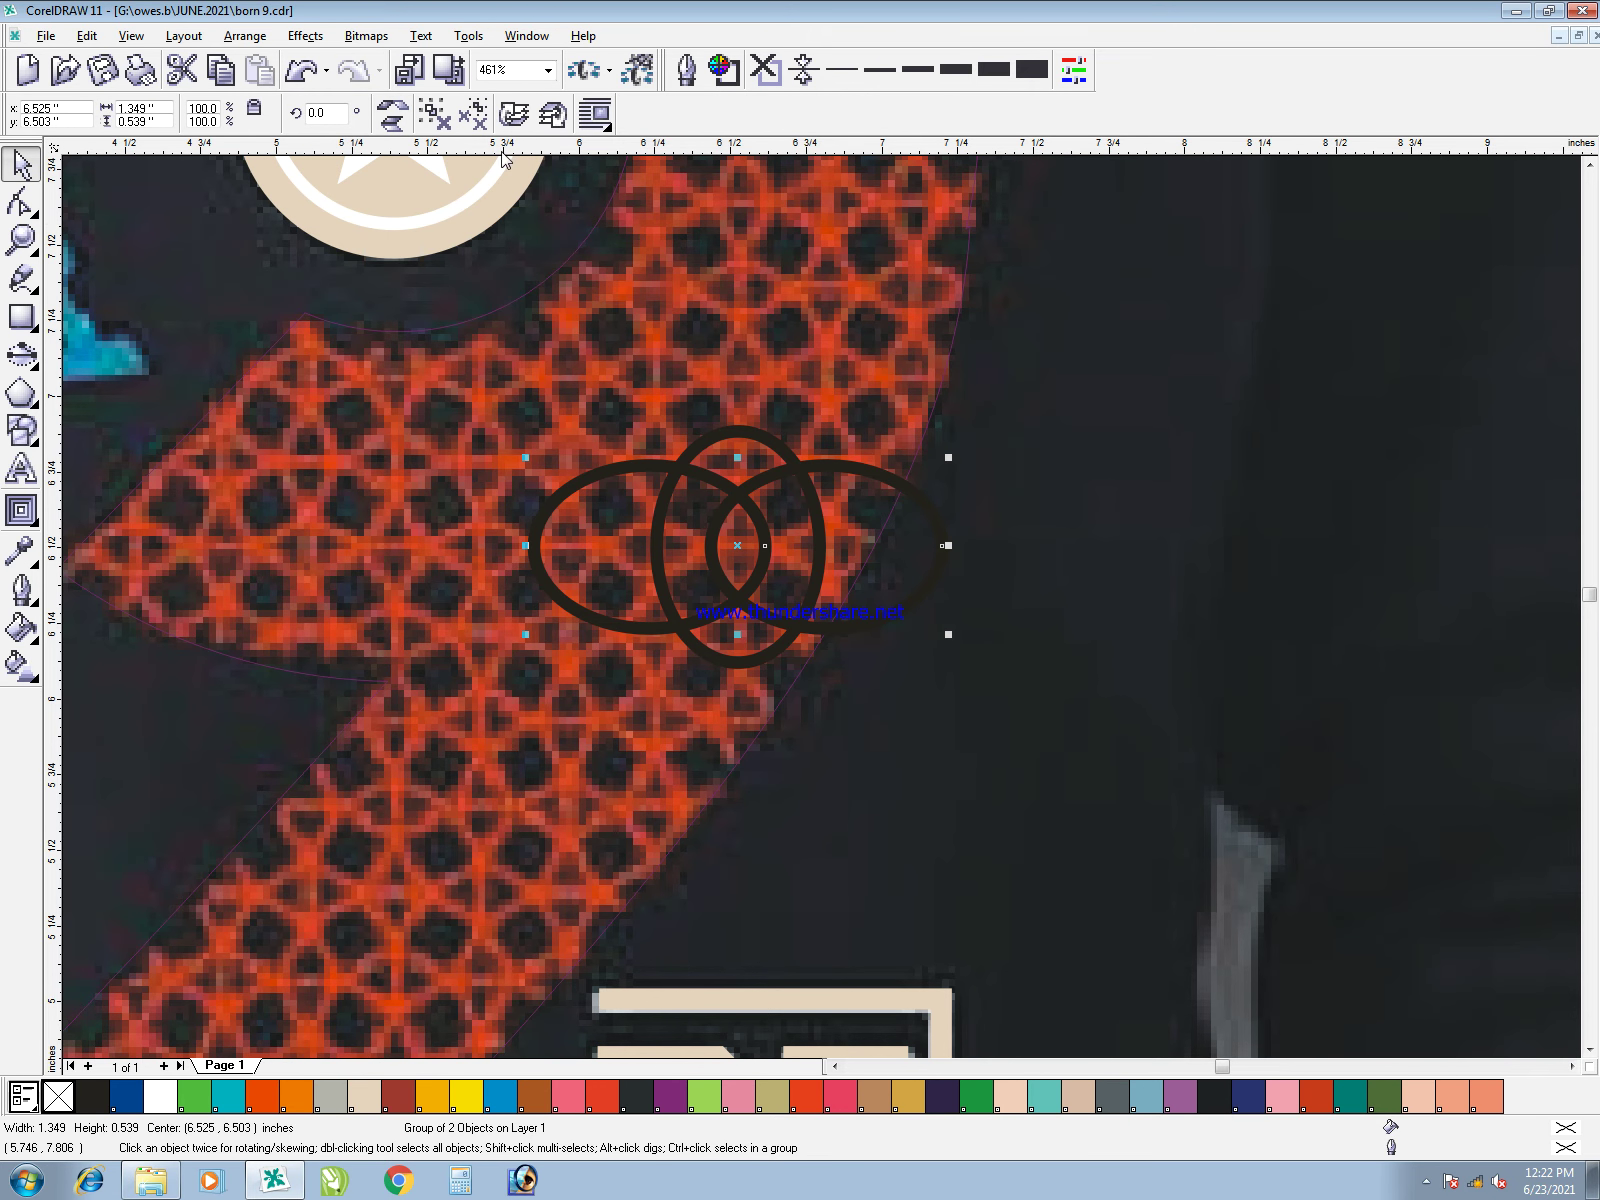
- Ungroup the horizontal ellipses, bring them slightly closer to a 1.339-inch overall width, then regroup and recentre them on the upright ellipse
{"action": "key", "text": "ctrl+u"}
{"action": "left_click", "coordinate": [1036, 743]}
{"action": "left_click", "coordinate": [921, 578]}
{"action": "left_click", "coordinate": [597, 567], "text": "shift"}
{"action": "key", "text": "ctrl+g"}
{"action": "left_click", "coordinate": [754, 453], "text": "shift"}
{"action": "key", "text": "c"}
{"action": "left_click", "coordinate": [951, 698]}
{"action": "left_click", "coordinate": [886, 525]}
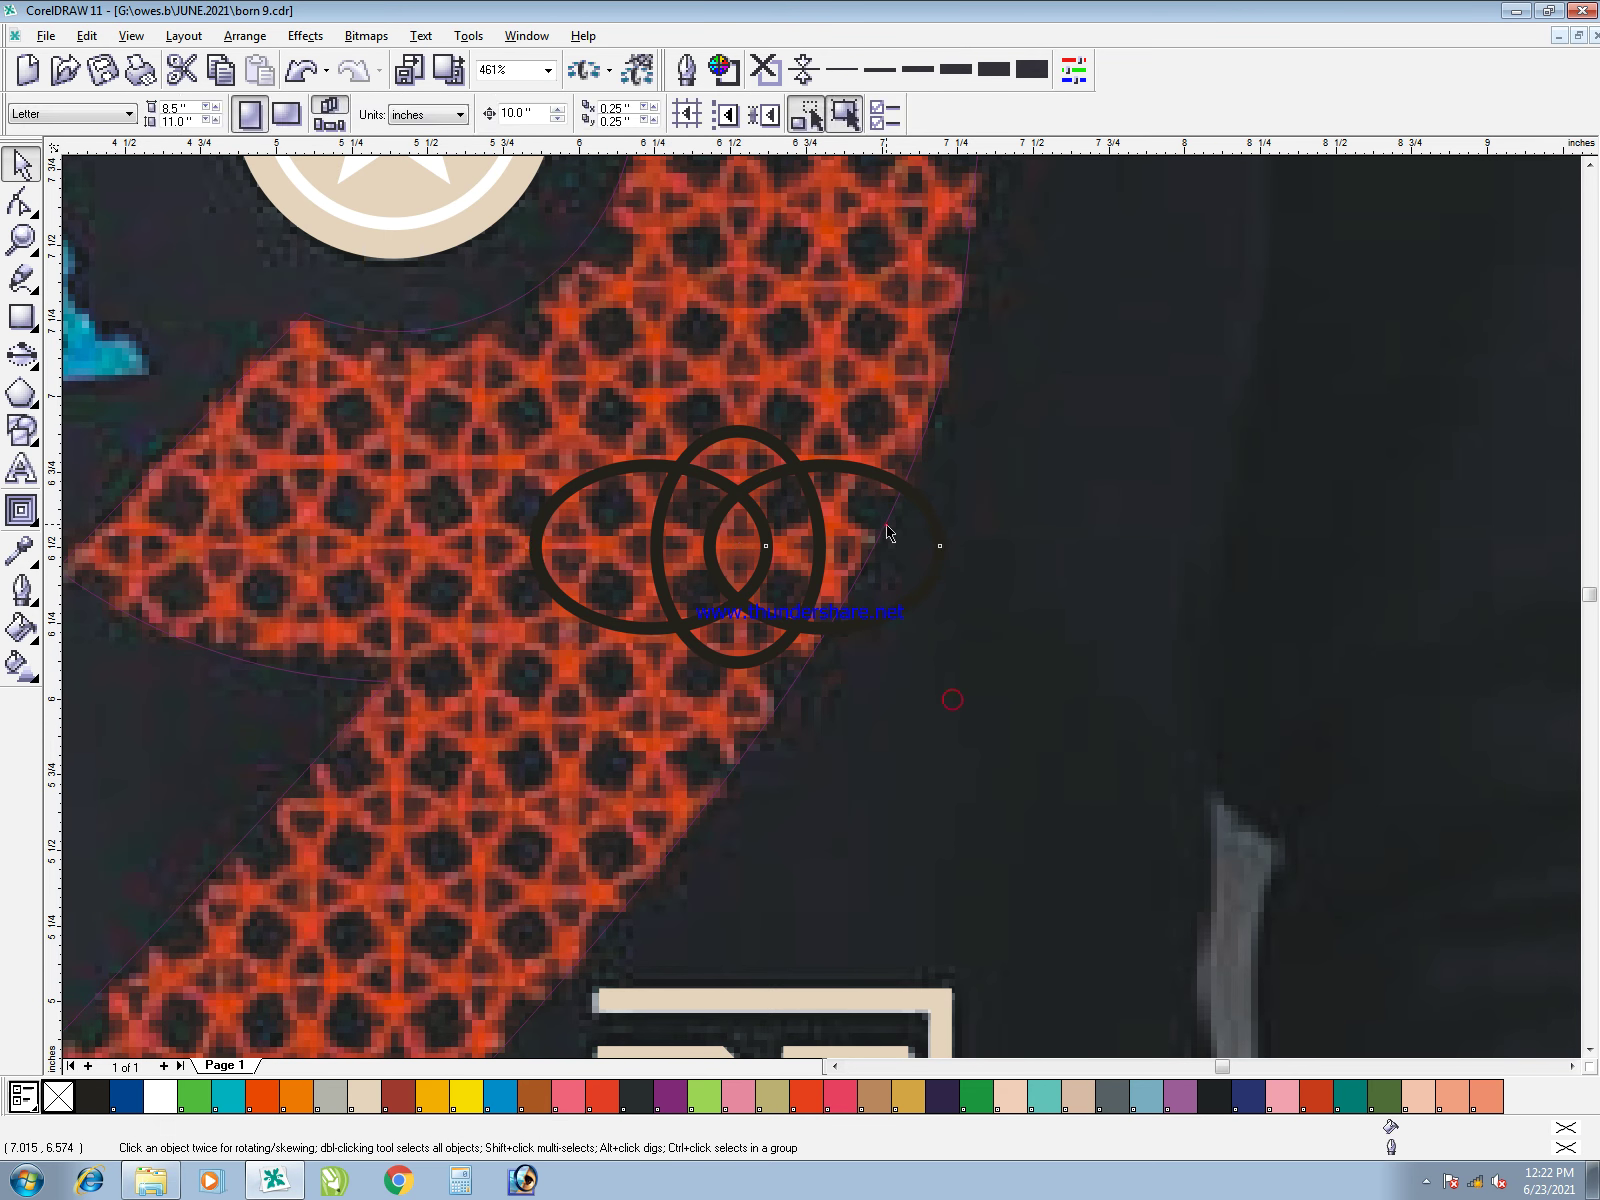
- Try deleting the upright ellipse and rotating the horizontal ellipse pair, and undo these changes
{"action": "left_click", "coordinate": [886, 532]}
{"action": "key", "text": "Delete"}
{"action": "key", "text": "Delete"}
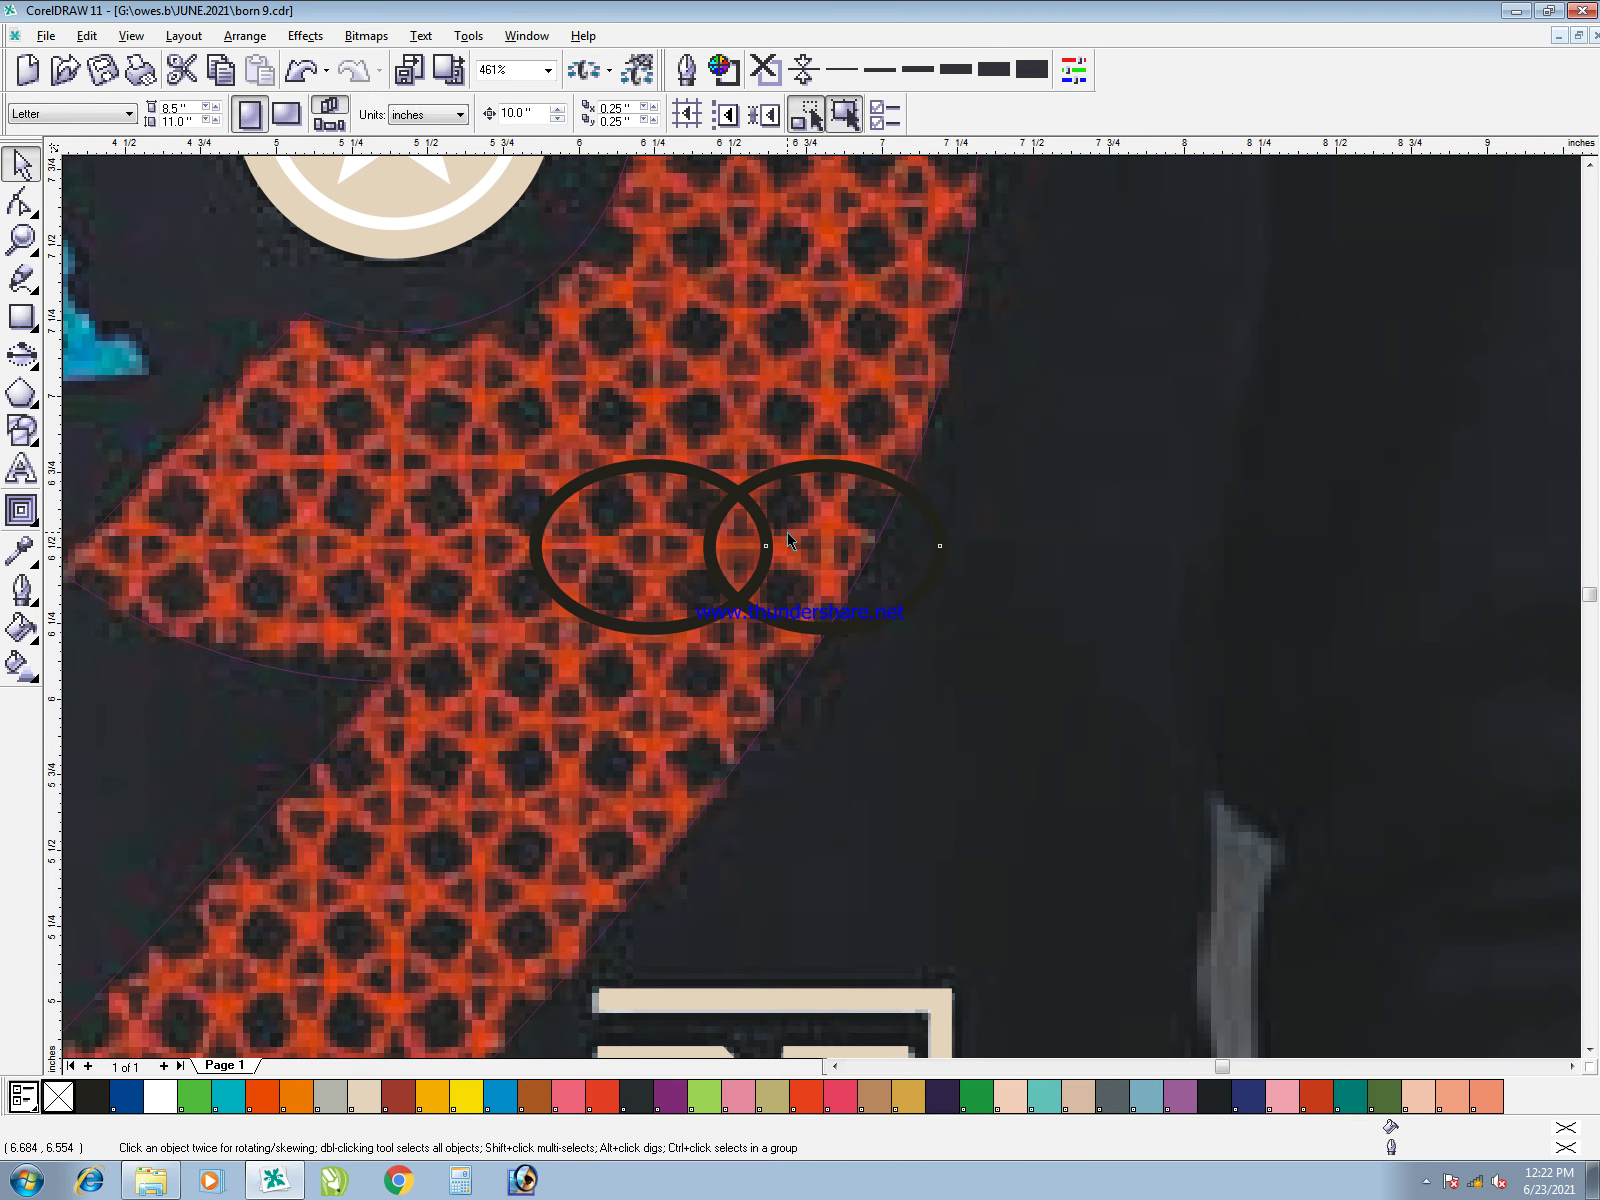
{"action": "double_click", "coordinate": [796, 534]}
{"action": "left_click_drag", "start_coordinate": [944, 454], "coordinate": [828, 752]}
{"action": "key", "text": "ctrl+z"}
{"action": "key", "text": "ctrl+z"}
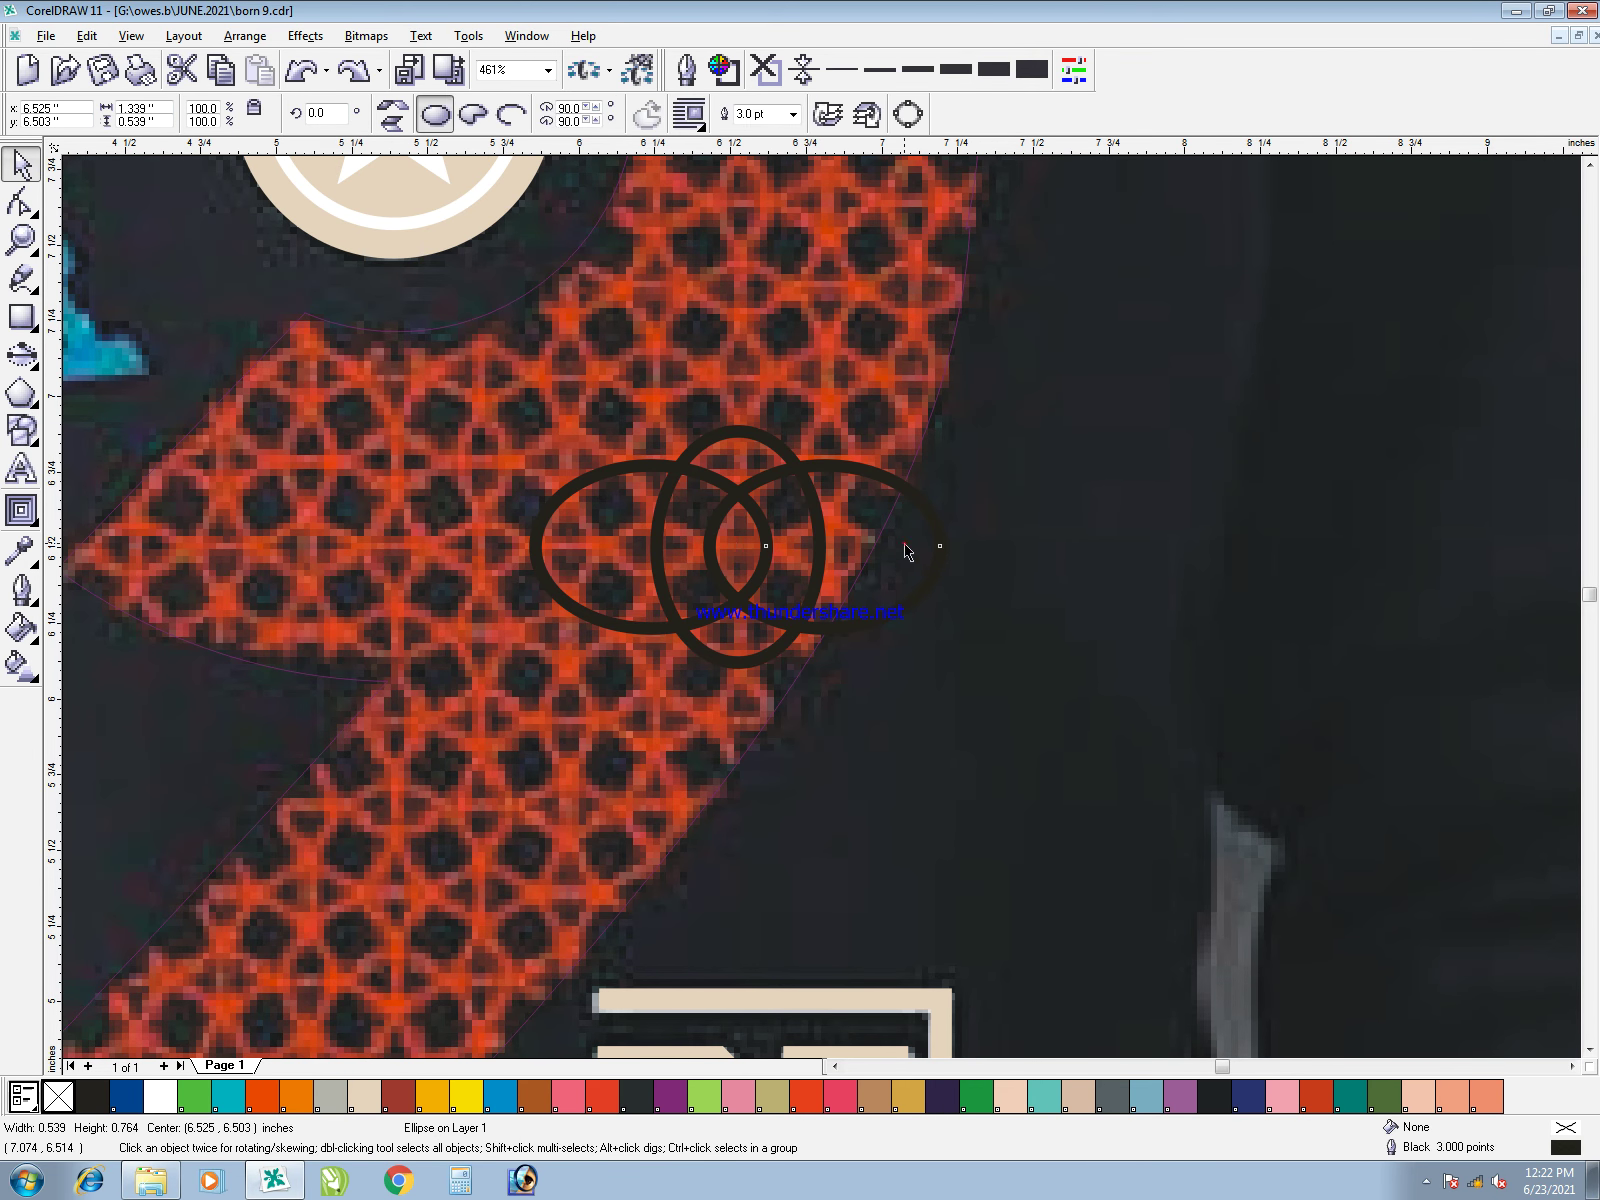
- Make a copy of the horizontal ellipse pair rotated to 270 degrees about its centre
{"action": "left_click_drag", "start_coordinate": [905, 555], "coordinate": [865, 605]}
{"action": "key", "text": "ctrl+z"}
{"action": "left_click", "coordinate": [747, 457]}
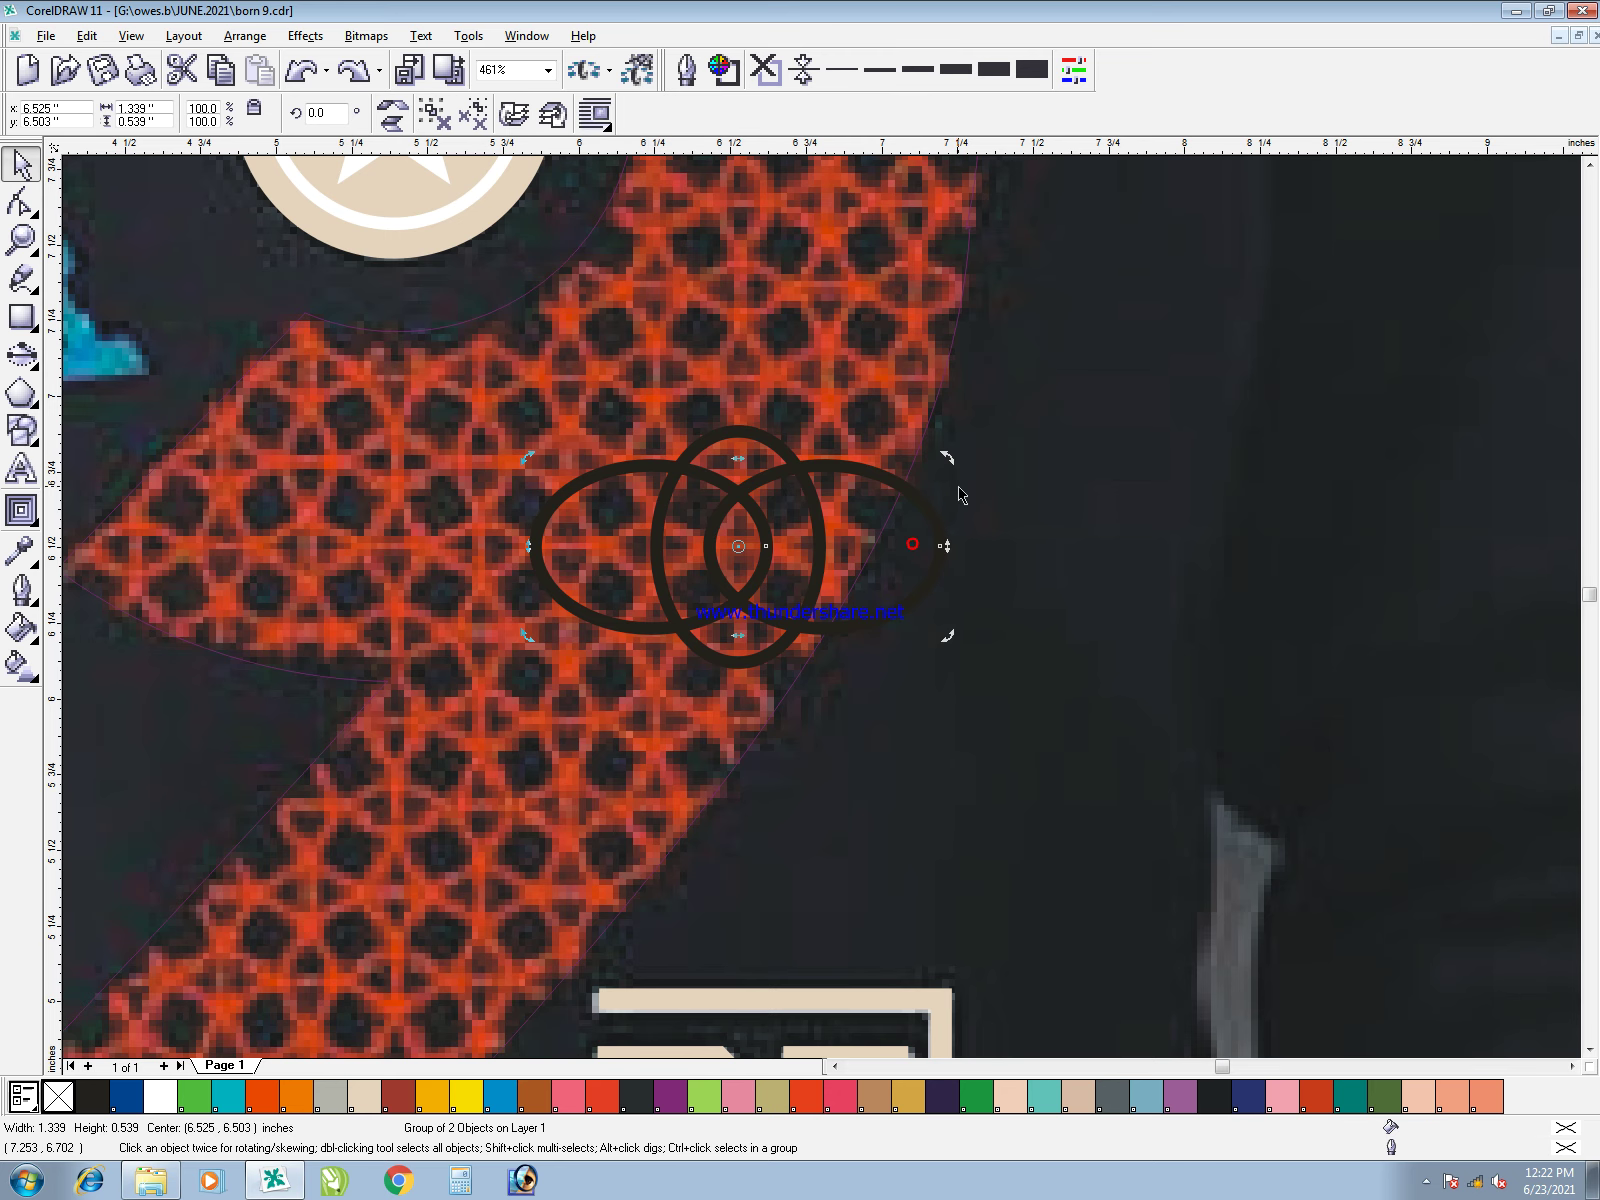
{"action": "left_click_drag", "start_coordinate": [946, 456], "coordinate": [825, 753]}
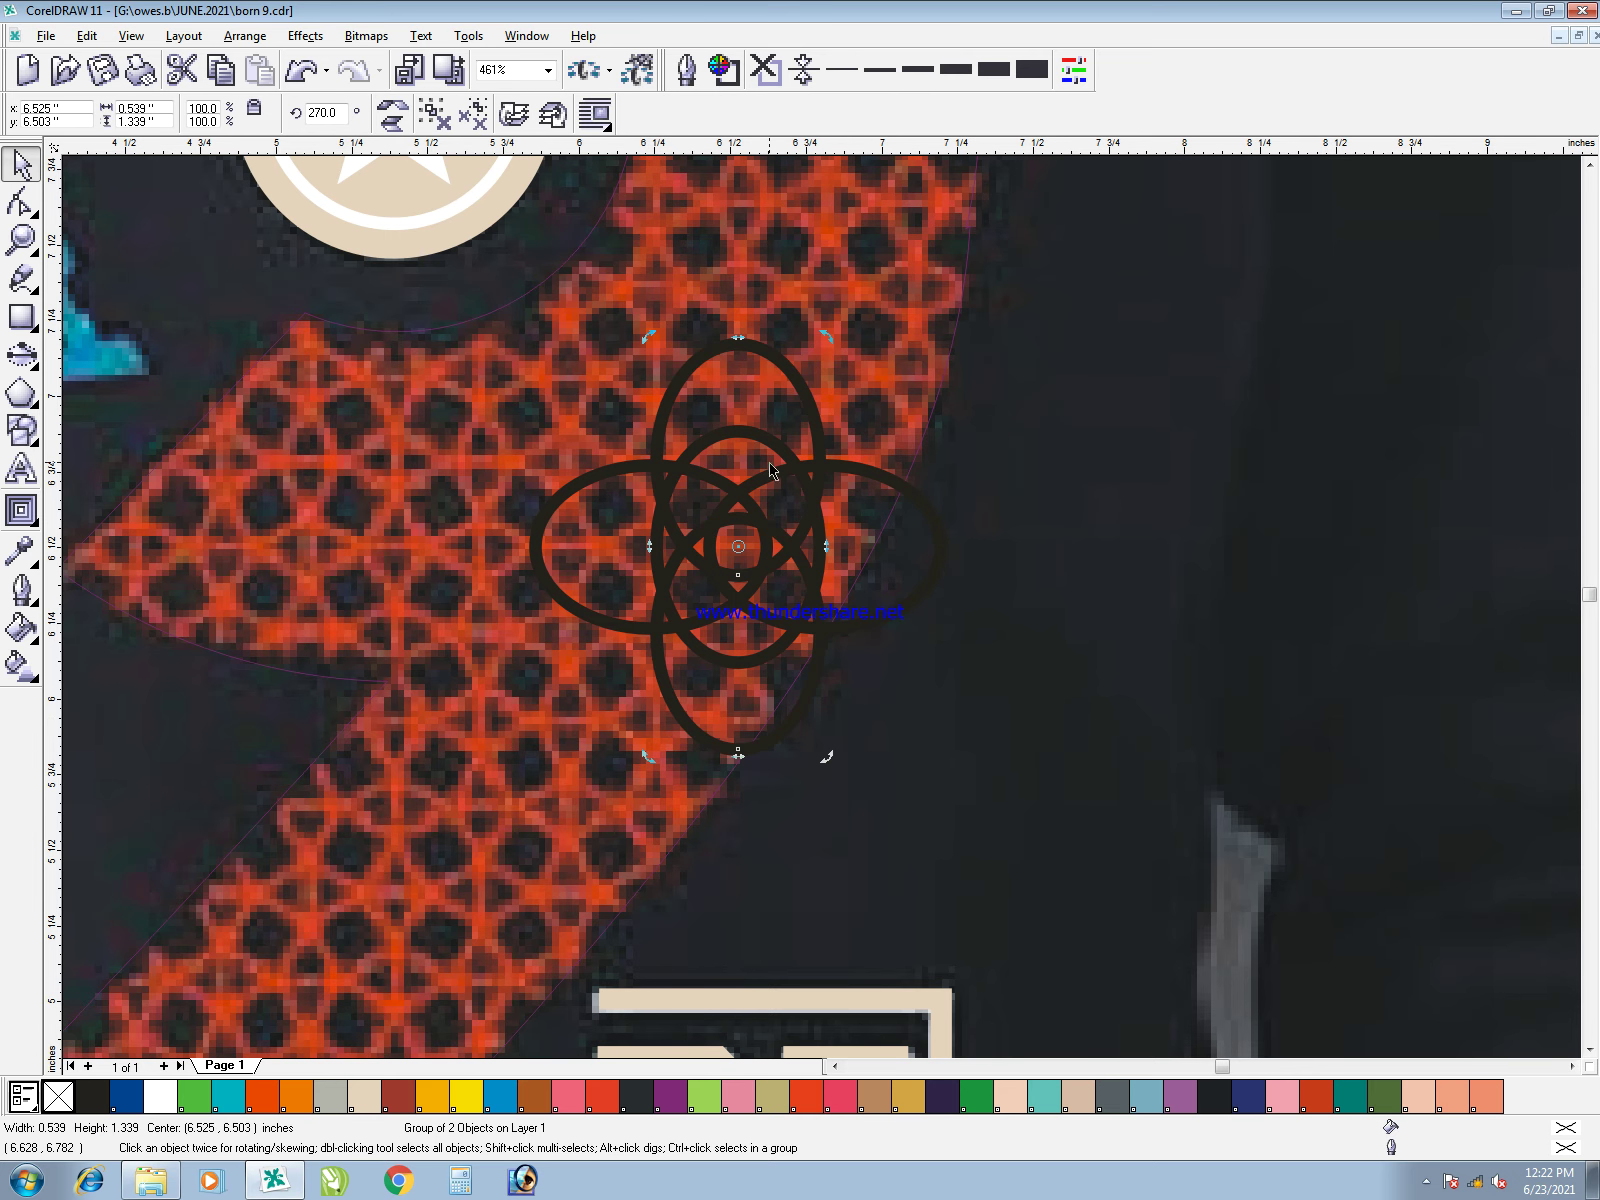
{"action": "key", "text": "Escape"}
{"action": "left_click_drag", "start_coordinate": [814, 408], "coordinate": [820, 377]}
{"action": "key", "text": "ctrl+z"}
{"action": "key", "text": "Escape"}
{"action": "left_click_drag", "start_coordinate": [758, 439], "coordinate": [780, 429]}
{"action": "key", "text": "ctrl+z"}
{"action": "key", "text": "Escape"}
{"action": "key", "text": "ctrl+z"}
- Outline the central upright ellipse in PANTONE 374 CVC and align the upright ellipse pair with its bottom edge
{"action": "left_click_drag", "start_coordinate": [1063, 418], "coordinate": [640, 710]}
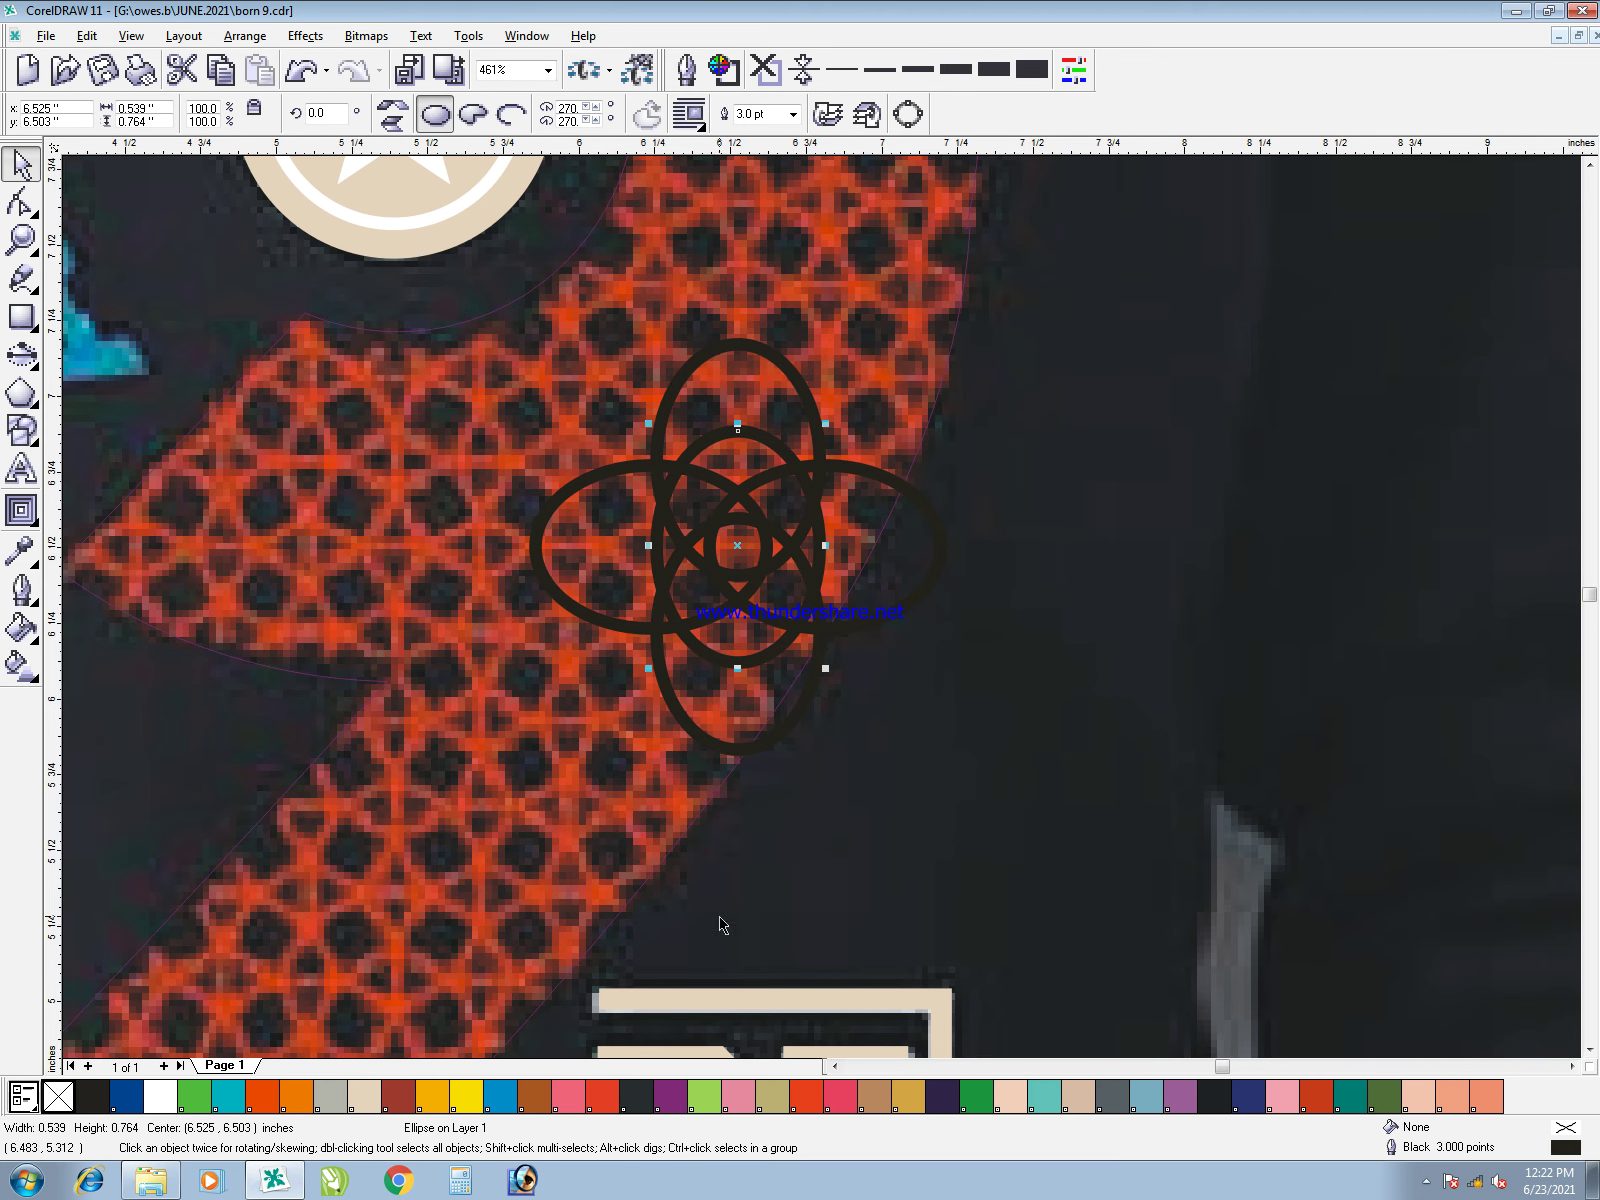
{"action": "right_click", "coordinate": [695, 1093]}
{"action": "left_click", "coordinate": [797, 392]}
{"action": "left_click", "coordinate": [776, 446], "text": "shift"}
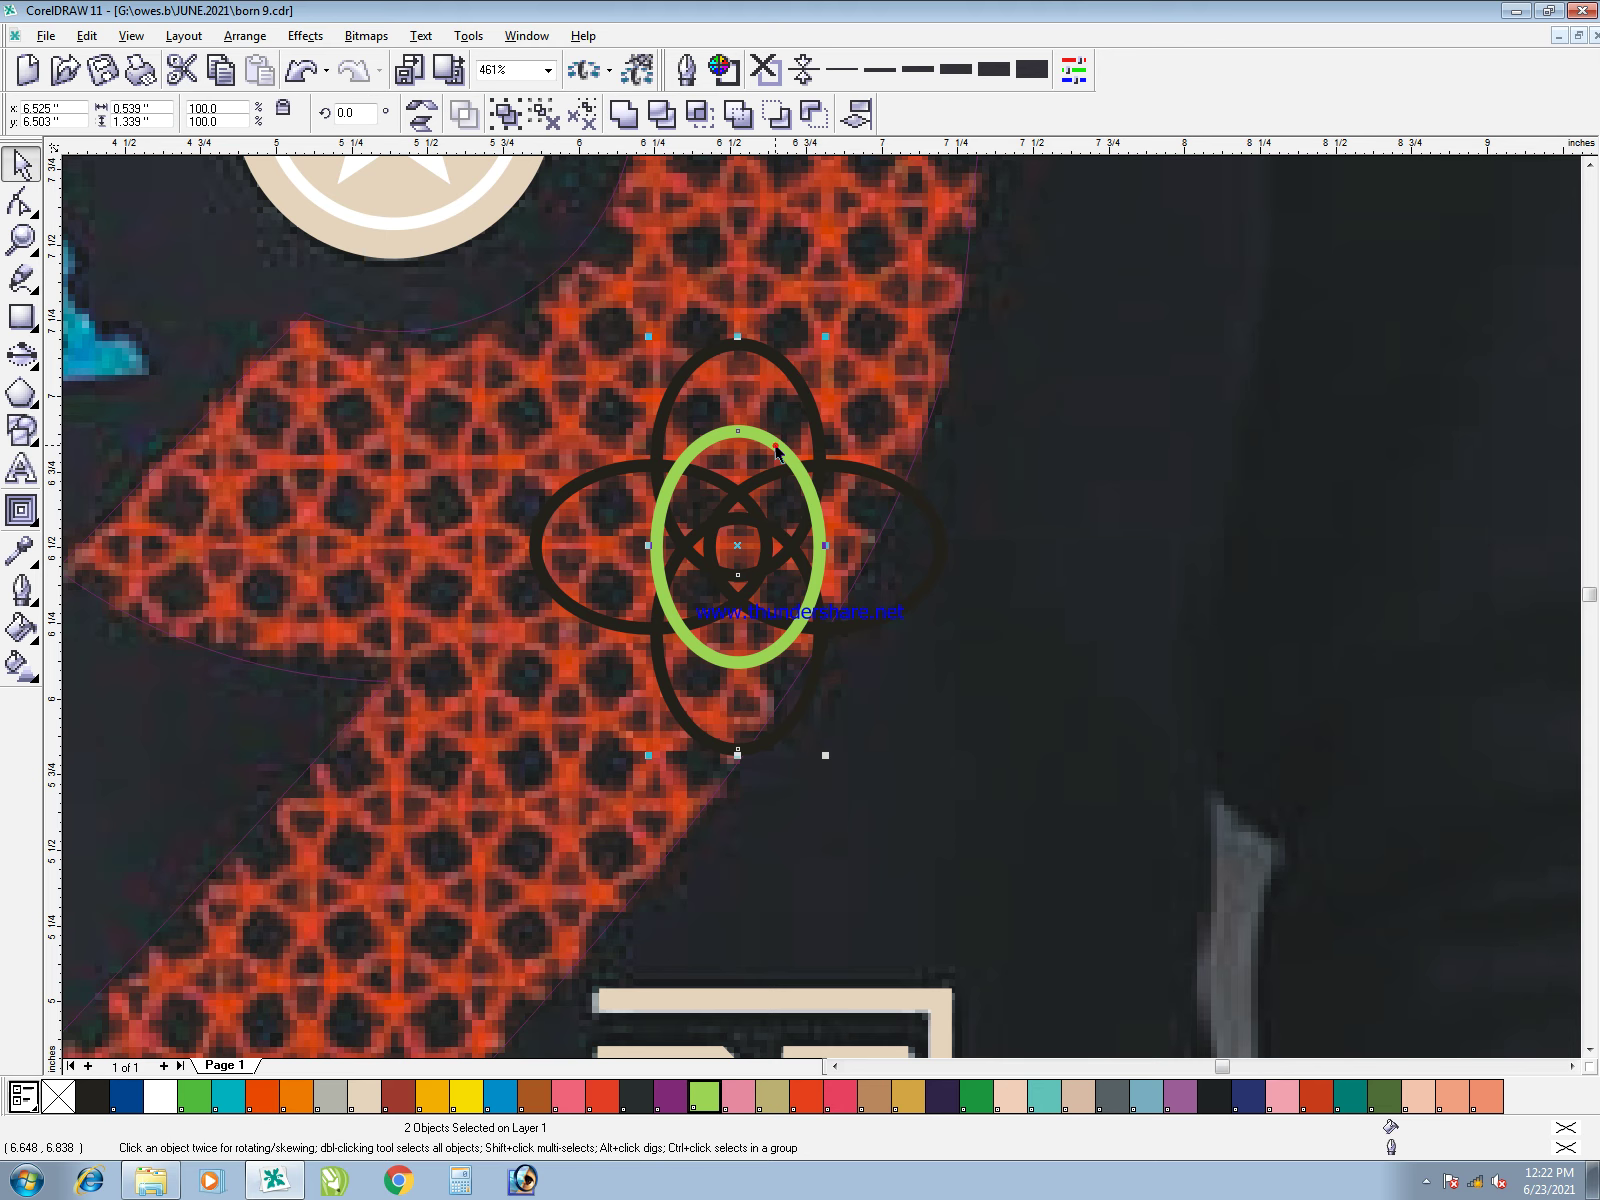
{"action": "key", "text": "b"}
- Delete the green-outlined upright ellipse at the centre of the motif
{"action": "left_click", "coordinate": [1099, 507]}
{"action": "left_click", "coordinate": [762, 444]}
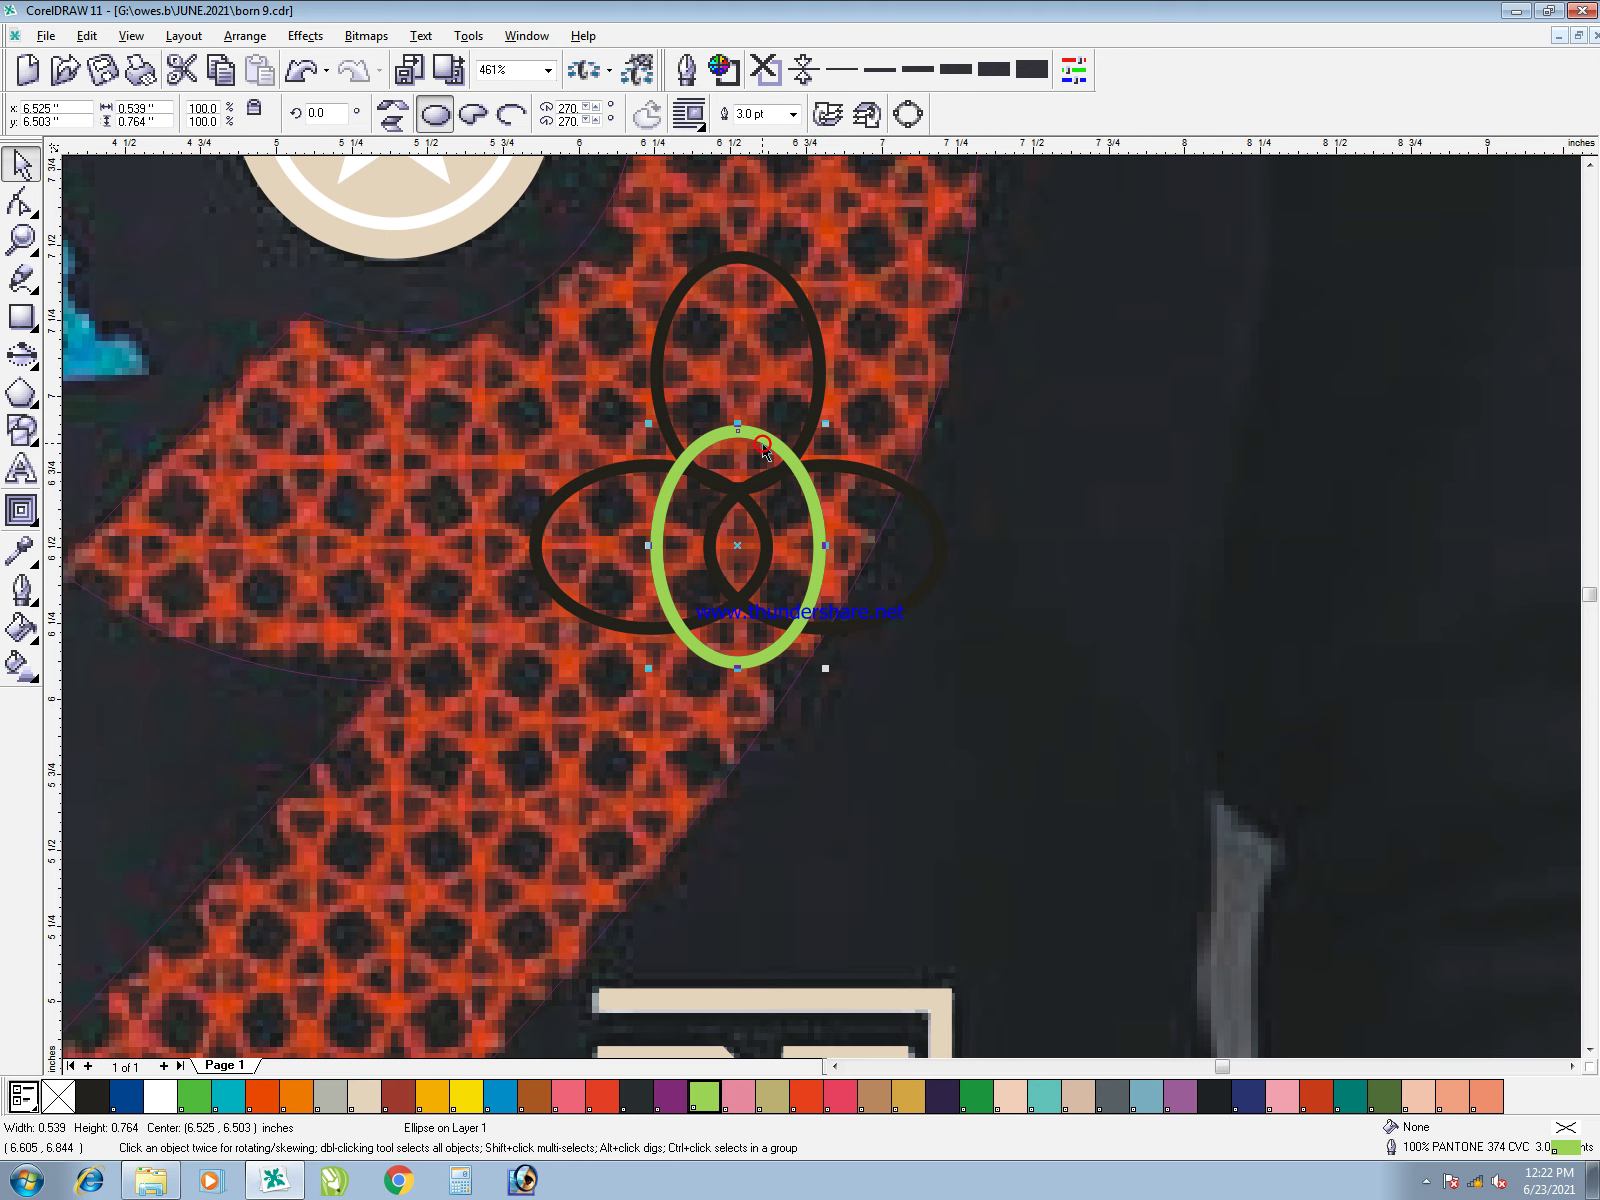
{"action": "key", "text": "Delete"}
- Copy the ellipse motif about 1.133 inches to the left, and copy the lower row of ellipses about 0.578 inch straight down
{"action": "left_click_drag", "start_coordinate": [1037, 780], "coordinate": [465, 283]}
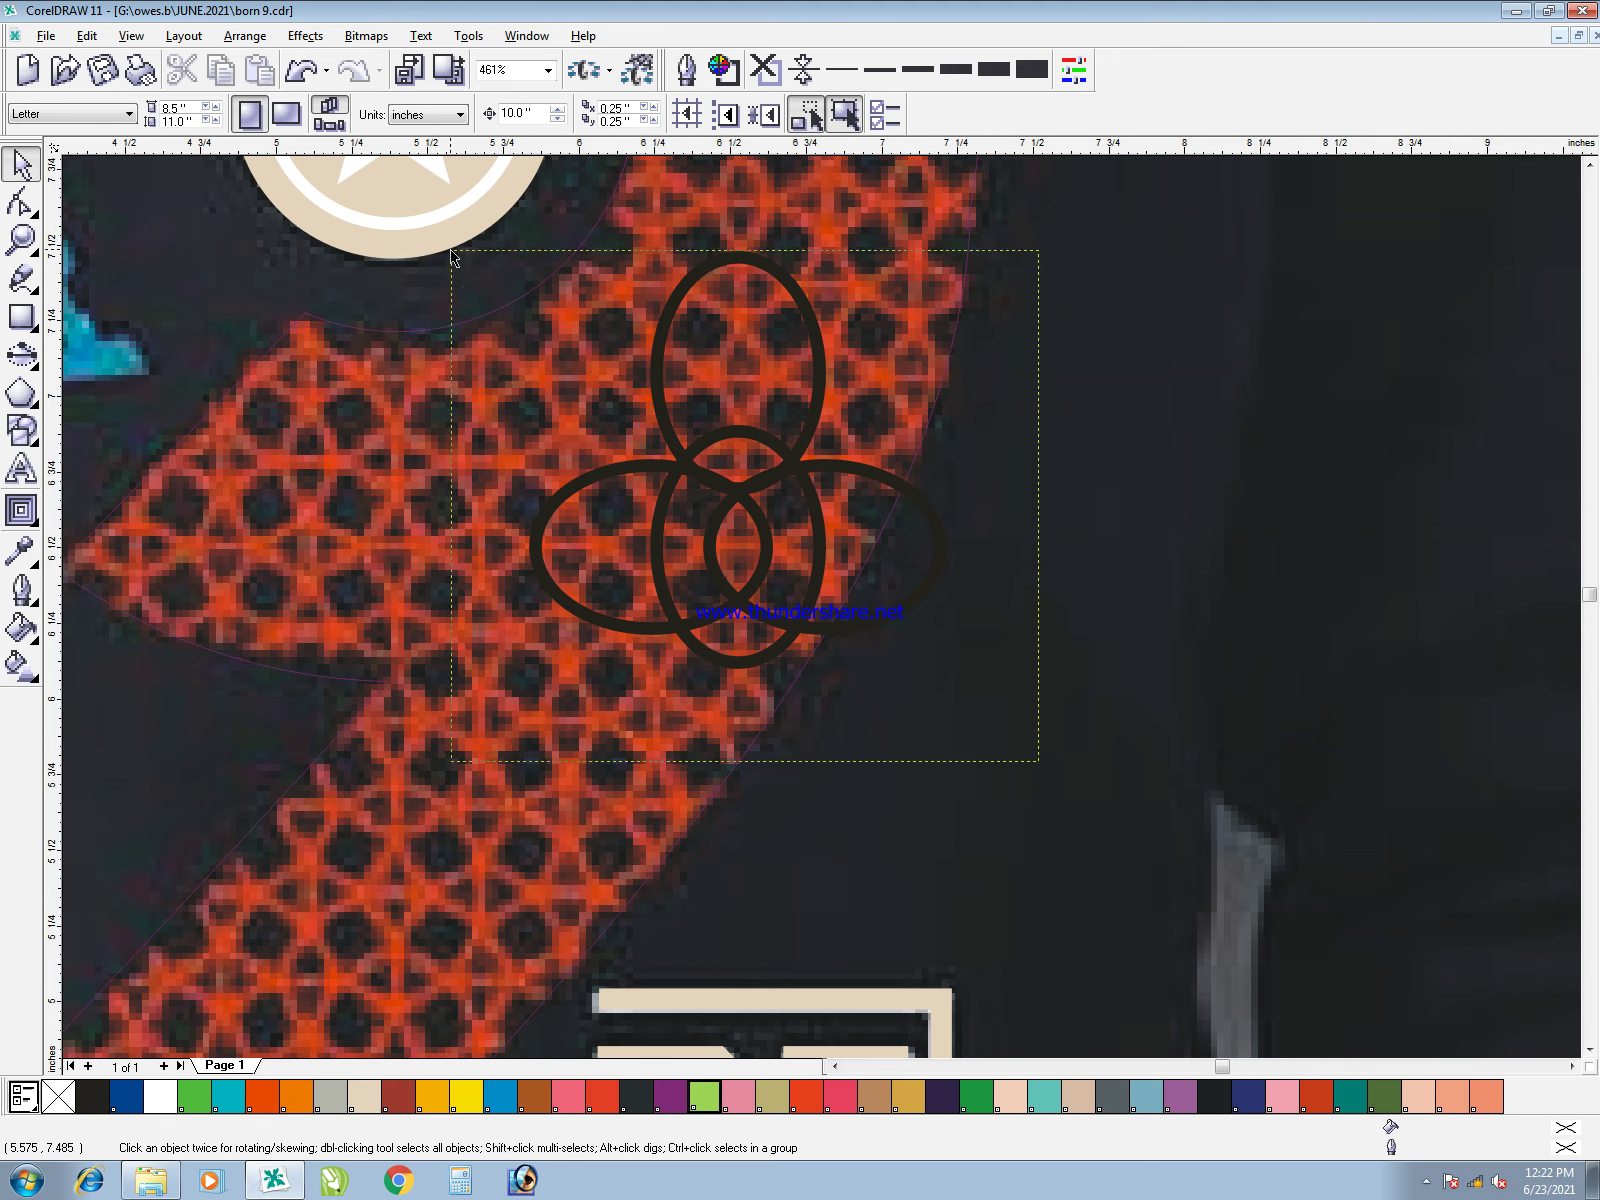
{"action": "left_click_drag", "start_coordinate": [800, 525], "coordinate": [450, 530]}
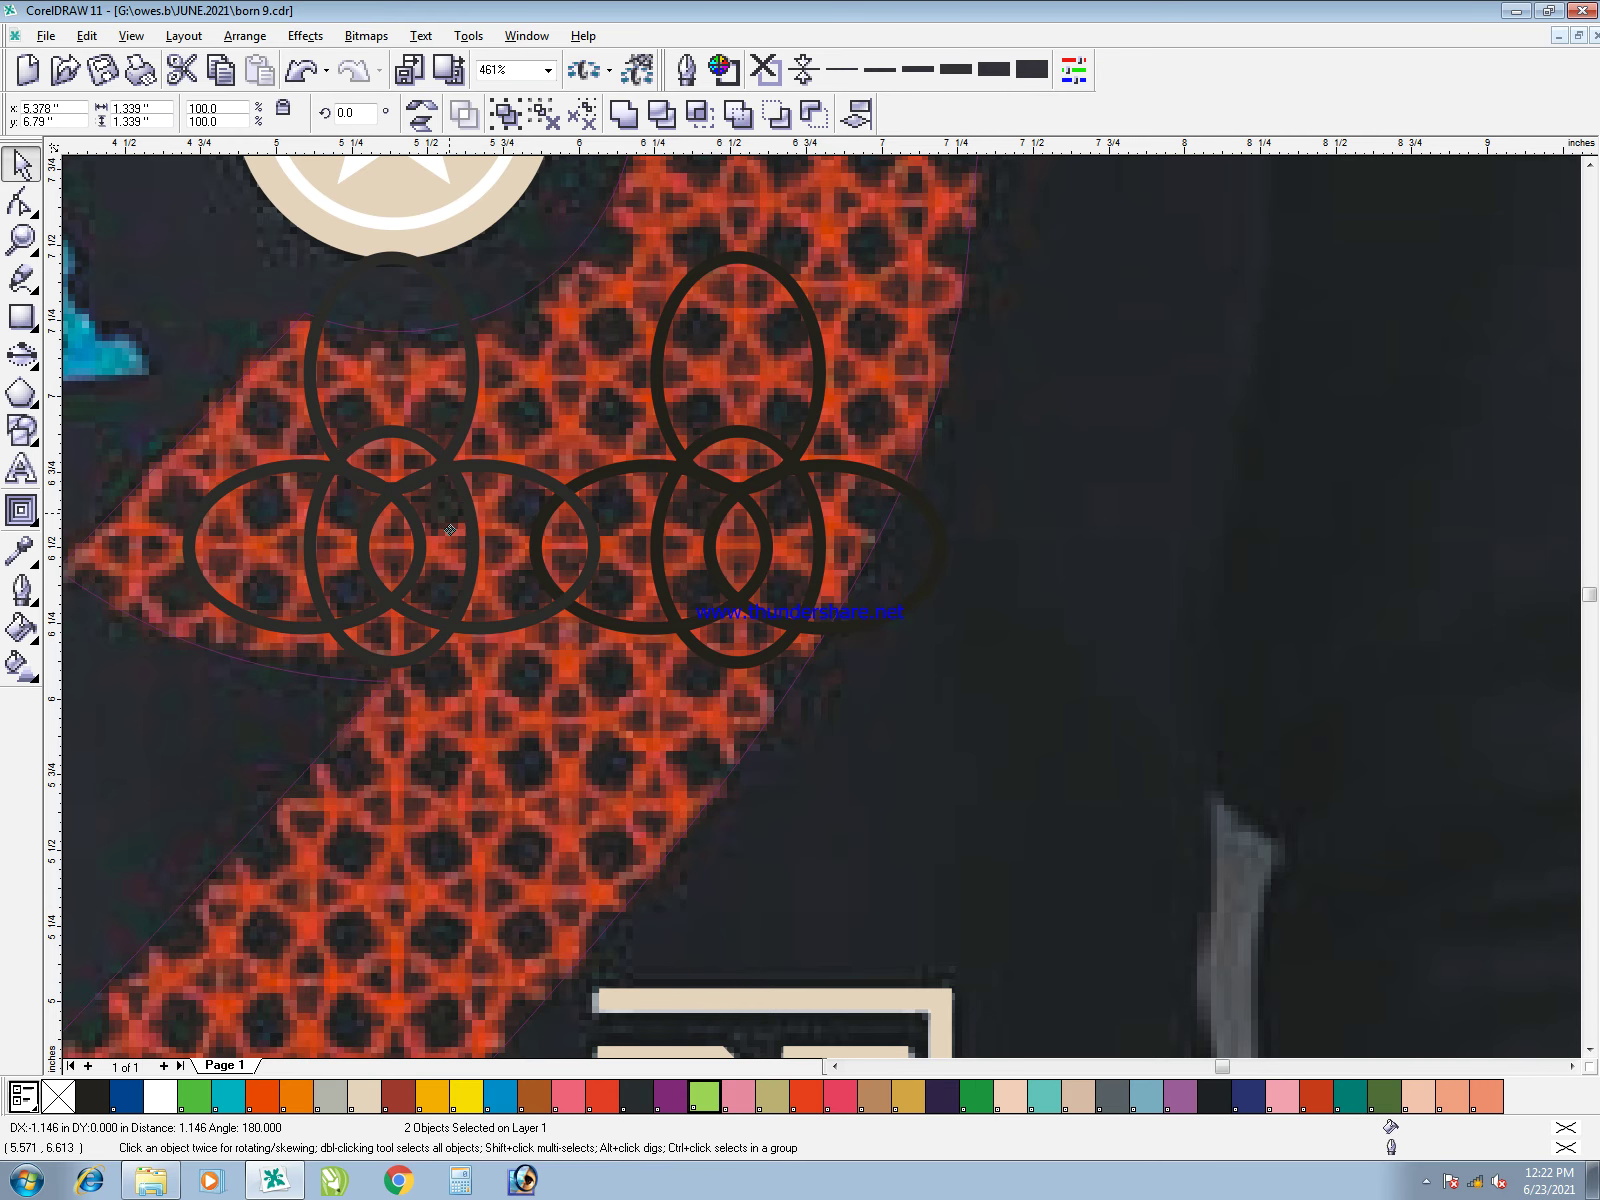
{"action": "left_click_drag", "start_coordinate": [450, 530], "coordinate": [452, 530]}
{"action": "left_click", "coordinate": [1068, 737]}
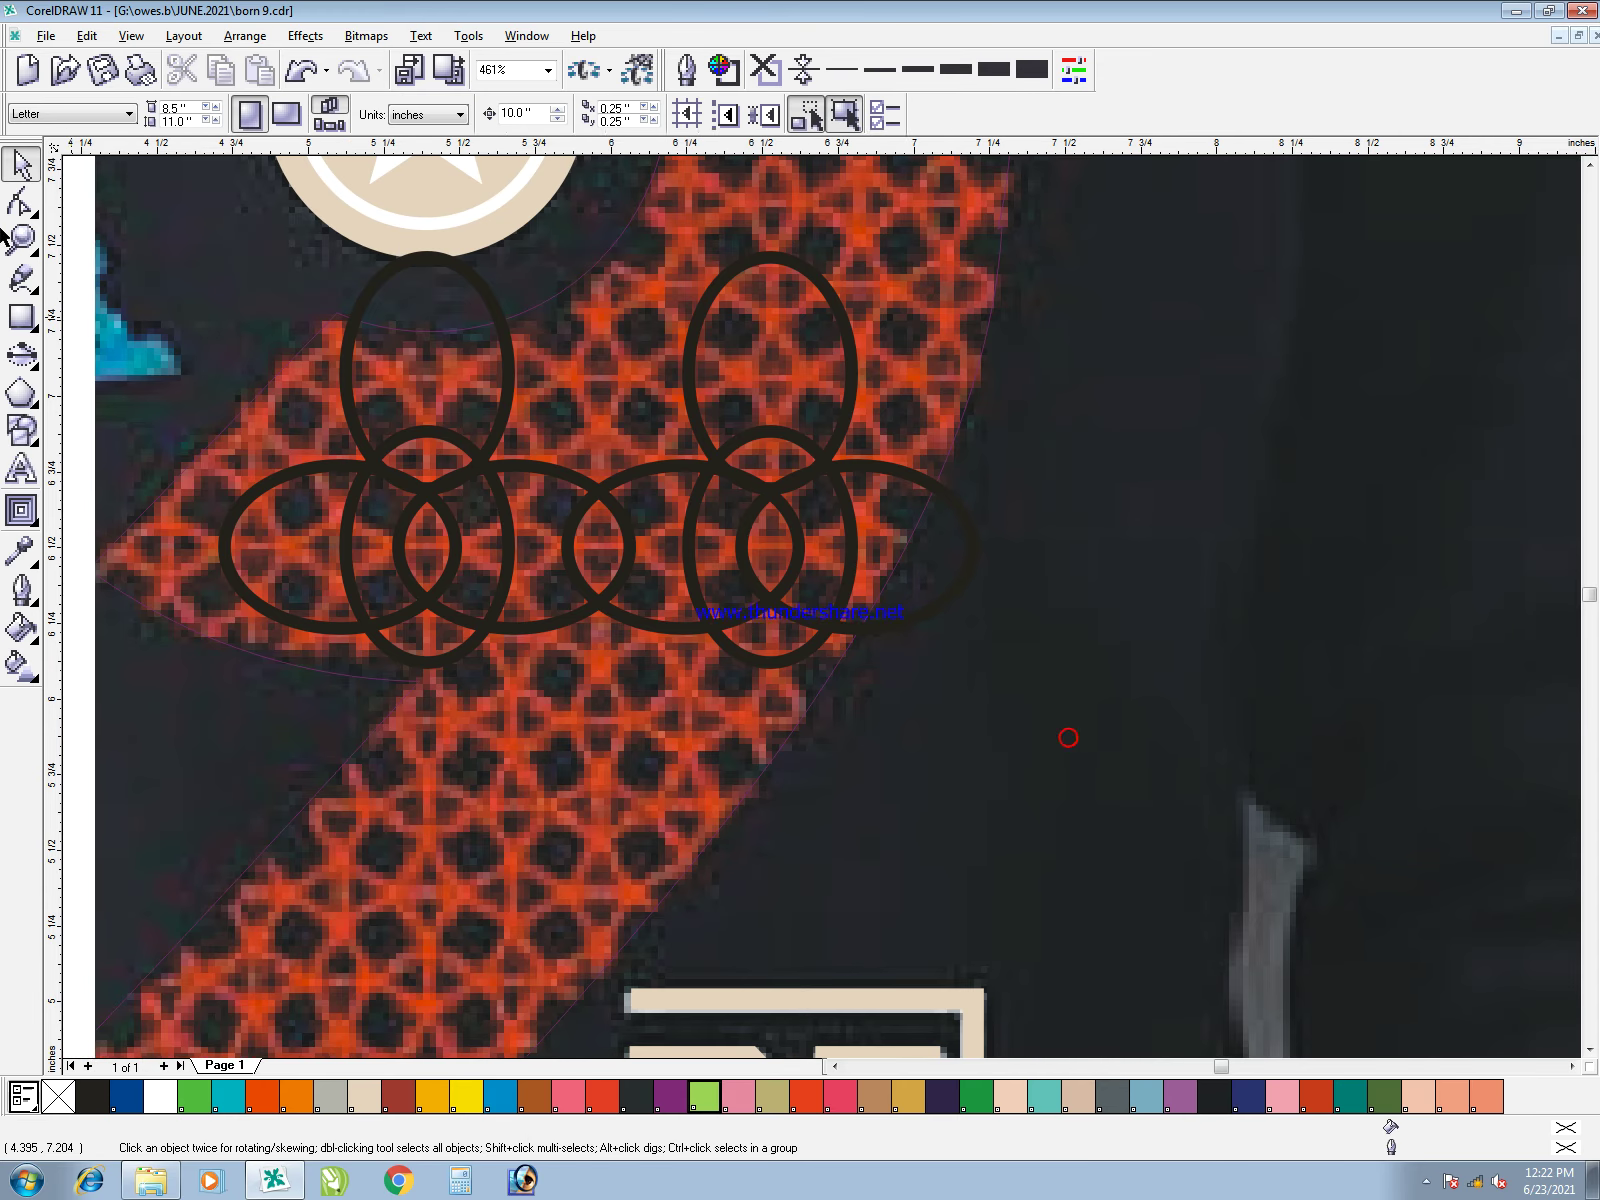
{"action": "left_click_drag", "start_coordinate": [0, 236], "coordinate": [2, 238]}
{"action": "left_click_drag", "start_coordinate": [836, 380], "coordinate": [855, 557]}
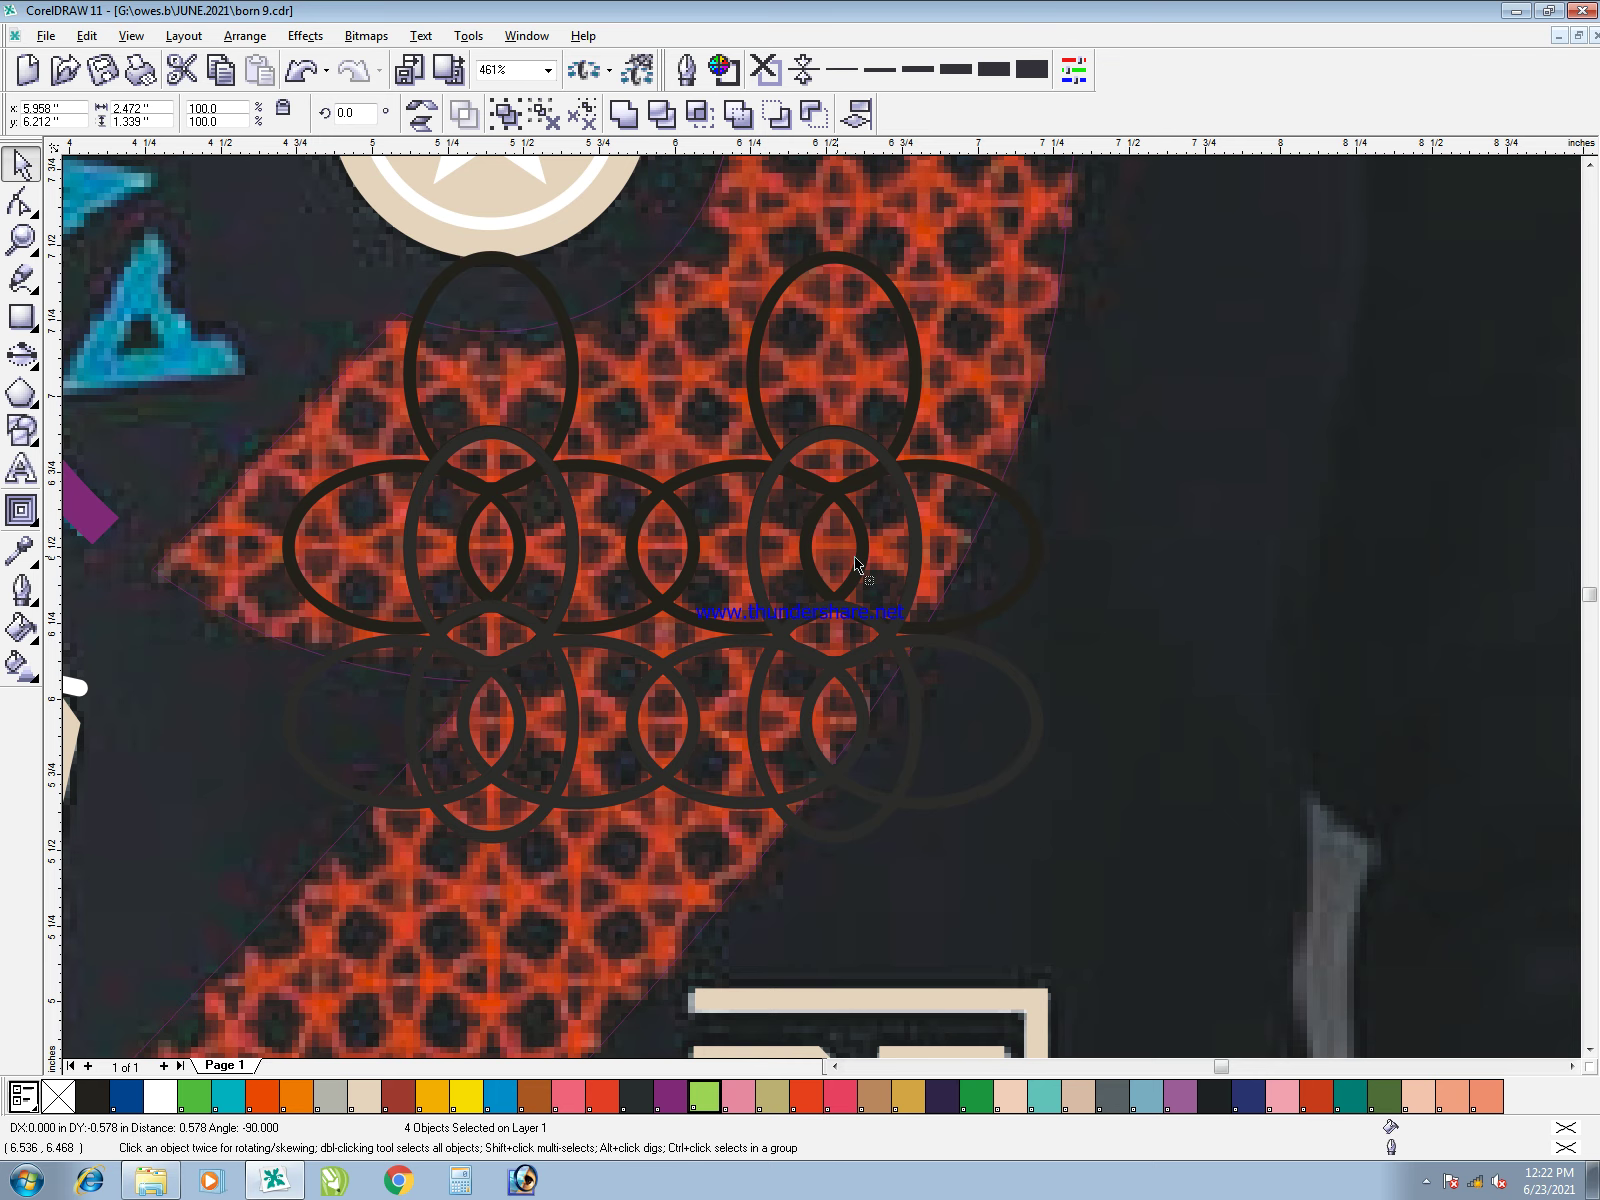
{"action": "left_click_drag", "start_coordinate": [855, 557], "coordinate": [855, 557]}
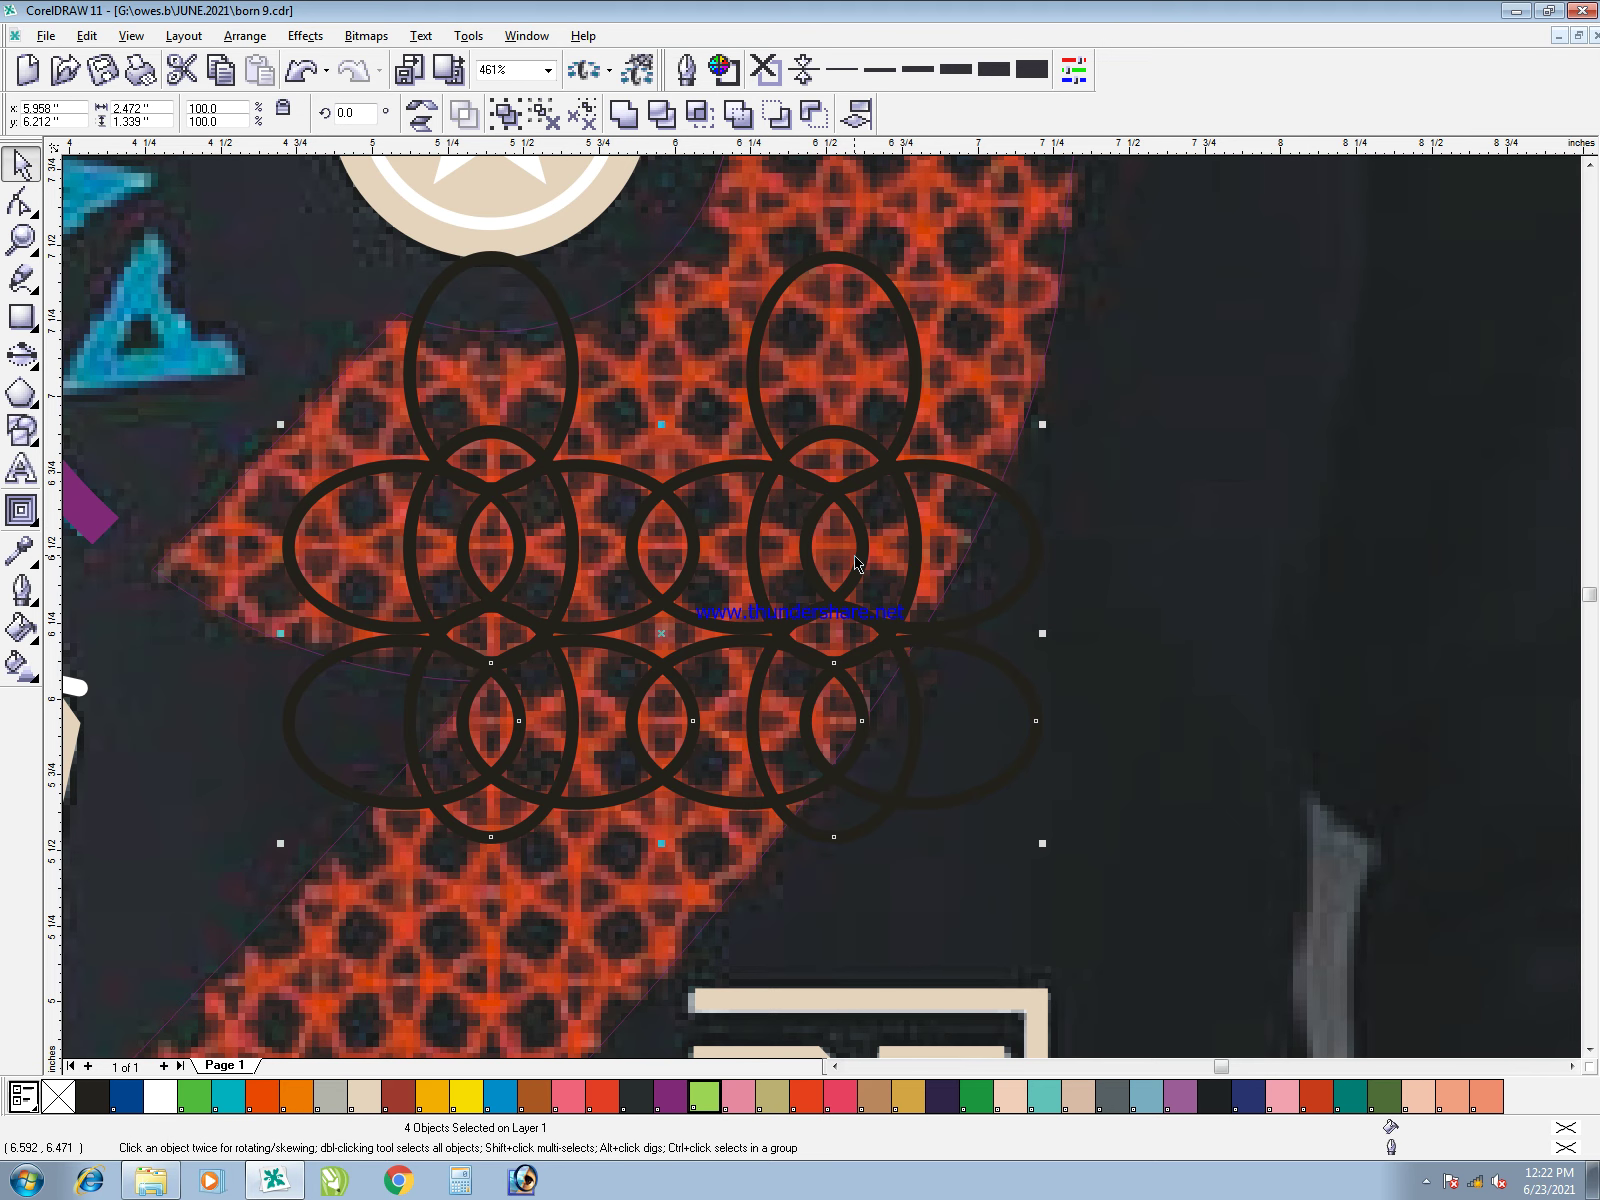
- Delete the lower row of ellipse copies and the copied motif on the left
{"action": "key", "text": "Delete"}
{"action": "left_click", "coordinate": [625, 589]}
{"action": "key", "text": "Delete"}
{"action": "left_click", "coordinate": [518, 540]}
{"action": "key", "text": "Delete"}
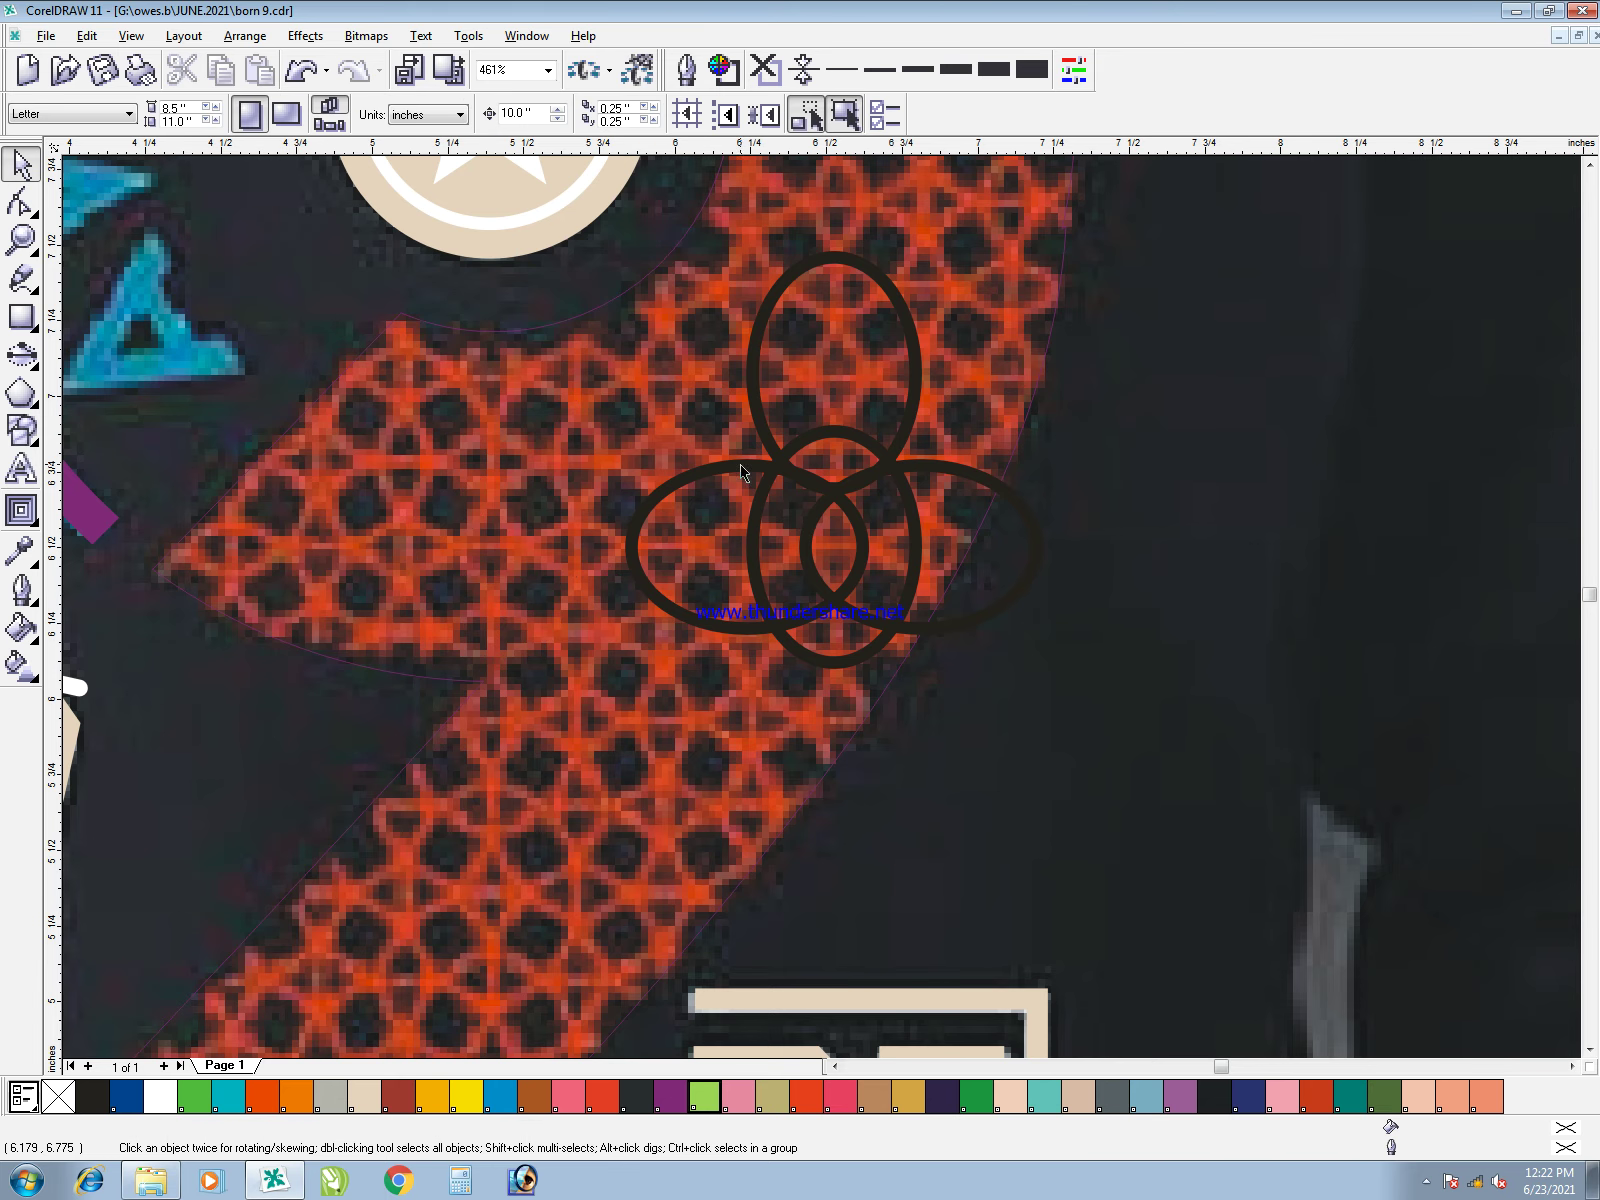
- Delete the upper upright ellipse above the central one
{"action": "left_click", "coordinate": [795, 410]}
{"action": "left_click", "coordinate": [472, 108]}
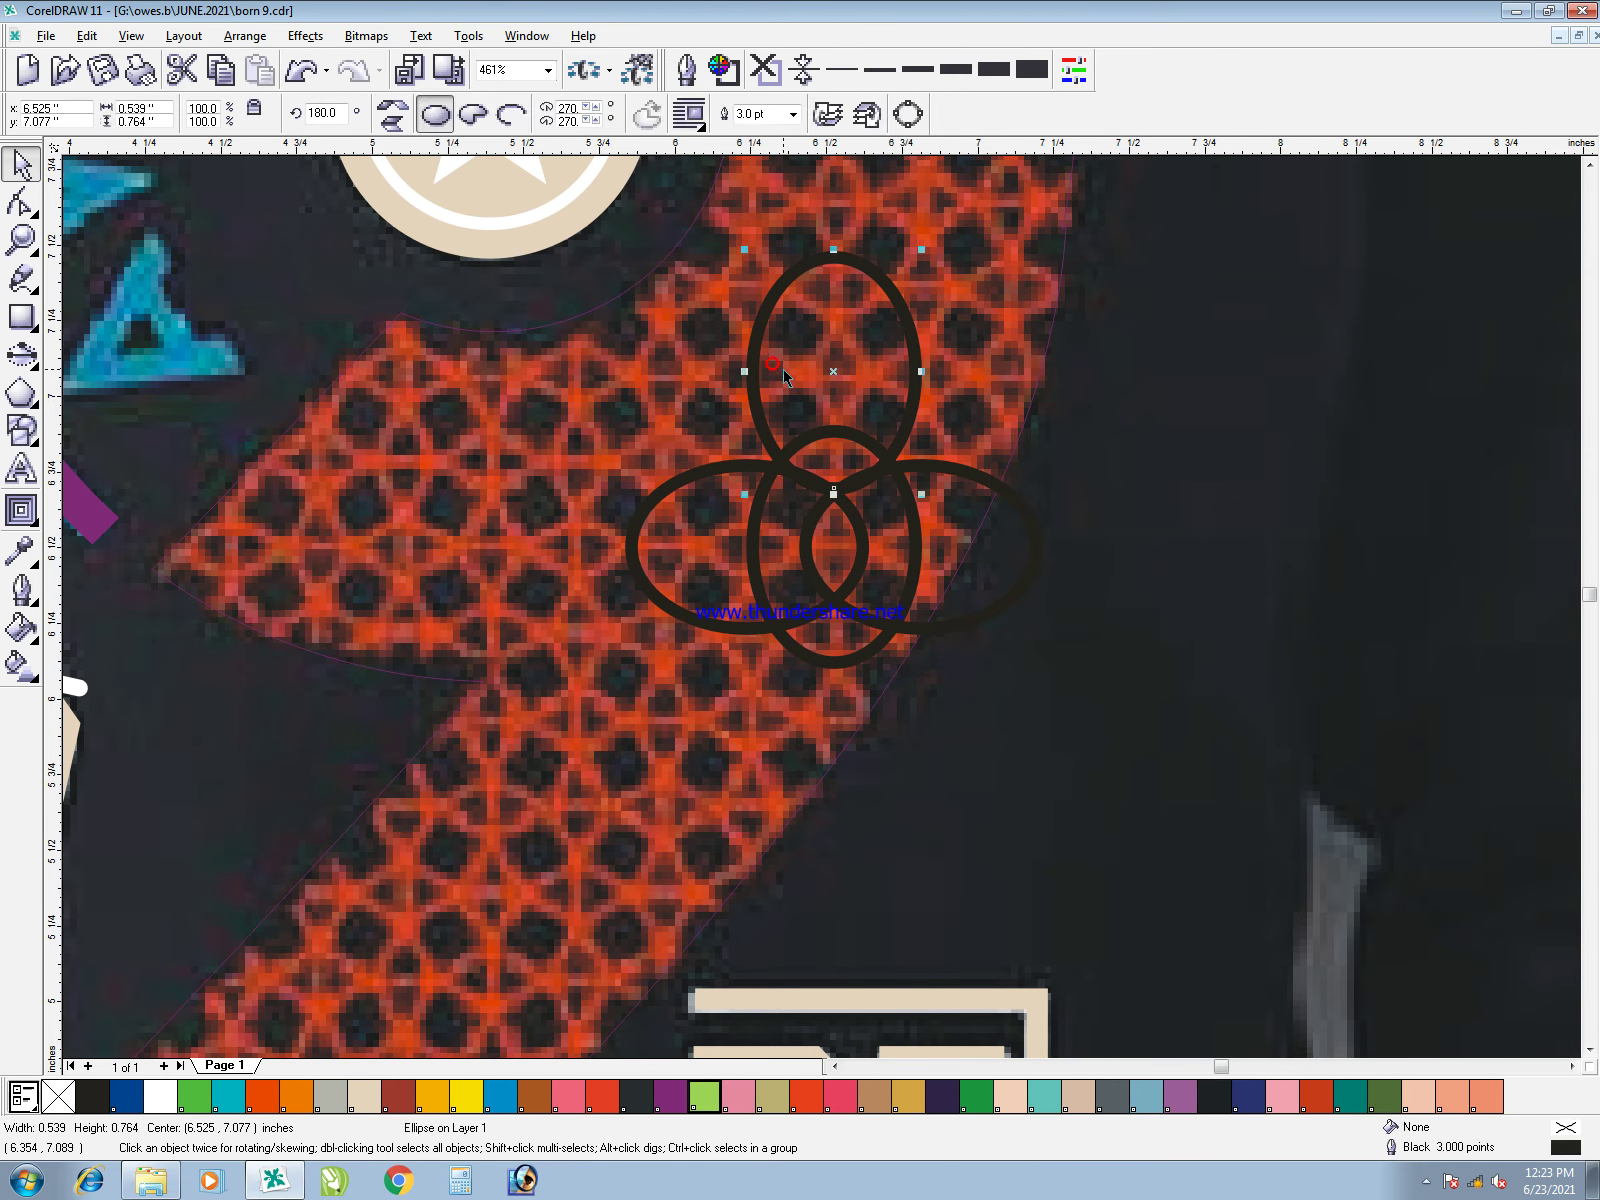
{"action": "key", "text": "Delete"}
- Group the central upright ellipse with the horizontal ellipse pair and save the drawing
{"action": "left_click_drag", "start_coordinate": [538, 378], "coordinate": [537, 377]}
{"action": "left_click_drag", "start_coordinate": [962, 561], "coordinate": [798, 558]}
{"action": "key", "text": "Escape"}
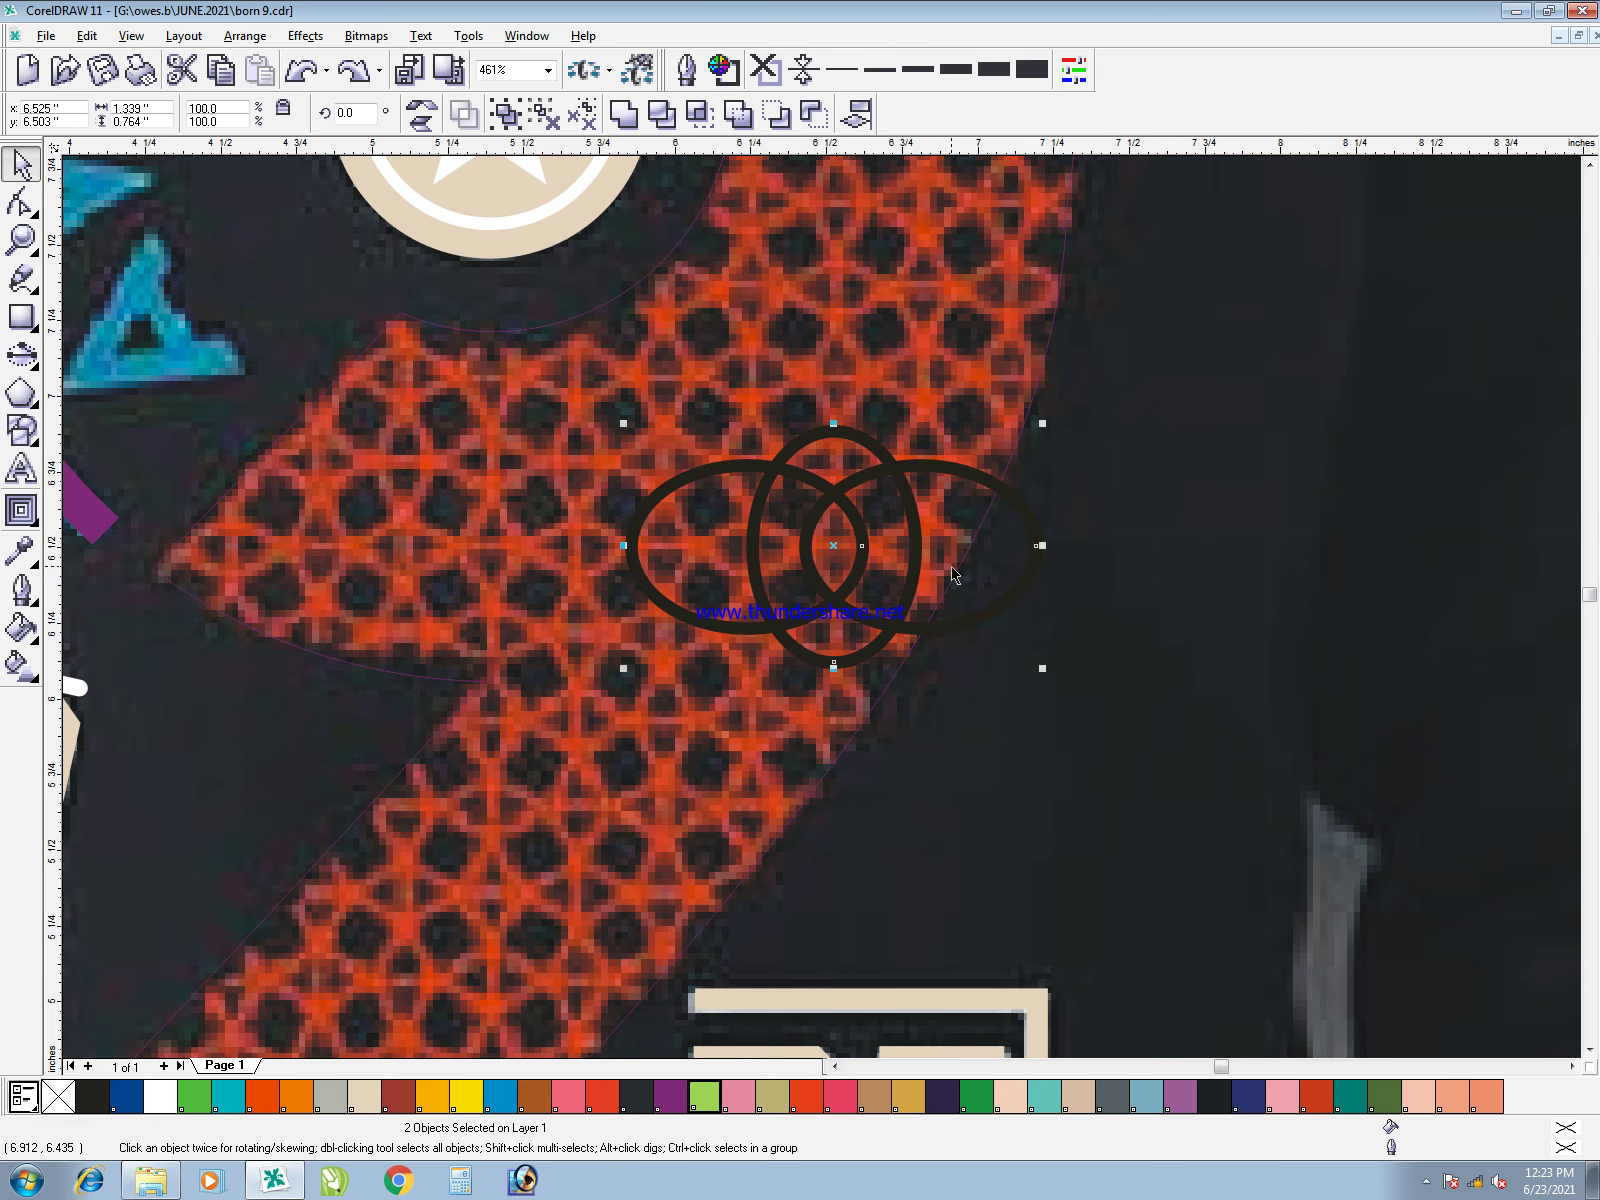
{"action": "key", "text": "ctrl+g"}
{"action": "key", "text": "ctrl+s"}
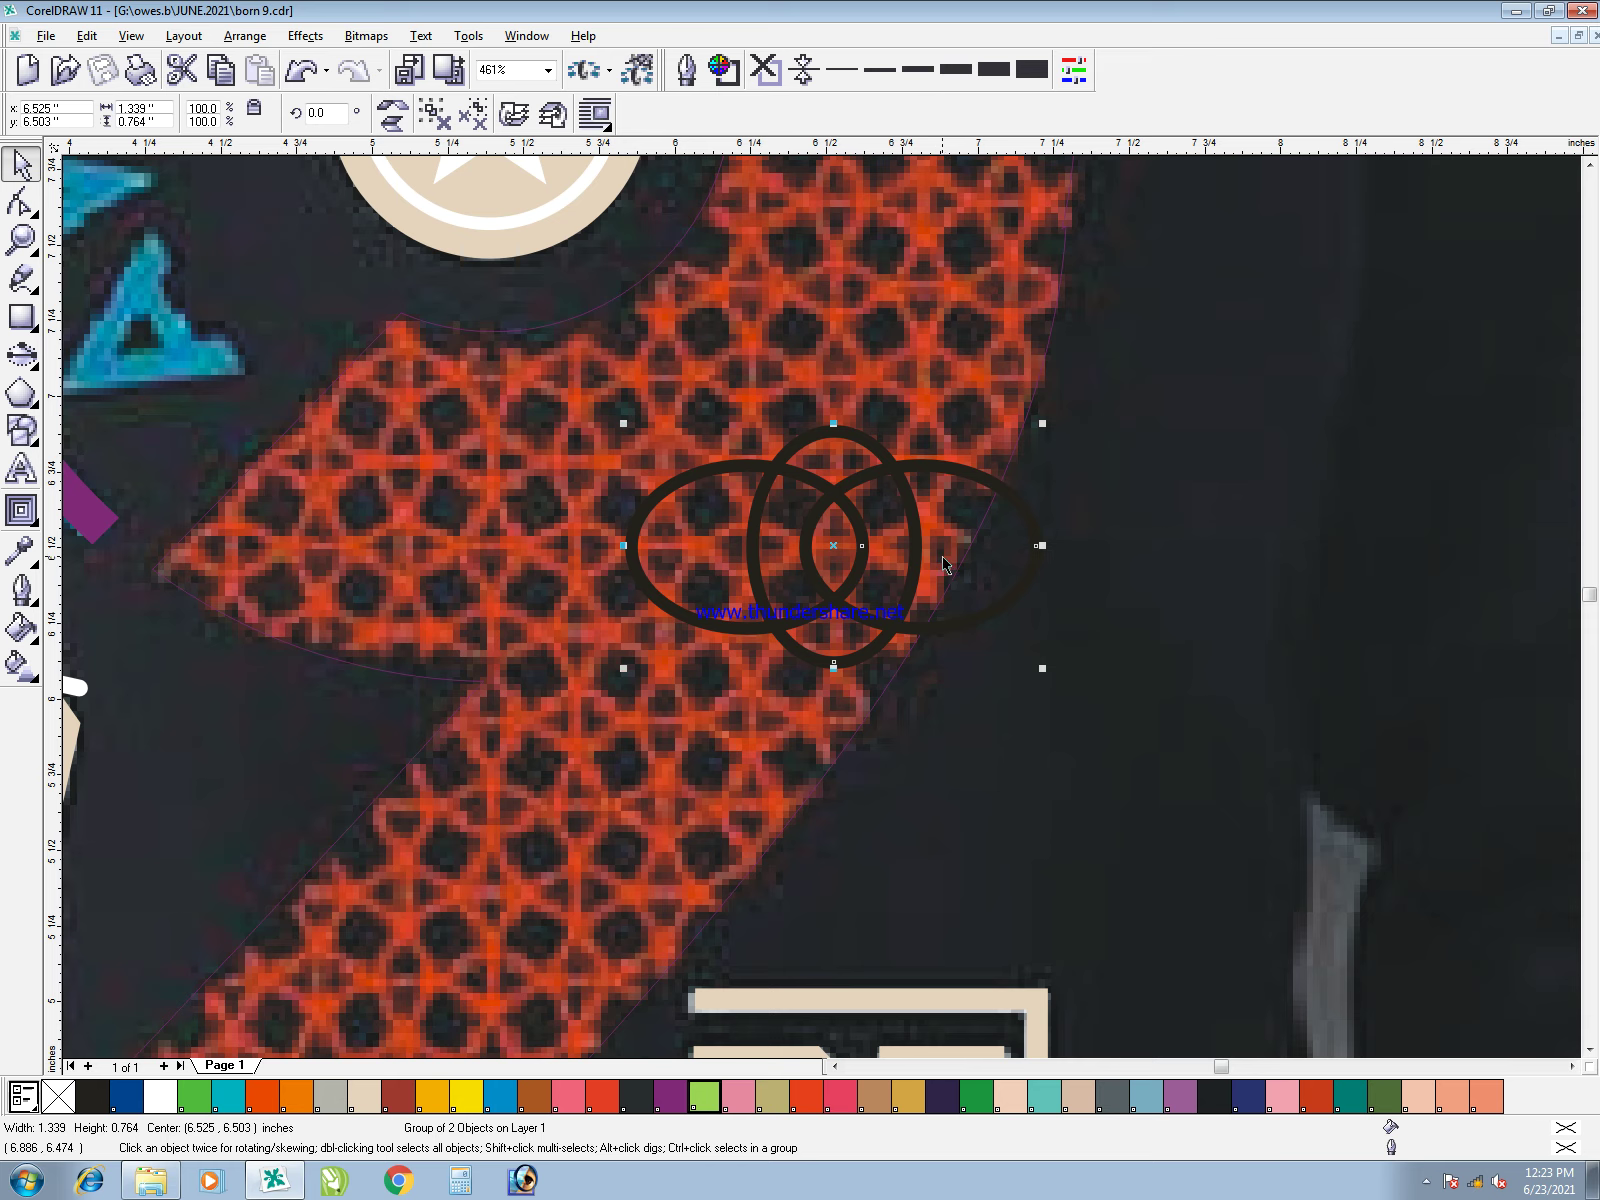
- Copy the grouped ellipse motif horizontally to the left so the neighbouring horizontal ellipses overlap
{"action": "left_click_drag", "start_coordinate": [940, 563], "coordinate": [600, 549]}
{"action": "left_click", "coordinate": [1035, 835]}
{"action": "left_click", "coordinate": [787, 598]}
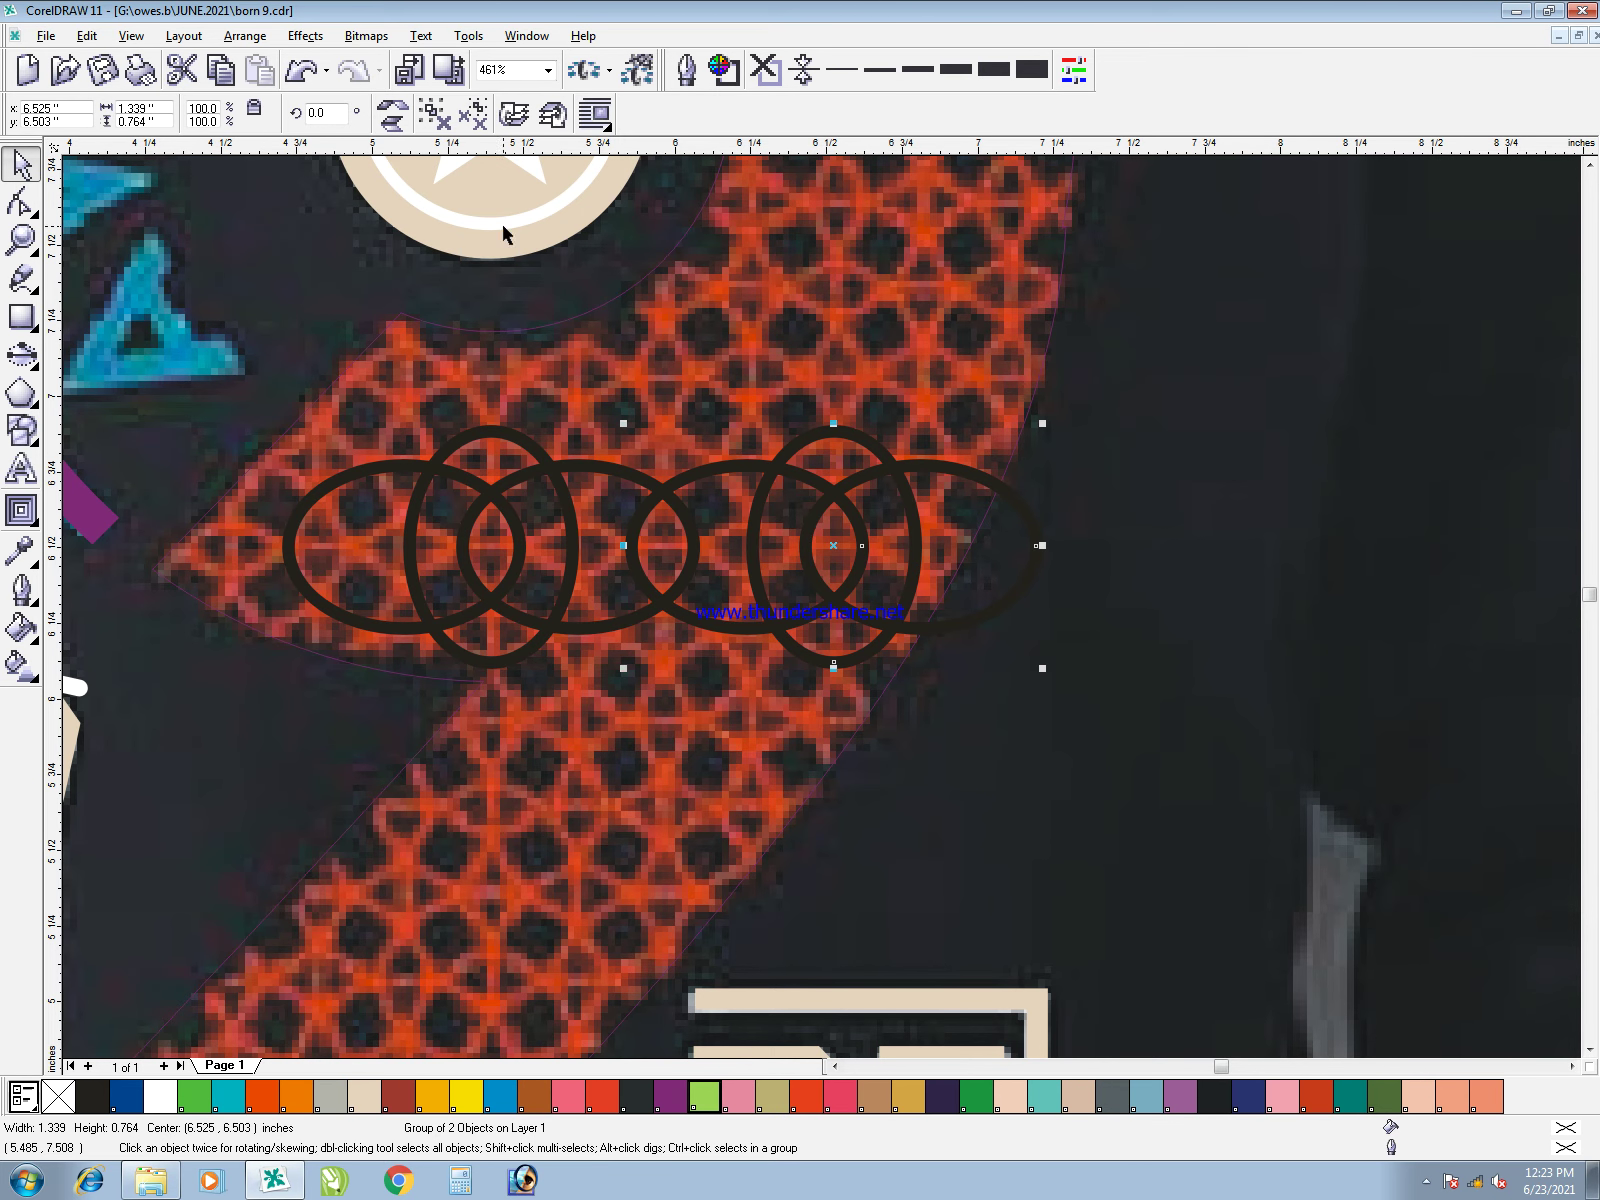
{"action": "left_click", "coordinate": [1000, 768]}
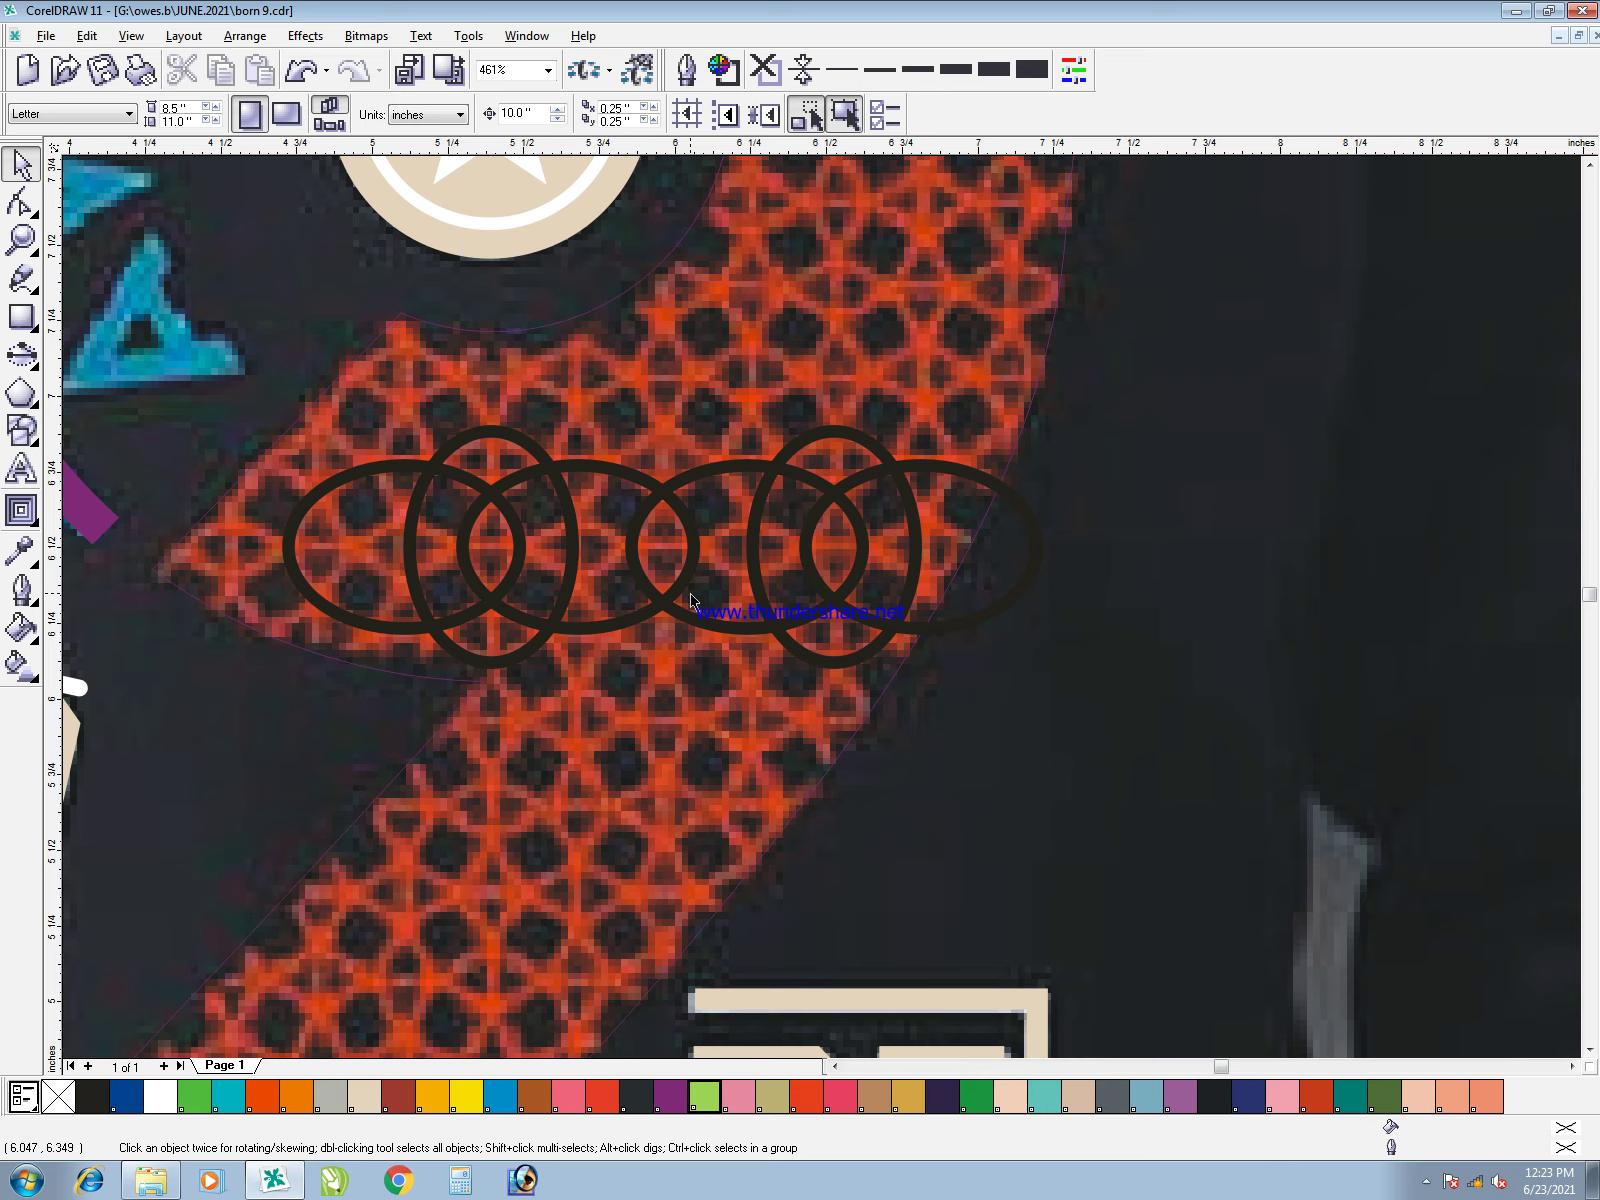
- Try shifting individual parts of the two motifs and undo the moves
{"action": "left_click", "coordinate": [628, 530]}
{"action": "left_click", "coordinate": [1093, 810]}
{"action": "left_click_drag", "start_coordinate": [613, 531], "coordinate": [612, 502]}
{"action": "key", "text": "ctrl+z"}
{"action": "left_click", "coordinate": [743, 540]}
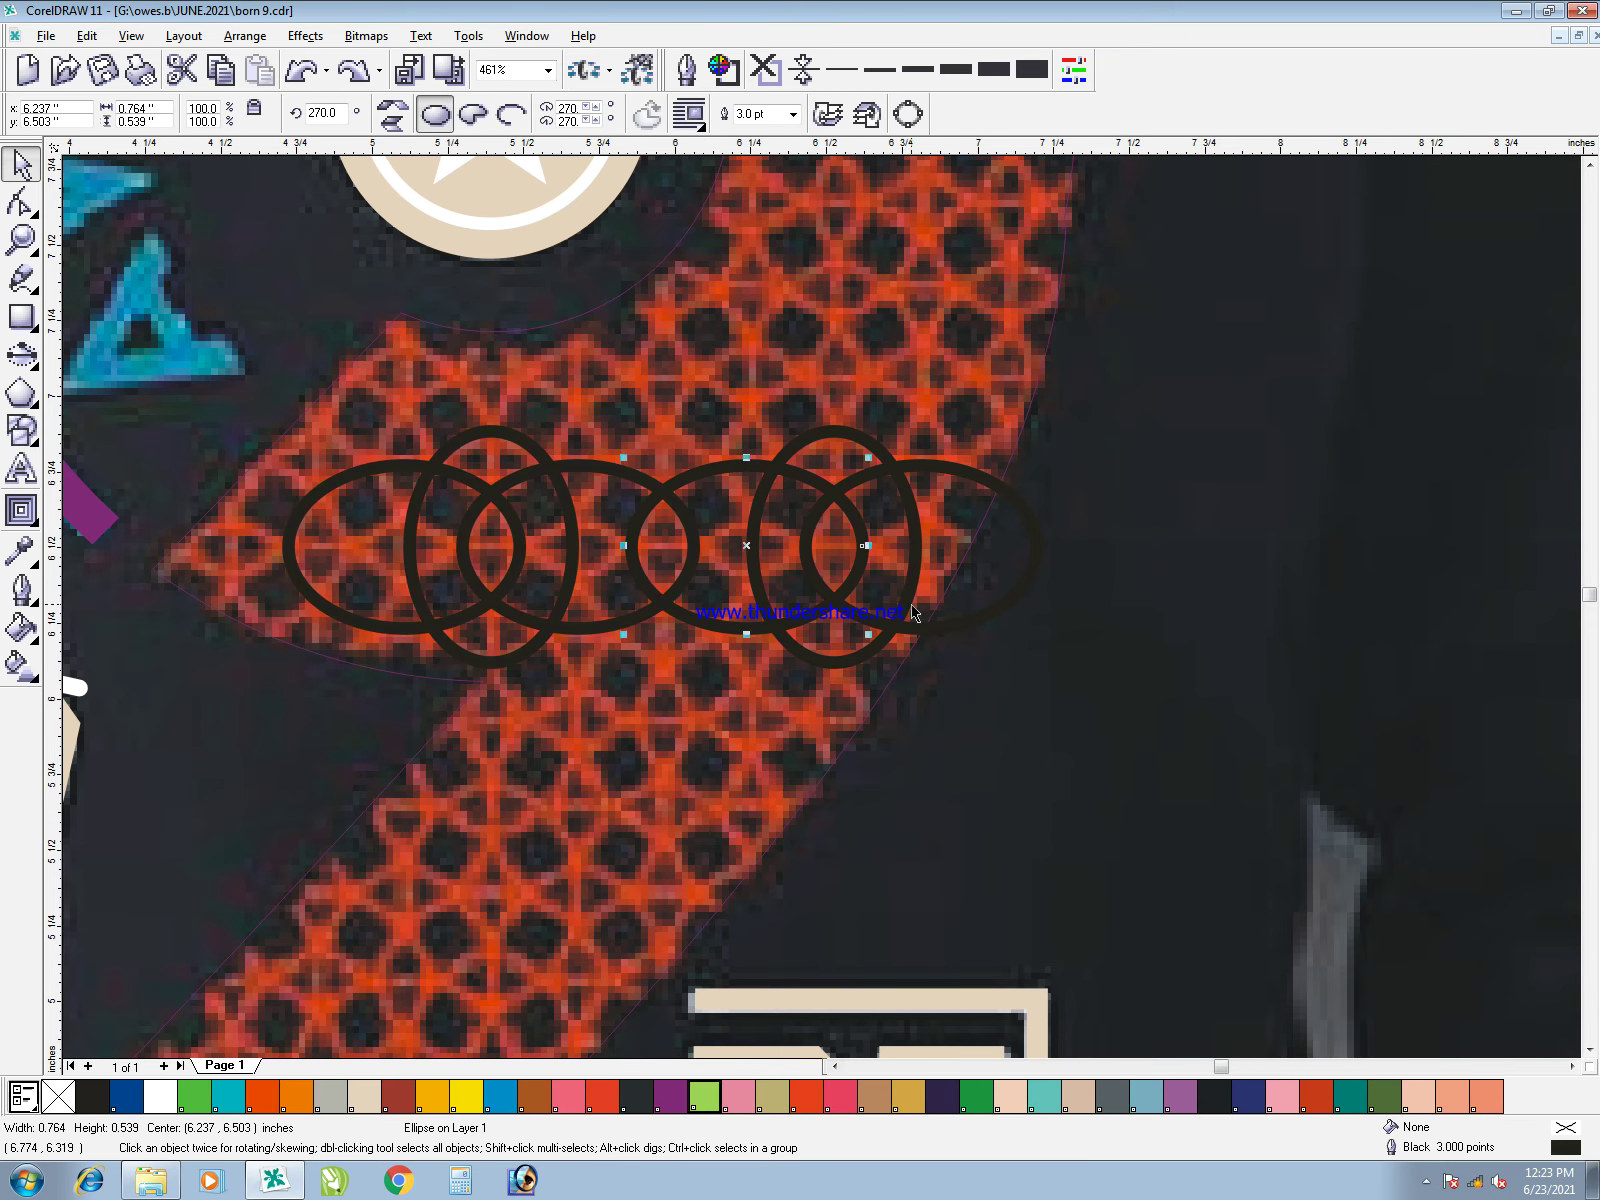
{"action": "left_click", "coordinate": [1038, 703]}
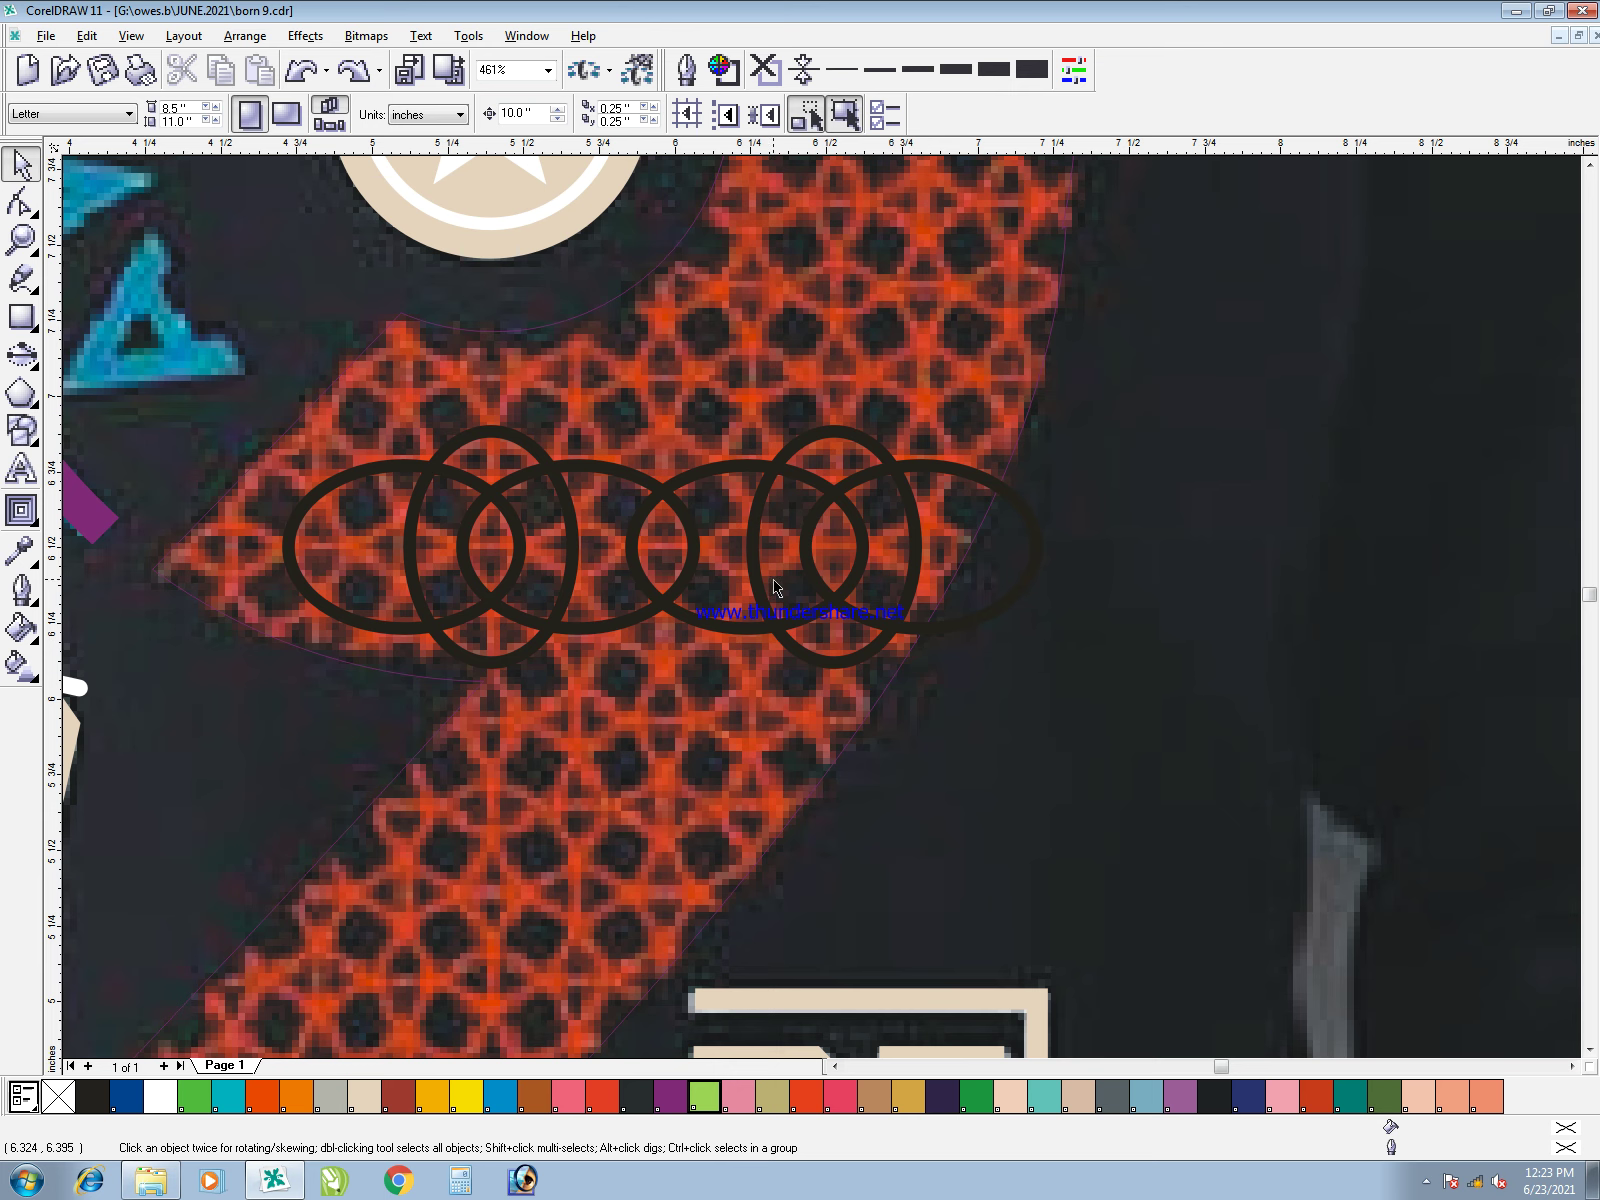
{"action": "left_click_drag", "start_coordinate": [728, 590], "coordinate": [680, 650]}
{"action": "key", "text": "ctrl+z"}
- Delete the copied motif on the left, then try moving part of the remaining motif left and undo that move
{"action": "left_click", "coordinate": [1058, 774]}
{"action": "left_click", "coordinate": [572, 578]}
{"action": "key", "text": "Delete"}
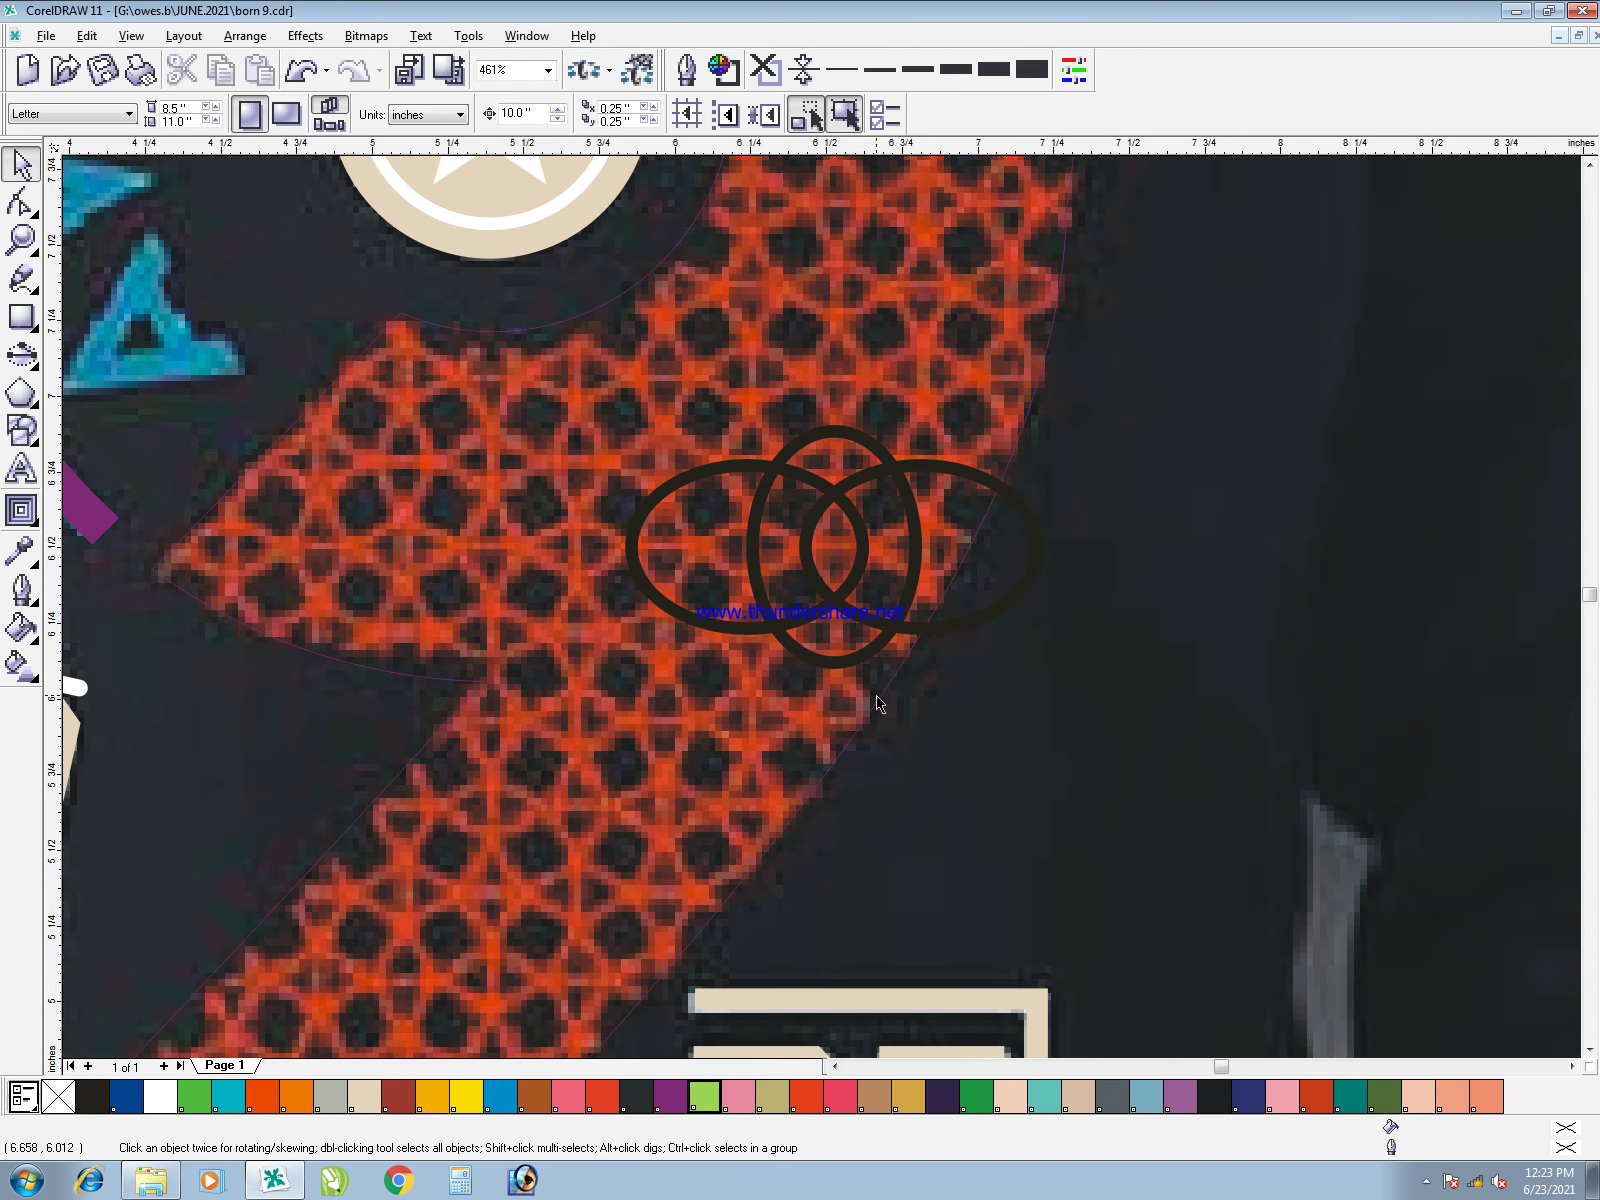
{"action": "left_click_drag", "start_coordinate": [850, 586], "coordinate": [496, 586]}
{"action": "key", "text": "ctrl+z"}
- Copy all three ellipses to the left, centred at X 5.375 and Y 6.503 inches, and group the copy
{"action": "left_click_drag", "start_coordinate": [1200, 786], "coordinate": [602, 395]}
{"action": "left_click_drag", "start_coordinate": [822, 537], "coordinate": [467, 482]}
{"action": "left_click_drag", "start_coordinate": [570, 546], "coordinate": [617, 575]}
{"action": "key", "text": "ctrl+g"}
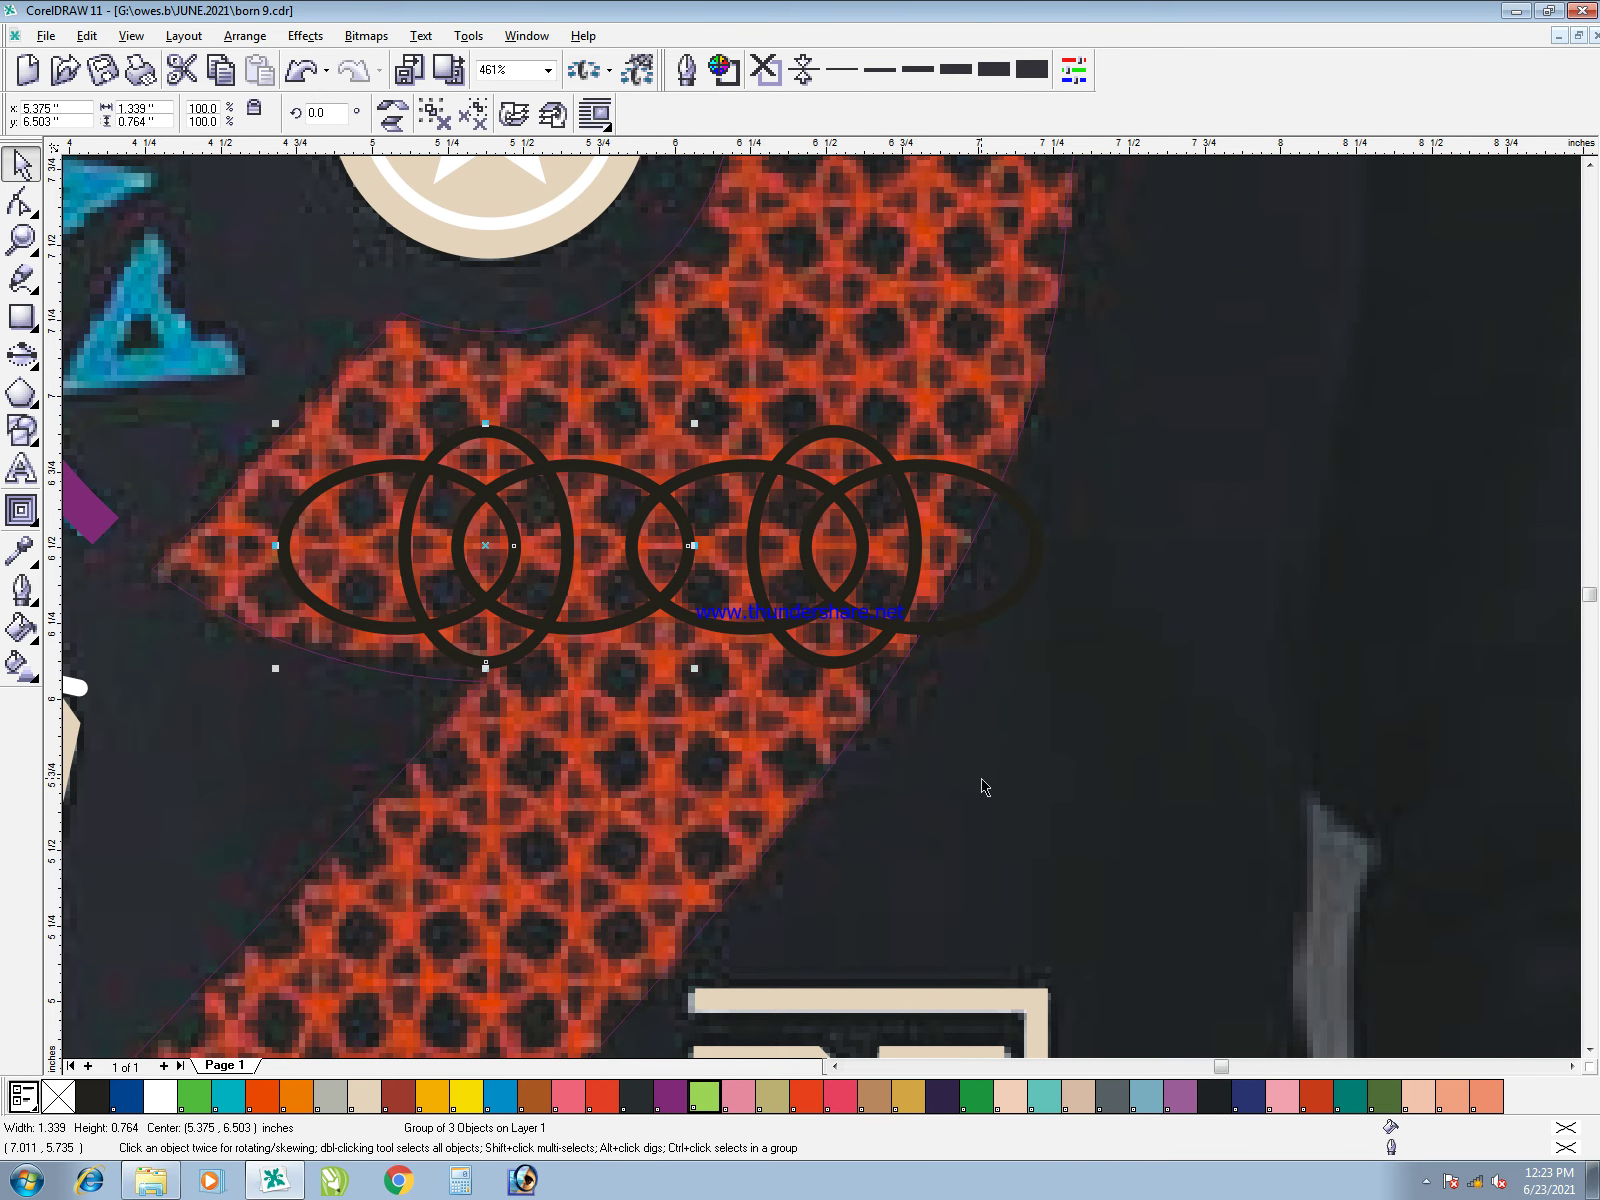
- Copy the row of two ellipse motifs straight down to Y 5.944 inches and group the copied row
{"action": "left_click_drag", "start_coordinate": [1150, 772], "coordinate": [236, 393]}
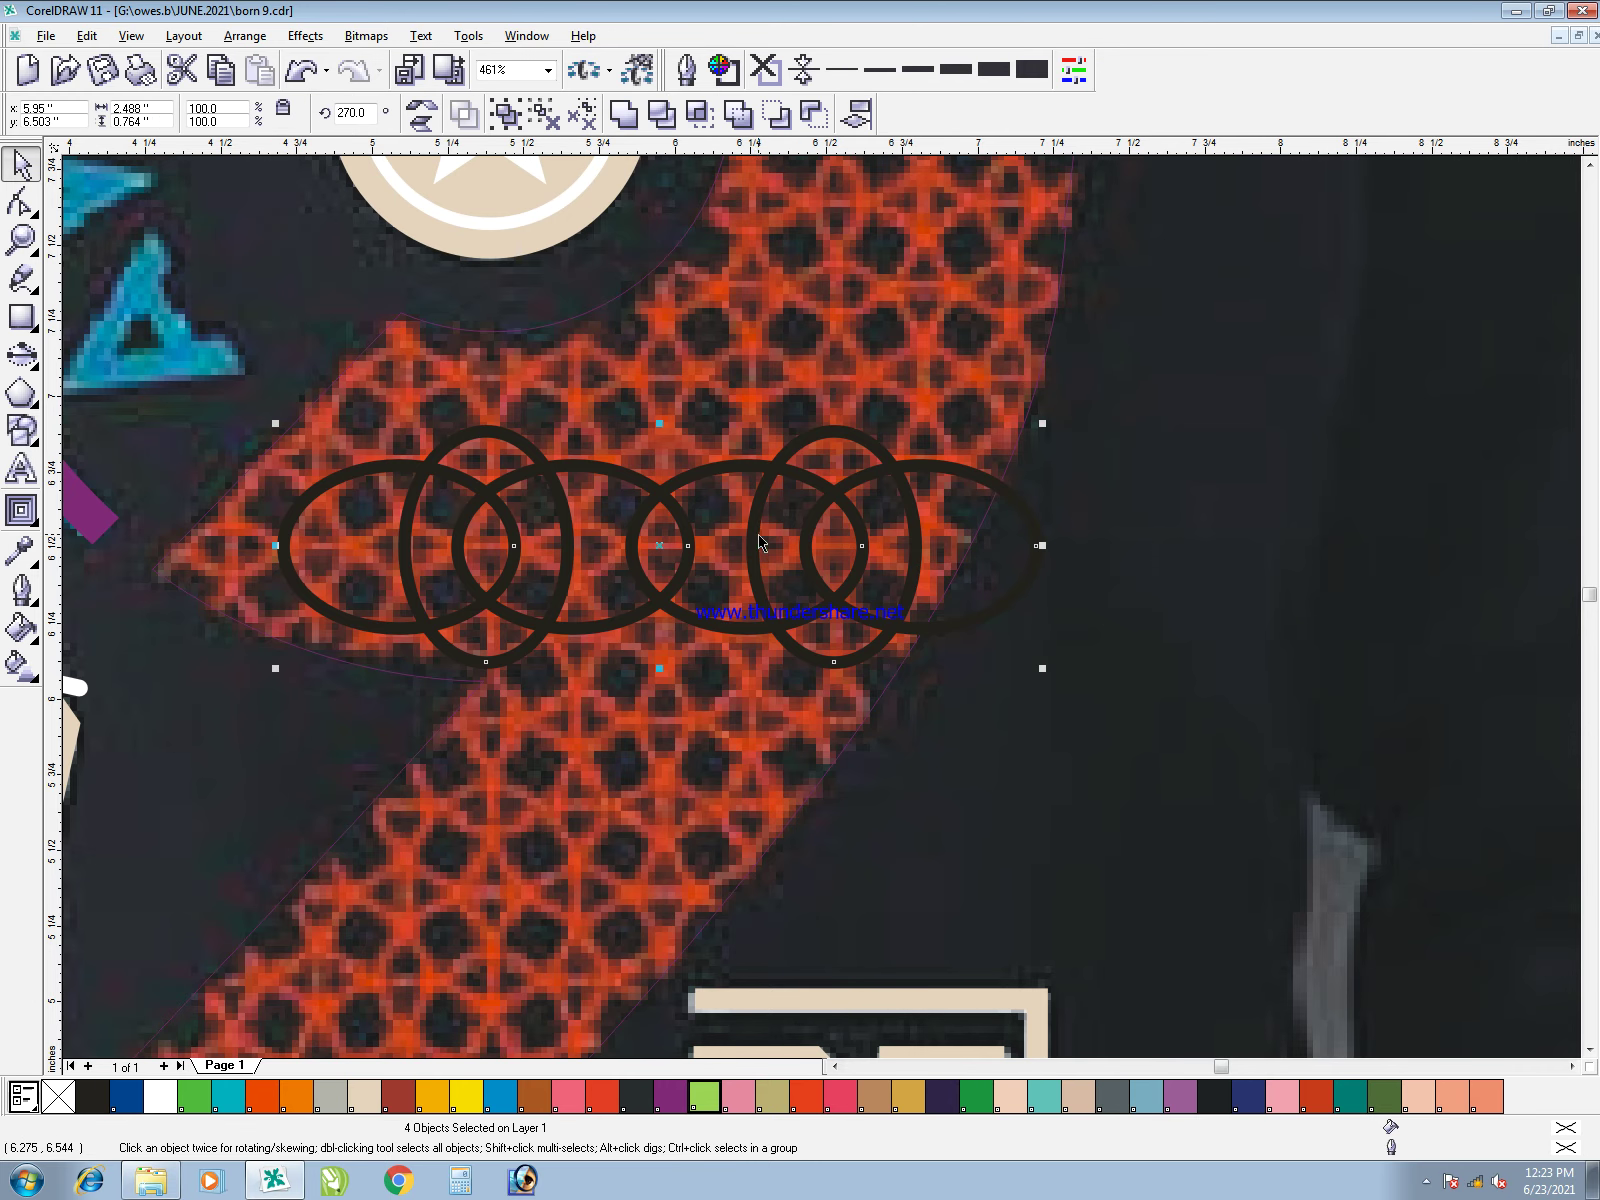
{"action": "left_click_drag", "start_coordinate": [603, 505], "coordinate": [658, 668]}
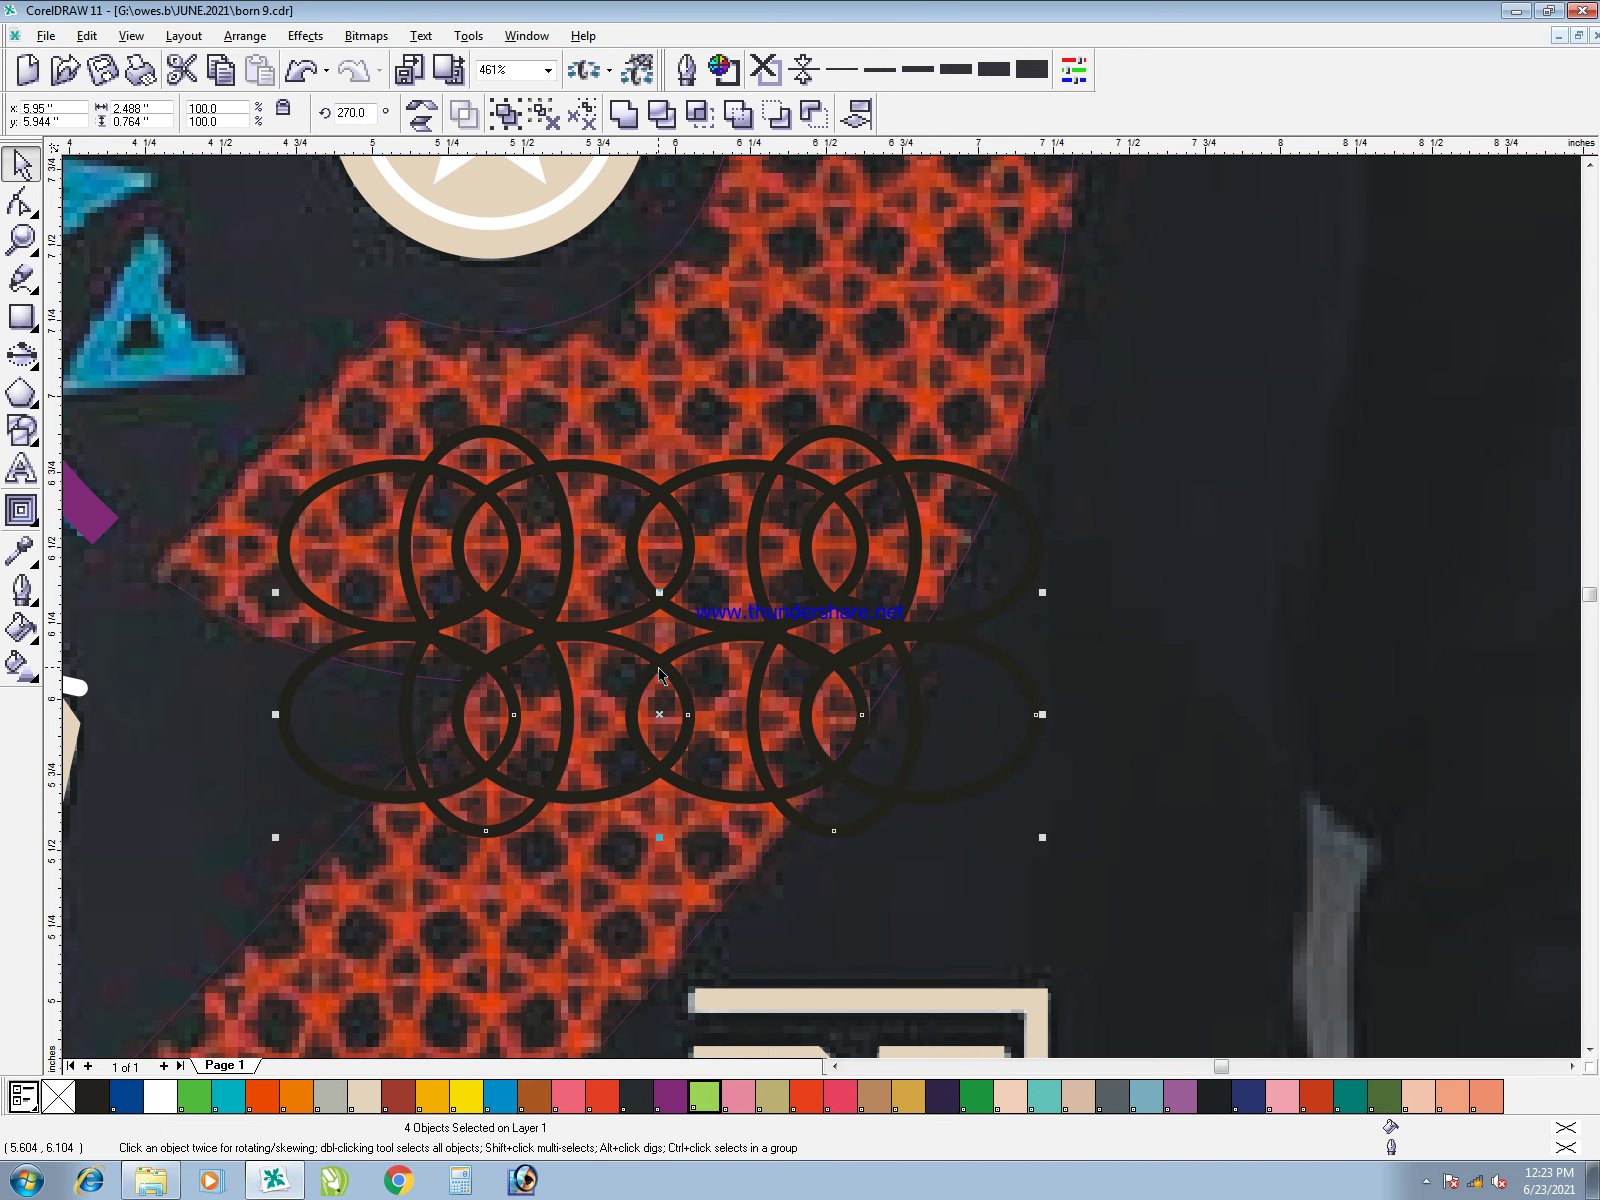
{"action": "key", "text": "ctrl+g"}
{"action": "left_click", "coordinate": [923, 840]}
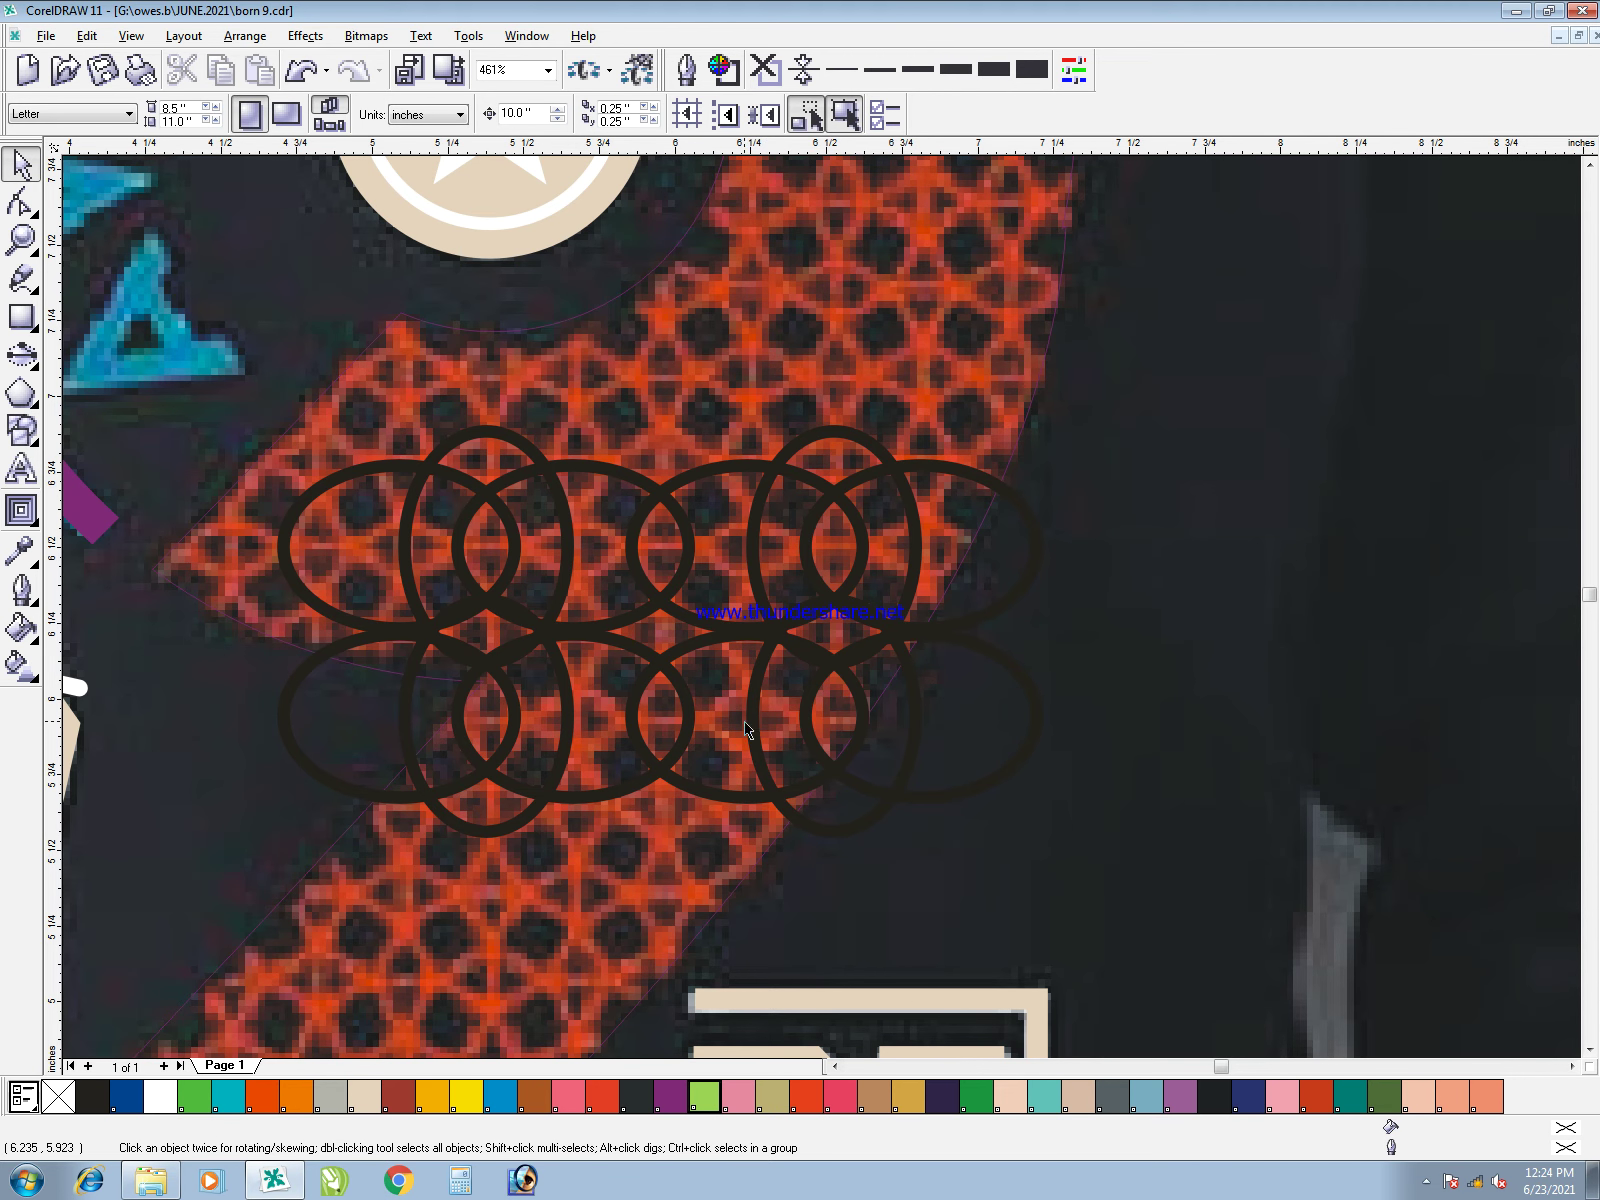
- Undo the copied row and the left motif copy, then try moving the upright ellipse to the right and undo it
{"action": "key", "text": "space"}
{"action": "key", "text": "space"}
{"action": "left_click", "coordinate": [781, 735]}
{"action": "key", "text": "ctrl+z"}
{"action": "key", "text": "ctrl+z"}
{"action": "key", "text": "ctrl+z"}
{"action": "key", "text": "ctrl+z"}
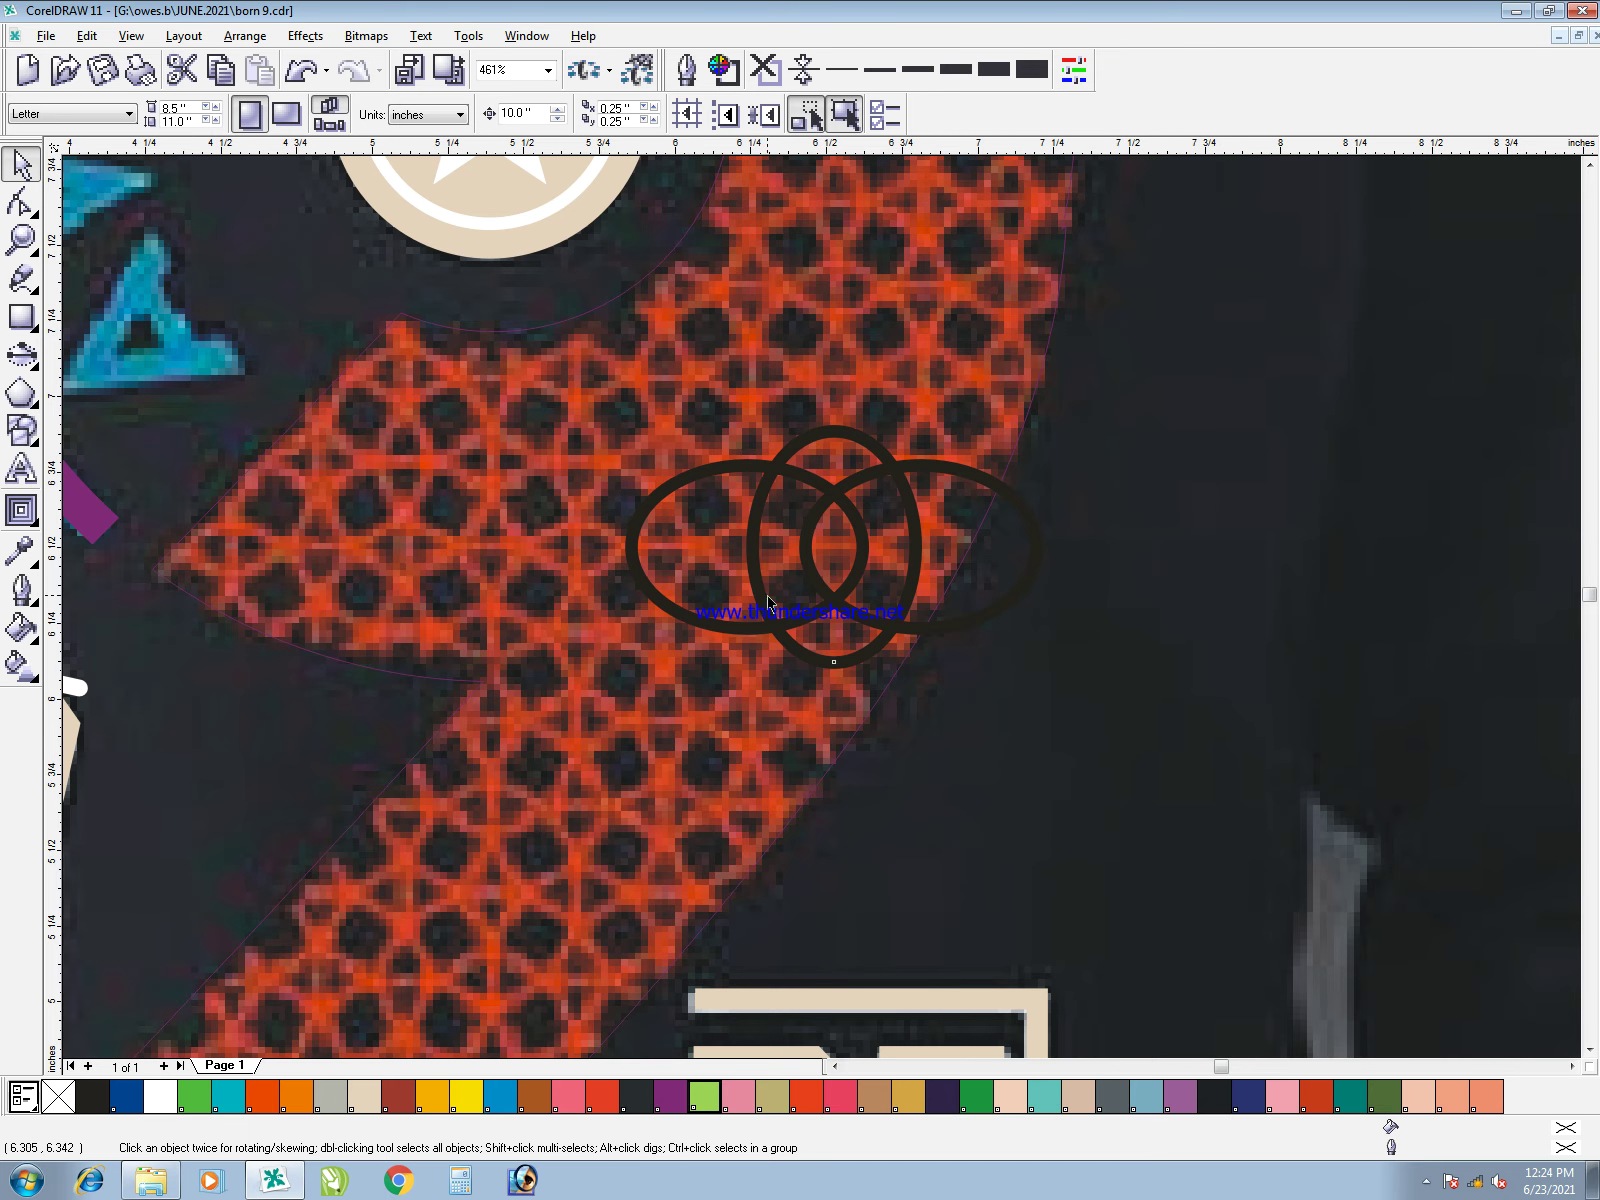
{"action": "left_click_drag", "start_coordinate": [768, 598], "coordinate": [1117, 639]}
{"action": "key", "text": "ctrl+z"}
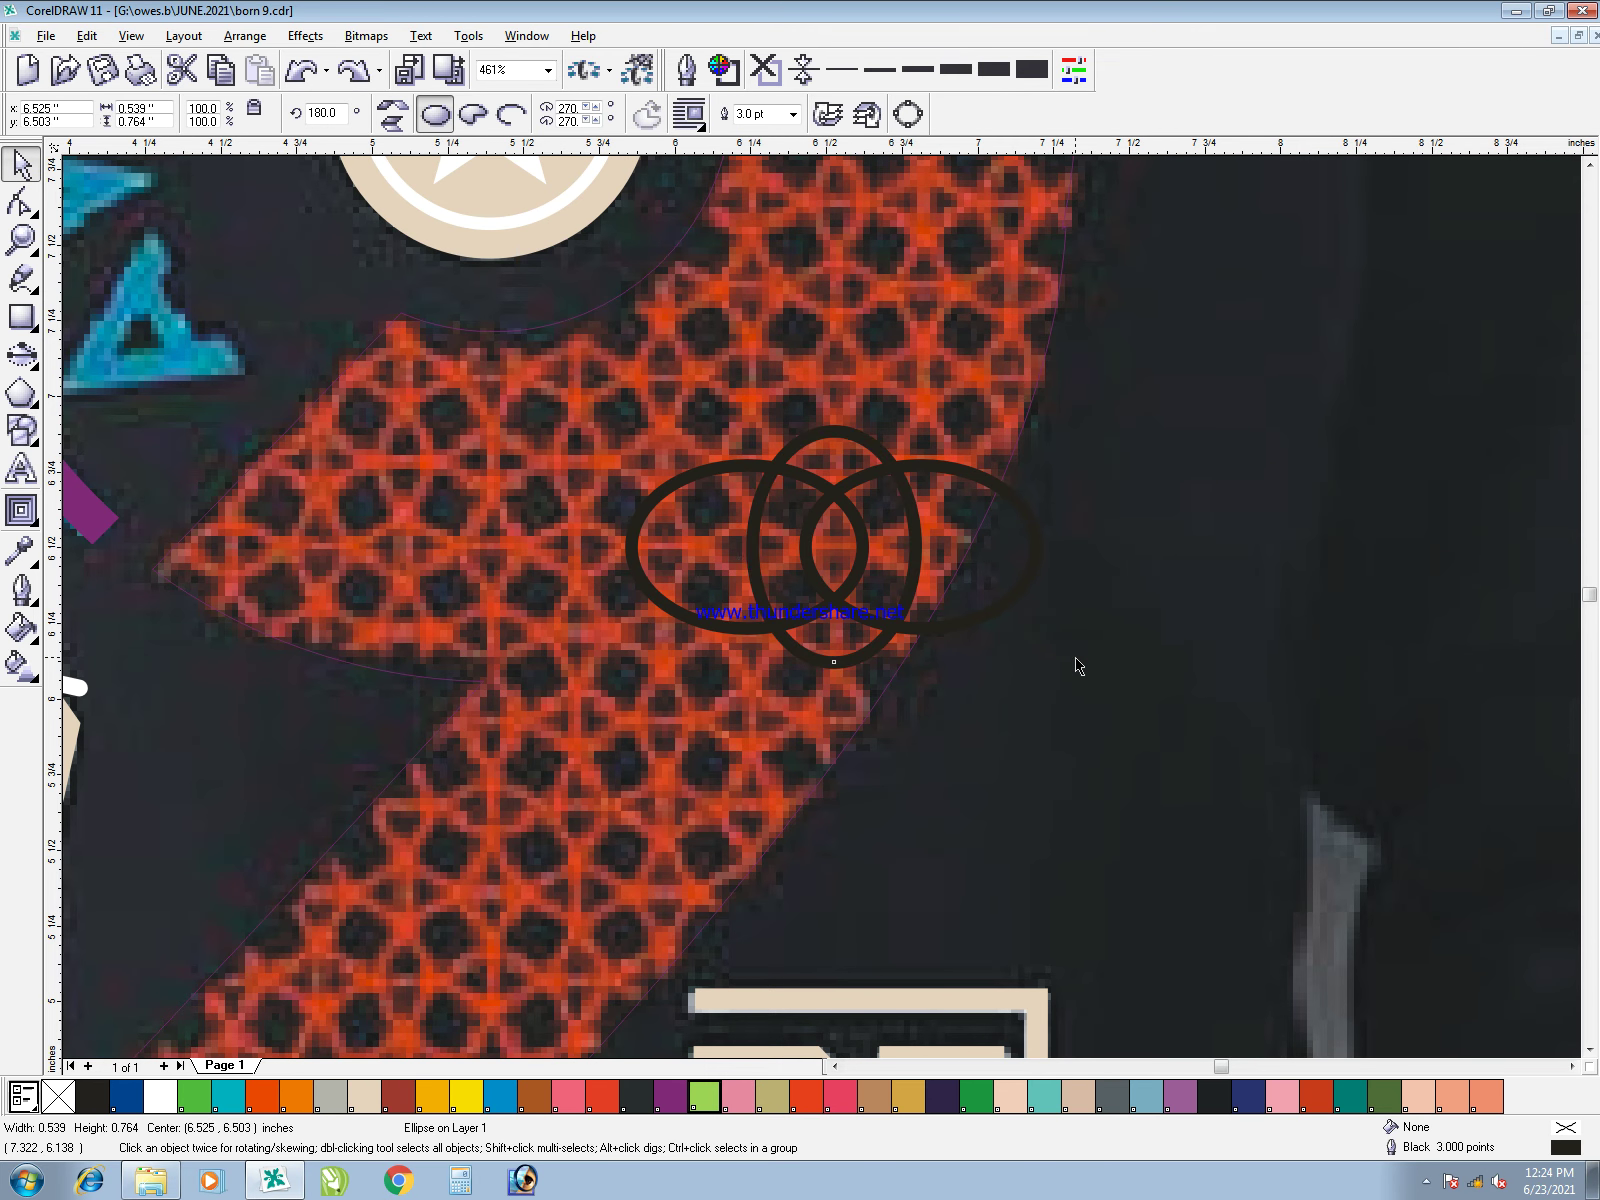
- Group the upright ellipse and the horizontal ellipse pair into one three-ellipse motif
{"action": "key", "text": "Escape"}
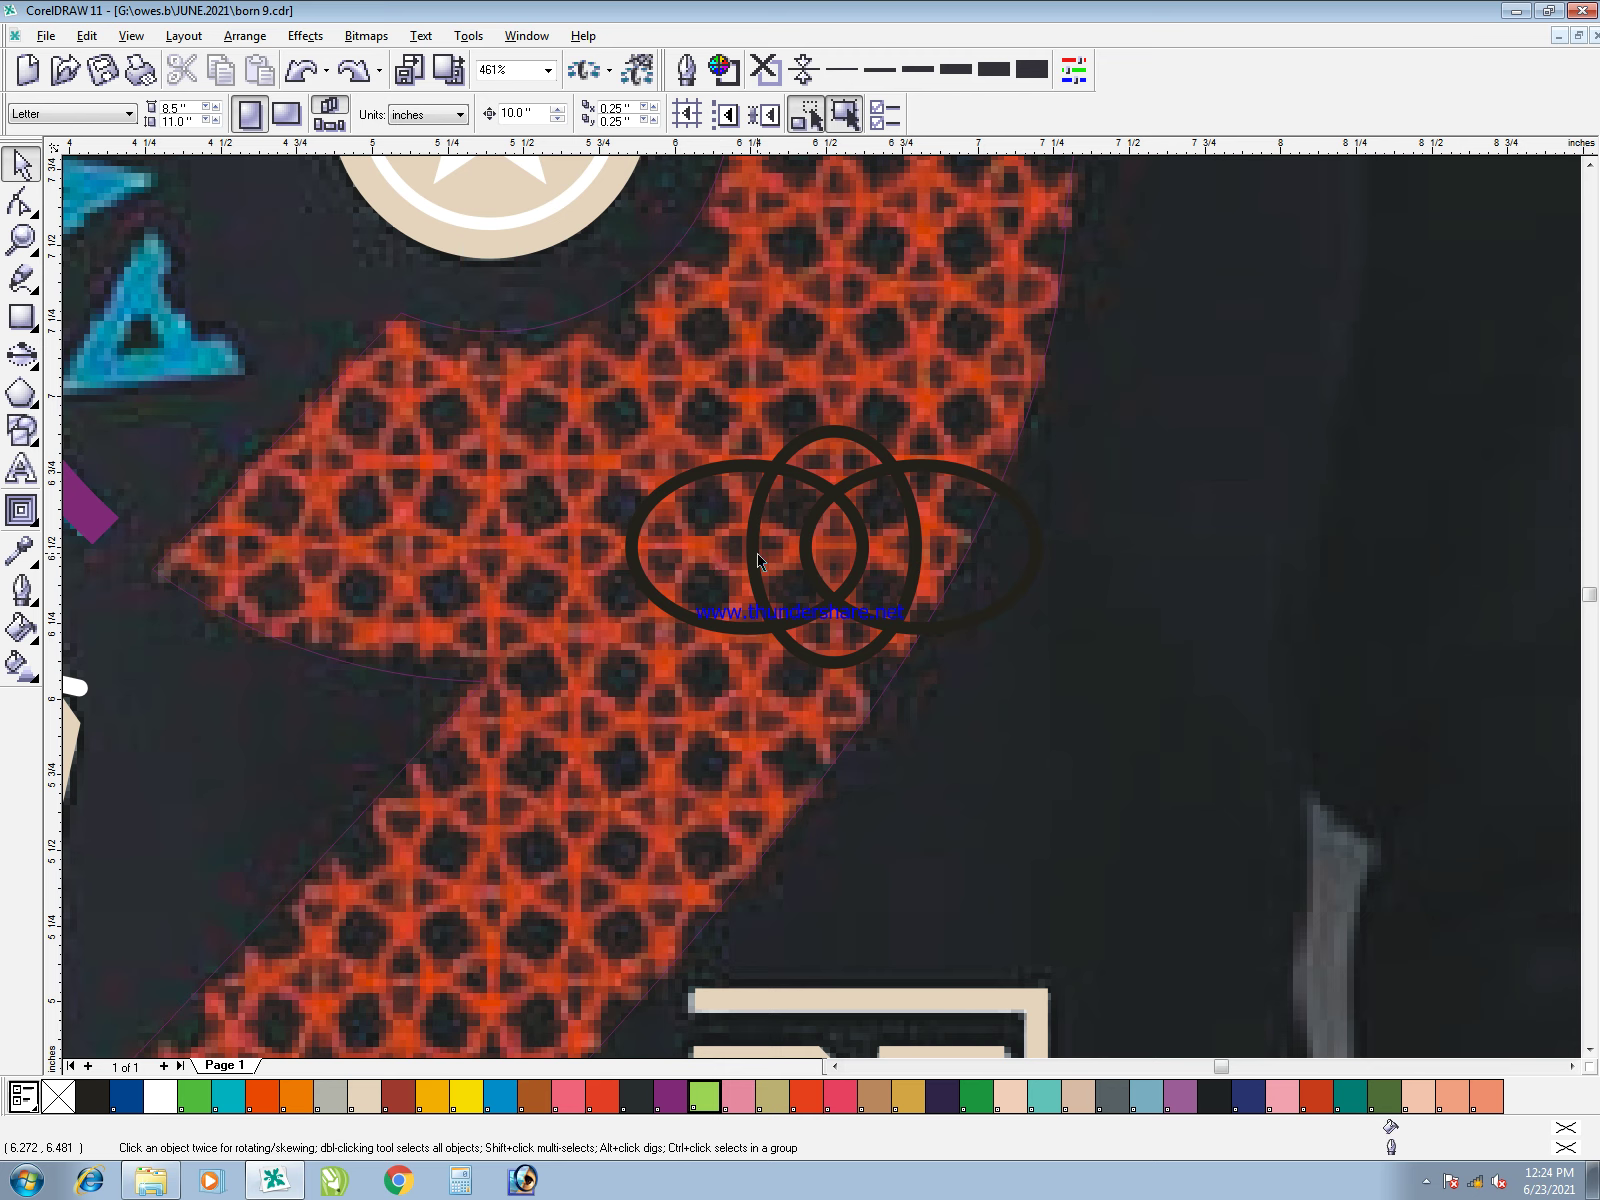
{"action": "left_click_drag", "start_coordinate": [1148, 743], "coordinate": [491, 318]}
{"action": "key", "text": "ctrl+g"}
- Copy the motif diagonally down-left to X 6.264, Y 6.202 inches and repeat the copy four times along the 9's tail
{"action": "left_click_drag", "start_coordinate": [837, 530], "coordinate": [758, 618]}
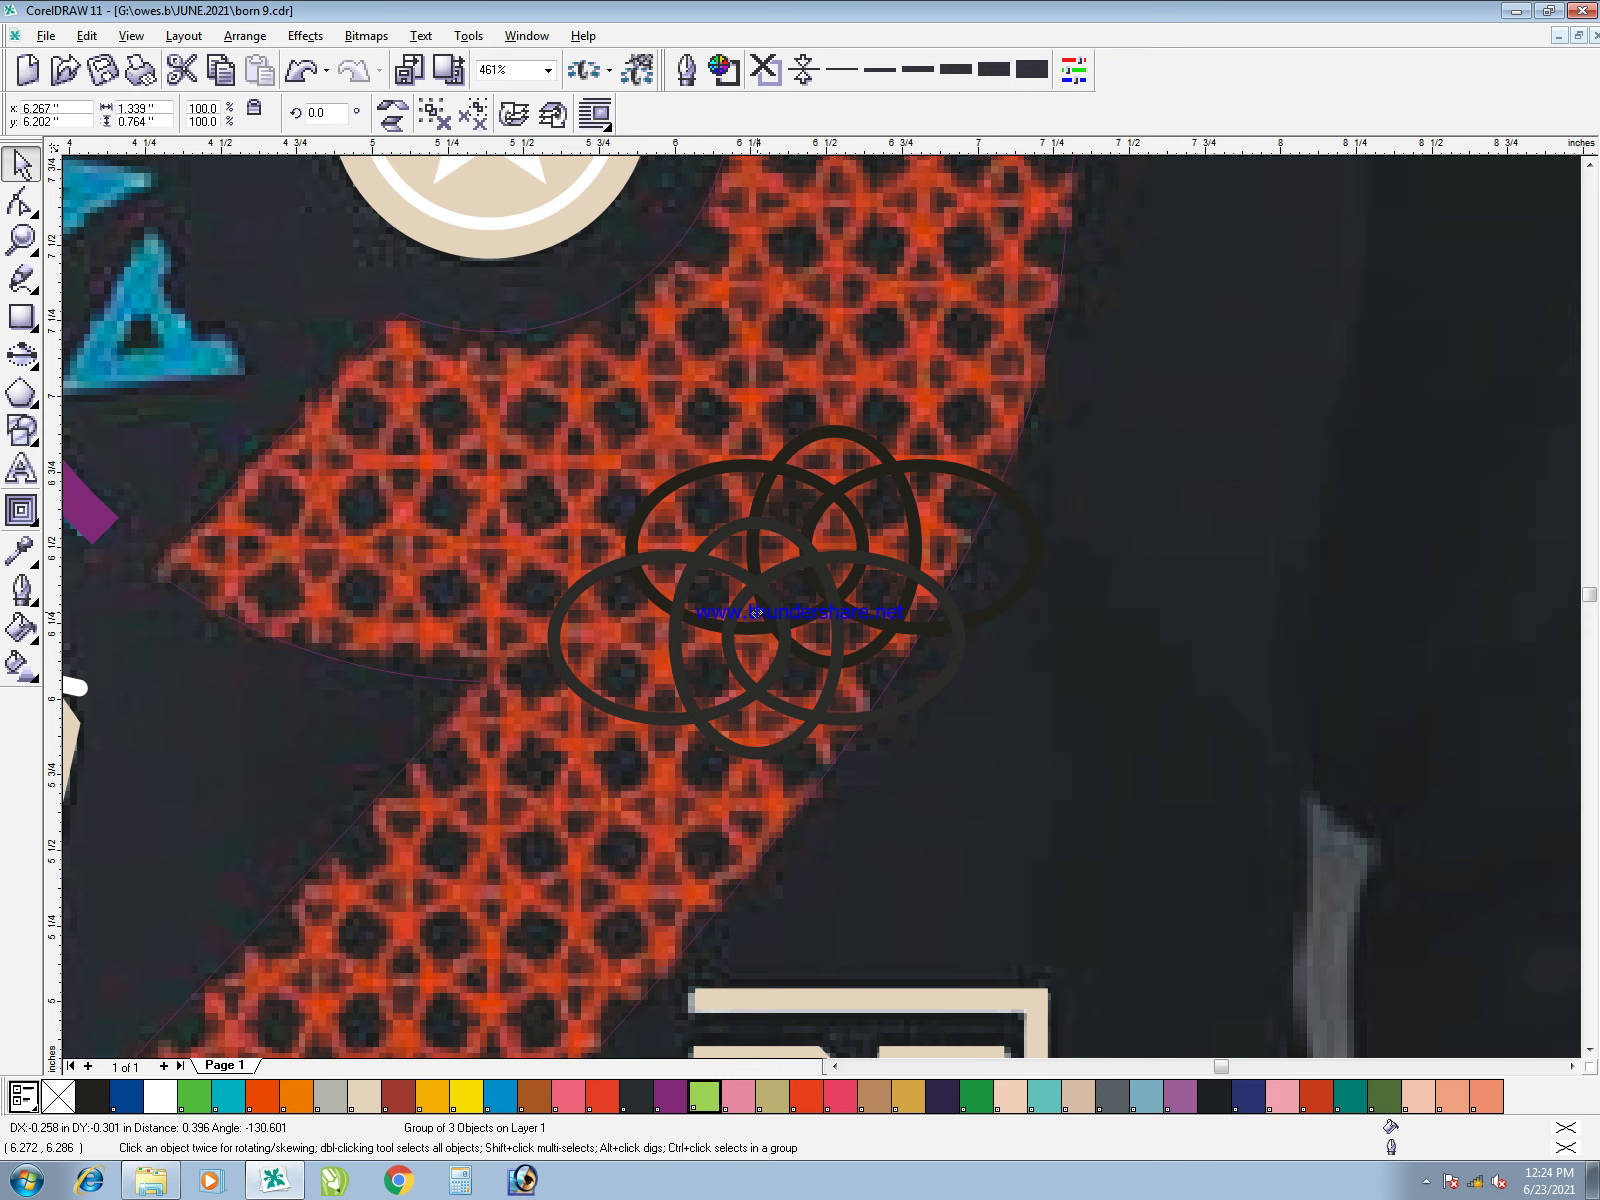
{"action": "left_click_drag", "start_coordinate": [758, 618], "coordinate": [758, 619]}
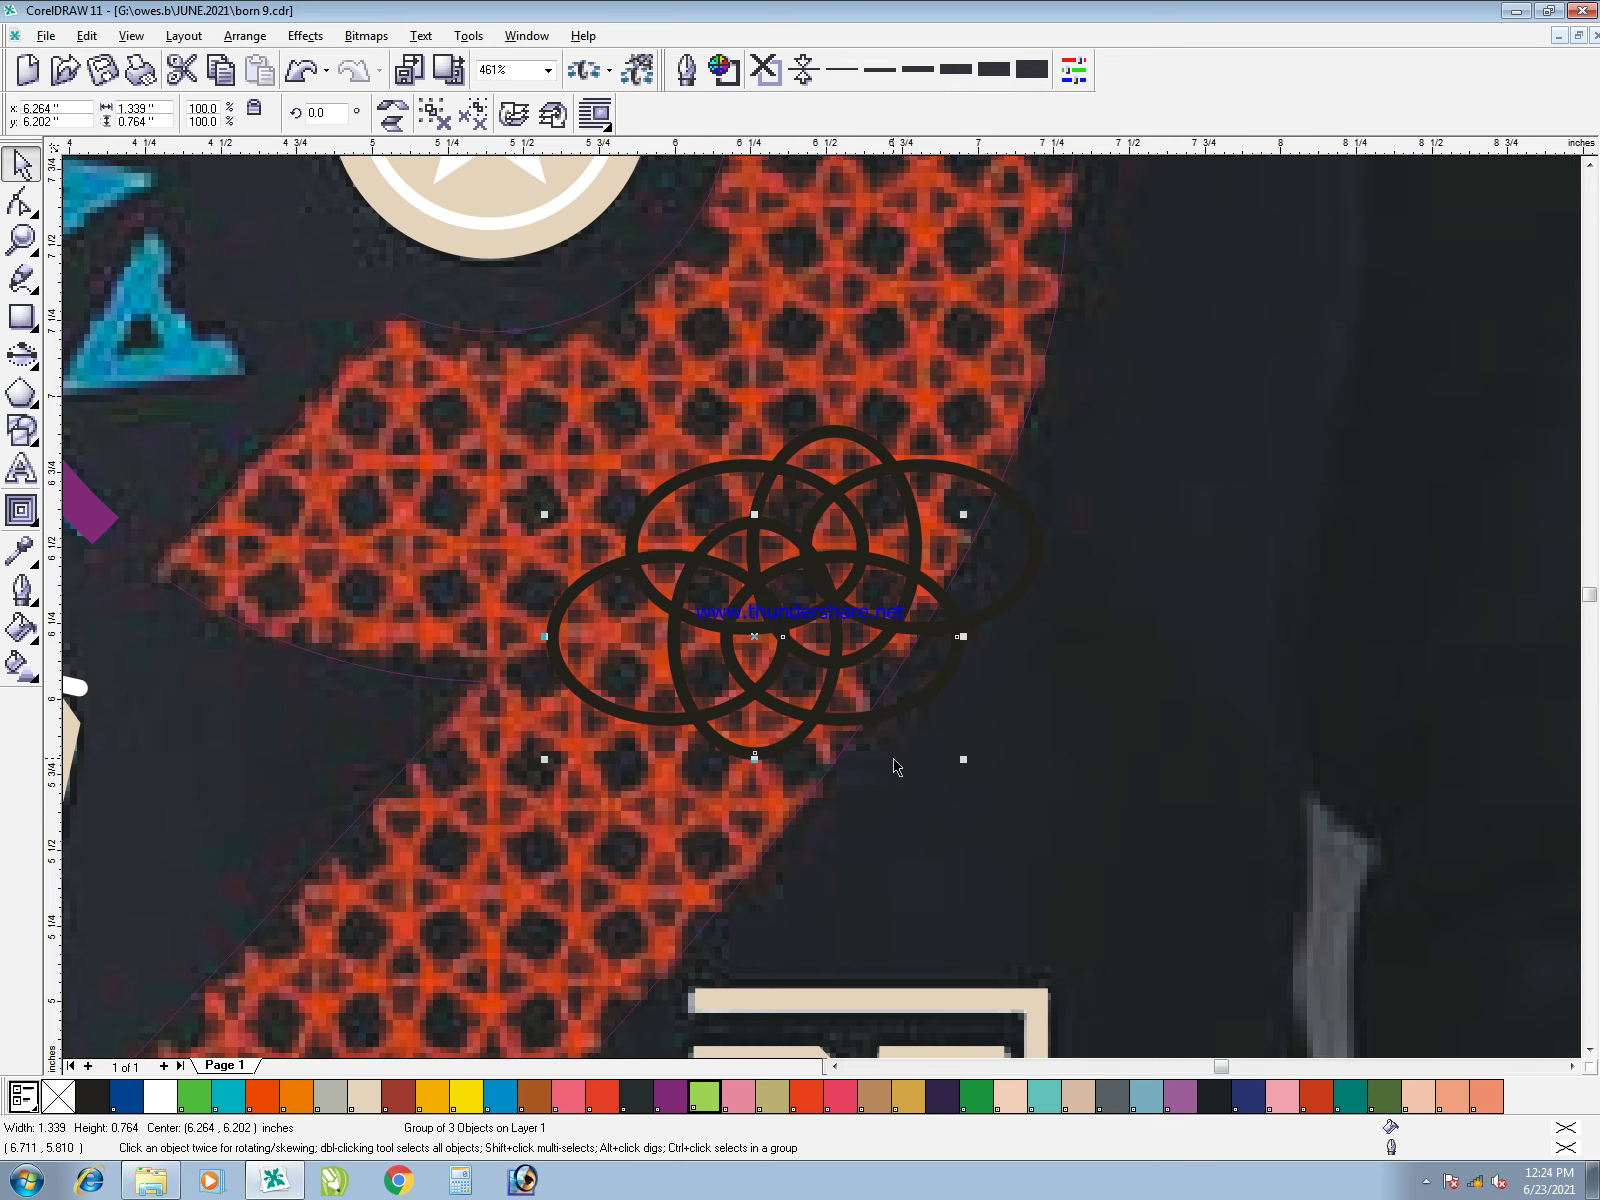
{"action": "key", "text": "ctrl+r"}
{"action": "key", "text": "ctrl+r"}
{"action": "key", "text": "ctrl+r"}
{"action": "key", "text": "ctrl+r"}
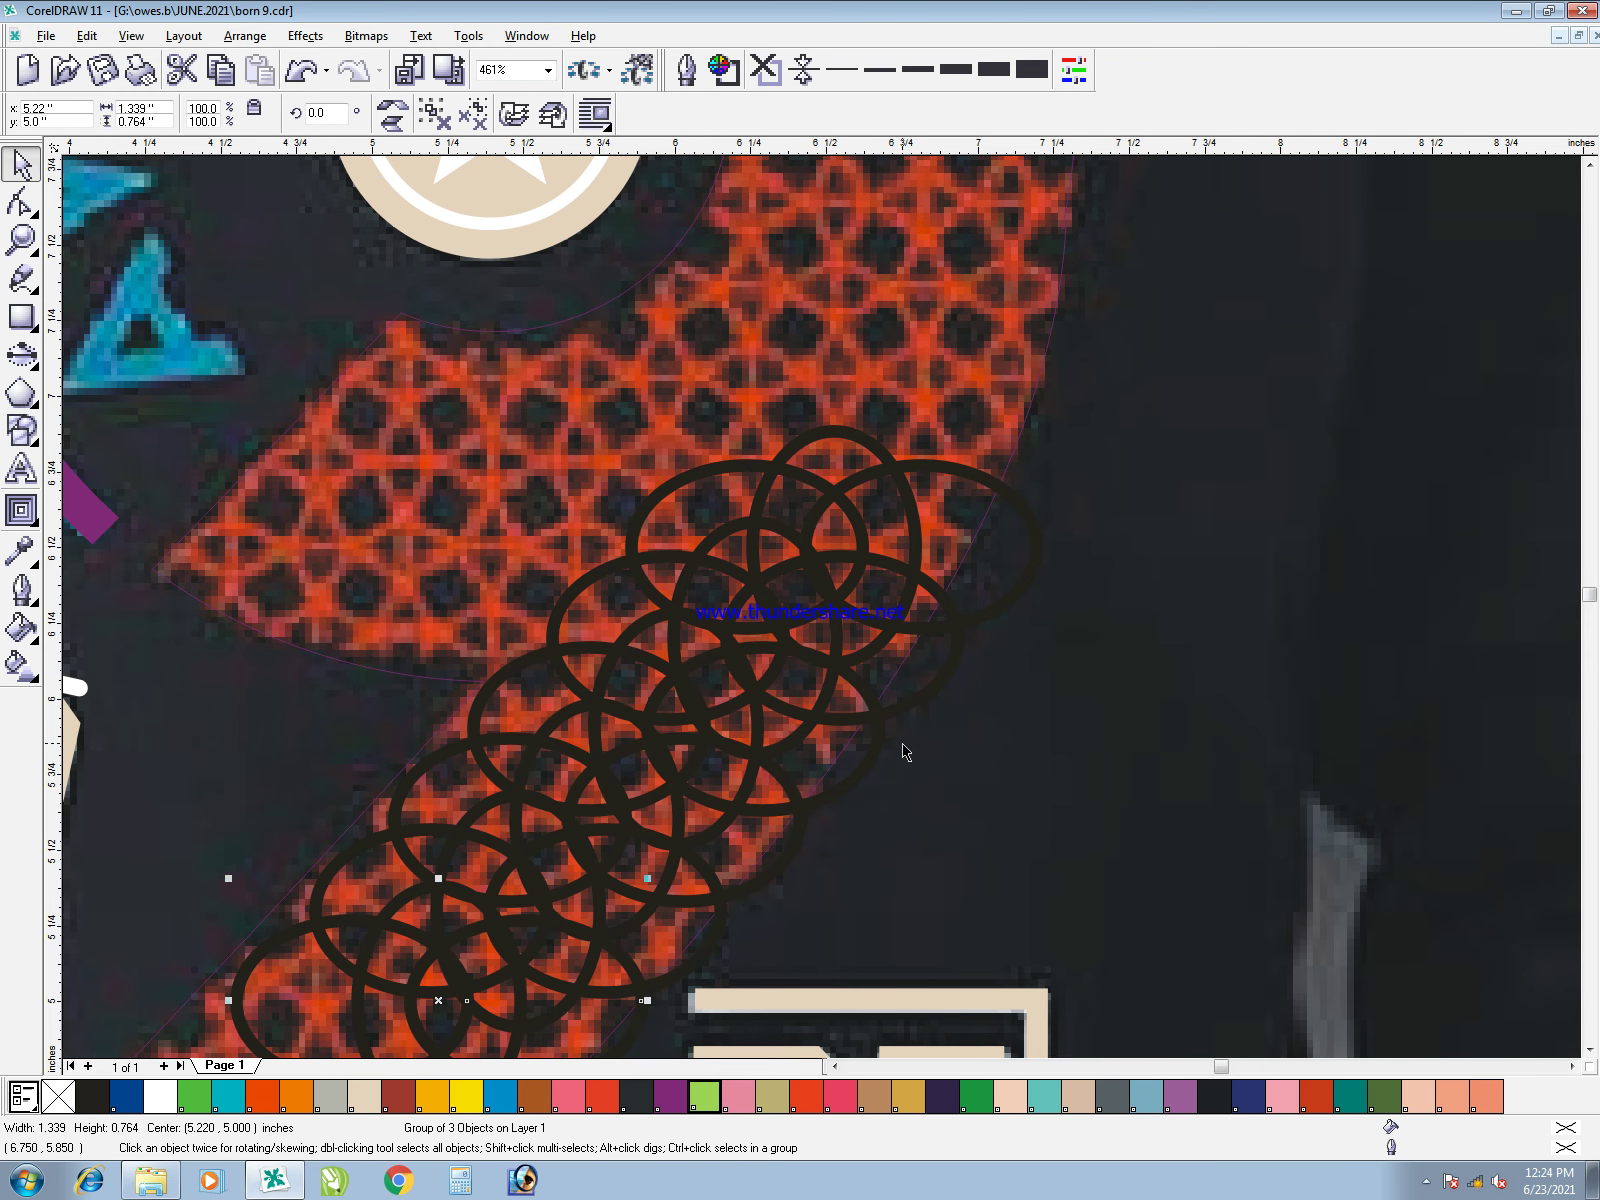
- Undo the whole diagonal chain of motif copies on the 9's tail
{"action": "key", "text": "F3"}
{"action": "key", "text": "F3"}
{"action": "key", "text": "F4"}
{"action": "key", "text": "ctrl+z"}
{"action": "key", "text": "ctrl+z"}
{"action": "key", "text": "ctrl+z"}
{"action": "key", "text": "ctrl+z"}
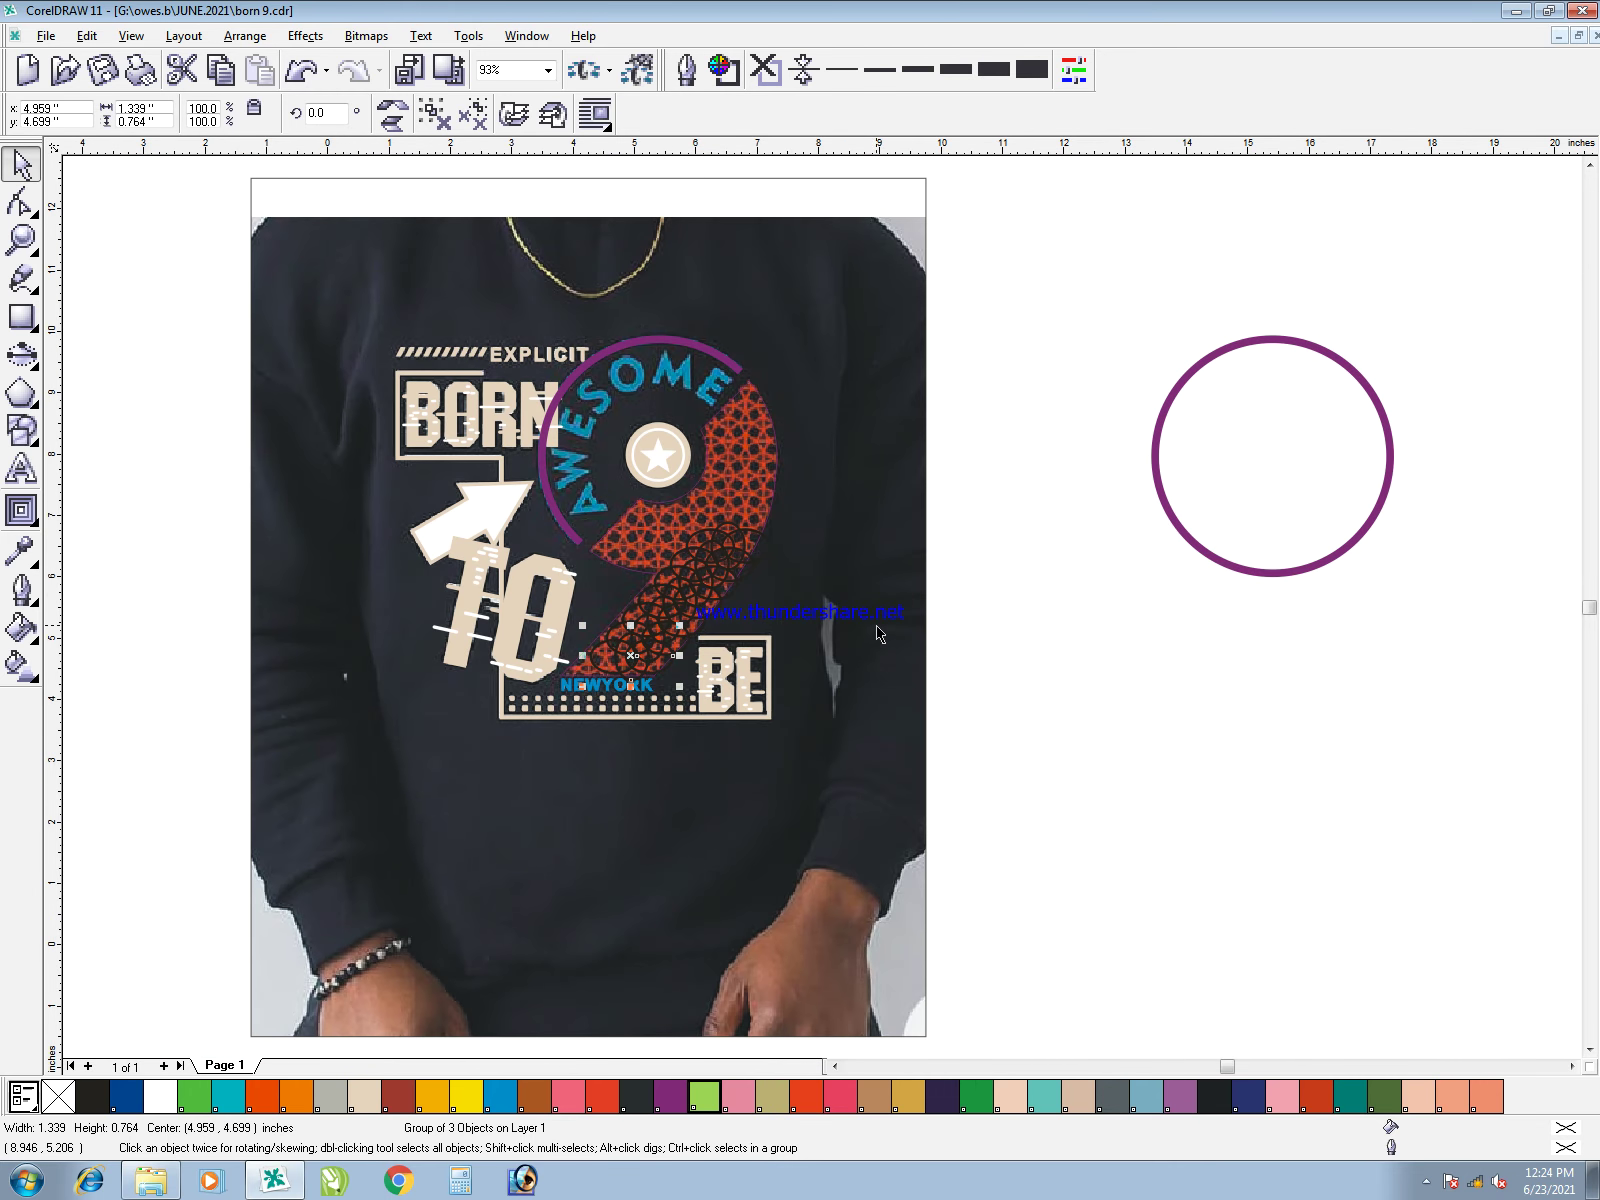
{"action": "key", "text": "ctrl+z"}
- Copy the ellipse motif diagonally down-left, centred at X 6.246 and Y 6.211 inches
{"action": "key", "text": "F2"}
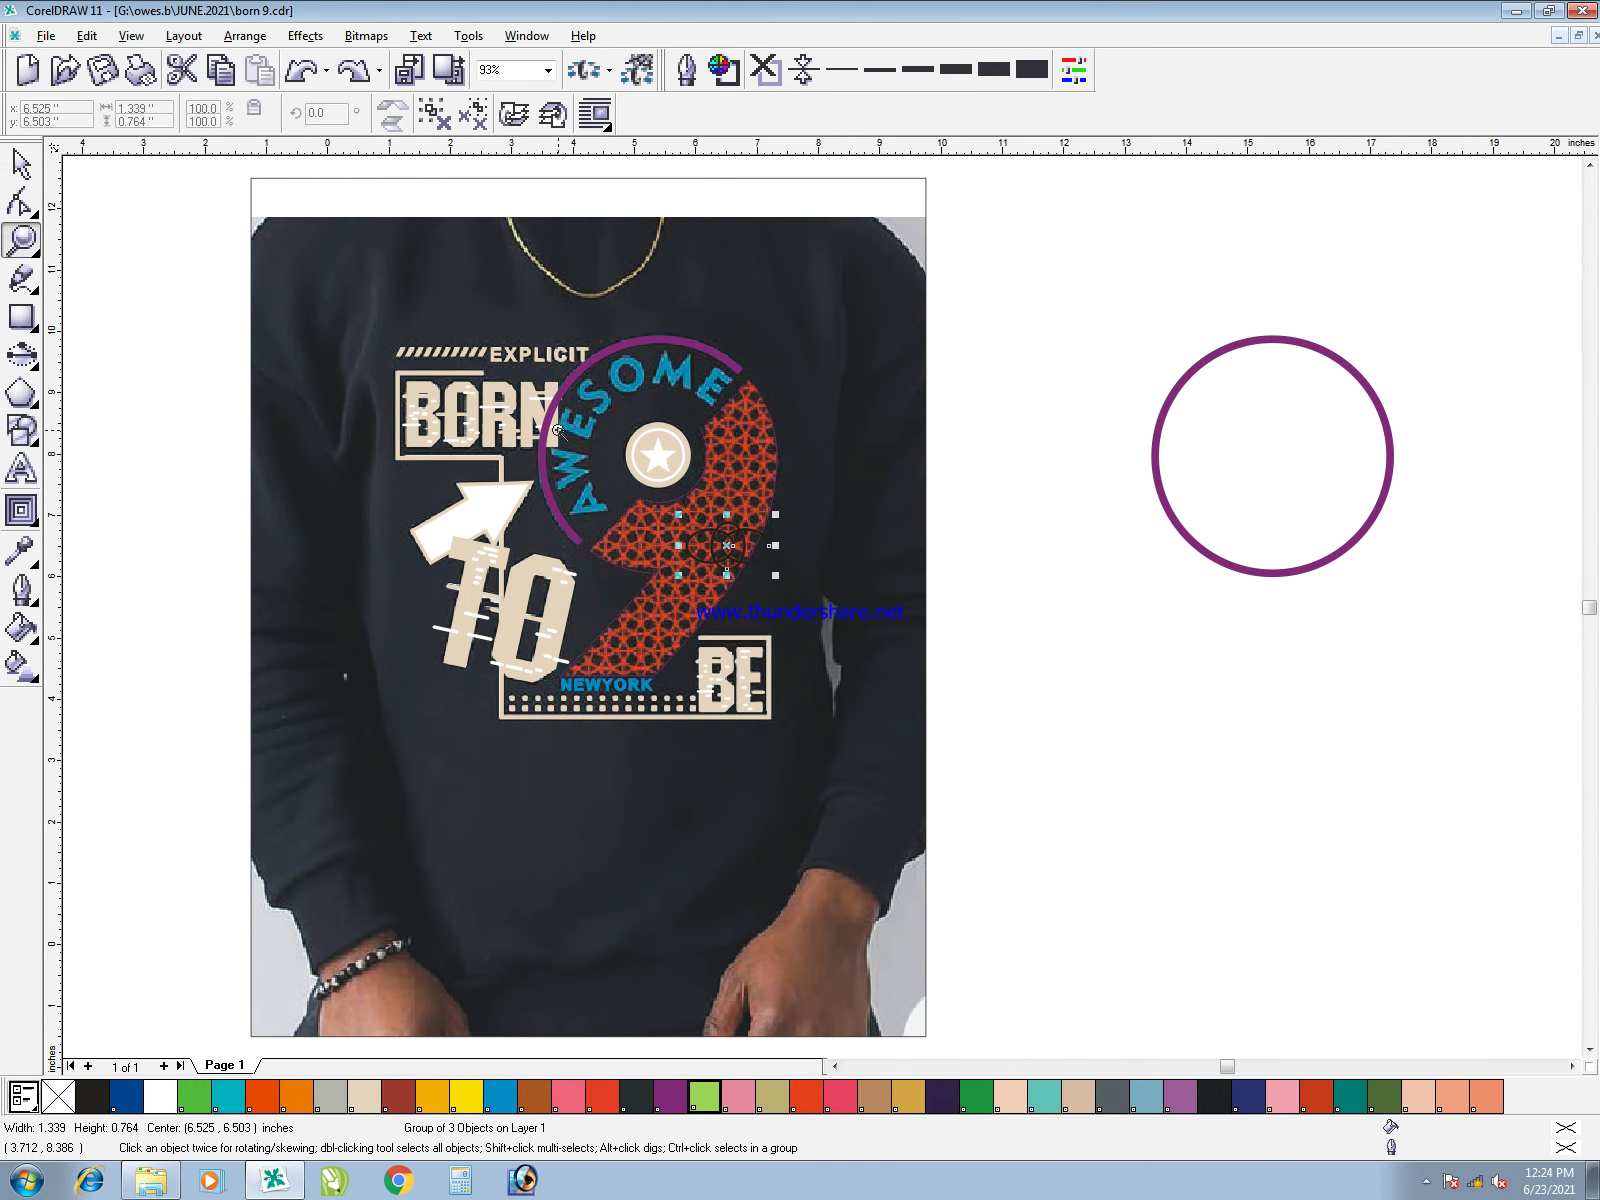
{"action": "left_click_drag", "start_coordinate": [556, 431], "coordinate": [861, 681]}
{"action": "key", "text": "F2"}
{"action": "left_click_drag", "start_coordinate": [677, 401], "coordinate": [1109, 891]}
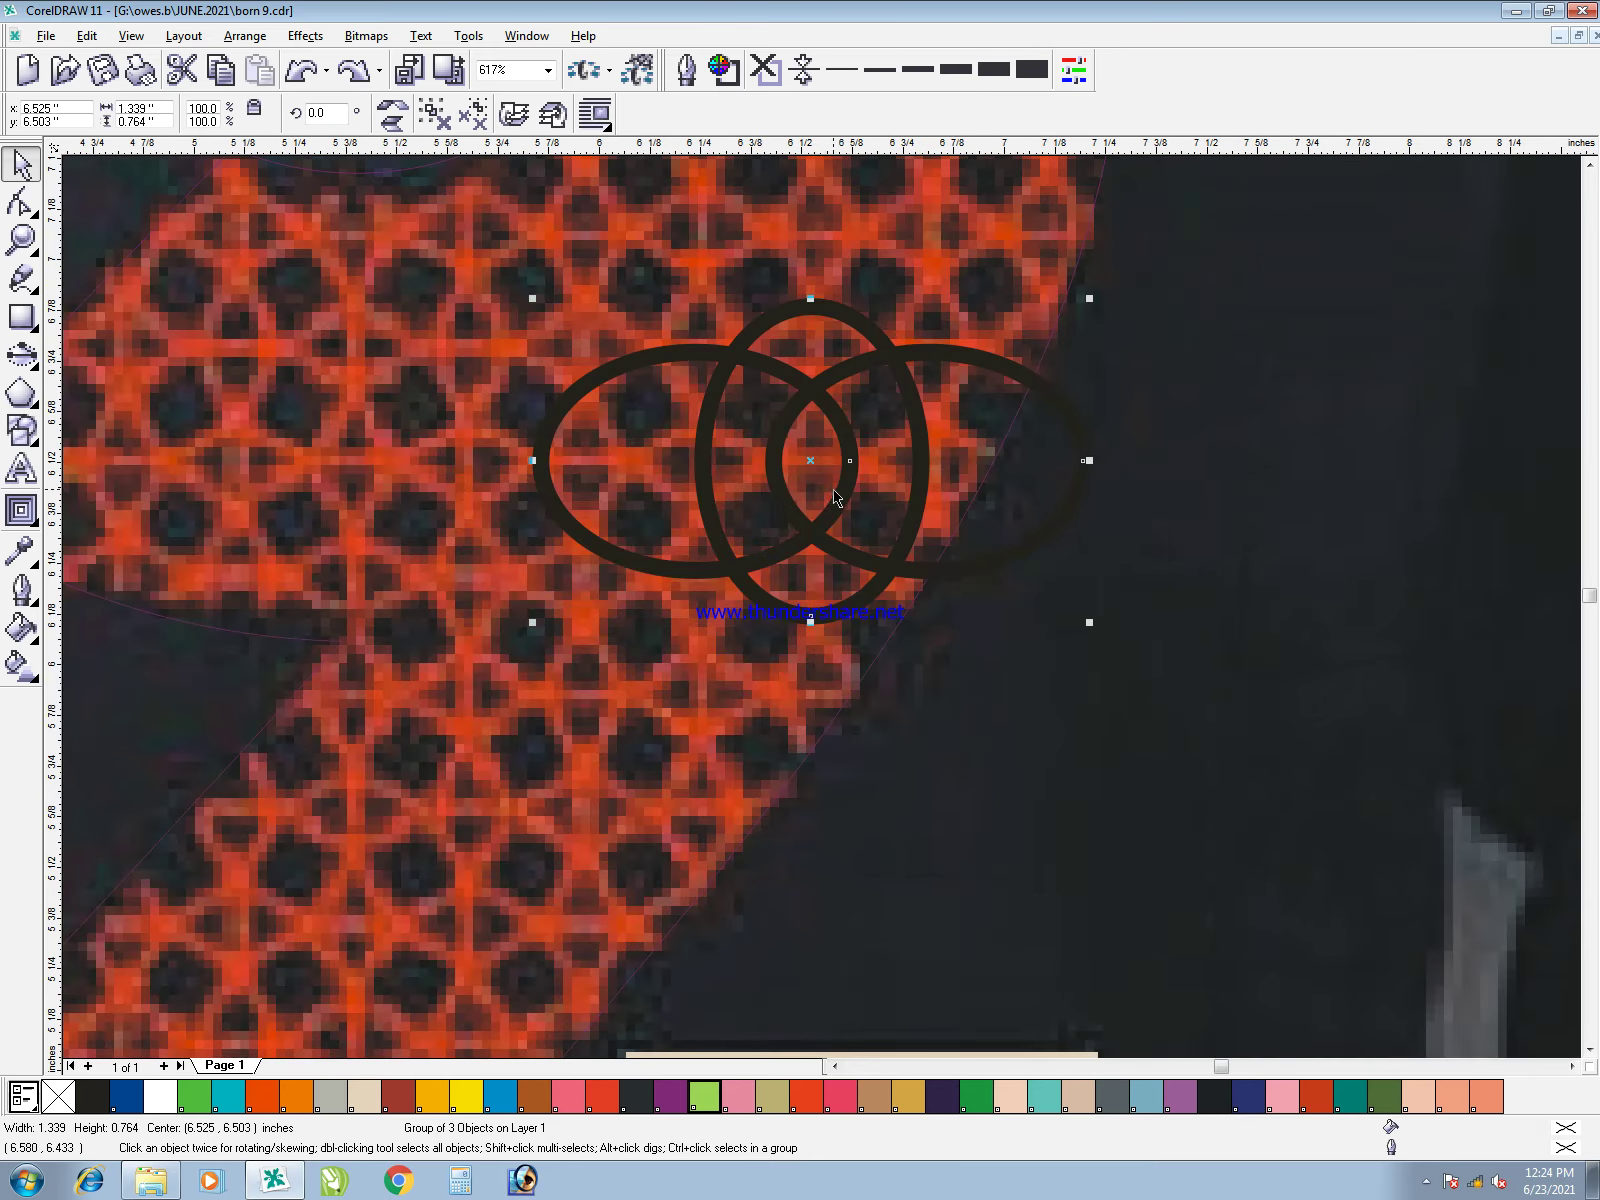
{"action": "left_click_drag", "start_coordinate": [841, 472], "coordinate": [728, 589]}
{"action": "right_click", "coordinate": [728, 589]}
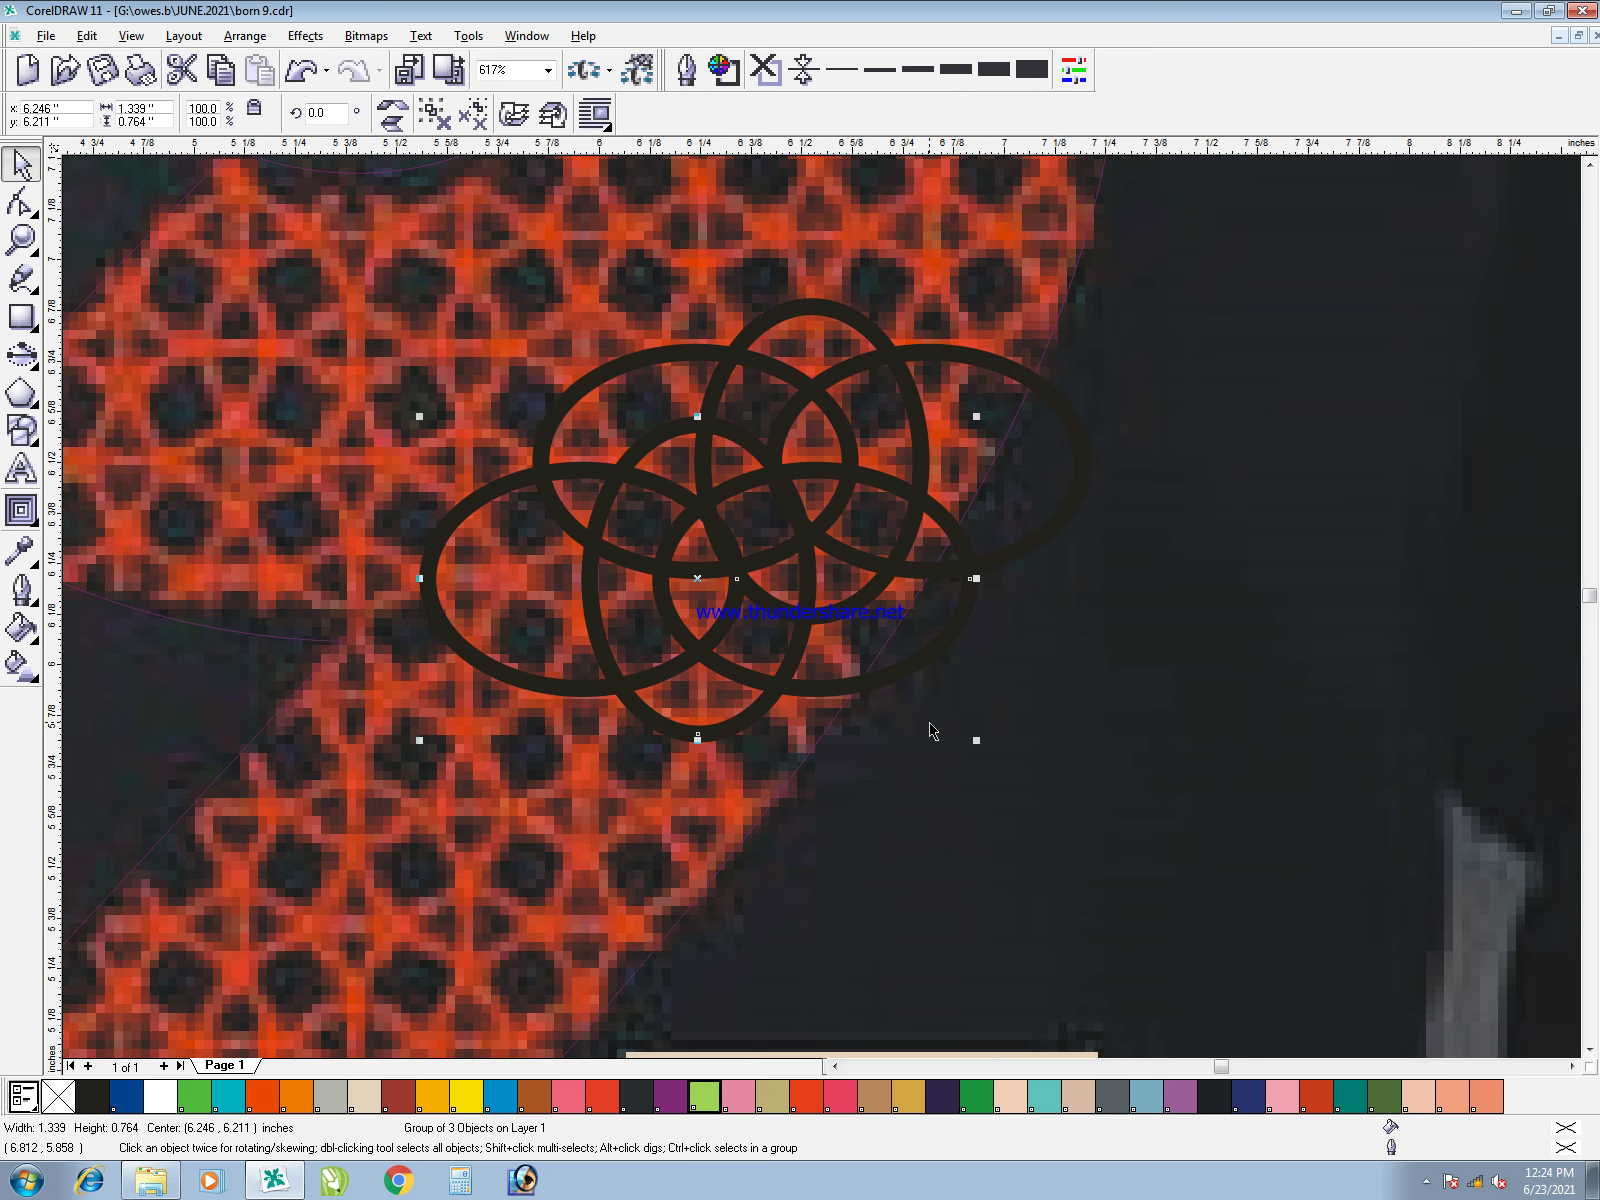
- Repeat the diagonal motif copy into a long chain running past the 9's tail down to X 1.504, Y 1.259 inches
{"action": "key", "text": "ctrl+r"}
{"action": "key", "text": "ctrl+r"}
{"action": "key", "text": "ctrl+r"}
{"action": "key", "text": "ctrl+r"}
{"action": "key", "text": "ctrl+r"}
{"action": "key", "text": "ctrl+r"}
{"action": "key", "text": "ctrl+r"}
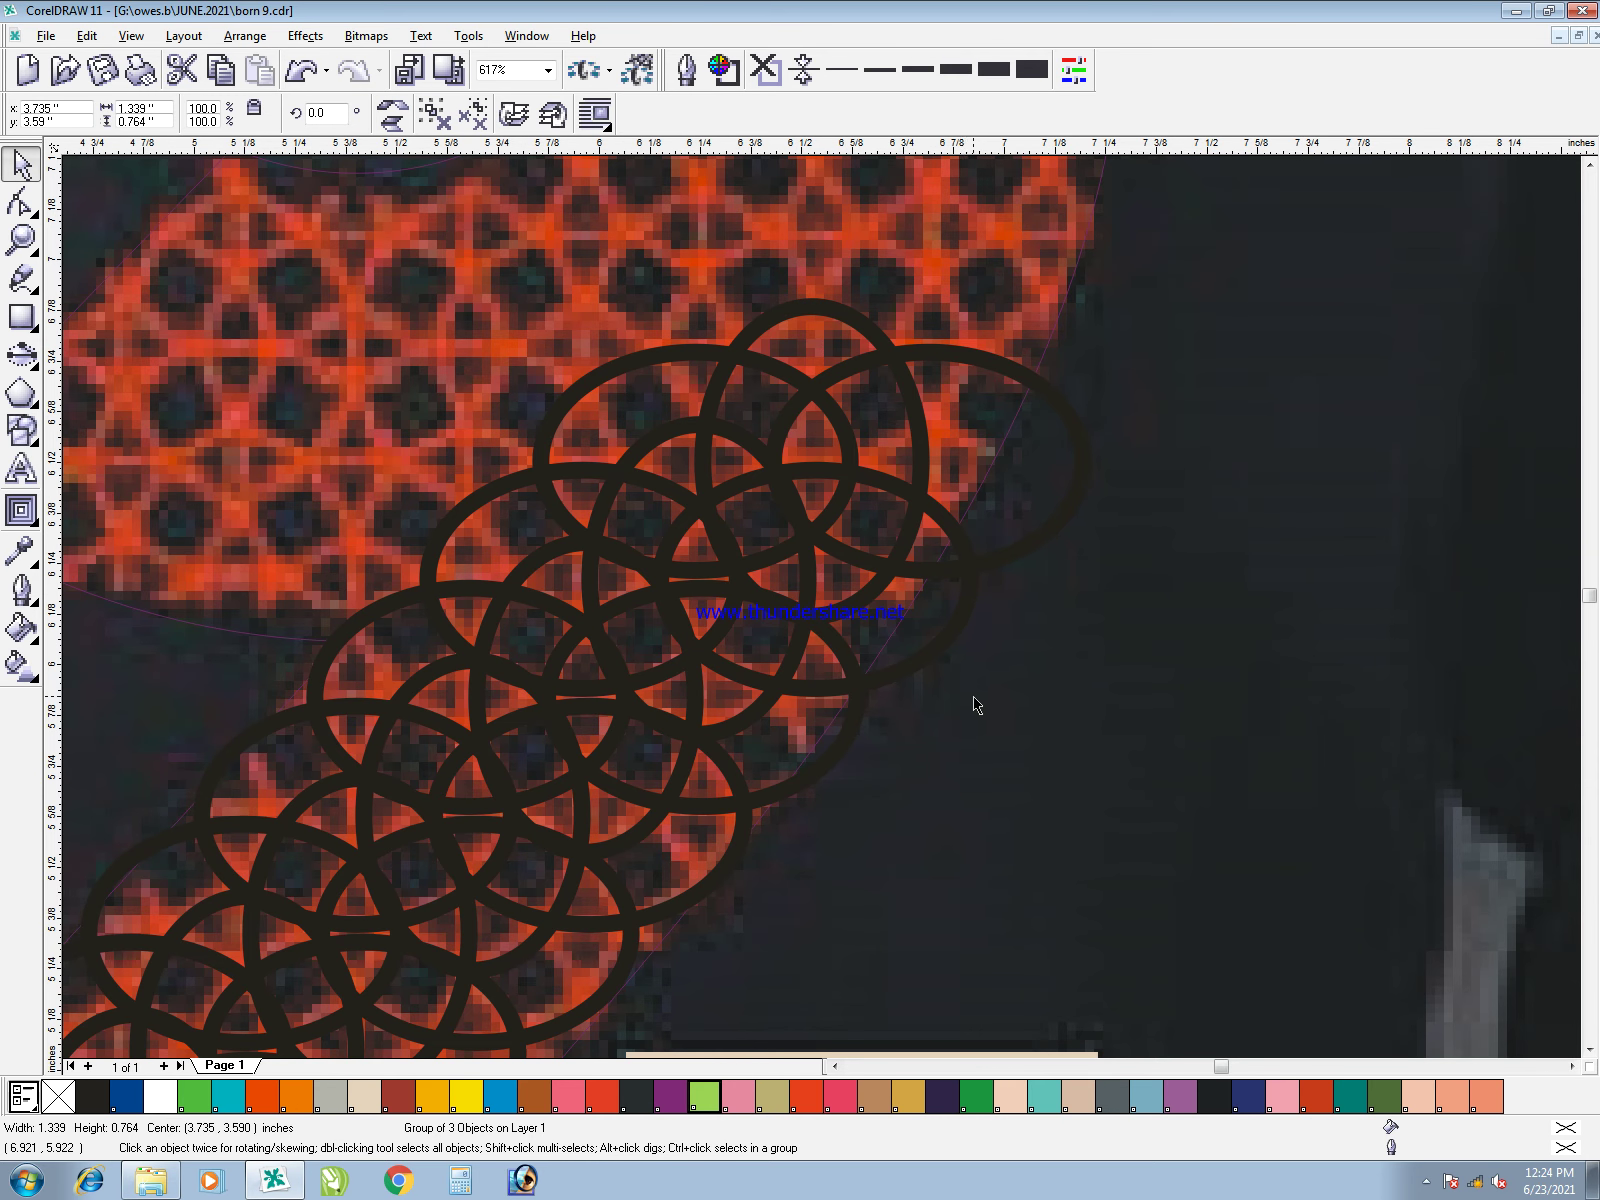
{"action": "scroll", "coordinate": [958, 680], "scroll_direction": "down", "scroll_amount": 5}
{"action": "key", "text": "ctrl+r"}
{"action": "key", "text": "ctrl+r"}
{"action": "key", "text": "ctrl+r"}
{"action": "key", "text": "ctrl+r"}
{"action": "key", "text": "ctrl+r"}
{"action": "key", "text": "ctrl+r"}
{"action": "key", "text": "ctrl+r"}
{"action": "key", "text": "ctrl+r"}
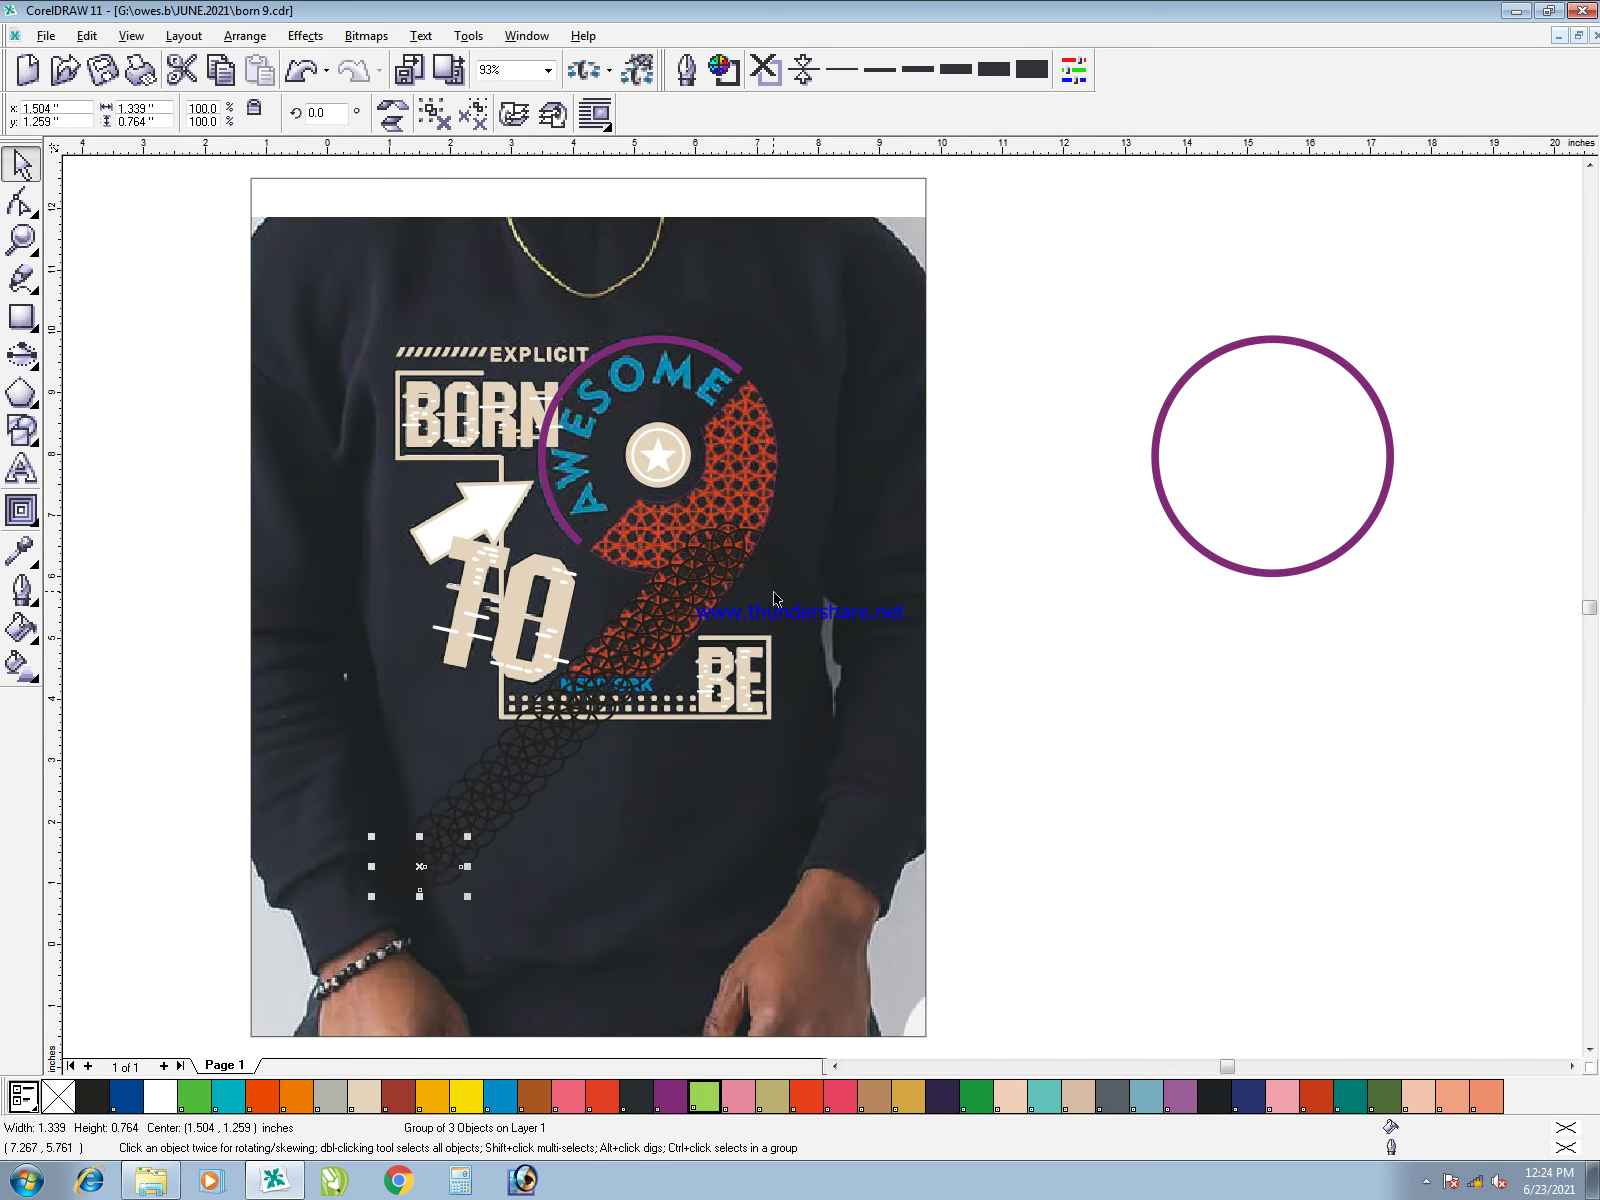
- Try deleting the selected motif chain, then undo the deletion and the repeated copies
{"action": "left_click_drag", "start_coordinate": [841, 511], "coordinate": [360, 938]}
{"action": "key", "text": "Delete"}
{"action": "key", "text": "ctrl+z"}
{"action": "key", "text": "ctrl+z"}
{"action": "key", "text": "ctrl+z"}
{"action": "key", "text": "ctrl+z"}
{"action": "key", "text": "ctrl+z"}
{"action": "key", "text": "ctrl+z"}
{"action": "key", "text": "ctrl+z"}
{"action": "key", "text": "ctrl+z"}
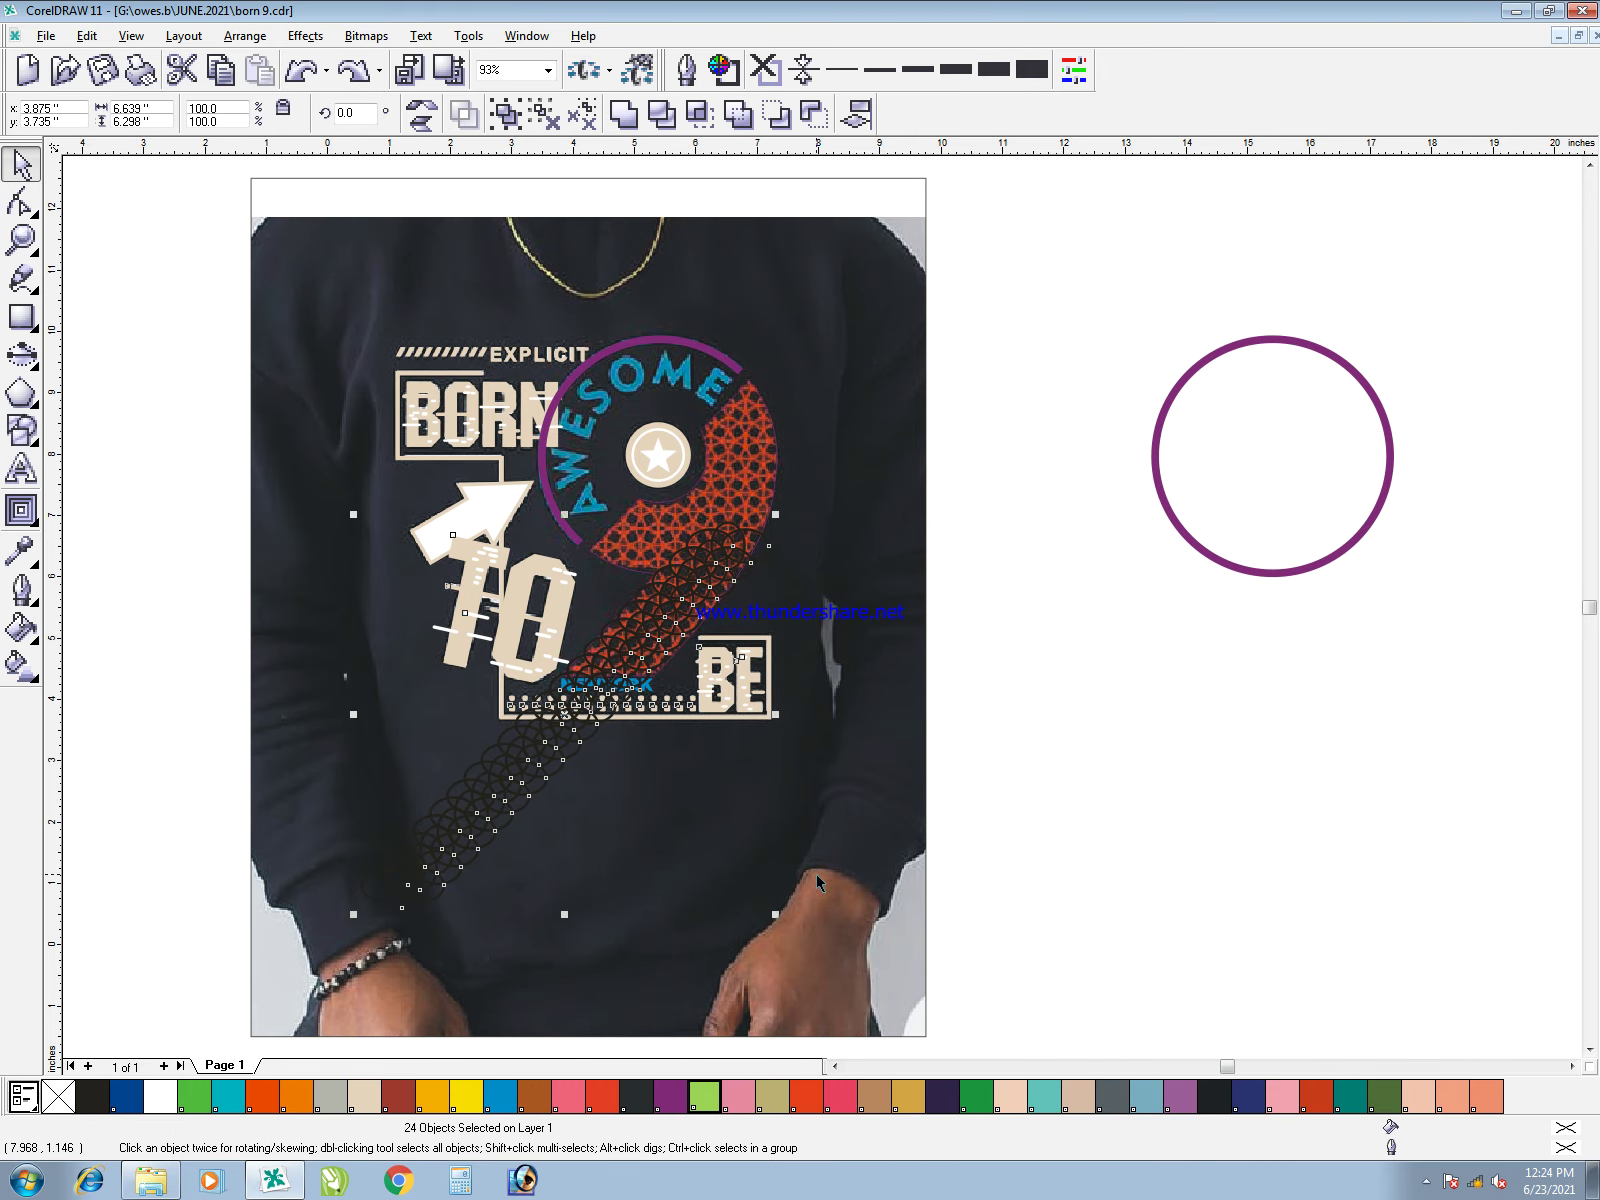
{"action": "key", "text": "ctrl+z"}
{"action": "key", "text": "ctrl+z"}
{"action": "key", "text": "ctrl+z"}
- Place the two overlapping ellipse motifs in the empty area outside the page, below the purple circle
{"action": "left_click_drag", "start_coordinate": [849, 503], "coordinate": [1325, 816]}
{"action": "right_click", "coordinate": [1325, 816]}
{"action": "key", "text": "F2"}
{"action": "left_click_drag", "start_coordinate": [1254, 726], "coordinate": [1405, 918]}
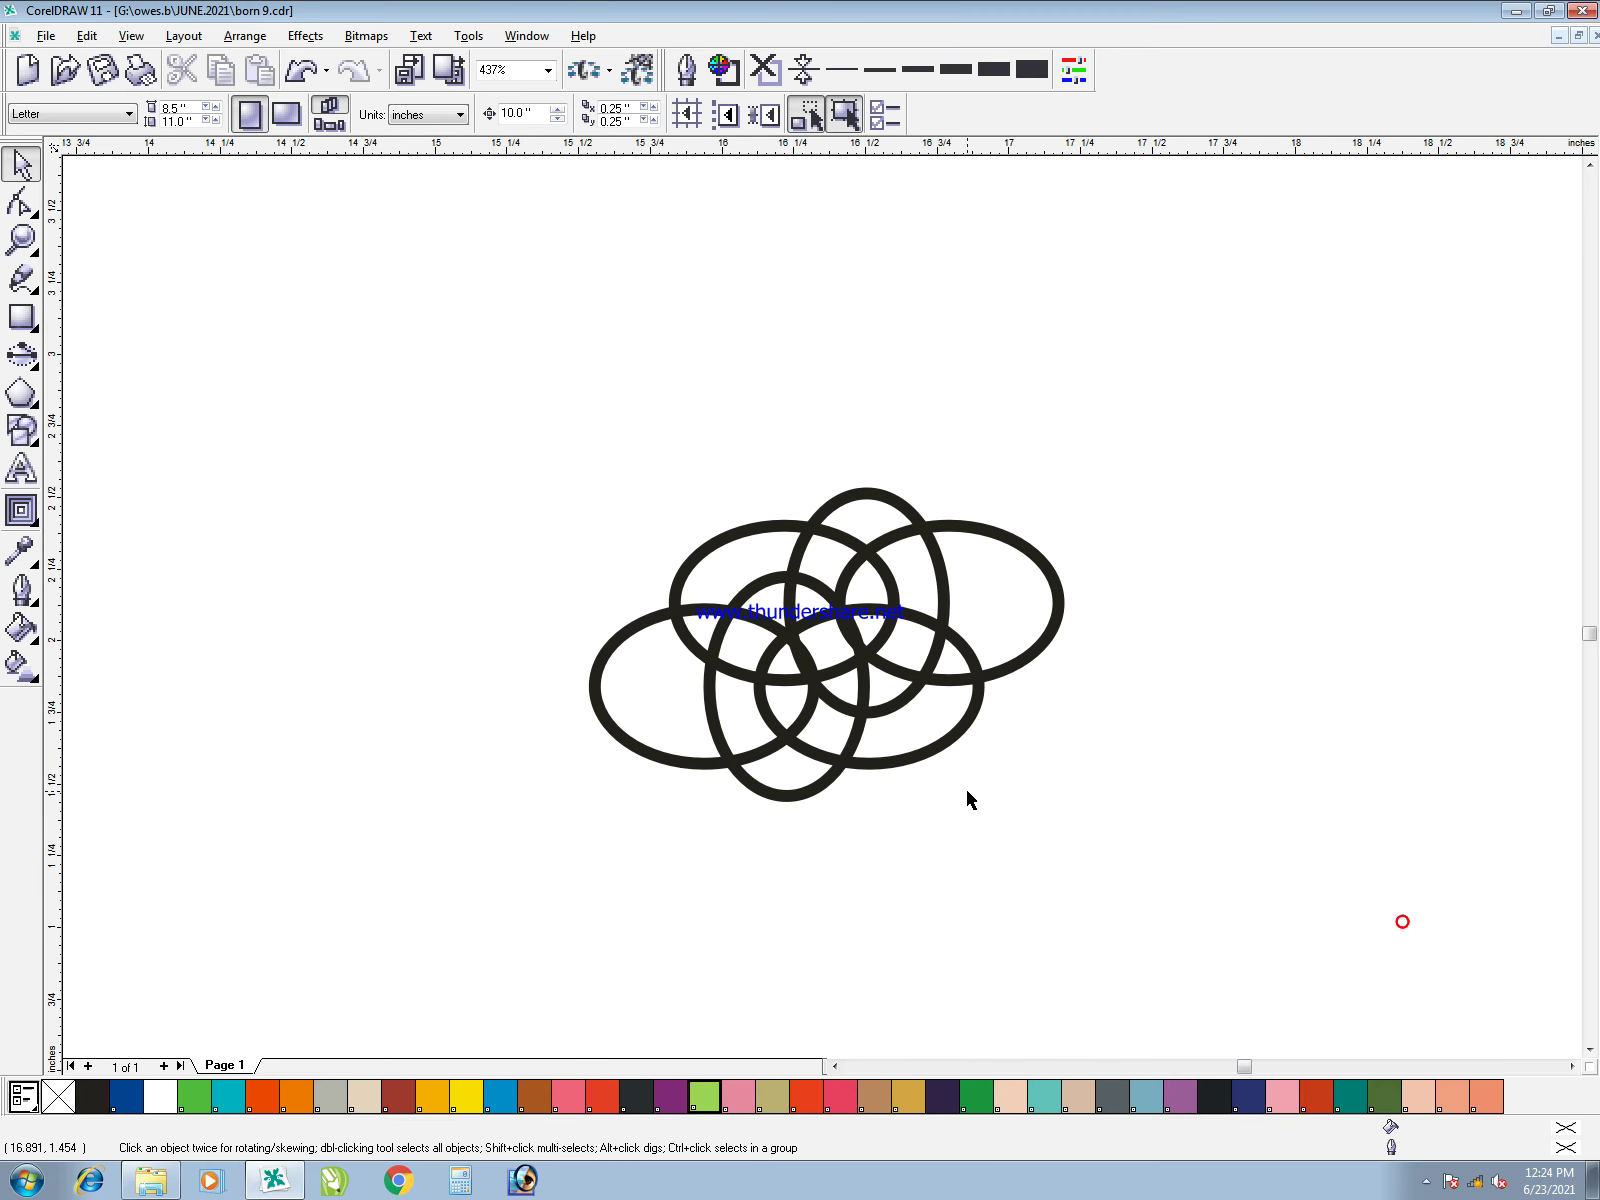
- Copy the lower motif diagonally down-left to X 15.946, Y 1.553 inches and repeat the copy into a long chain ending at X 9.249, Y -5.395
{"action": "left_click", "coordinate": [1283, 832]}
{"action": "left_click", "coordinate": [602, 1096]}
{"action": "left_click_drag", "start_coordinate": [964, 532], "coordinate": [886, 623]}
{"action": "key", "text": "ctrl+r"}
{"action": "key", "text": "ctrl+r"}
{"action": "key", "text": "ctrl+r"}
{"action": "key", "text": "ctrl+r"}
{"action": "key", "text": "ctrl+r"}
{"action": "key", "text": "ctrl+r"}
{"action": "key", "text": "ctrl+r"}
{"action": "key", "text": "ctrl+r"}
{"action": "key", "text": "ctrl+r"}
{"action": "key", "text": "ctrl+r"}
{"action": "key", "text": "ctrl+r"}
{"action": "key", "text": "ctrl+r"}
{"action": "key", "text": "ctrl+r"}
{"action": "key", "text": "ctrl+r"}
{"action": "key", "text": "ctrl+r"}
{"action": "key", "text": "ctrl+r"}
{"action": "key", "text": "ctrl+r"}
{"action": "key", "text": "ctrl+r"}
{"action": "key", "text": "ctrl+r"}
{"action": "key", "text": "ctrl+r"}
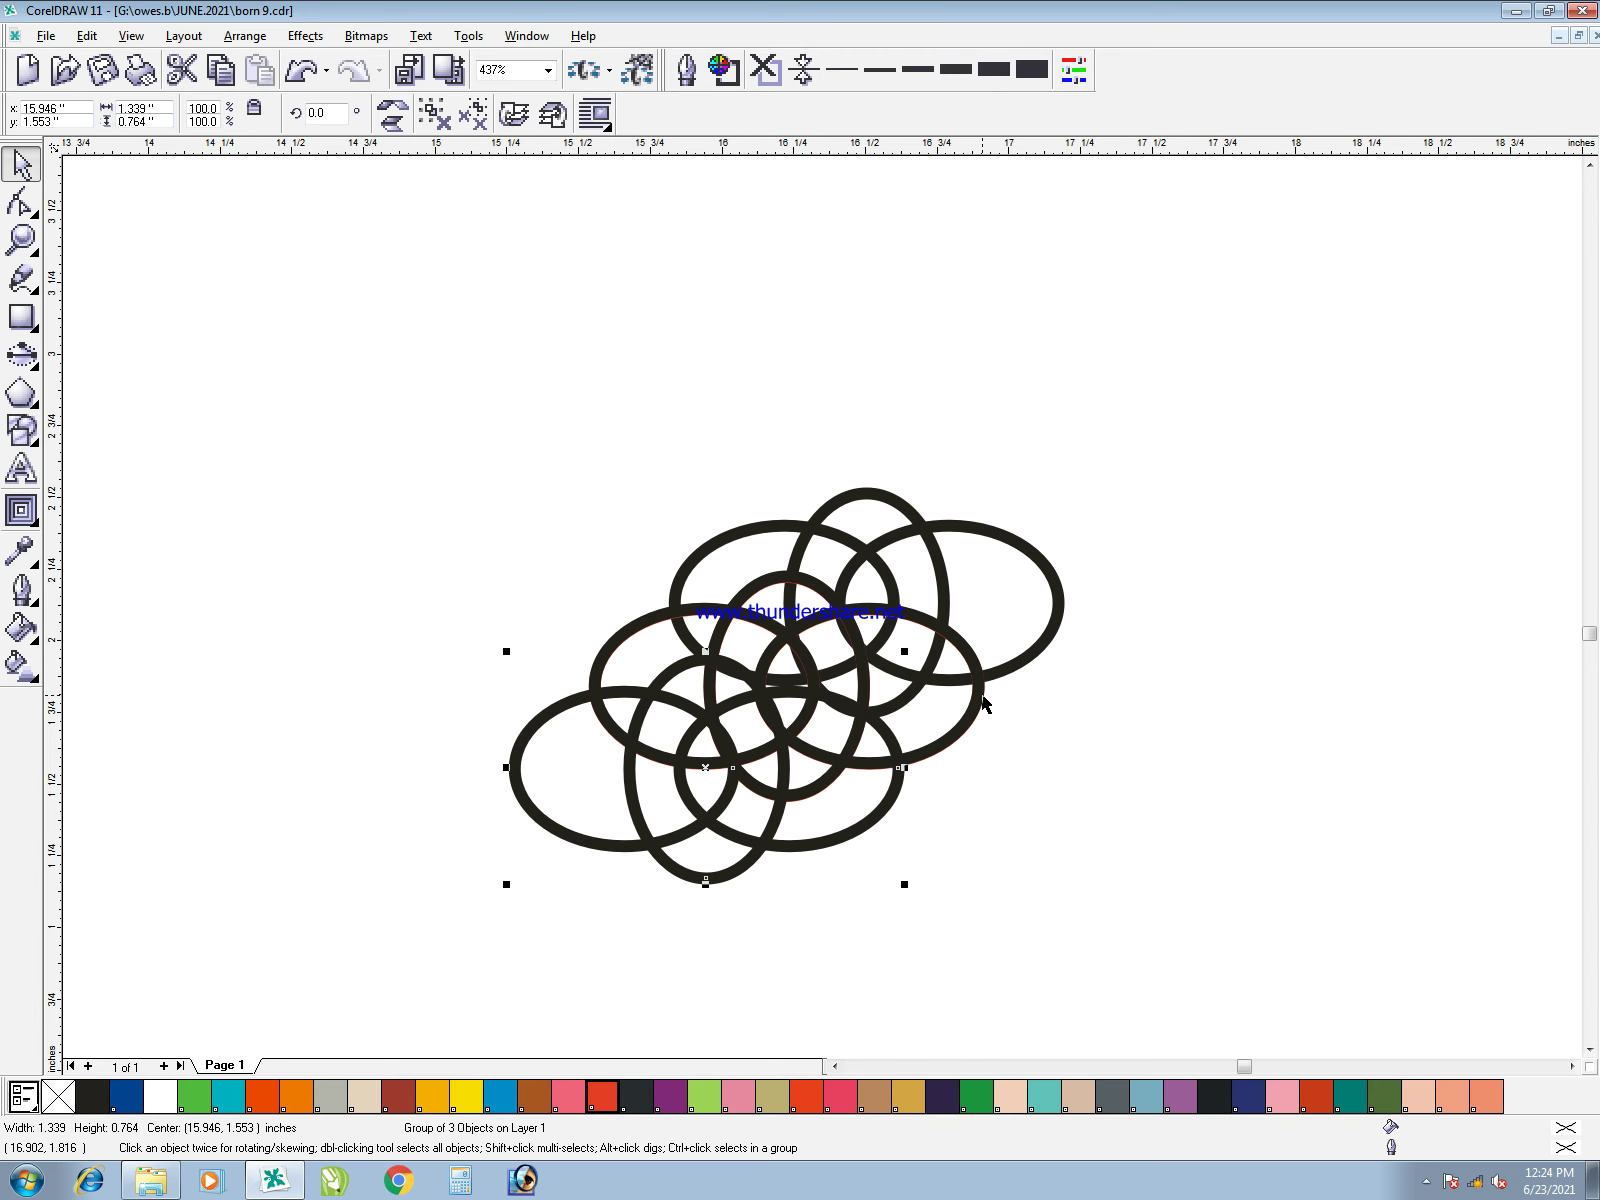
{"action": "key", "text": "F4"}
{"action": "key", "text": "F2"}
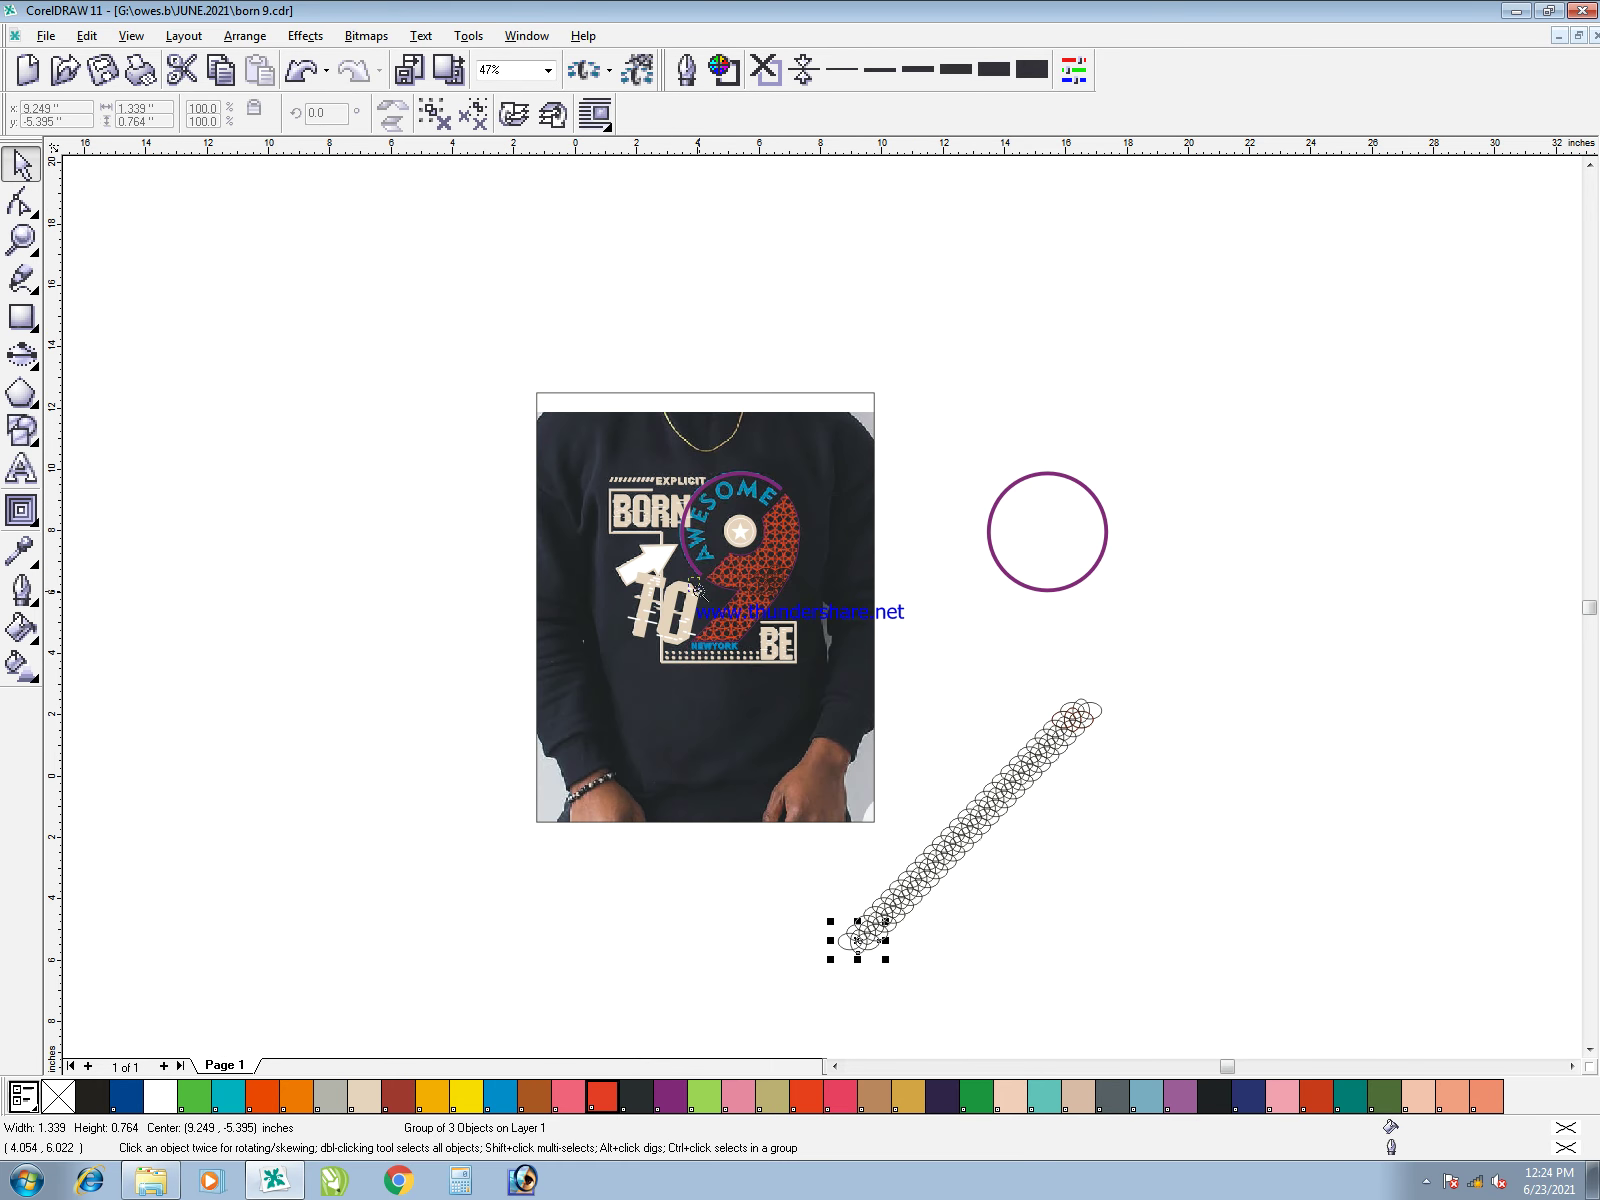
- Repeat the diagonal motif copy five more times to extend the chain farther down-left
{"action": "left_click_drag", "start_coordinate": [698, 576], "coordinate": [1218, 1155]}
{"action": "key", "text": "ctrl+r"}
{"action": "key", "text": "ctrl+r"}
{"action": "key", "text": "ctrl+r"}
{"action": "key", "text": "ctrl+r"}
{"action": "key", "text": "ctrl+r"}
{"action": "key", "text": "Escape"}
{"action": "key", "text": "F2"}
{"action": "left_click_drag", "start_coordinate": [875, 279], "coordinate": [1043, 464]}
{"action": "key", "text": "F3"}
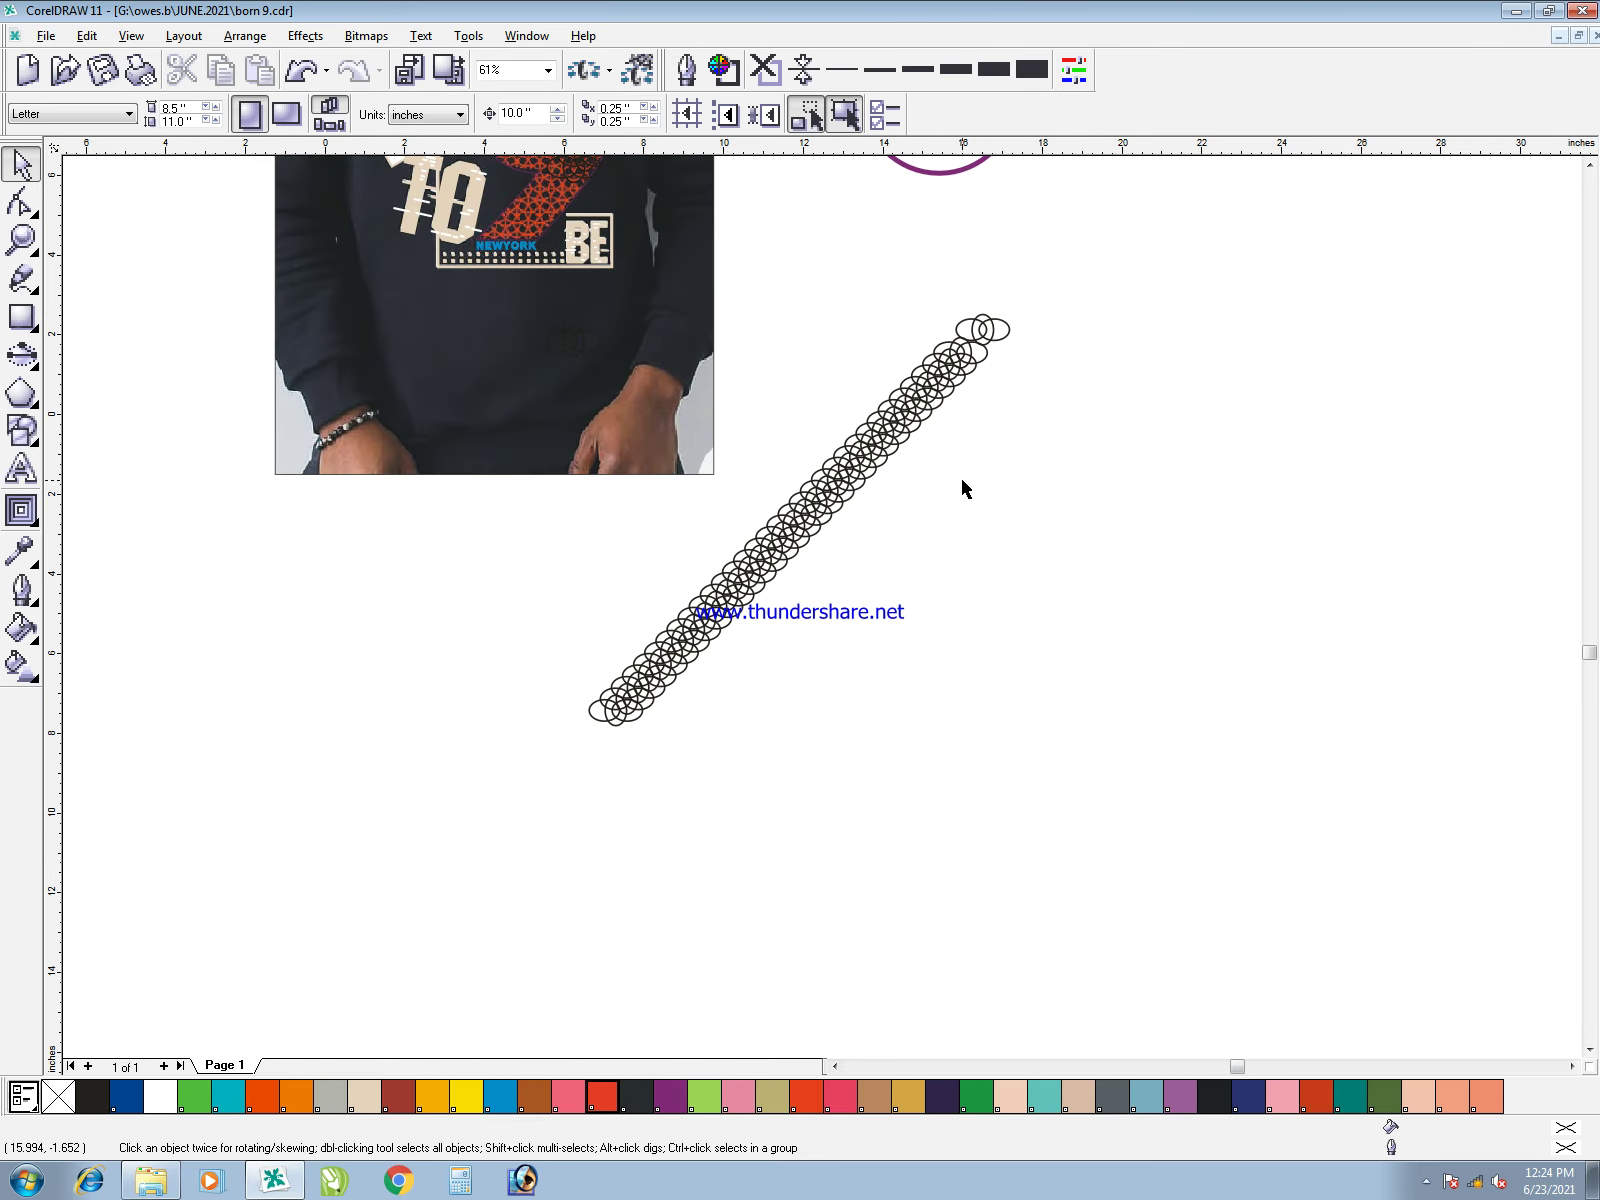
{"action": "left_click_drag", "start_coordinate": [712, 376], "coordinate": [475, 445]}
{"action": "key", "text": "F3"}
- Select all motifs of the diagonal chain, group them and move the group onto the shirt to X 7.823, Y 1.857 inches
{"action": "key", "text": "F2"}
{"action": "left_click_drag", "start_coordinate": [528, 518], "coordinate": [1106, 1060]}
{"action": "key", "text": "Right"}
{"action": "left_click", "coordinate": [1398, 412]}
{"action": "left_click_drag", "start_coordinate": [1396, 333], "coordinate": [718, 980]}
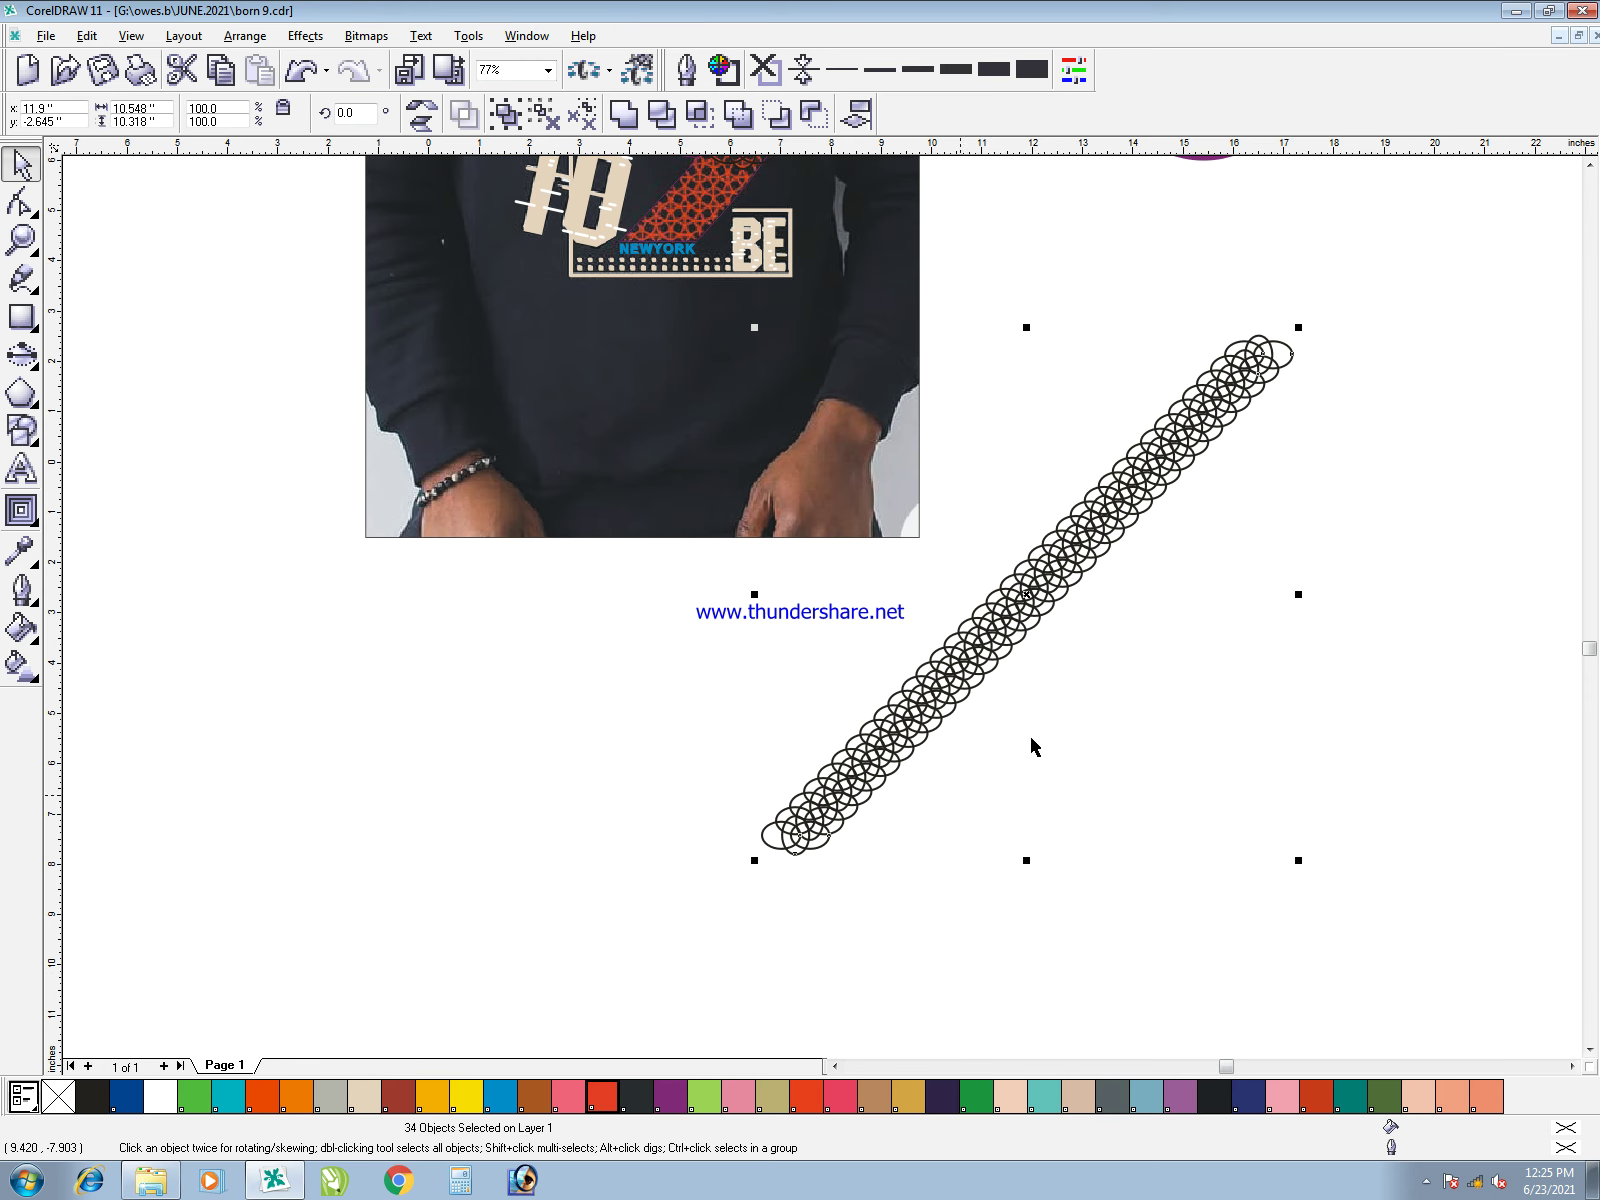
{"action": "key", "text": "F3"}
{"action": "left_click_drag", "start_coordinate": [982, 707], "coordinate": [857, 569]}
- Recolor the outlines of the two separate ellipse motifs over the 9 pink
{"action": "key", "text": "F2"}
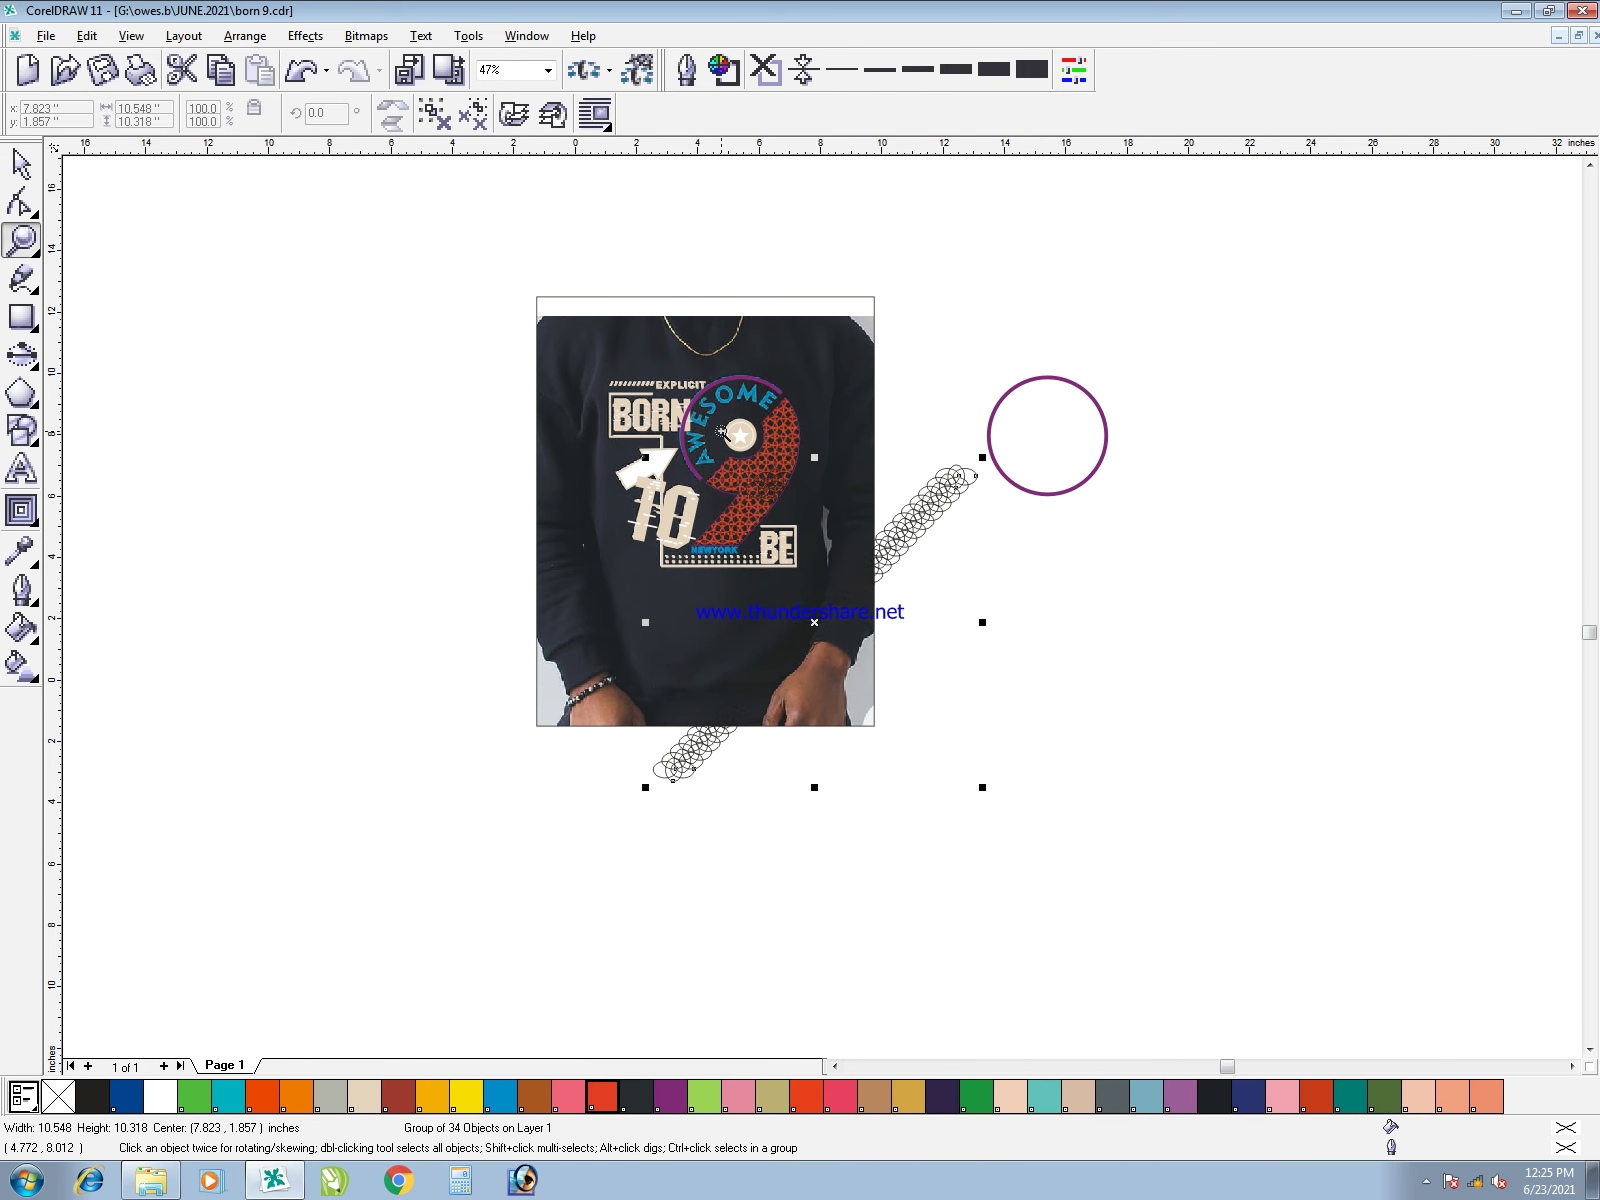
{"action": "left_click_drag", "start_coordinate": [880, 639], "coordinate": [718, 429]}
{"action": "left_click", "coordinate": [706, 412]}
{"action": "left_click", "coordinate": [708, 418], "text": "ctrl"}
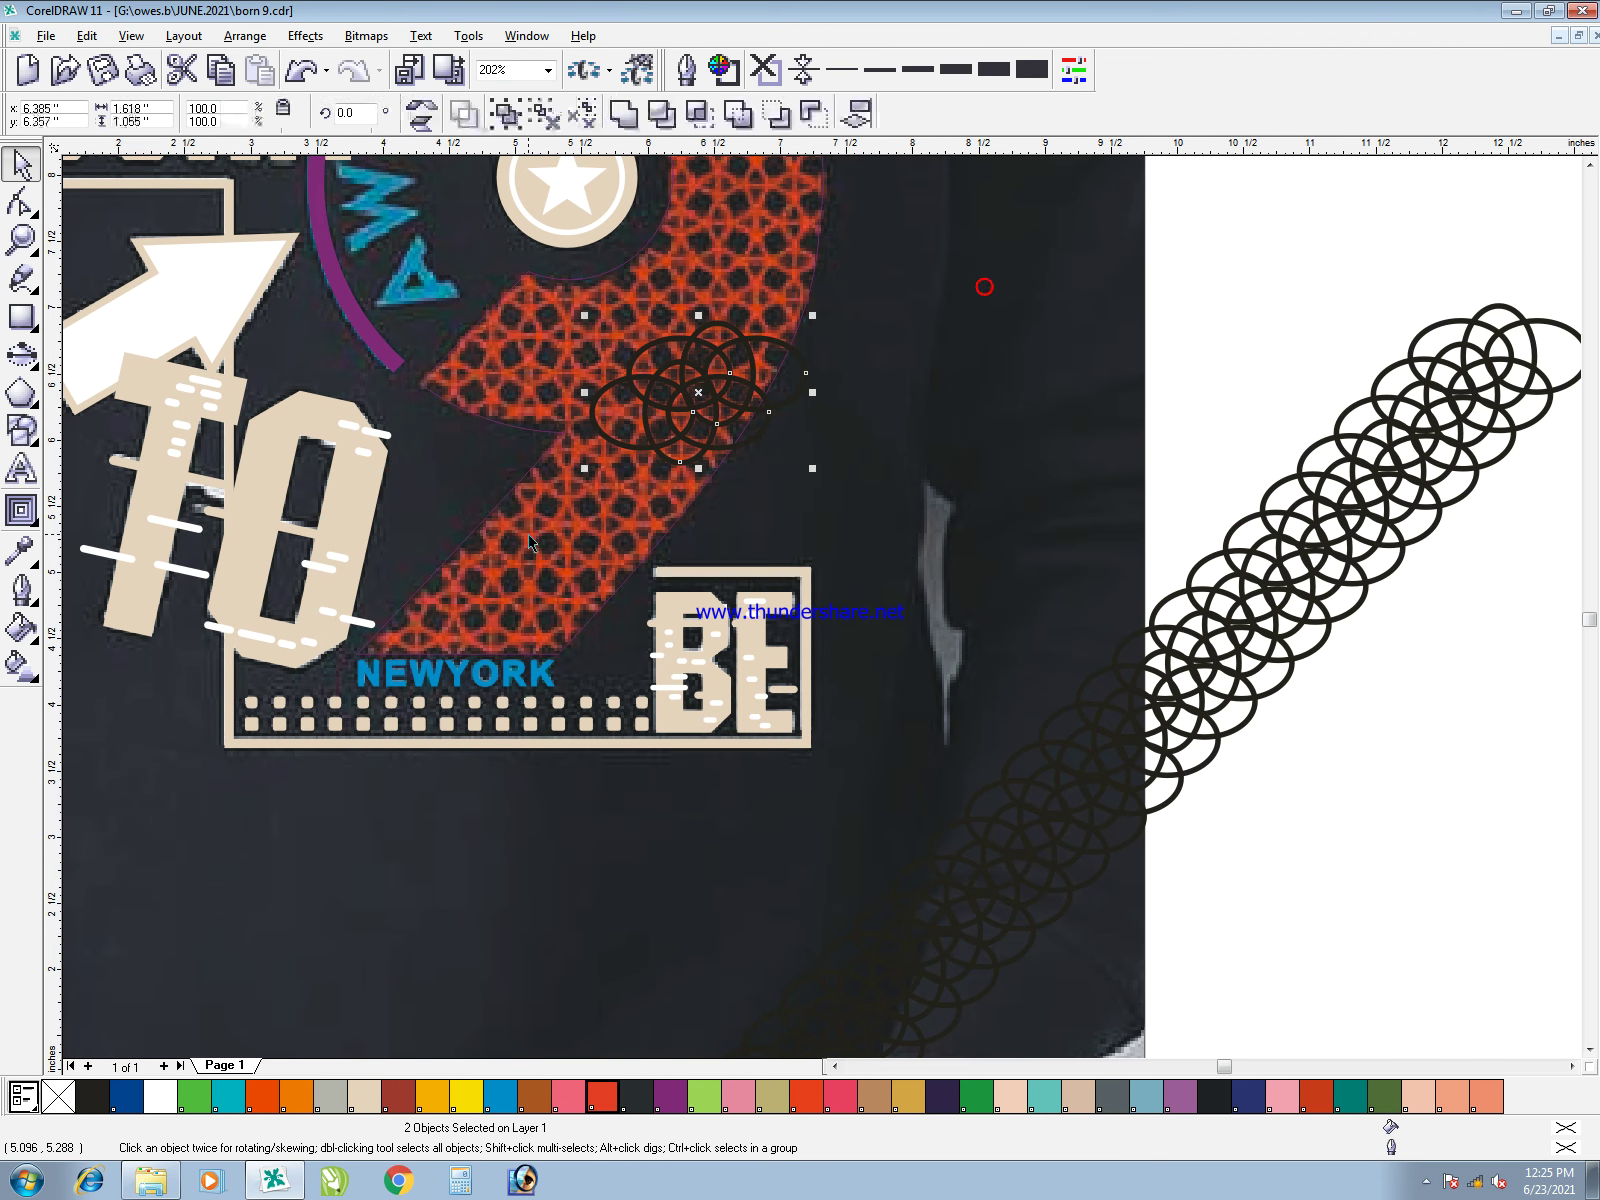
{"action": "right_click", "coordinate": [740, 1096]}
- Align the chain to the top and right edges of the pink motifs, and delete those two motifs
{"action": "left_click", "coordinate": [1337, 439]}
{"action": "left_click", "coordinate": [715, 366], "text": "shift"}
{"action": "key", "text": "Down"}
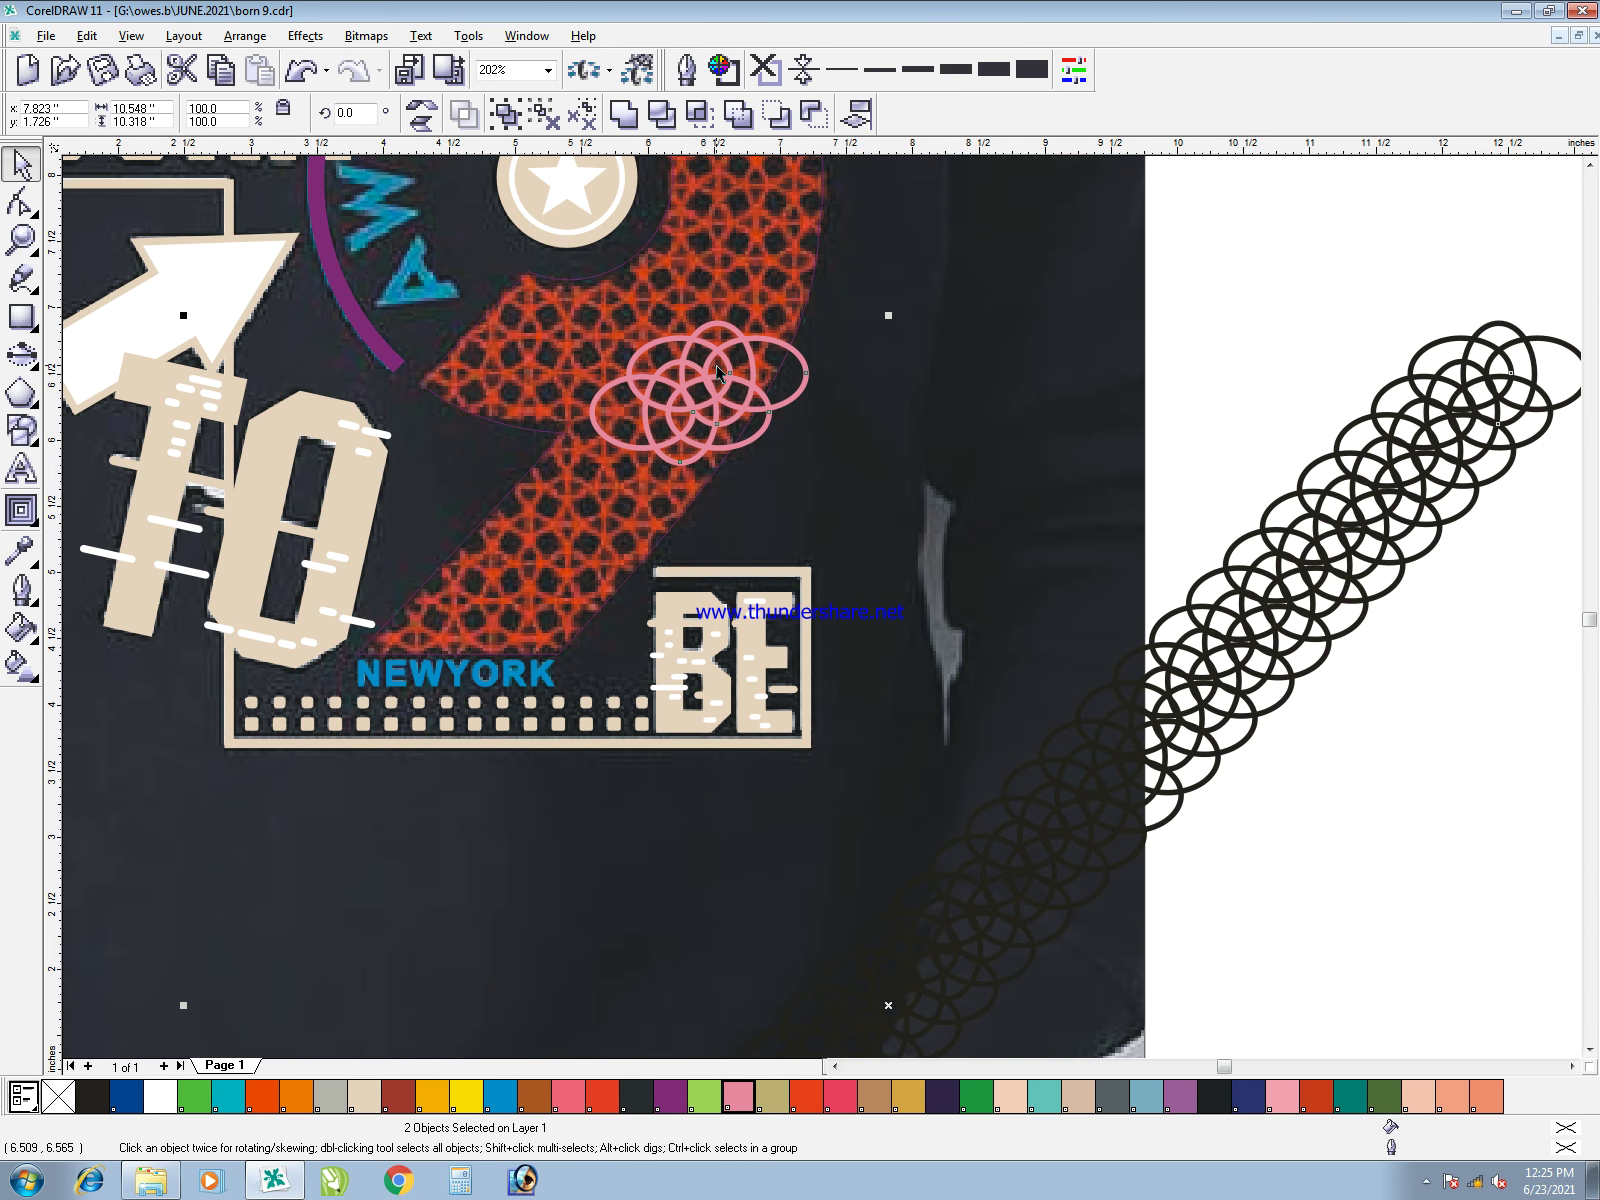
{"action": "key", "text": "l"}
{"action": "key", "text": "r"}
{"action": "left_click", "coordinate": [1120, 485]}
{"action": "left_click", "coordinate": [776, 402]}
{"action": "key", "text": "Delete"}
{"action": "left_click", "coordinate": [798, 384]}
- Try placing a horizontal copy of the chain to its left at X 0.792 inches
{"action": "key", "text": "F2"}
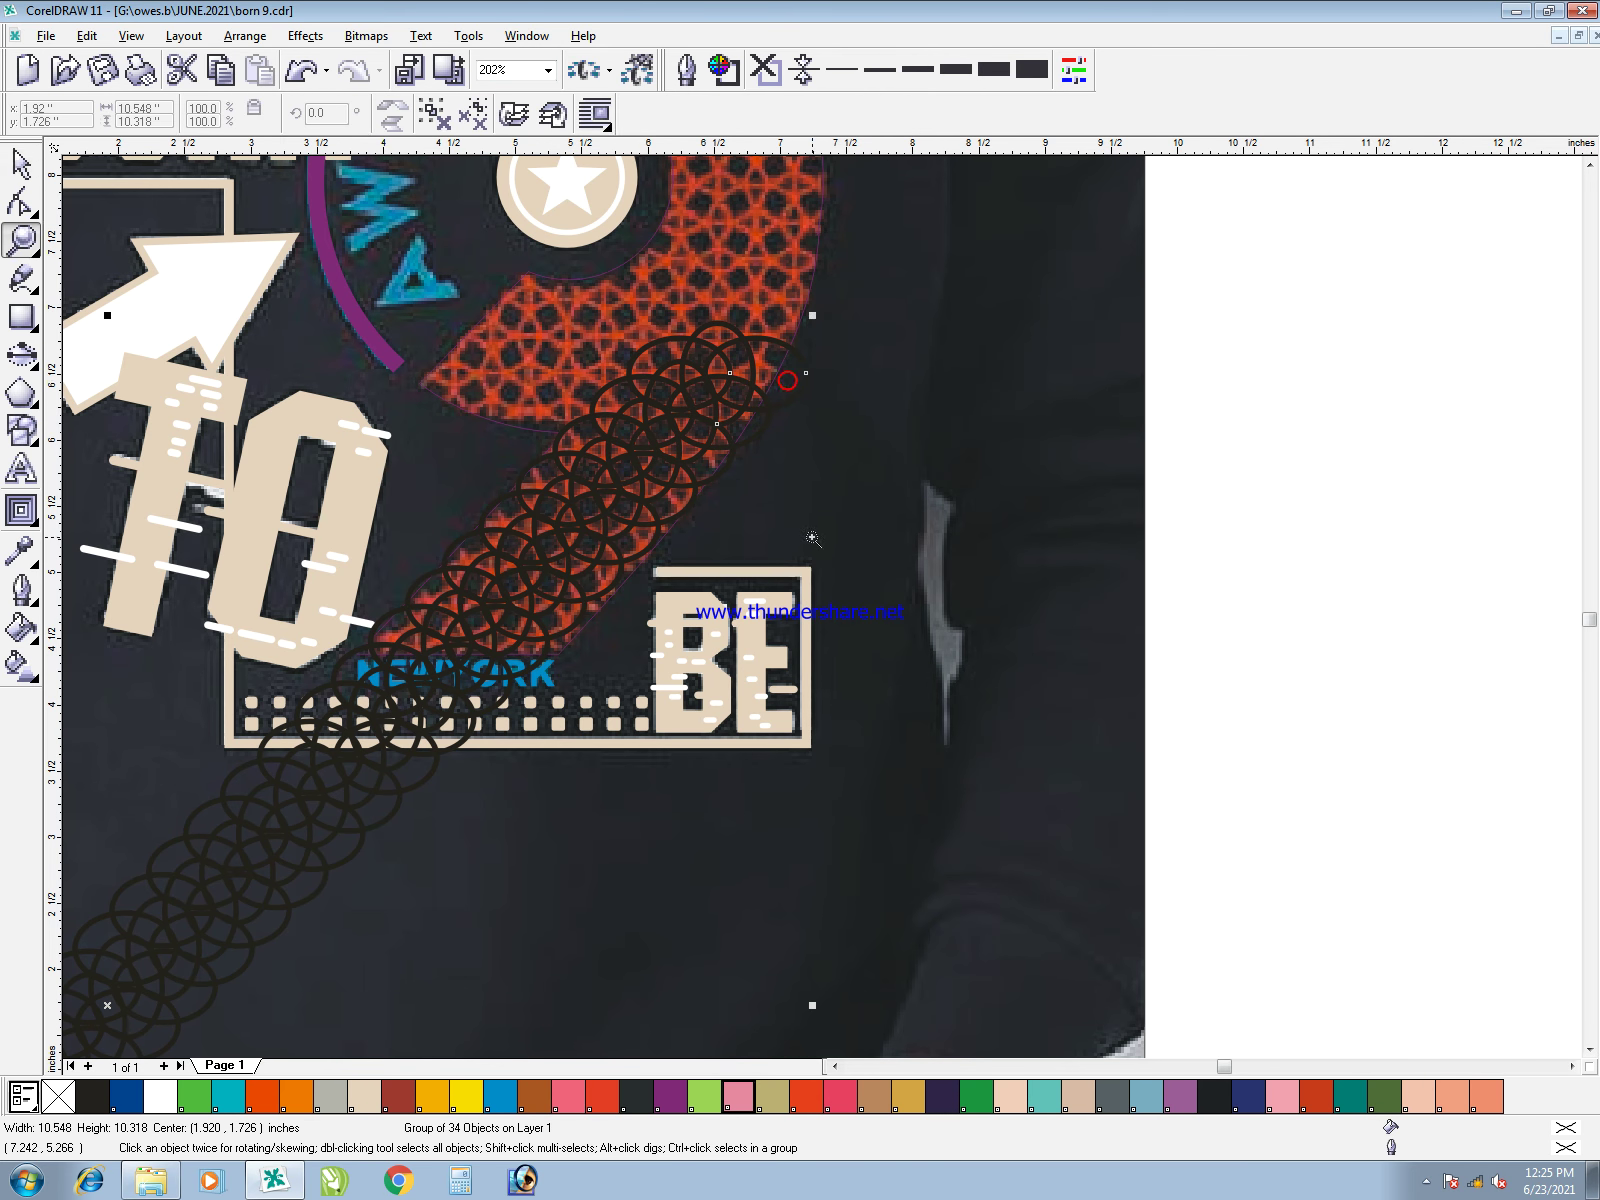
{"action": "left_click_drag", "start_coordinate": [440, 193], "coordinate": [805, 536]}
{"action": "left_click_drag", "start_coordinate": [1280, 651], "coordinate": [895, 640]}
{"action": "scroll", "coordinate": [905, 620], "scroll_direction": "down", "scroll_amount": 2}
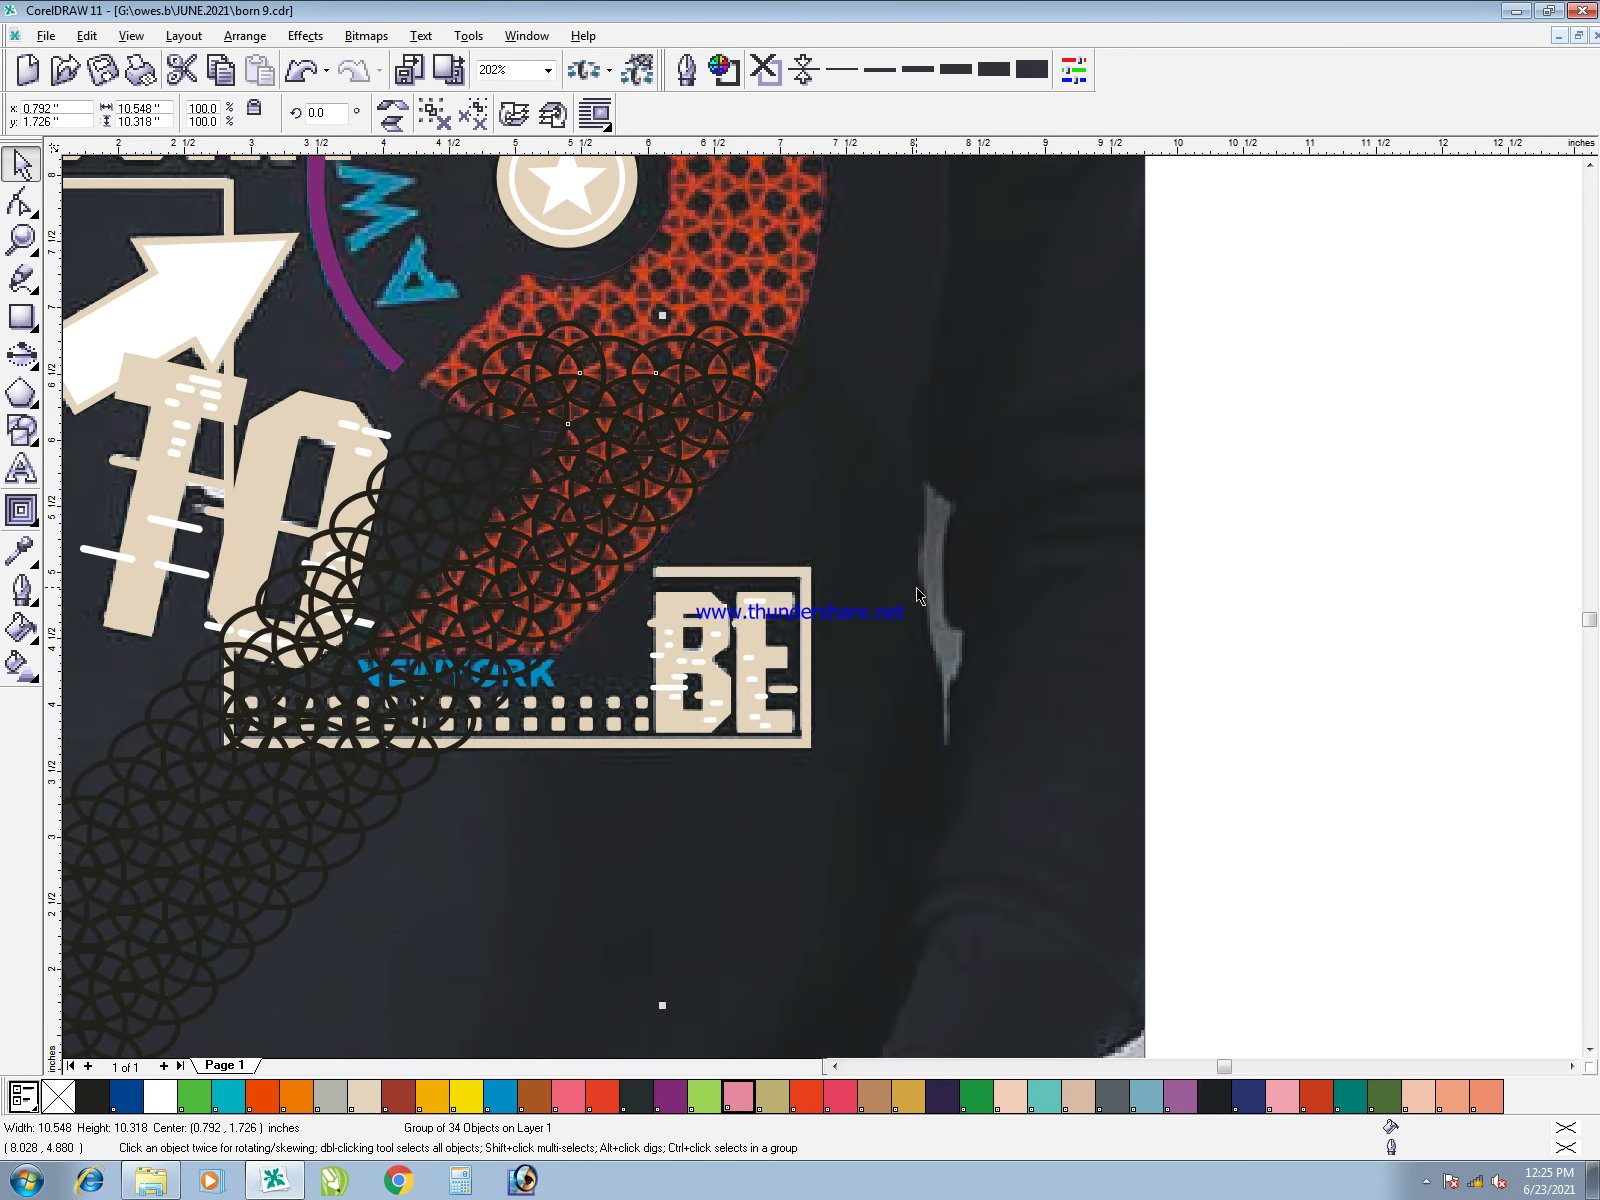
{"action": "key", "text": "Escape"}
- Copy the chain horizontally leftward, repeat the copy until there are eleven parallel chains, and group them into one lattice
{"action": "left_click_drag", "start_coordinate": [772, 388], "coordinate": [607, 372]}
{"action": "scroll", "coordinate": [791, 511], "scroll_direction": "down", "scroll_amount": 3}
{"action": "key", "text": "ctrl+r"}
{"action": "key", "text": "ctrl+r"}
{"action": "key", "text": "ctrl+r"}
{"action": "key", "text": "ctrl+r"}
{"action": "key", "text": "ctrl+r"}
{"action": "key", "text": "ctrl+r"}
{"action": "key", "text": "ctrl+r"}
{"action": "key", "text": "ctrl+r"}
{"action": "key", "text": "ctrl+r"}
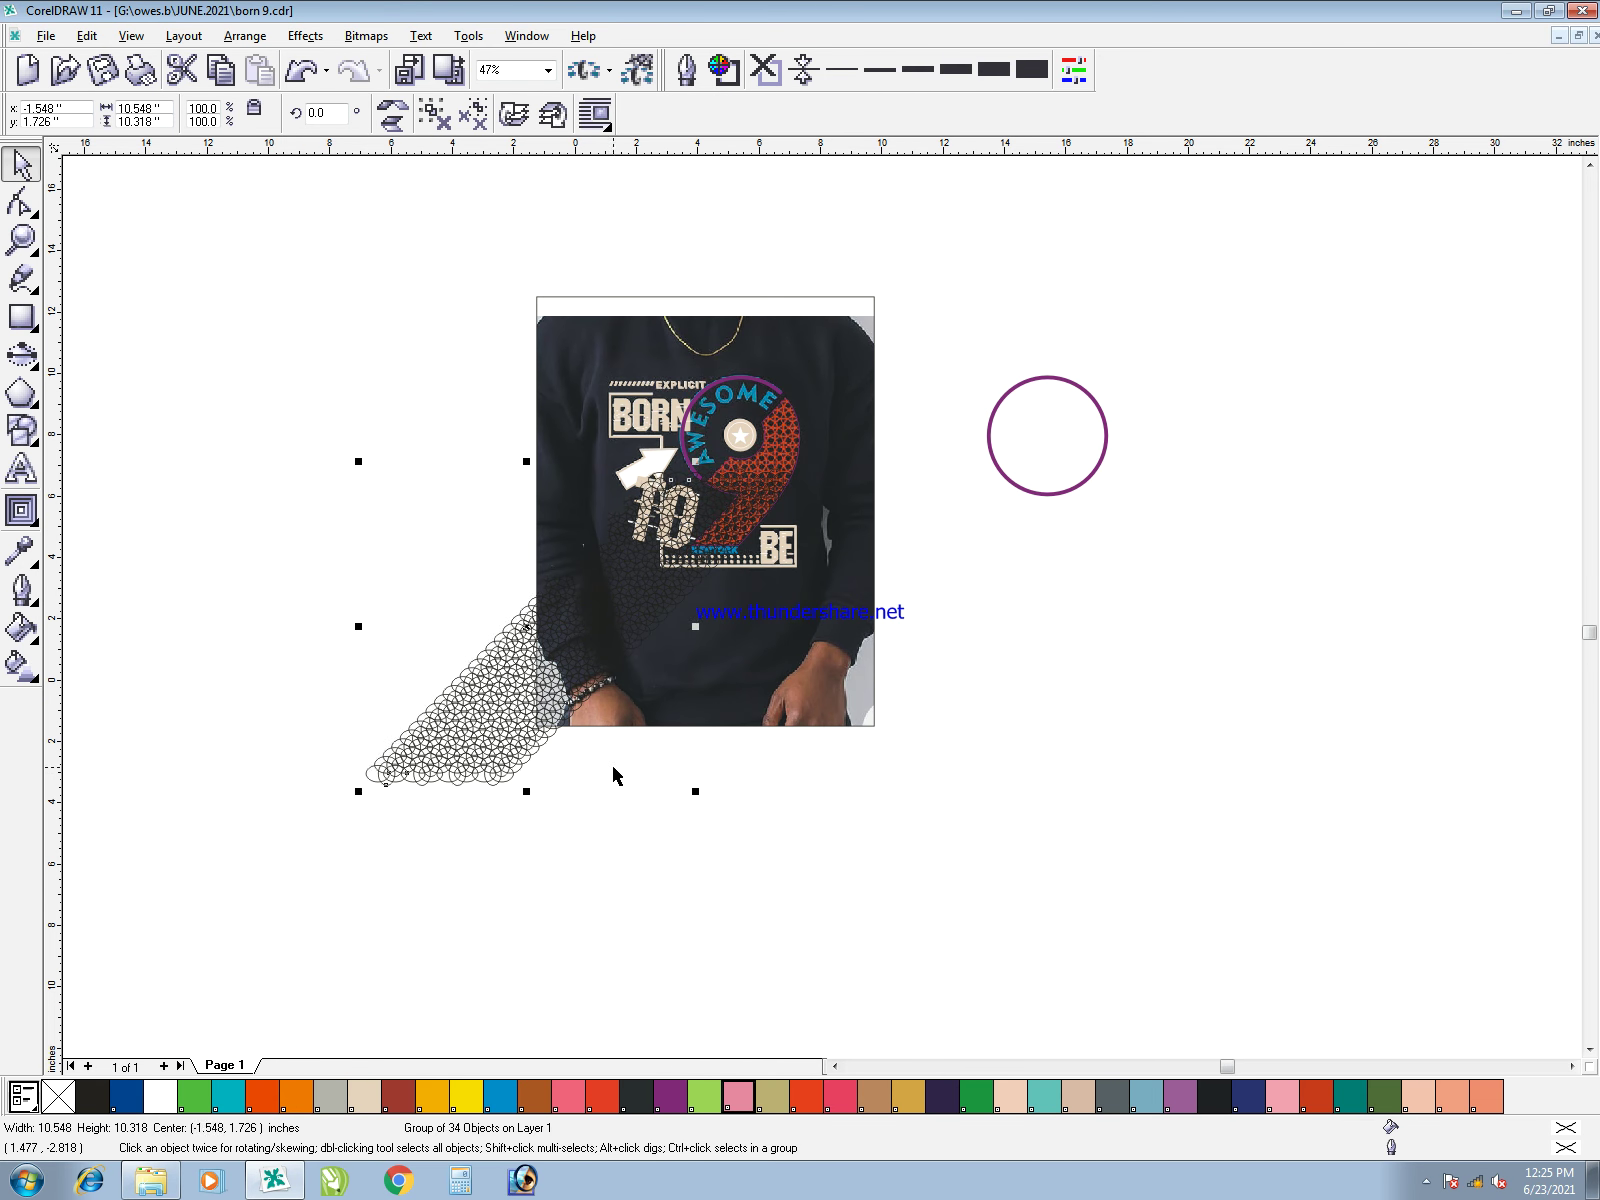
{"action": "left_click_drag", "start_coordinate": [530, 819], "coordinate": [95, 714]}
{"action": "key", "text": "ctrl+g"}
- Move the lattice over the 9 and adjust its position to X 5.760, Y 5.485 inches
{"action": "mouse_move", "coordinate": [371, 733]}
{"action": "left_mouse_down"}
{"action": "mouse_move", "coordinate": [416, 731]}
{"action": "mouse_move", "coordinate": [674, 614]}
{"action": "left_mouse_up"}
{"action": "key", "text": "F2"}
{"action": "mouse_move", "coordinate": [698, 391]}
{"action": "left_mouse_down"}
{"action": "mouse_move", "coordinate": [852, 548]}
{"action": "mouse_move", "coordinate": [861, 605]}
{"action": "left_mouse_up"}
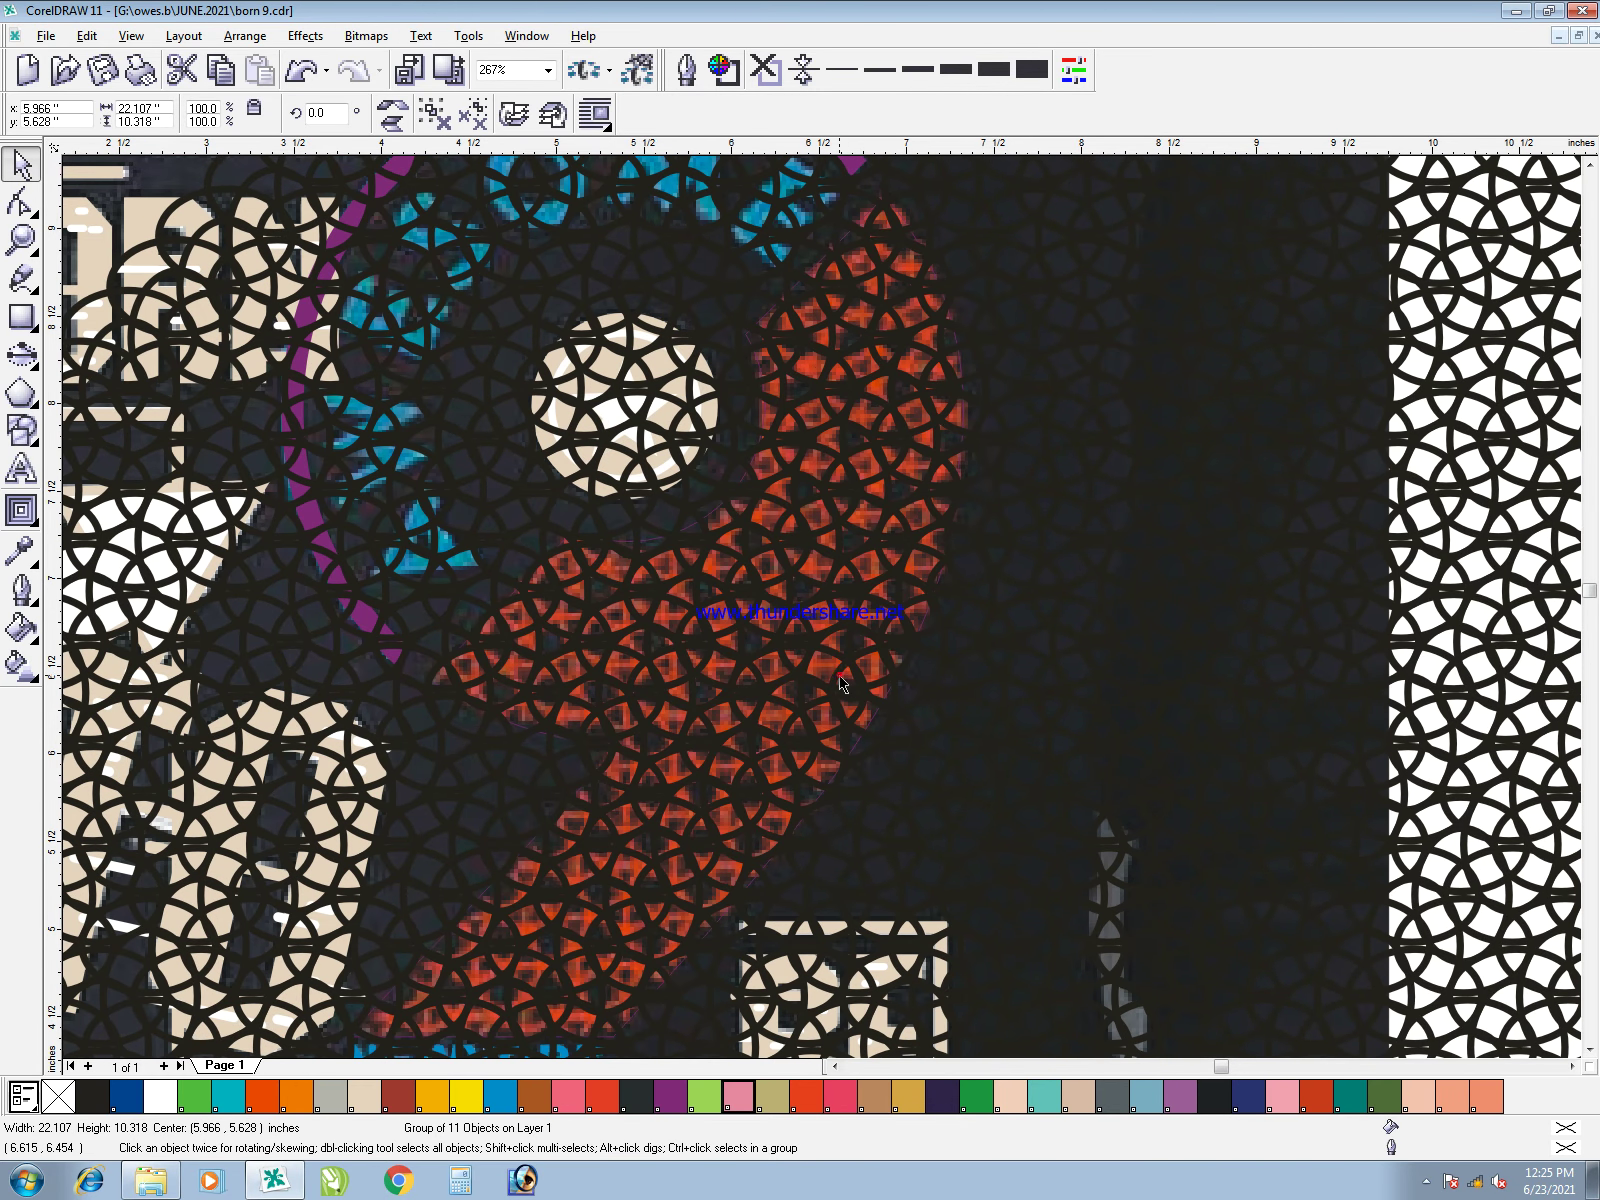
{"action": "left_click_drag", "start_coordinate": [843, 684], "coordinate": [847, 682]}
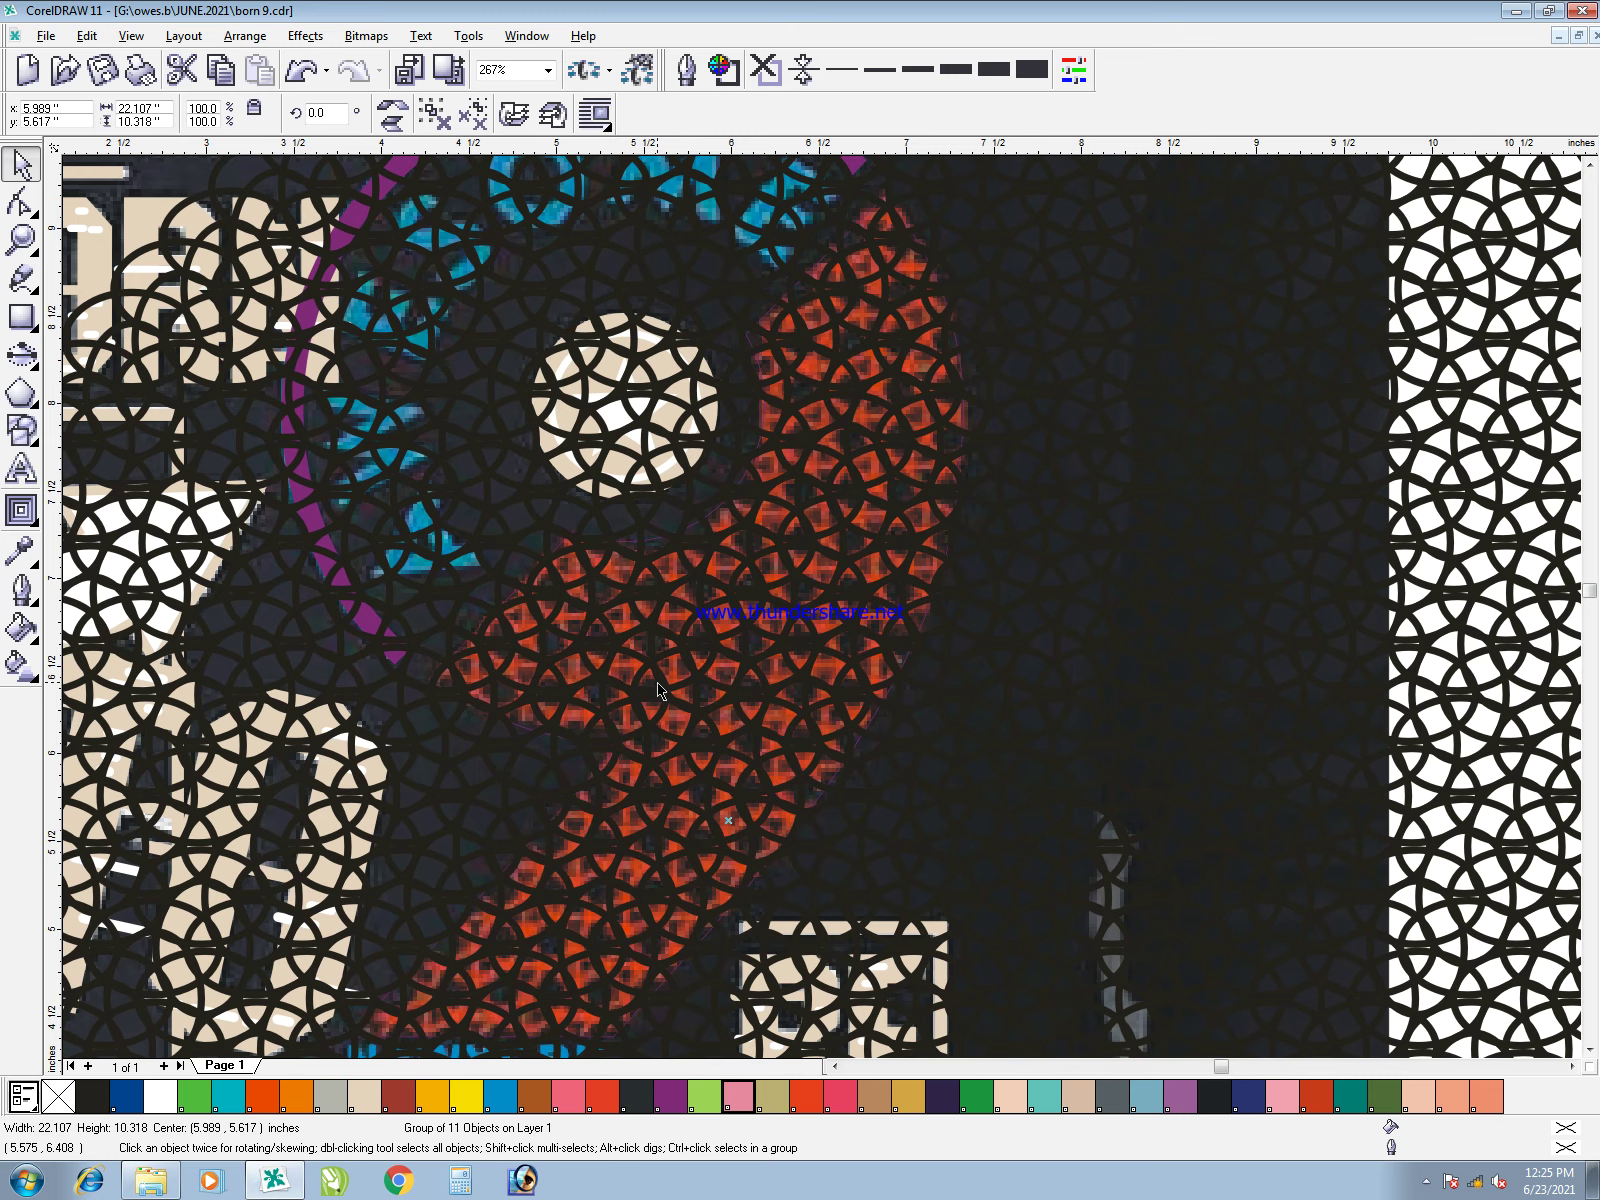
{"action": "left_click_drag", "start_coordinate": [656, 688], "coordinate": [1250, 620]}
{"action": "left_click_drag", "start_coordinate": [831, 618], "coordinate": [812, 627]}
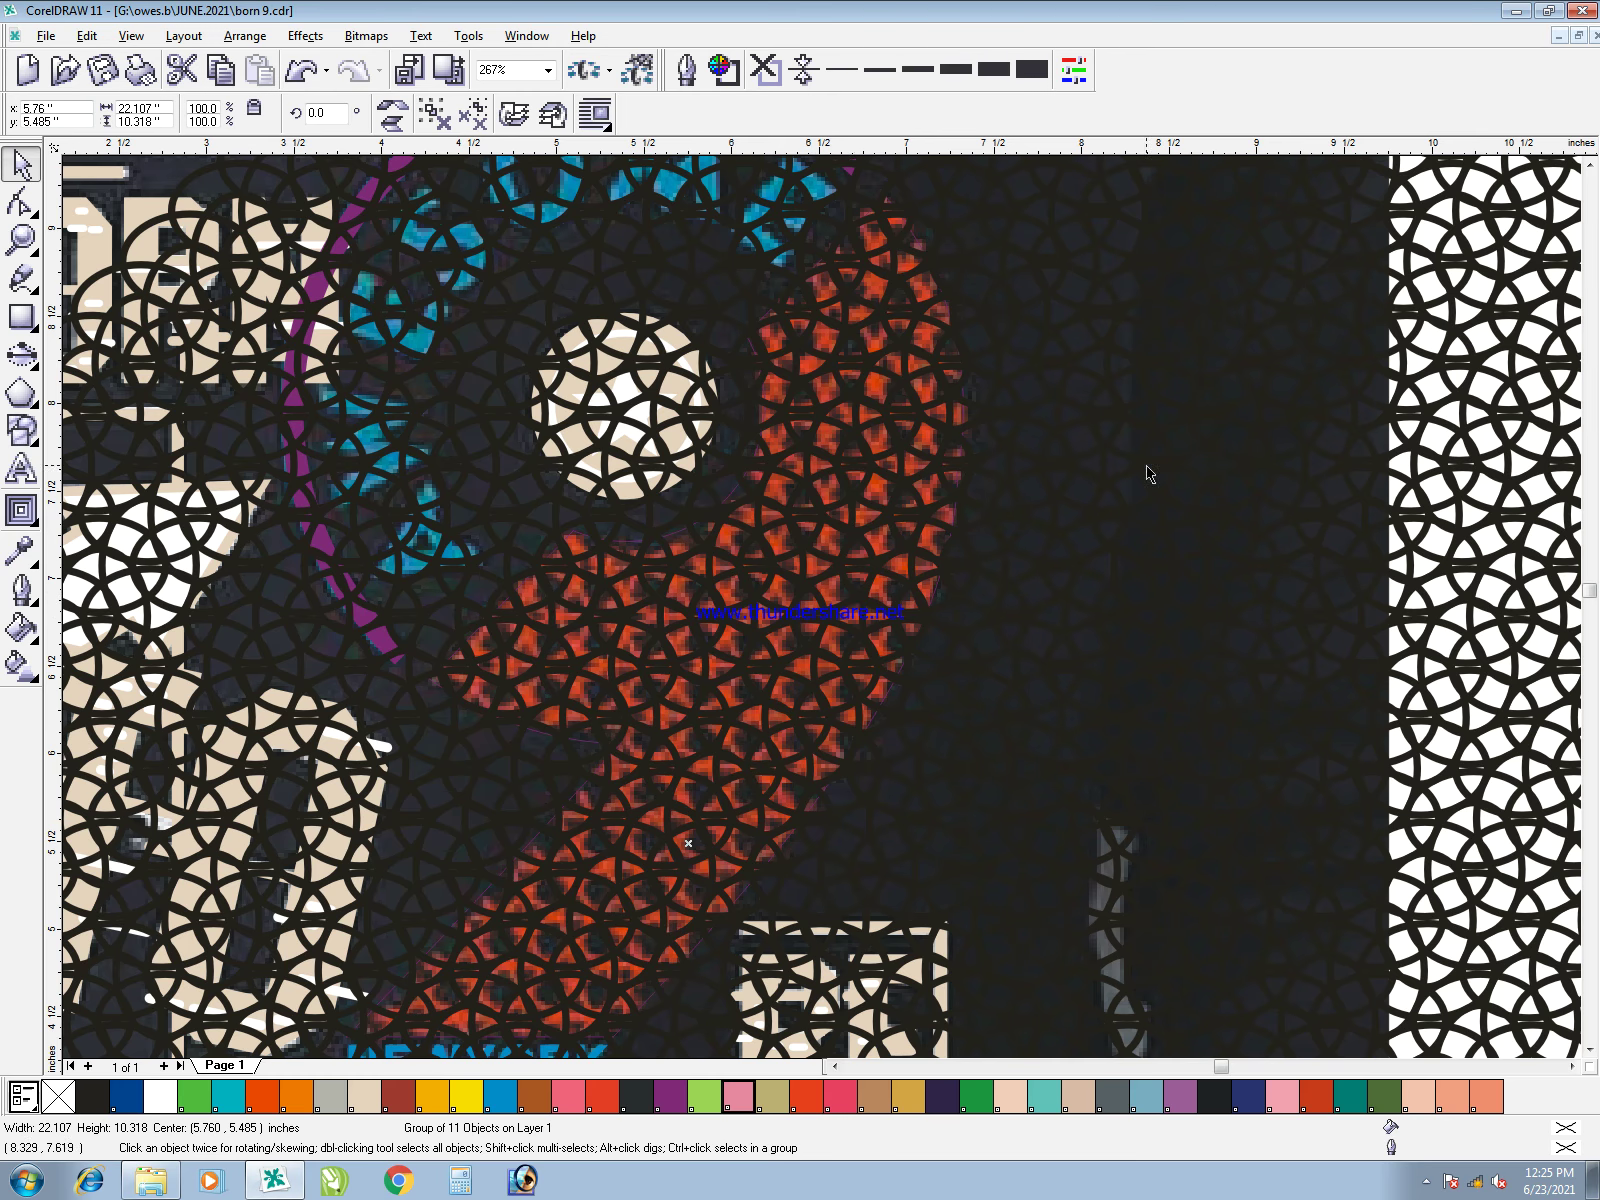
- Move the lattice down to X 5.467, Y -0.223 inches, and shift it back up over the 9's lower half
{"action": "key", "text": "F3"}
{"action": "left_click_drag", "start_coordinate": [925, 390], "coordinate": [916, 569]}
{"action": "key", "text": "F2"}
{"action": "left_click_drag", "start_coordinate": [677, 352], "coordinate": [907, 647]}
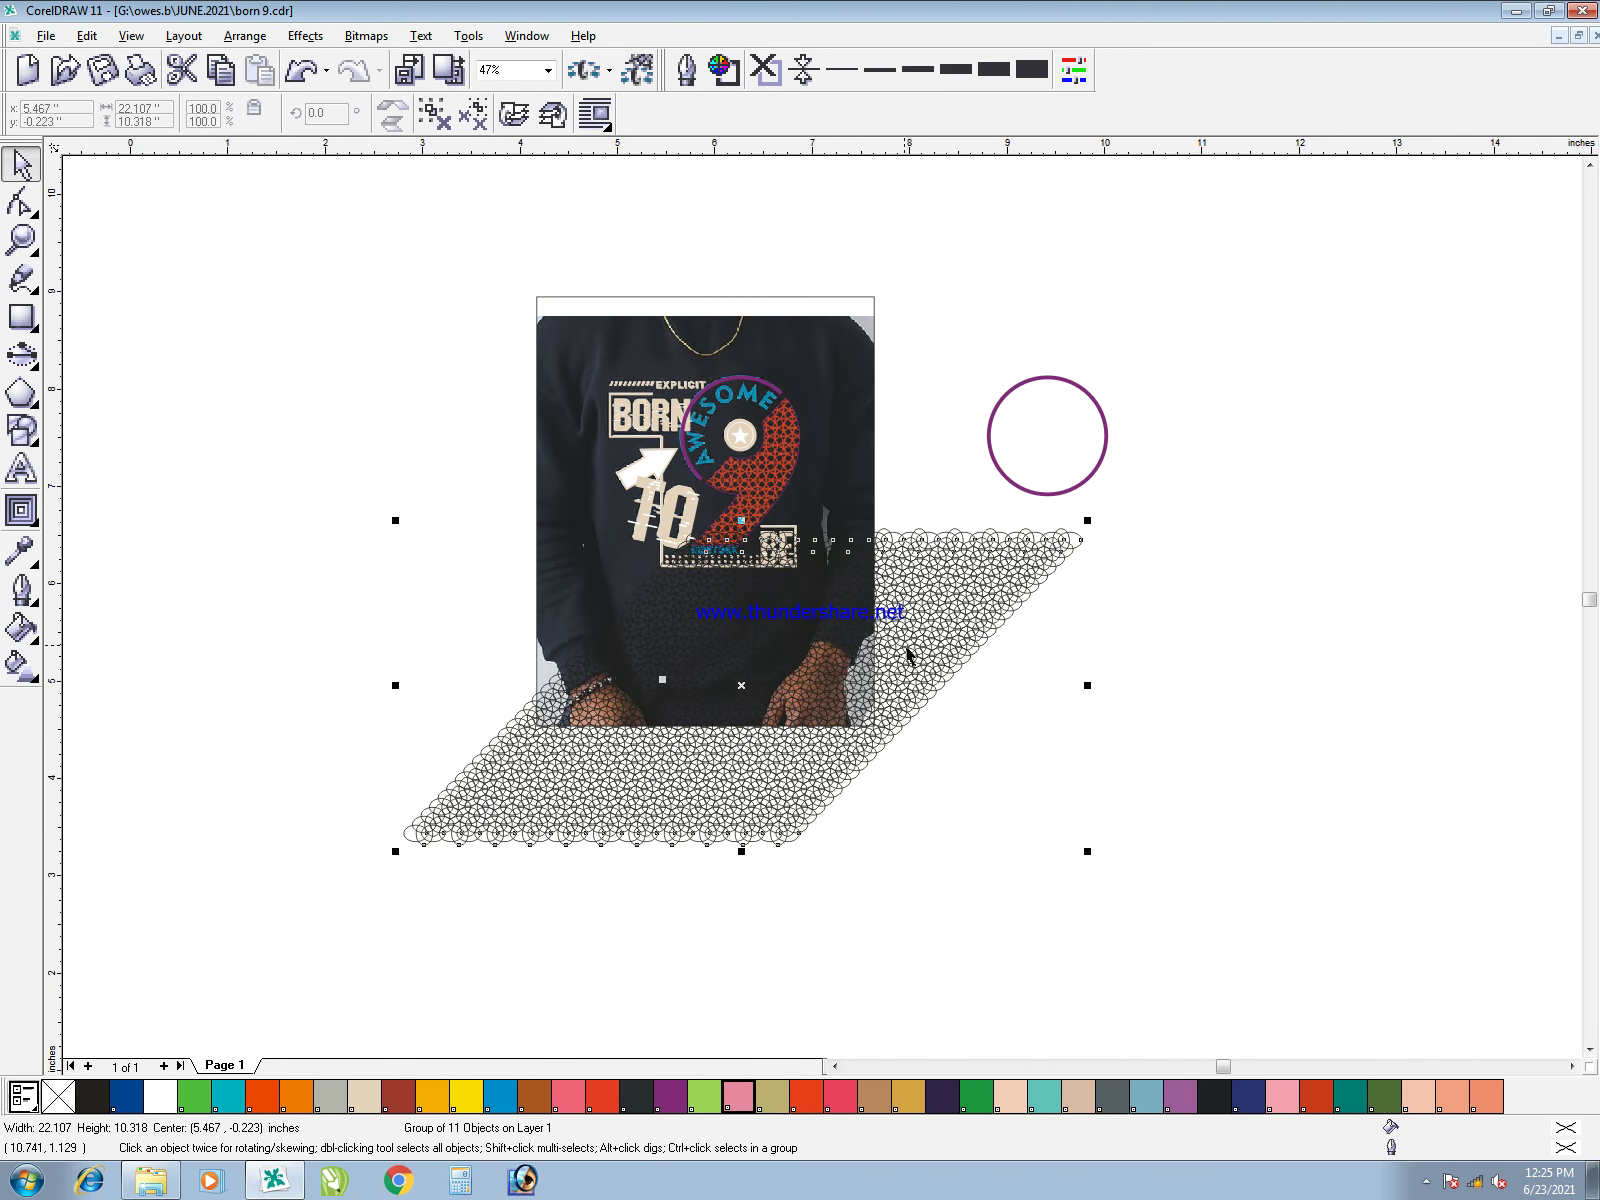
{"action": "scroll", "coordinate": [907, 655], "scroll_direction": "up", "scroll_amount": 3}
{"action": "left_click", "coordinate": [1145, 543]}
{"action": "left_click_drag", "start_coordinate": [1203, 822], "coordinate": [1240, 676]}
{"action": "left_click", "coordinate": [1249, 480]}
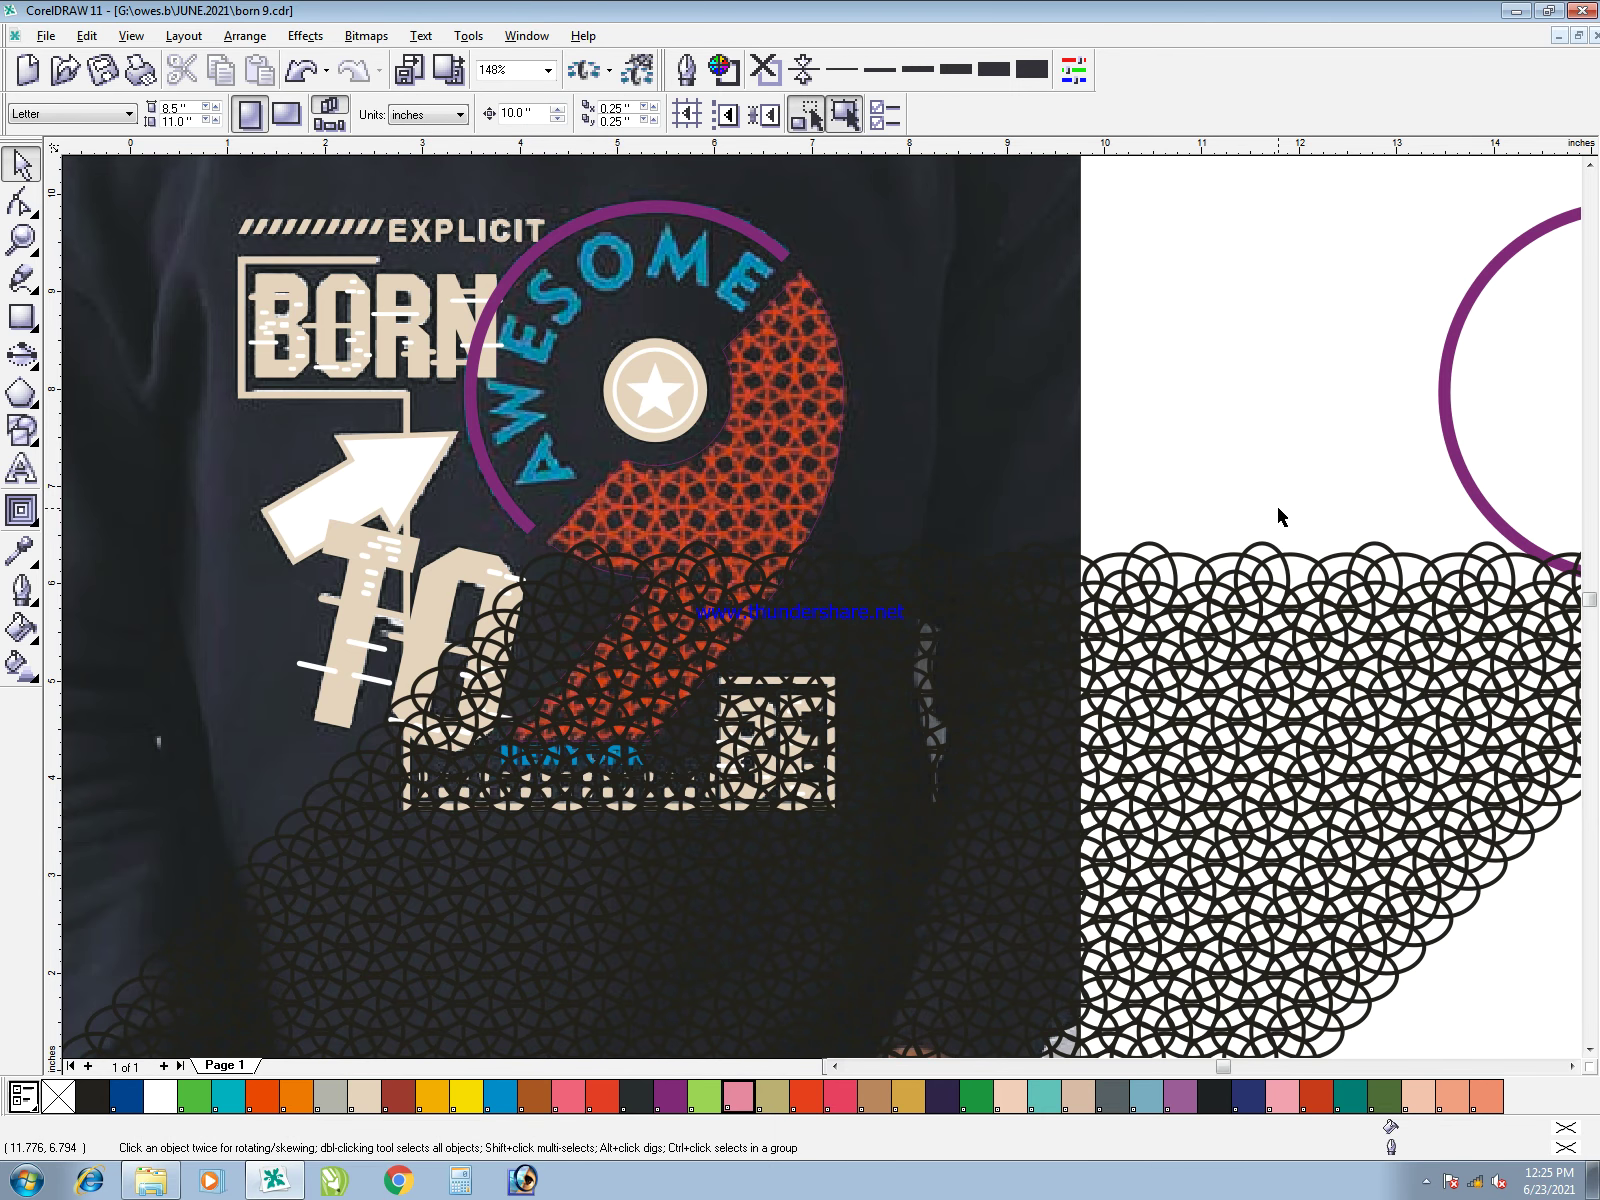
- Check the lattice's overlaps up close and undo its recent moves
{"action": "scroll", "coordinate": [1430, 750], "scroll_direction": "up", "scroll_amount": 3}
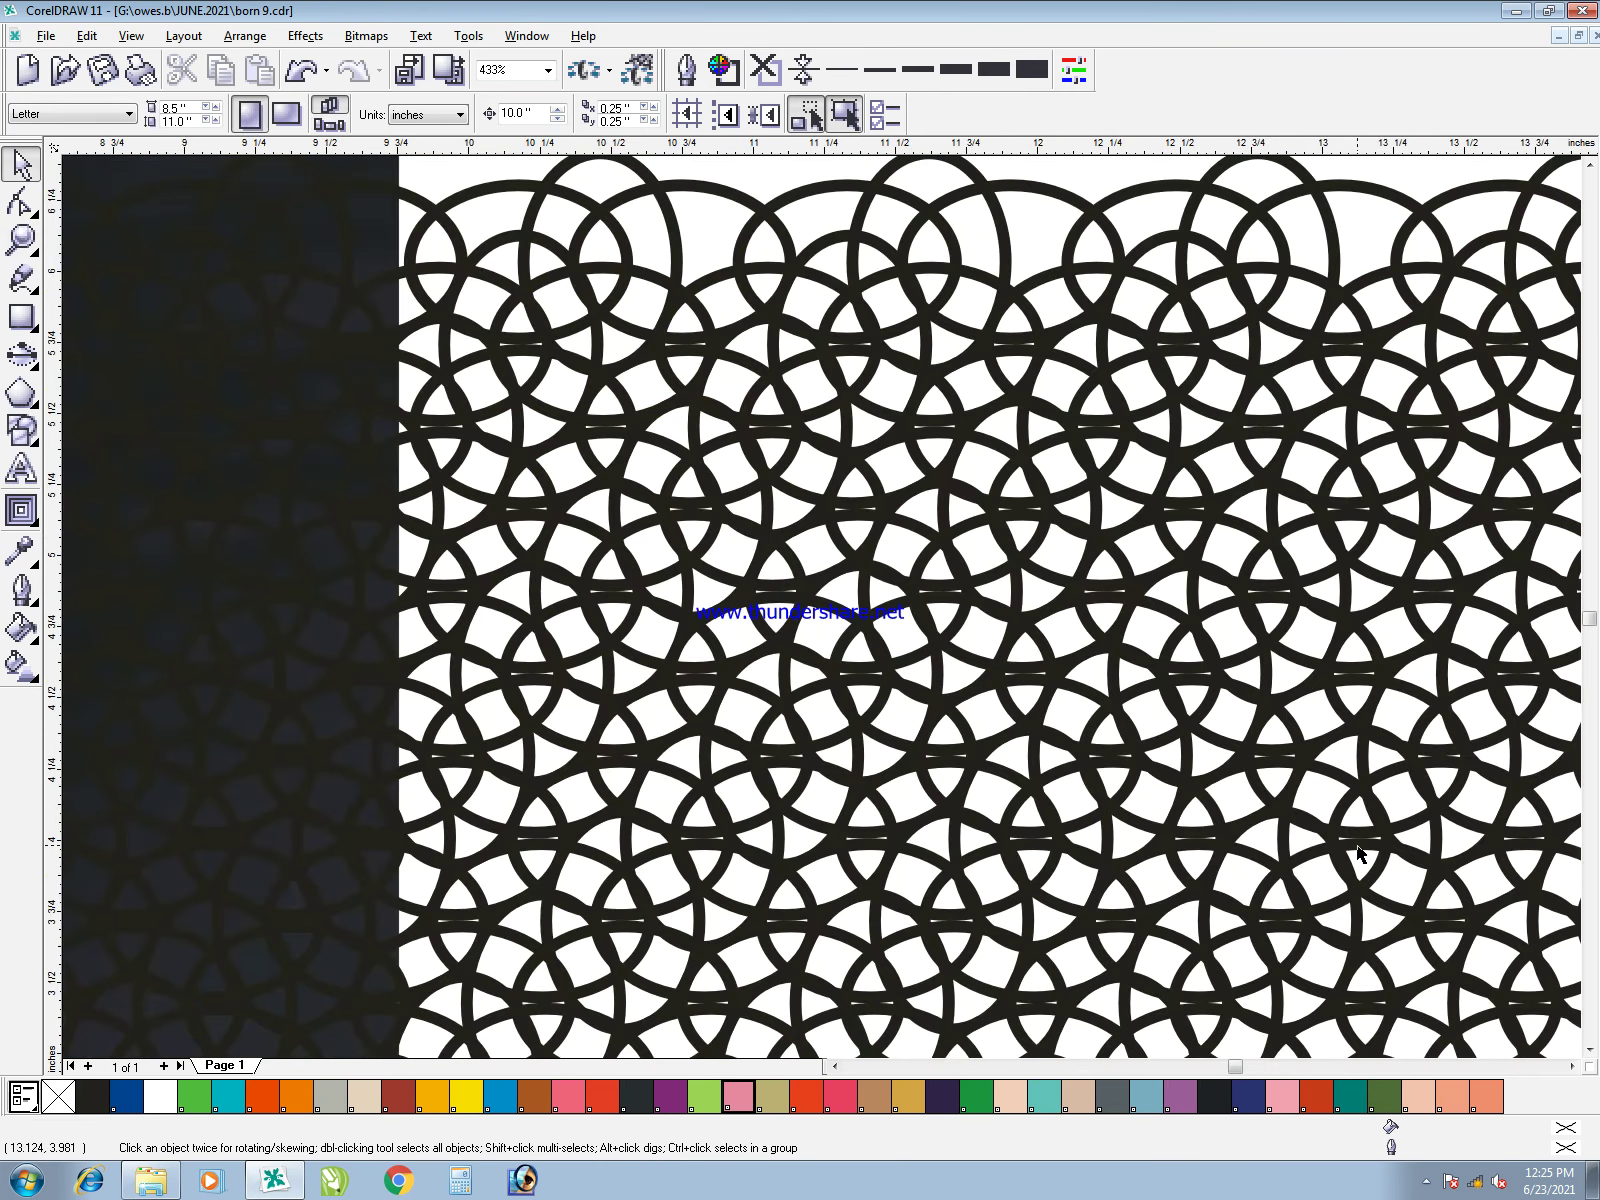
{"action": "scroll", "coordinate": [1360, 848], "scroll_direction": "down", "scroll_amount": 3}
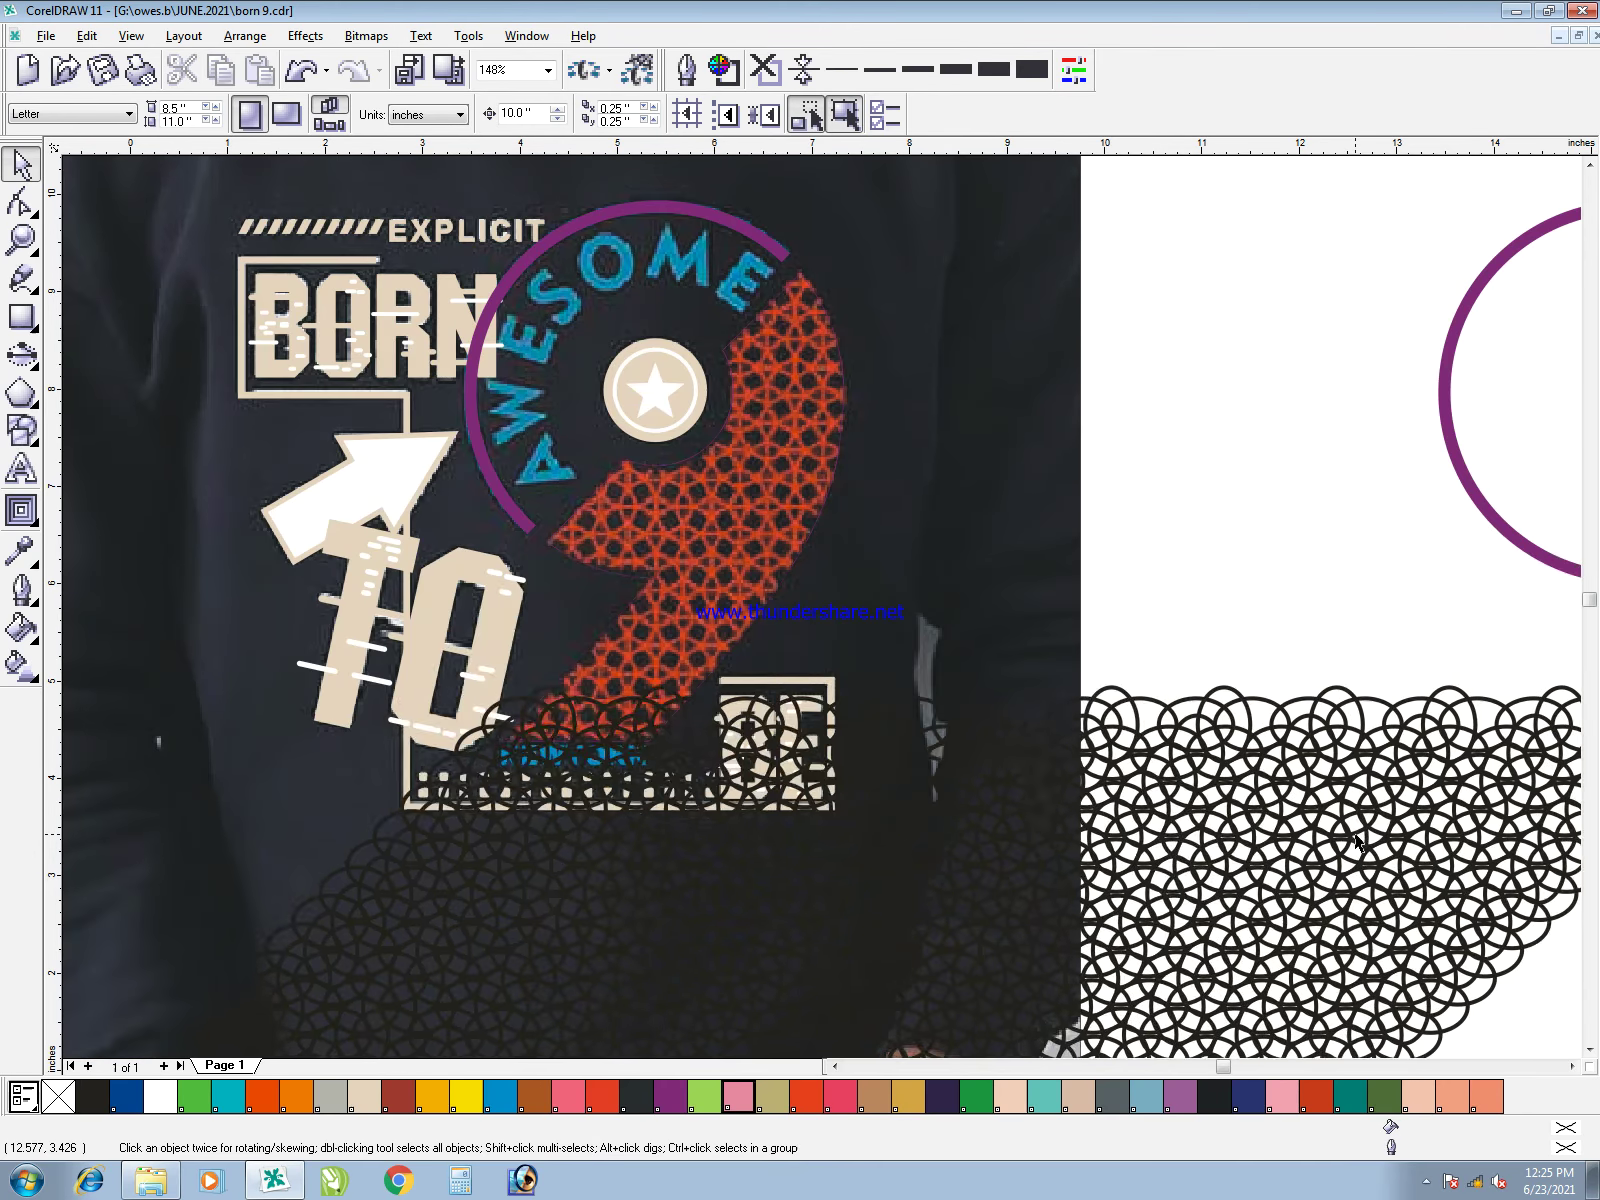
{"action": "key", "text": "ctrl+z"}
{"action": "key", "text": "ctrl+z"}
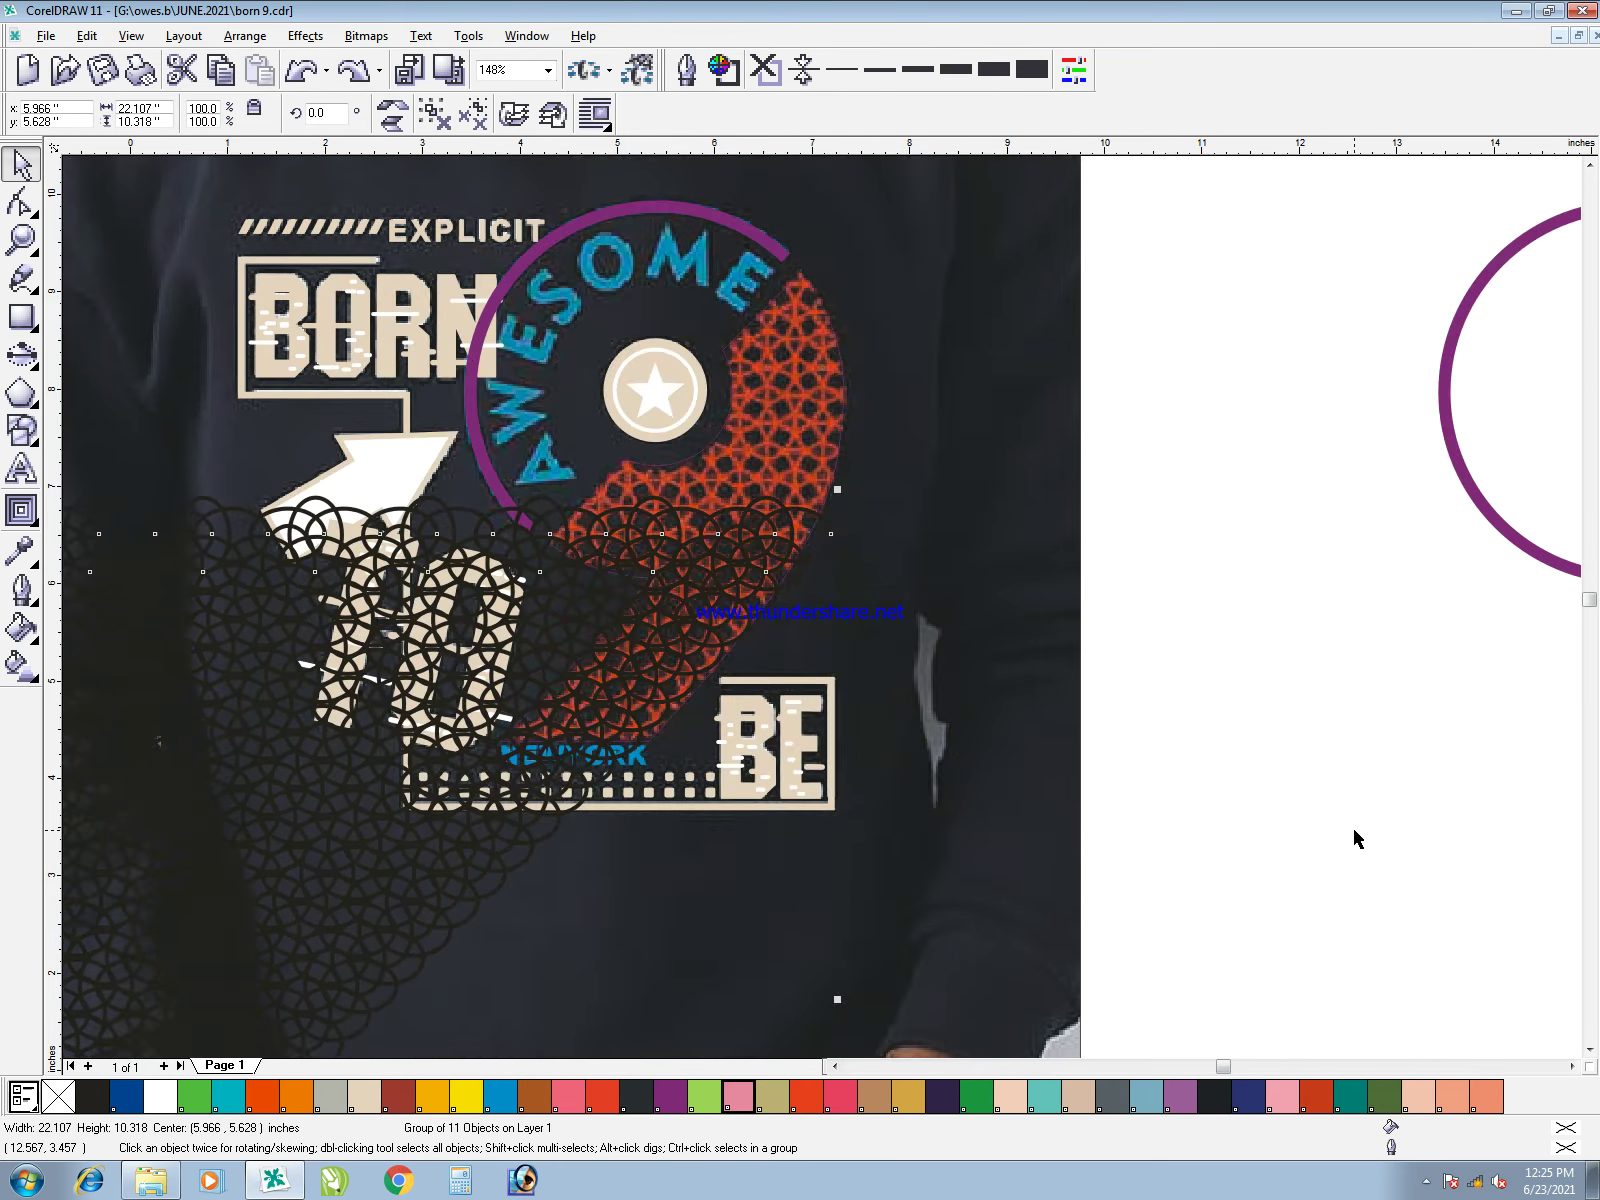
- Regroup the eleven chains and move the lattice up until it covers the 9
{"action": "key", "text": "ctrl+u"}
{"action": "key", "text": "ctrl+g"}
{"action": "left_click_drag", "start_coordinate": [341, 852], "coordinate": [910, 952]}
{"action": "left_click", "coordinate": [1202, 536]}
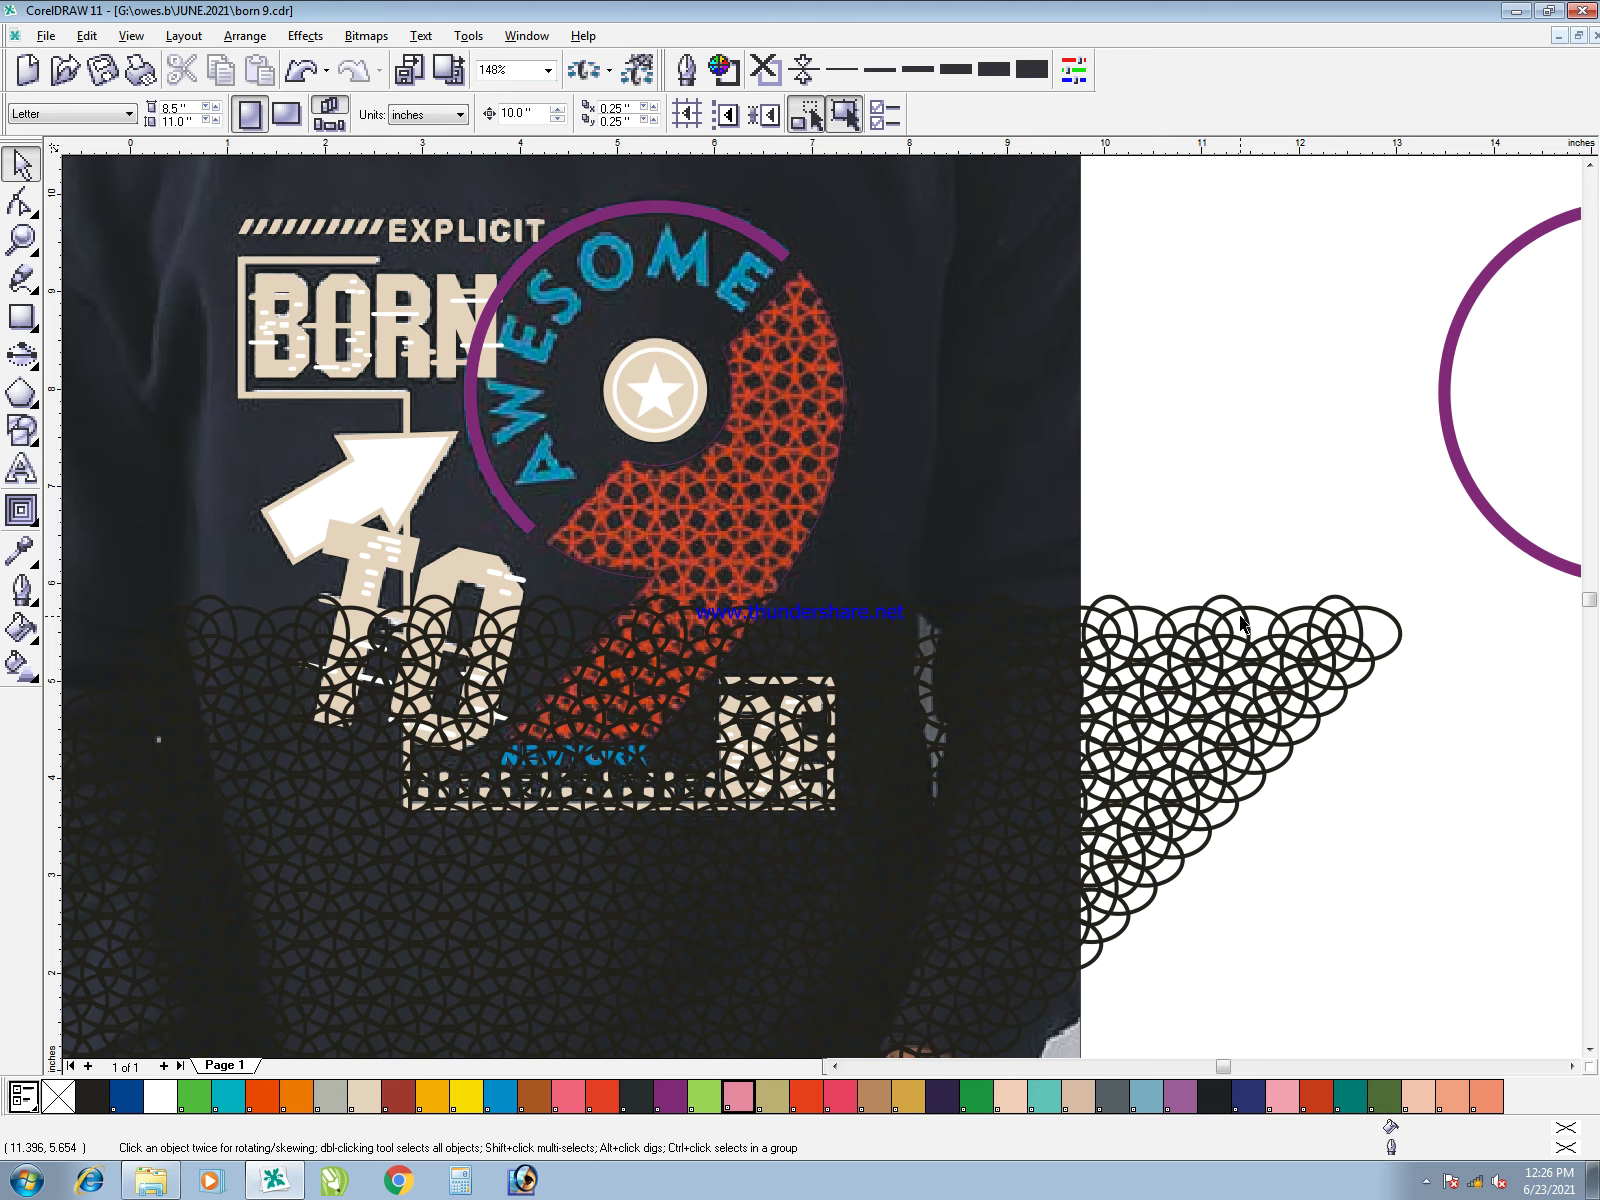
{"action": "left_click_drag", "start_coordinate": [1243, 616], "coordinate": [815, 322]}
{"action": "left_click", "coordinate": [1117, 550]}
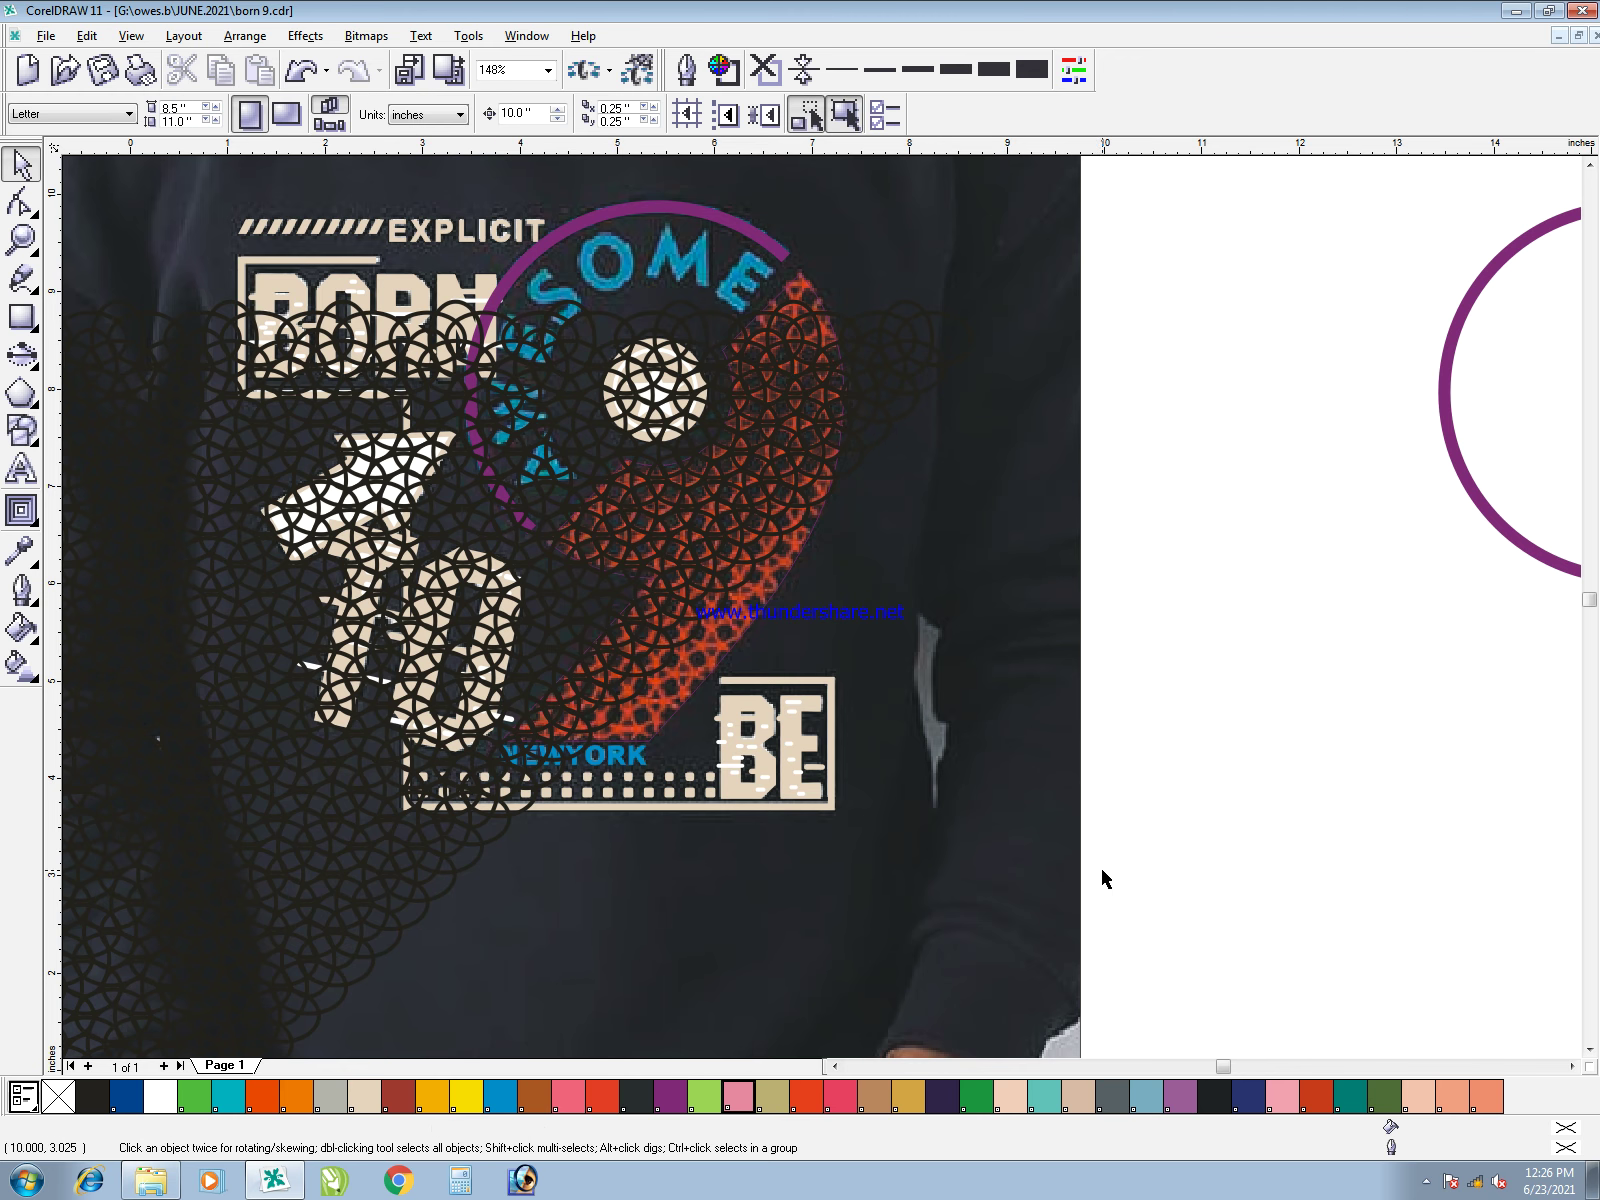
- Place the lattice inside the 9's outline as PowerClip contents
{"action": "key", "text": "F2"}
{"action": "left_click_drag", "start_coordinate": [1094, 851], "coordinate": [400, 216]}
{"action": "left_click_drag", "start_coordinate": [580, 300], "coordinate": [890, 382]}
{"action": "key", "text": "alt+c"}
{"action": "key", "text": "w"}
{"action": "key", "text": "p"}
{"action": "left_click", "coordinate": [889, 360]}
{"action": "key", "text": "alt+c"}
{"action": "key", "text": "w"}
{"action": "key", "text": "p"}
{"action": "left_click", "coordinate": [902, 382]}
- Edit the 9's PowerClip contents so the lattice at X -0.121, Y 4.852 inches fills the number, and finish editing
{"action": "left_click", "coordinate": [899, 369], "text": "ctrl"}
{"action": "left_click", "coordinate": [838, 412]}
{"action": "key", "text": "Delete"}
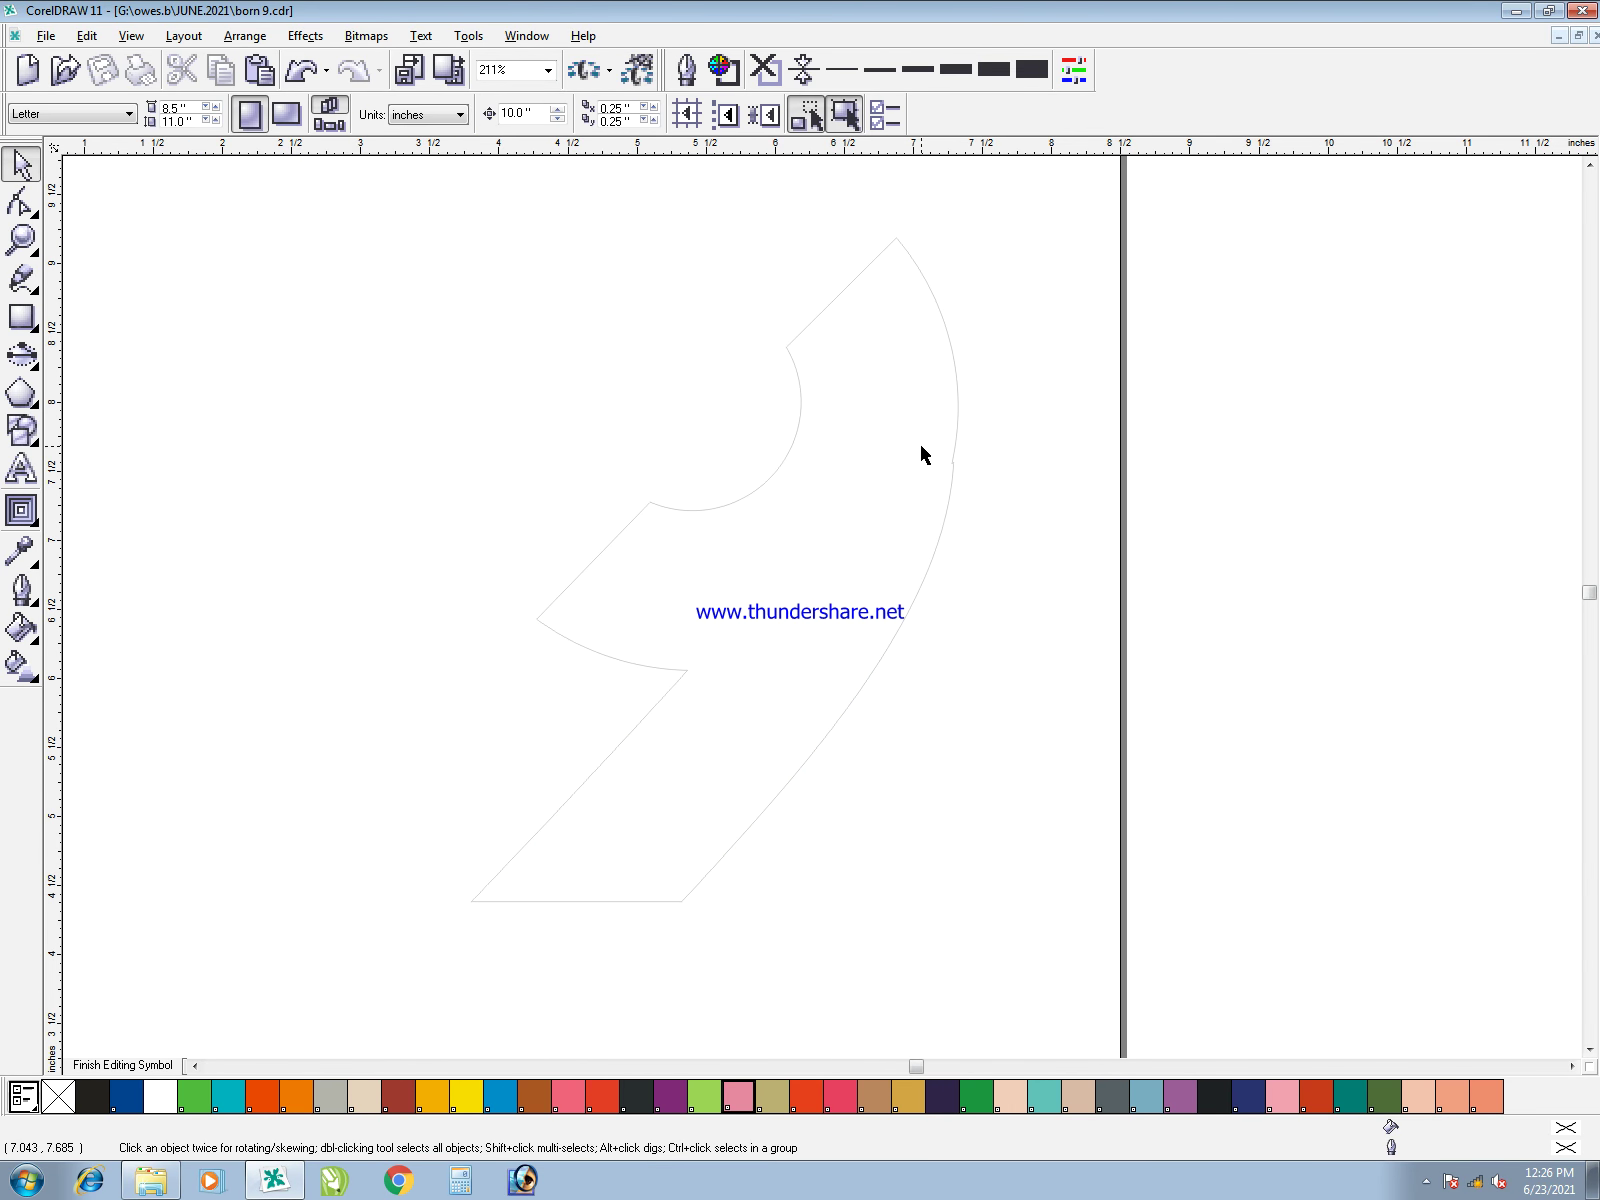
{"action": "key", "text": "ctrl+v"}
{"action": "left_click", "coordinate": [1110, 613], "text": "ctrl"}
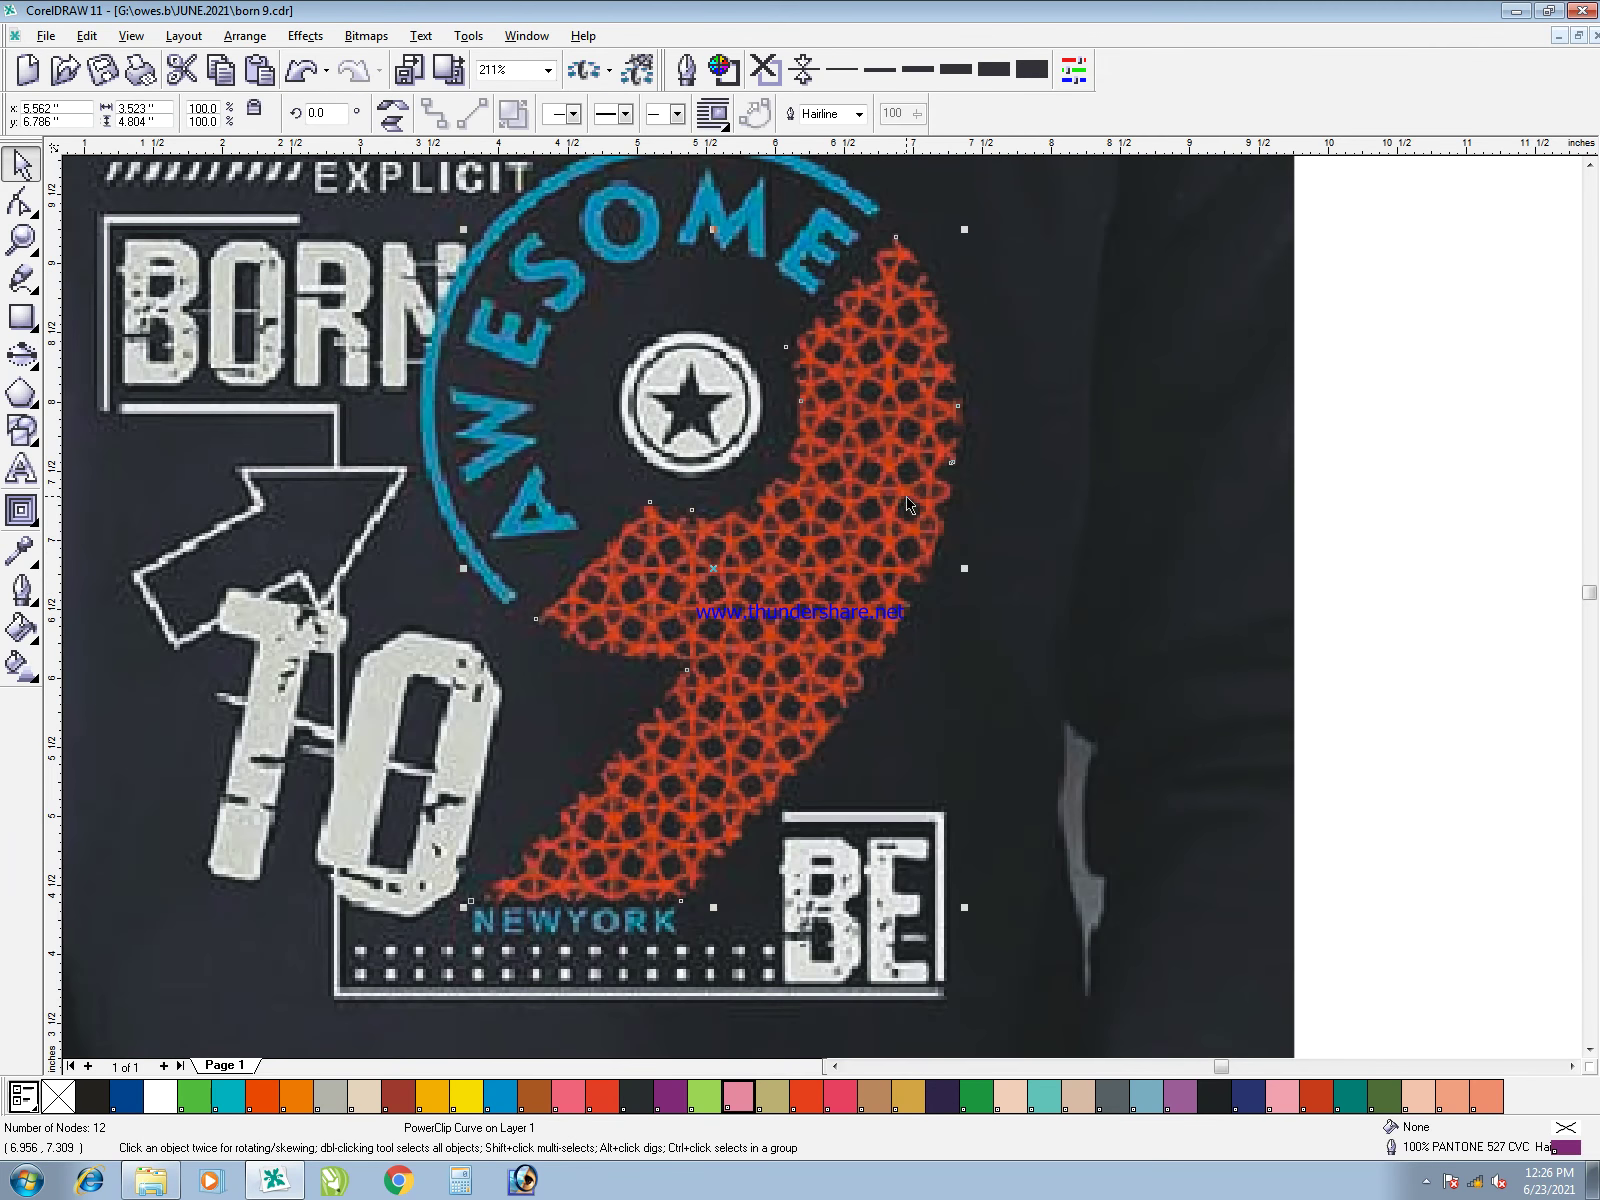
- Recolor the lattice inside the 9's PowerClip red and finish editing its contents
{"action": "left_click", "coordinate": [925, 588], "text": "ctrl"}
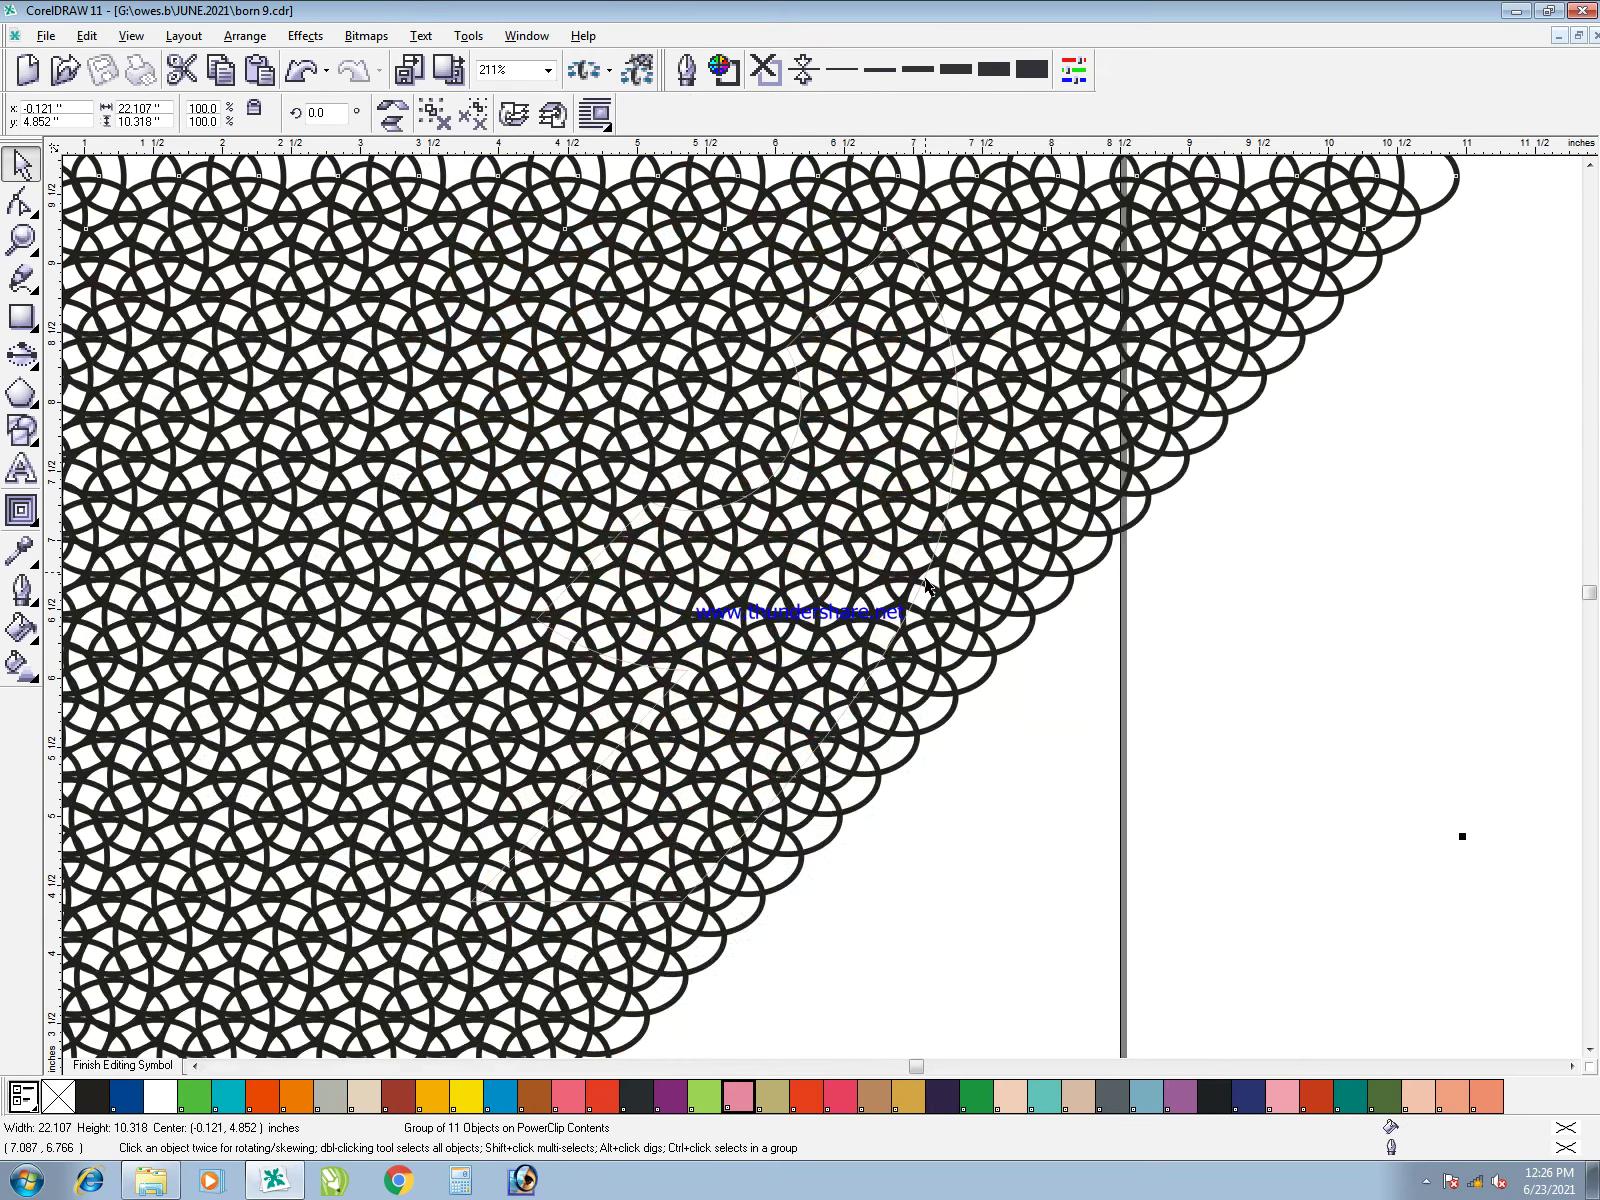
{"action": "left_click", "coordinate": [602, 1096]}
{"action": "left_click", "coordinate": [1071, 850], "text": "ctrl"}
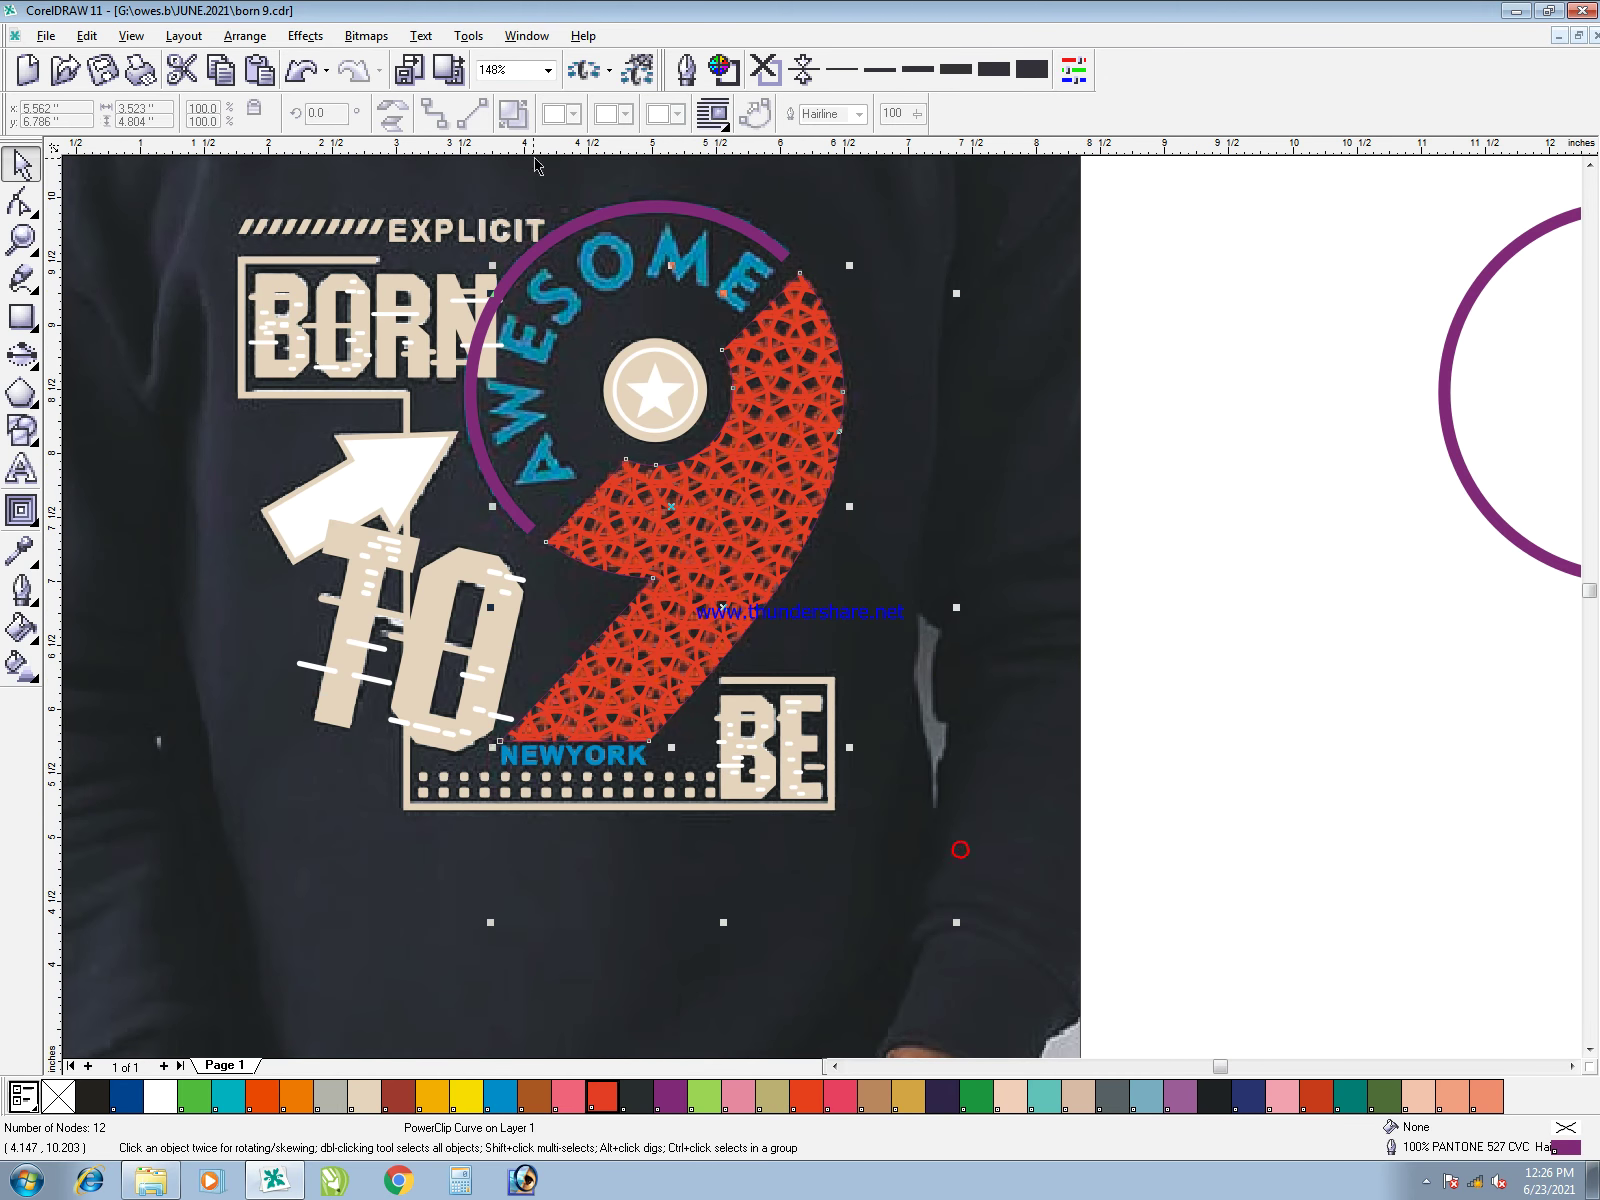
- Set the 9's container outline to 3 pt wide and color it black
{"action": "scroll", "coordinate": [795, 402], "scroll_direction": "up", "scroll_amount": 1}
{"action": "key", "text": "ctrl+r"}
{"action": "left_click", "coordinate": [831, 111]}
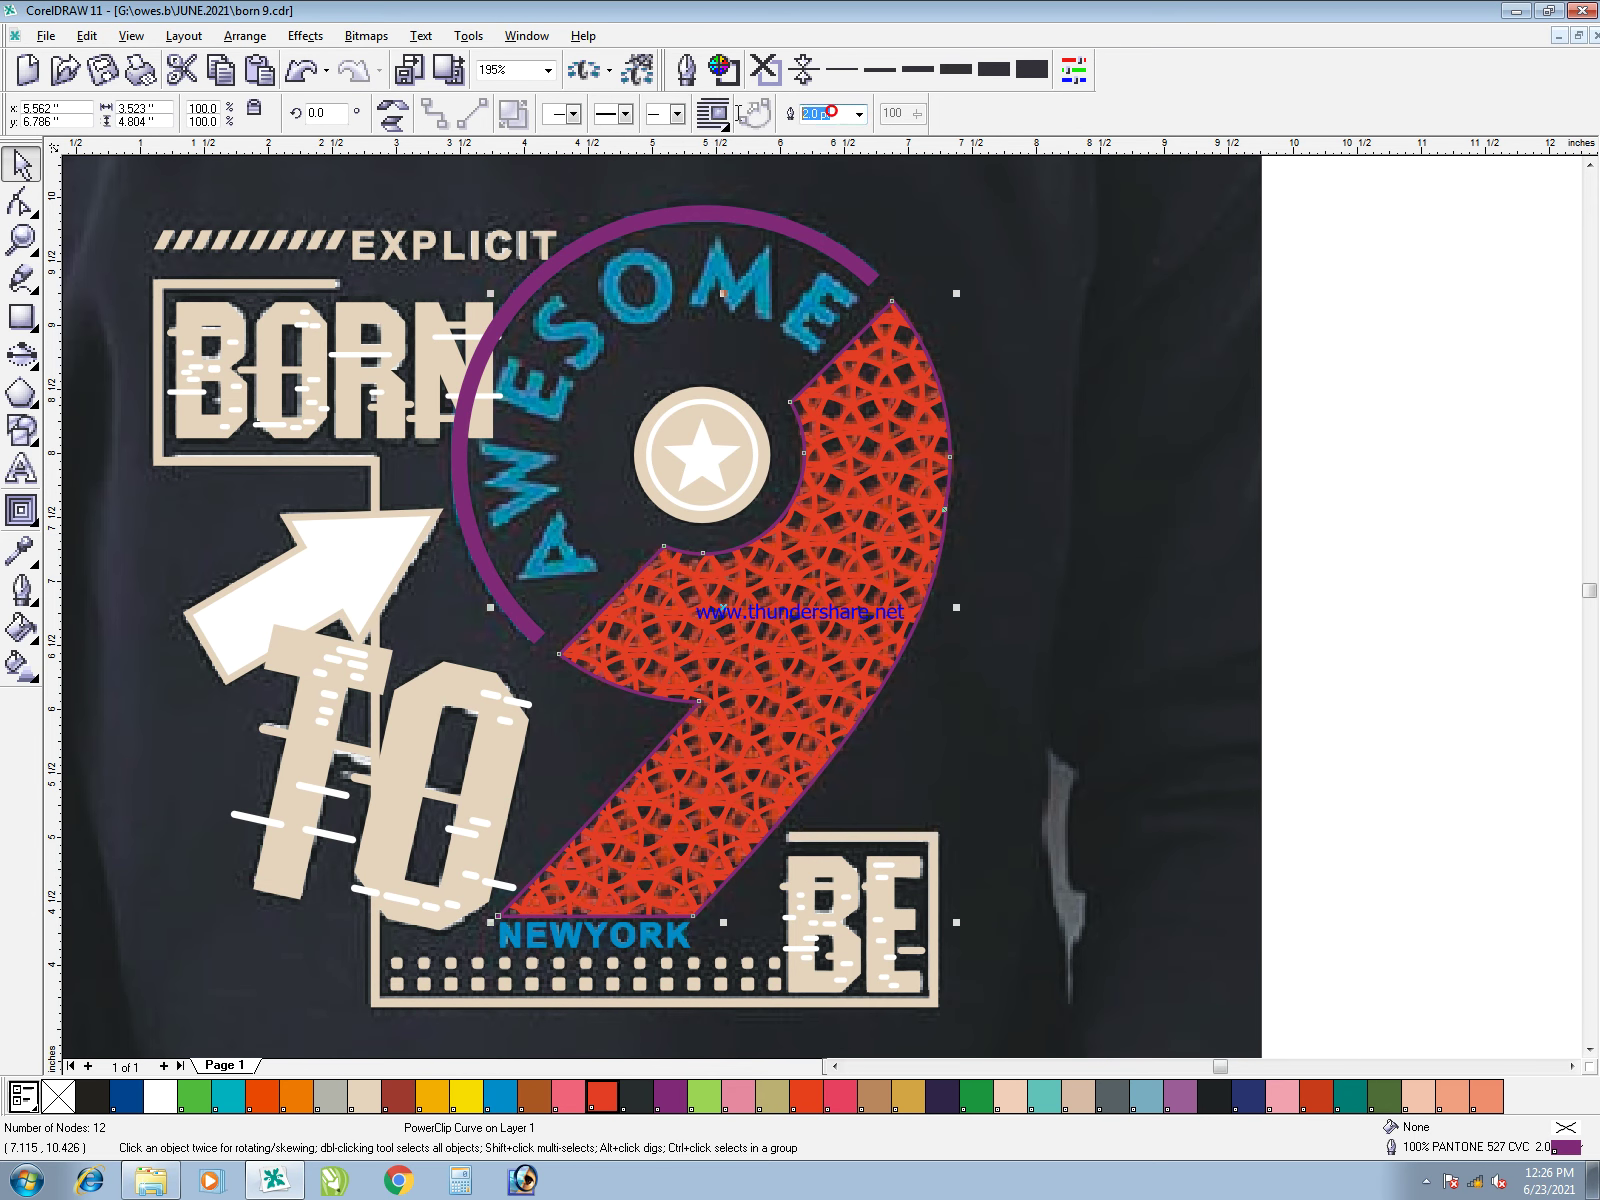
{"action": "type", "text": "3"}
{"action": "key", "text": "Return"}
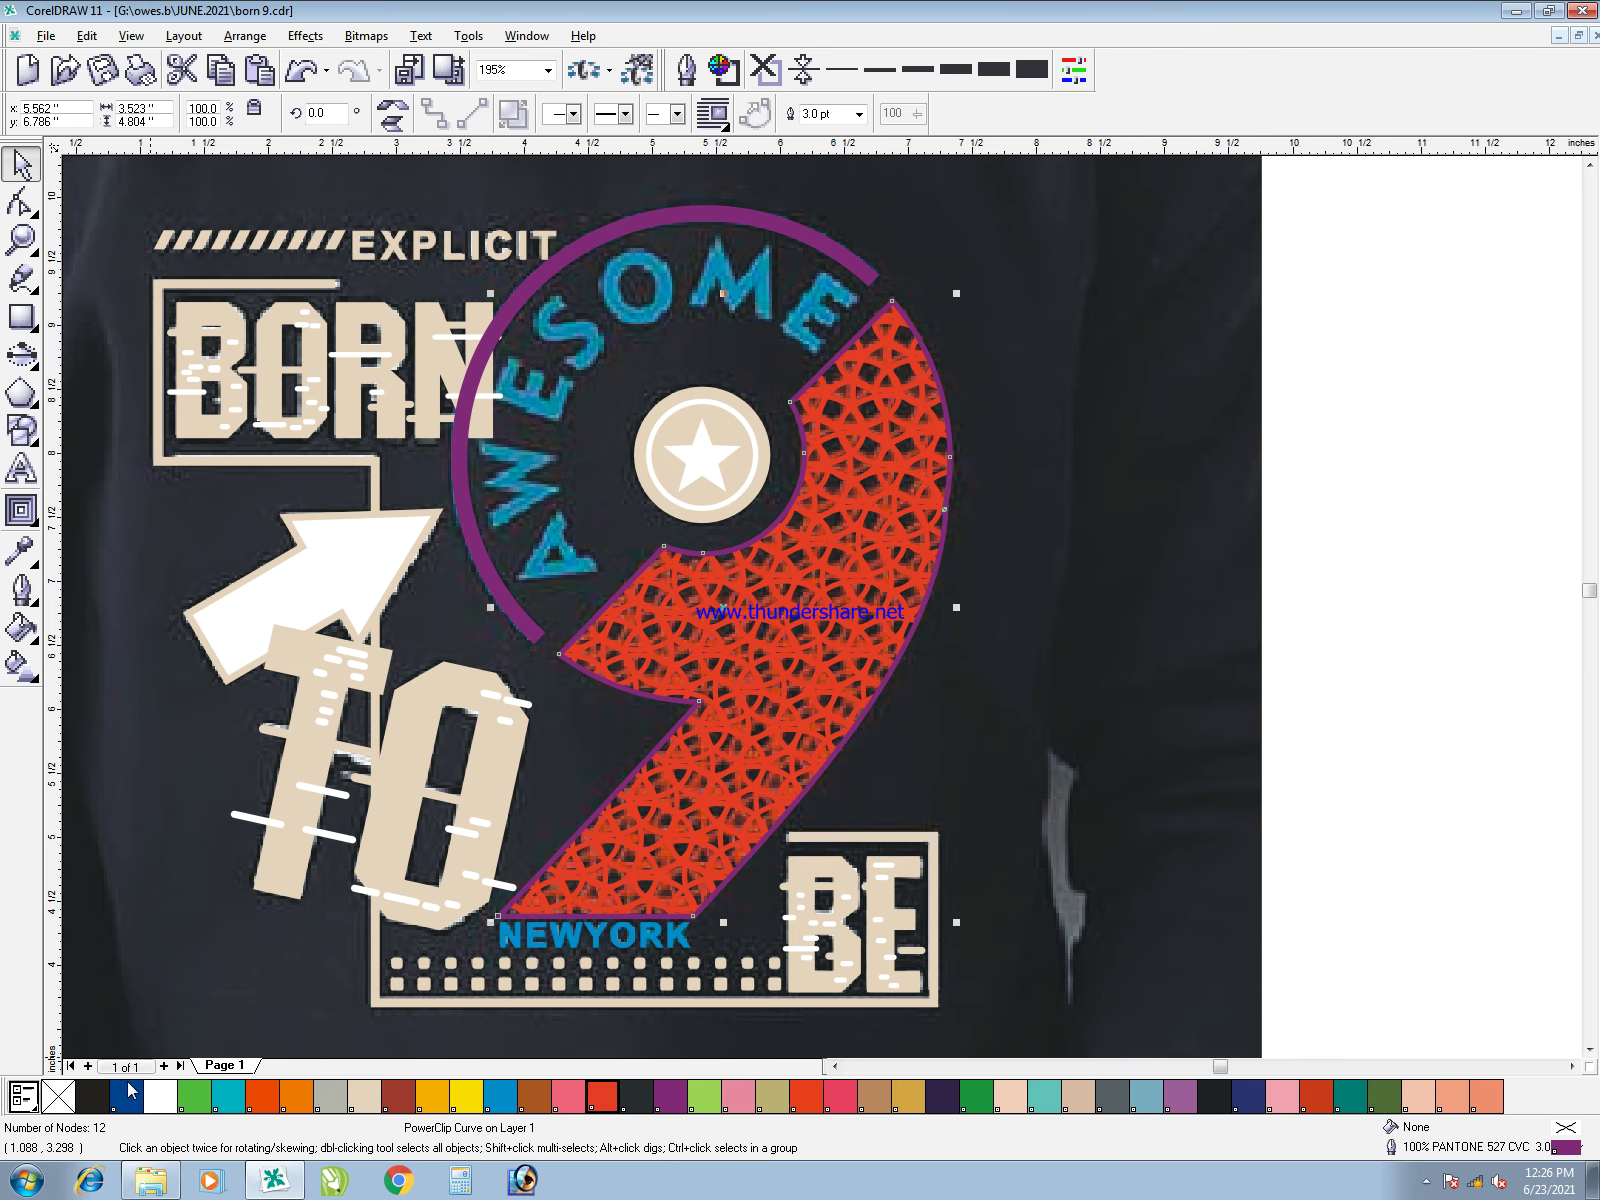
{"action": "right_click", "coordinate": [98, 1095]}
{"action": "left_click", "coordinate": [1314, 767]}
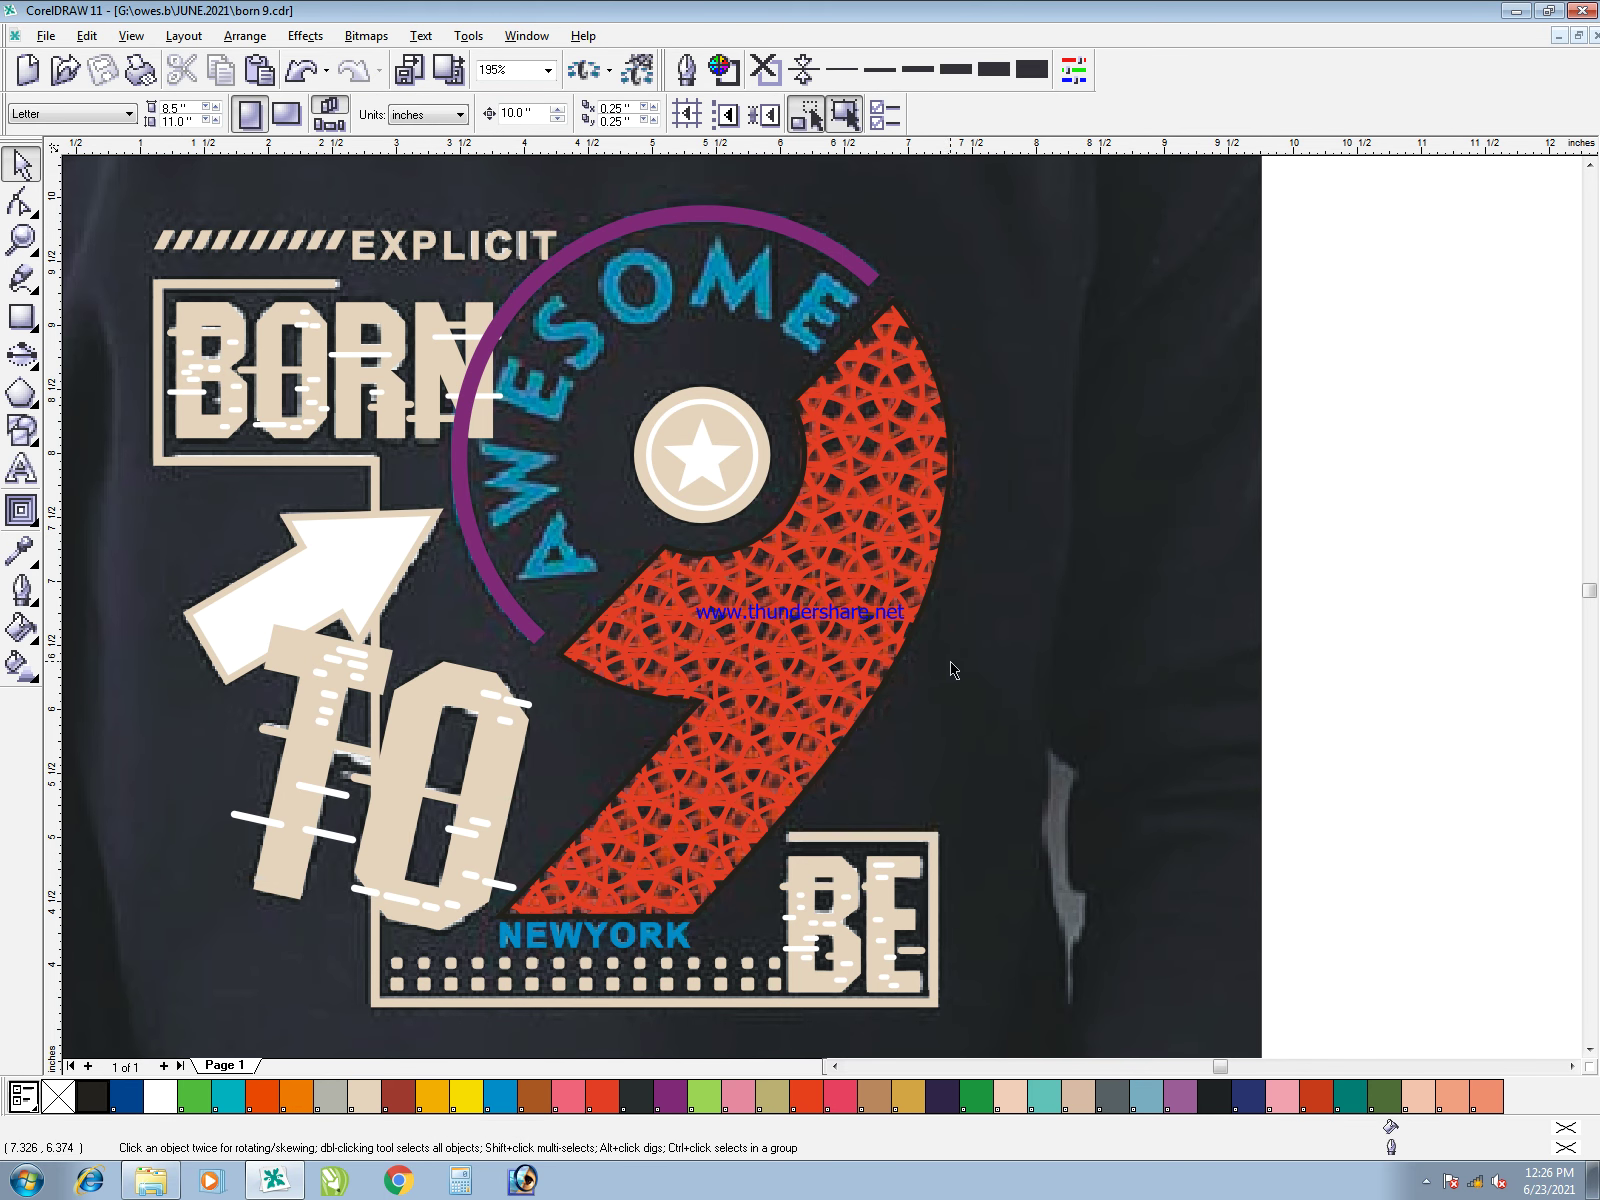
- Try deleting the red patterned 9, then restore it
{"action": "scroll", "coordinate": [1118, 636], "scroll_direction": "down", "scroll_amount": 1}
{"action": "left_click", "coordinate": [672, 530]}
{"action": "key", "text": "Delete"}
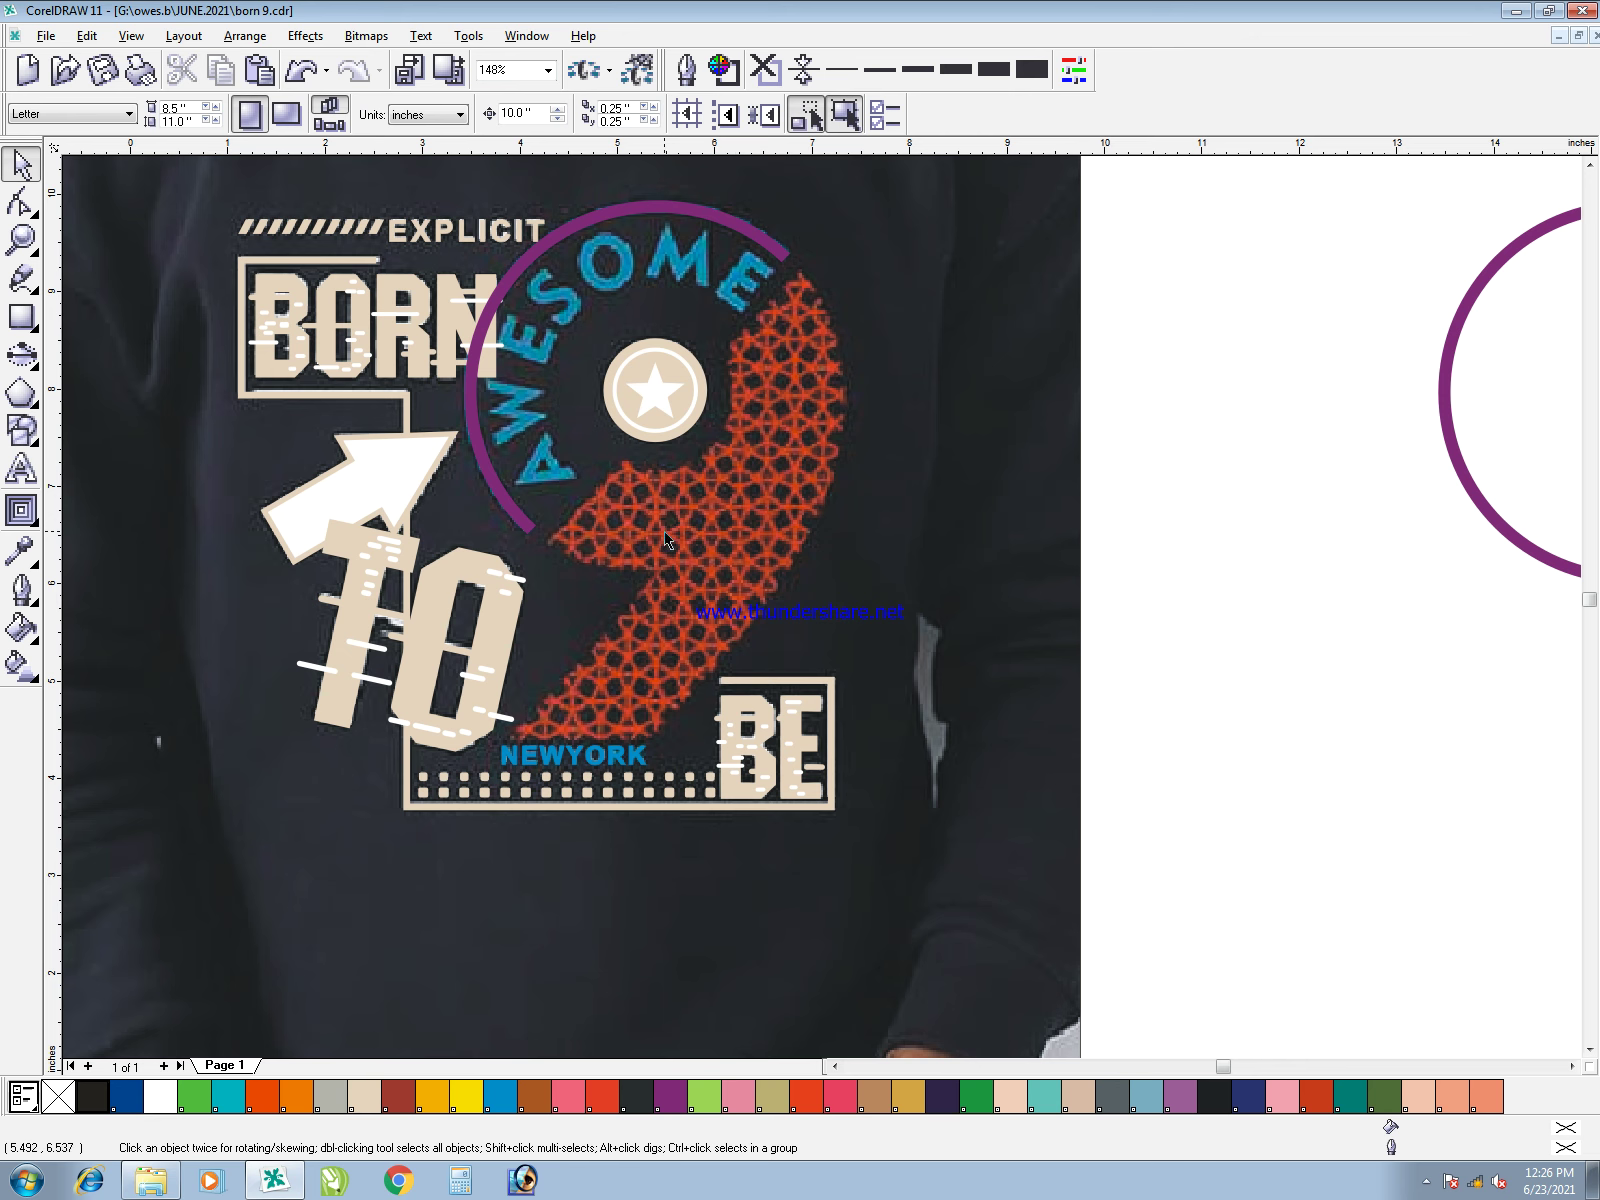
{"action": "left_click", "coordinate": [646, 520]}
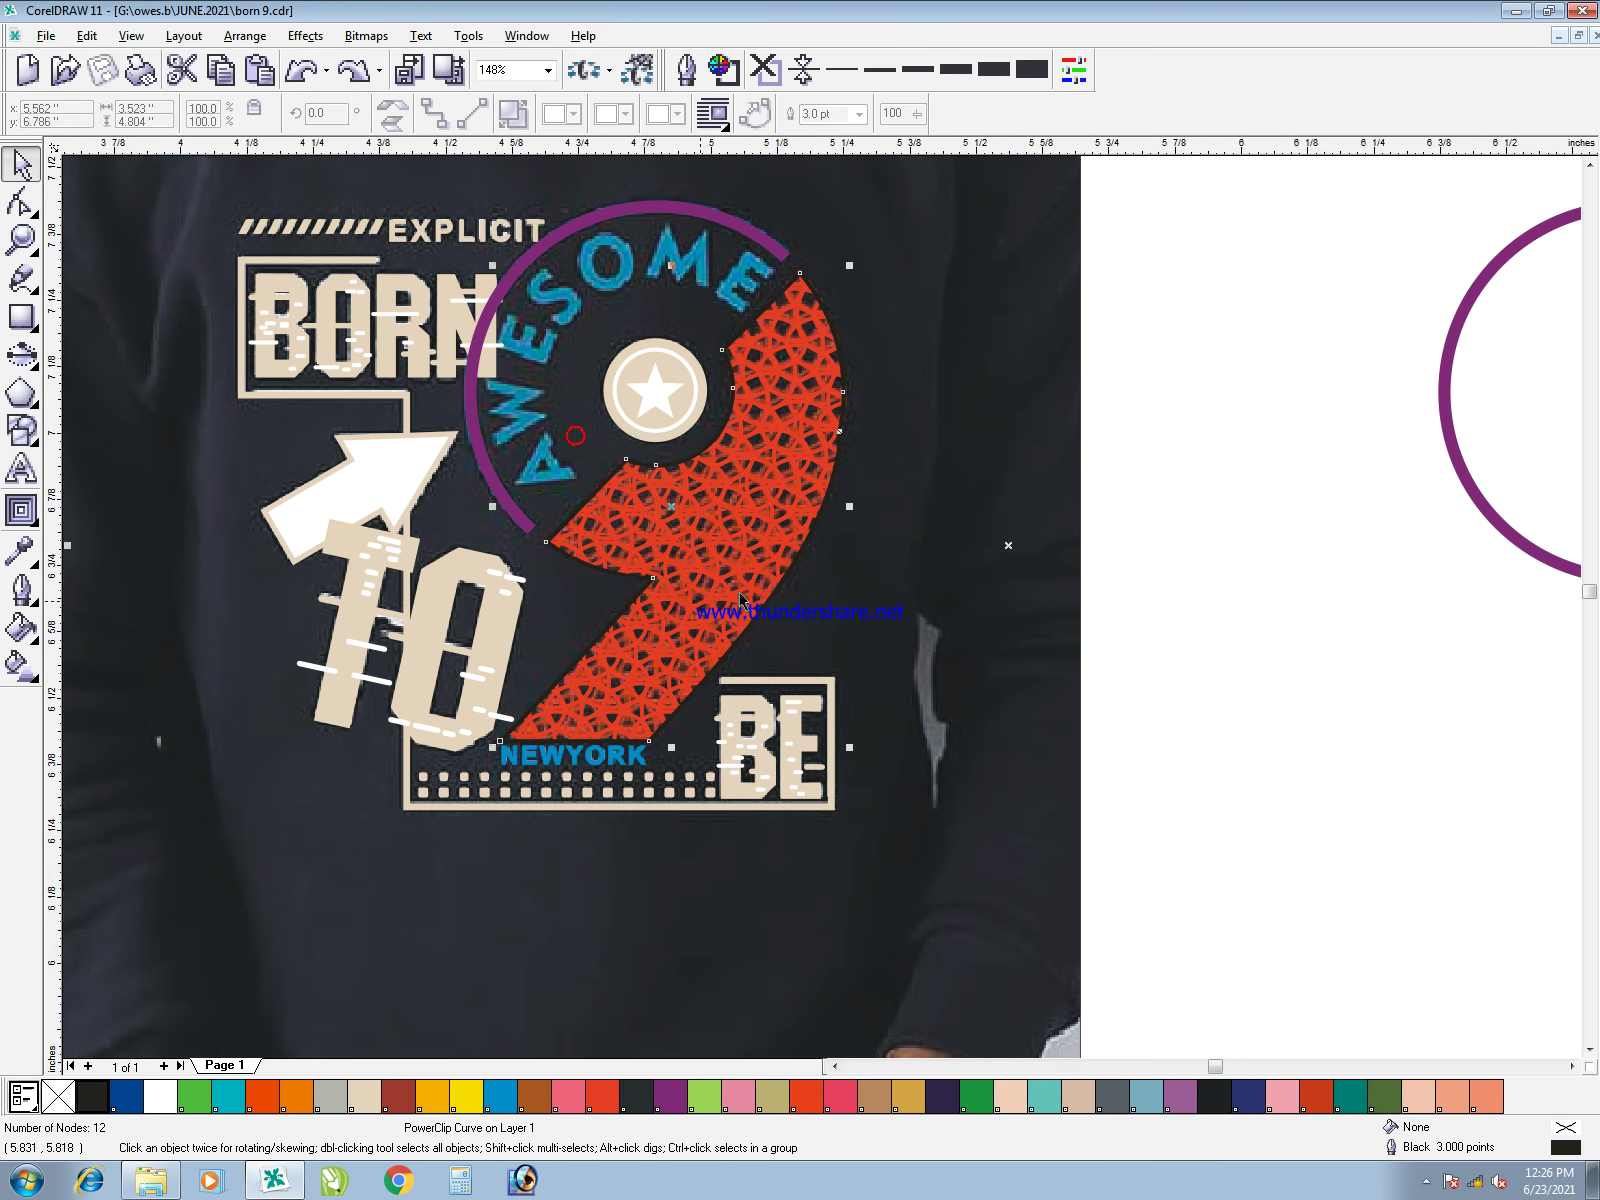
{"action": "scroll", "coordinate": [650, 510], "scroll_direction": "up", "scroll_amount": 6}
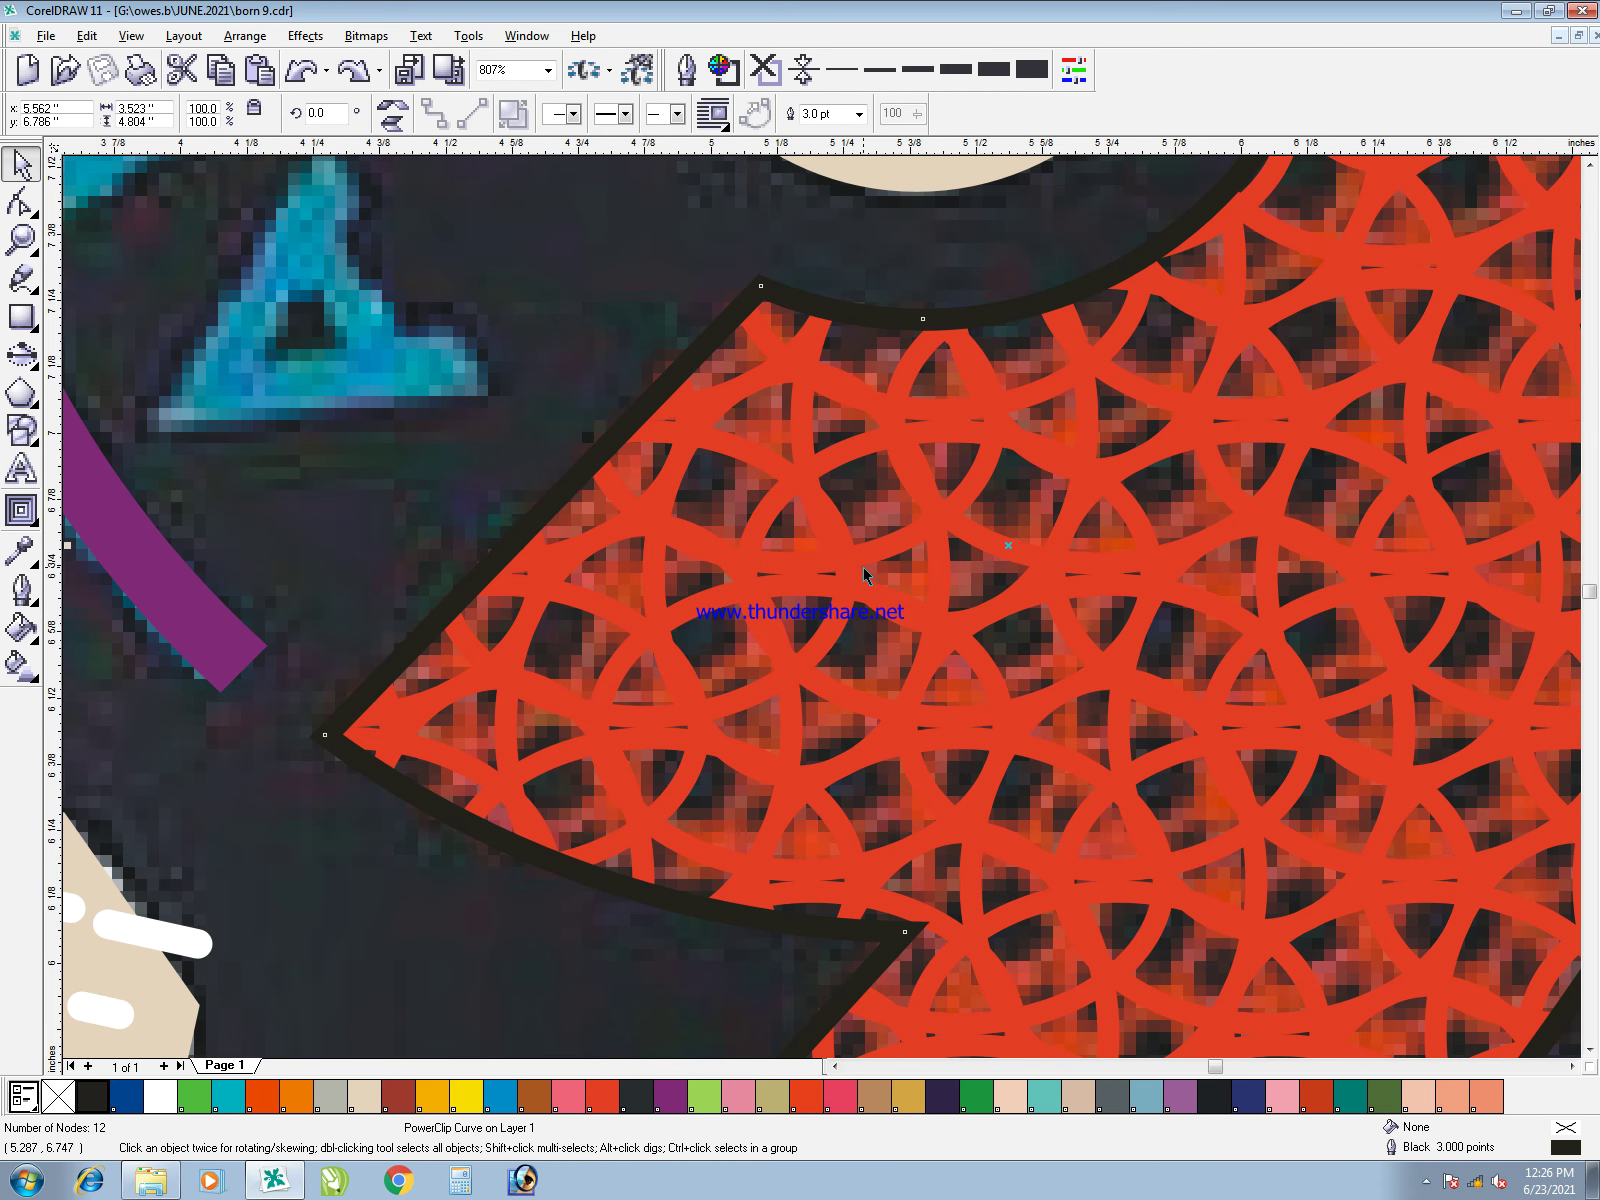
- Close a copy of the purple arc around AWESOME into a half-disc with a straight edge
{"action": "key", "text": "F3"}
{"action": "key", "text": "F2"}
{"action": "left_click_drag", "start_coordinate": [875, 680], "coordinate": [515, 115]}
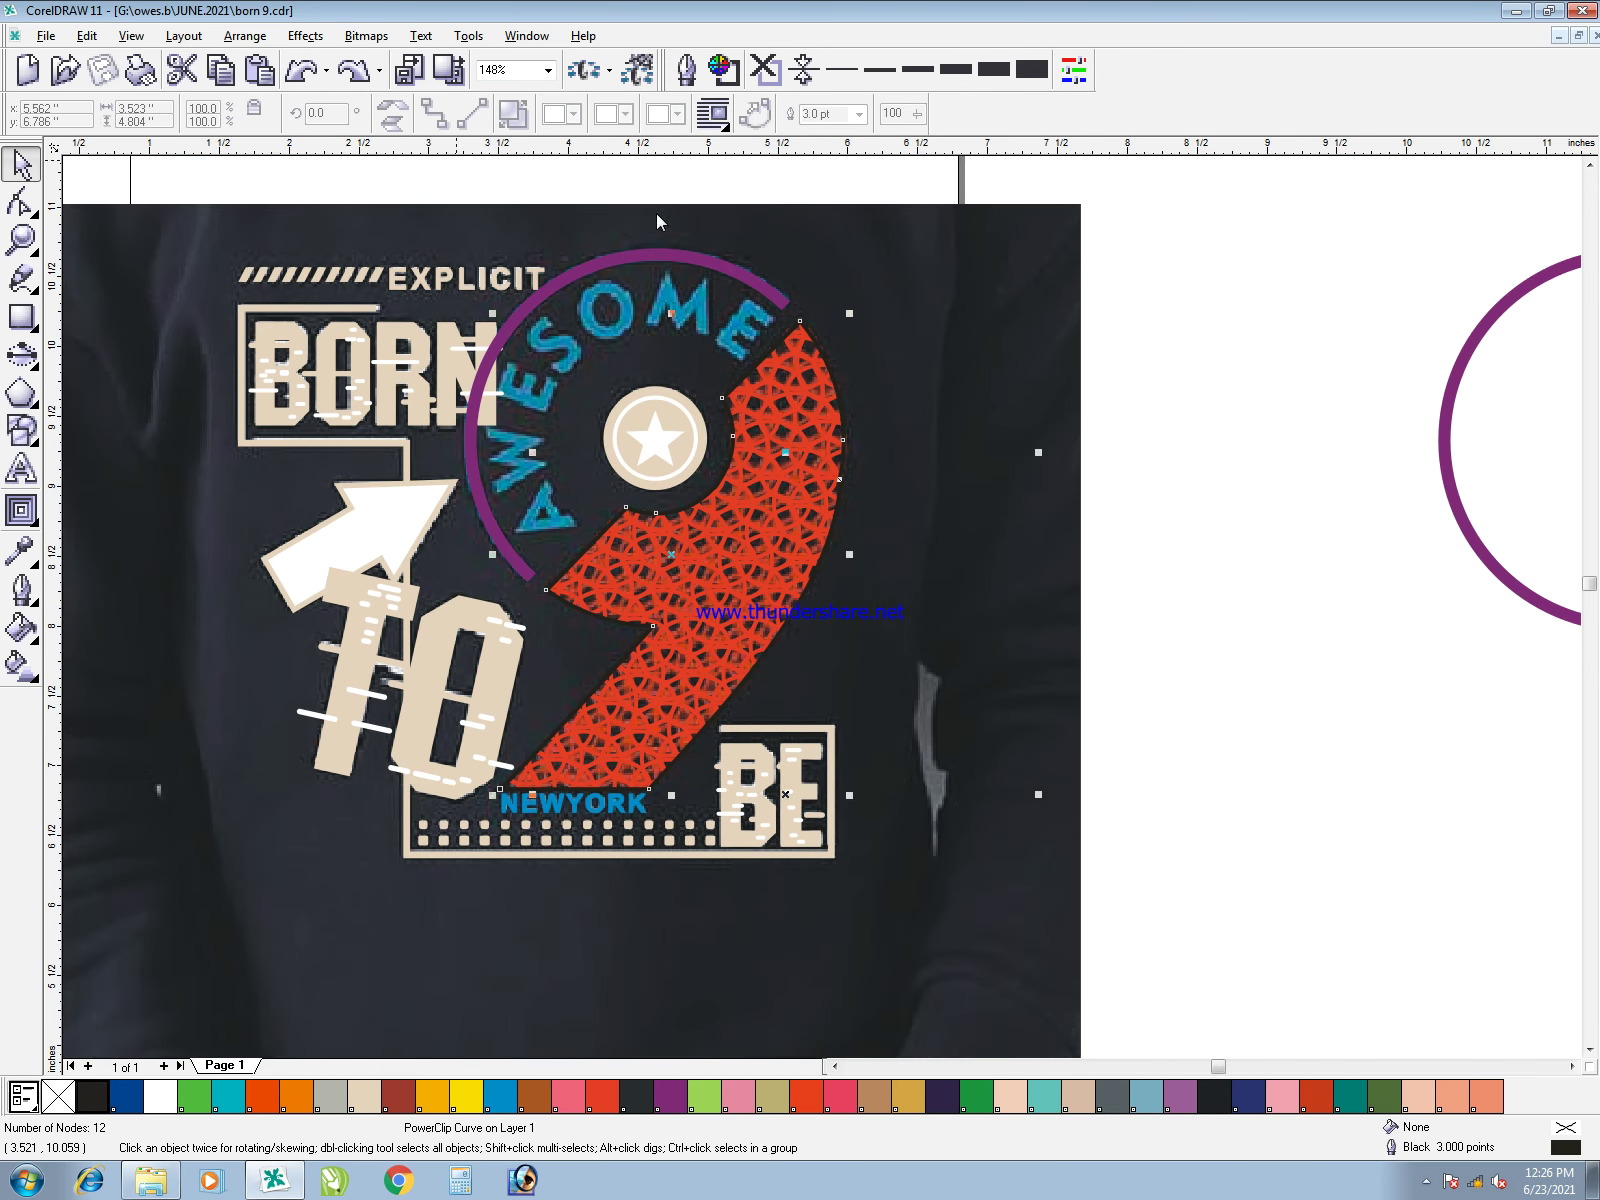
{"action": "left_click", "coordinate": [1381, 563]}
{"action": "left_click", "coordinate": [717, 374]}
{"action": "key", "text": "alt+c"}
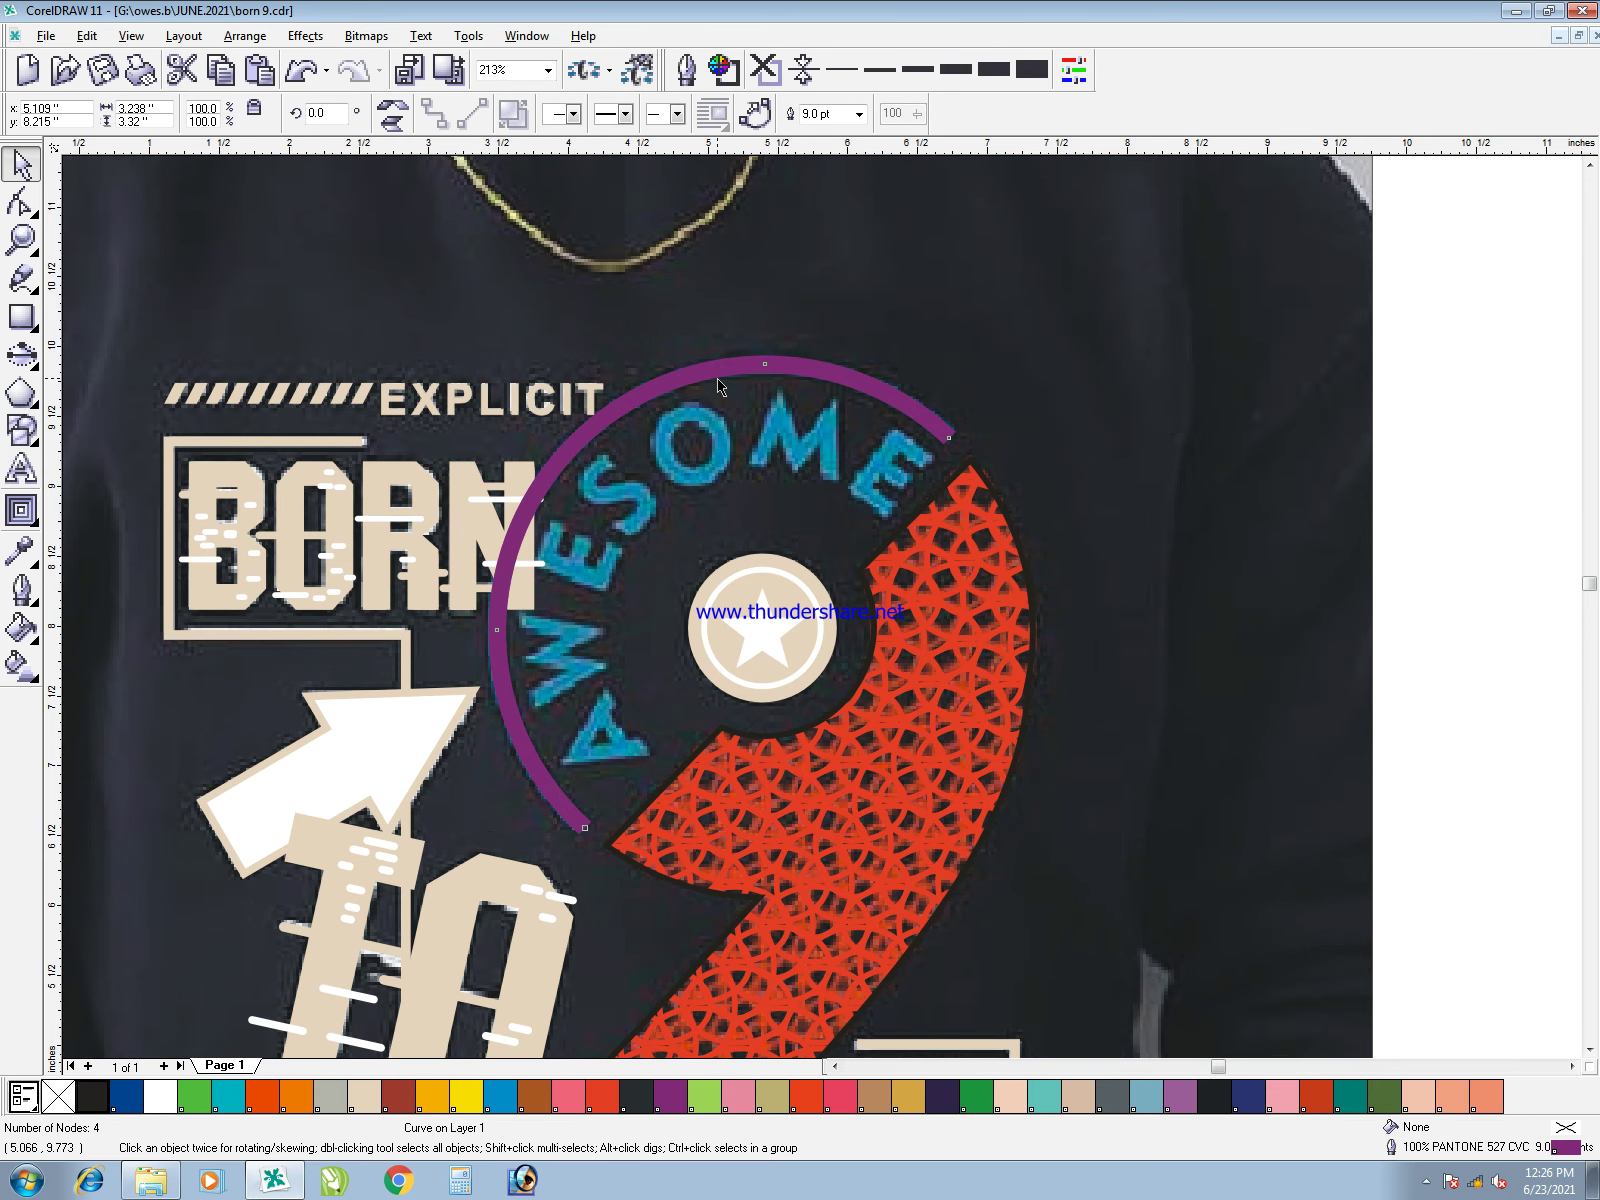
- Fill the closed half-disc with white and remove its outline
{"action": "left_click", "coordinate": [451, 505]}
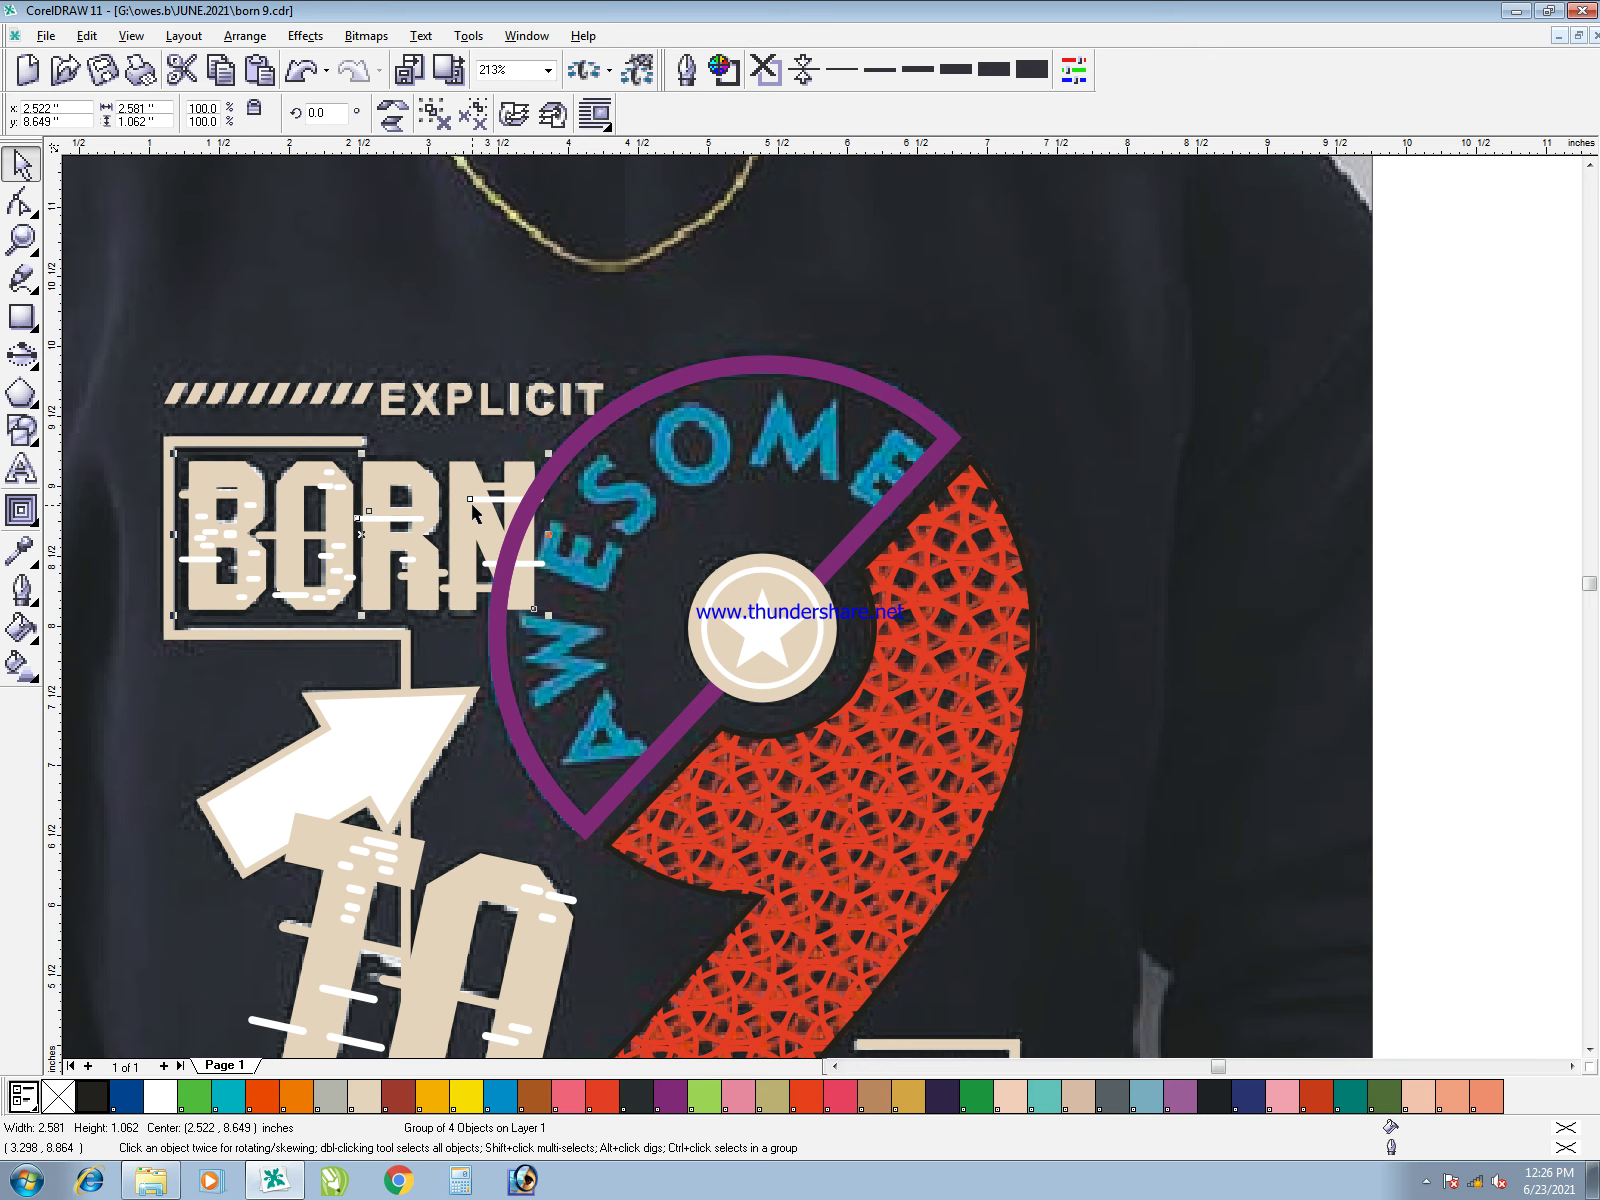
{"action": "left_click", "coordinate": [720, 488]}
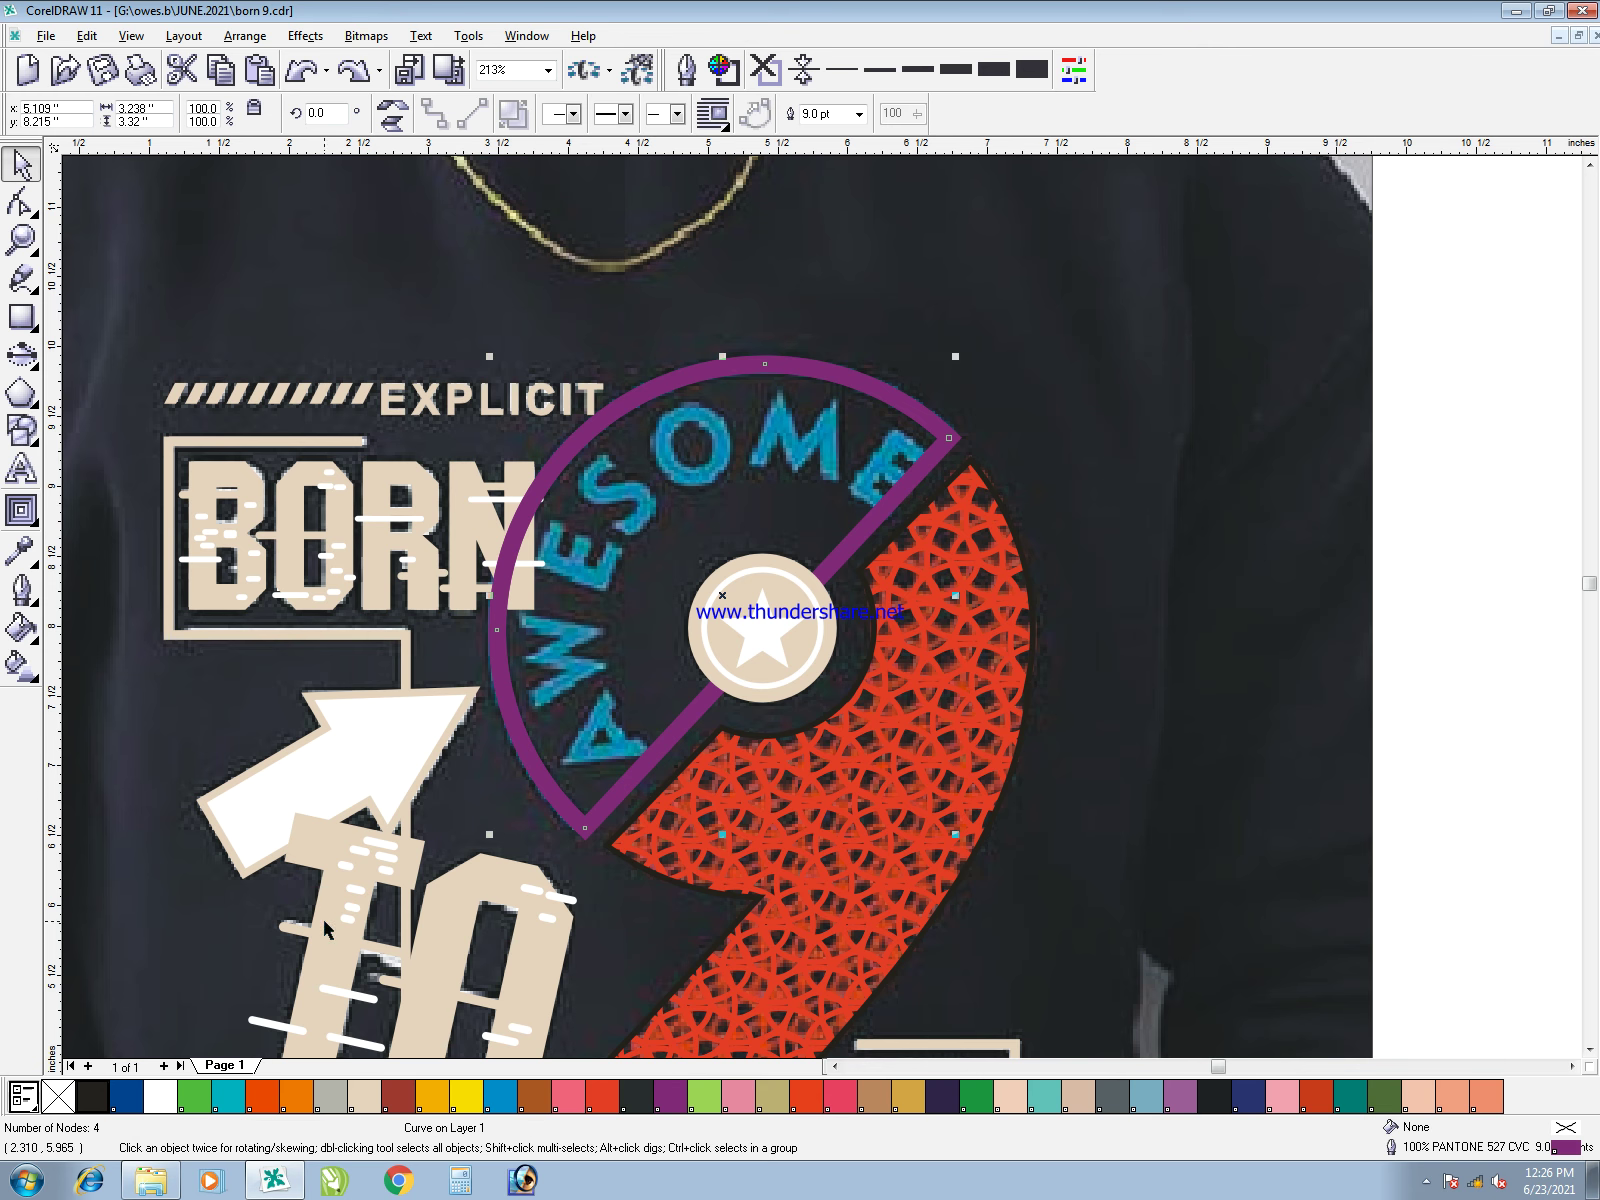
{"action": "left_click", "coordinate": [160, 1096]}
{"action": "right_click", "coordinate": [58, 1096]}
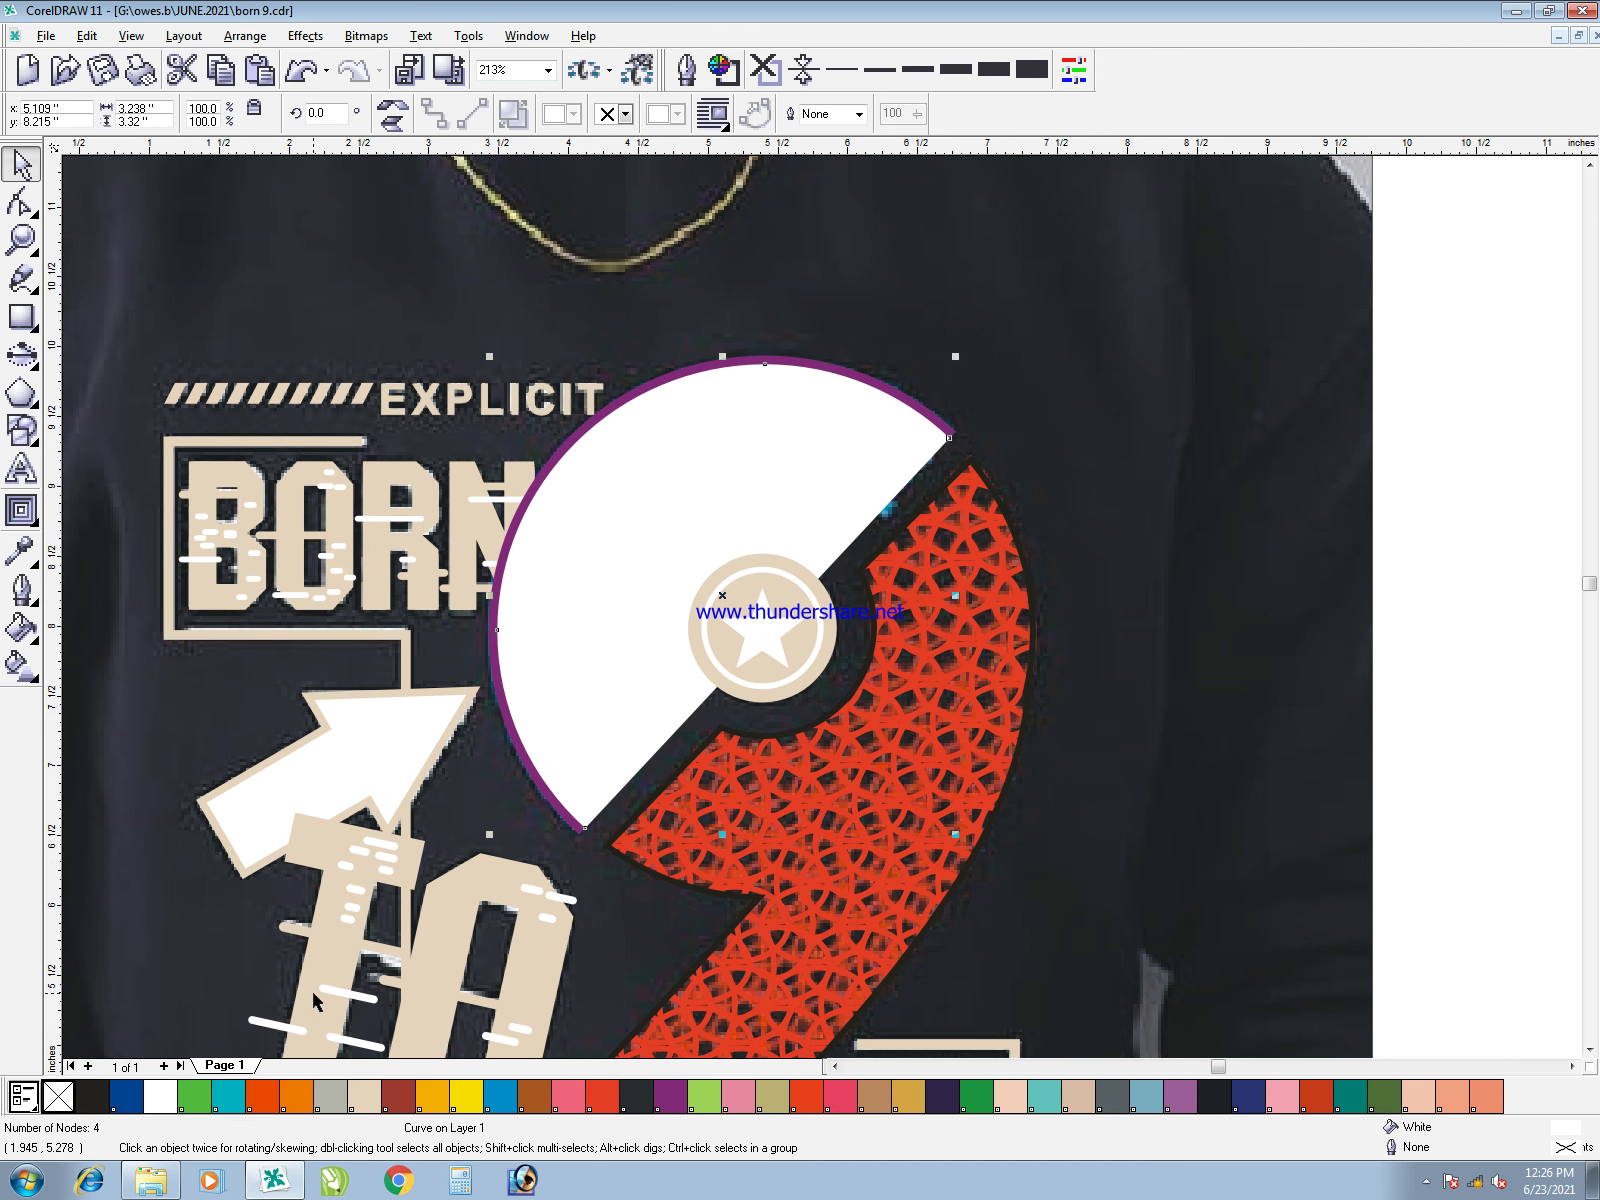
- Bring the purple arc in front of the white half-disc and recolor its outline blue
{"action": "left_click", "coordinate": [914, 405], "text": "shift"}
{"action": "key", "text": "shift+Page_Up"}
{"action": "left_click", "coordinate": [1331, 592]}
{"action": "mouse_move", "coordinate": [924, 411]}
{"action": "left_mouse_down"}
{"action": "mouse_move", "coordinate": [916, 364]}
{"action": "mouse_move", "coordinate": [896, 427]}
{"action": "left_mouse_up"}
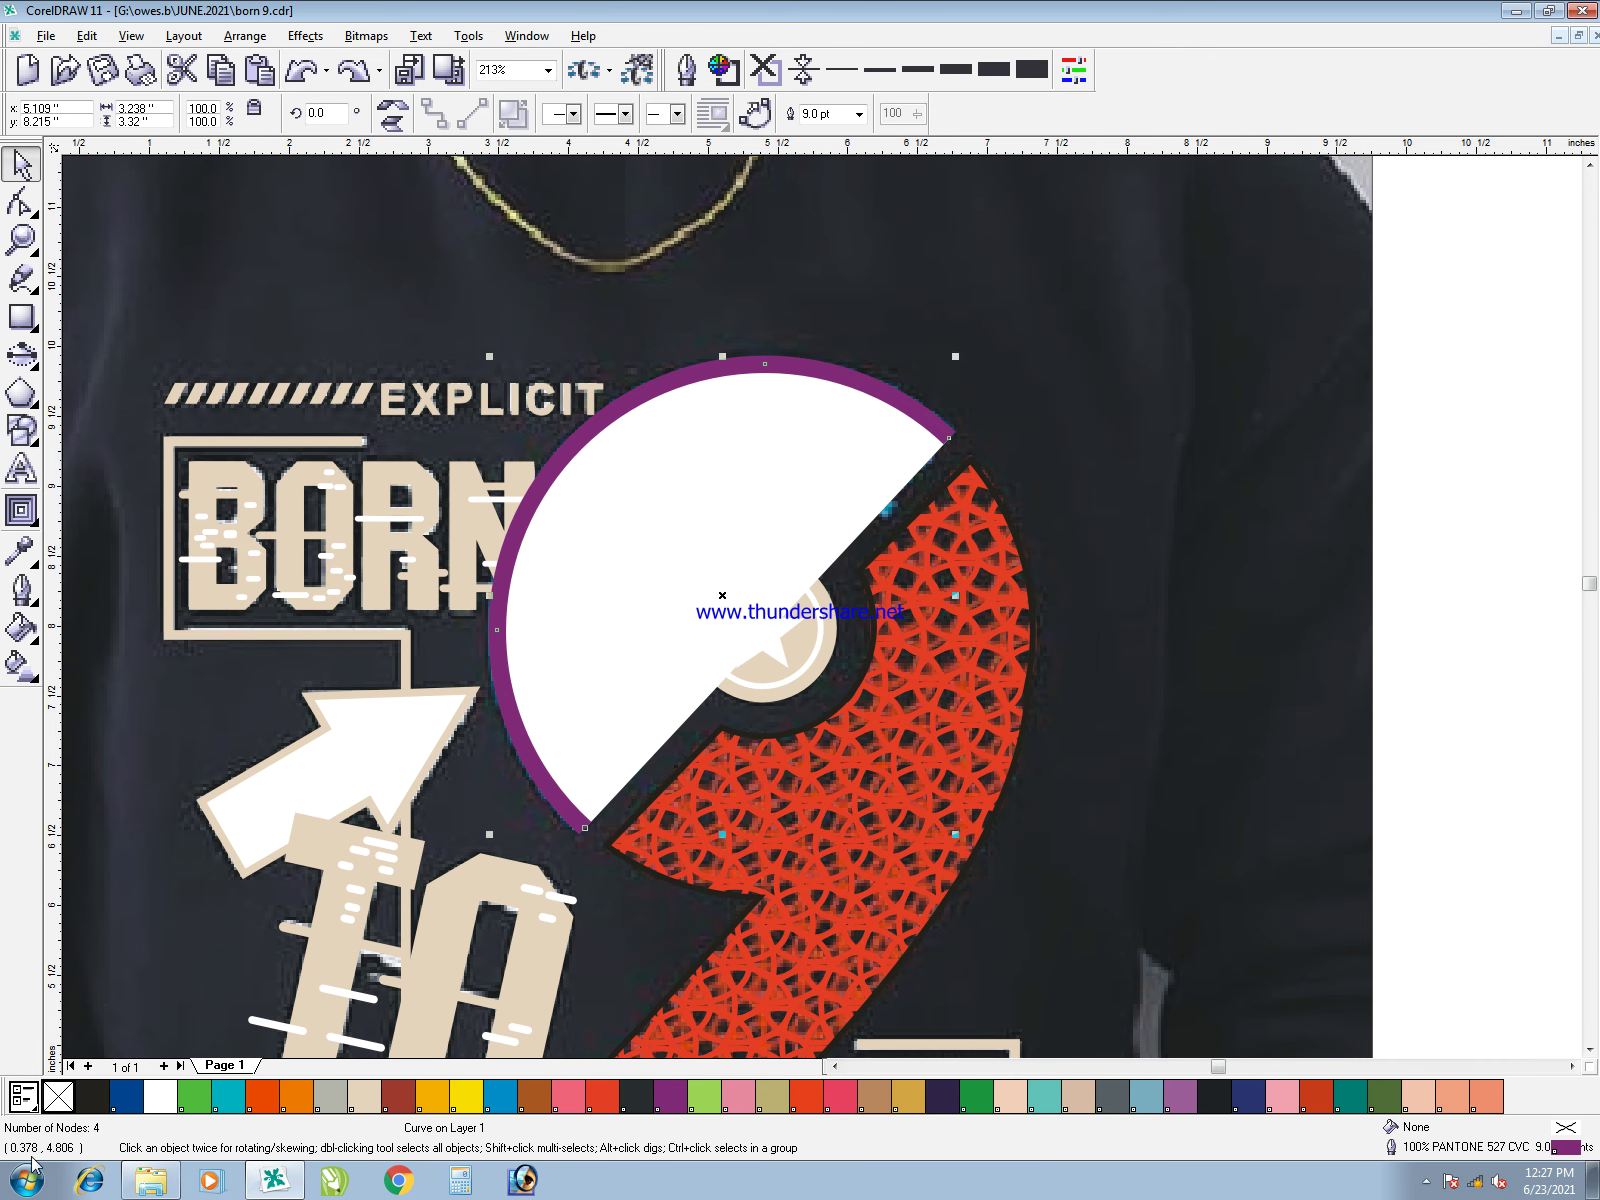
{"action": "right_click", "coordinate": [494, 1104]}
{"action": "key", "text": "F3"}
{"action": "key", "text": "F3"}
{"action": "left_click", "coordinate": [998, 631]}
{"action": "key", "text": "F2"}
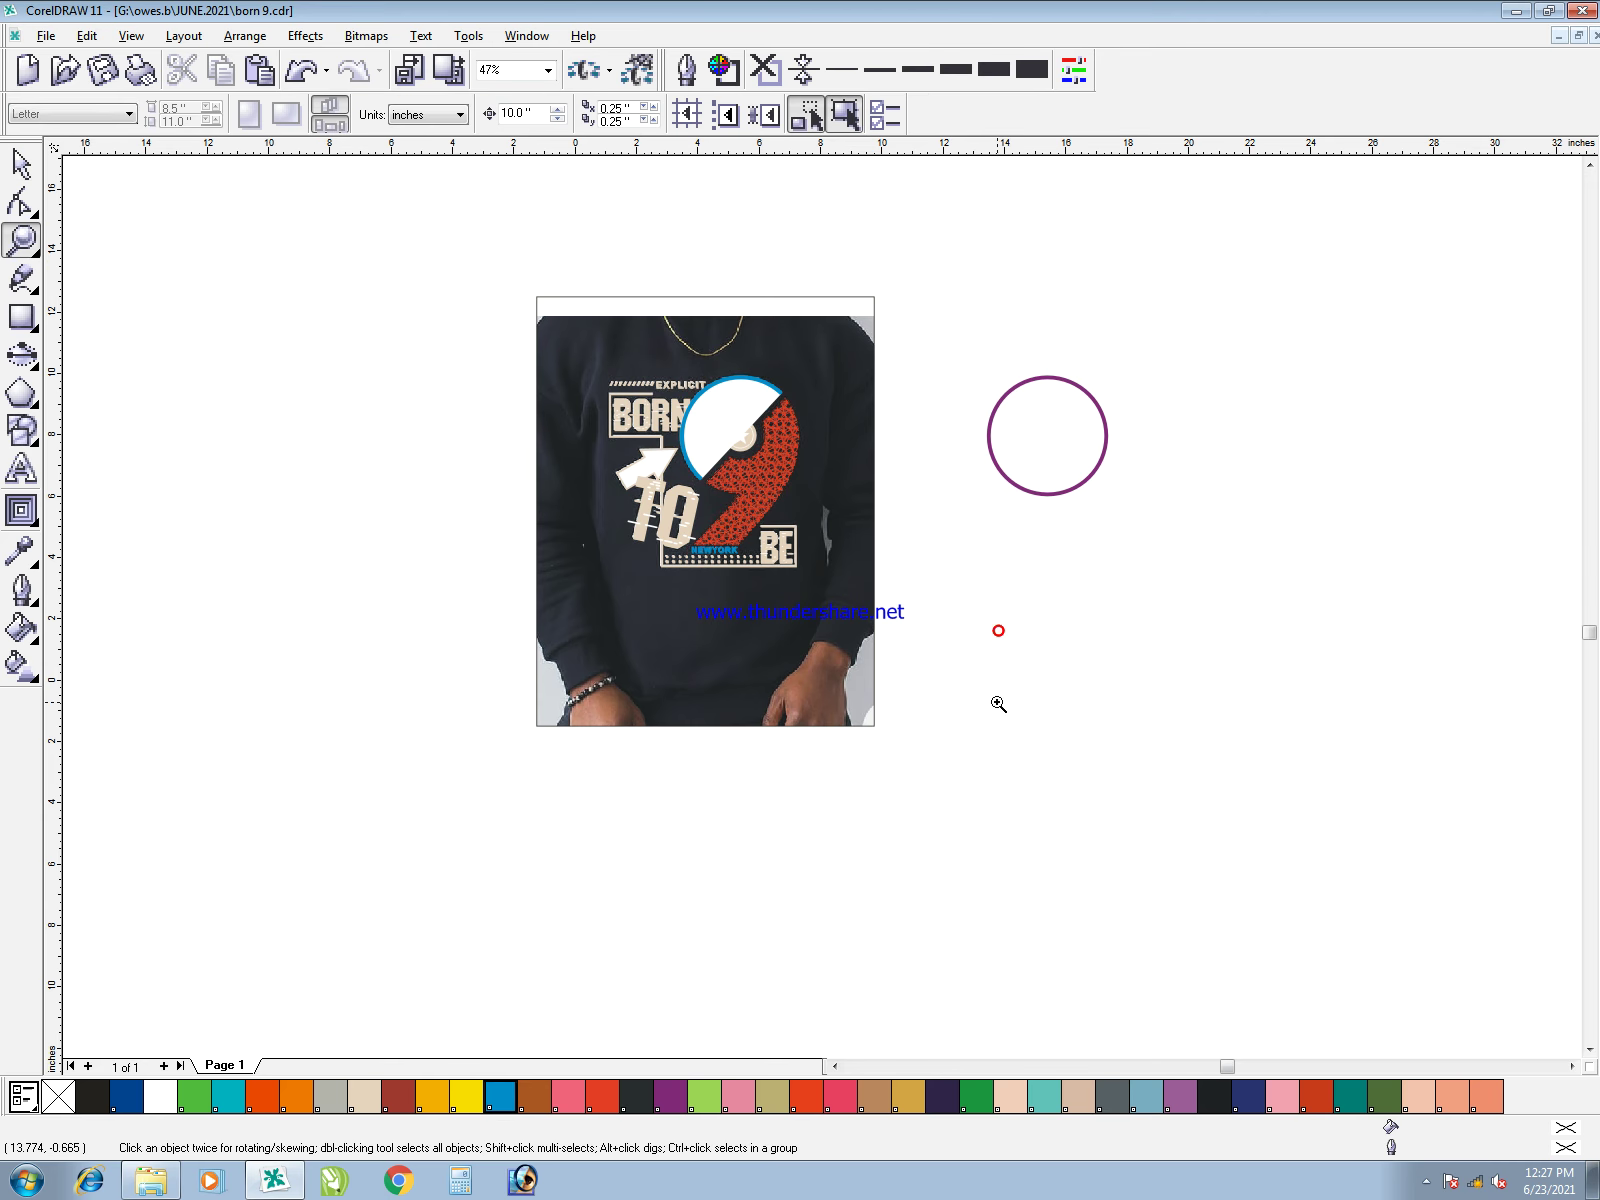
- Save the drawing and move the whole traced artwork 10 inches left, clear of the shirt photo
{"action": "left_click_drag", "start_coordinate": [998, 702], "coordinate": [452, 226]}
{"action": "key", "text": "ctrl+s"}
{"action": "left_click_drag", "start_coordinate": [291, 367], "coordinate": [1165, 908]}
{"action": "key", "text": "Left"}
{"action": "left_click", "coordinate": [430, 478]}
- Smooth the 9 outline's outer right edge by adding a node on its lower curve and deleting the surplus nodes above it
{"action": "key", "text": "F2"}
{"action": "left_click_drag", "start_coordinate": [267, 393], "coordinate": [511, 879]}
{"action": "left_click", "coordinate": [740, 583]}
{"action": "key", "text": "F2"}
{"action": "left_click_drag", "start_coordinate": [842, 724], "coordinate": [736, 308]}
{"action": "key", "text": "F10"}
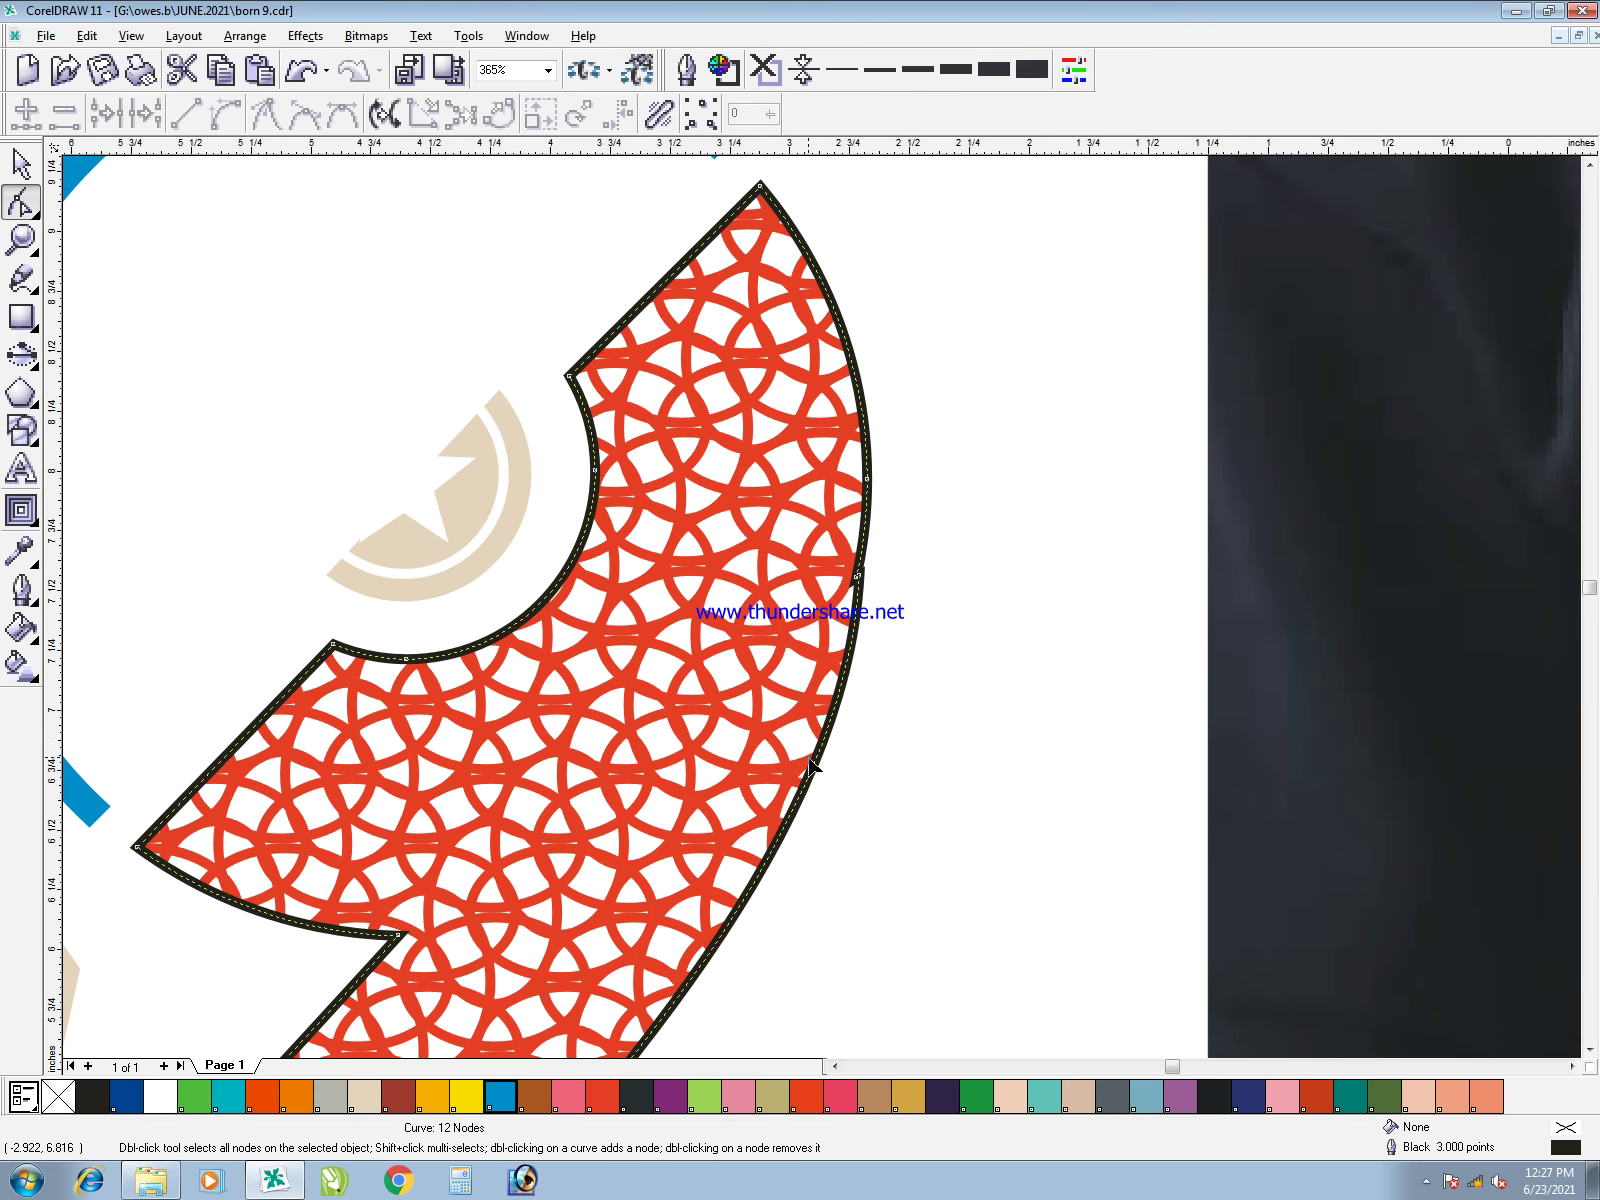
{"action": "double_click", "coordinate": [812, 766]}
{"action": "left_click_drag", "start_coordinate": [955, 759], "coordinate": [720, 499]}
{"action": "key", "text": "Delete"}
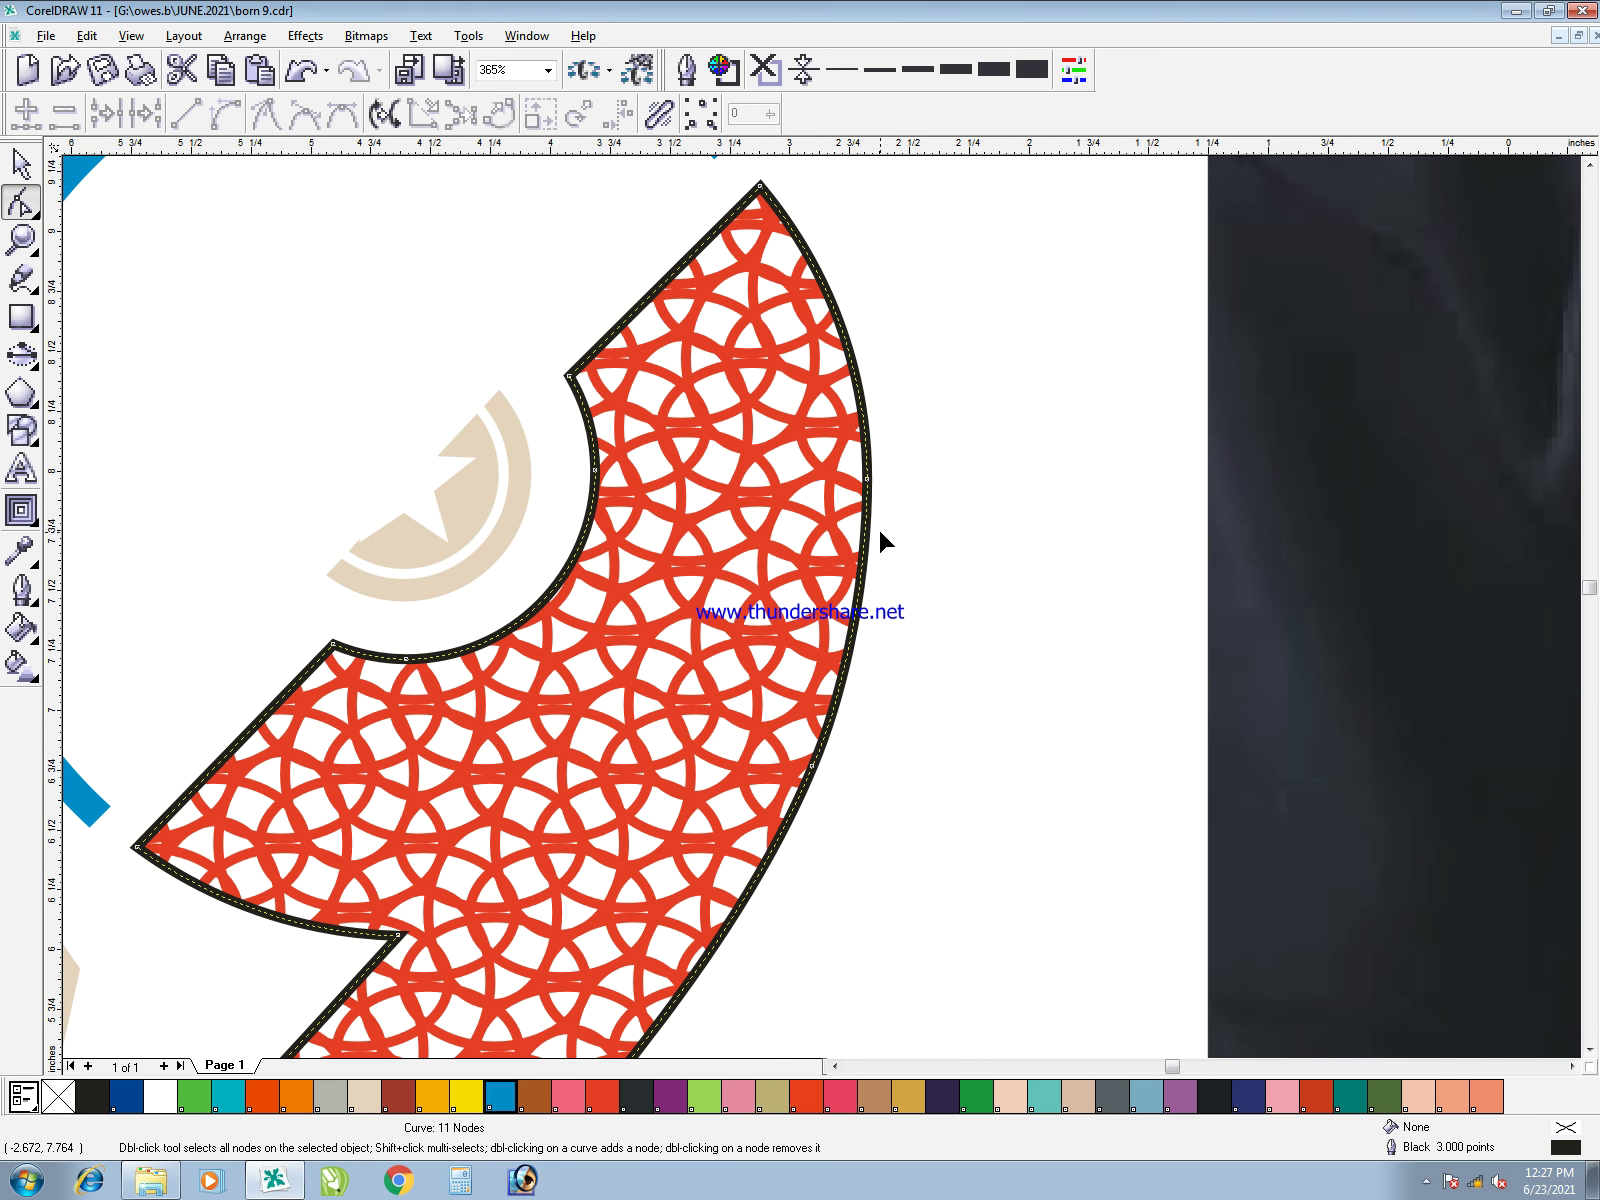
{"action": "key", "text": "space"}
{"action": "left_click", "coordinate": [963, 577]}
{"action": "key", "text": "F3"}
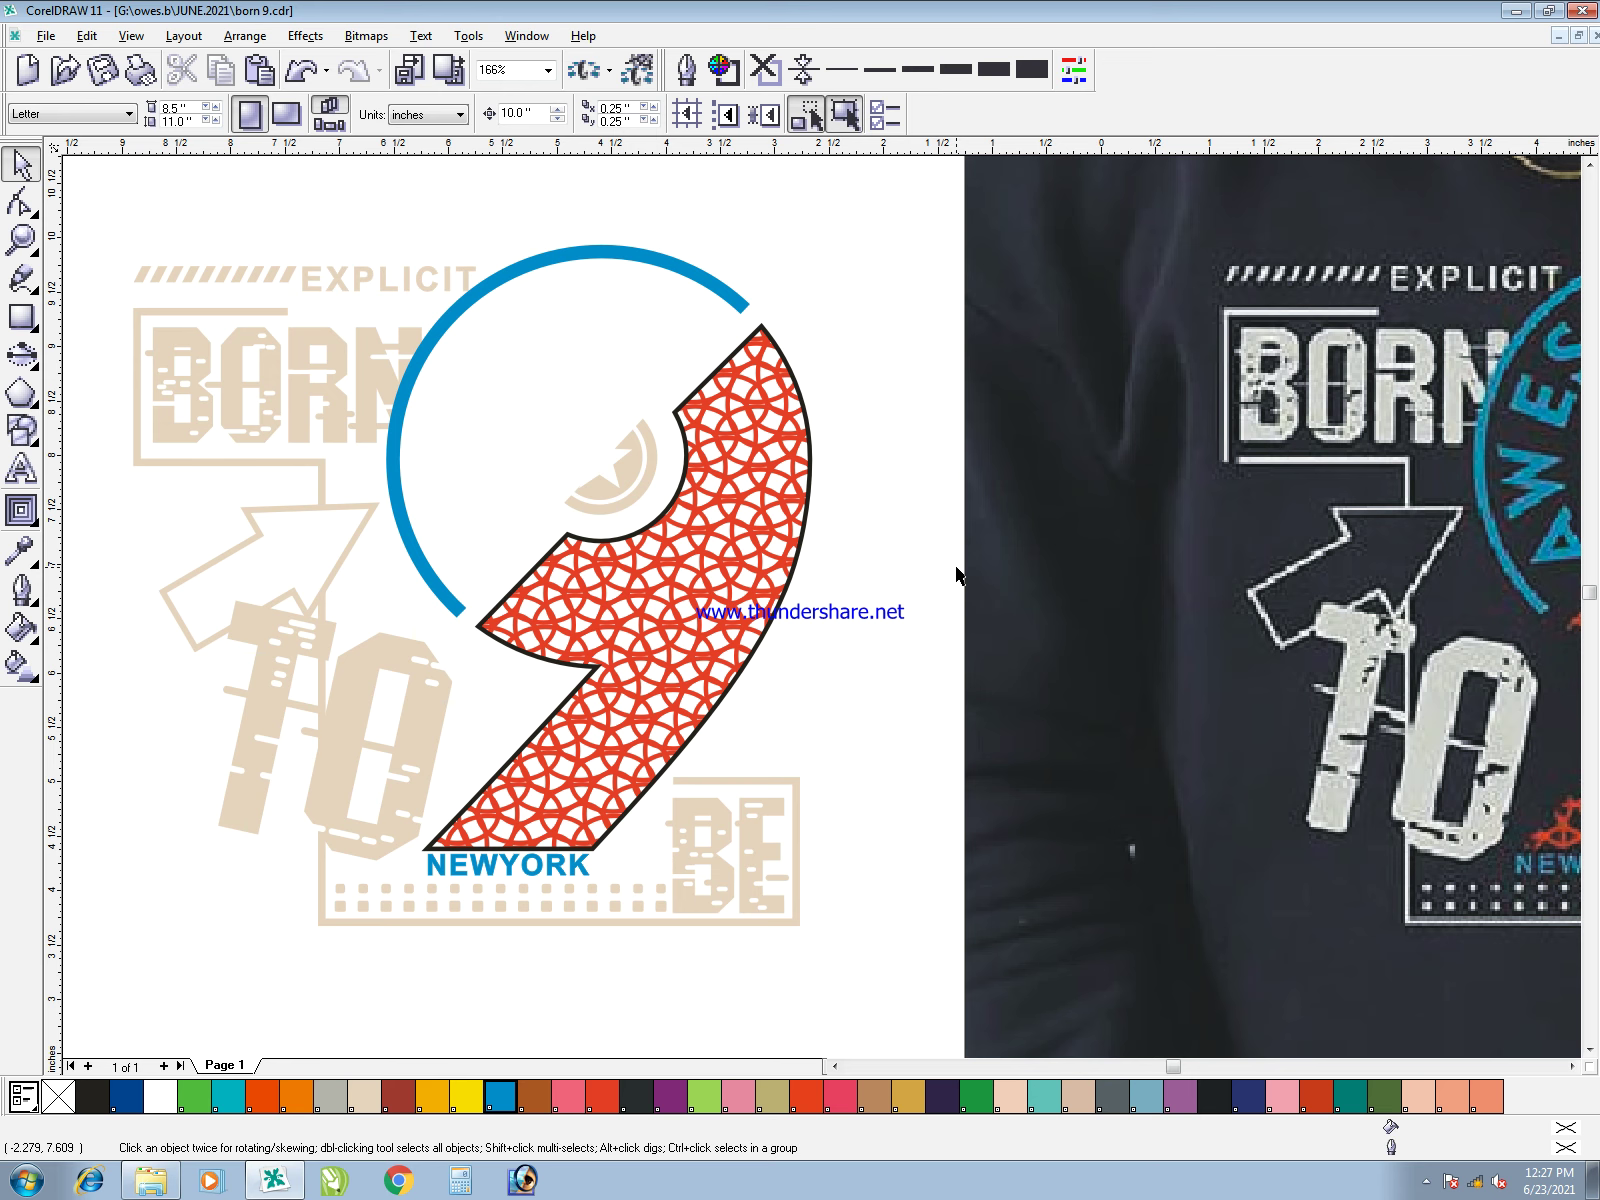
- Bring the beige star badge in front of the white half-disc inside the blue arc
{"action": "scroll", "coordinate": [957, 572], "scroll_direction": "down", "scroll_amount": 2}
{"action": "left_click_drag", "start_coordinate": [597, 330], "coordinate": [1088, 781]}
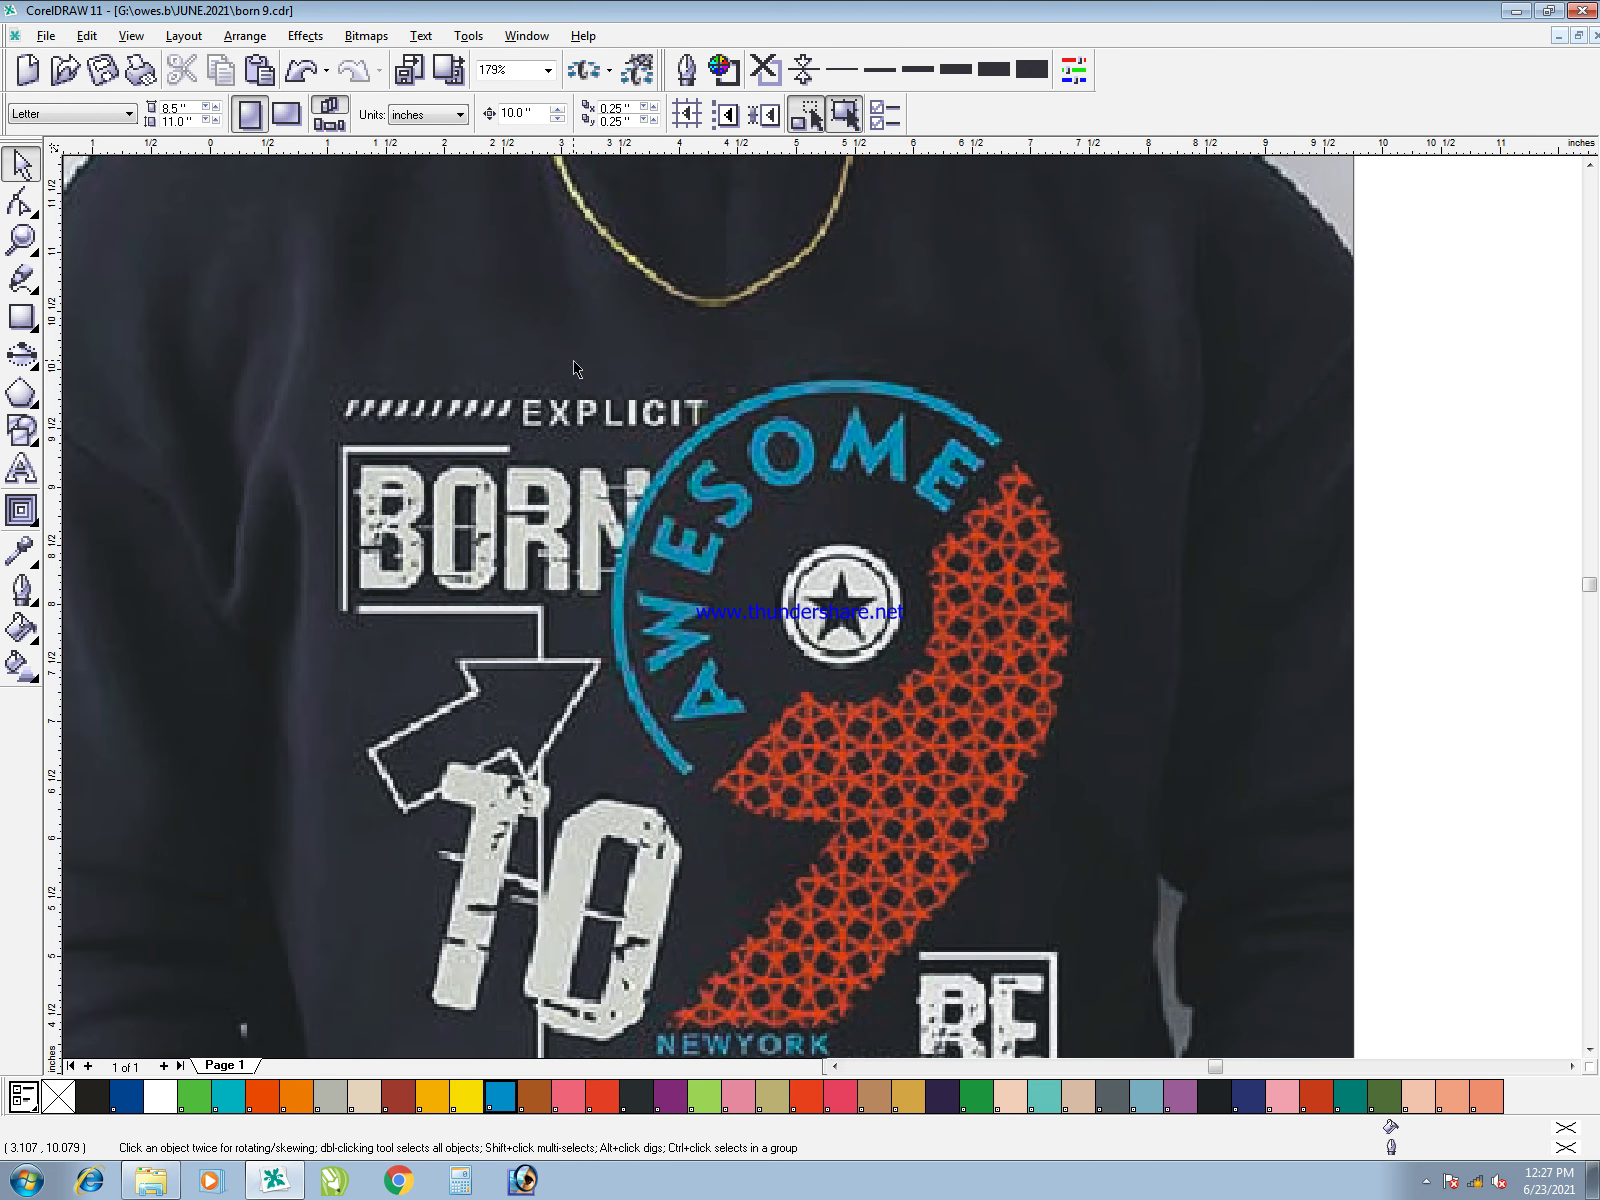
{"action": "scroll", "coordinate": [625, 405], "scroll_direction": "down", "scroll_amount": 2}
{"action": "left_click_drag", "start_coordinate": [479, 310], "coordinate": [1025, 798]}
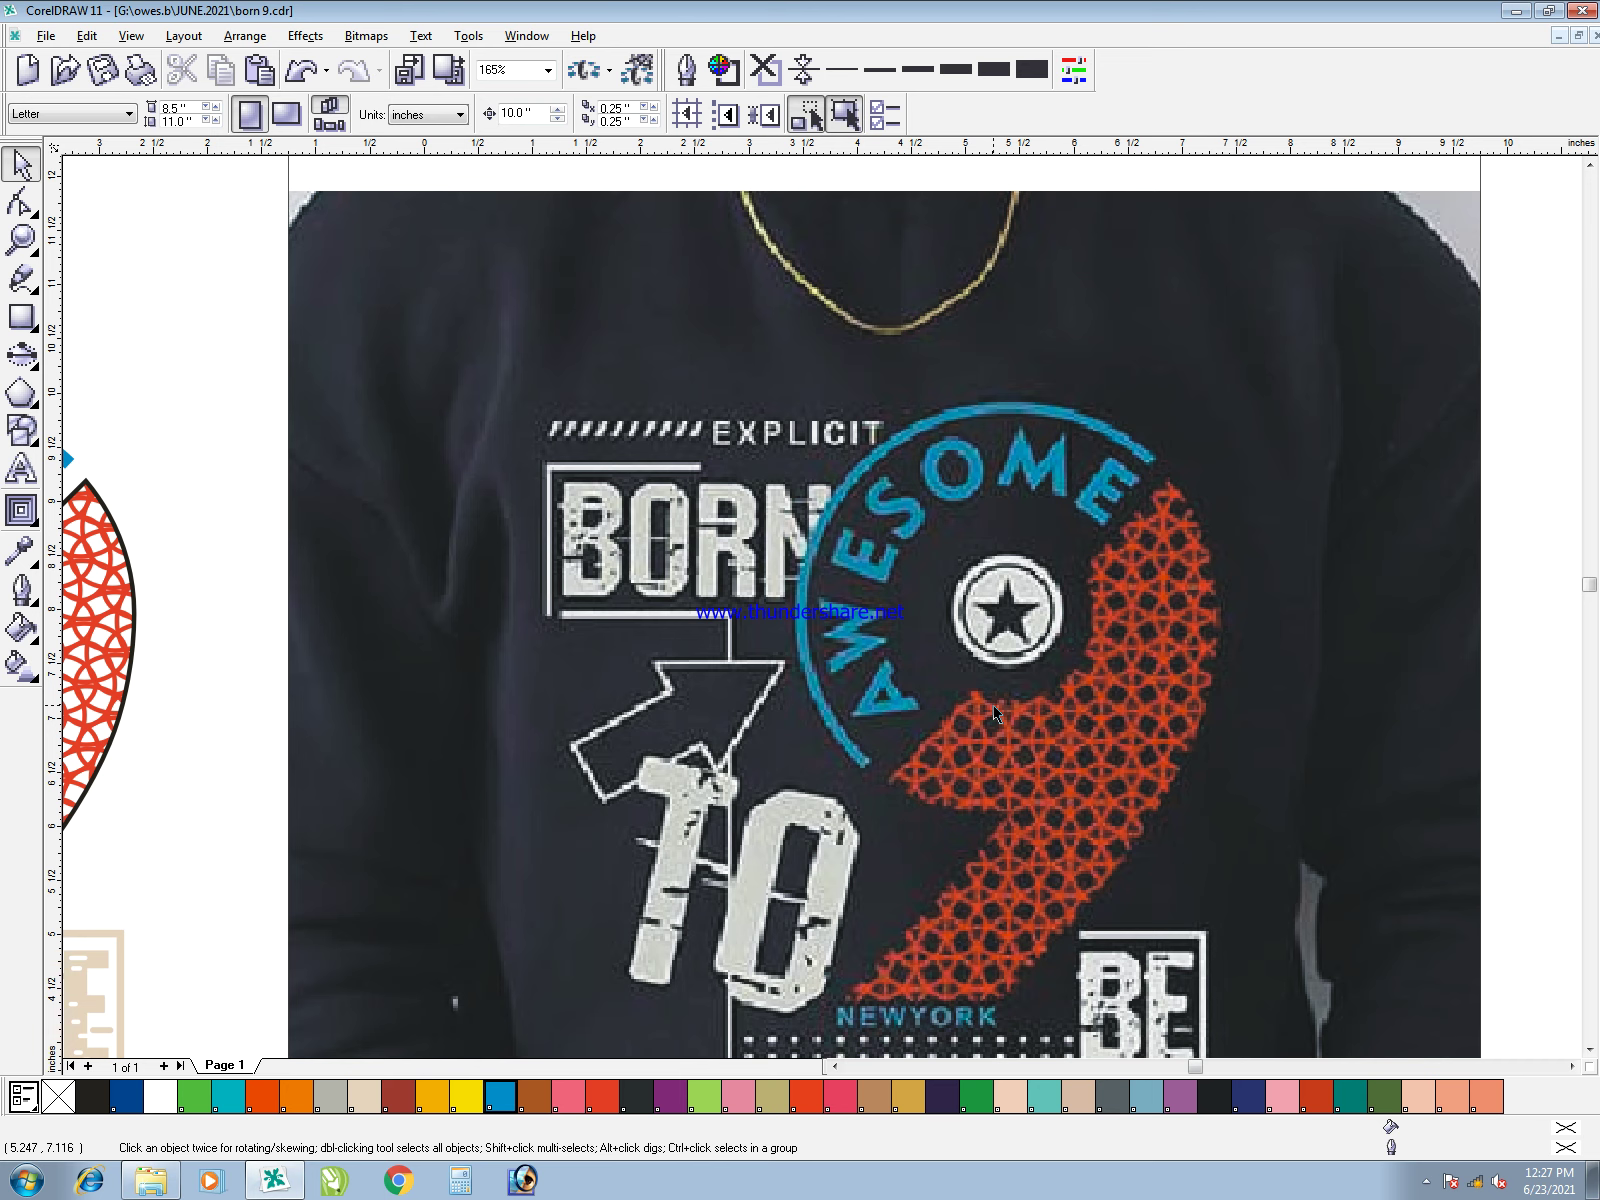
{"action": "key", "text": "F2"}
{"action": "left_click_drag", "start_coordinate": [775, 590], "coordinate": [979, 794]}
{"action": "key", "text": "F4"}
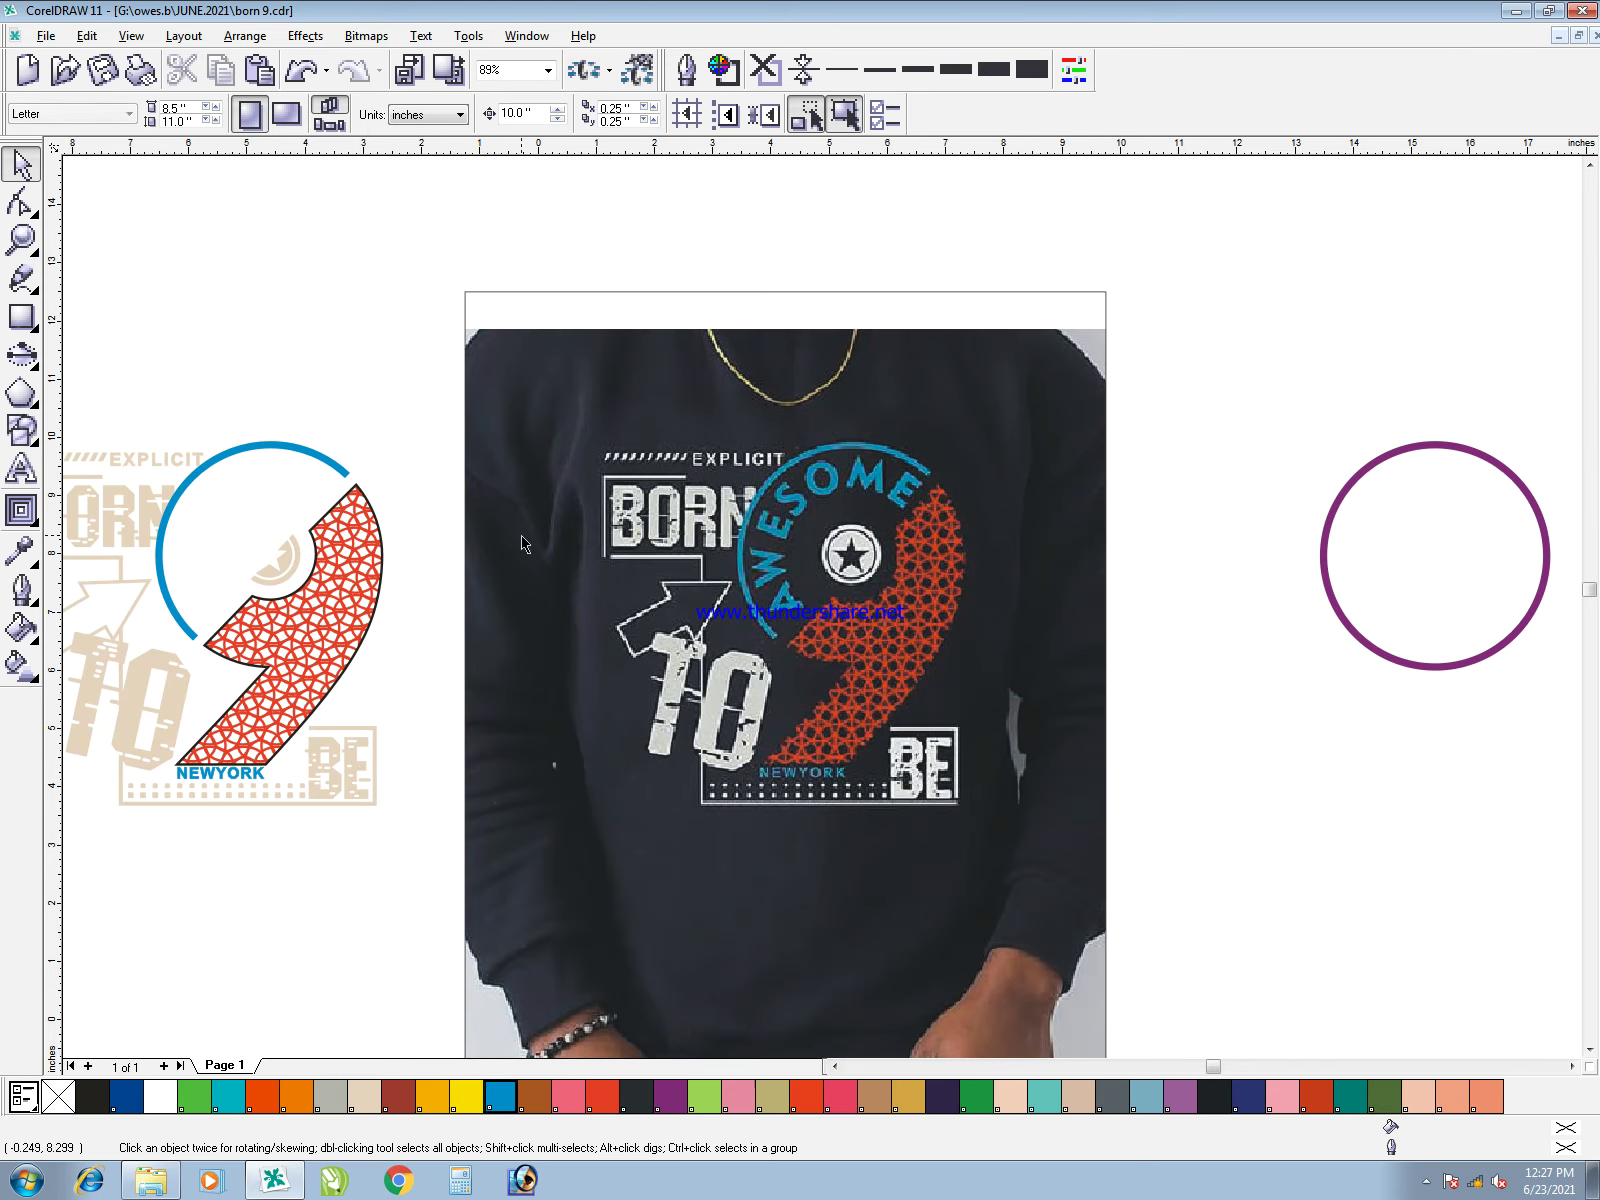
{"action": "left_click_drag", "start_coordinate": [422, 465], "coordinate": [226, 606]}
{"action": "left_click", "coordinate": [424, 705]}
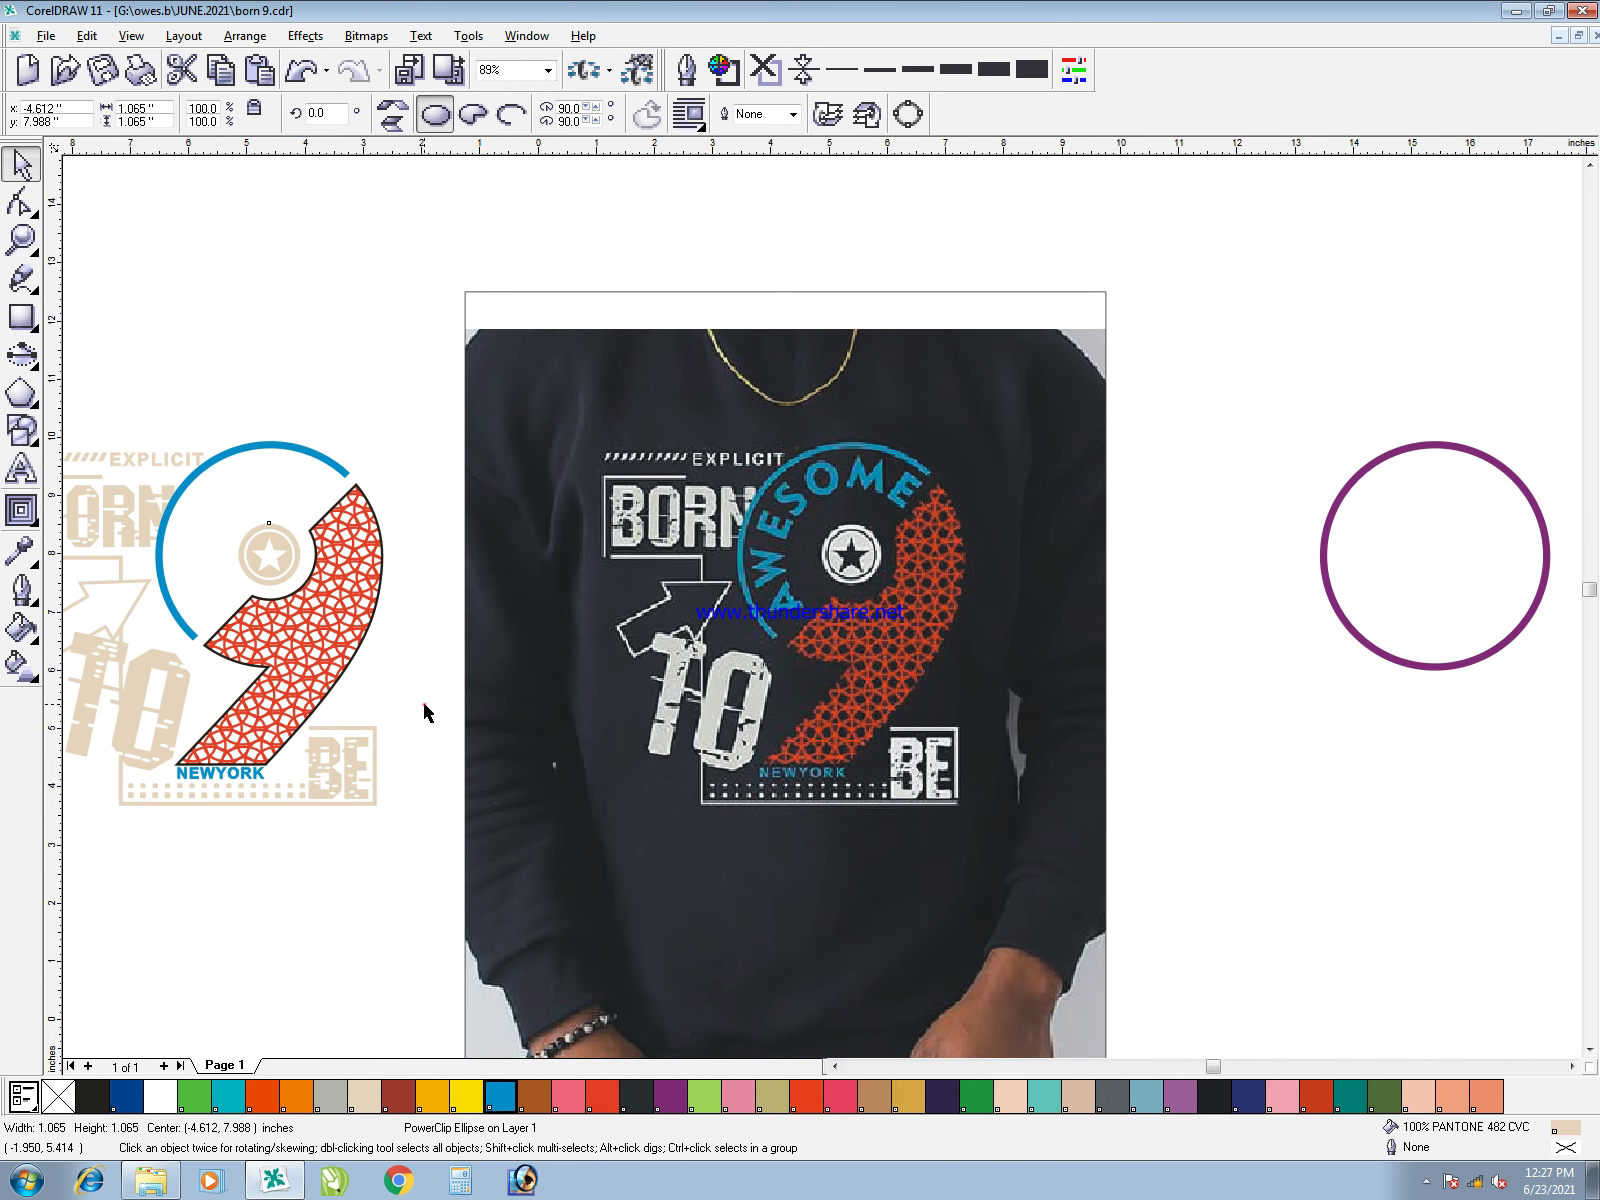
{"action": "left_click", "coordinate": [424, 711]}
{"action": "left_click", "coordinate": [348, 608]}
{"action": "key", "text": "F10"}
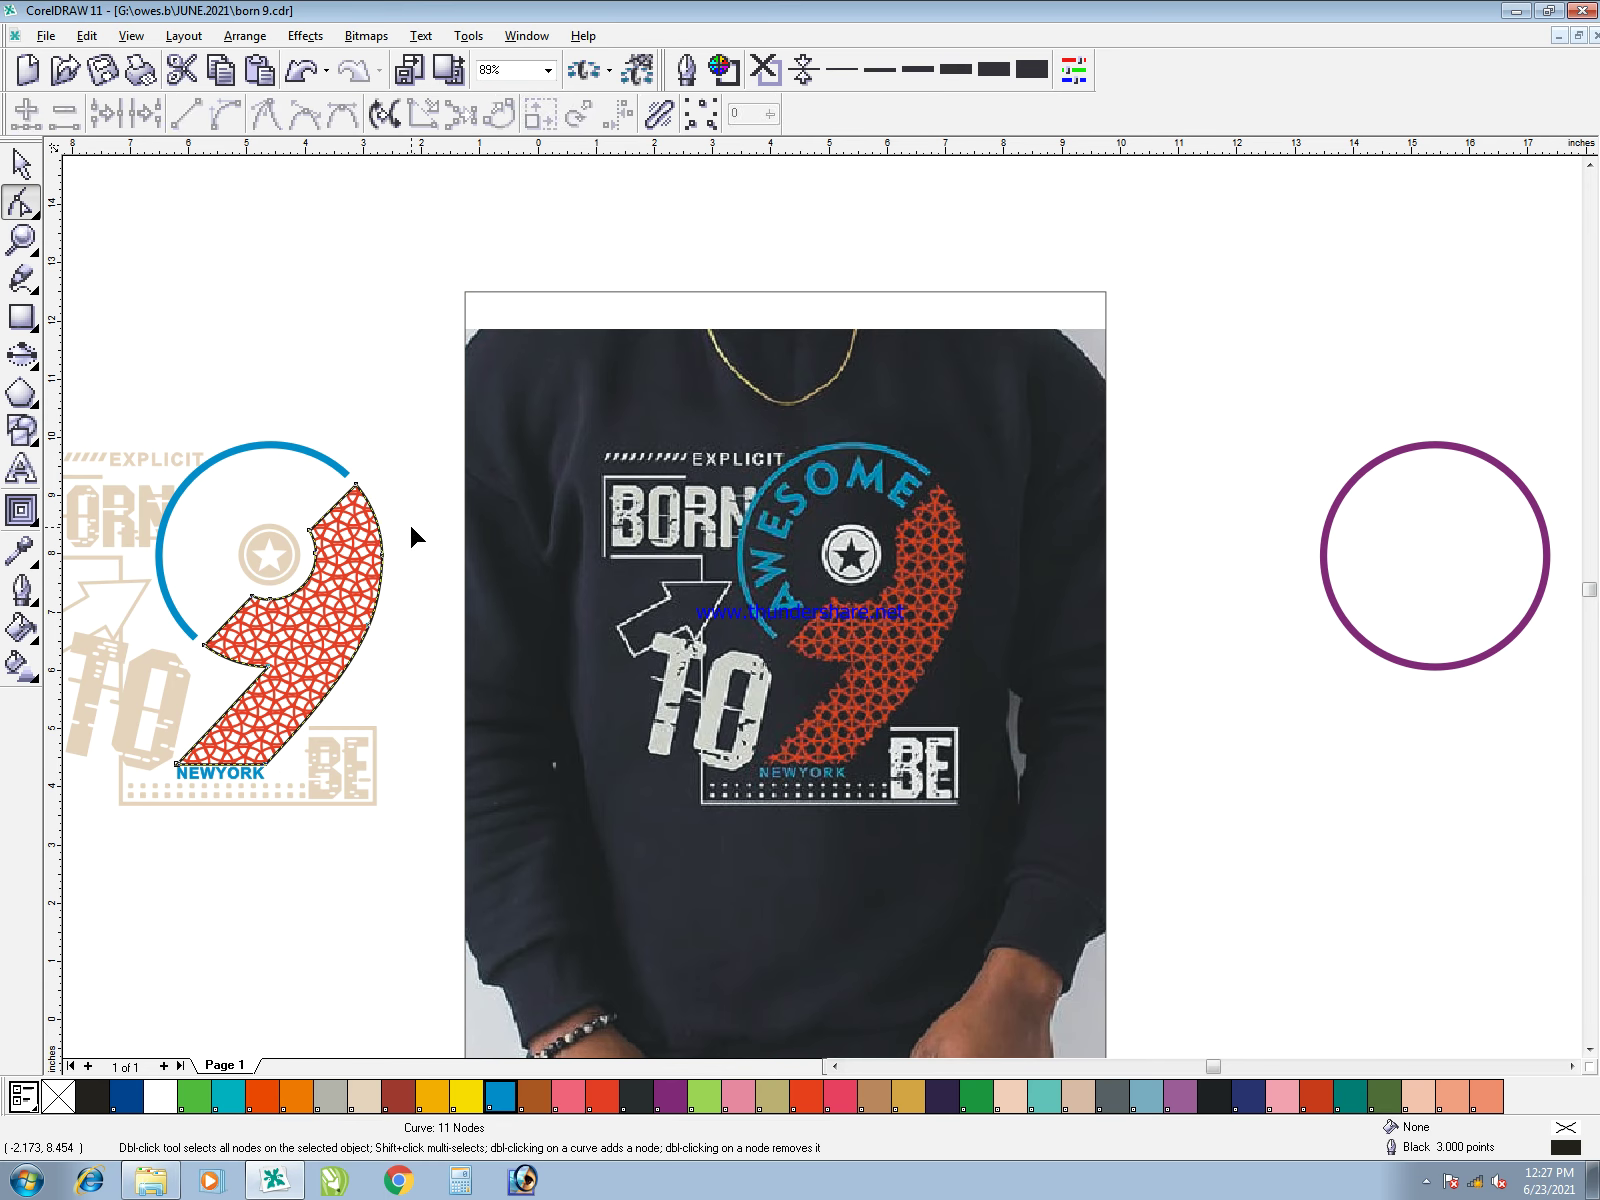
{"action": "key", "text": "space"}
{"action": "left_click", "coordinate": [425, 693]}
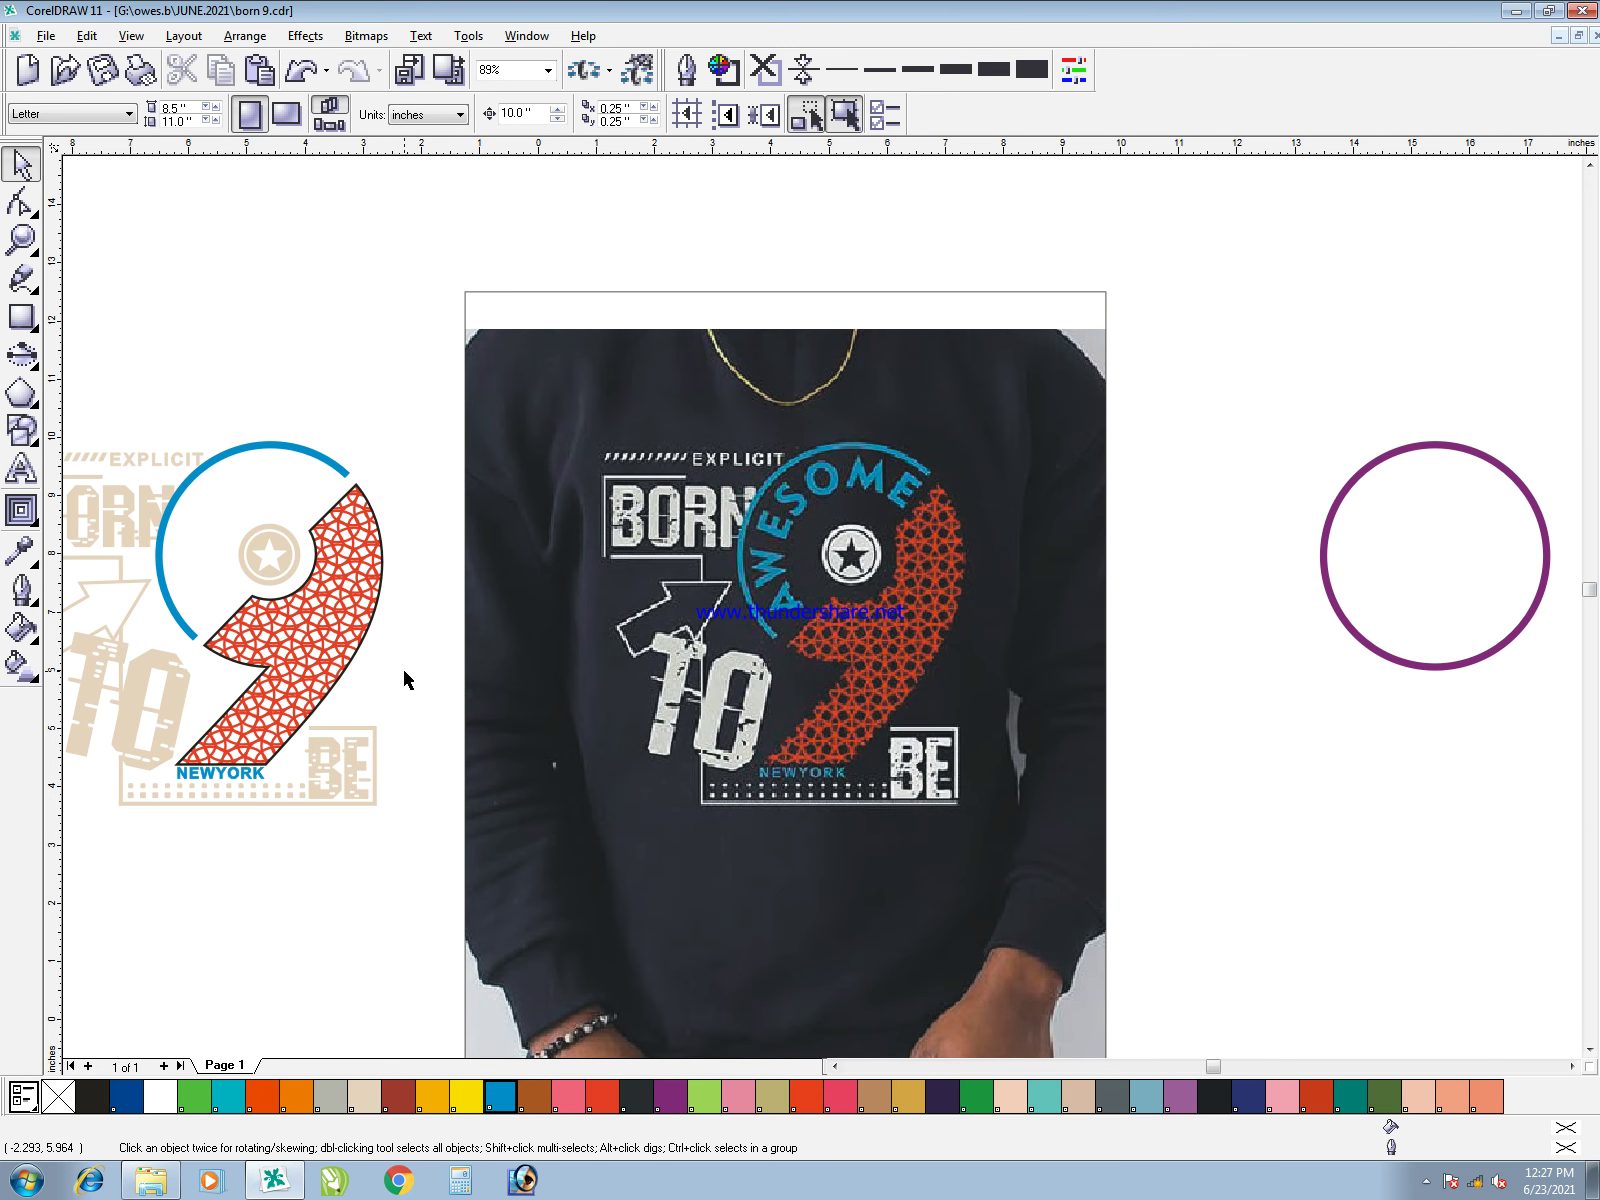
- Try tracing the letter M of AWESOME on the shirt photo as a closed, straight-sided ten-node outline
{"action": "key", "text": "z"}
{"action": "left_click_drag", "start_coordinate": [605, 450], "coordinate": [1019, 702]}
{"action": "key", "text": "F2"}
{"action": "left_click_drag", "start_coordinate": [822, 176], "coordinate": [869, 200]}
{"action": "key", "text": "F2"}
{"action": "left_click_drag", "start_coordinate": [685, 345], "coordinate": [1057, 790]}
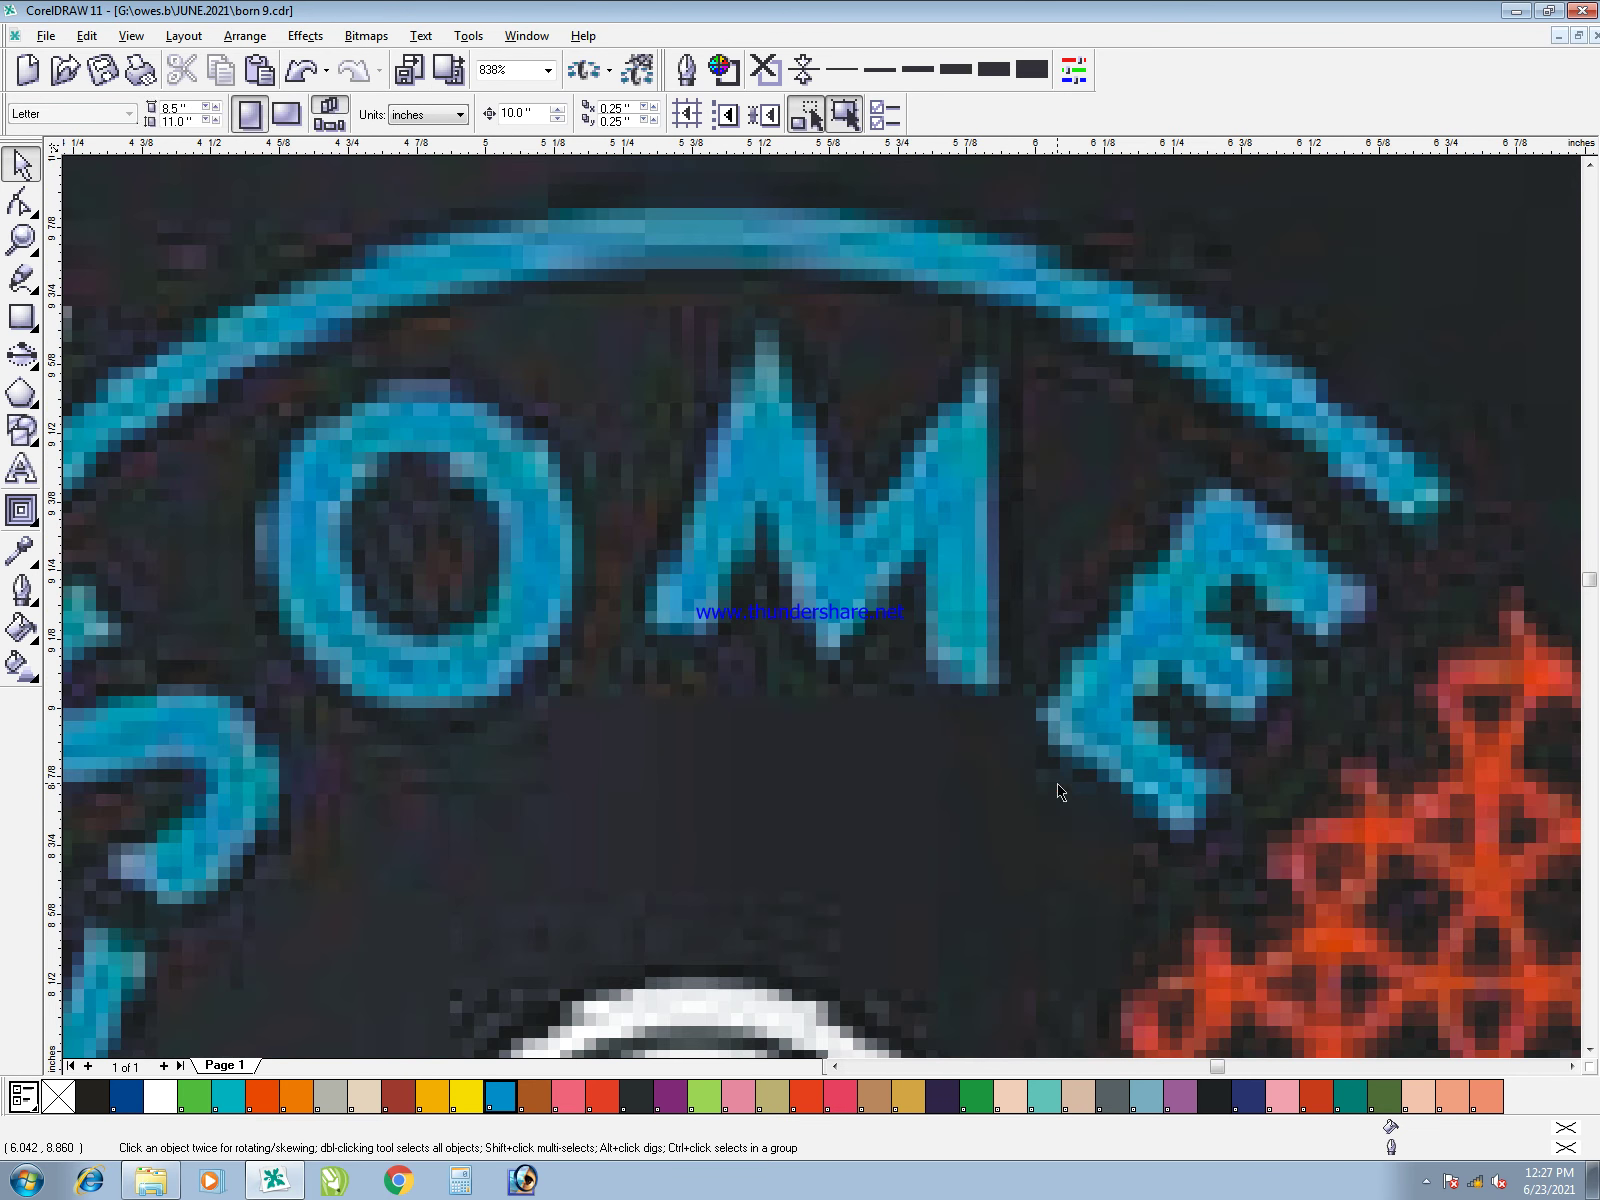
{"action": "key", "text": "F5"}
{"action": "left_click", "coordinate": [763, 501]}
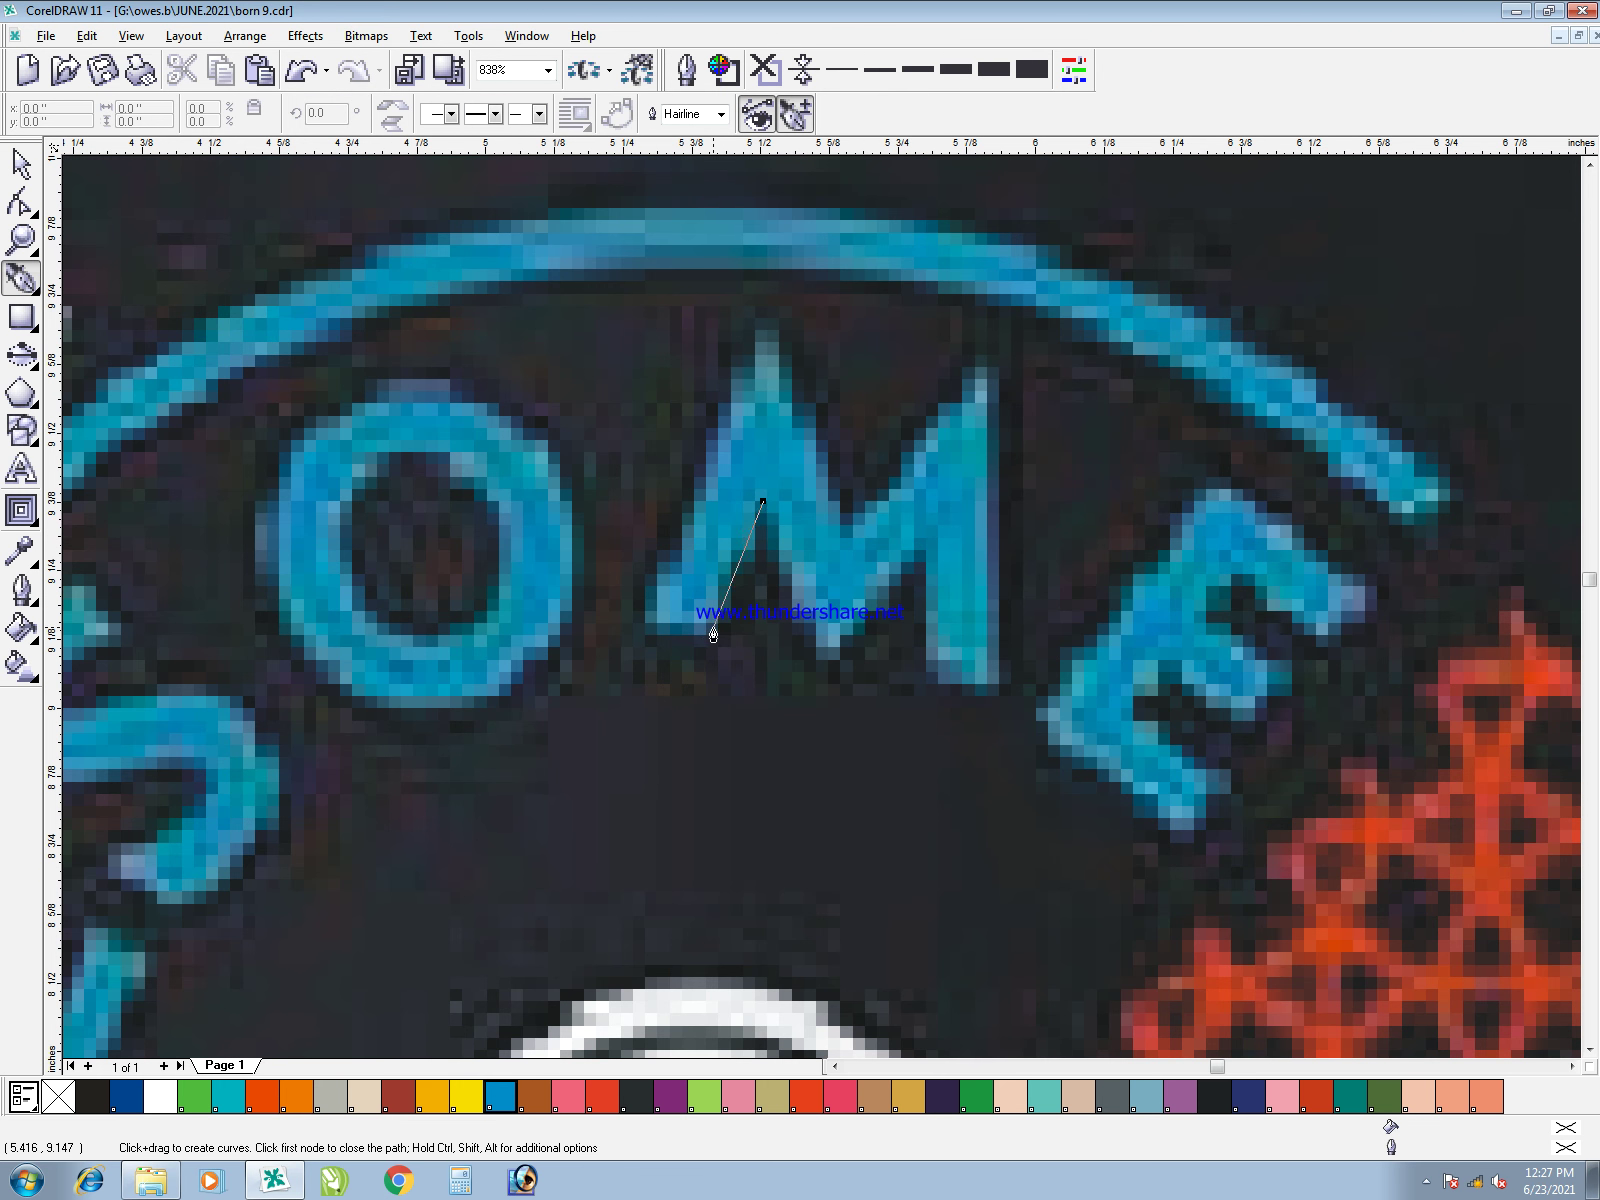
{"action": "left_click", "coordinate": [712, 627]}
{"action": "left_click", "coordinate": [638, 619]}
{"action": "left_click", "coordinate": [766, 315]}
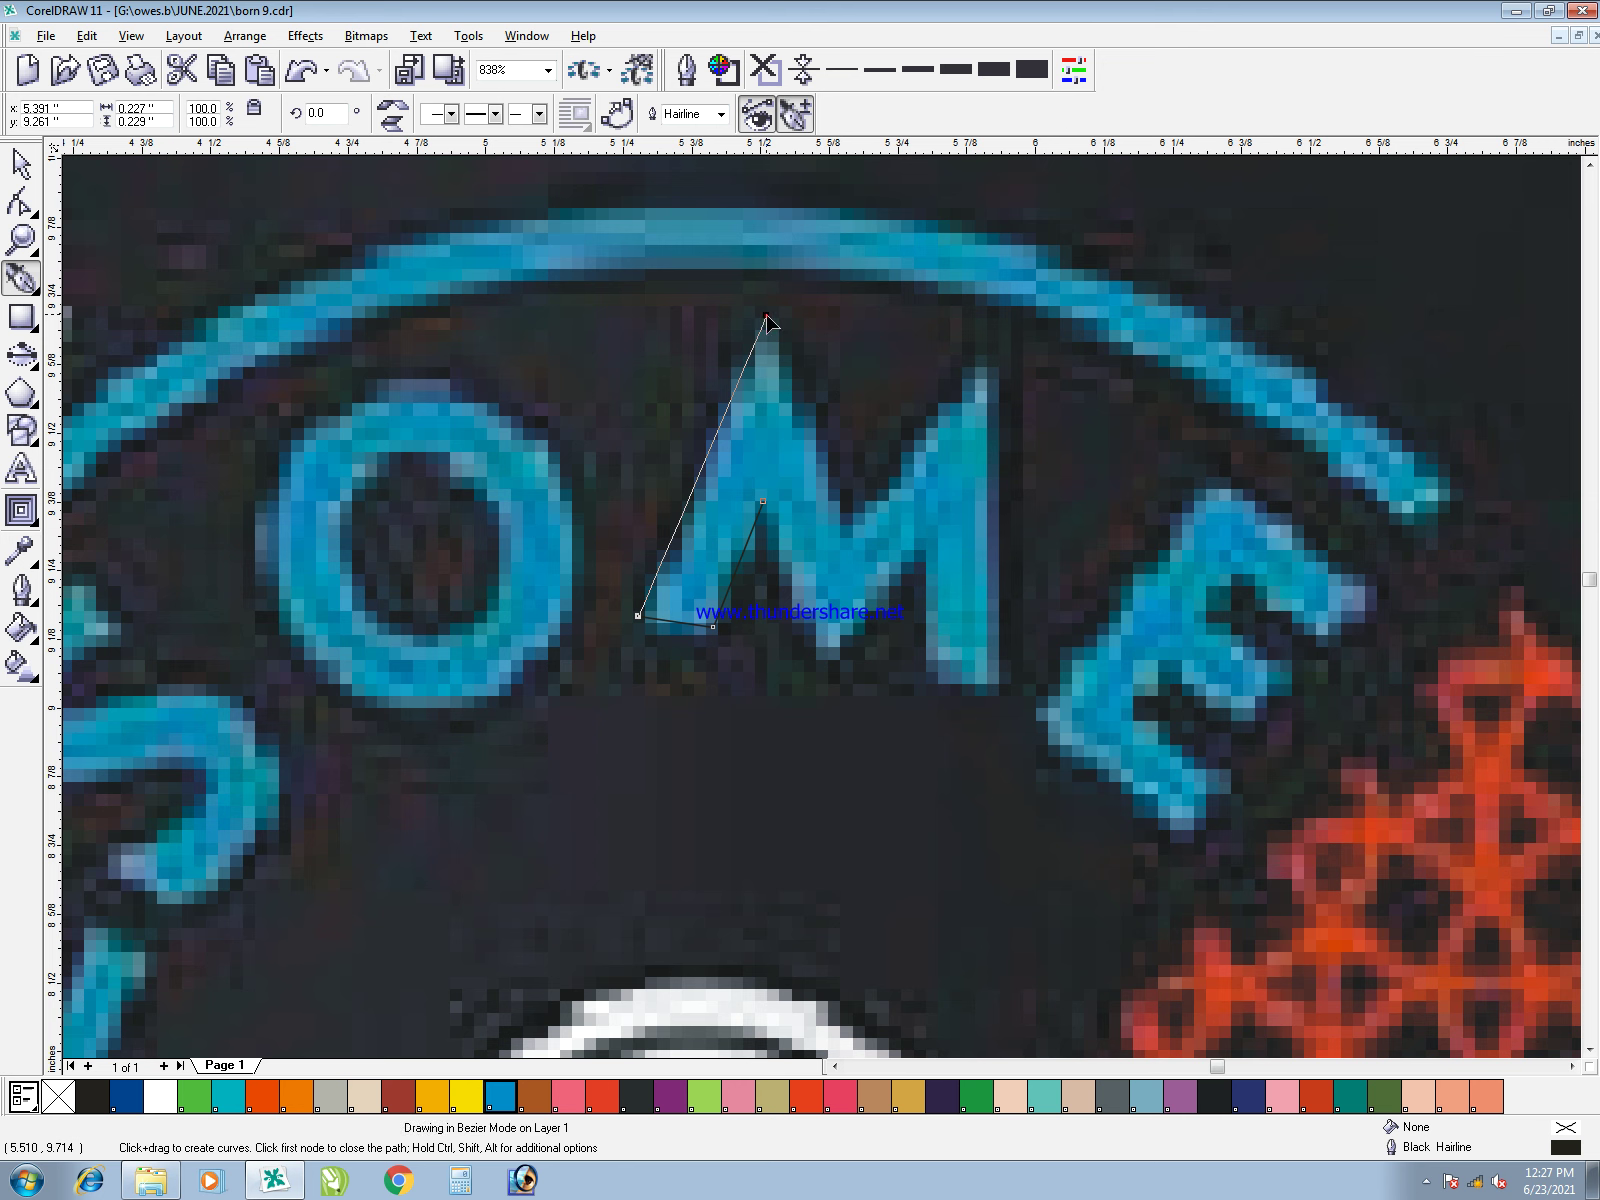
{"action": "left_click", "coordinate": [849, 521]}
{"action": "left_click", "coordinate": [996, 353]}
{"action": "left_click", "coordinate": [997, 688]}
{"action": "left_click", "coordinate": [929, 682]}
{"action": "left_click", "coordinate": [921, 552]}
{"action": "left_click", "coordinate": [828, 657]}
{"action": "key", "text": "space"}
{"action": "left_click_drag", "start_coordinate": [829, 658], "coordinate": [816, 651]}
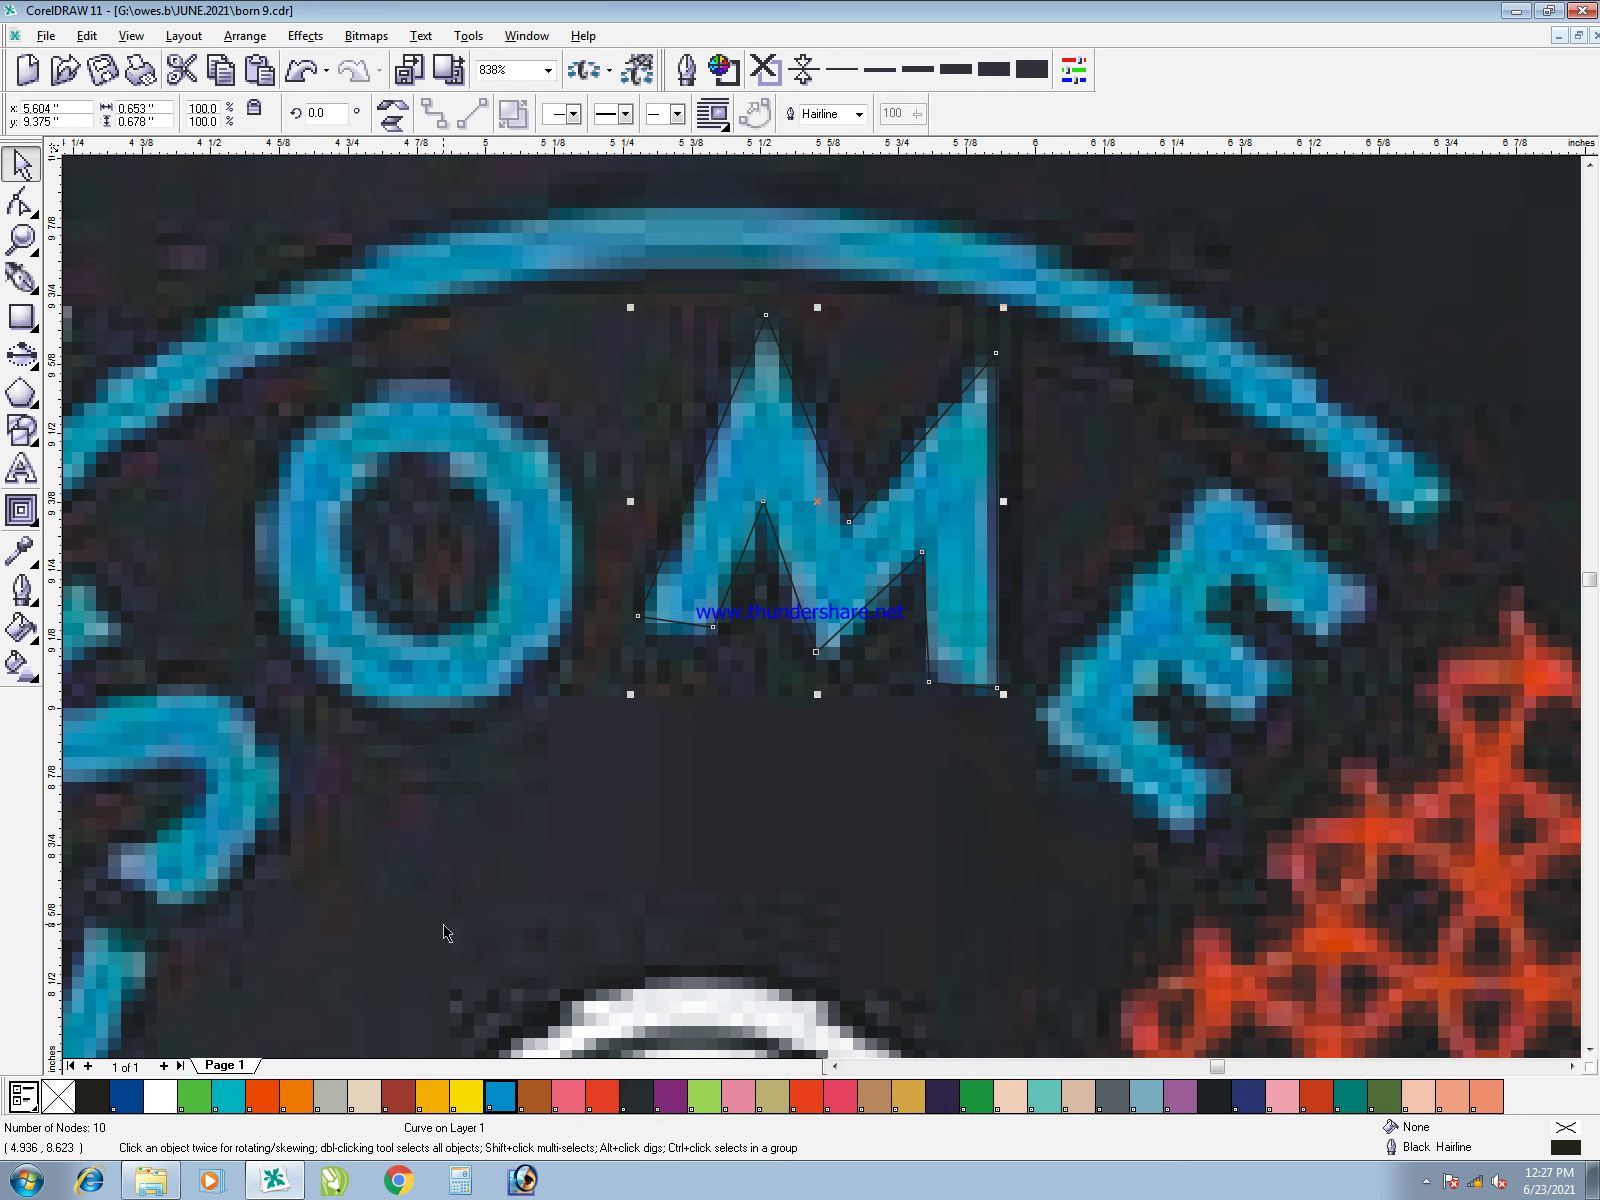
- Remove the traced M's outline and fill the shape with purple
{"action": "left_click", "coordinate": [501, 1096]}
{"action": "right_click", "coordinate": [70, 1098]}
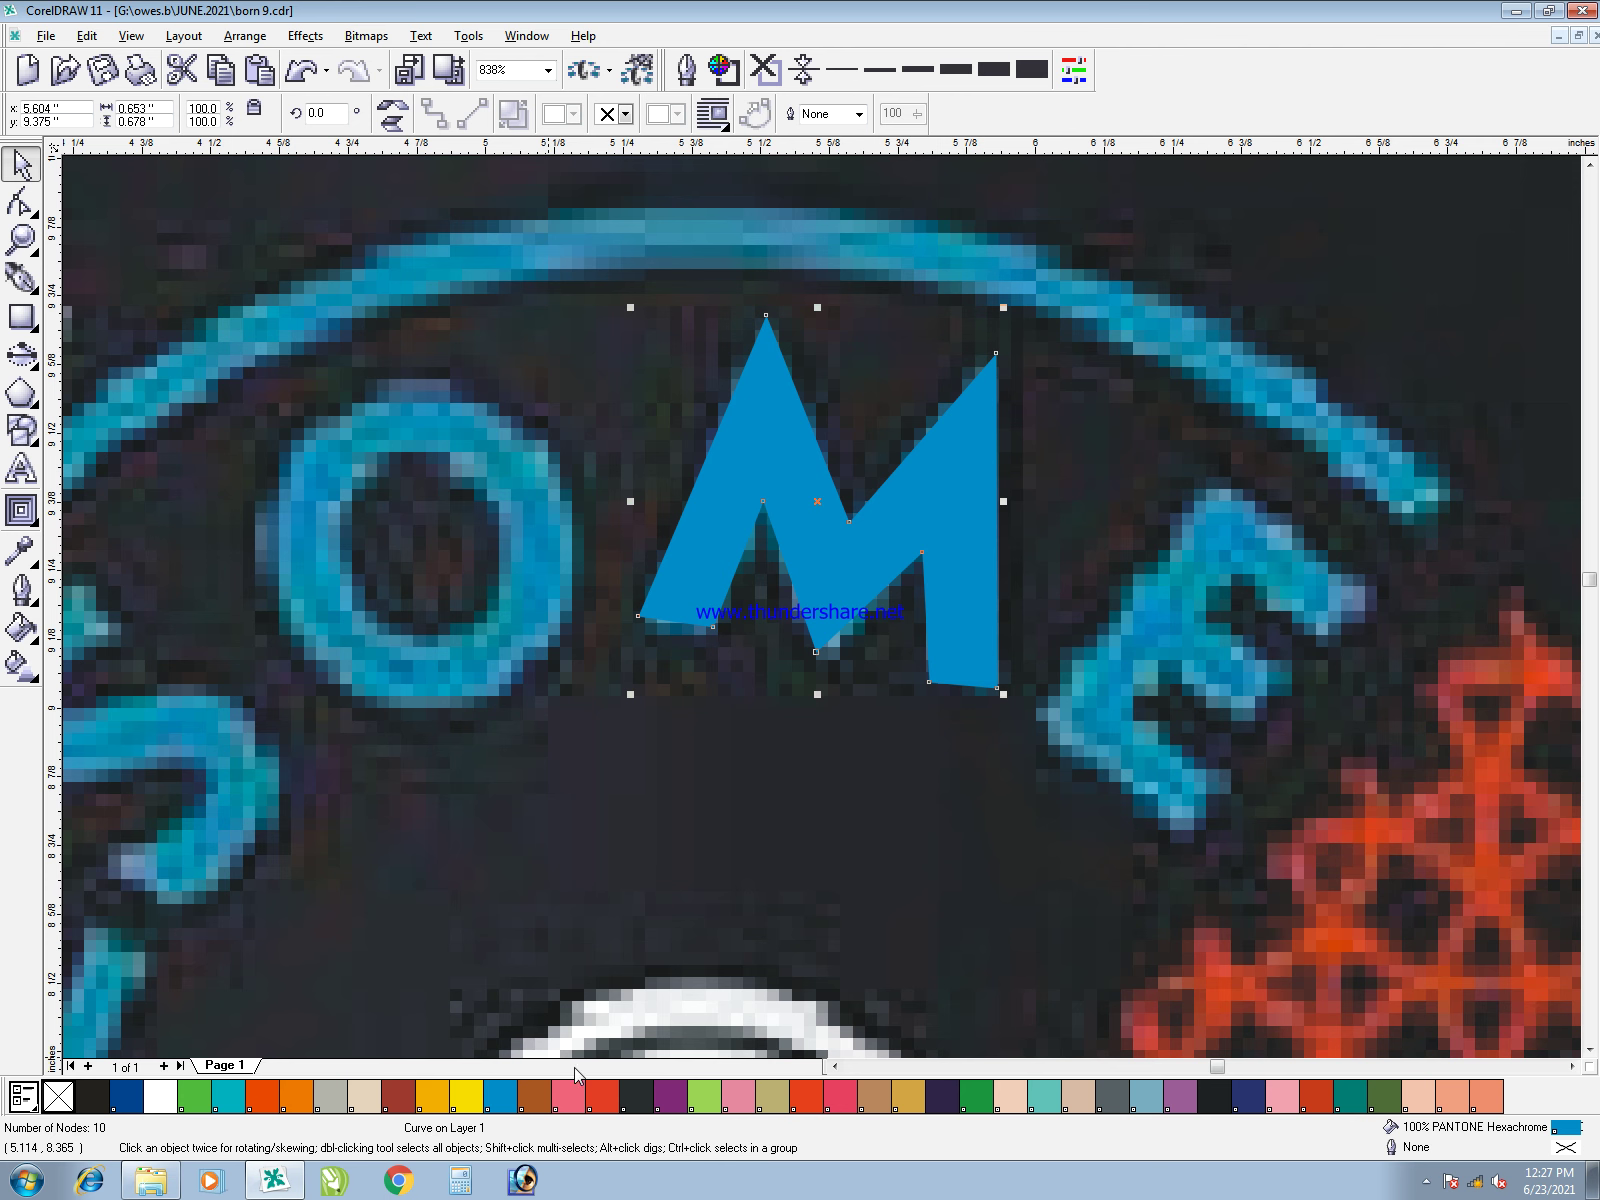
{"action": "left_click", "coordinate": [671, 1096]}
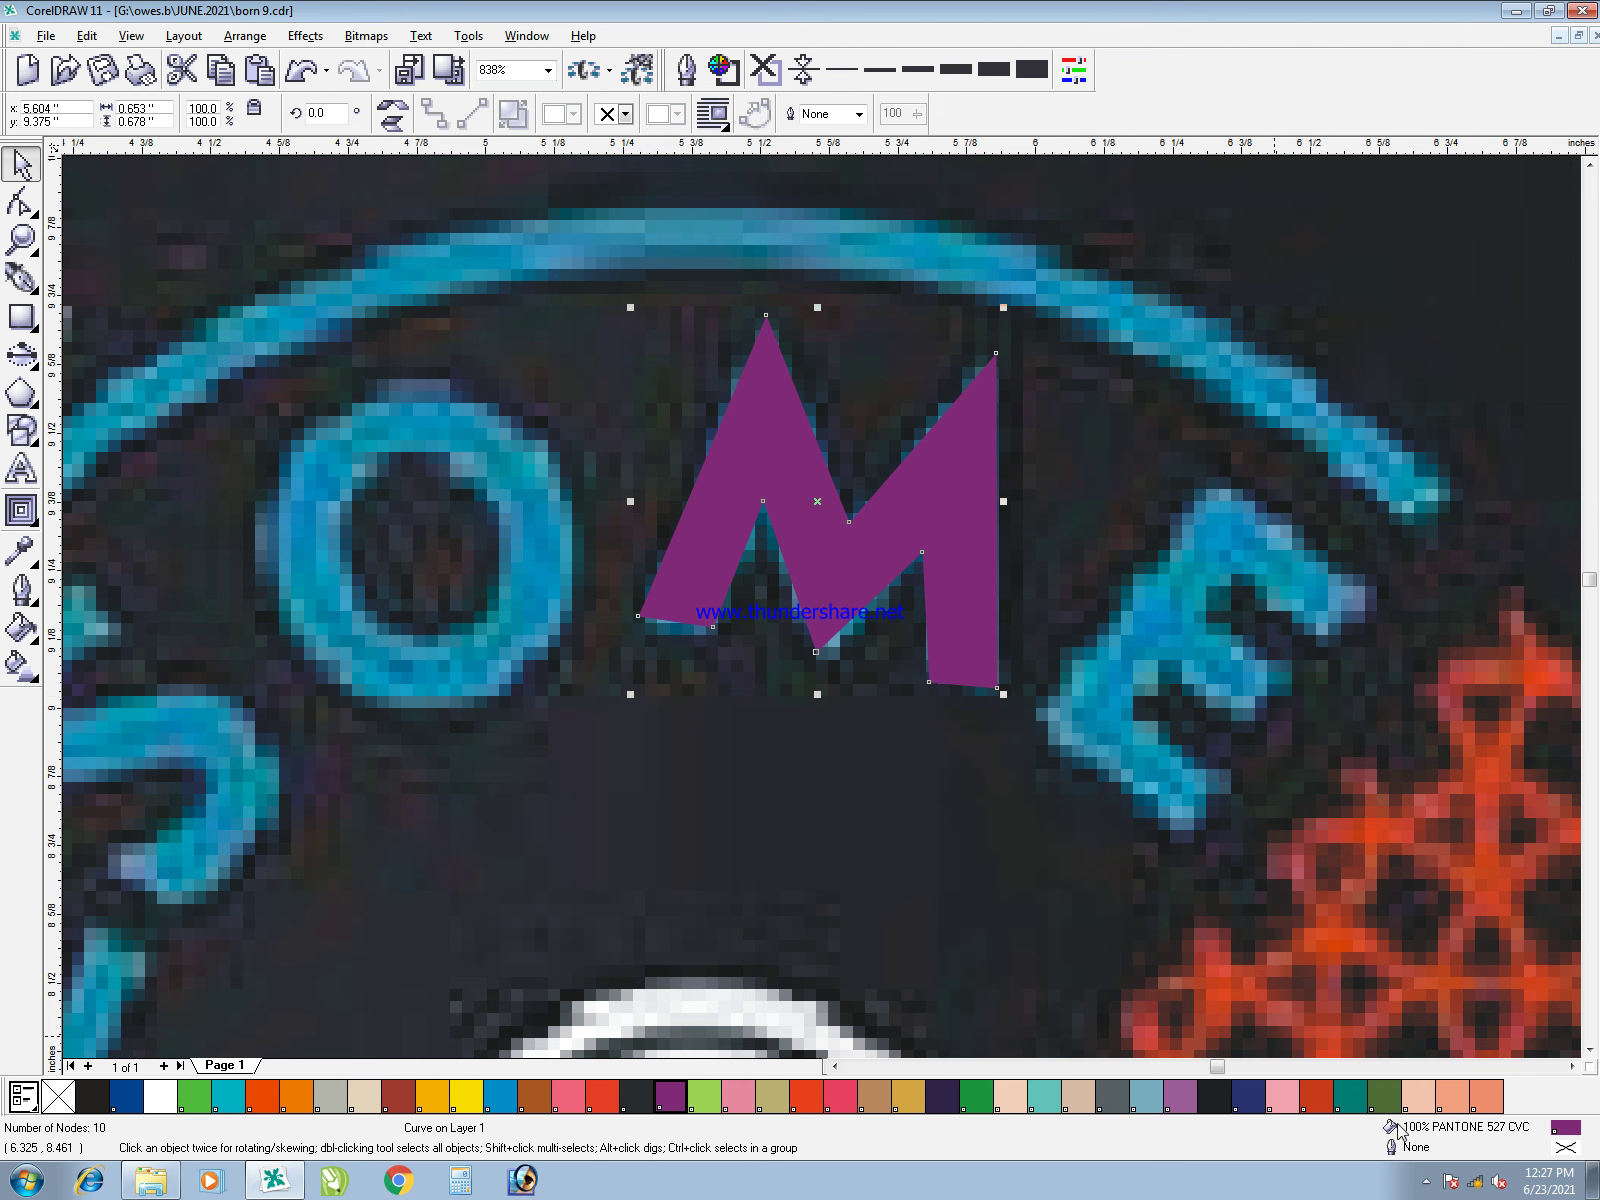
{"action": "left_click", "coordinate": [1426, 1181]}
{"action": "right_click", "coordinate": [1393, 1092]}
{"action": "left_click", "coordinate": [1452, 1012]}
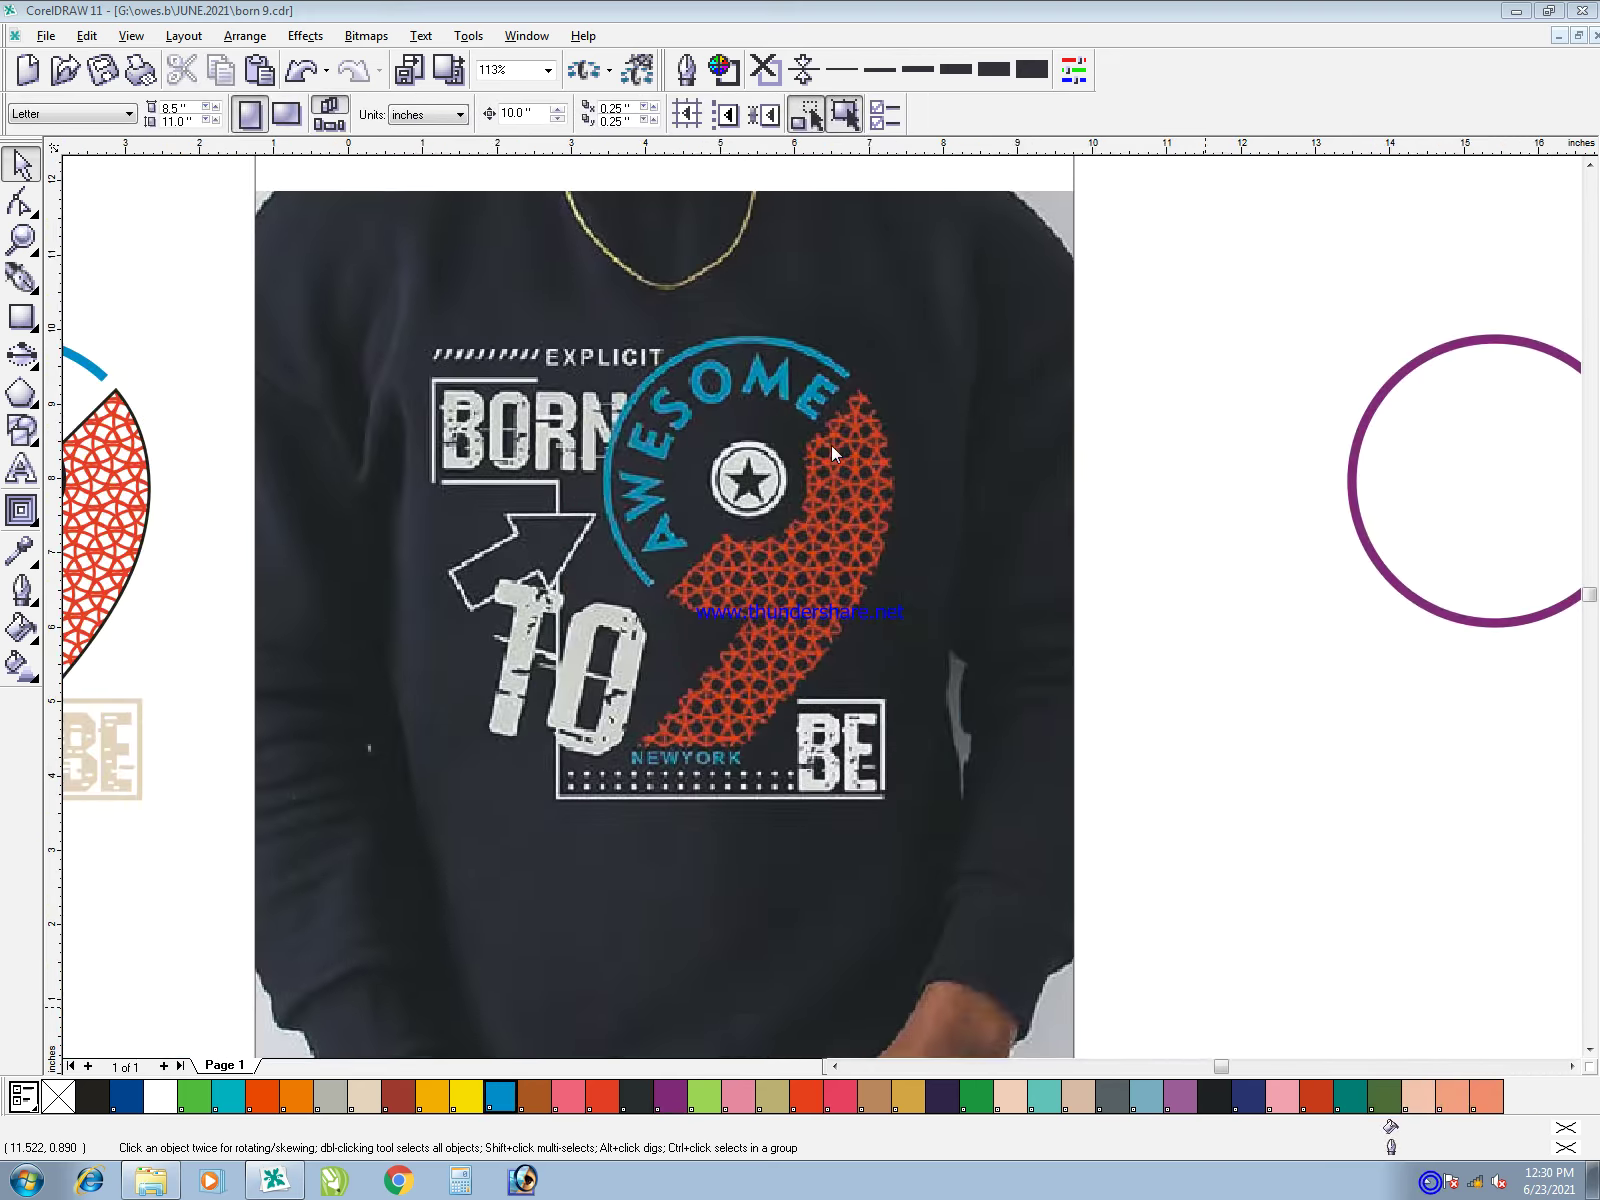
{"action": "left_click", "coordinate": [910, 618]}
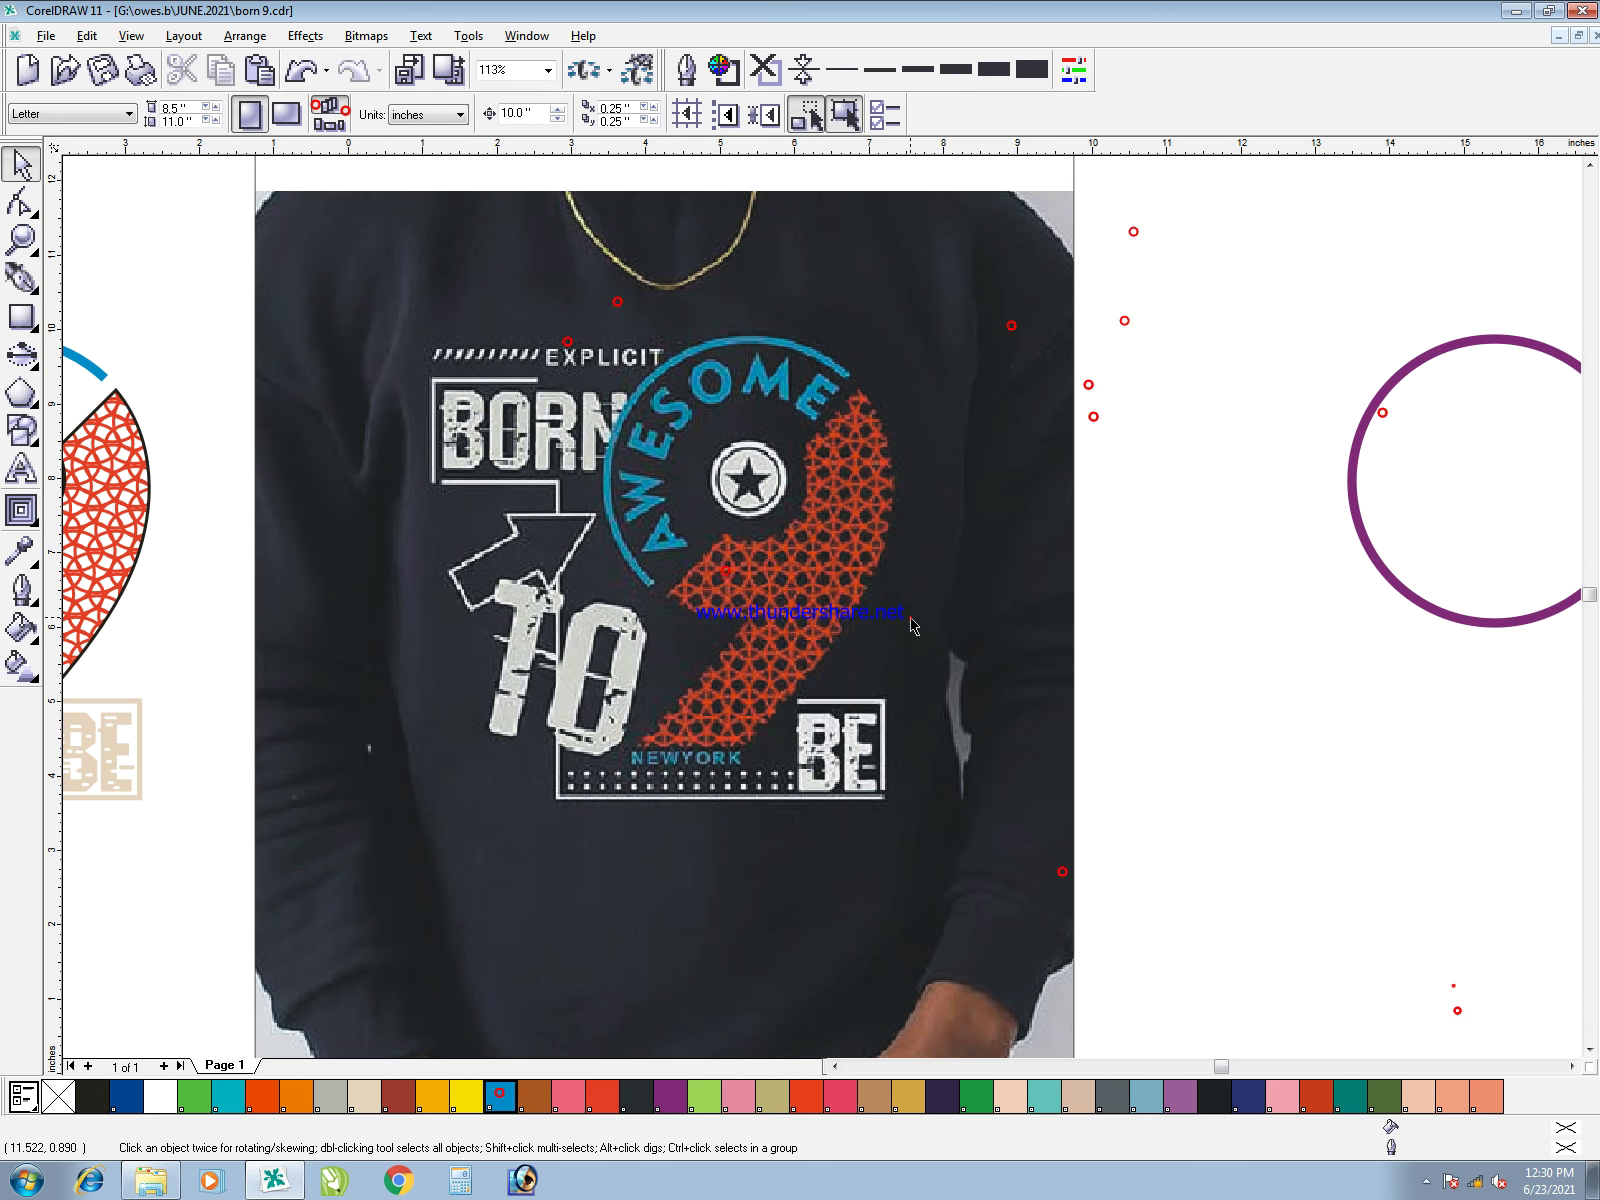
- Add the artistic text "Awesome" above the blue arc on the shirt photo and save the drawing
{"action": "key", "text": "F2"}
{"action": "left_click_drag", "start_coordinate": [1043, 800], "coordinate": [480, 216]}
{"action": "scroll", "coordinate": [657, 325], "scroll_direction": "up", "scroll_amount": 2}
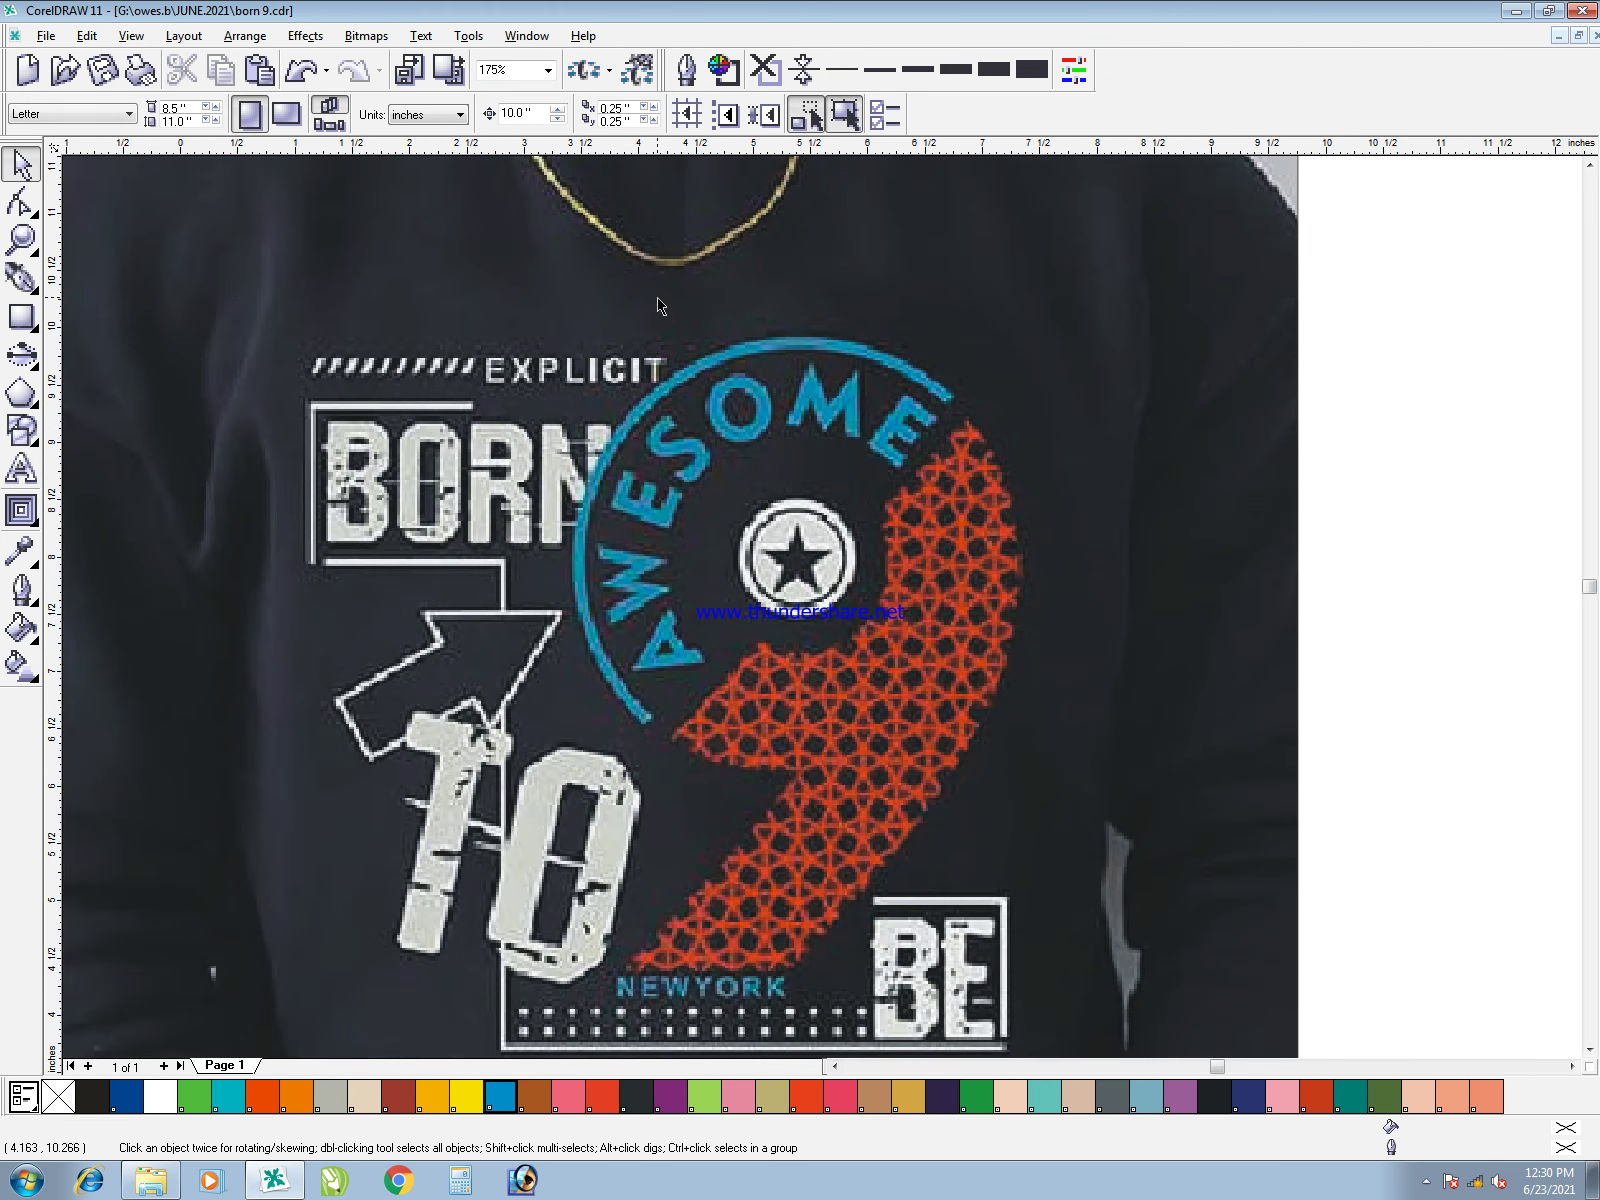
{"action": "left_click", "coordinate": [683, 274]}
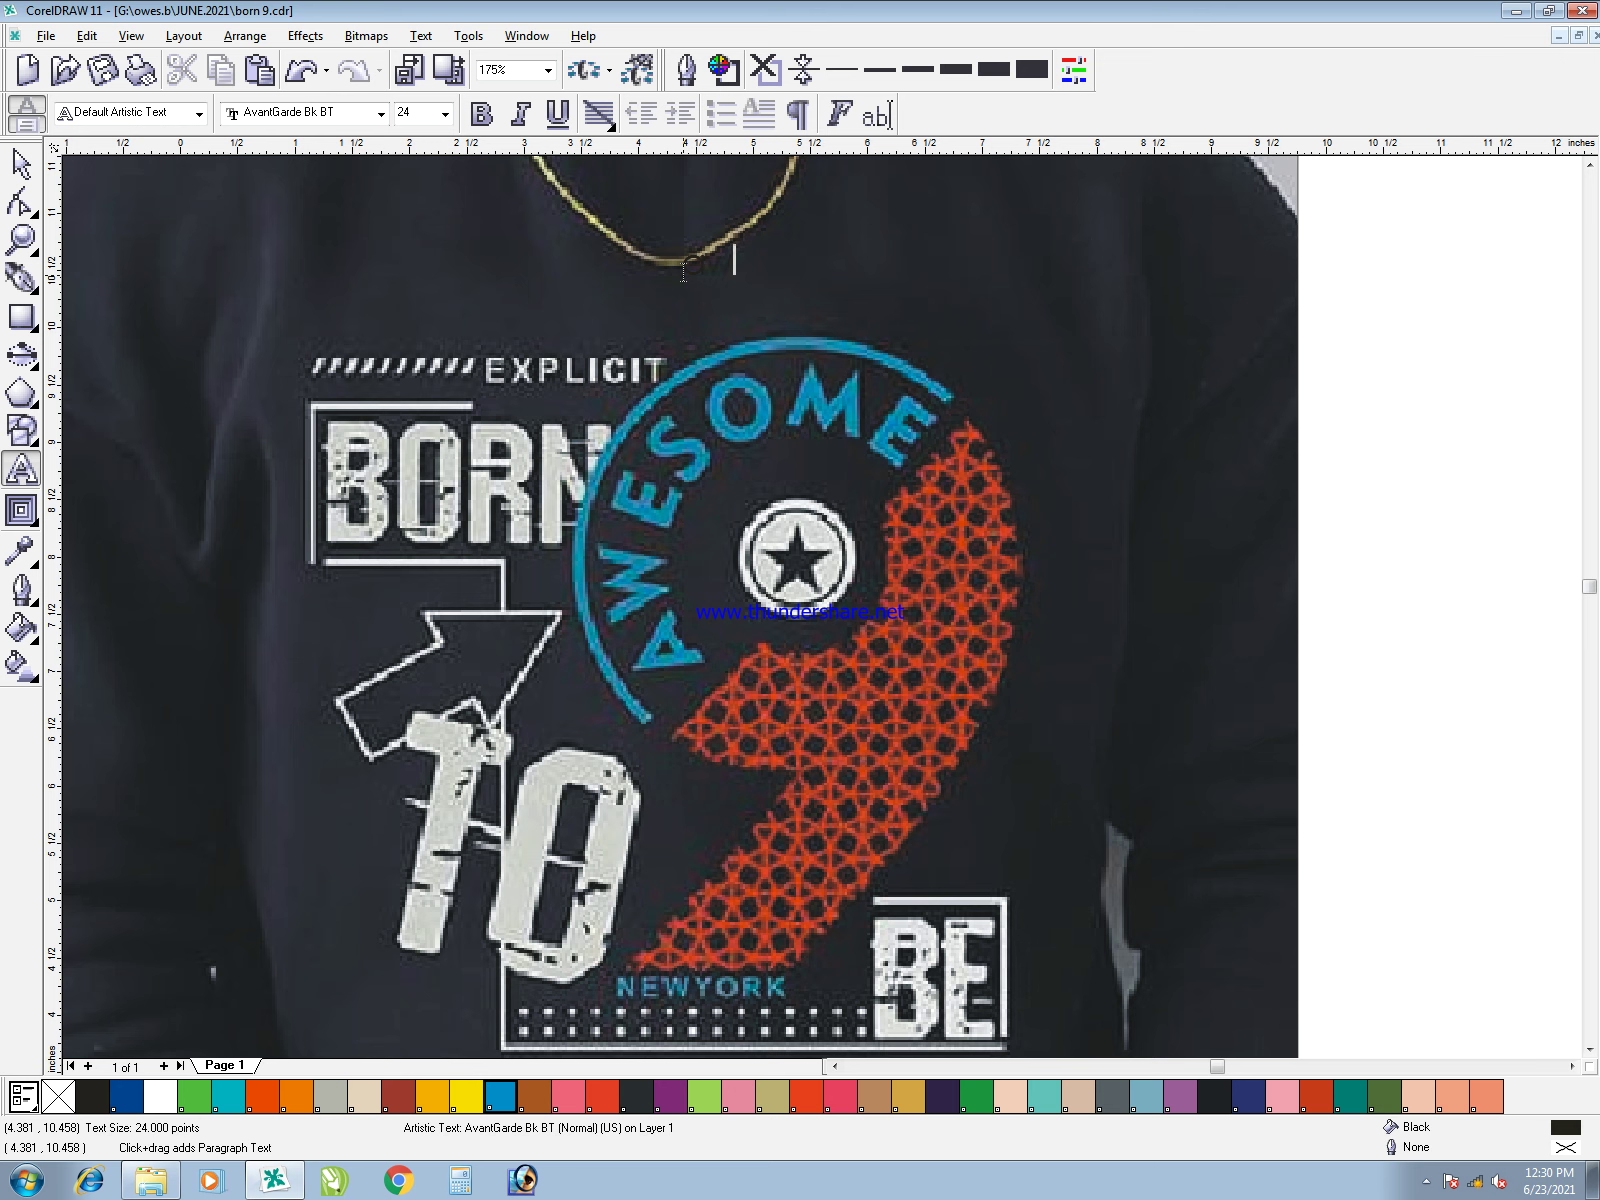
{"action": "key", "text": "ctrl+space"}
{"action": "key", "text": "ctrl+s"}
- Browse the Belmar font variants for the "Awesome" text and apply BelmarExt-Norma
{"action": "left_click", "coordinate": [312, 118]}
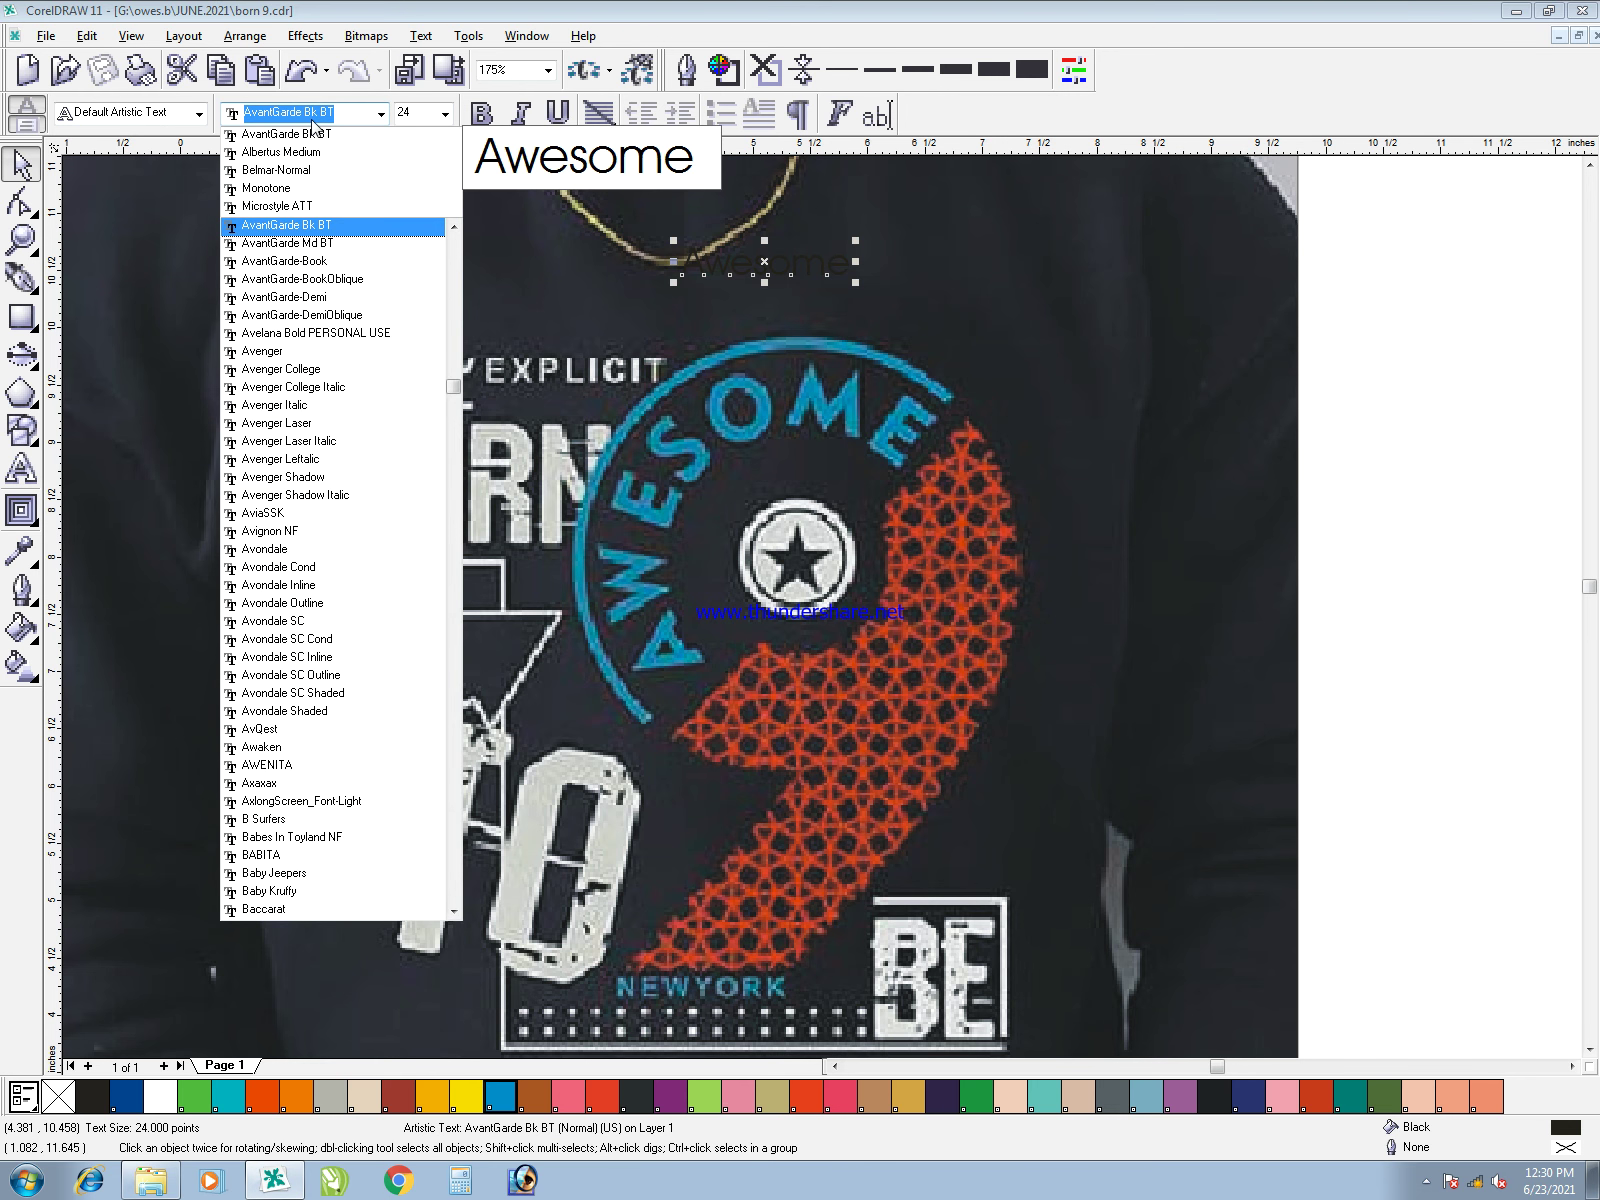
{"action": "type", "text": "b"}
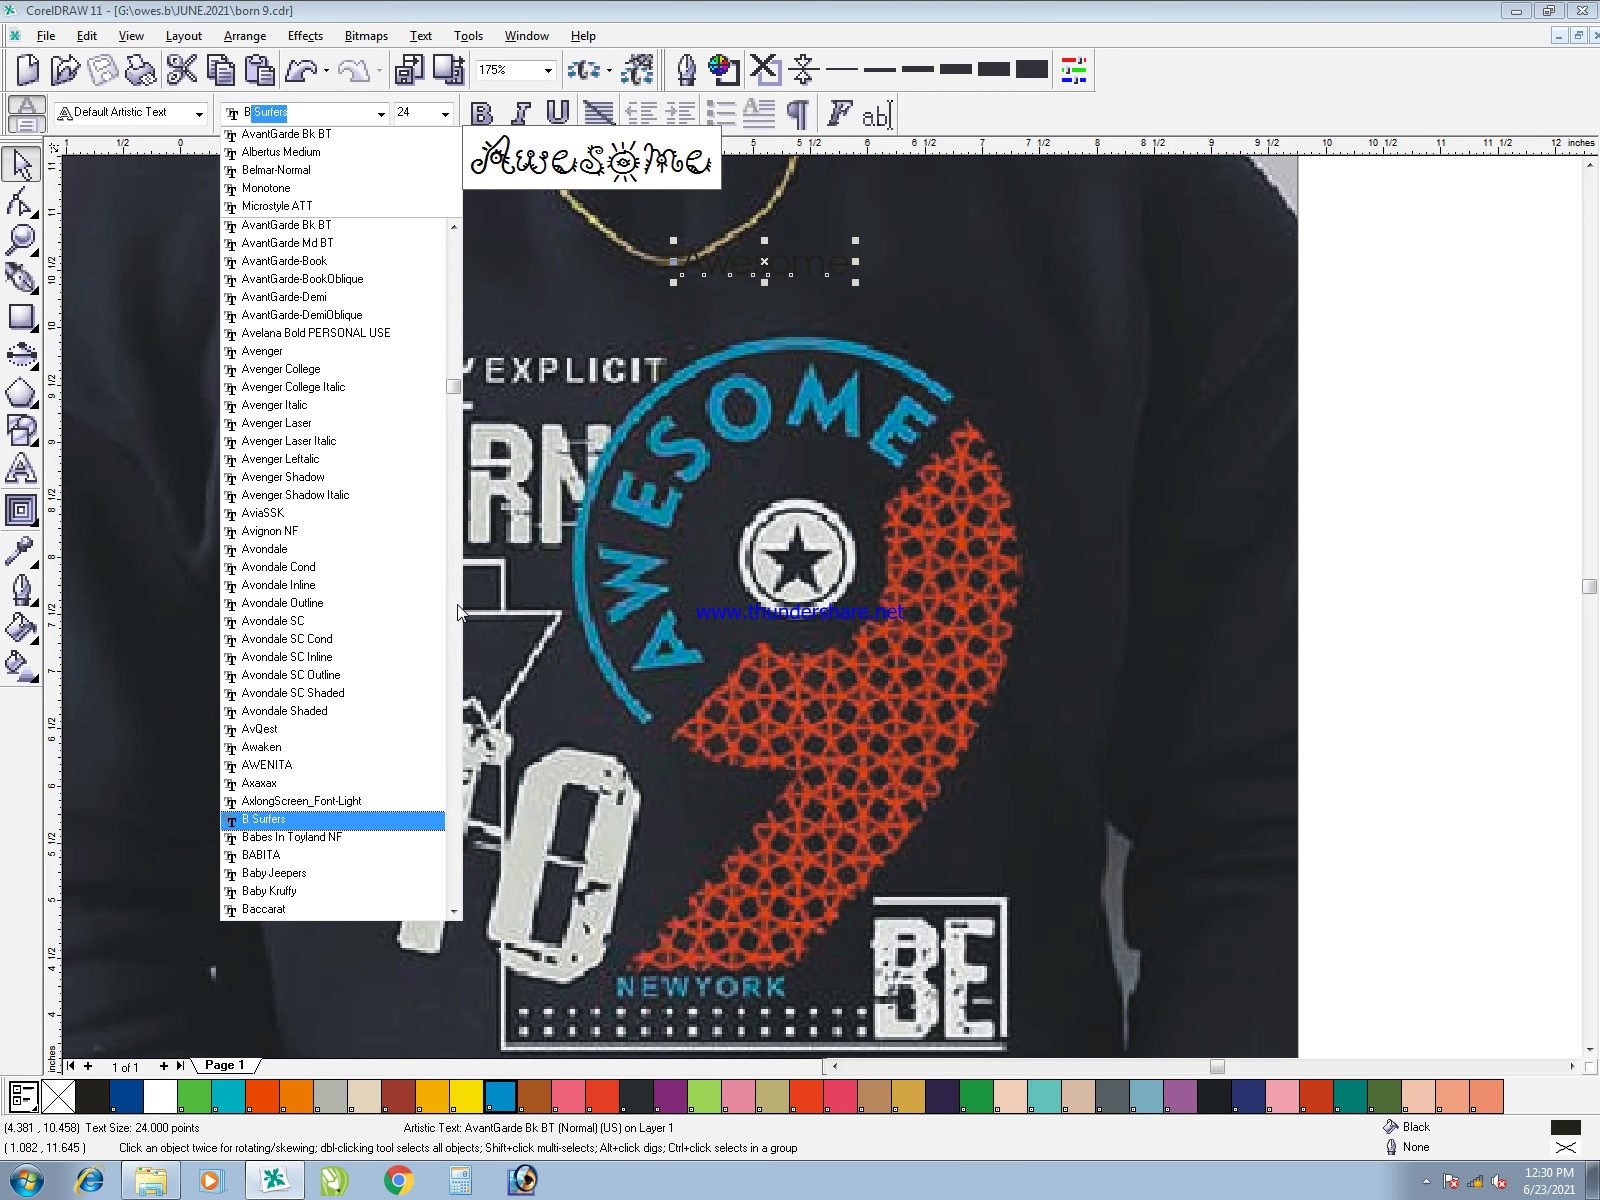
{"action": "type", "text": "e"}
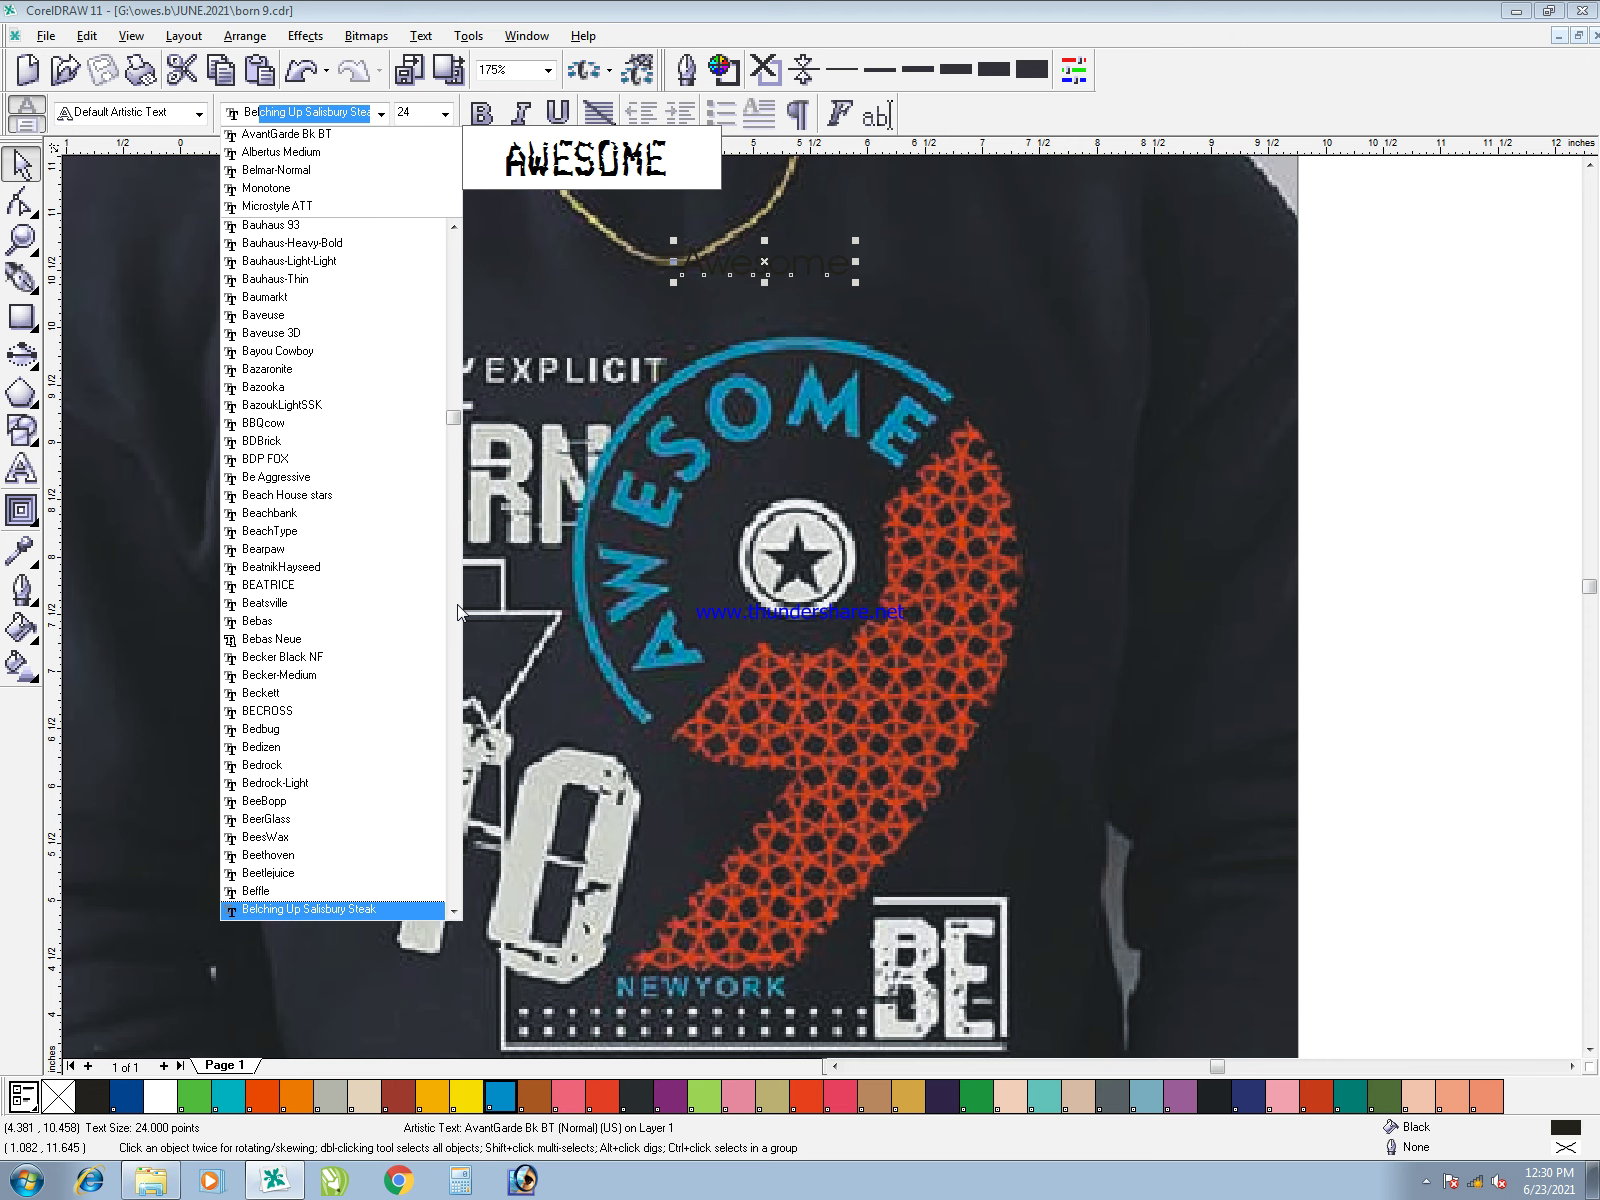
{"action": "type", "text": "l"}
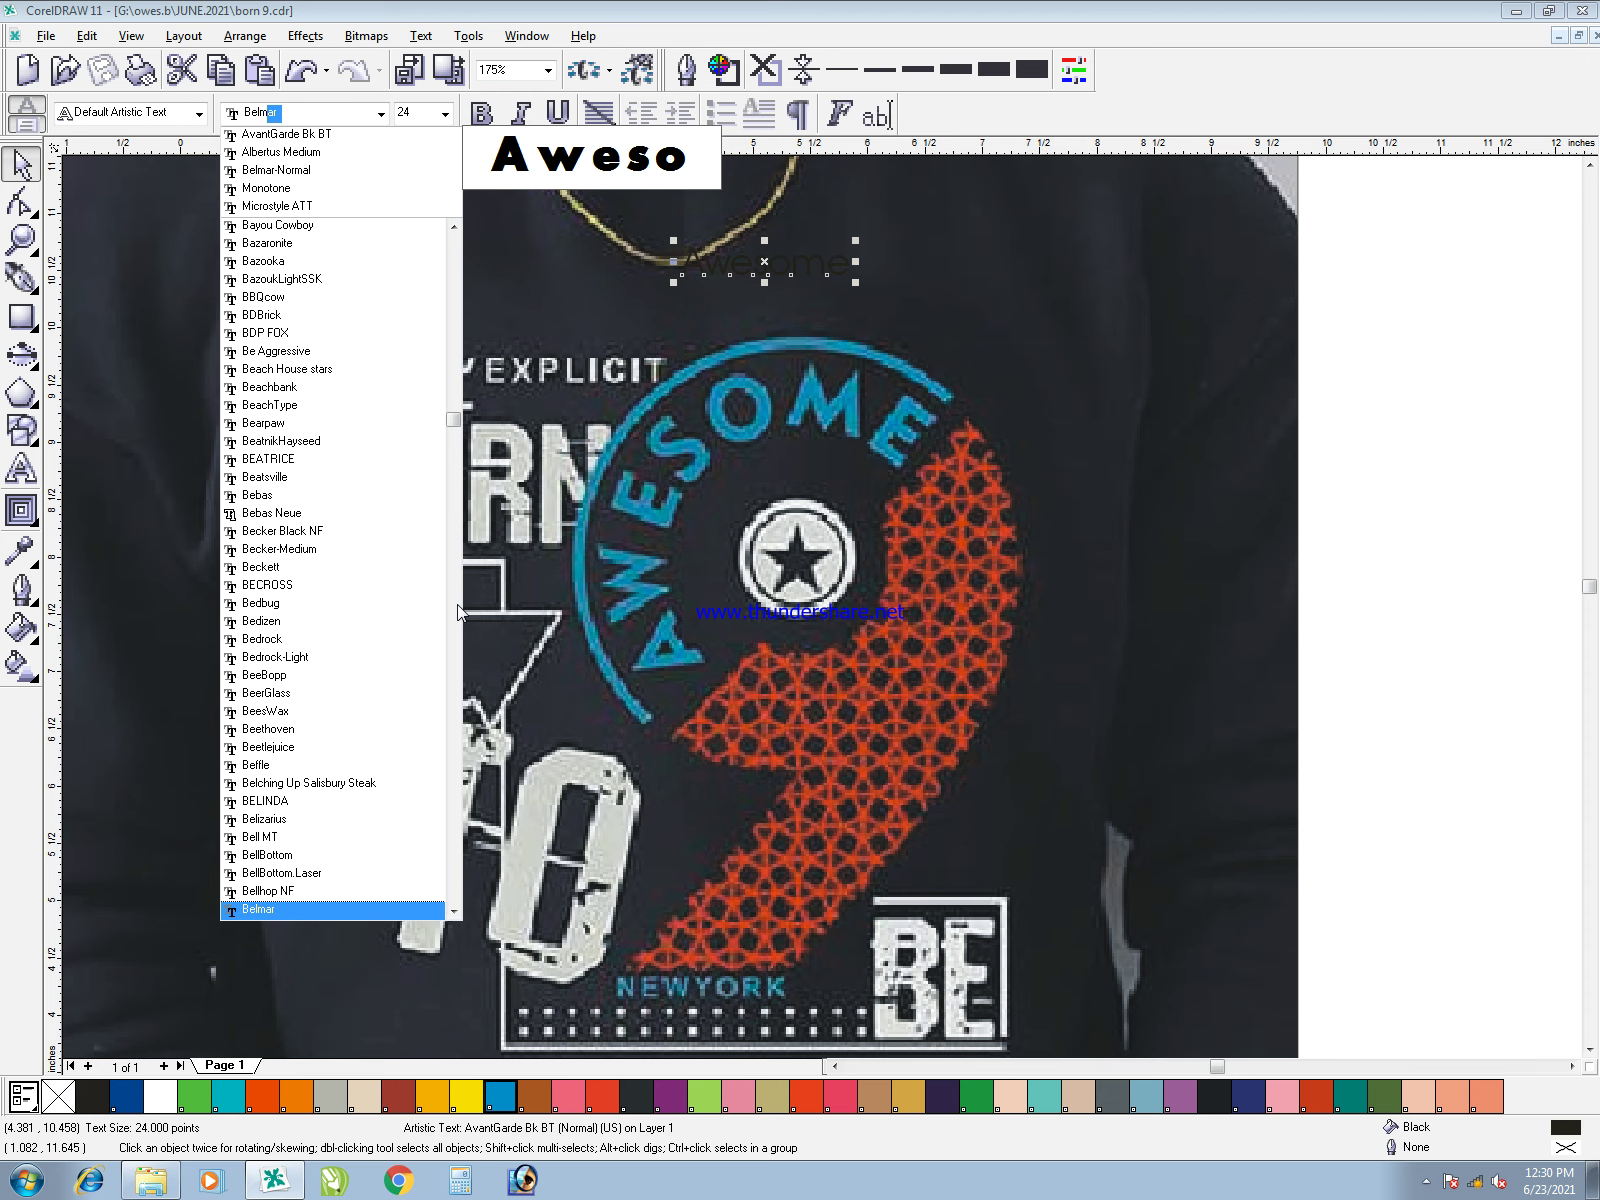
{"action": "type", "text": "m"}
{"action": "key", "text": "Down"}
{"action": "key", "text": "Down"}
{"action": "key", "text": "Down"}
{"action": "key", "text": "Down"}
{"action": "key", "text": "Down"}
{"action": "key", "text": "Down"}
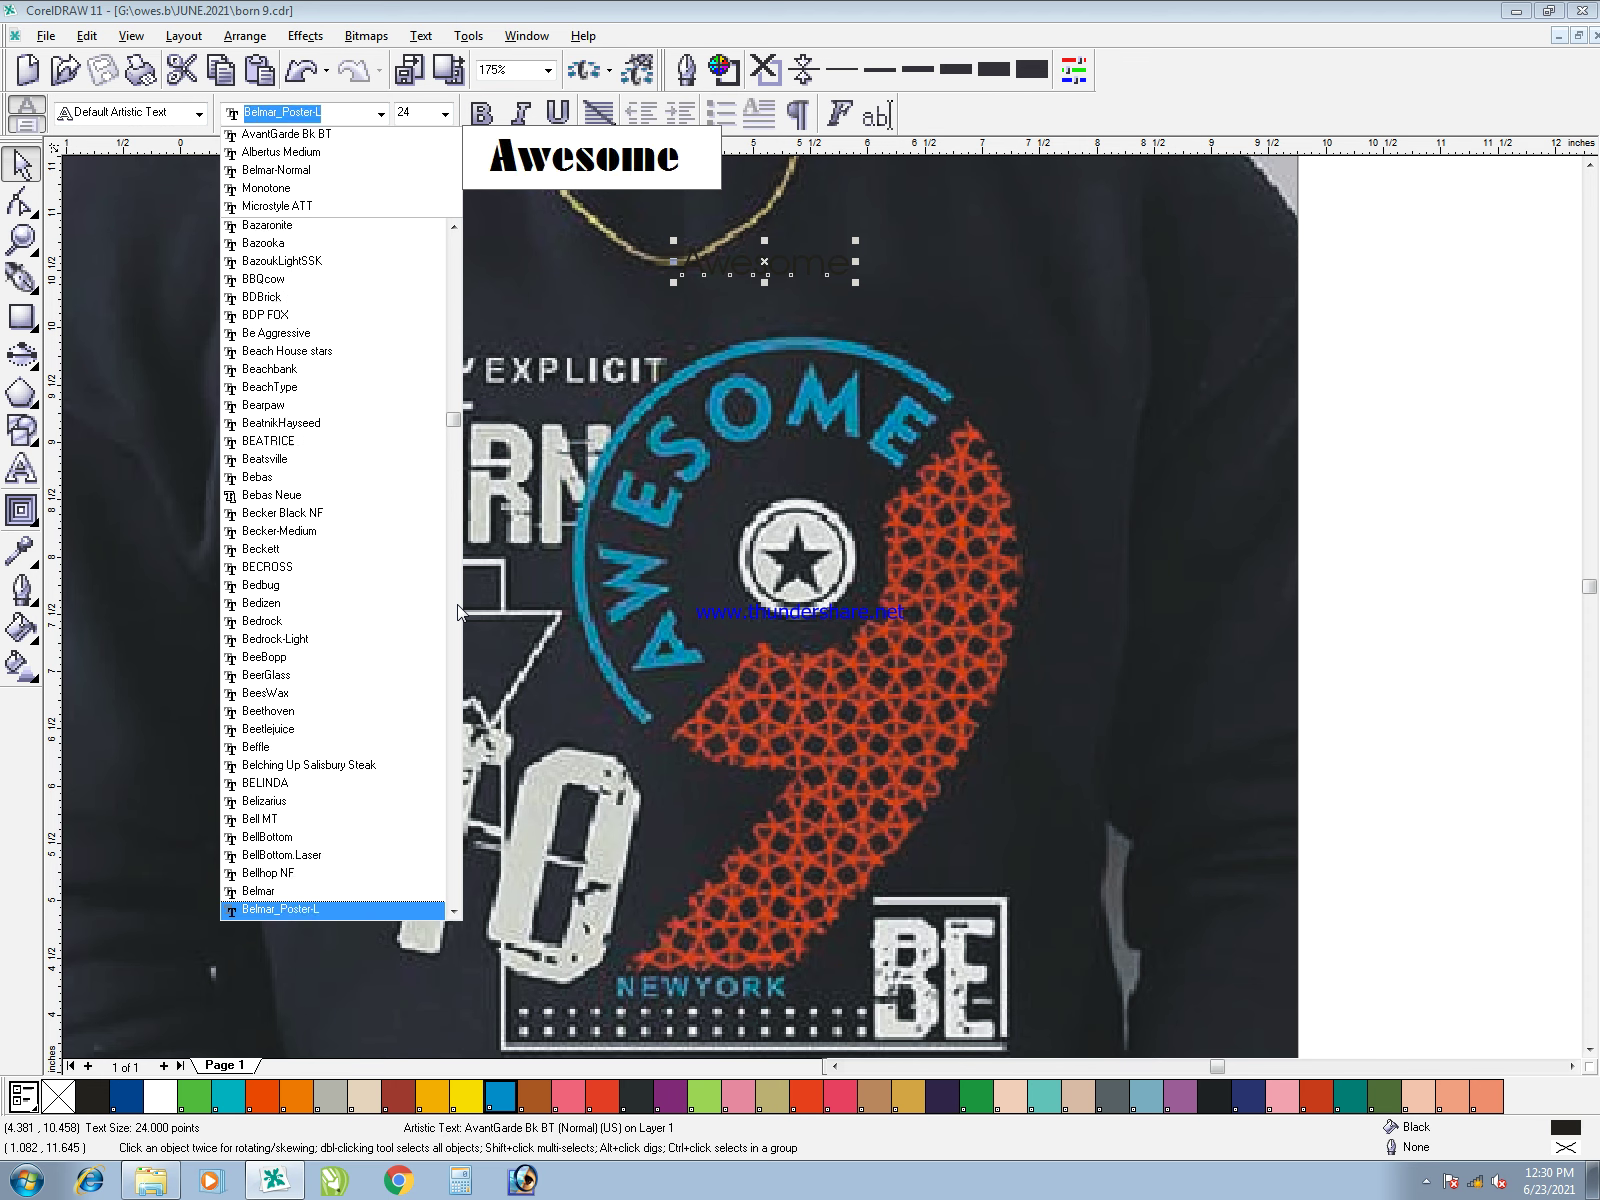
{"action": "key", "text": "Up"}
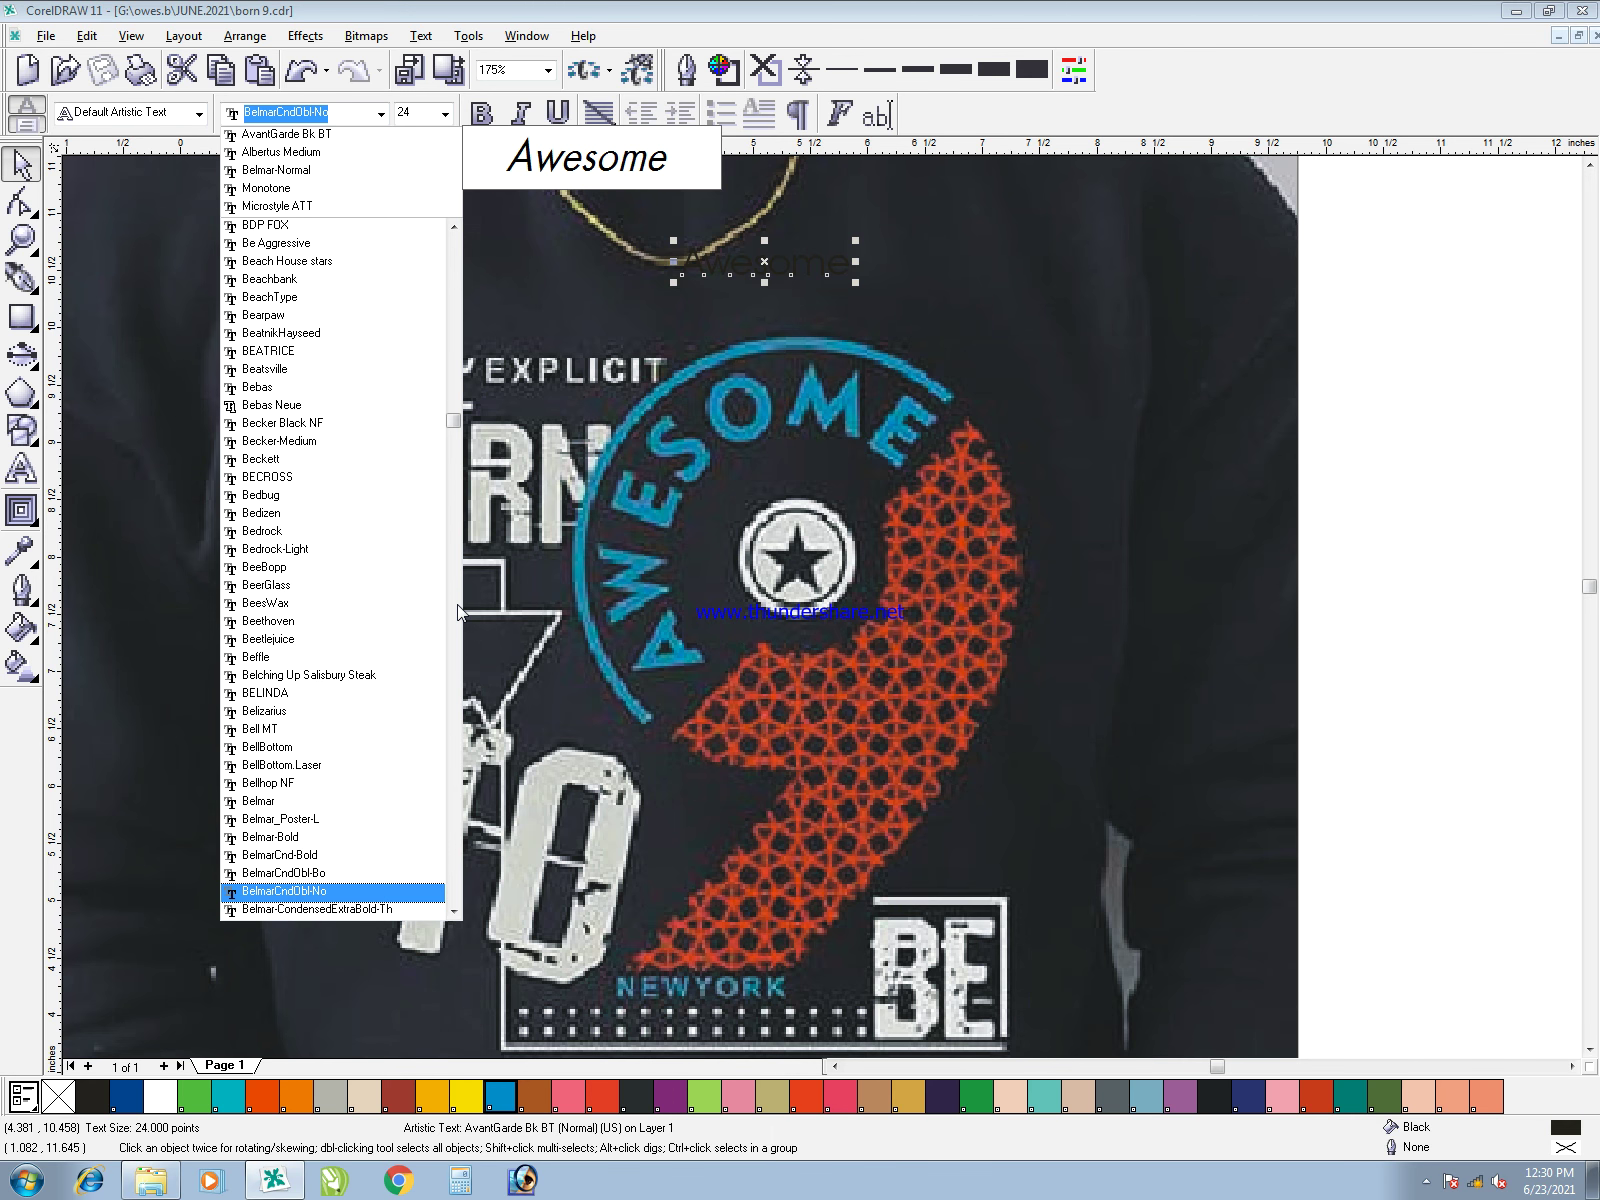
{"action": "key", "text": "Down"}
{"action": "key", "text": "Down"}
{"action": "key", "text": "Down"}
{"action": "key", "text": "Down"}
{"action": "key", "text": "Down"}
{"action": "key", "text": "Down"}
{"action": "key", "text": "Down"}
{"action": "key", "text": "Down"}
{"action": "key", "text": "Down"}
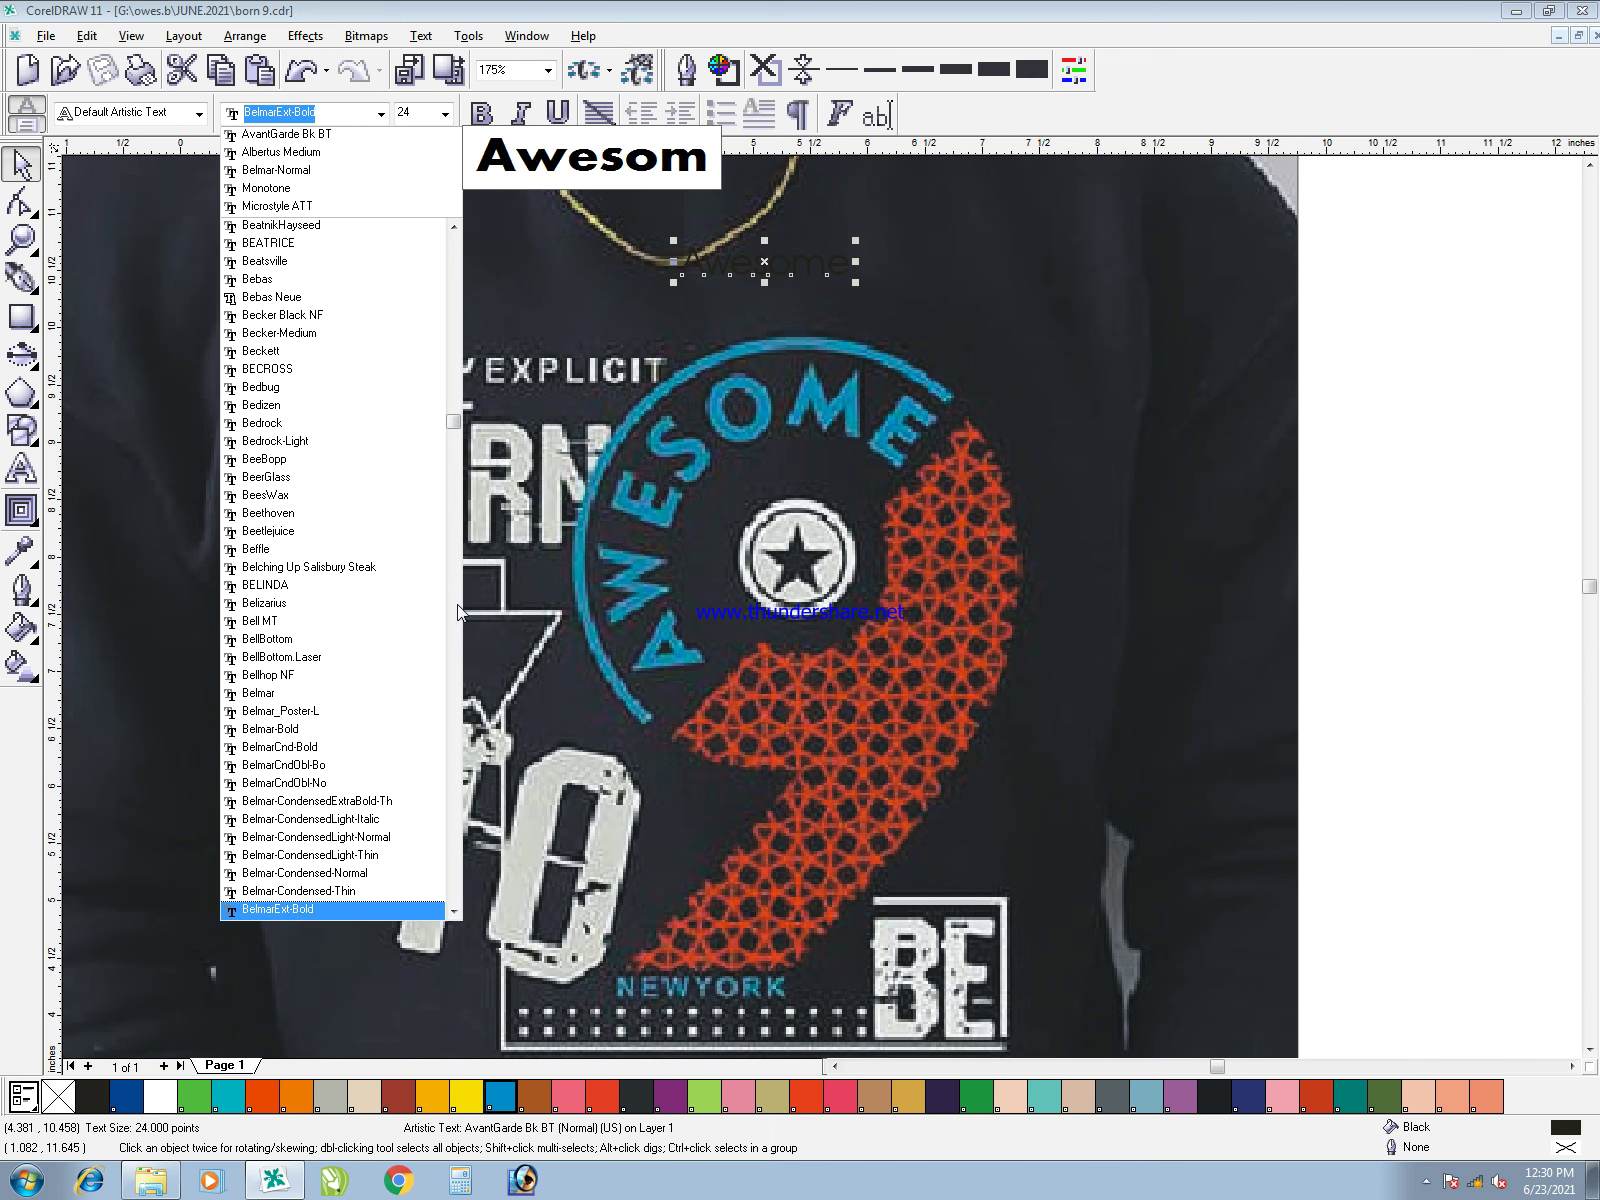
{"action": "key", "text": "Up"}
{"action": "key", "text": "Return"}
- Change the "Awesome" text to UPPERCASE and color its fill and outline blue
{"action": "key", "text": "shift+F3"}
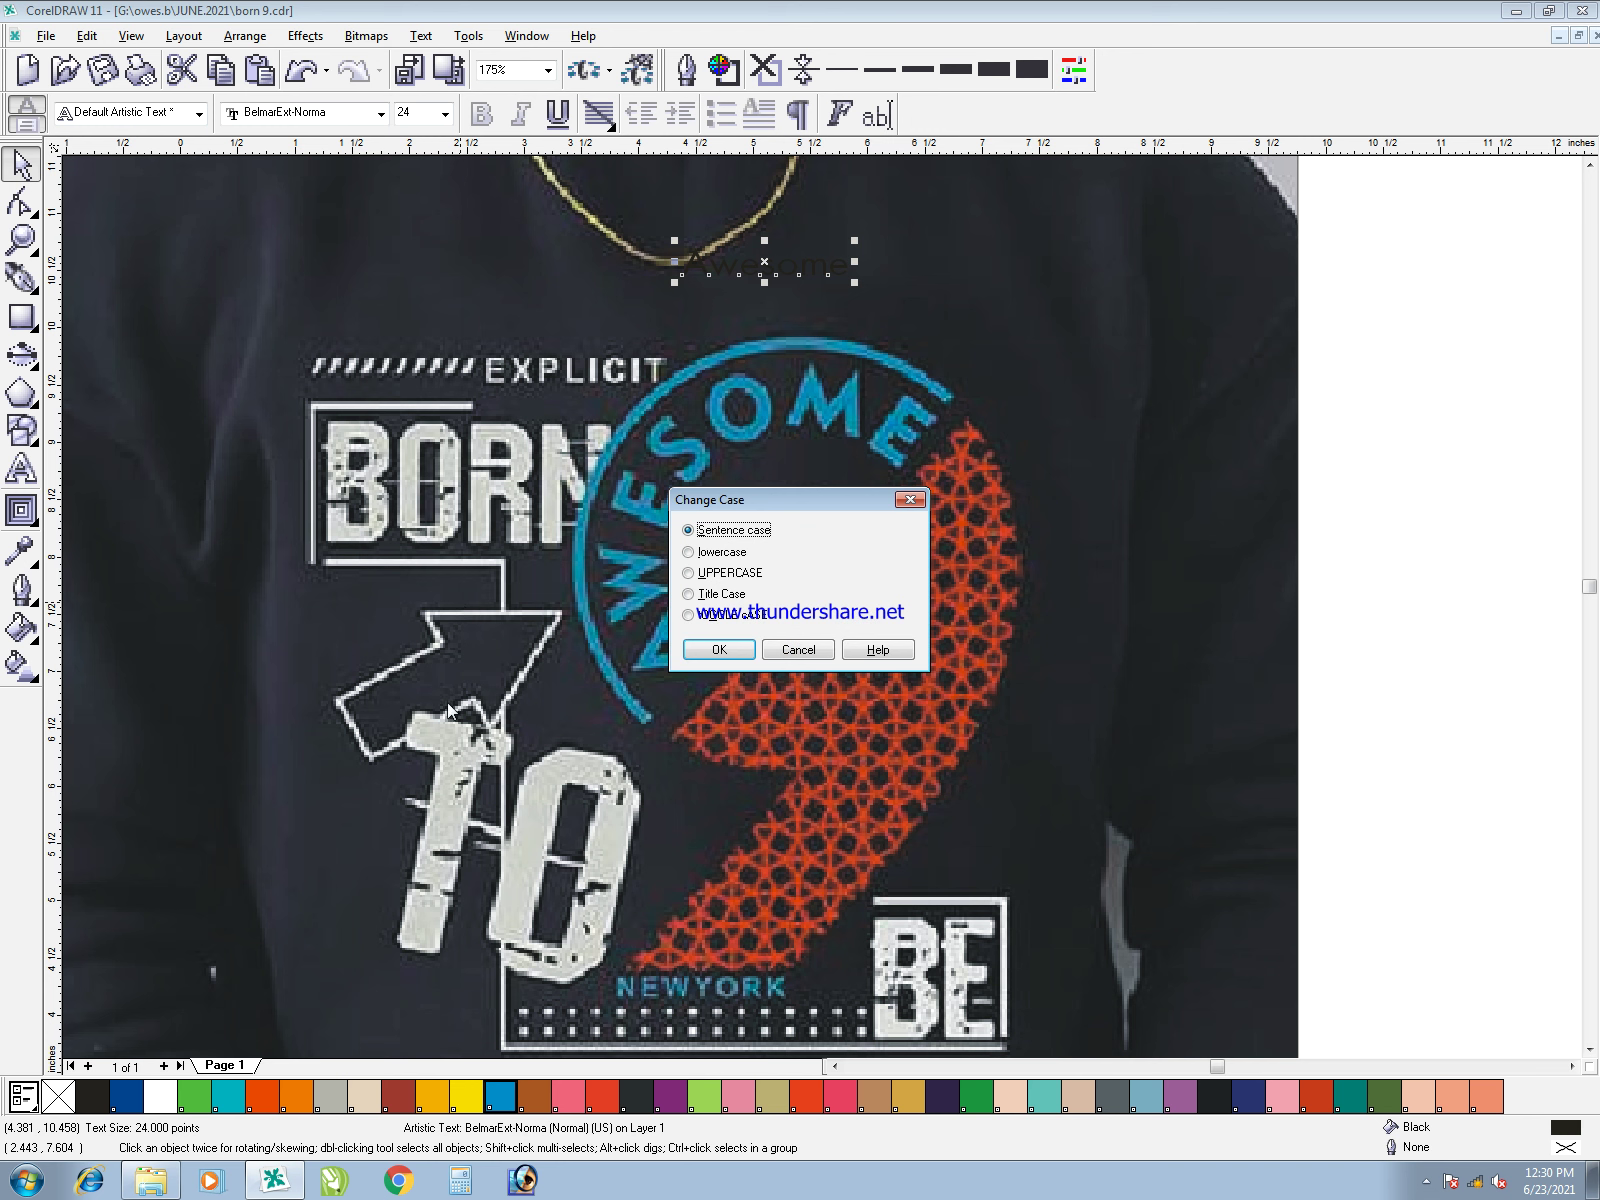
{"action": "left_click", "coordinate": [722, 576]}
{"action": "key", "text": "Return"}
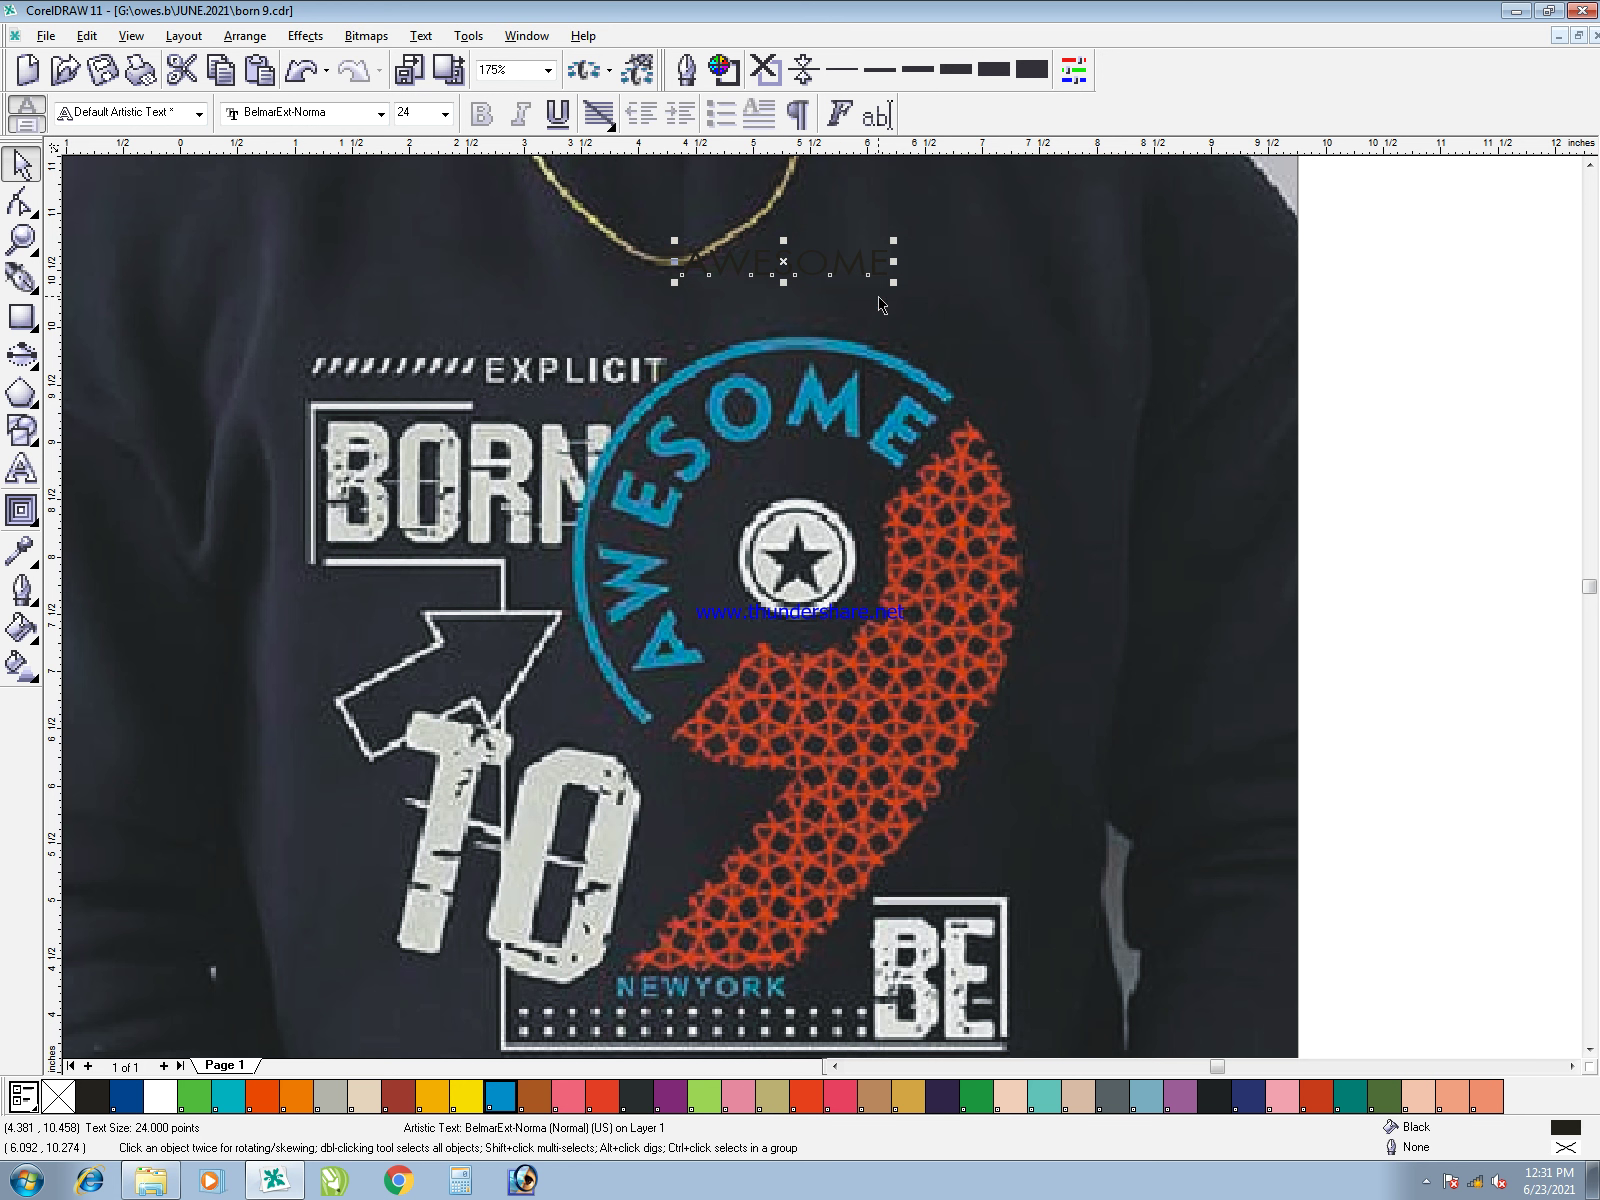
{"action": "left_click", "coordinate": [500, 1097]}
{"action": "right_click", "coordinate": [500, 1097]}
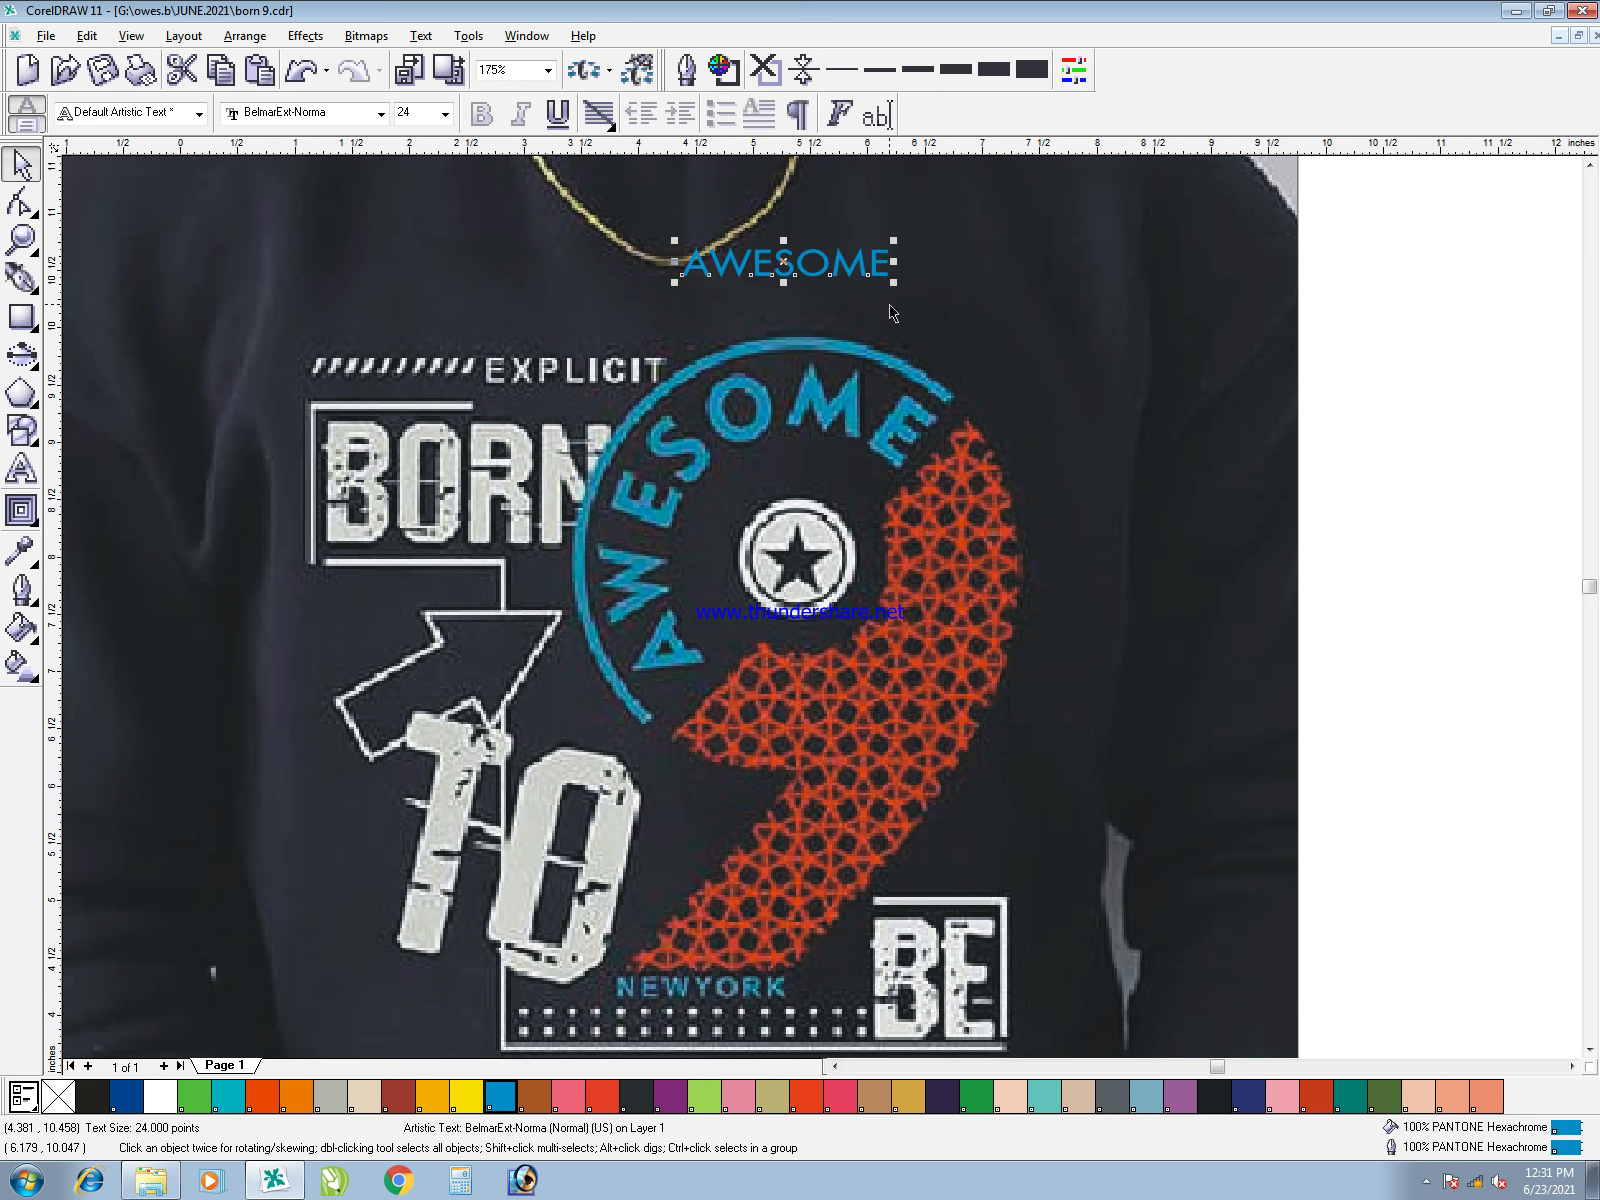
- Move the AWESOME text over the curved lettering inside the arc and recolor its fill and outline red
{"action": "key", "text": "F2"}
{"action": "left_click_drag", "start_coordinate": [672, 221], "coordinate": [770, 346]}
{"action": "scroll", "coordinate": [724, 262], "scroll_direction": "up", "scroll_amount": 2}
{"action": "left_click_drag", "start_coordinate": [726, 257], "coordinate": [678, 517]}
{"action": "left_click", "coordinate": [598, 1104]}
{"action": "right_click", "coordinate": [598, 1104]}
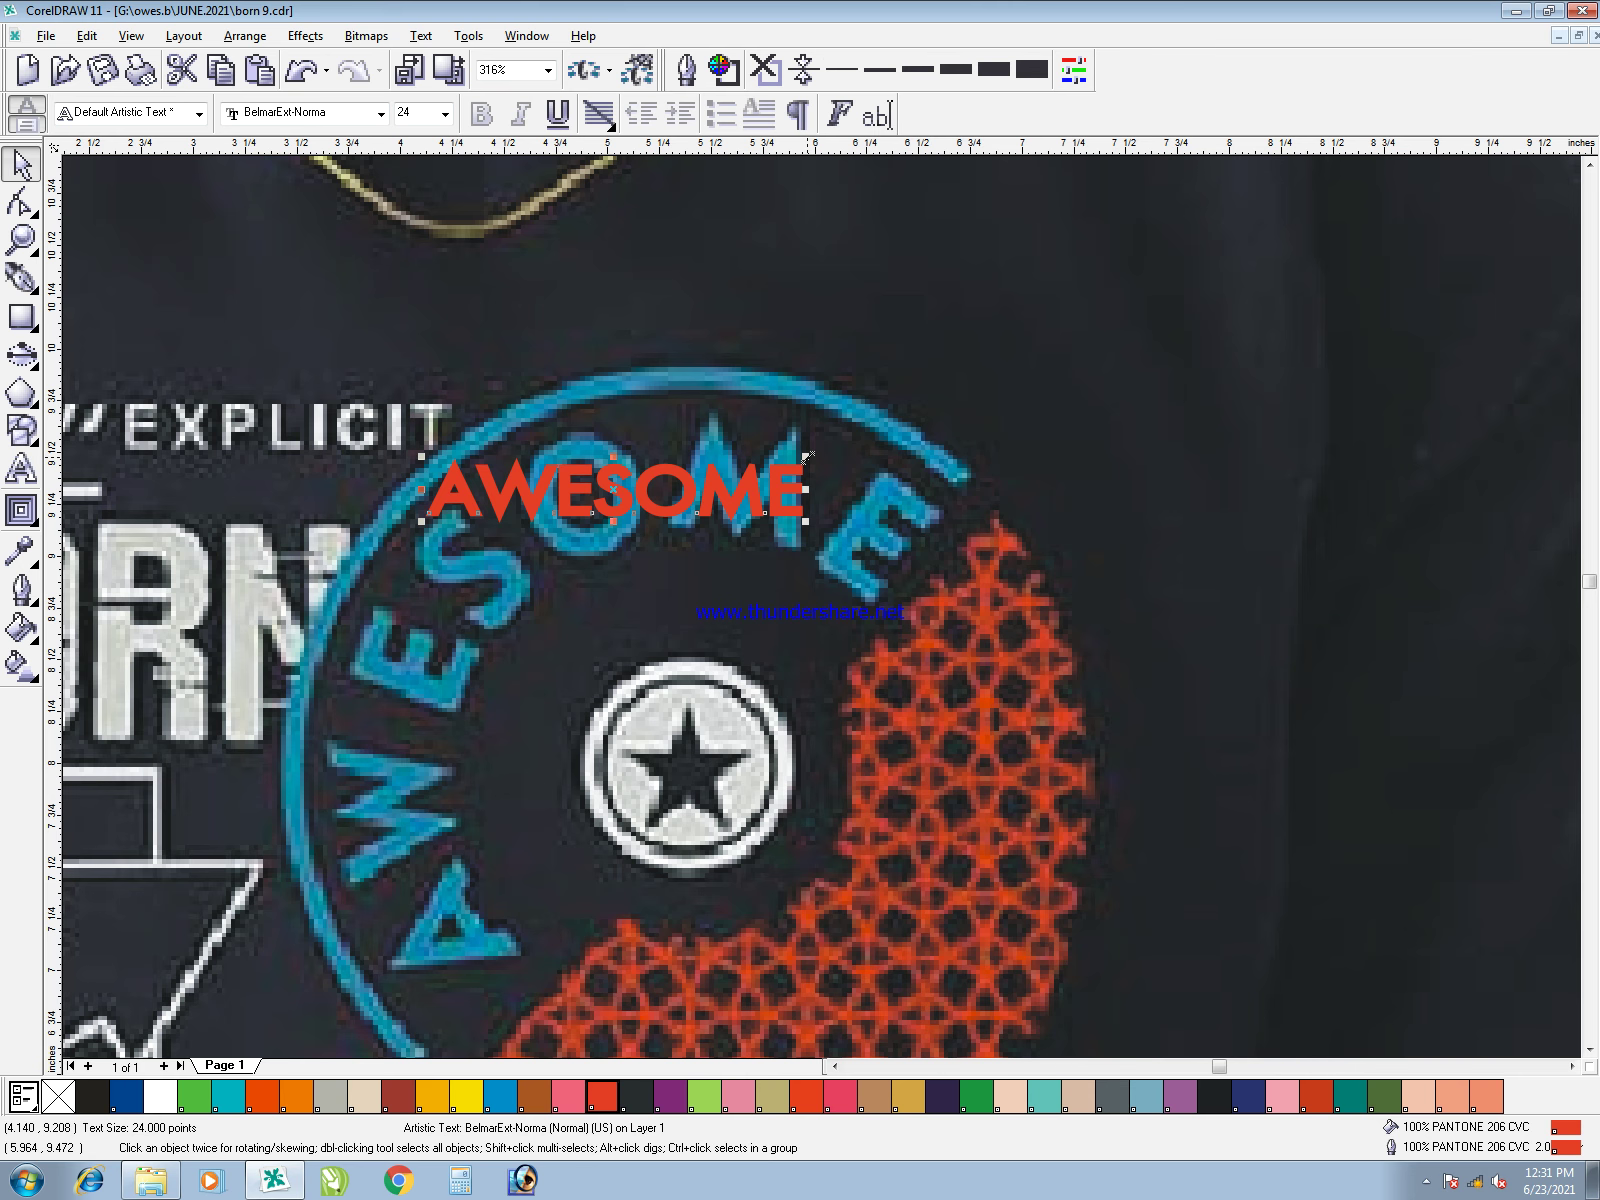
- Try enlarging the AWESOME text, and undo both the scaling and the outline thickening
{"action": "left_click_drag", "start_coordinate": [807, 457], "coordinate": [864, 436]}
{"action": "key", "text": "ctrl+z"}
{"action": "key", "text": "ctrl+z"}
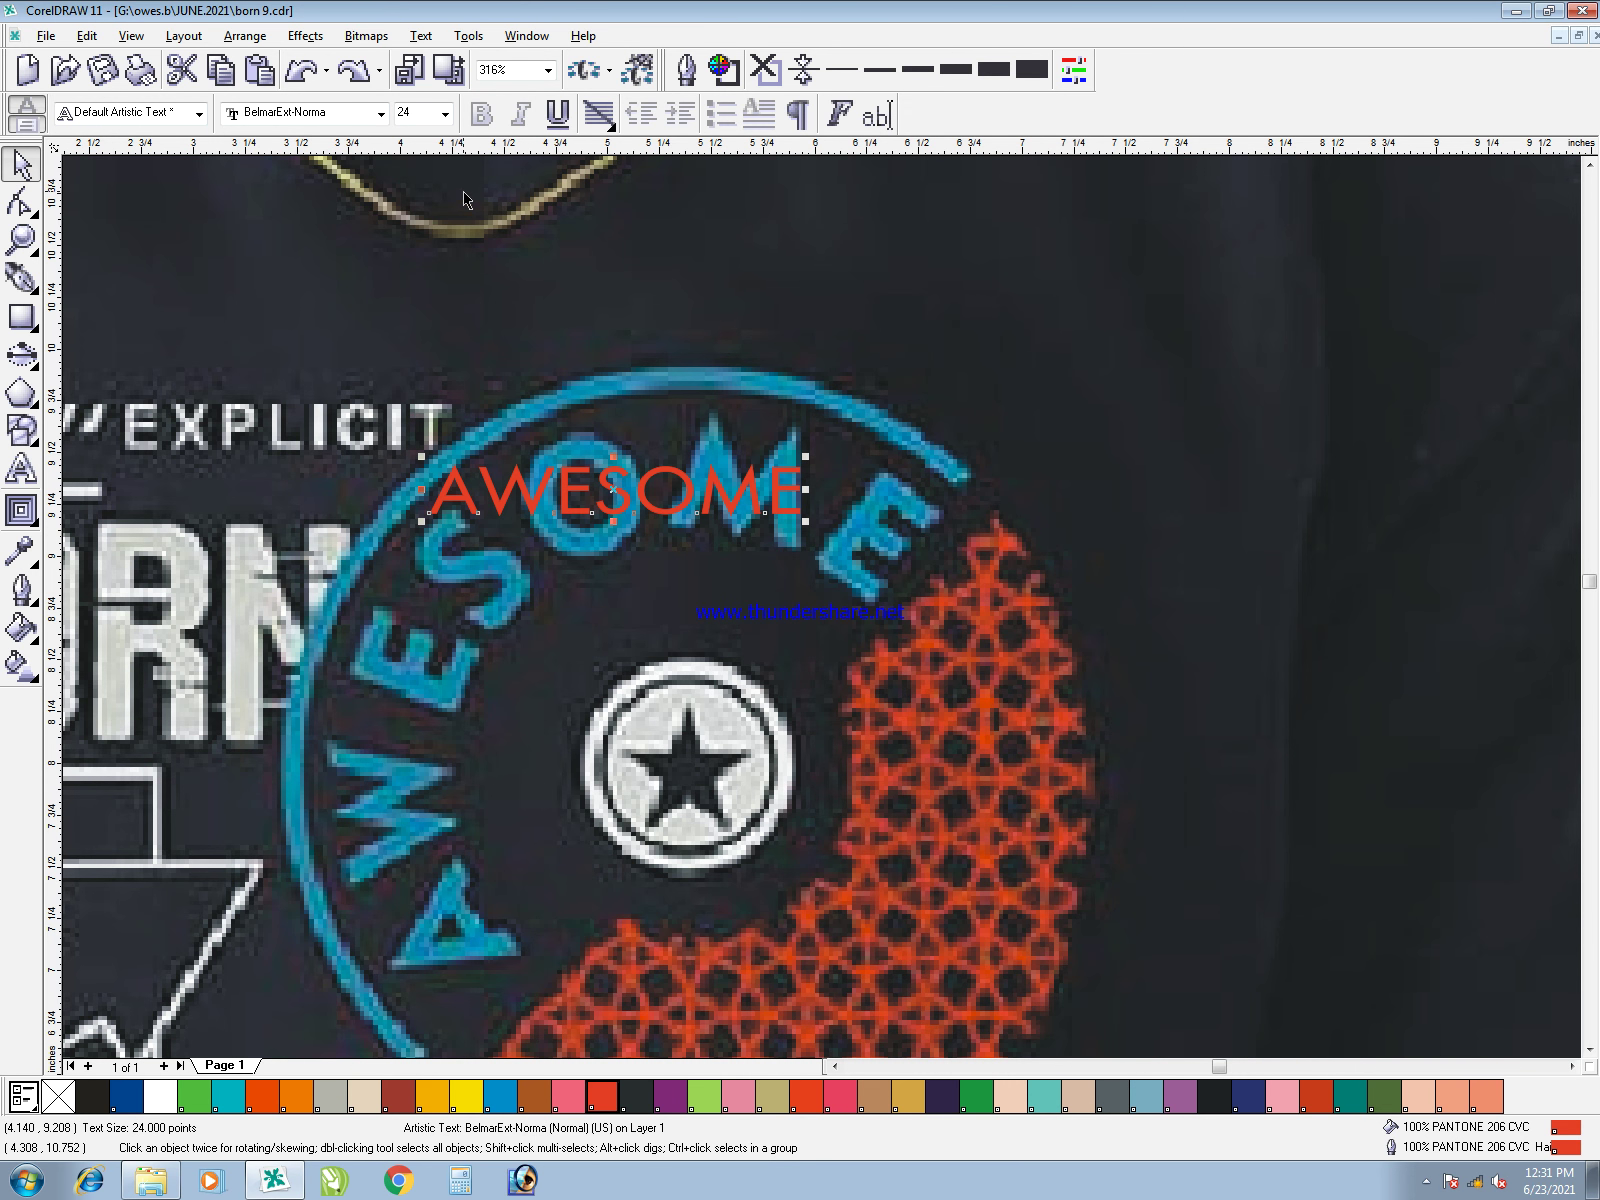
- Try the Belmar-Normal font on the AWESOME text
{"action": "left_click", "coordinate": [363, 116]}
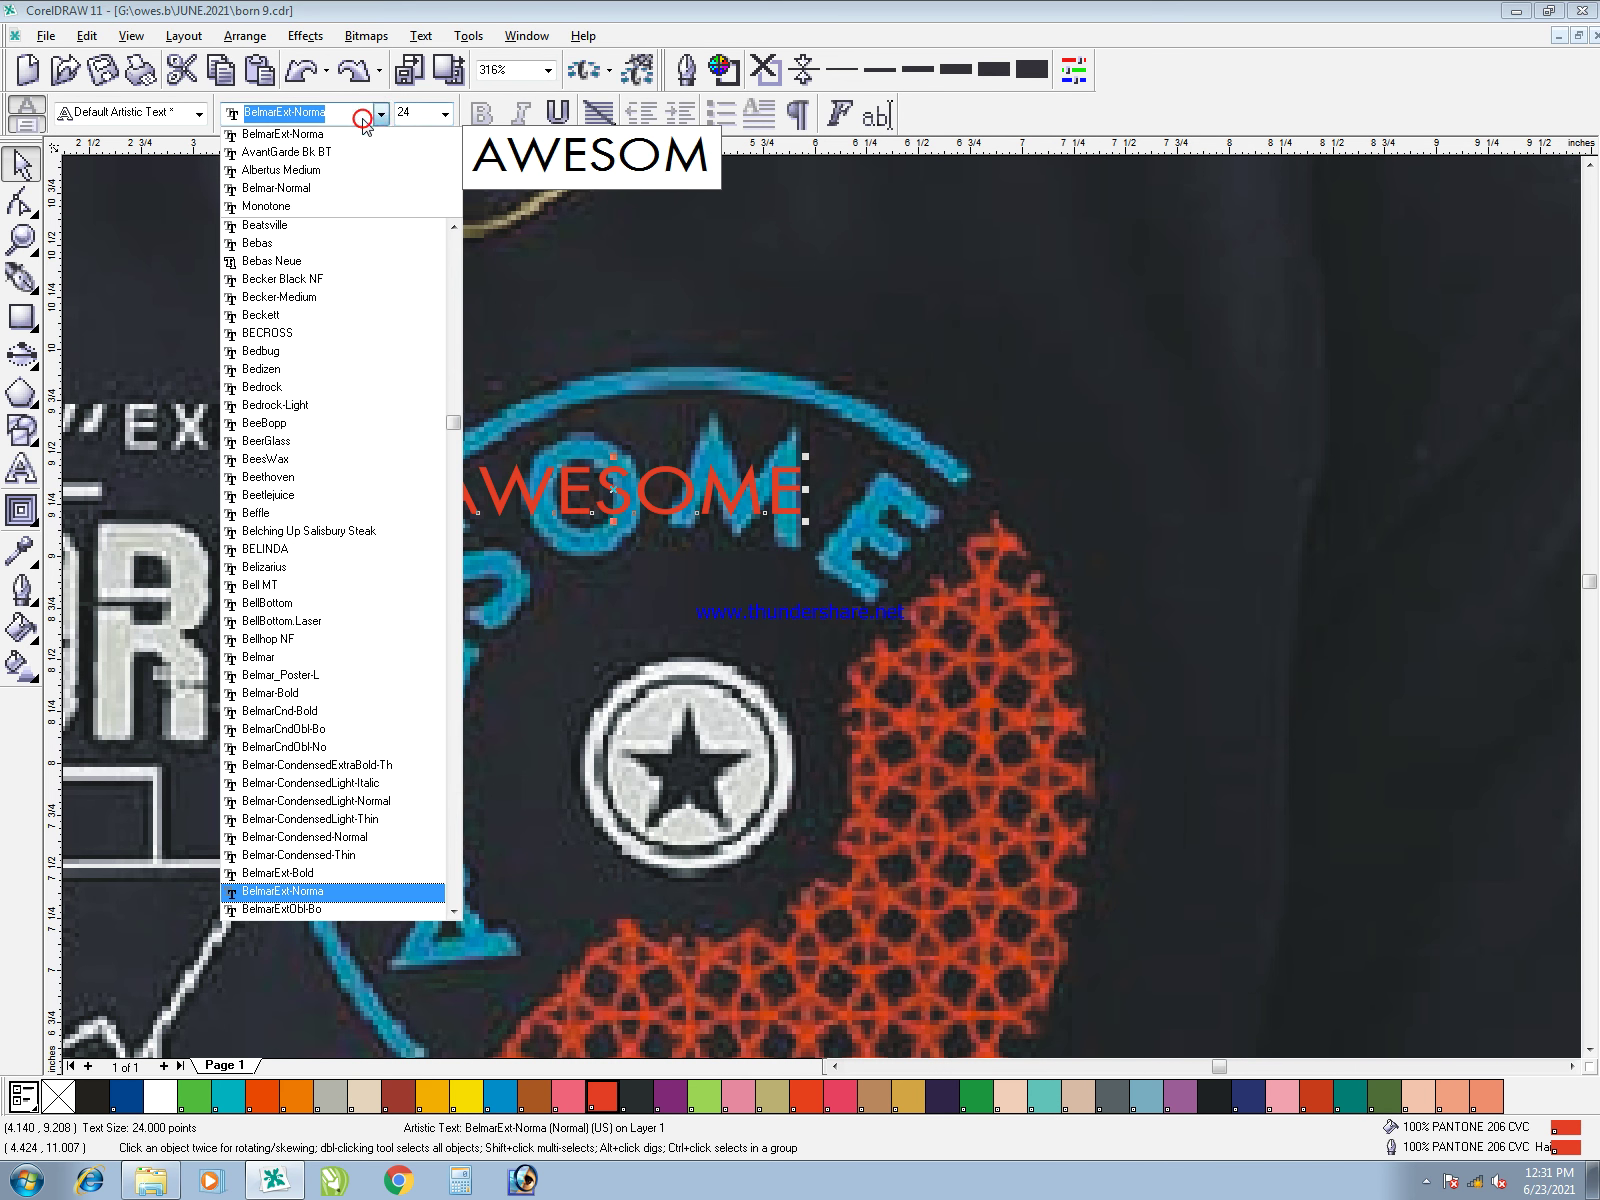
{"action": "key", "text": "Down"}
{"action": "key", "text": "Down"}
{"action": "key", "text": "Down"}
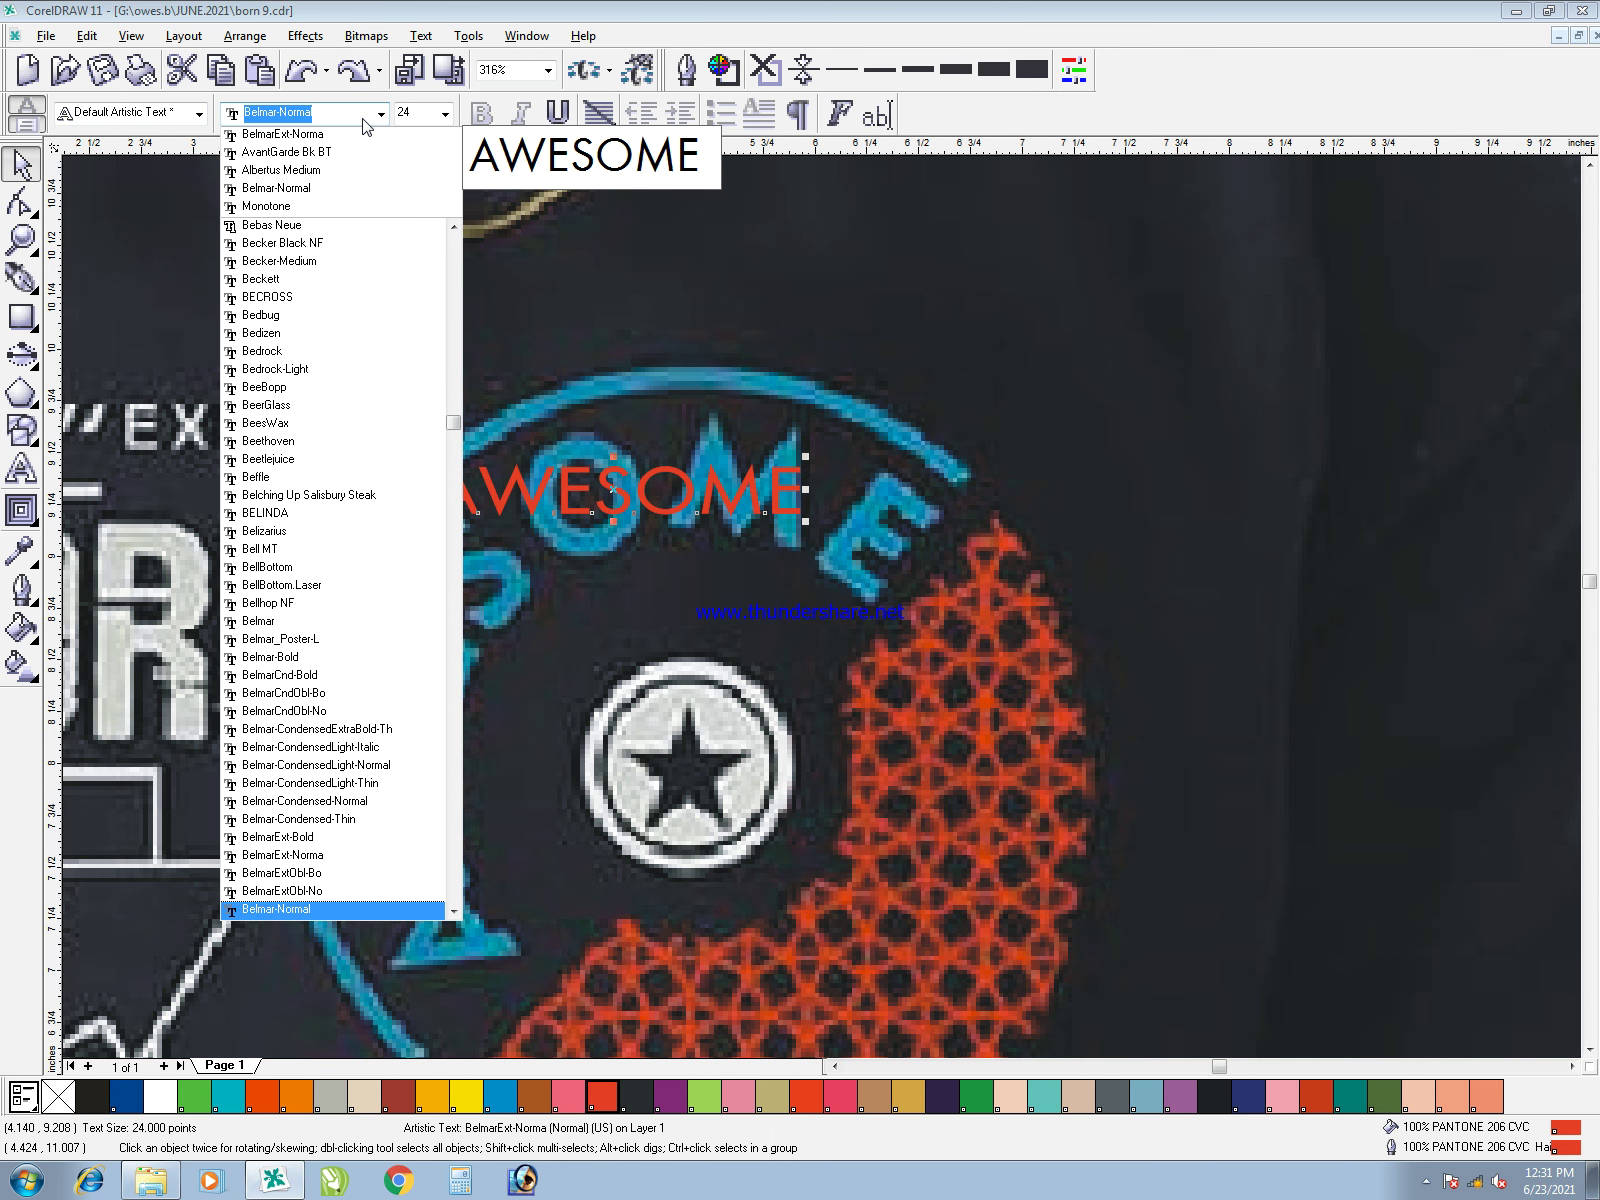
{"action": "key", "text": "Return"}
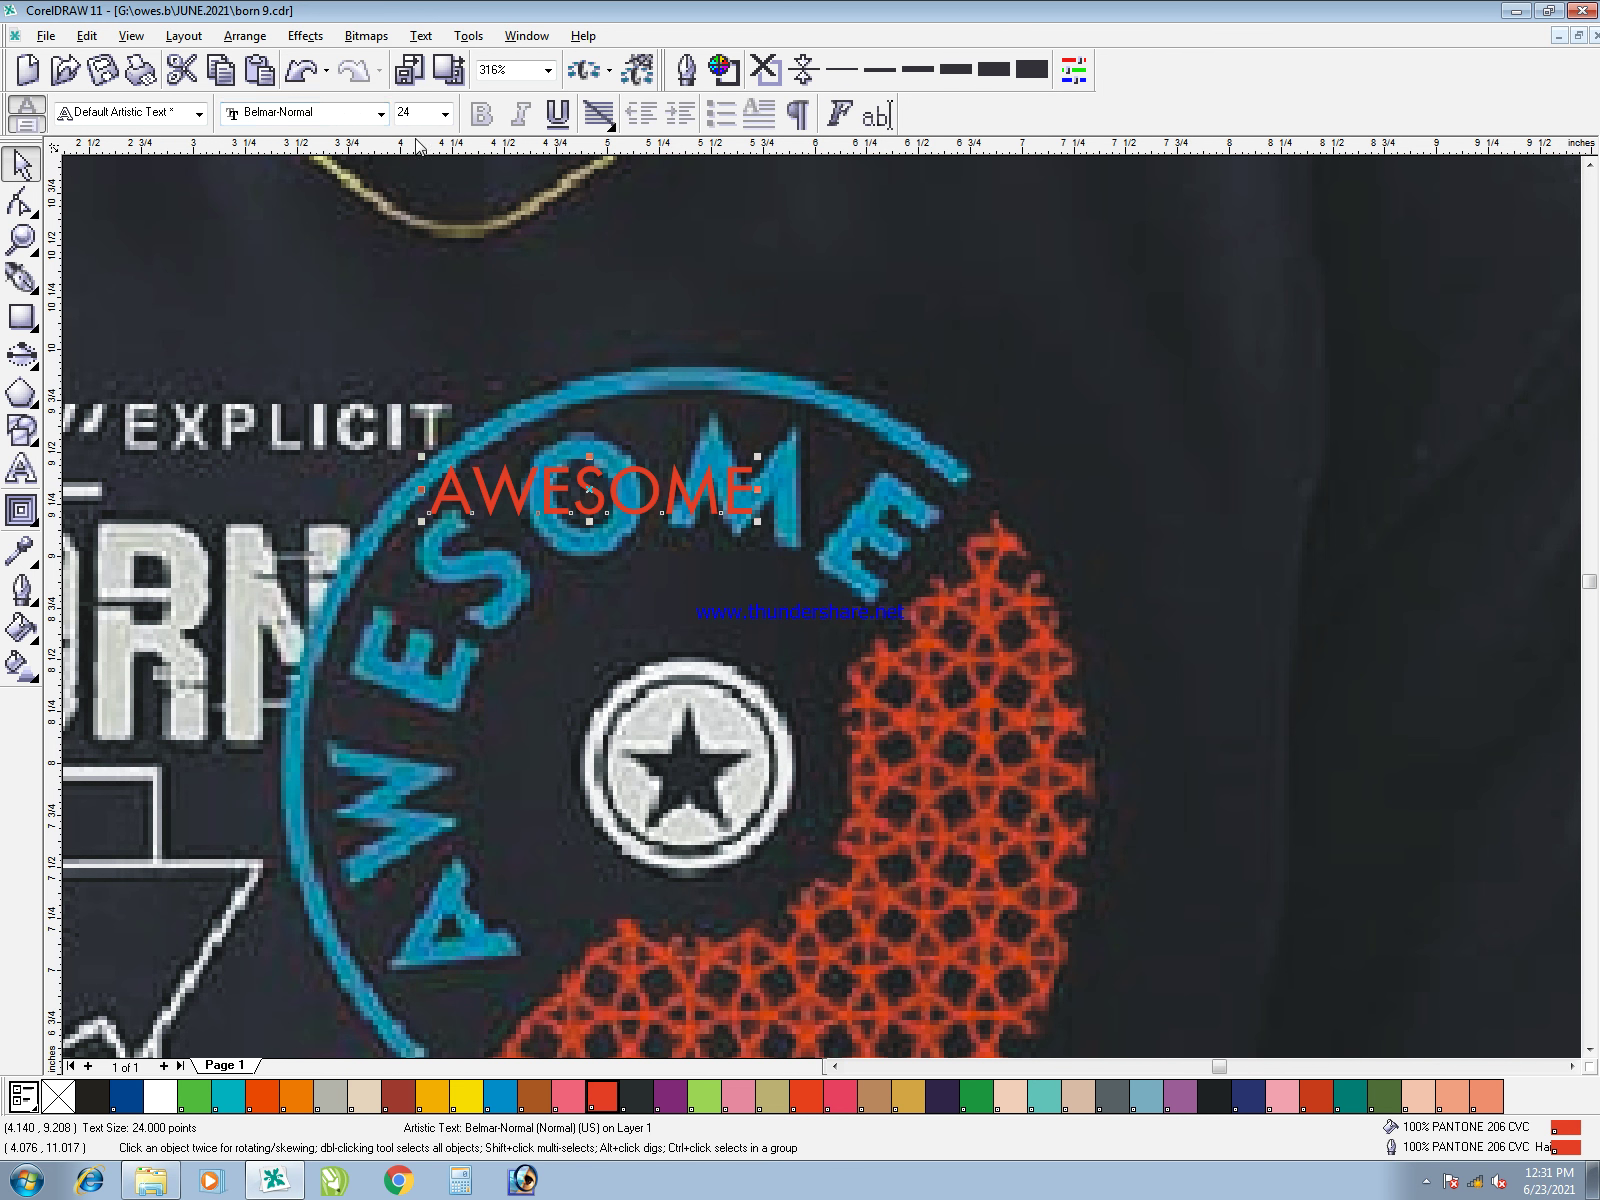
- Set the AWESOME text's font to Belmar-Thin
{"action": "left_click", "coordinate": [381, 114]}
{"action": "key", "text": "Down"}
{"action": "key", "text": "Down"}
{"action": "key", "text": "Down"}
{"action": "key", "text": "Down"}
{"action": "key", "text": "Return"}
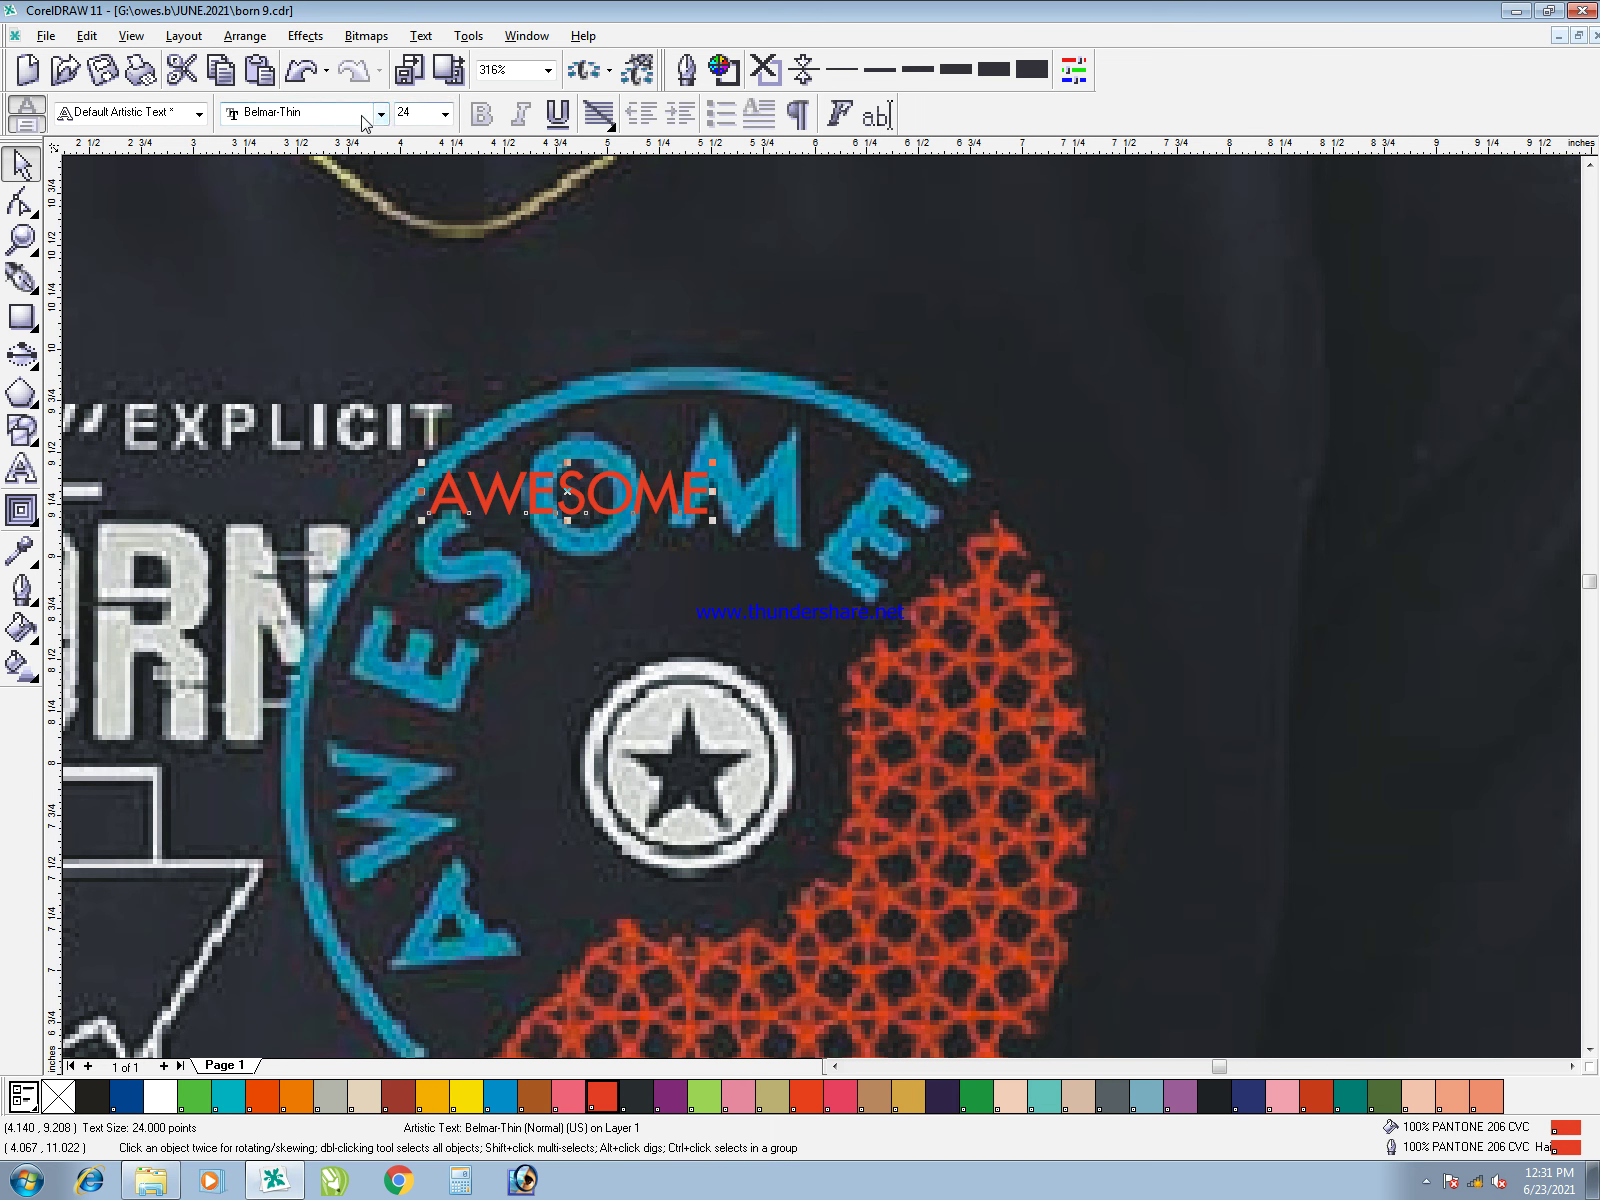
- Try the AWESOME text in Belmar-Thin at a size of 40 points
{"action": "left_click", "coordinate": [366, 116]}
{"action": "key", "text": "Down"}
{"action": "key", "text": "Down"}
{"action": "key", "text": "Up"}
{"action": "key", "text": "Up"}
{"action": "key", "text": "Return"}
{"action": "key", "text": "Return"}
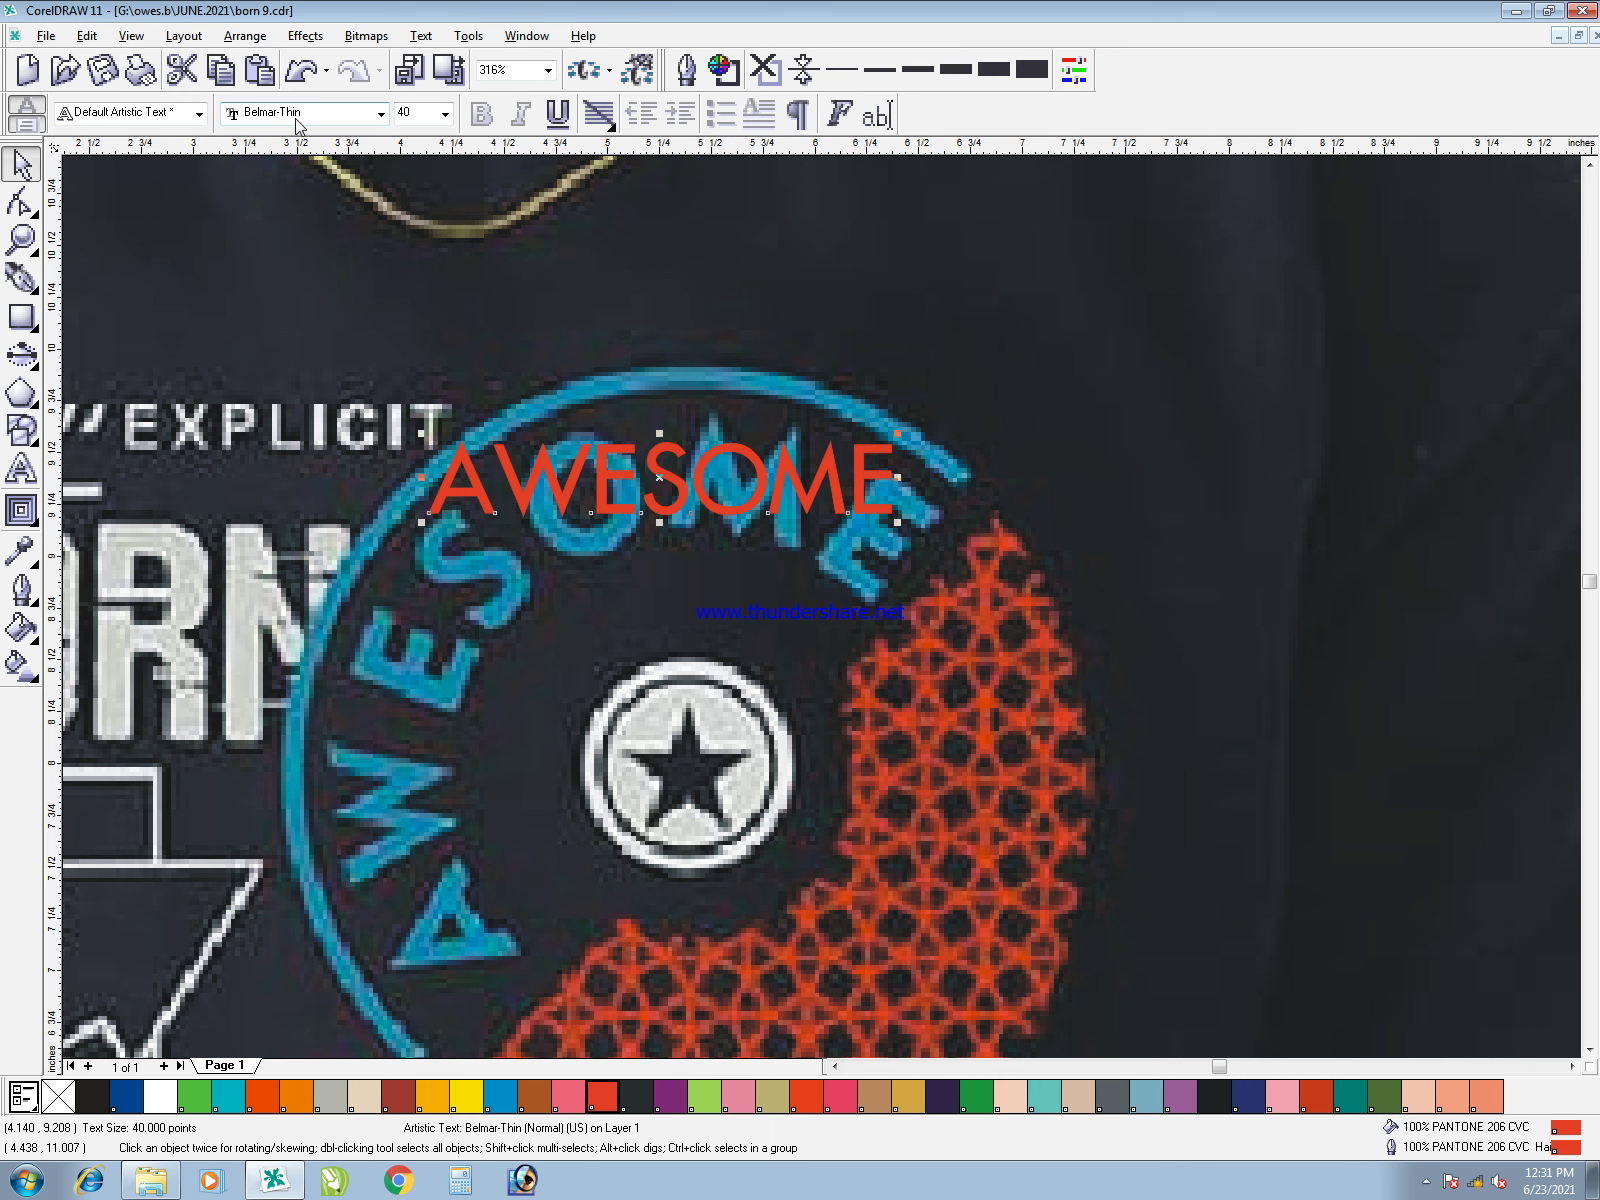
- Enlarge the AWESOME text to 58 points and move it over the curved lettering inside the arc
{"action": "double_click", "coordinate": [413, 112]}
{"action": "key", "text": "Return"}
{"action": "left_click_drag", "start_coordinate": [925, 517], "coordinate": [606, 457]}
{"action": "key", "text": "Up"}
{"action": "key", "text": "Up"}
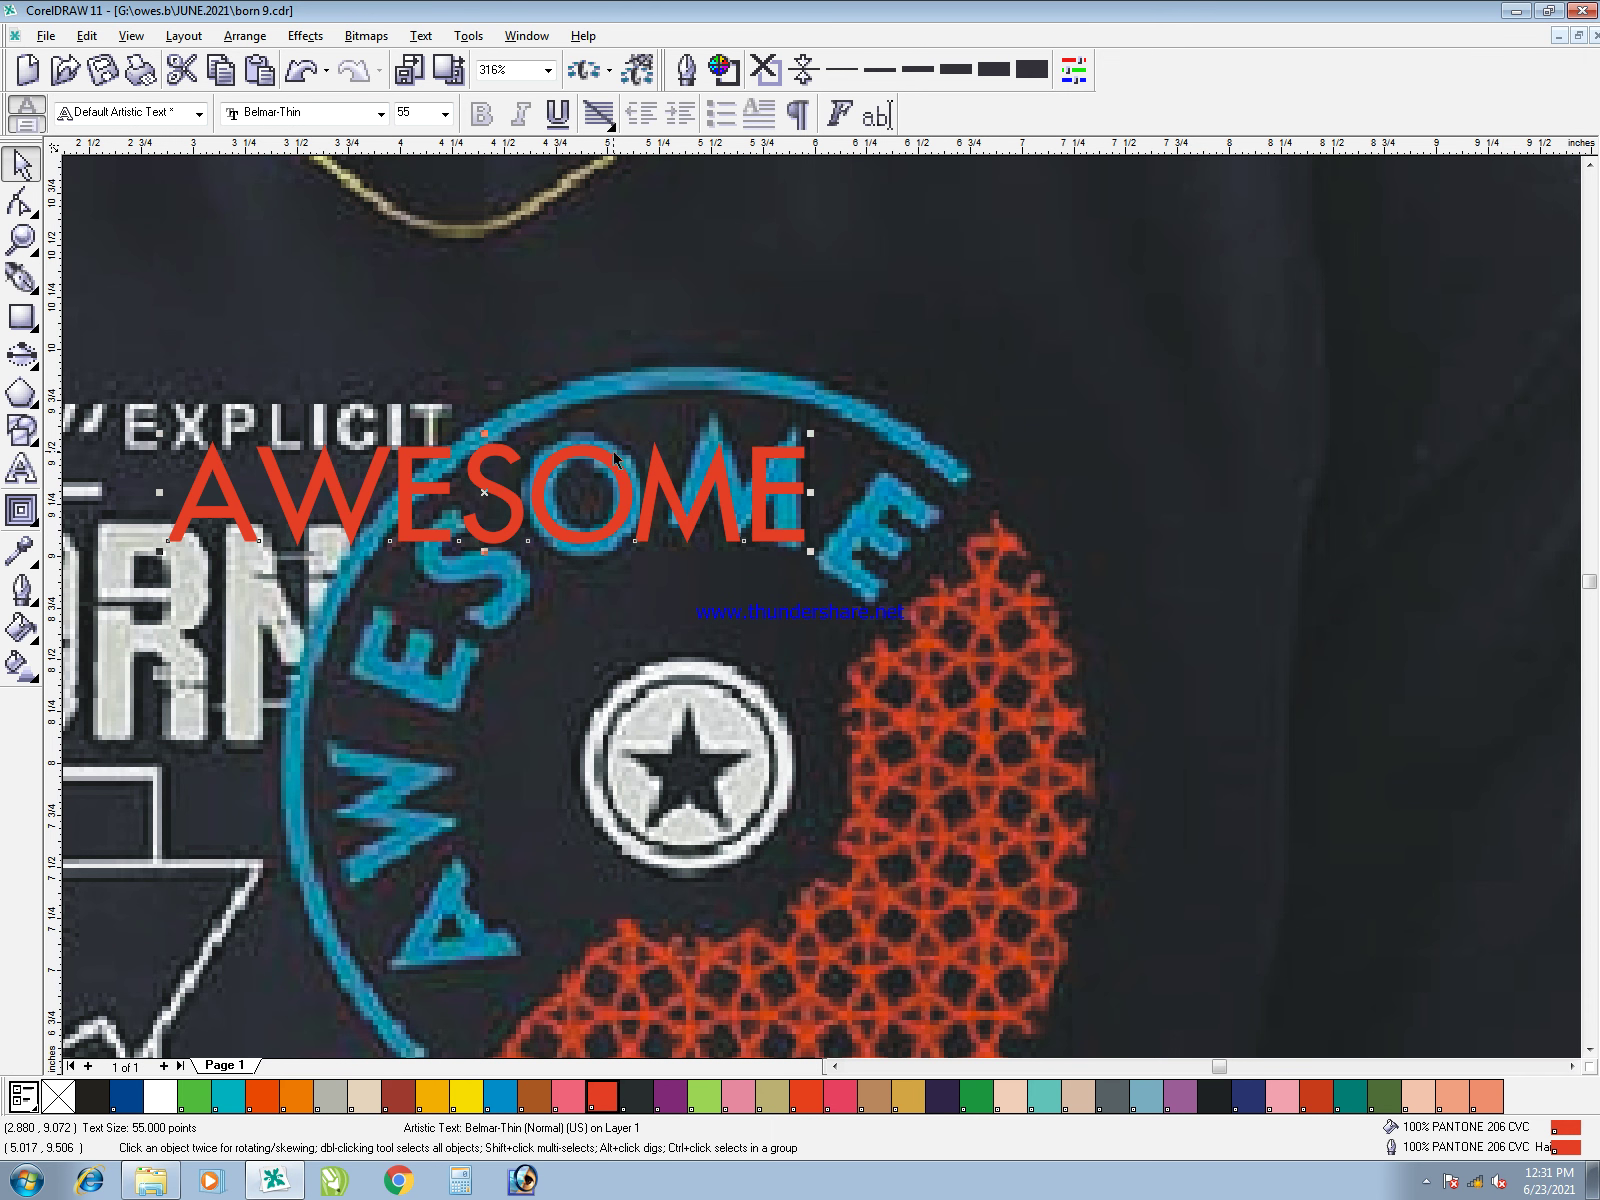
{"action": "left_click", "coordinate": [425, 114]}
{"action": "type", "text": "58"}
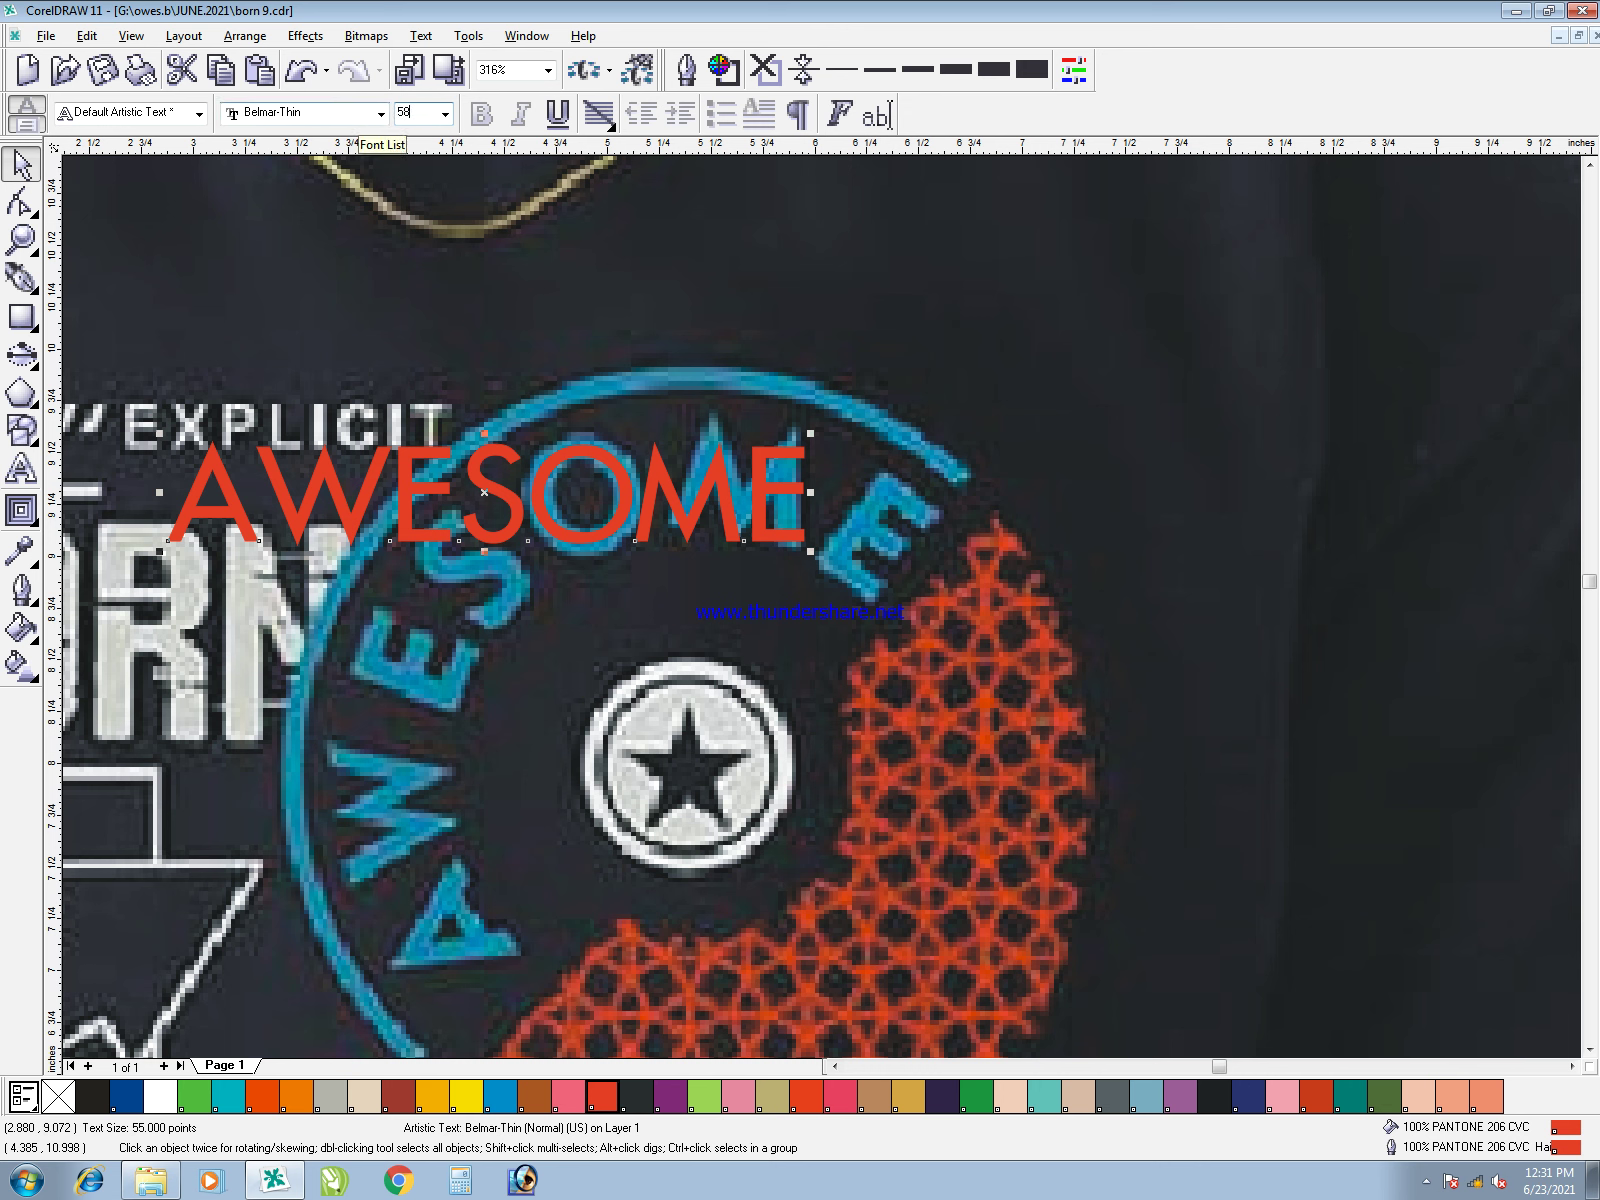
{"action": "key", "text": "Return"}
{"action": "left_click_drag", "start_coordinate": [667, 497], "coordinate": [637, 487]}
- Draw a circle about 2.35 inches in diameter around the star badge, along the base of the curved lettering, with a purple outline
{"action": "key", "text": "F3"}
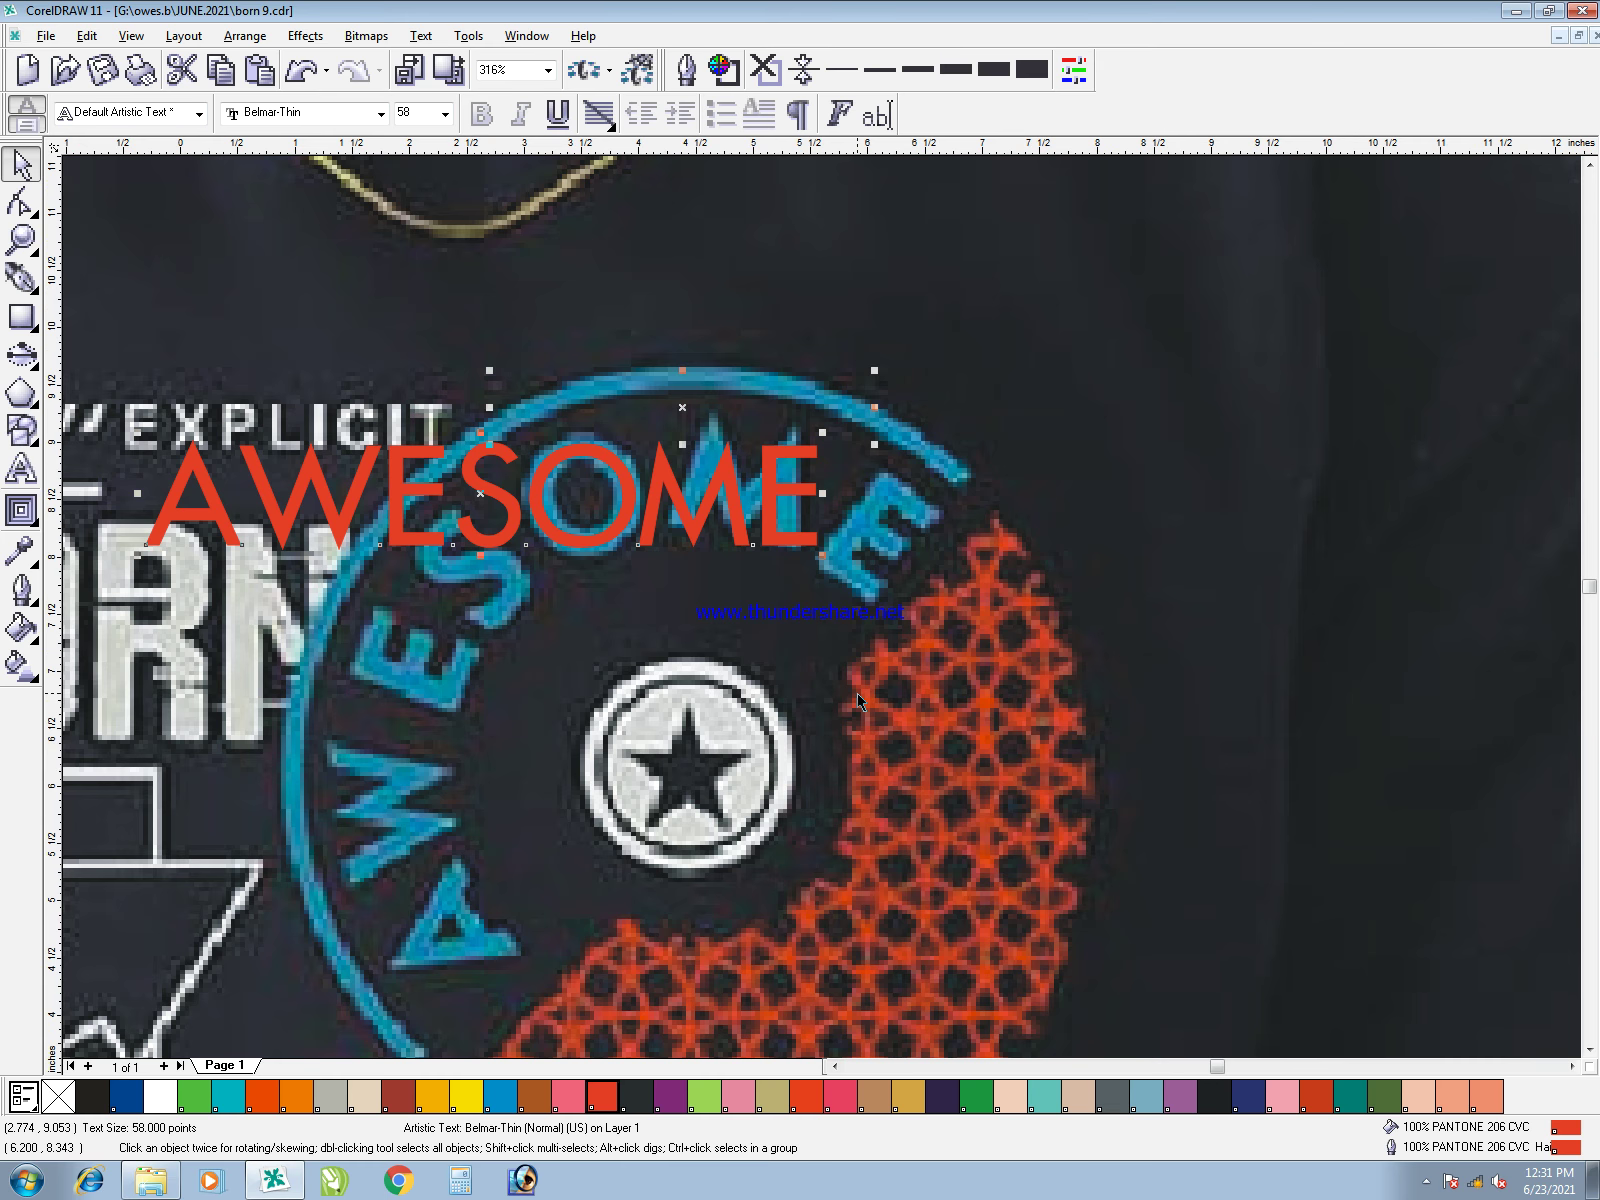
{"action": "key", "text": "F2"}
{"action": "left_click_drag", "start_coordinate": [583, 338], "coordinate": [1069, 978]}
{"action": "key", "text": "F6"}
{"action": "key", "text": "F7"}
{"action": "left_click_drag", "start_coordinate": [804, 471], "coordinate": [968, 660]}
{"action": "key", "text": "space"}
{"action": "mouse_move", "coordinate": [868, 497]}
{"action": "left_mouse_down"}
{"action": "mouse_move", "coordinate": [845, 508]}
{"action": "mouse_move", "coordinate": [863, 508]}
{"action": "left_mouse_up"}
{"action": "right_click", "coordinate": [670, 1096]}
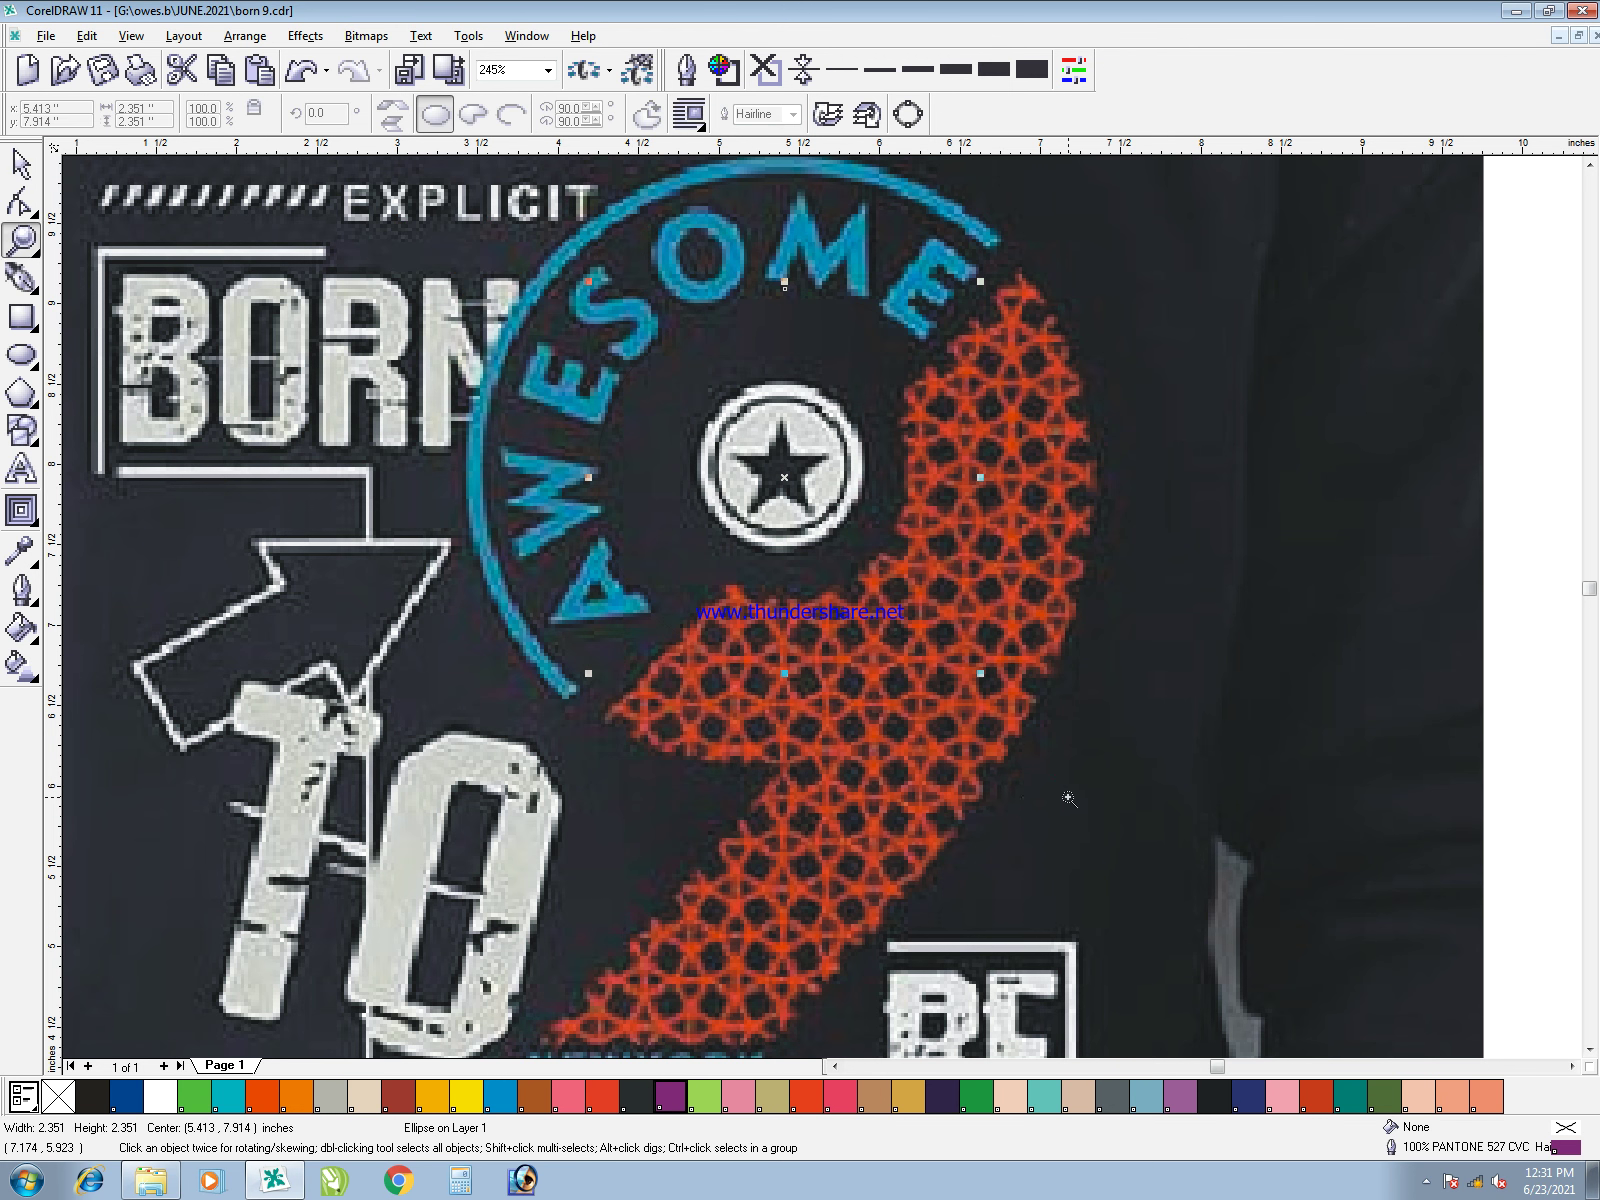
{"action": "scroll", "coordinate": [957, 485], "scroll_direction": "up", "scroll_amount": 1}
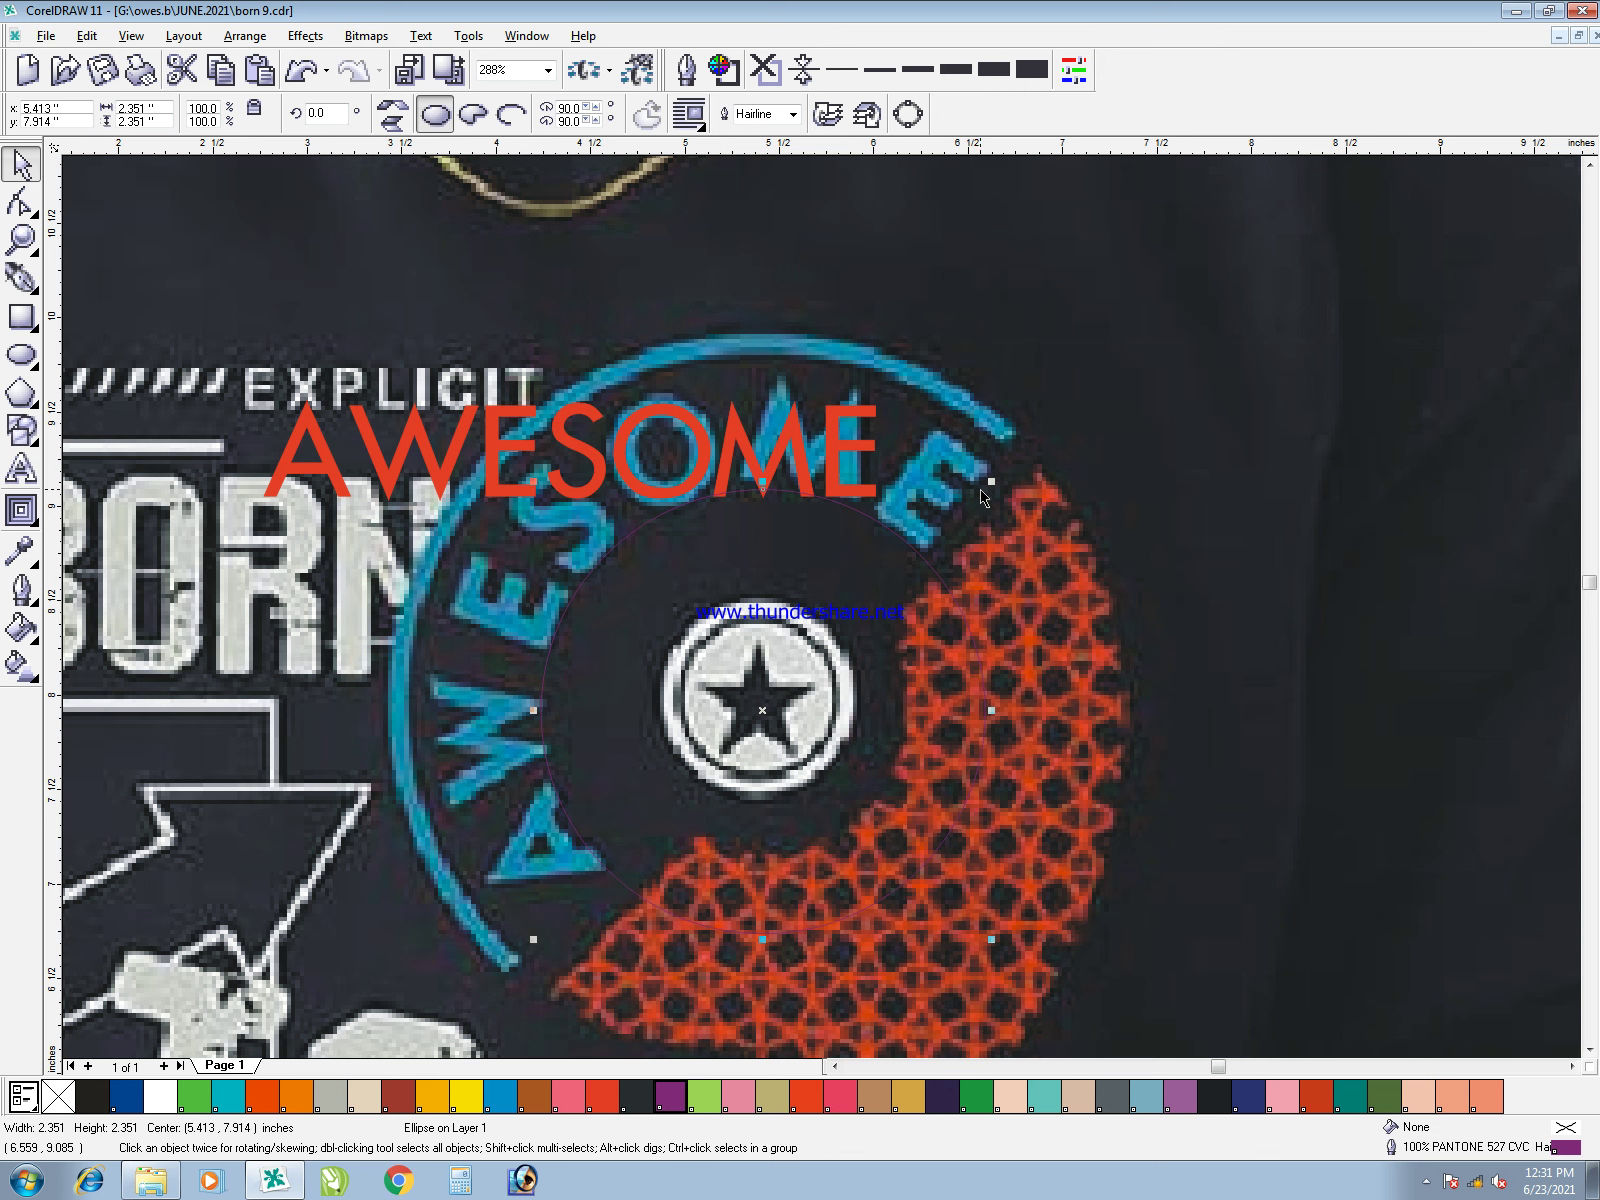
- Fit the AWESOME text to the circle and slide it along the path until its A lies on the photo's A
{"action": "left_click", "coordinate": [843, 475]}
{"action": "left_click", "coordinate": [839, 471]}
{"action": "key", "text": "alt+t"}
{"action": "key", "text": "t"}
{"action": "left_click", "coordinate": [842, 522]}
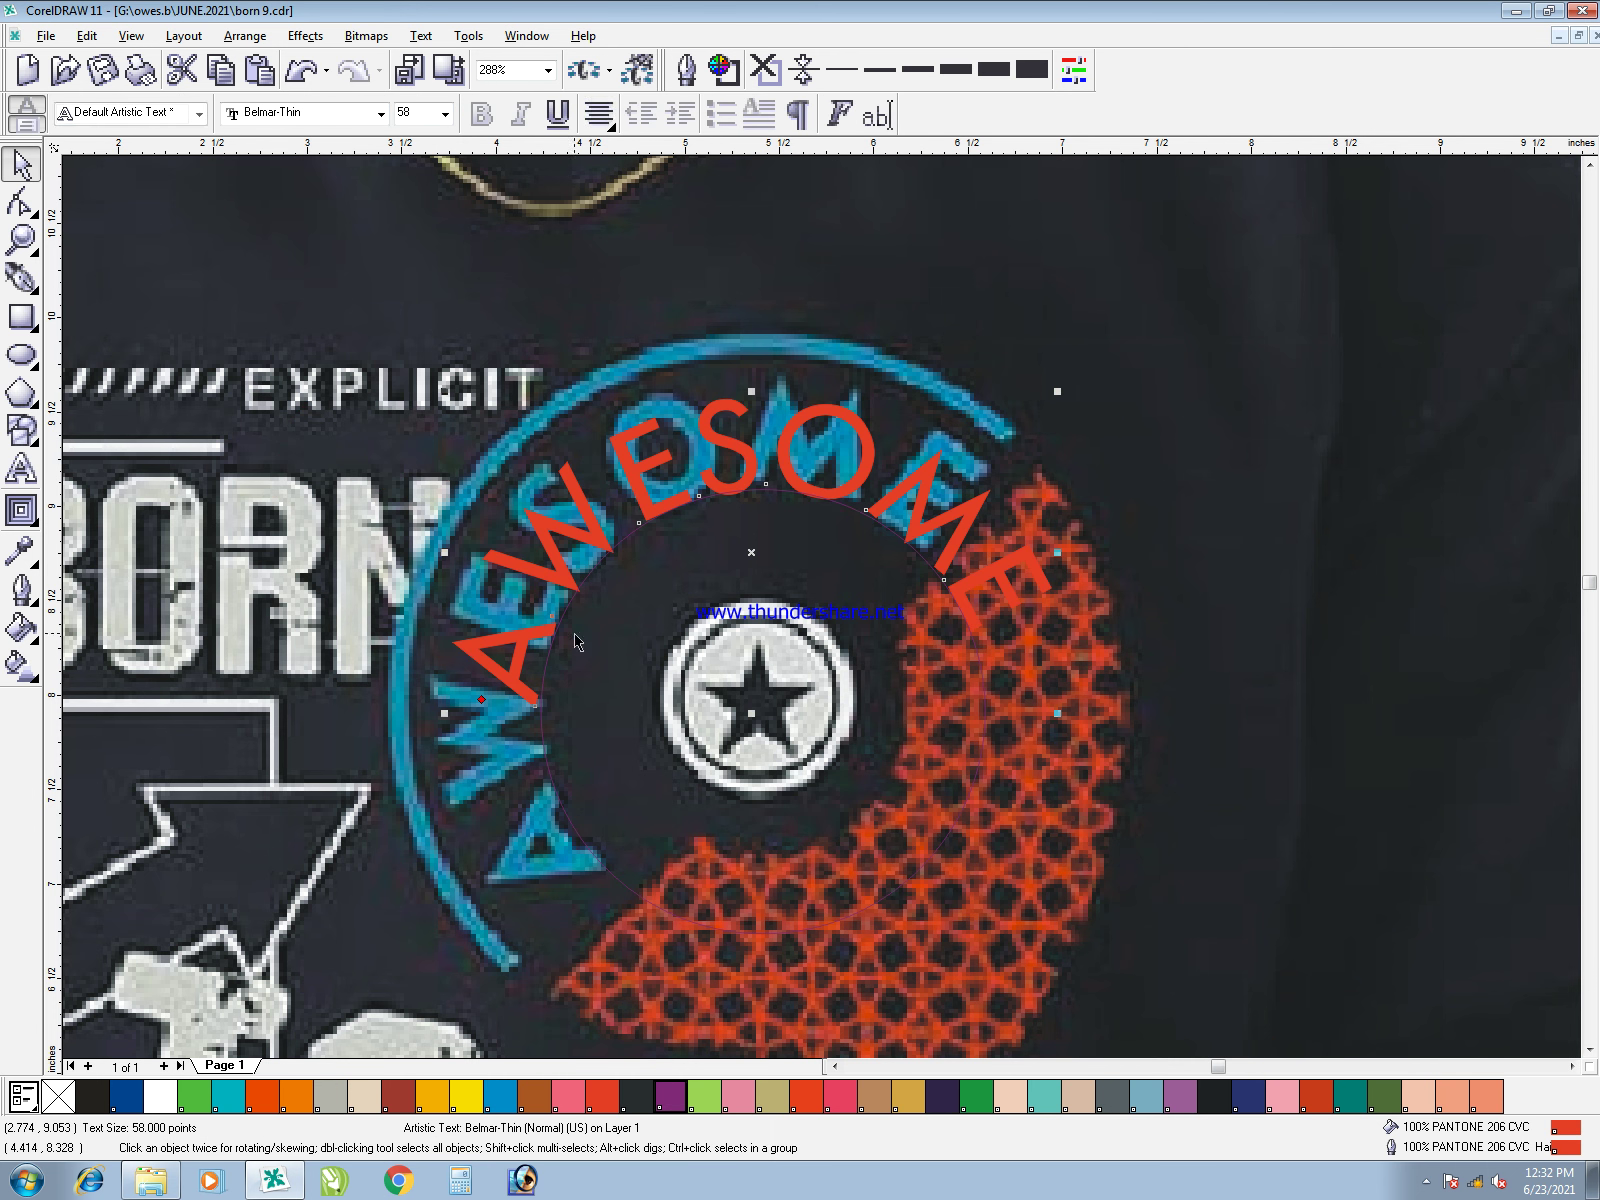
{"action": "left_click_drag", "start_coordinate": [482, 700], "coordinate": [525, 936]}
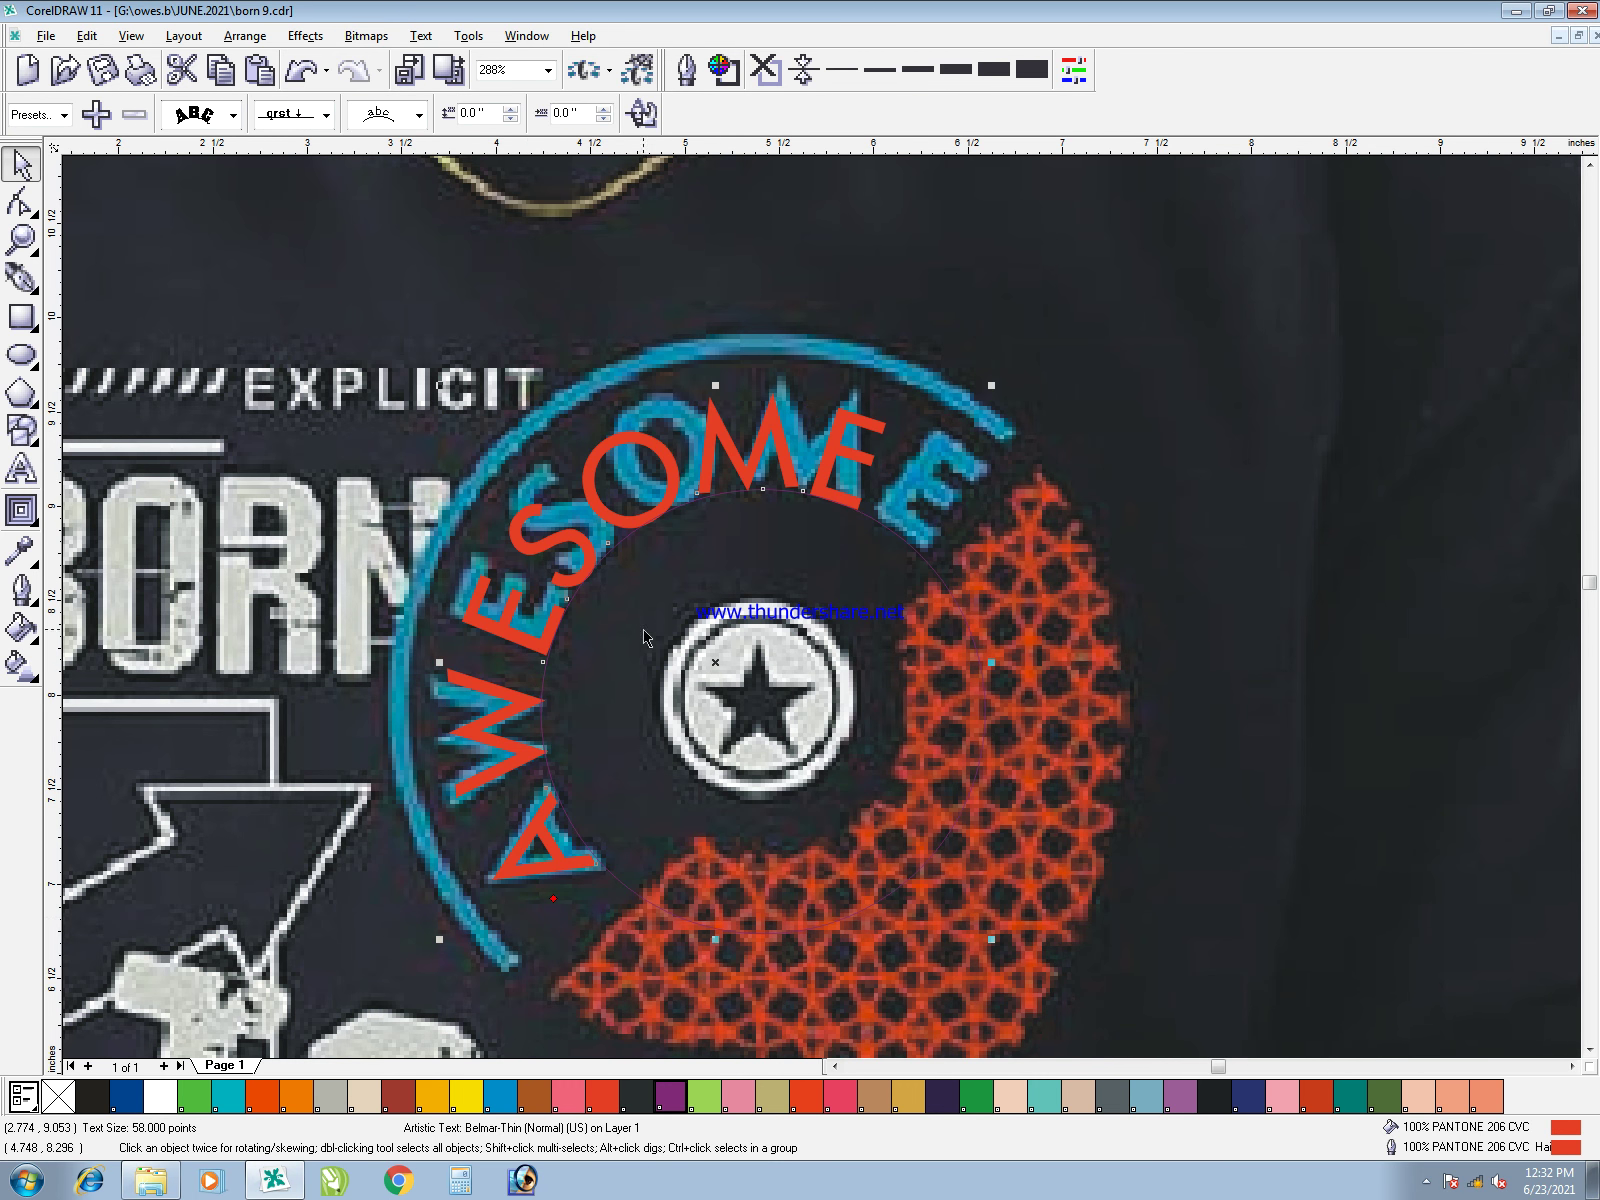
- Shift the individual letters of the AWESOME text along the circle to match the spacing of the photo's lettering
{"action": "key", "text": "F10"}
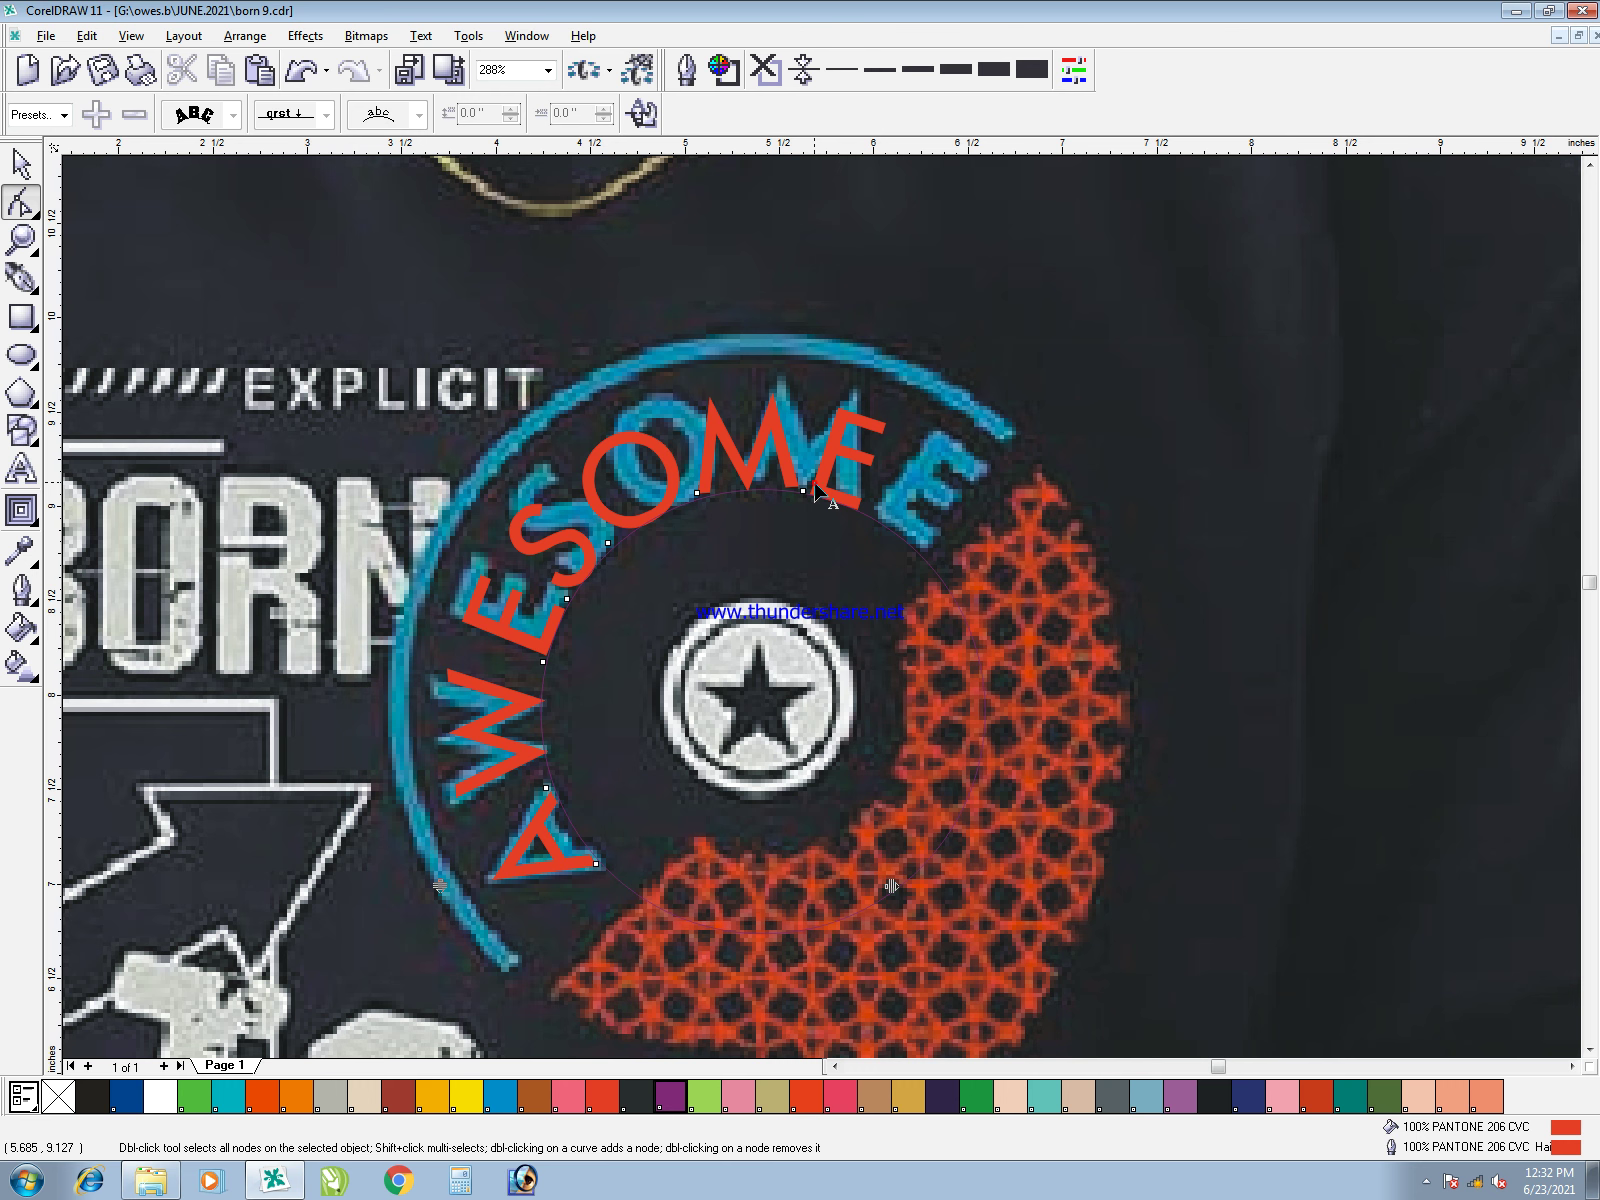
{"action": "left_click", "coordinate": [806, 491]}
{"action": "left_click_drag", "start_coordinate": [806, 491], "coordinate": [870, 514]}
{"action": "left_click_drag", "start_coordinate": [697, 492], "coordinate": [752, 491]}
{"action": "left_click_drag", "start_coordinate": [610, 545], "coordinate": [636, 521]}
{"action": "left_click_drag", "start_coordinate": [568, 598], "coordinate": [581, 579]}
{"action": "left_click_drag", "start_coordinate": [543, 661], "coordinate": [546, 650]}
{"action": "key", "text": "space"}
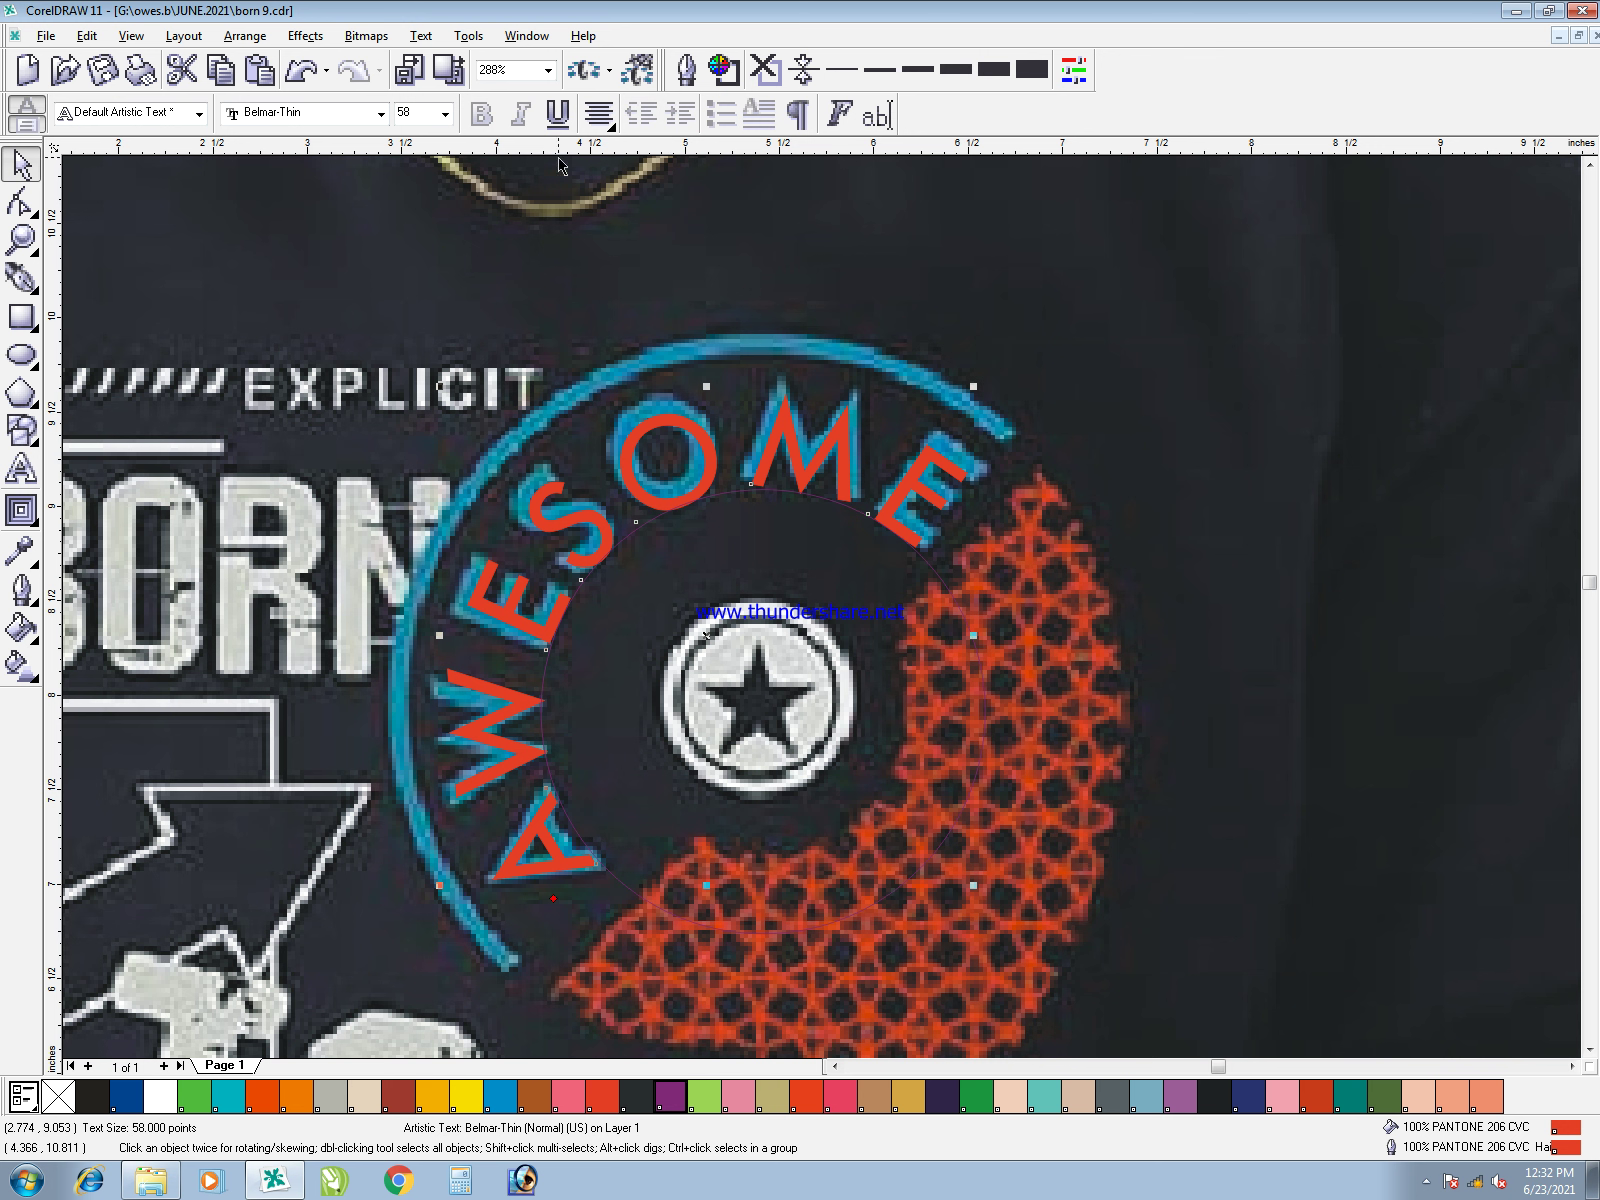
- Try a 0.03 inch distance from the path for the AWESOME text and slide it back over the photo's A
{"action": "left_click", "coordinate": [750, 282]}
{"action": "left_click", "coordinate": [698, 450]}
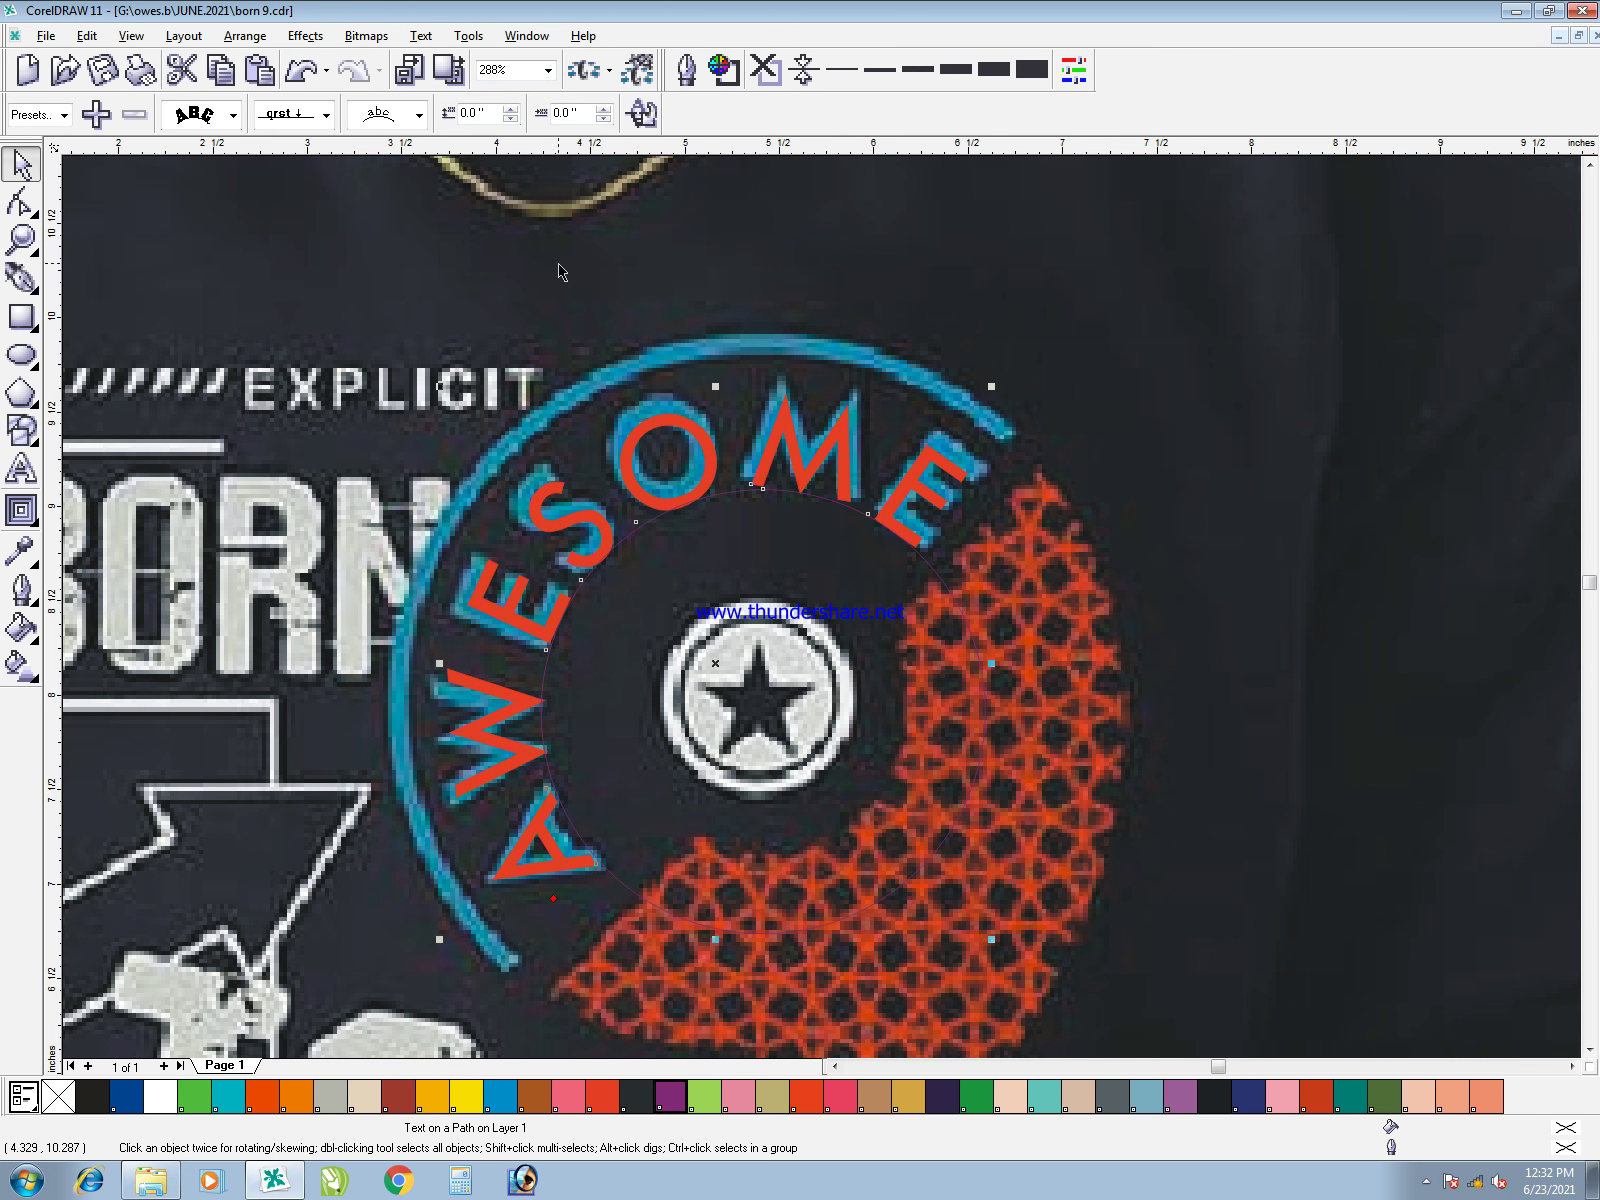
{"action": "left_click", "coordinate": [509, 109]}
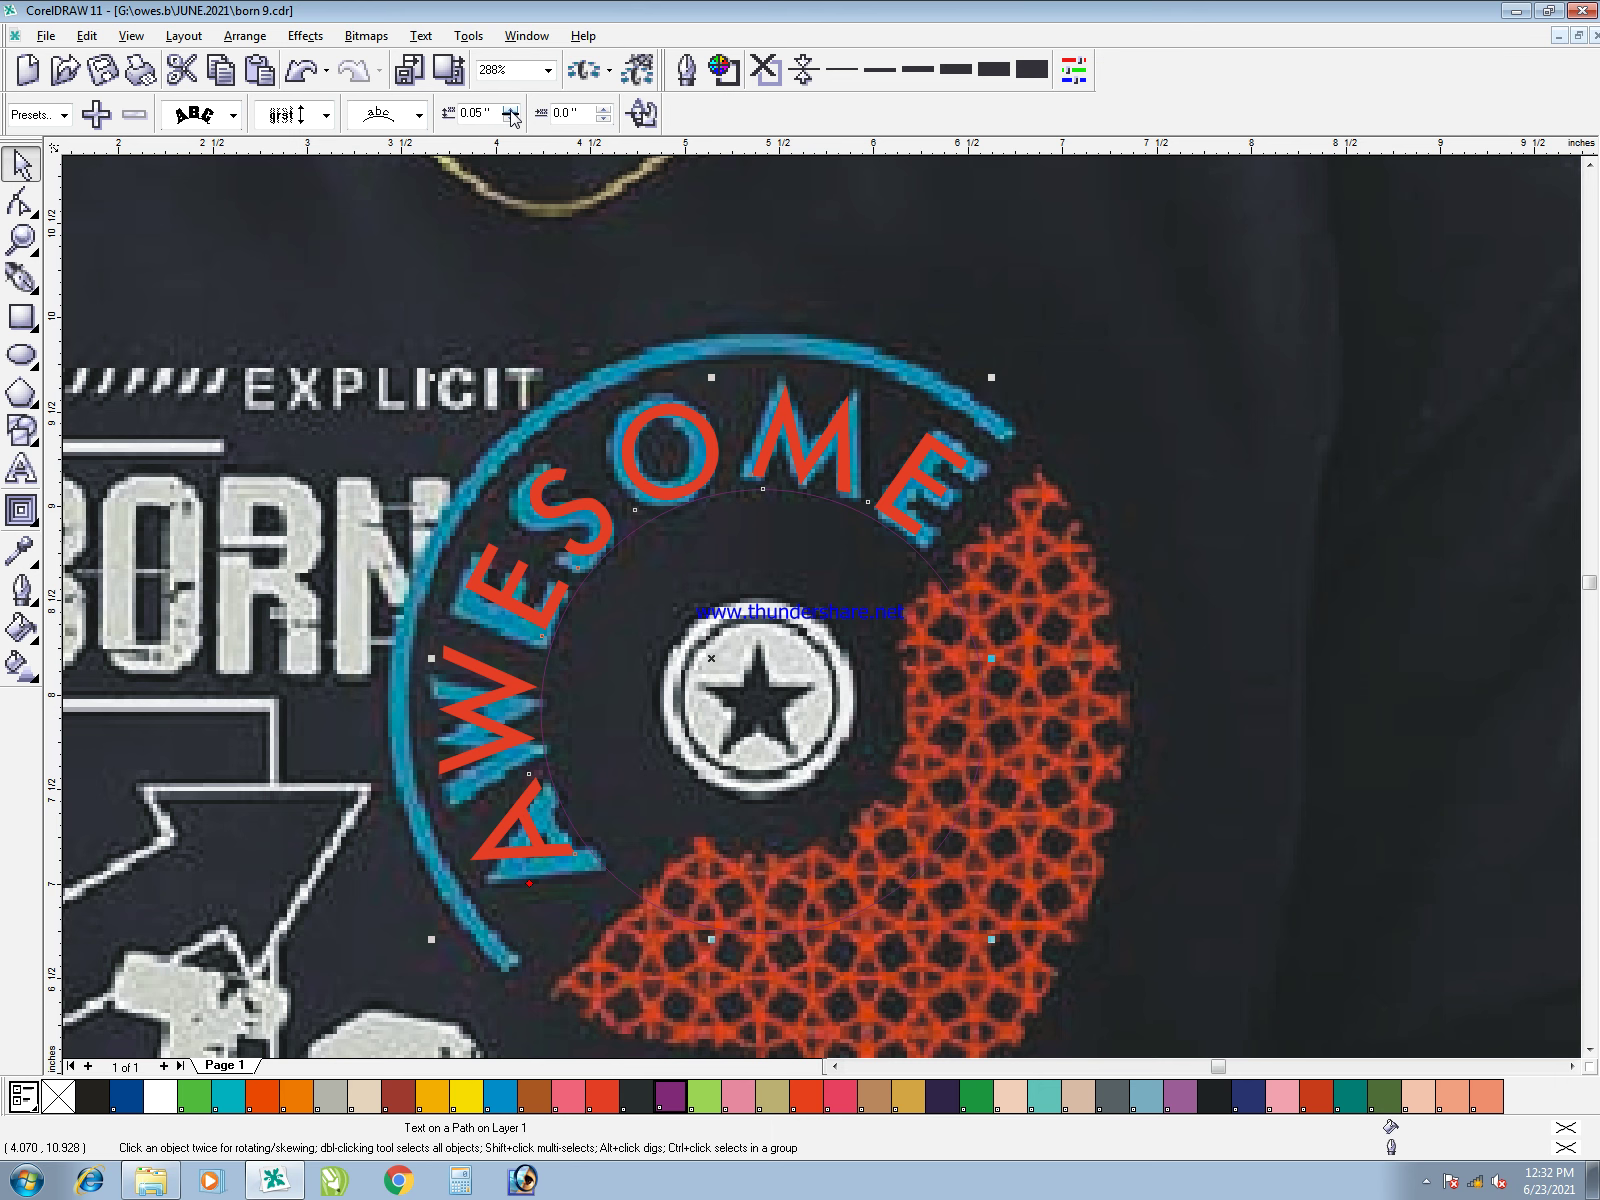
{"action": "left_click", "coordinate": [558, 841], "text": "ctrl"}
{"action": "left_click_drag", "start_coordinate": [531, 885], "coordinate": [570, 908]}
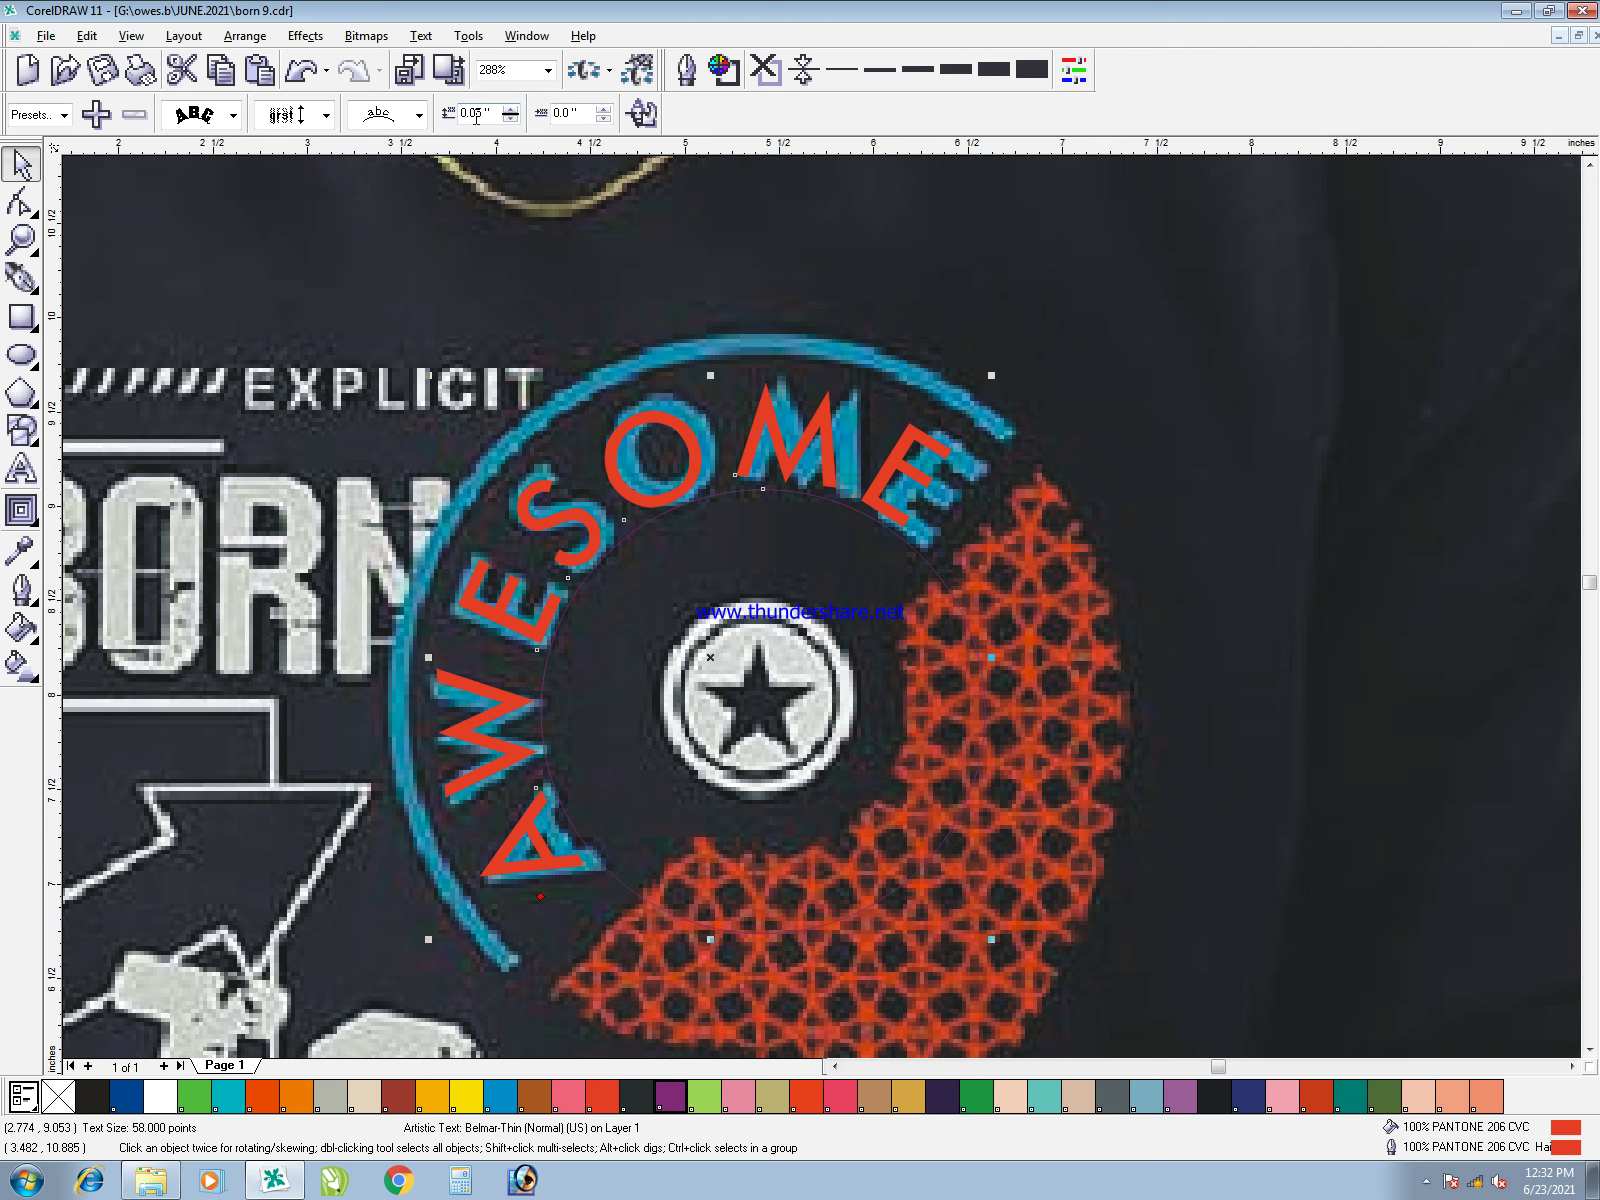
{"action": "left_click_drag", "start_coordinate": [540, 896], "coordinate": [550, 902]}
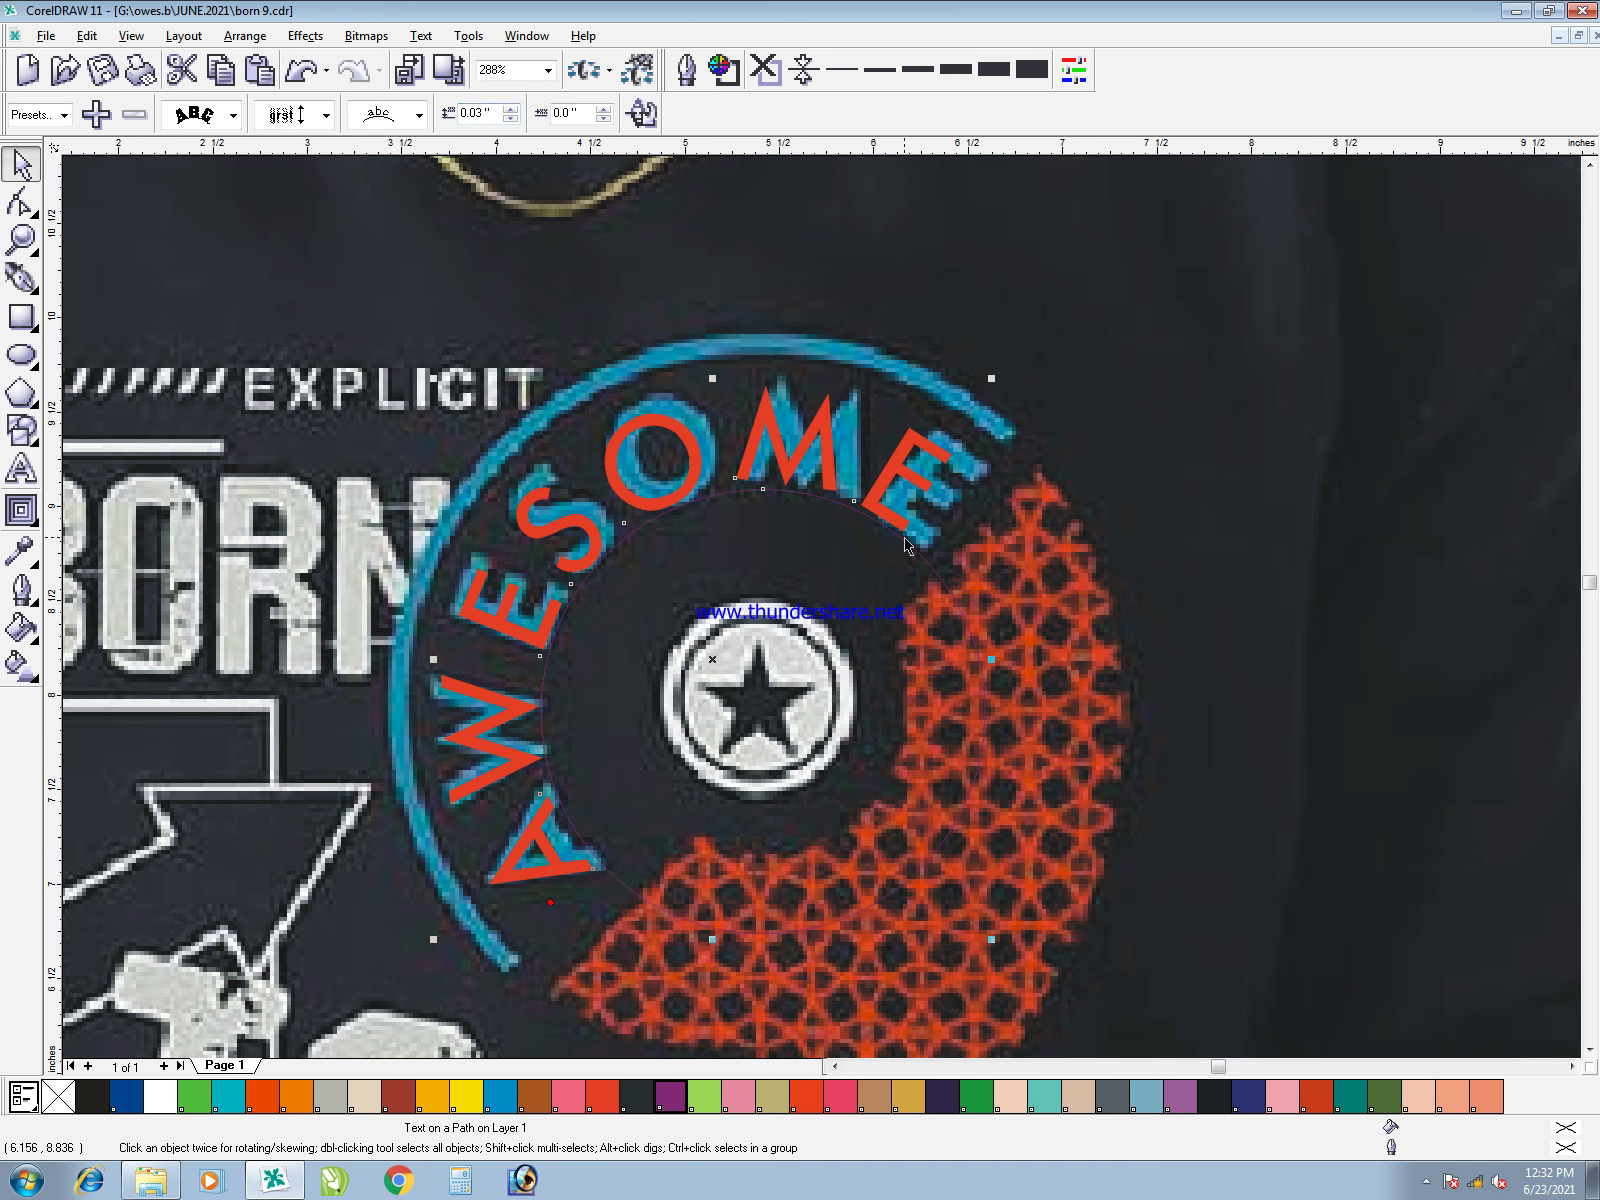
- Reduce the AWESOME text's distance from the path to 0.01 inch and realign its start with the photo's A
{"action": "key", "text": "F10"}
{"action": "left_click", "coordinate": [566, 870]}
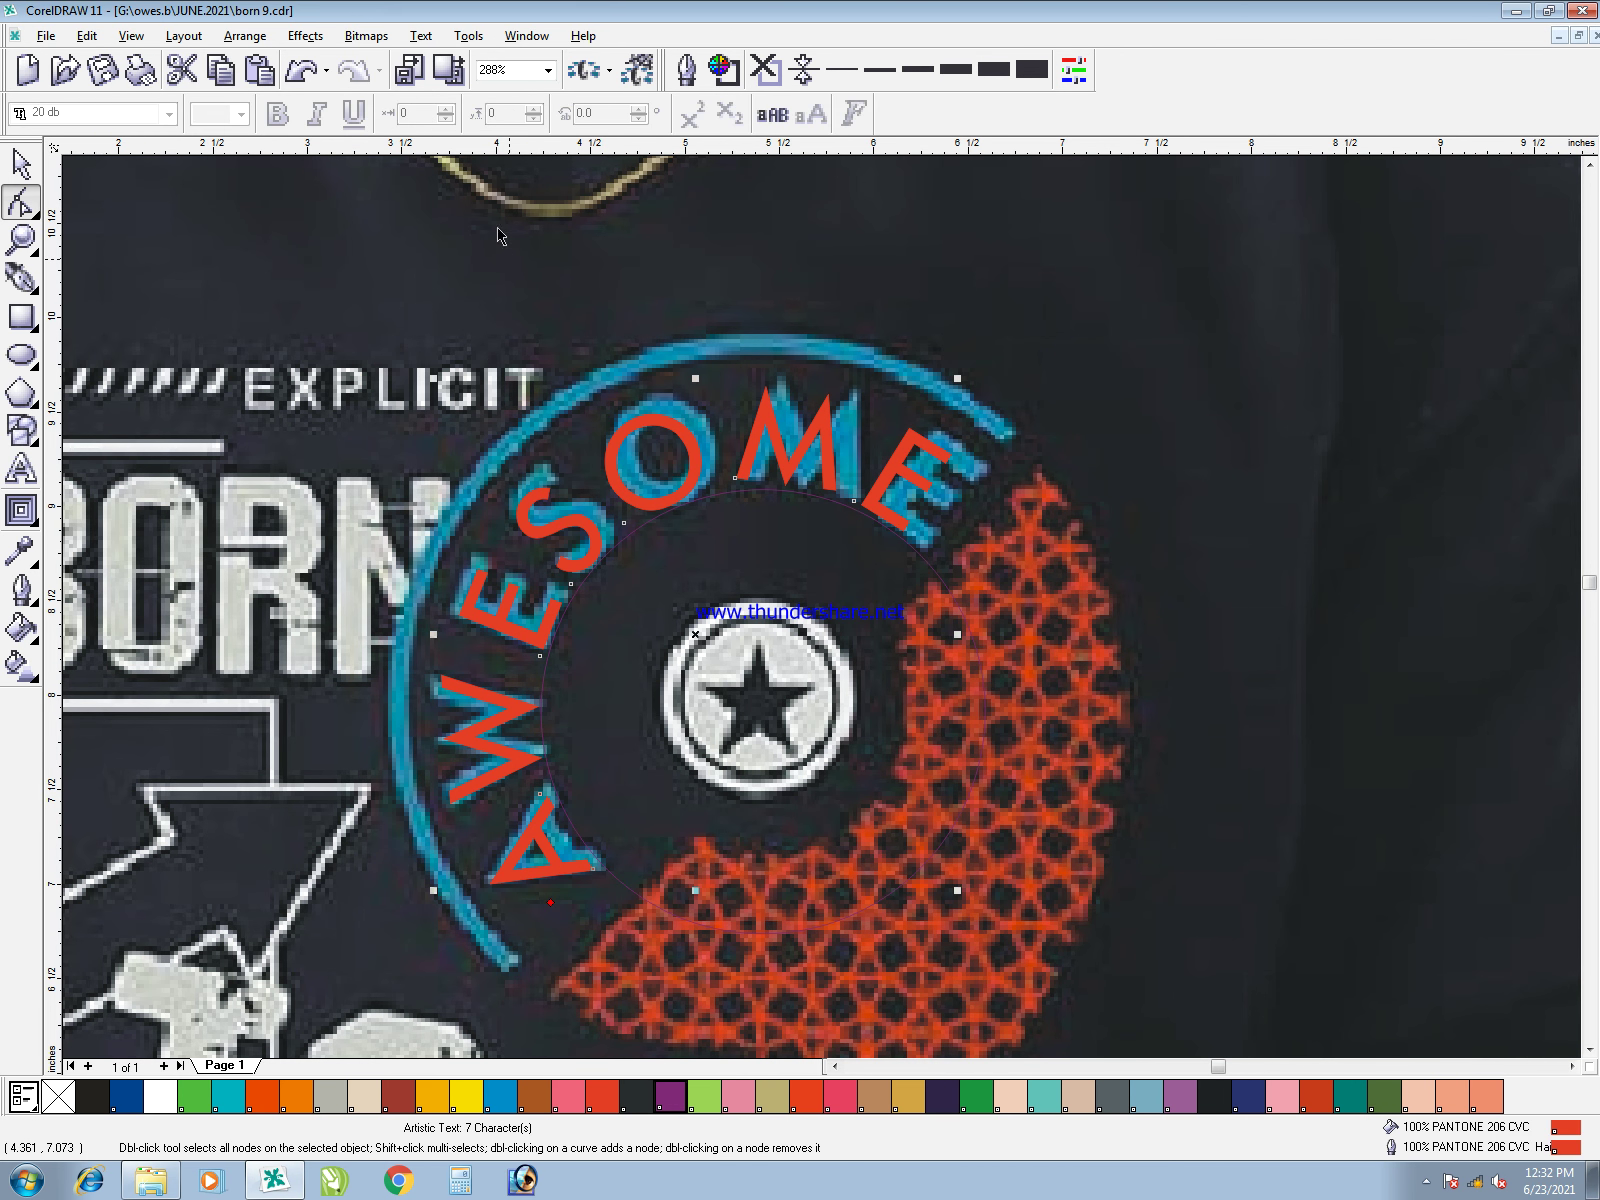
{"action": "key", "text": "space"}
{"action": "left_click", "coordinate": [1211, 438]}
{"action": "left_click", "coordinate": [881, 478]}
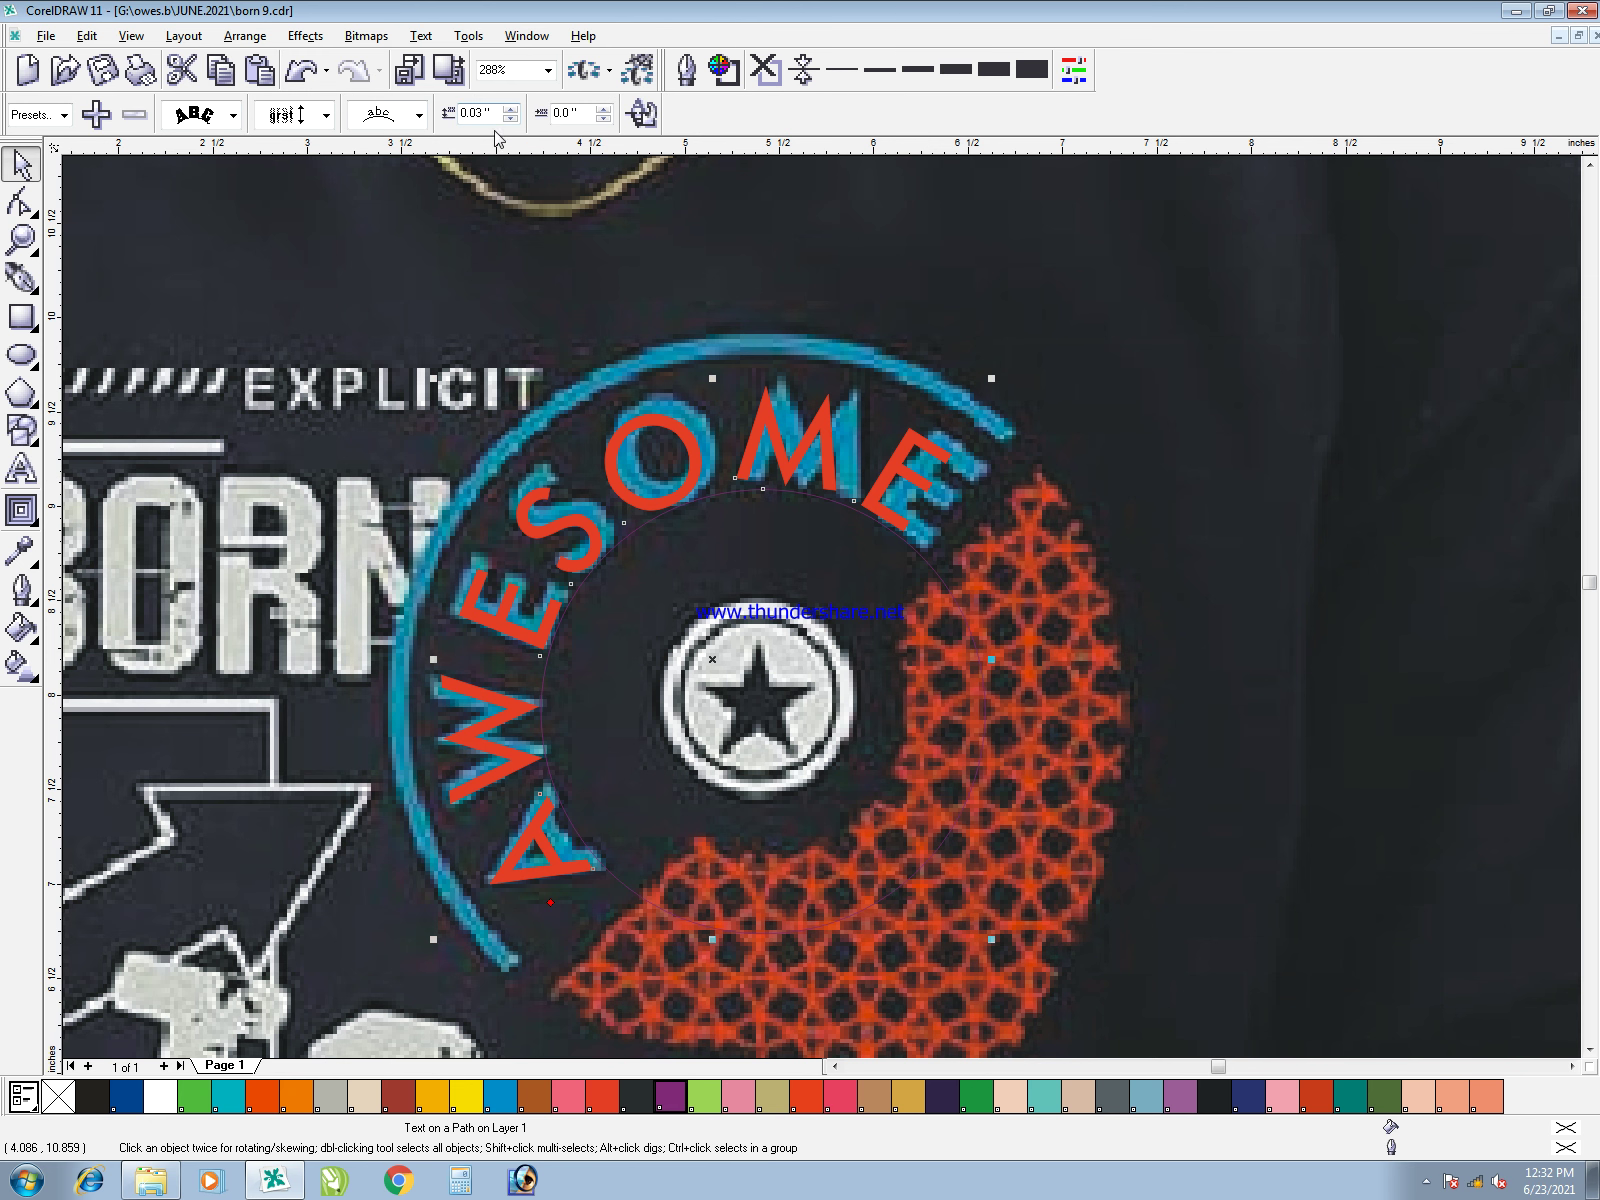
{"action": "type", "text": "2"}
{"action": "key", "text": "Return"}
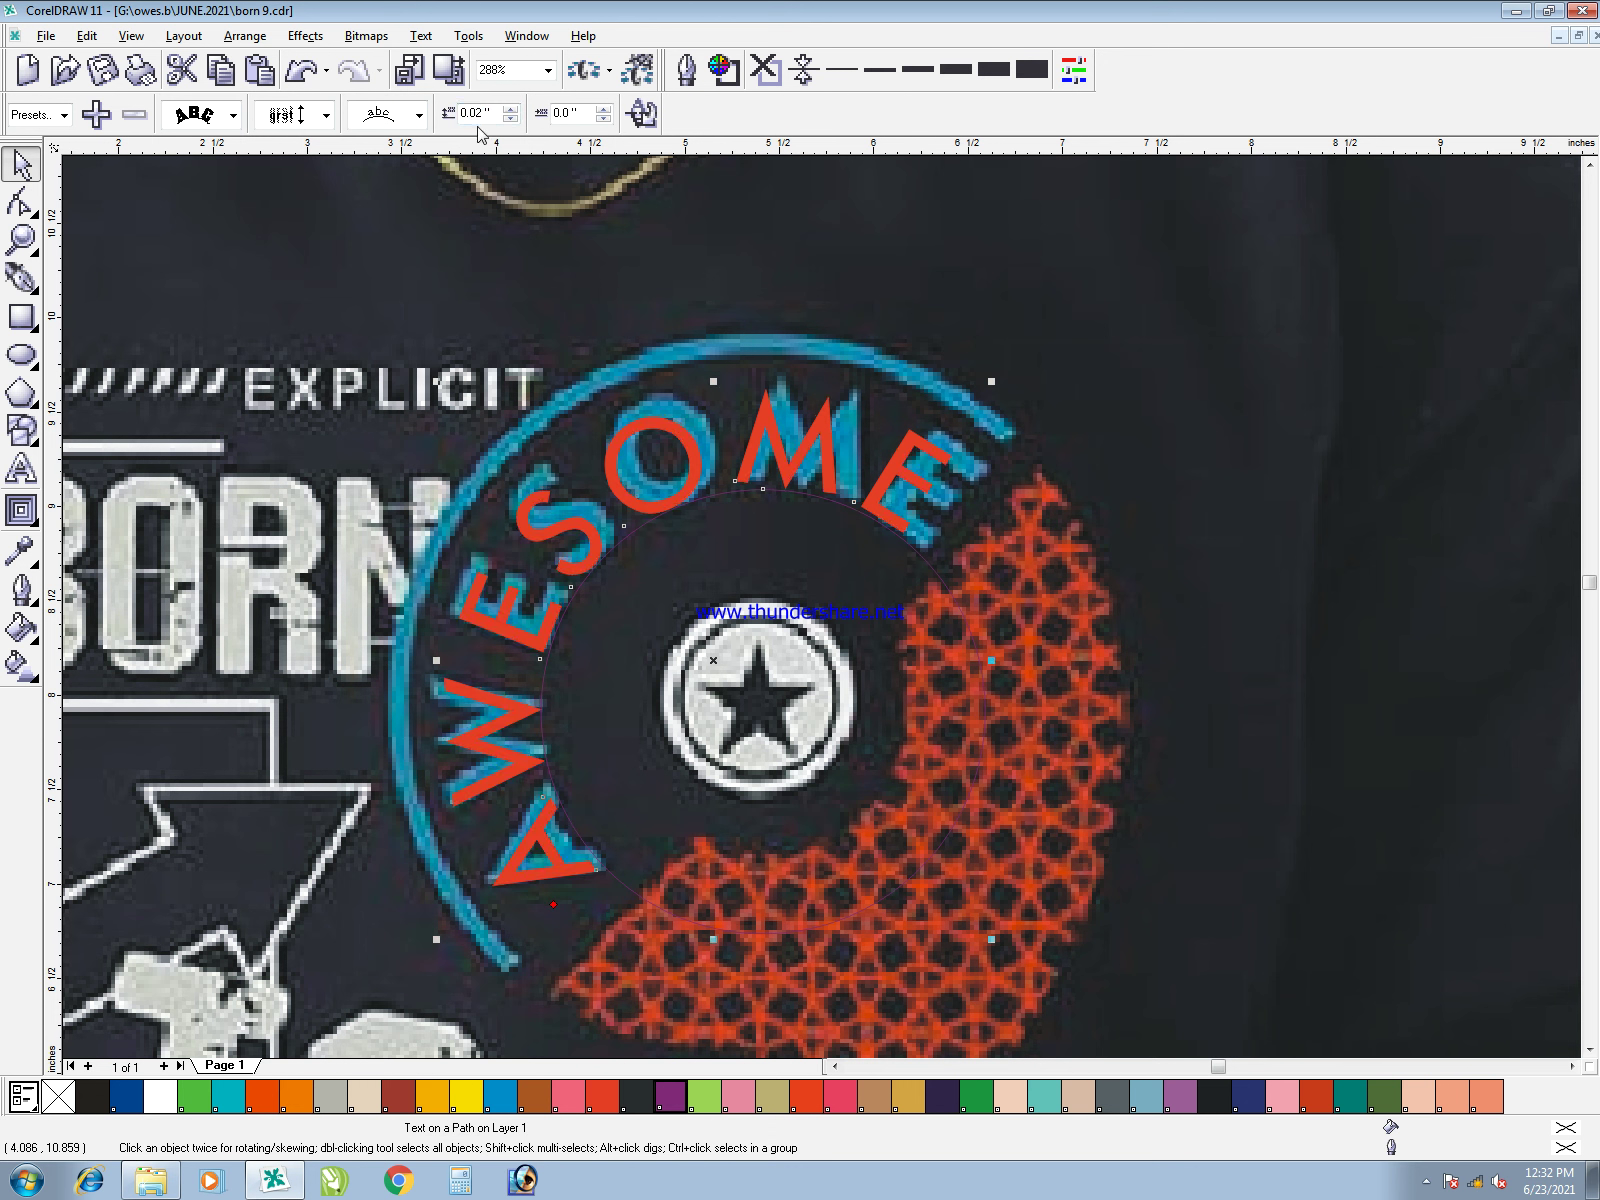
{"action": "left_click", "coordinate": [511, 114]}
{"action": "left_click_drag", "start_coordinate": [557, 905], "coordinate": [550, 906]}
- Fine-tune the positions of the last E and the O along the circle to match the photo's lettering
{"action": "key", "text": "F10"}
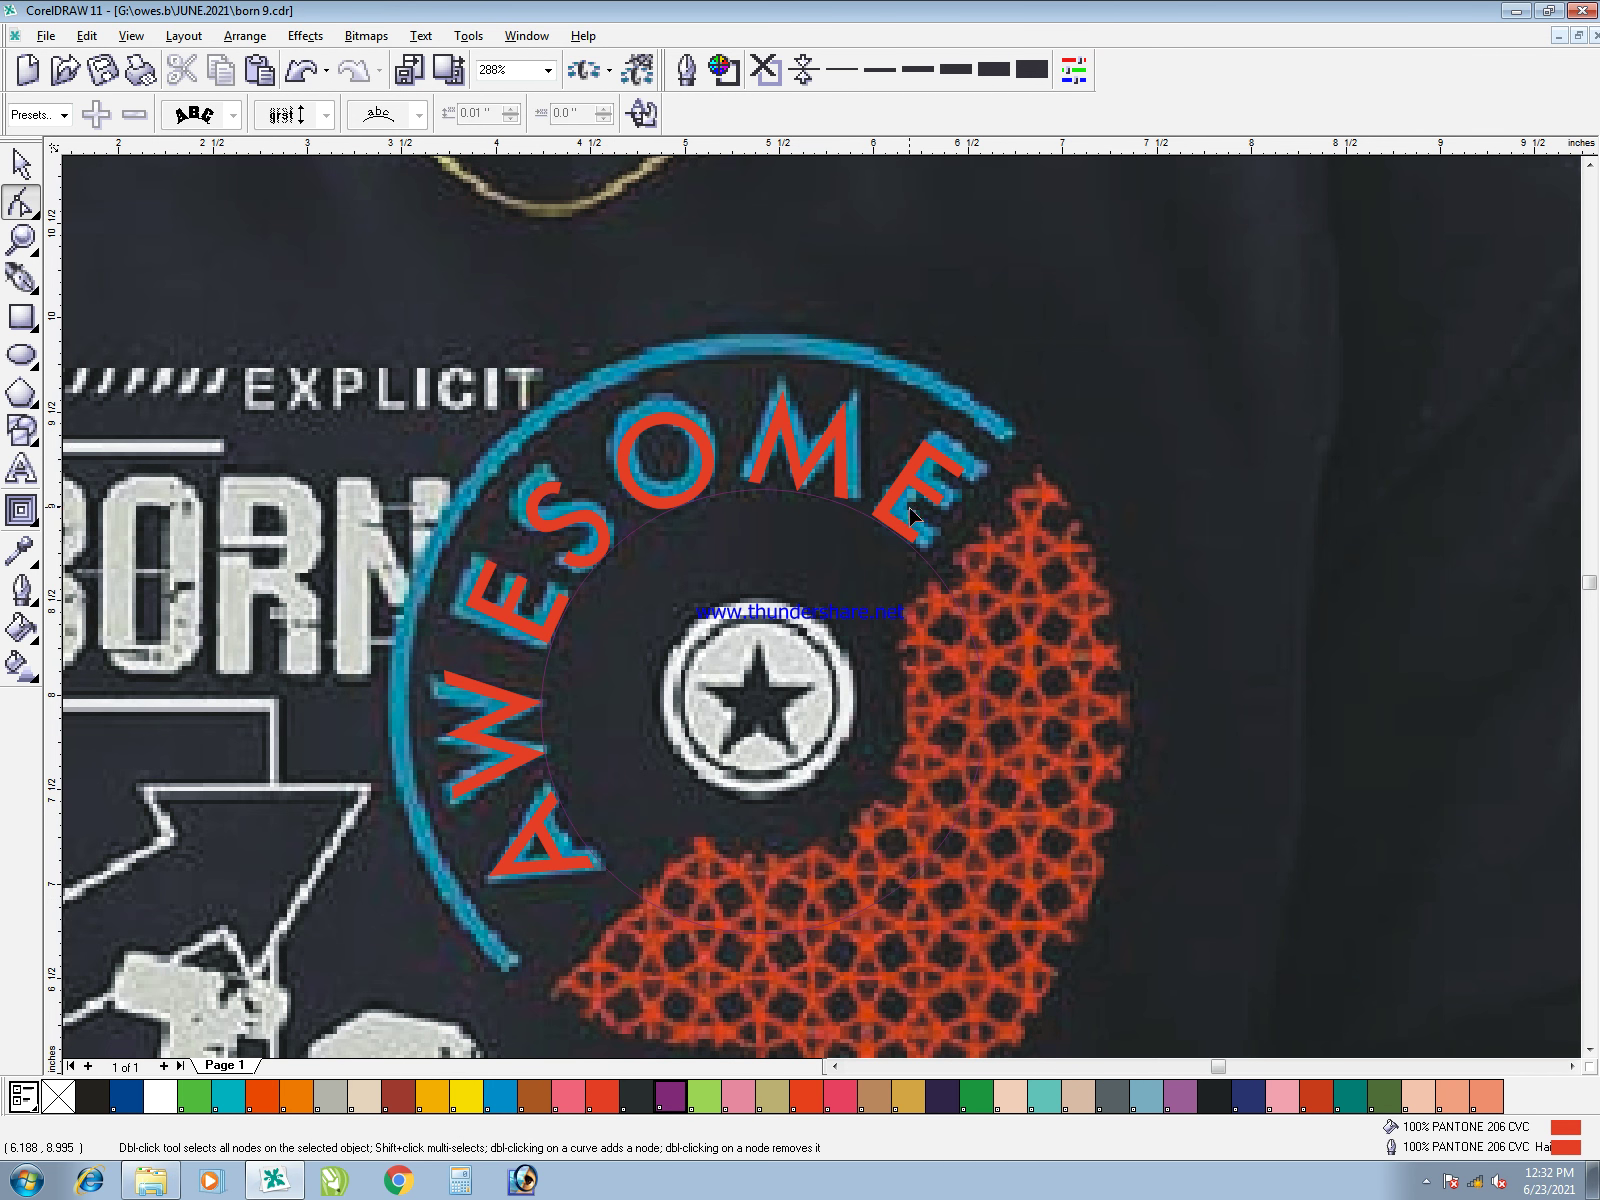
{"action": "left_click_drag", "start_coordinate": [875, 511], "coordinate": [866, 512]}
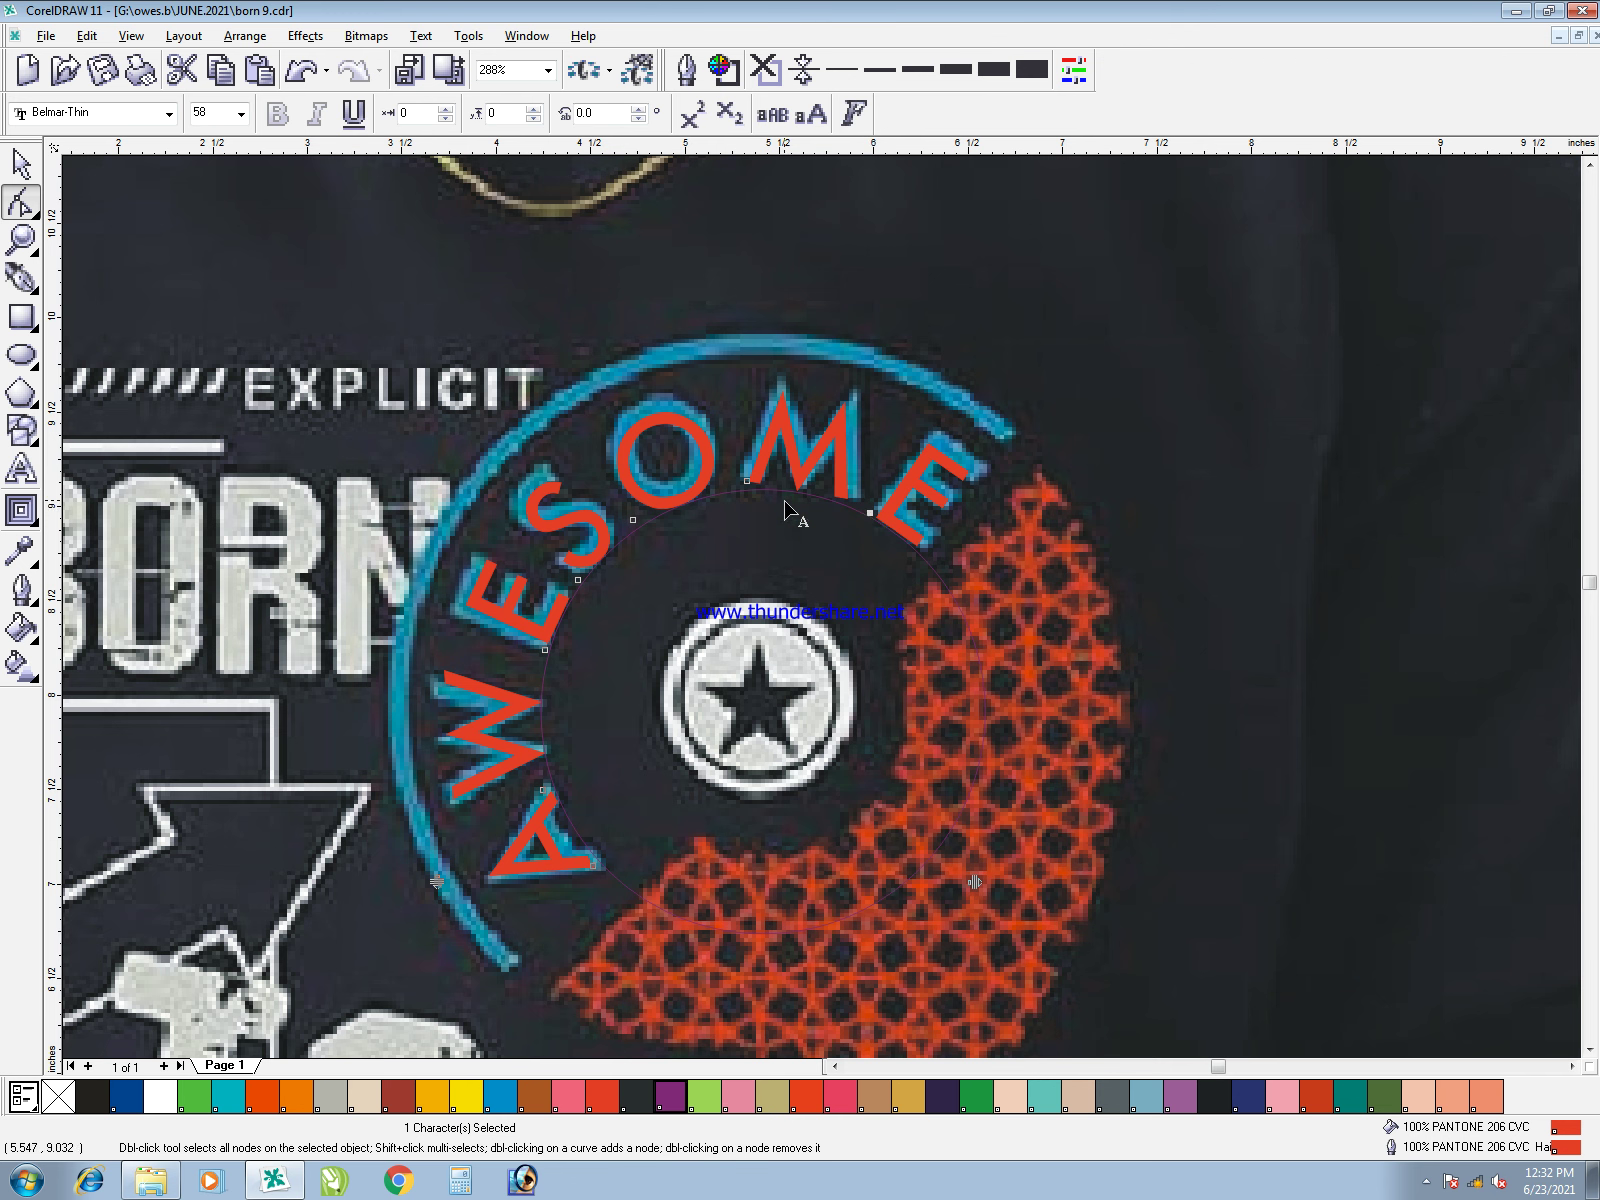
{"action": "left_click", "coordinate": [632, 520]}
{"action": "key", "text": "space"}
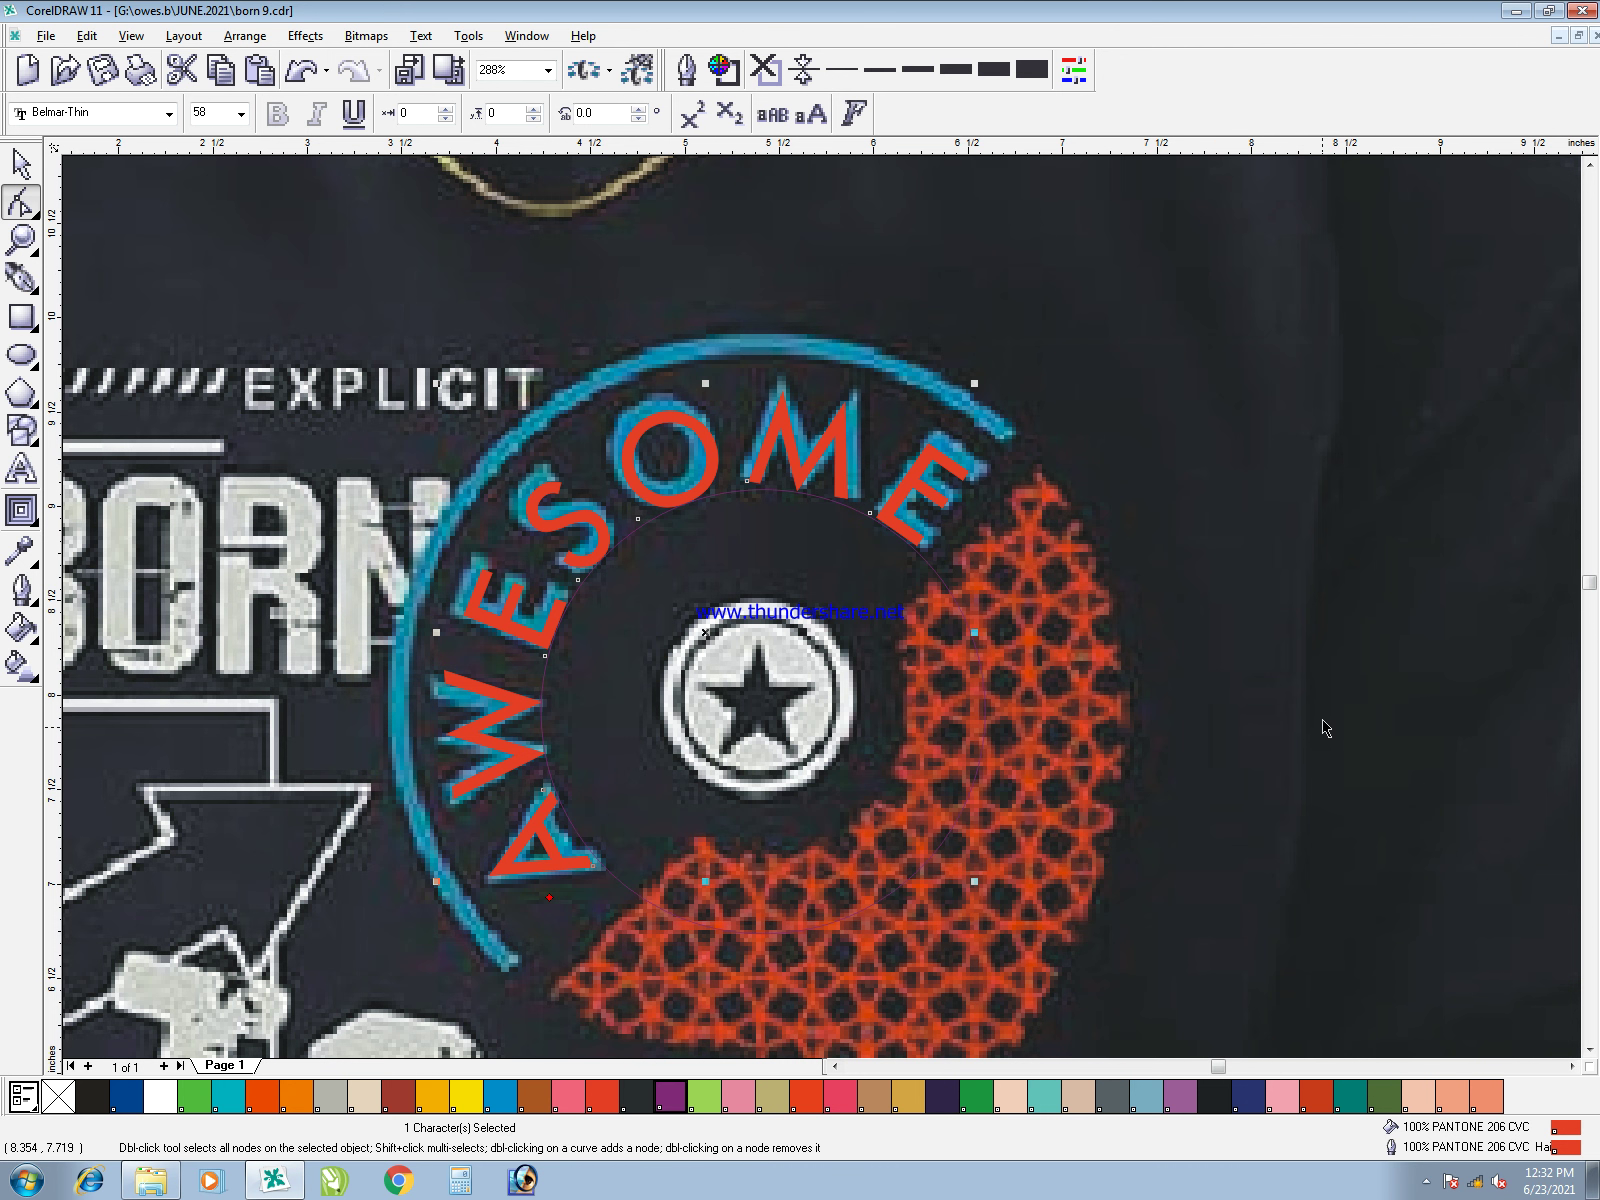
- Enlarge the text's path circle from its center to about 2.4 inches and slide AWESOME back over the photo's A
{"action": "left_click", "coordinate": [1323, 717]}
{"action": "left_click", "coordinate": [924, 507]}
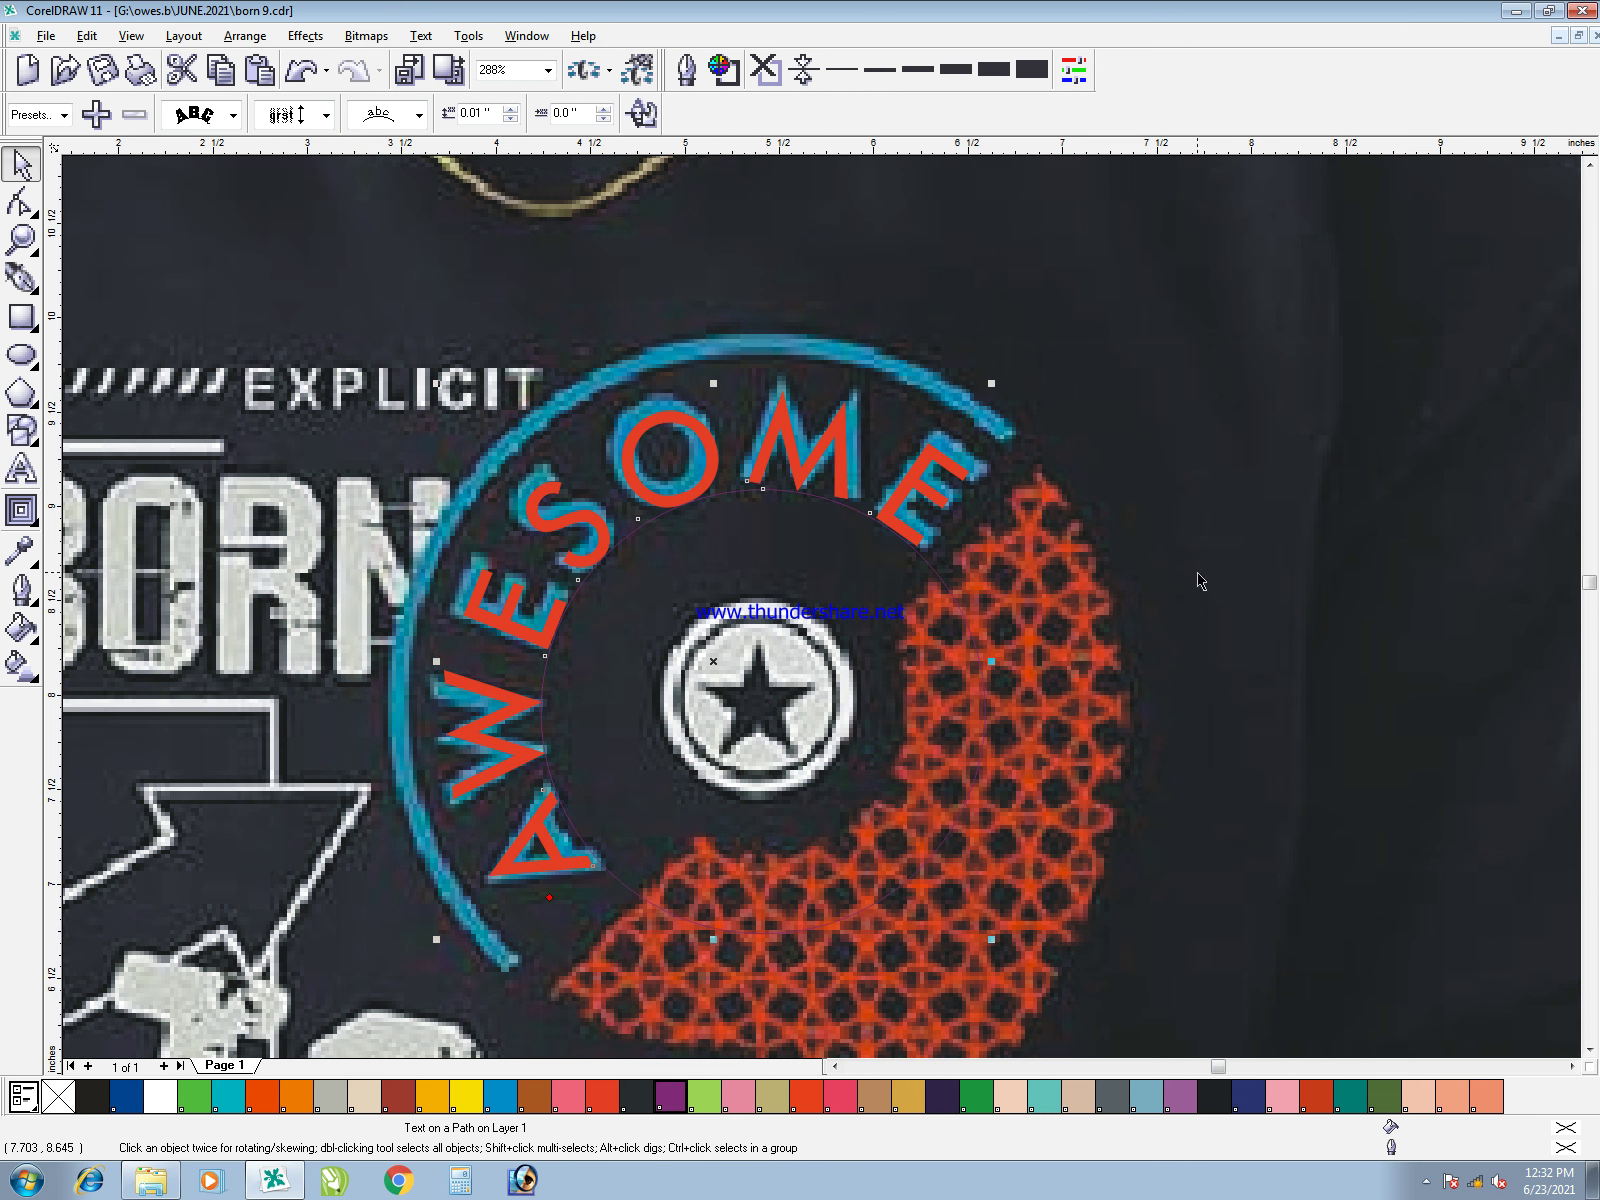
{"action": "key", "text": "Tab"}
{"action": "left_click_drag", "start_coordinate": [992, 482], "coordinate": [997, 477]}
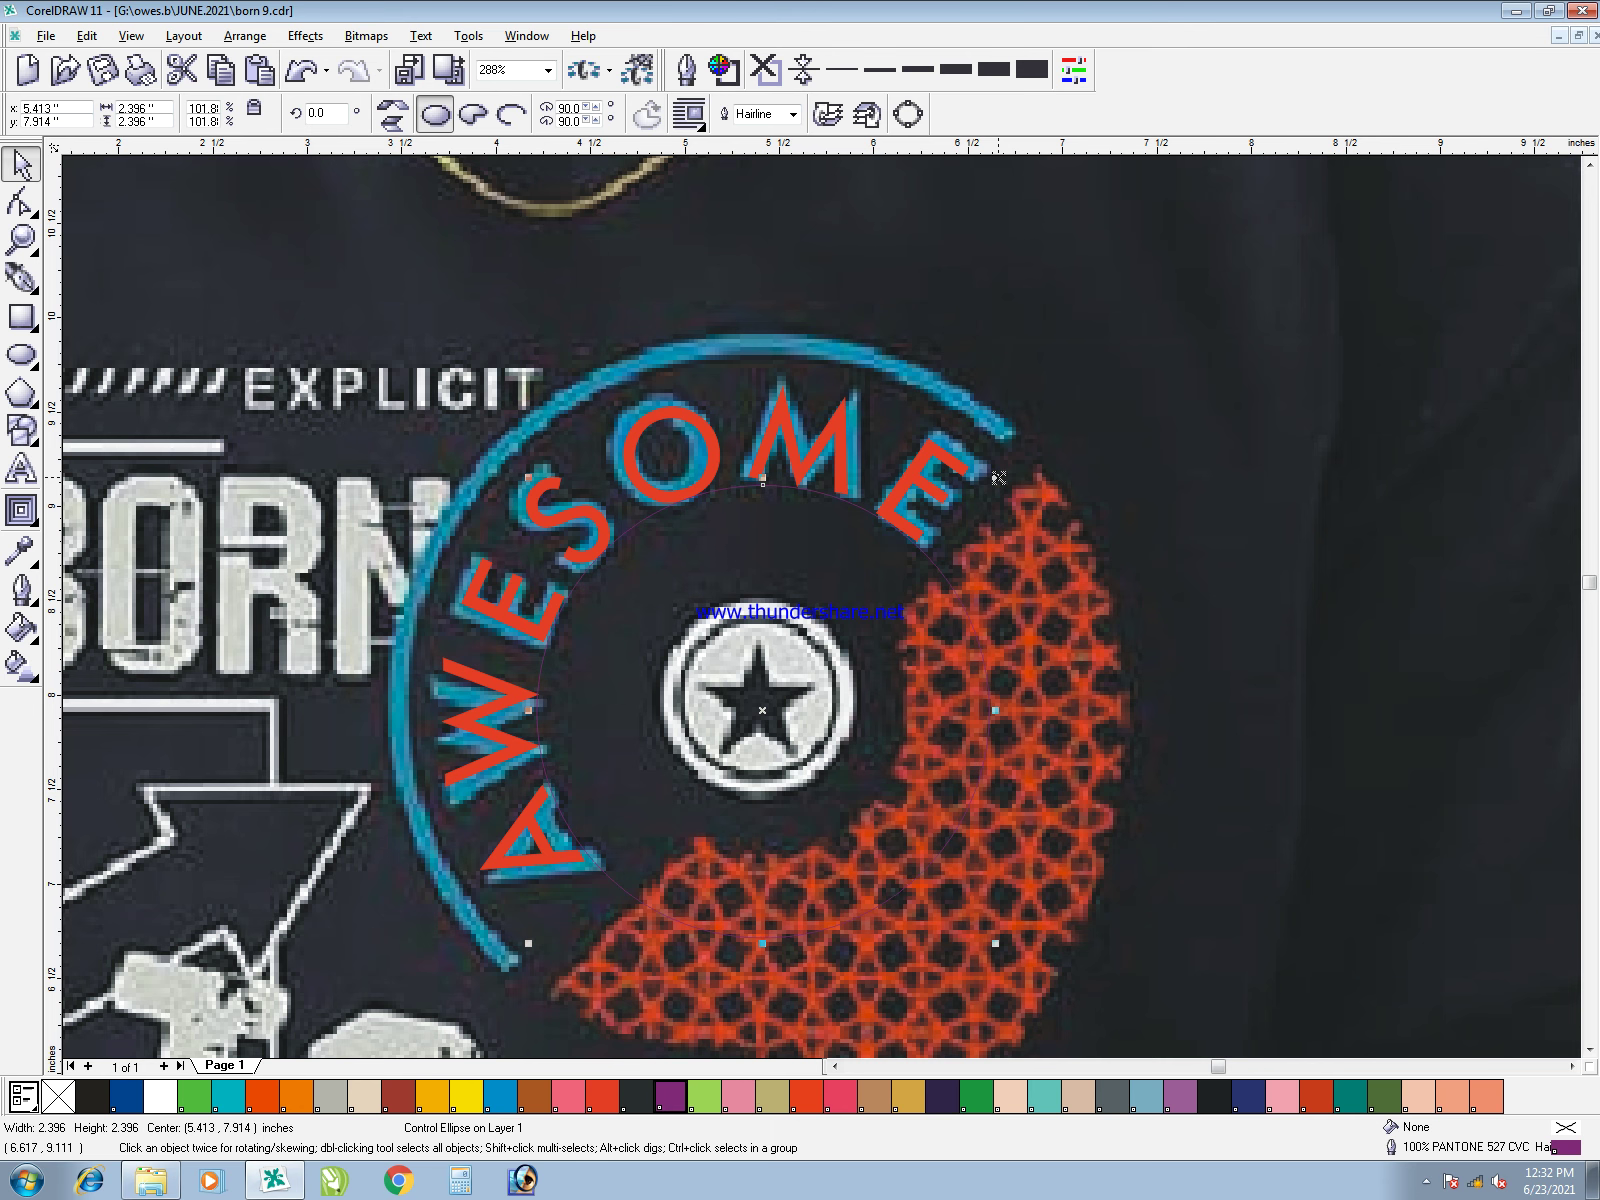
{"action": "left_click", "coordinate": [1138, 544]}
{"action": "left_click", "coordinate": [545, 853]}
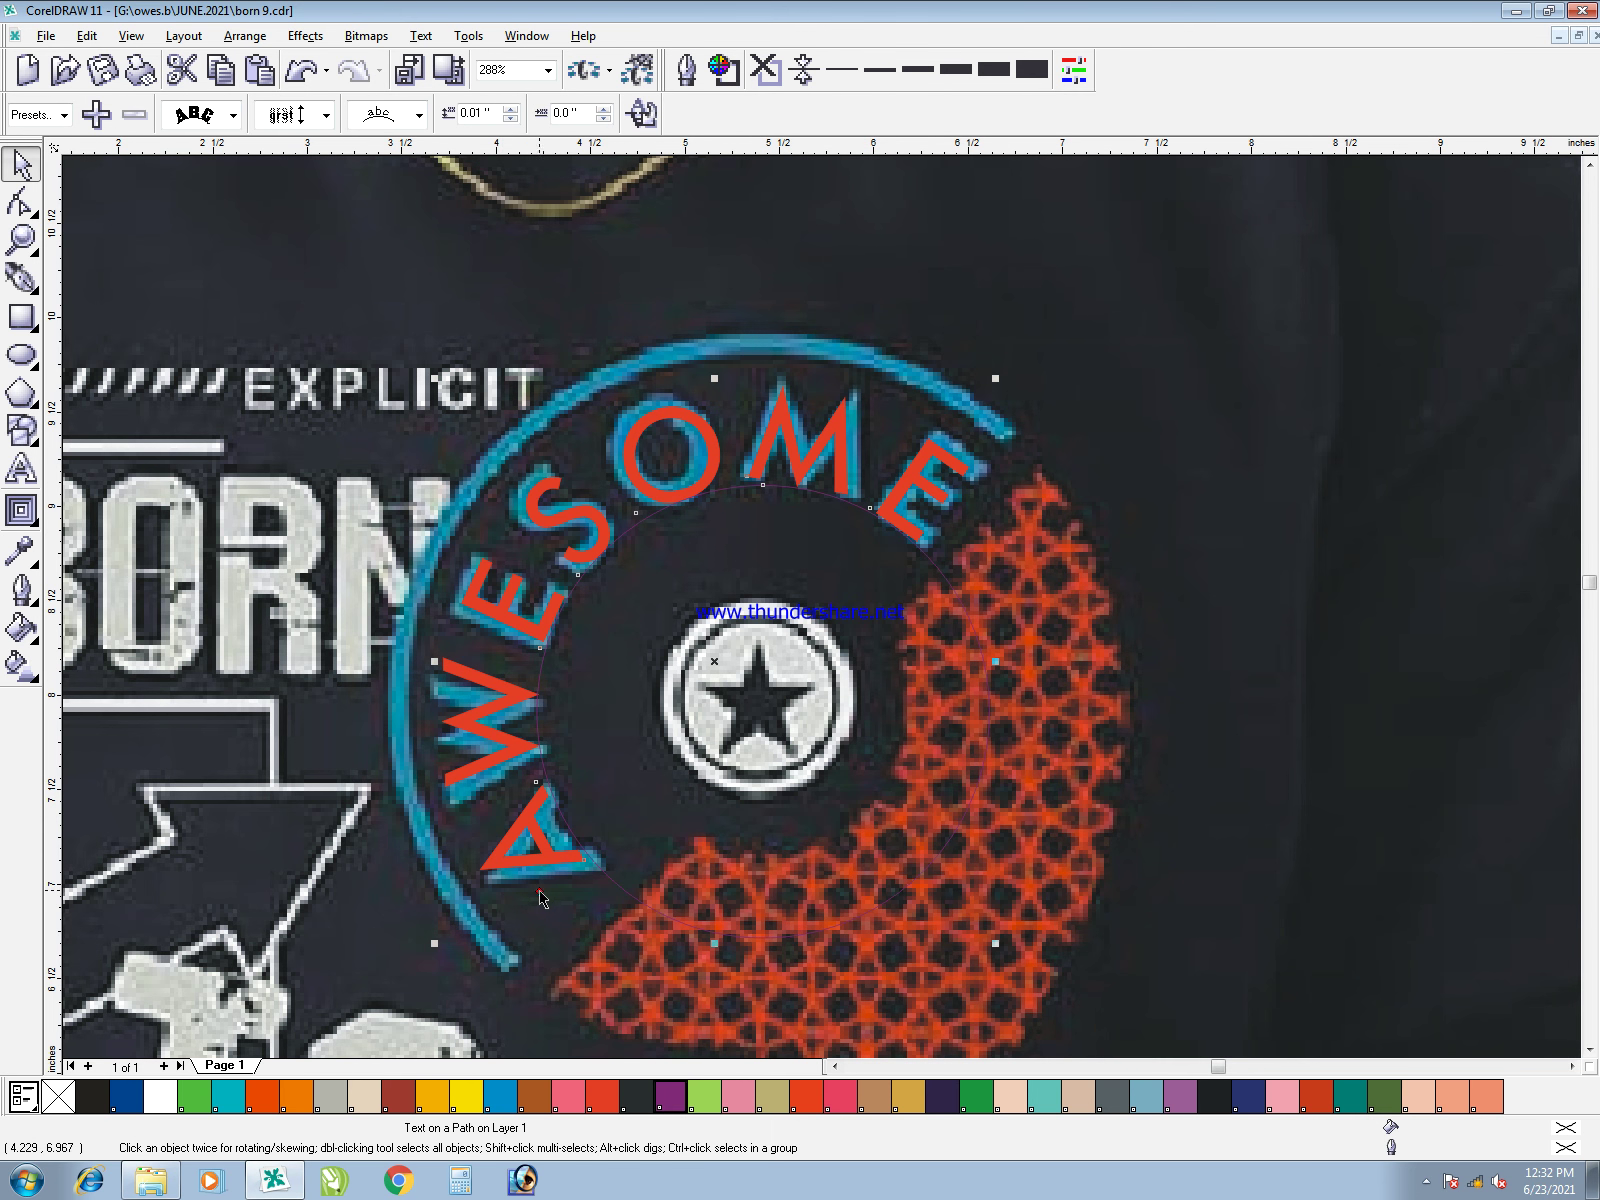
{"action": "left_click_drag", "start_coordinate": [539, 891], "coordinate": [549, 901]}
{"action": "left_click", "coordinate": [1169, 800]}
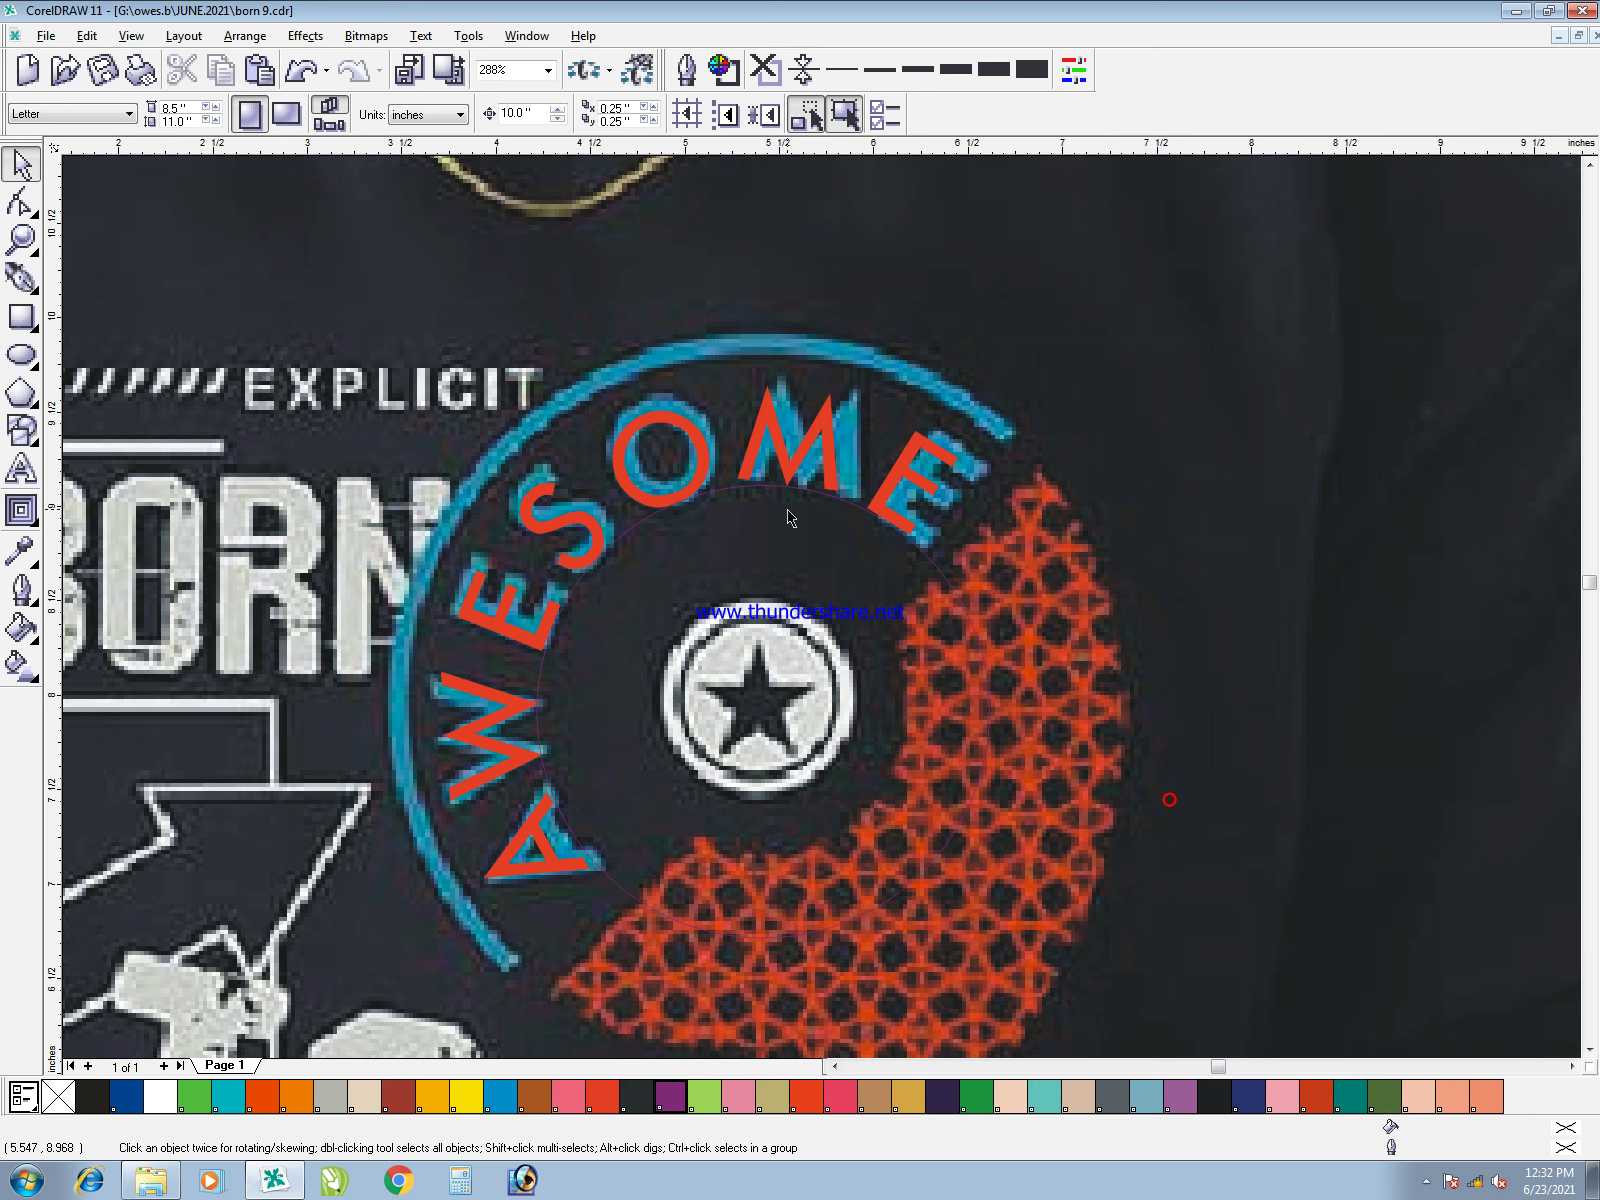
- Shift the last E, the M, the O and the S along the enlarged circle to match the photo's letter spacing
{"action": "left_click", "coordinate": [884, 515]}
{"action": "key", "text": "F10"}
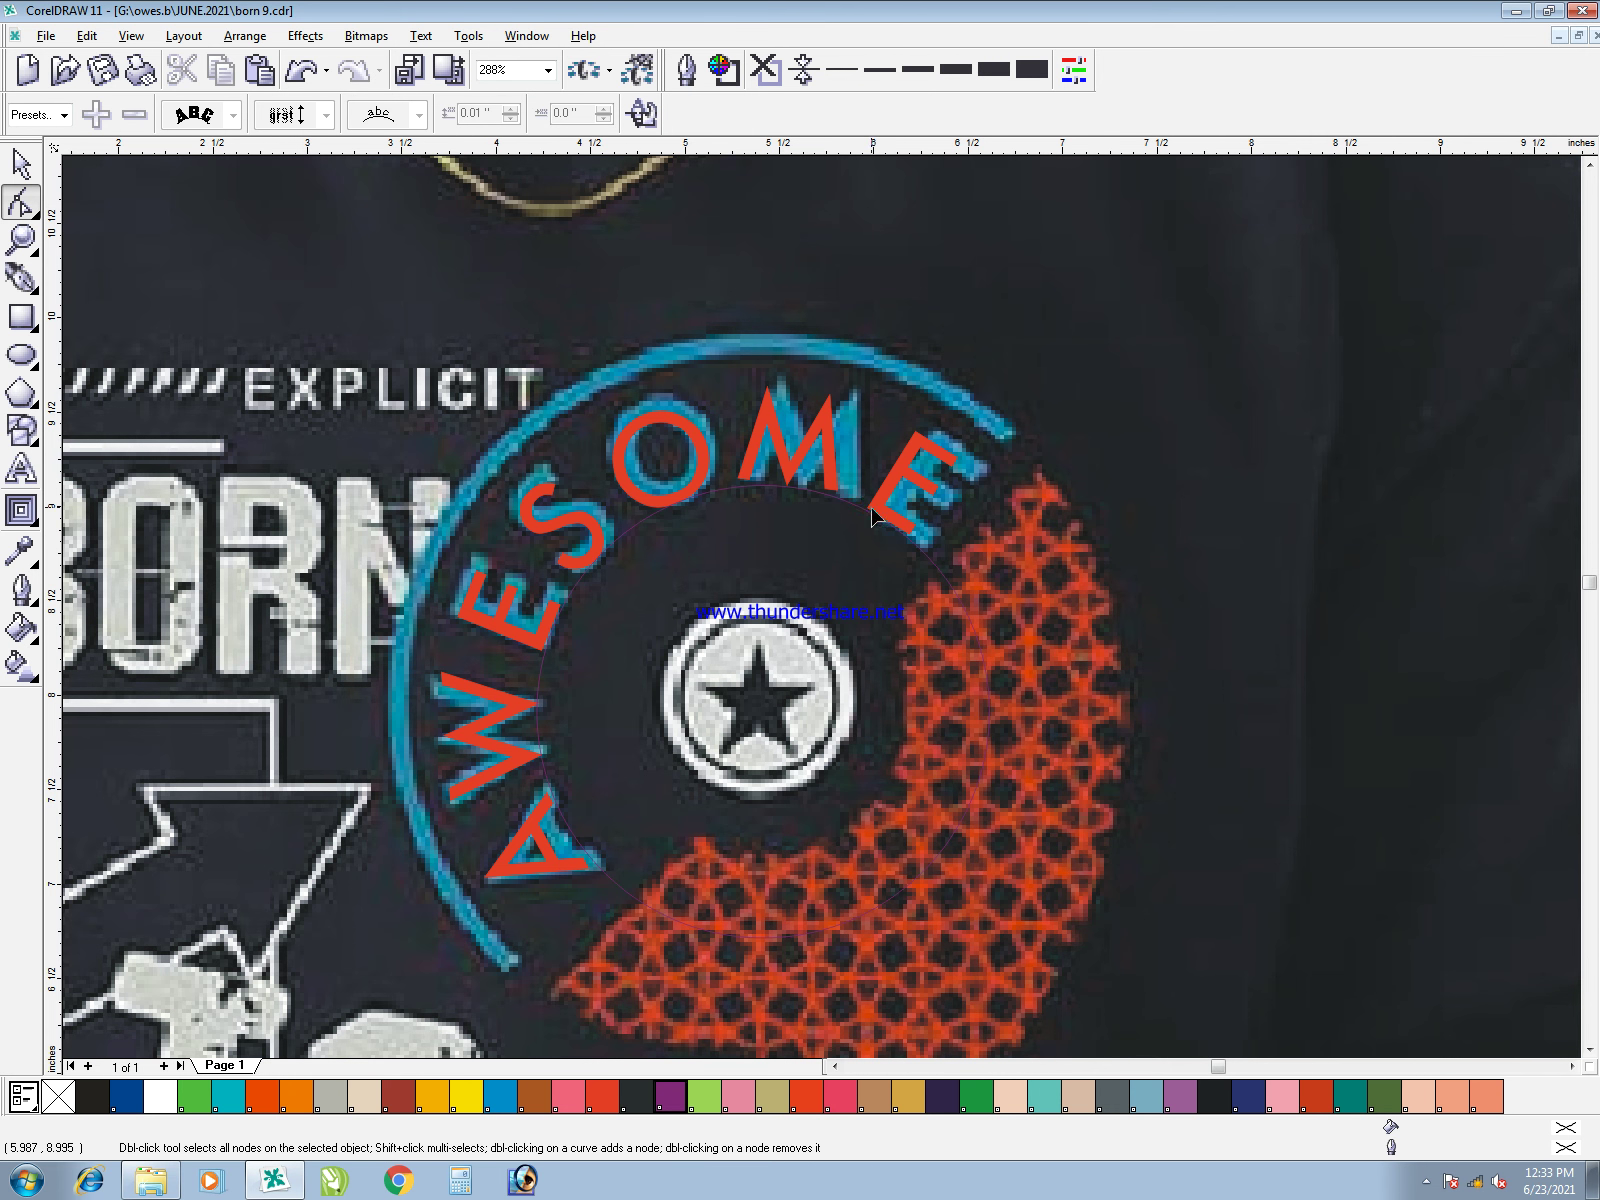
{"action": "left_click", "coordinate": [871, 515]}
{"action": "left_click", "coordinate": [876, 510]}
{"action": "left_click_drag", "start_coordinate": [737, 479], "coordinate": [751, 480]}
{"action": "left_click_drag", "start_coordinate": [630, 520], "coordinate": [637, 518]}
{"action": "left_click_drag", "start_coordinate": [570, 582], "coordinate": [573, 578]}
{"action": "key", "text": "space"}
- Delete the path circle and move the curved AWESOME text onto the vector artwork, inside its blue arc
{"action": "left_click", "coordinate": [825, 497]}
{"action": "key", "text": "Delete"}
{"action": "left_click", "coordinate": [822, 456]}
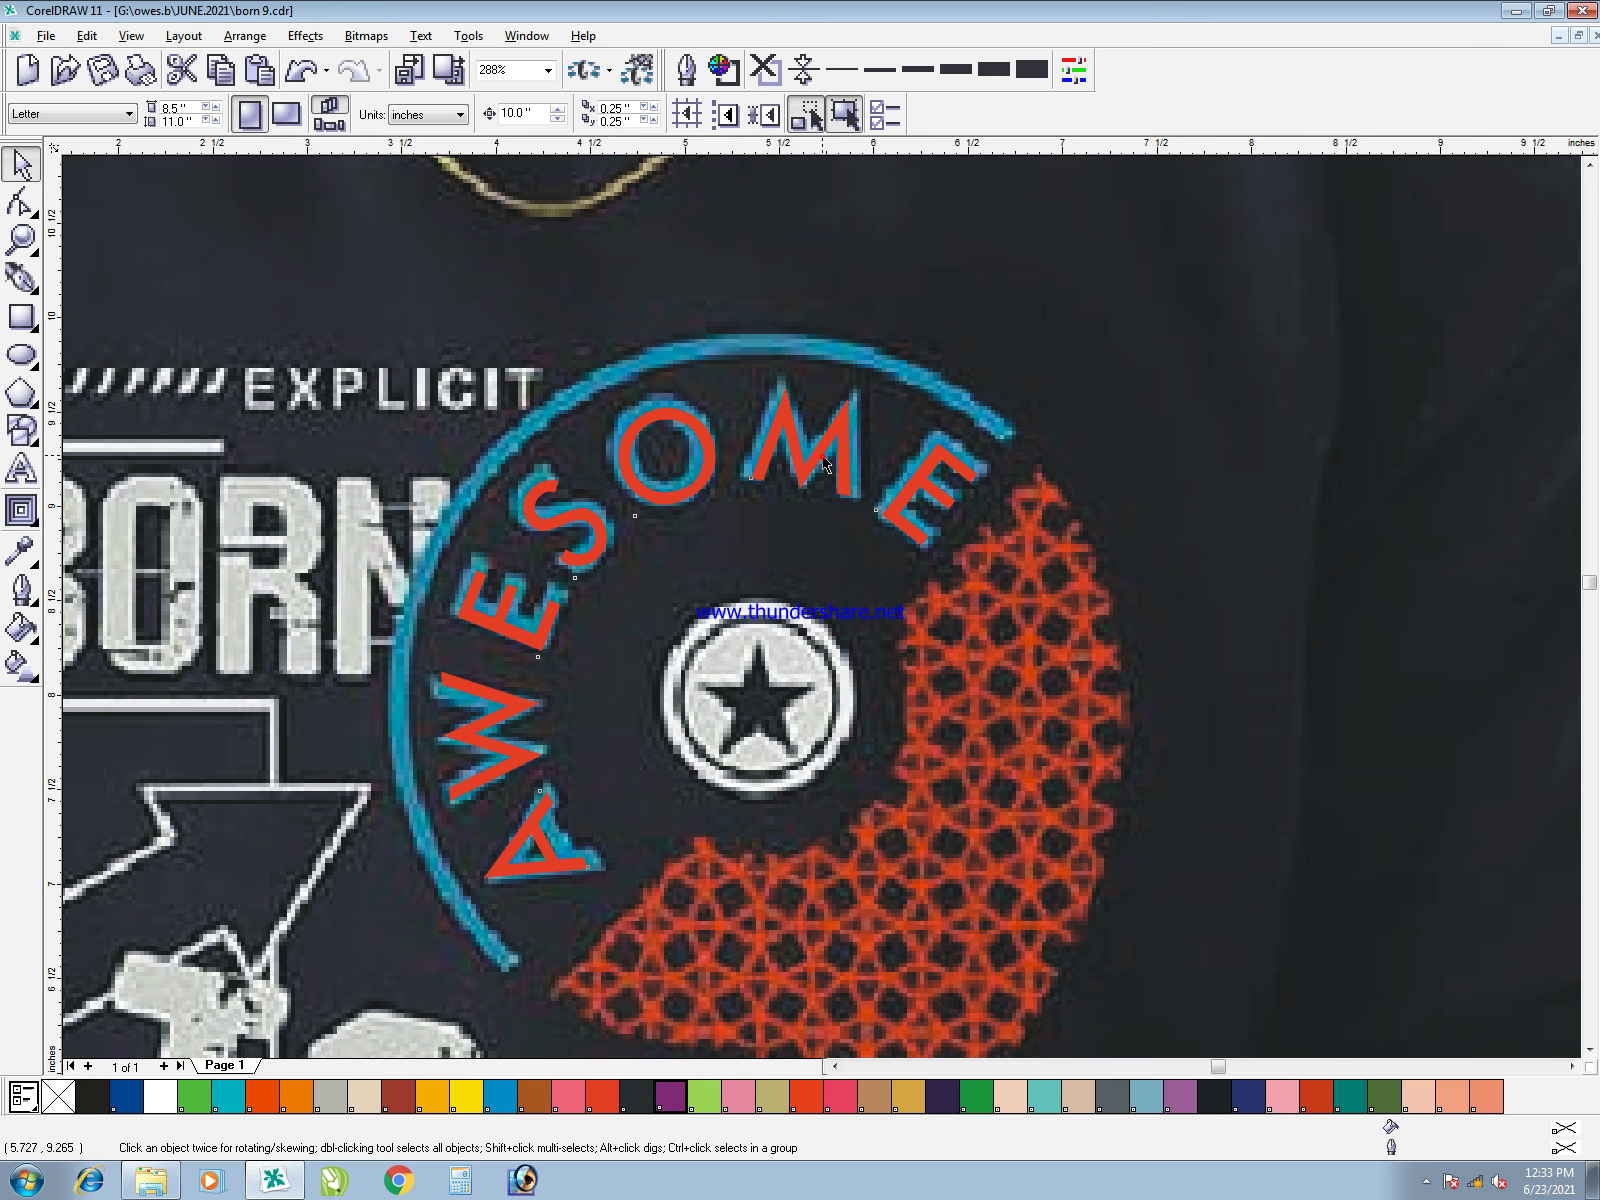
{"action": "key", "text": "F3"}
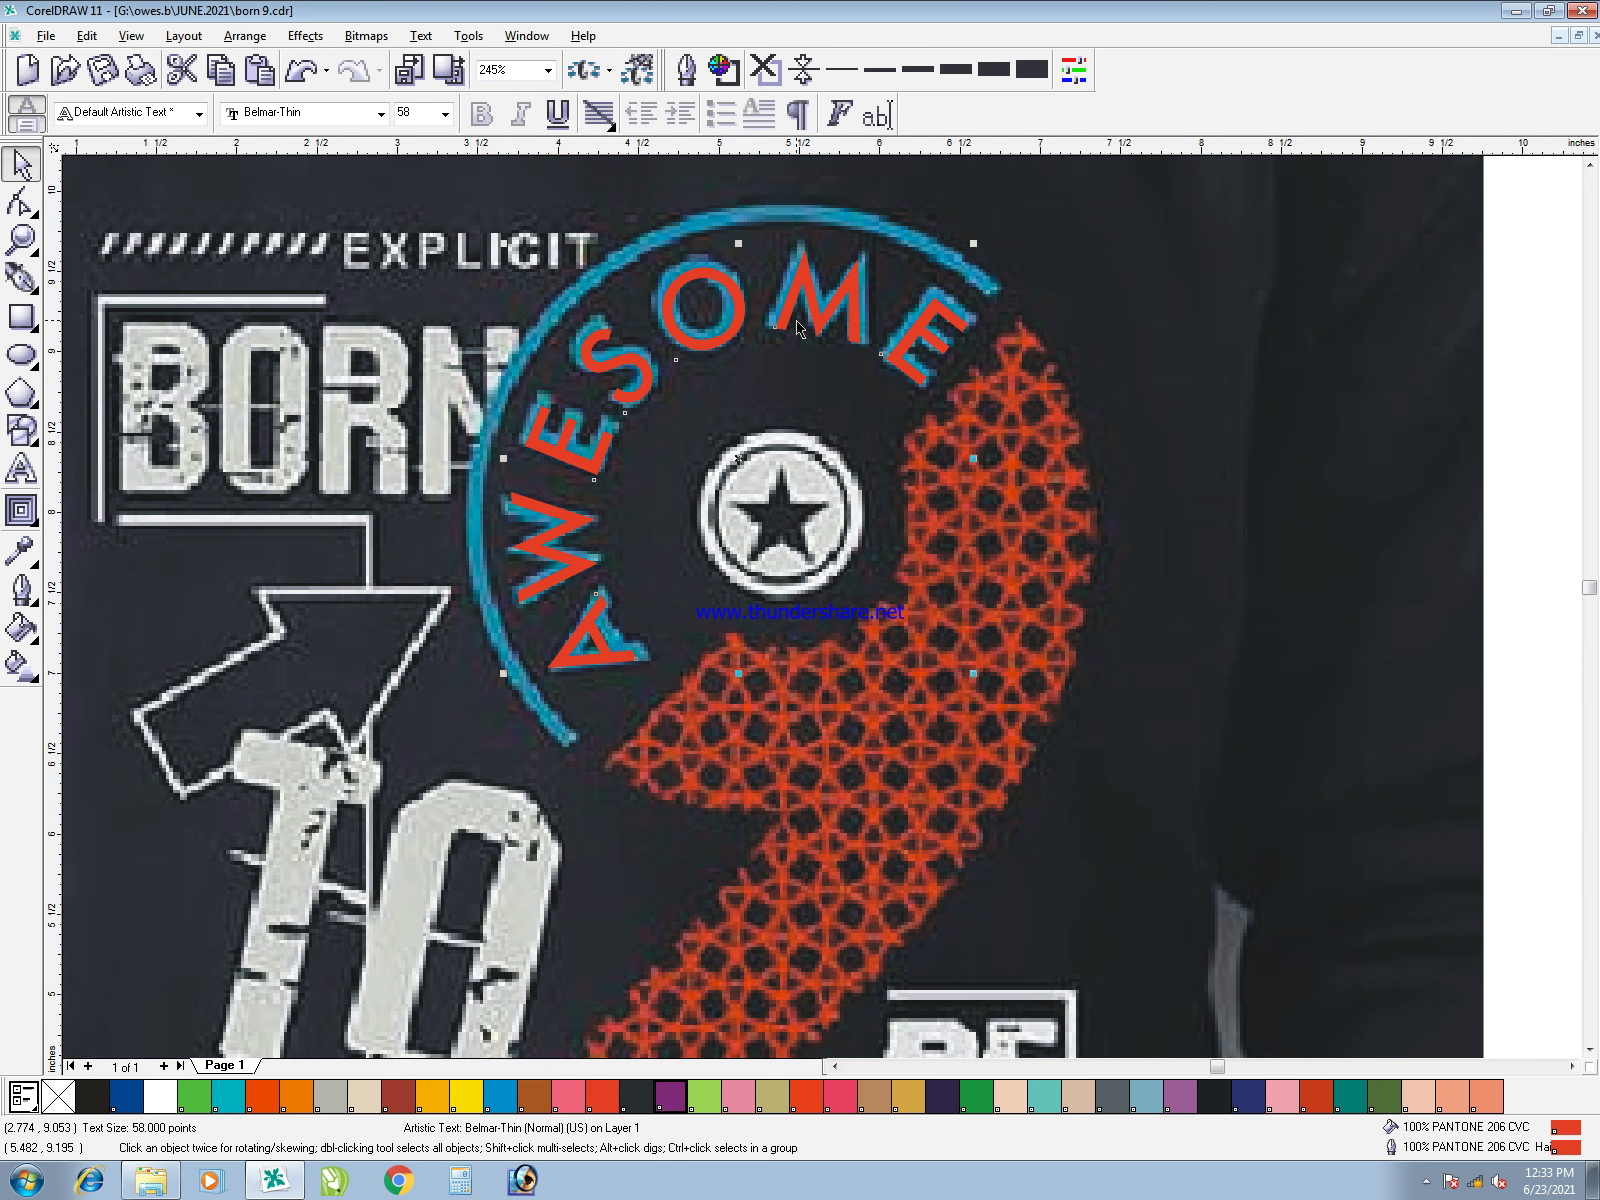
{"action": "scroll", "coordinate": [810, 405], "scroll_direction": "down", "scroll_amount": 2}
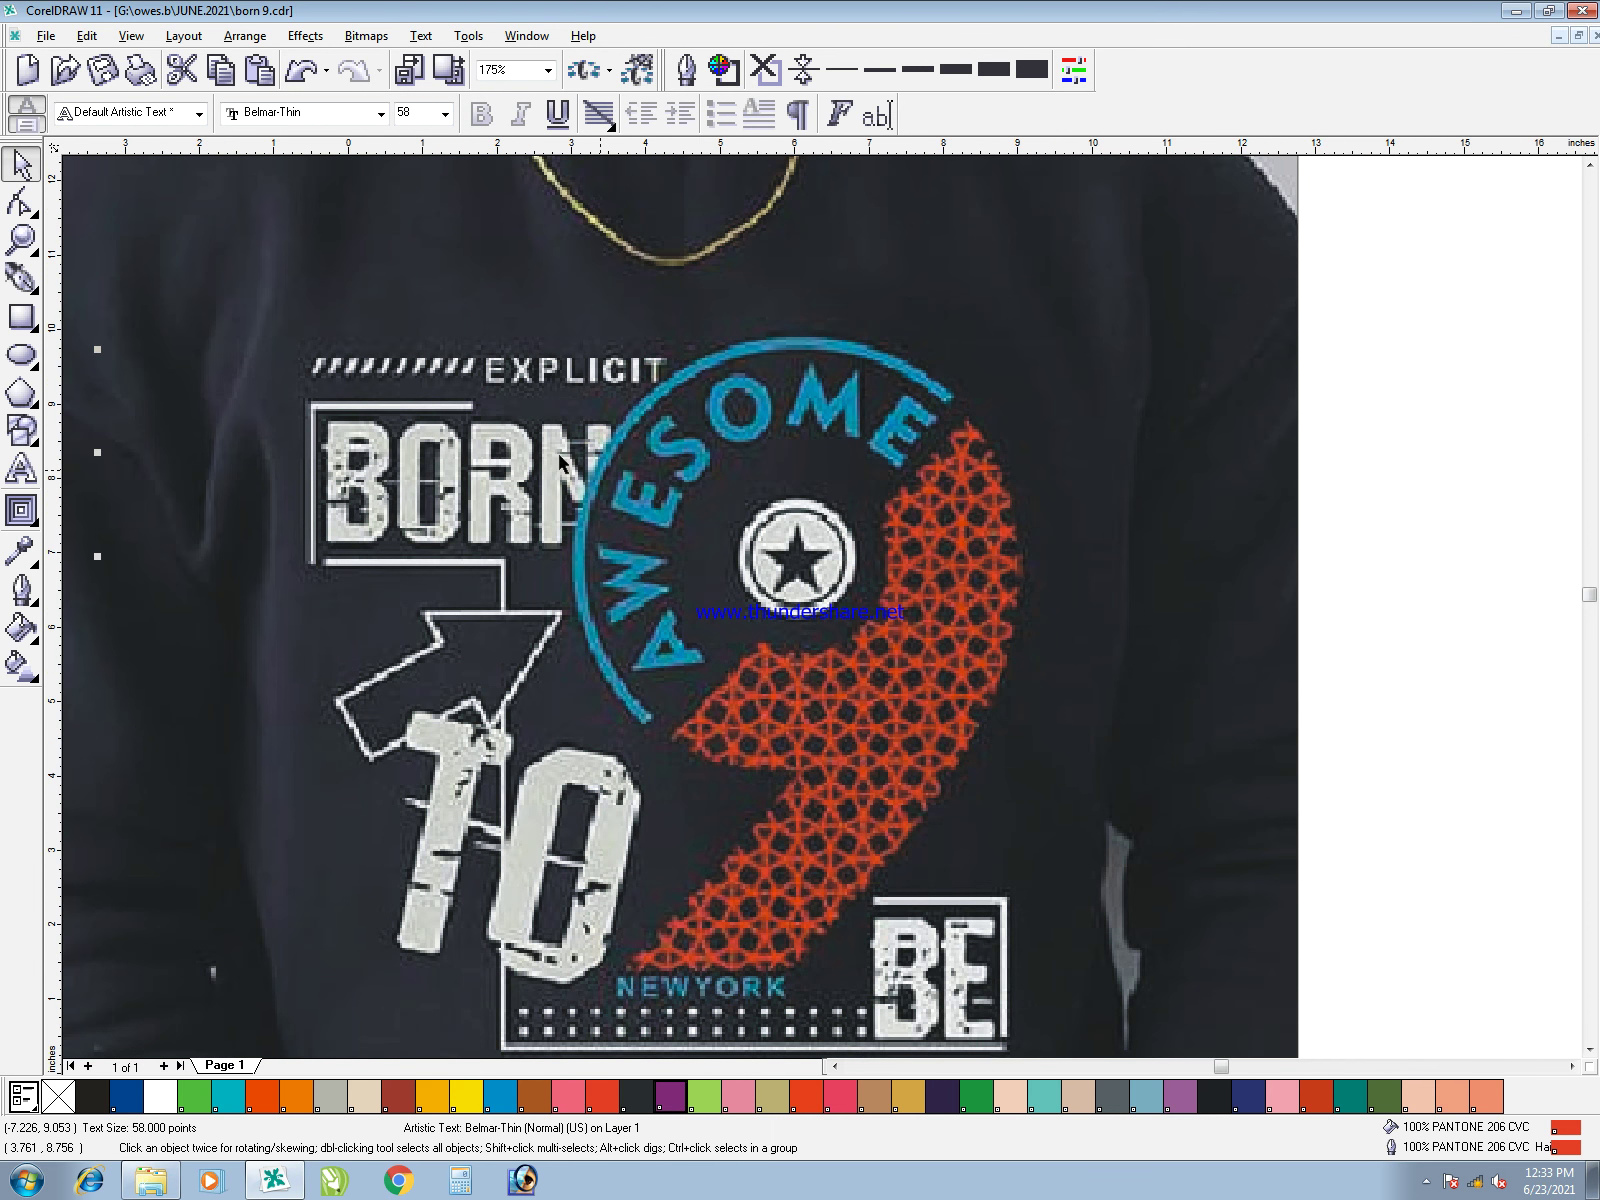
{"action": "scroll", "coordinate": [560, 460], "scroll_direction": "down", "scroll_amount": 4}
{"action": "scroll", "coordinate": [416, 703], "scroll_direction": "up", "scroll_amount": 6}
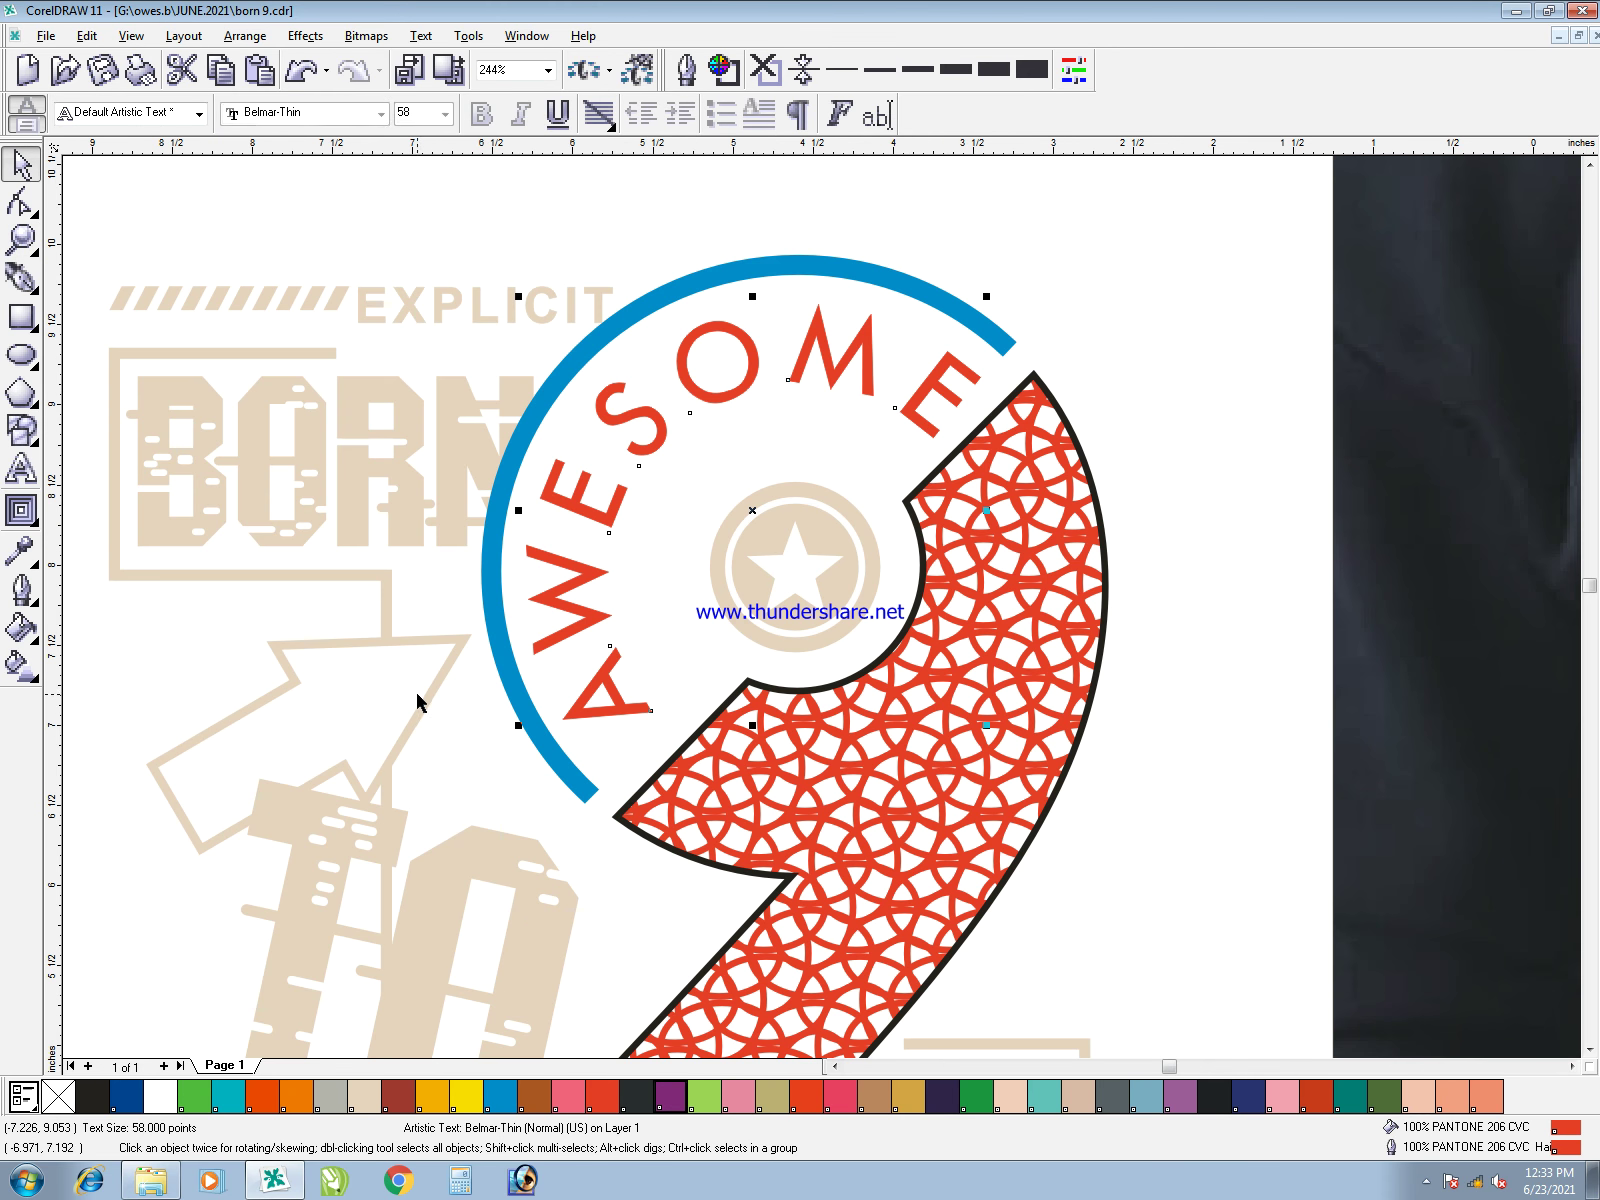
- Add a one-step outside contour with a 0.02 inch offset to the curved AWESOME text
{"action": "left_click", "coordinate": [21, 509]}
{"action": "left_click", "coordinate": [106, 519]}
{"action": "left_click", "coordinate": [428, 115]}
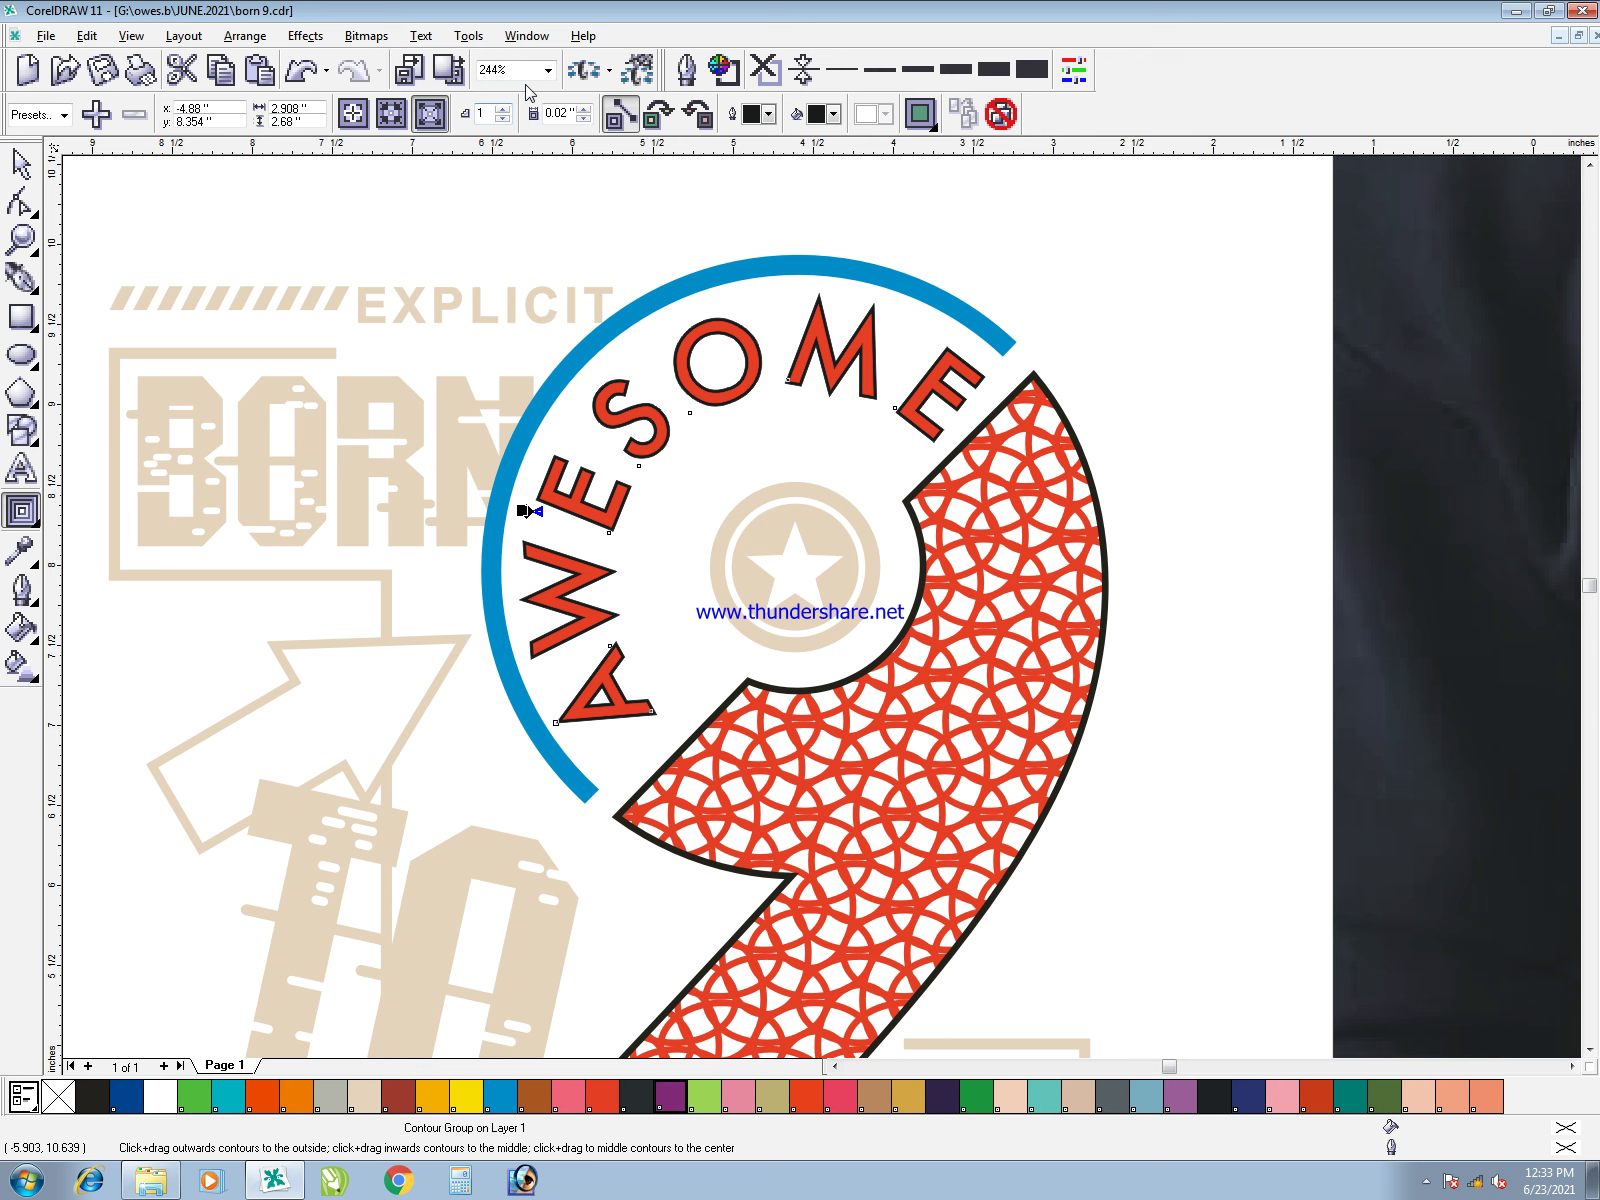
{"action": "left_click", "coordinate": [583, 110]}
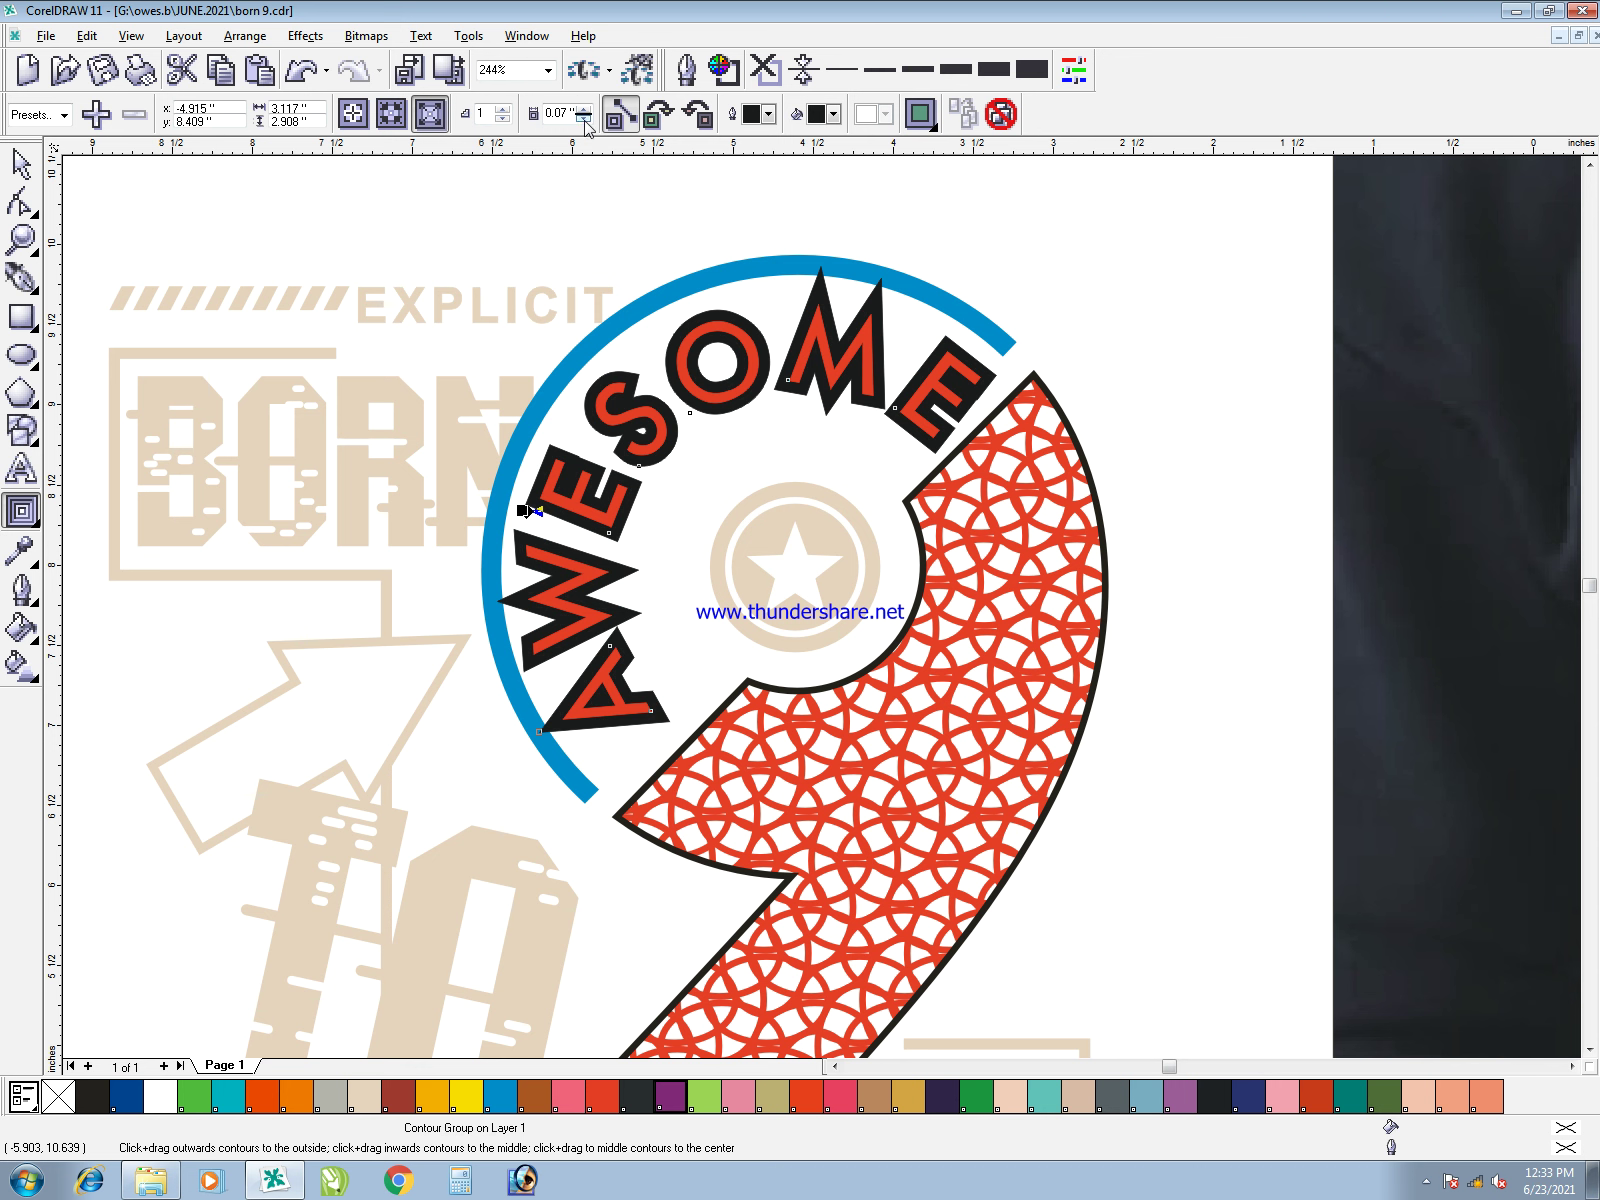
{"action": "left_click", "coordinate": [584, 119]}
- Break the contour group apart to separate the black contour from the red AWESOME text
{"action": "key", "text": "space"}
{"action": "right_click", "coordinate": [873, 307]}
{"action": "left_click", "coordinate": [893, 341]}
{"action": "left_click", "coordinate": [957, 257]}
{"action": "key", "text": "F2"}
- Recolor the separated AWESOME contour's fill and 1 pt outline blue, removing the red text but keeping the blue shape
{"action": "left_click_drag", "start_coordinate": [775, 254], "coordinate": [991, 543]}
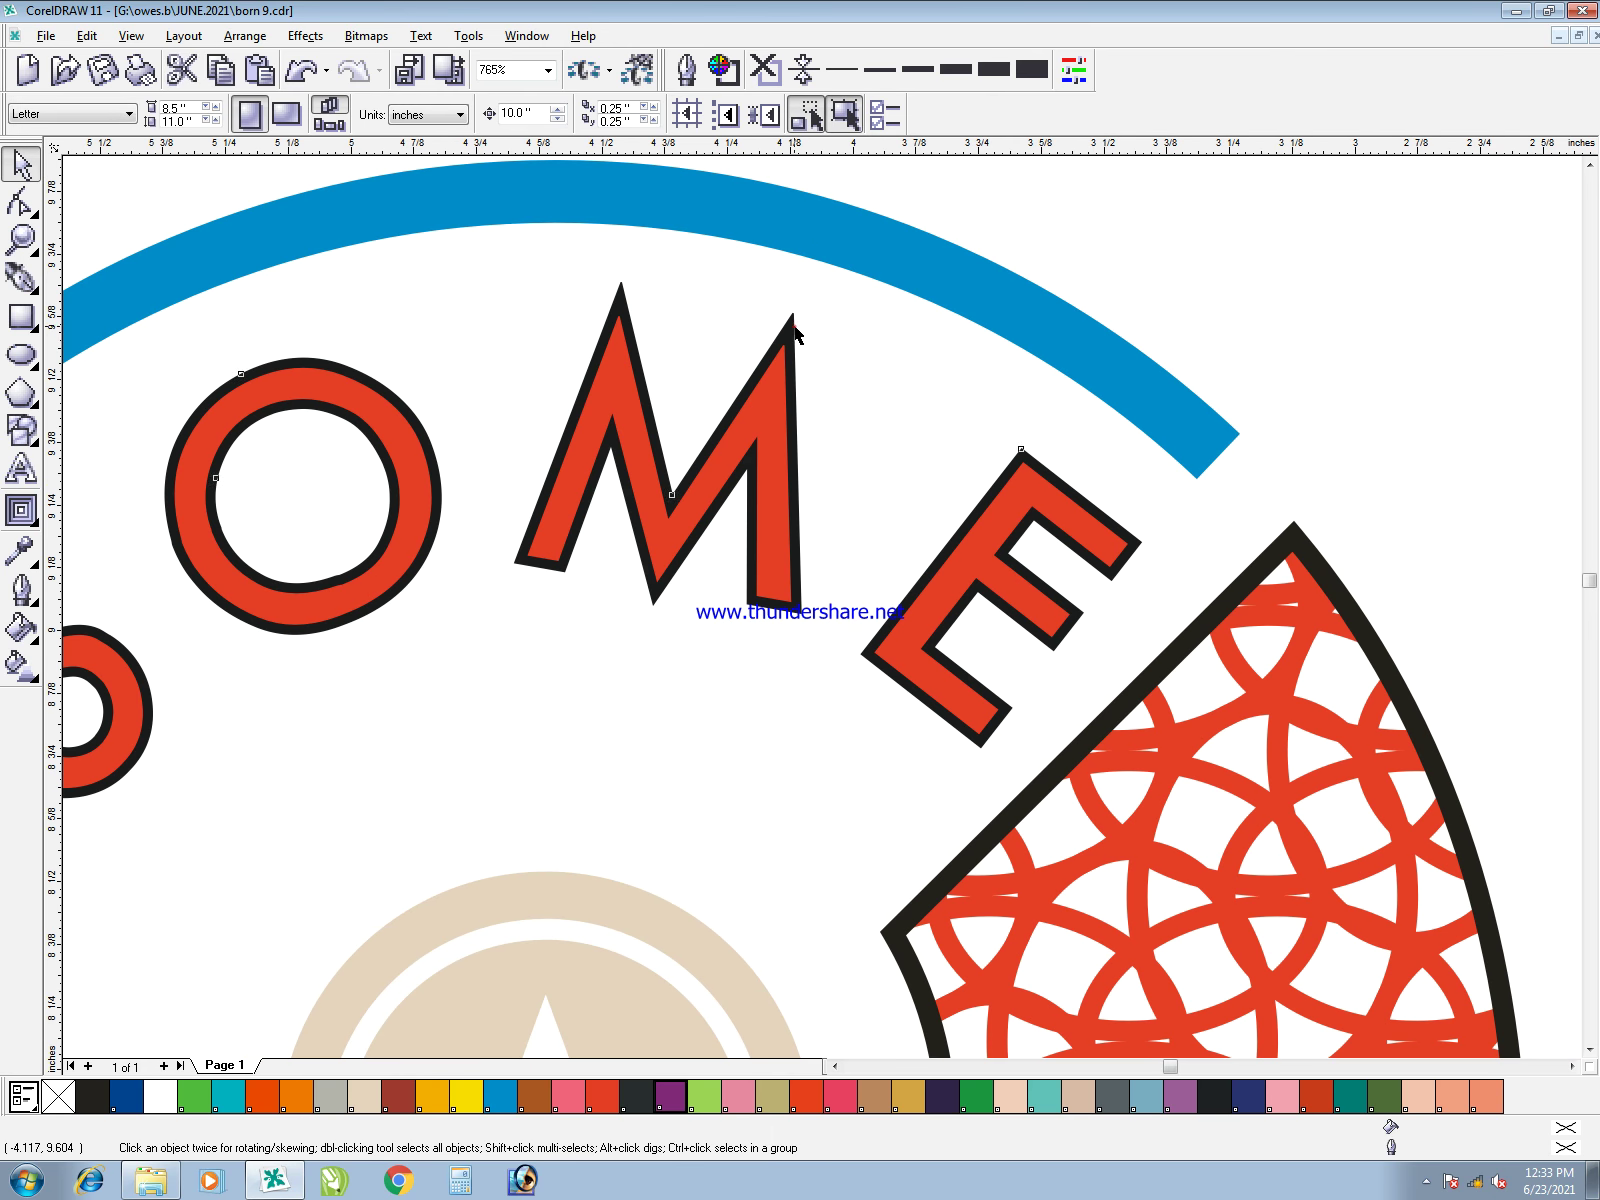
{"action": "left_click", "coordinate": [790, 322]}
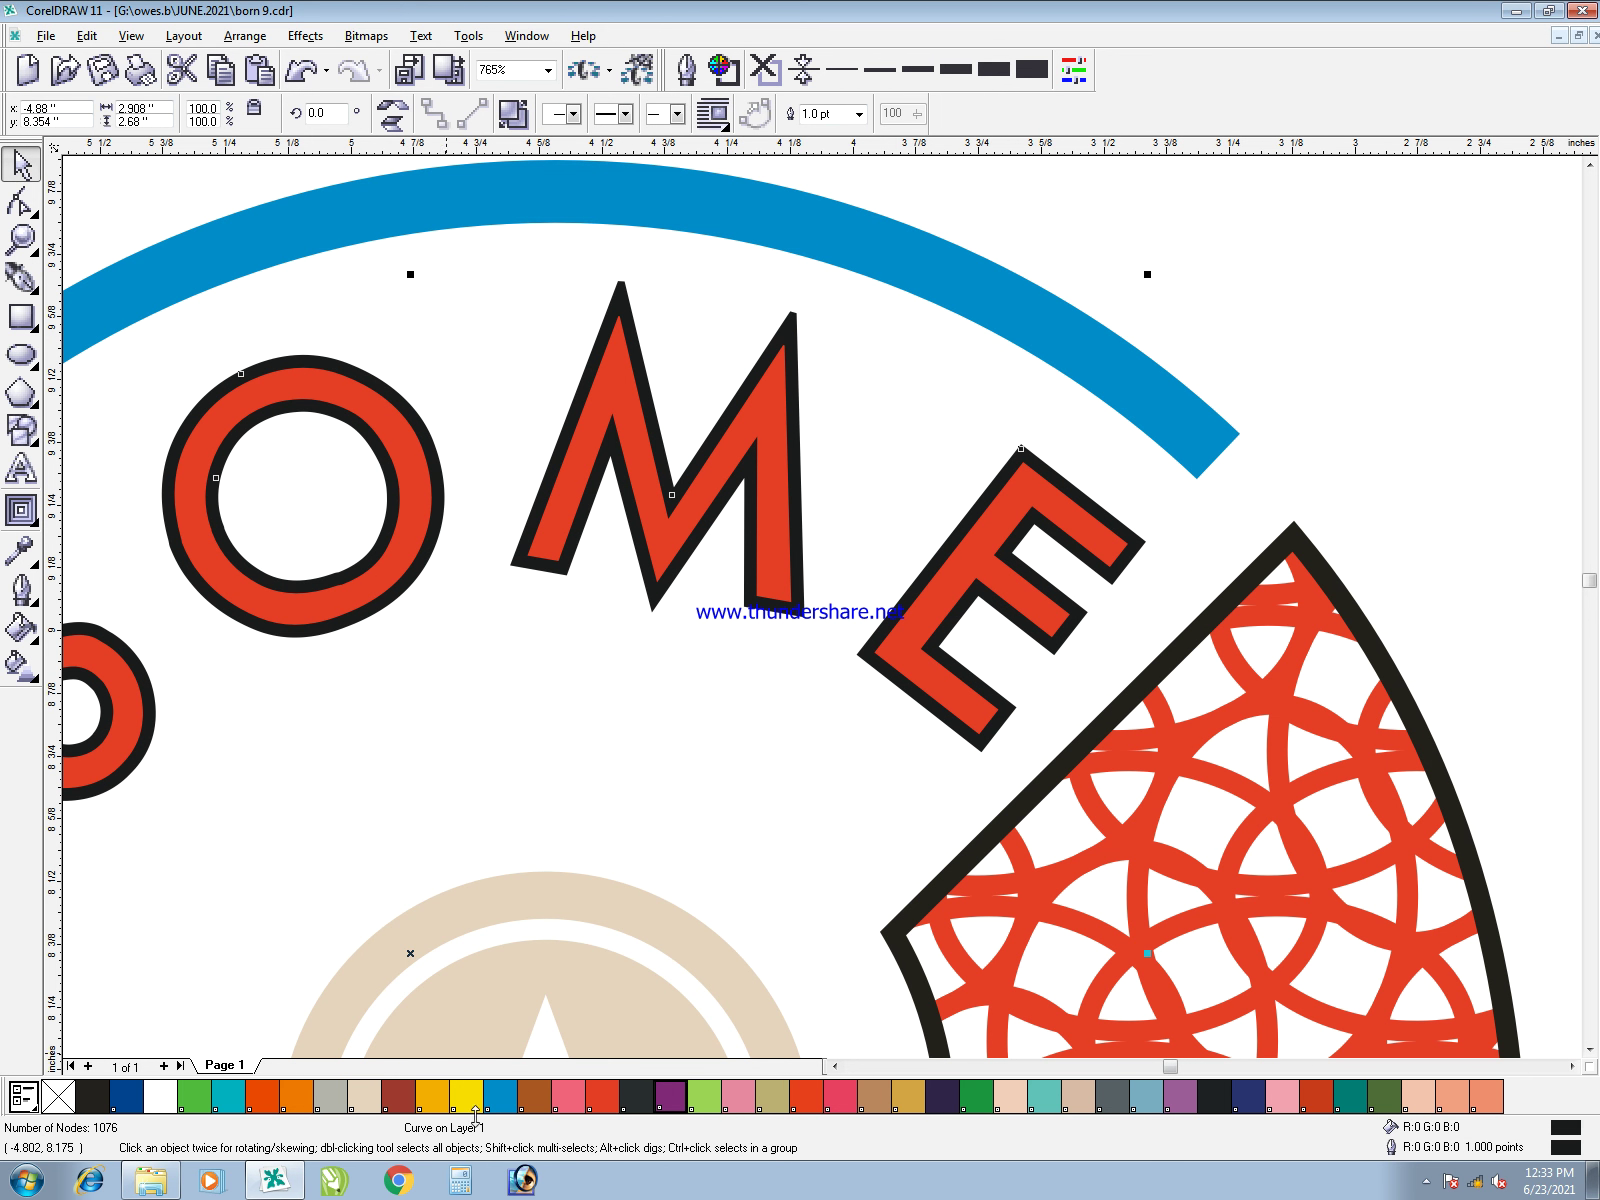
{"action": "left_click", "coordinate": [500, 1095]}
{"action": "key", "text": "Delete"}
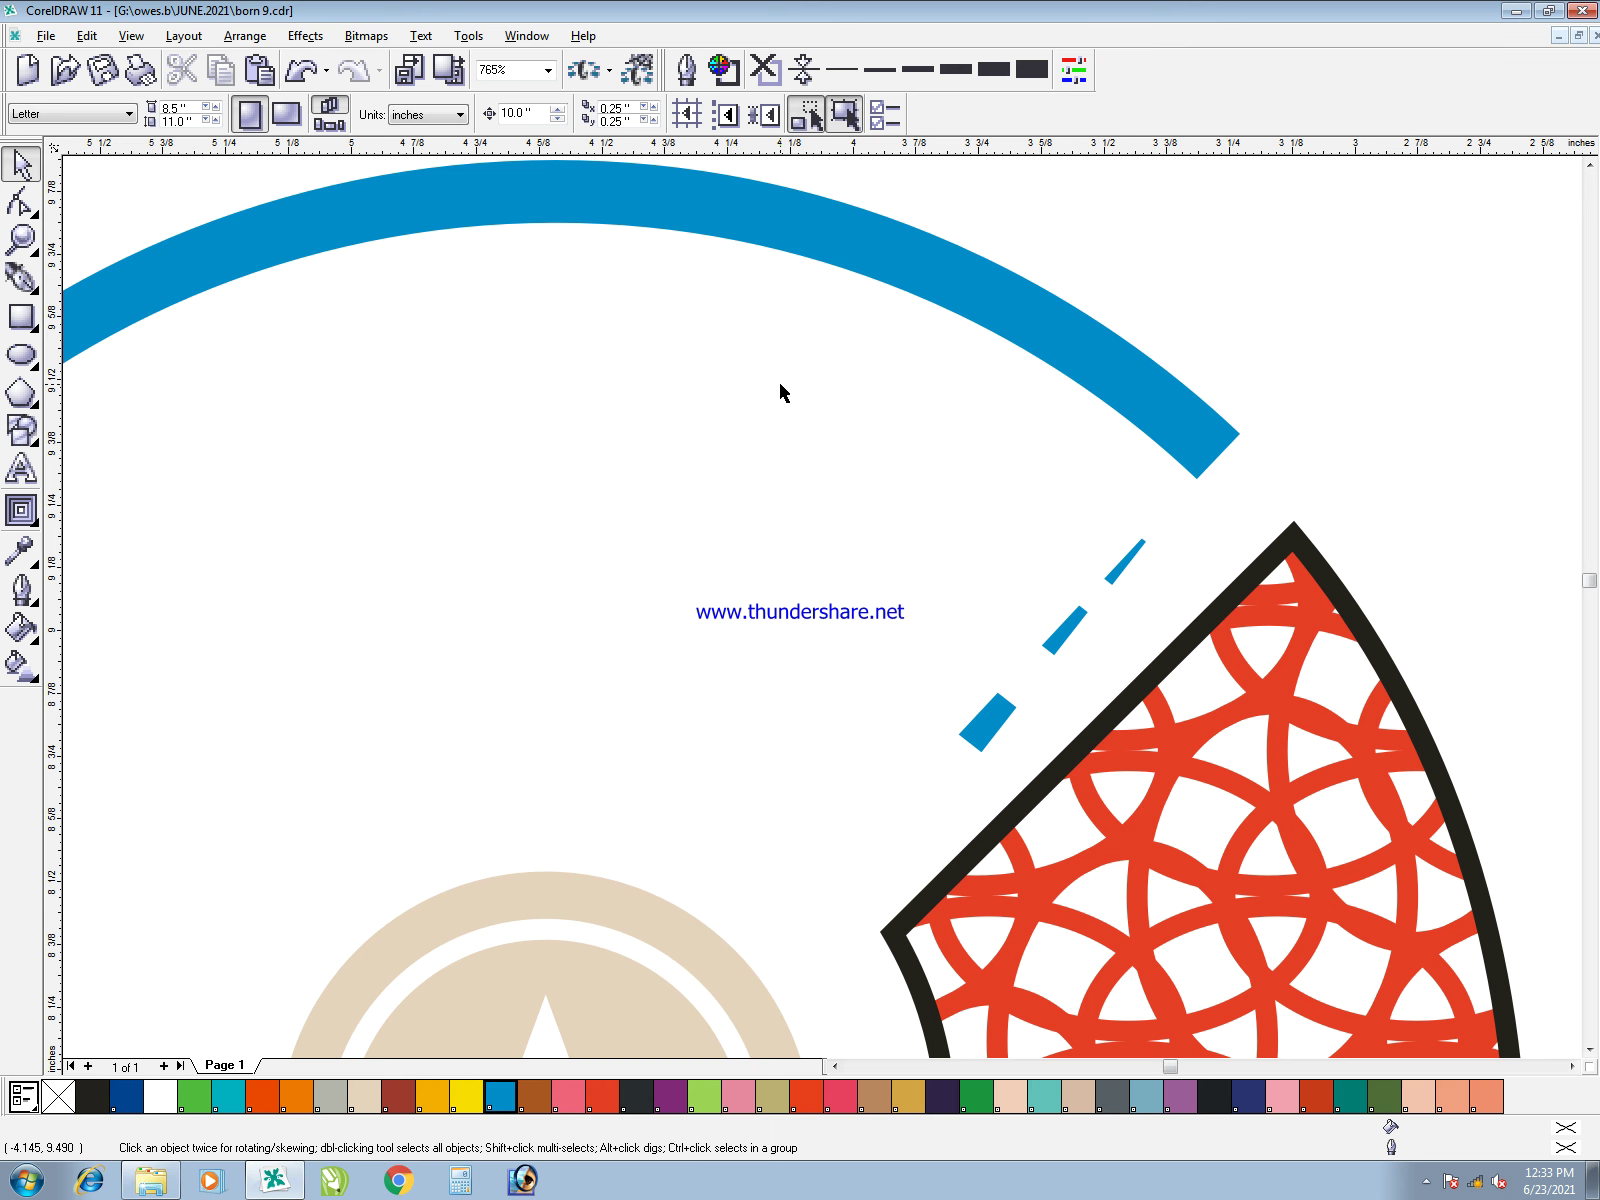
{"action": "scroll", "coordinate": [984, 458], "scroll_direction": "down", "scroll_amount": 5}
{"action": "key", "text": "ctrl+z"}
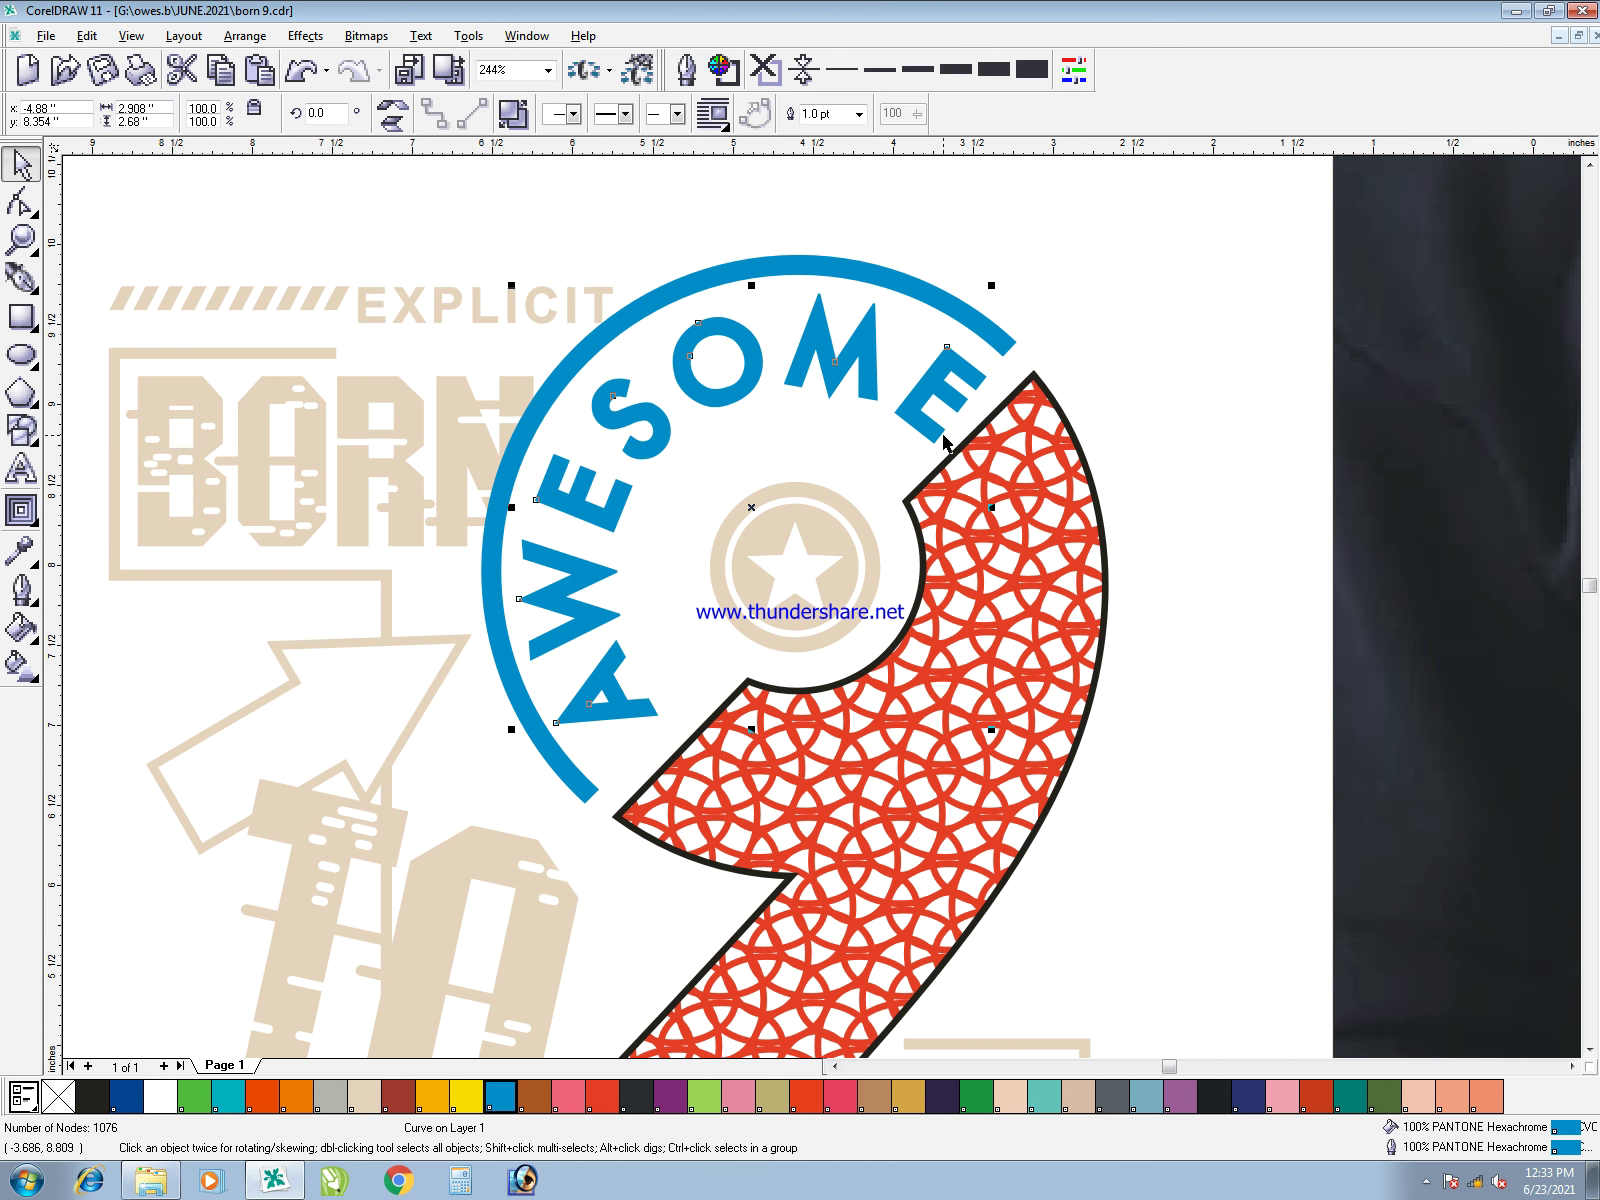
- Remove the outline from the curved blue AWESOME lettering
{"action": "key", "text": "F12"}
{"action": "left_click", "coordinate": [913, 636]}
{"action": "key", "text": "Return"}
{"action": "right_click", "coordinate": [58, 1106]}
{"action": "left_click", "coordinate": [1104, 274]}
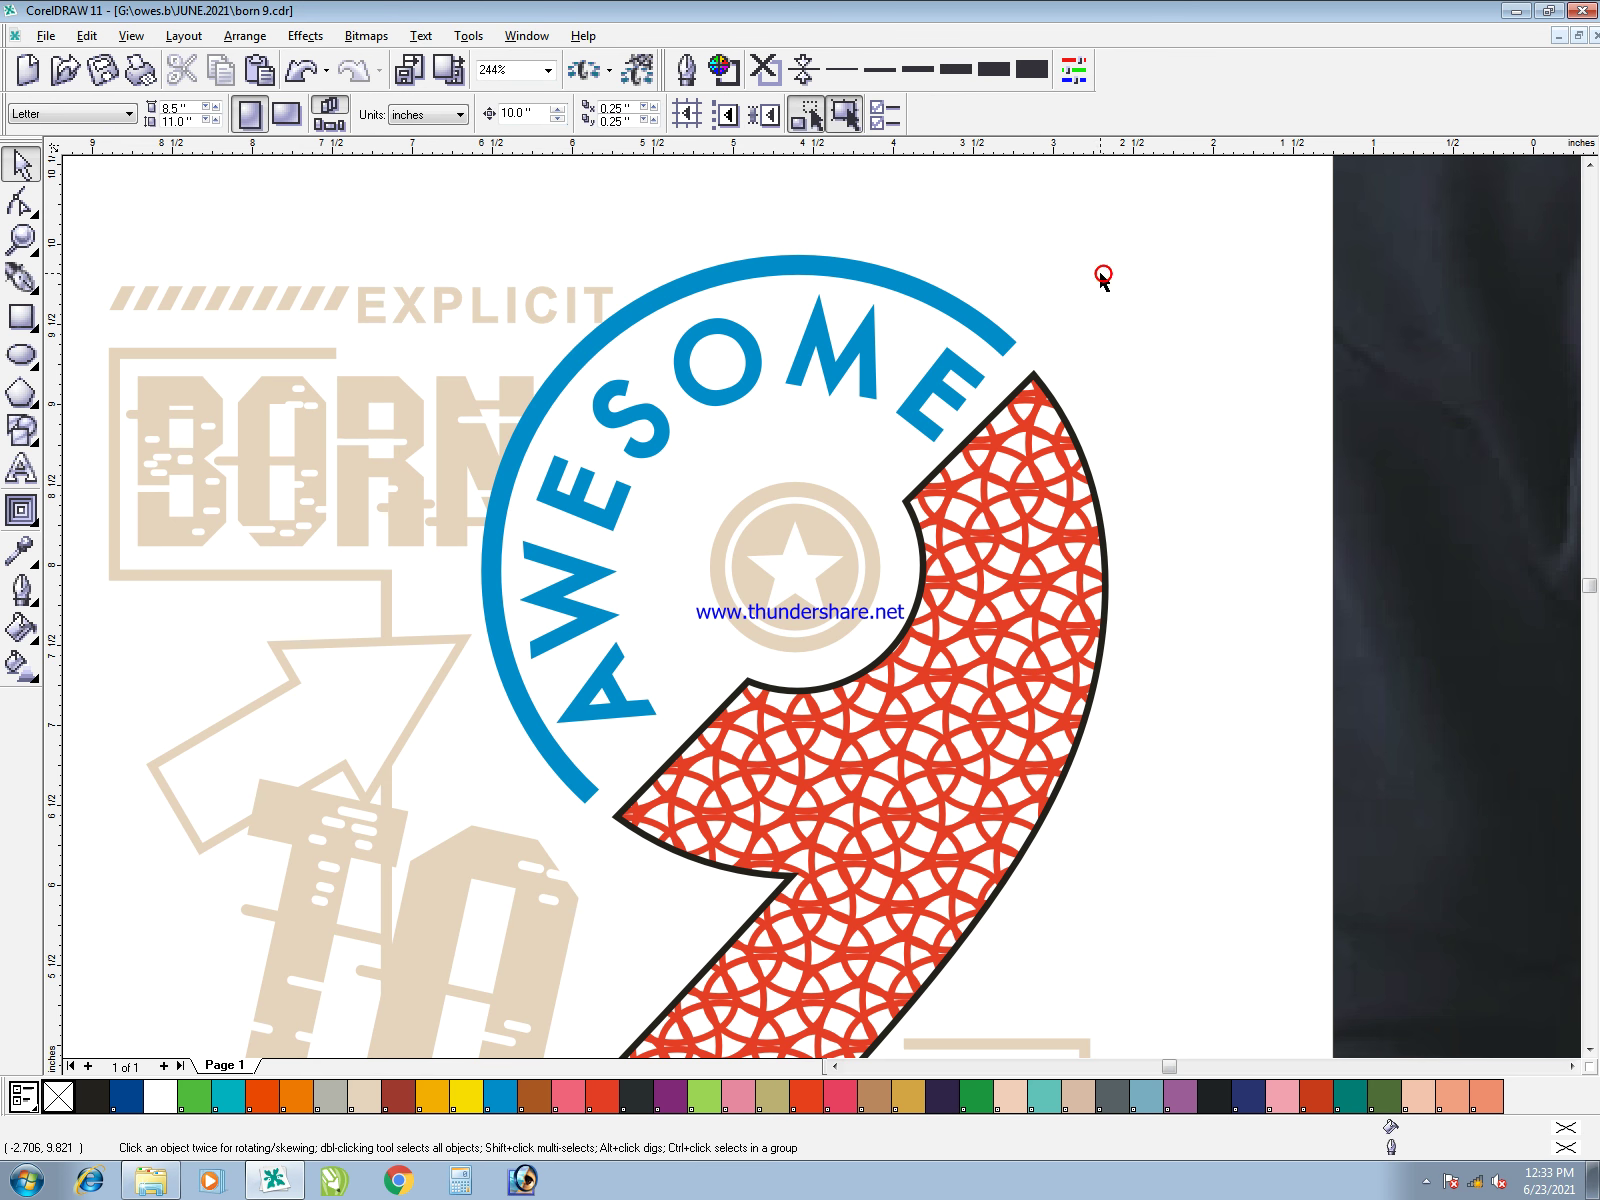
- Select the complete vector artwork and move it 10 inches right so it overlays the printed graphic on the shirt photo
{"action": "key", "text": "F3"}
{"action": "key", "text": "F2"}
{"action": "left_click_drag", "start_coordinate": [422, 388], "coordinate": [64, 1018]}
{"action": "left_click_drag", "start_coordinate": [456, 198], "coordinate": [1172, 832]}
{"action": "scroll", "coordinate": [932, 850], "scroll_direction": "down", "scroll_amount": 2}
{"action": "key", "text": "p"}
{"action": "left_click", "coordinate": [1090, 691]}
{"action": "key", "text": "F2"}
{"action": "left_click_drag", "start_coordinate": [1005, 706], "coordinate": [762, 417]}
{"action": "left_click", "coordinate": [738, 397]}
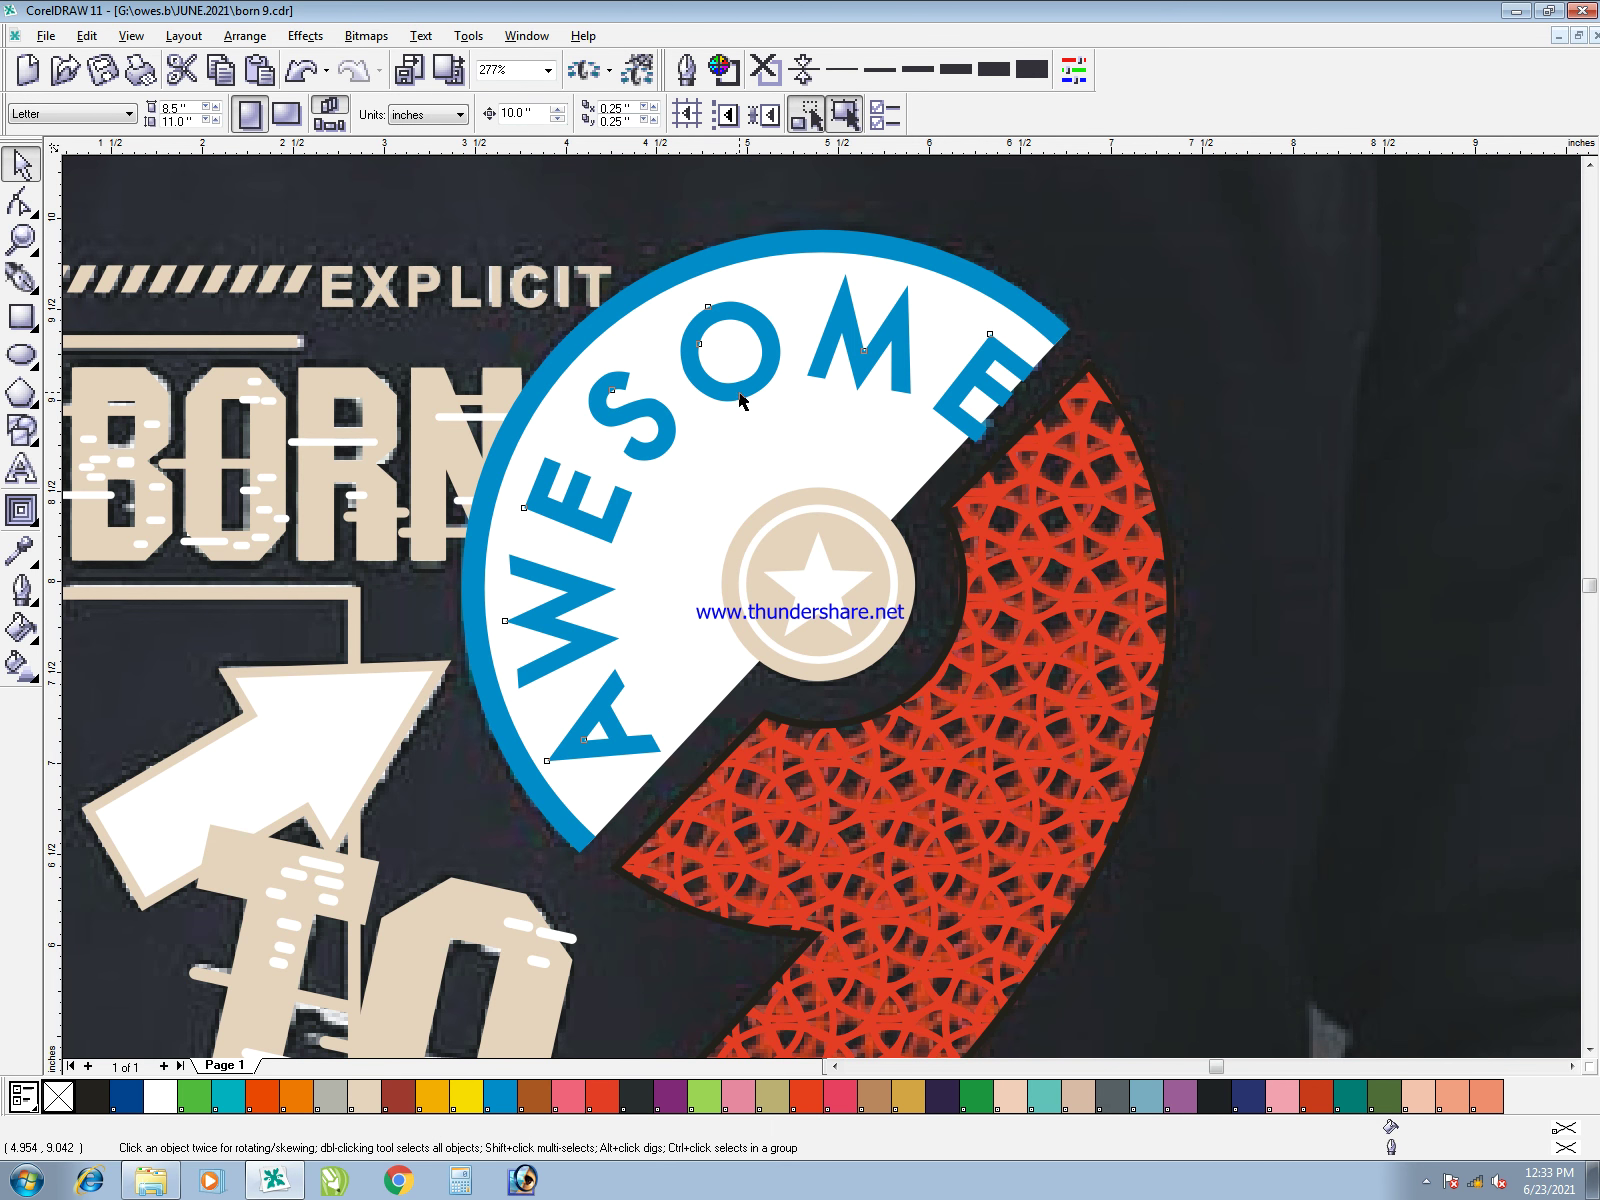
- Select all nodes of the letter O in the curved AWESOME shape and shift the letter slightly within the word
{"action": "key", "text": "F2"}
{"action": "left_click_drag", "start_coordinate": [517, 178], "coordinate": [970, 697]}
{"action": "key", "text": "F10"}
{"action": "left_click_drag", "start_coordinate": [679, 311], "coordinate": [893, 563]}
{"action": "left_click_drag", "start_coordinate": [707, 337], "coordinate": [903, 586]}
{"action": "left_click", "coordinate": [849, 453]}
{"action": "left_click", "coordinate": [864, 449]}
{"action": "left_click_drag", "start_coordinate": [909, 343], "coordinate": [725, 568]}
{"action": "left_click_drag", "start_coordinate": [818, 548], "coordinate": [810, 536]}
{"action": "key", "text": "space"}
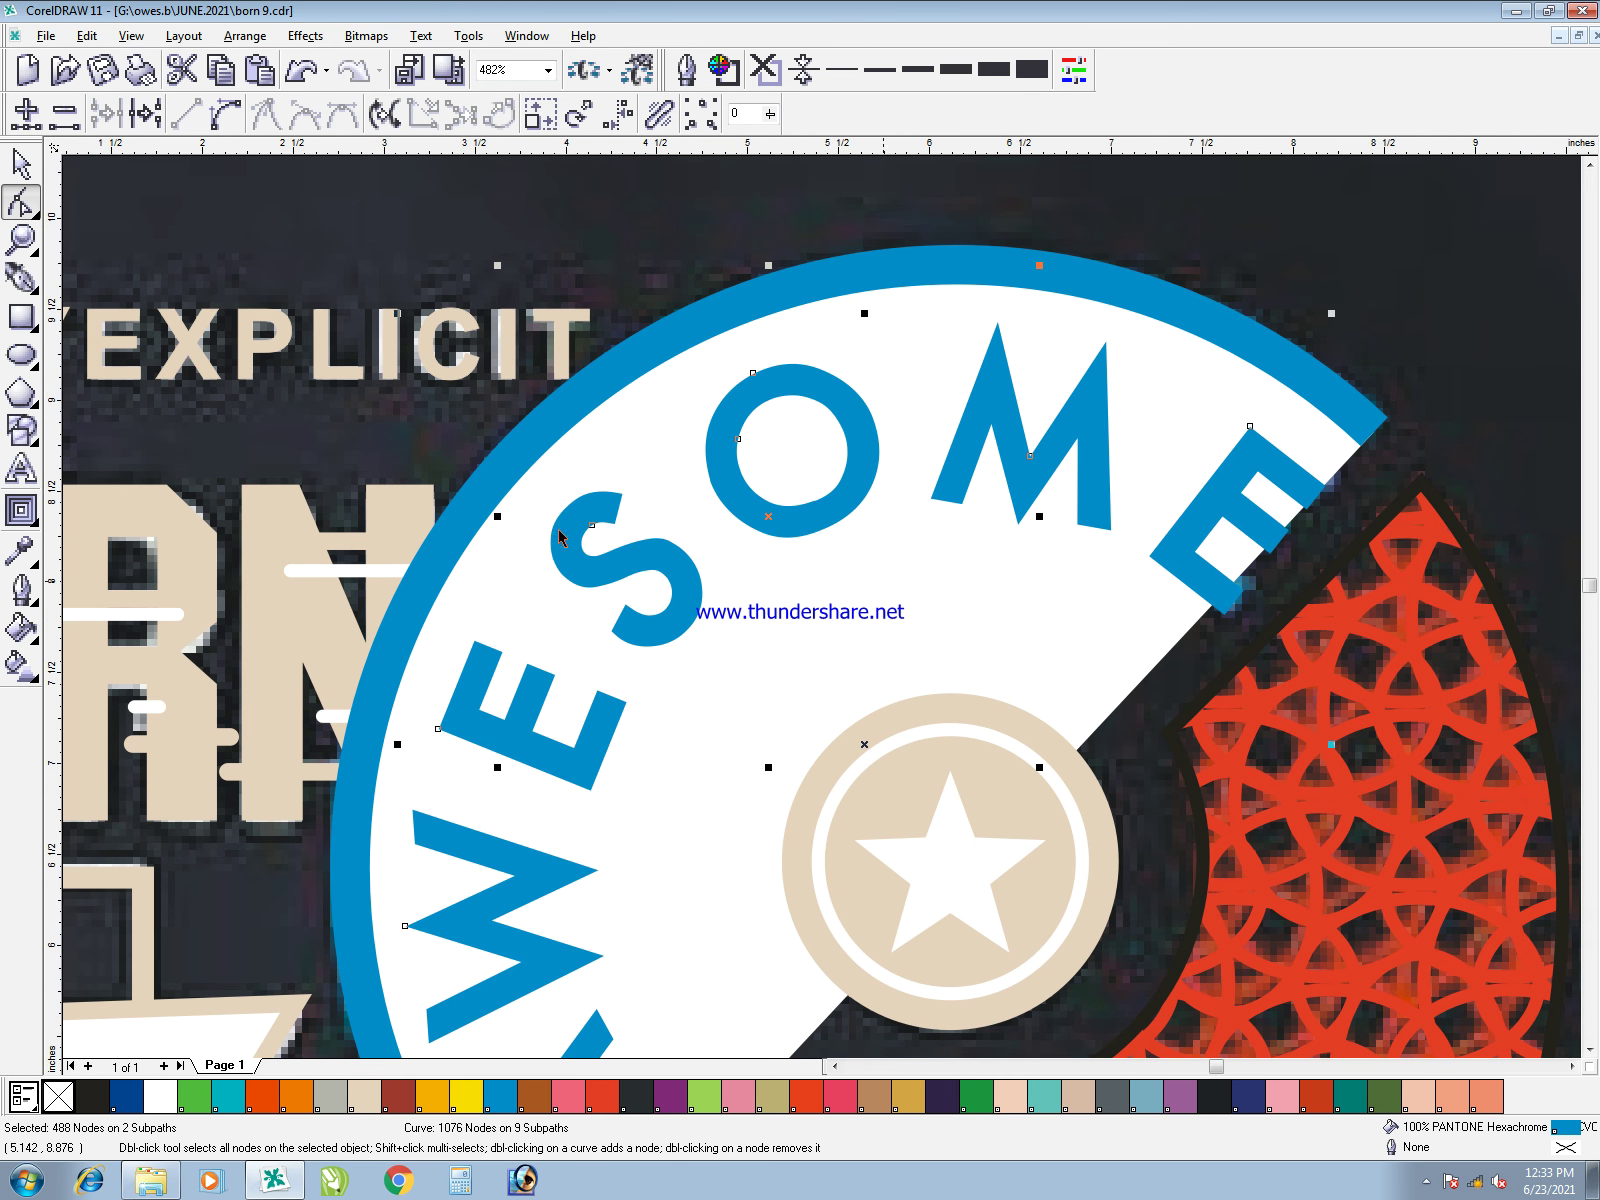
- Group all the artwork objects lying over the shirt photo and move the group 10 inches left, beside the photo
{"action": "key", "text": "F3"}
{"action": "key", "text": "F3"}
{"action": "left_click_drag", "start_coordinate": [360, 381], "coordinate": [1088, 979]}
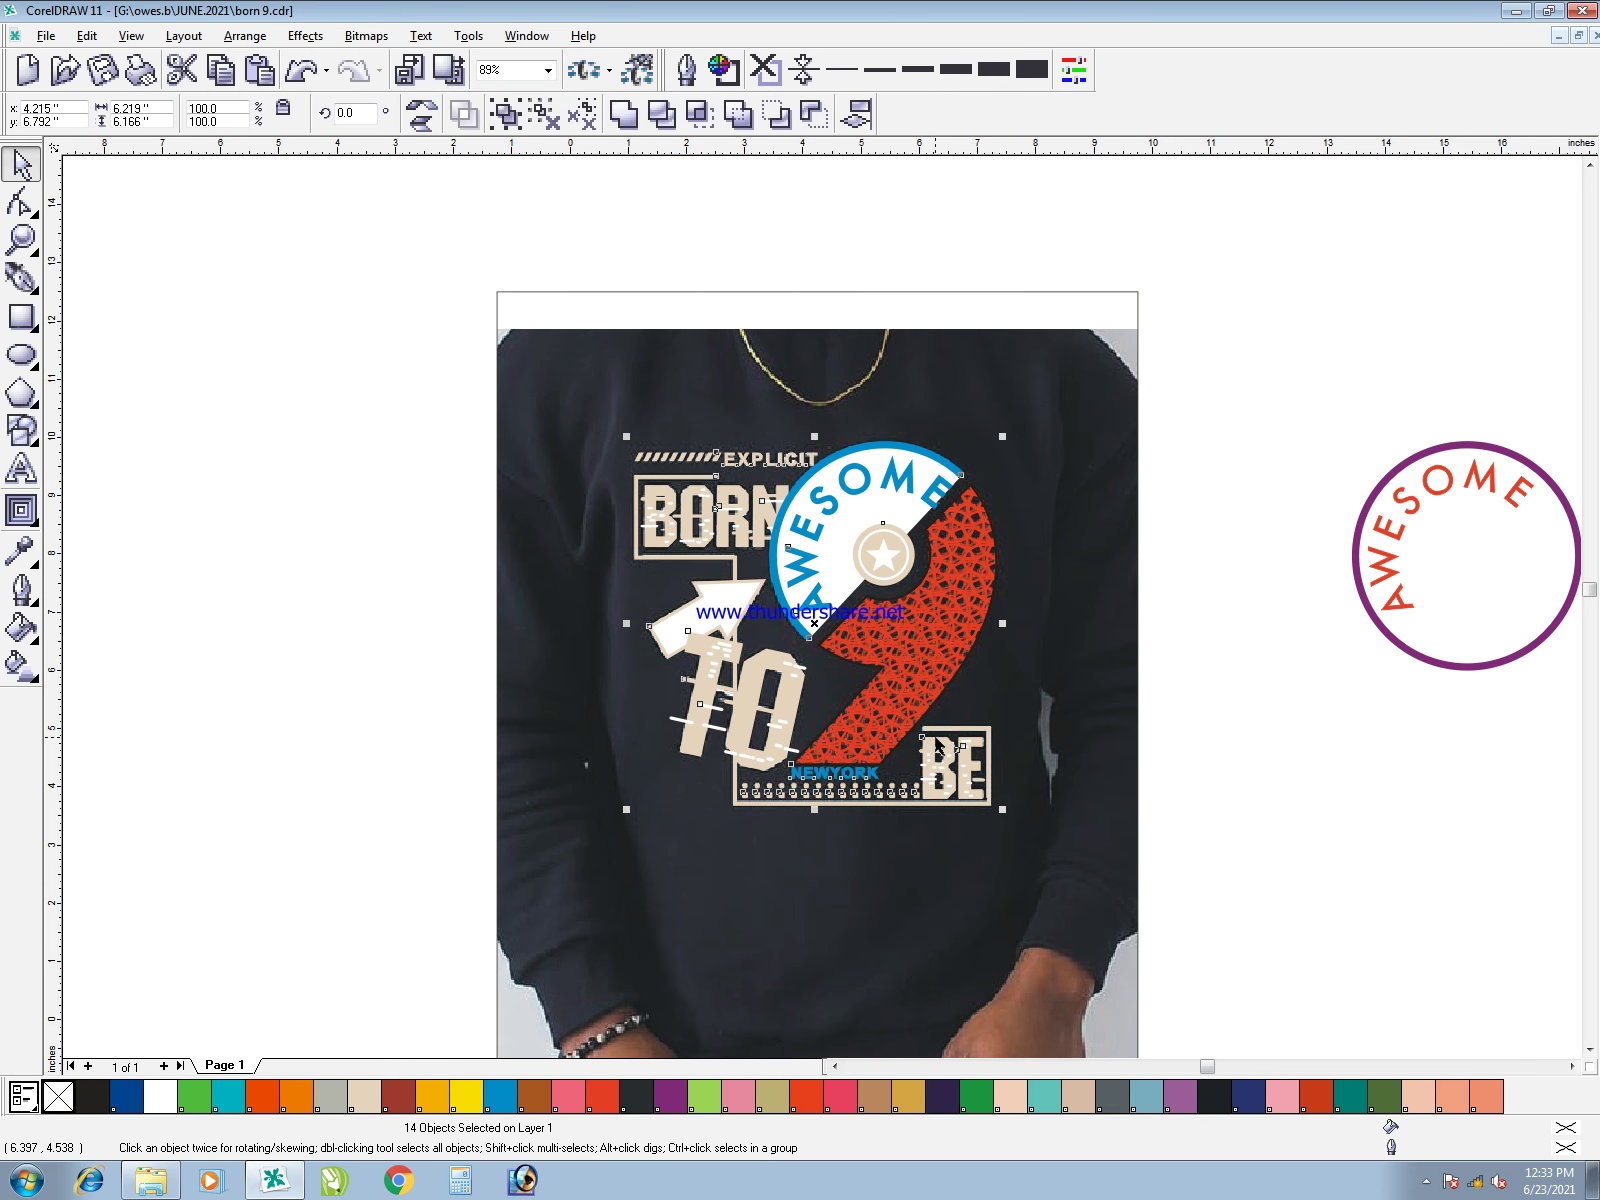
{"action": "key", "text": "ctrl+g"}
{"action": "key", "text": "Left"}
{"action": "left_click", "coordinate": [380, 403]}
{"action": "key", "text": "F3"}
- Save the drawing and preview the vector artwork and the shirt photo side by side in full screen
{"action": "key", "text": "F2"}
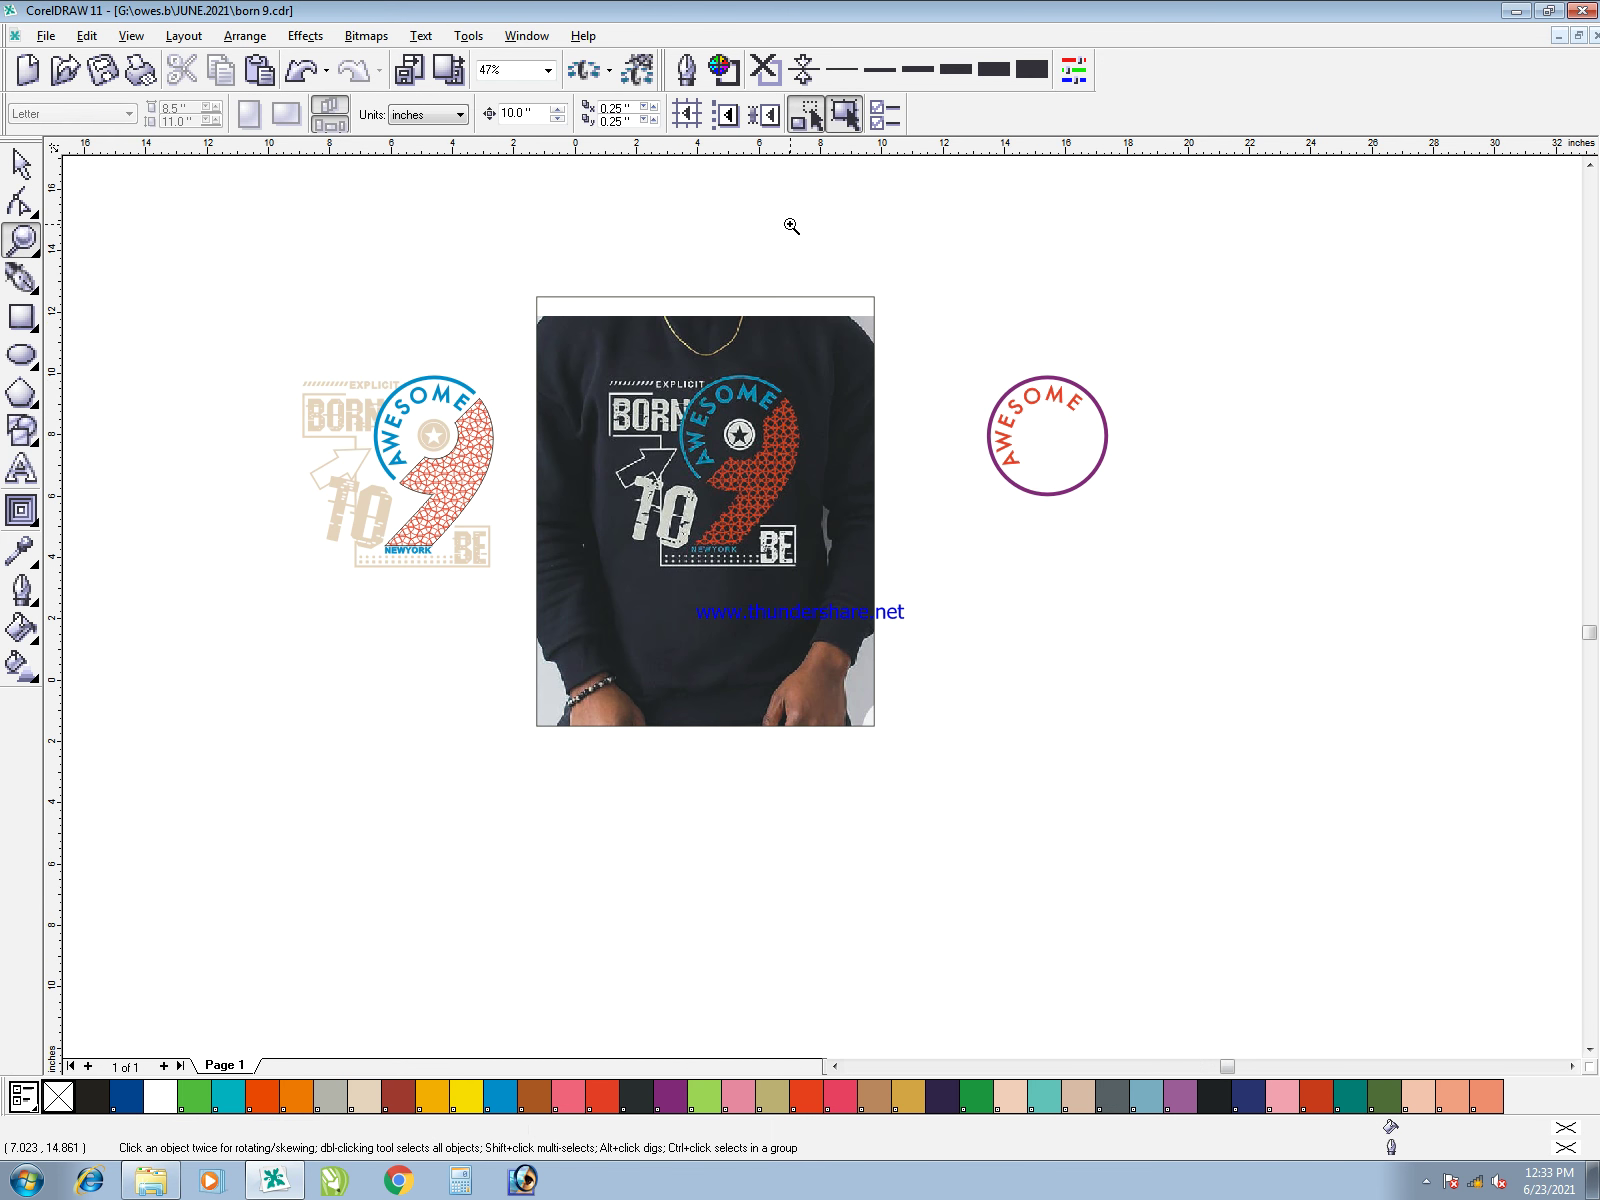
{"action": "left_click_drag", "start_coordinate": [792, 222], "coordinate": [210, 842]}
{"action": "key", "text": "ctrl+s"}
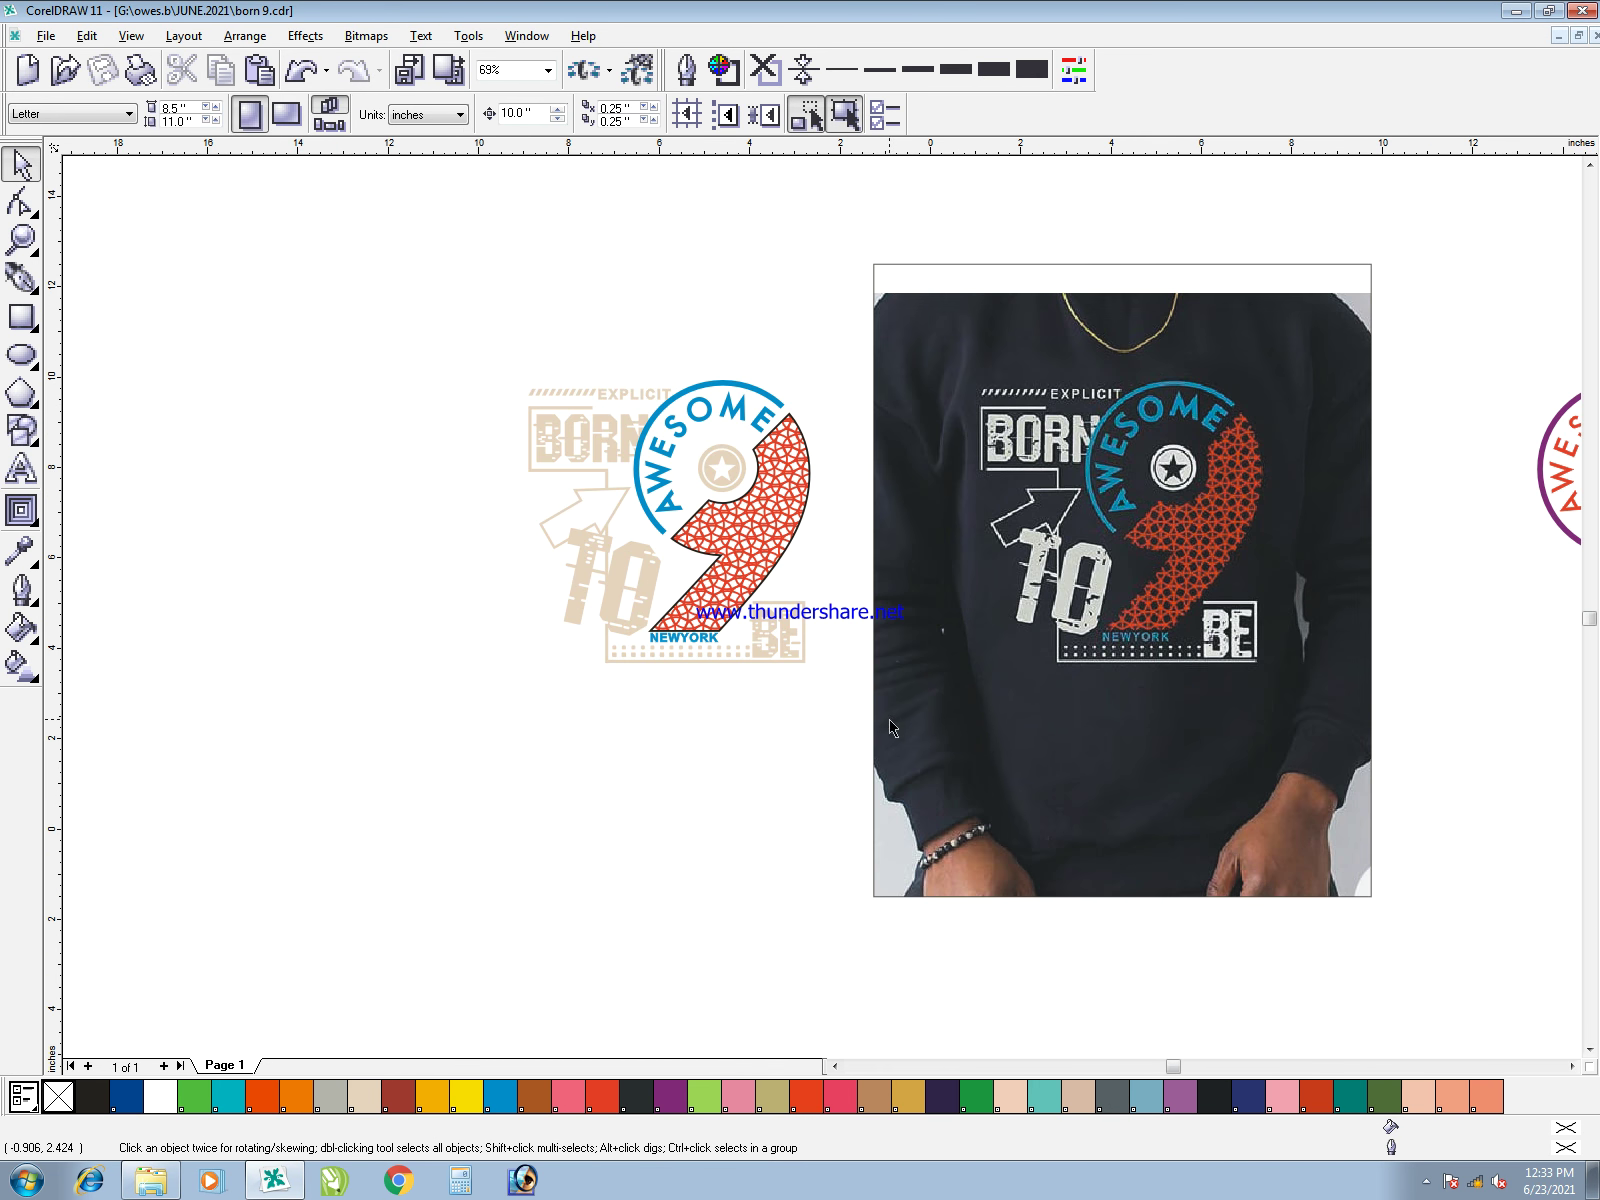
{"action": "key", "text": "z"}
{"action": "left_click_drag", "start_coordinate": [462, 238], "coordinate": [1383, 873]}
{"action": "key", "text": "F9"}
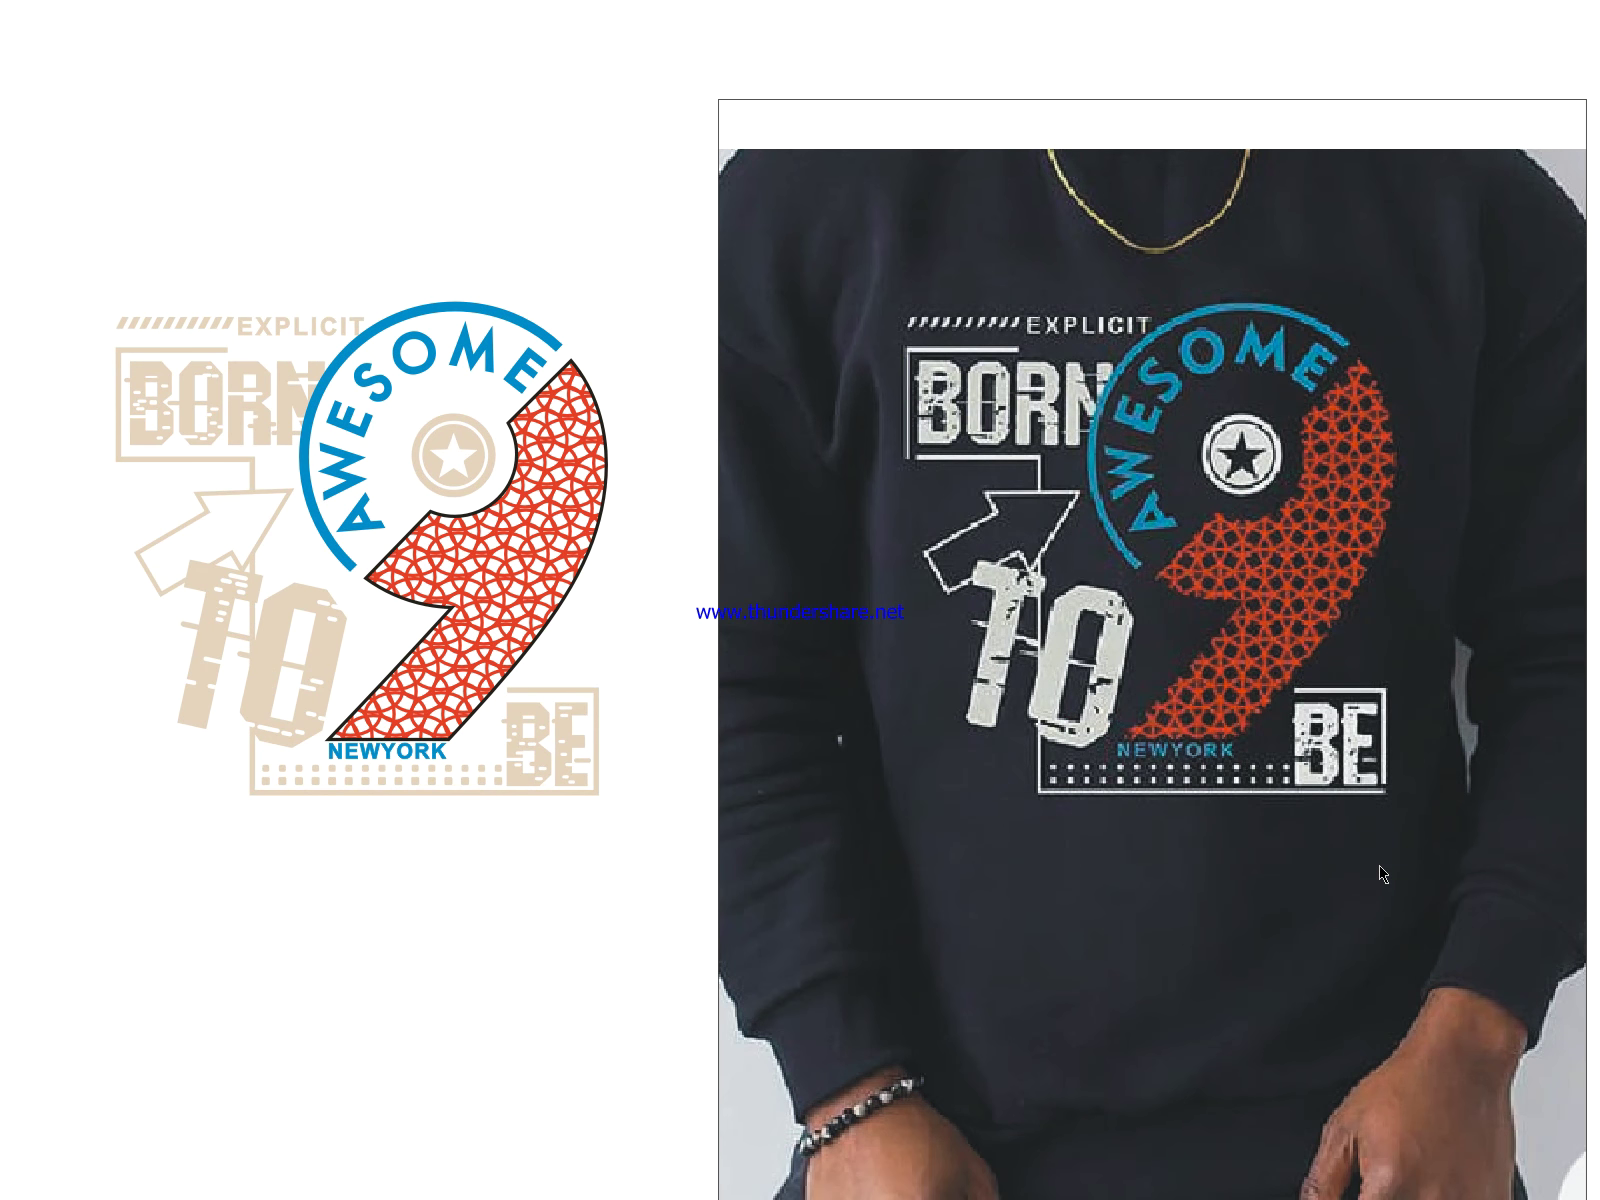